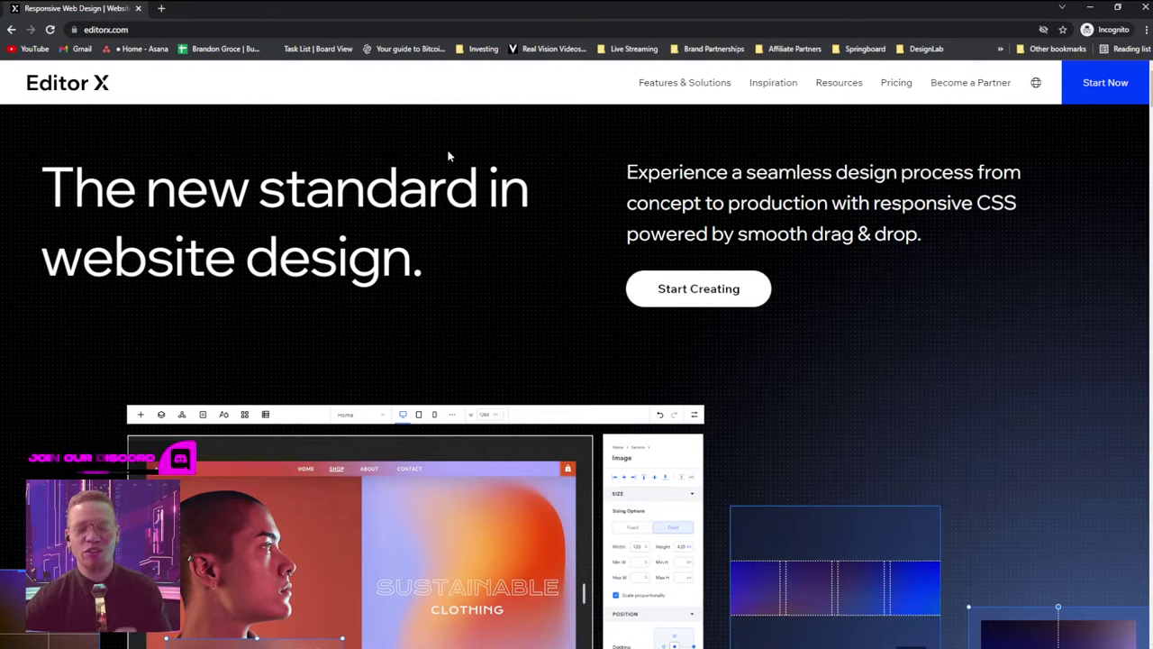
Open the Editor X sign-up form from the home page and close it again.
click(1089, 90)
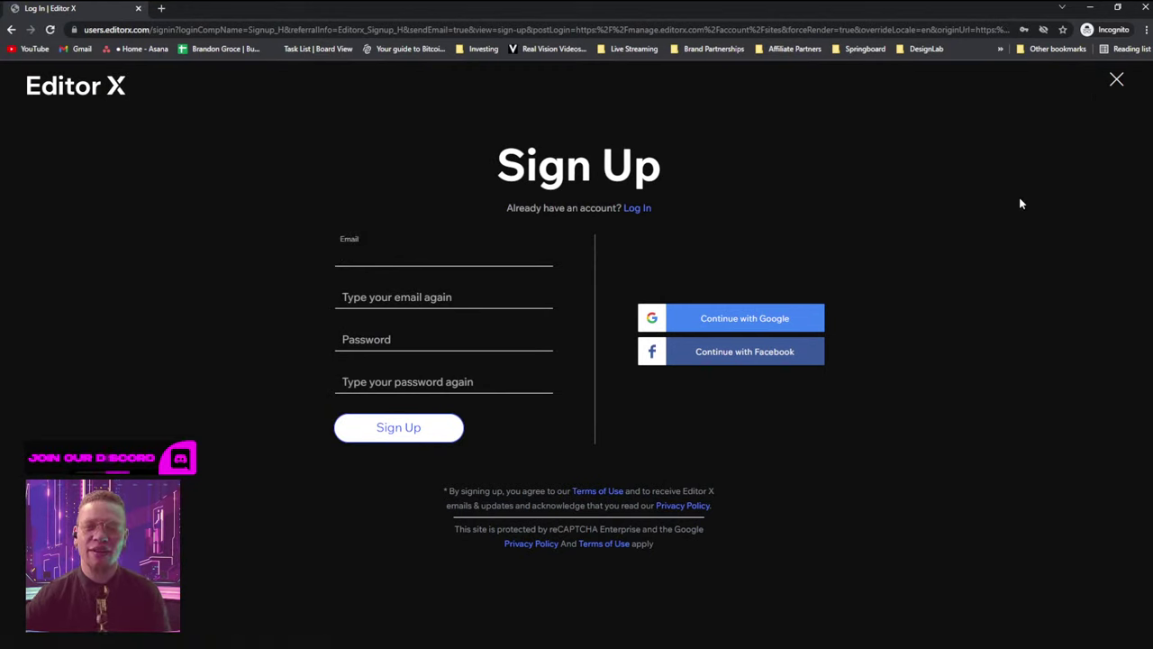
click(1116, 82)
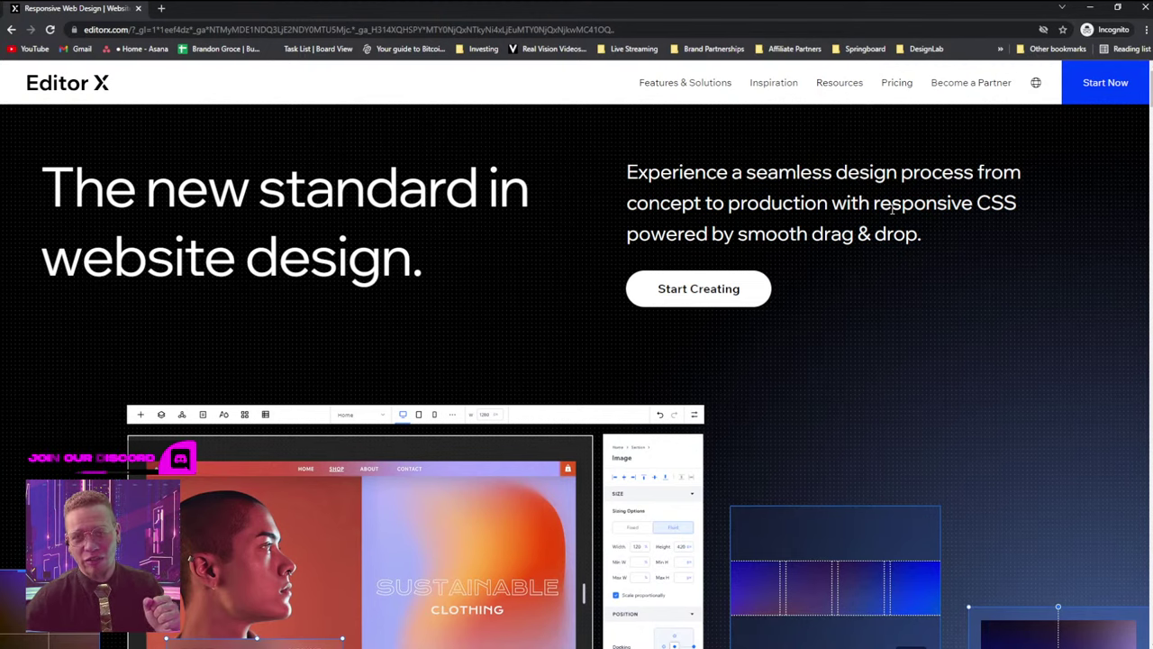
Switch to Discord and read the challenge announcement and daily challenge list in the weekly-challenge channel.
mouse_move(584, 641)
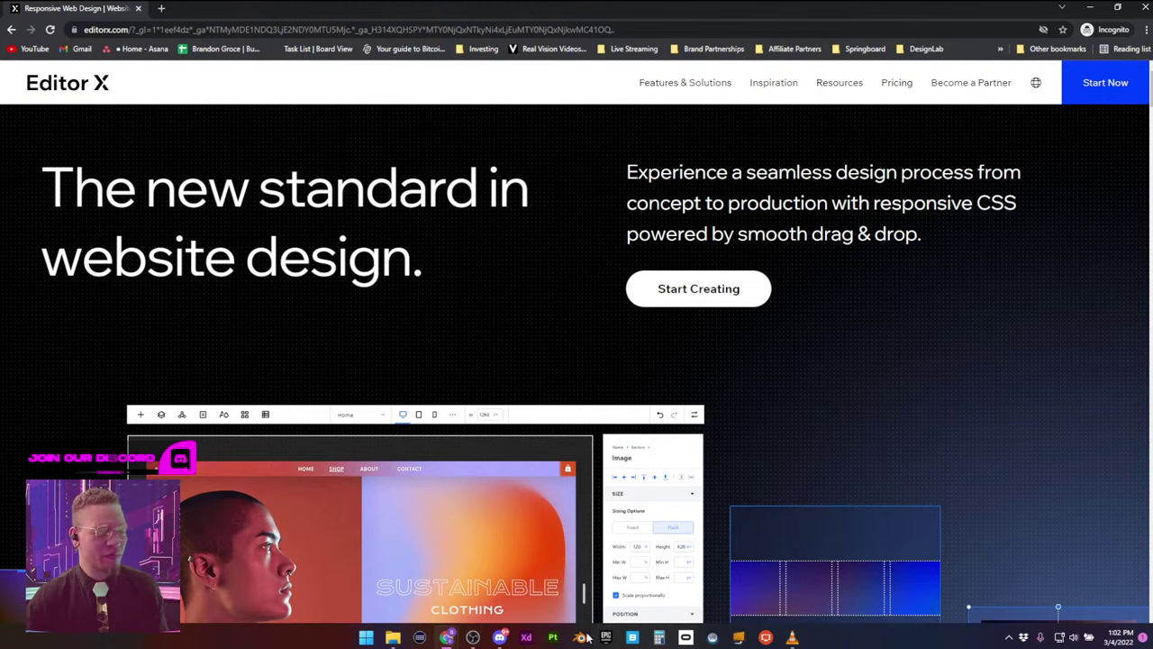
click(499, 636)
double_click(778, 36)
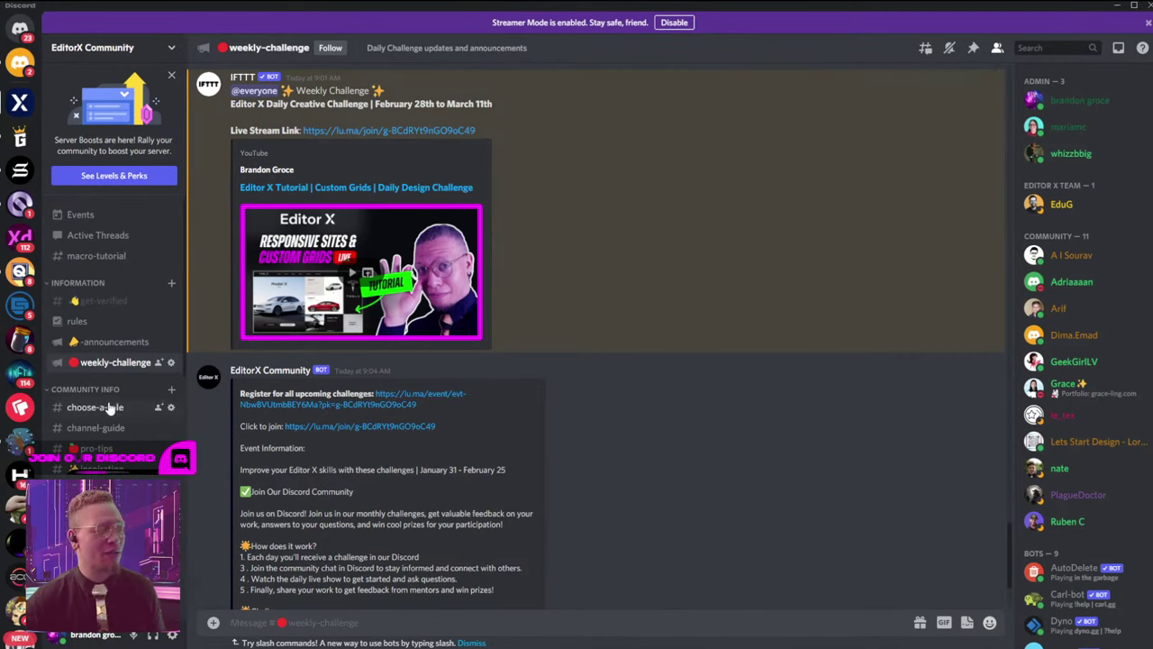
scroll(601, 333, down, 1)
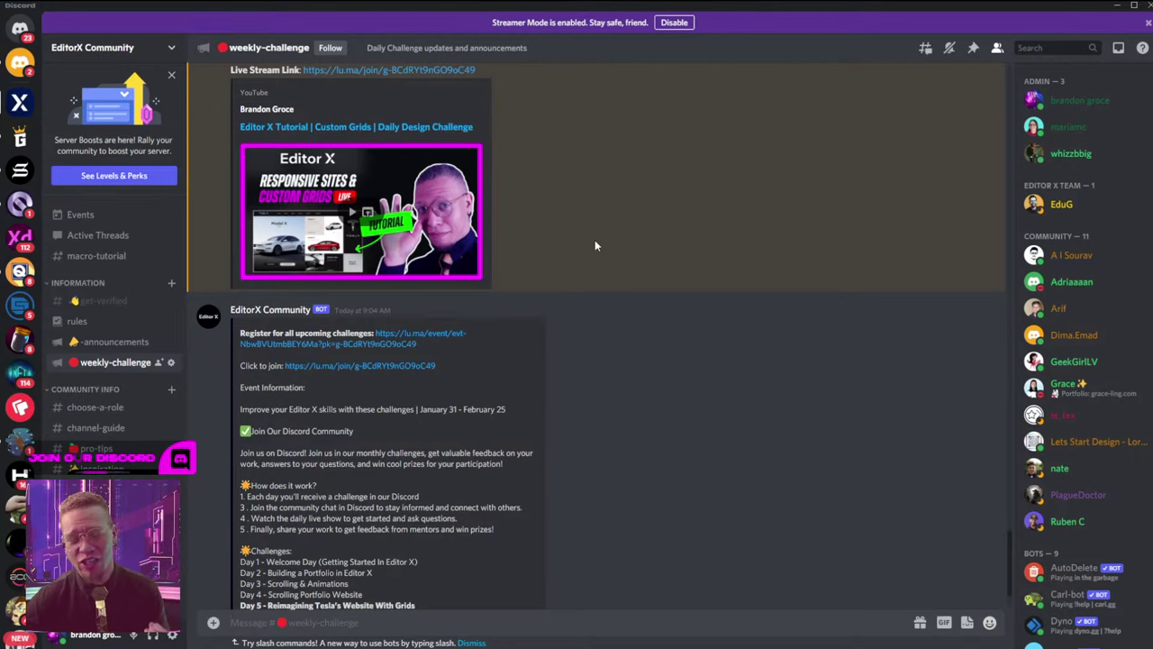
scroll(595, 244, down, 2)
scroll(113, 464, down, 1)
View the ask-a-question channel and return to the Tesla Home 2 page in Editor X.
scroll(113, 464, down, 5)
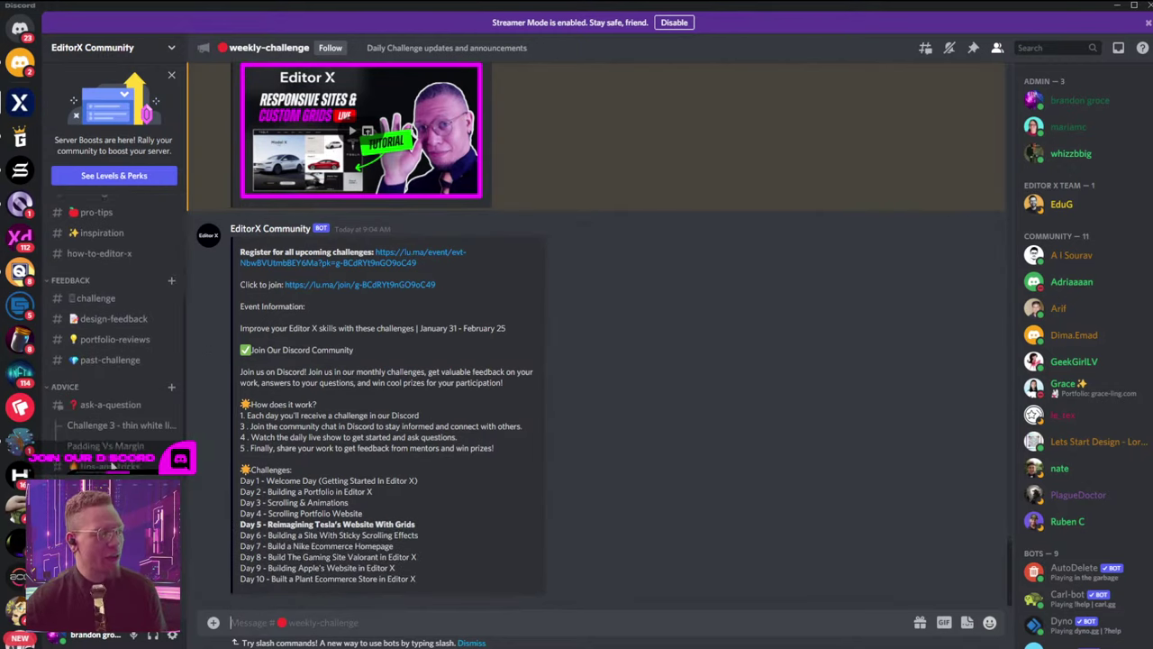
scroll(104, 369, up, 3)
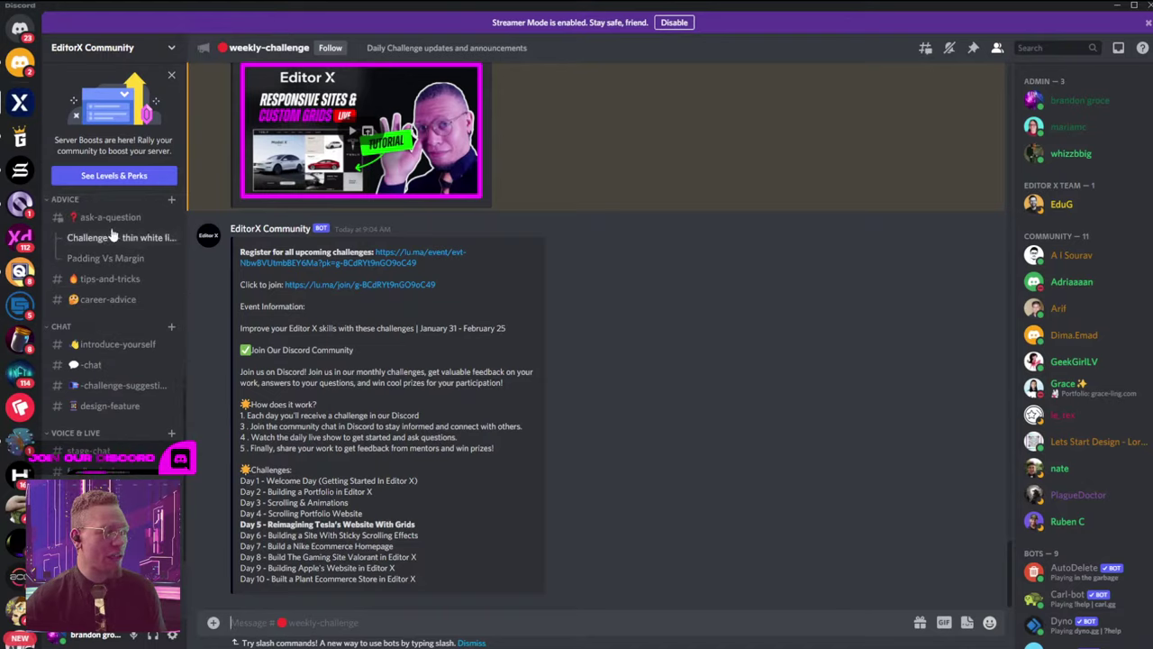
click(109, 217)
scroll(124, 352, up, 2)
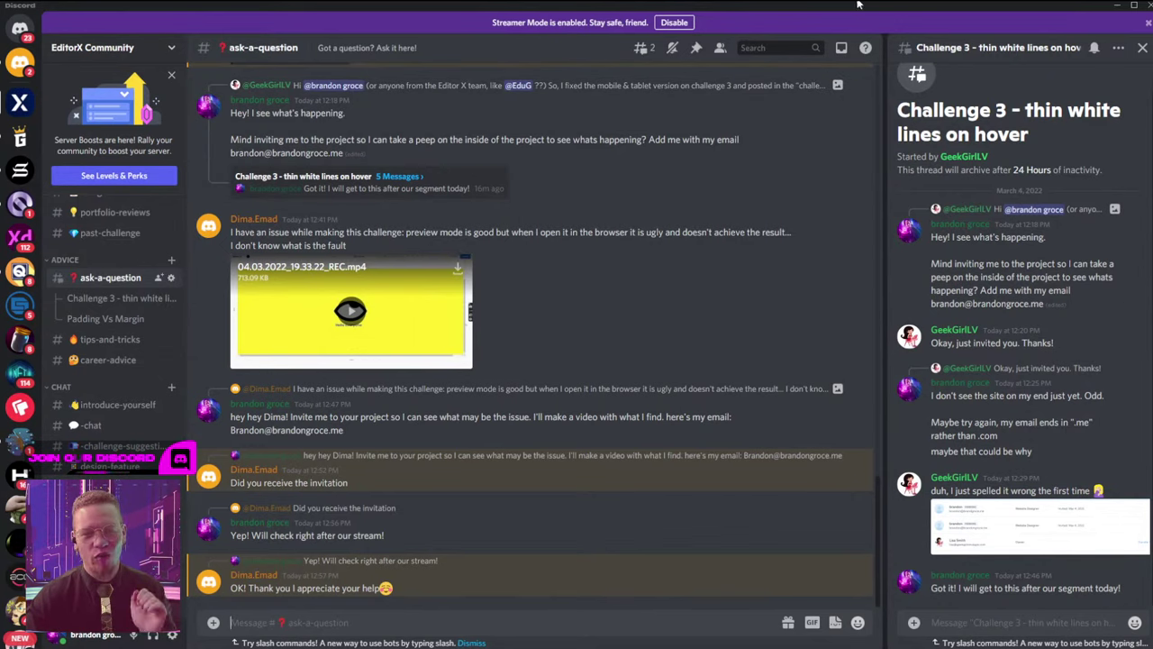
click(1116, 11)
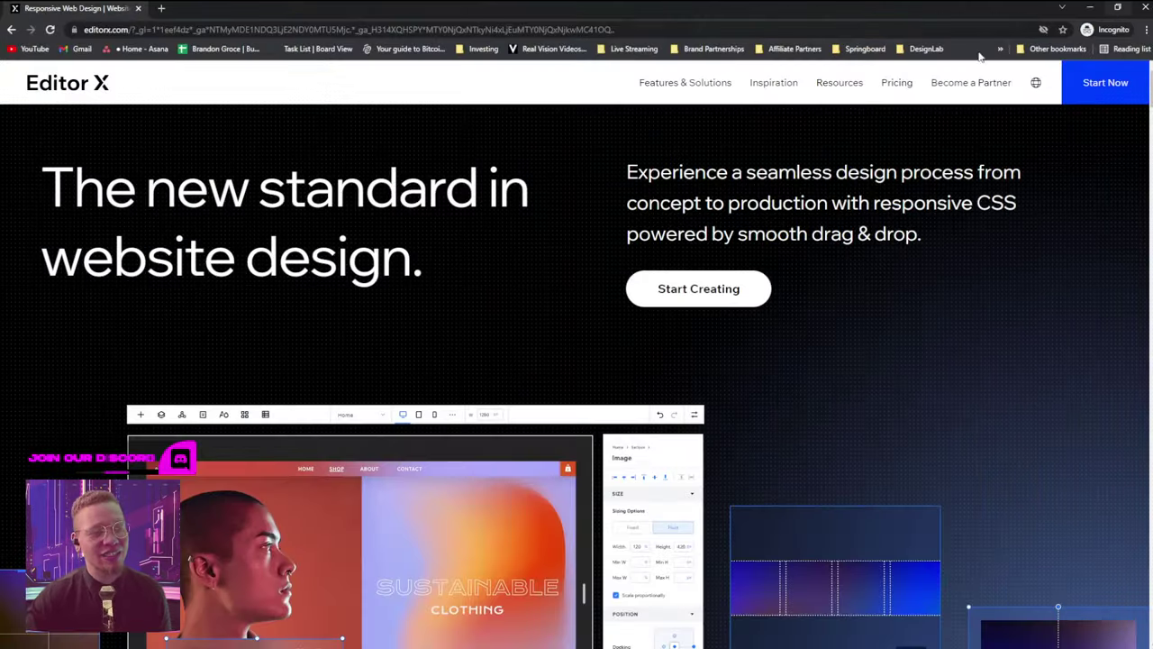
click(1091, 11)
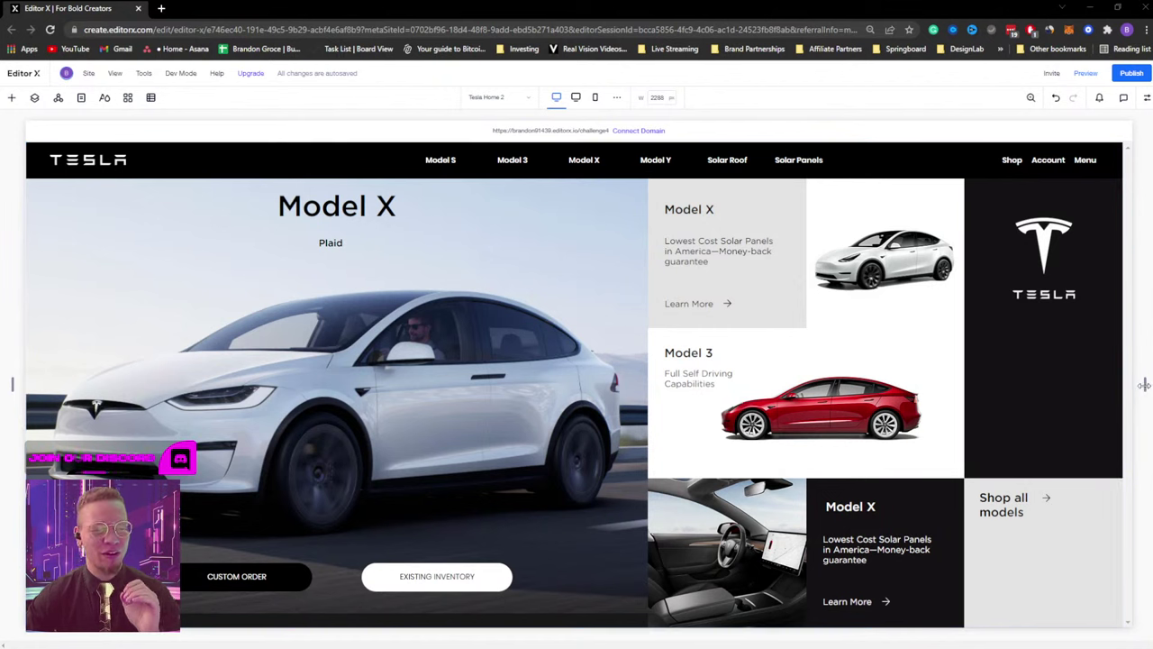
Check the page's responsive layout by narrowing the canvas to about 320 px, reviewing the mobile view and widening it to about 2082 px.
drag(1135, 387, 663, 385)
scroll(584, 330, down, 3)
scroll(585, 331, down, 10)
scroll(587, 331, up, 12)
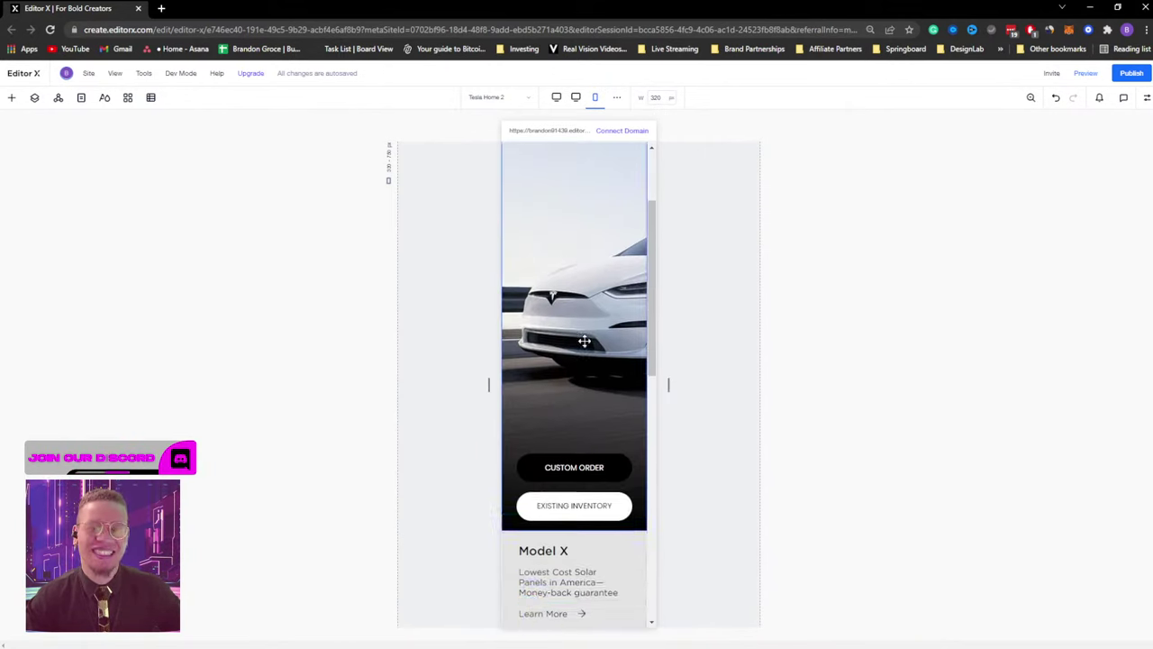
scroll(585, 341, up, 3)
scroll(585, 341, down, 8)
scroll(582, 335, down, 4)
scroll(595, 352, up, 6)
drag(668, 386, 1092, 384)
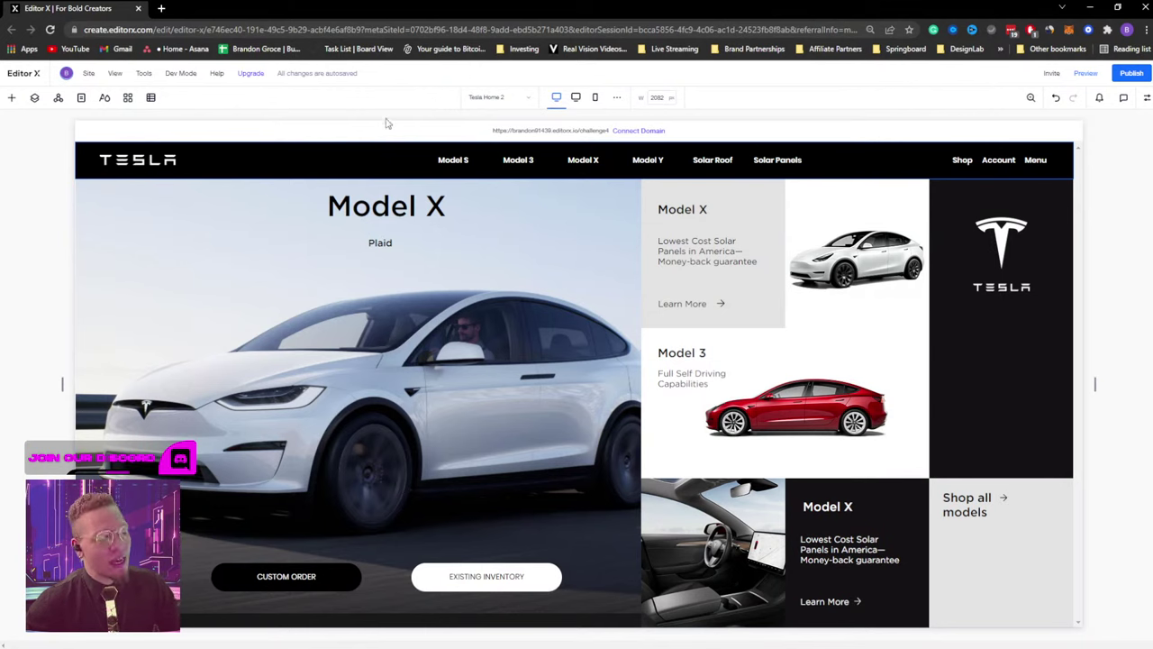
Add a standard blank page named Tesla Home 3 to the site and delete its header.
click(81, 98)
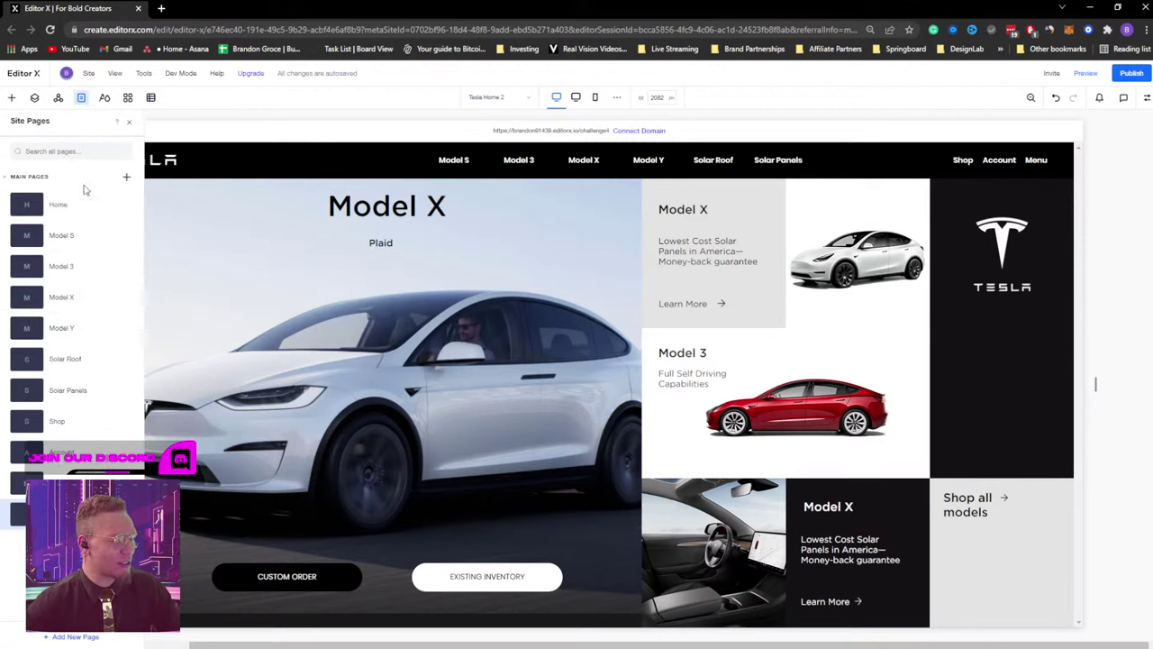
click(126, 176)
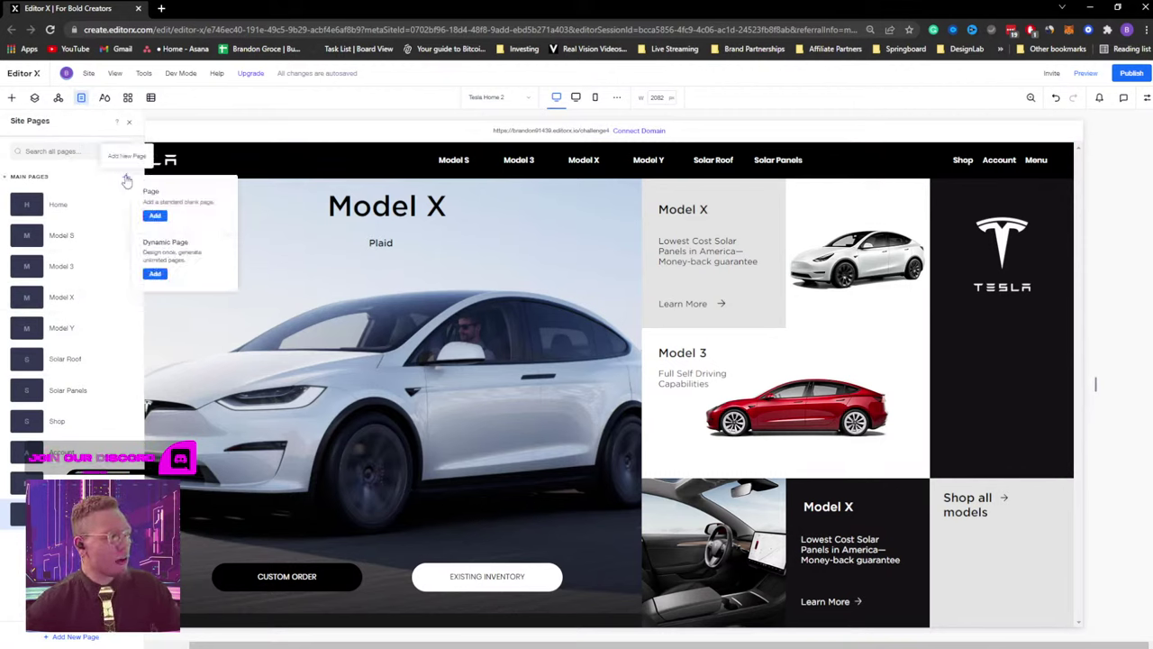
click(158, 217)
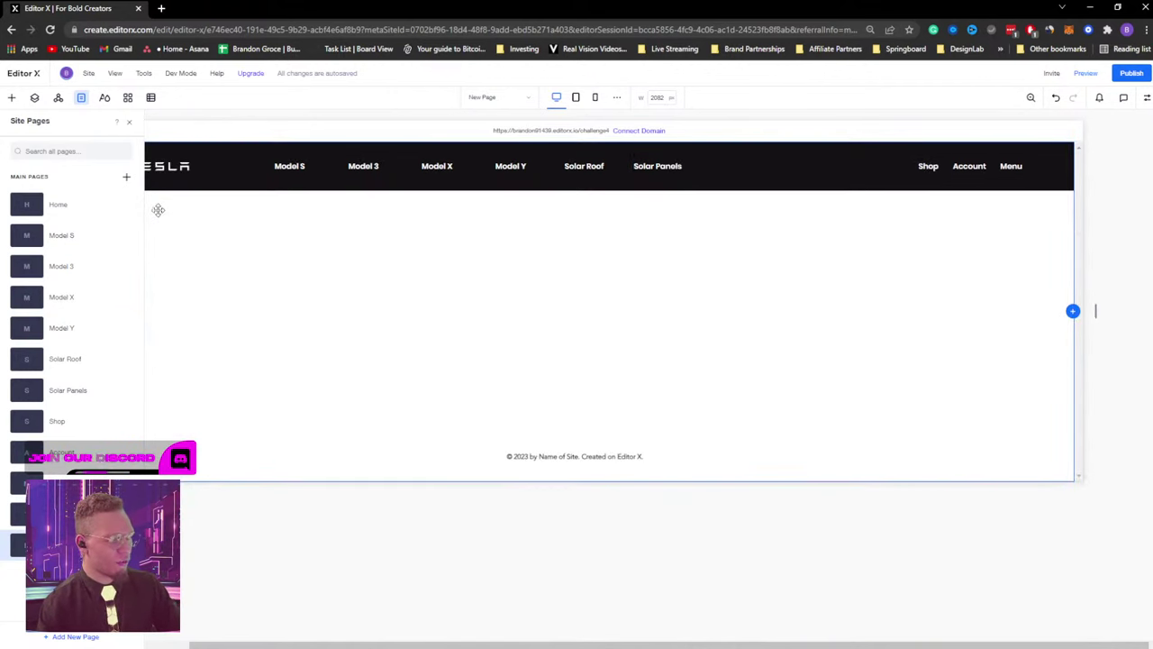
click(129, 122)
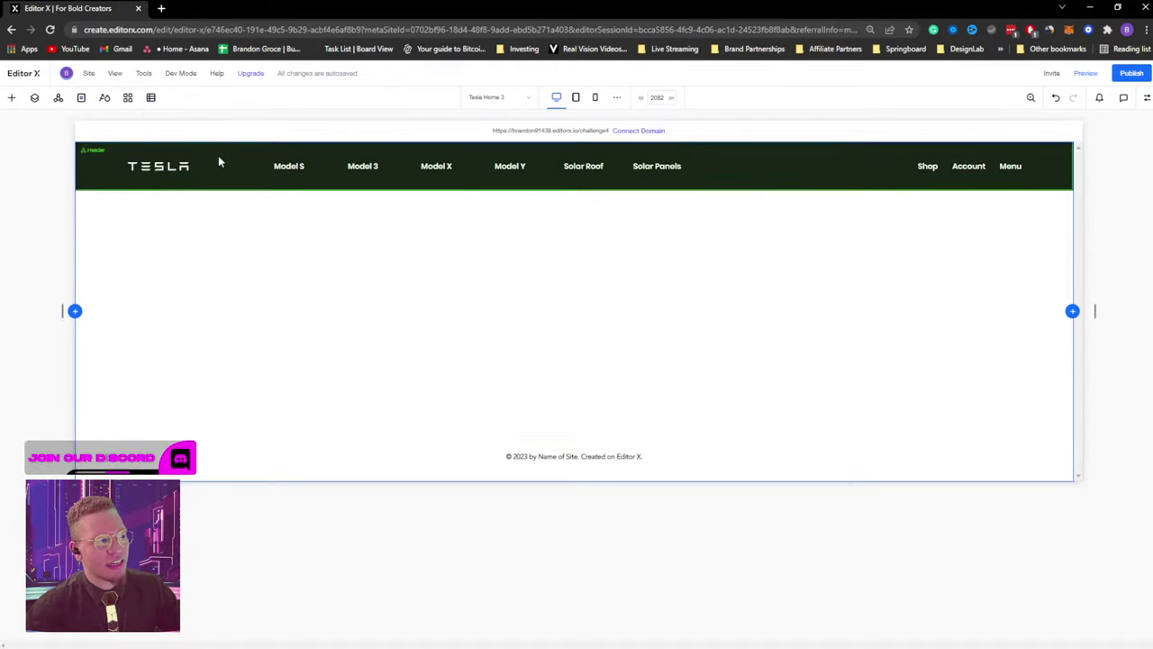
click(218, 158)
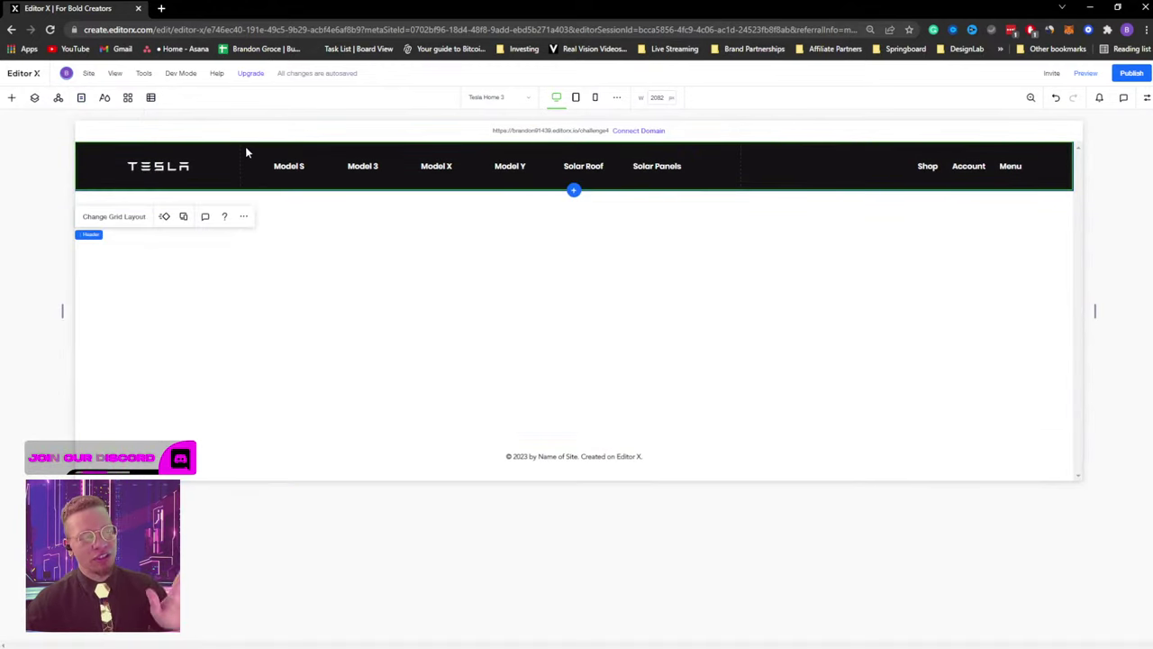
key(Delete)
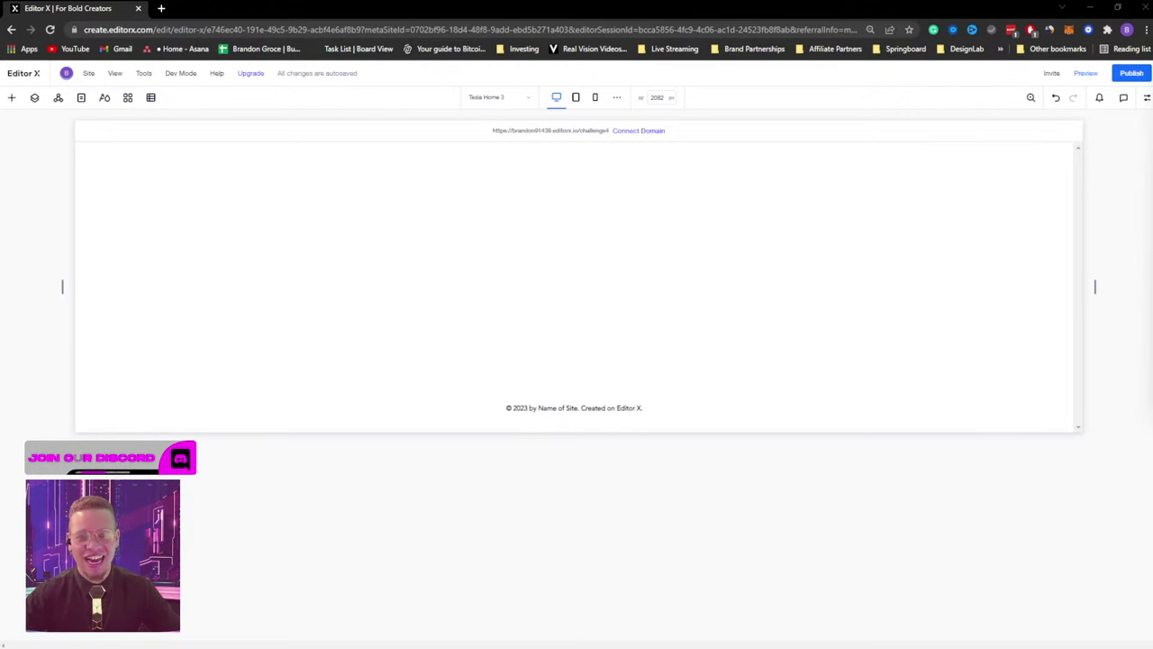
Switch to Discord and open the challenge channel under Feedback.
key(super+Tab)
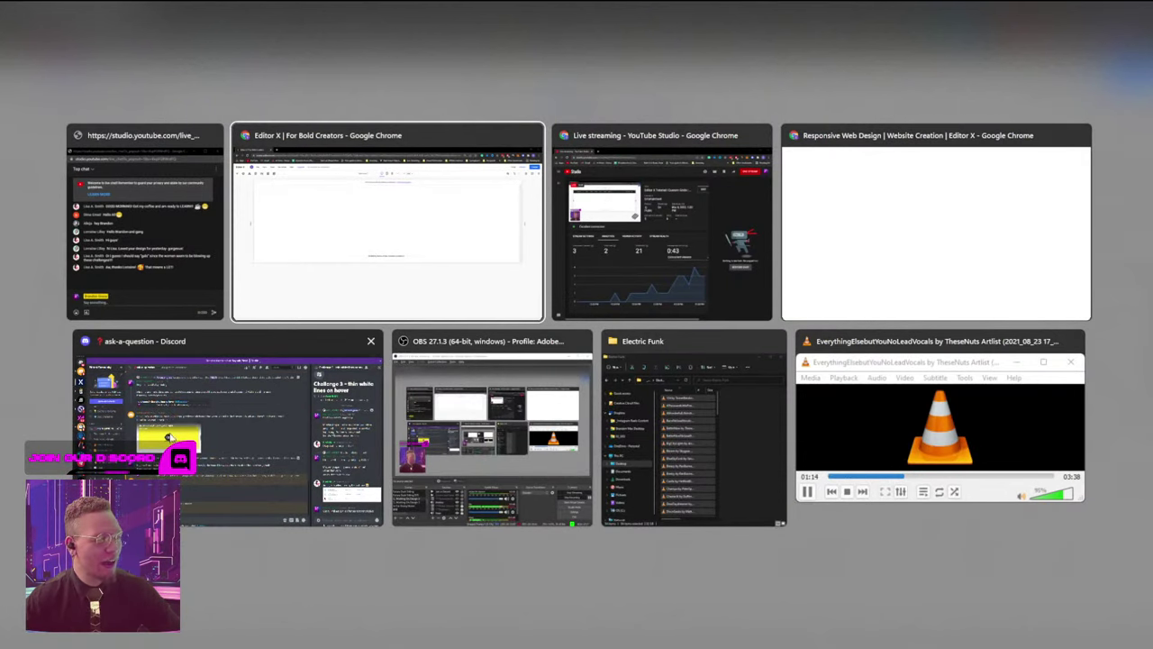
click(209, 407)
scroll(110, 398, up, 3)
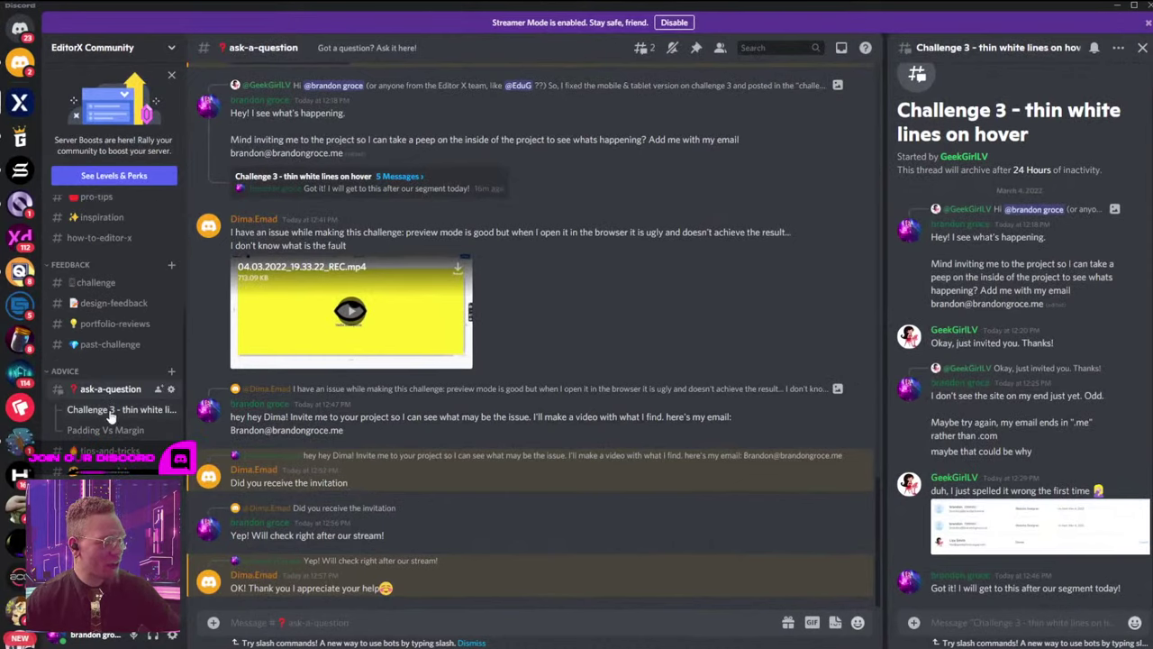
scroll(105, 397, up, 2)
click(96, 343)
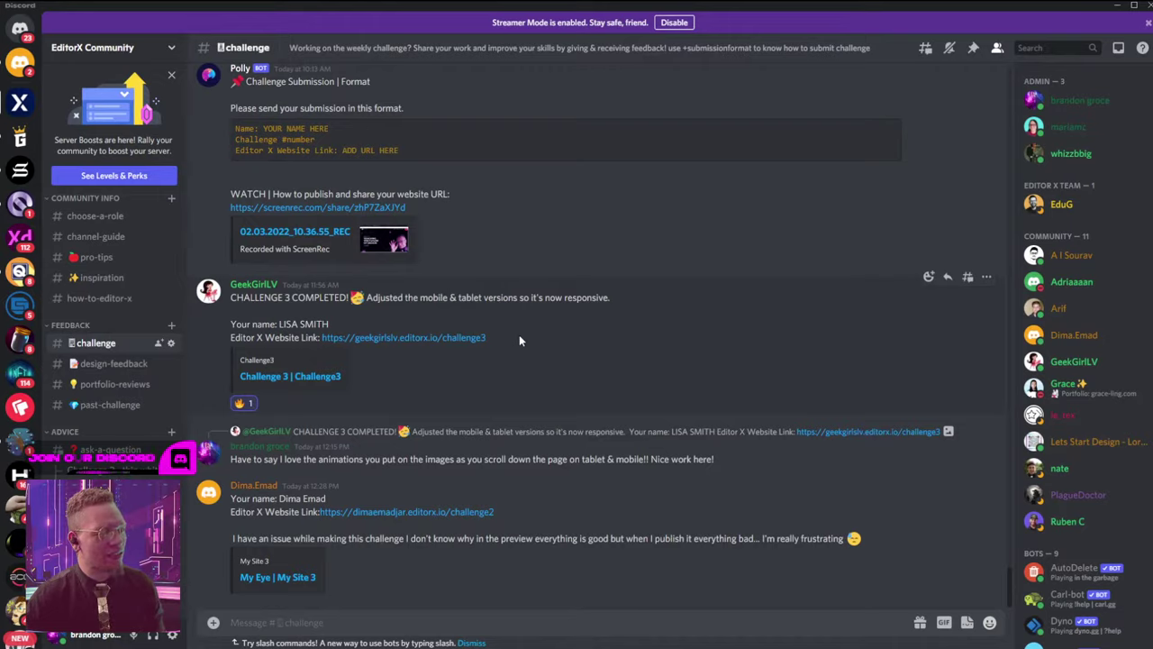
Review the submission format and members' submitted challenges in the channel, and return to the blank page in Editor X.
scroll(519, 339, up, 4)
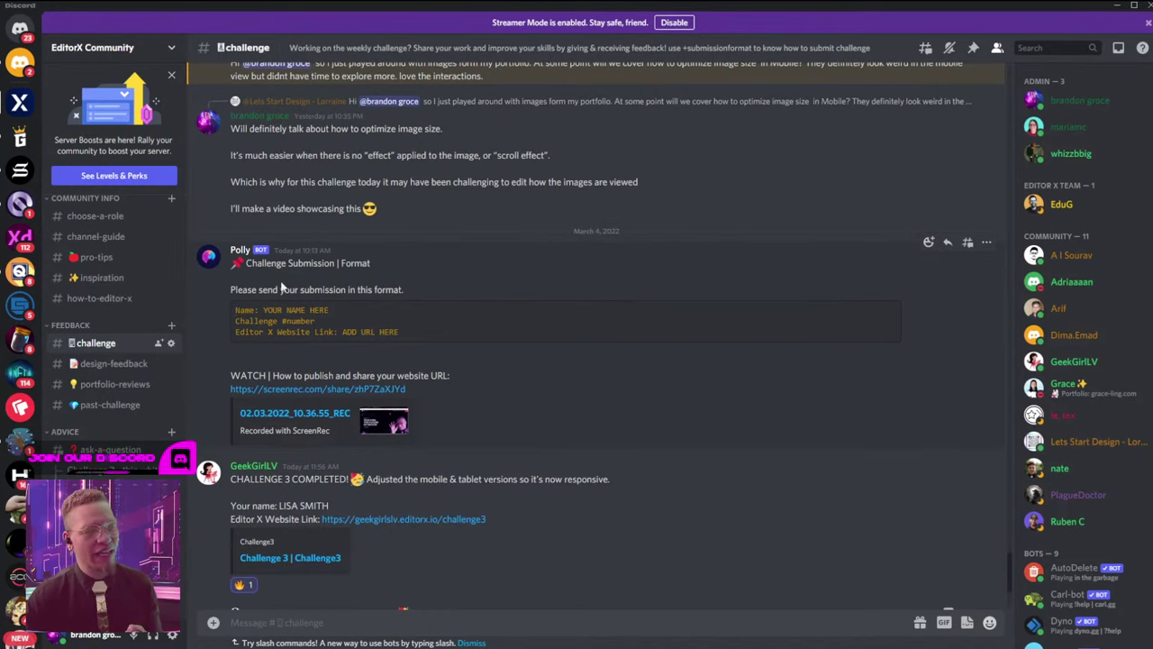
drag(239, 310, 421, 327)
click(422, 327)
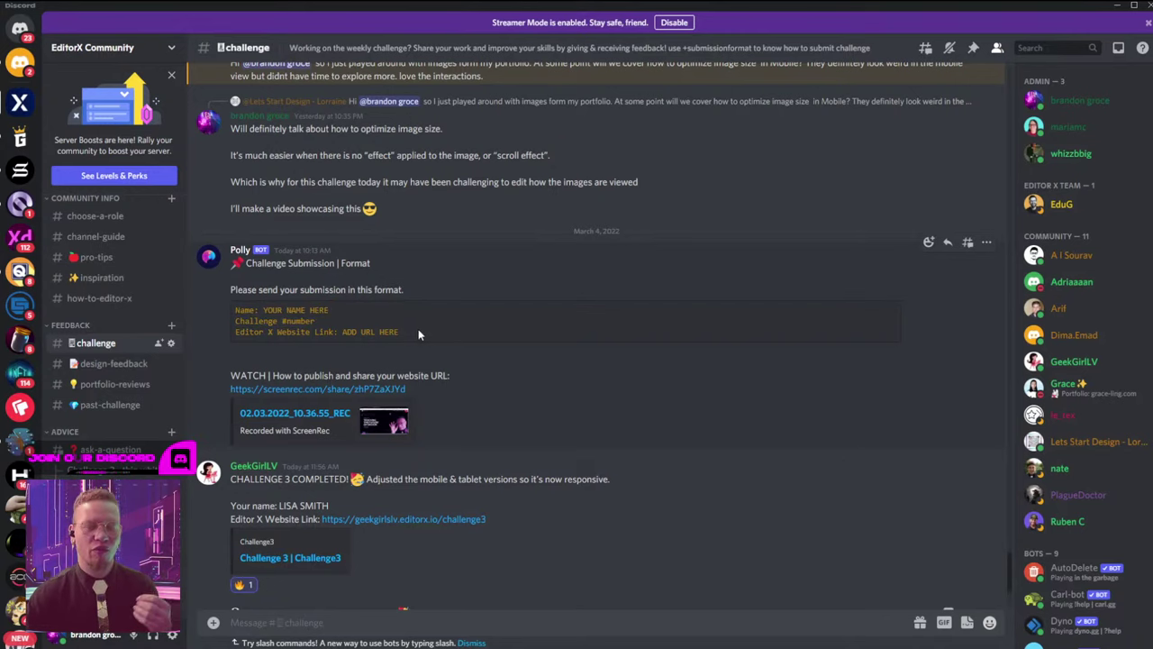
scroll(419, 336, down, 3)
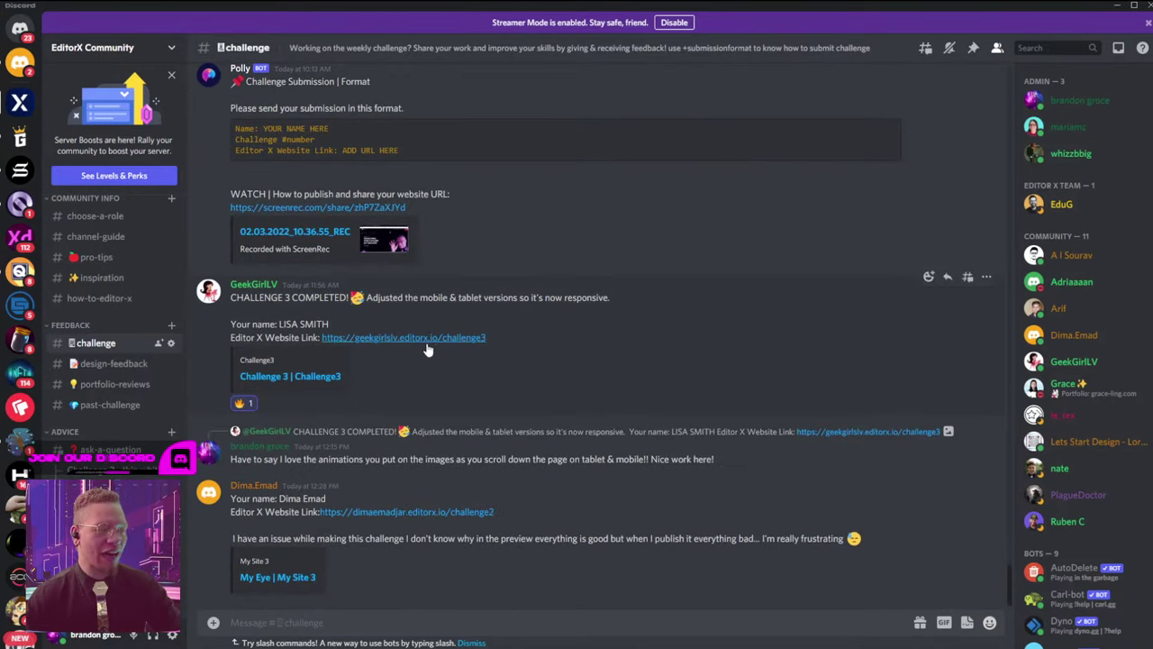
scroll(450, 394, up, 2)
scroll(339, 377, down, 2)
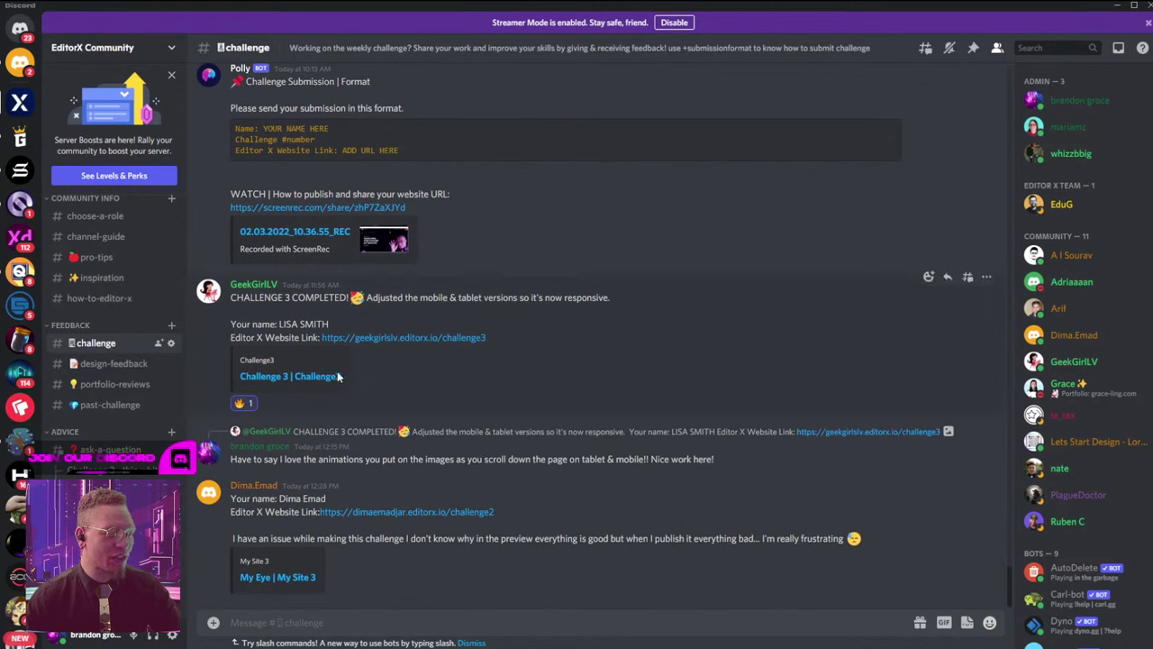
scroll(429, 302, up, 3)
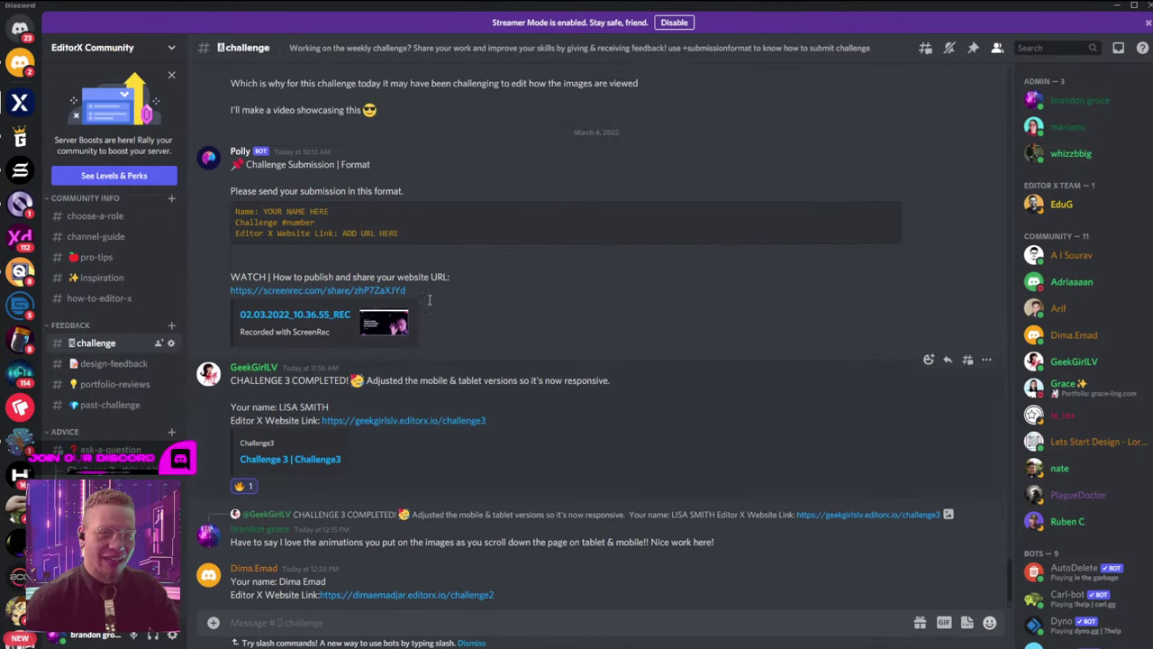
scroll(431, 303, up, 6)
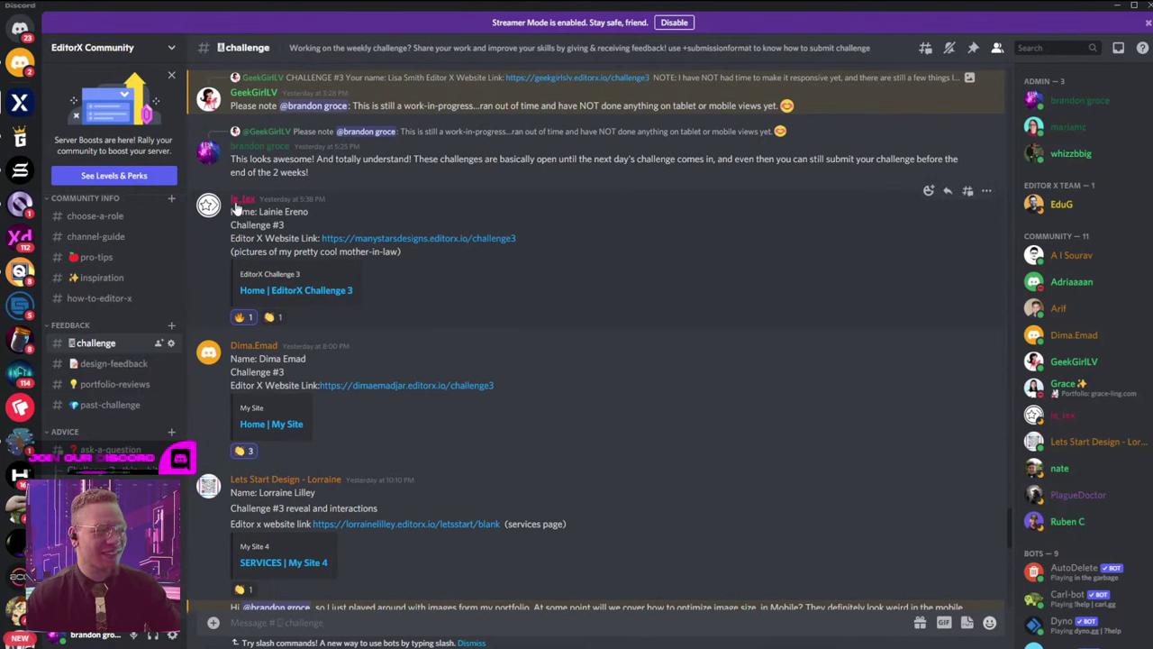
click(1117, 4)
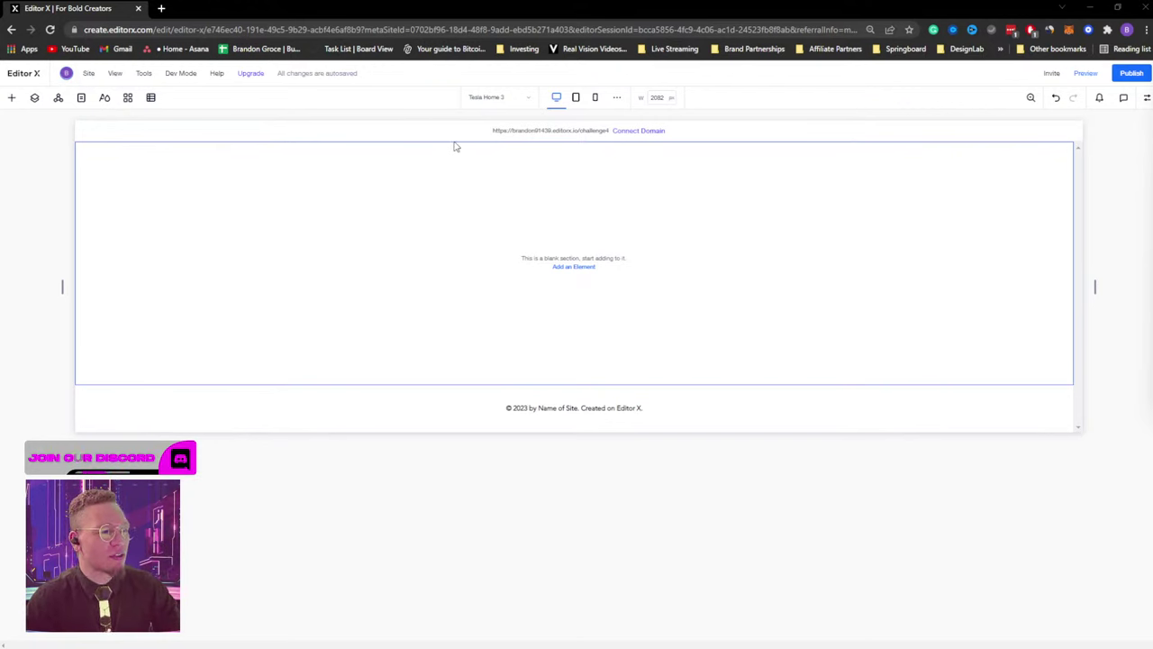
Add a second blank section below the existing one and shrink the upper section to about 159 px high.
click(574, 384)
click(544, 338)
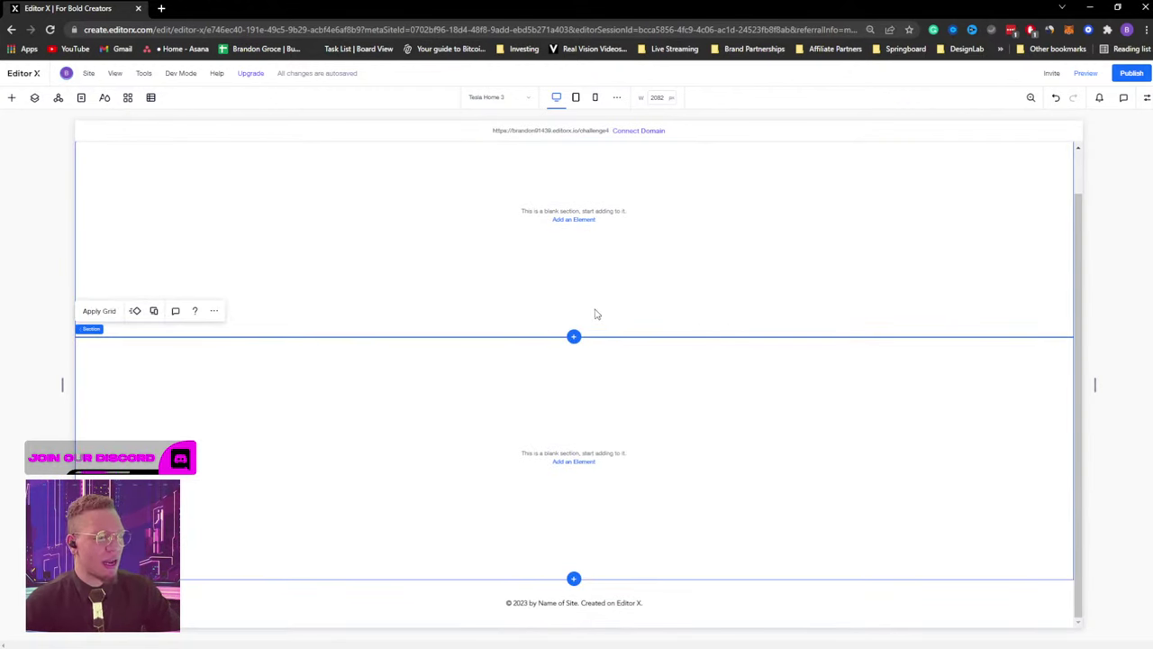
drag(499, 337, 486, 217)
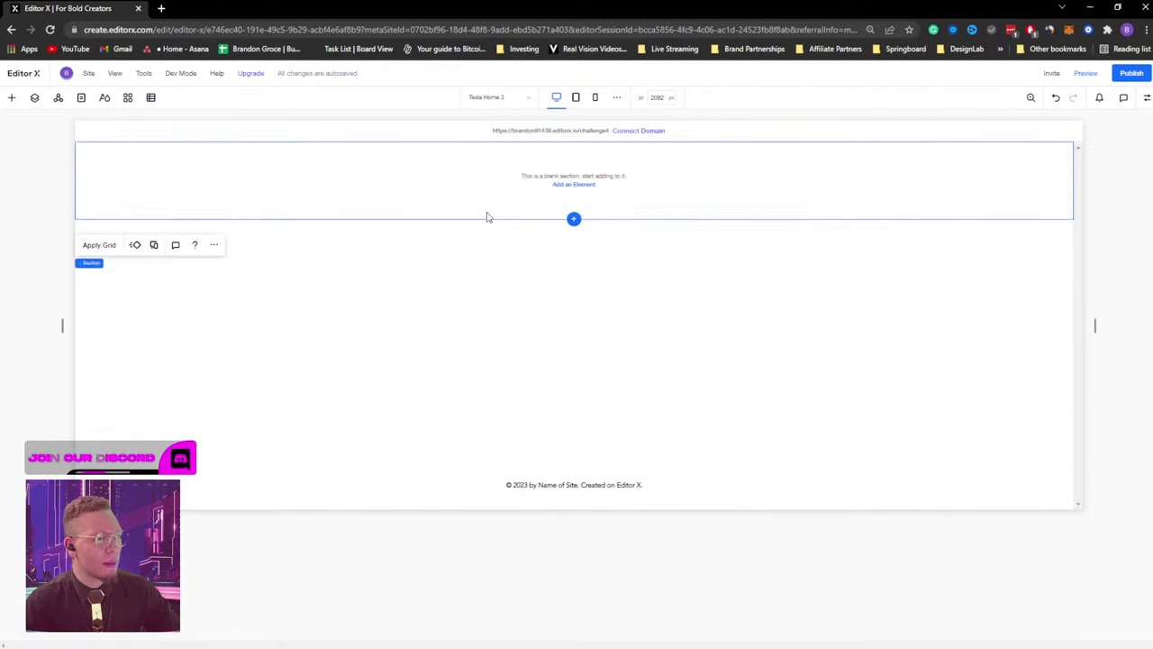
Set the upper section's height and minimum height to 80 px.
click(1147, 98)
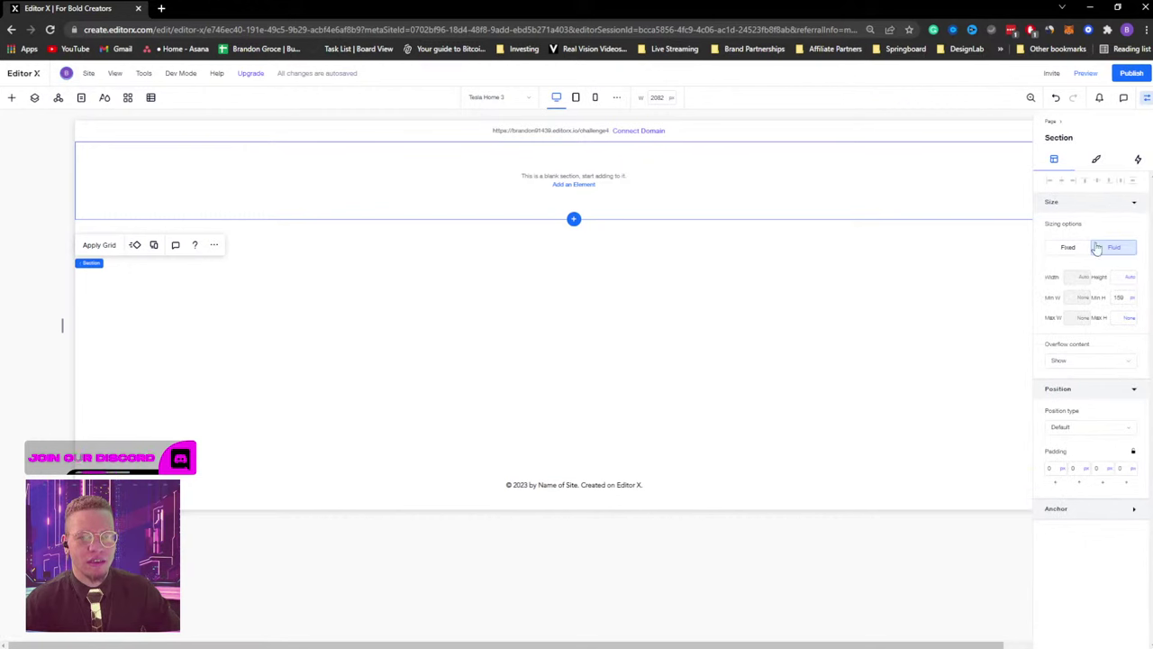
click(1122, 277)
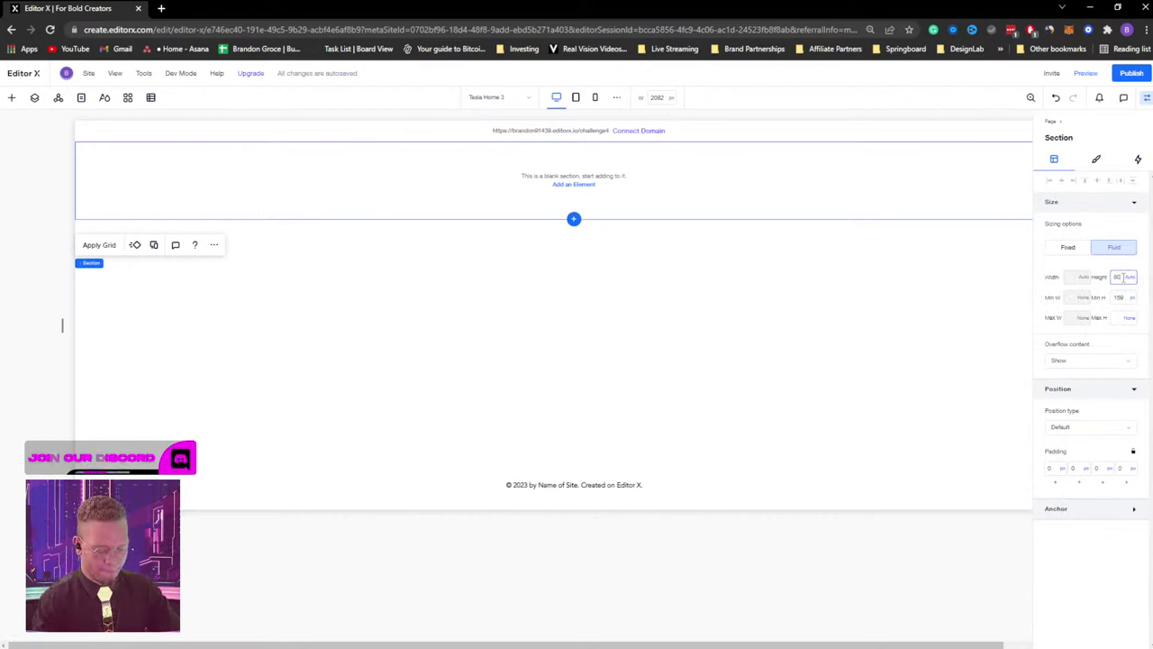
key(Return)
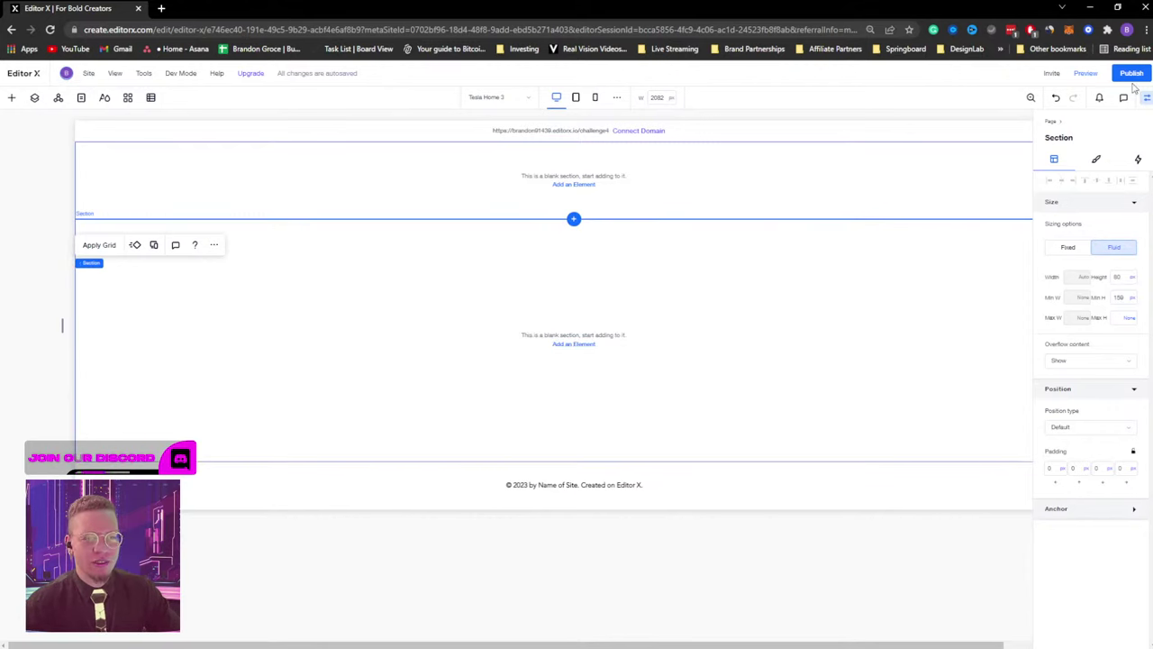
click(1119, 297)
text(80)
key(Return)
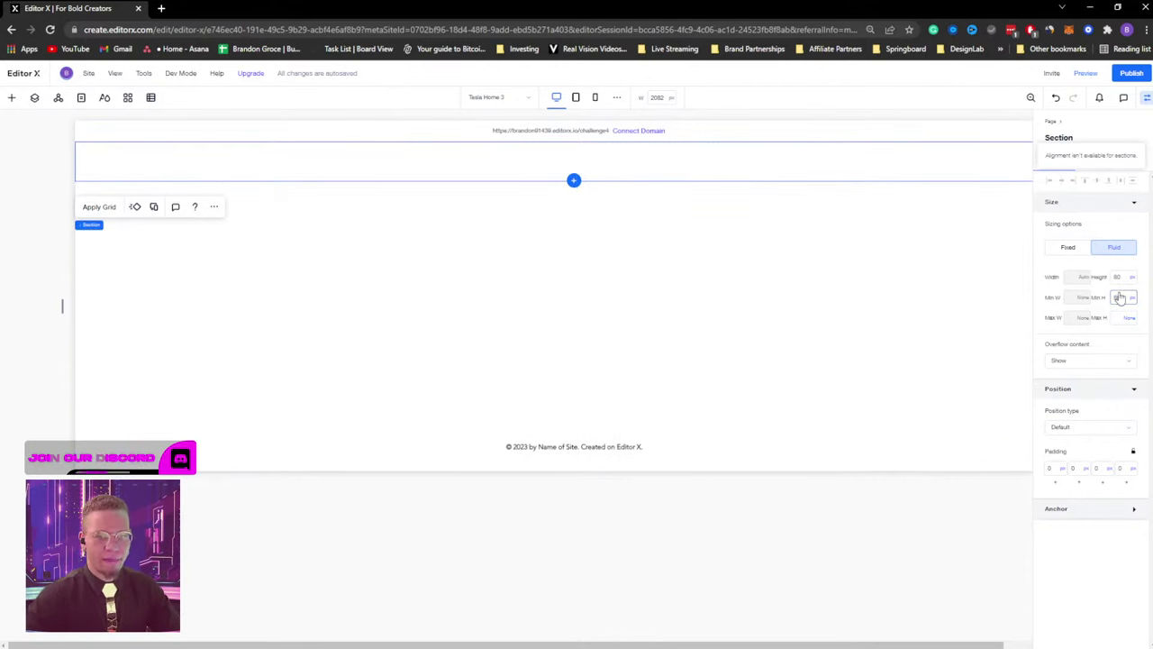
click(1146, 96)
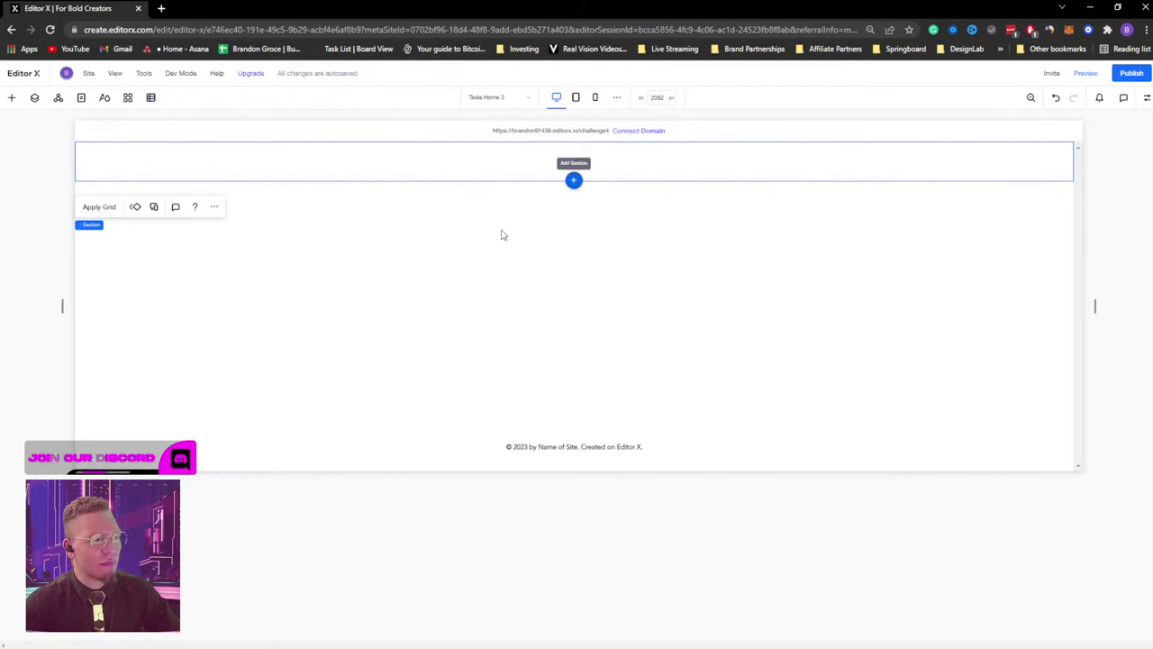
Fill the 80 px navigation section's background with the near-black custom colour at 100% opacity.
click(1147, 97)
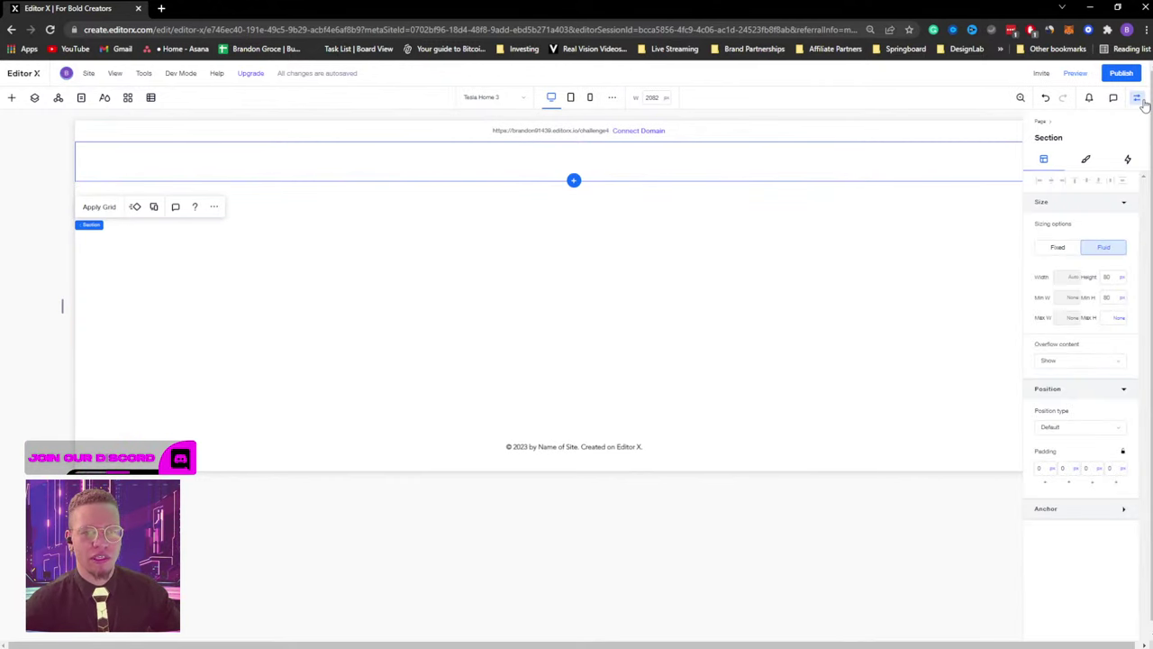
click(1091, 160)
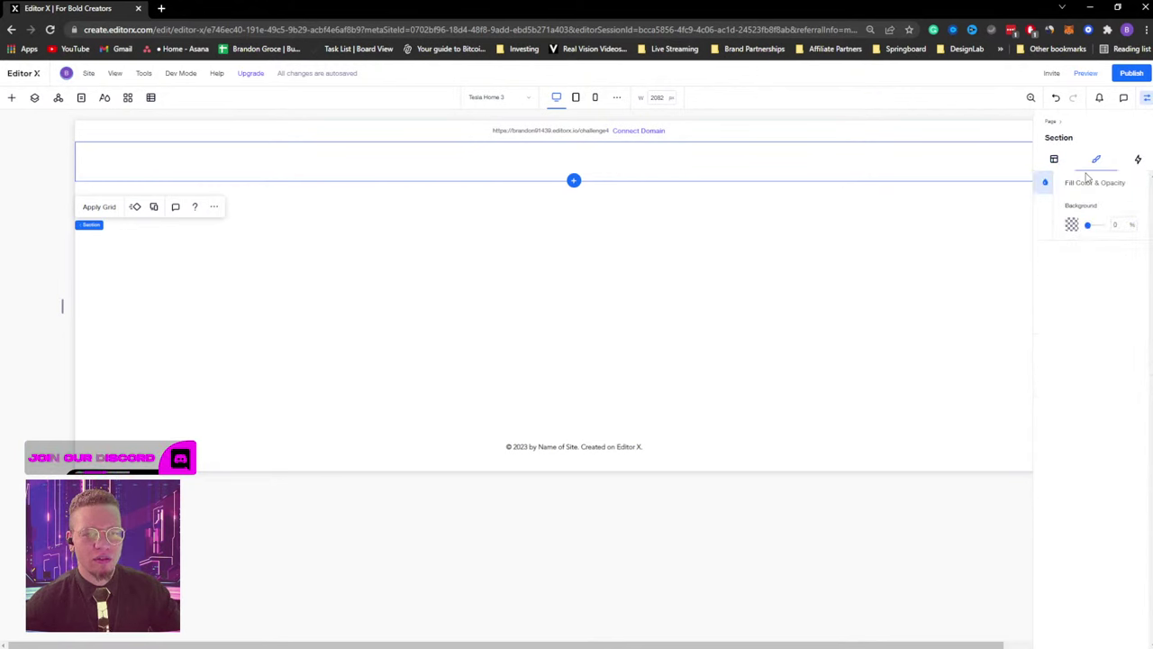
click(1071, 225)
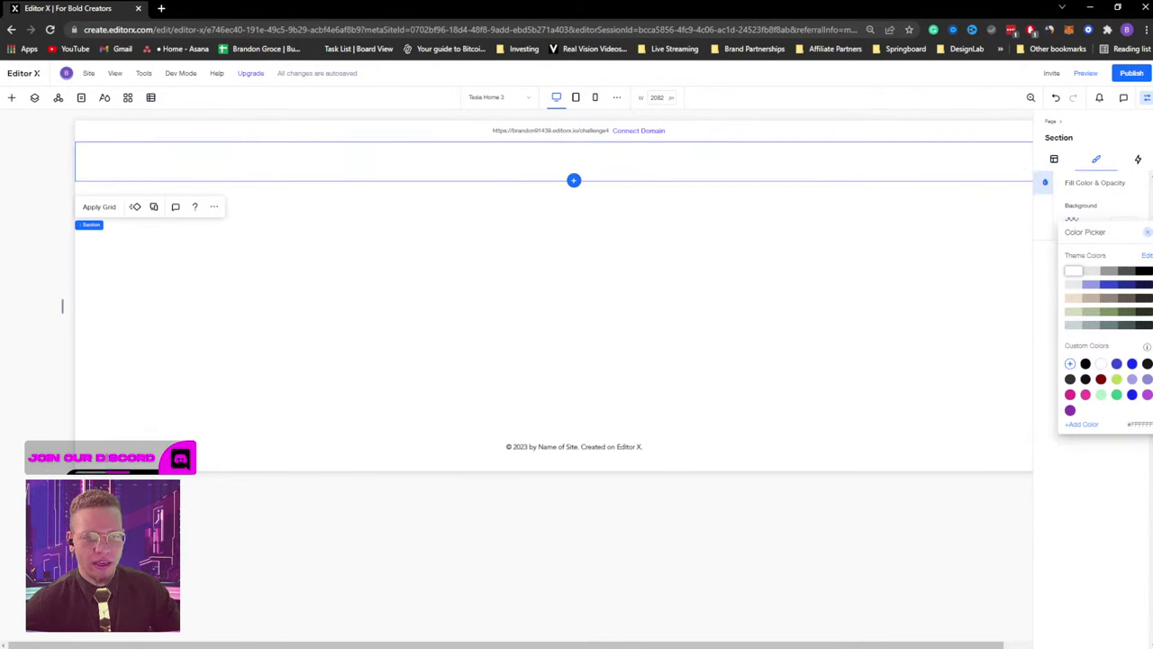
click(1147, 363)
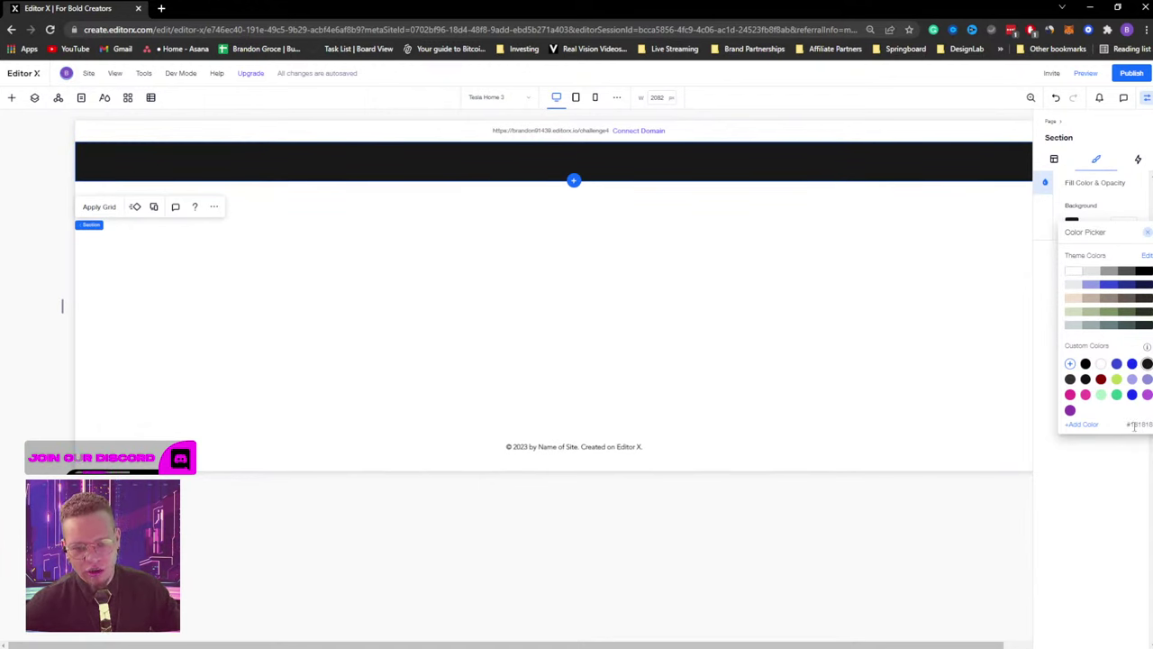
drag(1130, 425, 1140, 425)
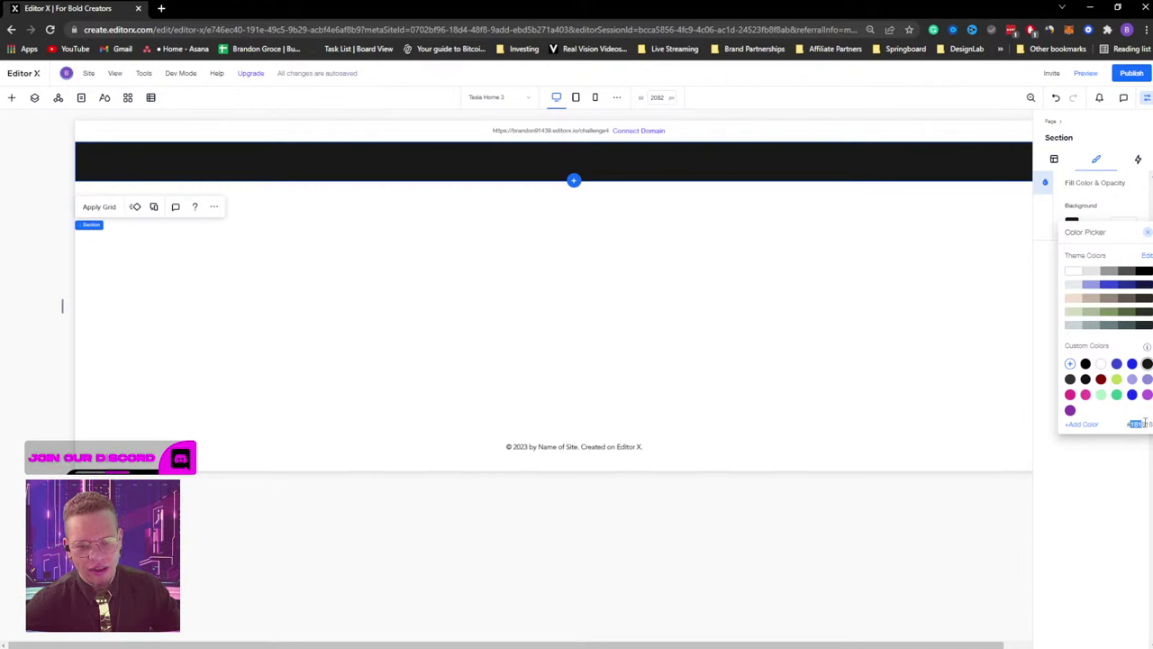
click(1108, 480)
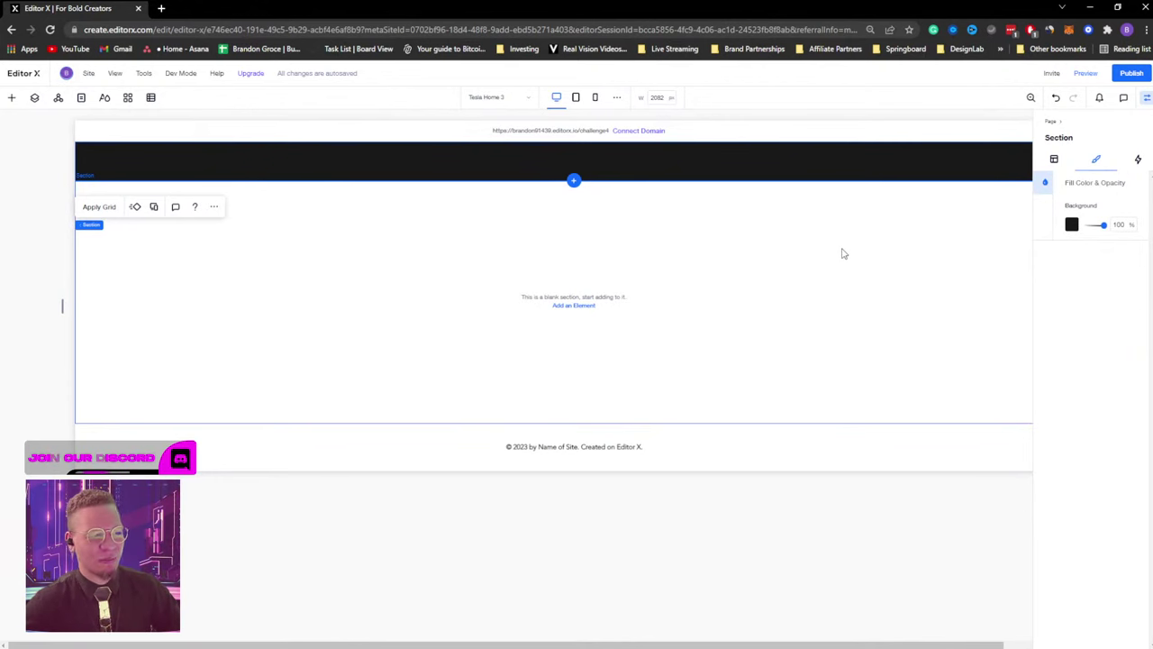
key(ctrl+z)
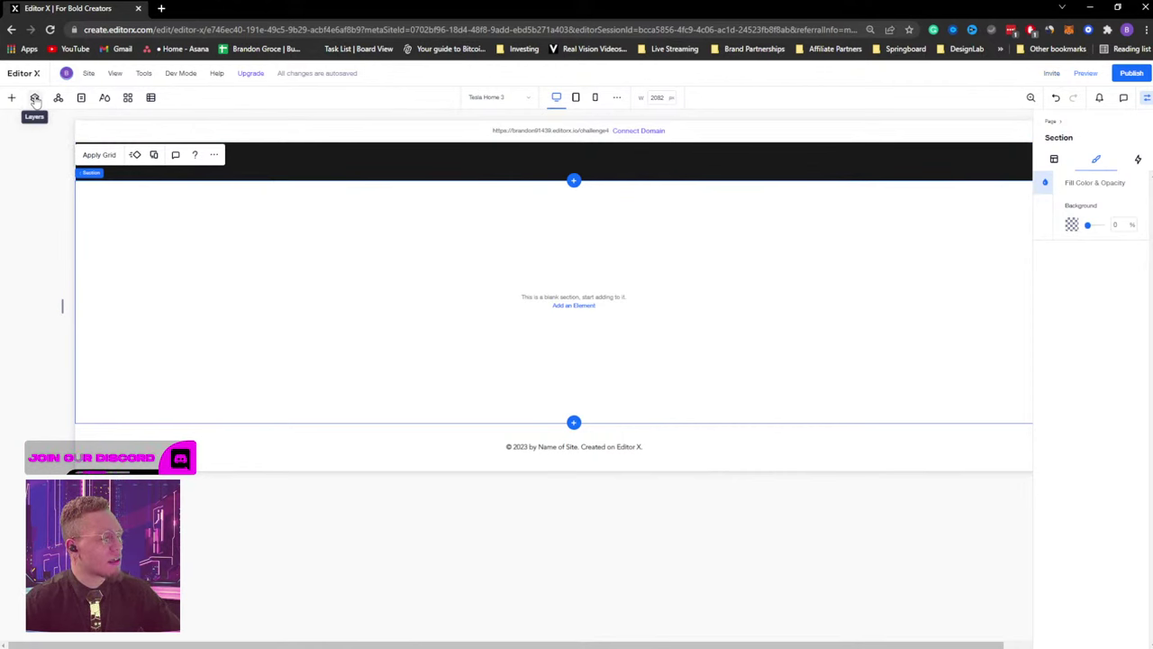
Duplicate the browser tab, examine the navigation section's grid layout on the Tesla Home 2 page, and return to Tesla Home 3.
right_click(79, 9)
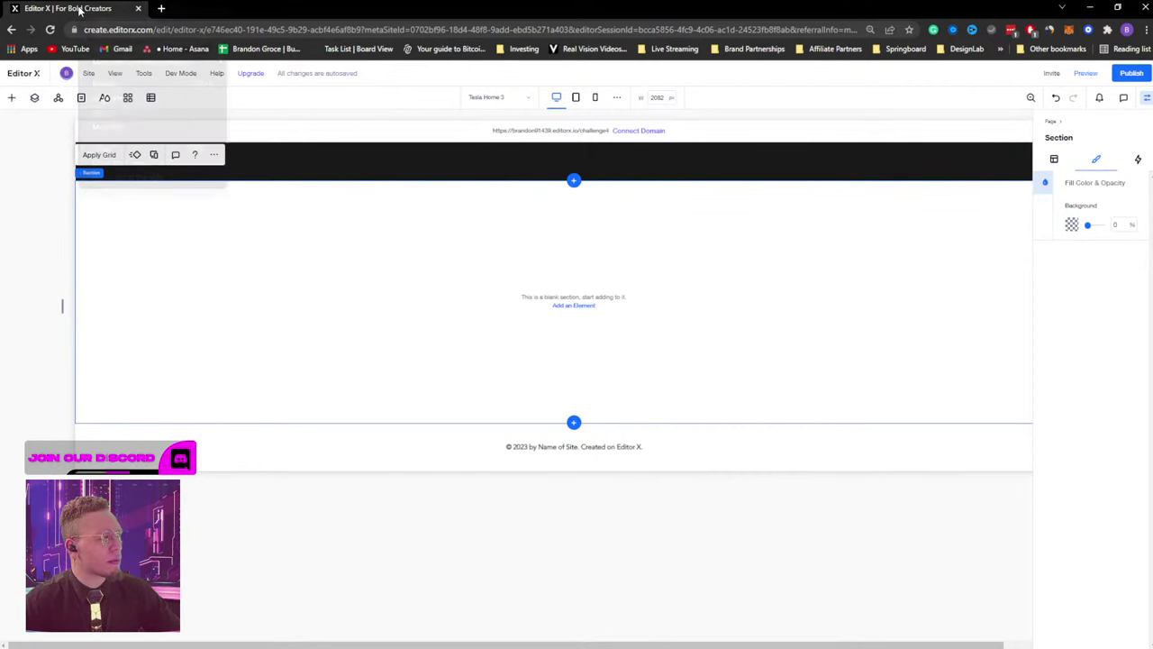
click(96, 95)
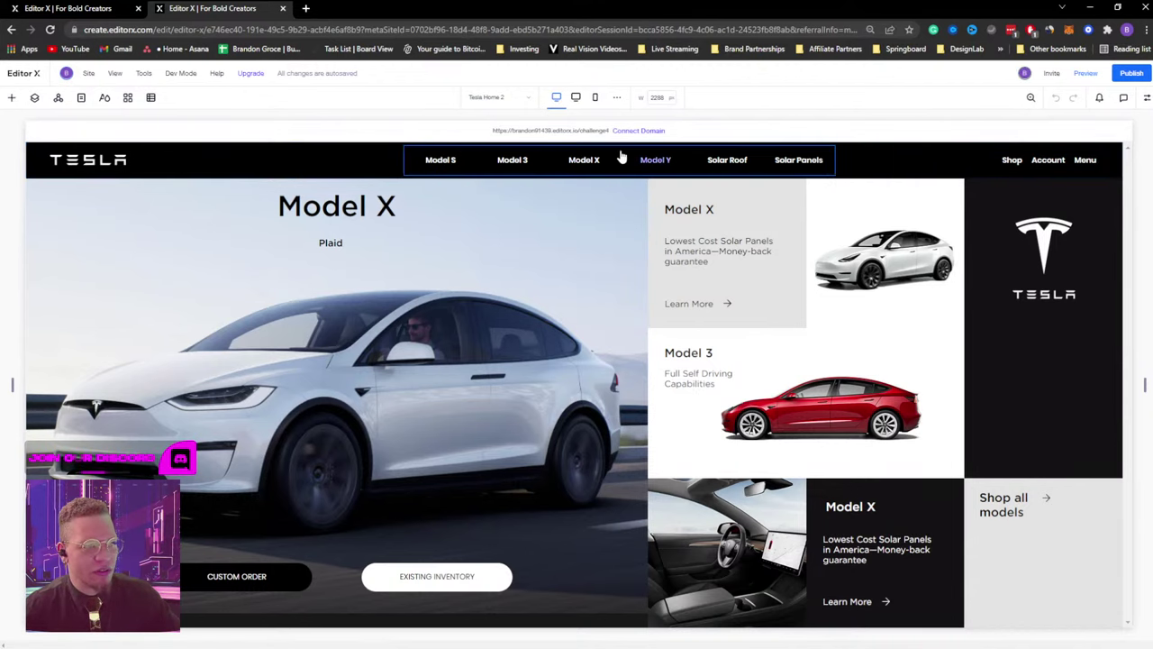
click(307, 177)
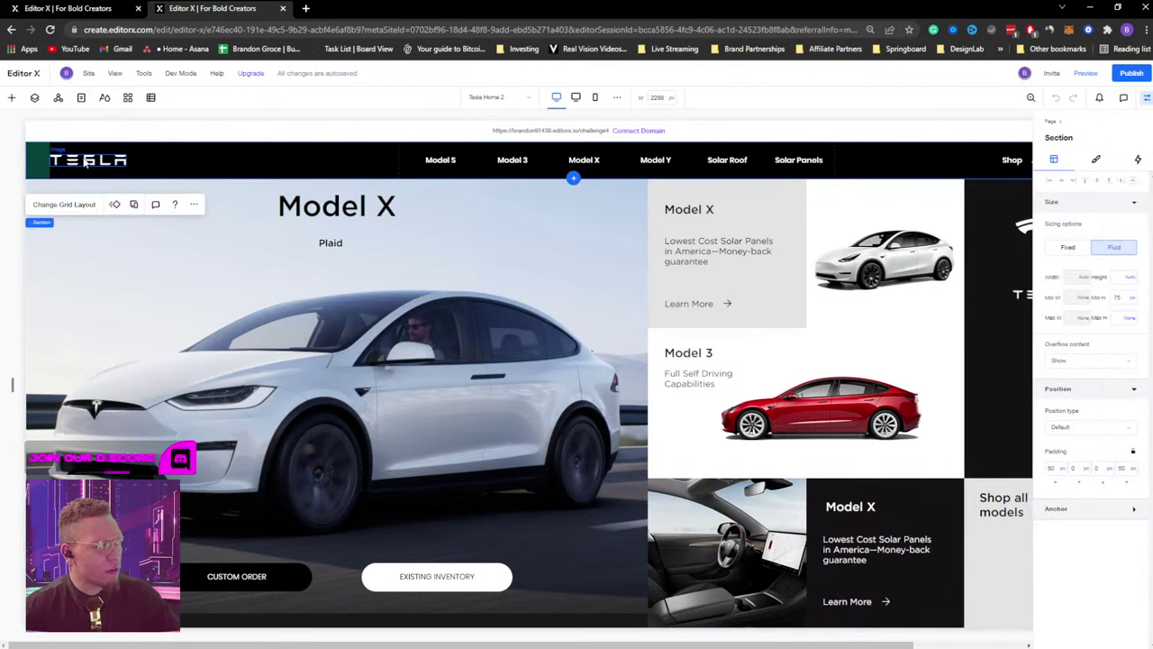
click(1144, 97)
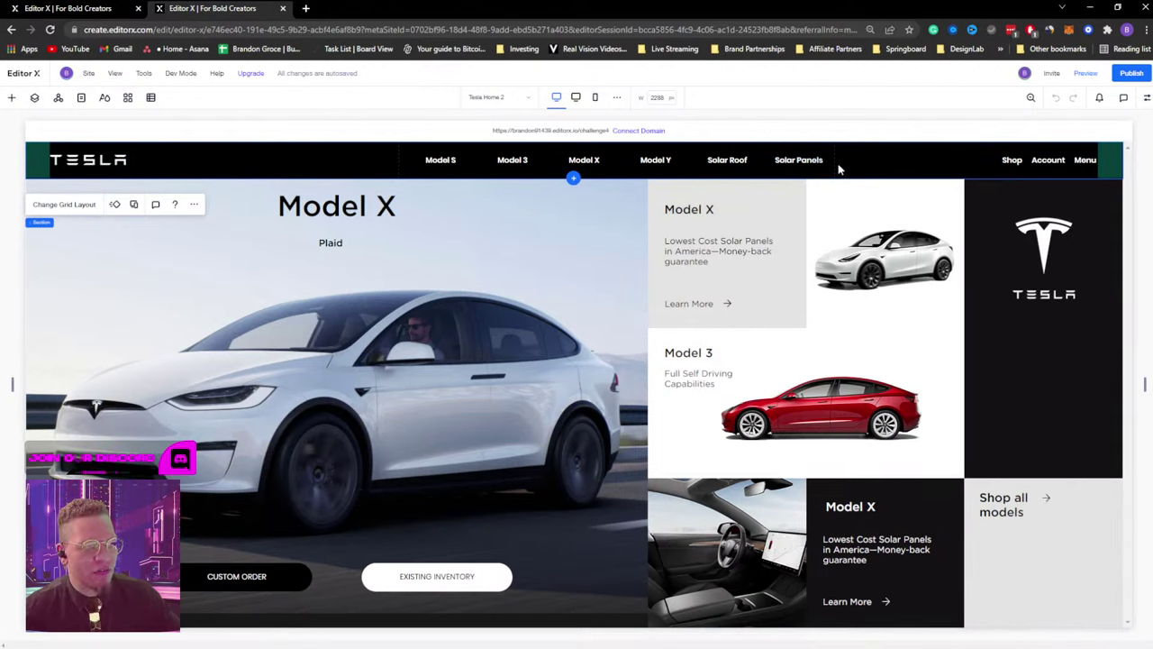
click(79, 206)
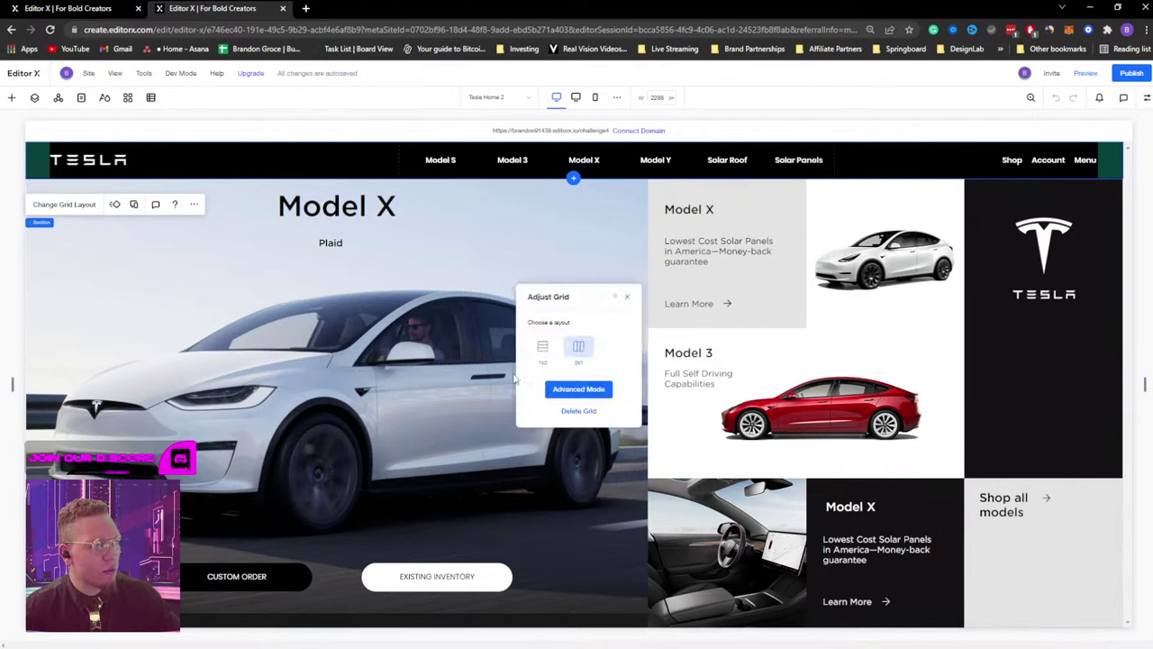
click(579, 388)
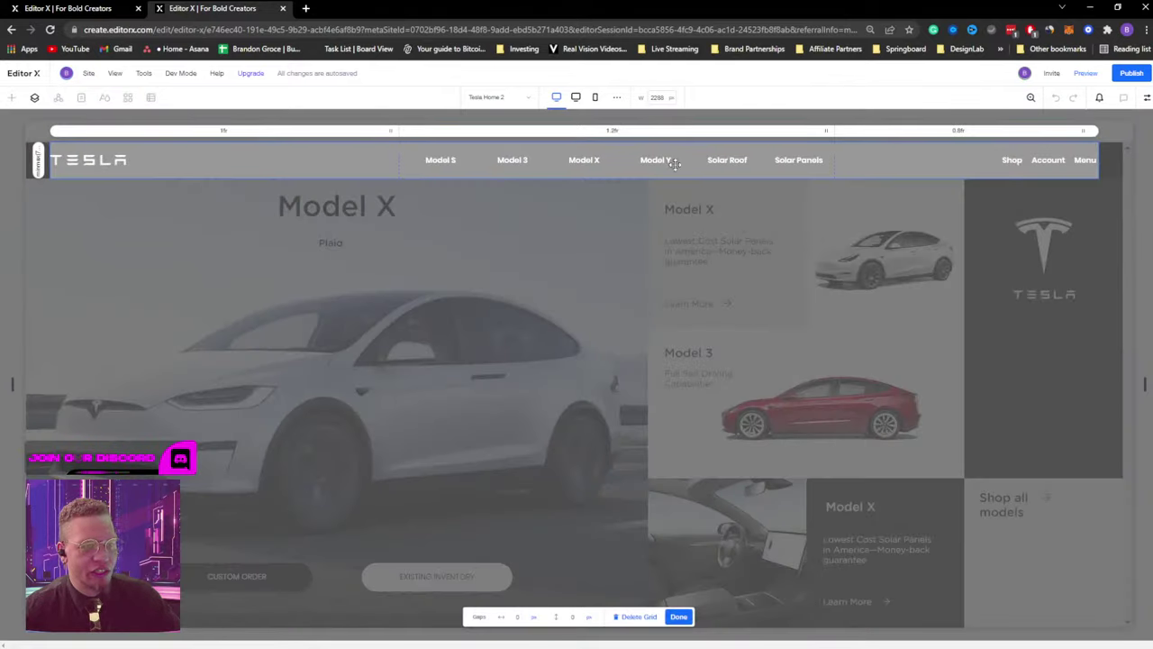
key(ctrl+shift+Tab)
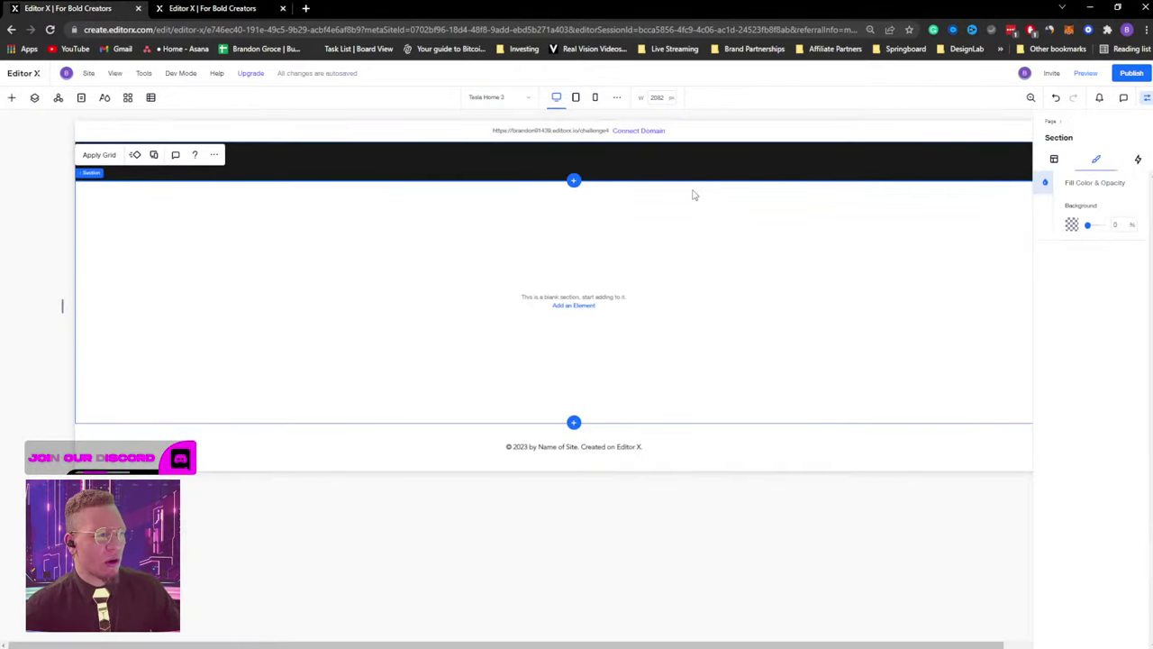
Apply a 3x1 grid to the dark navigation section.
click(661, 162)
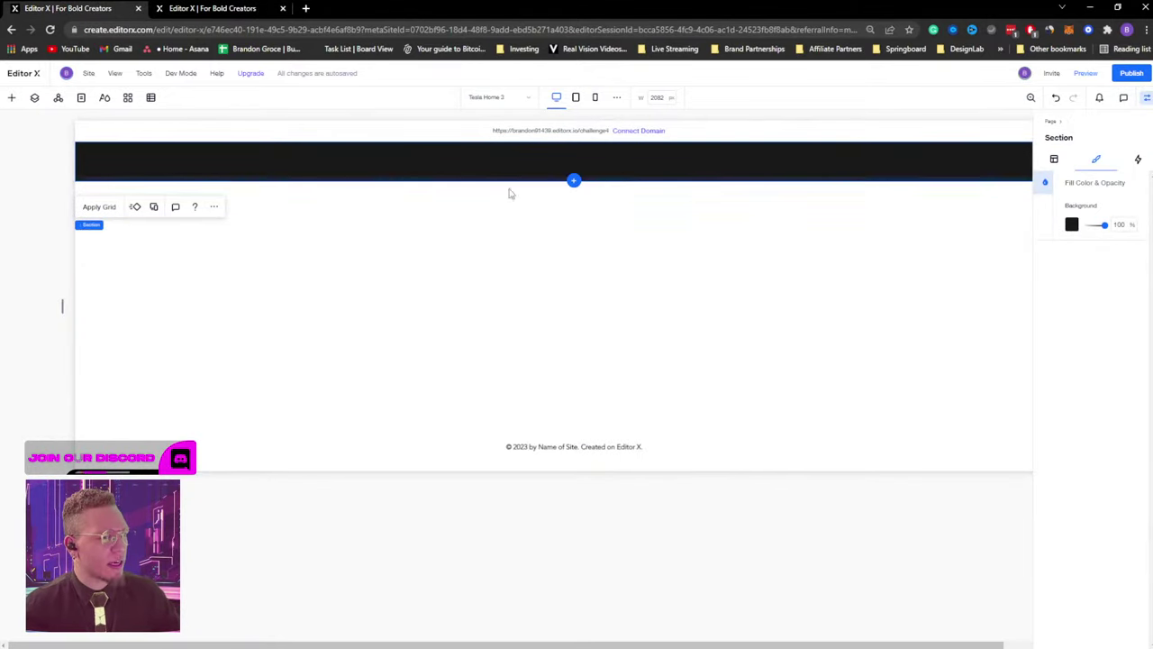
click(101, 206)
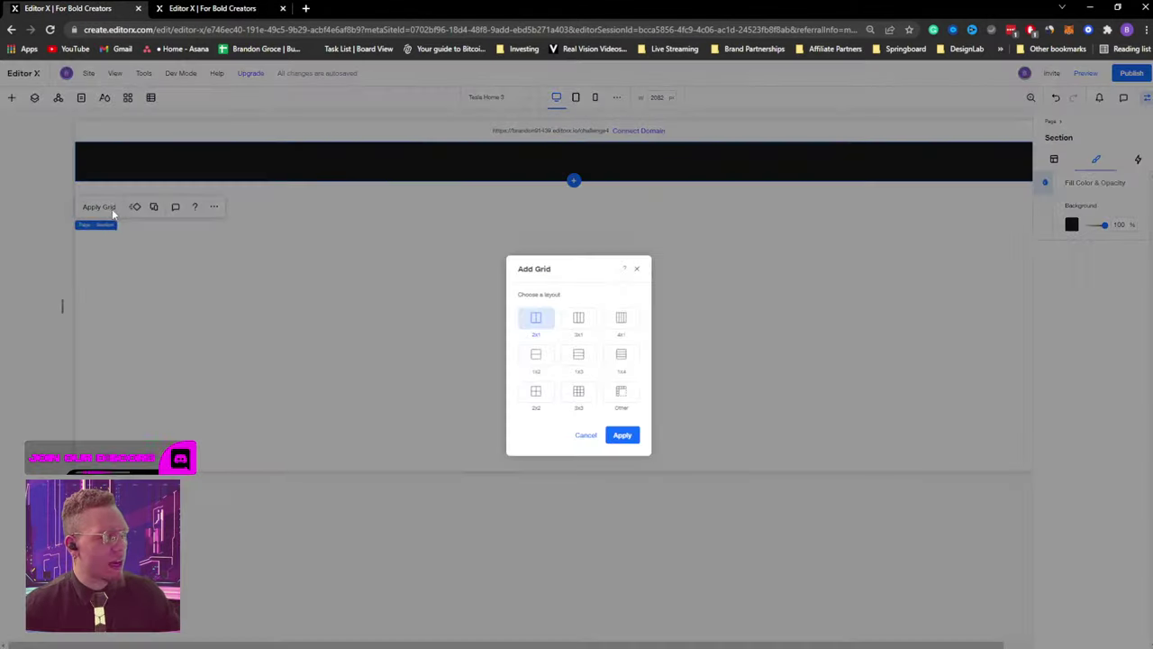
click(578, 317)
click(622, 435)
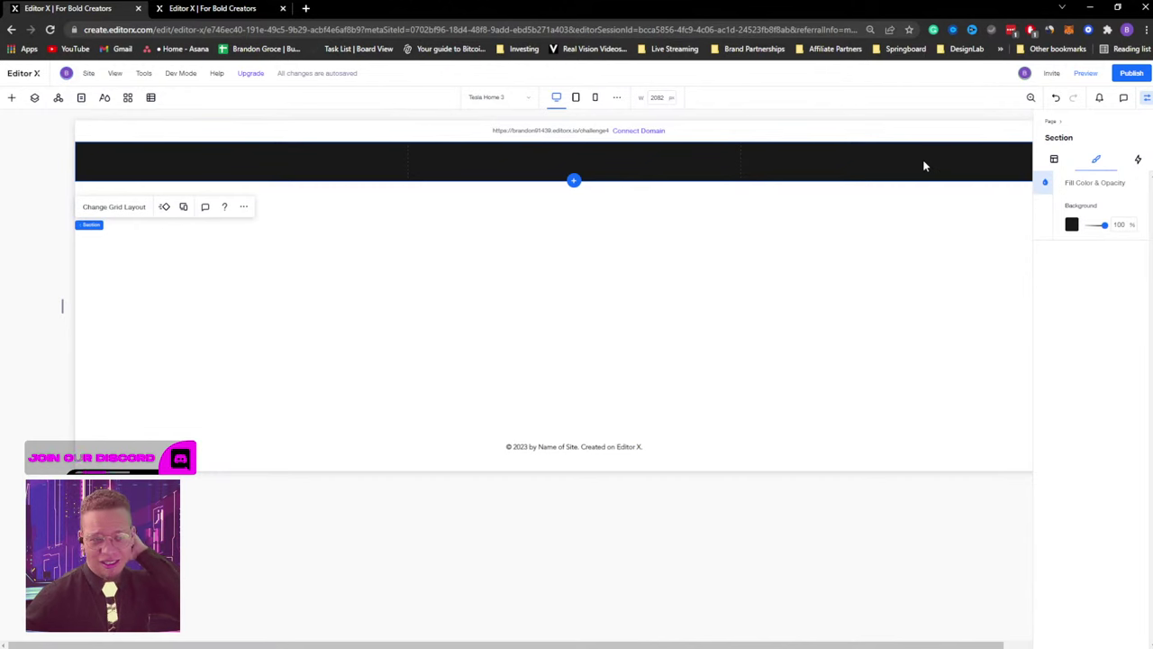
right_click(326, 168)
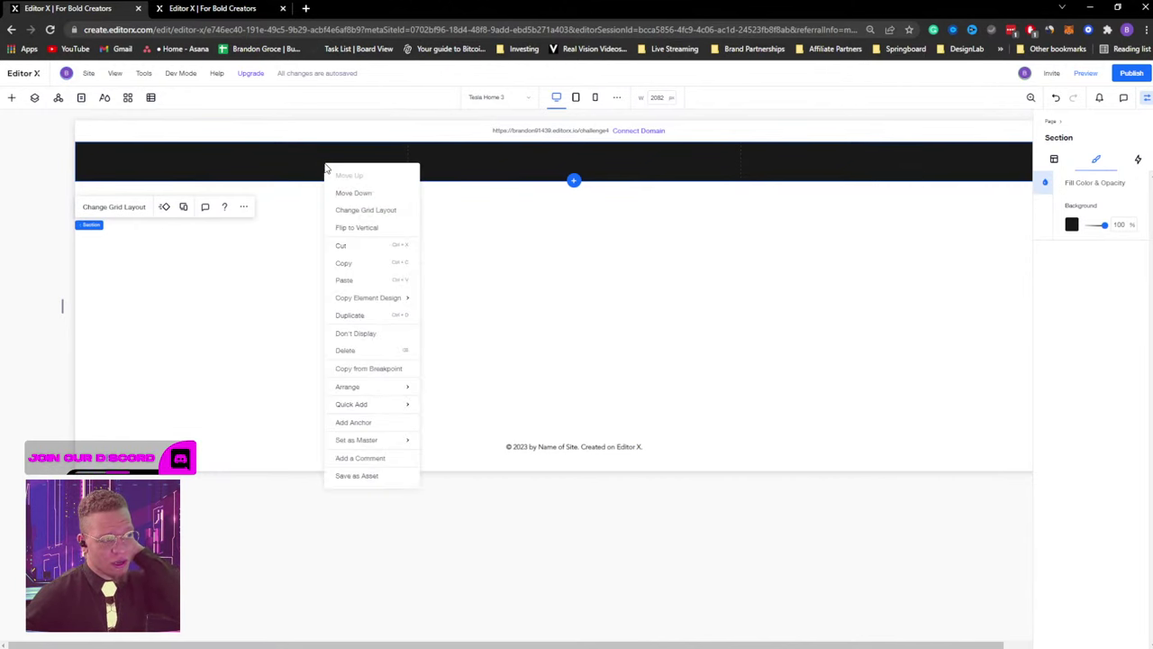
click(304, 171)
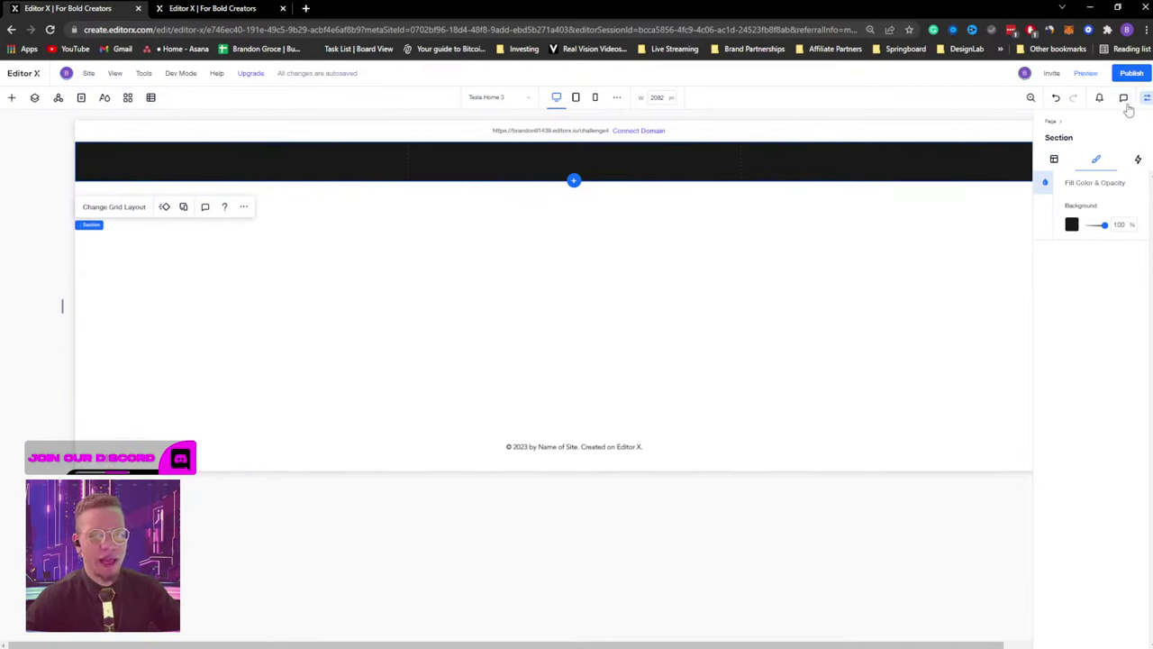
Set the navigation section's left and right padding to 25 px.
click(1054, 159)
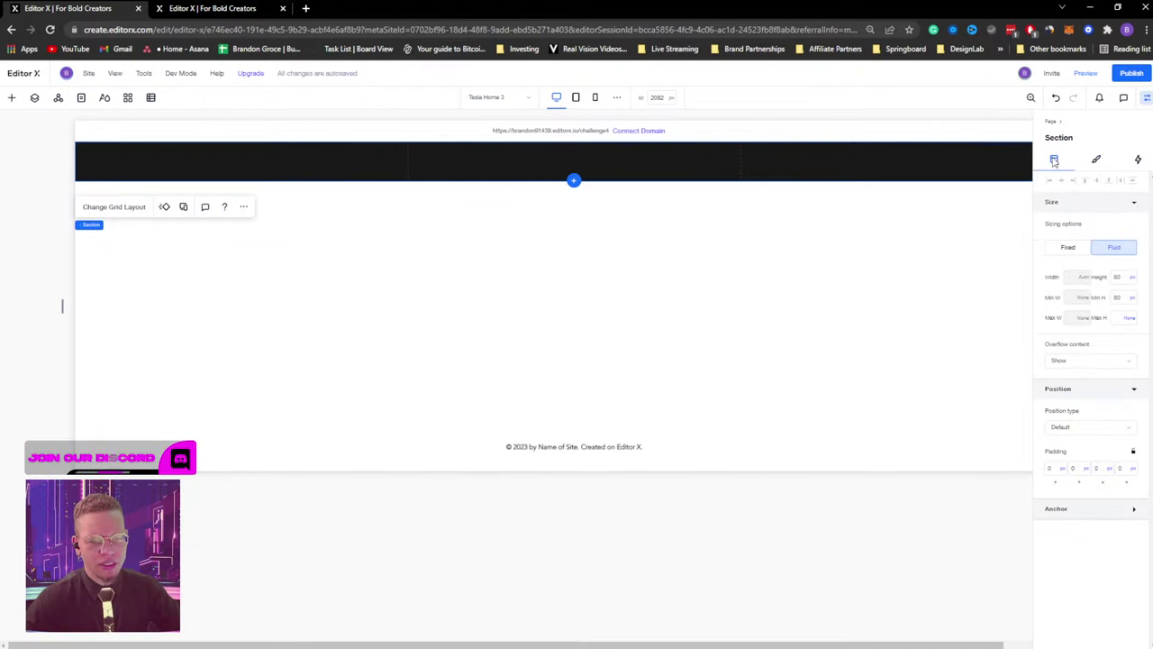
click(1053, 470)
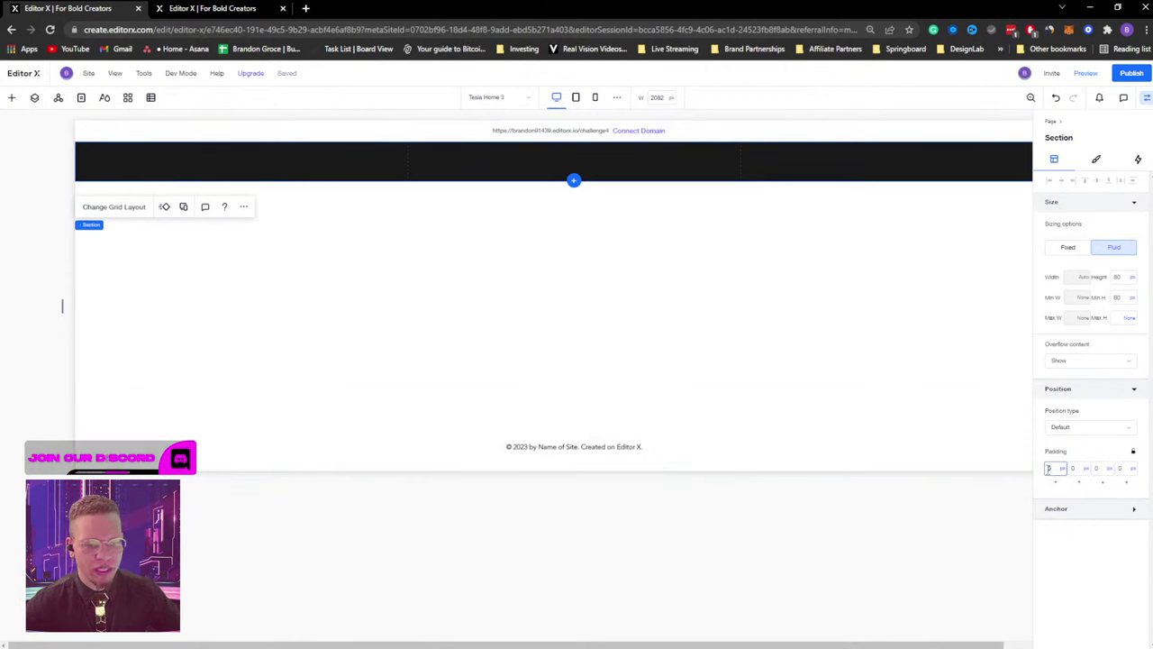
text(25)
key(Return)
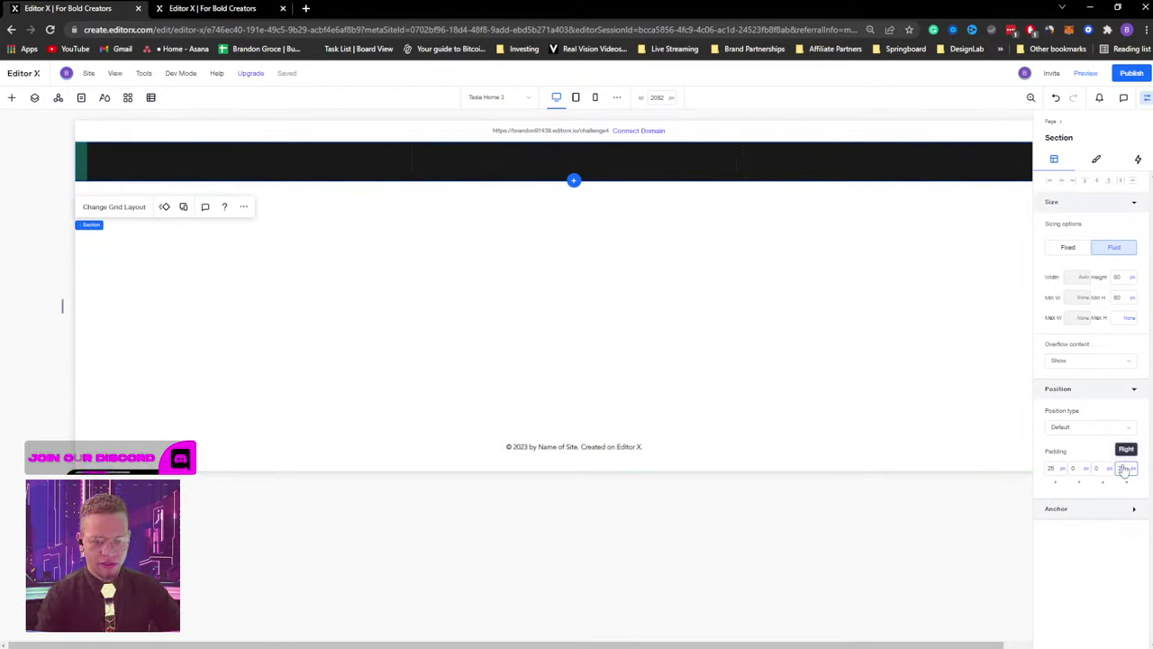
click(1147, 99)
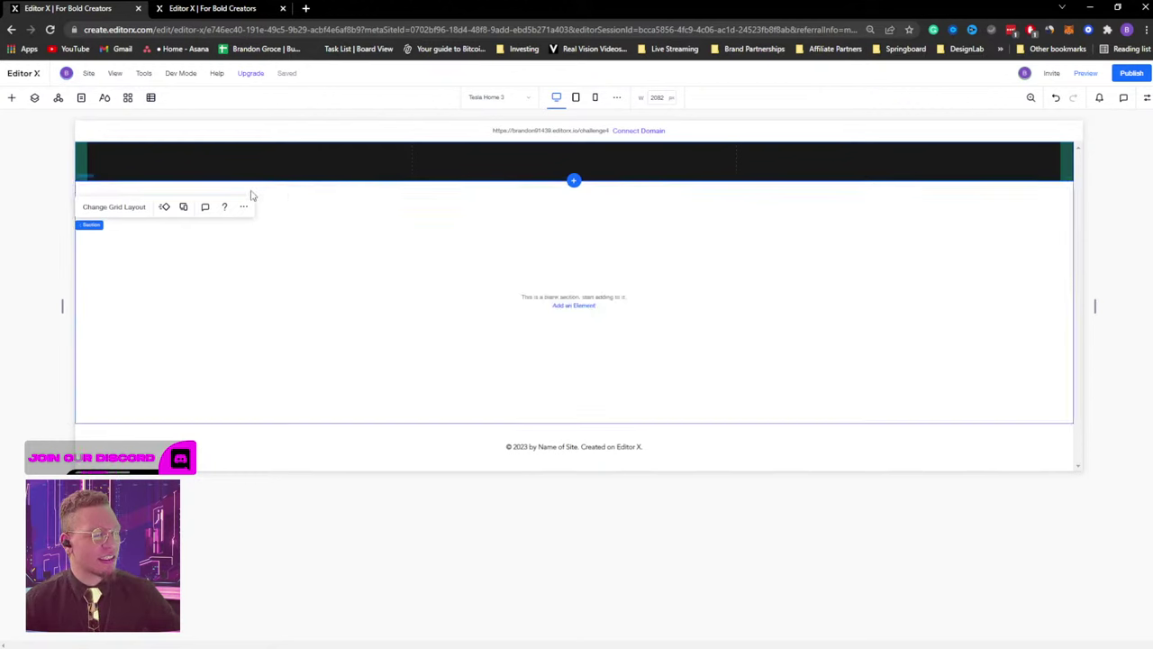
Add an image element to the navigation section and shrink it to fit inside the first grid column.
right_click(236, 167)
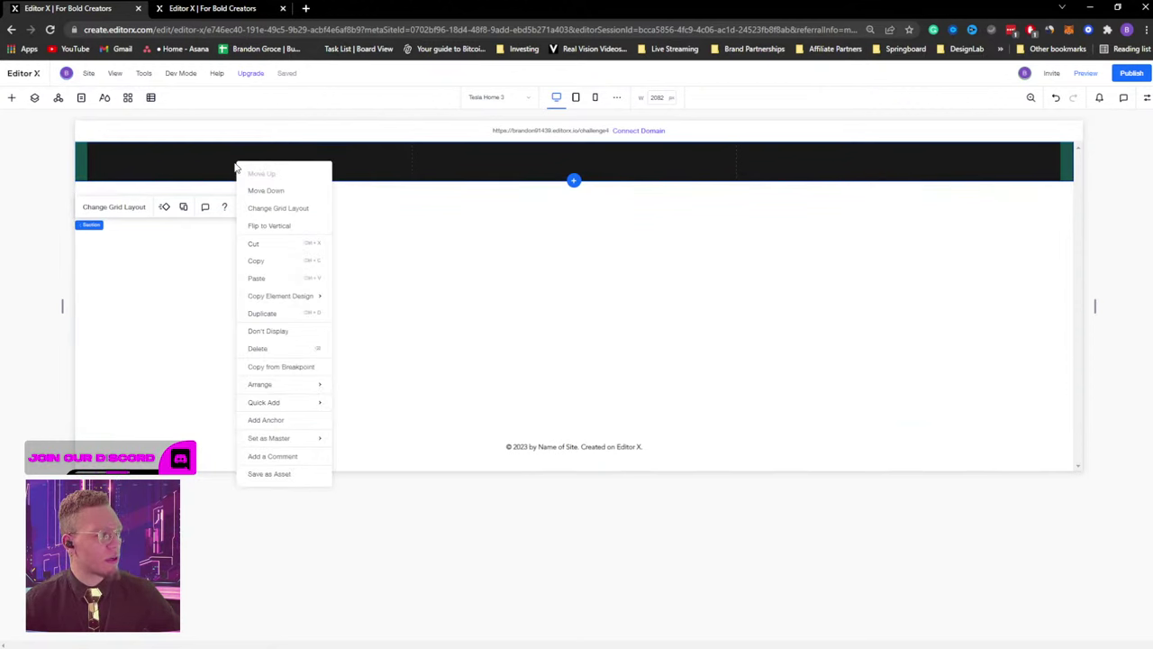
mouse_move(277, 404)
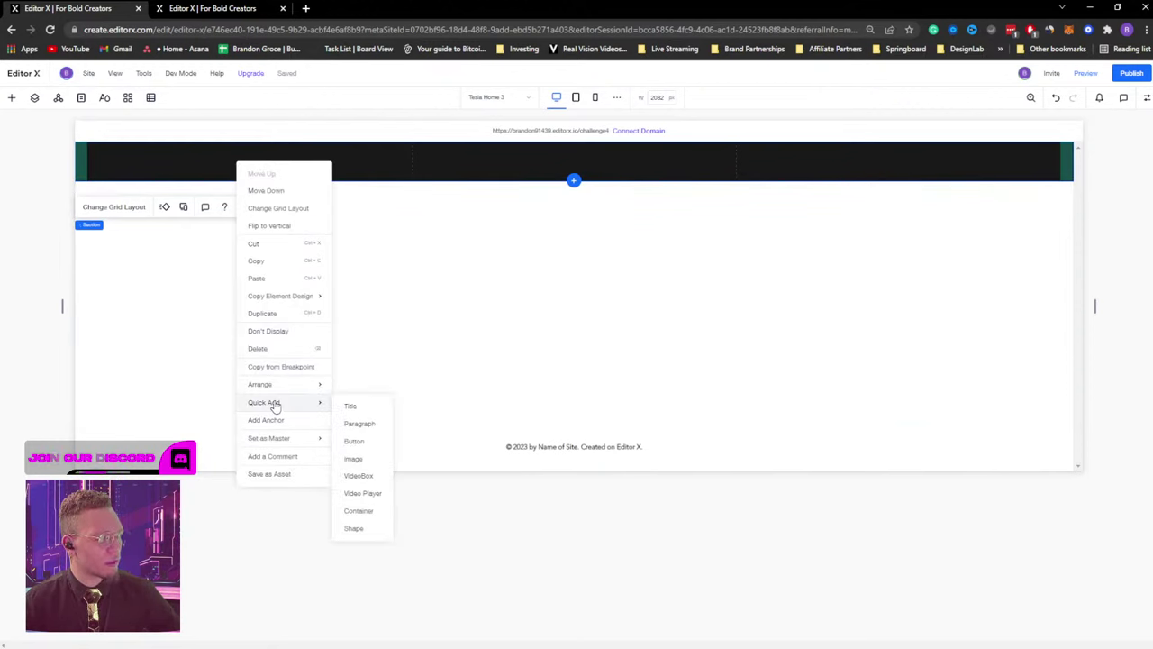
click(353, 459)
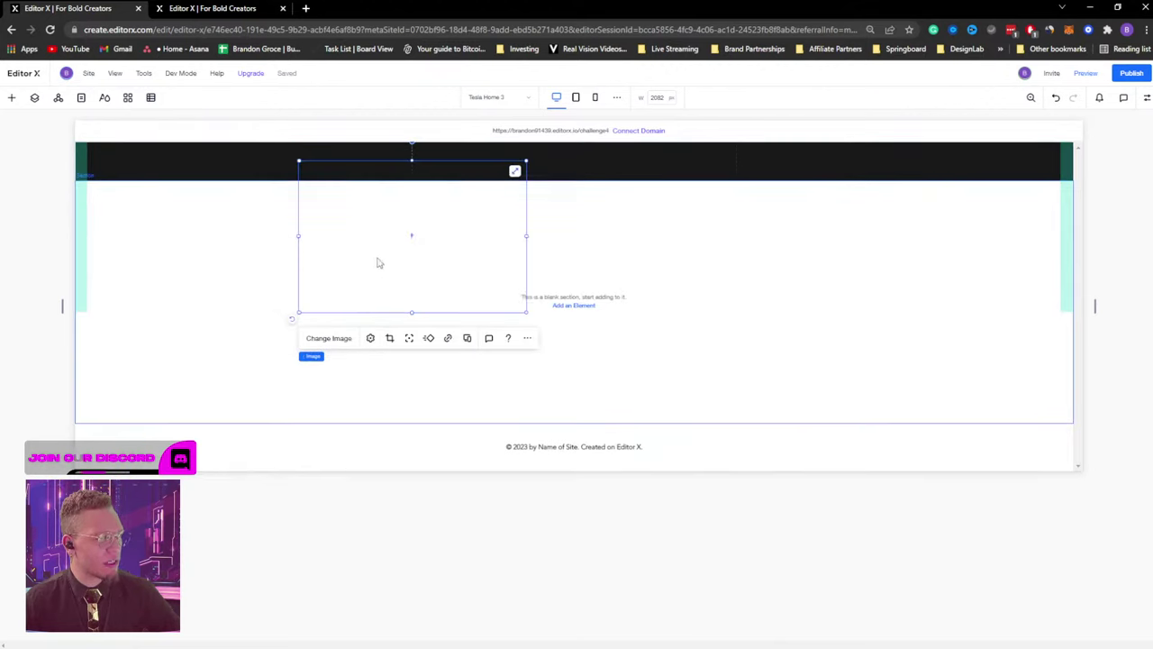
drag(528, 316, 126, 163)
Replace the placeholder image in the navigation section with the Tesla wordmark, Image 67.png, from the site files.
click(137, 200)
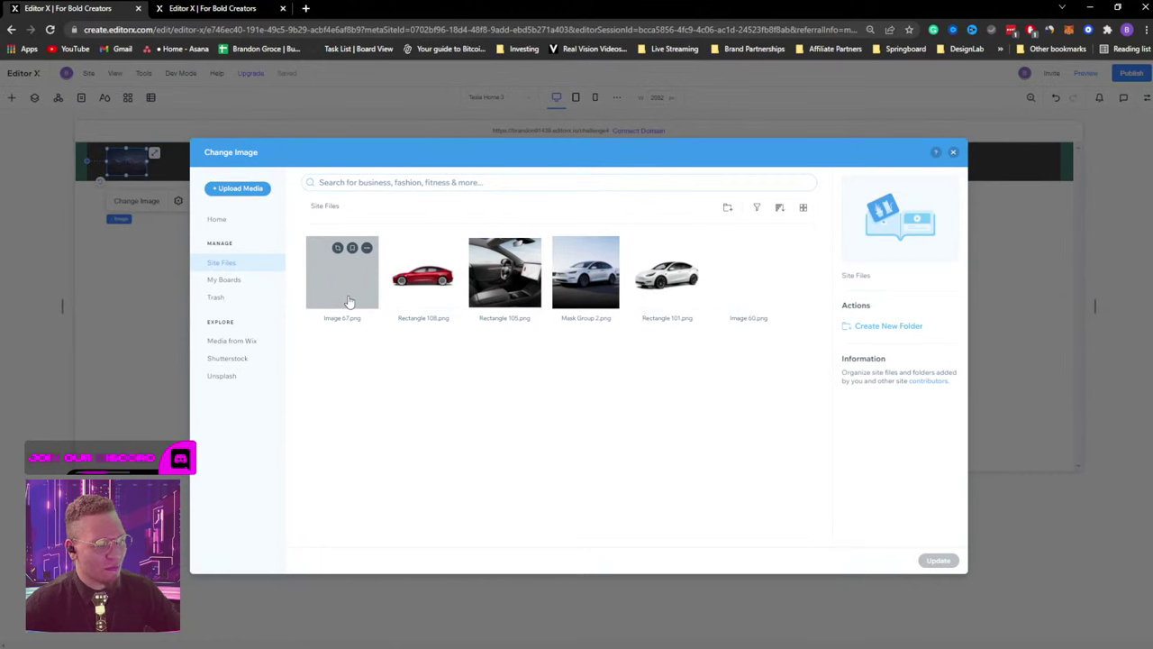
click(763, 291)
click(318, 286)
click(940, 560)
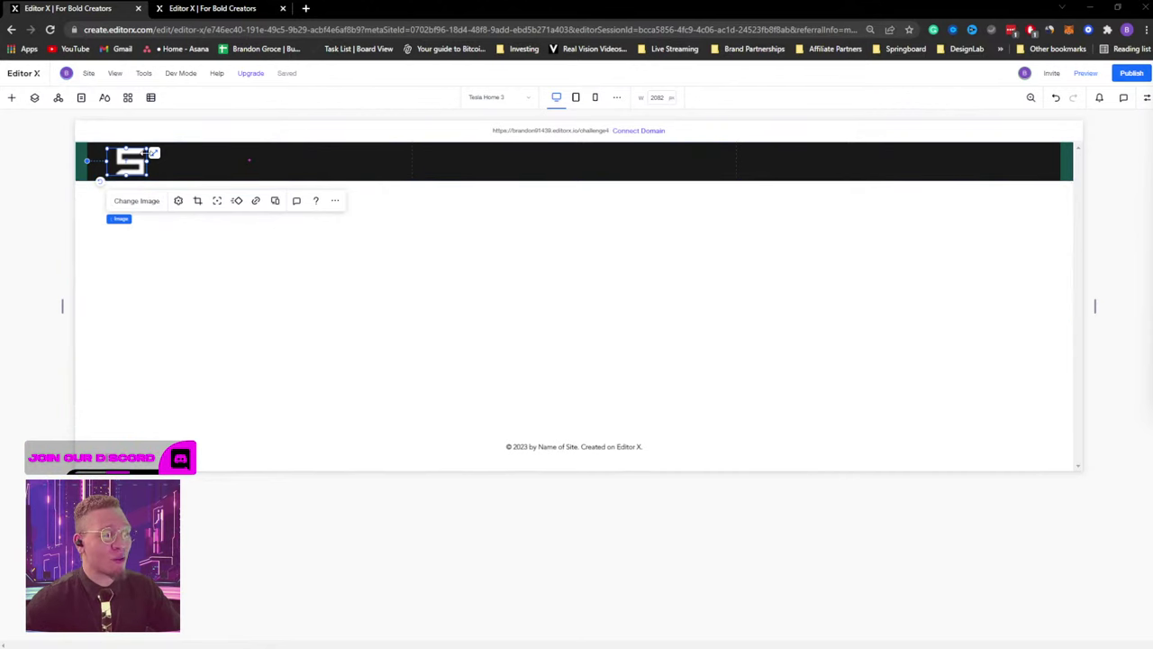
Resize the logo image so the full Tesla wordmark fits, and narrow the navigation grid's first column.
drag(155, 157, 180, 160)
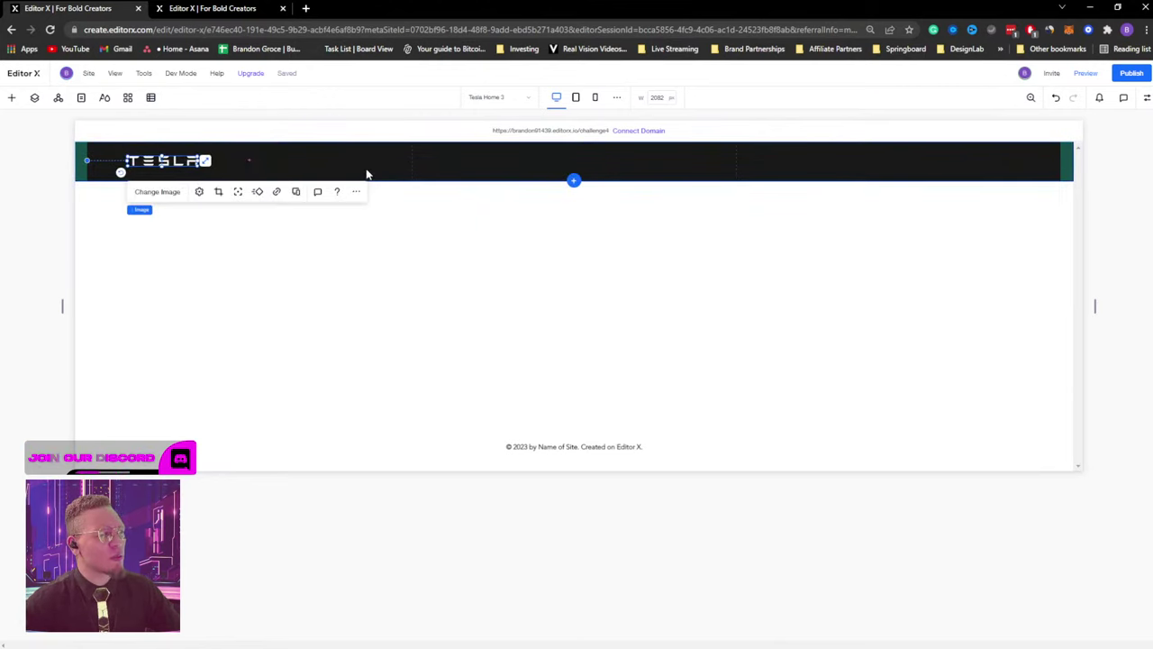
click(412, 151)
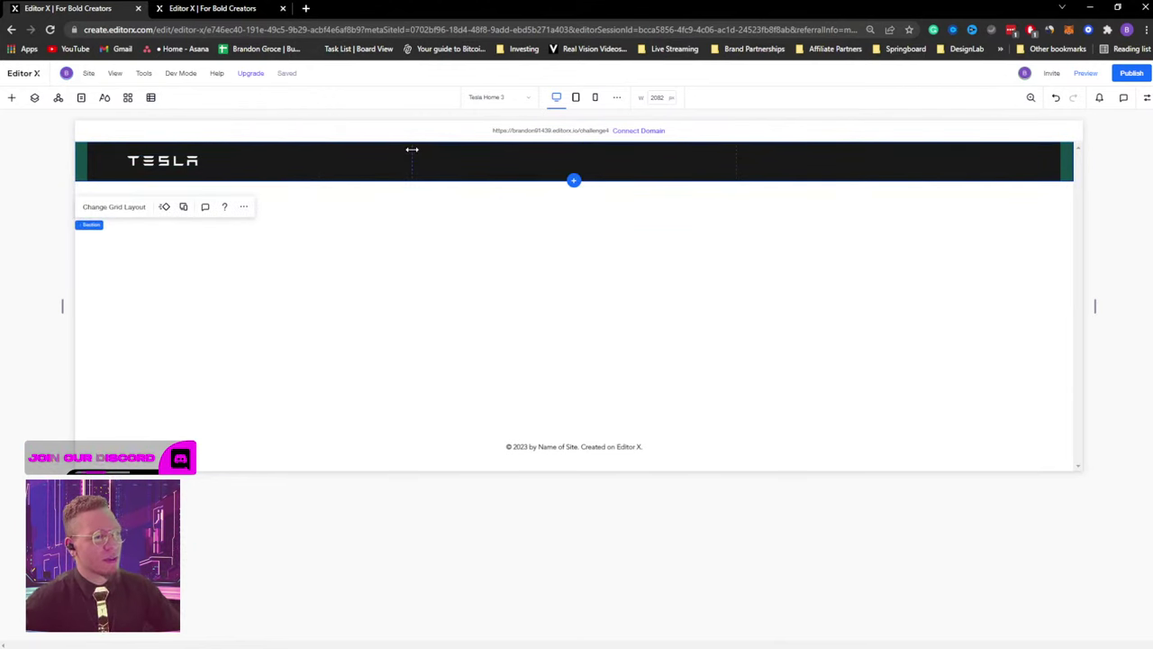
drag(264, 163, 210, 159)
Try fixed sizing on the Tesla logo image and switch it back to fluid.
click(143, 162)
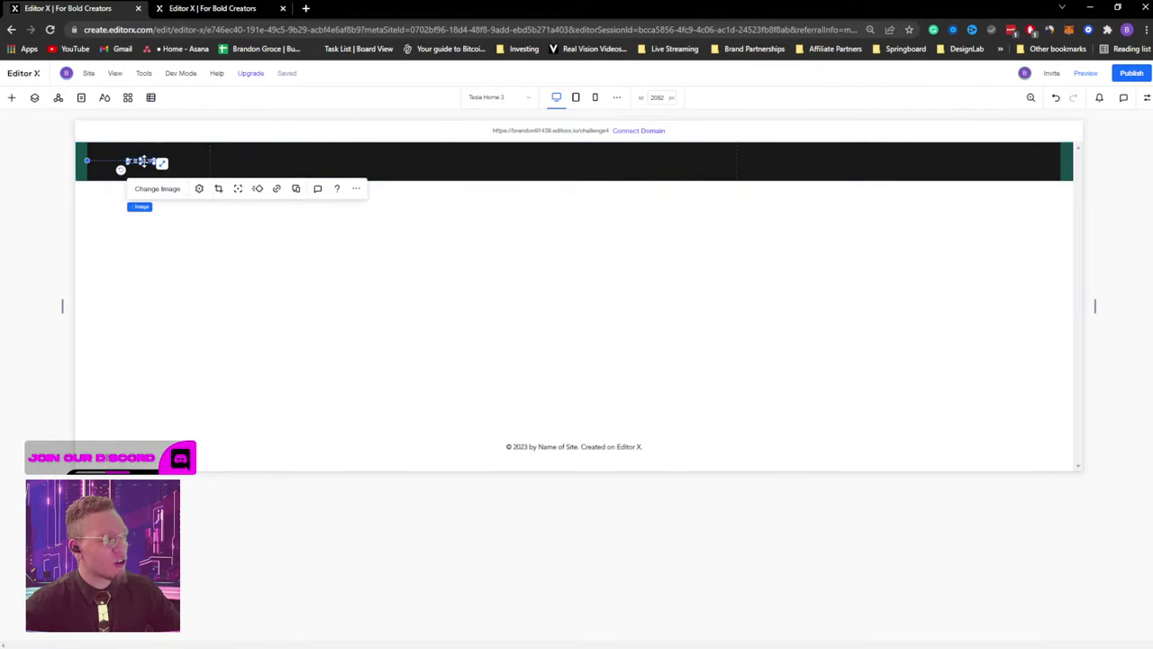
click(1146, 97)
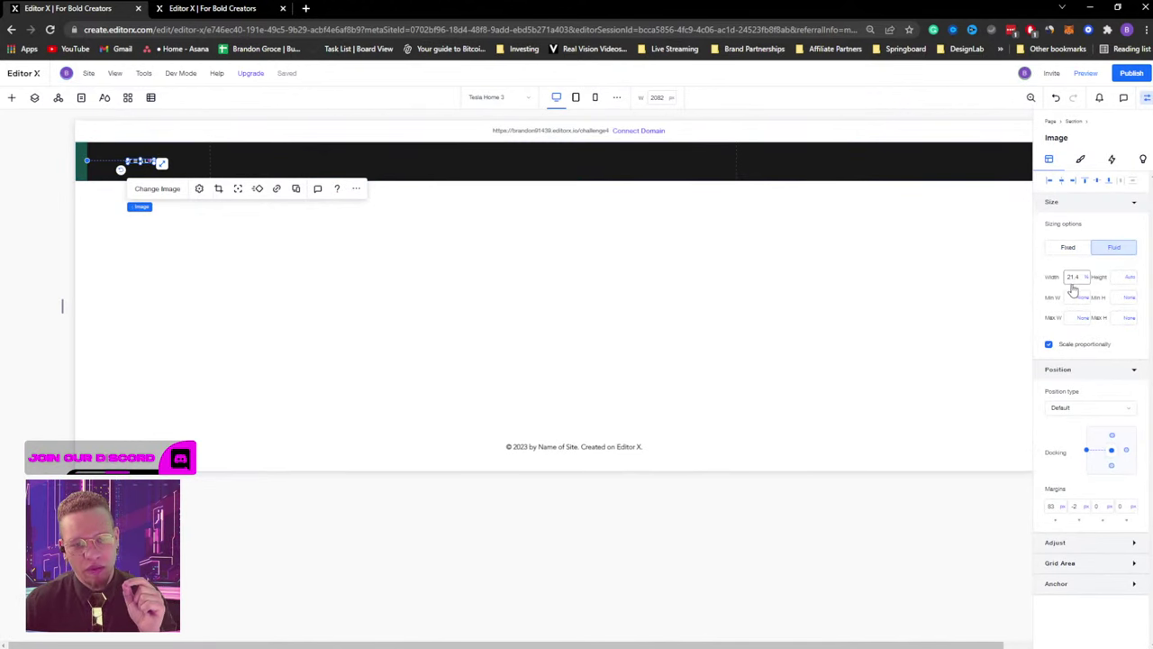
click(1072, 249)
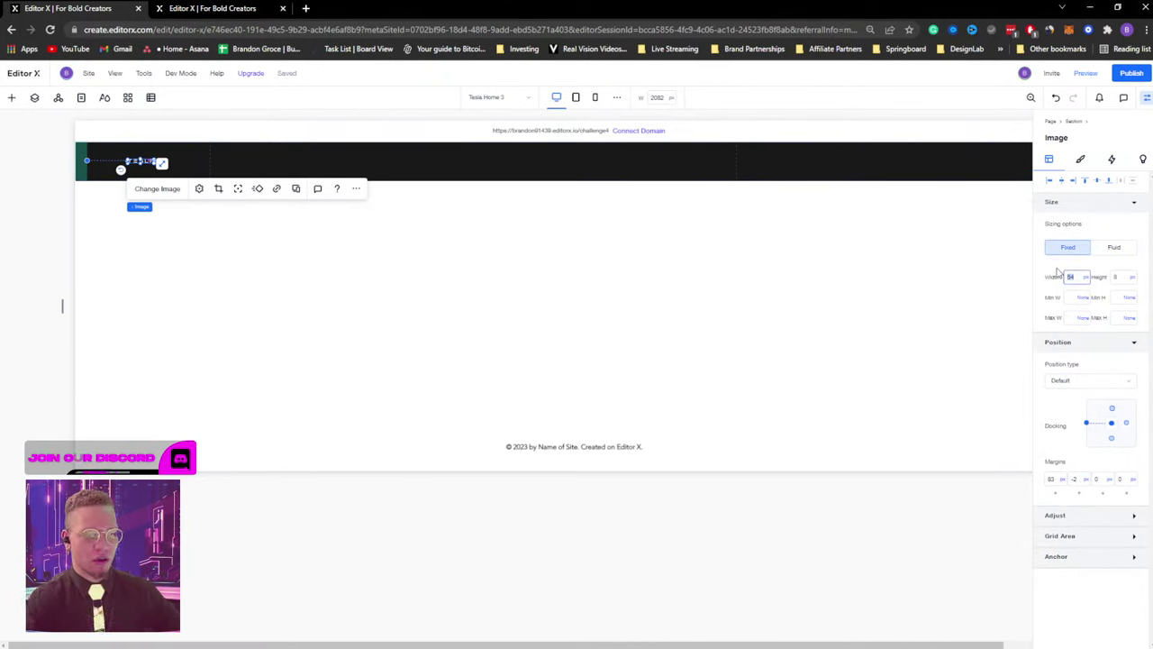
click(1117, 250)
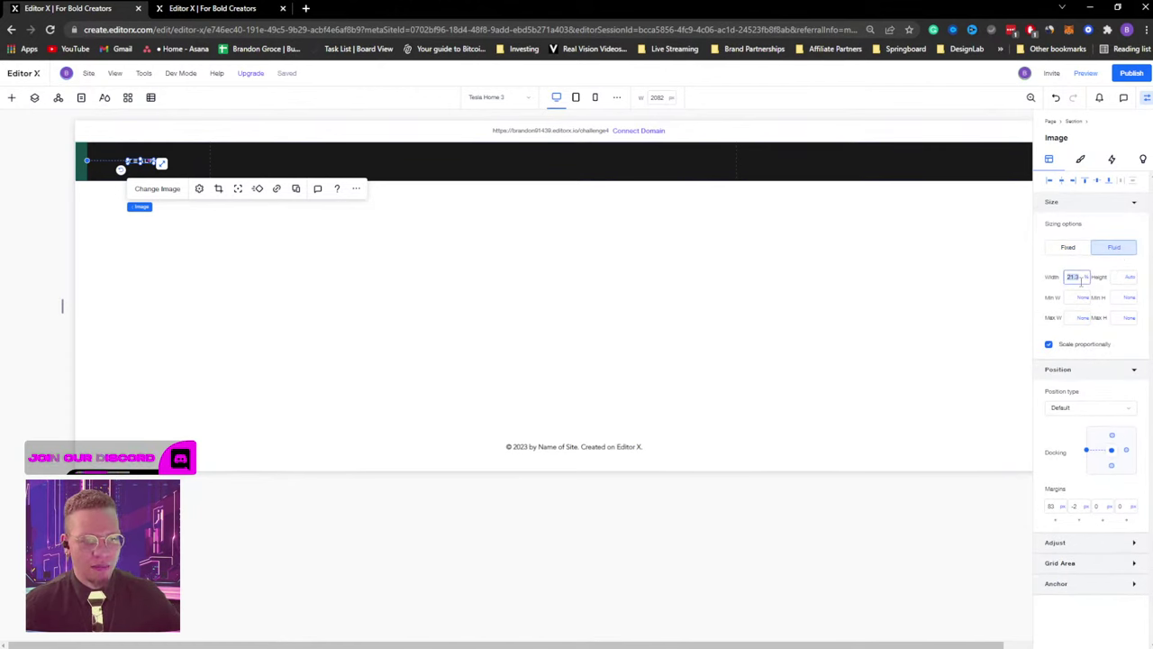
click(153, 162)
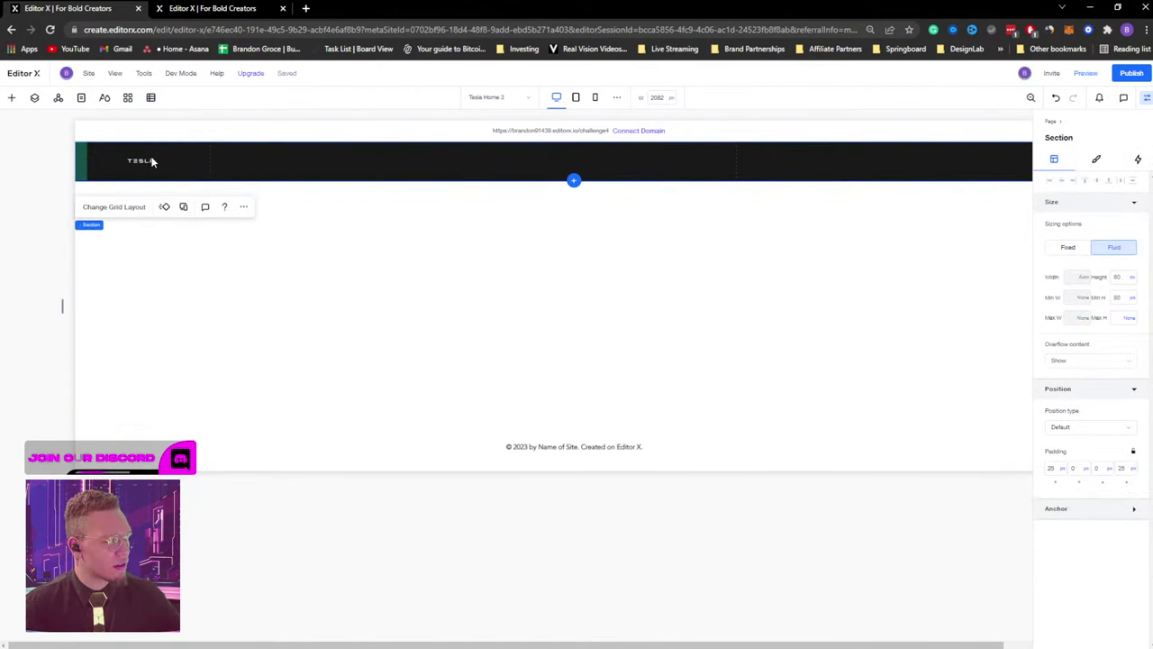
Enlarge the Tesla logo image to about 173 × 24 px and switch it to fixed sizing.
click(149, 162)
mouse_move(156, 156)
mouse_down()
mouse_move(200, 142)
mouse_move(162, 155)
mouse_move(171, 160)
mouse_up()
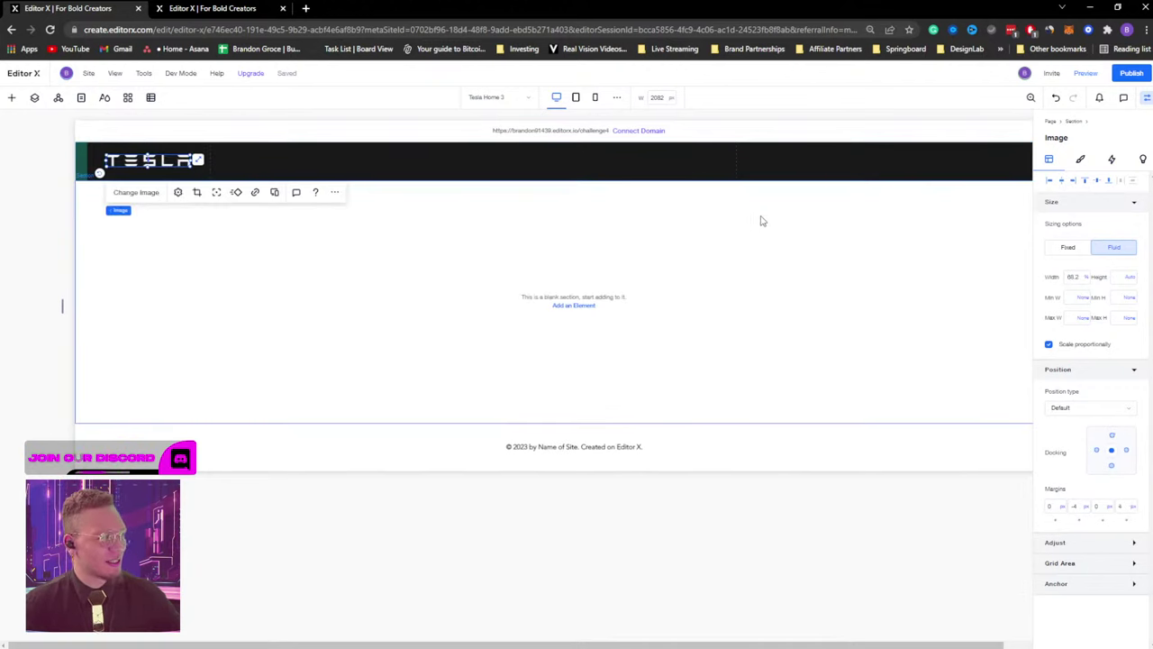
click(1075, 252)
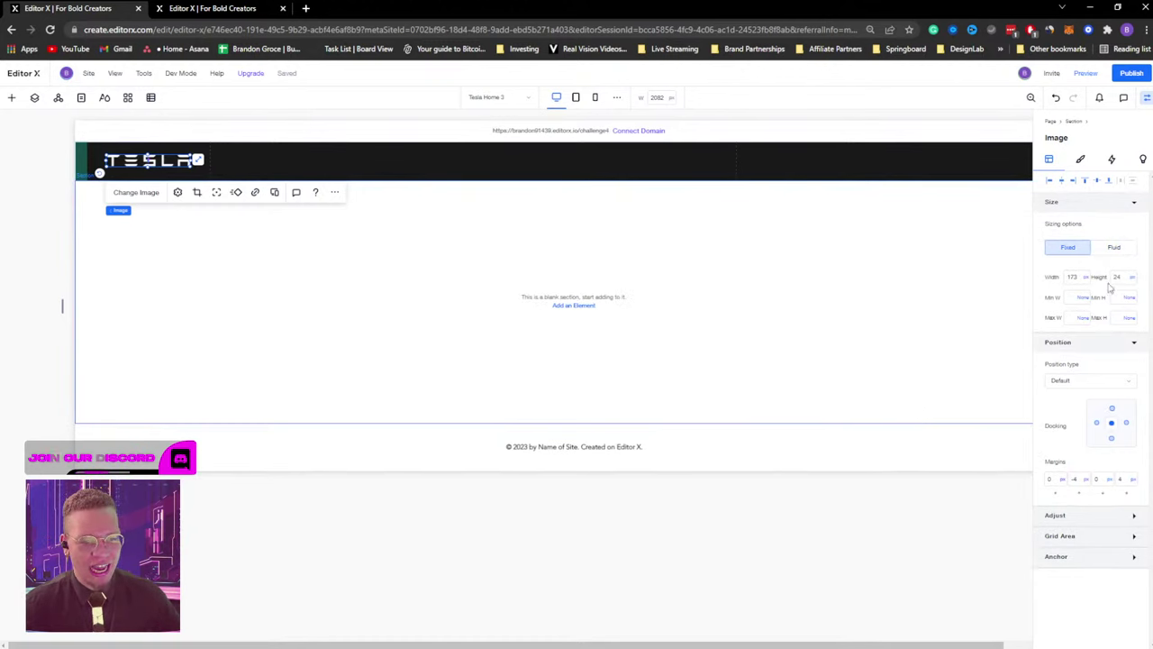
Center the Tesla logo horizontally and vertically within the first grid column.
drag(151, 160, 150, 160)
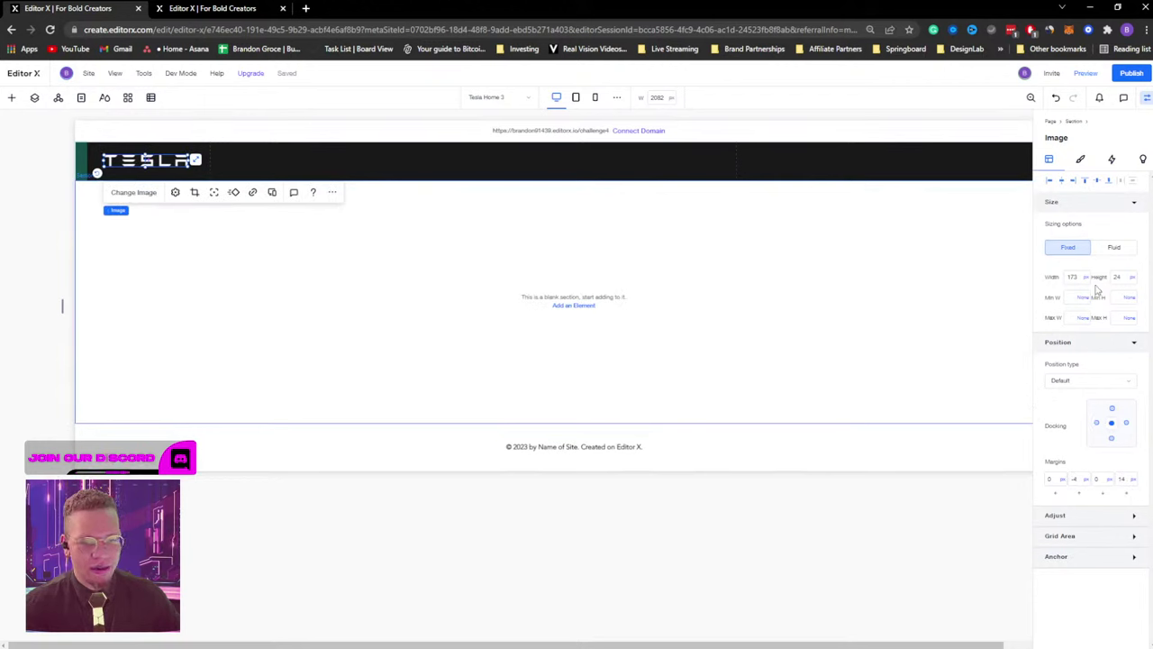
click(1061, 180)
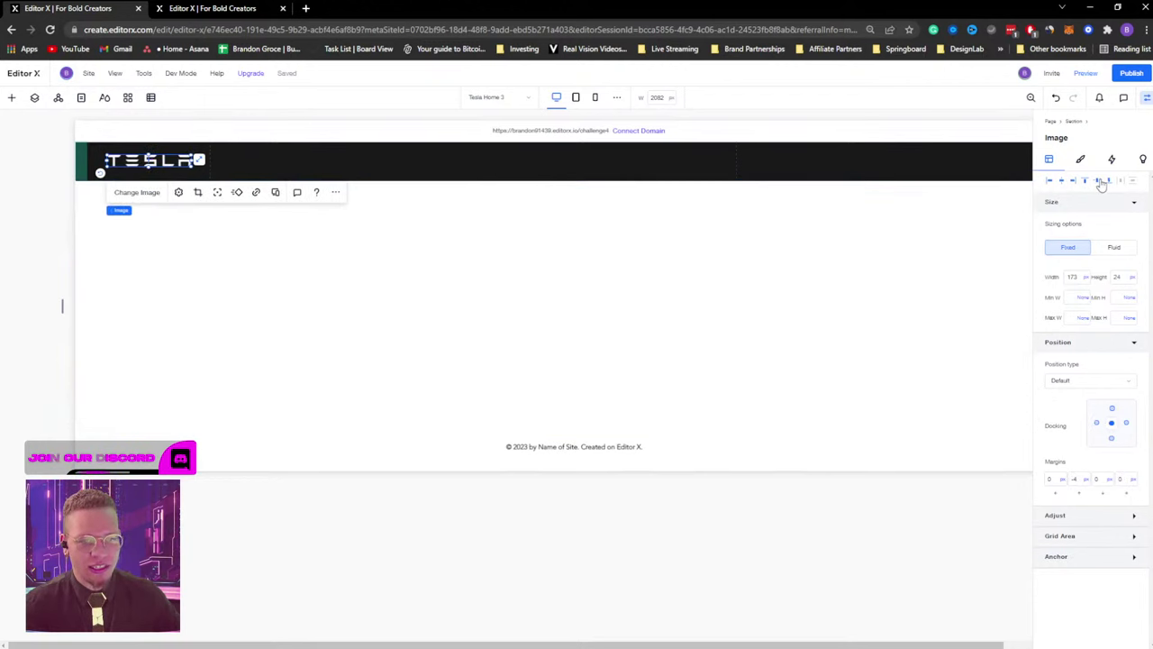
click(1099, 181)
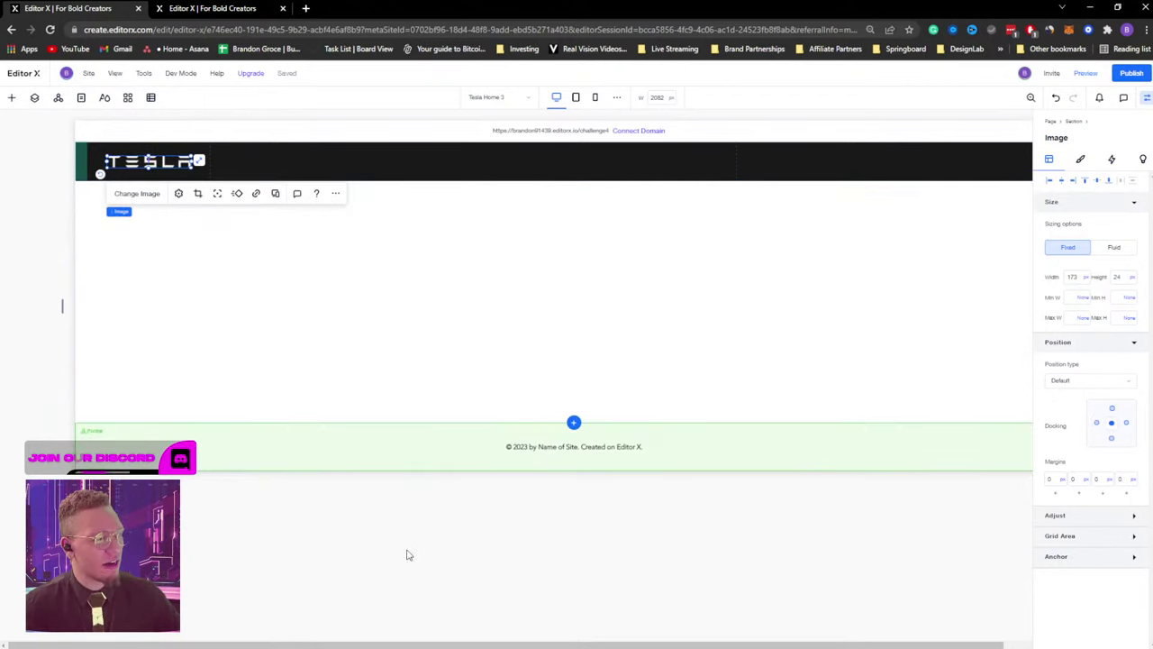
Move the Tesla logo flush to the left edge of the first grid column and center it vertically.
click(83, 165)
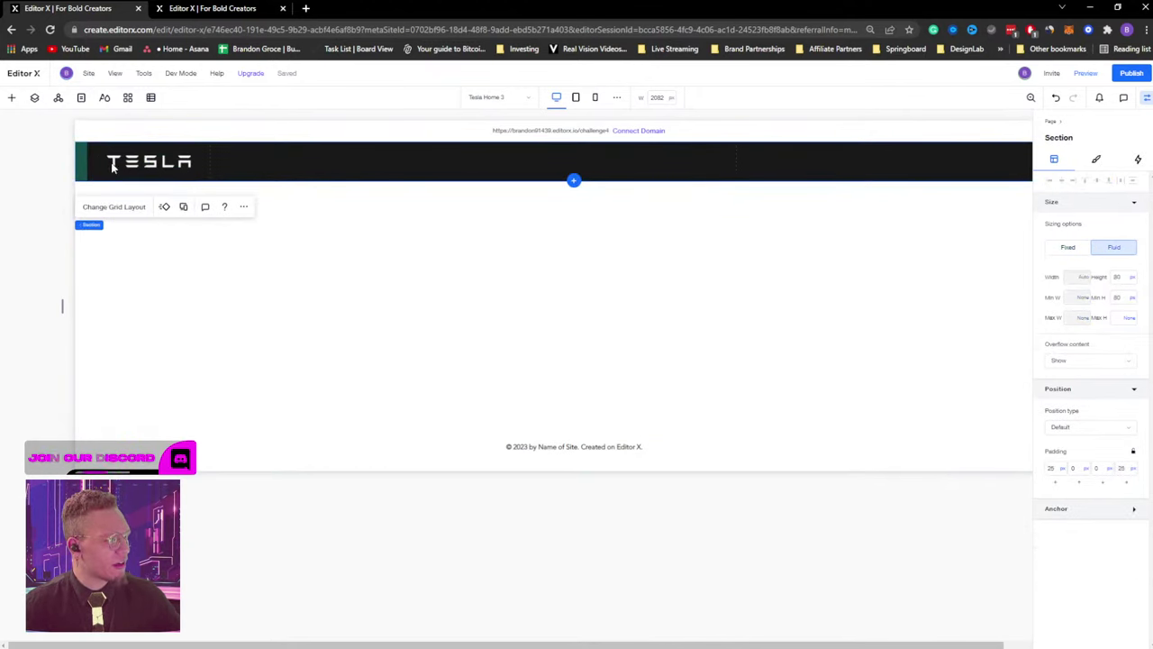
click(111, 164)
drag(101, 161, 101, 162)
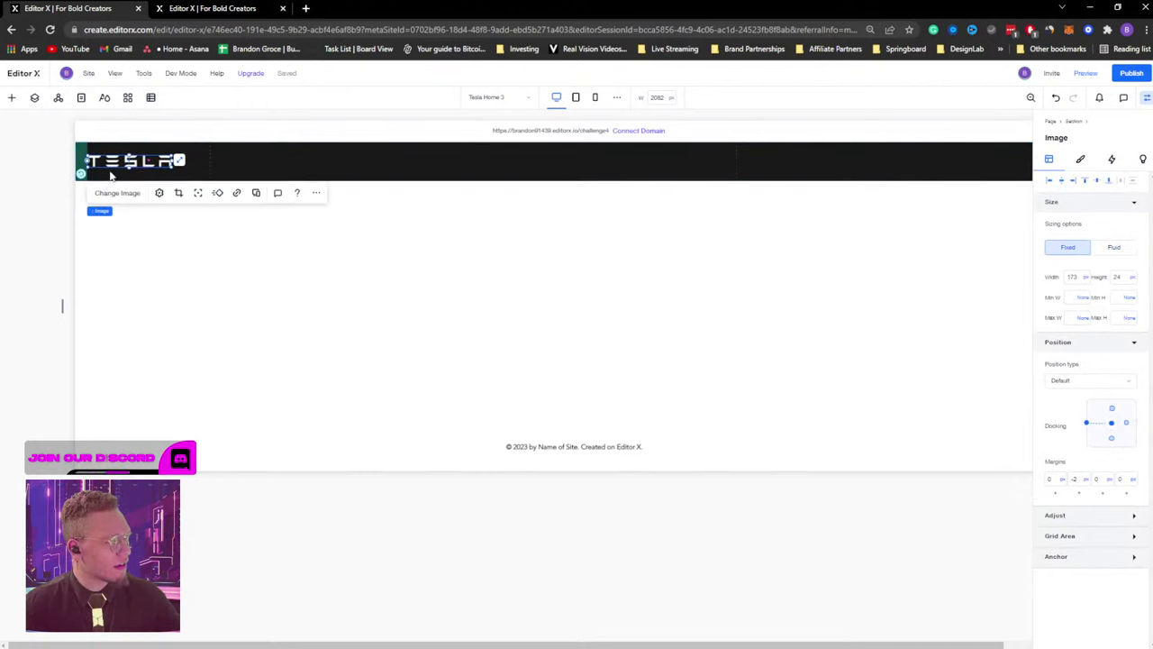
click(24, 214)
click(116, 161)
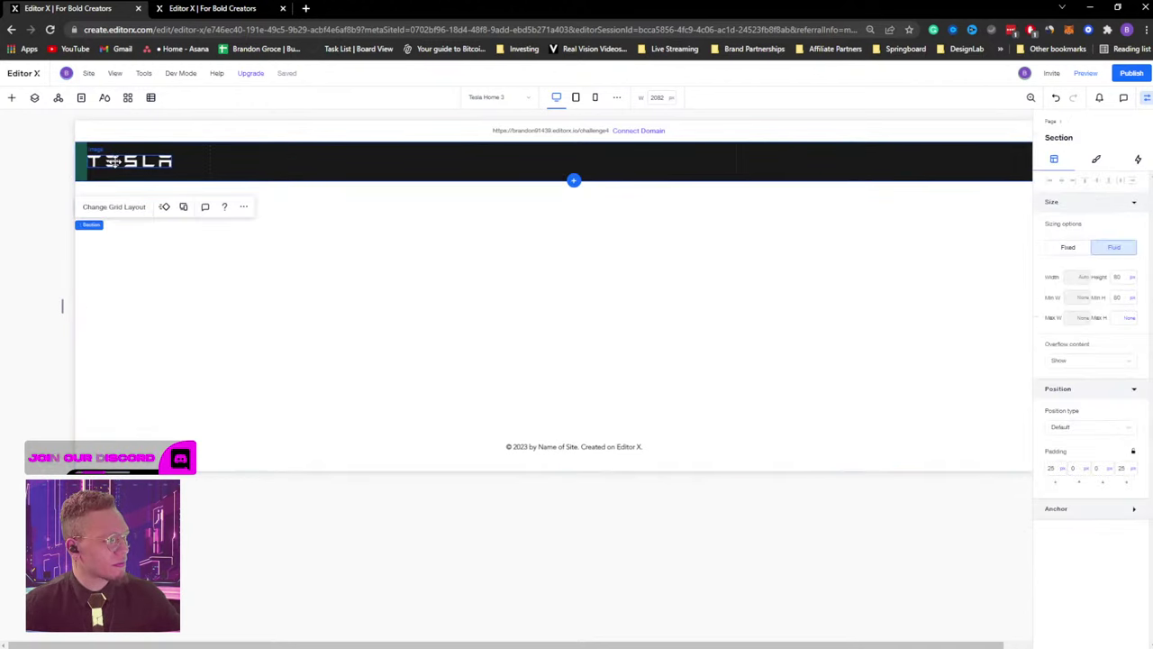
click(115, 160)
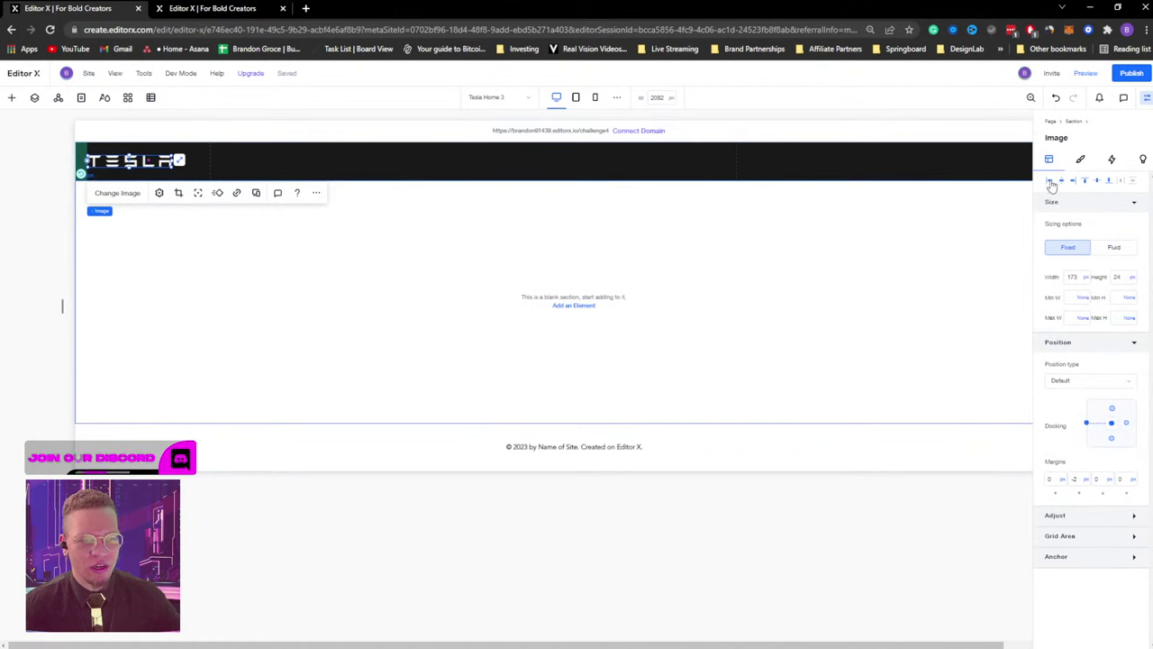
click(1097, 181)
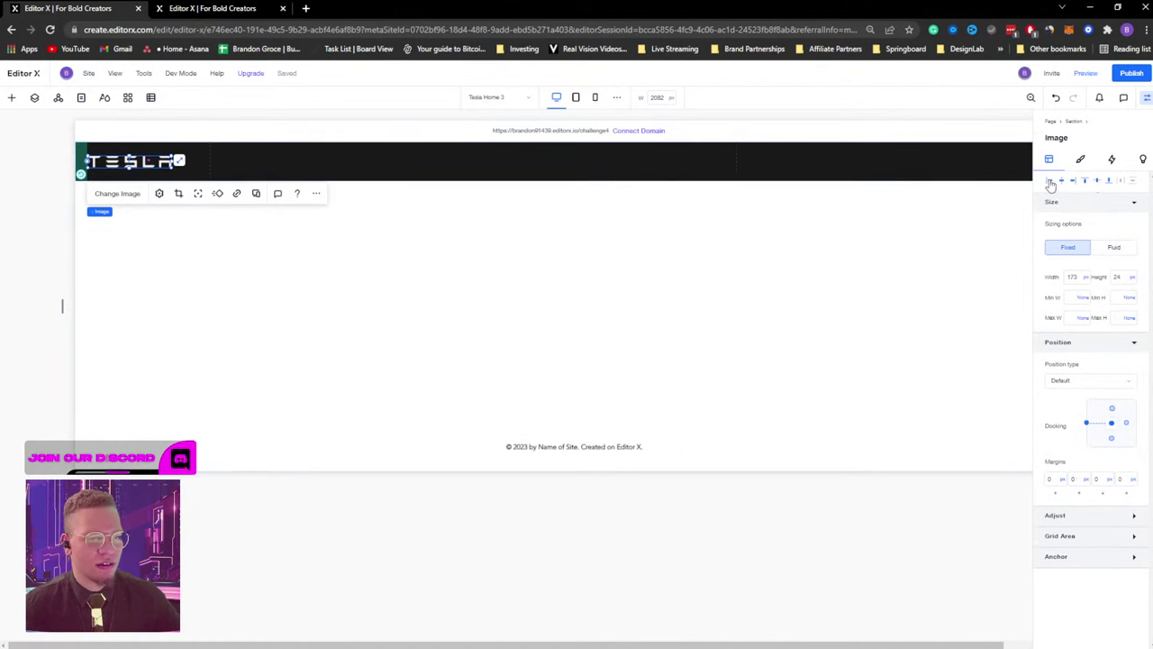
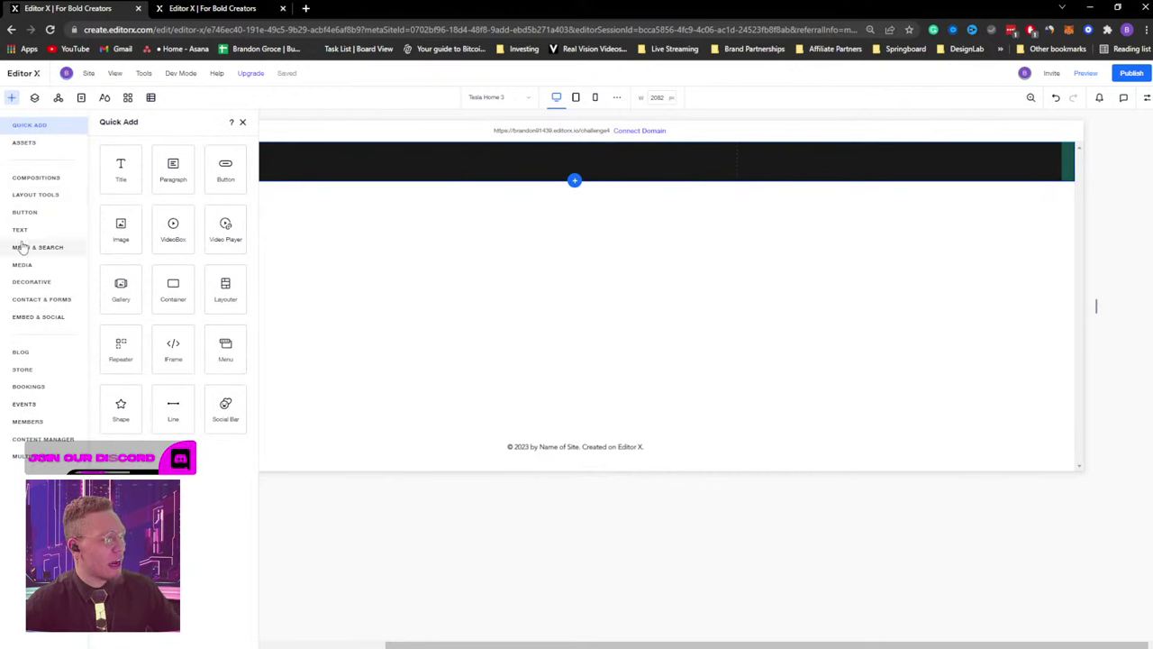
Add the first horizontal menu preset to the middle column of the navigation section.
click(35, 247)
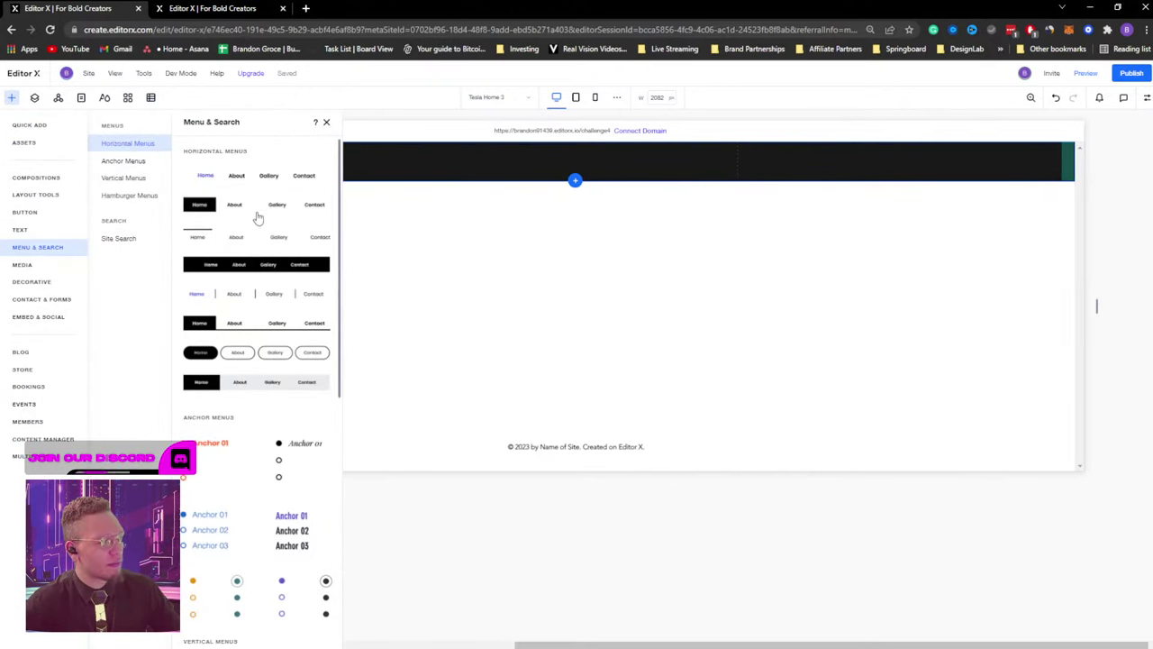
drag(247, 186, 509, 162)
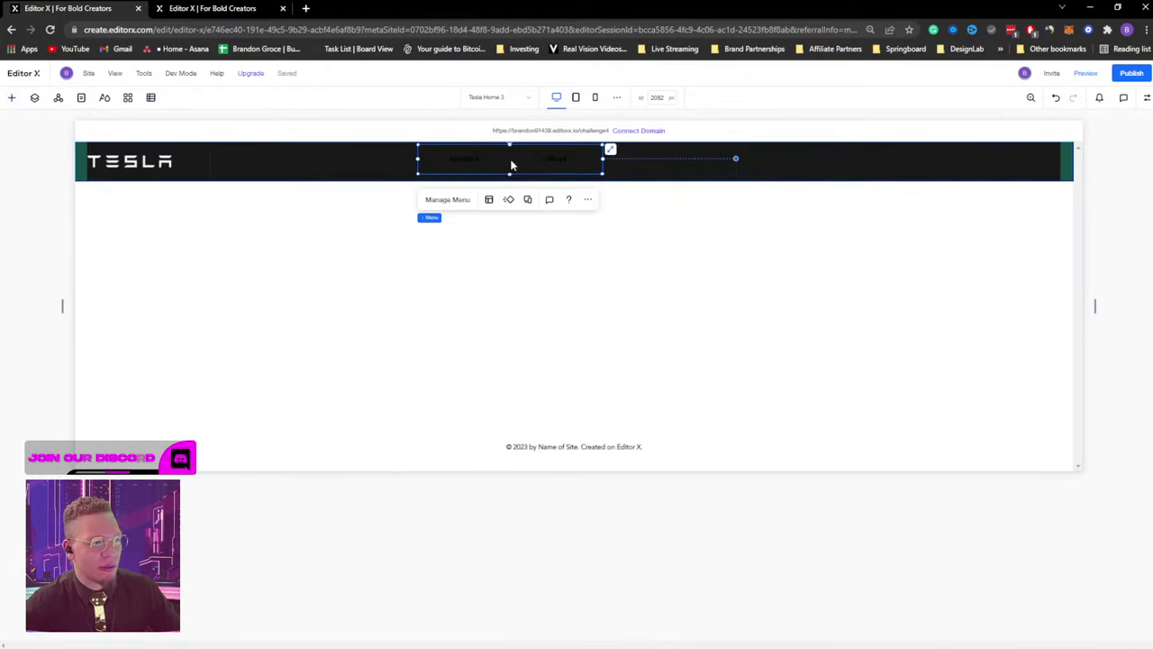
Set the menu's regular text color to white and widen the menu so all its items fit on one line.
click(1147, 98)
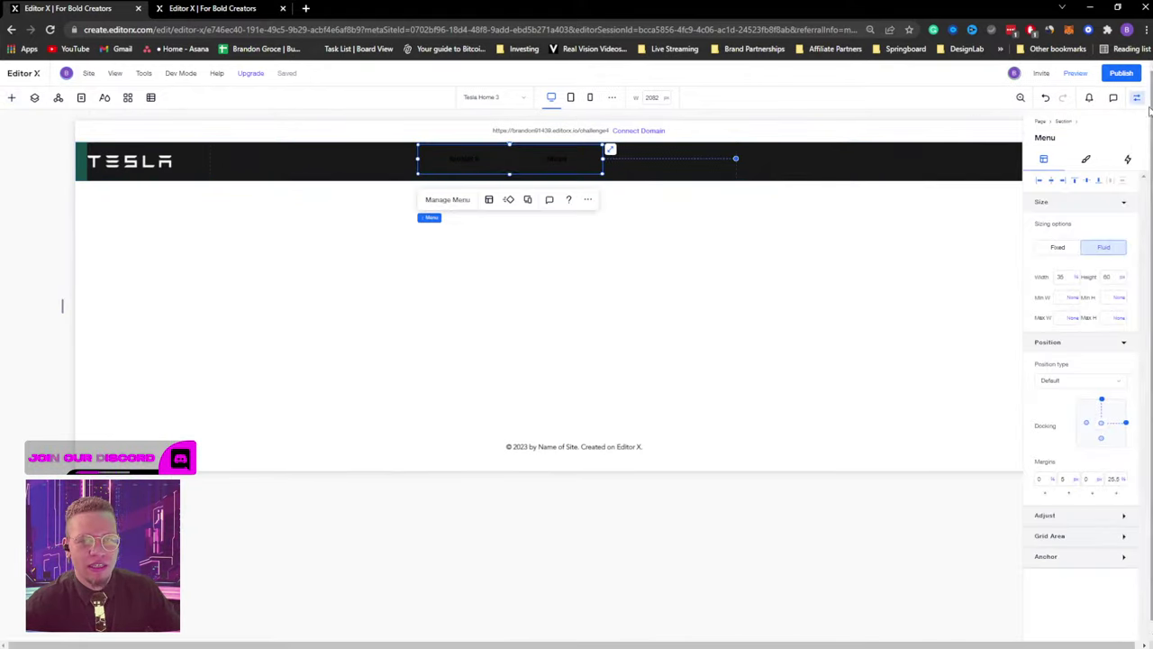
click(1096, 159)
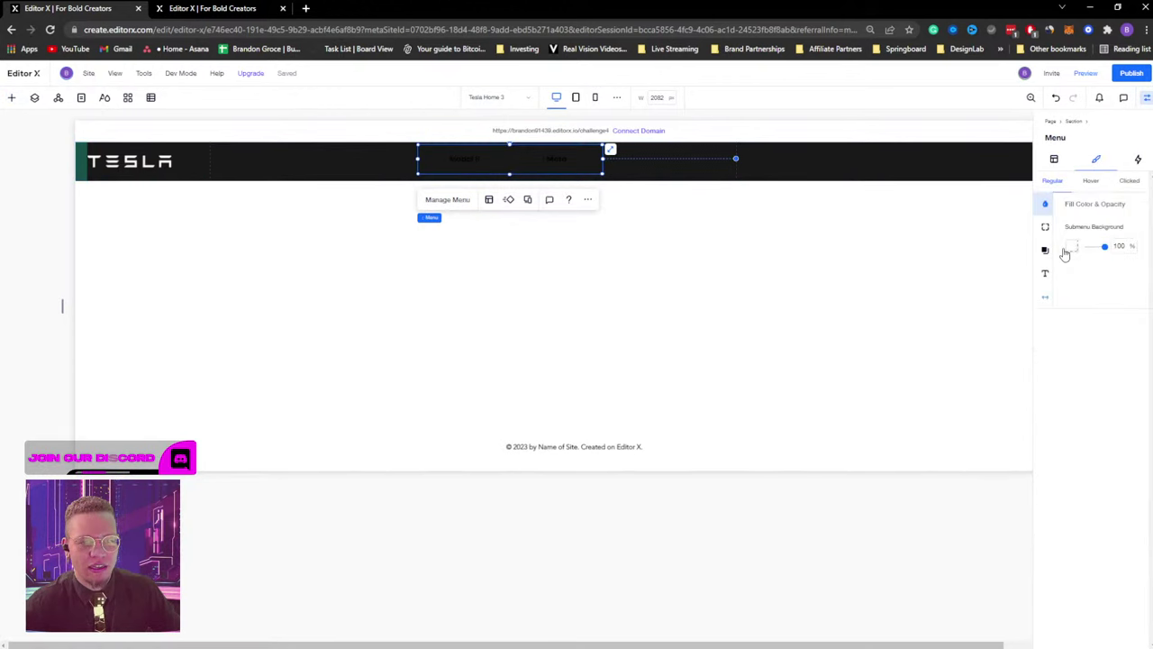
click(1046, 275)
click(1130, 229)
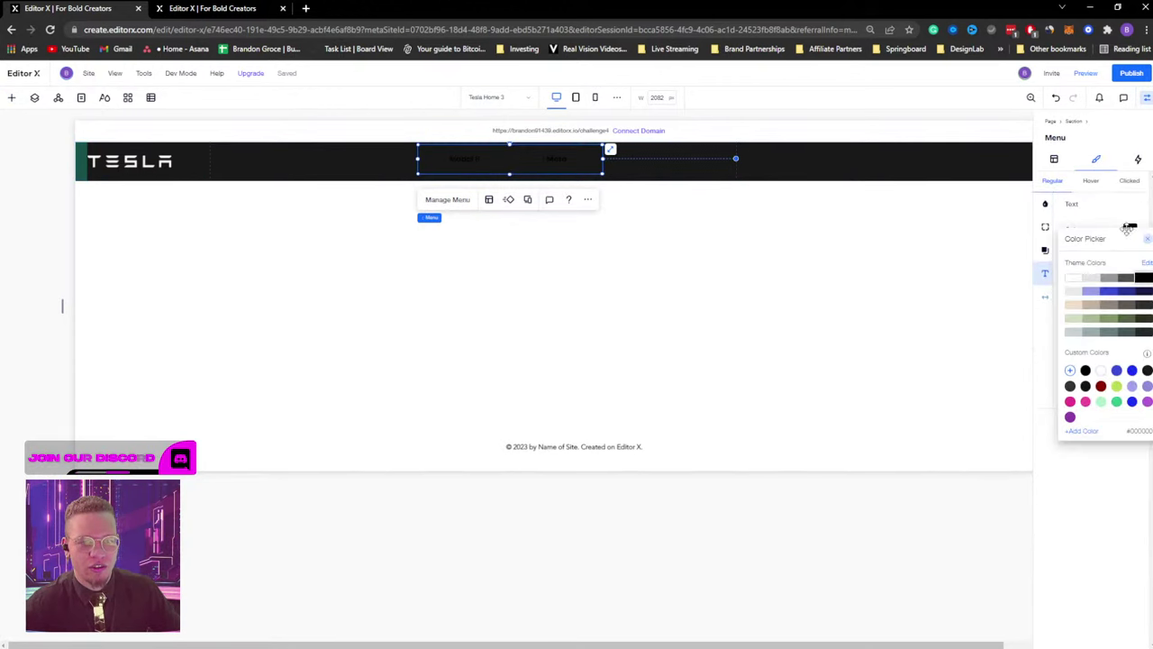
click(1070, 284)
click(834, 296)
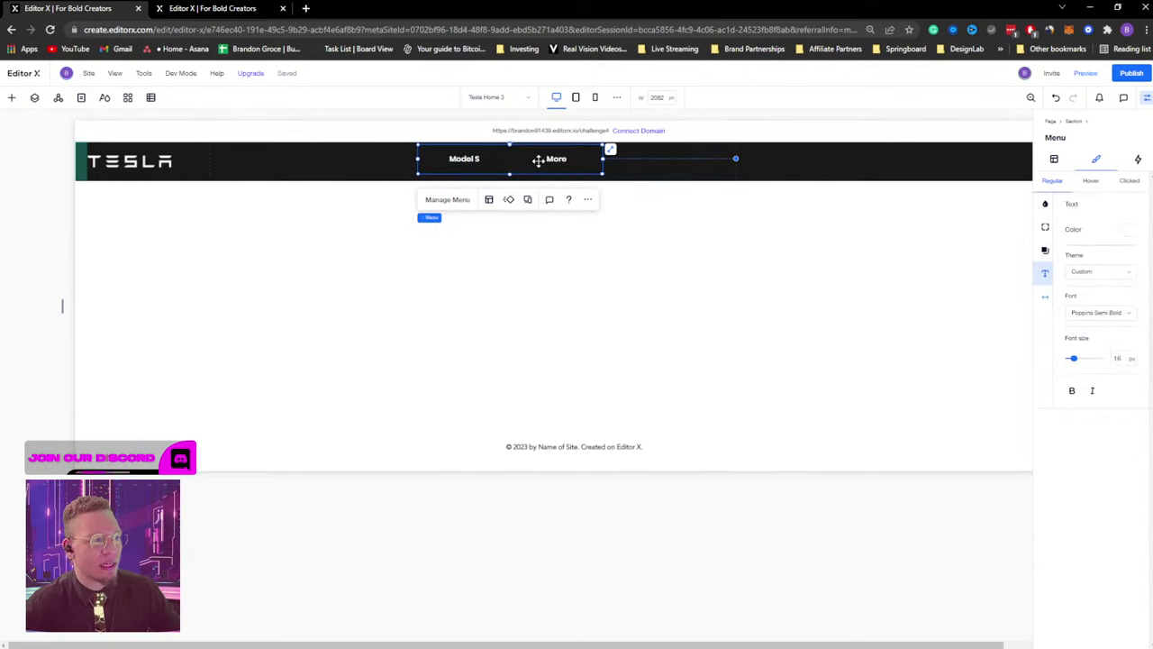
drag(602, 159, 676, 169)
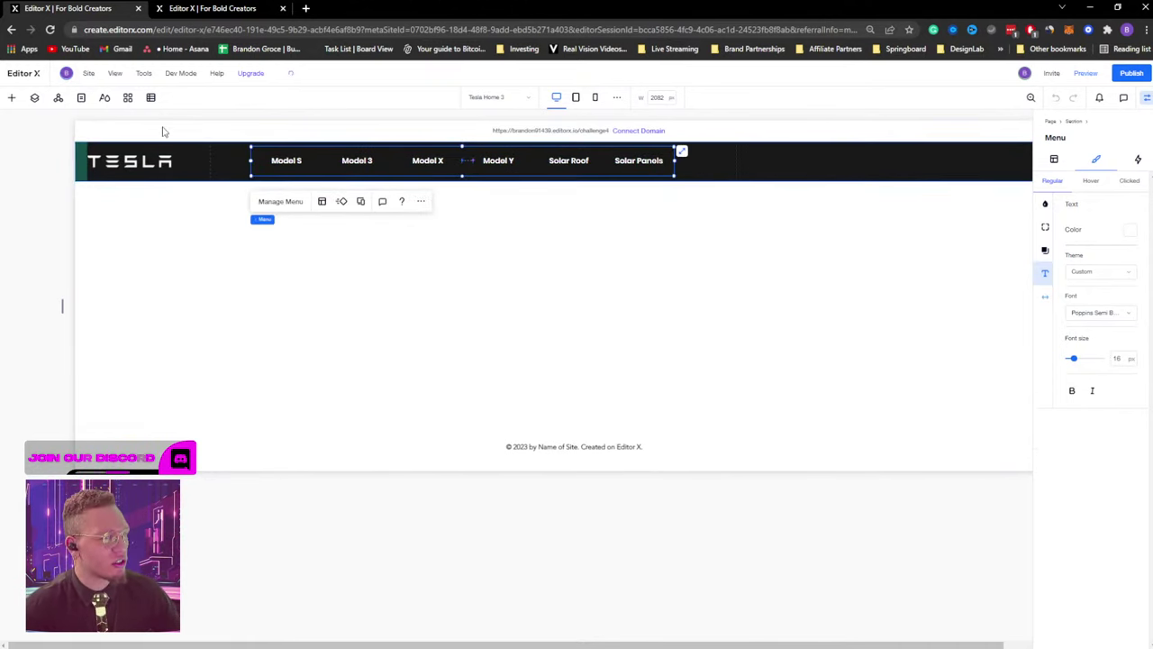
Add a standard blank page to the site's main pages and delete it again.
click(80, 98)
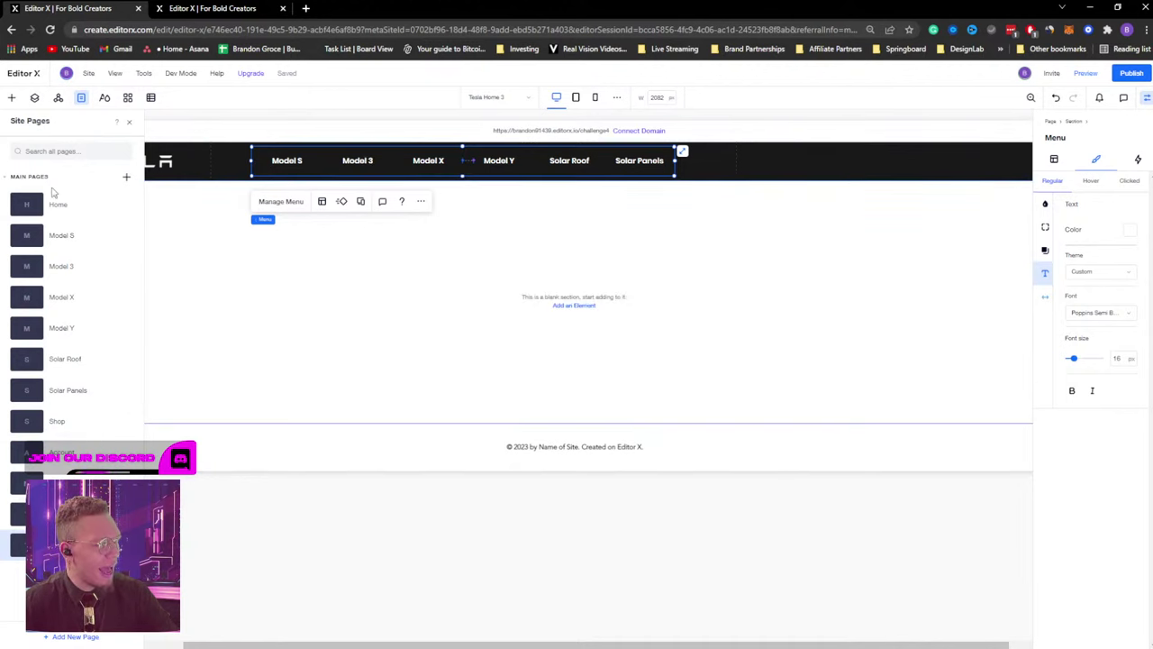
click(127, 178)
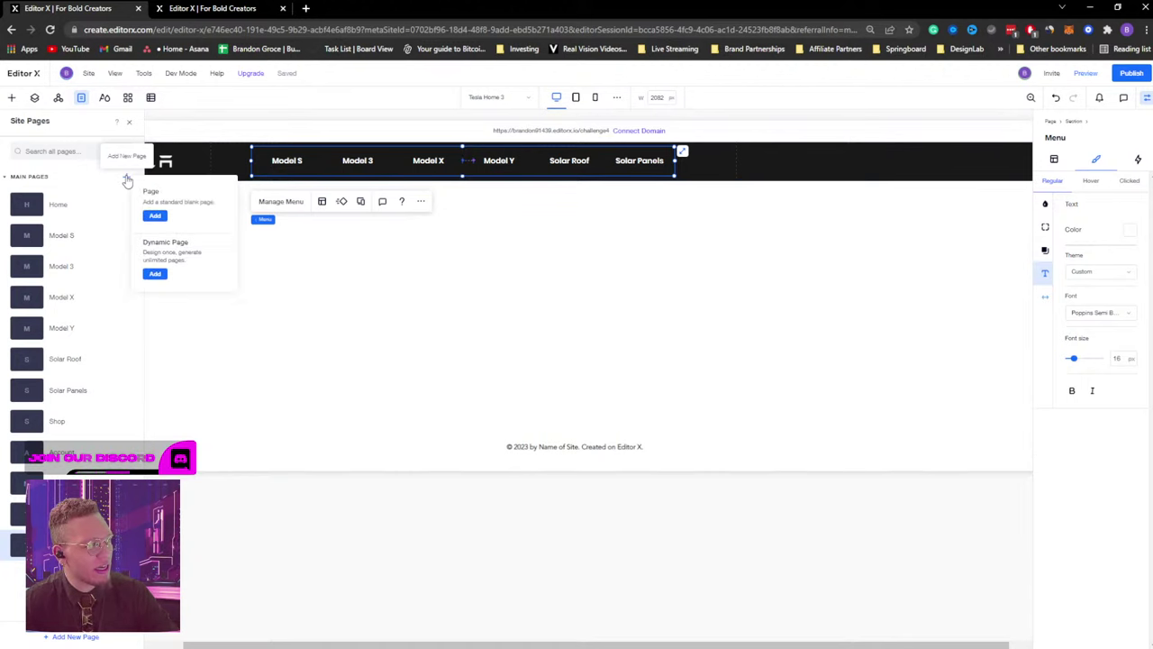
click(156, 219)
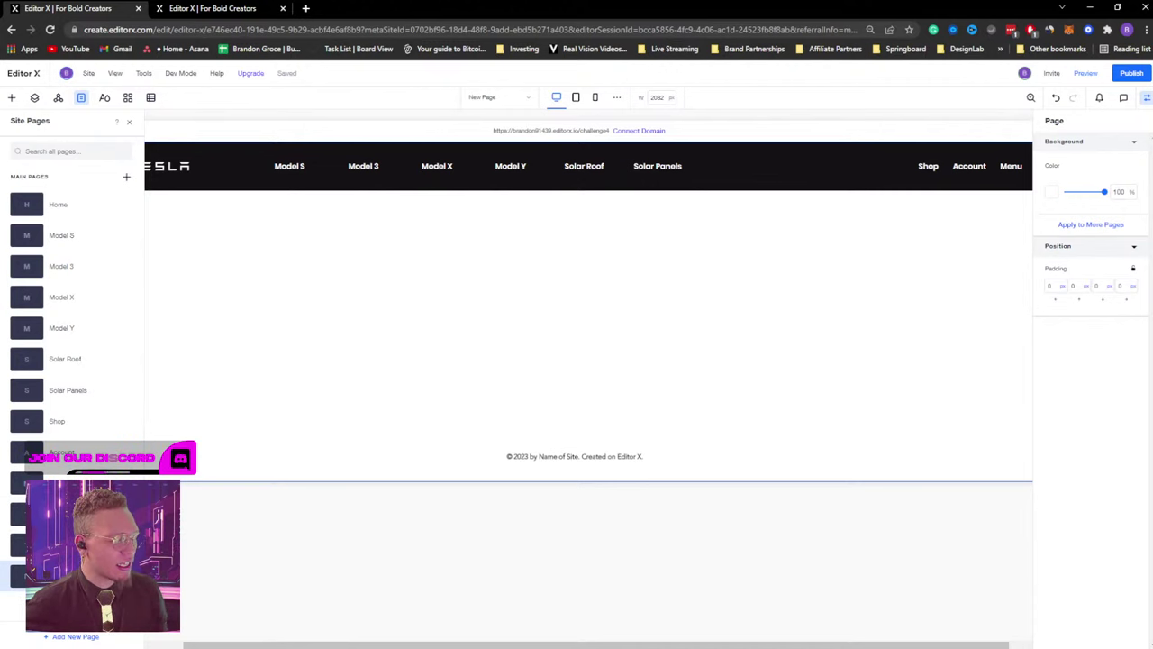
click(126, 575)
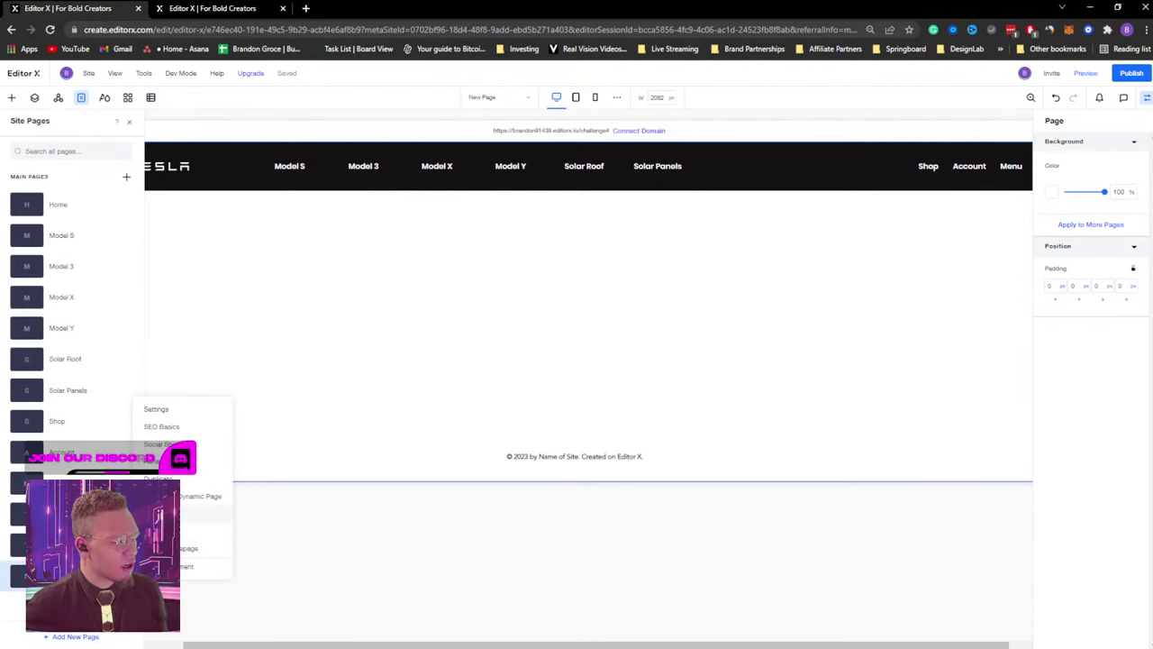
click(193, 531)
click(601, 377)
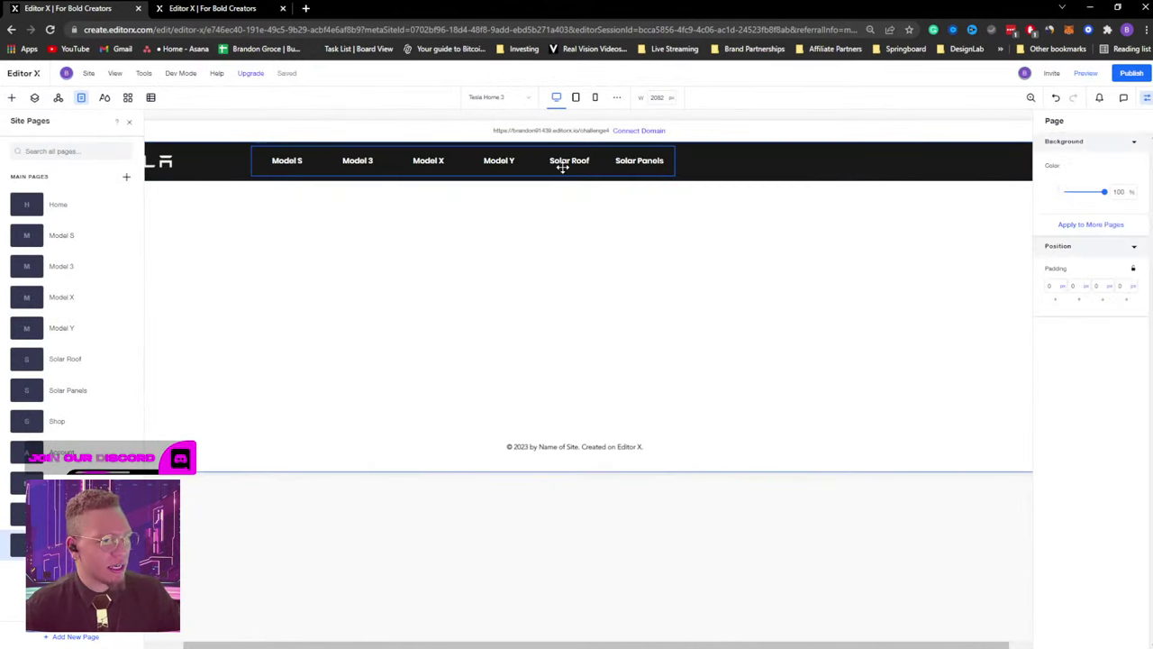
Create a new site menu named Tutorial Menu for the navigation section's menu element.
click(562, 167)
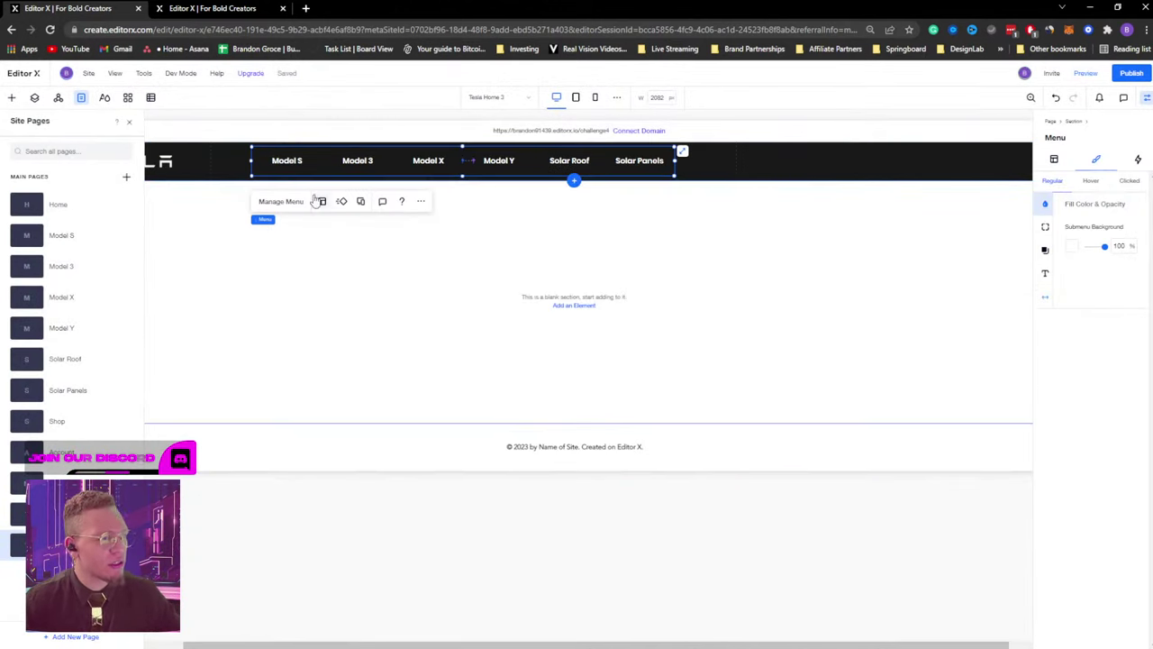
click(283, 203)
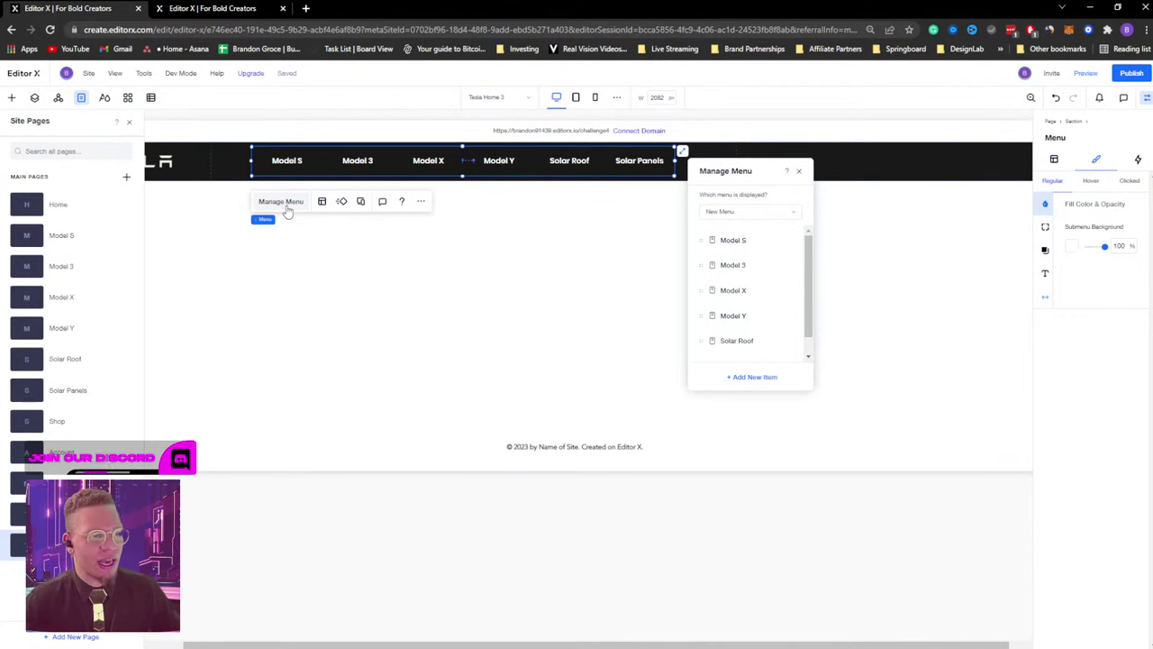
click(376, 256)
click(392, 151)
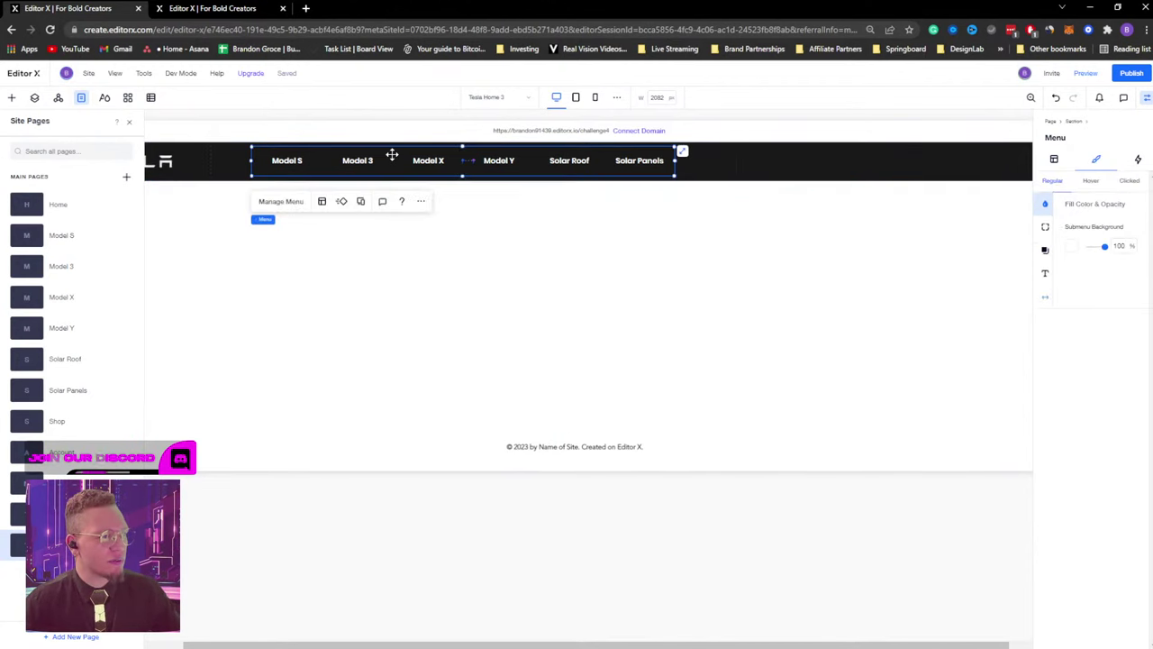
click(292, 203)
click(749, 212)
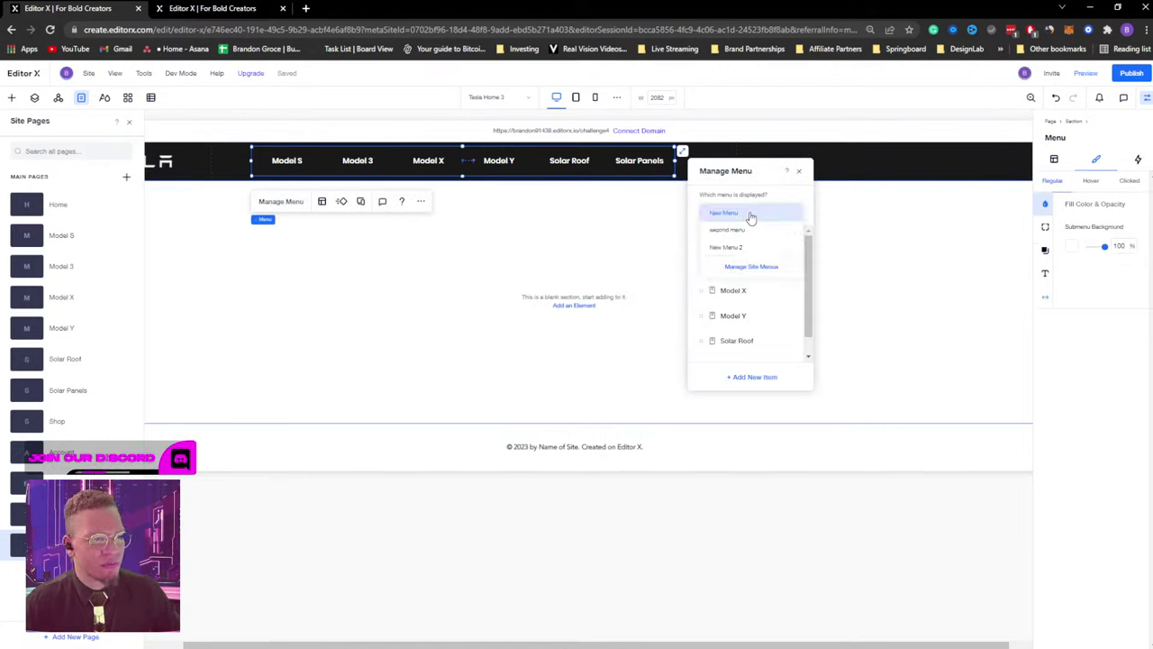
click(757, 270)
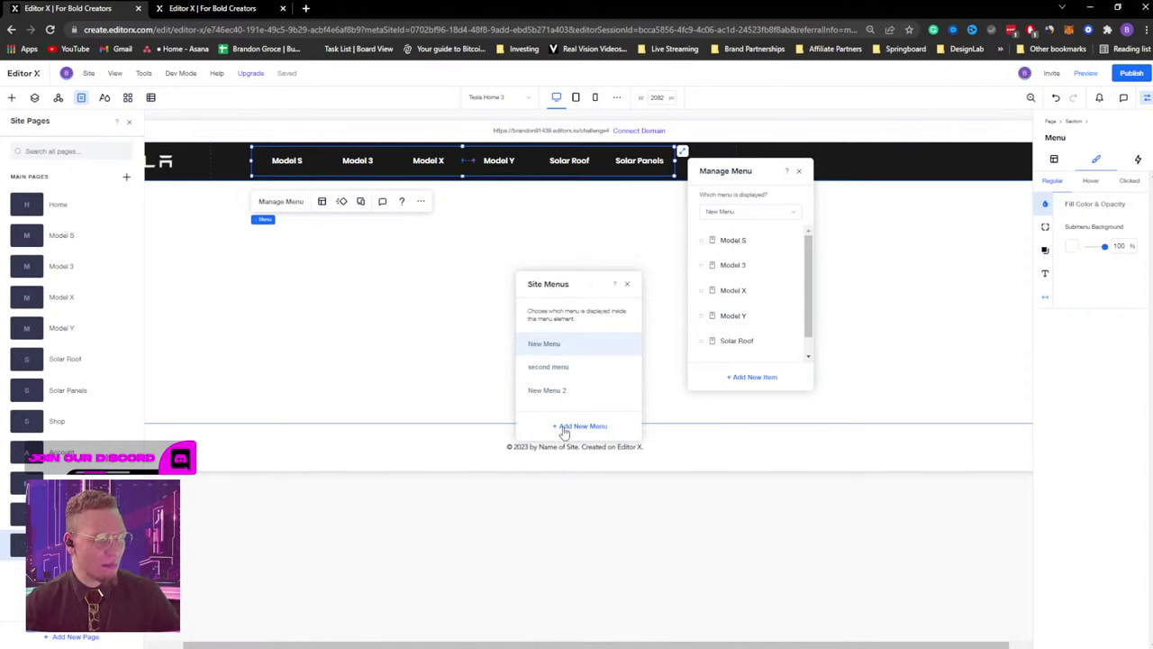
click(570, 427)
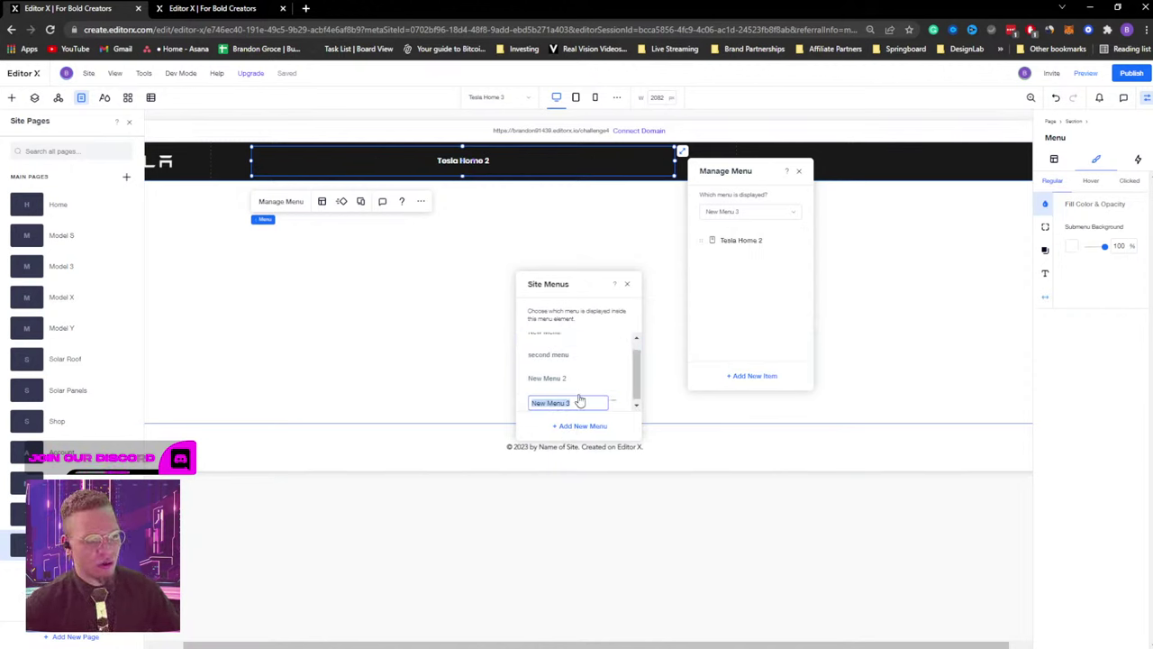
text(Tutorial)
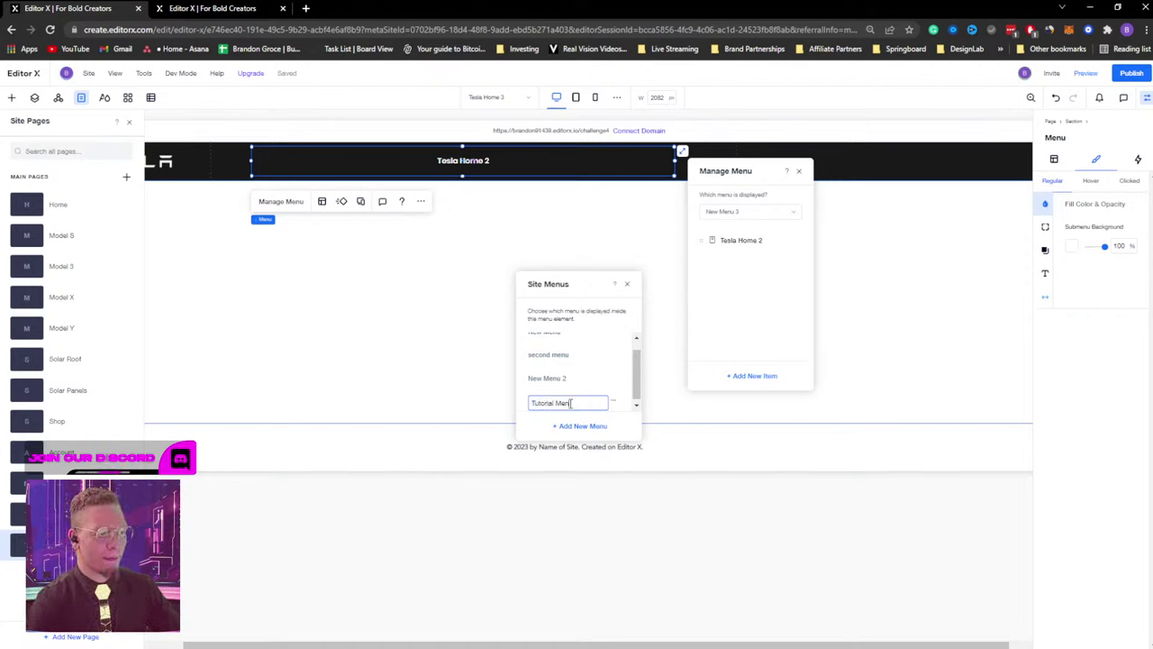
key(Return)
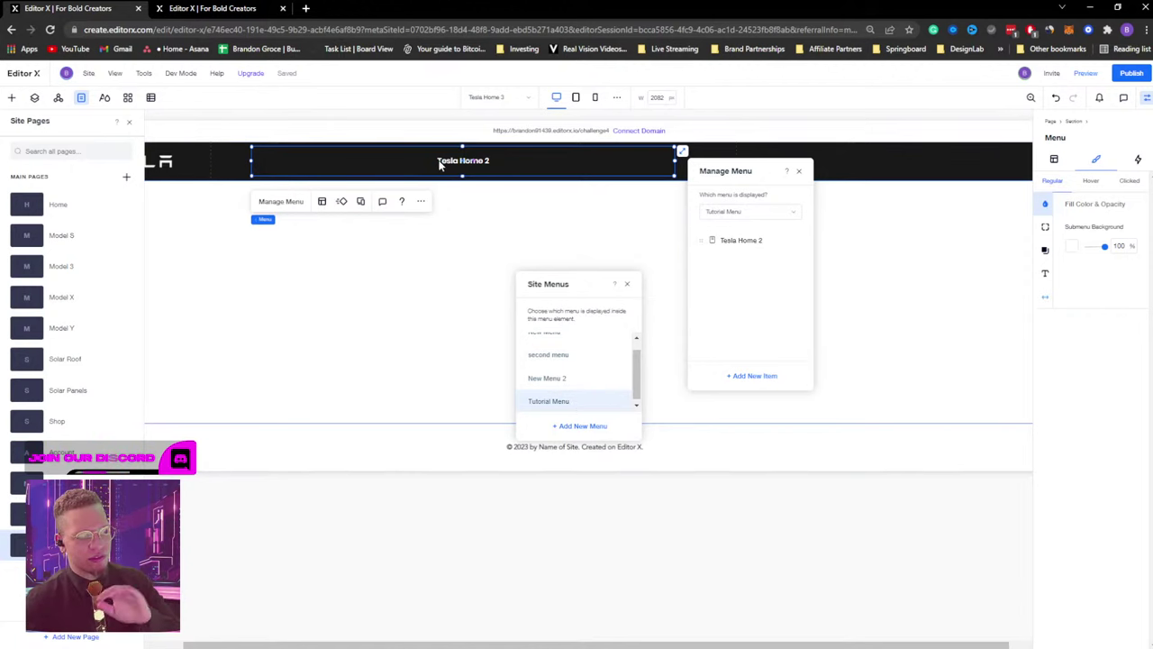
Replace the Tesla Home 2 item in Tutorial Menu with the pages Home, Model S, Model 3, Model X, Model Y, Solar Roof and Solar Panels.
click(728, 243)
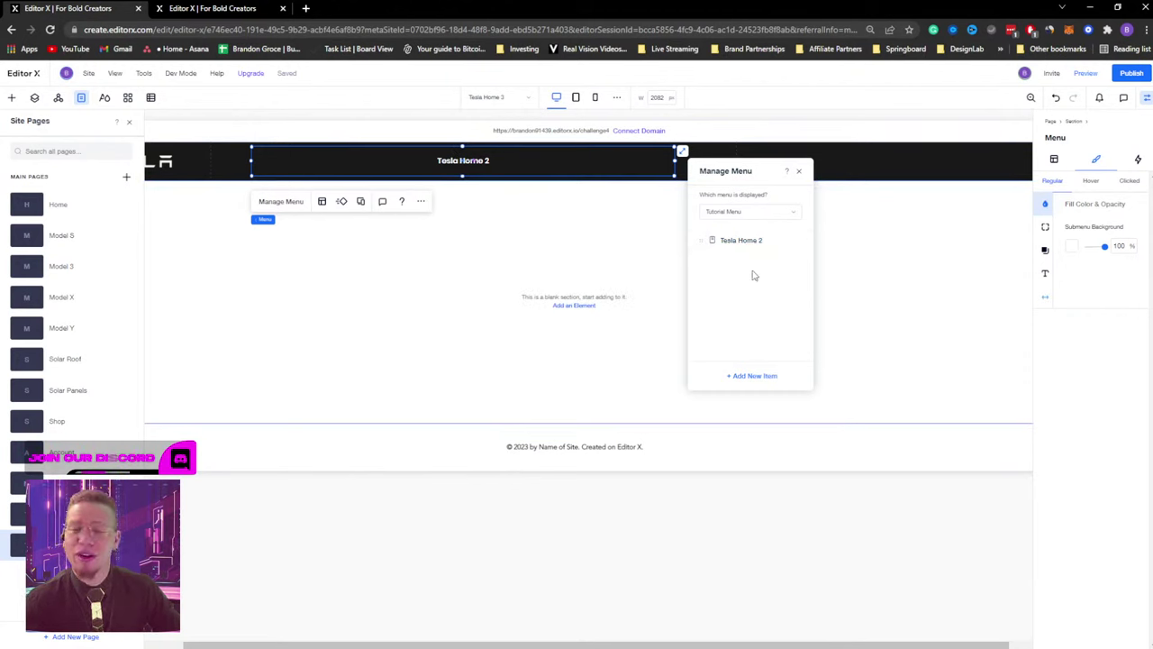
click(737, 375)
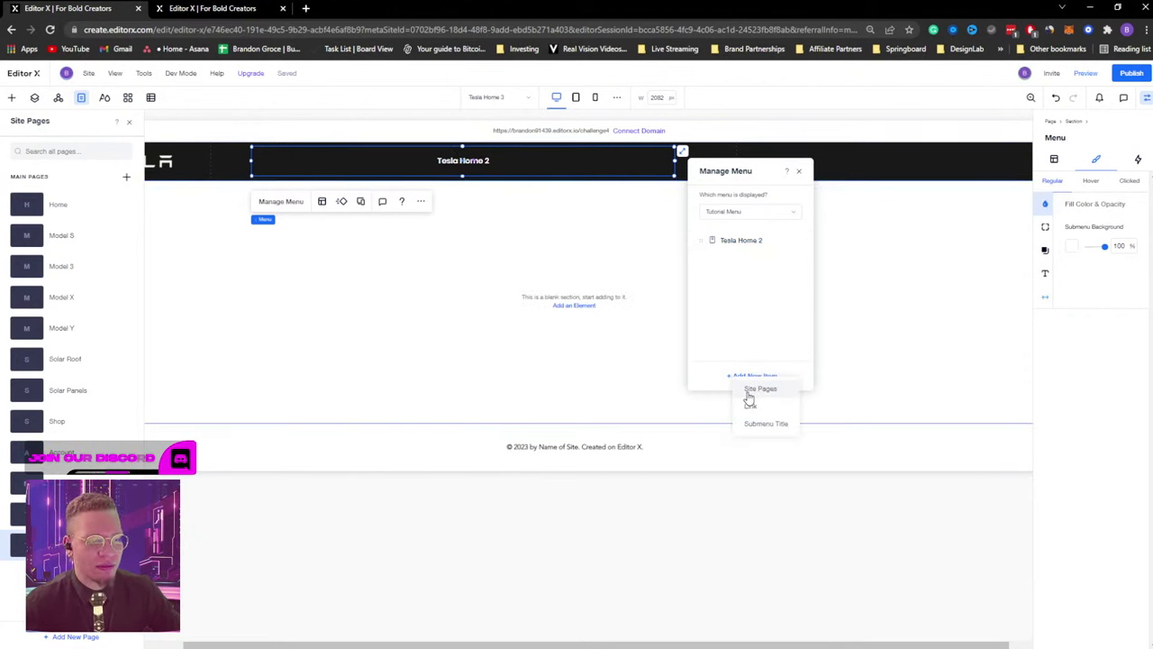
click(753, 388)
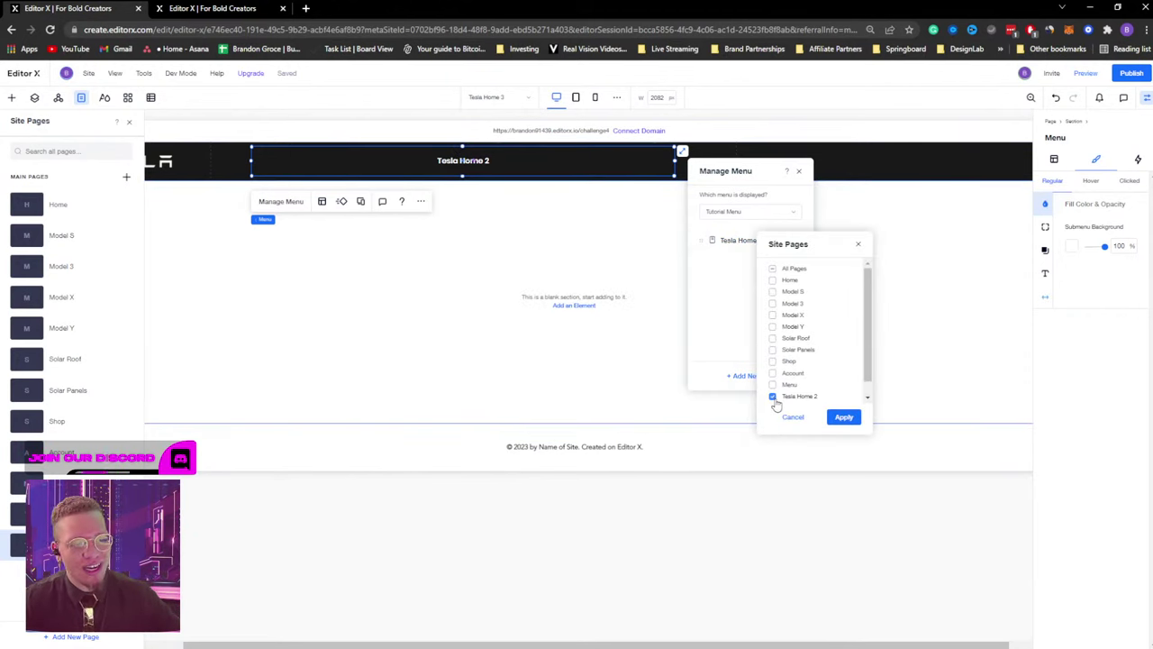
click(773, 398)
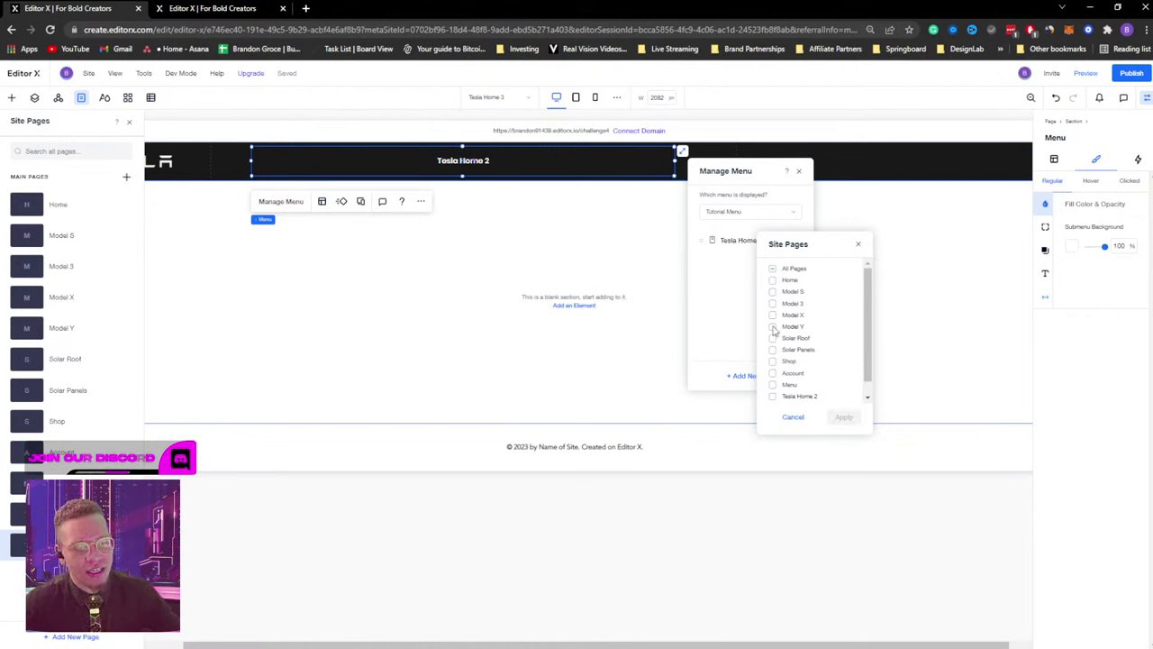
click(772, 280)
click(772, 291)
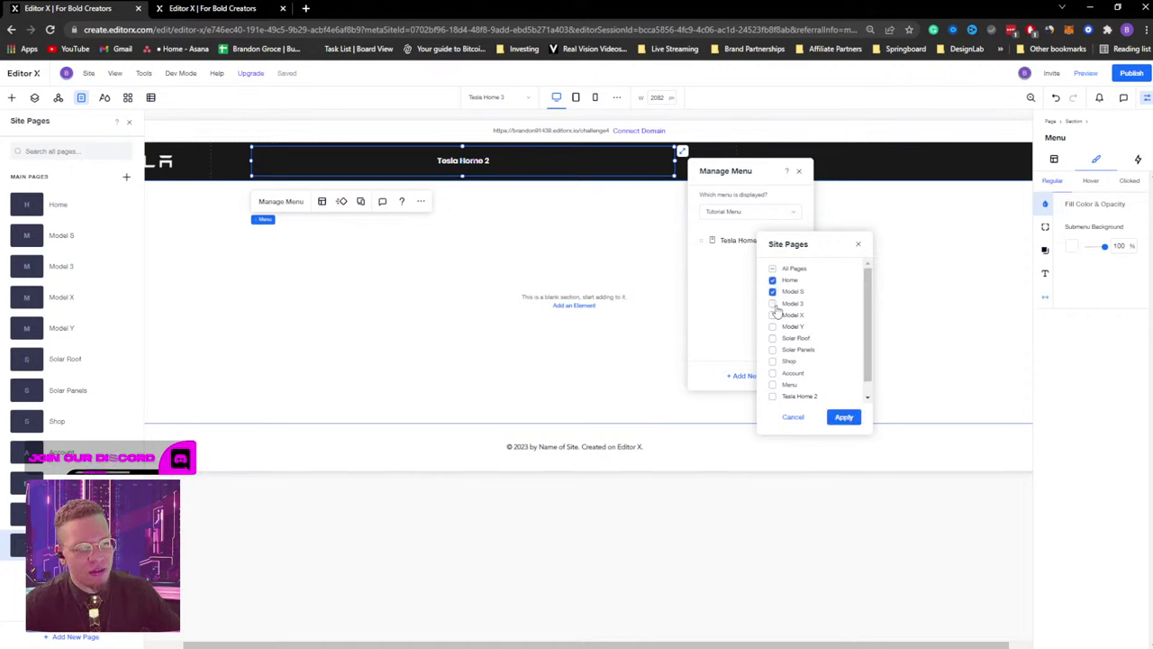
click(772, 303)
click(772, 315)
click(772, 326)
click(772, 338)
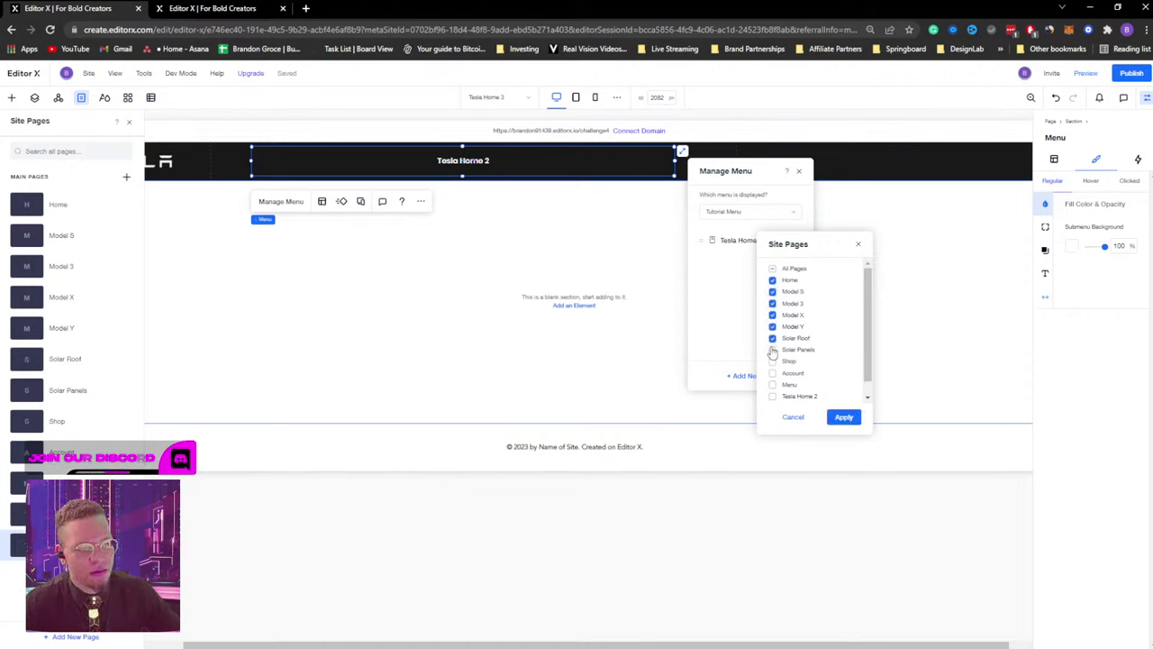
click(772, 350)
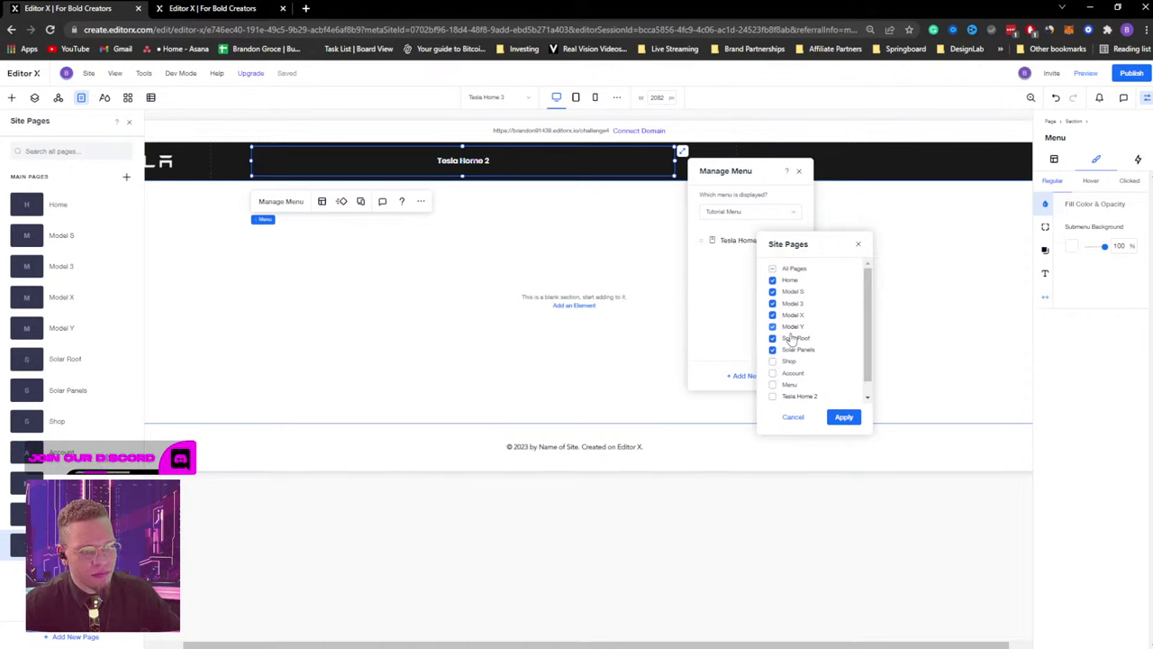
click(844, 416)
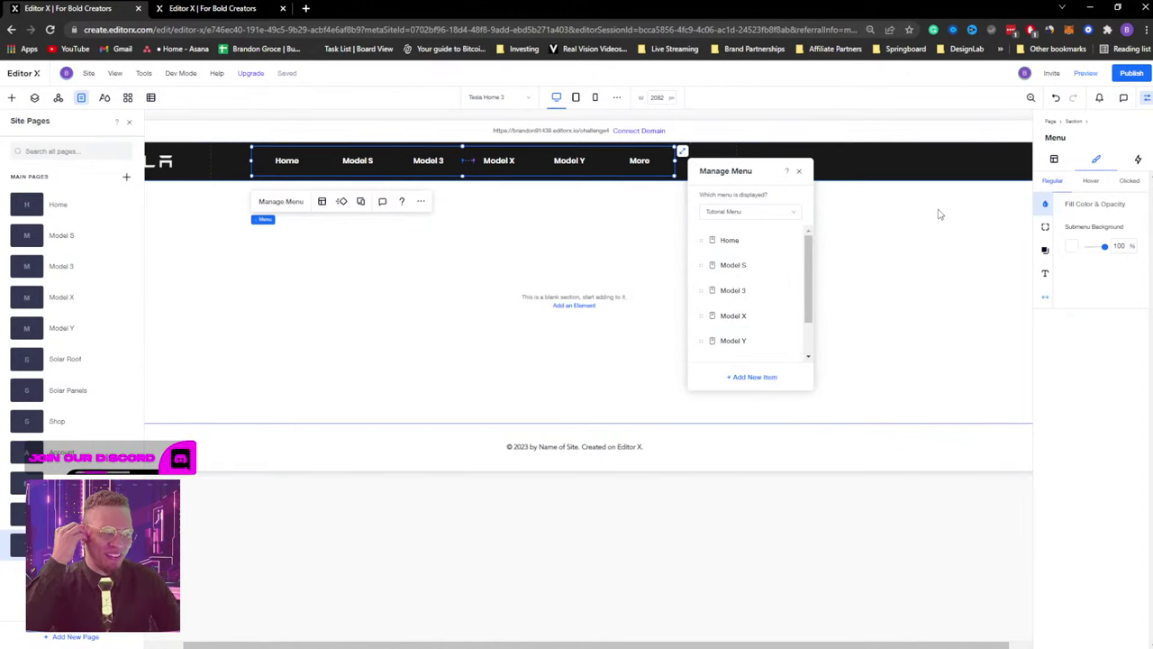
Widen the navigation menu to about 90% of its middle column and close the open side panels.
click(827, 236)
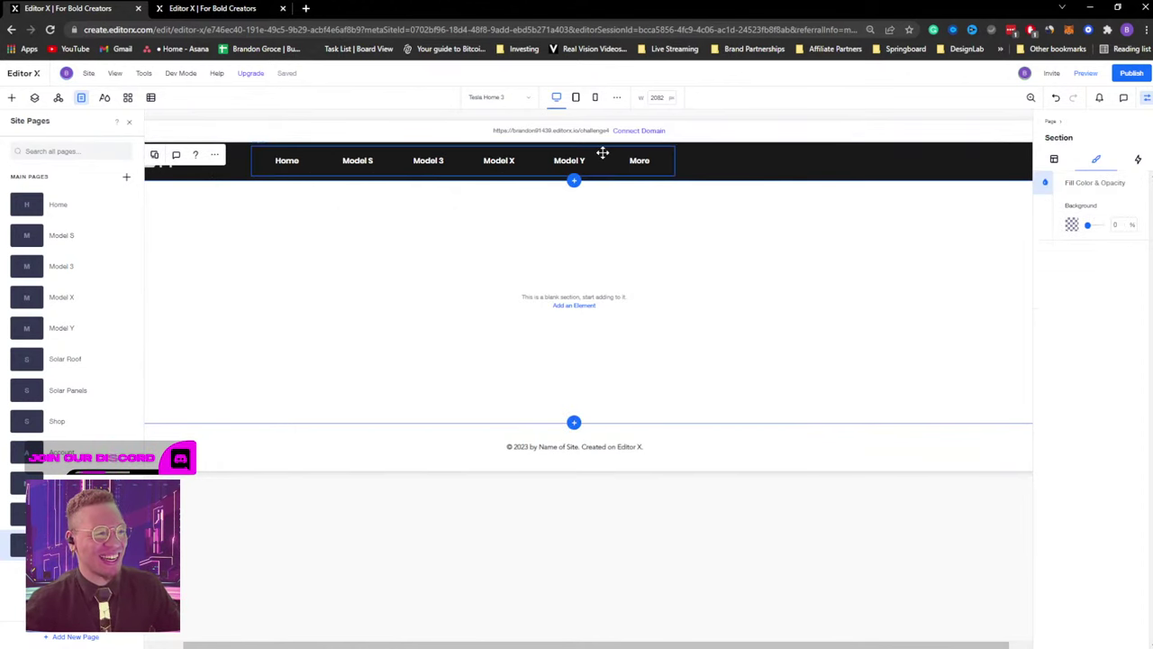
click(669, 164)
drag(674, 160, 736, 161)
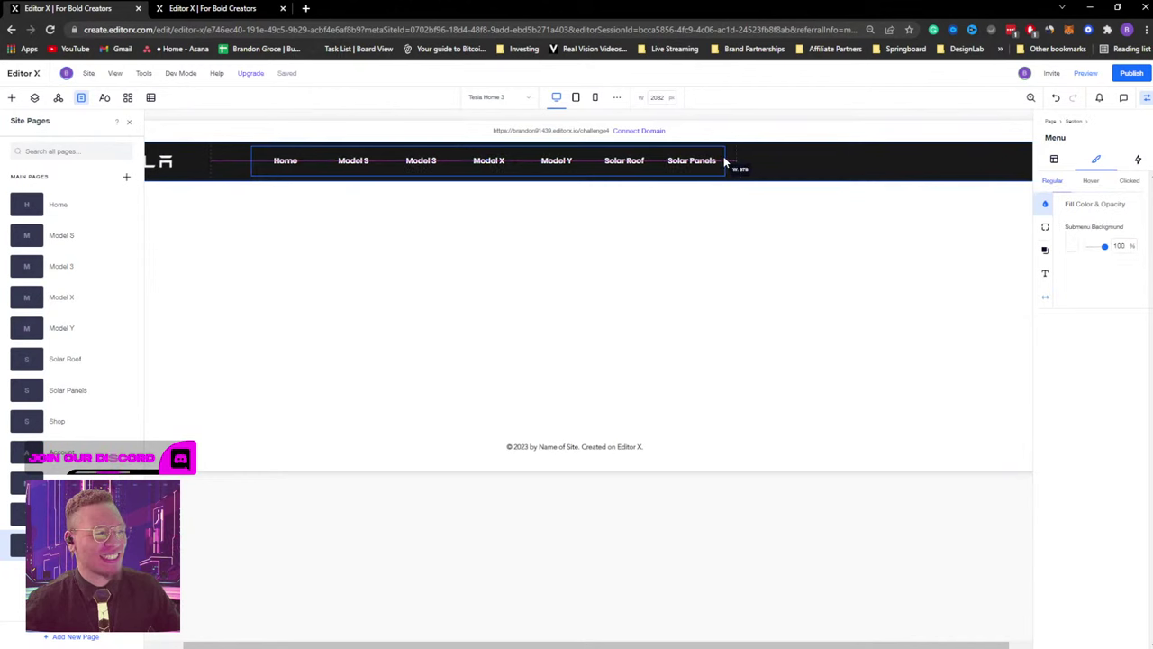
click(1055, 160)
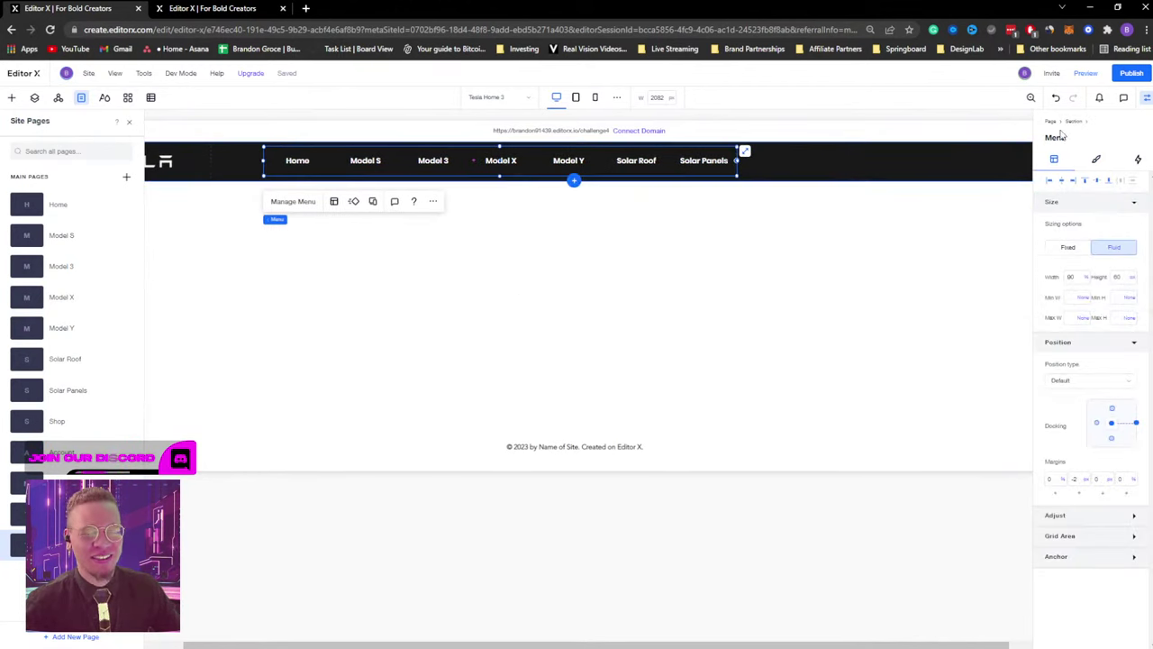
click(1147, 97)
click(937, 276)
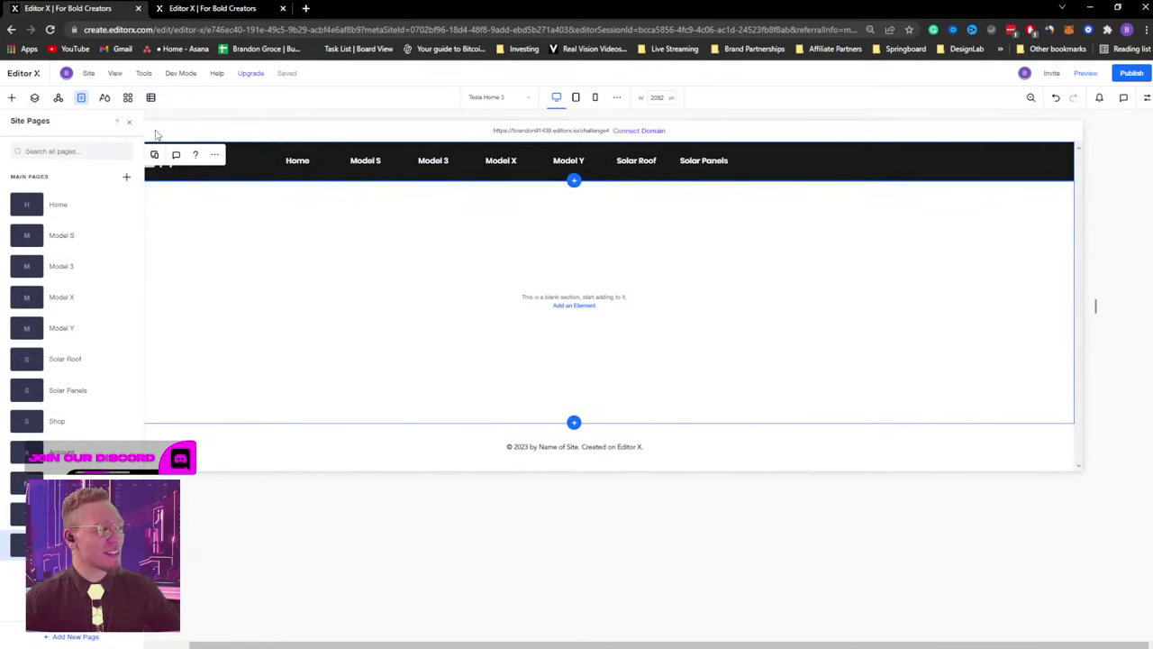
click(129, 121)
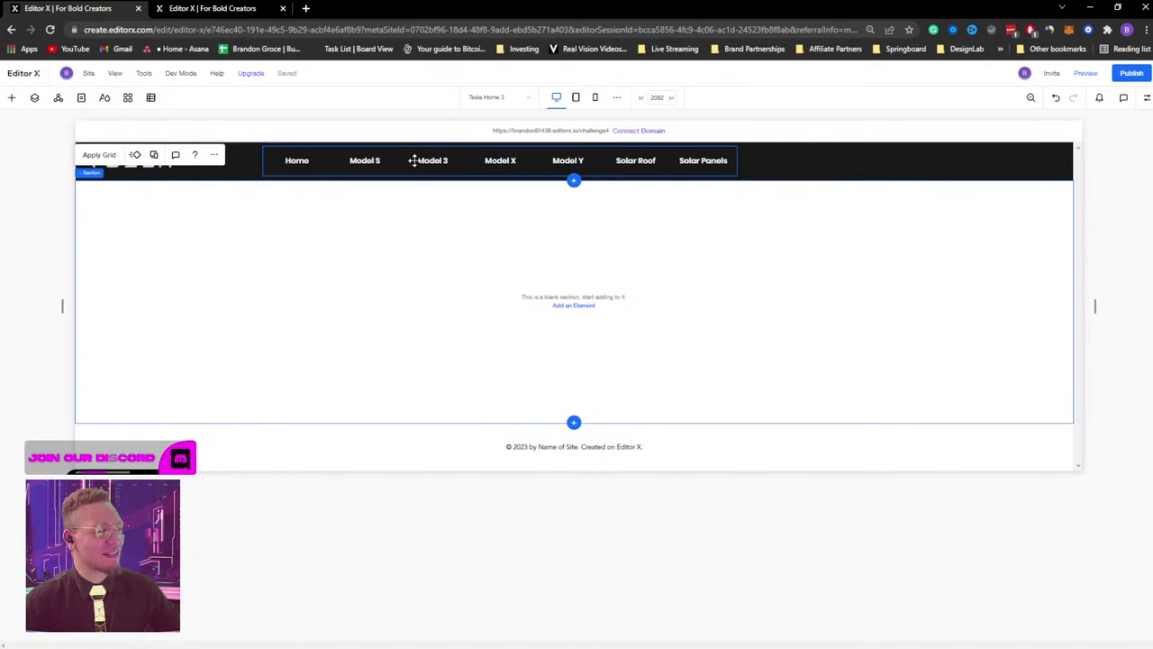
Duplicate the horizontal menu into the navigation section's right column and assign the copy a new site menu named Tutorial Menu 2.
click(569, 159)
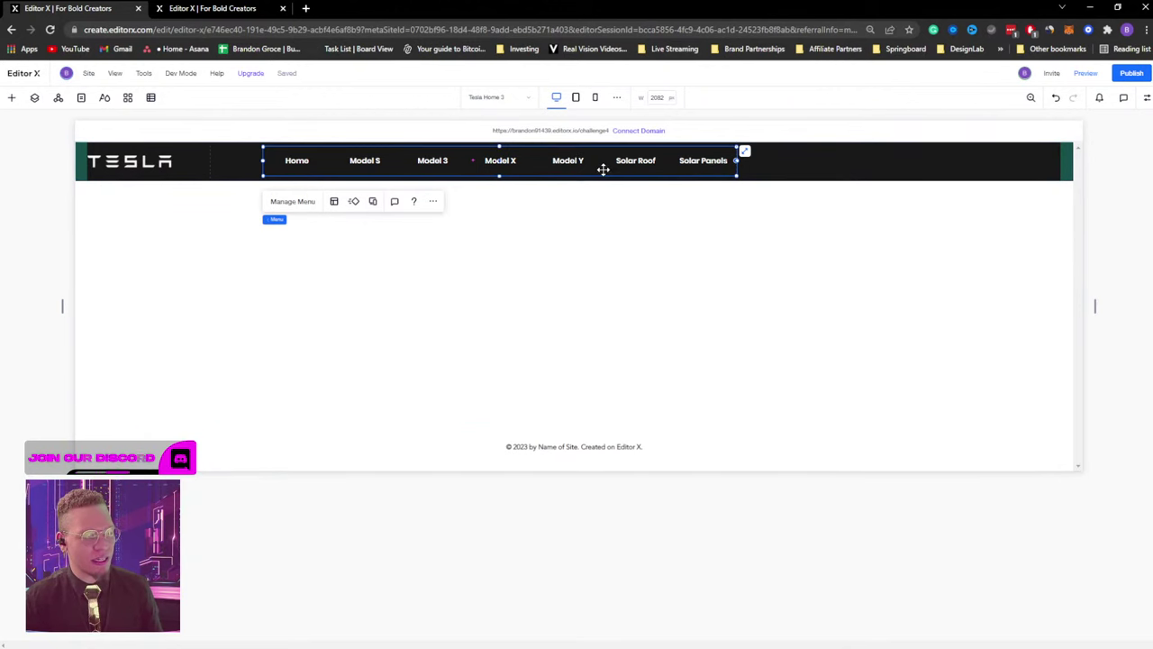
drag(602, 169, 794, 158)
click(839, 202)
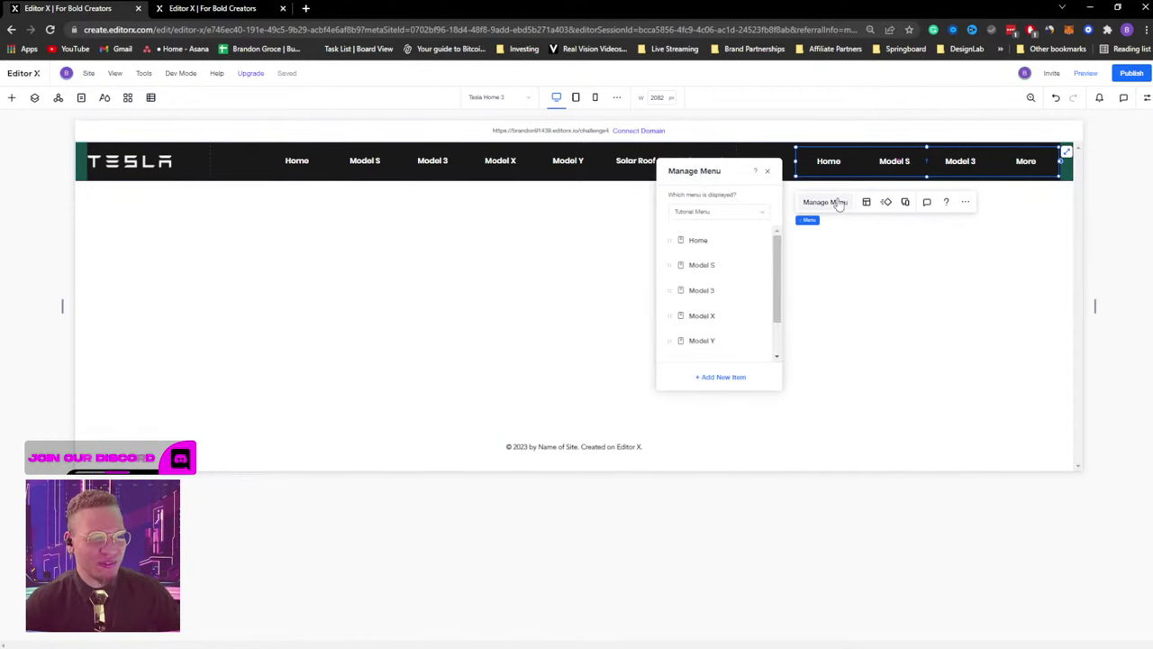
click(723, 213)
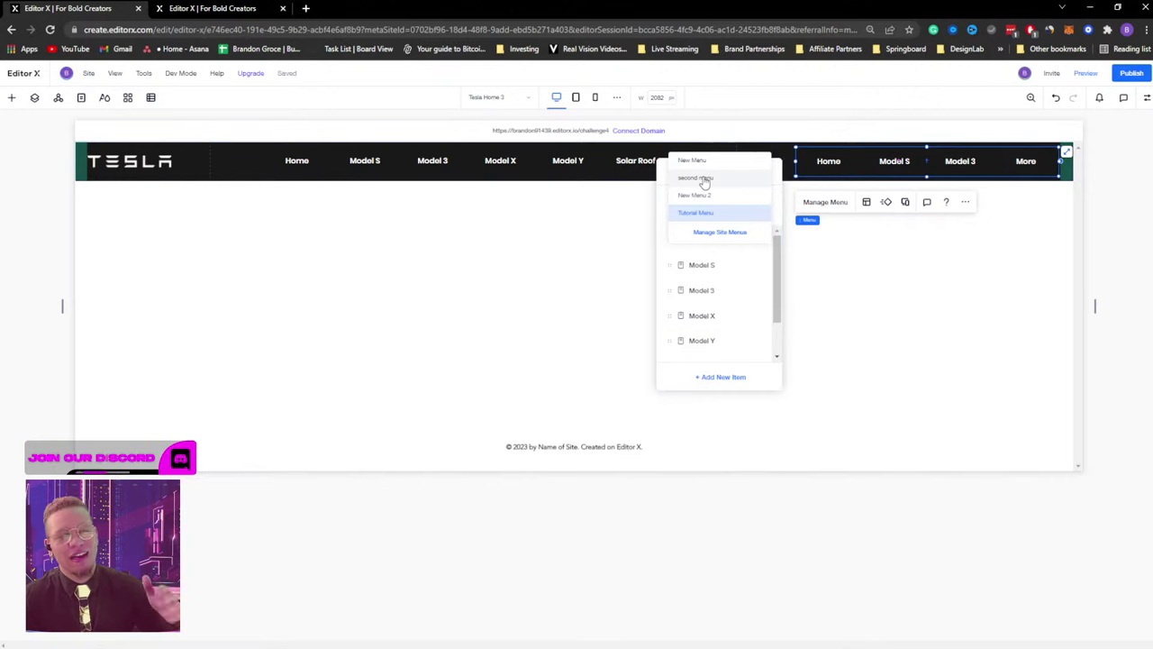
click(711, 233)
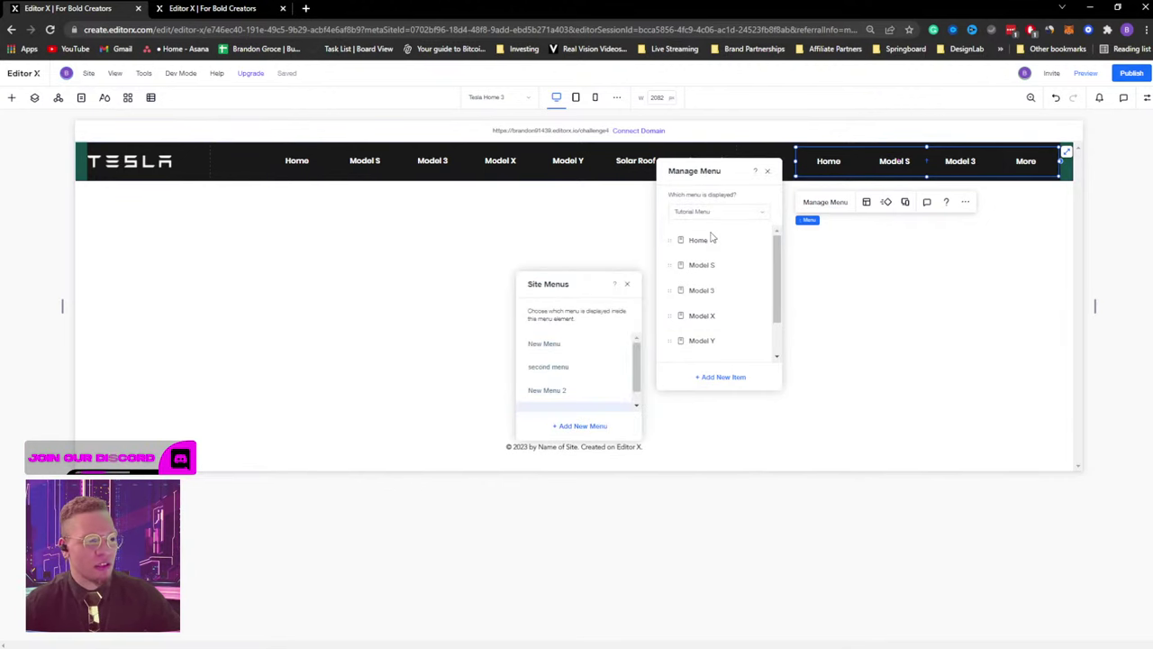
scroll(581, 384, down, 2)
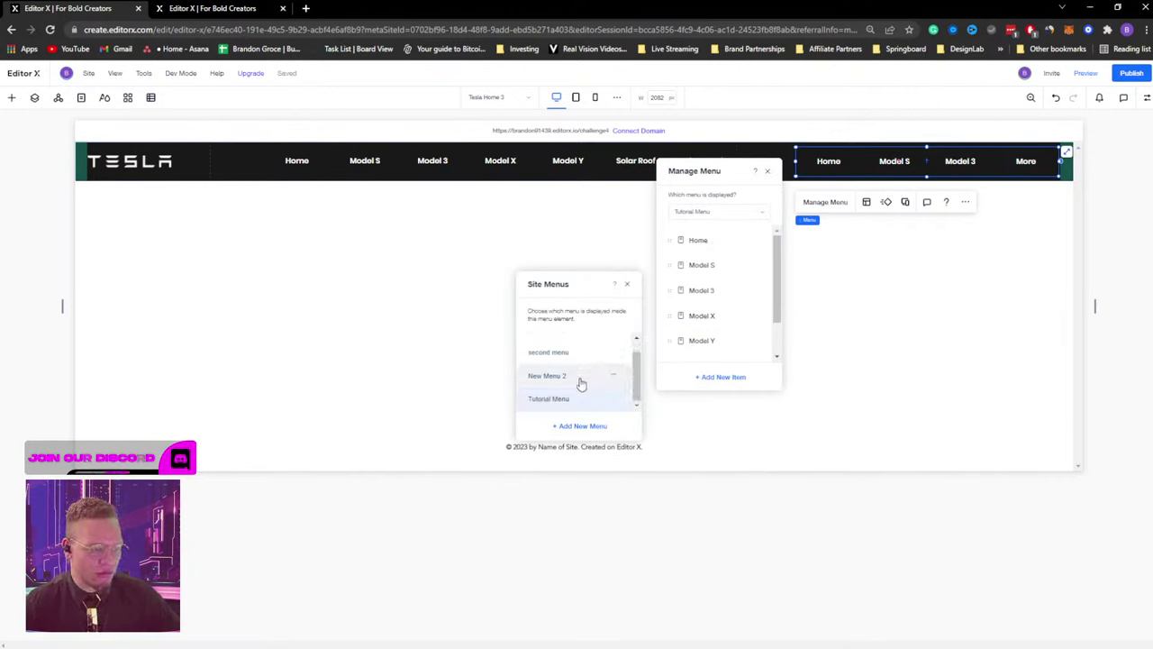
click(573, 427)
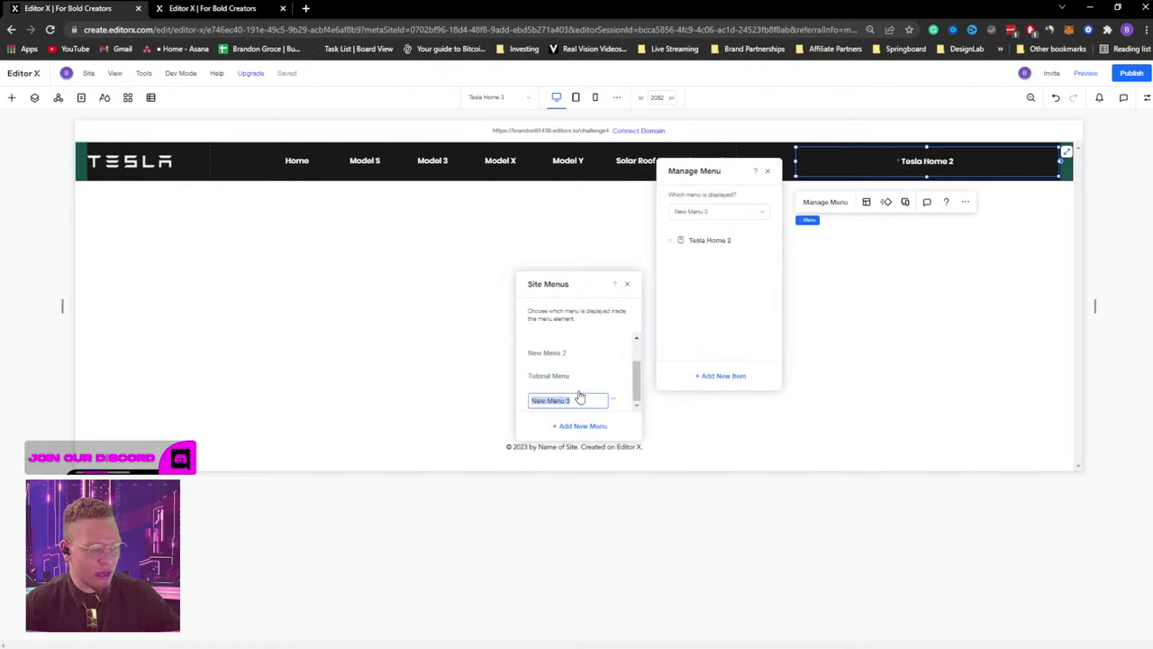
text(Tutorial)
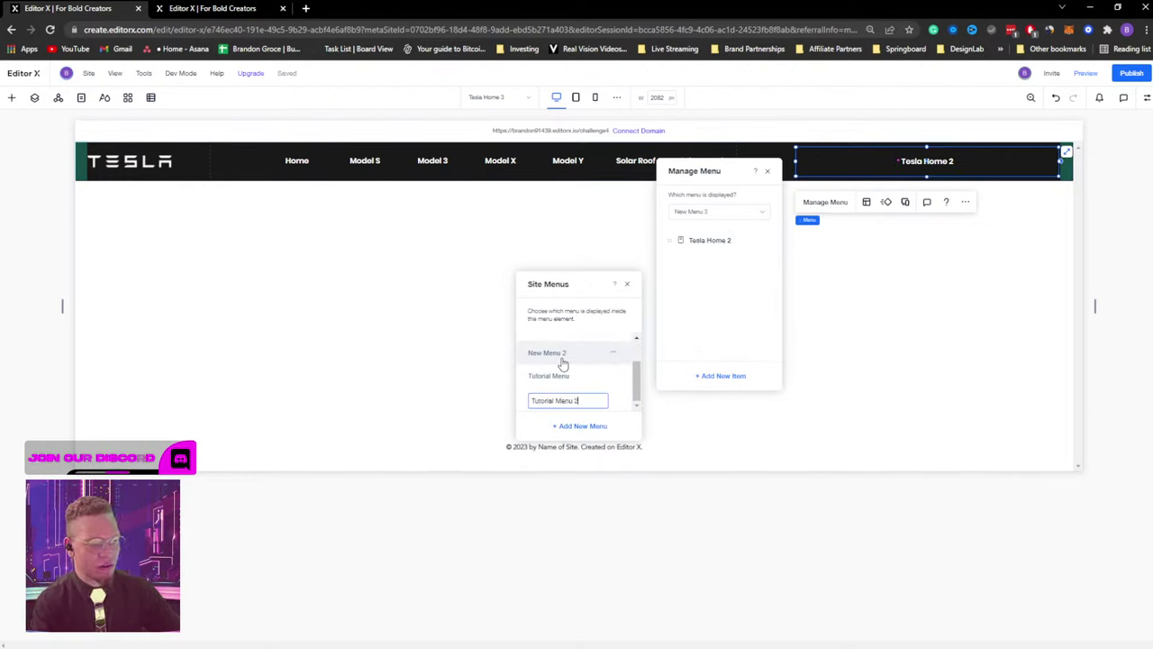
key(Return)
click(720, 315)
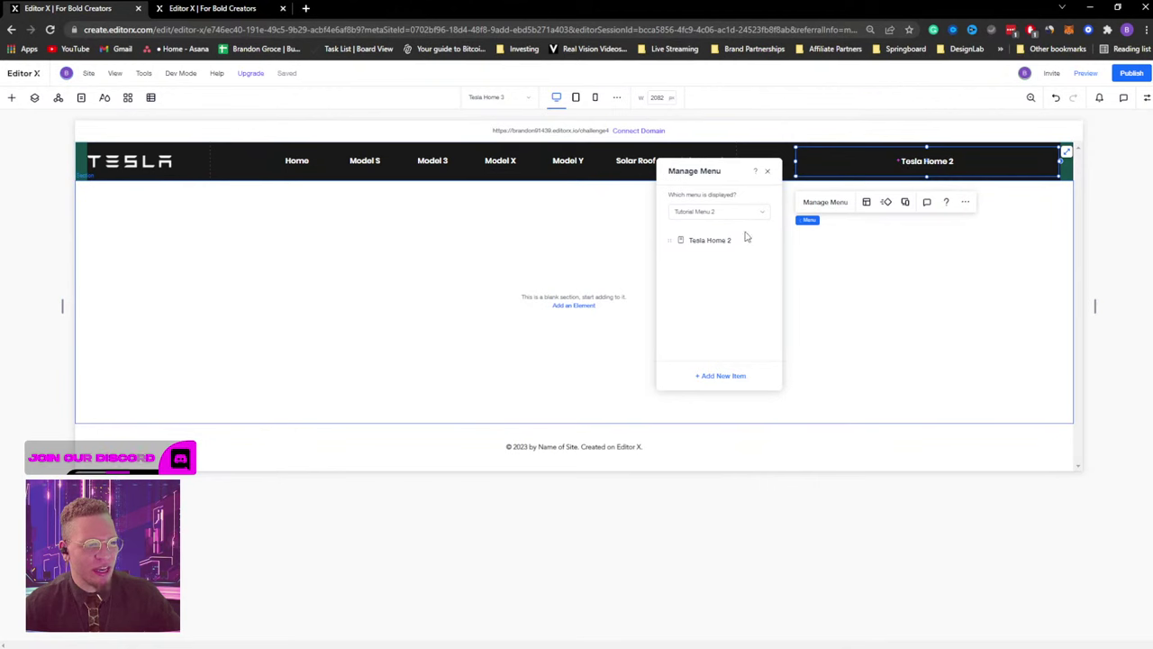
Replace the Tesla Home 2 item in Tutorial Menu 2 with the pages Shop, Account and Menu.
click(712, 376)
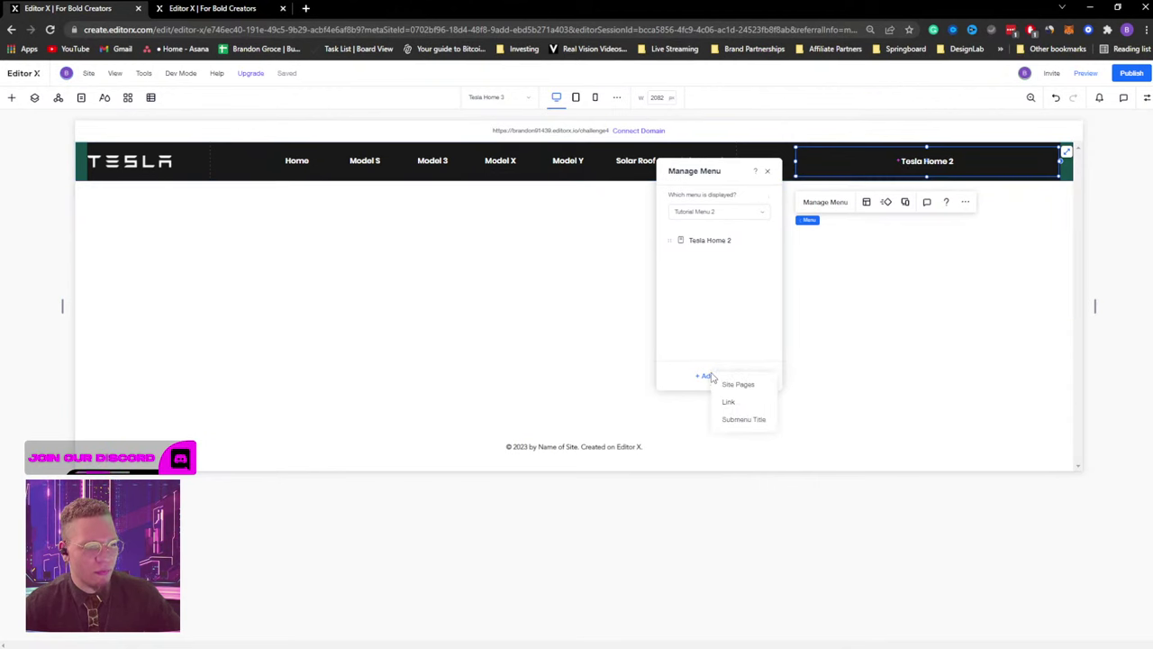
click(729, 383)
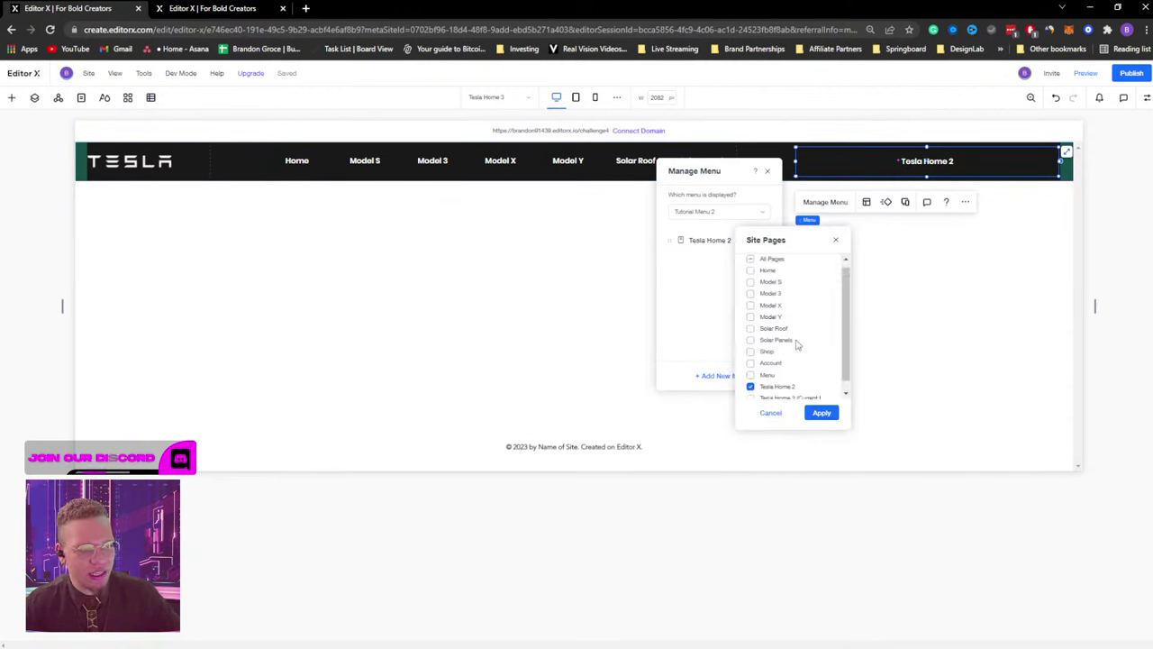
scroll(792, 345, down, 1)
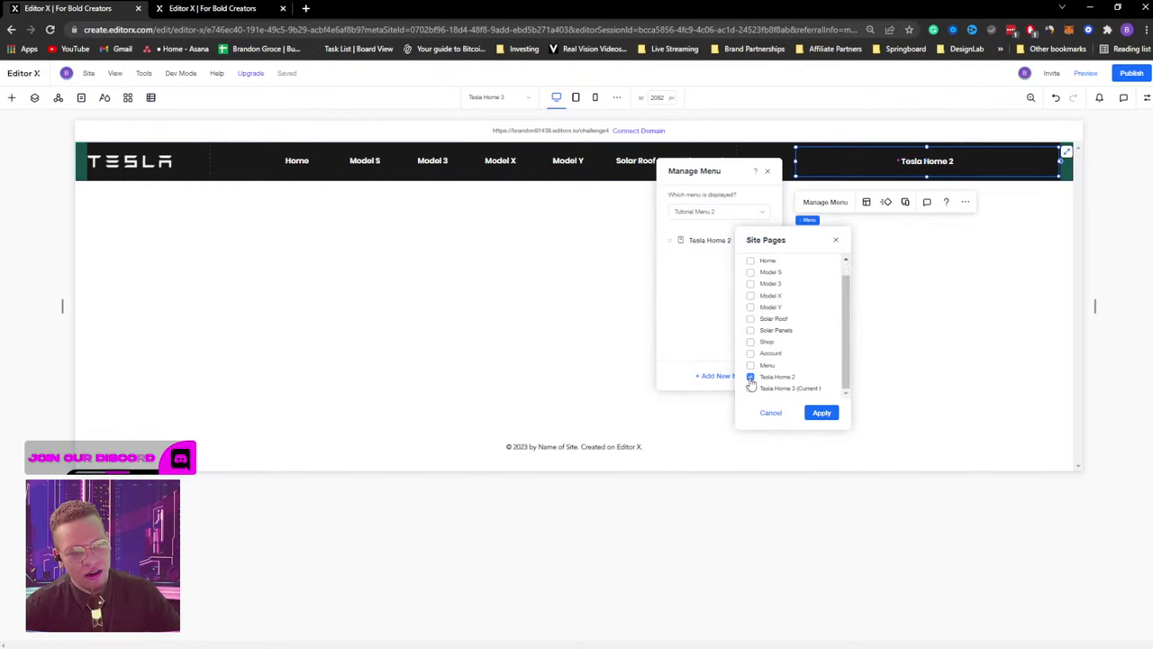
click(751, 377)
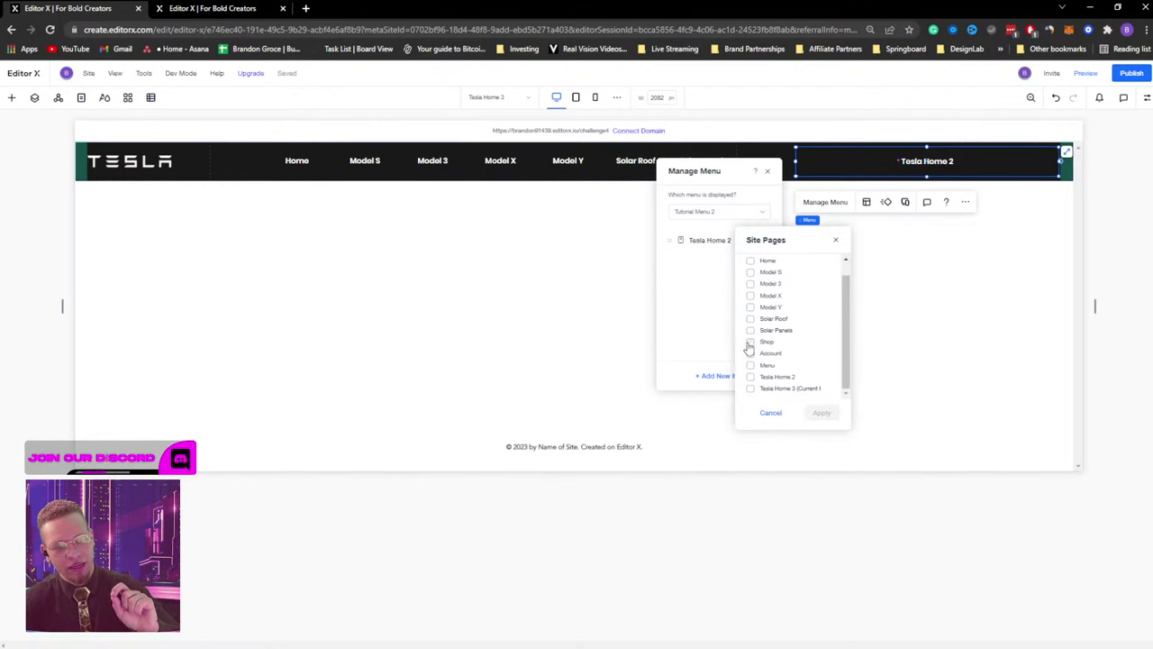
click(751, 342)
click(751, 353)
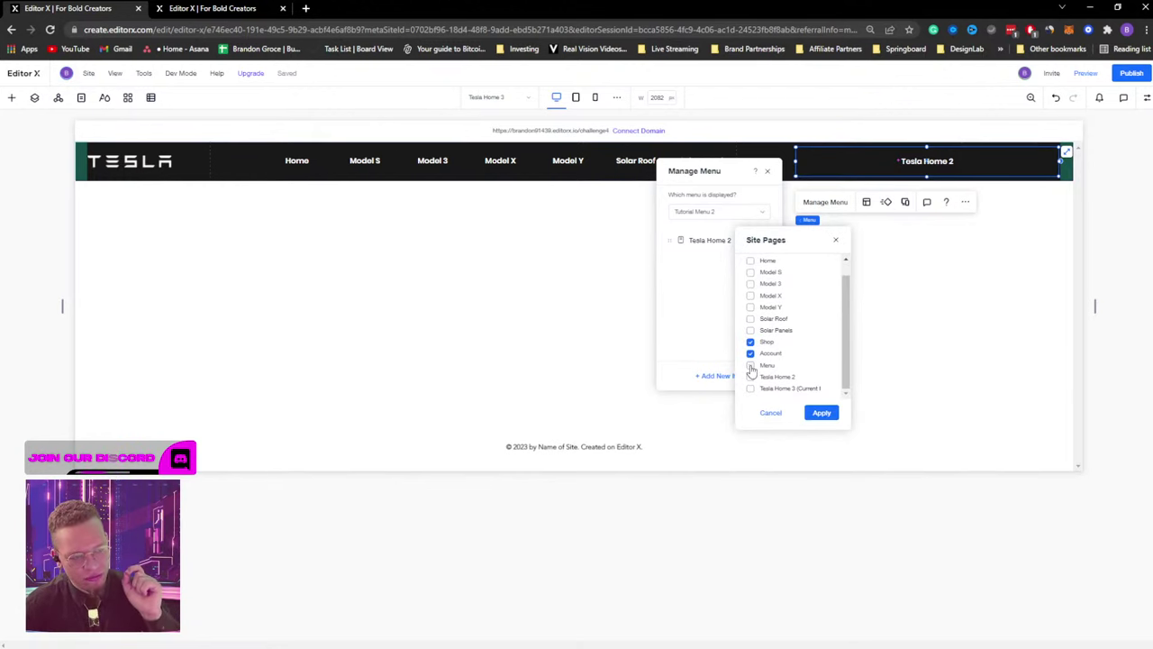
click(750, 365)
click(821, 413)
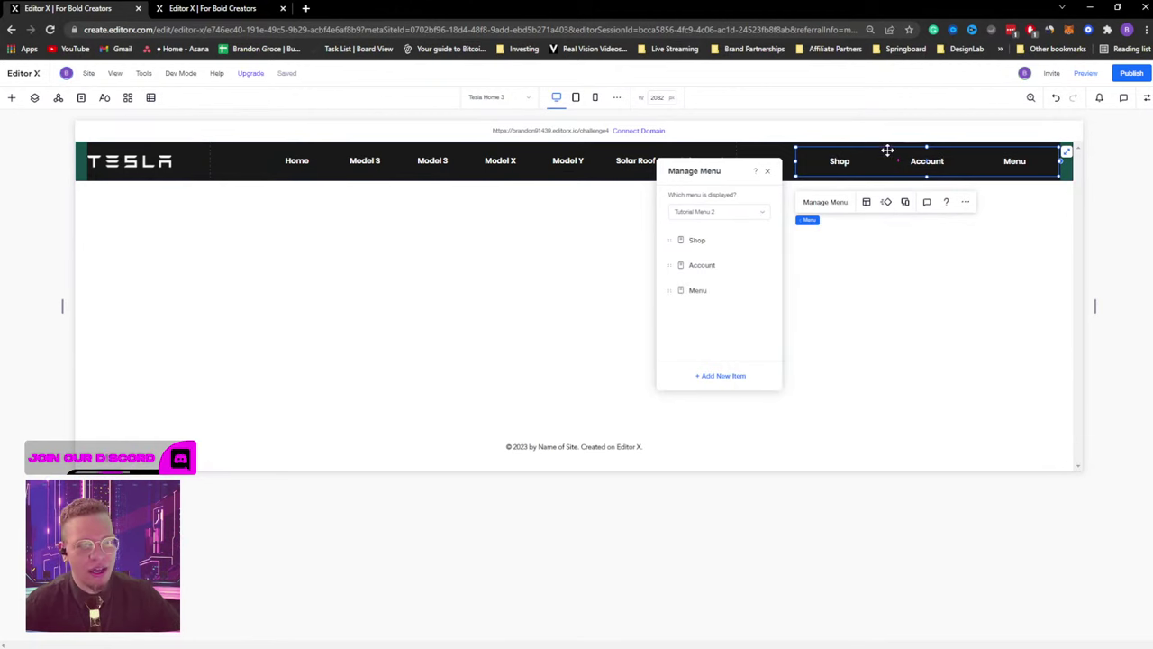
click(767, 171)
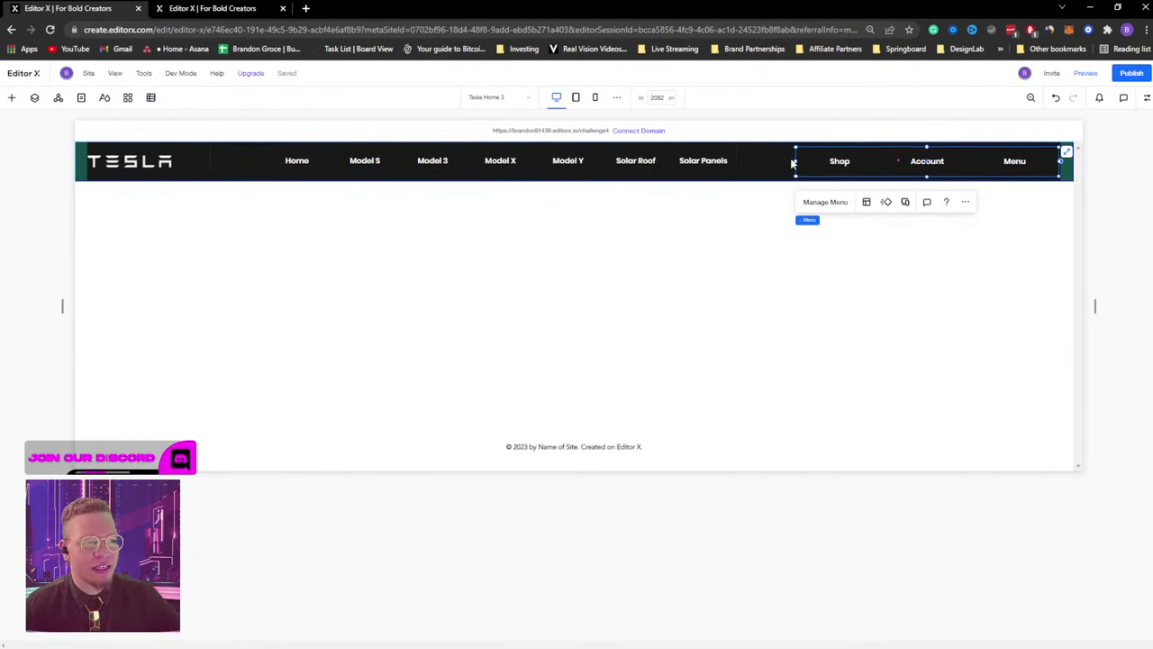
Narrow the right-column menu from its left side to about 47% of the column's width.
drag(793, 161, 952, 160)
click(1145, 99)
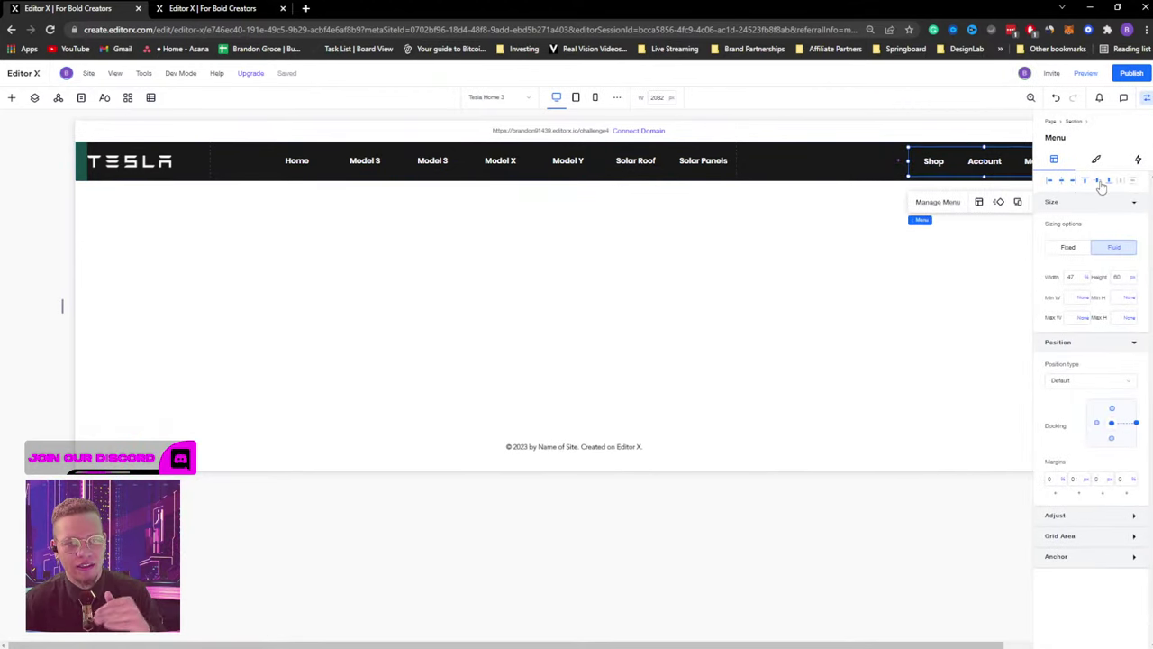
click(1147, 99)
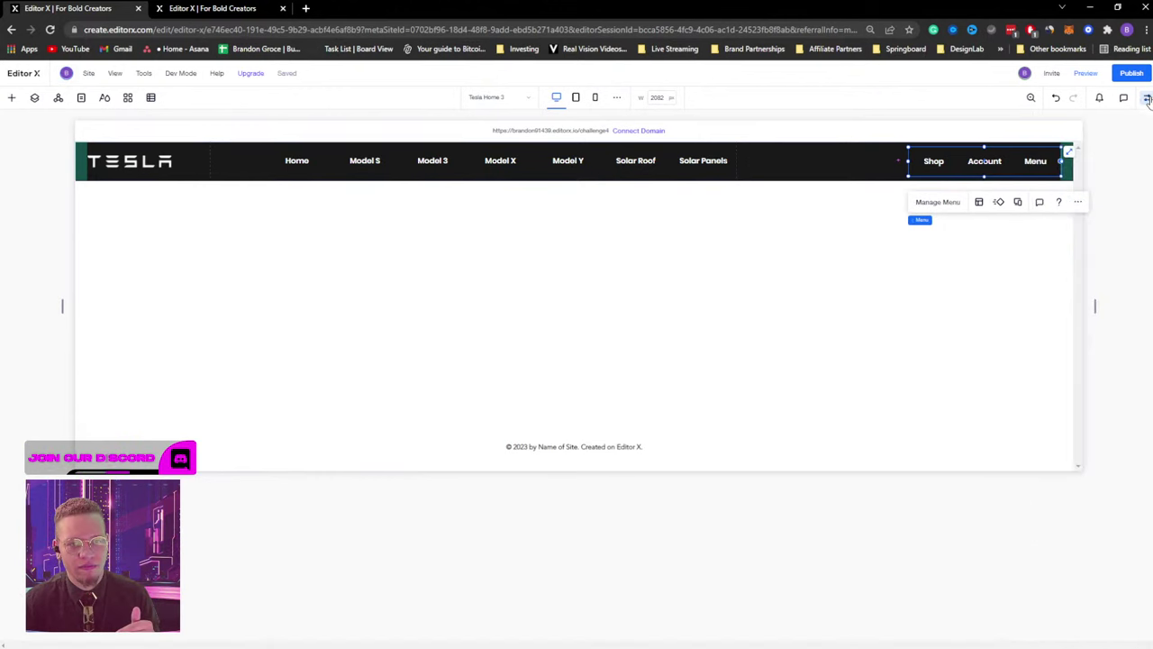
Align the middle-column navigation menu to the vertical centre of its grid cell.
click(637, 165)
click(1146, 99)
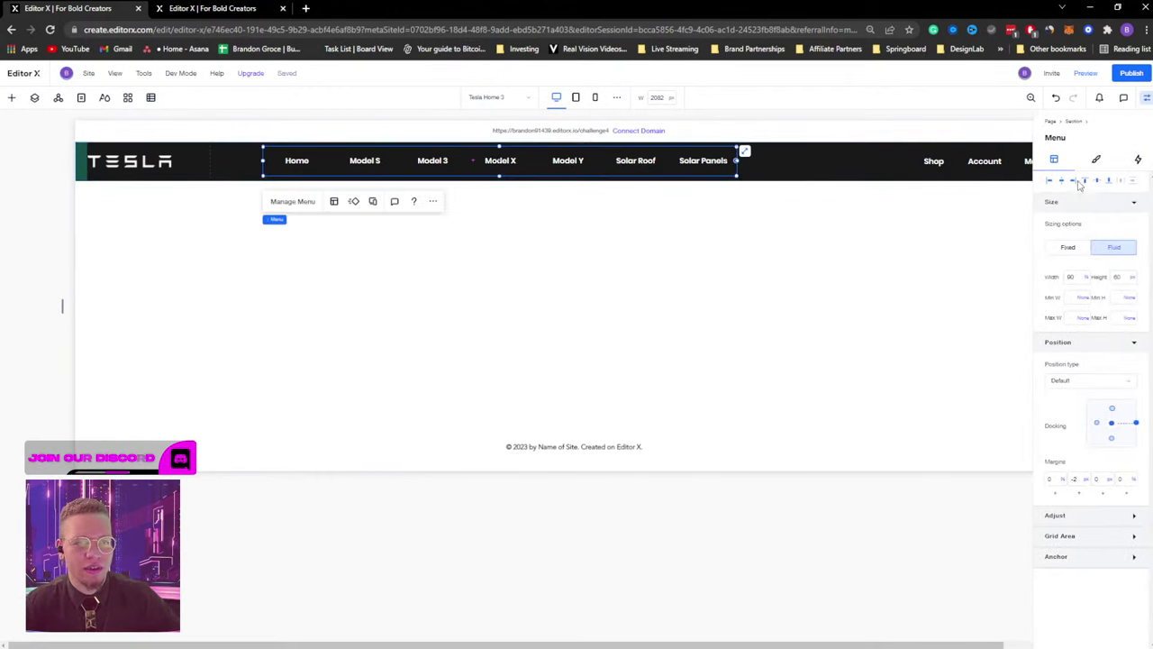
click(1099, 181)
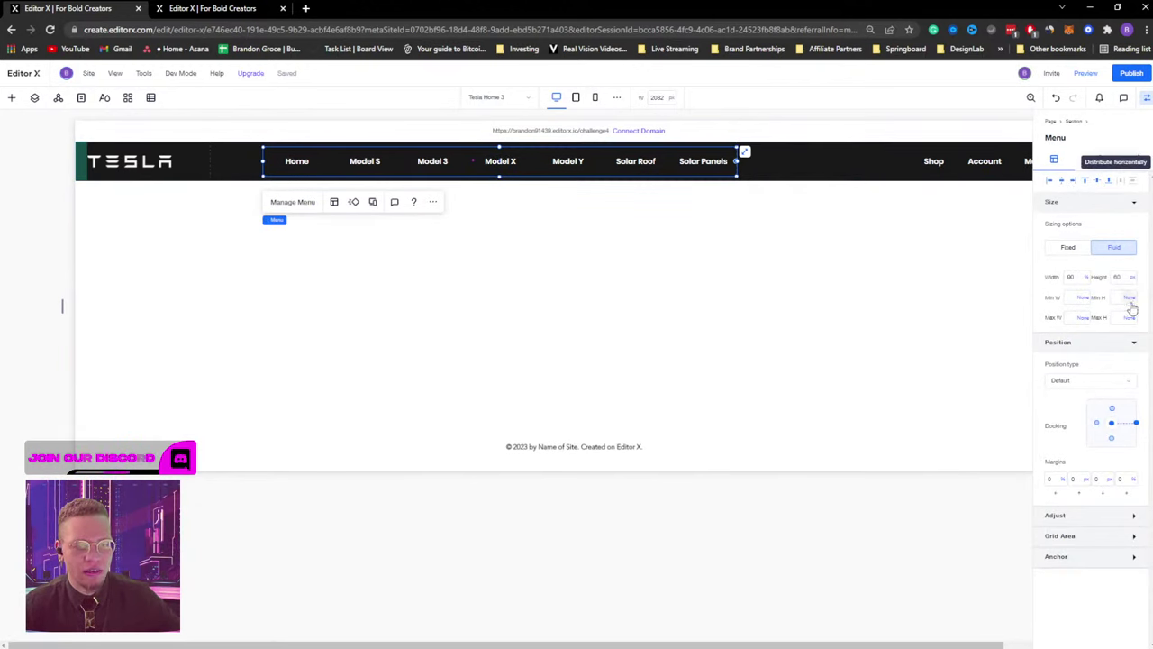
click(1145, 97)
Review the size, docking and margin settings of the right-column menu, the middle menu and the Tesla logo.
click(980, 165)
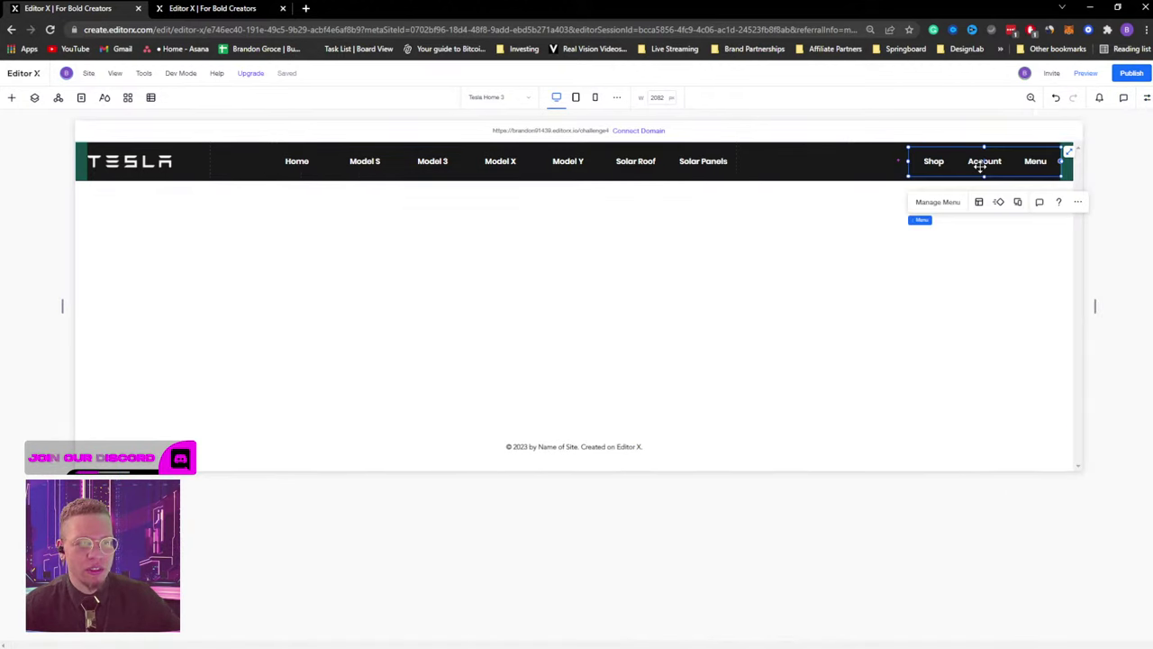
click(1145, 97)
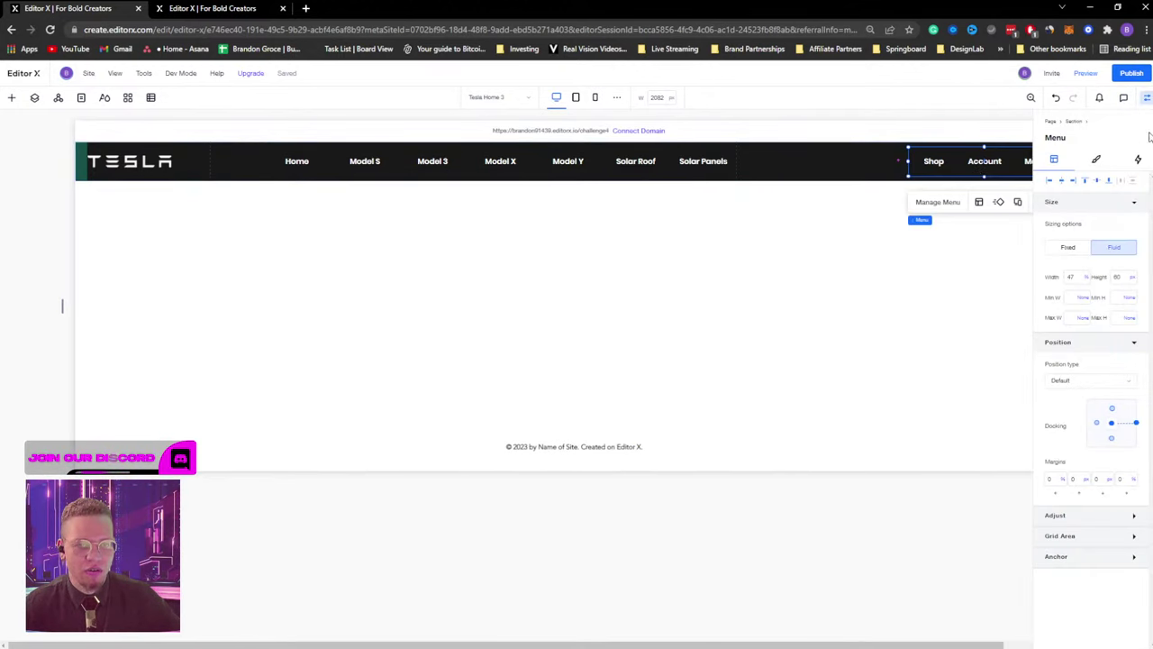
click(1145, 97)
click(586, 158)
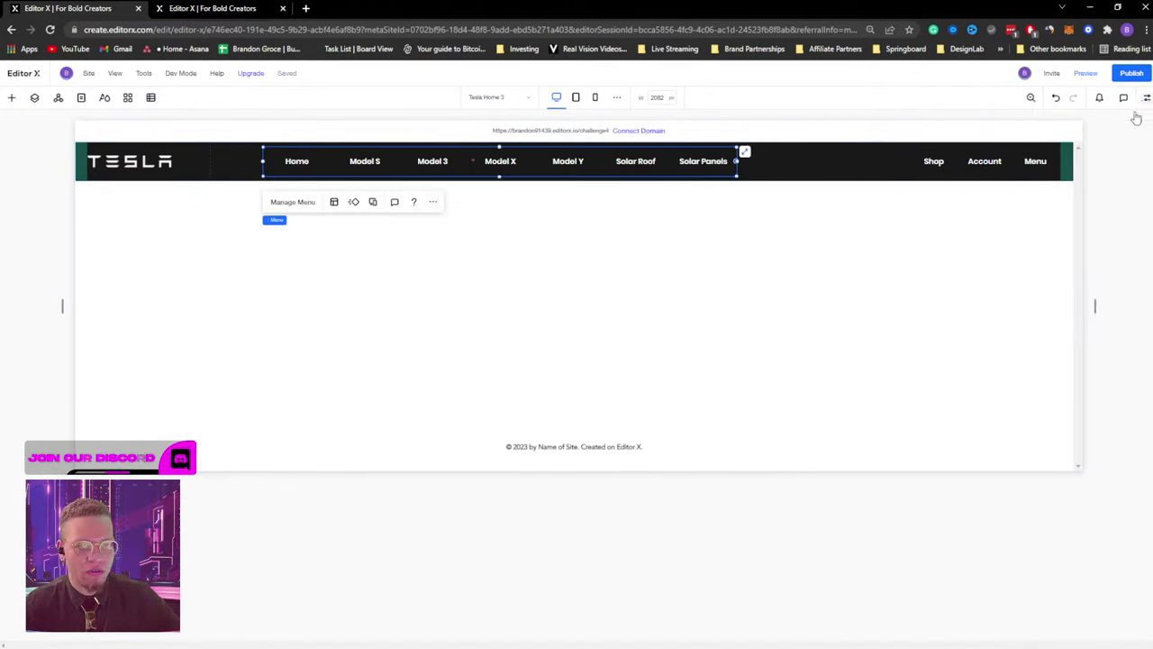
click(1146, 97)
click(129, 155)
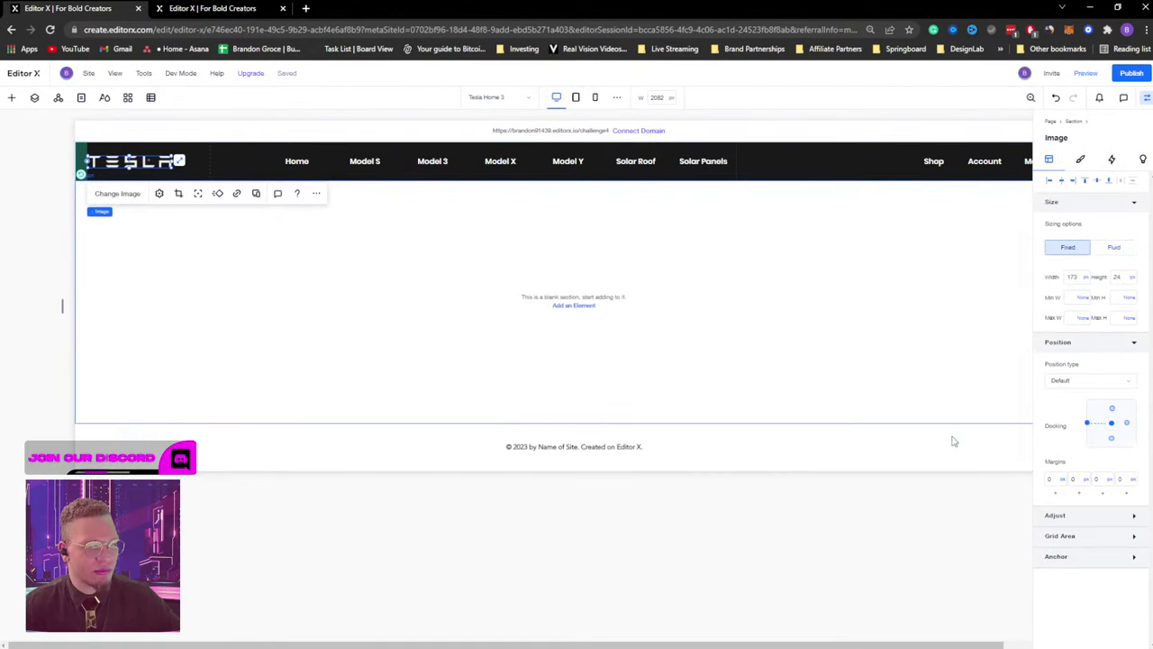
click(1147, 97)
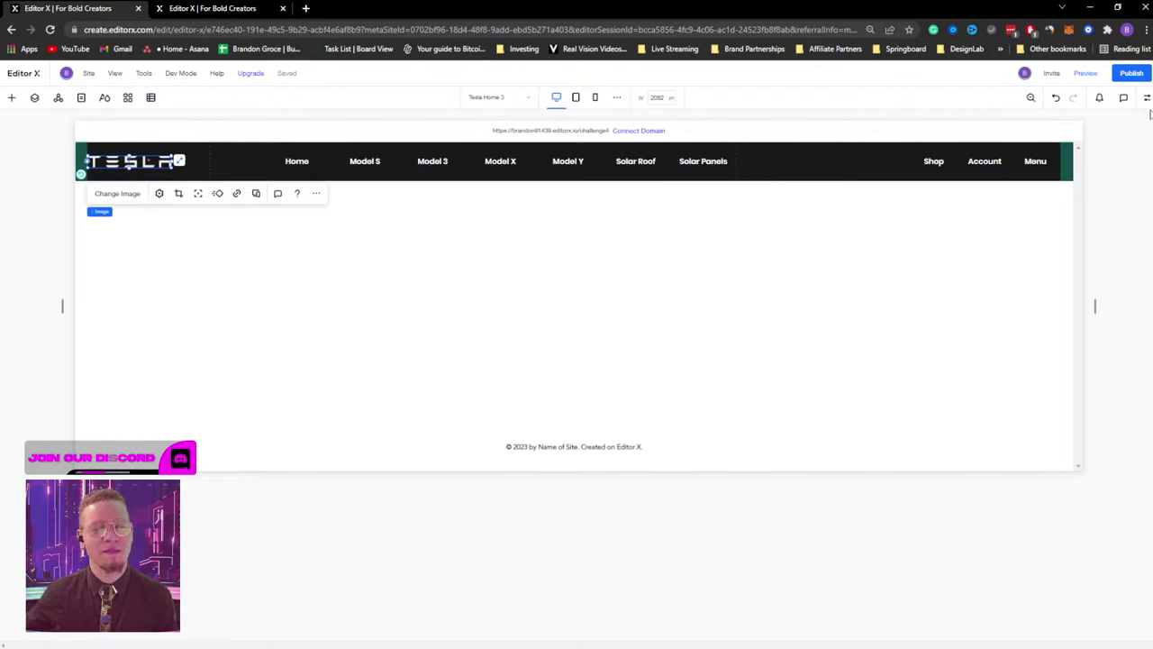
click(957, 166)
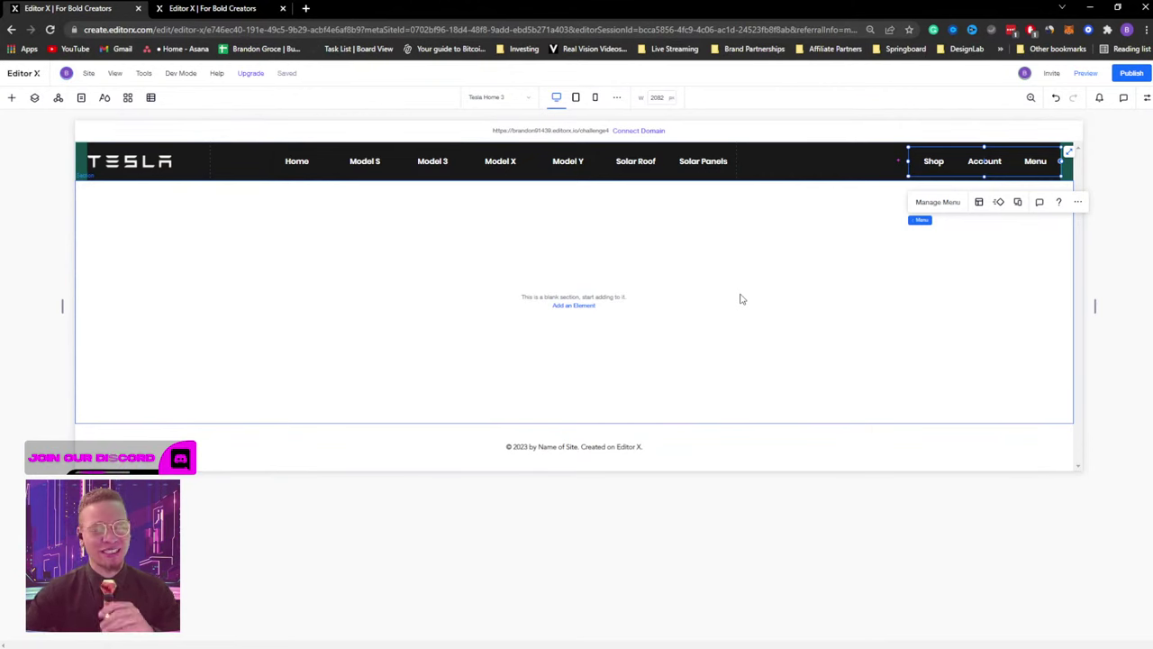
Set the minimum height of the blank section below the navigation to 100 vh.
click(767, 296)
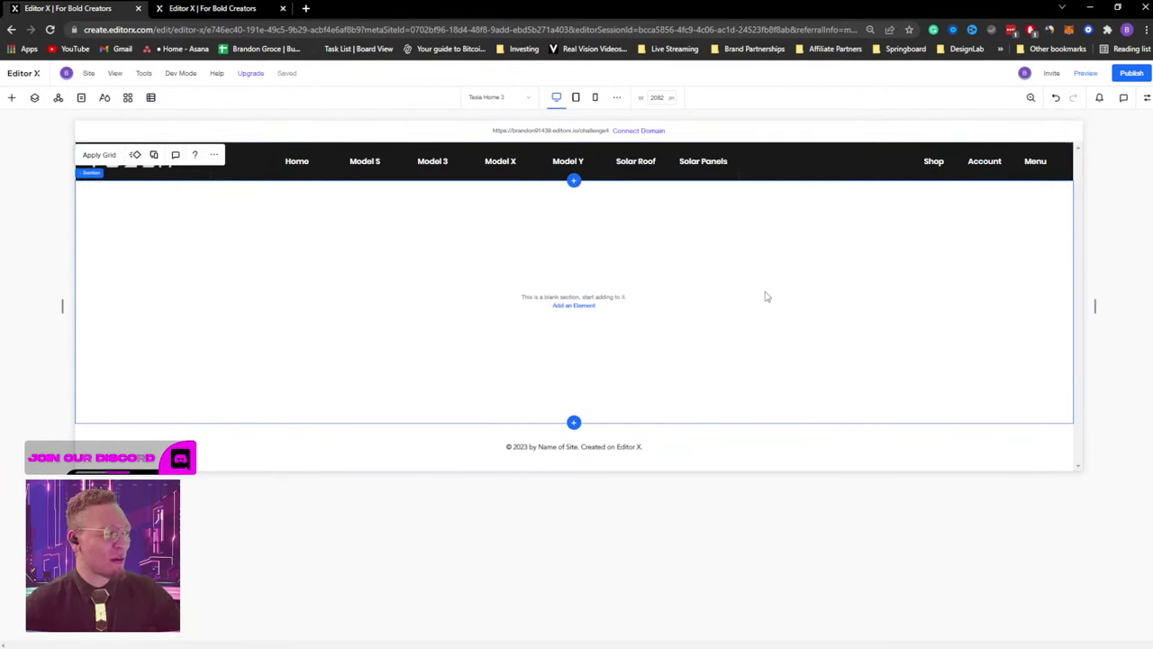
click(1147, 97)
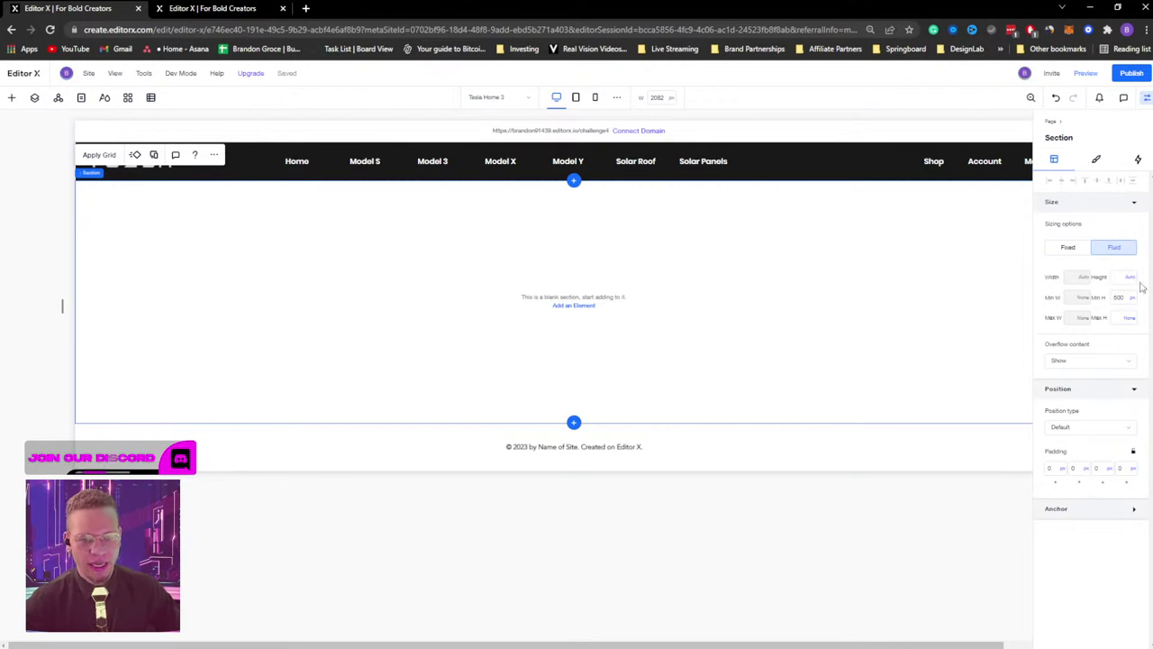
click(1118, 297)
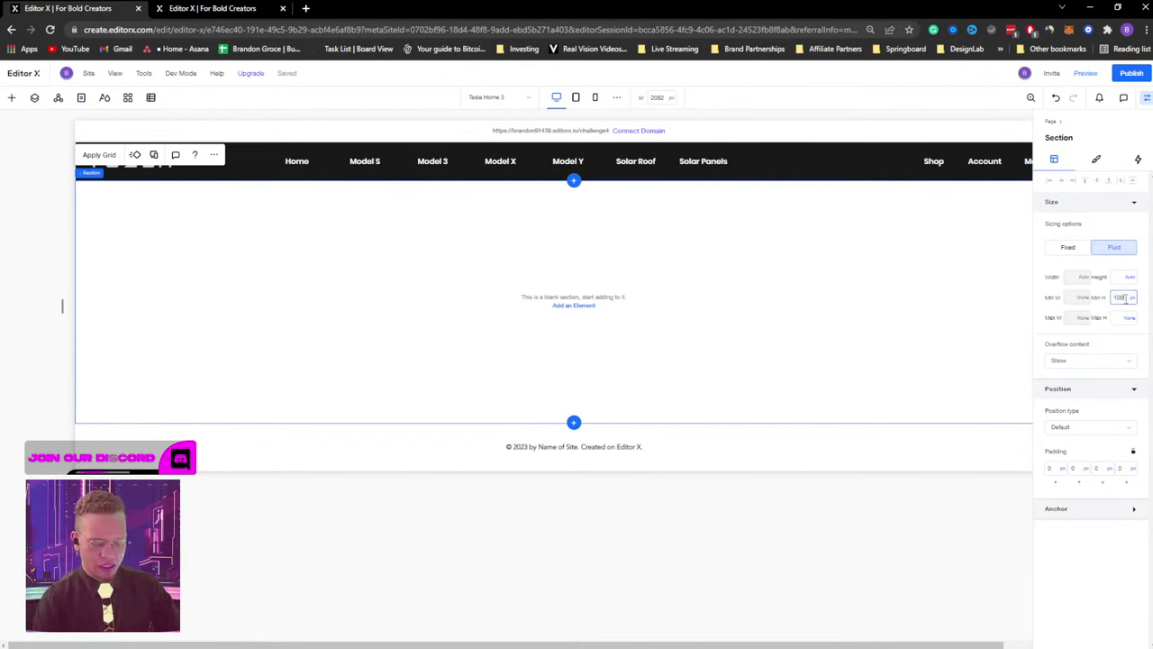
text(100)
key(Return)
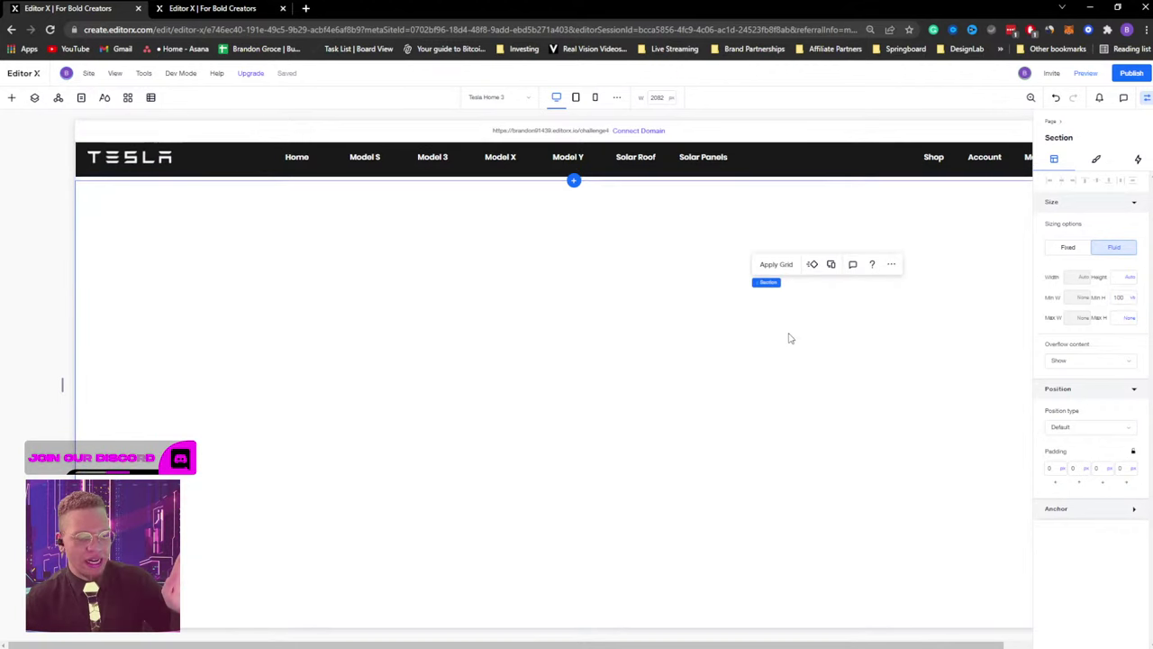
Set the blank section's minimum height to 800 px and close the section's settings.
click(1118, 299)
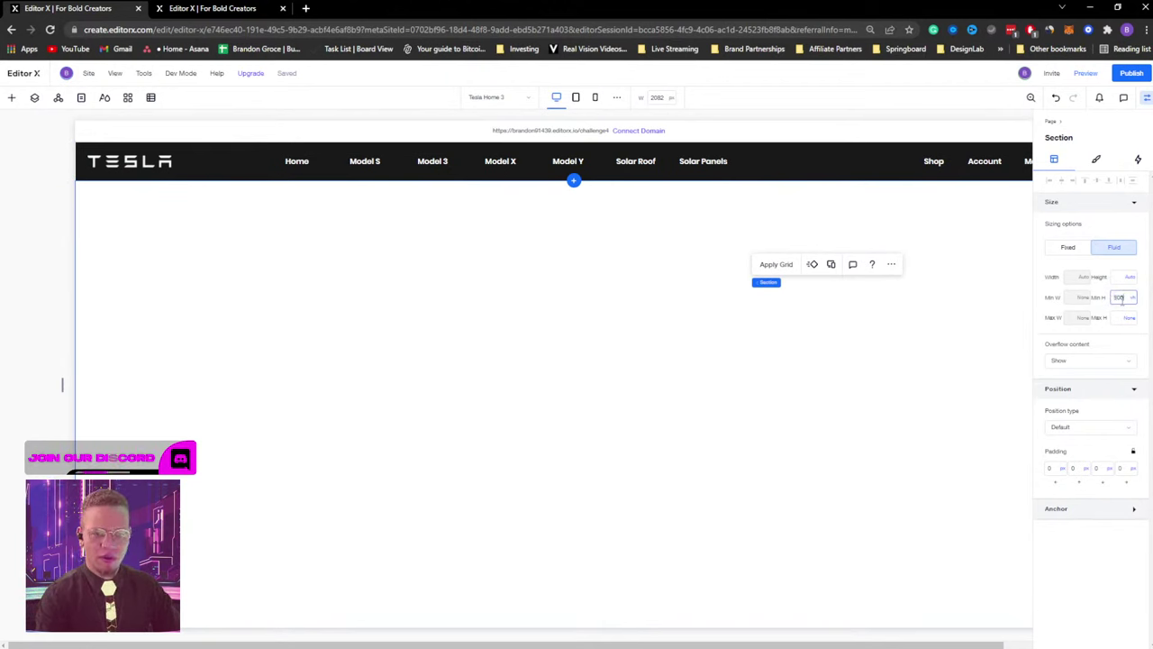
text(600)
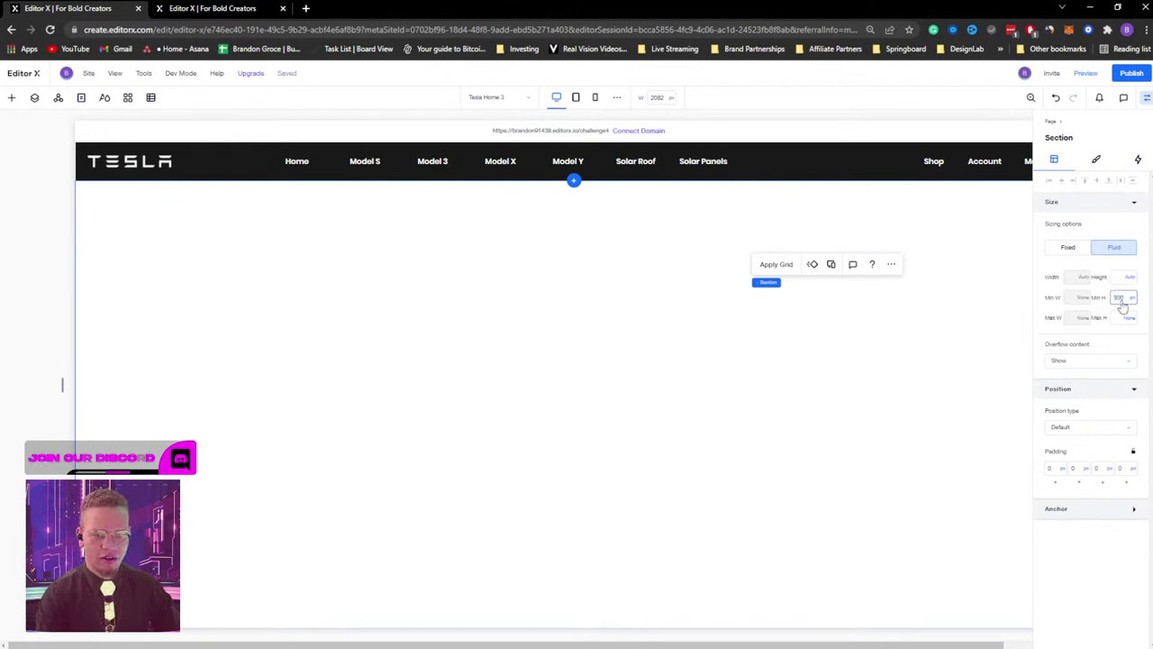
key(Return)
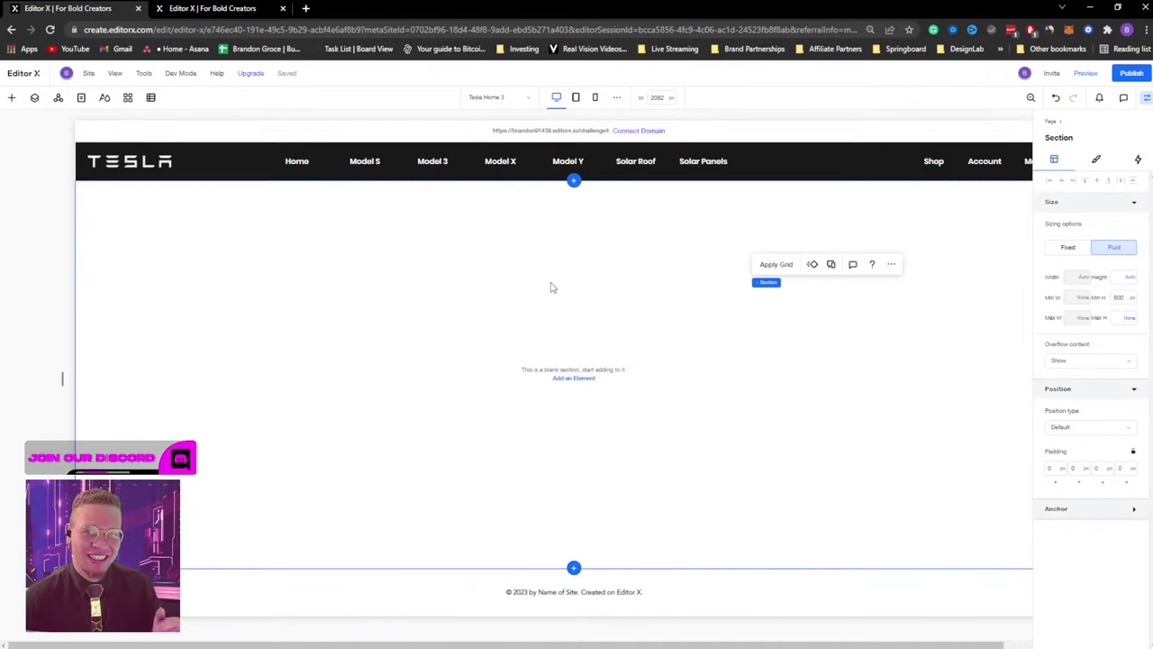
click(1147, 99)
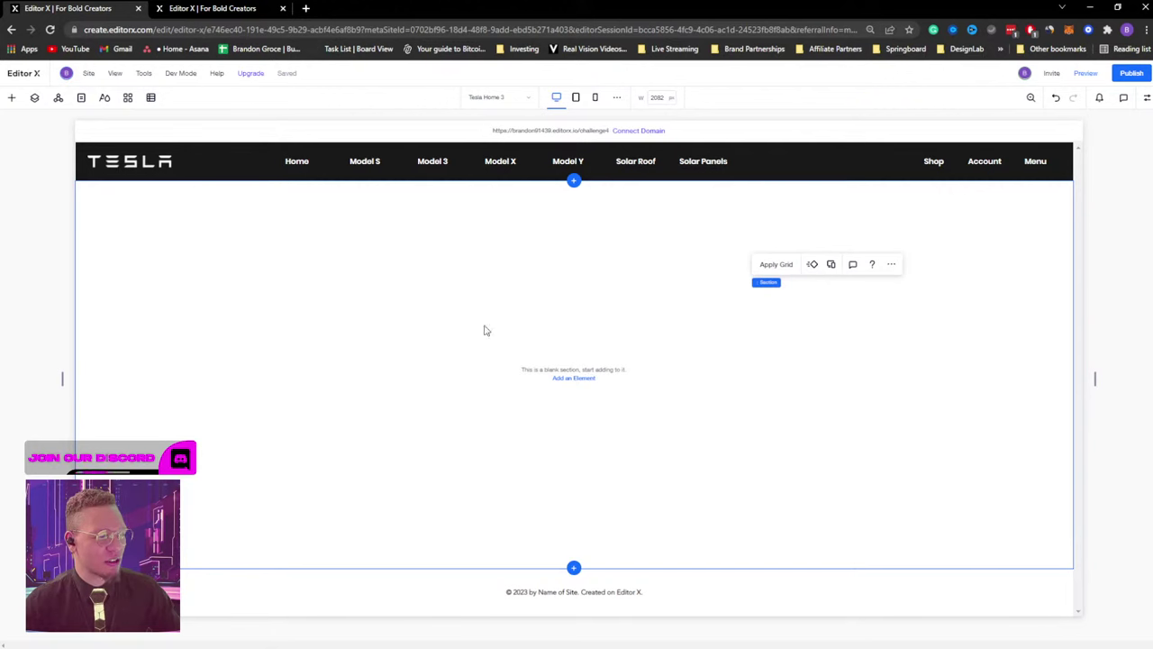
Rename the navigation section's layer to Menu.
click(777, 266)
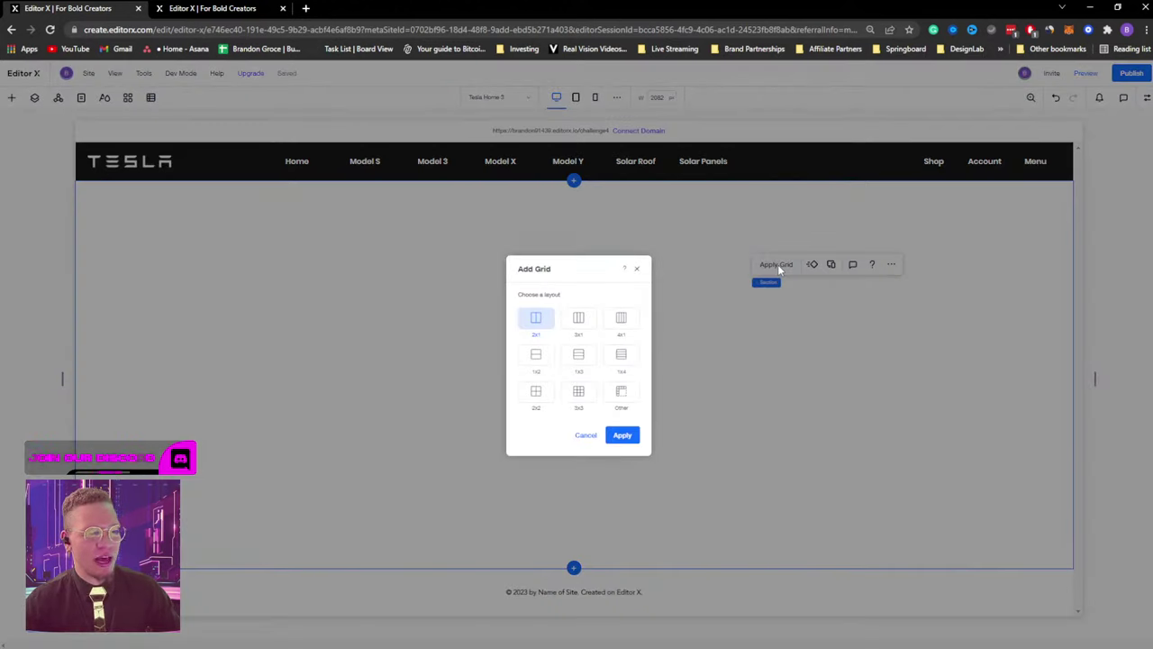
click(638, 265)
click(34, 97)
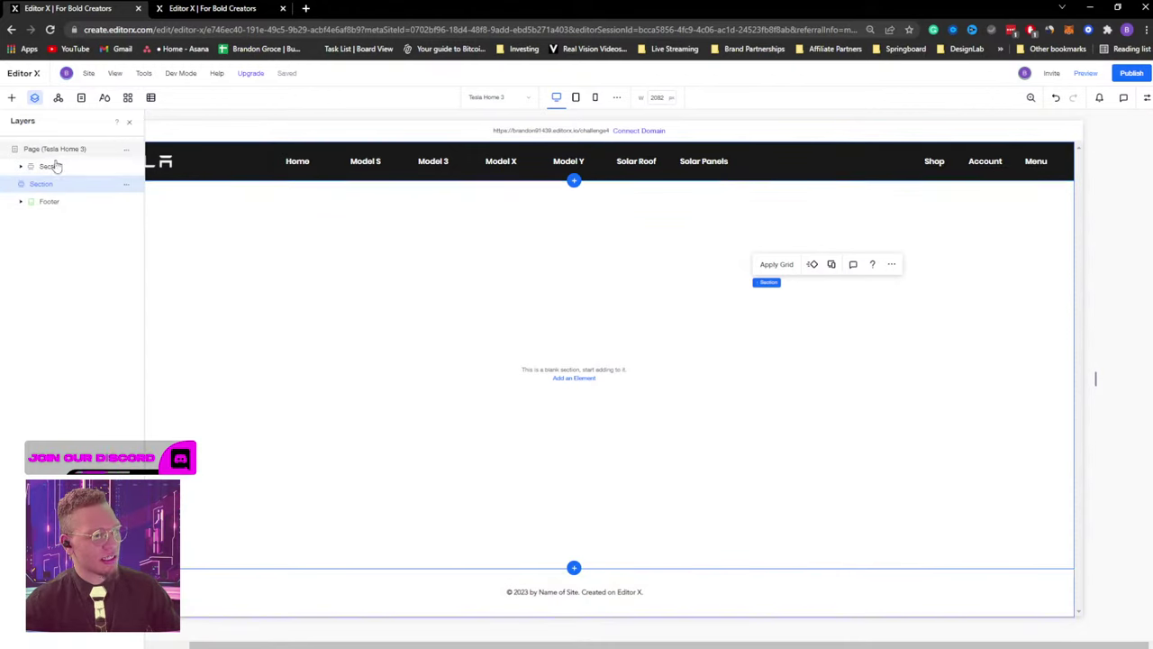
click(21, 167)
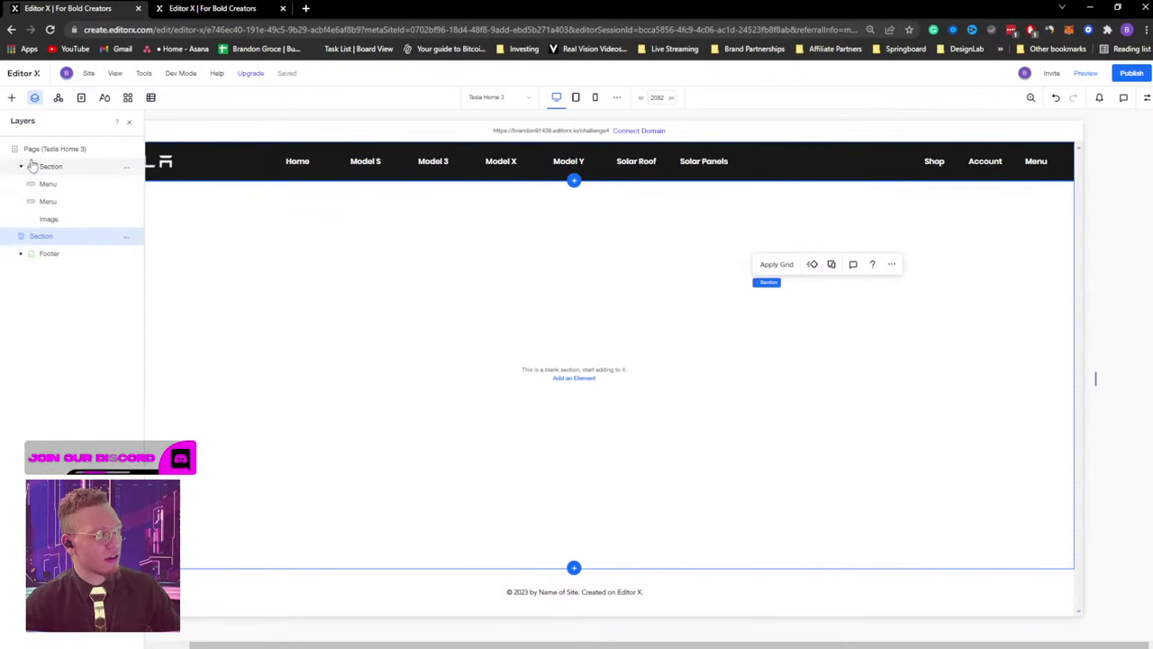
click(21, 168)
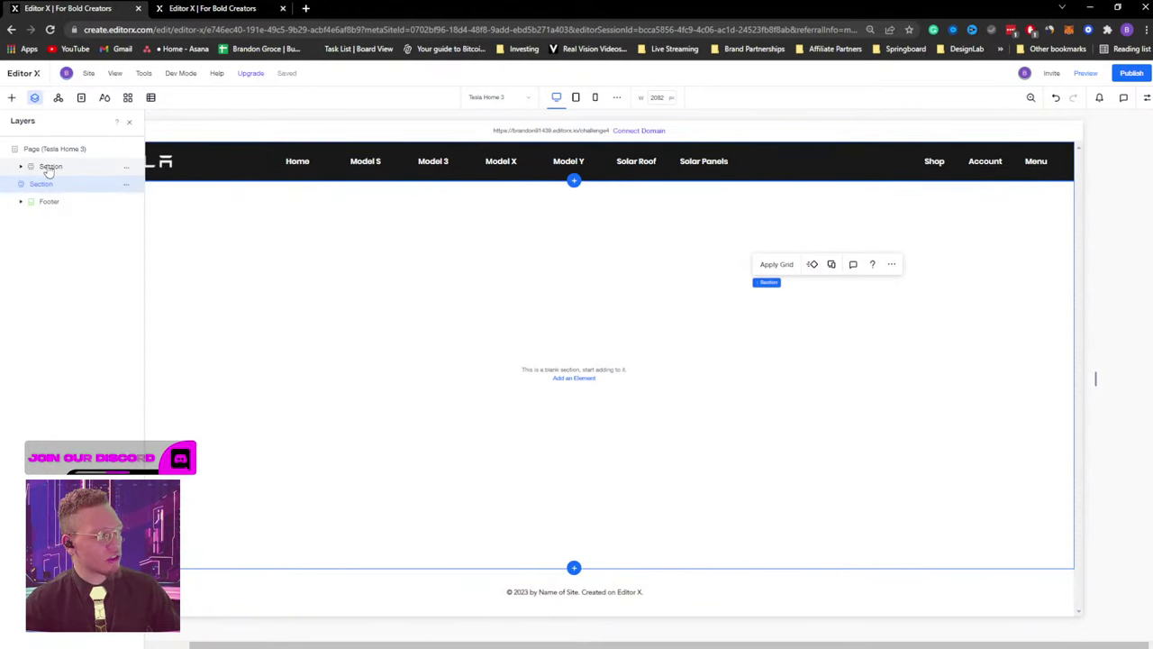
click(50, 171)
right_click(49, 170)
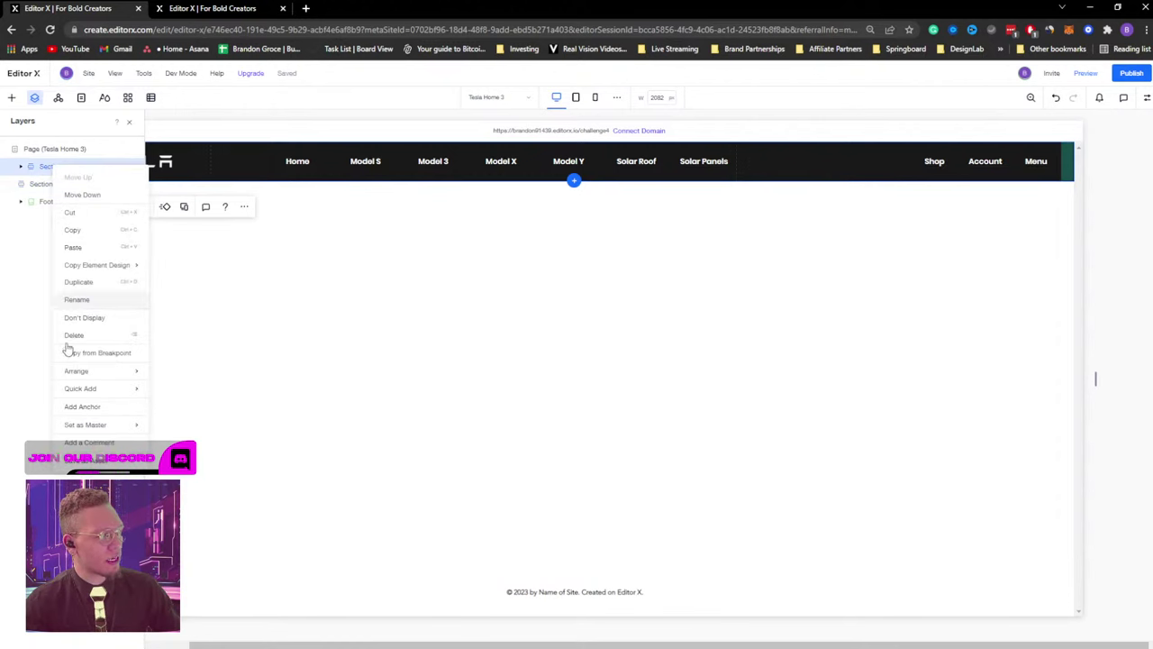
click(90, 300)
text(Menu)
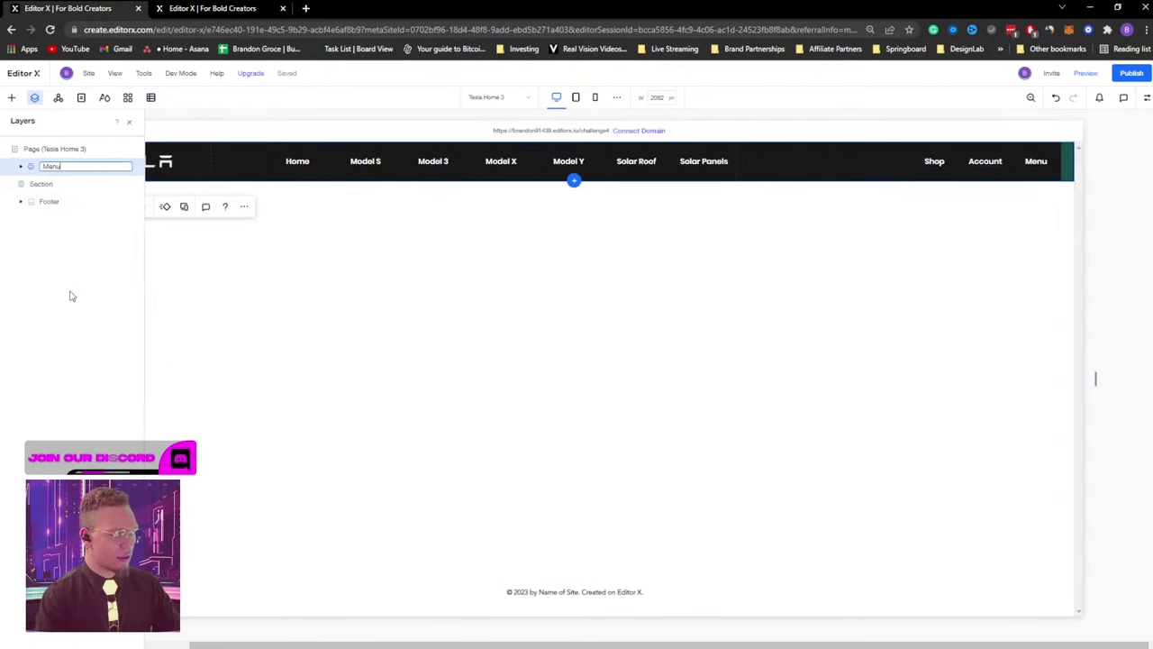
key(Return)
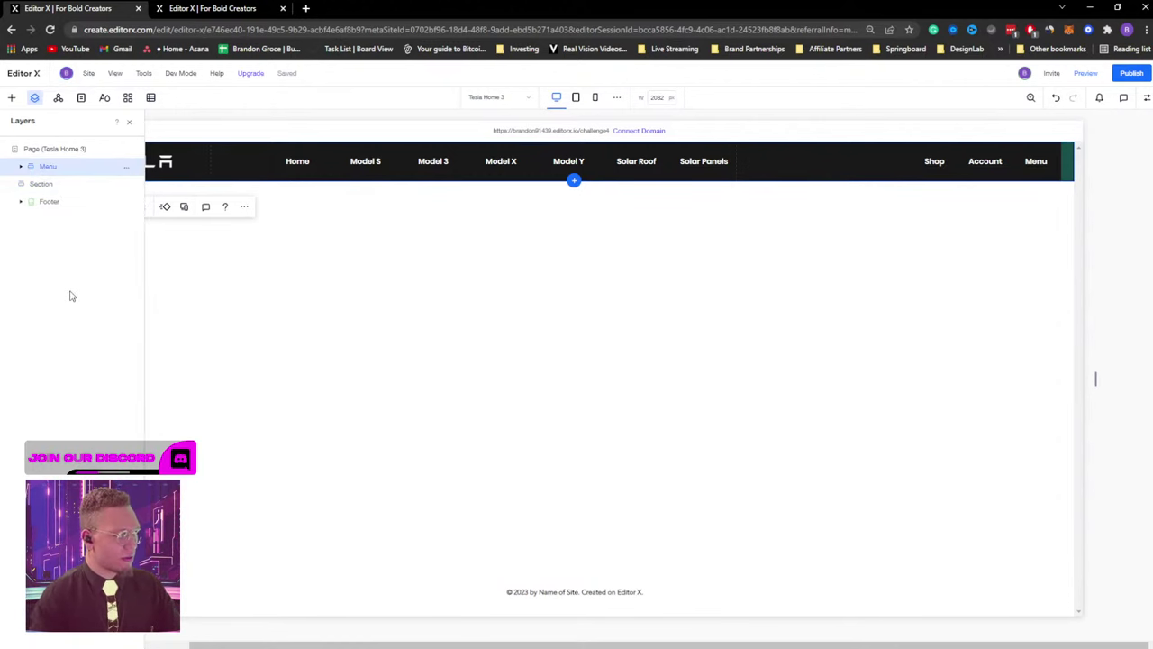
Rename the layer of the right-column menu with Shop, Account and Menu to Menu 2.
click(40, 183)
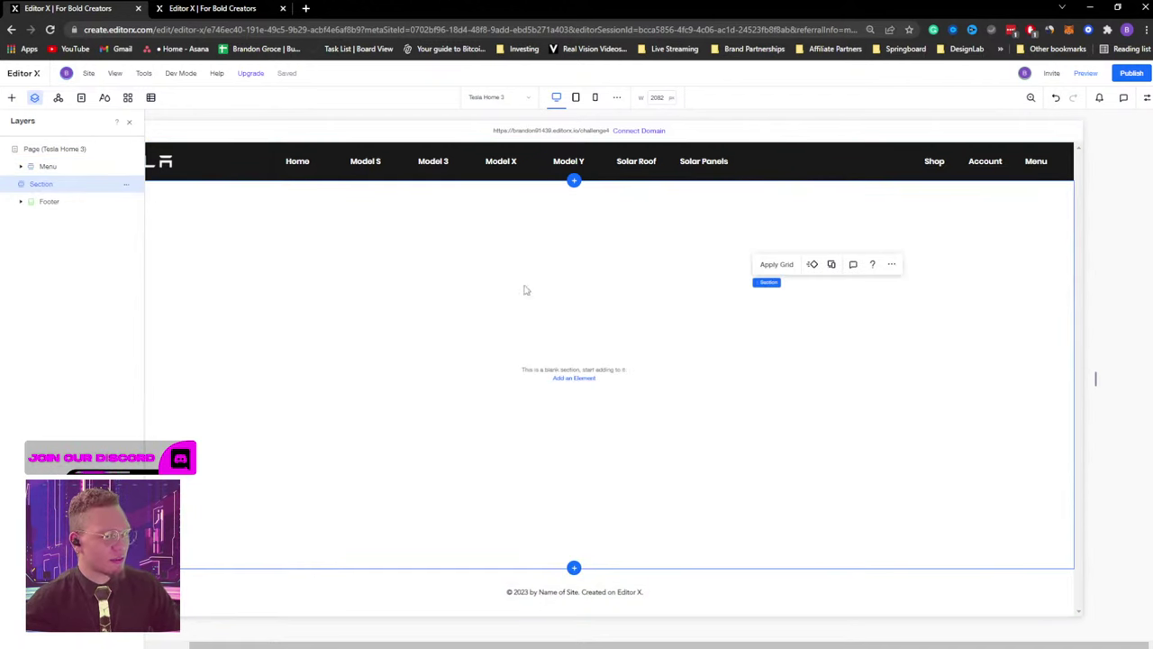
click(46, 166)
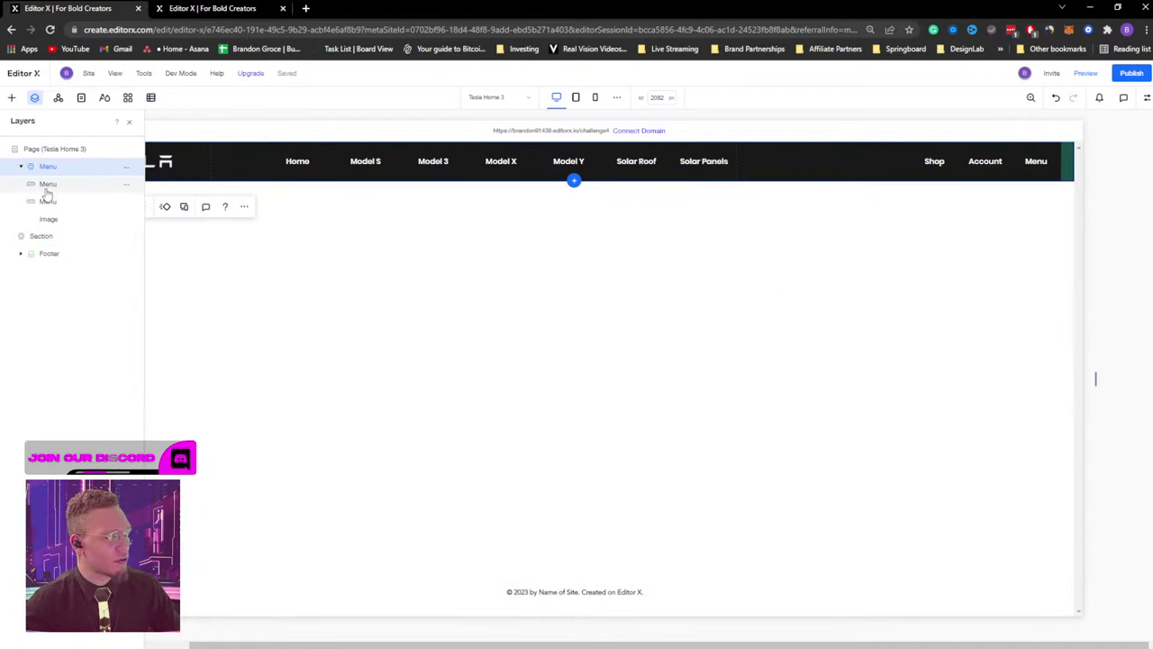
click(47, 184)
right_click(48, 191)
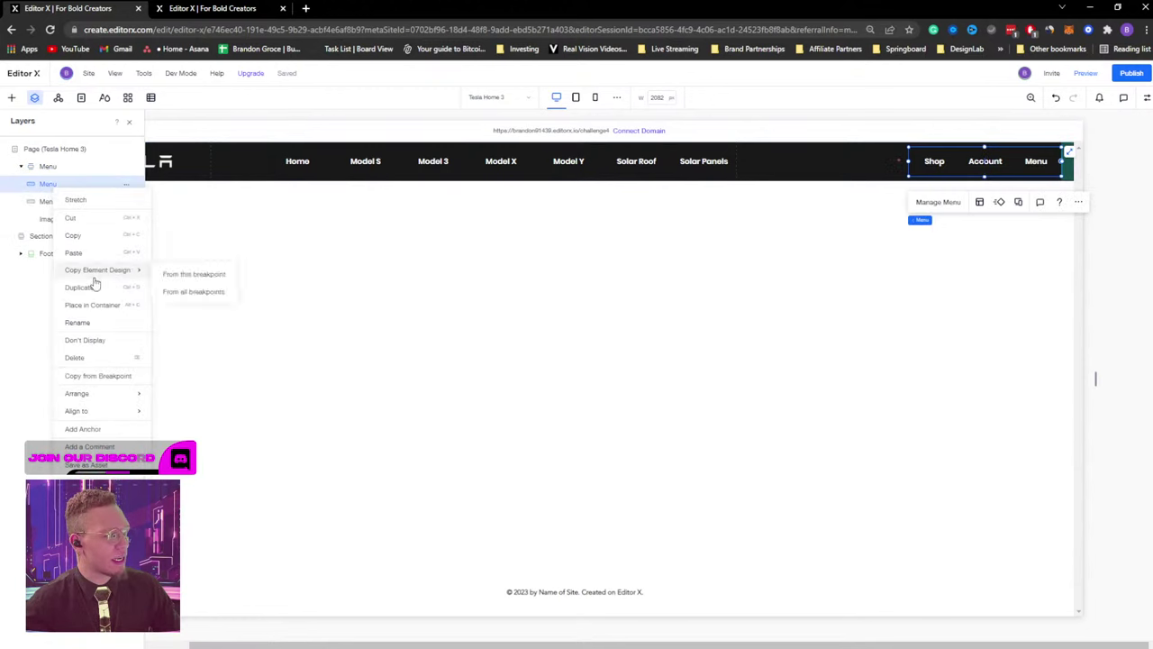
click(78, 323)
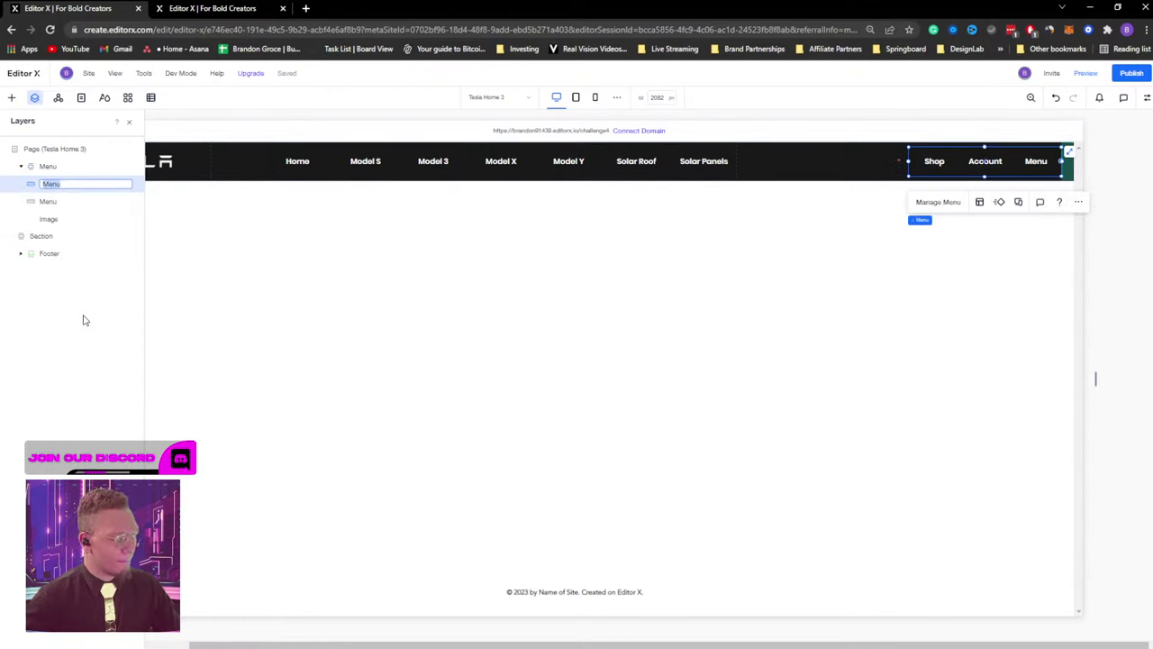
text(Menu 2)
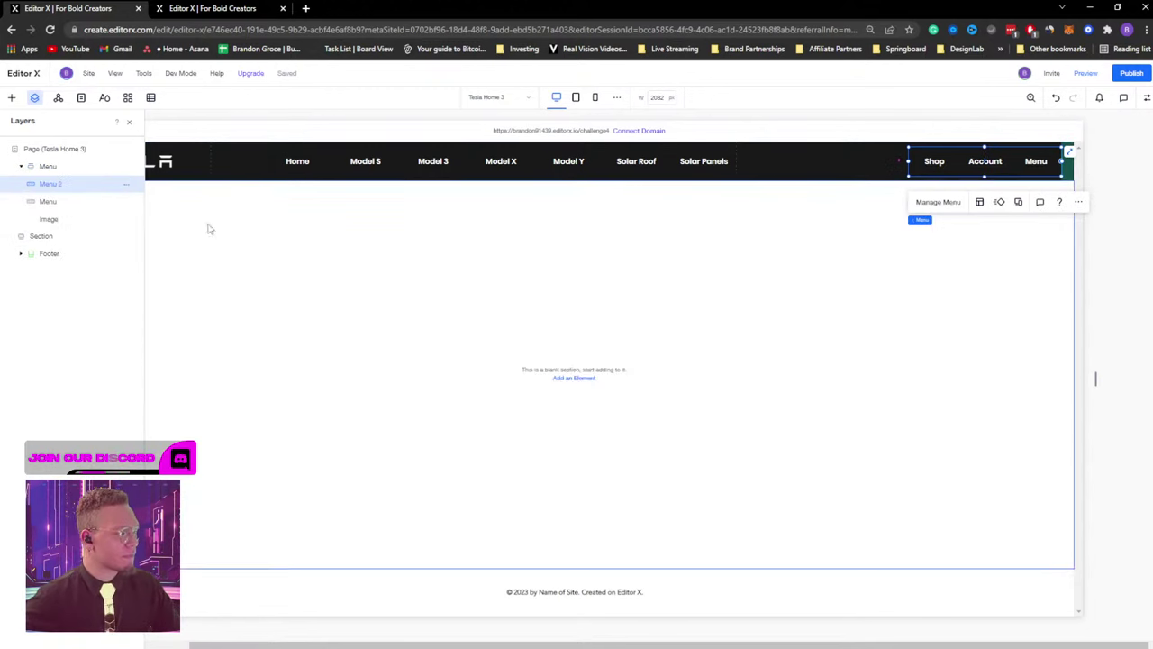
Rename the layer of the middle-column menu with the car models to Menu 1.
click(48, 202)
right_click(47, 204)
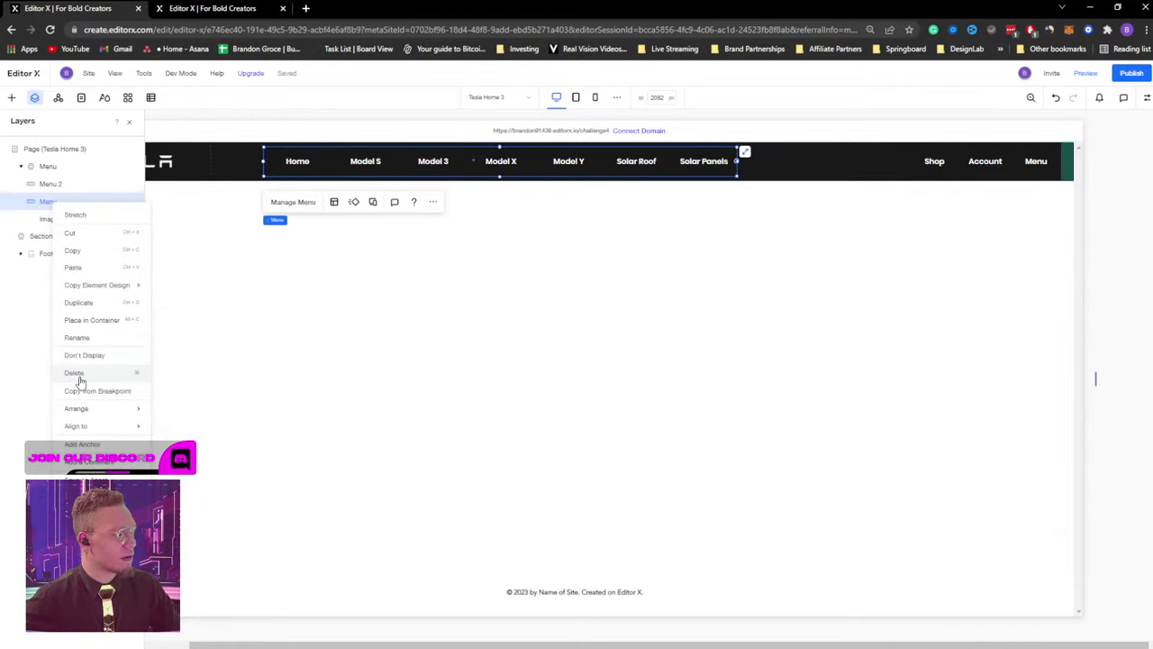
click(79, 338)
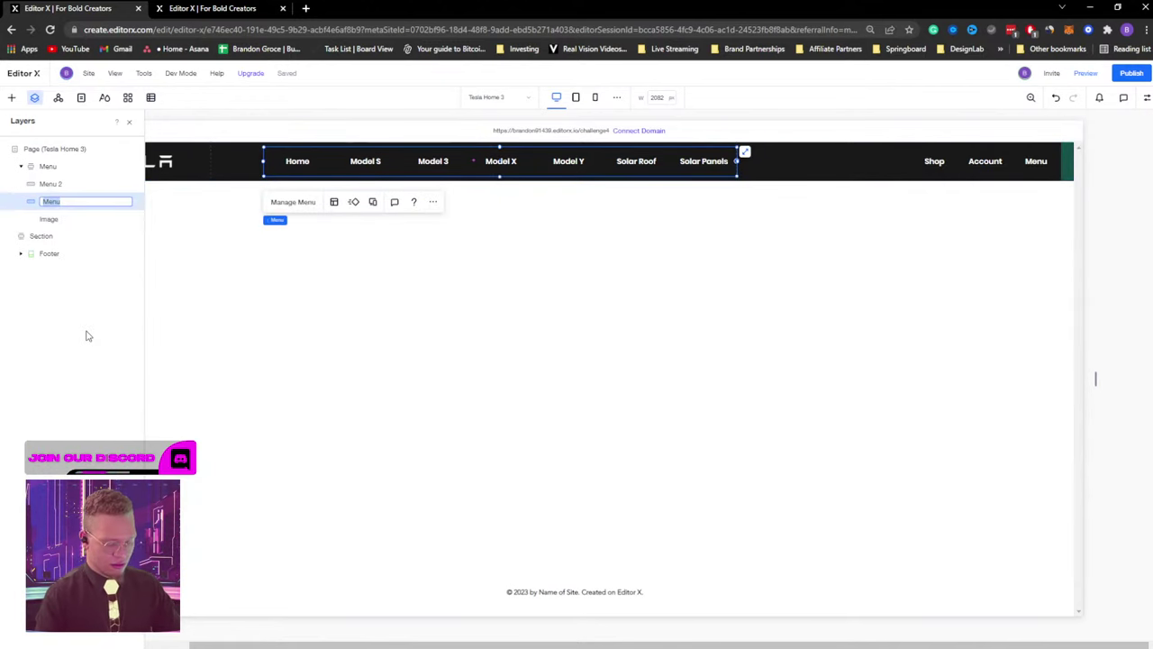
text(Menu 1)
key(Return)
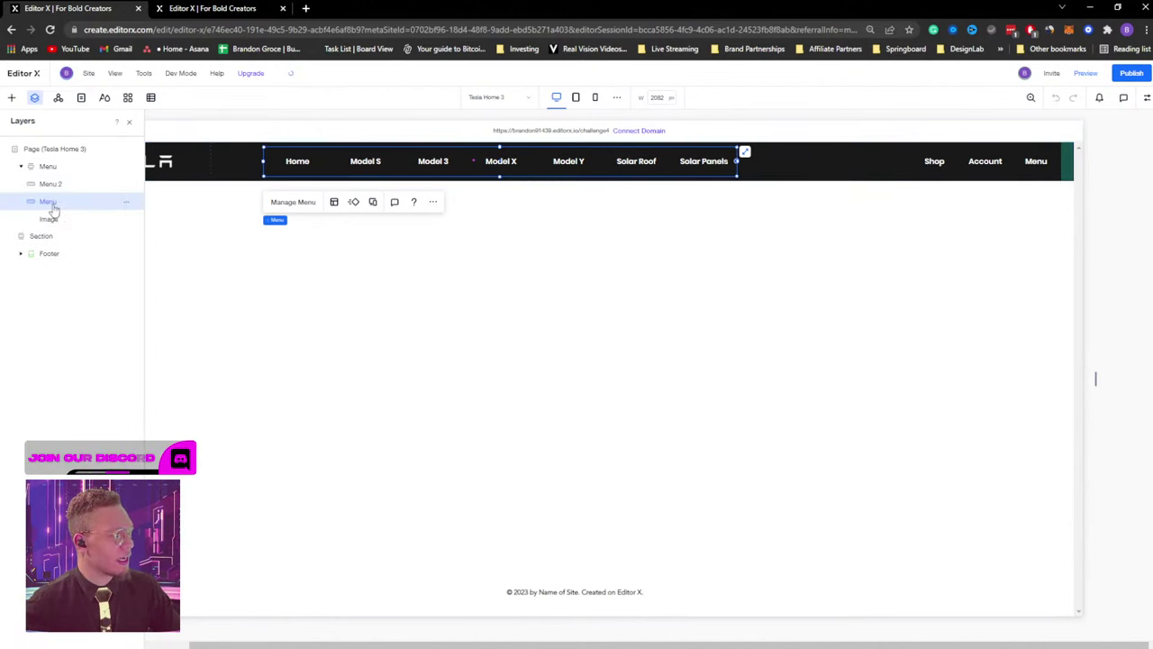
Rename the Tesla image layer to Logo, close the layer list and select the blank section.
right_click(52, 221)
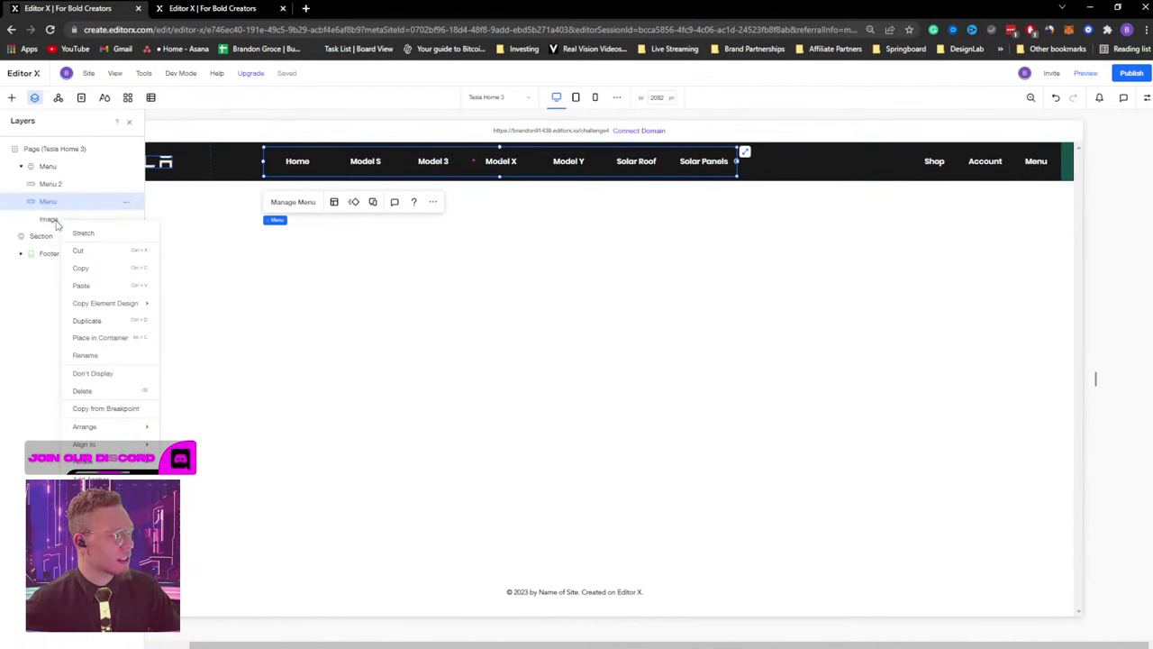
click(84, 355)
text(Logo)
key(Return)
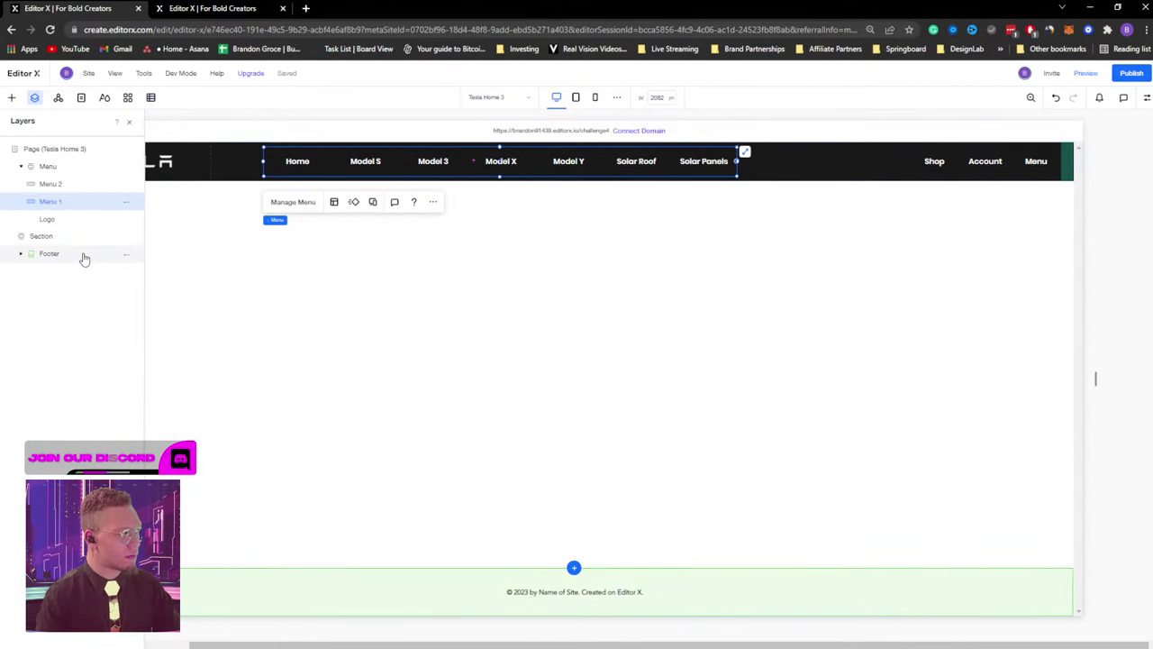
click(54, 219)
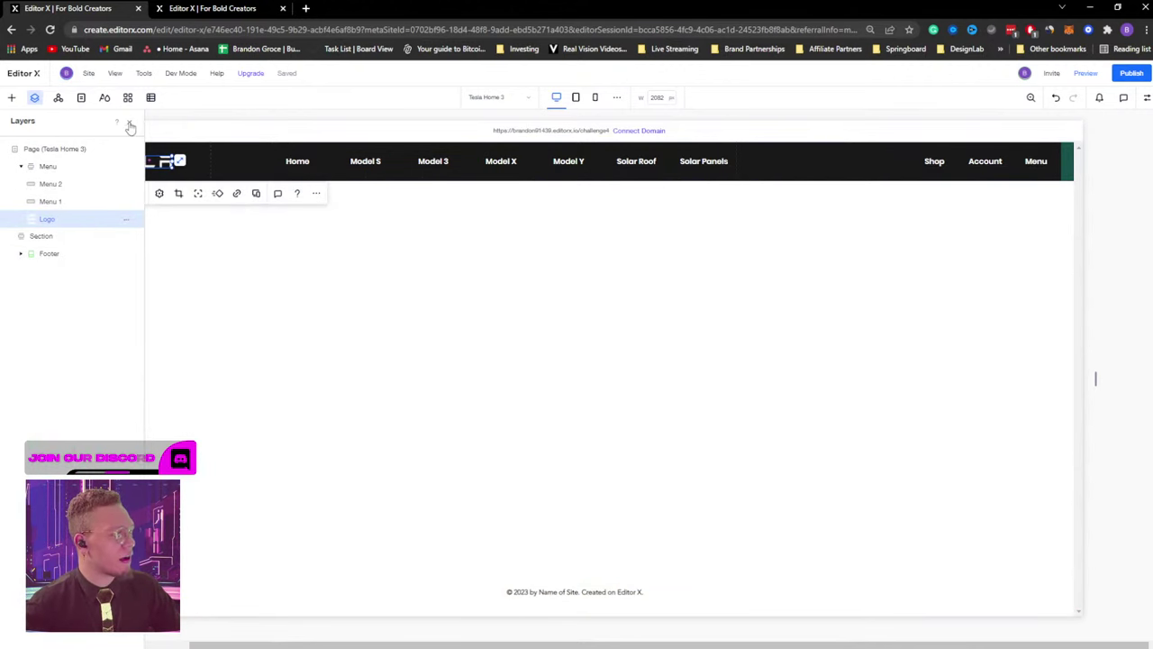
click(129, 122)
click(566, 371)
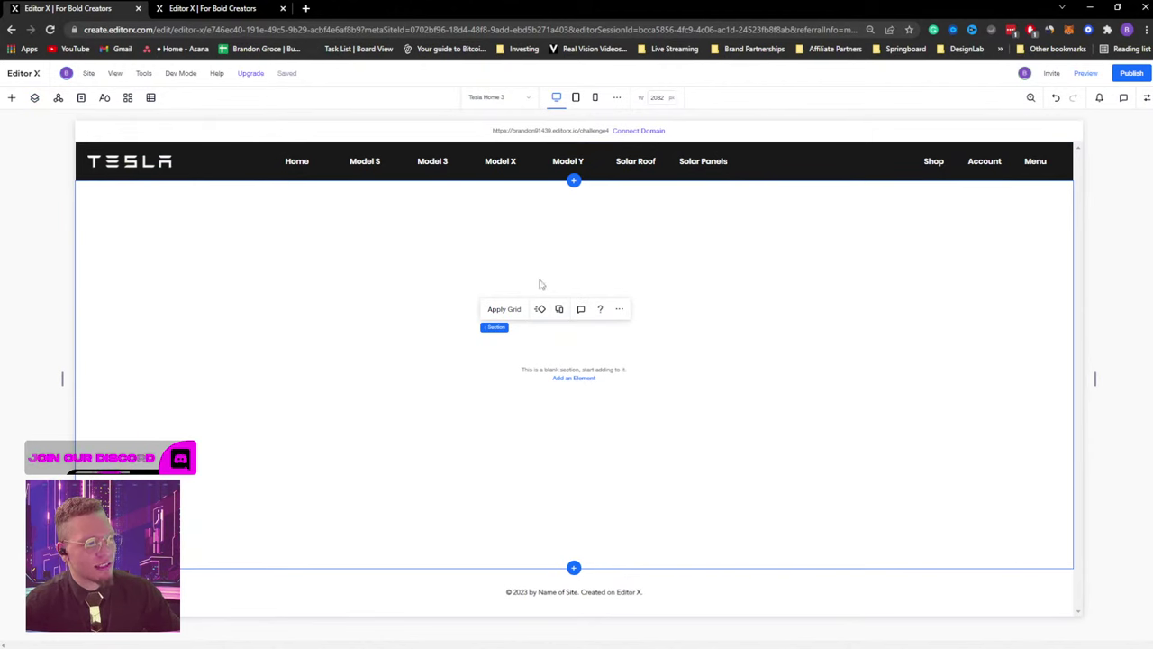
Apply a two-column, one-row grid to the blank section below the navigation.
click(504, 309)
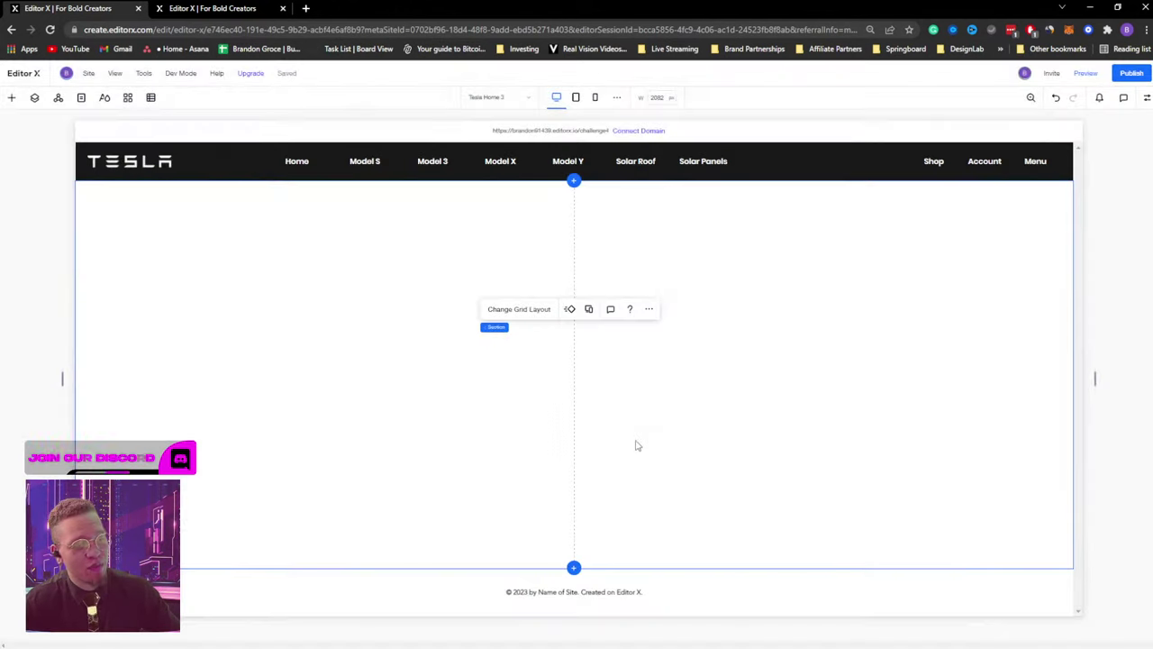
click(623, 435)
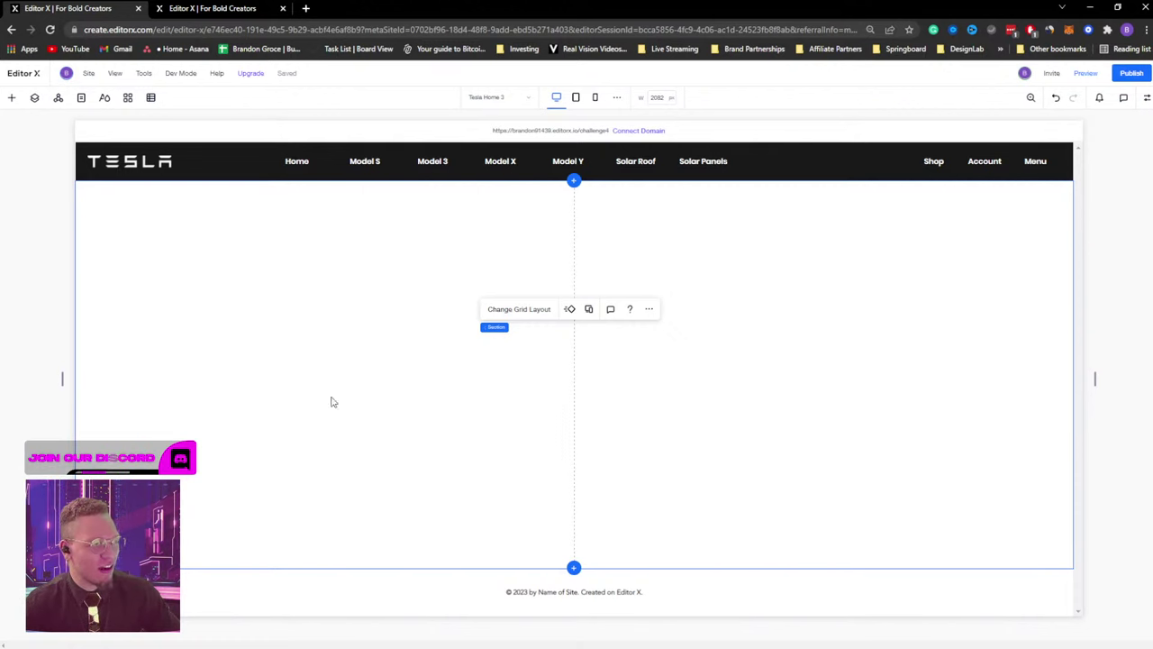
right_click(350, 336)
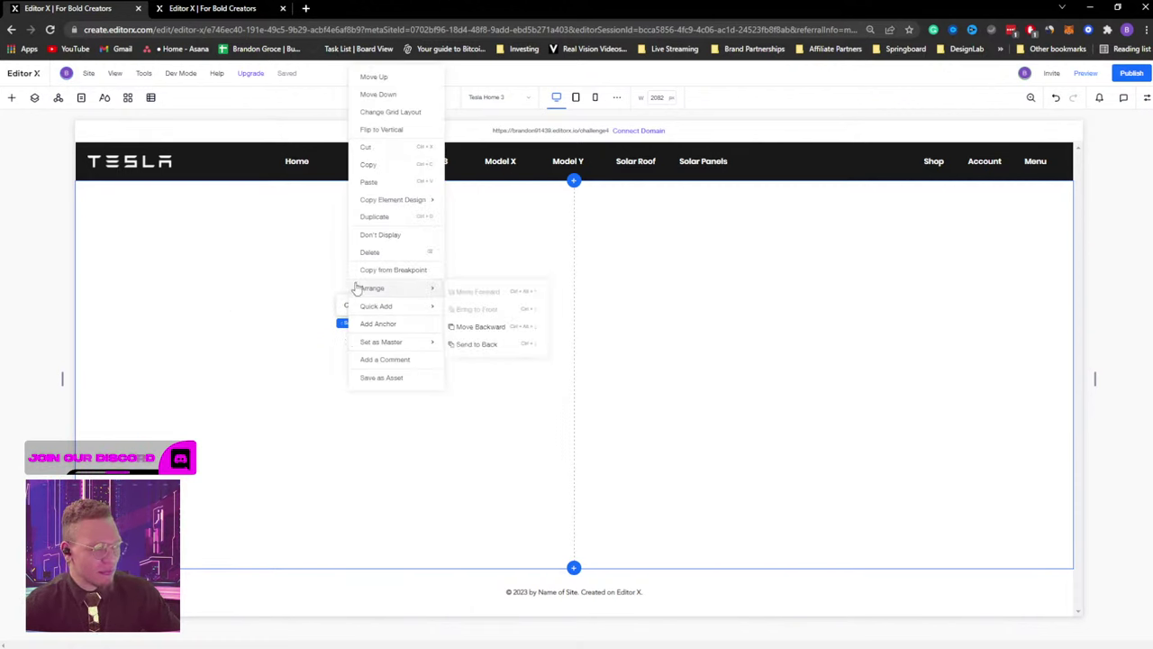
Switch to the finished Tesla Home 2 page, close its grid editing, inspect the large Model X image and its container, and return to Tesla Home 3.
click(162, 11)
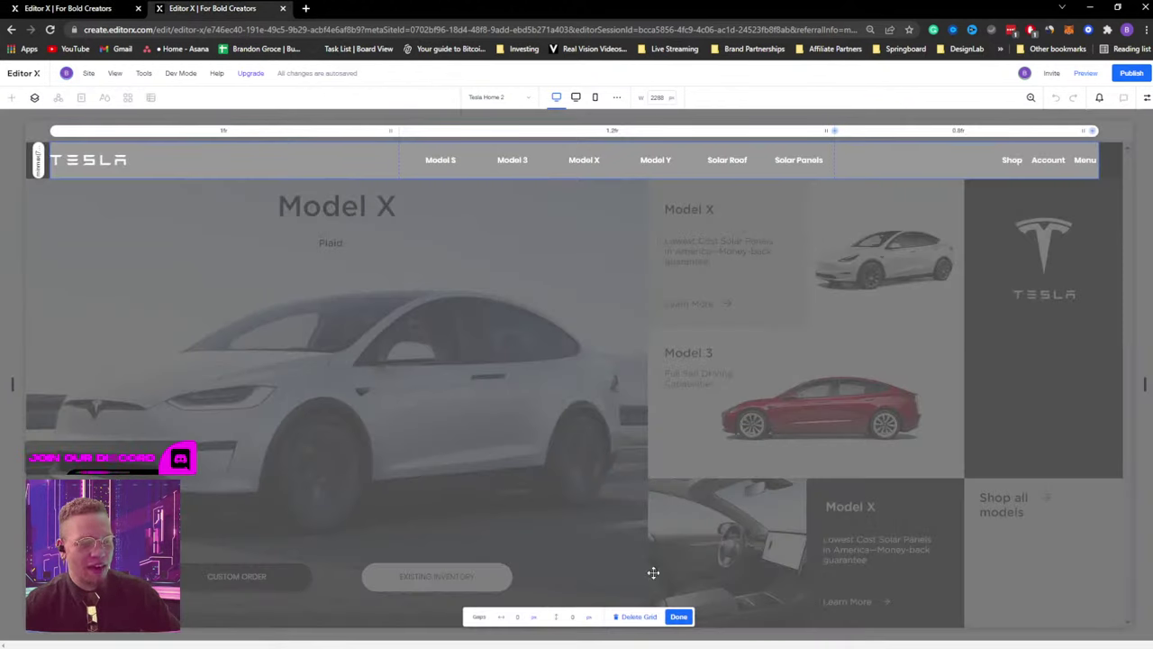
click(678, 616)
click(389, 374)
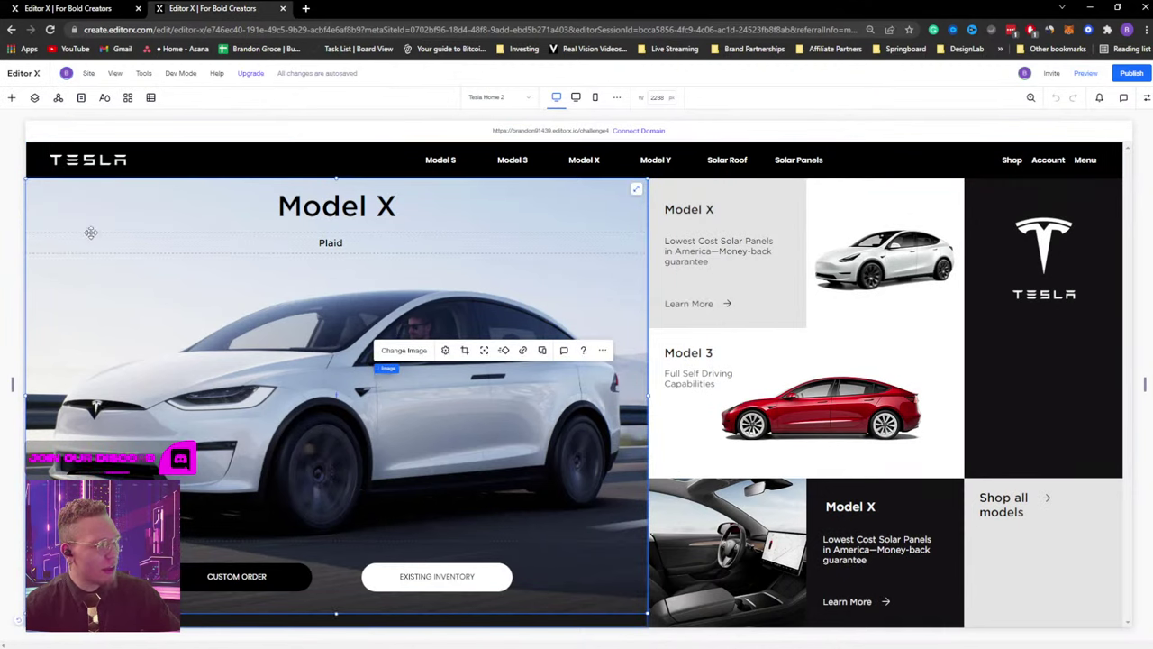
click(414, 368)
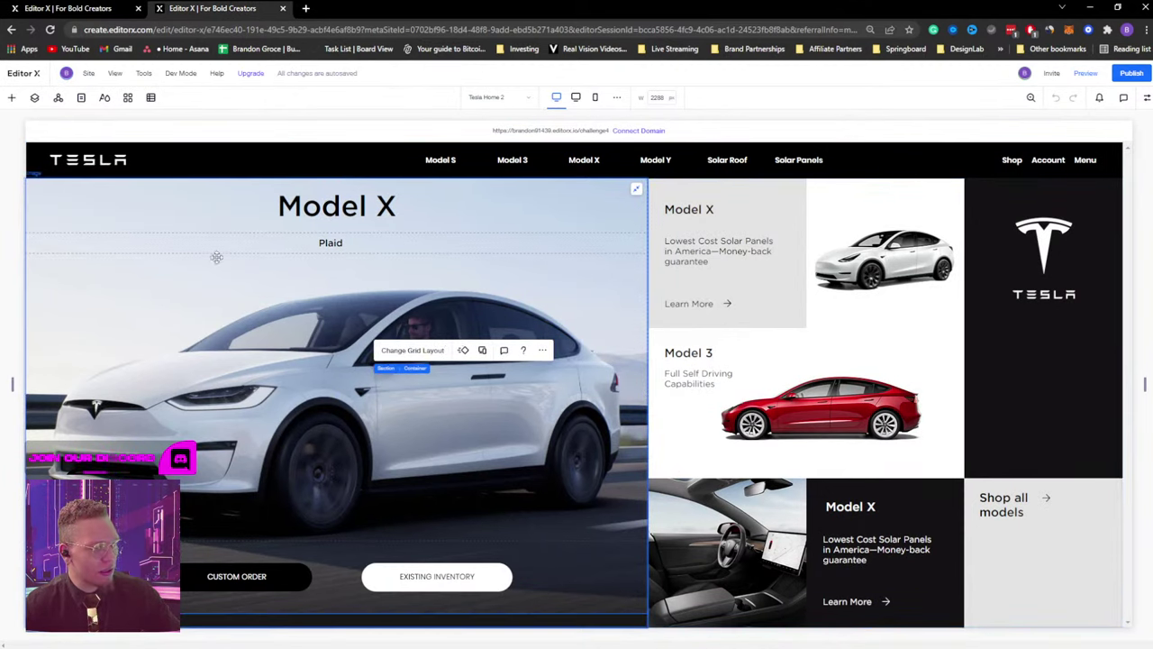
click(59, 8)
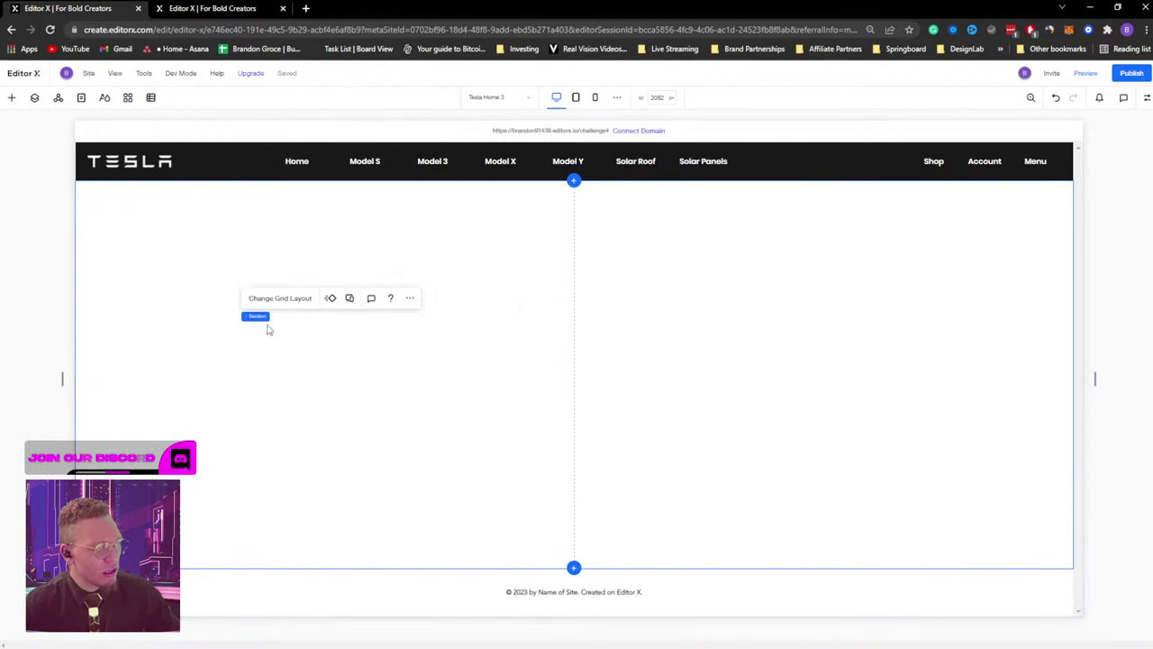
Add a container to the section's first column and stretch it to fill the whole grid cell.
right_click(293, 361)
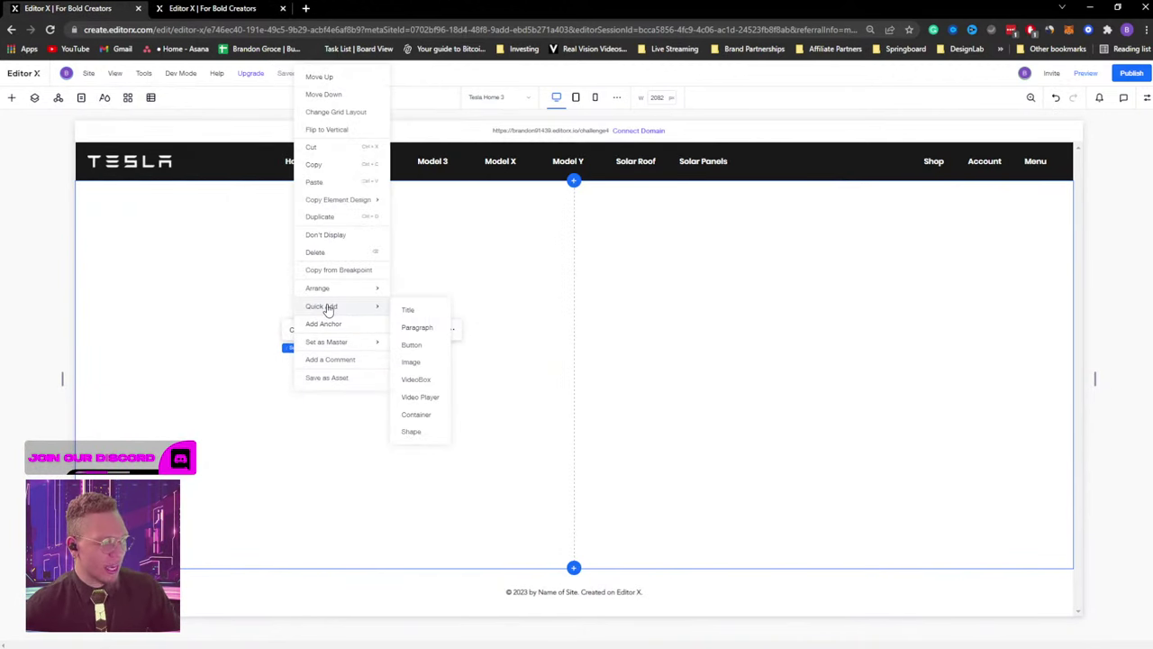
mouse_move(360, 288)
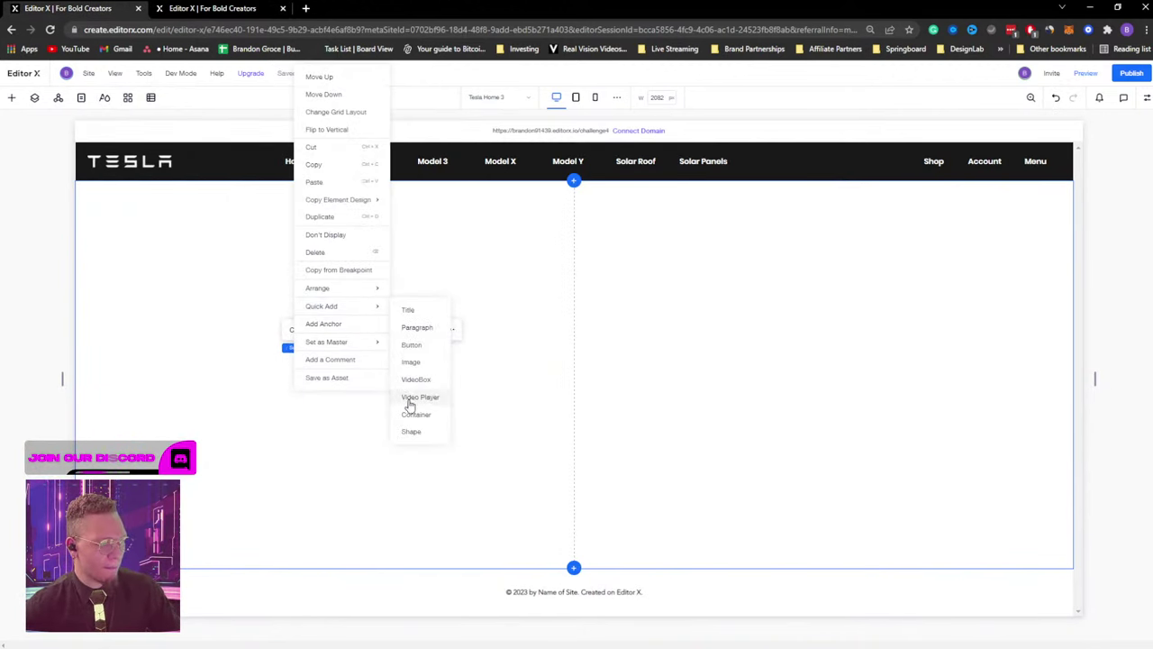
click(412, 420)
drag(419, 402, 284, 362)
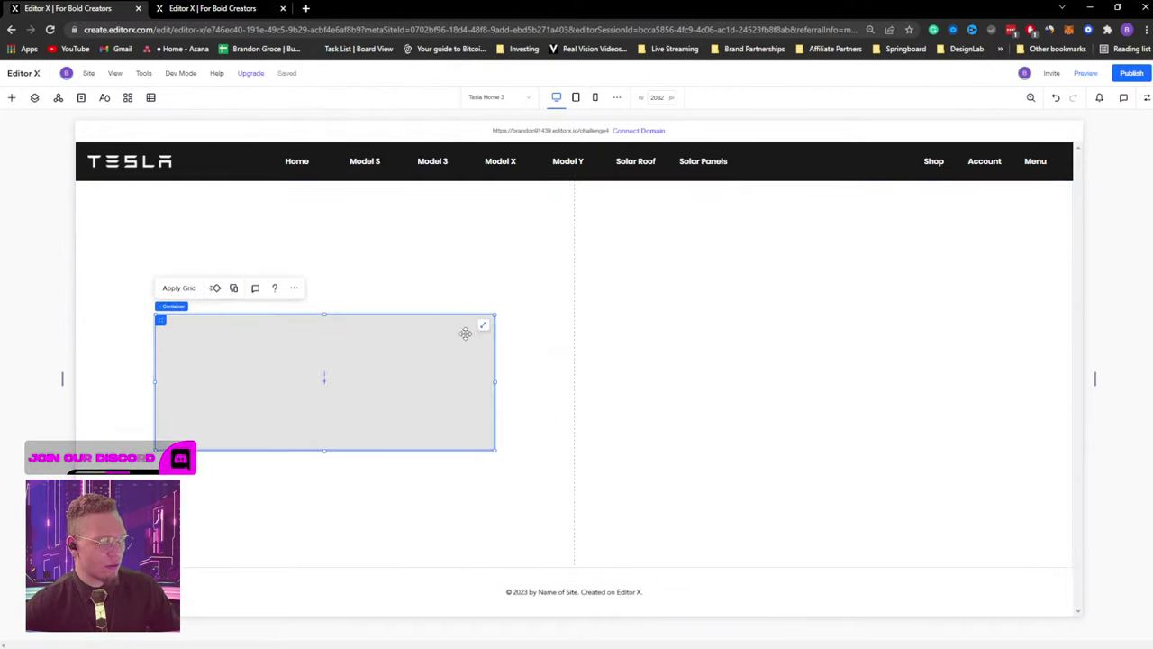
click(483, 327)
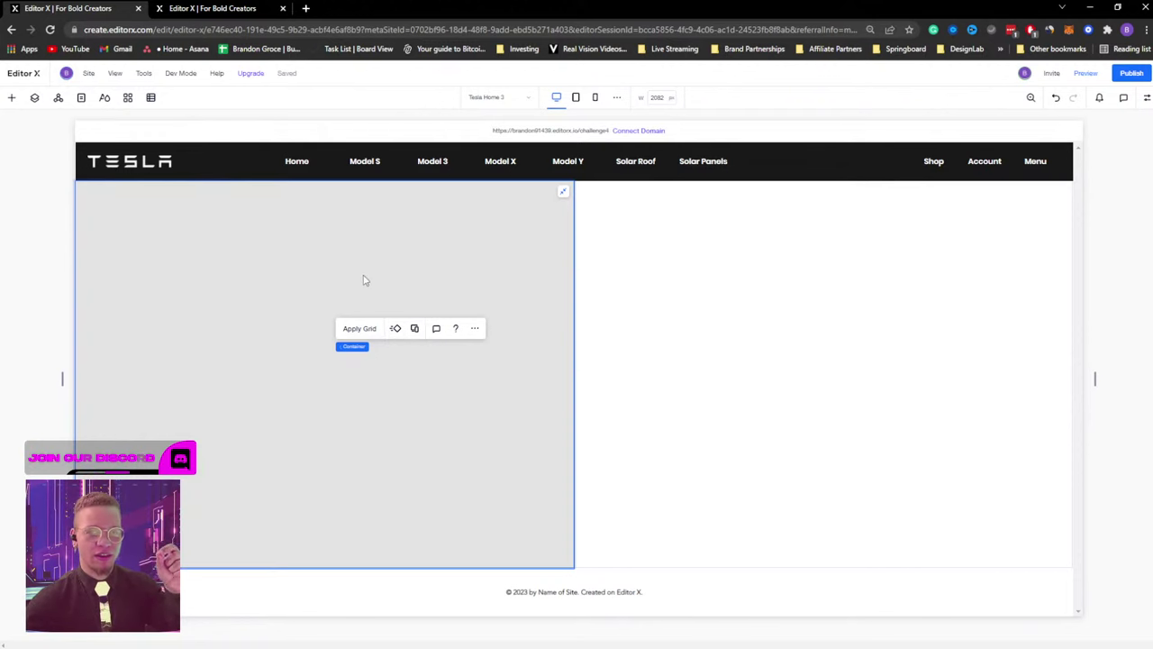
Try lowering the opacity of the container's background fill.
click(1146, 98)
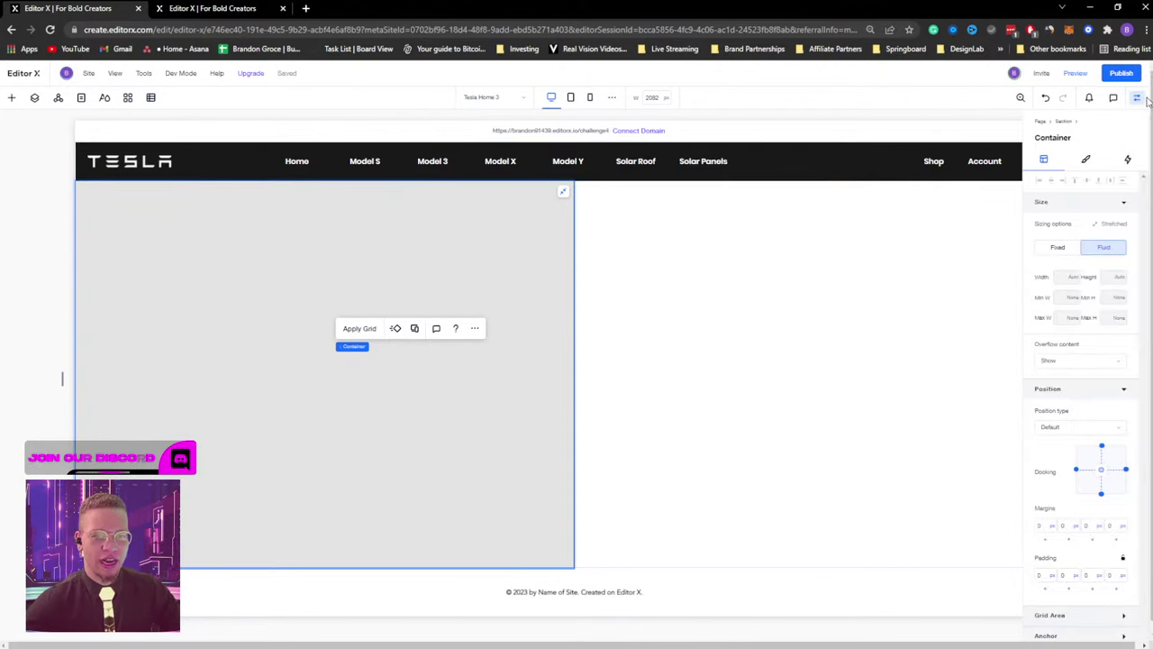
click(1097, 161)
mouse_move(1106, 226)
mouse_down()
mouse_move(1070, 228)
mouse_move(1107, 226)
mouse_up()
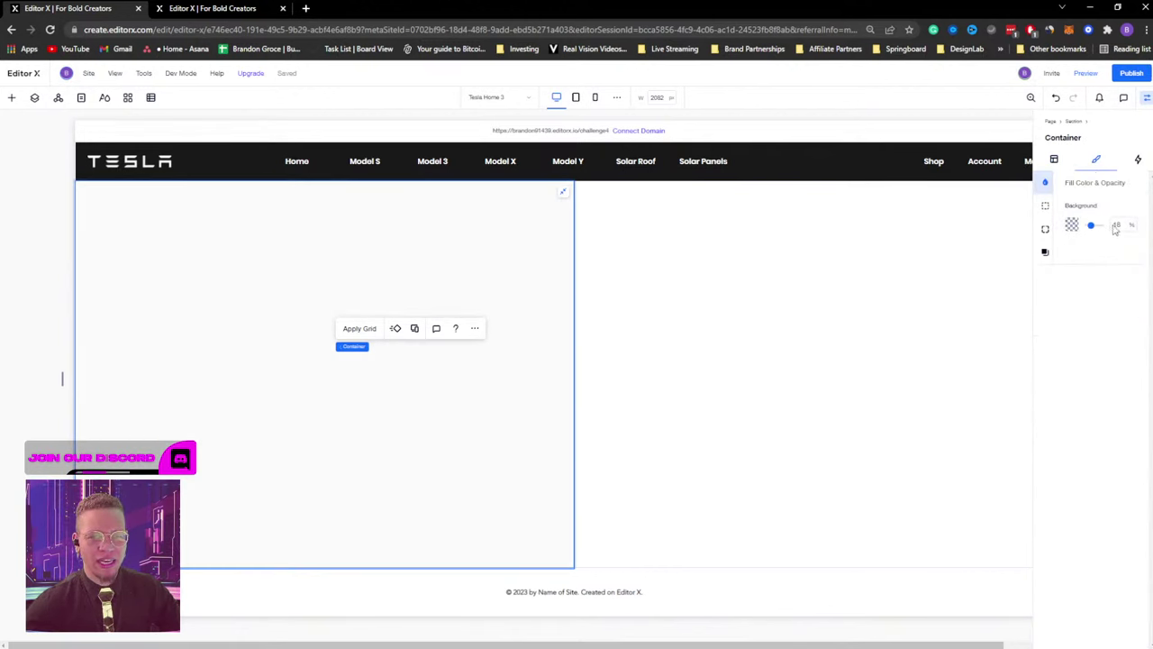
click(1147, 98)
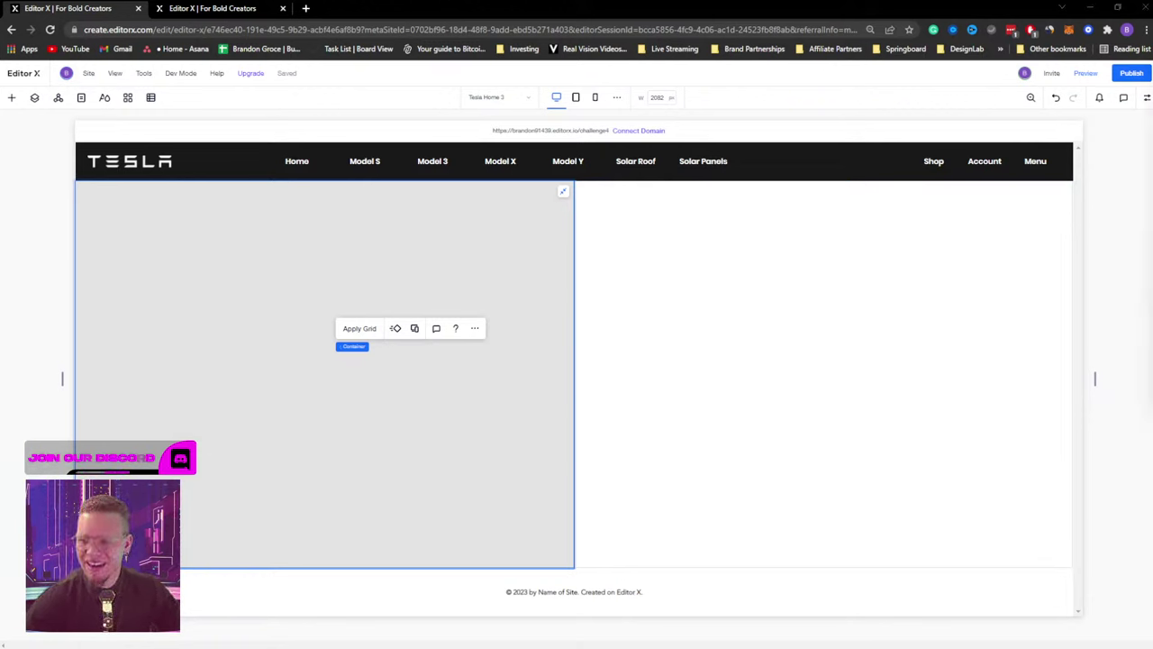
Remove the minimum height from the section that holds the container, leaving its height on Auto.
click(1144, 101)
click(1044, 160)
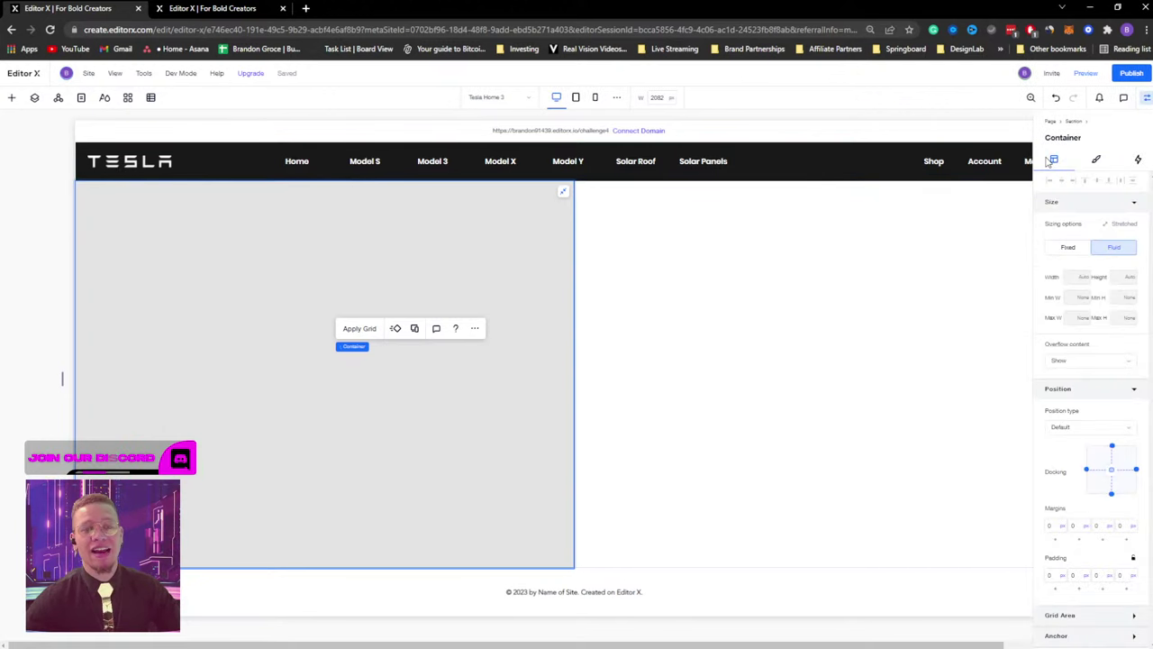
click(657, 340)
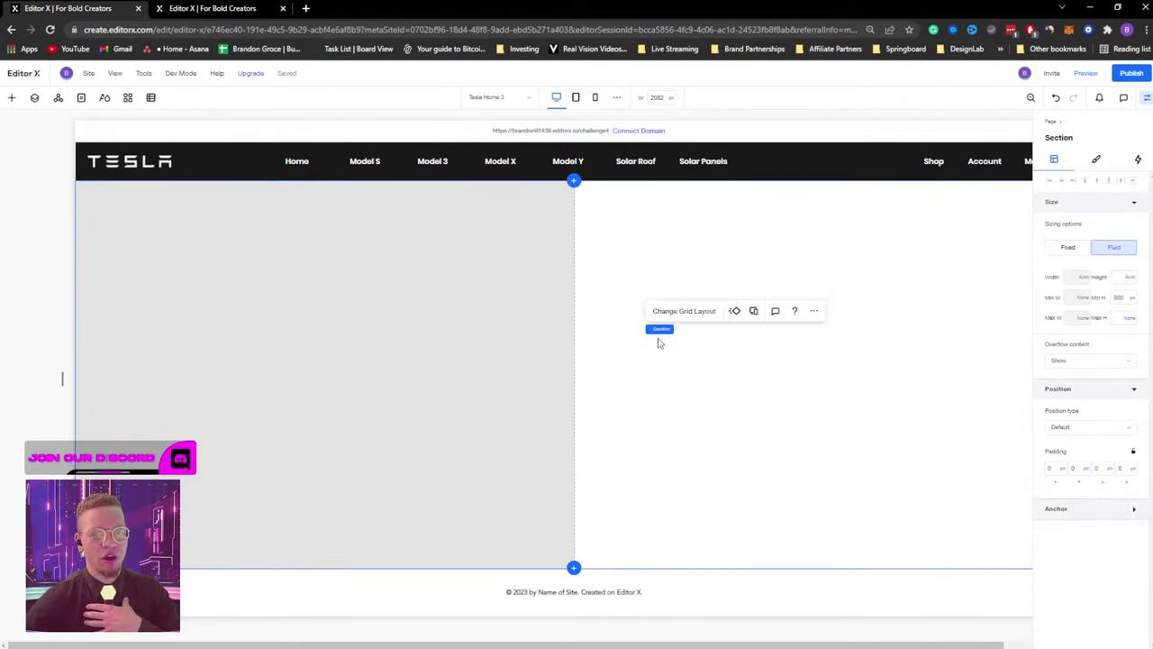
click(1120, 298)
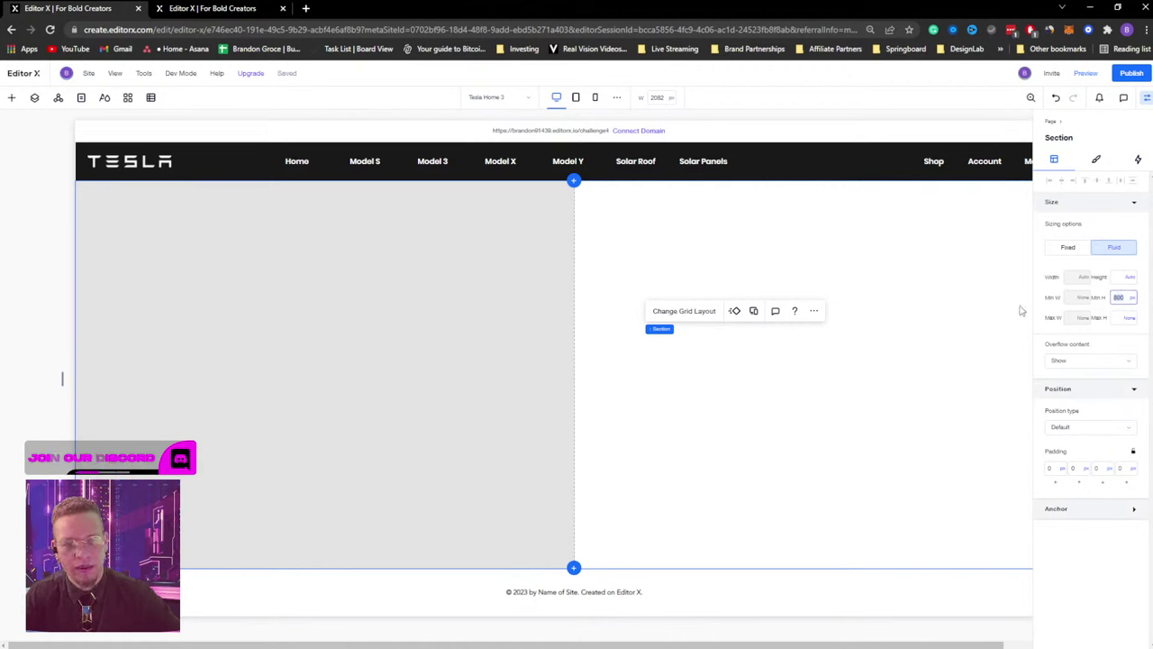
click(1117, 277)
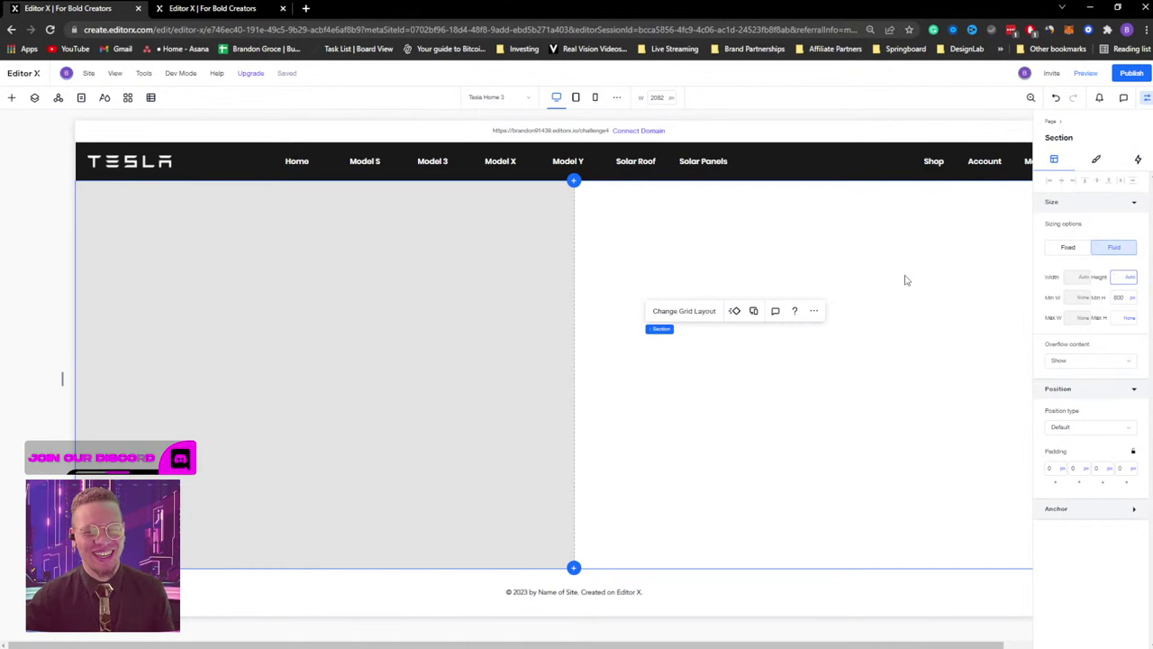
click(1118, 298)
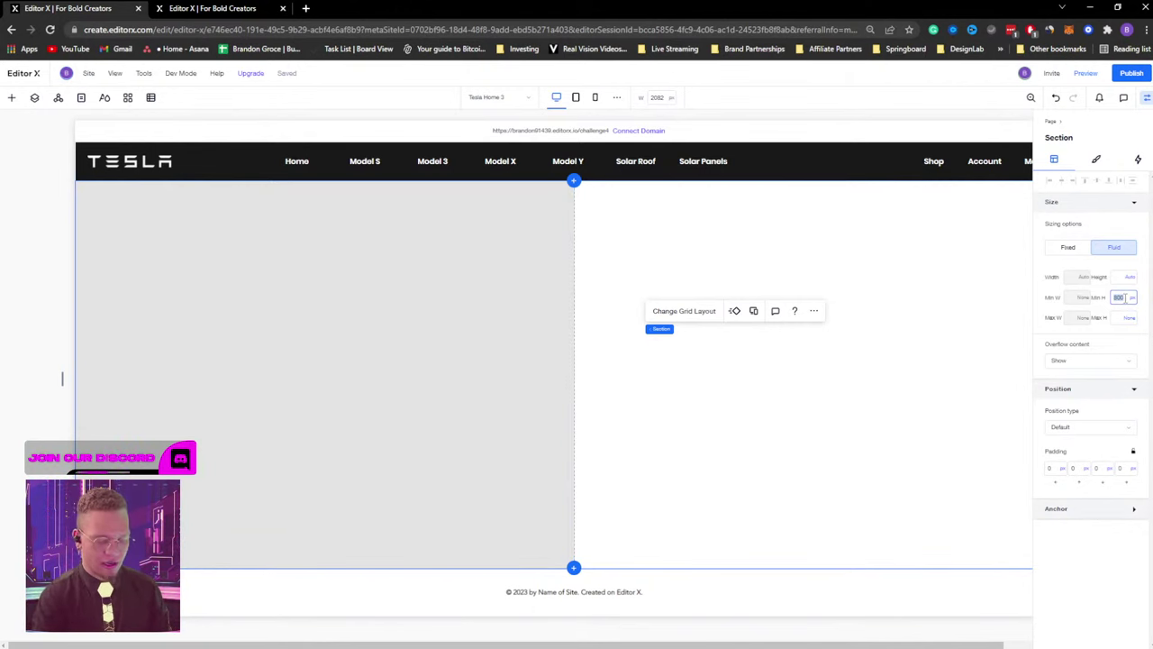
click(1118, 297)
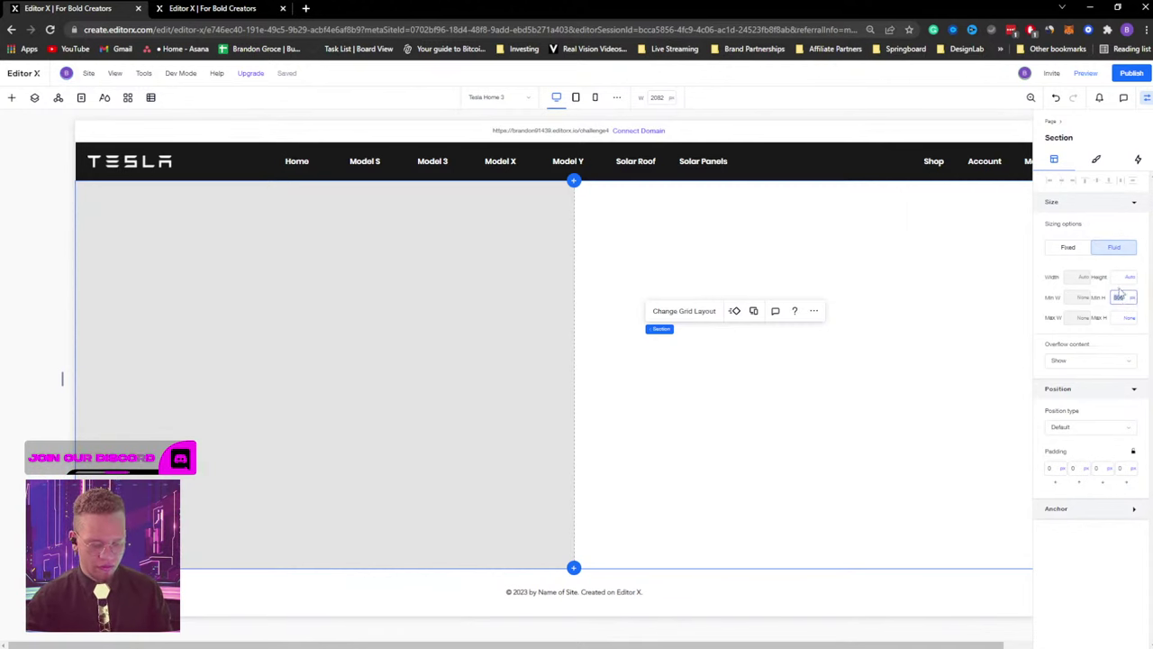
key(BackSpace)
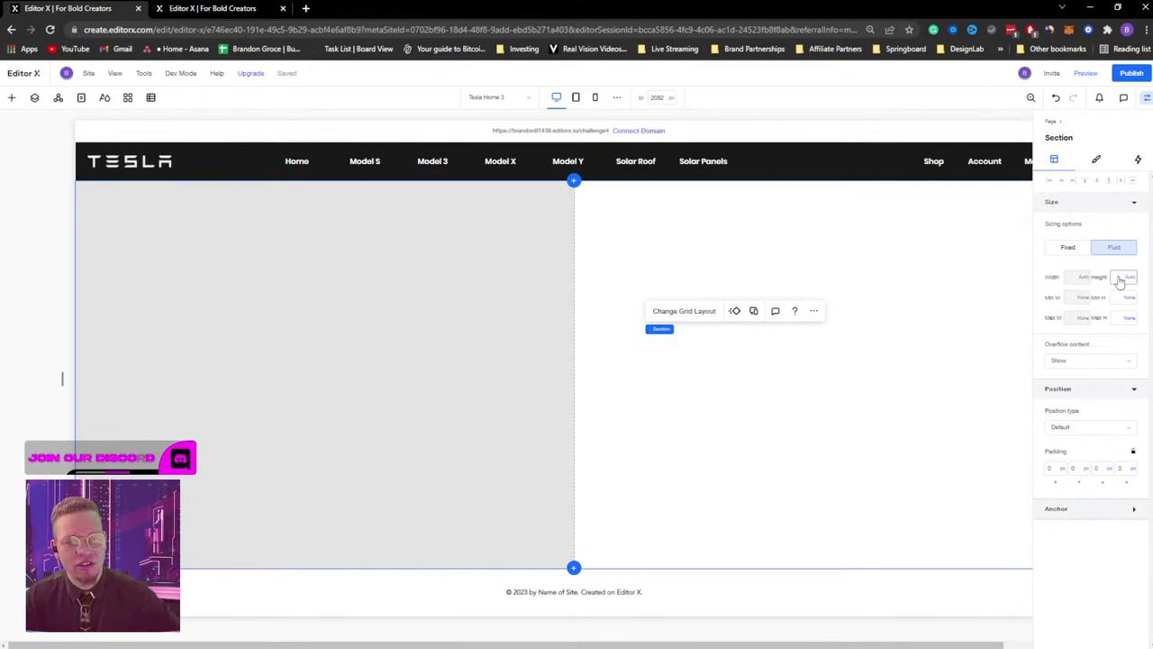
Try releasing the container's edge docking so it is centered, and set its fixed height to 200 px.
click(358, 329)
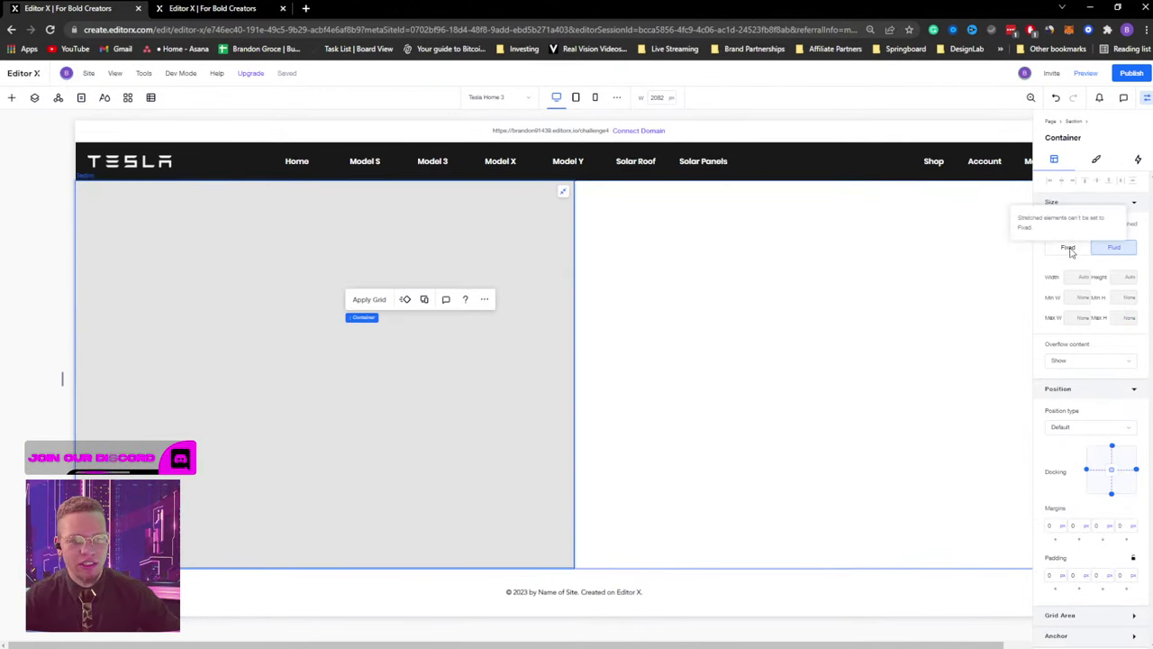
click(1118, 473)
click(1111, 460)
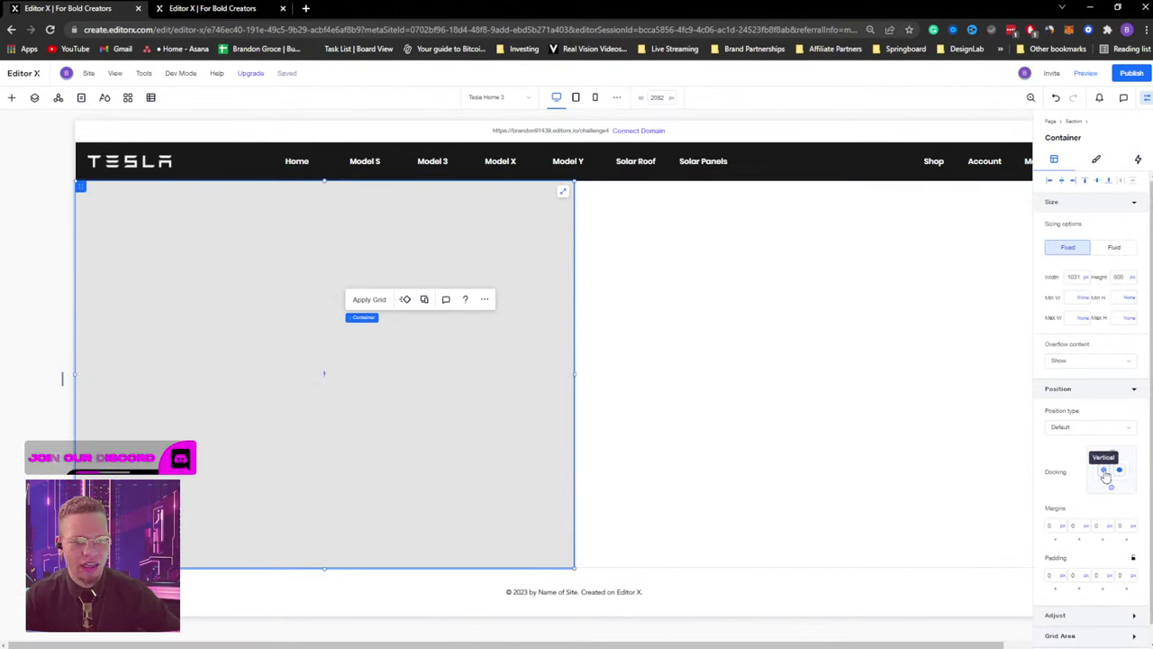
click(1119, 278)
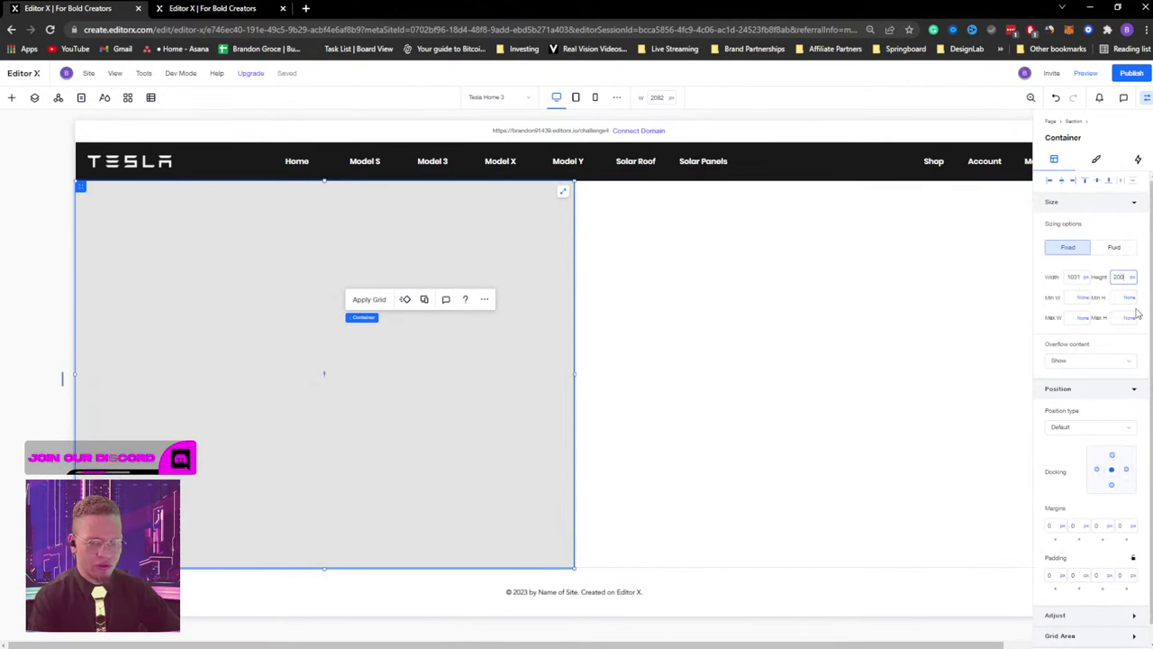
key(Return)
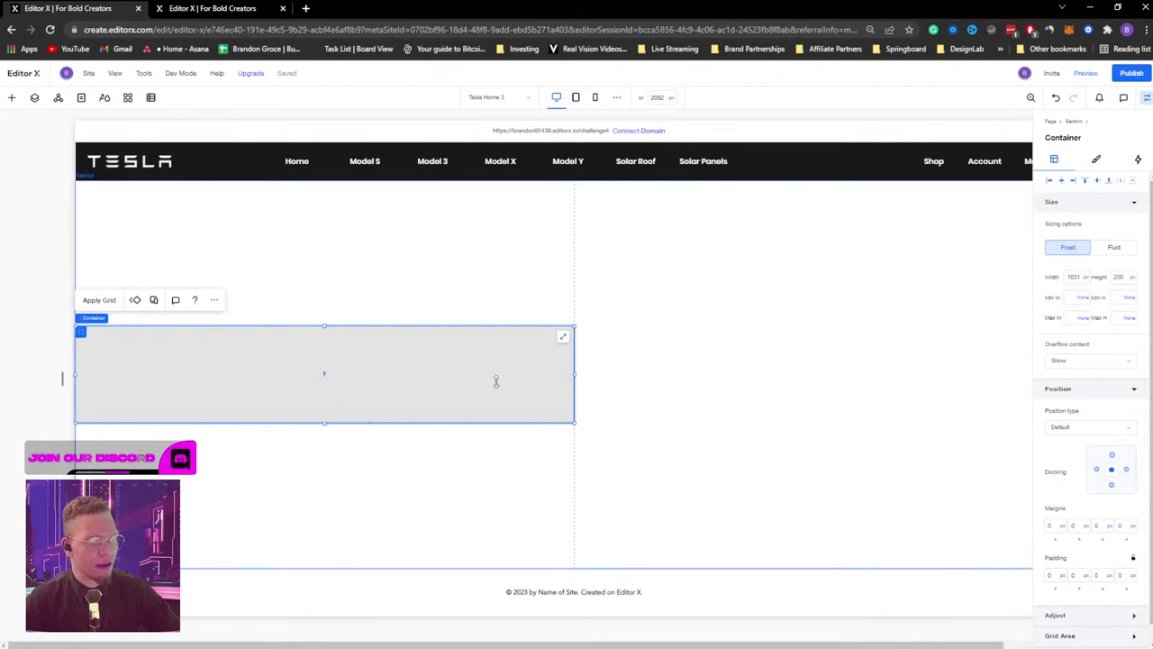
Check the section's height setting and stretch the container back to fill its grid cell.
click(383, 467)
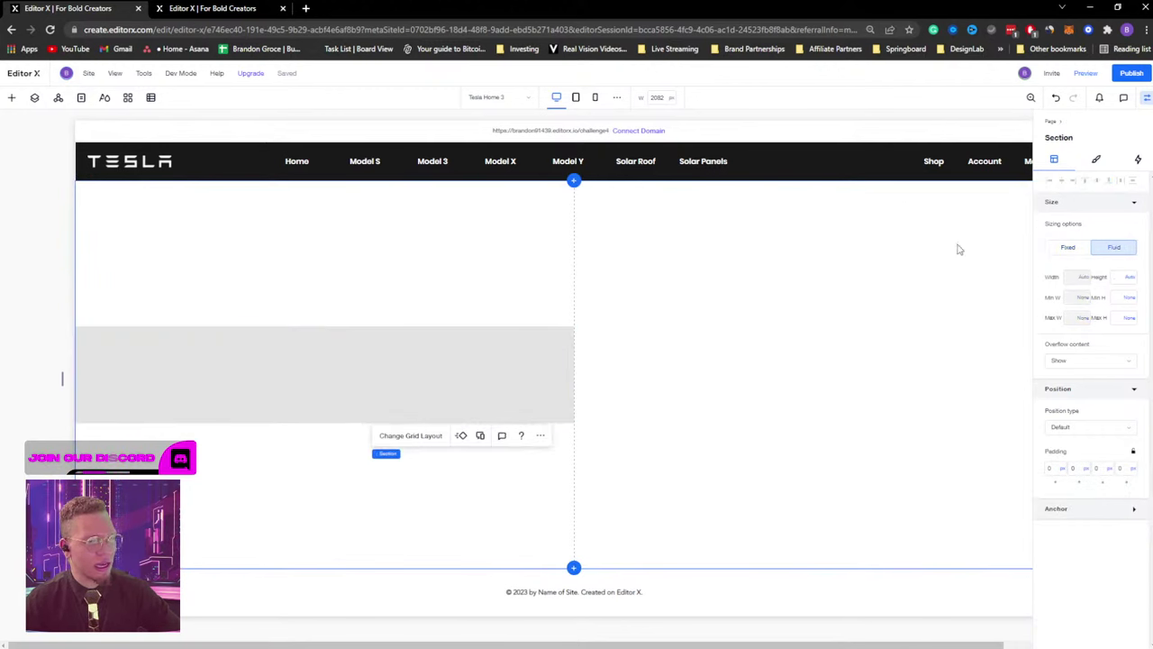
click(1122, 279)
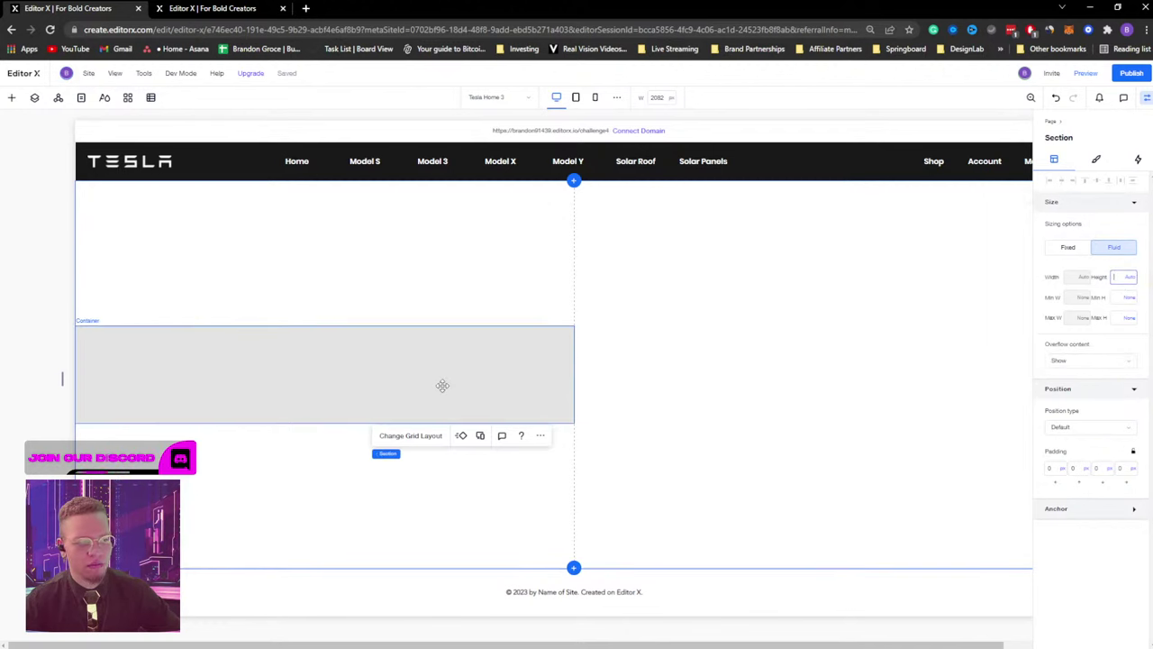
click(442, 385)
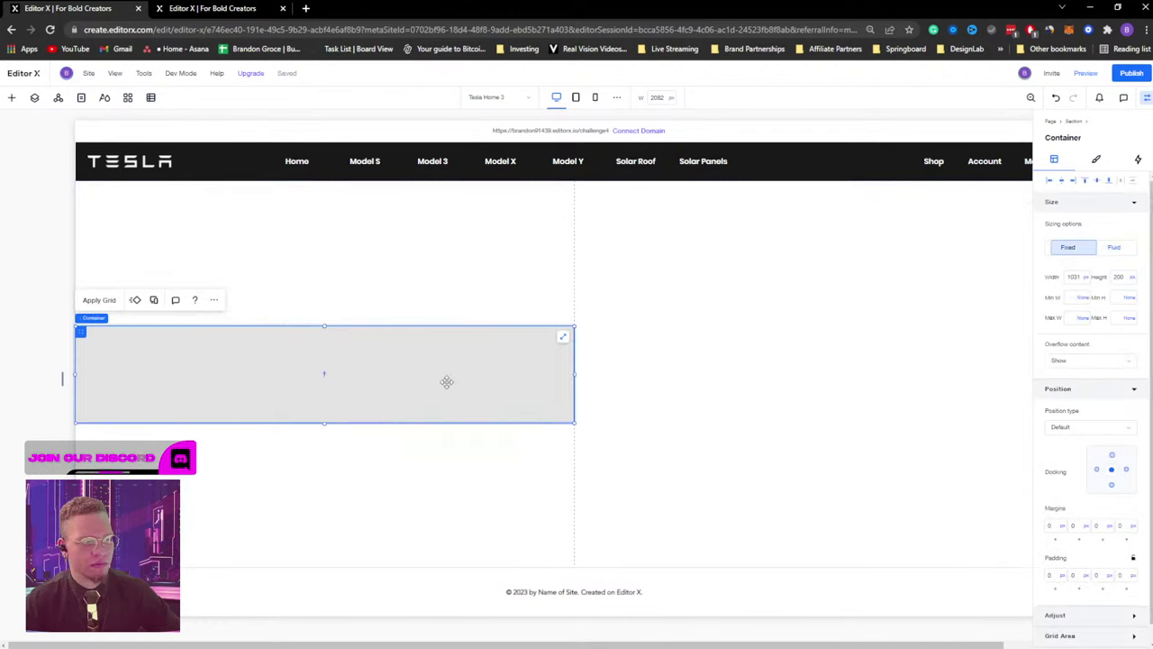
click(563, 339)
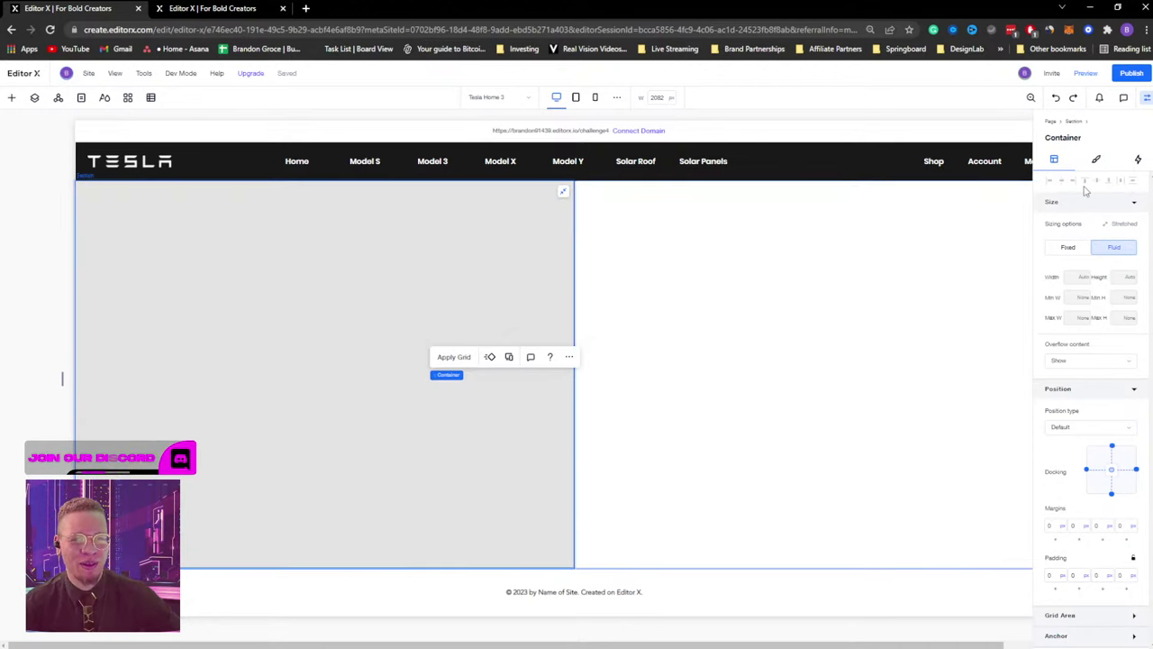
Apply a 1x4 grid to the container and move its first row line up to leave a narrow strip at the top.
click(736, 282)
click(407, 275)
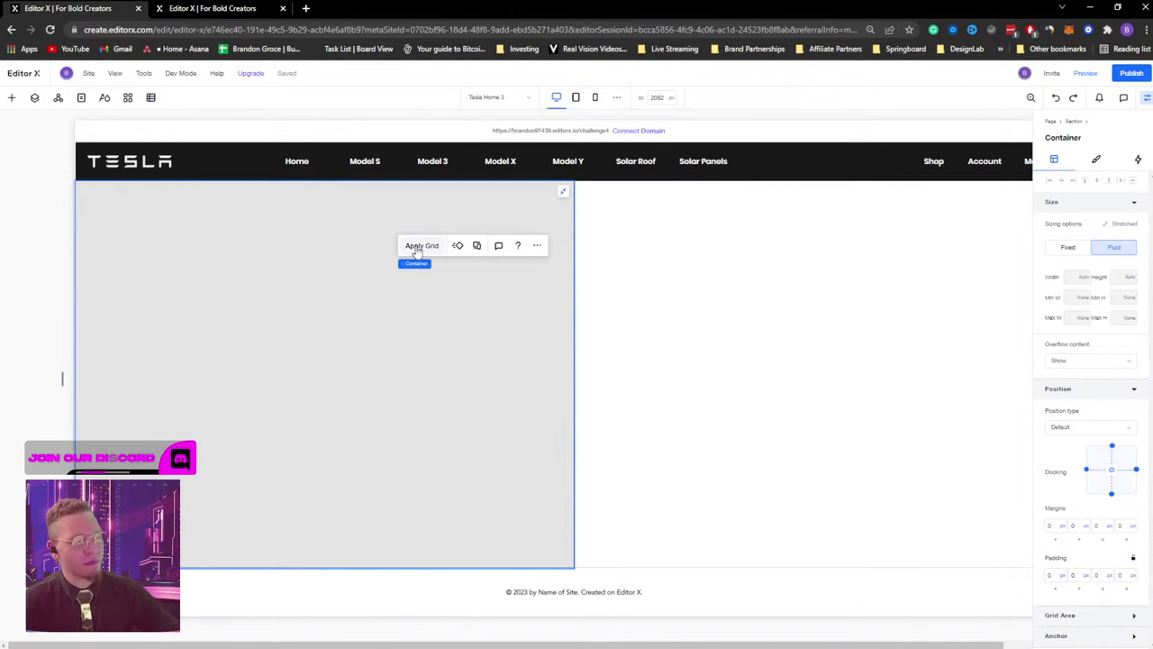
click(417, 250)
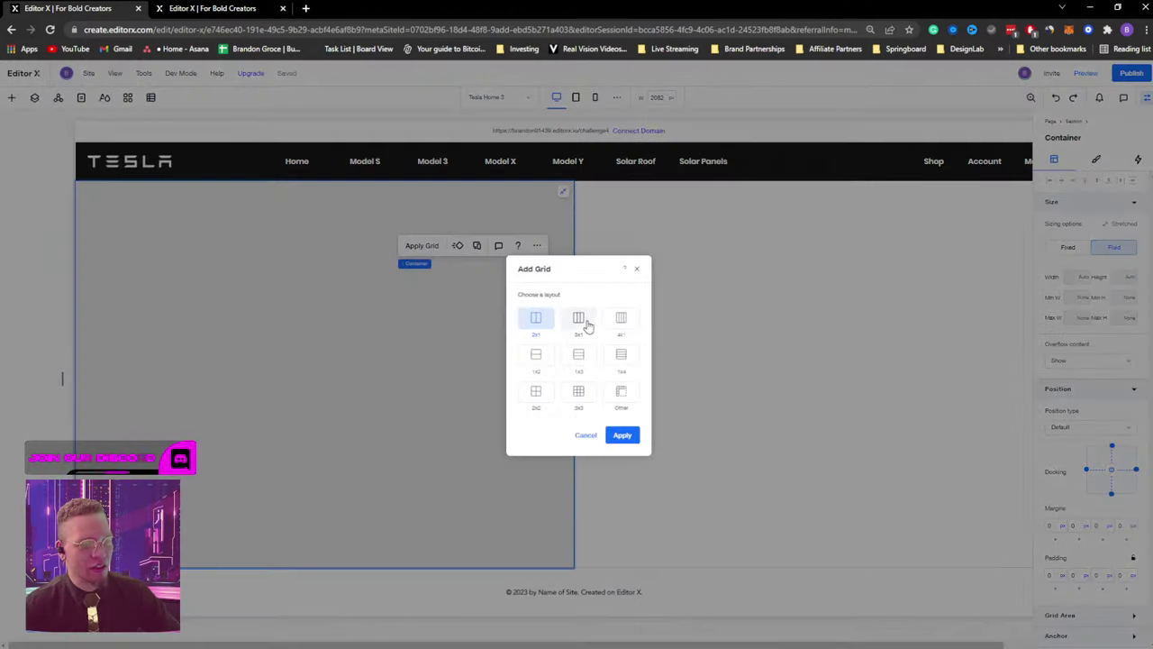
click(577, 358)
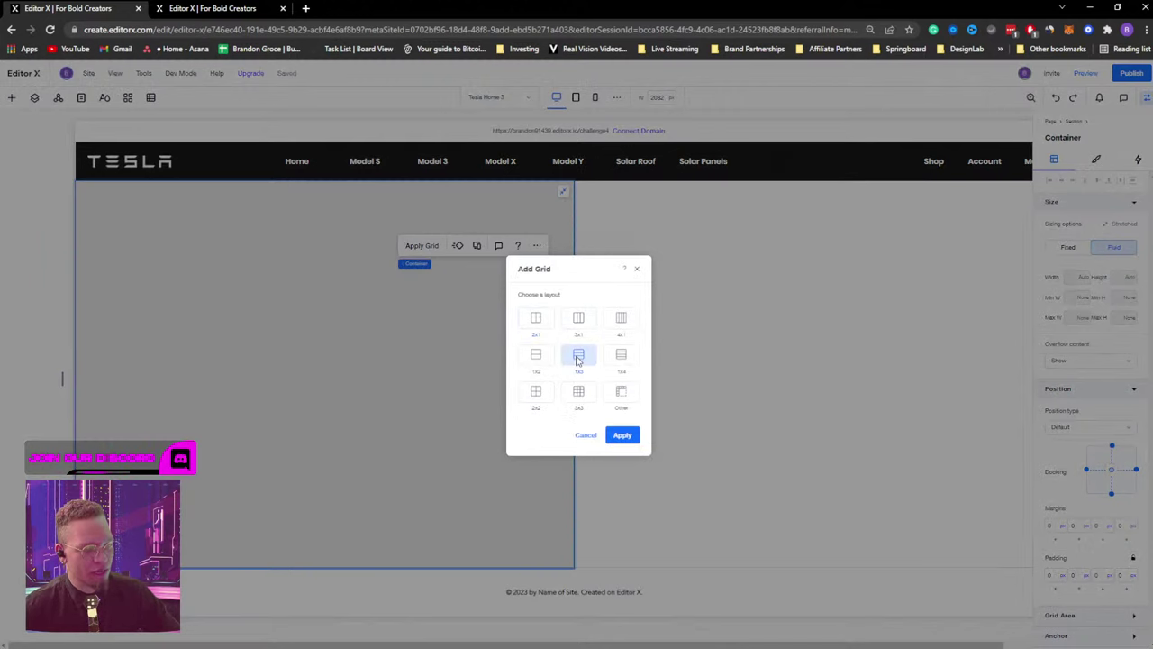
click(623, 354)
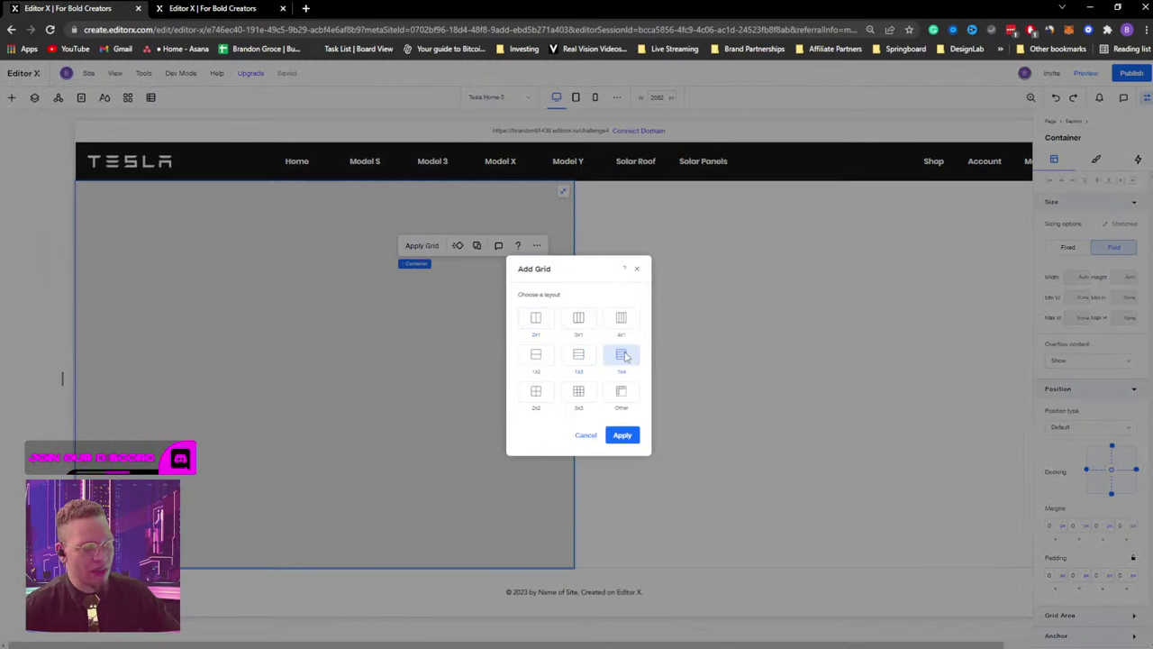
click(621, 435)
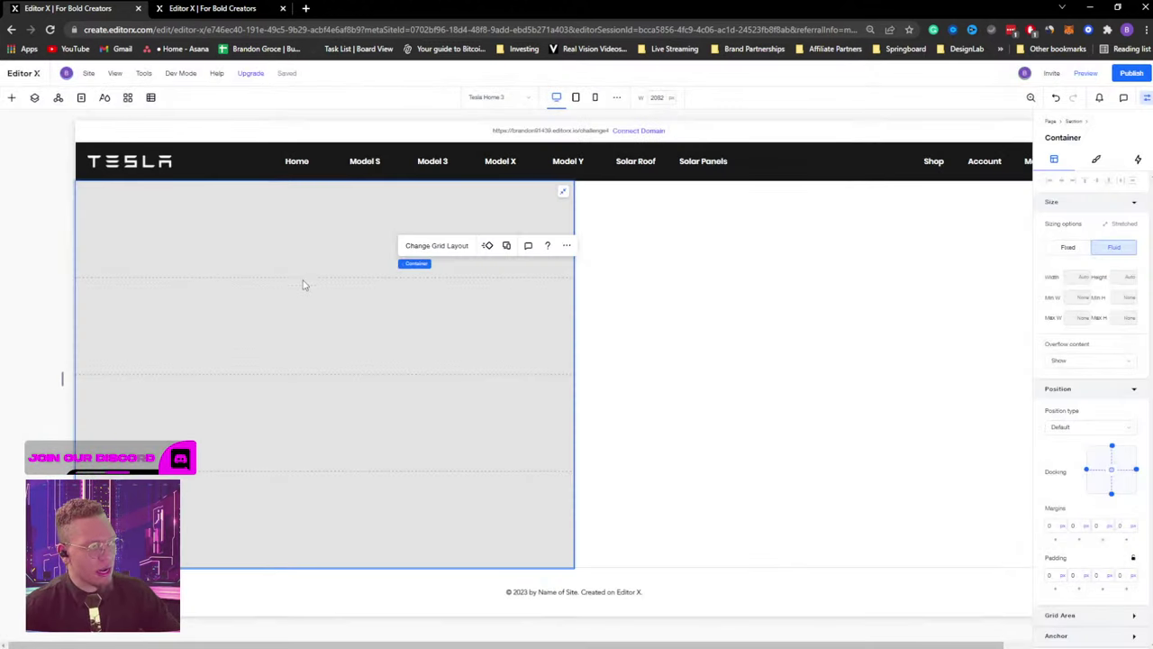
drag(301, 278, 311, 205)
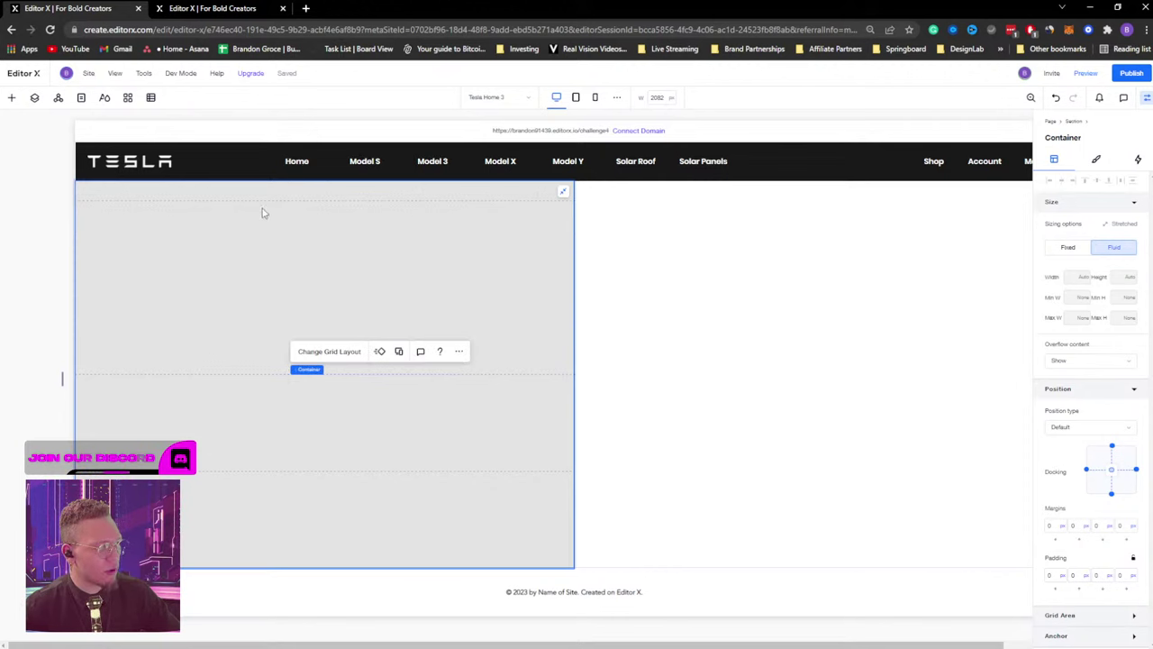
Move the container's second row line up near the top and check the Model X and Plaid text rows on the finished page.
drag(207, 374, 211, 248)
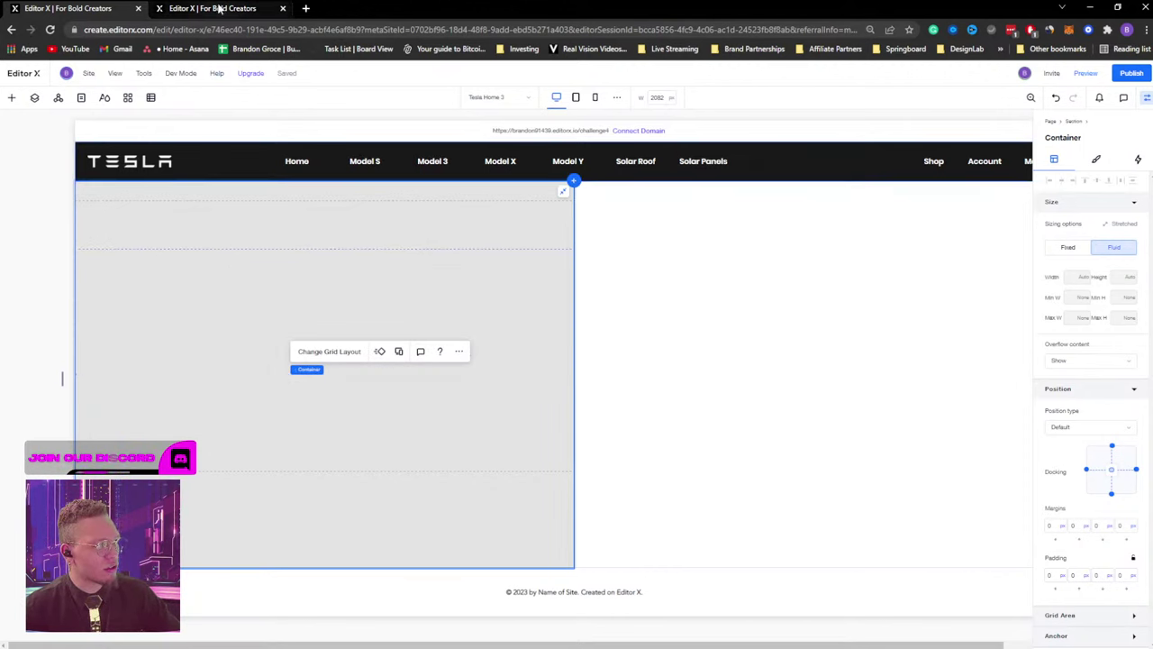
click(257, 9)
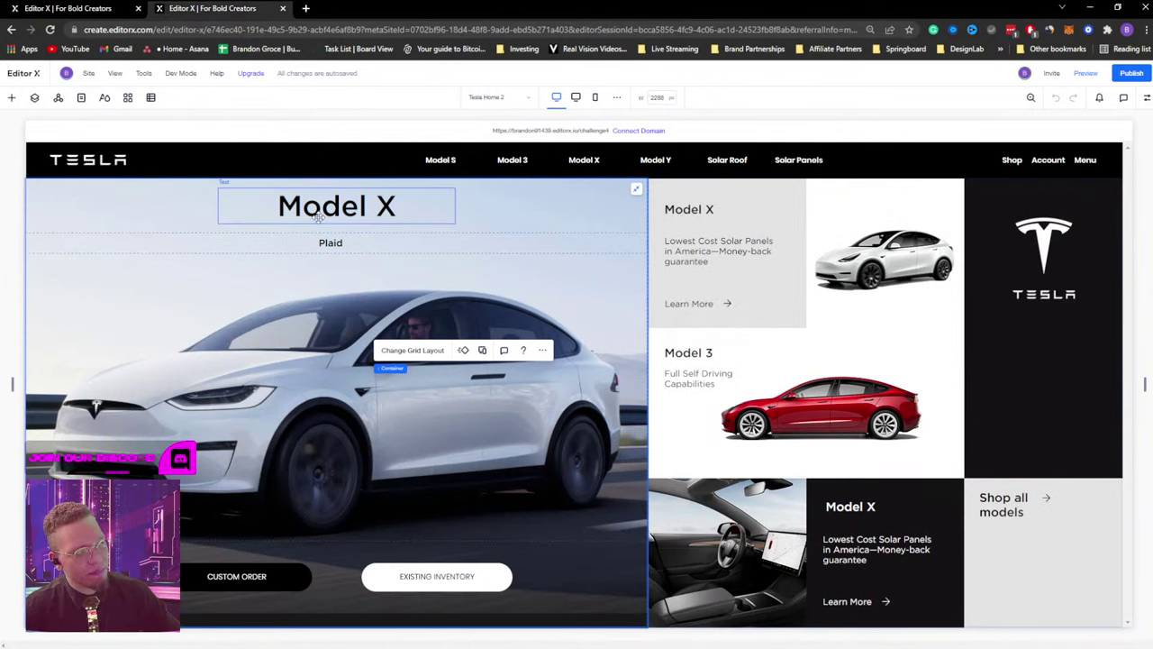
click(326, 245)
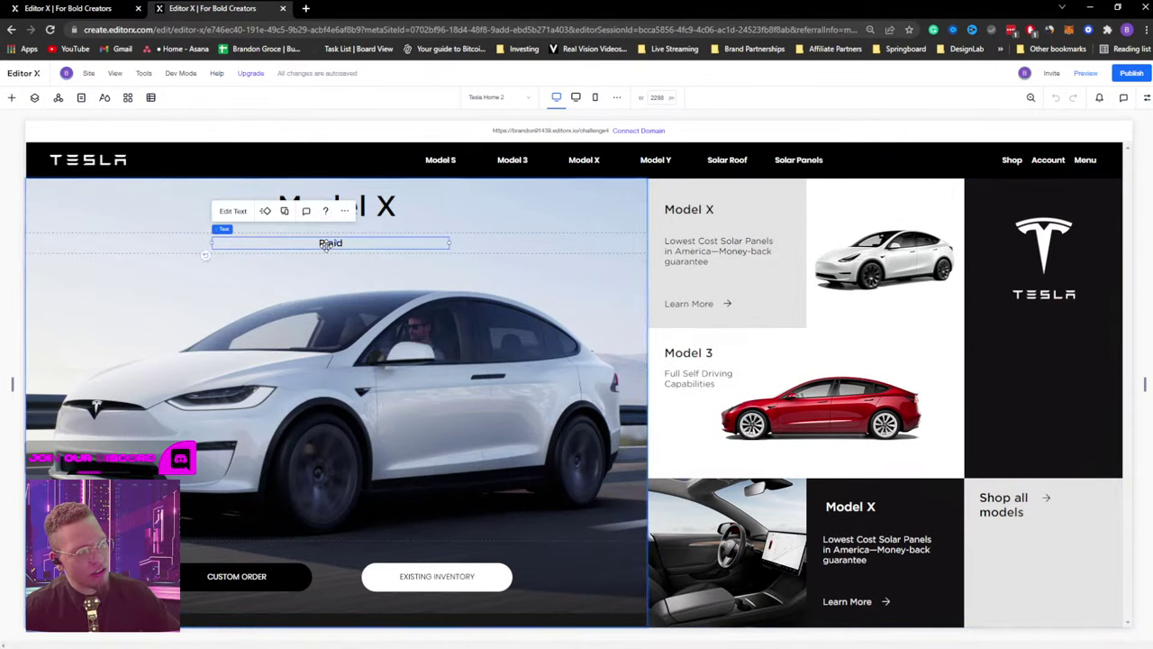
click(380, 203)
click(380, 200)
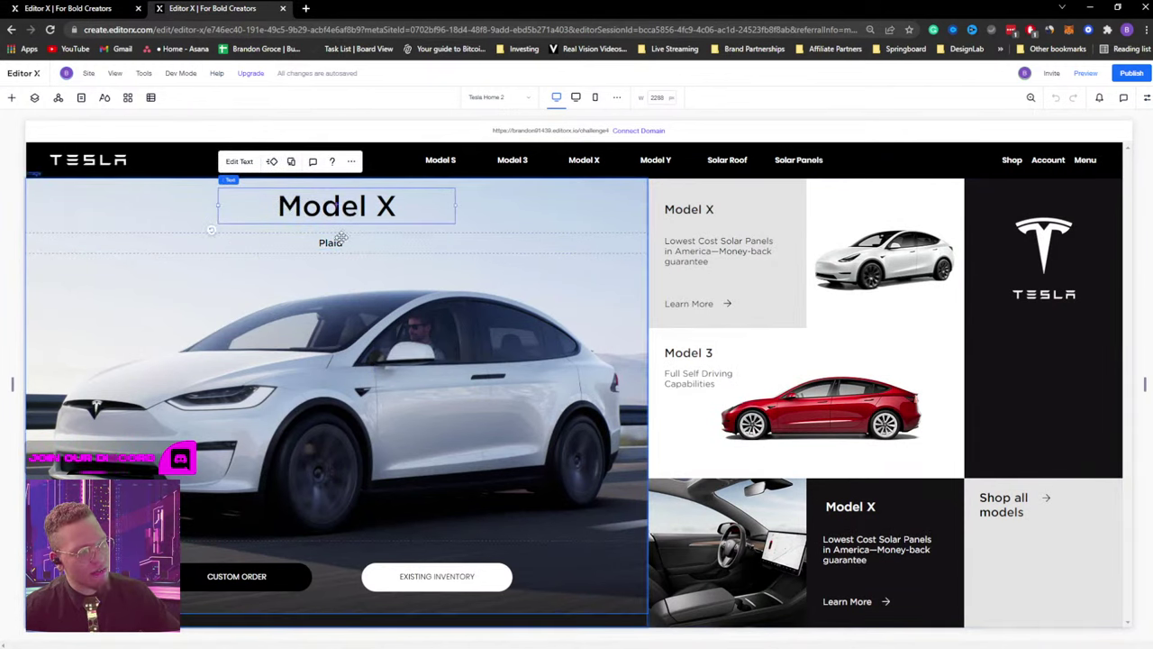
click(331, 243)
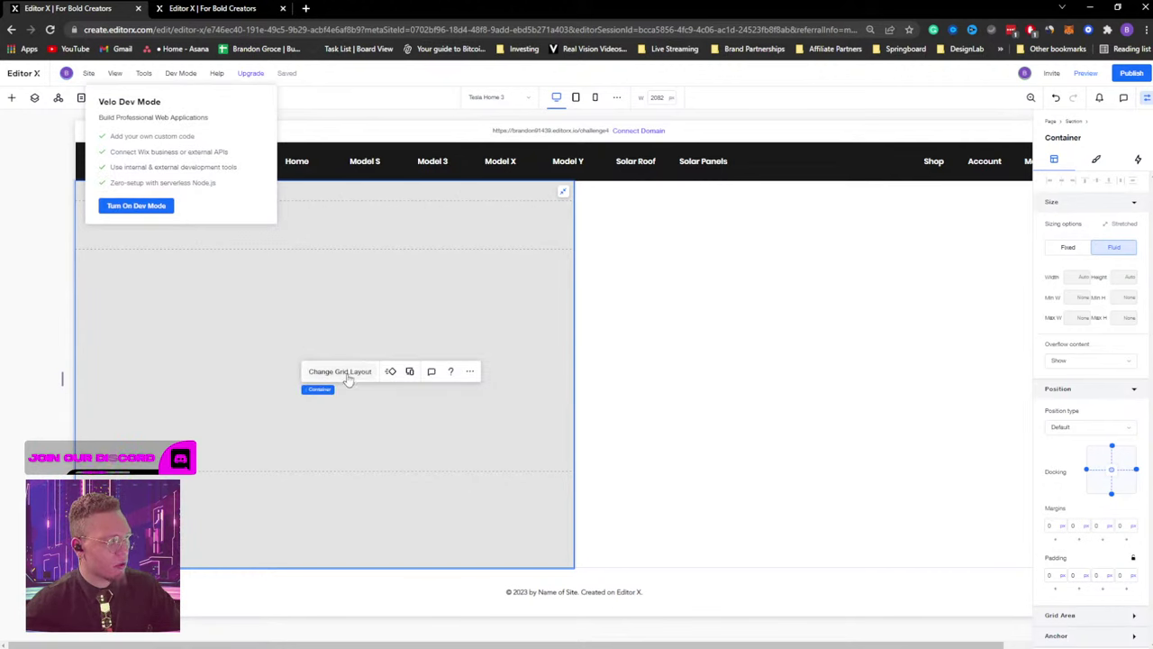
Add one more row at the top of the container's grid in Advanced Mode and leave grid editing.
click(348, 378)
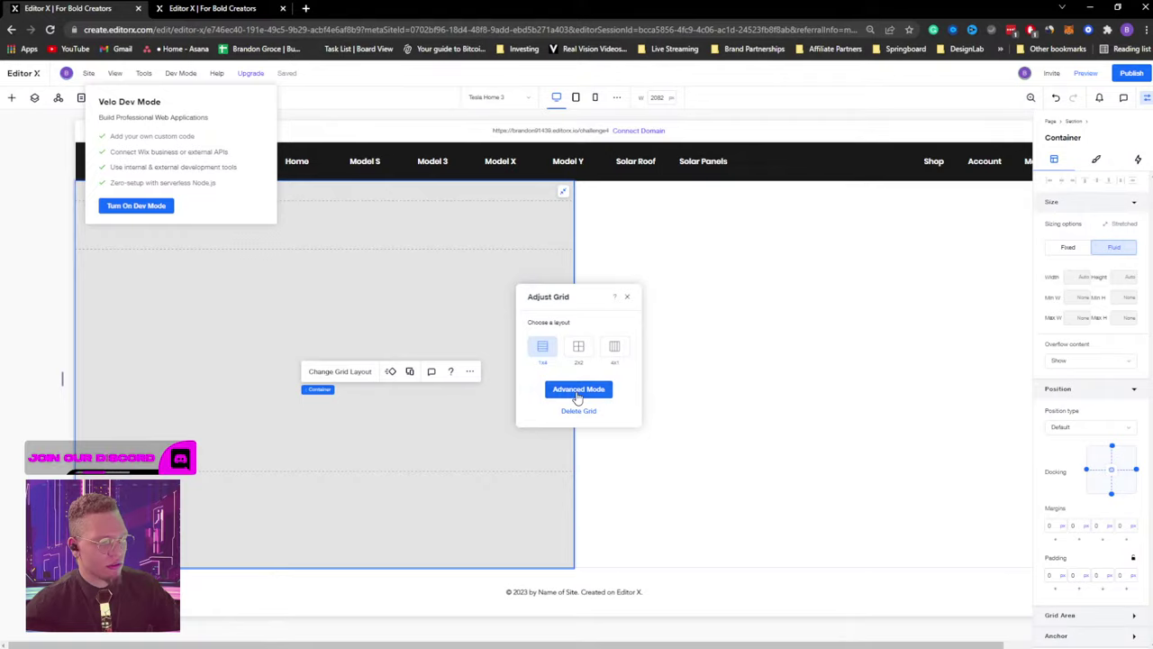
click(577, 392)
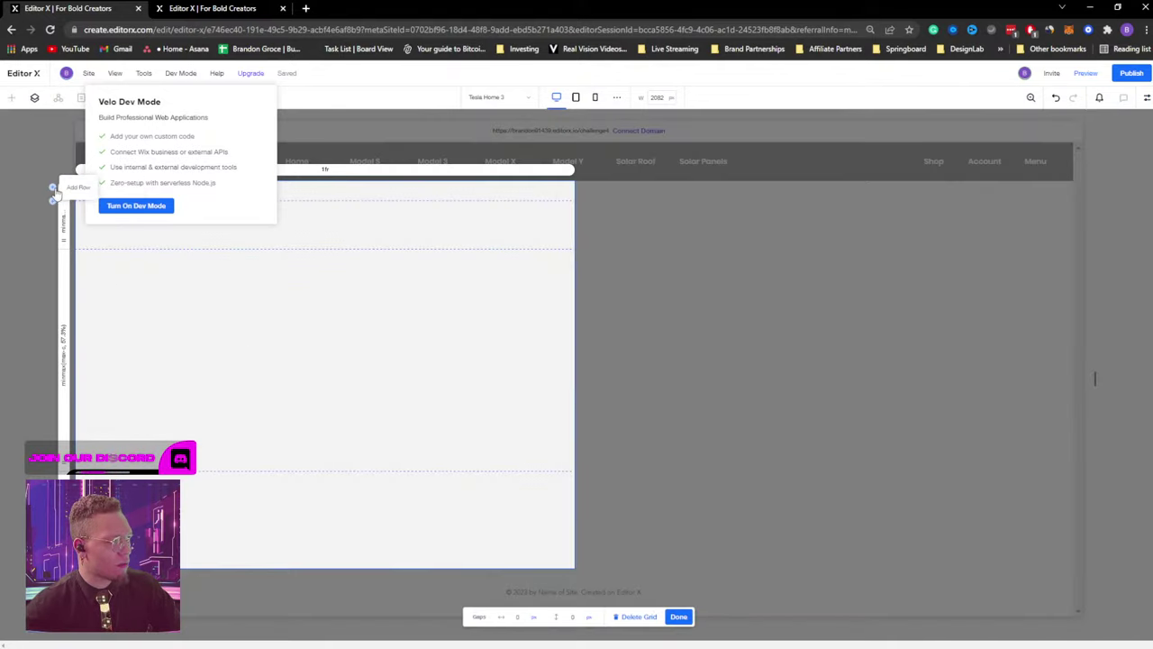
click(62, 189)
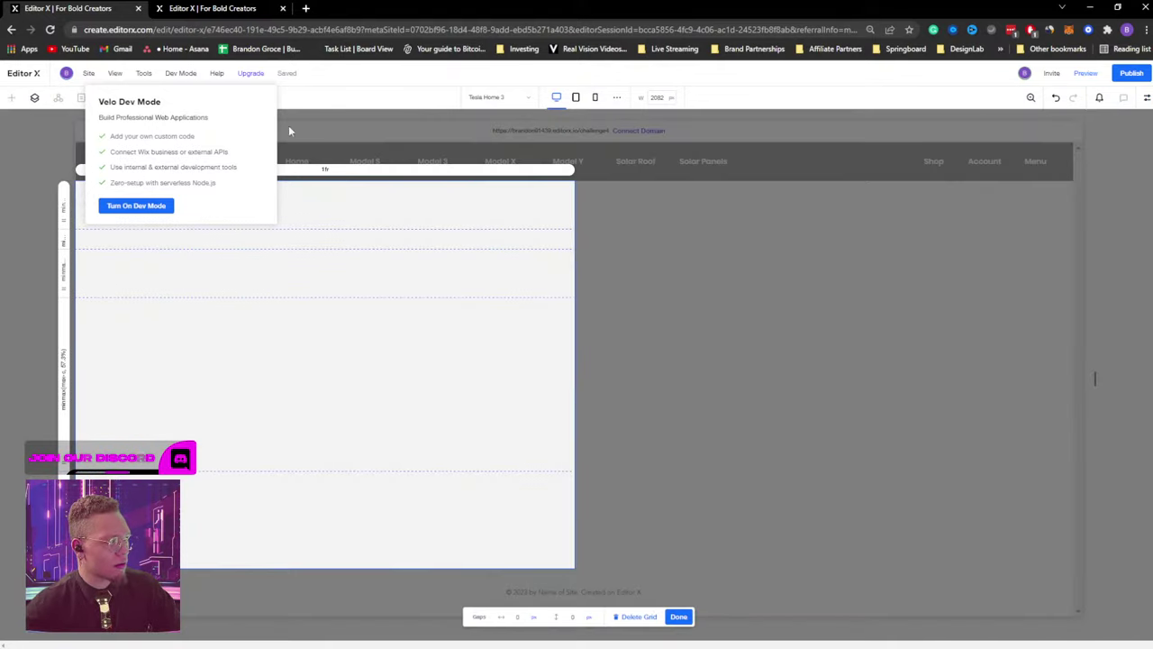
click(343, 117)
click(337, 290)
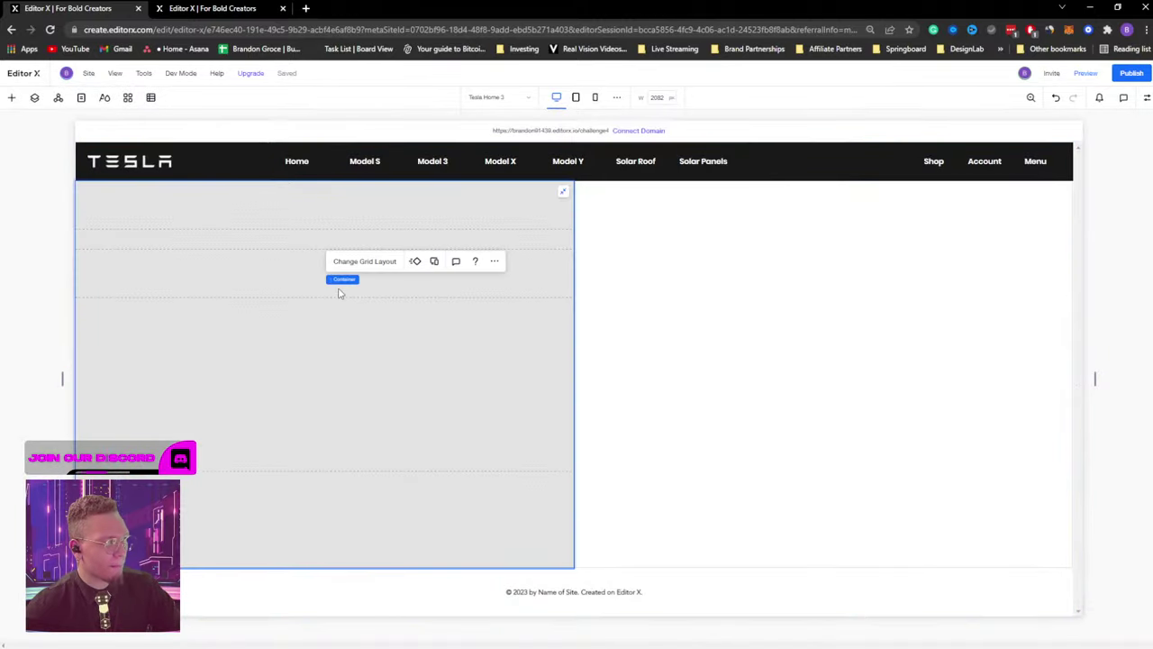
Adjust the container's row lines to leave a narrow top strip, a title row, a thin subtitle row and a shorter bottom row.
drag(280, 216, 280, 199)
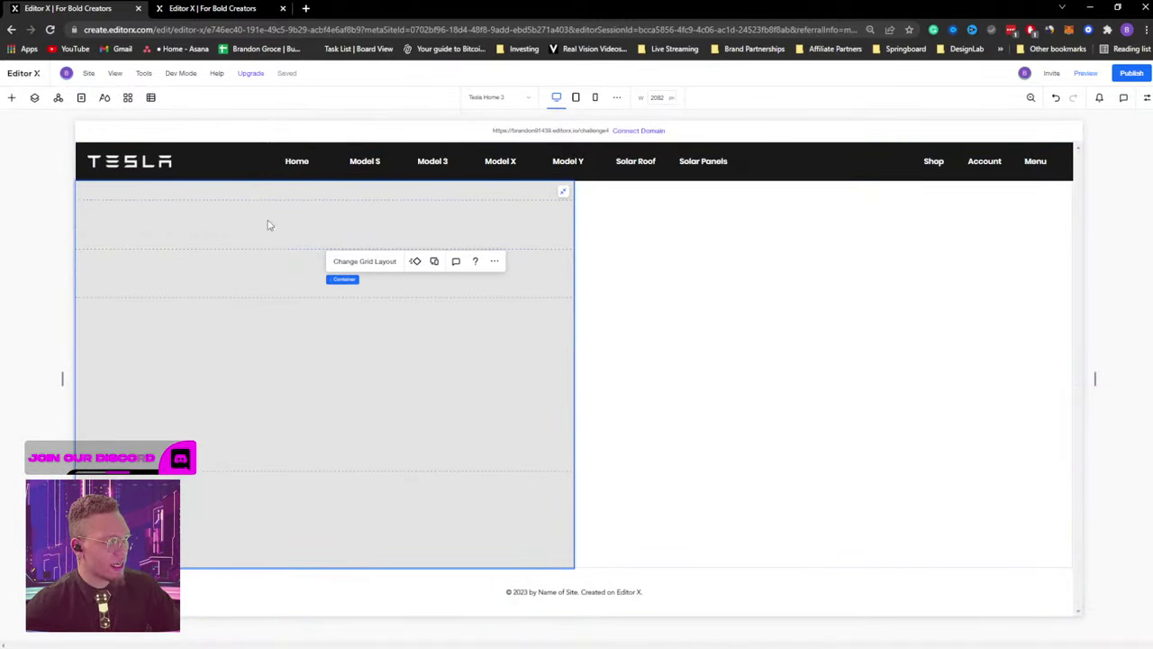
drag(258, 296, 260, 265)
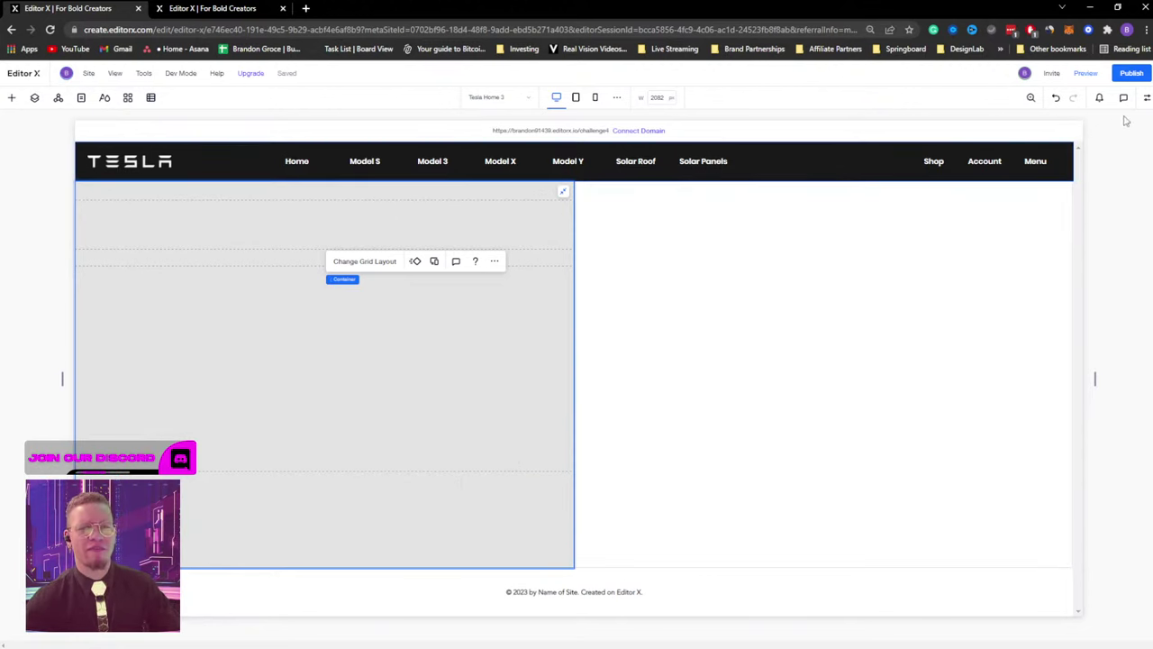
click(1146, 97)
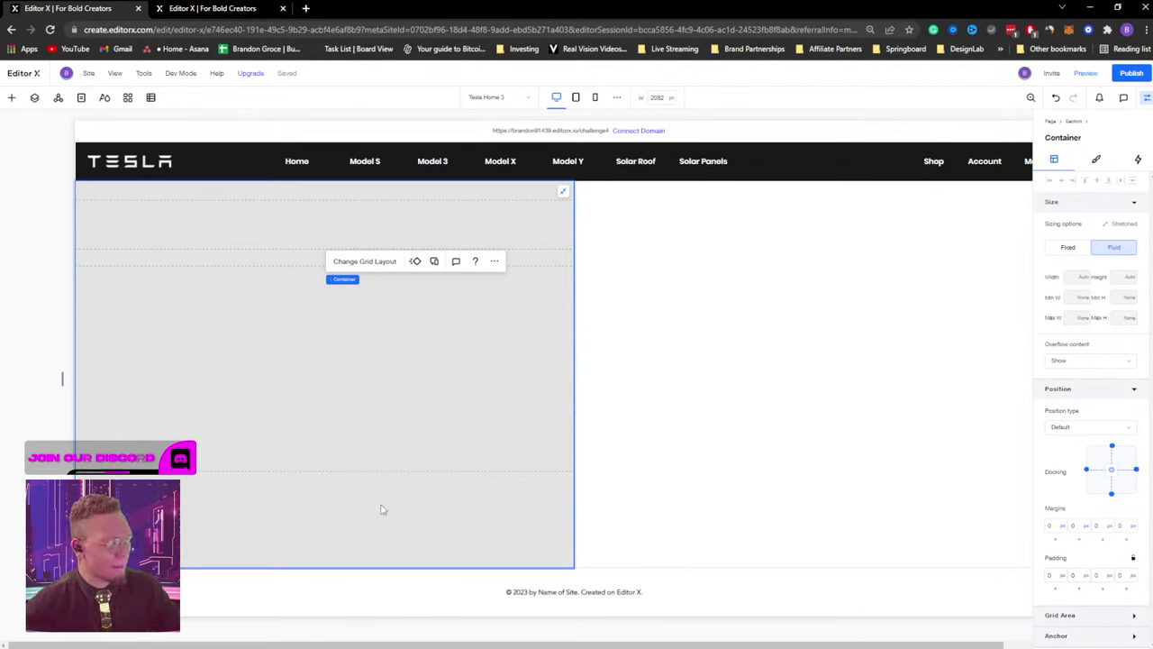
drag(319, 471, 317, 496)
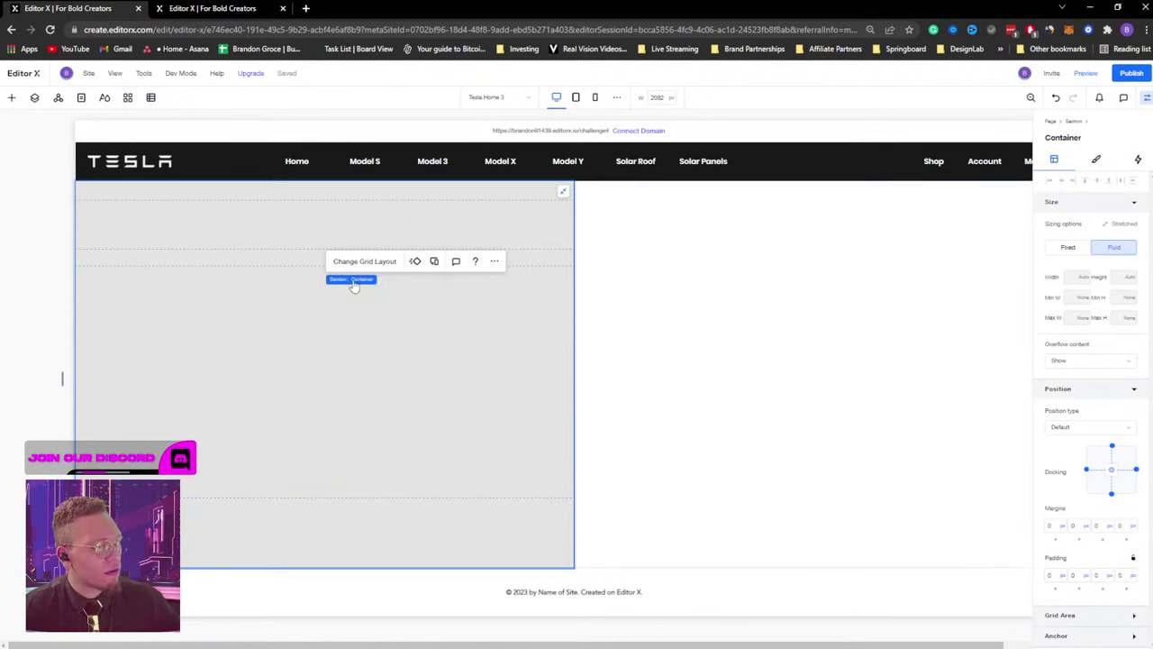
Add an image to the container and replace it with Mask Group 2.png from the site files.
right_click(382, 353)
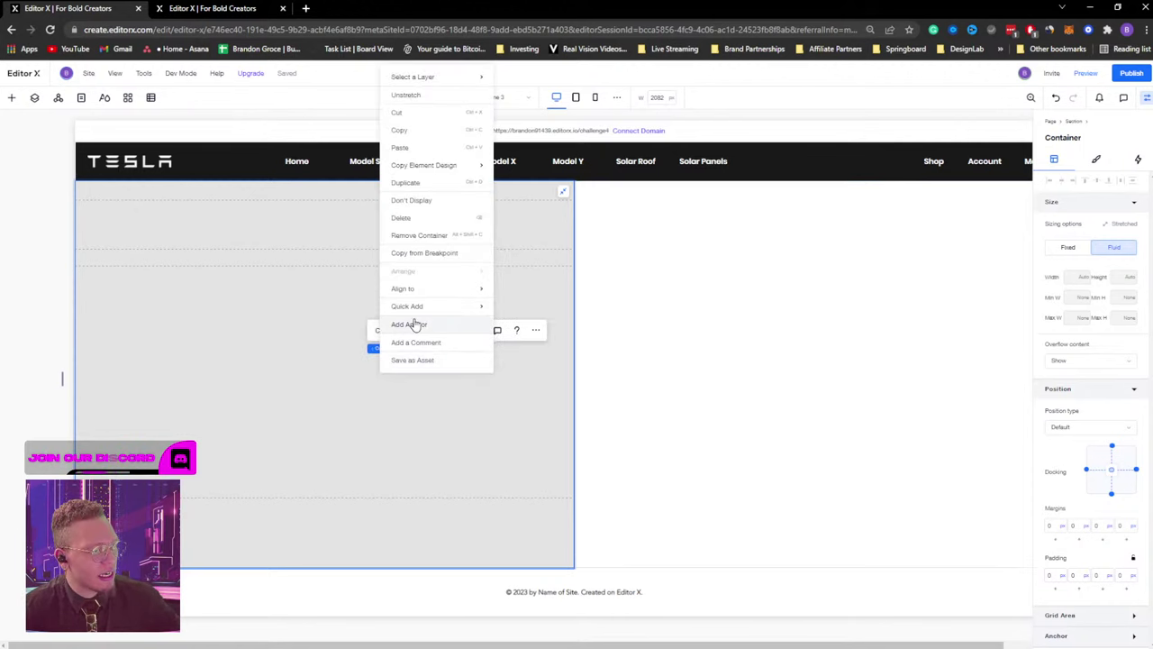
mouse_move(445, 311)
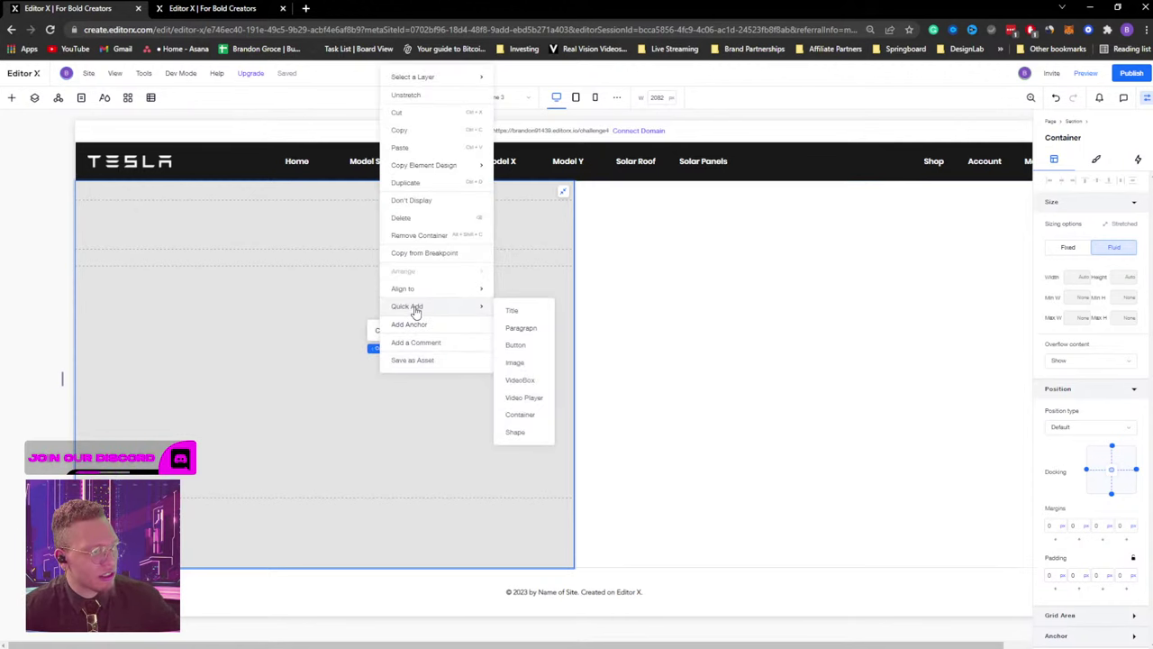
click(520, 365)
drag(633, 490, 173, 451)
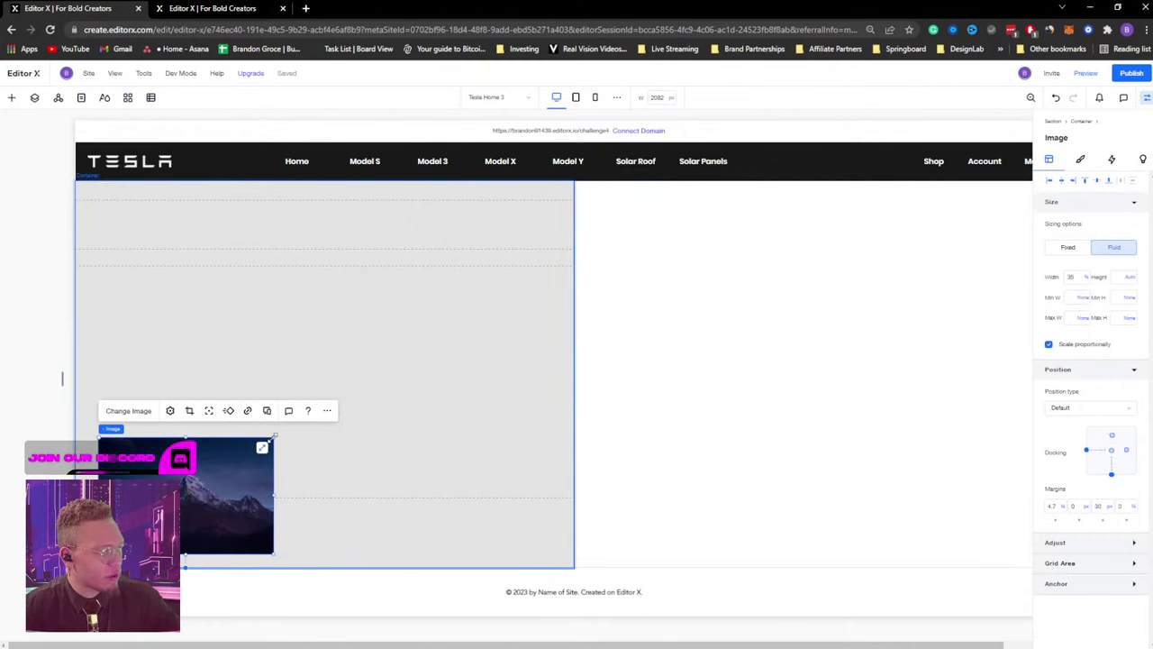
click(135, 411)
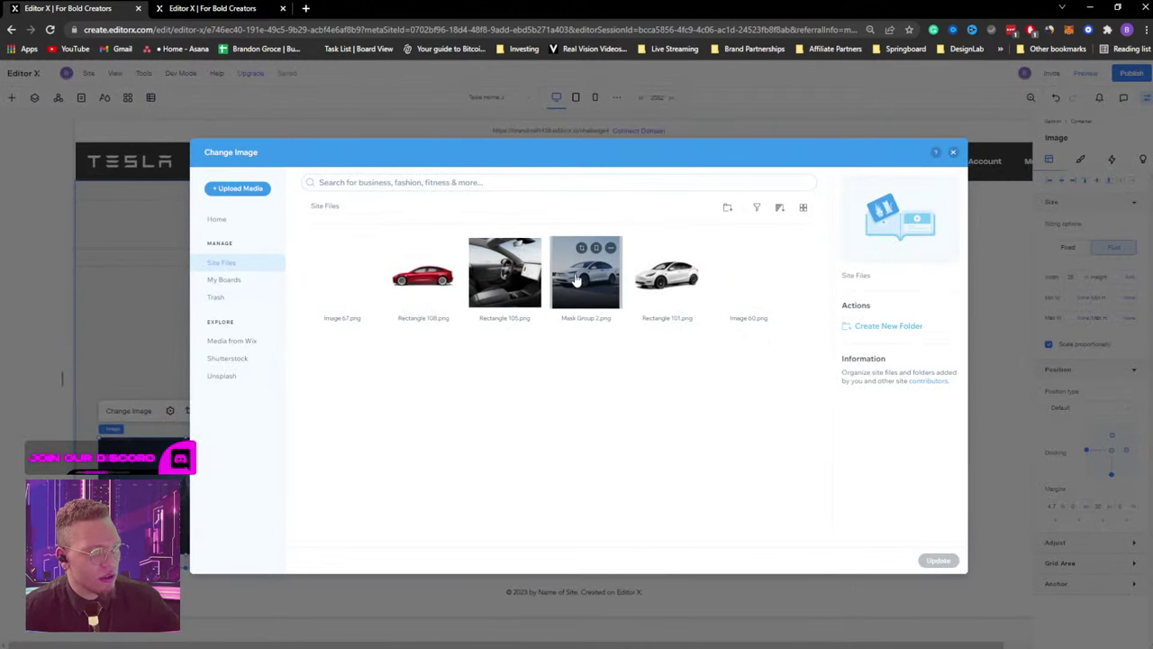
click(577, 279)
click(937, 561)
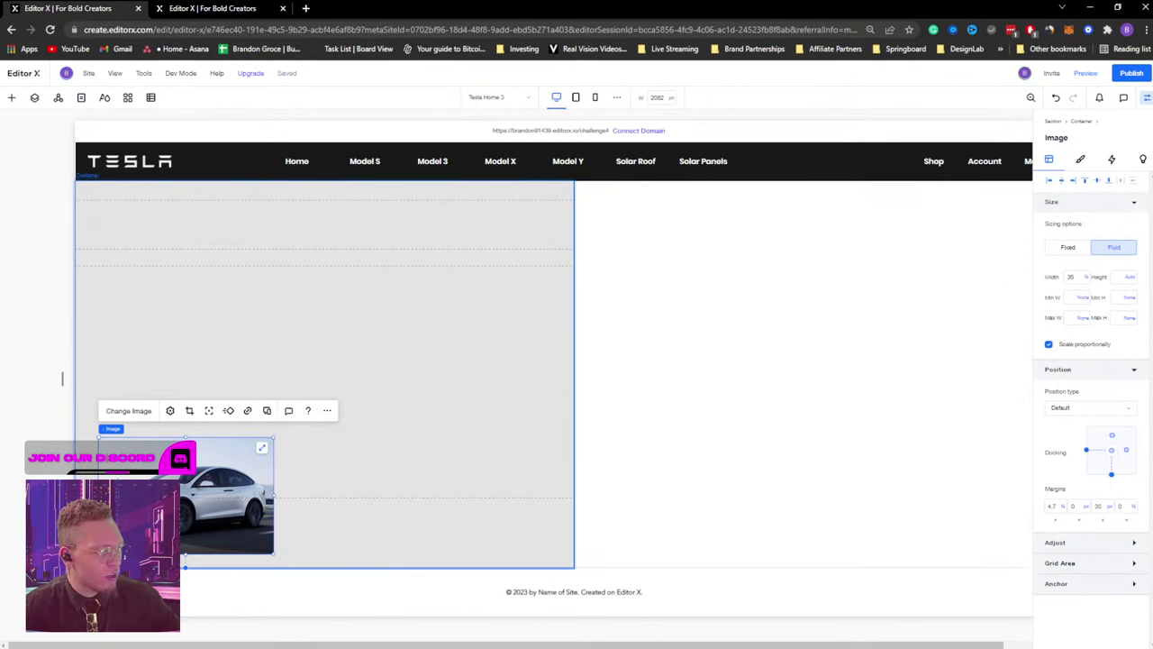
Move the car image up to the container's top row and stretch it to fill the whole container.
click(262, 448)
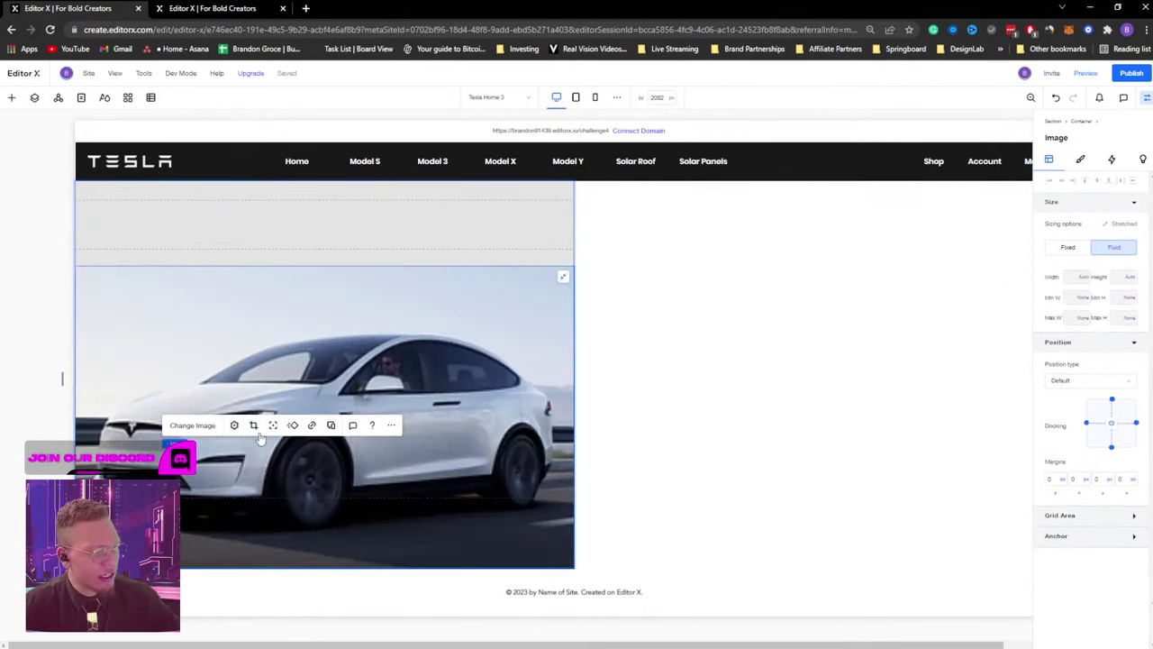
click(562, 275)
drag(326, 330, 326, 190)
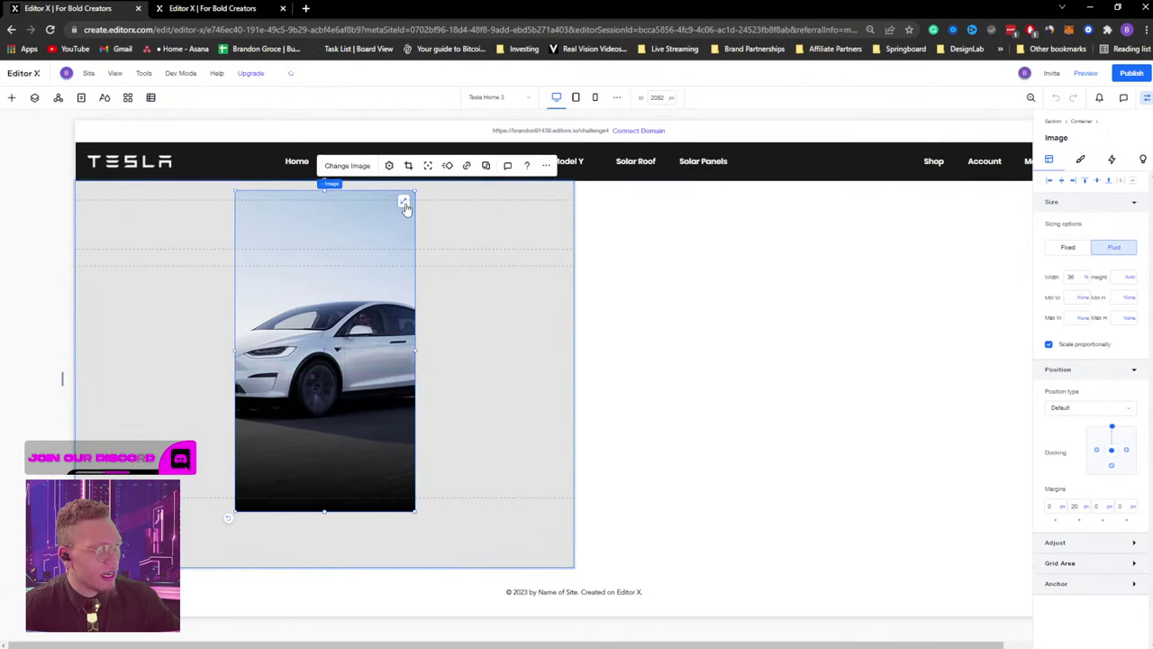
click(404, 200)
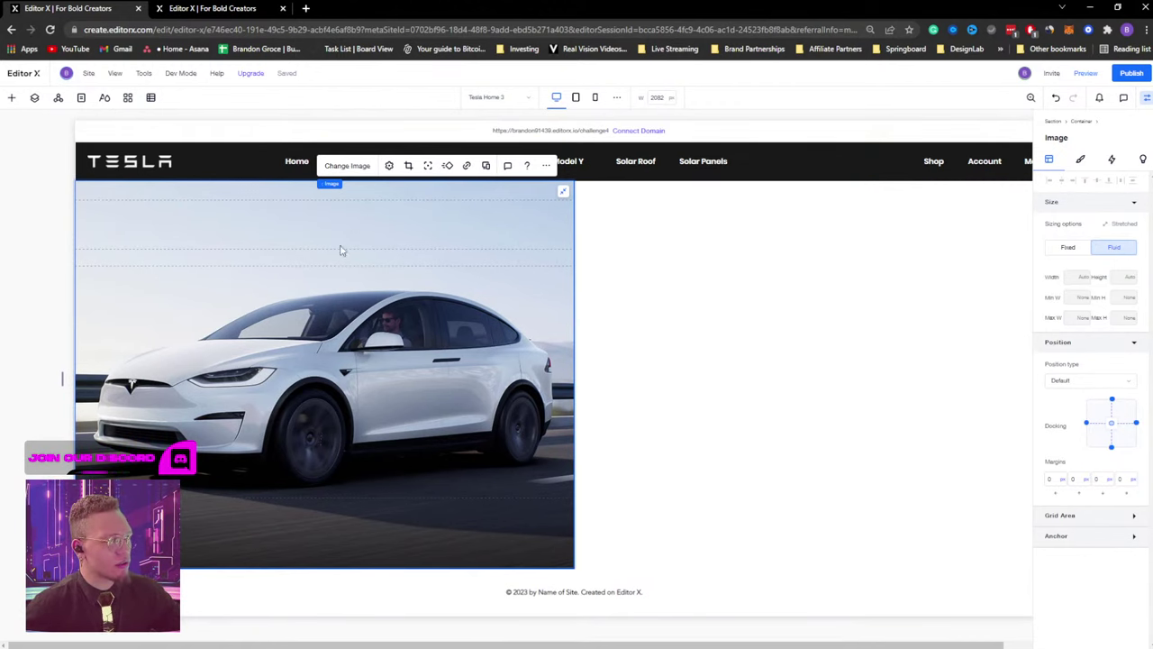
Add a title text to the container and position it in the second row above the car.
mouse_move(332, 184)
click(360, 184)
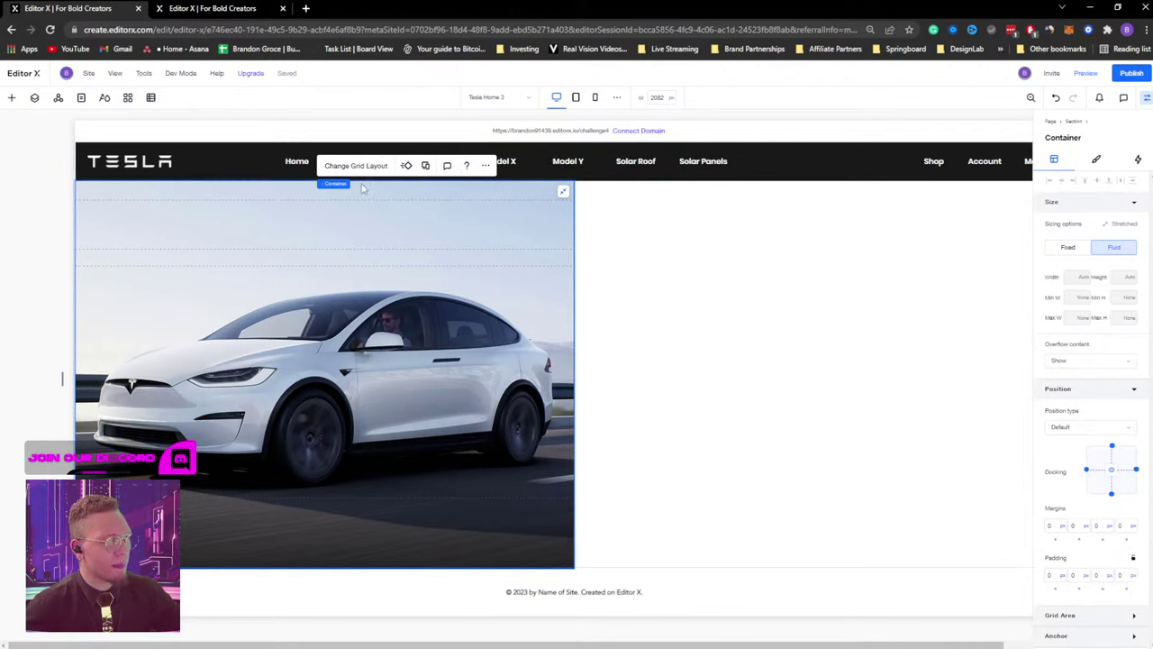
click(486, 165)
mouse_move(560, 392)
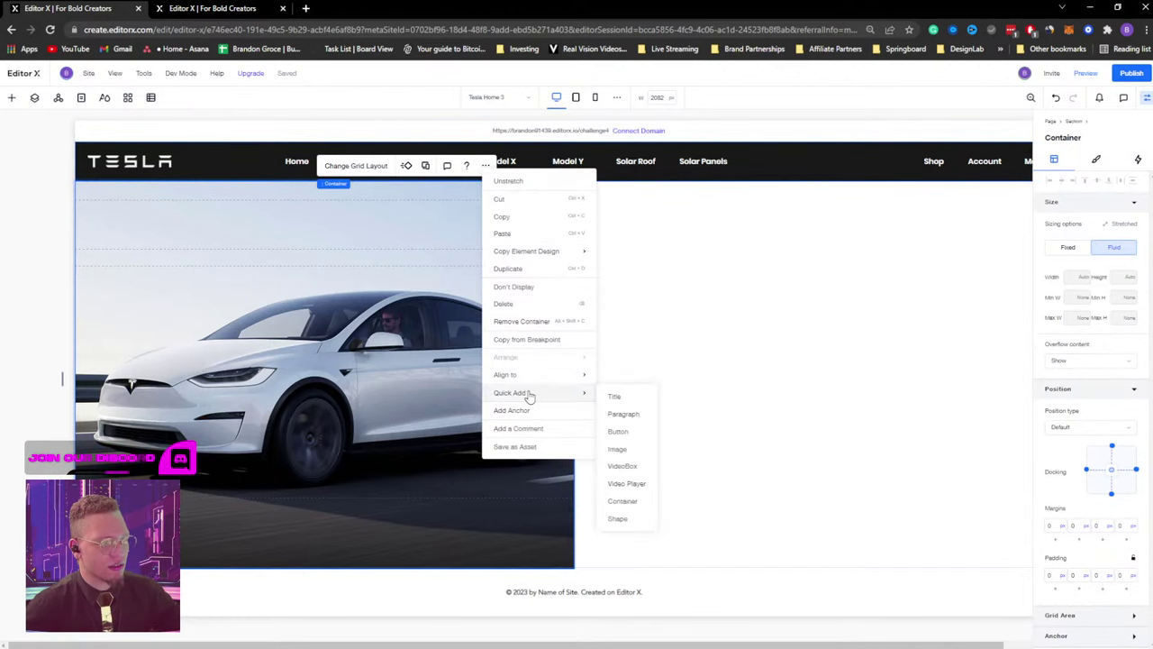
click(630, 400)
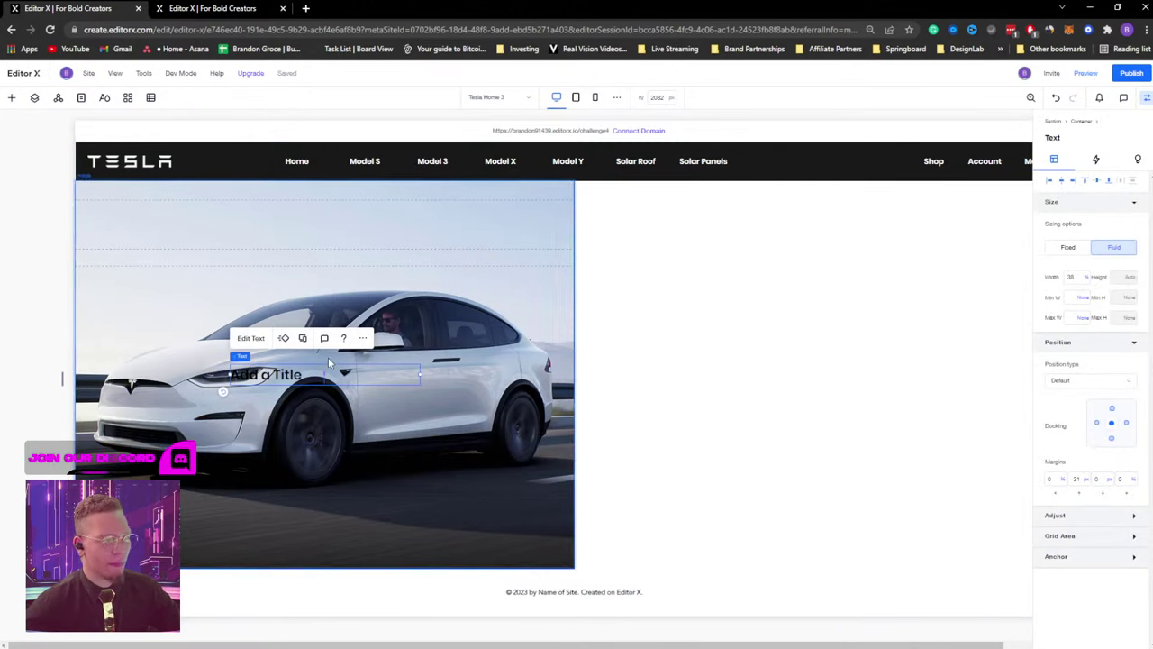
drag(287, 371, 284, 219)
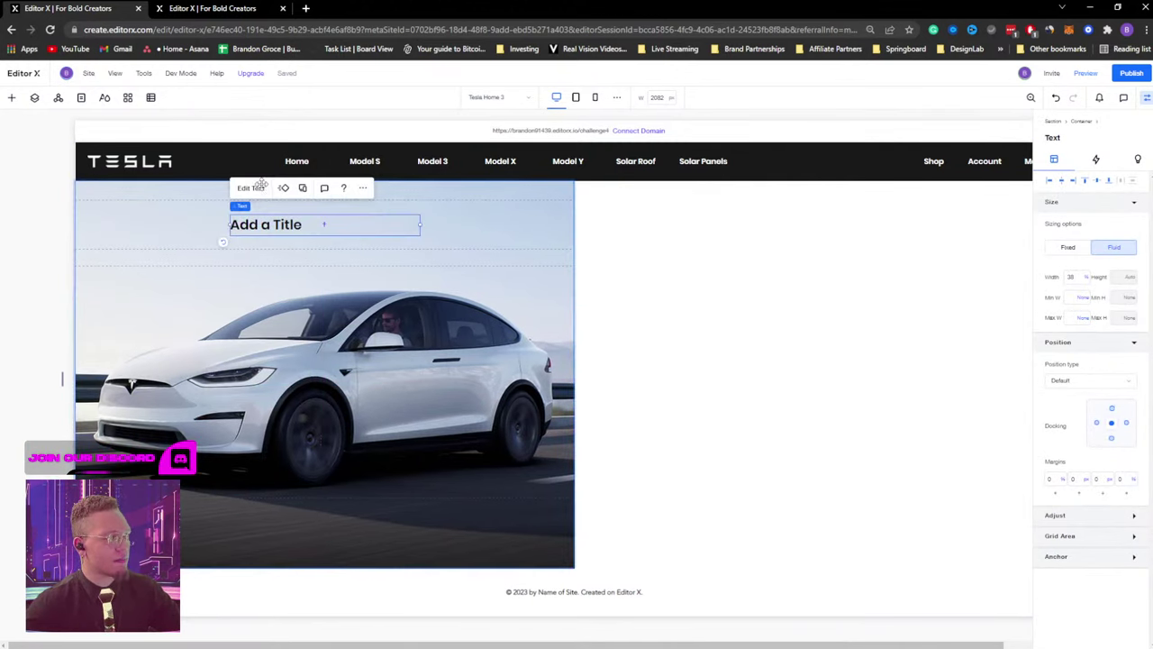
Copy the "Model X" title text from the finished page and paste it over the new title's placeholder.
click(213, 9)
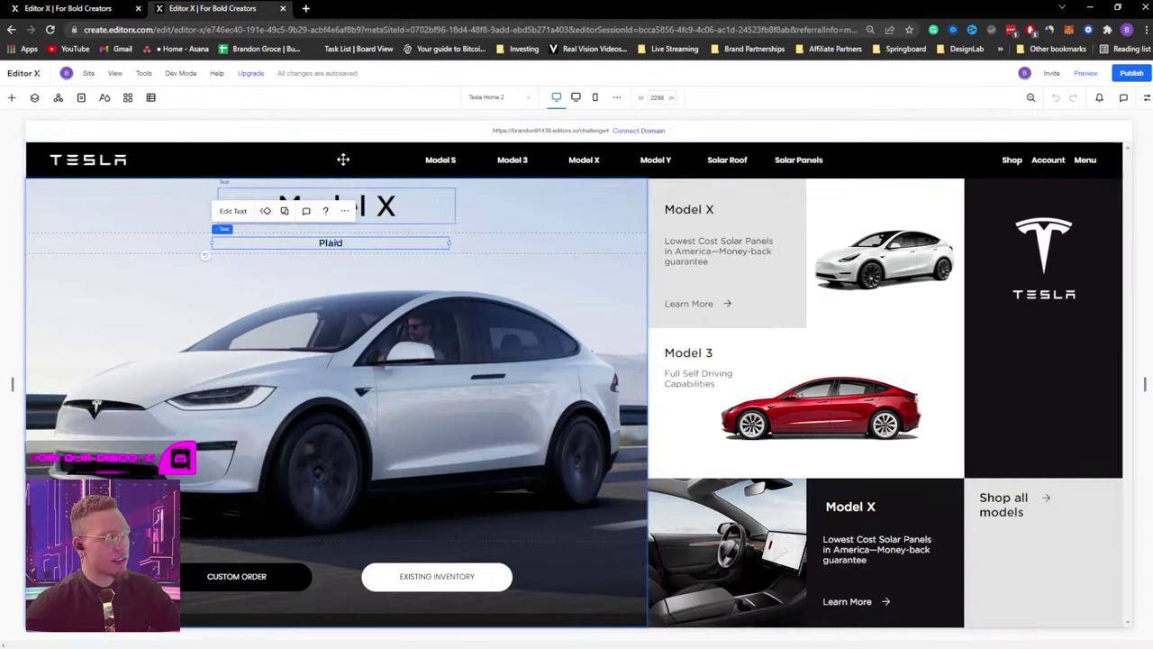
double_click(365, 201)
key(ctrl+c)
click(86, 7)
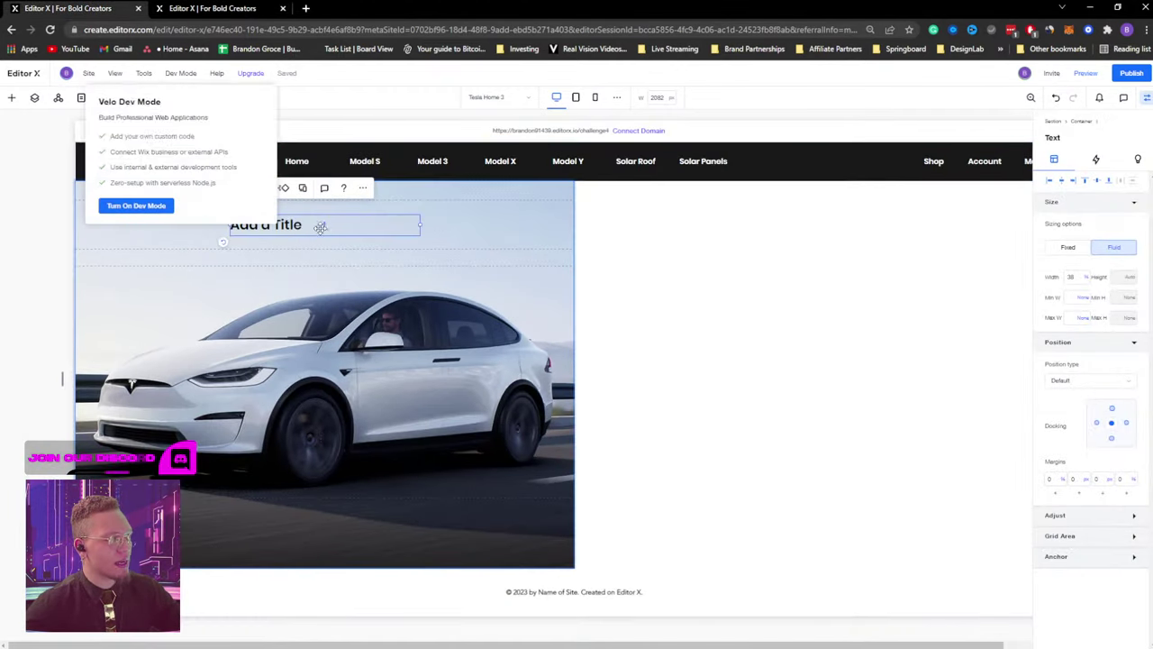
double_click(291, 225)
key(ctrl+v)
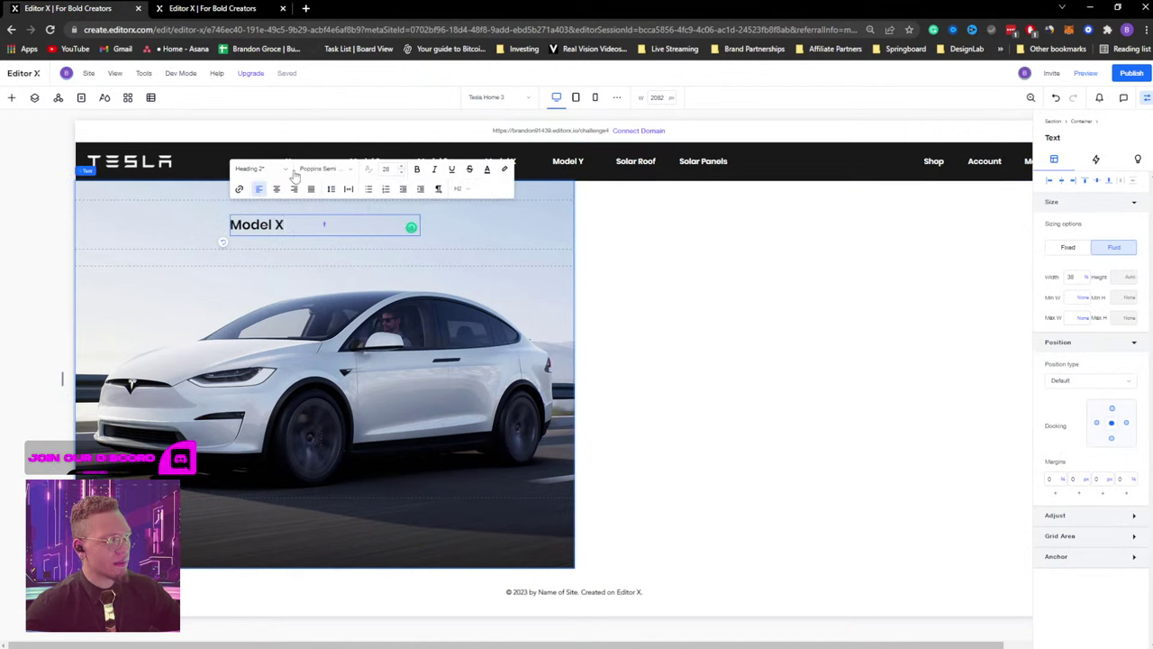
Change the font of the whole "Model X" title to Gotham Medium.
click(322, 169)
scroll(356, 271, down, 5)
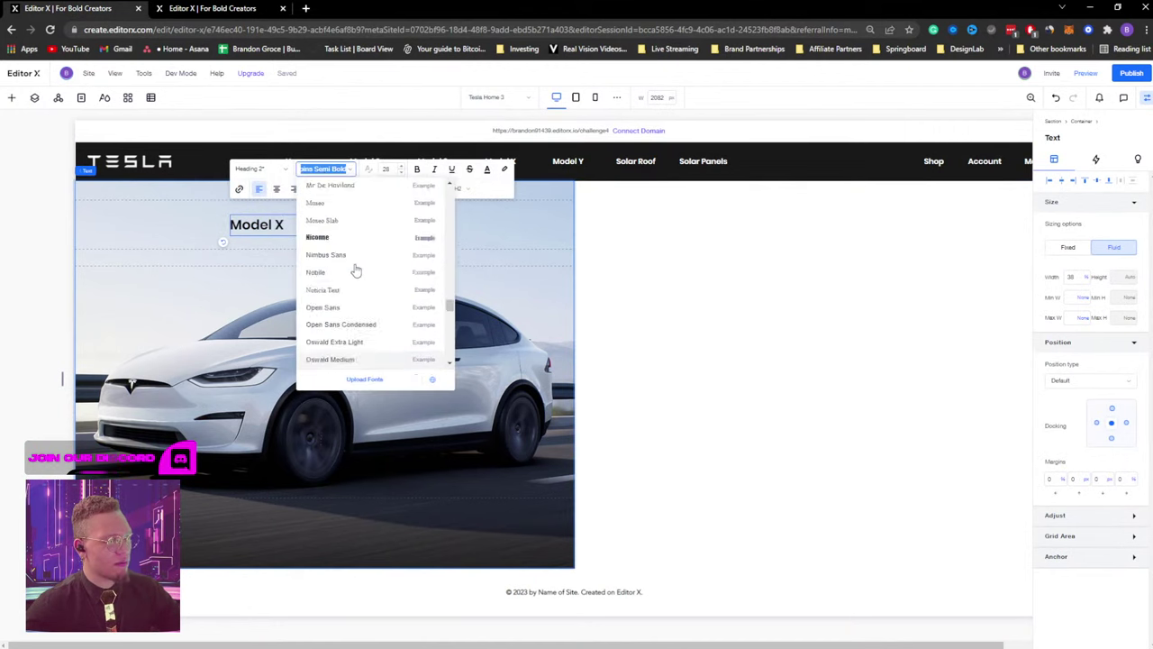
scroll(356, 270, up, 15)
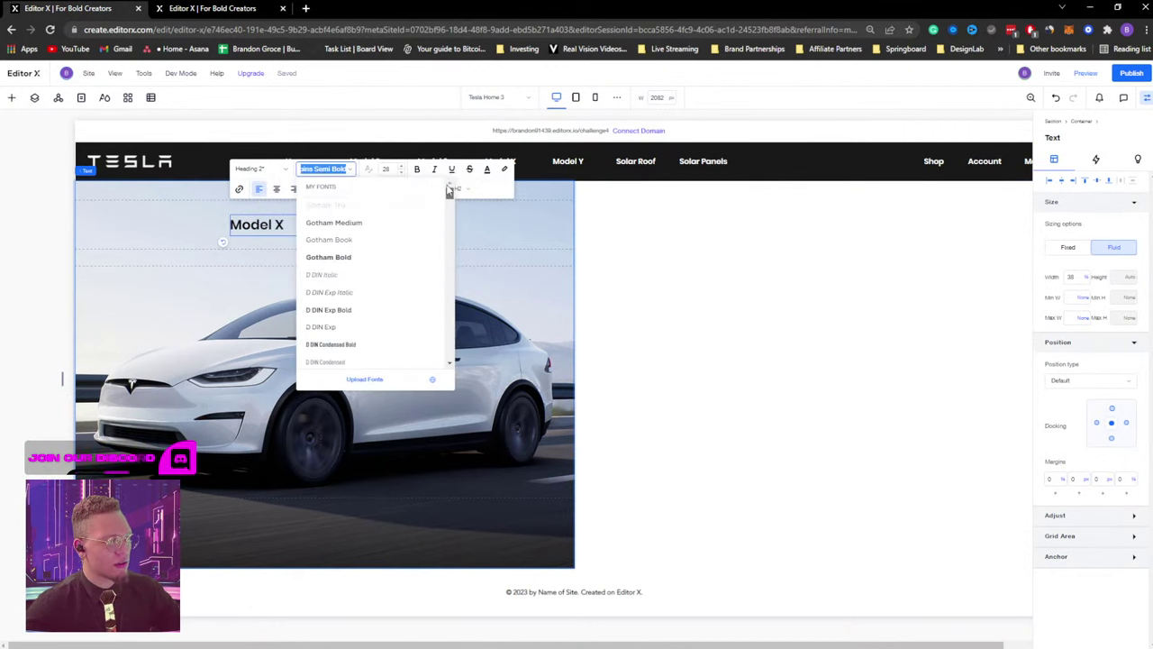
click(353, 223)
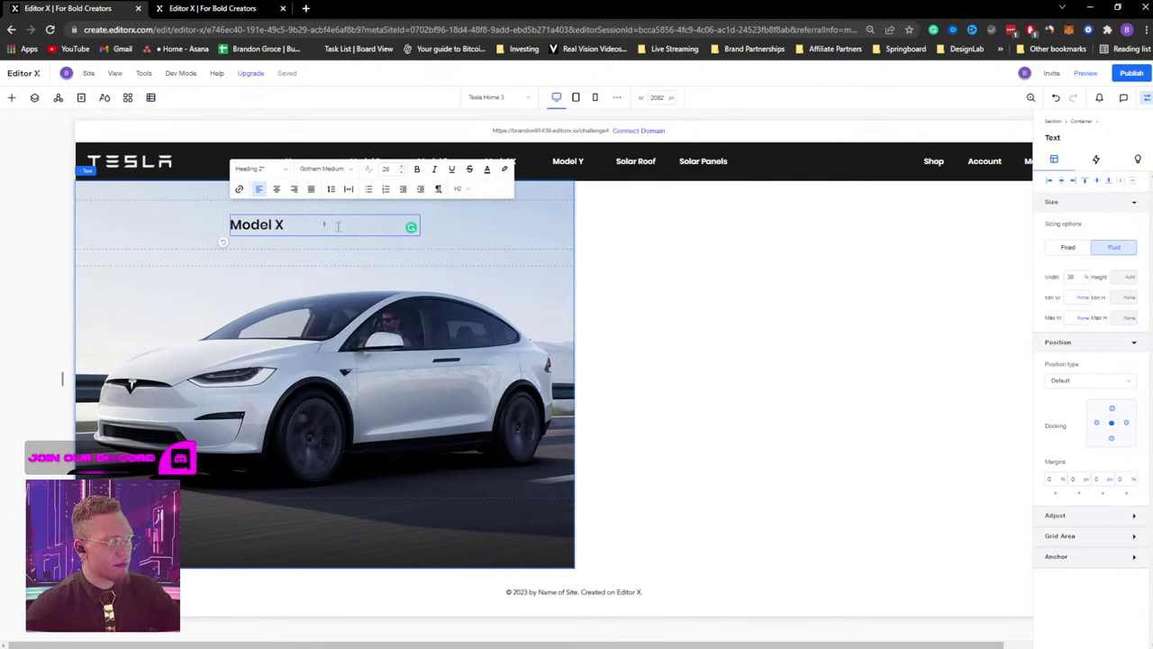
triple_click(338, 226)
click(327, 168)
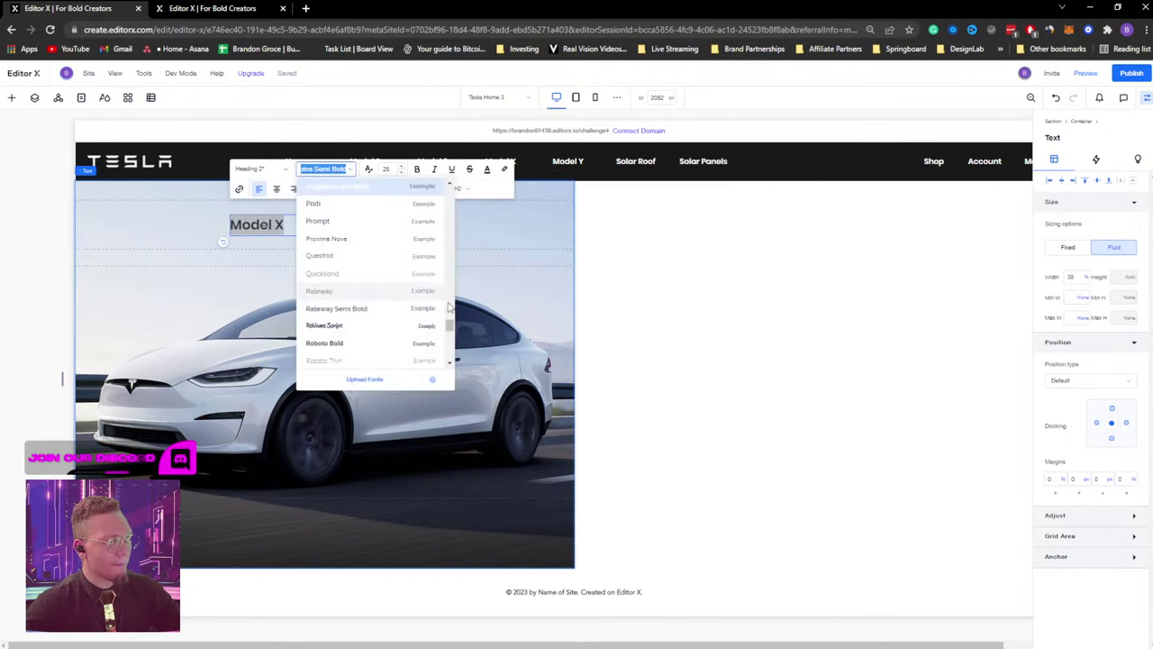
drag(449, 308, 450, 185)
click(326, 227)
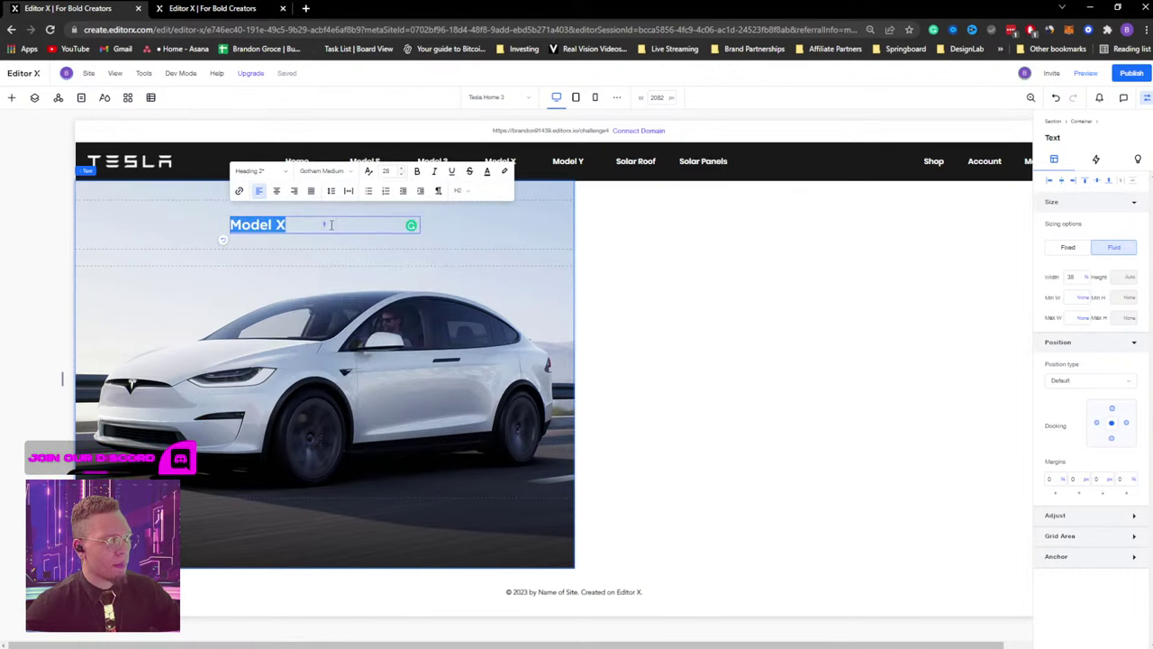
Set the "Model X" title's font size to 45.
click(389, 172)
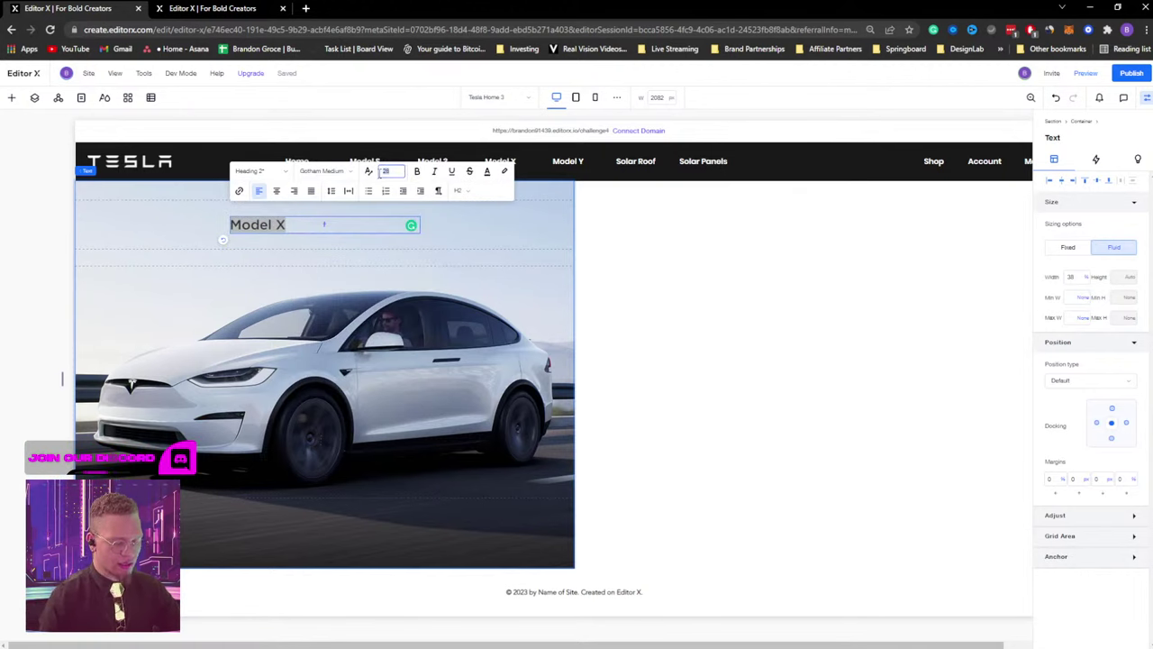
text(45)
key(Return)
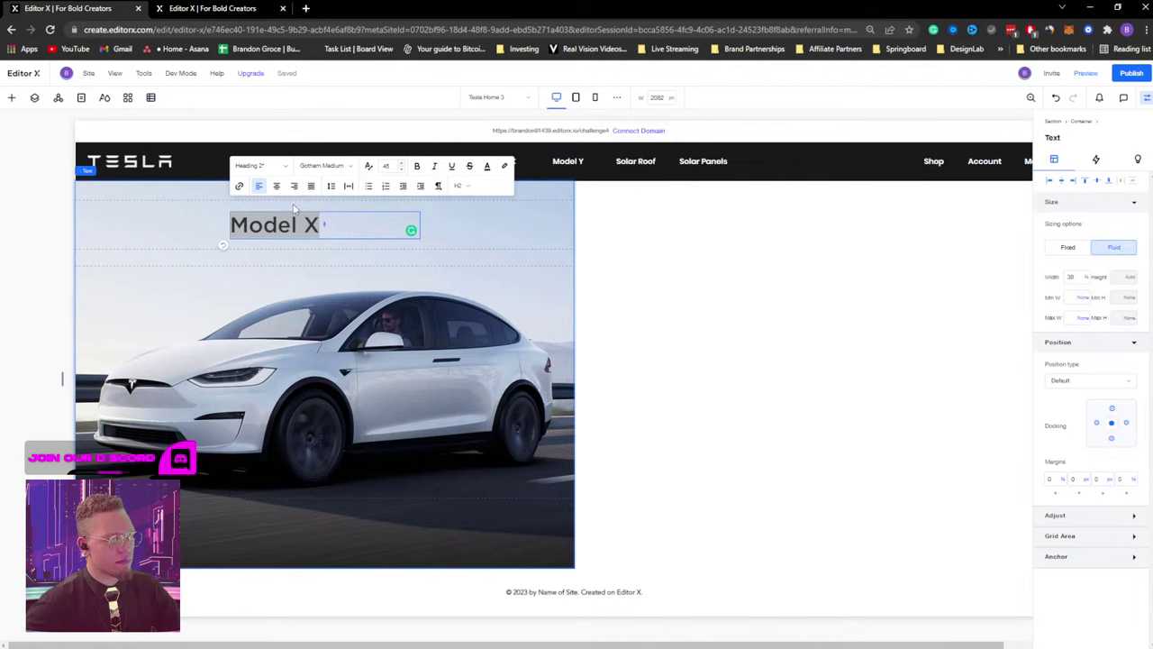
Set the "Model X" title's font size to 55 and center its text.
click(394, 166)
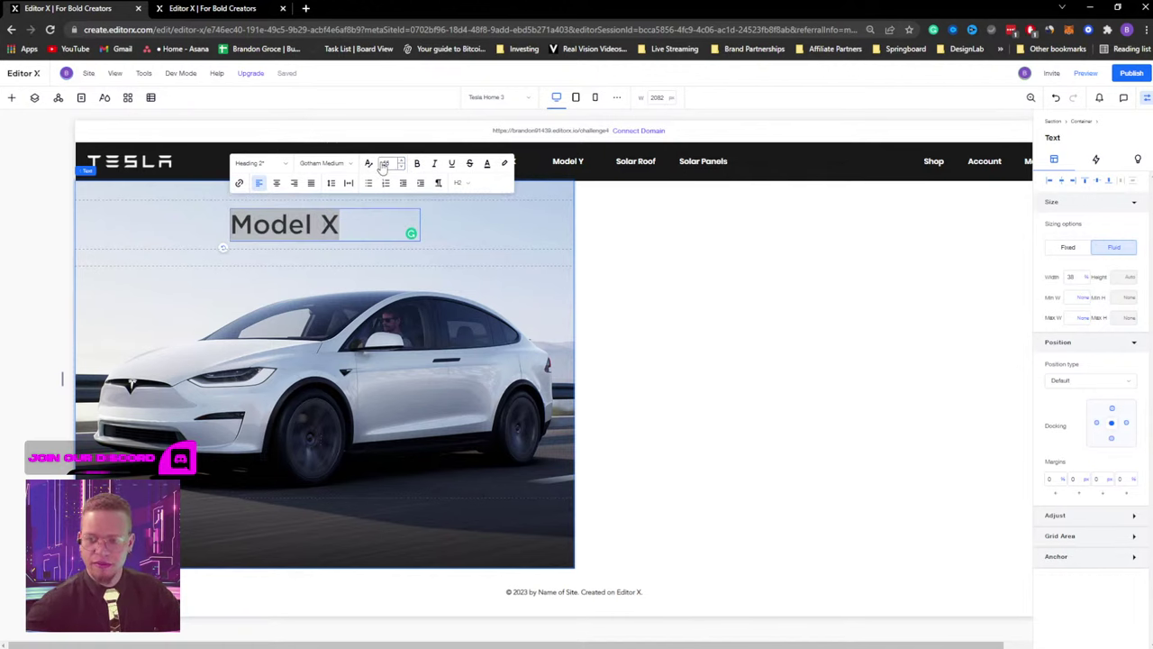
click(353, 337)
click(295, 224)
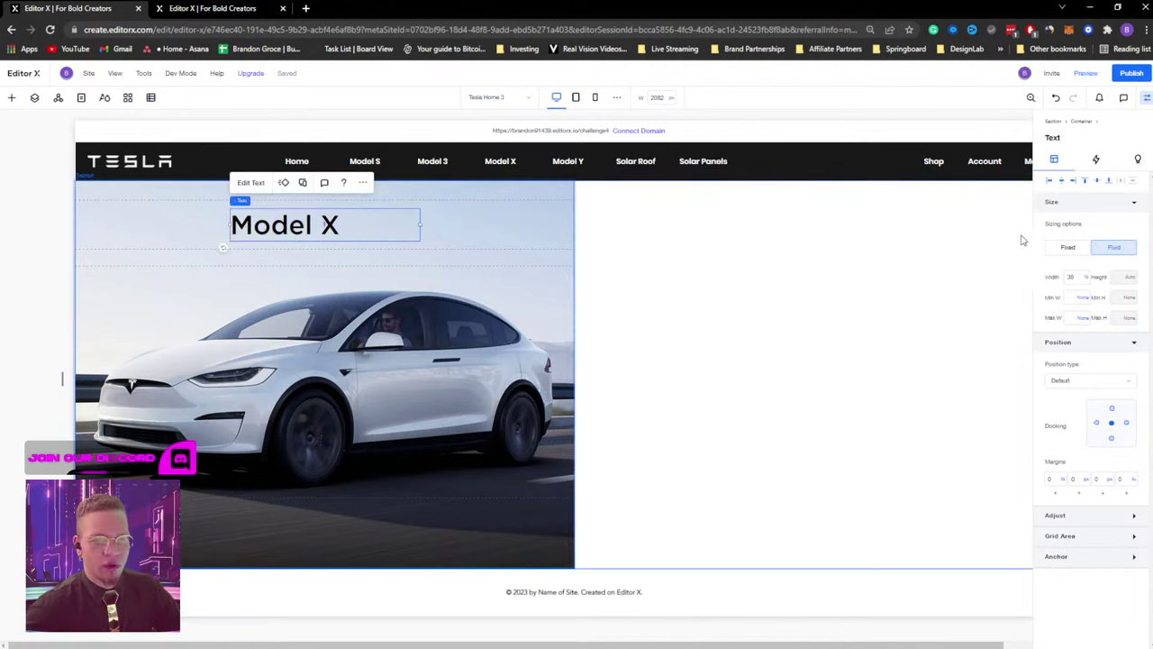
click(251, 182)
click(276, 183)
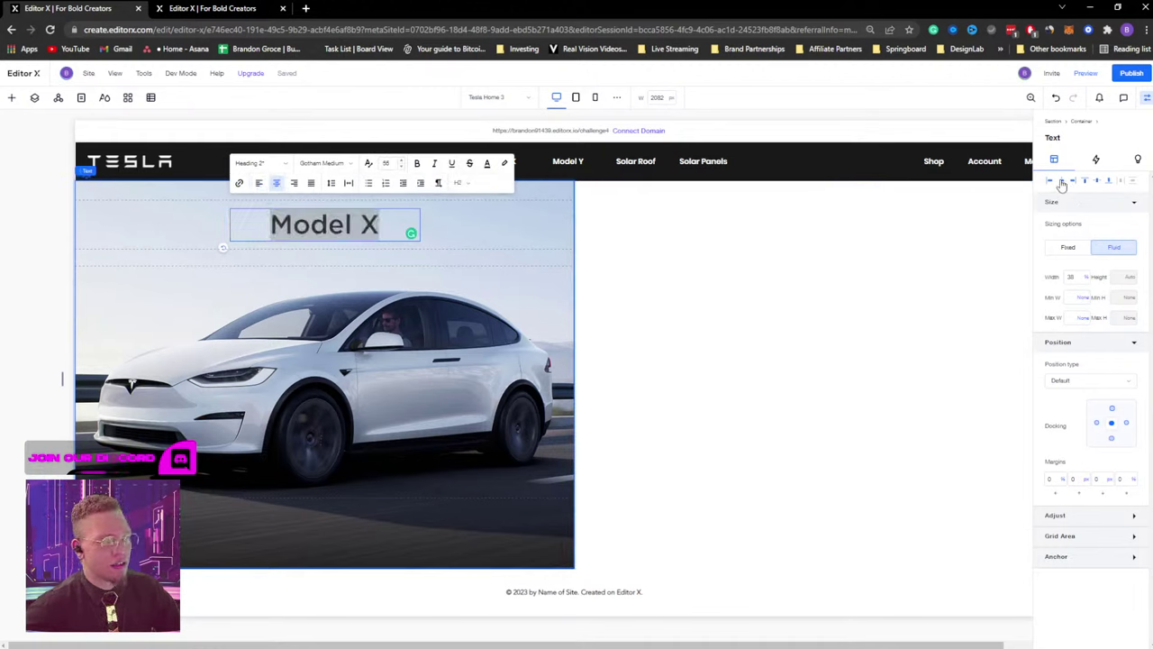
click(552, 356)
Duplicate the "Model X" title directly below itself and change the copy's text to "Plaid".
click(357, 236)
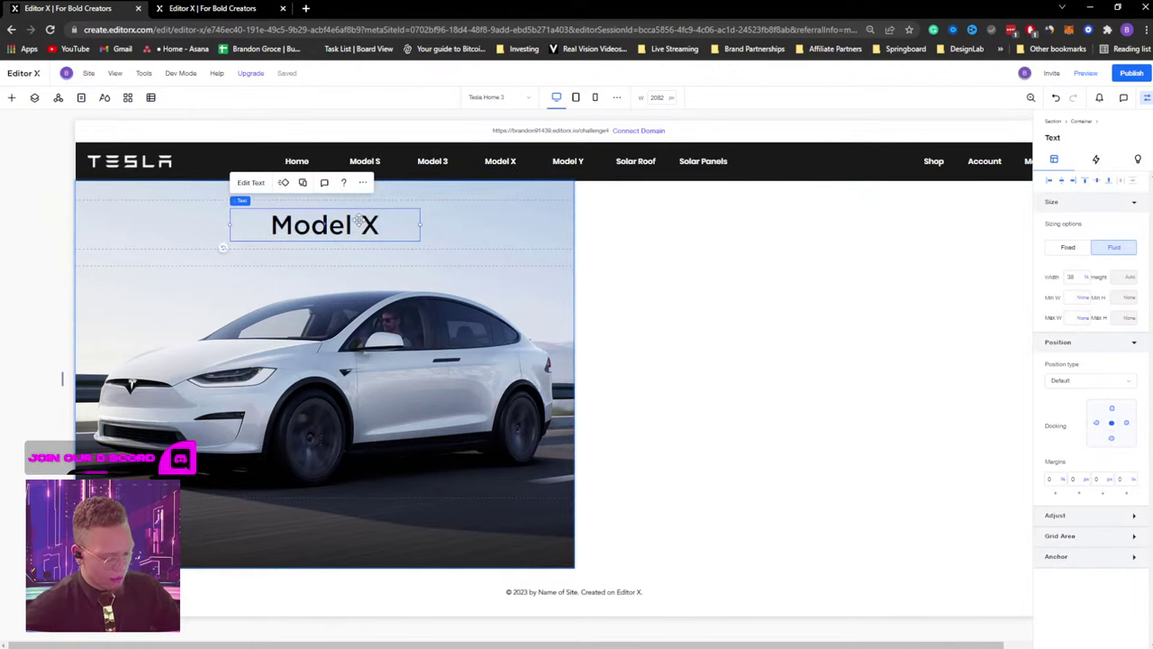
drag(363, 223, 355, 259)
double_click(352, 258)
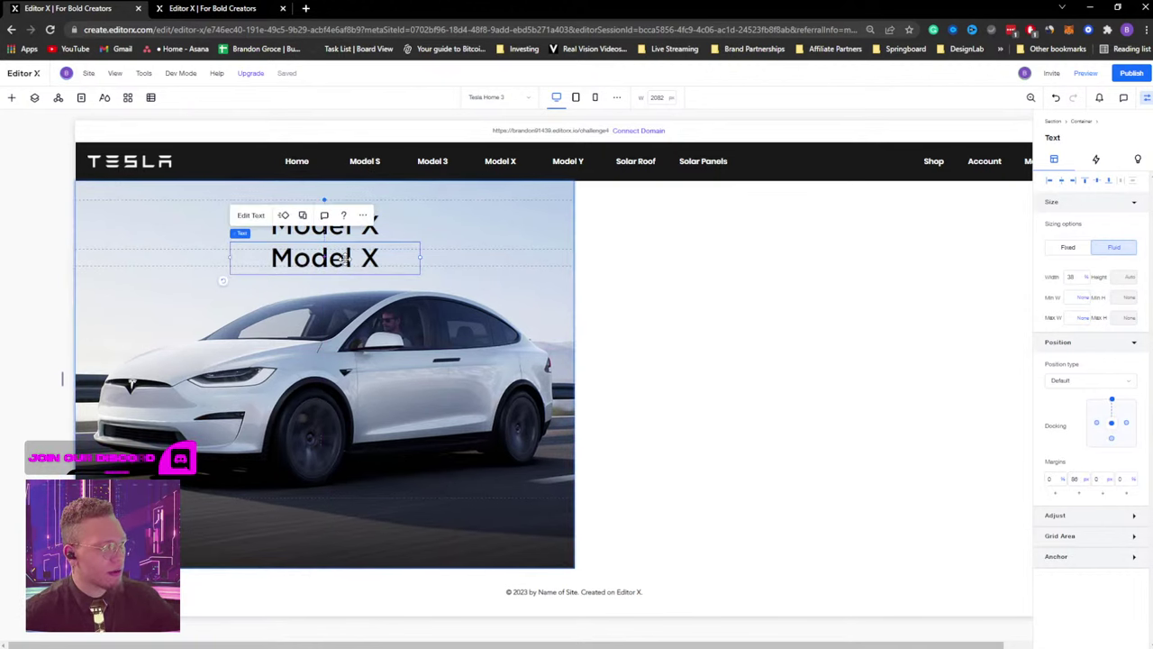
text(Plaid)
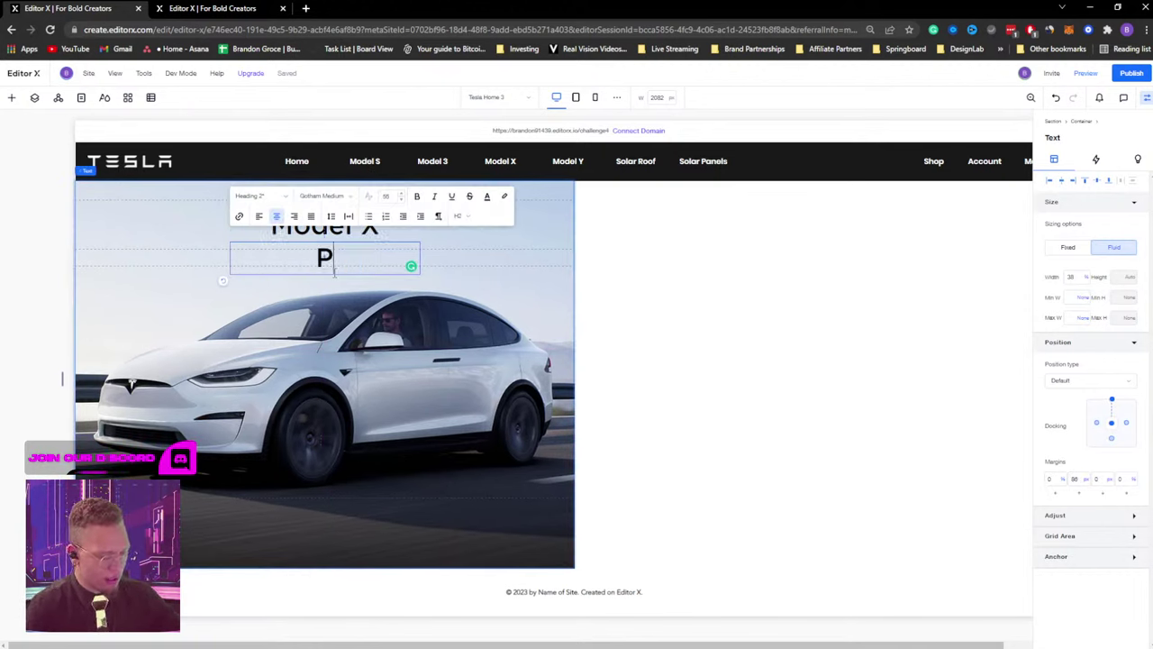
Set the "Plaid" text's font size to 22 and center it in the narrow grid row below the title.
double_click(334, 265)
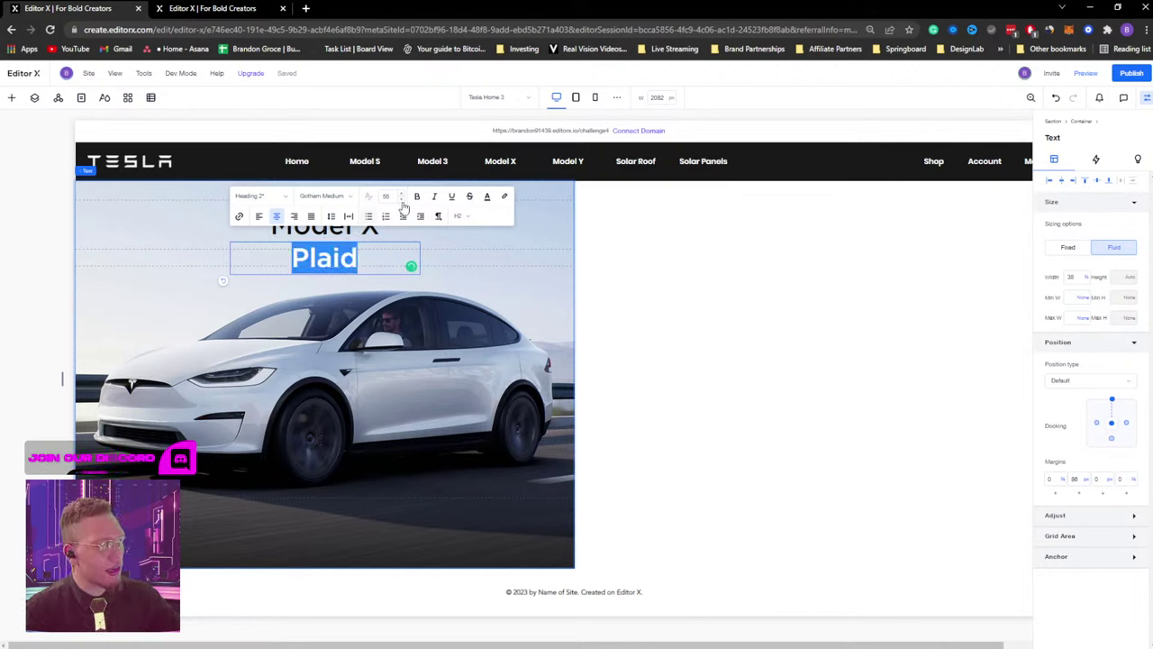
click(385, 196)
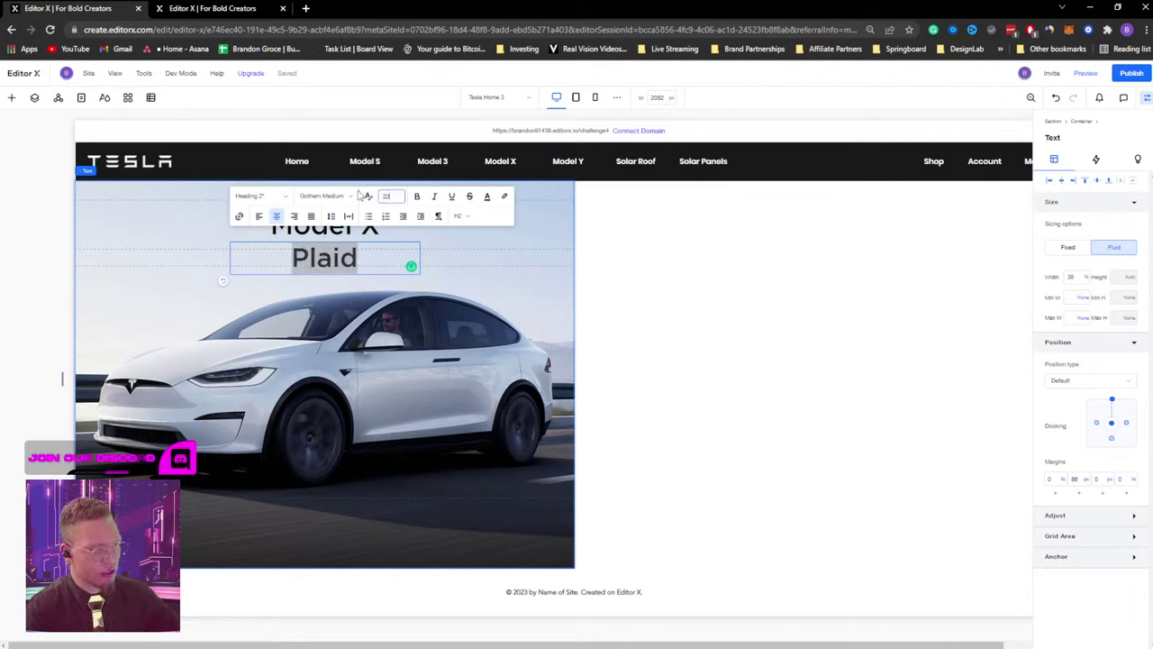
text(22)
key(Return)
click(405, 304)
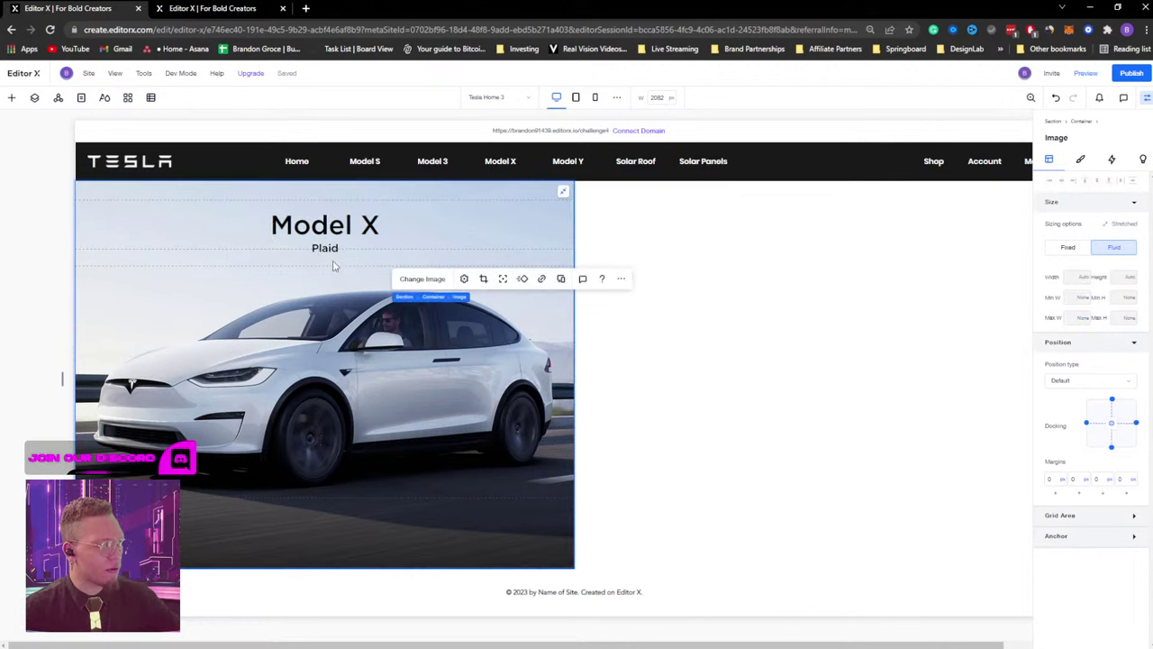
click(332, 250)
drag(331, 251, 329, 258)
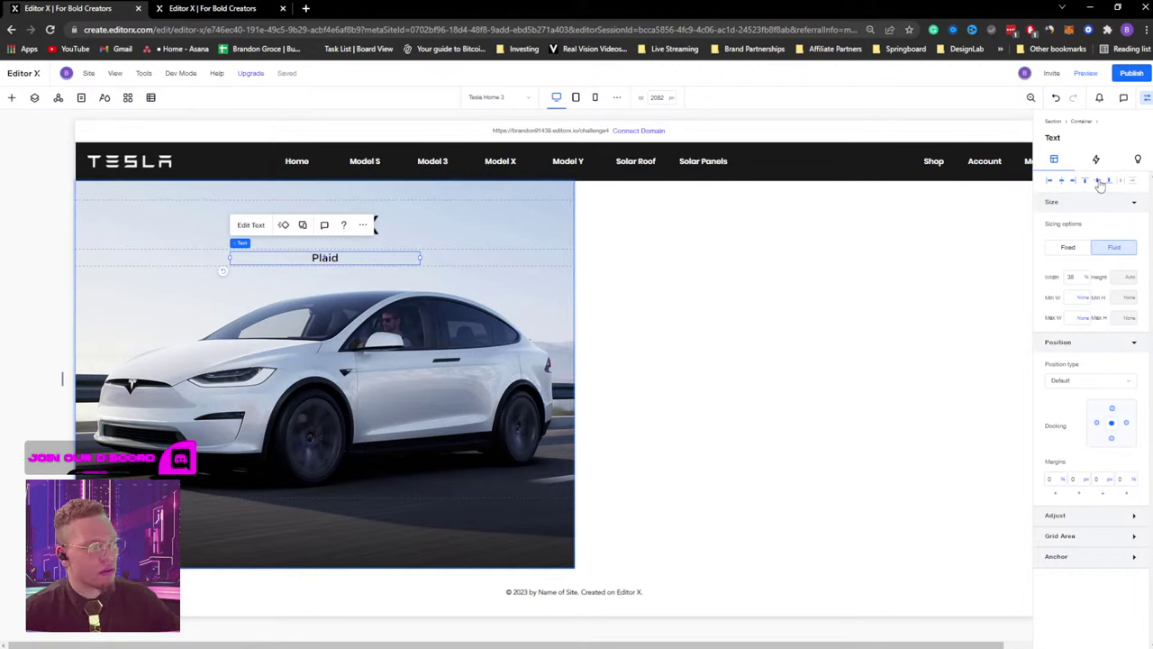
Add a white, rounded "Say Hello" button to the container's bottom row and increase its height to about 67 px.
click(317, 348)
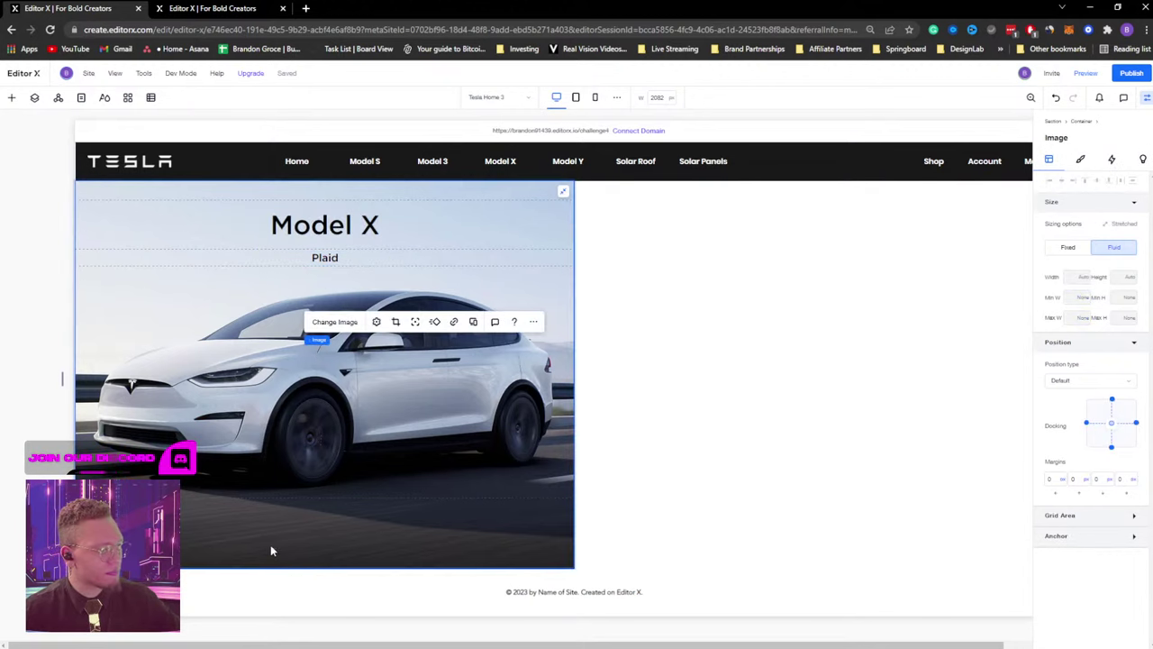
right_click(257, 390)
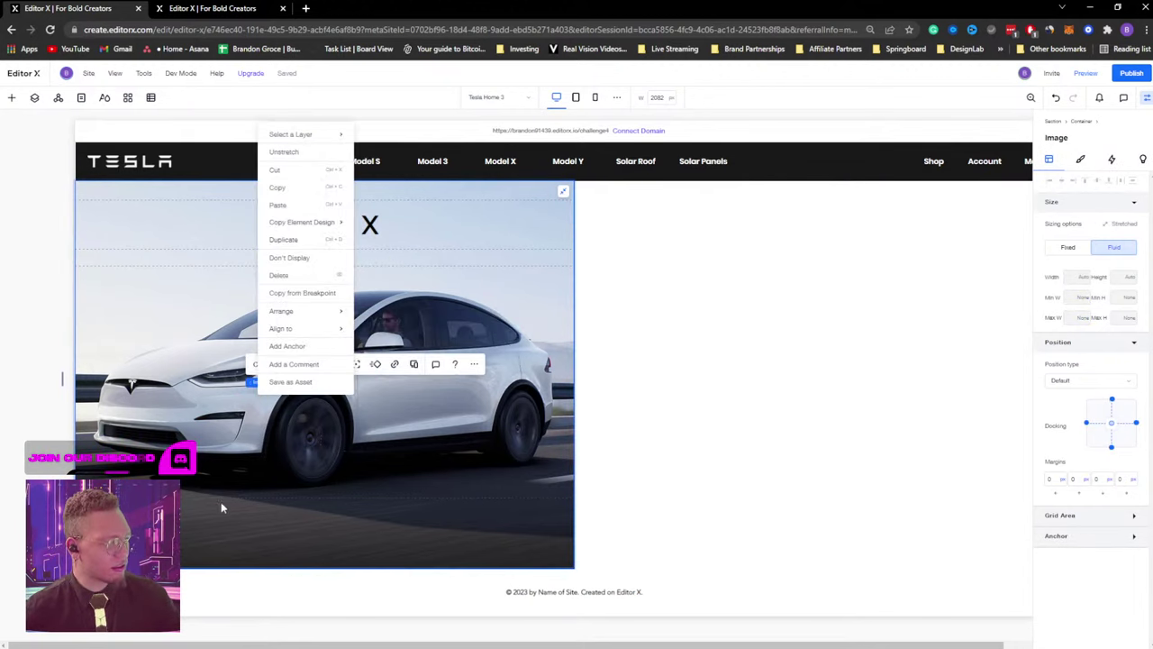
click(12, 97)
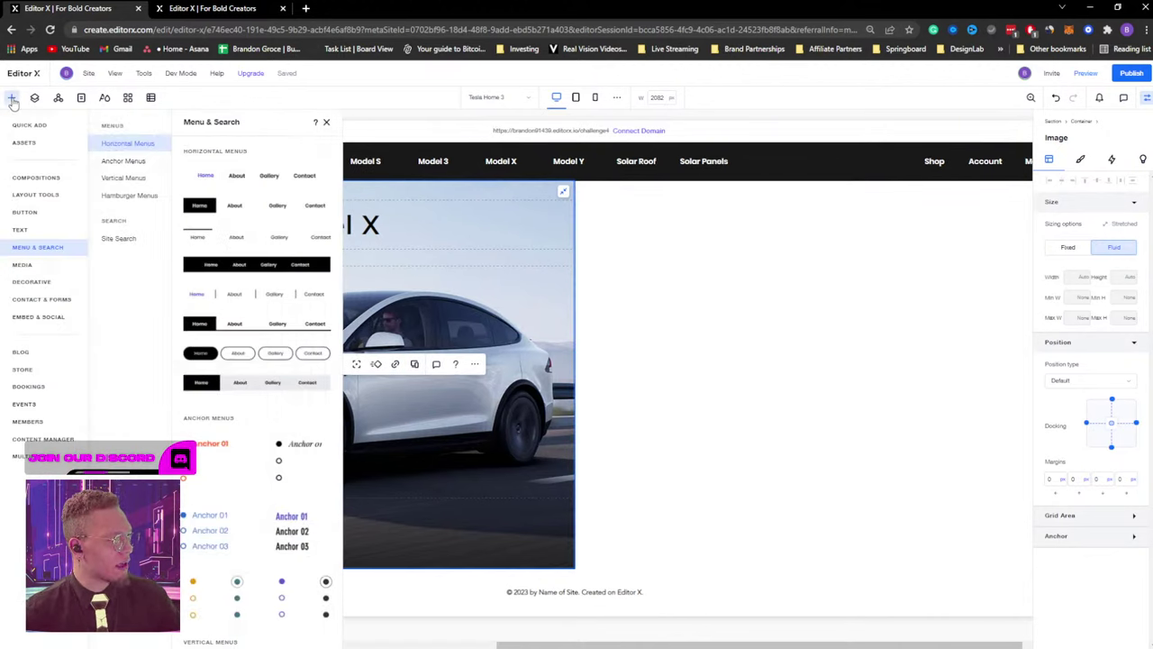
click(24, 212)
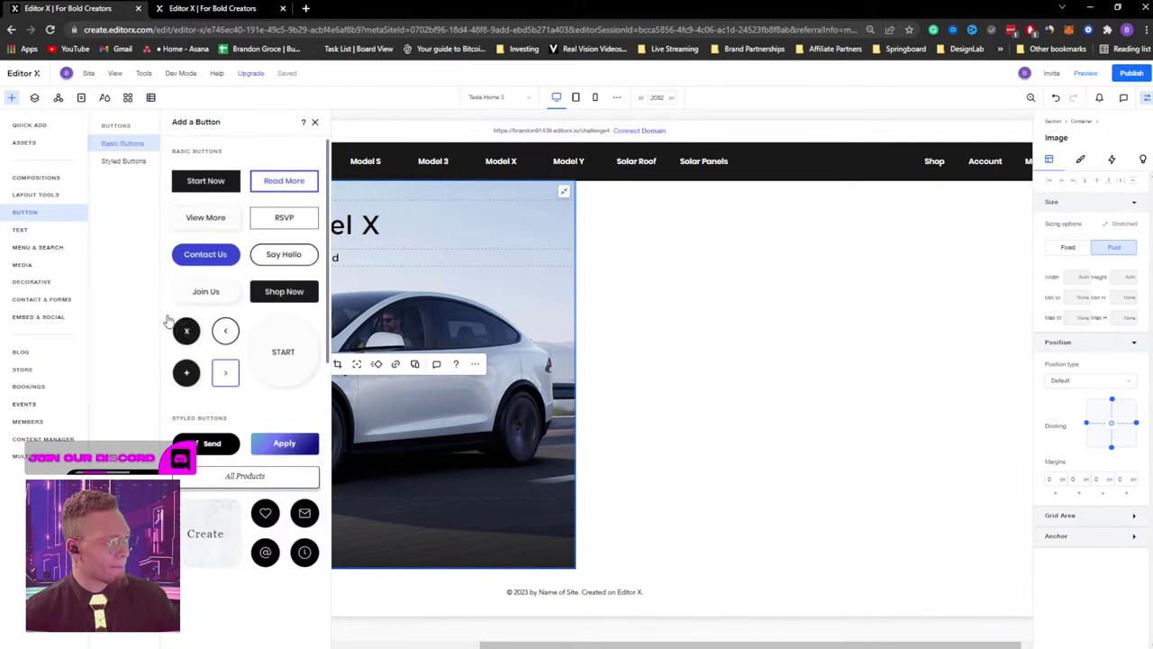
drag(483, 309, 304, 531)
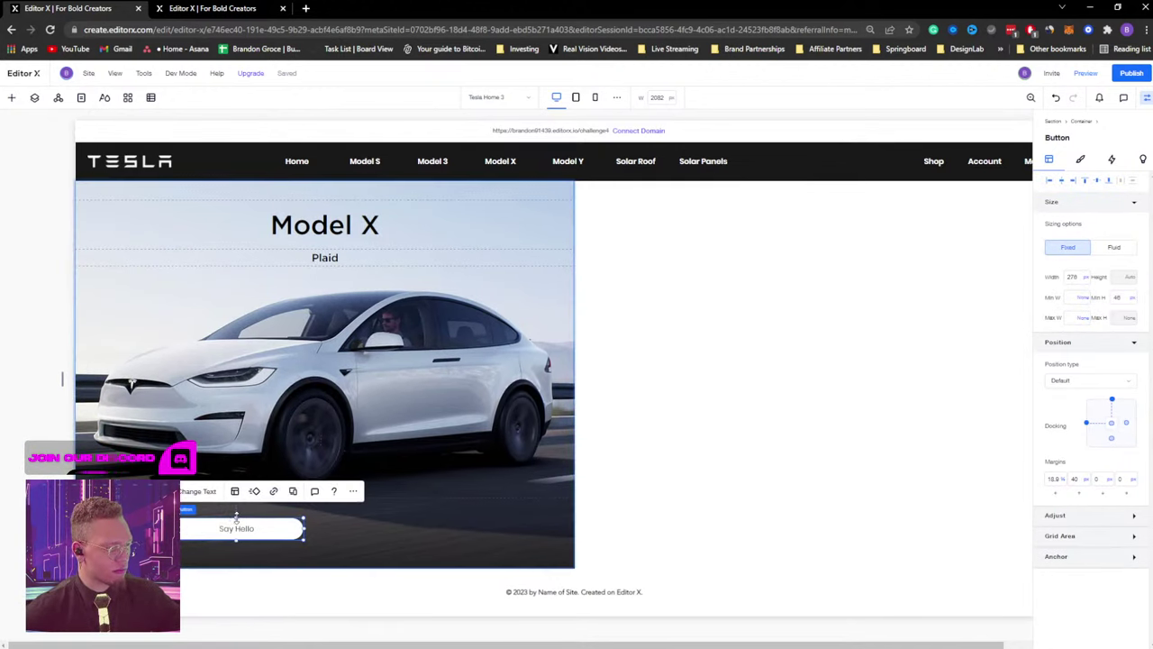
drag(236, 515, 236, 507)
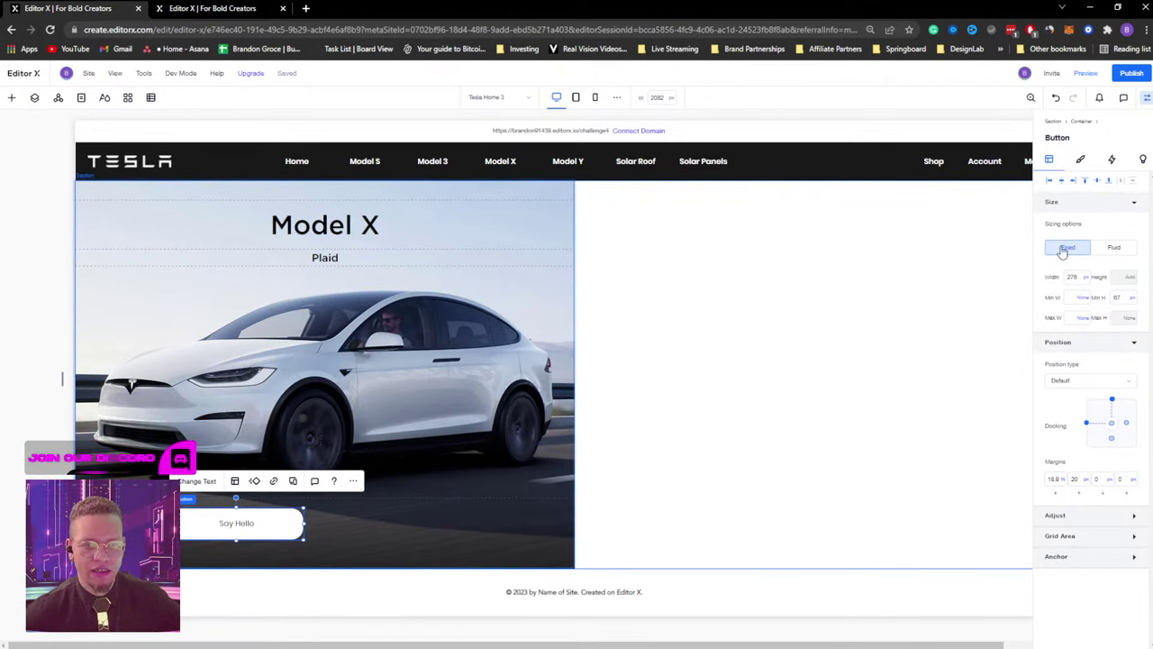
Set the button's corner radius to 50 px and move it out of the bottom row, up onto the car.
click(1080, 159)
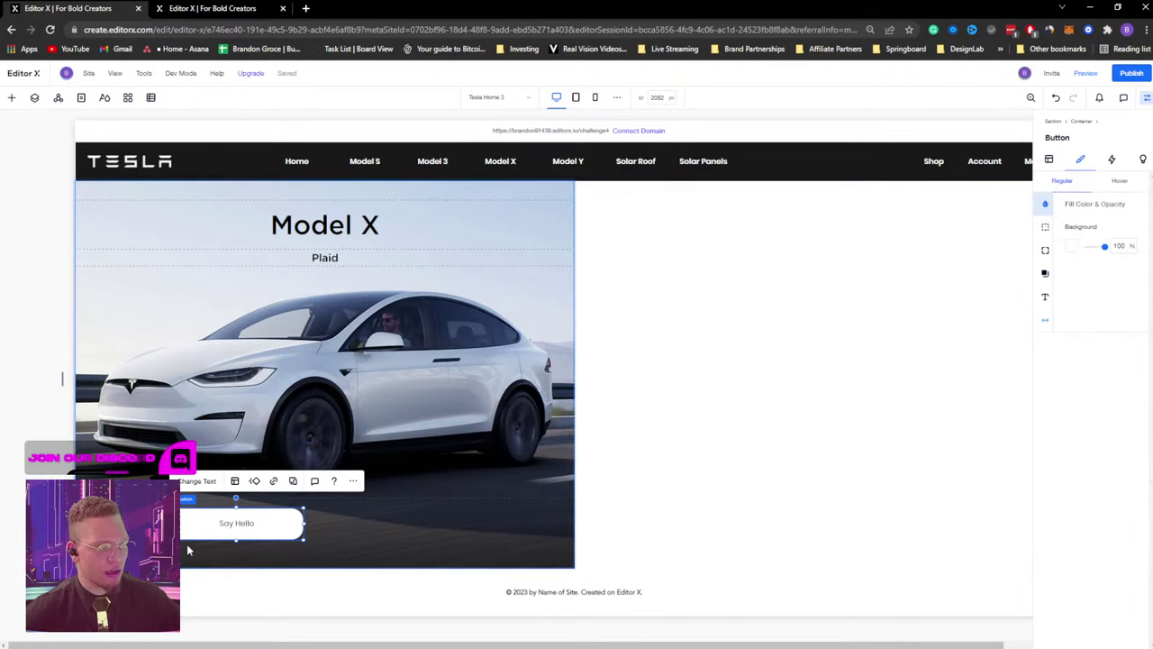
click(1045, 253)
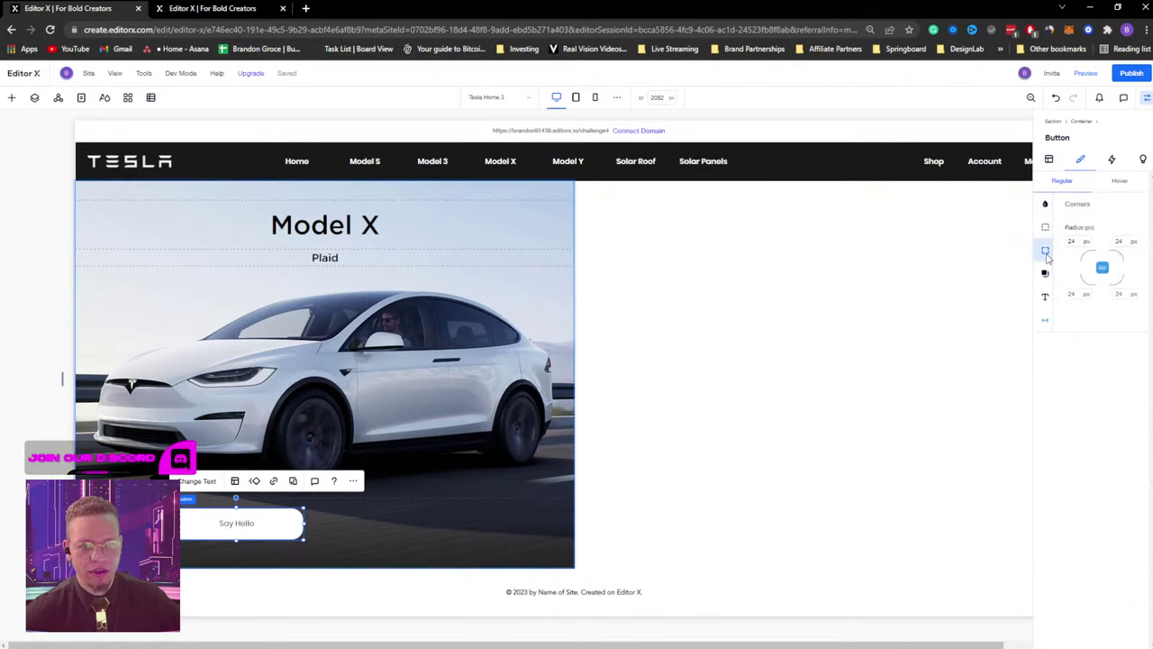
click(1076, 240)
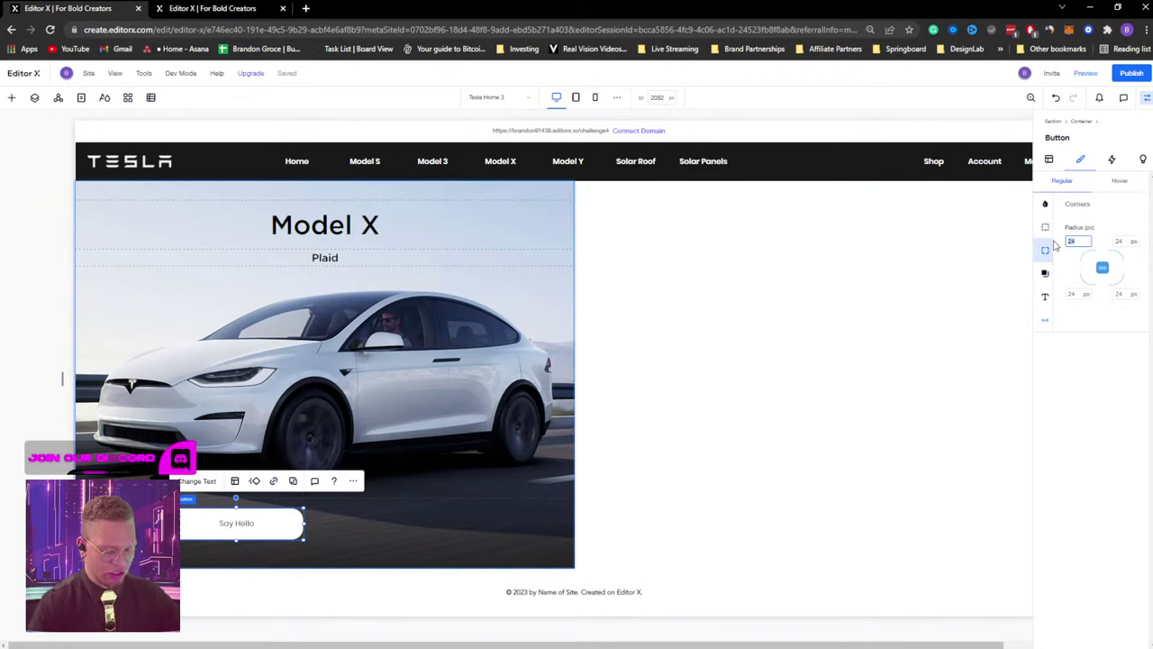
text(50)
key(Return)
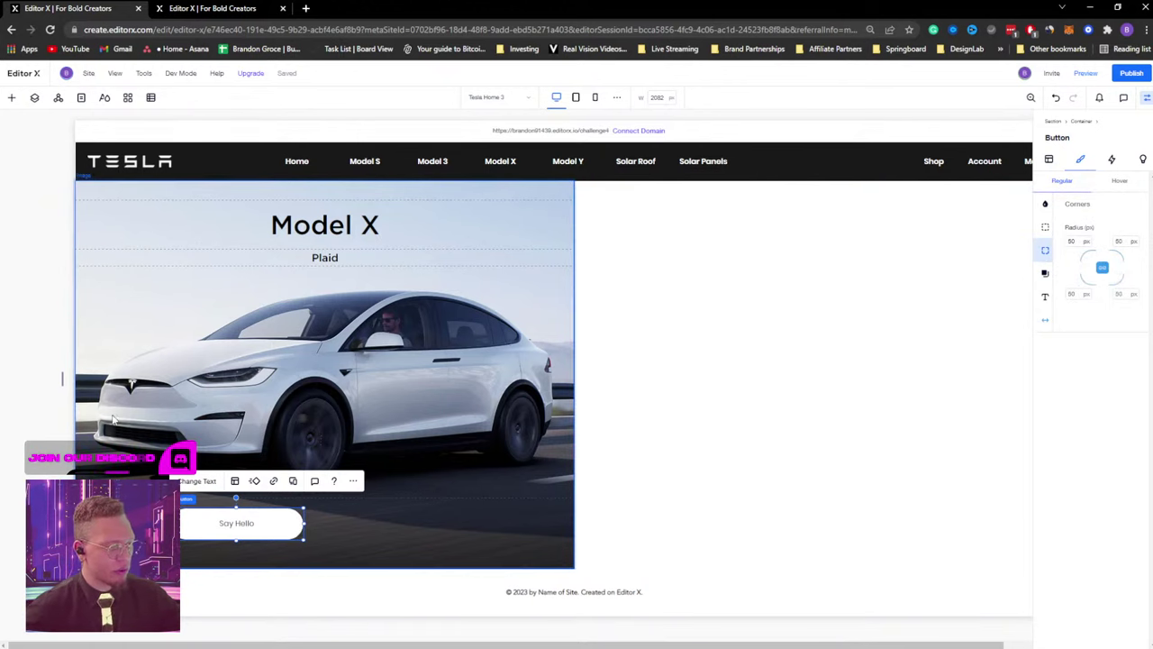
drag(259, 526, 160, 385)
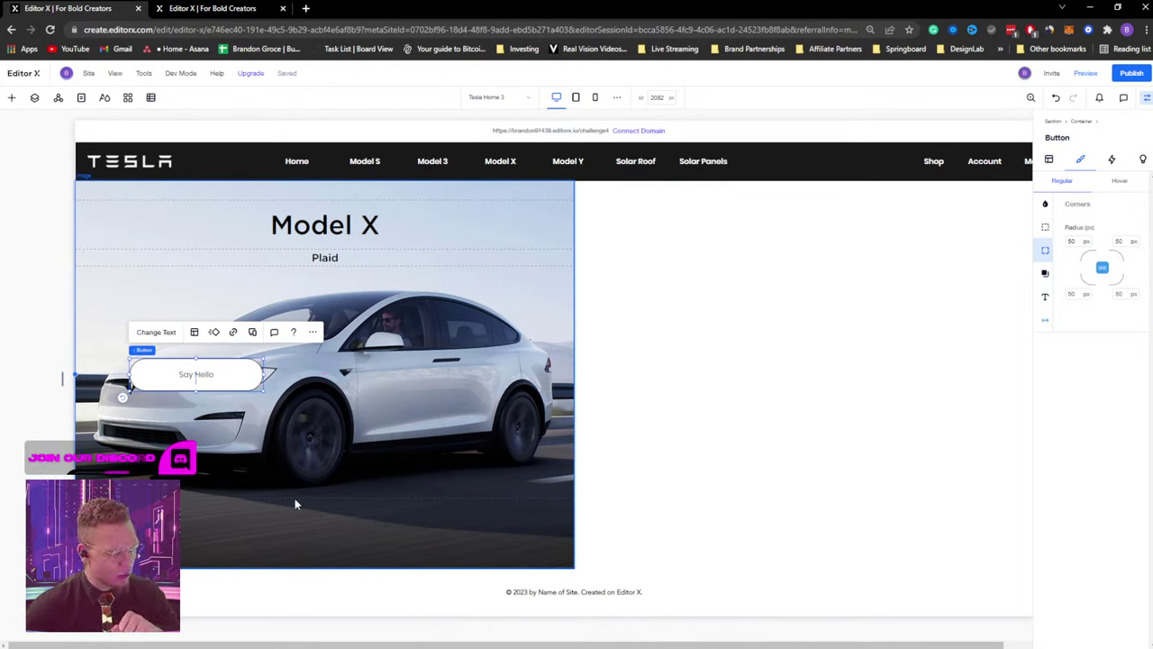
Add a new container inside the hero container and stretch it to fill the bottom grid row.
right_click(290, 530)
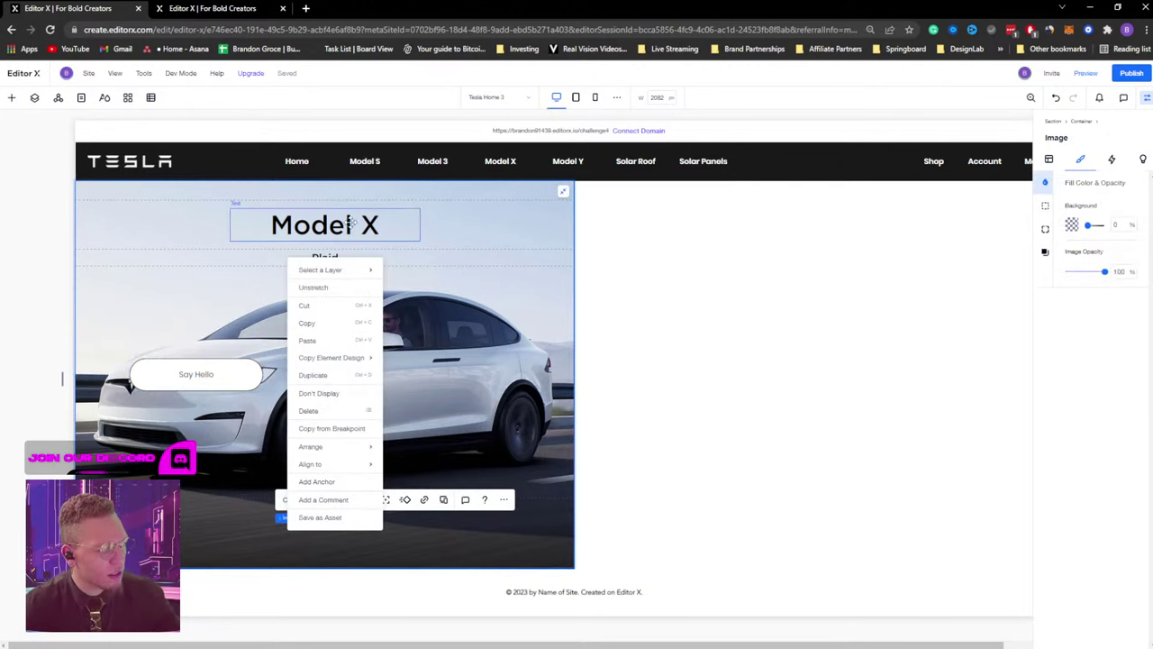
click(430, 281)
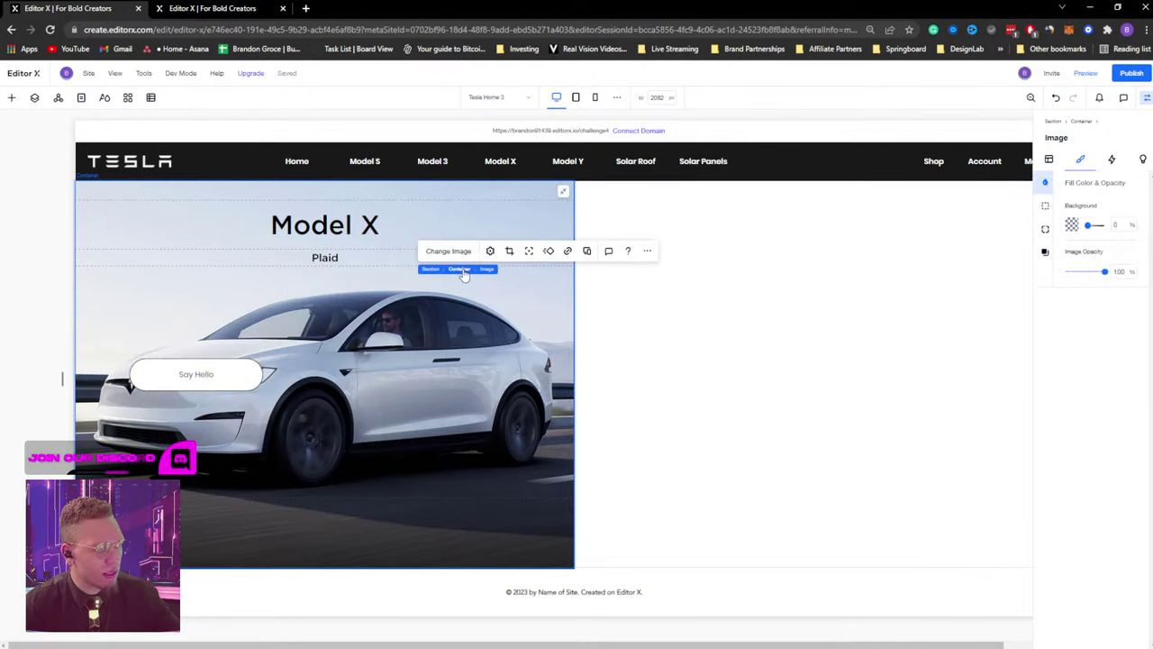
click(455, 268)
click(586, 250)
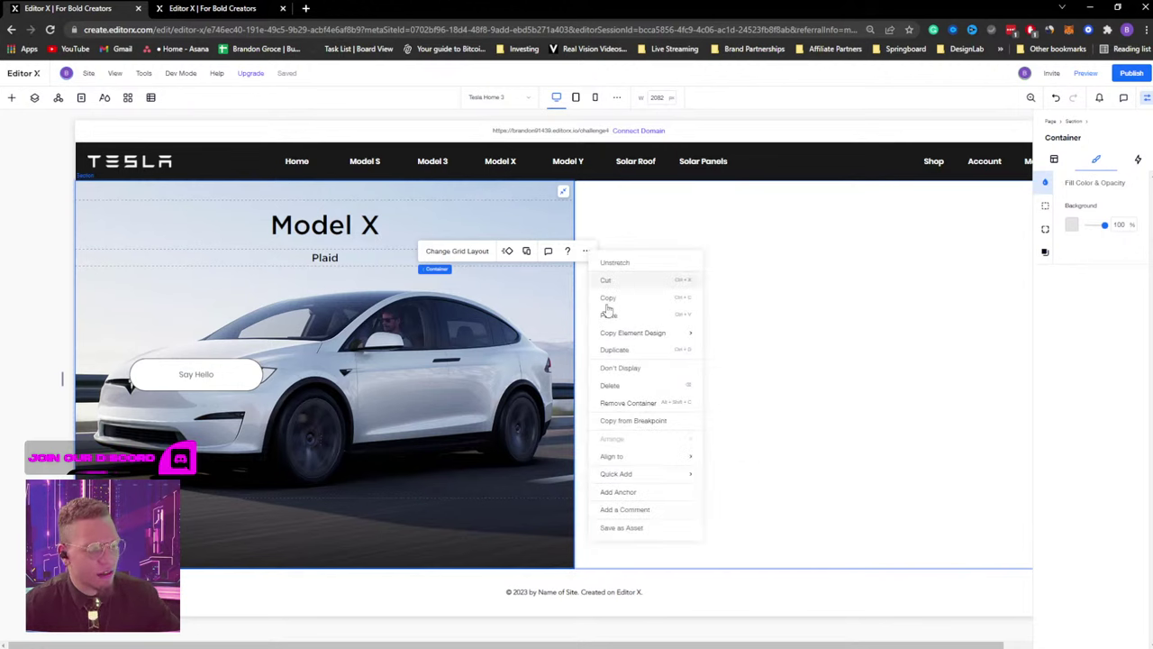
mouse_move(635, 476)
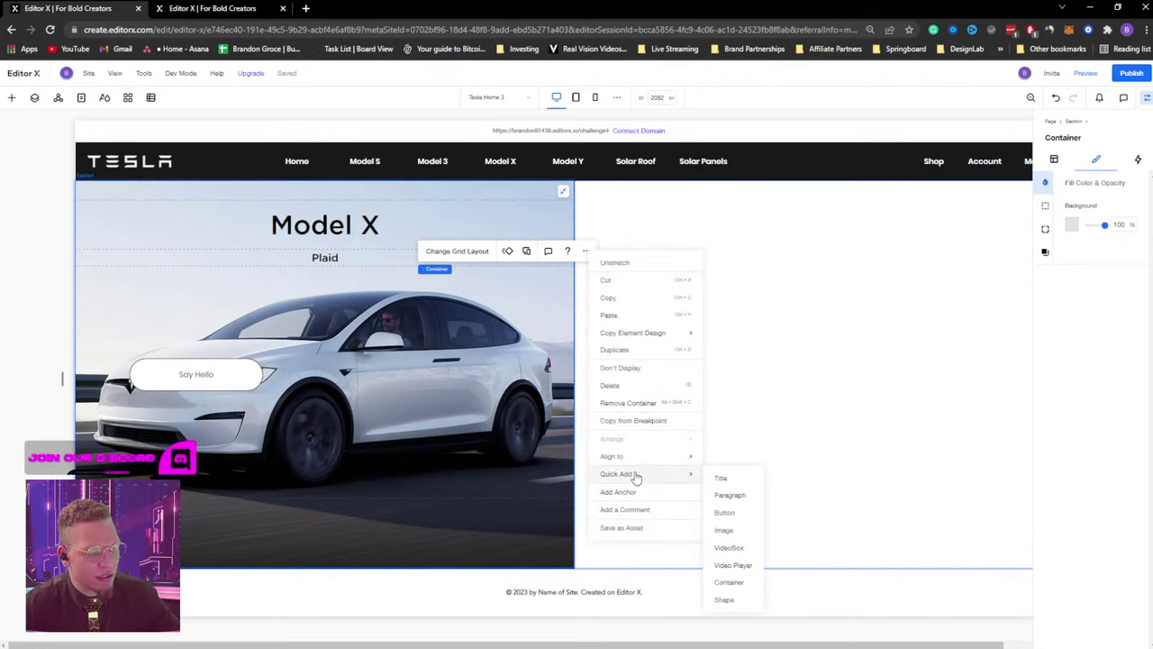
click(729, 582)
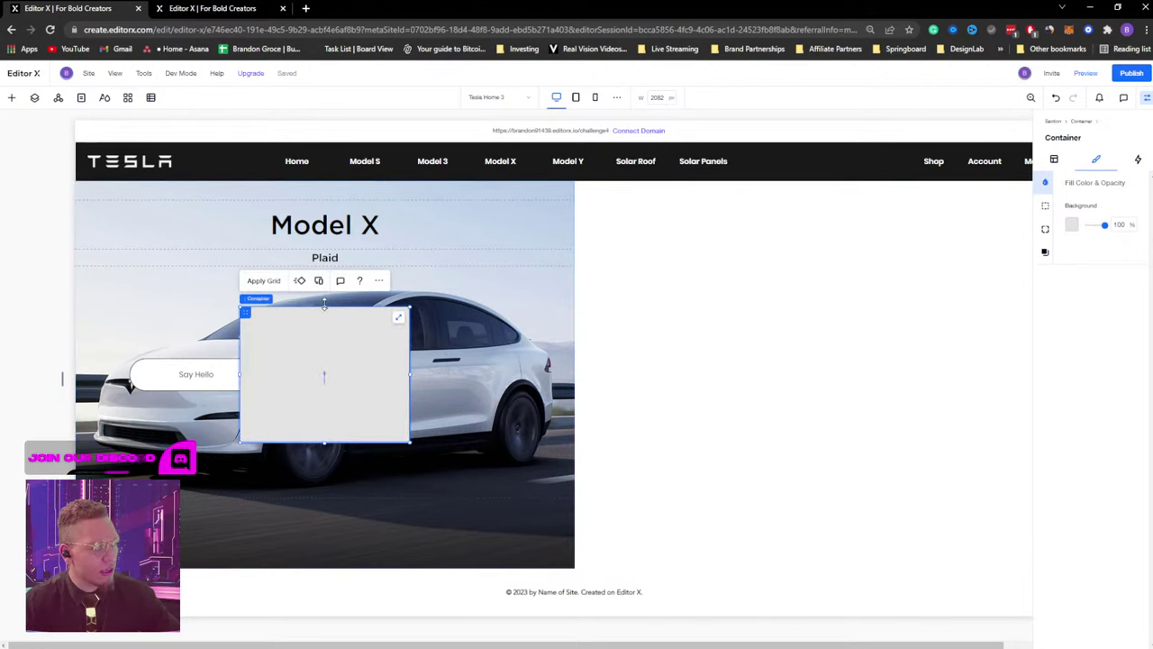
drag(325, 306, 279, 524)
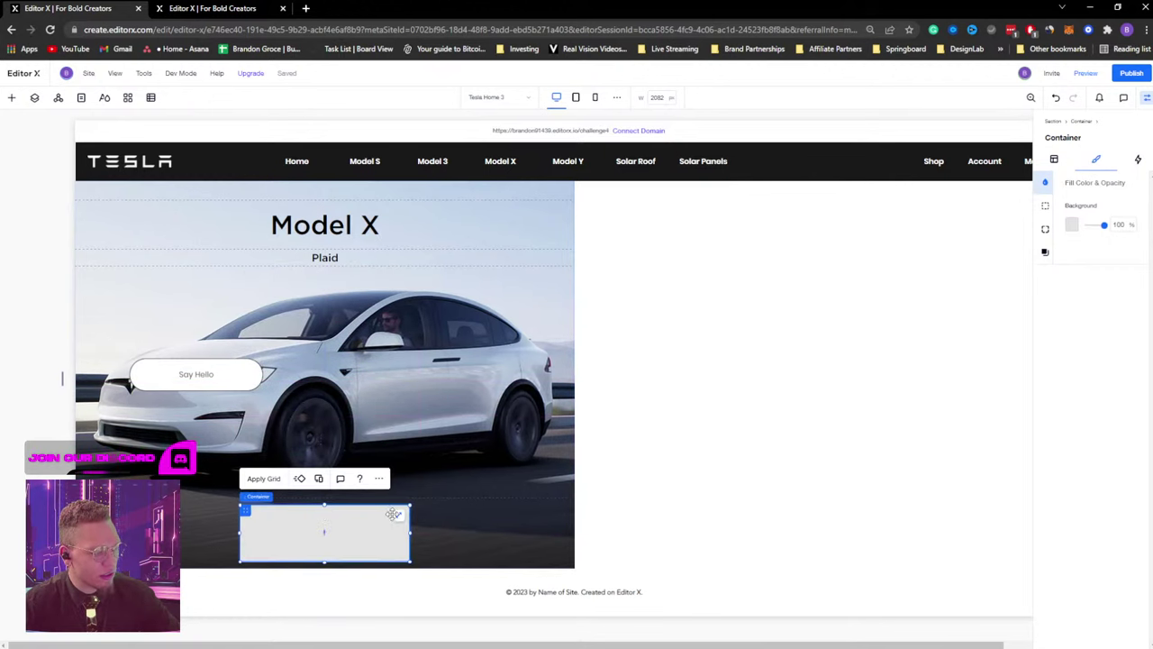
click(396, 515)
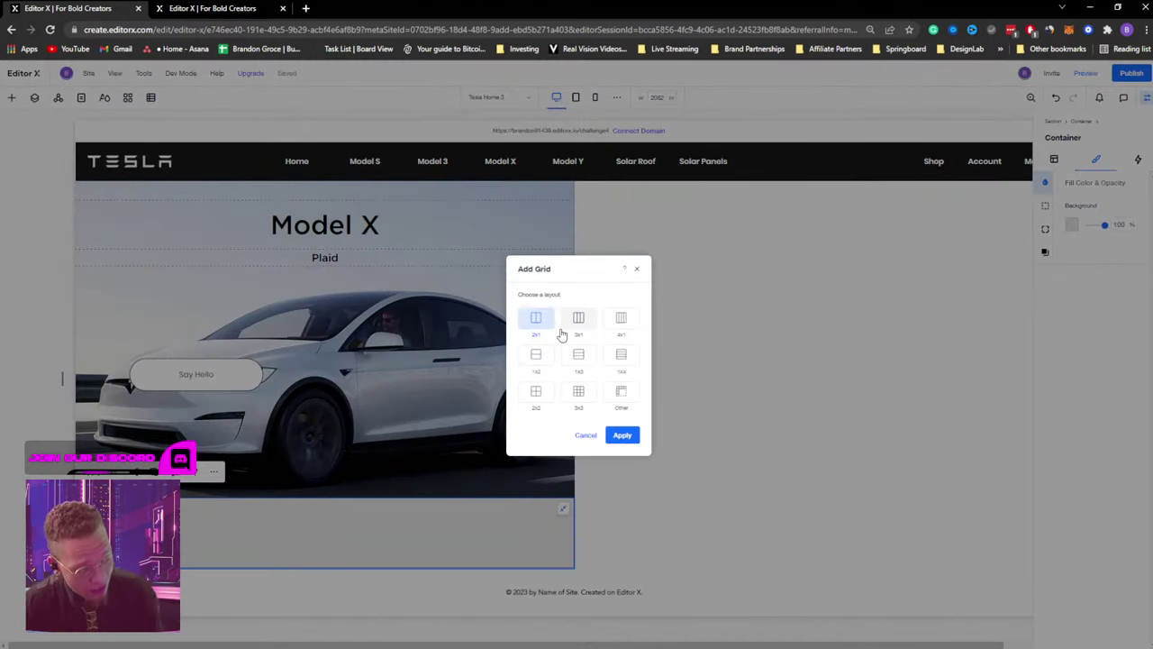
Apply a 2x1 grid to the bottom-row container and set its background opacity to 0%.
click(623, 437)
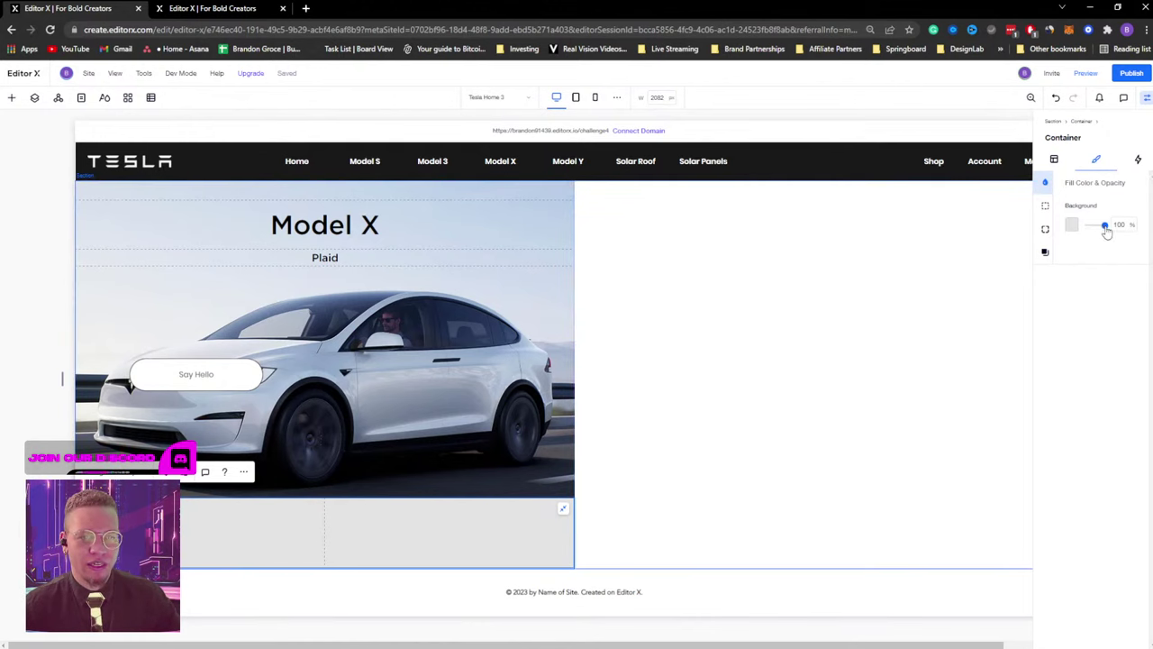
drag(1105, 226, 1085, 226)
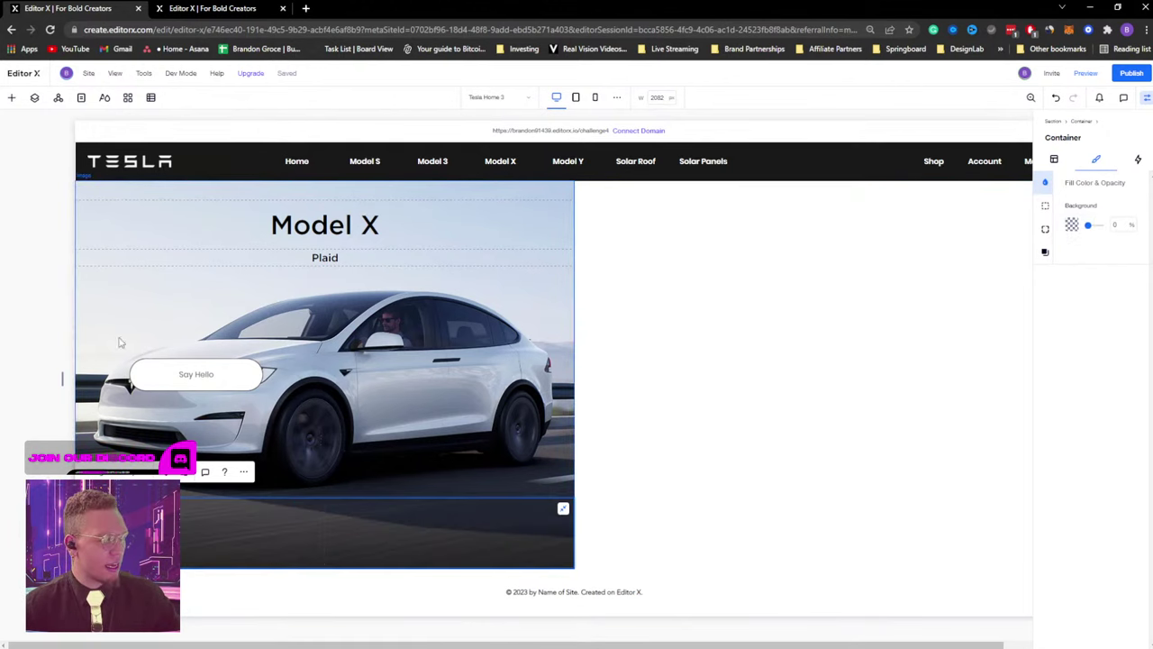
Move the "Say Hello" button into the bottom container's left column and align it to the column's right edge.
click(207, 373)
drag(207, 373, 219, 530)
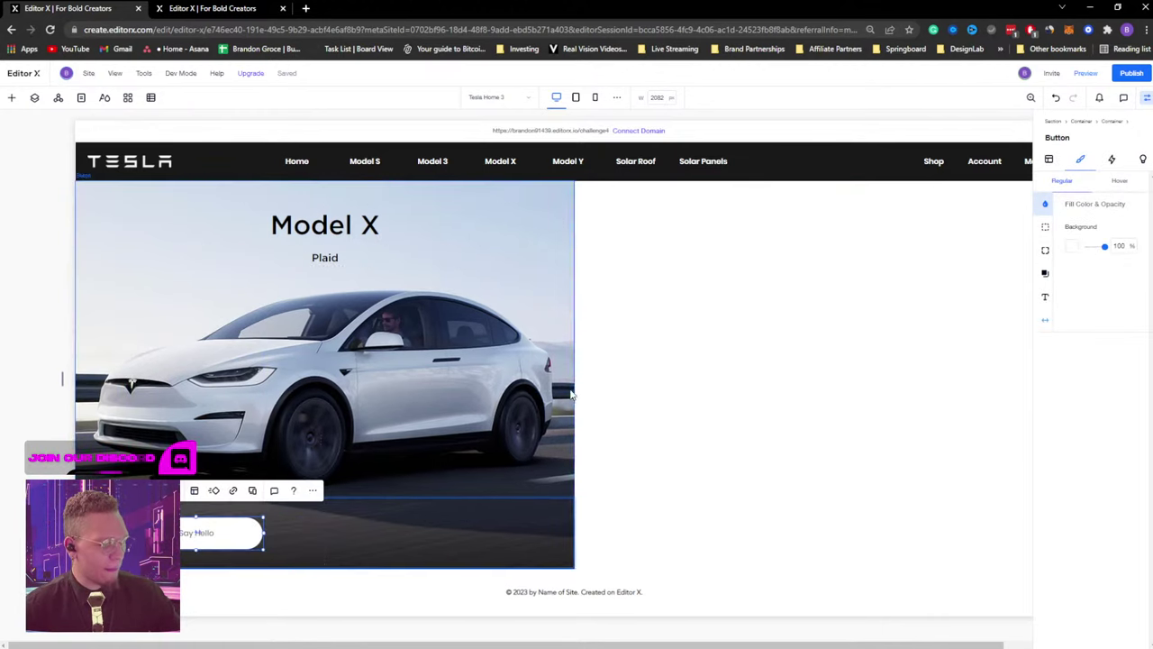
click(1050, 160)
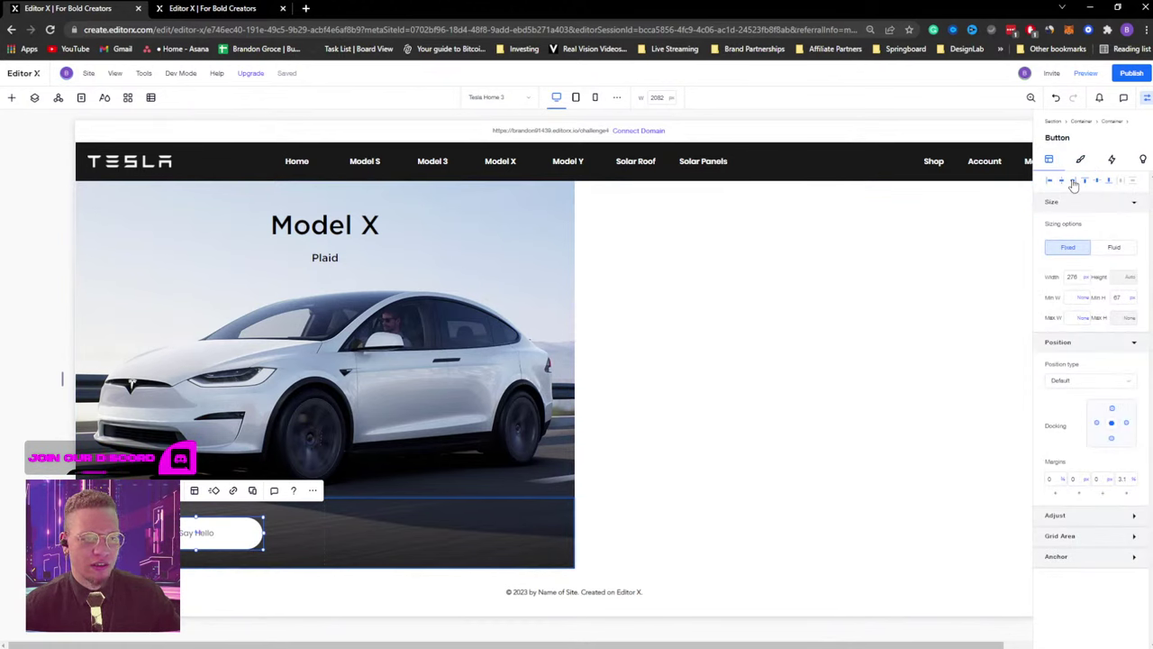
click(1074, 183)
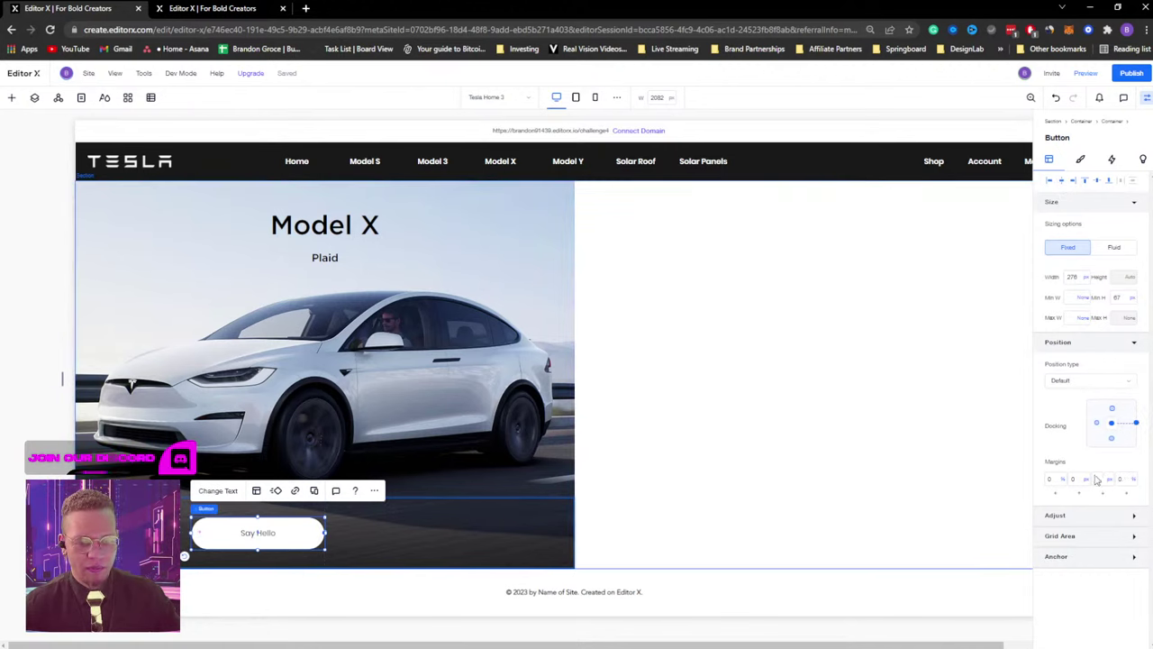
Set the "Say Hello" button's right margin to 25 px.
click(1121, 478)
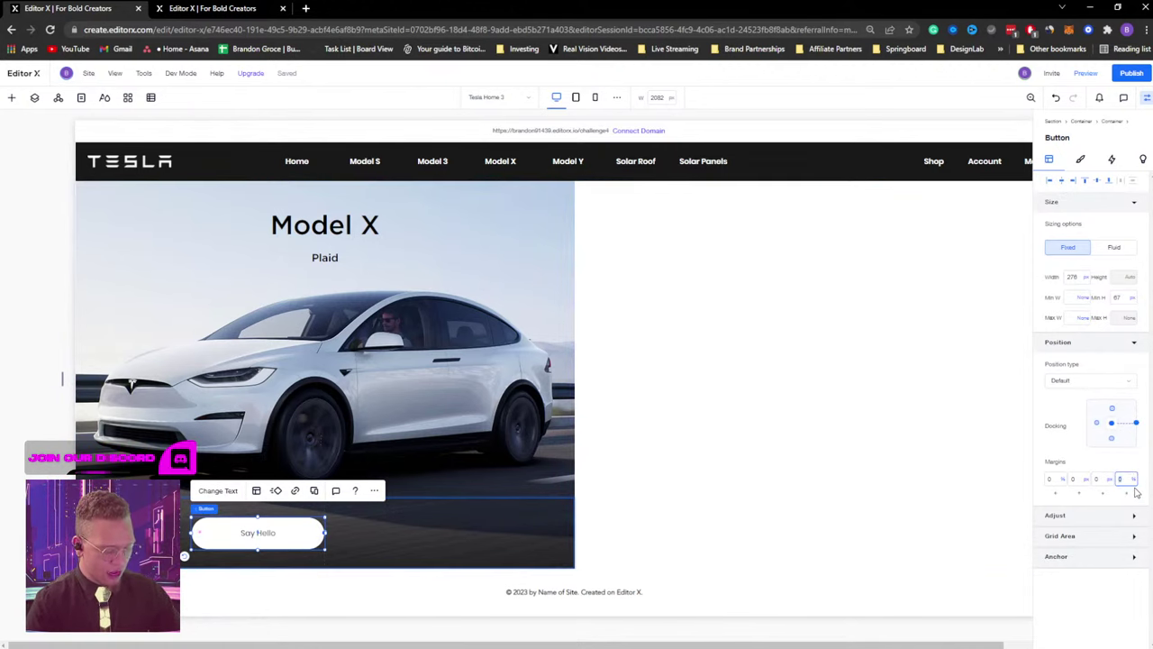
text(25)
key(Return)
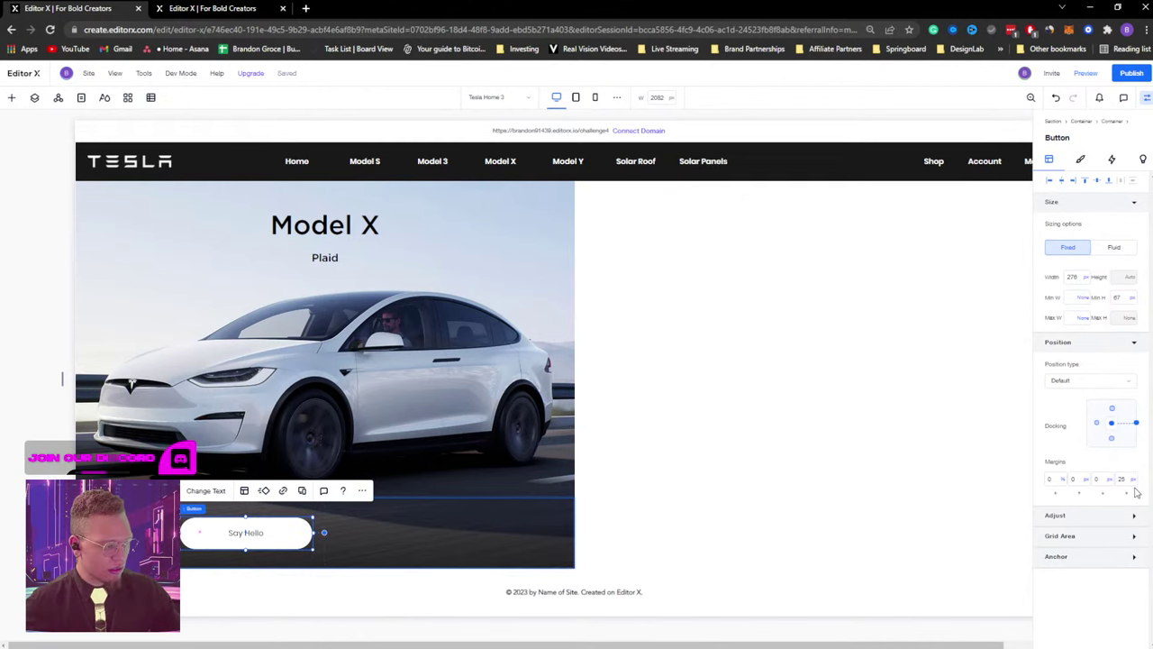
Set the "Say Hello" button's right margin to 50 px.
click(1122, 479)
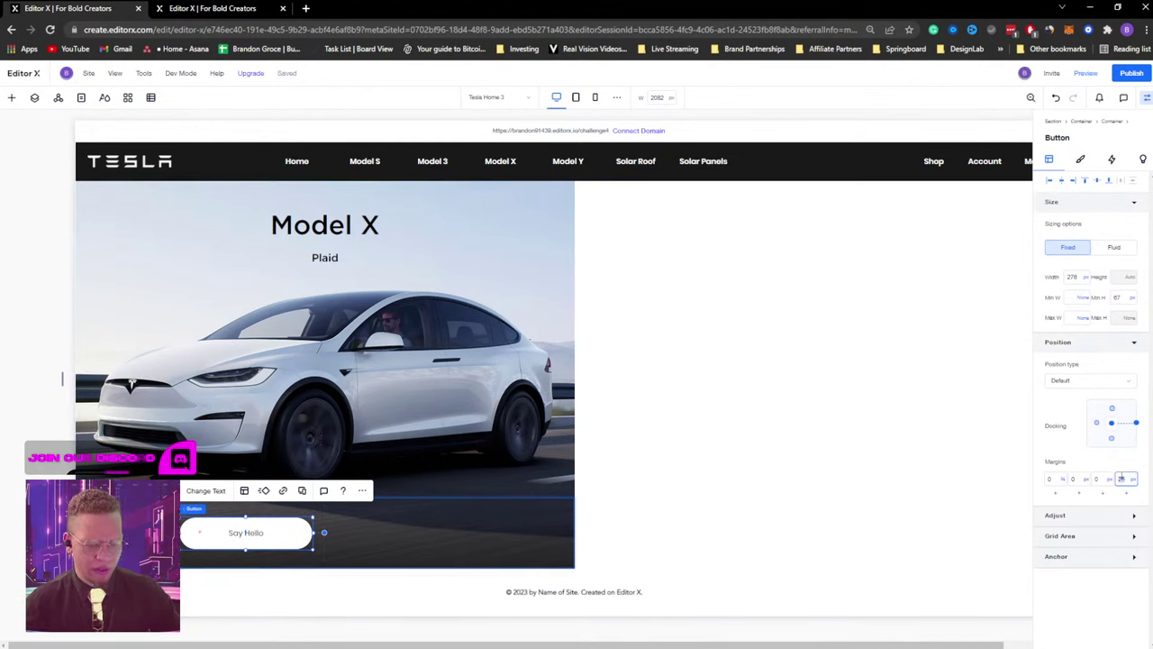
text(50)
key(Return)
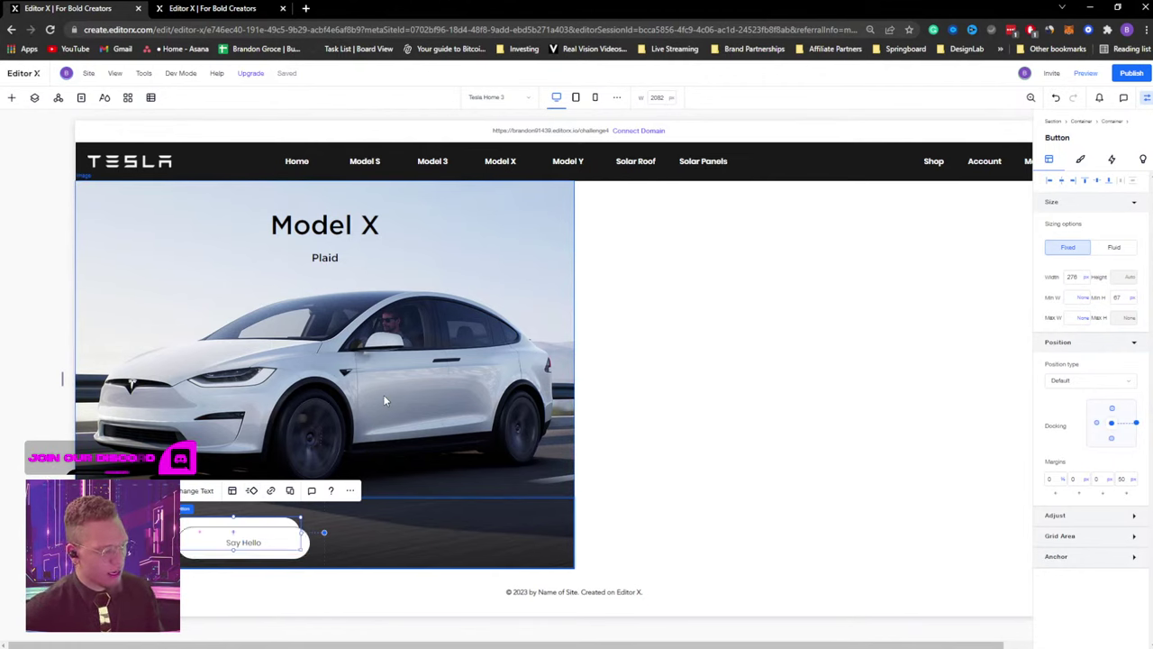
Duplicate the "Say Hello" button into the bottom container's right column, docked to its left edge with a 50 px left margin.
drag(278, 545, 446, 537)
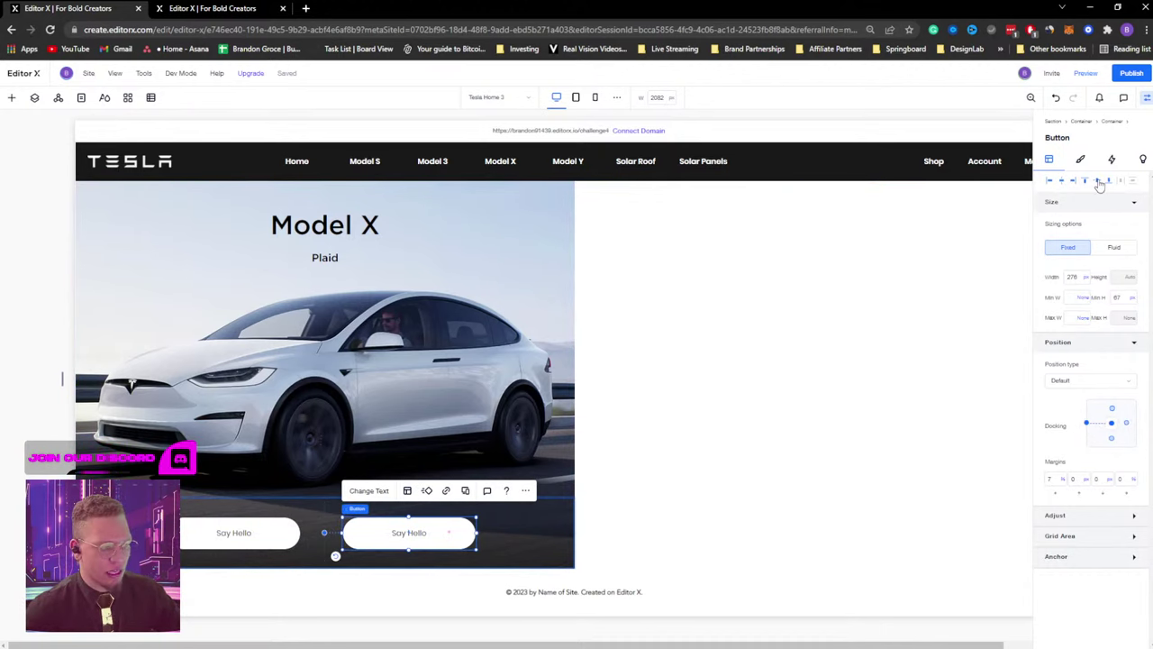
click(1050, 478)
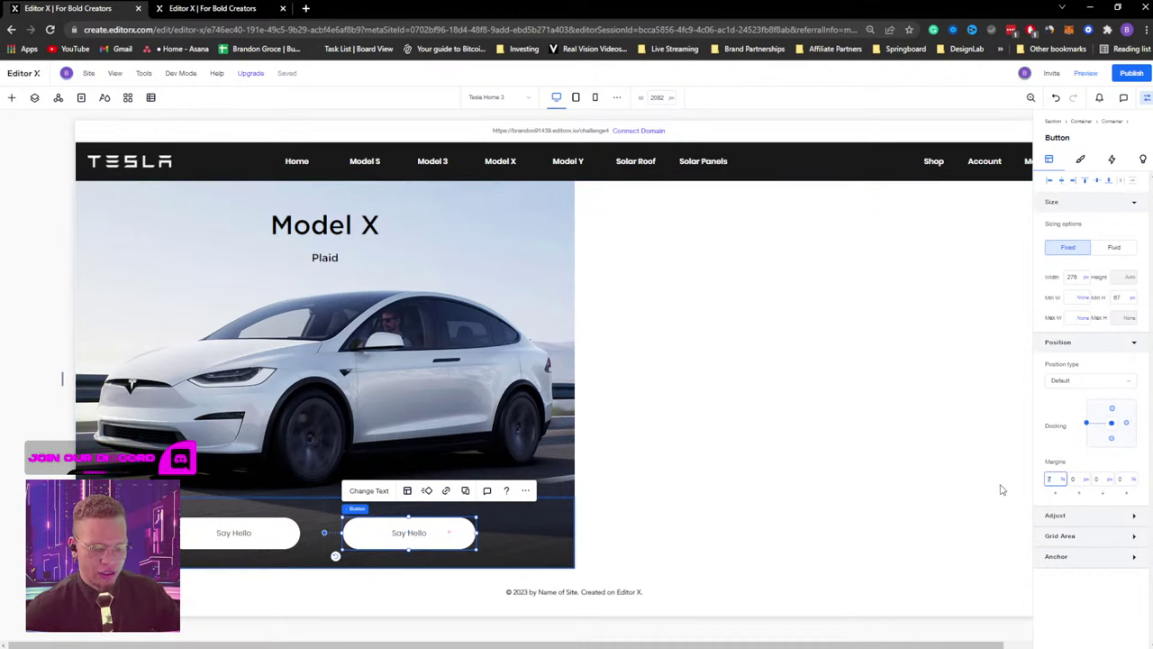
text(50)
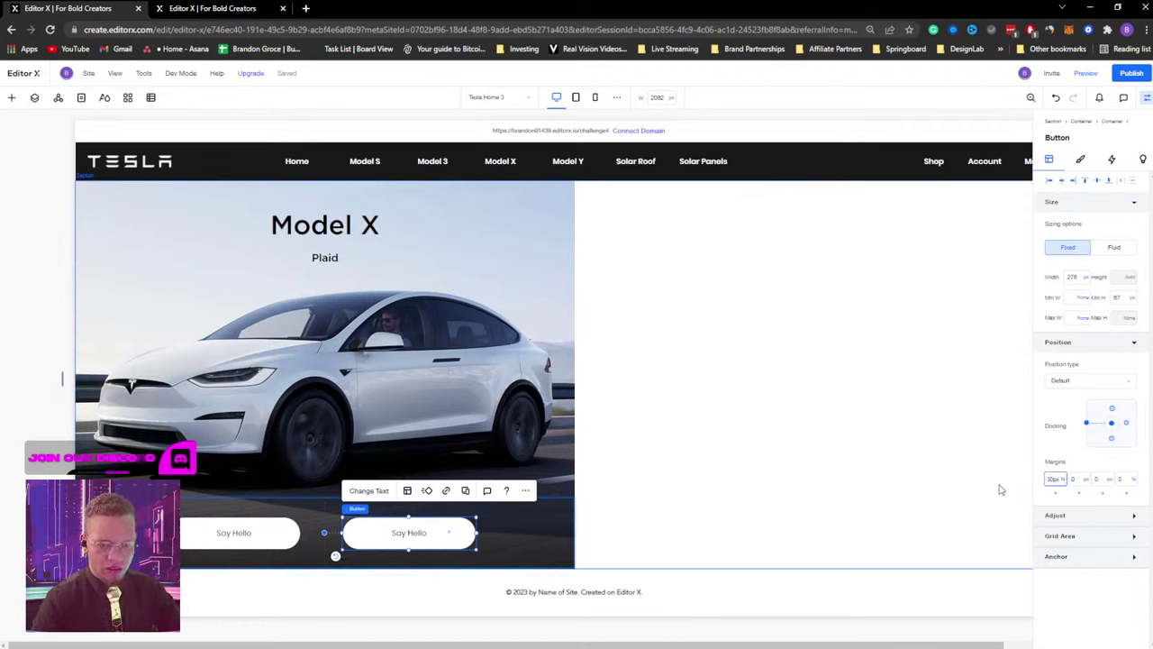
click(695, 419)
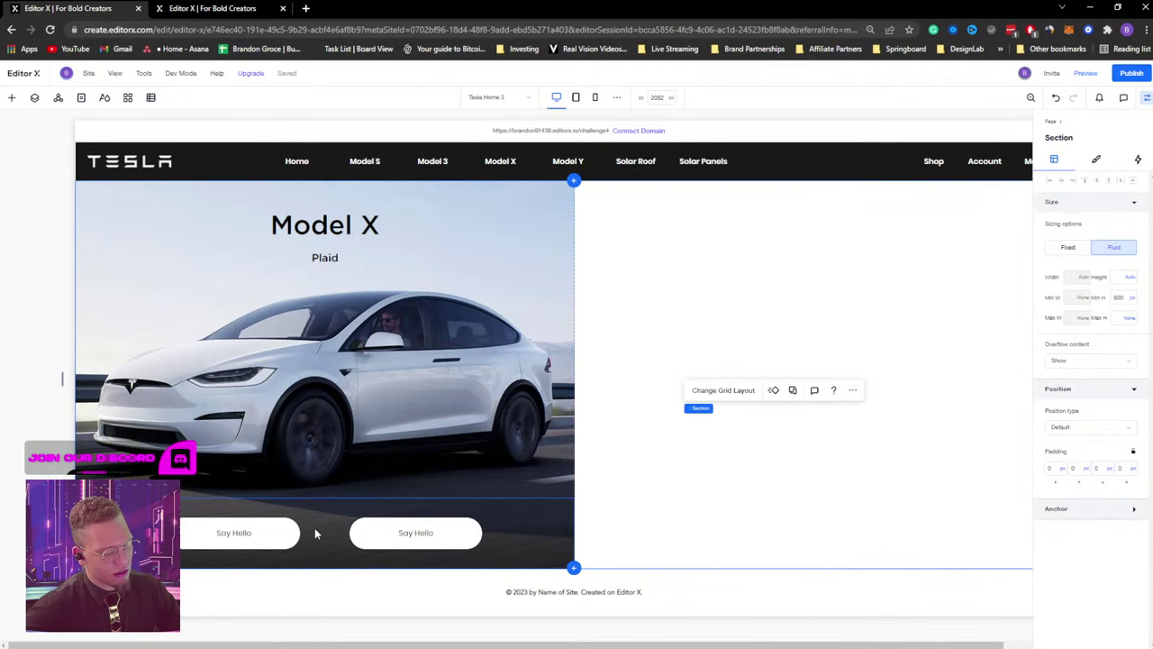
click(378, 532)
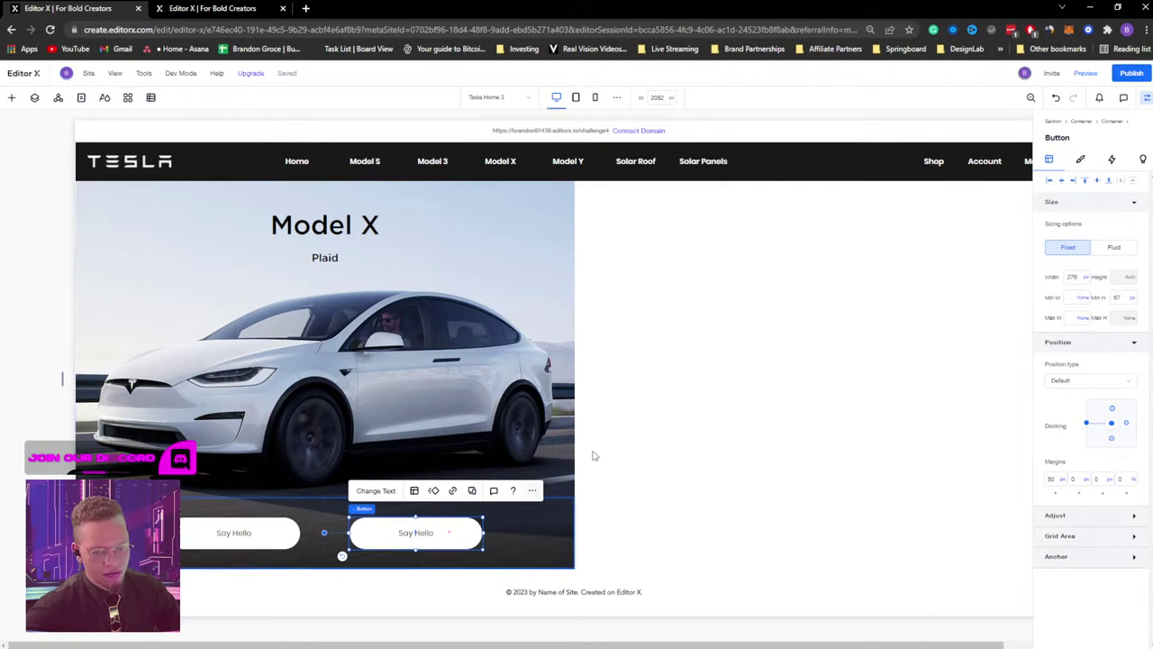
click(810, 328)
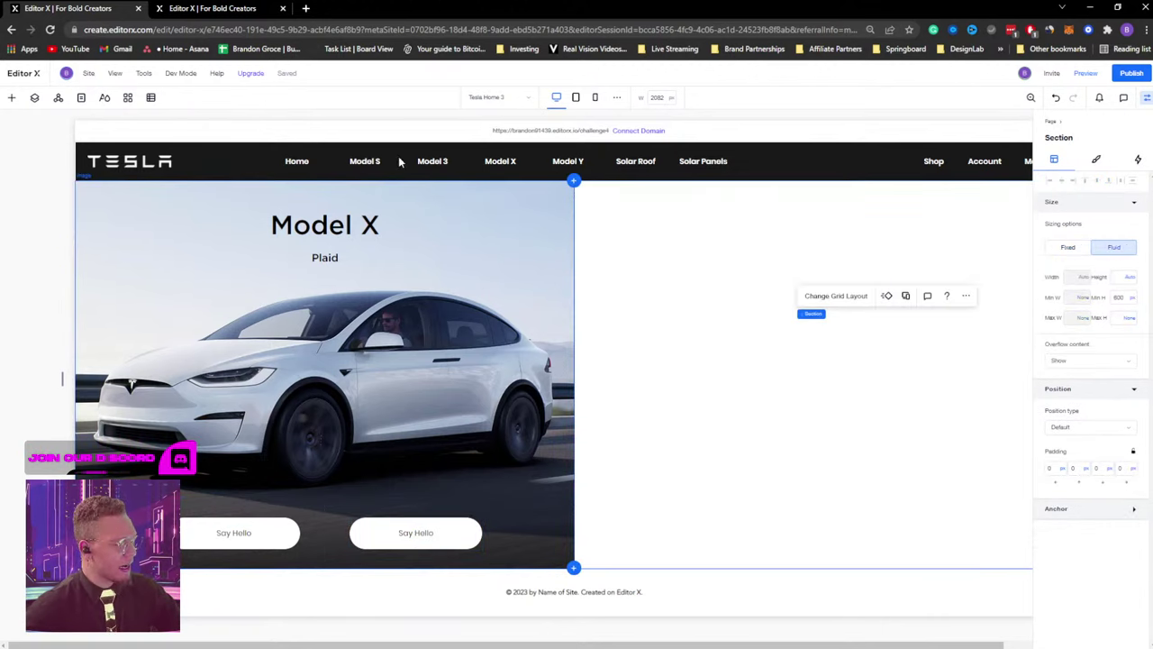
Give the left "Say Hello" button a near-black background and white text, following the reference page.
click(270, 10)
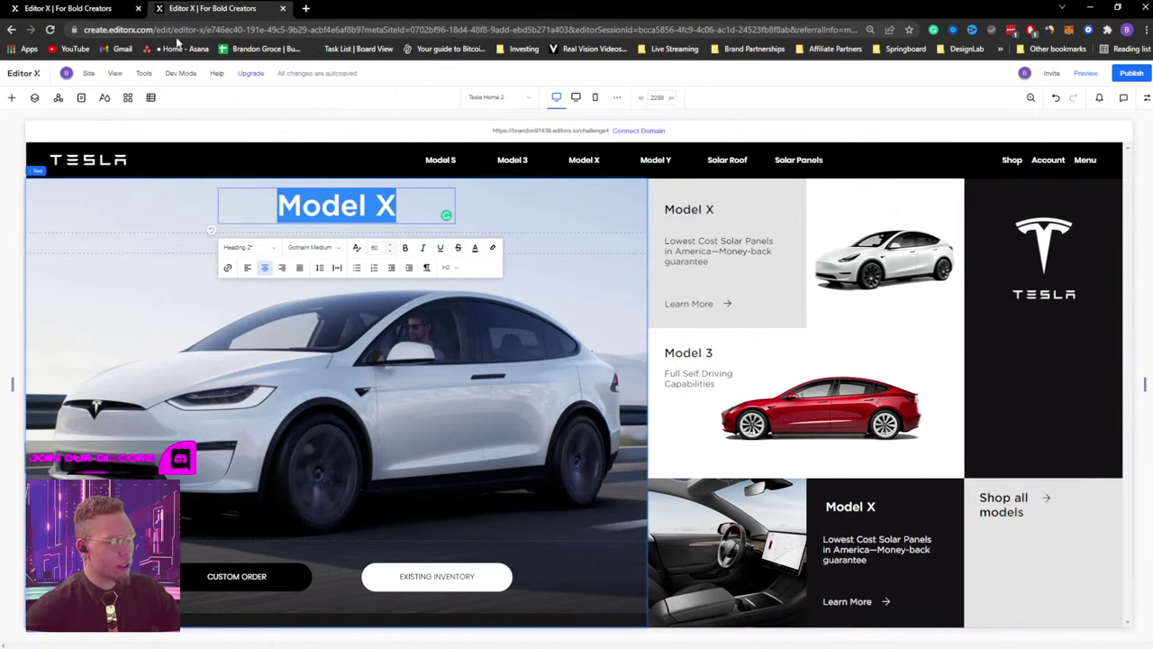
click(72, 8)
click(236, 531)
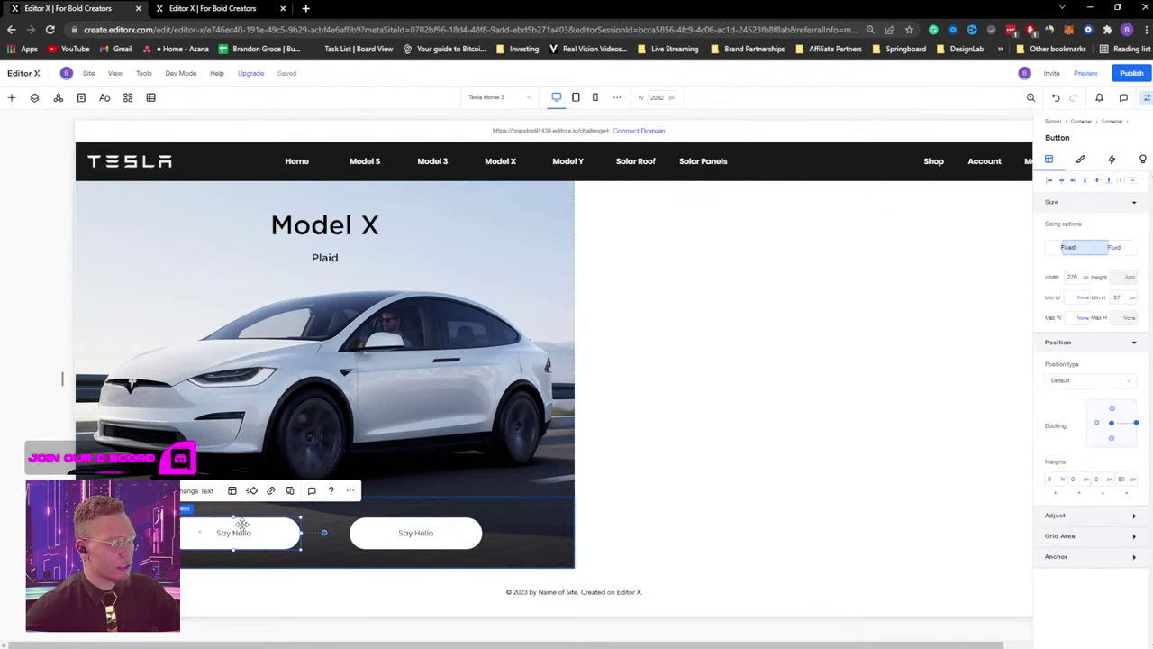
click(1082, 159)
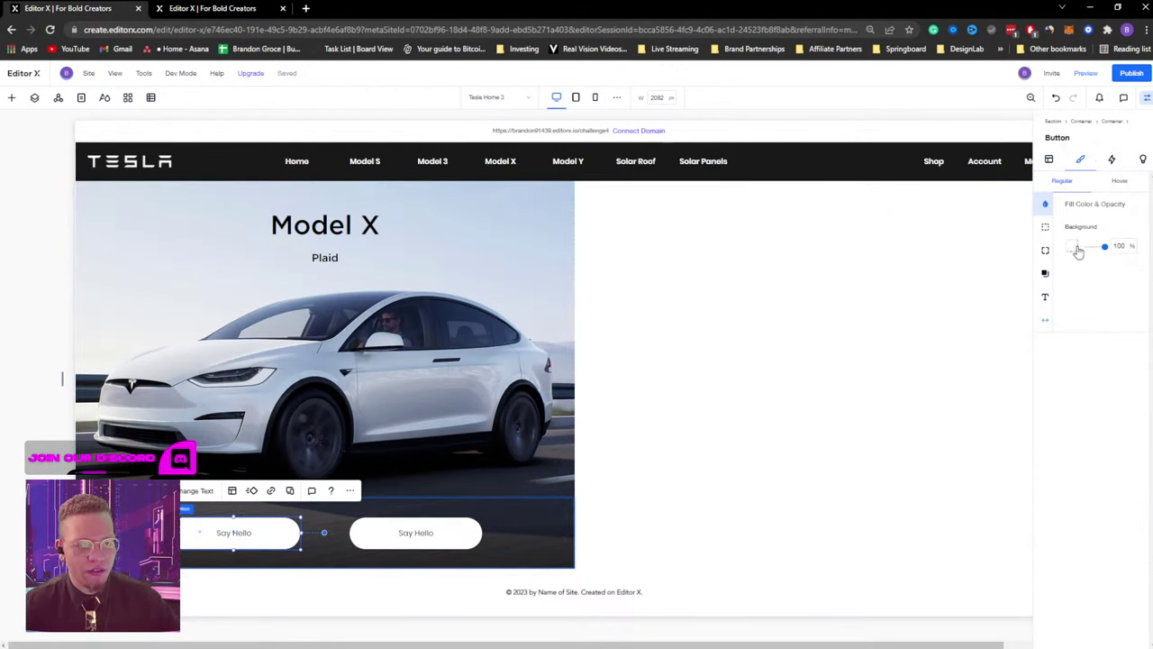
click(1078, 247)
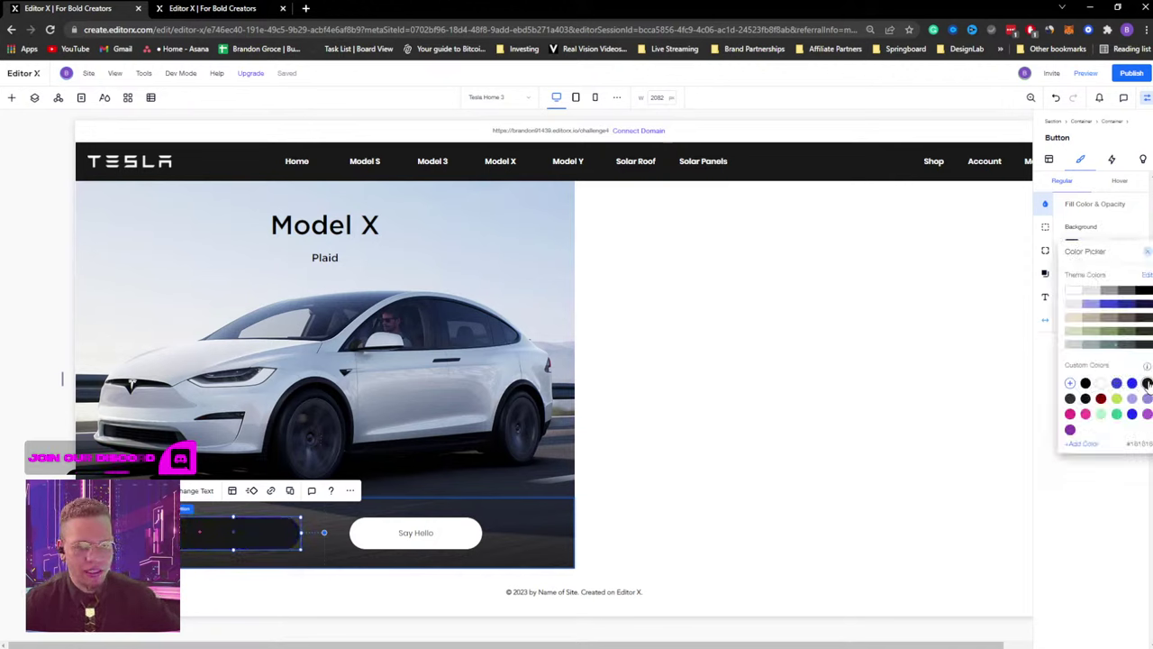
click(1045, 300)
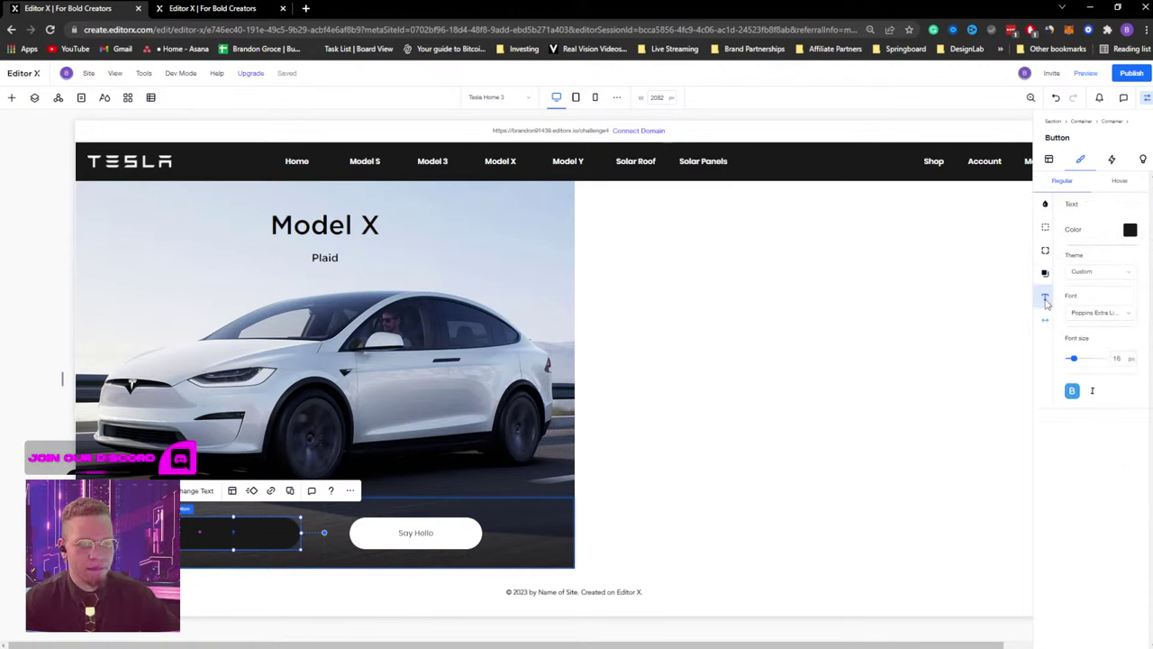
click(1131, 231)
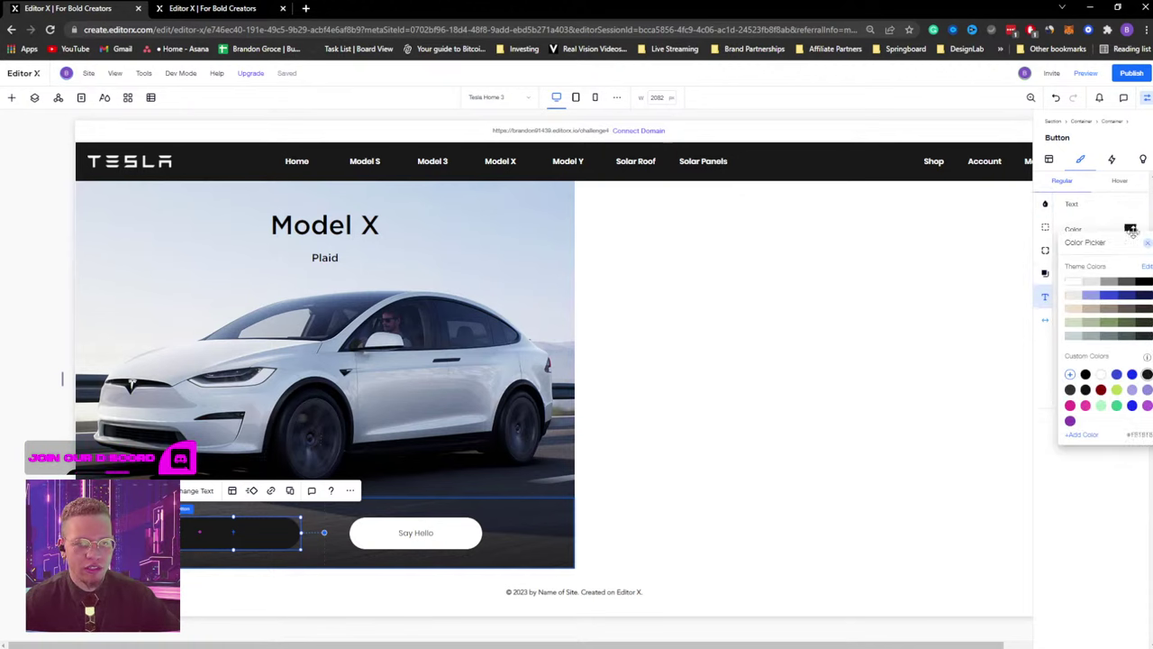
click(1076, 284)
click(1107, 494)
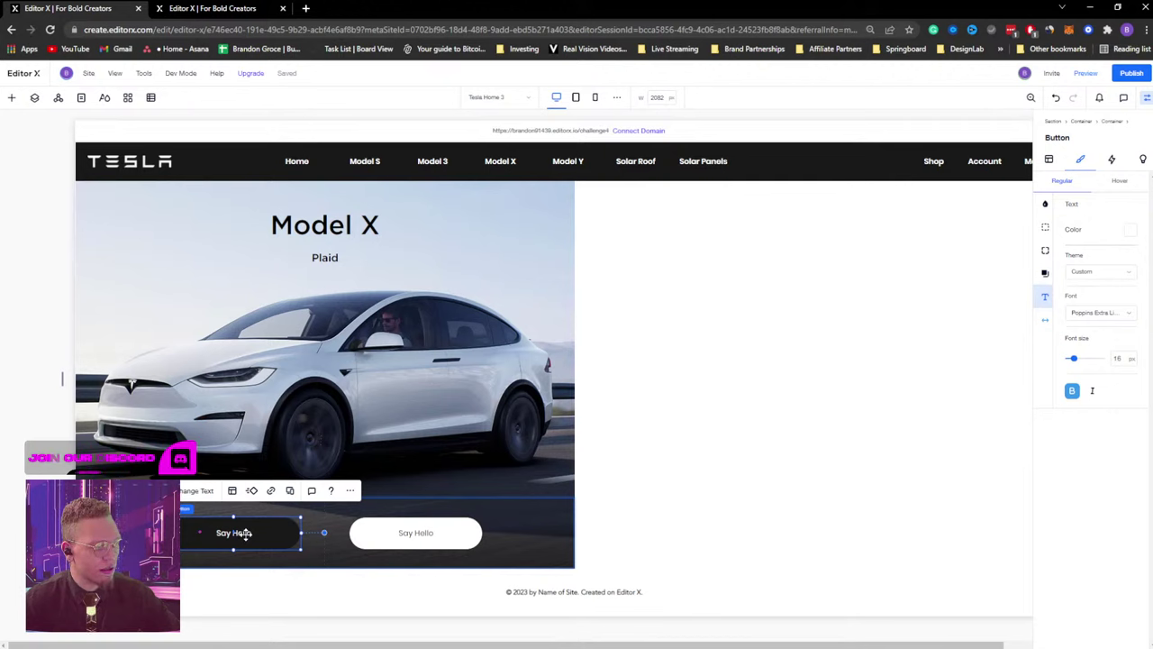
Change the dark left button's label to "CUSTOM ORDER".
click(197, 490)
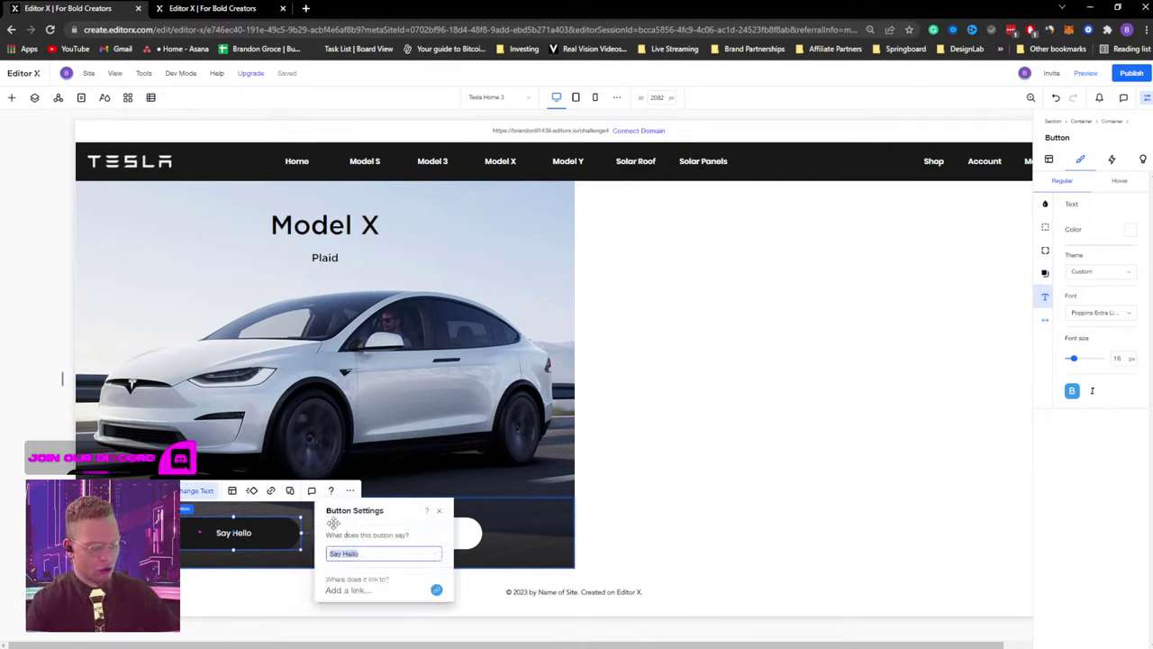
text(CU)
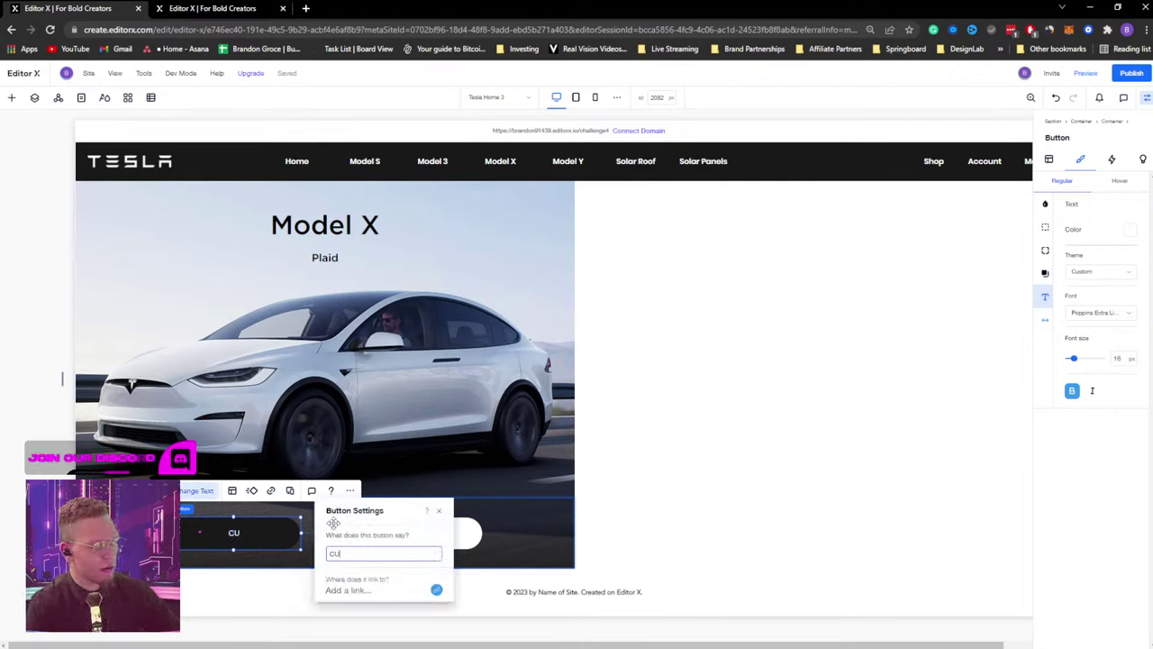
text(STOM ORDER)
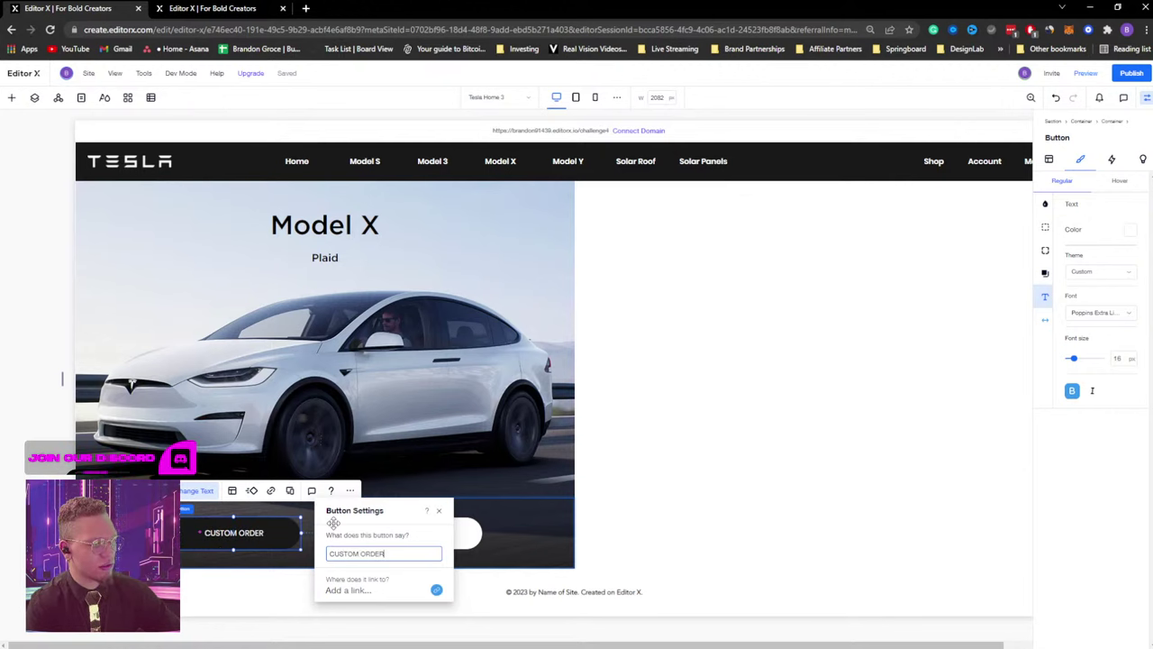
click(207, 7)
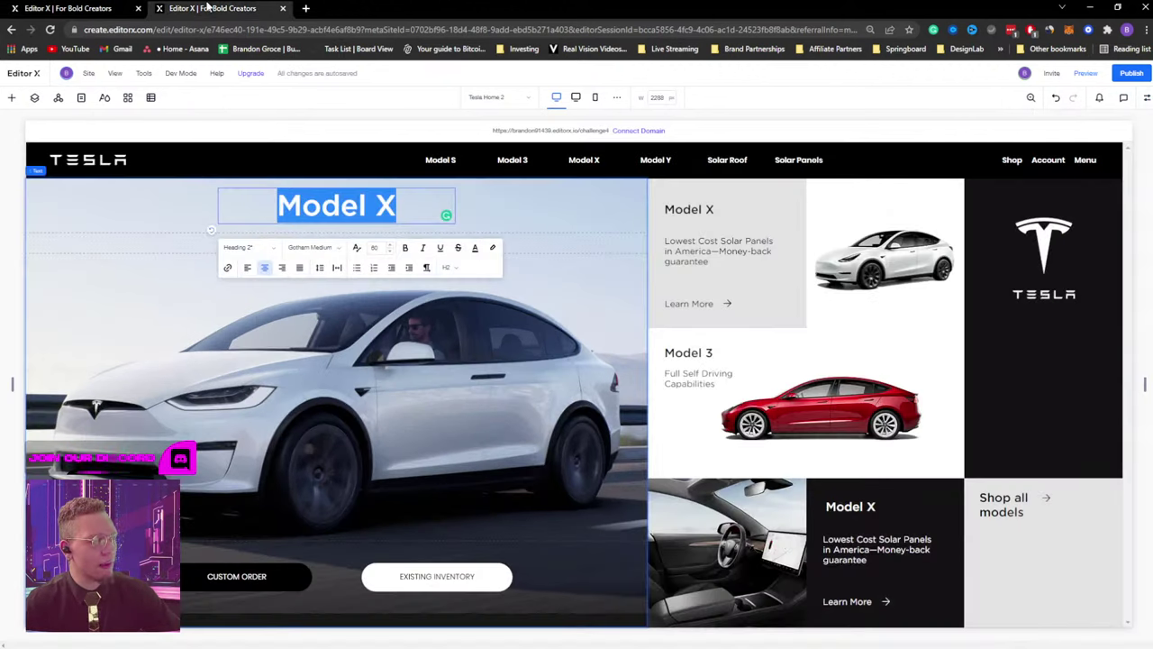
click(94, 7)
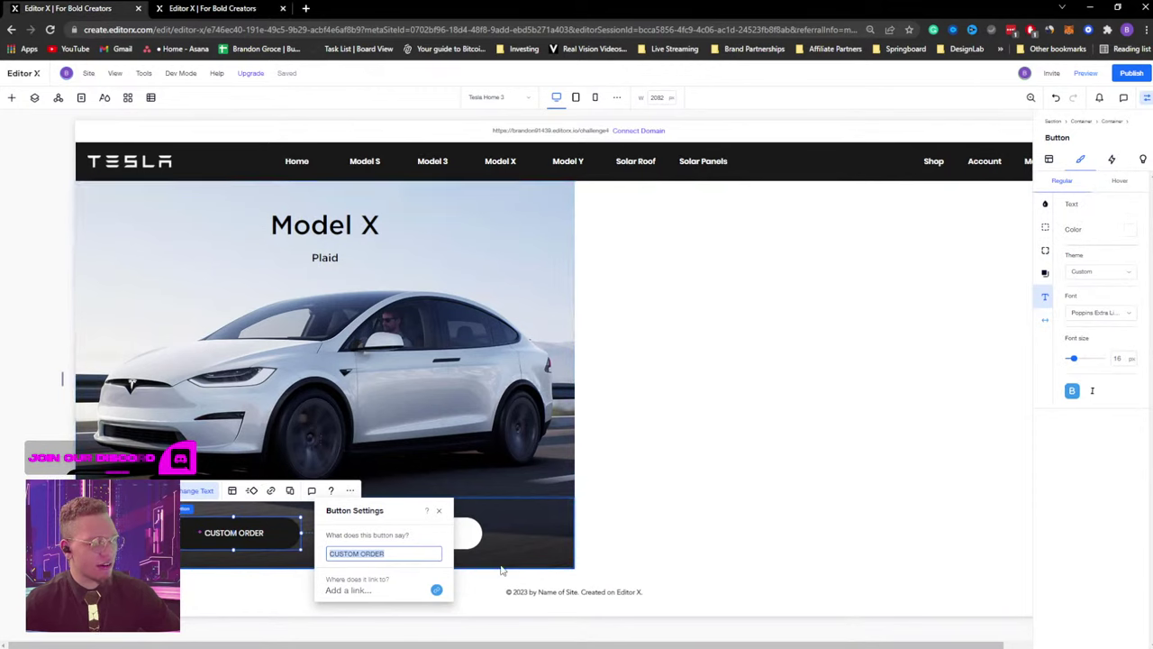
click(695, 551)
Change the white right button's label to "EXISTING INVENTORY".
click(442, 533)
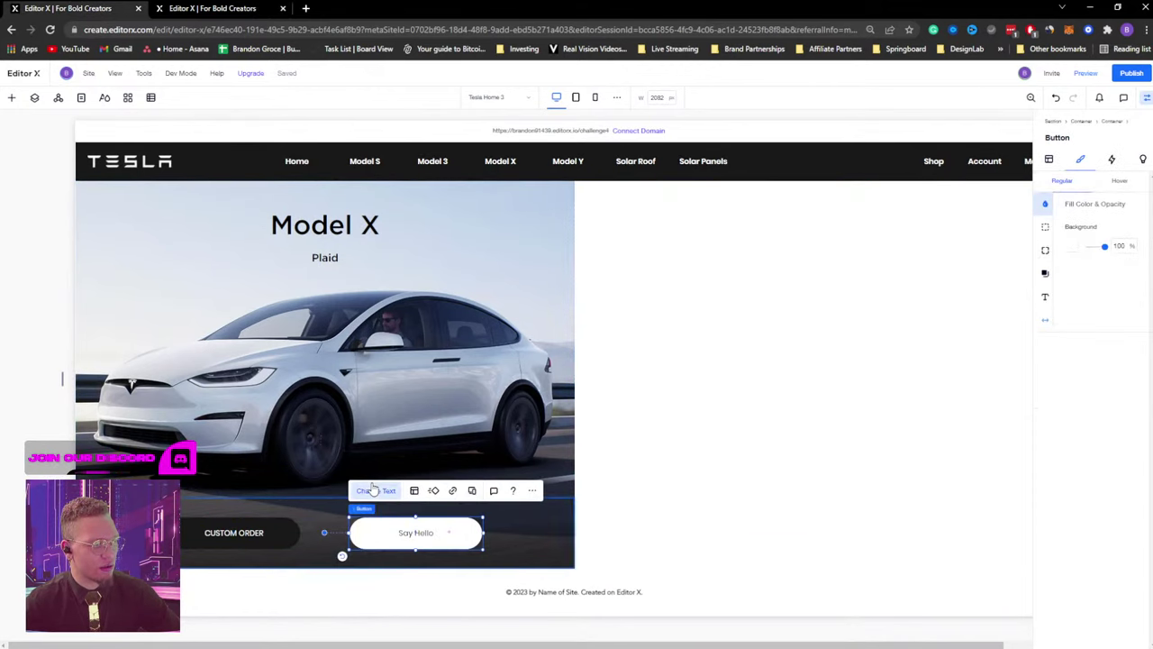
click(375, 490)
text(EXISTI)
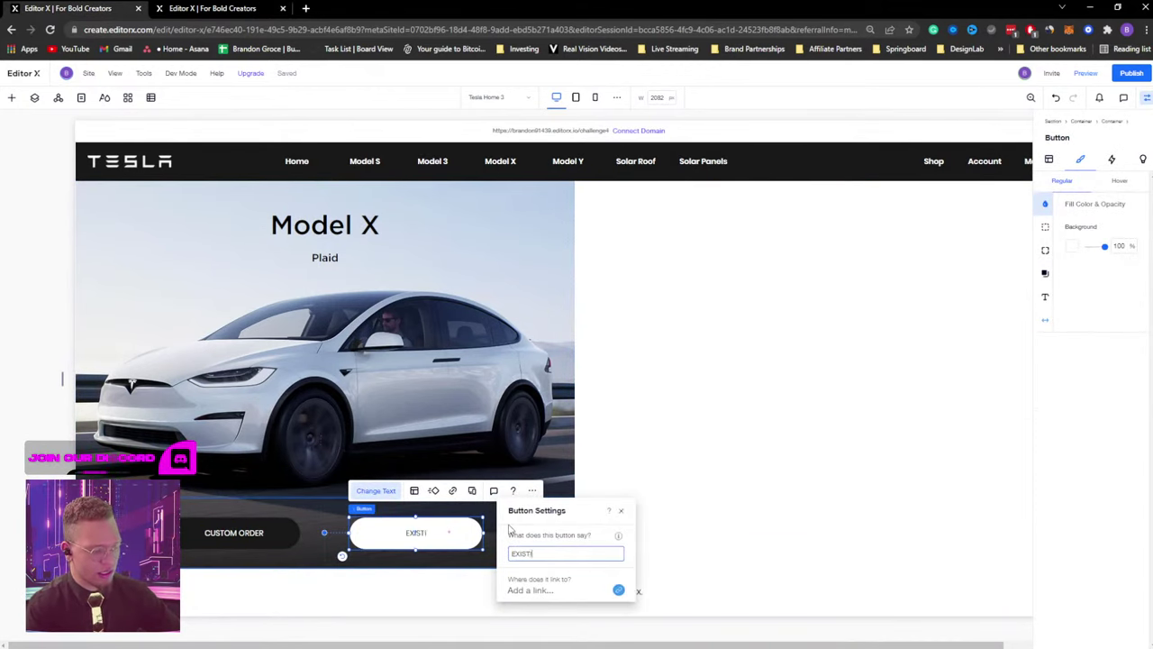
text(NG INVENTORY)
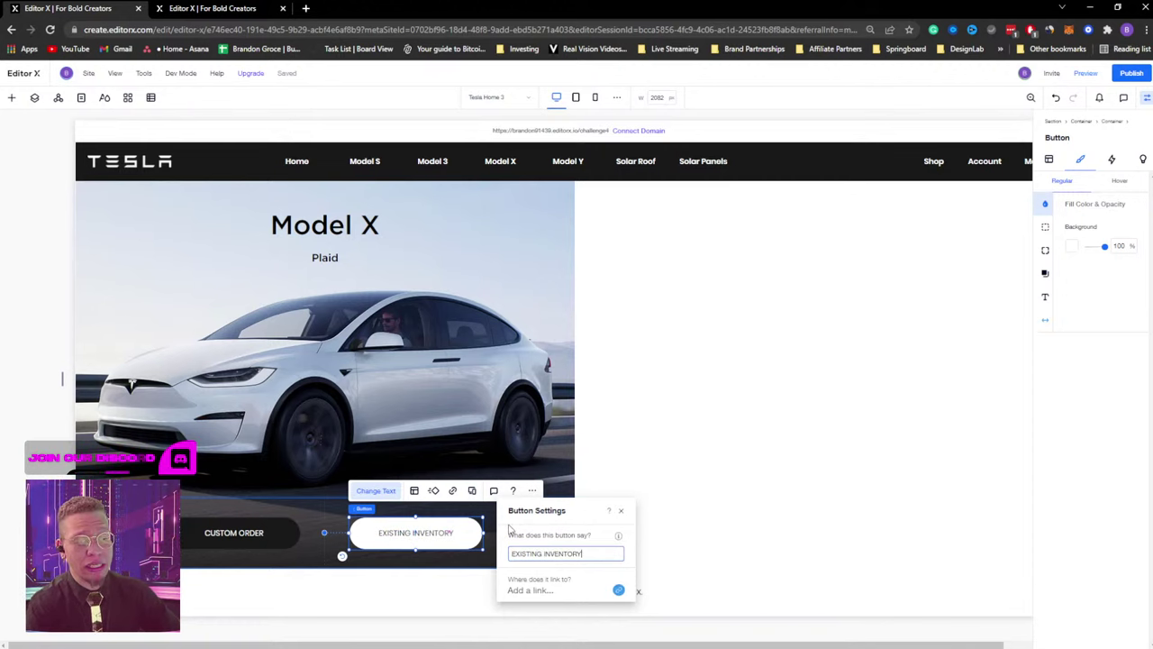
click(798, 436)
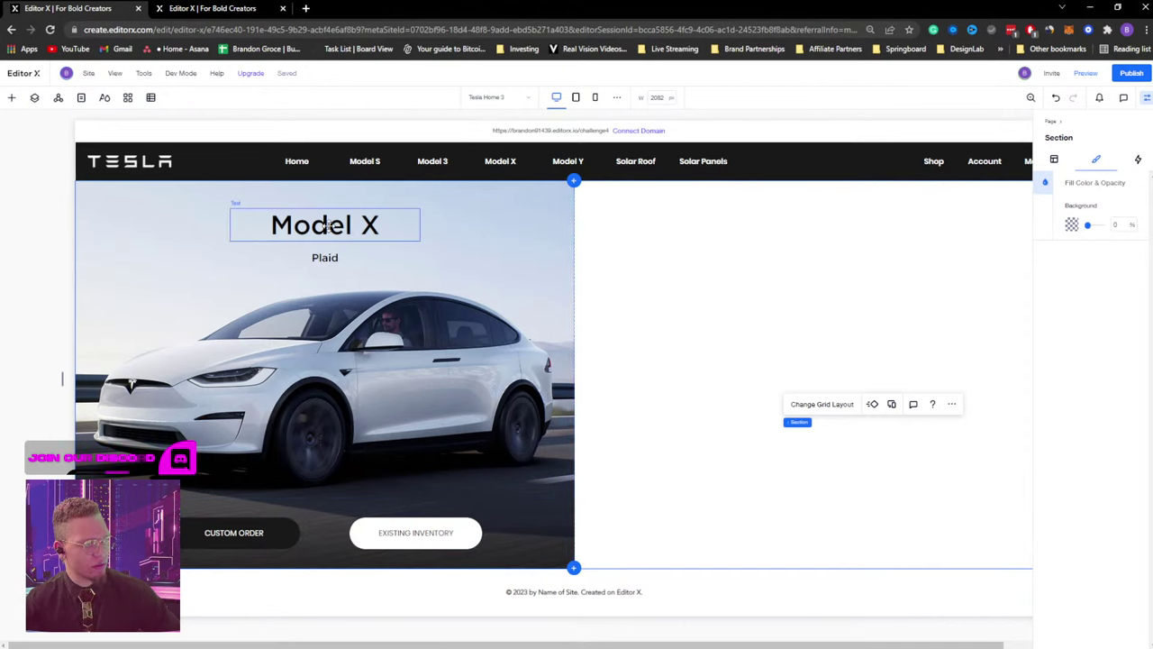
Increase the font size of the hero's "Model X" heading and hide the inspector.
click(169, 9)
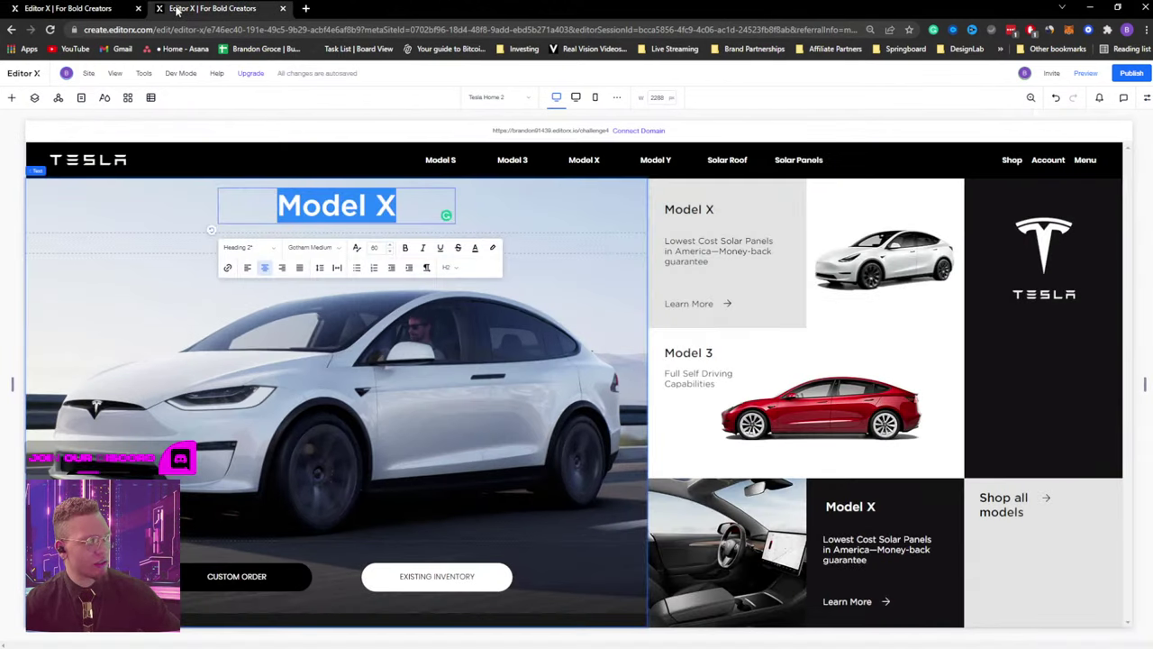
click(56, 9)
click(323, 239)
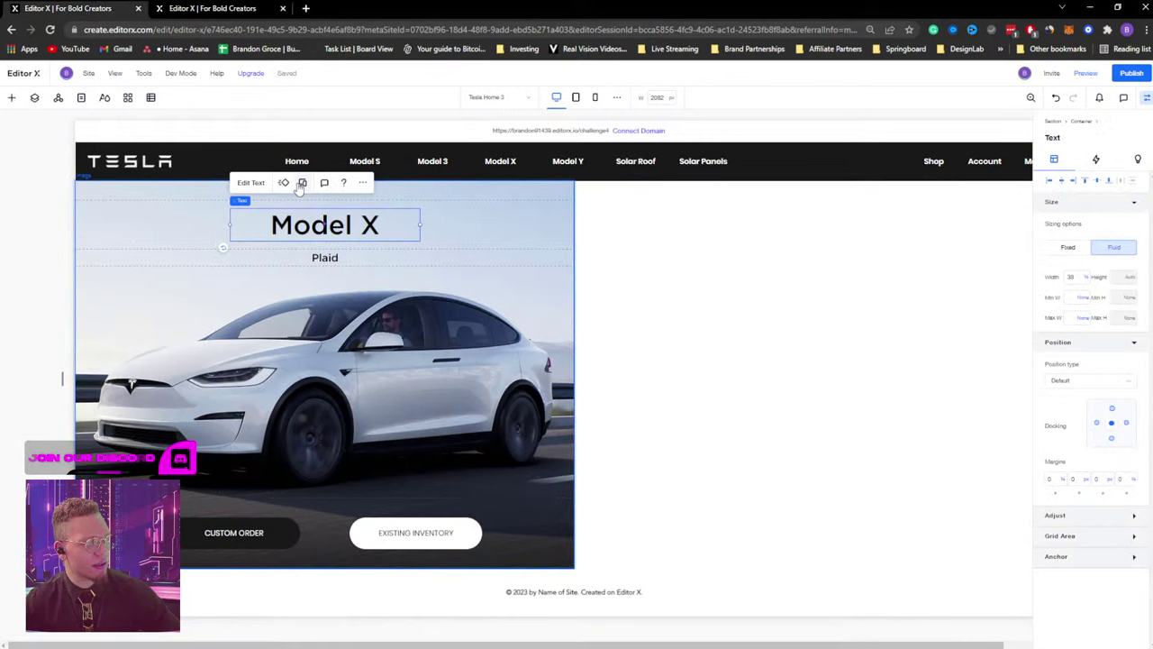
click(250, 181)
click(402, 163)
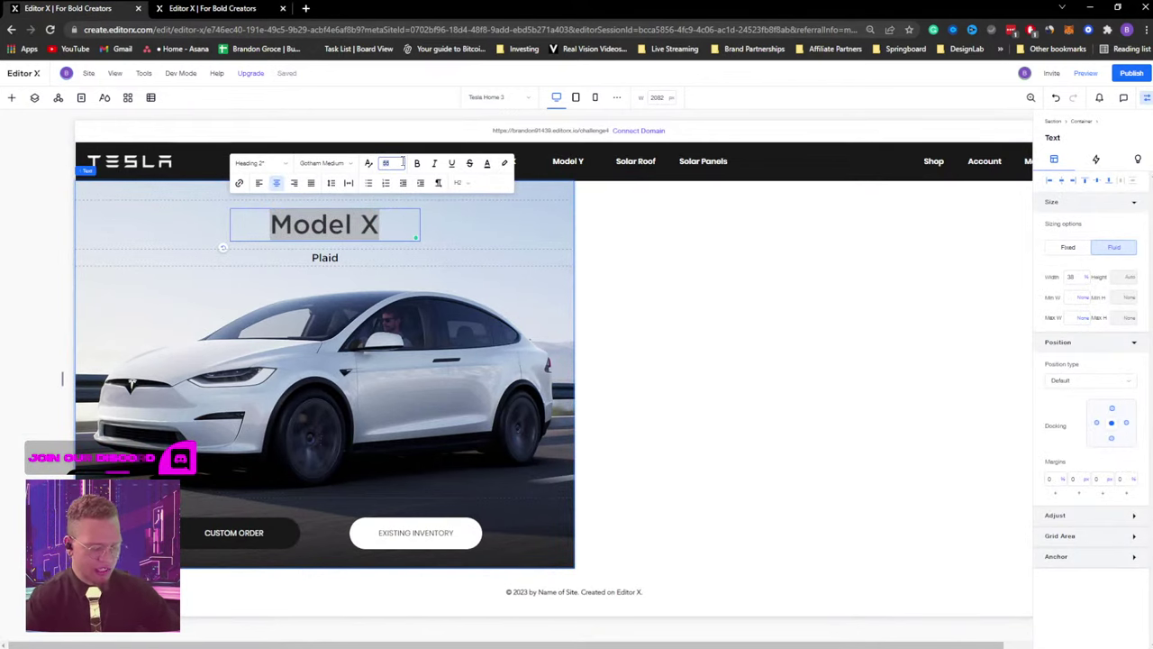
click(403, 162)
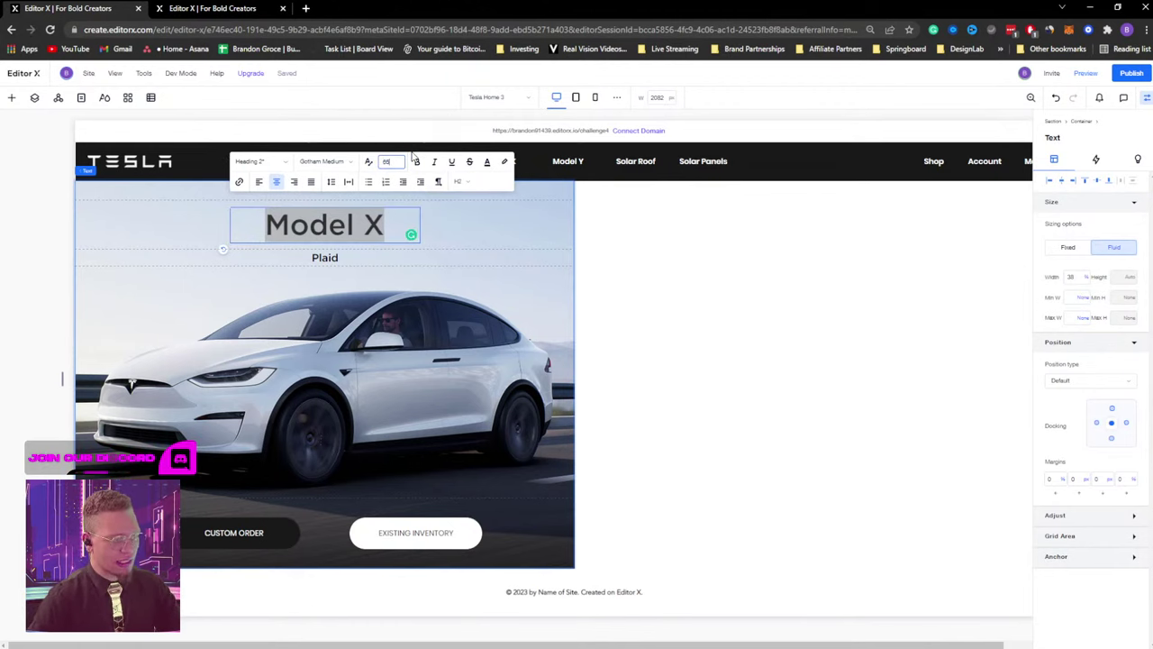
click(663, 282)
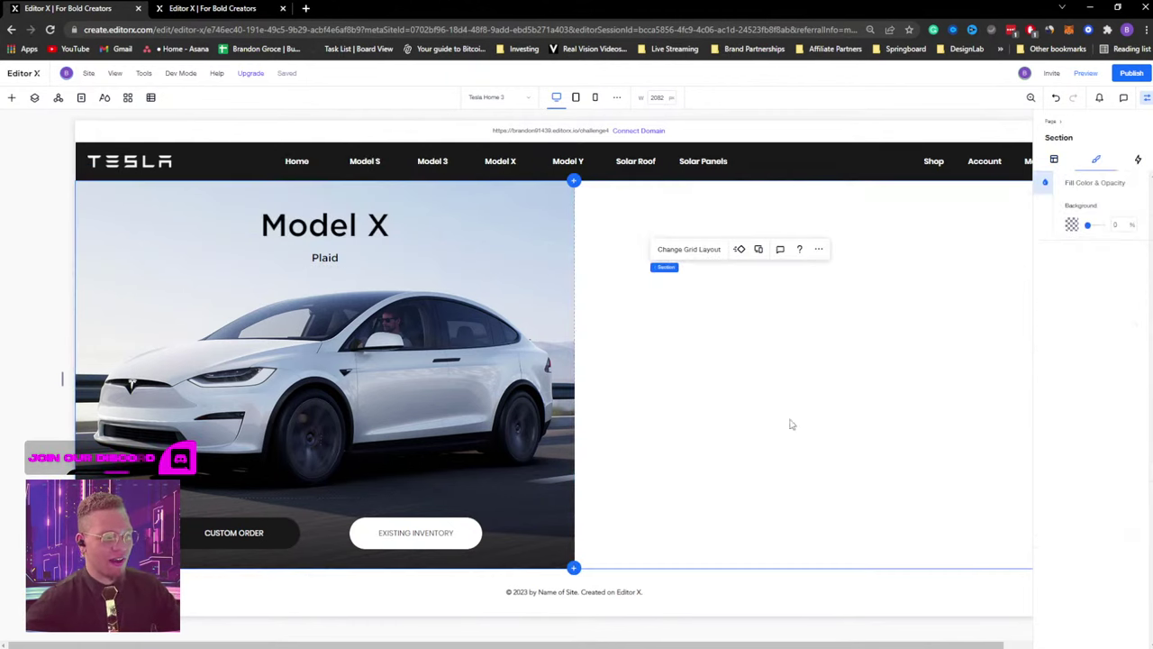
click(1145, 98)
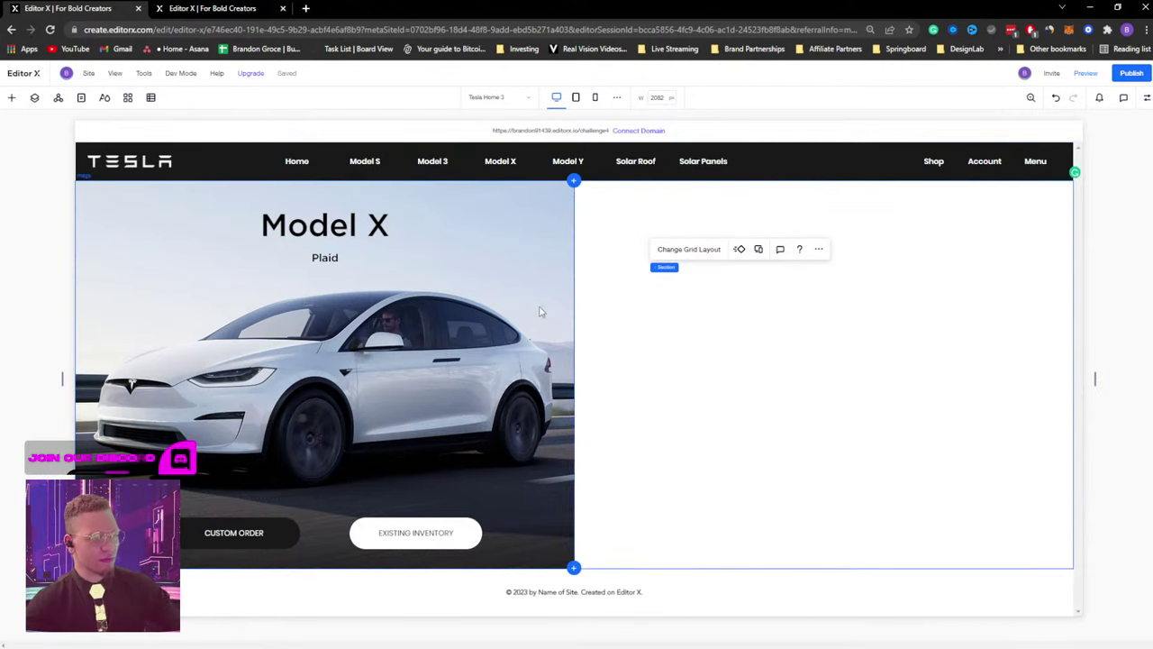
click(325, 260)
click(322, 261)
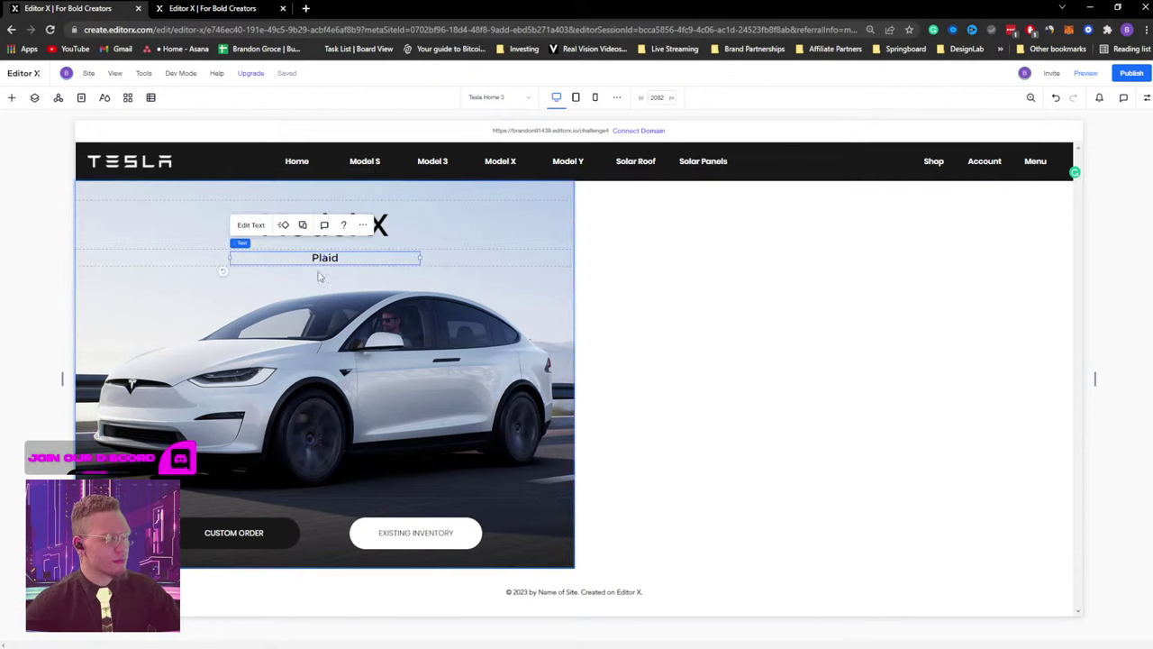
click(244, 530)
click(395, 531)
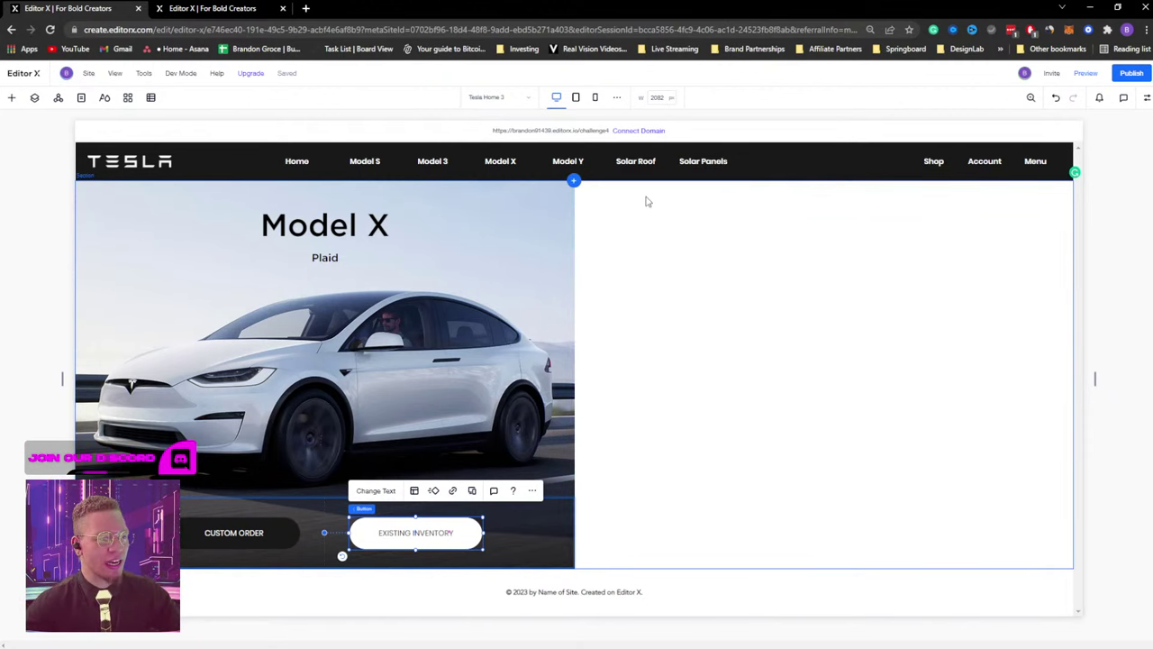
Add a container to the hero section's empty right column and stretch it to fill the whole cell.
click(712, 223)
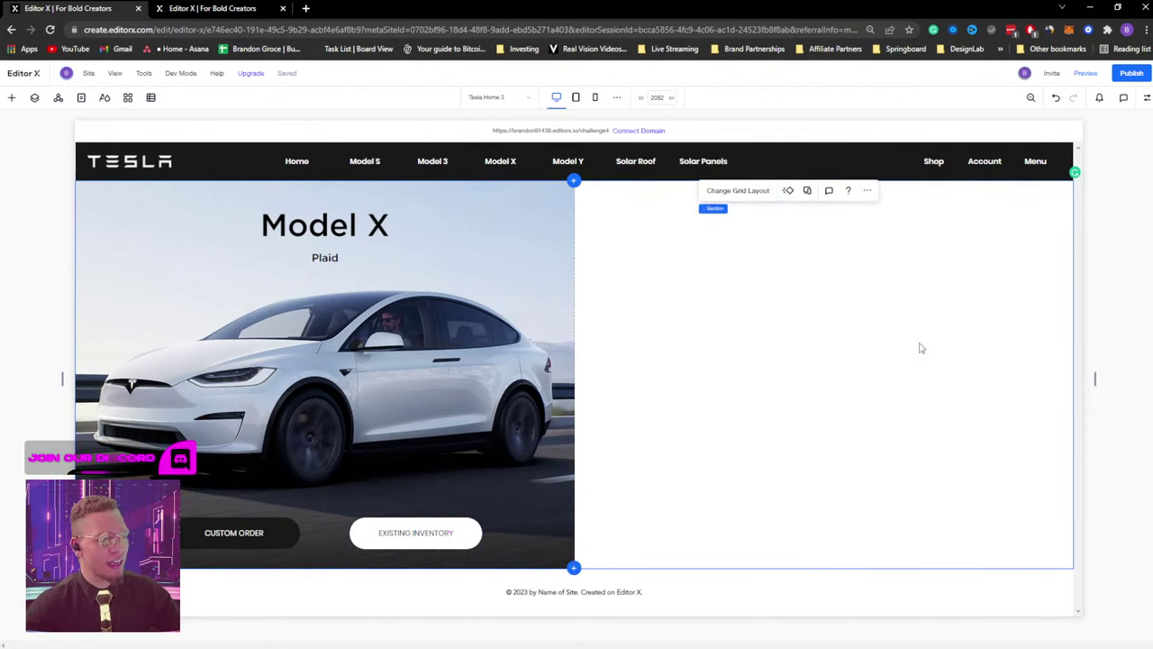
right_click(767, 322)
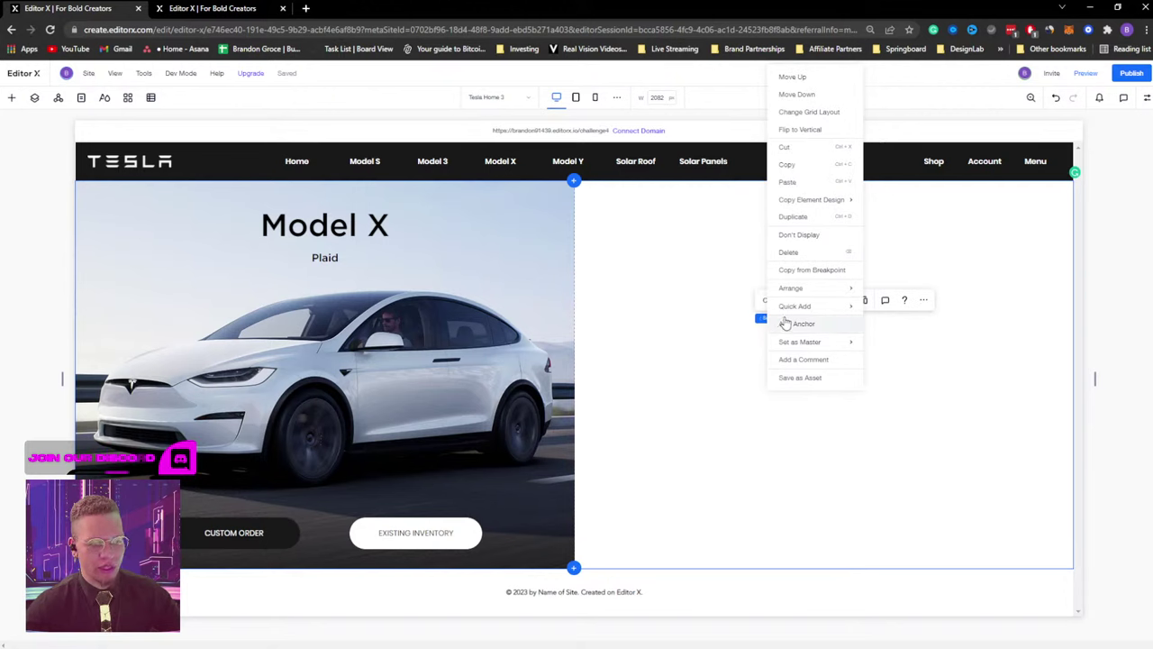
mouse_move(789, 316)
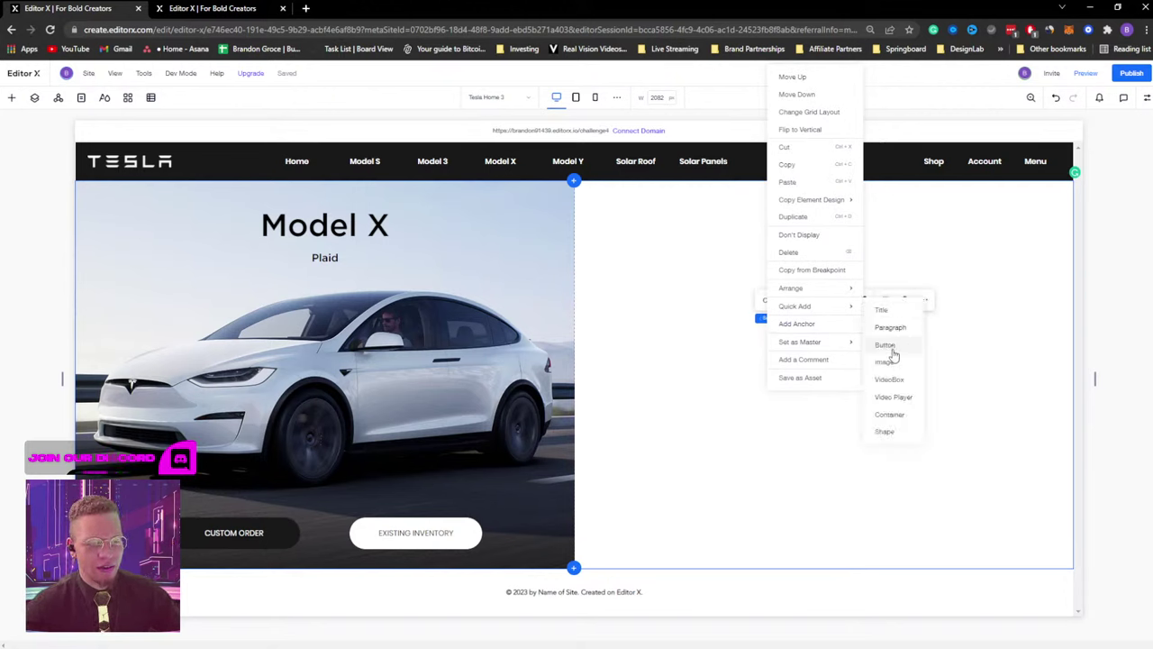
click(937, 306)
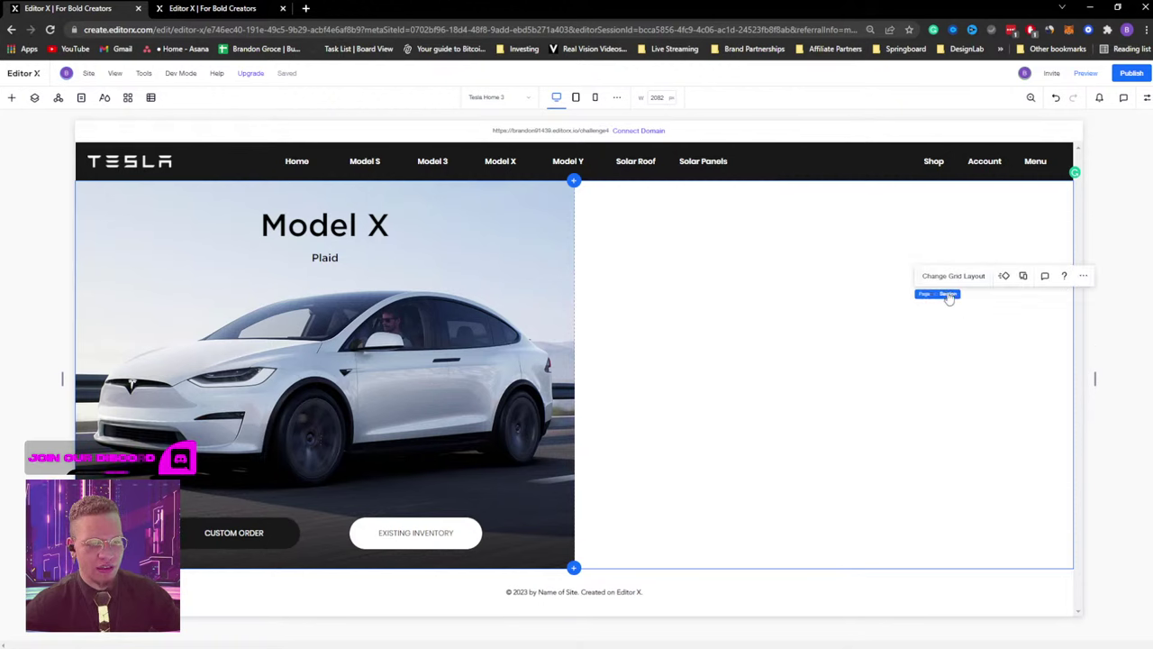
right_click(759, 335)
mouse_move(800, 342)
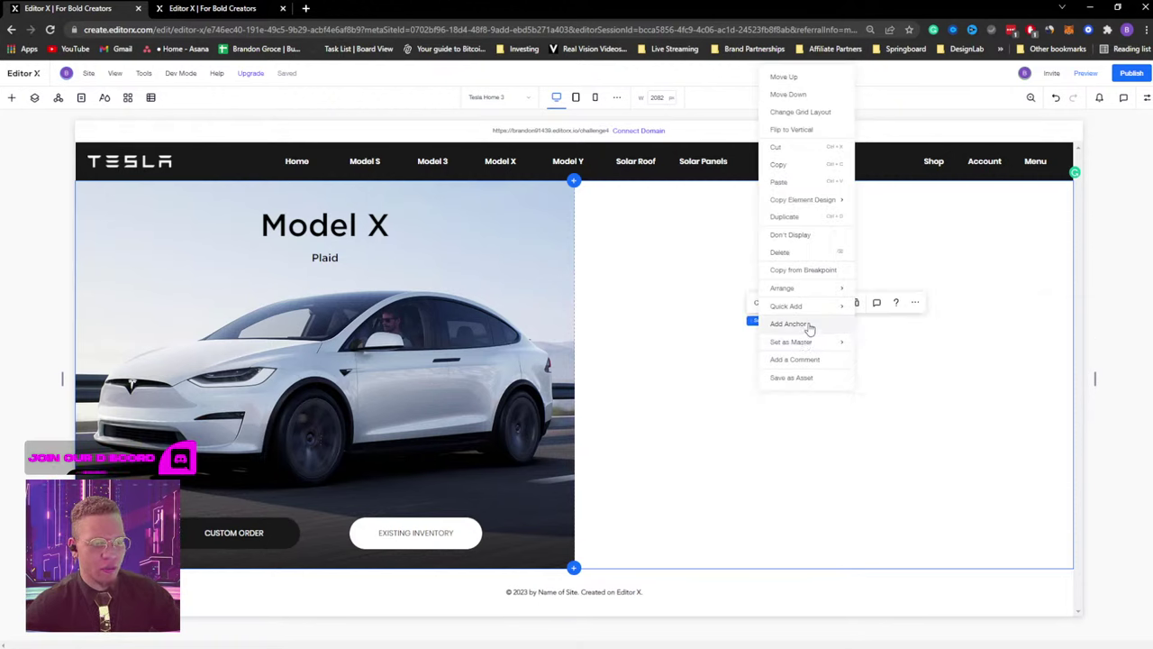
mouse_move(831, 307)
click(876, 432)
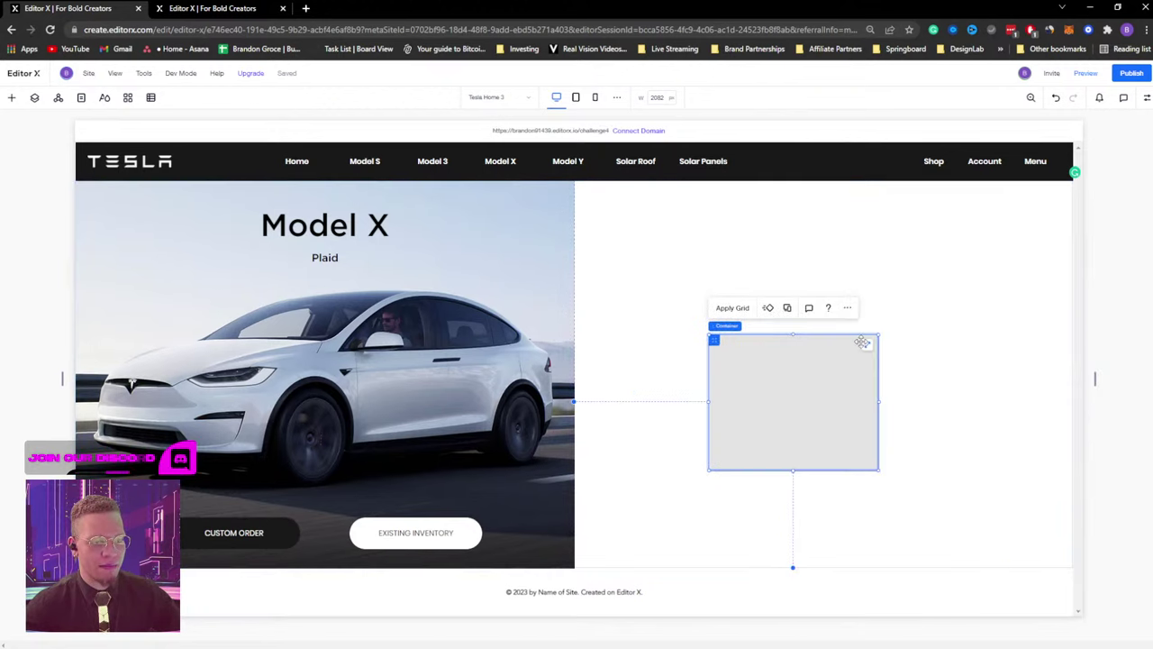
click(869, 346)
Switch to the Tesla Home 2 reference page and examine how the right column's tiles are nested inside containers.
click(232, 8)
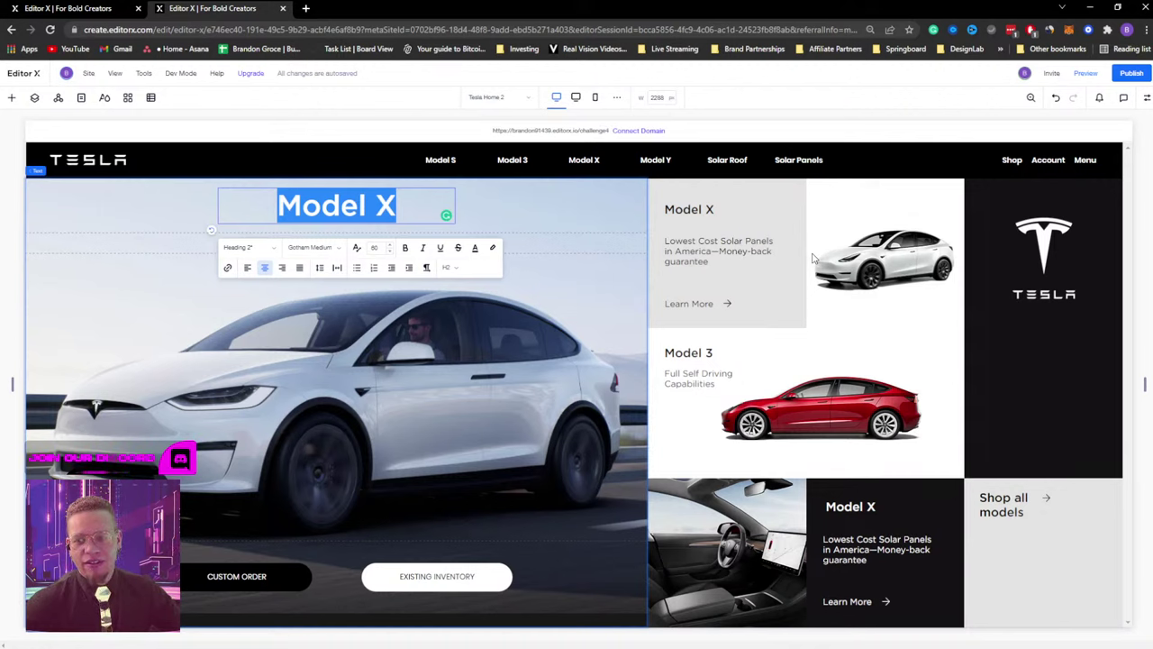
click(733, 241)
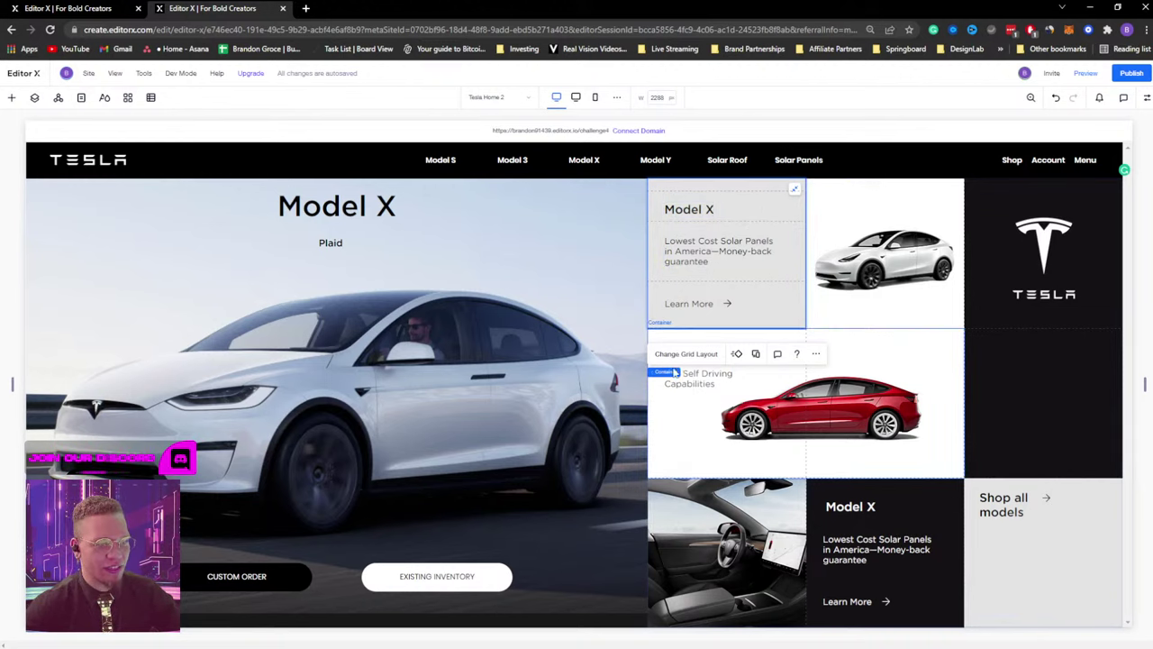
click(660, 372)
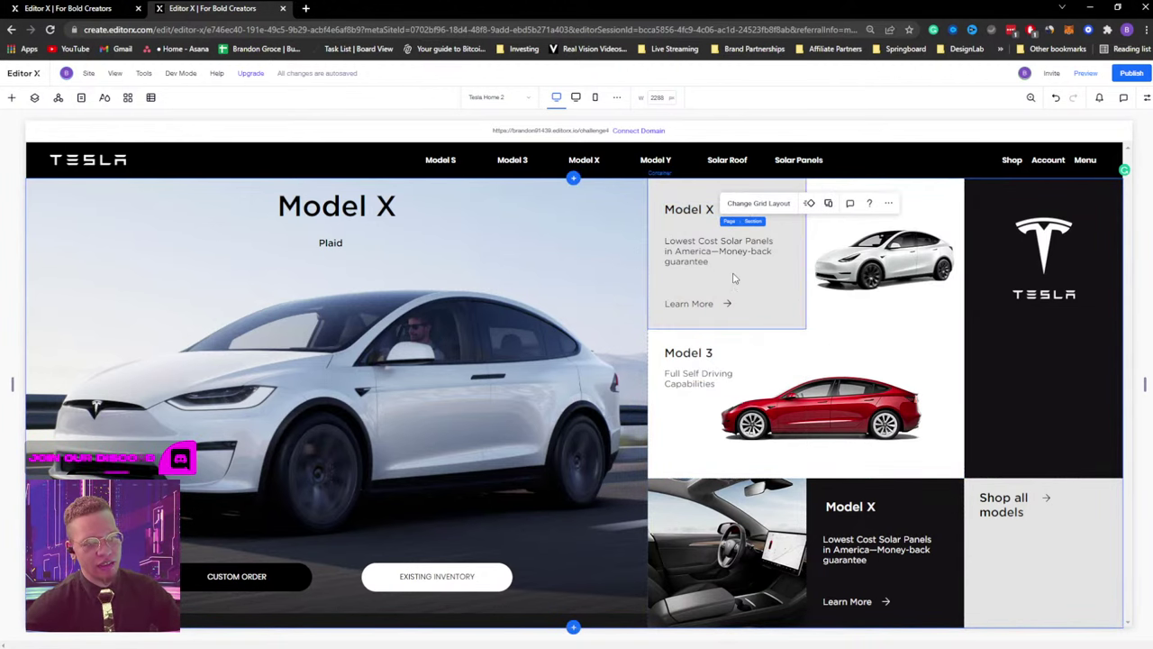
click(760, 286)
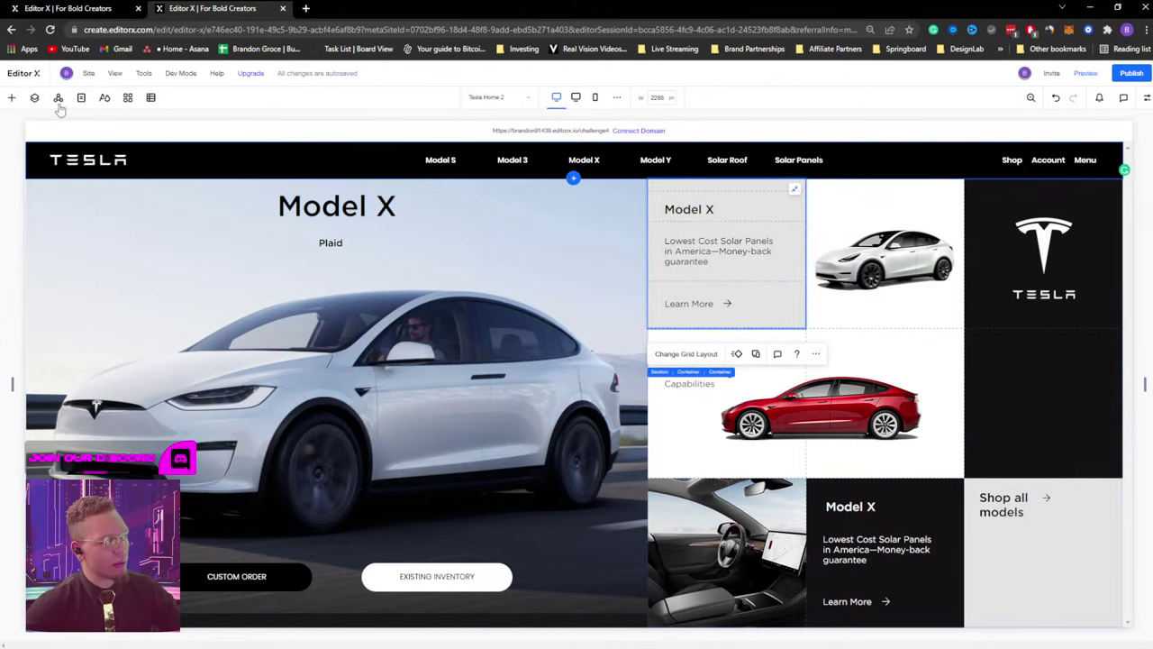
Examine the reference page's layer hierarchy, comparing the section's two main containers and the tiles nested in the right one.
click(34, 97)
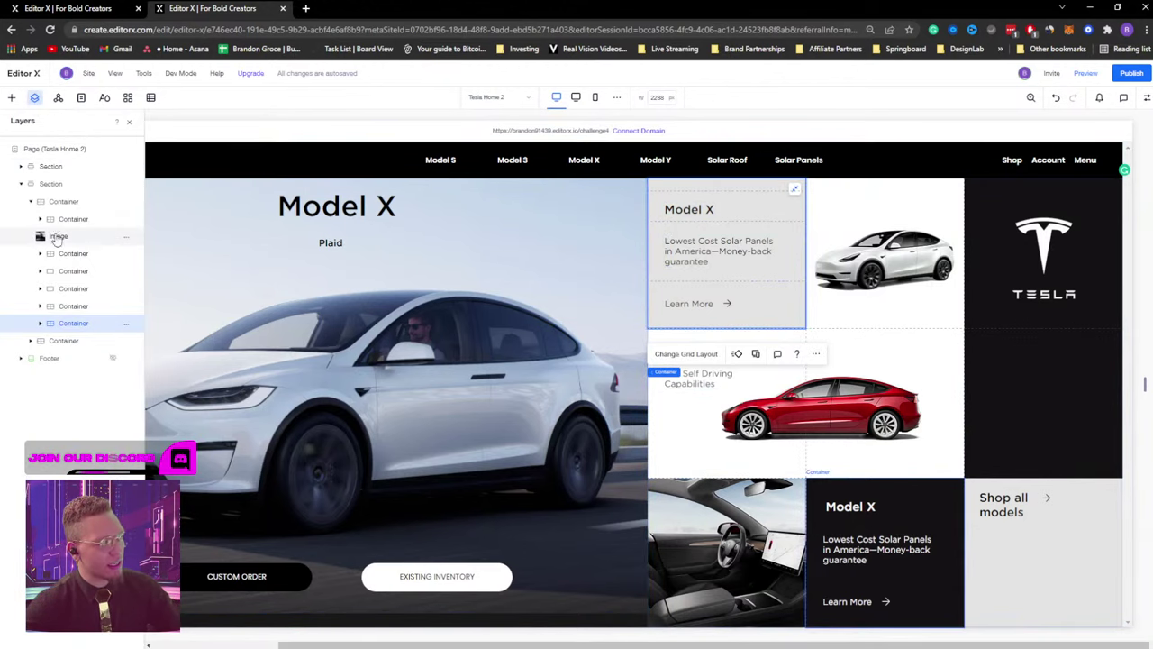
click(56, 202)
click(31, 200)
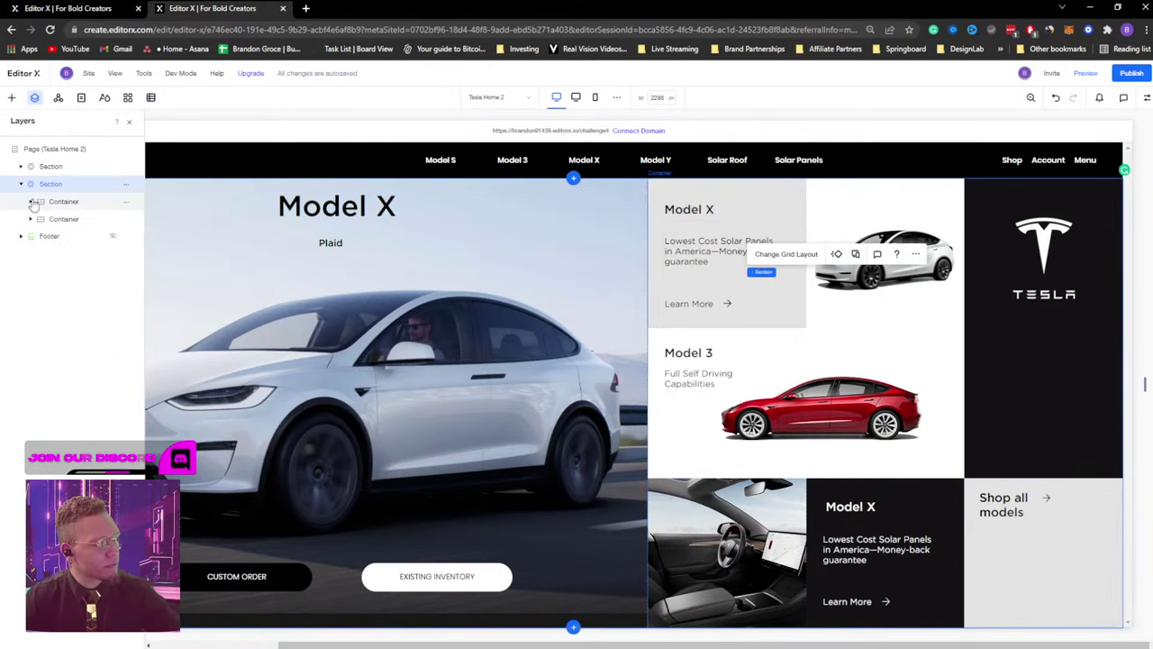
click(47, 201)
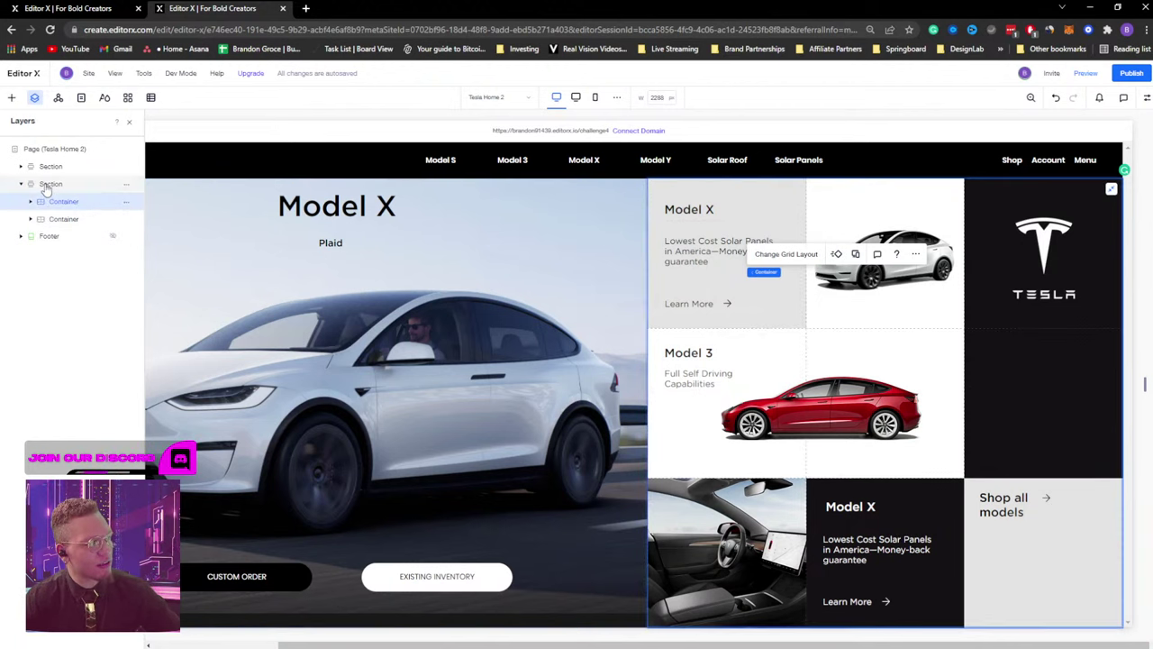
click(47, 185)
click(57, 221)
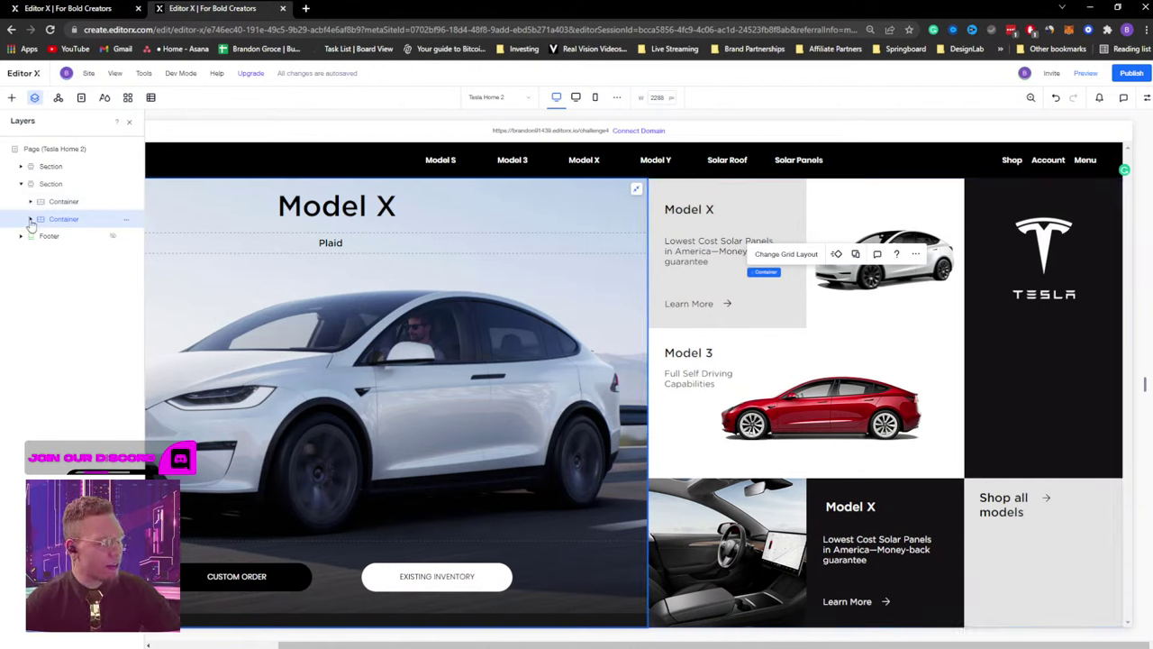
click(29, 202)
click(29, 202)
click(29, 202)
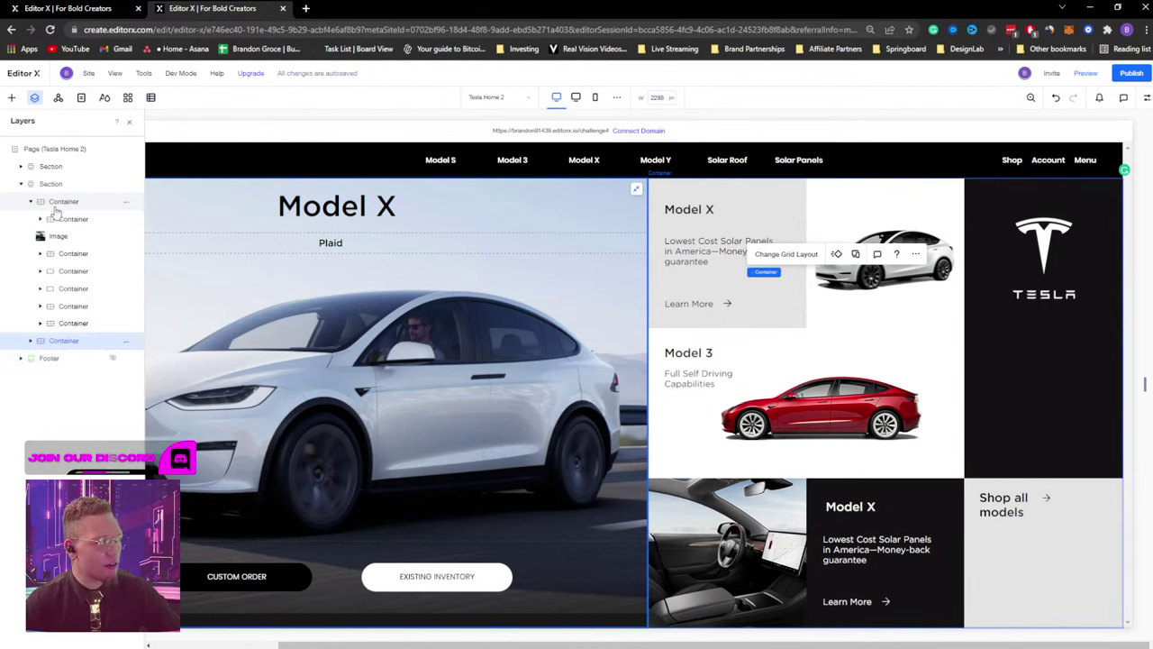
click(61, 220)
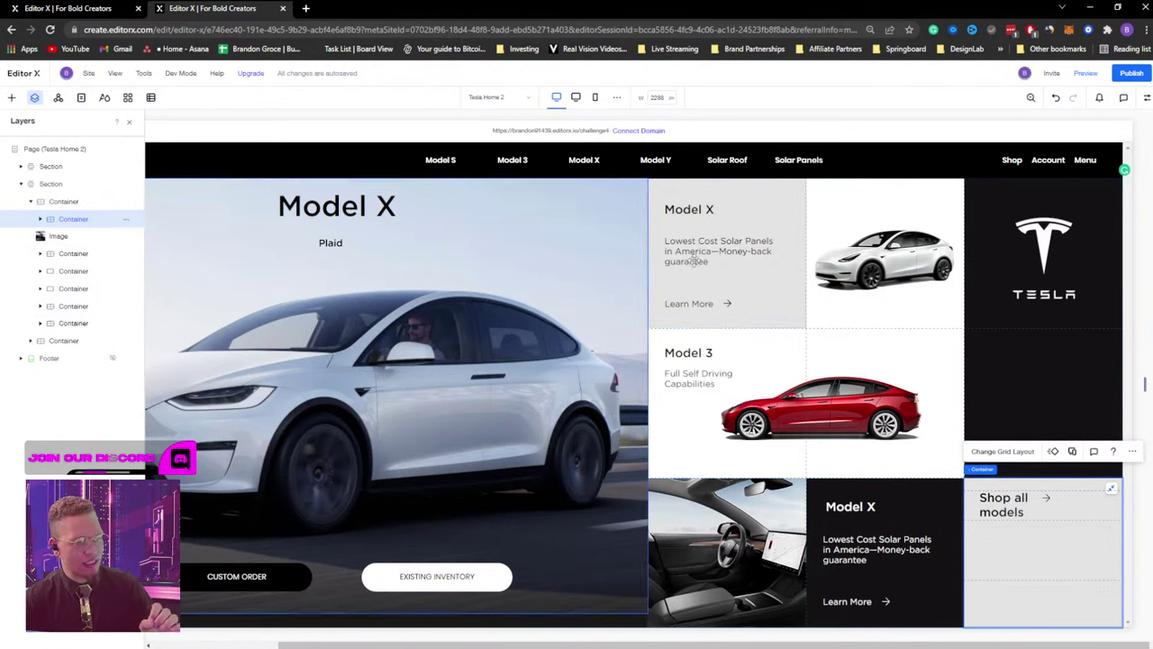
click(761, 225)
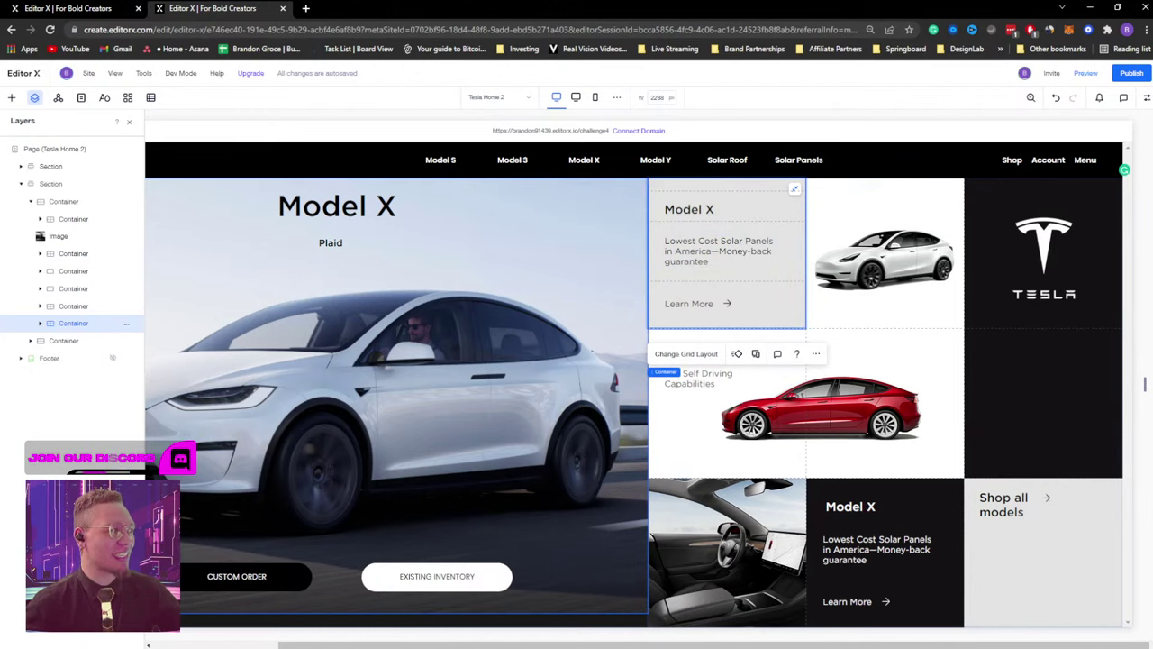
Return to the Tesla Home 3 page and apply a 3x3 grid to the right column's container.
click(61, 7)
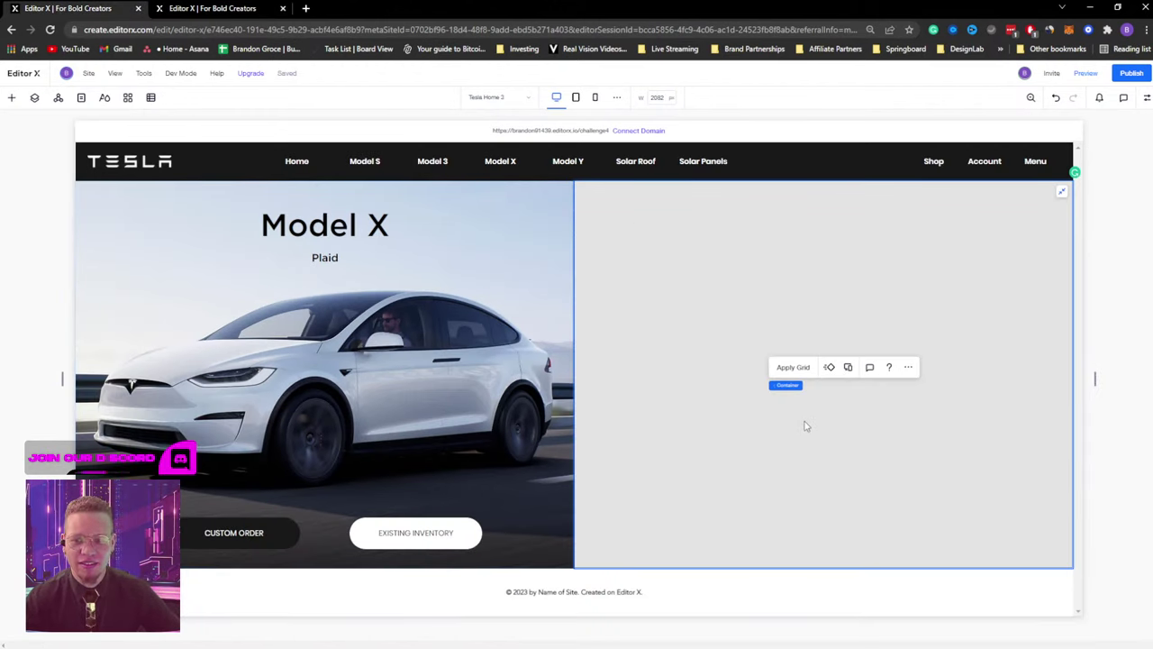
click(793, 371)
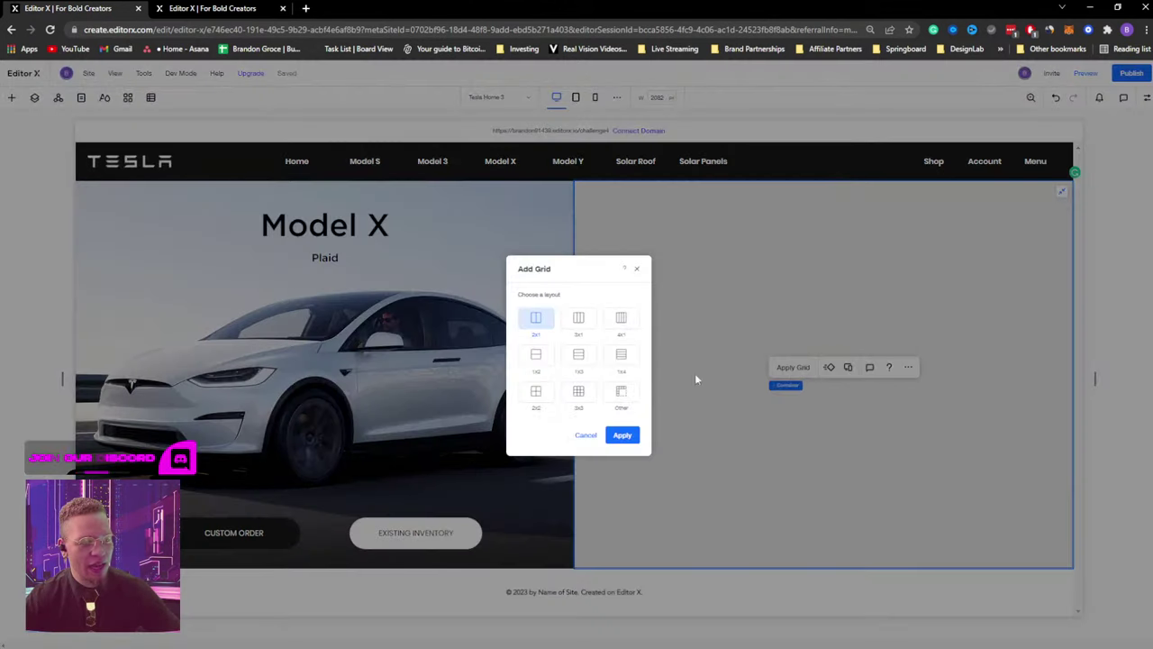
click(578, 393)
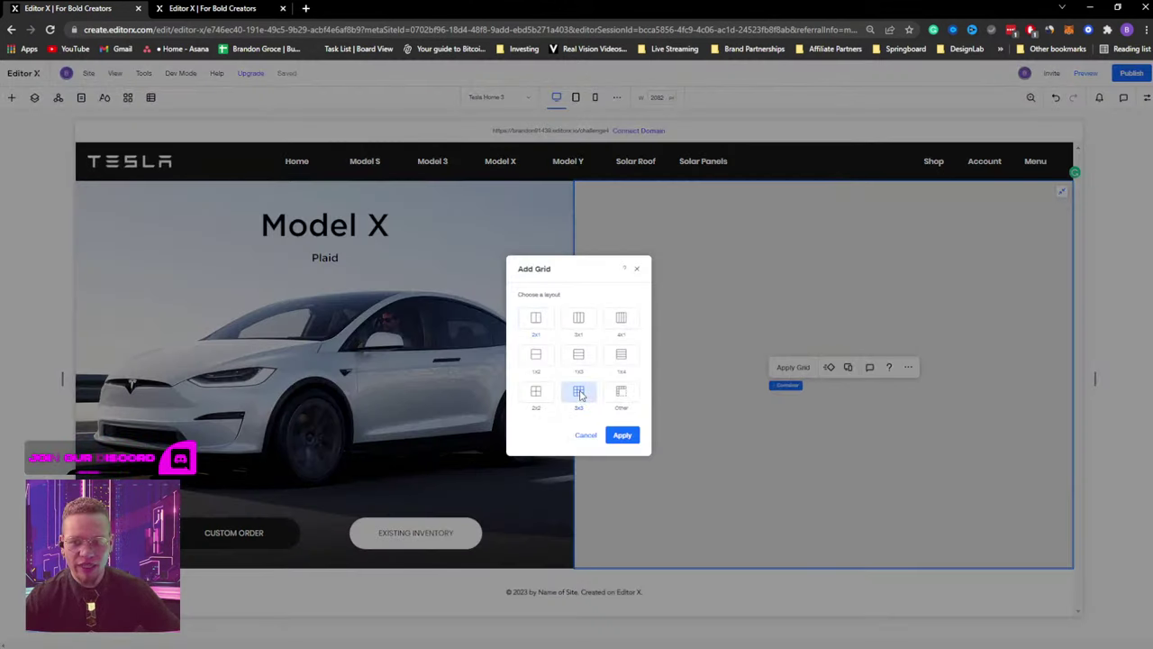
click(622, 435)
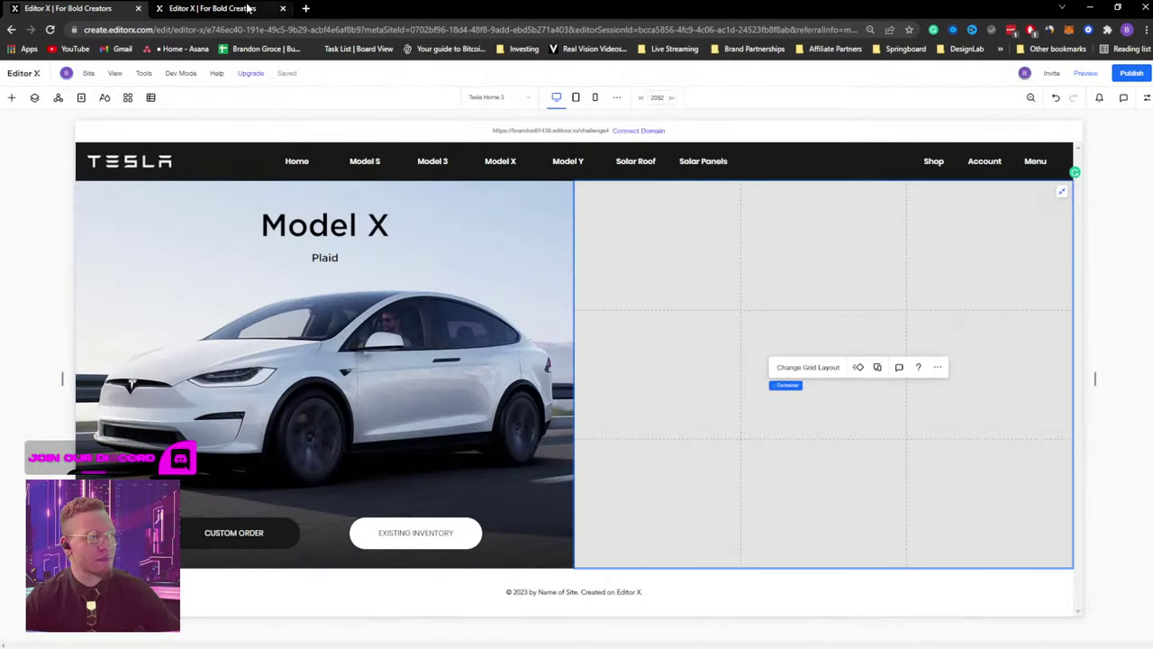
Check the reference page's first Model X tile and add a new container inside the 3x3 grid on Tesla Home 3.
click(225, 9)
click(81, 8)
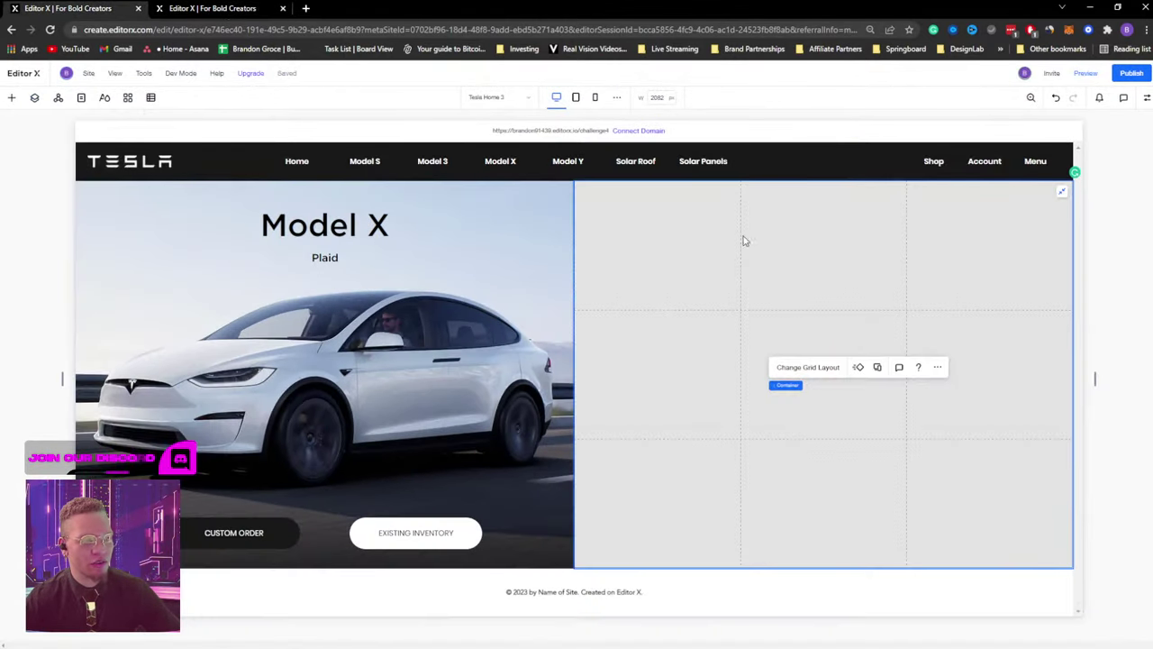
key(ctrl+Tab)
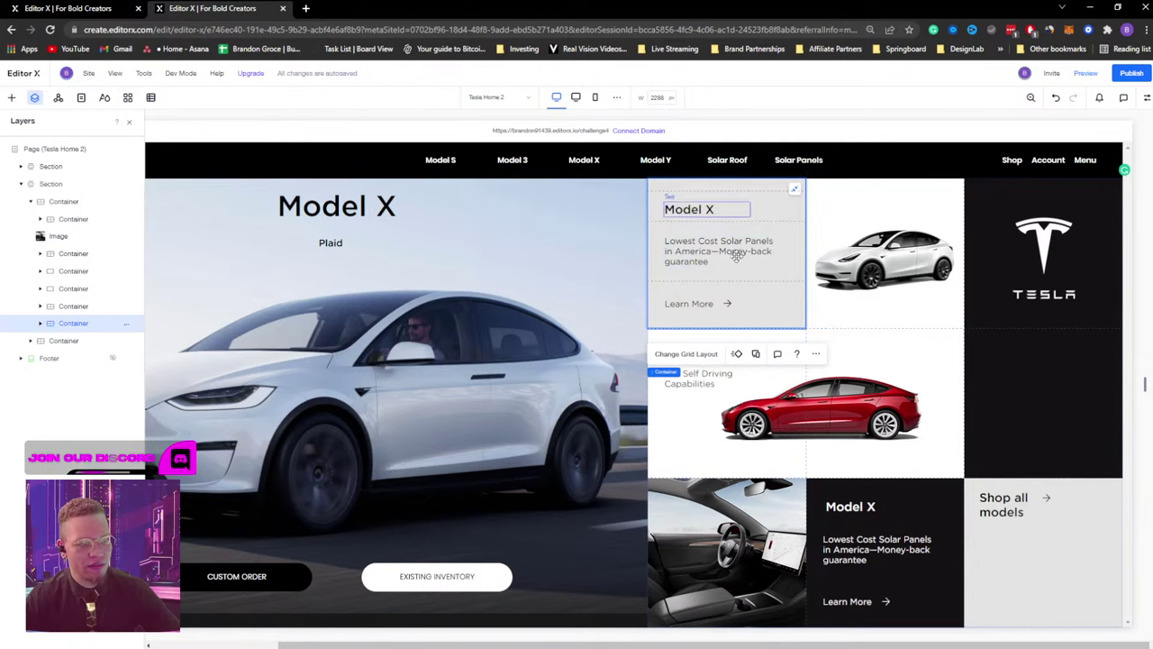
key(ctrl+Tab)
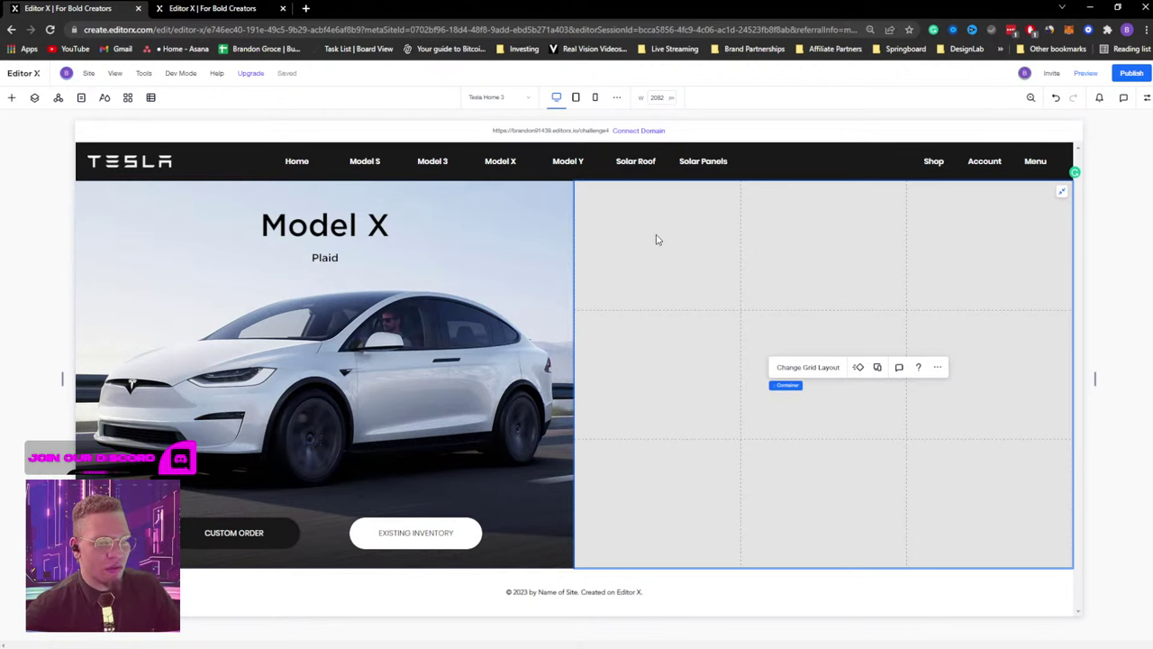
right_click(657, 239)
mouse_move(697, 484)
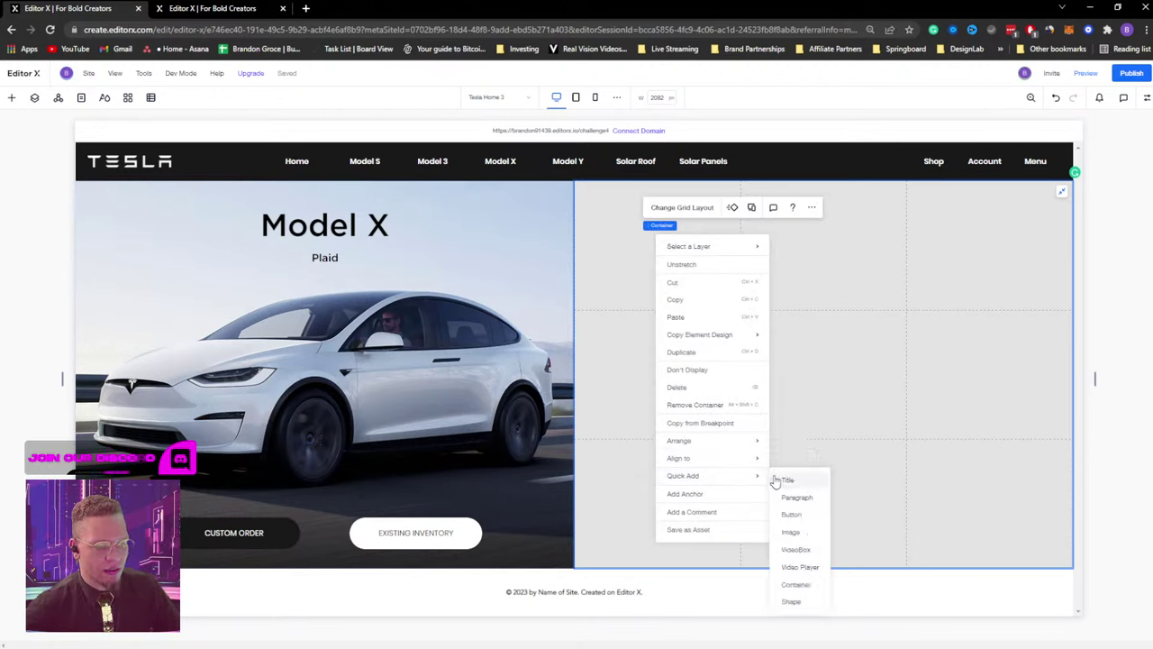
click(796, 584)
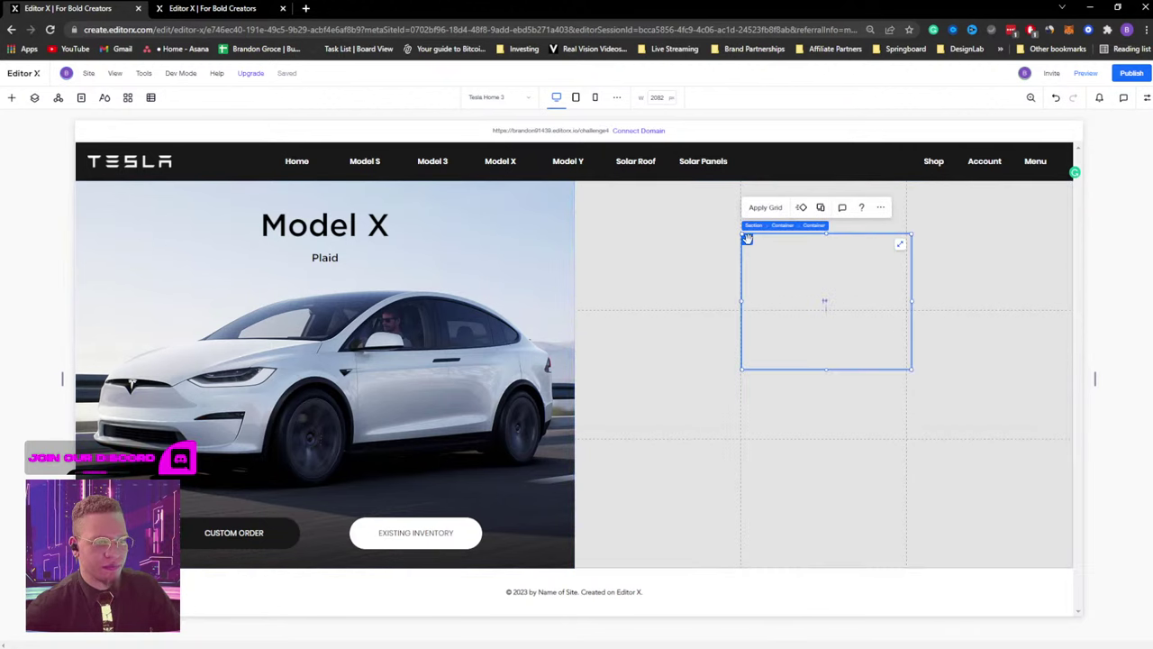
Move the new container into the 3x3 grid's top-left cell, shrink it to fit, and stretch it to fill that cell.
drag(746, 239, 581, 191)
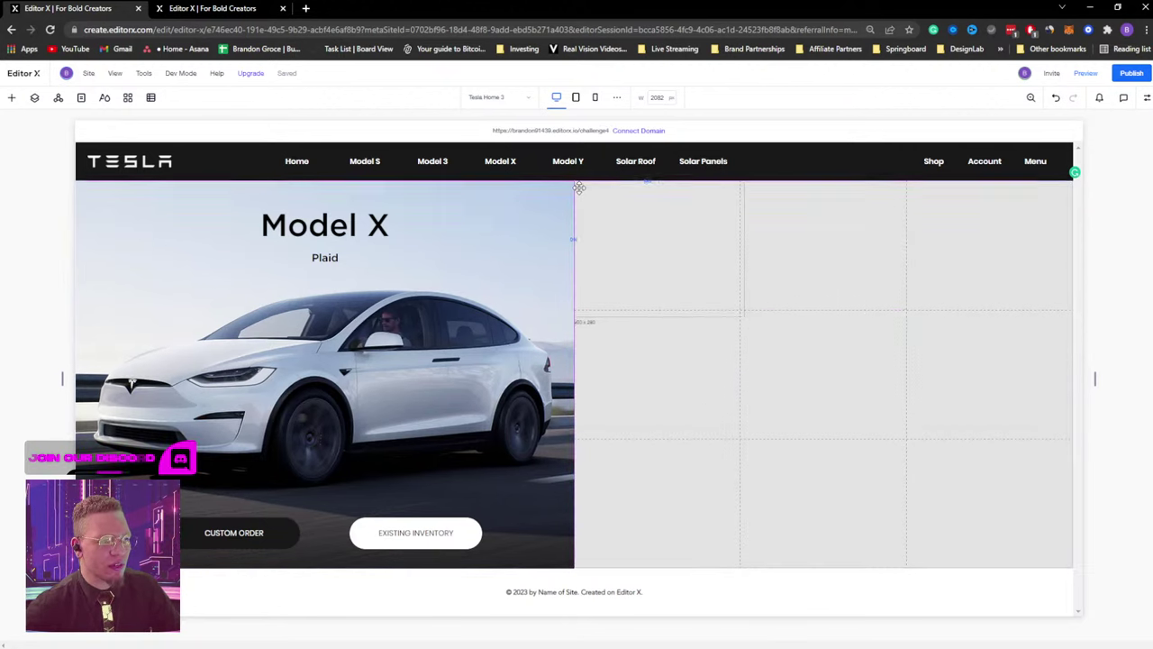
click(681, 271)
drag(740, 315, 721, 296)
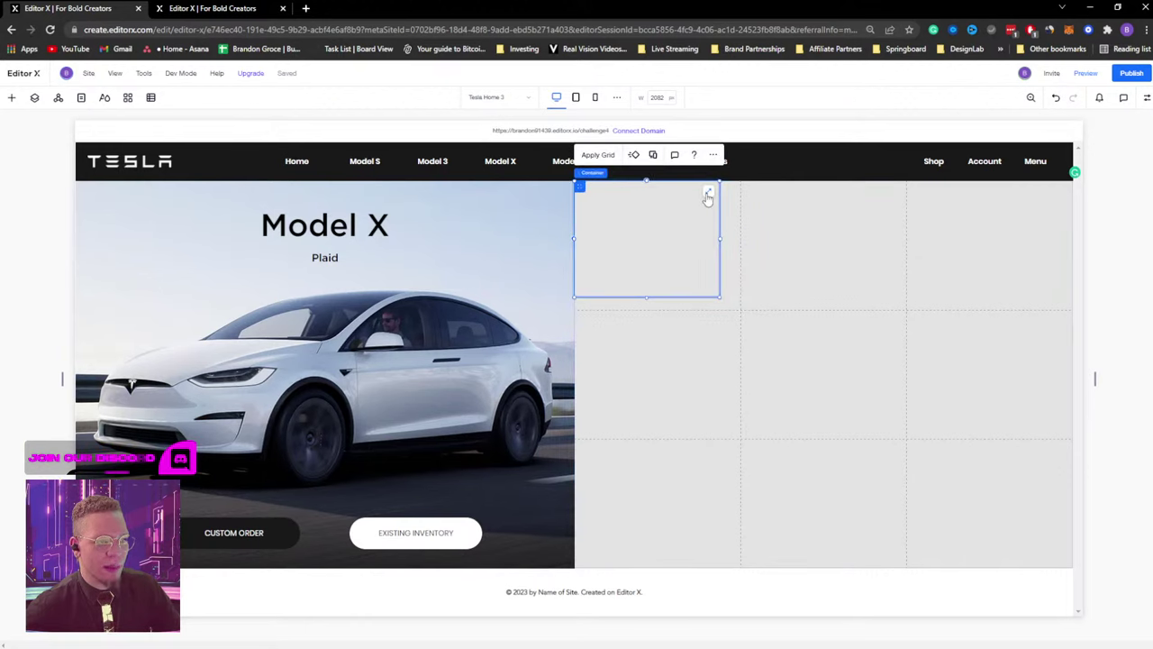
click(708, 194)
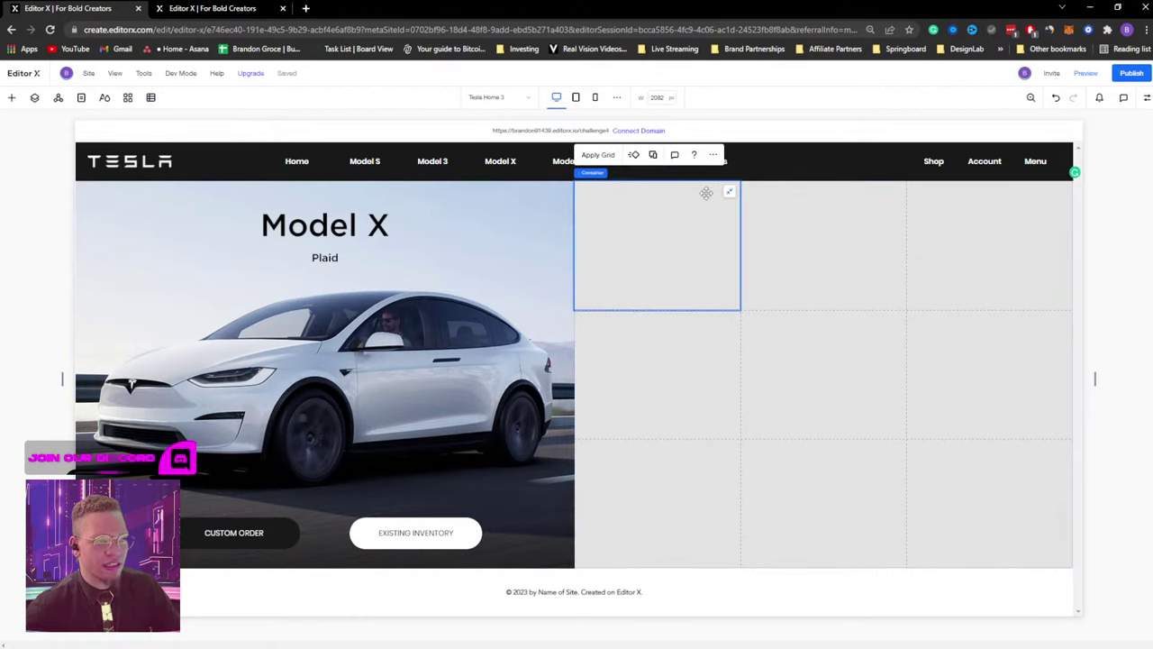
Apply a 1x3 grid to the container in the first cell of the grey 3x3 grid.
click(595, 157)
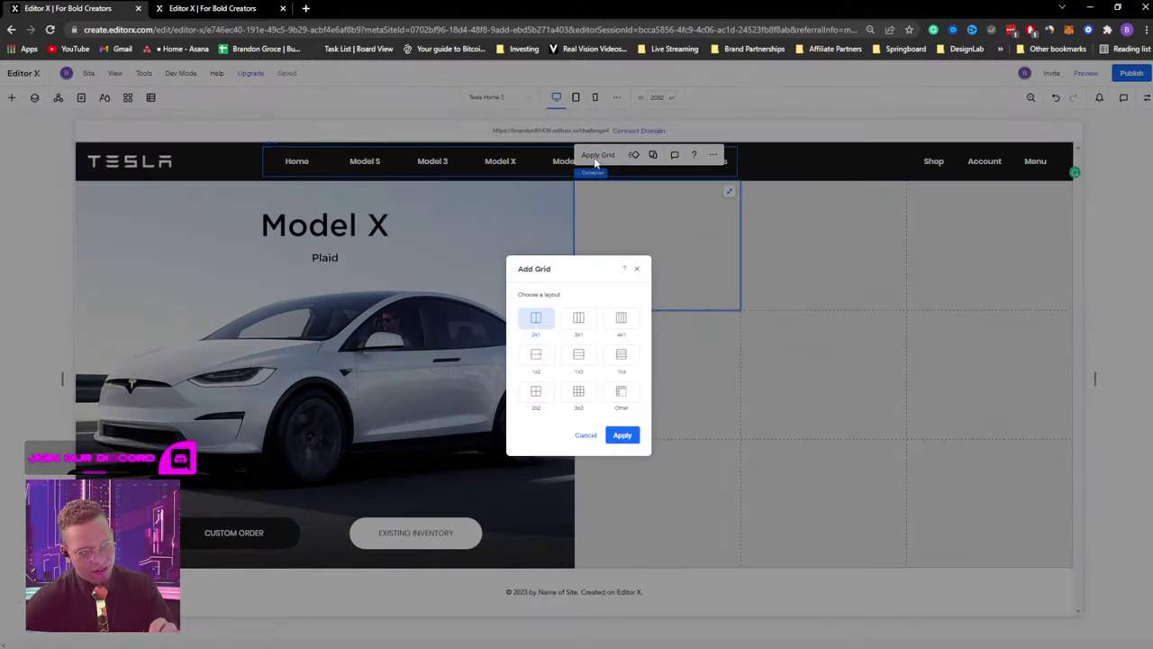
click(579, 357)
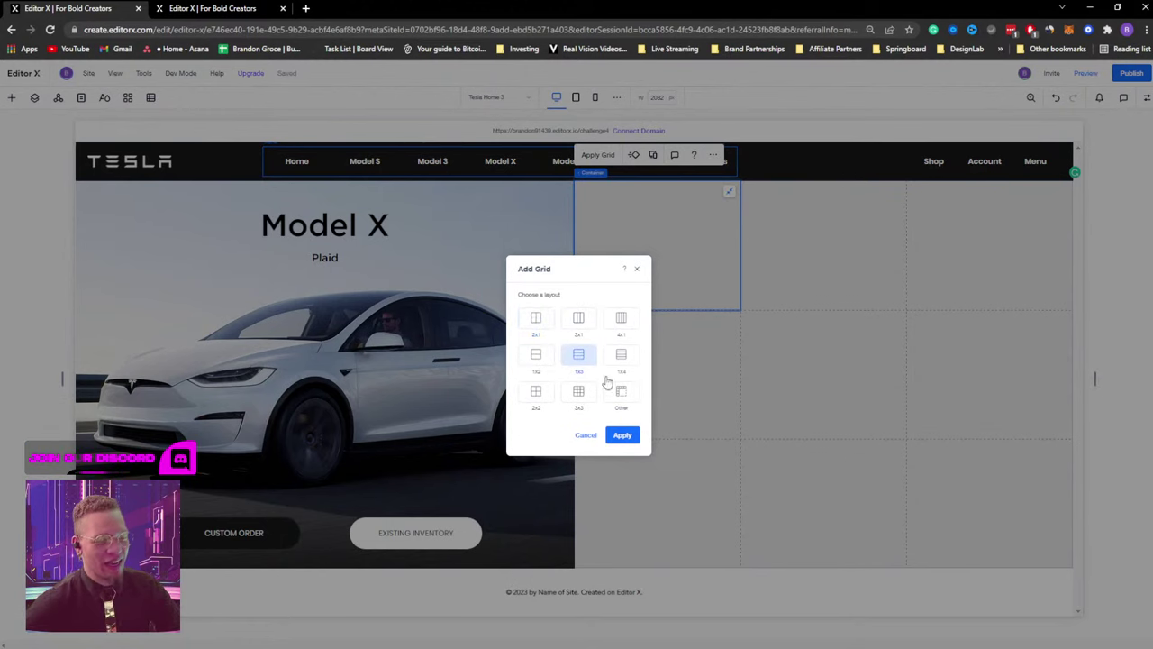
click(622, 435)
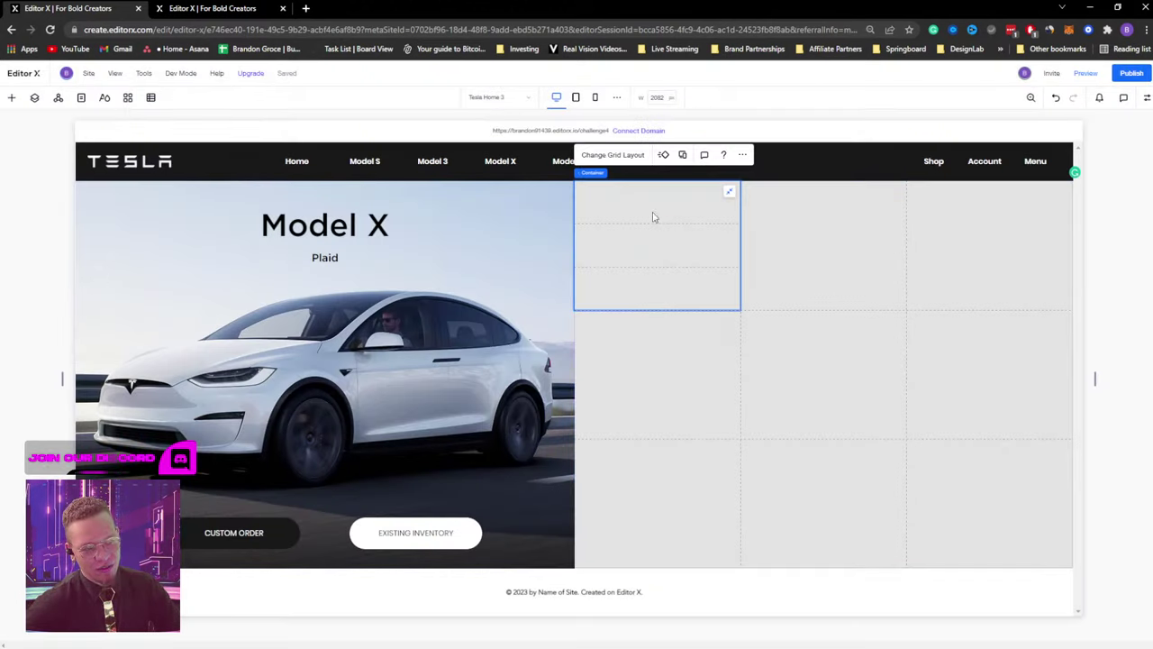
Add a row at the top of the container's grid and shift the row lines up to leave a thin first row.
click(212, 8)
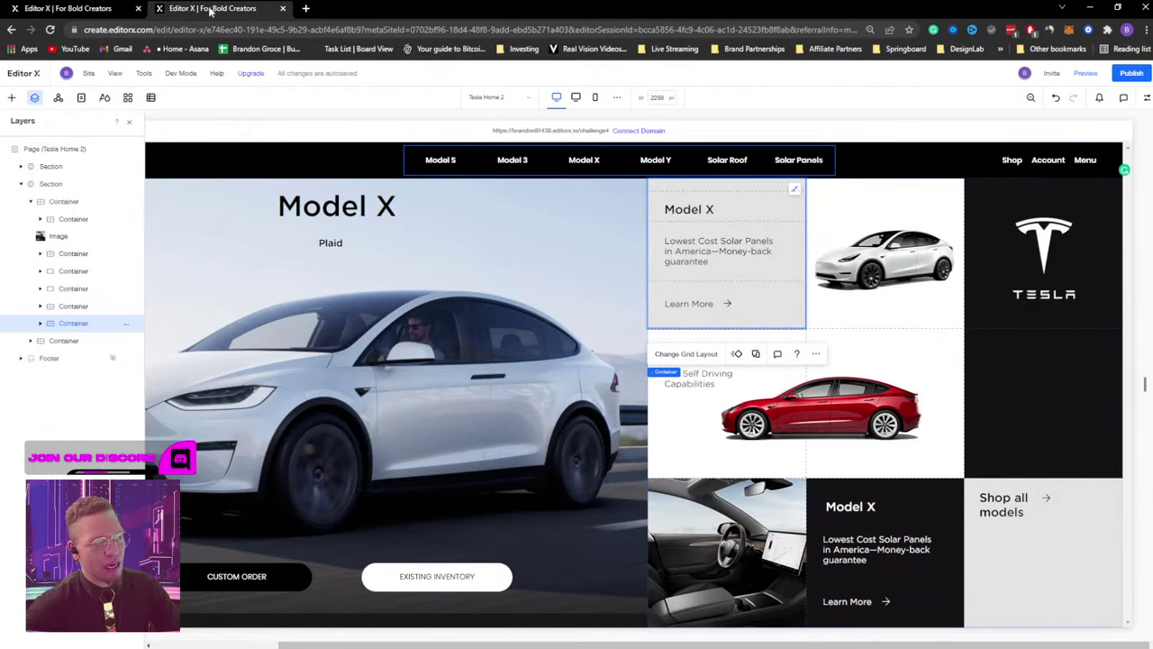
click(86, 8)
click(611, 155)
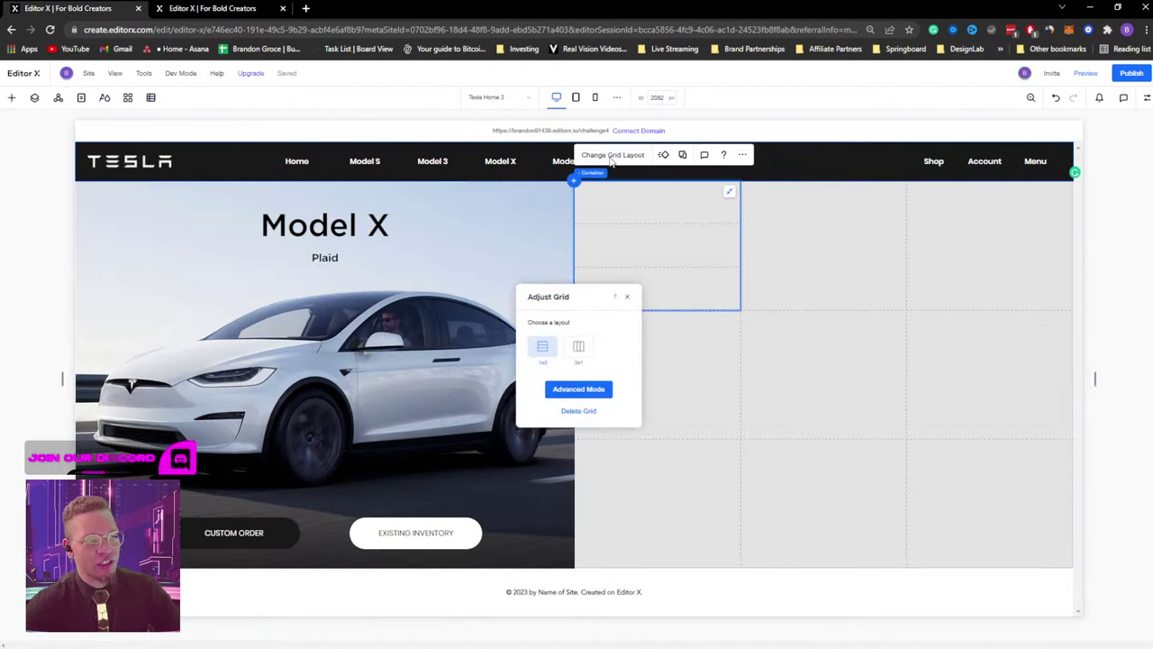
click(600, 393)
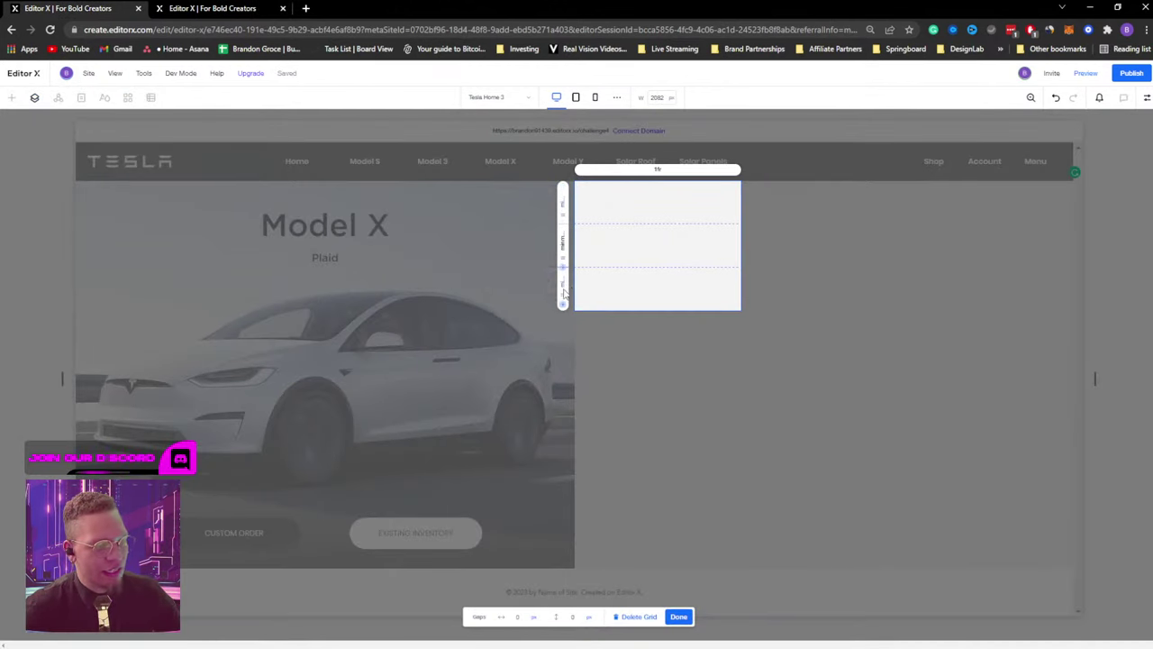
click(563, 189)
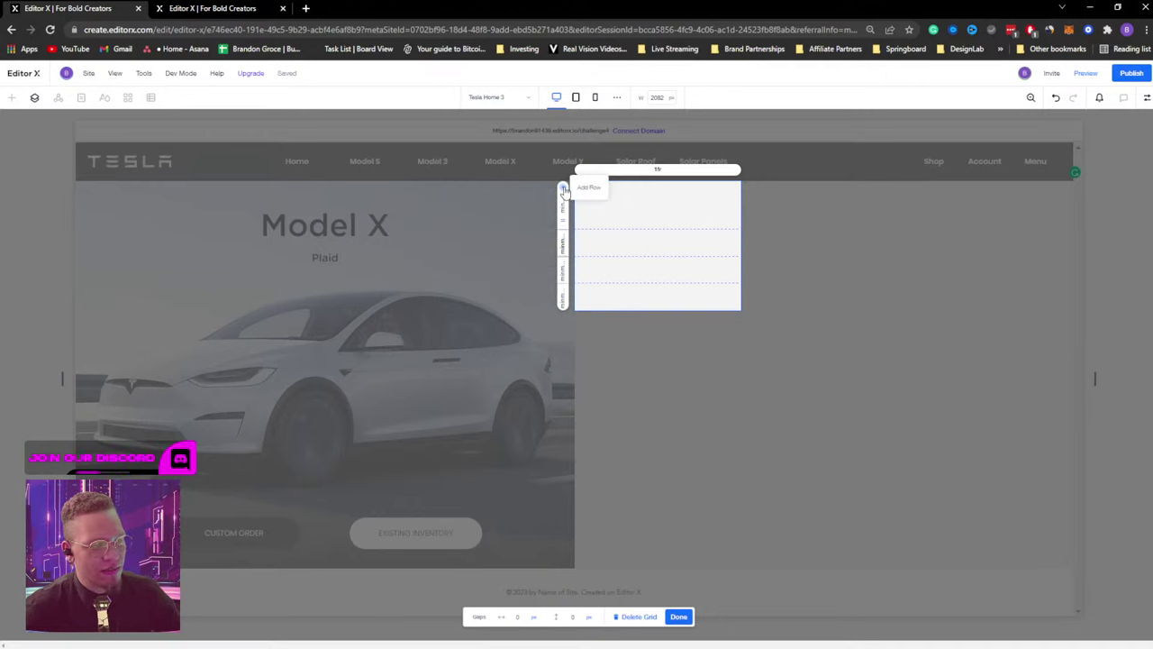
click(678, 617)
drag(609, 230, 613, 192)
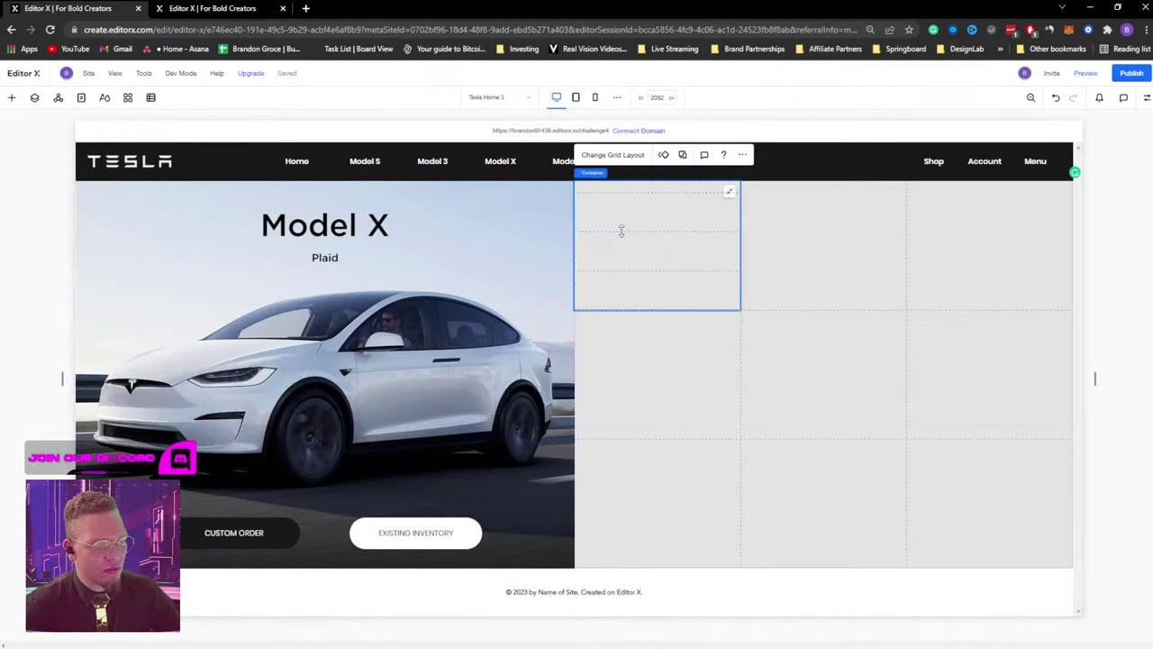
drag(621, 231, 622, 217)
Check the reference page's Model X card, and place a copy of the Plaid subtitle in the container's second row.
click(216, 8)
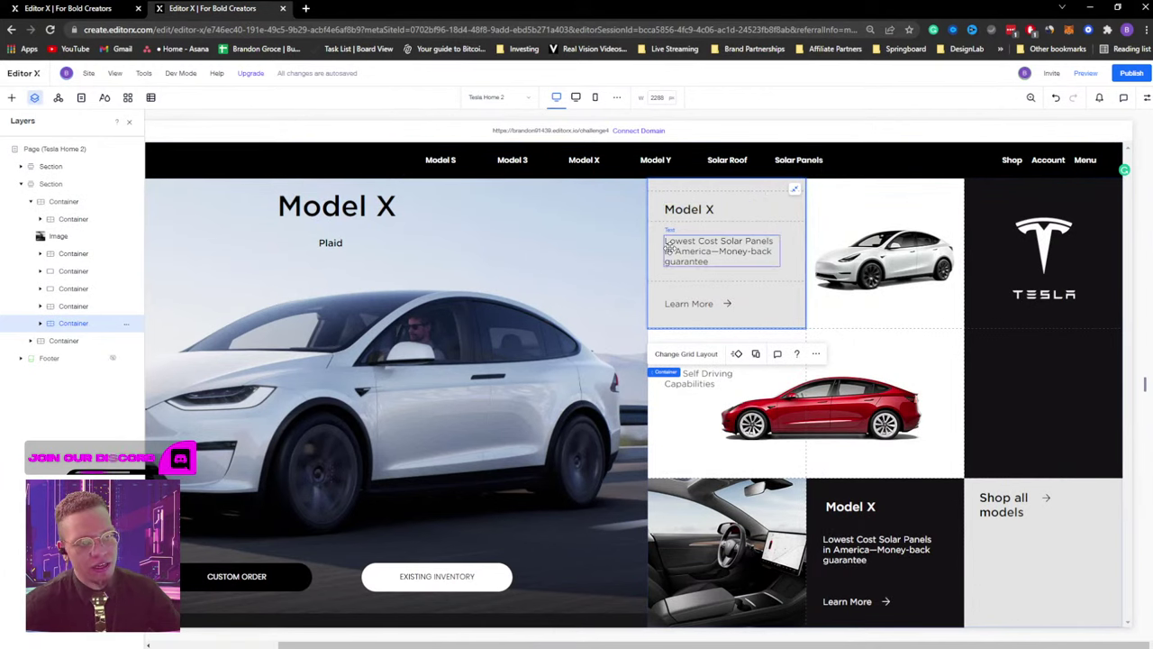
click(668, 245)
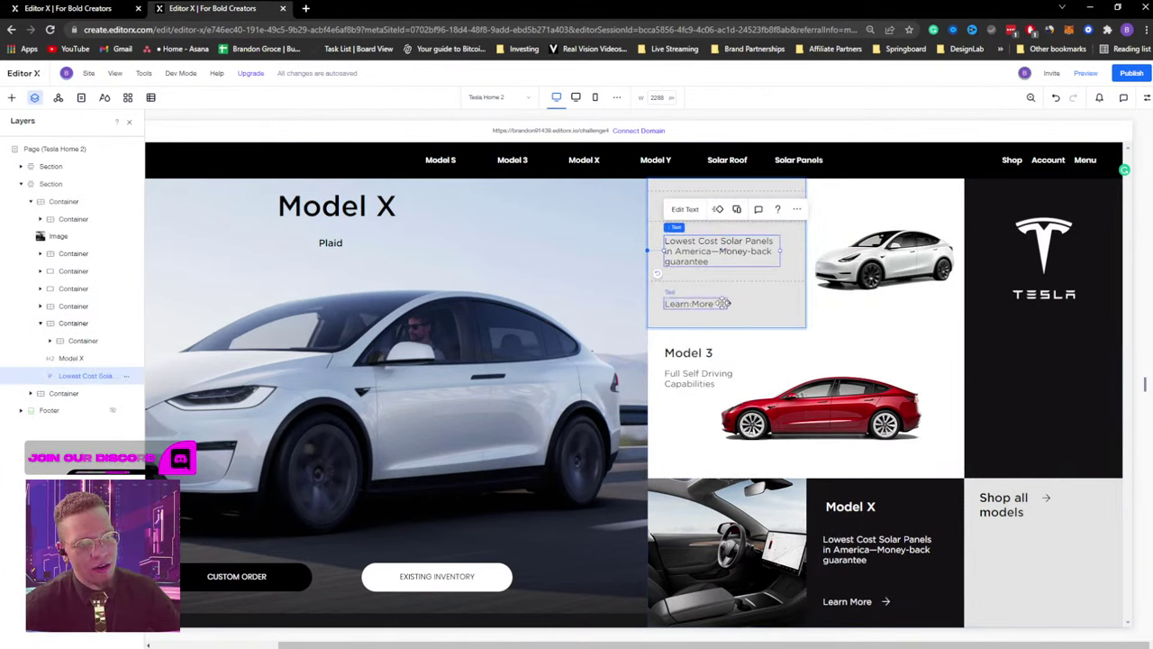
click(726, 304)
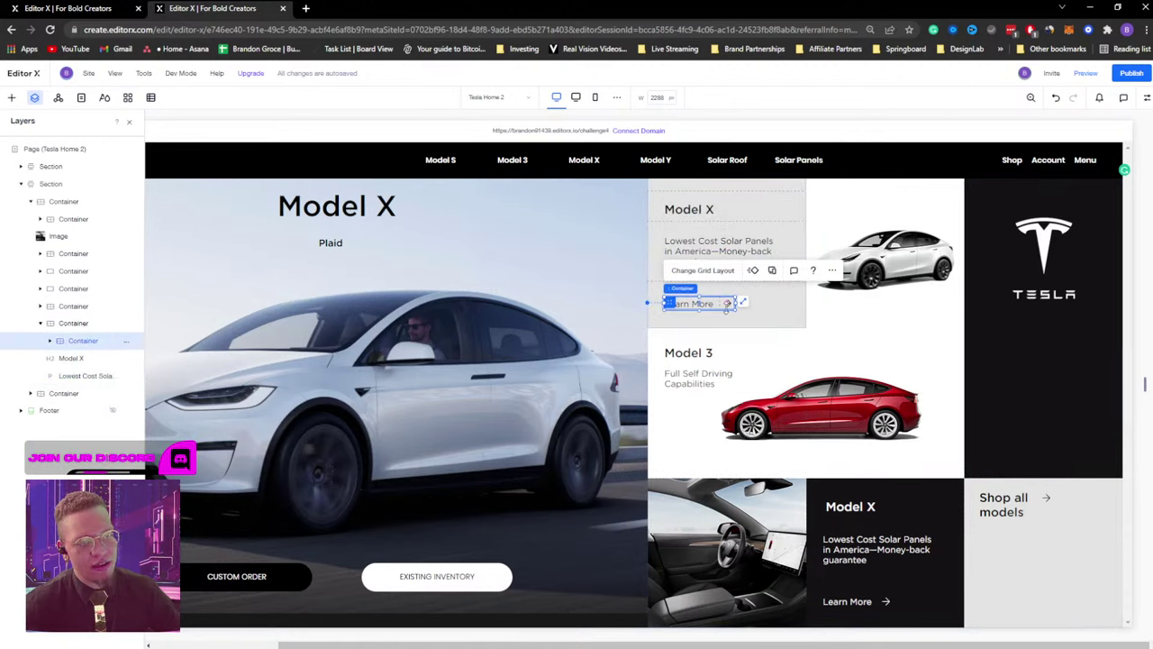
click(109, 11)
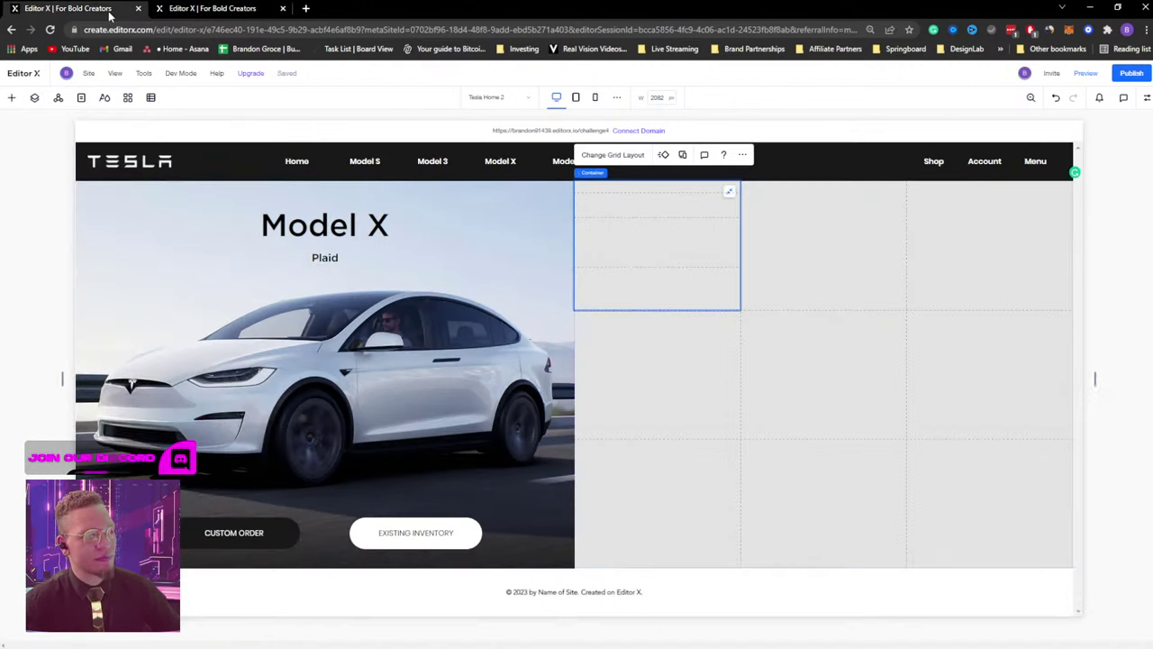
click(788, 225)
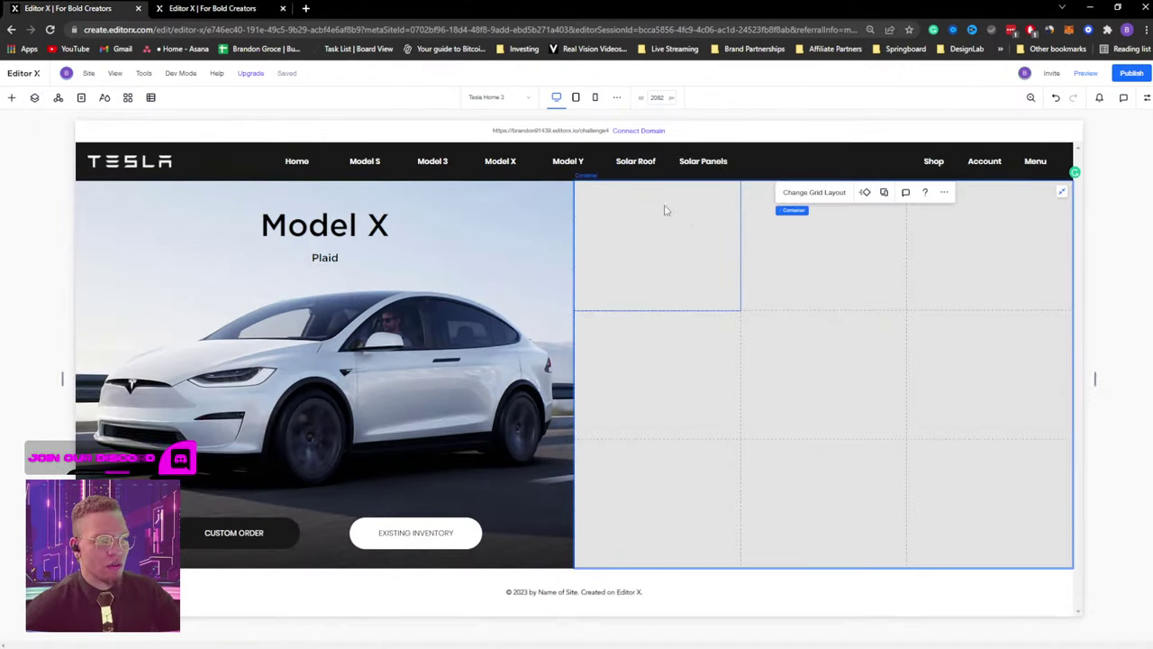
click(317, 260)
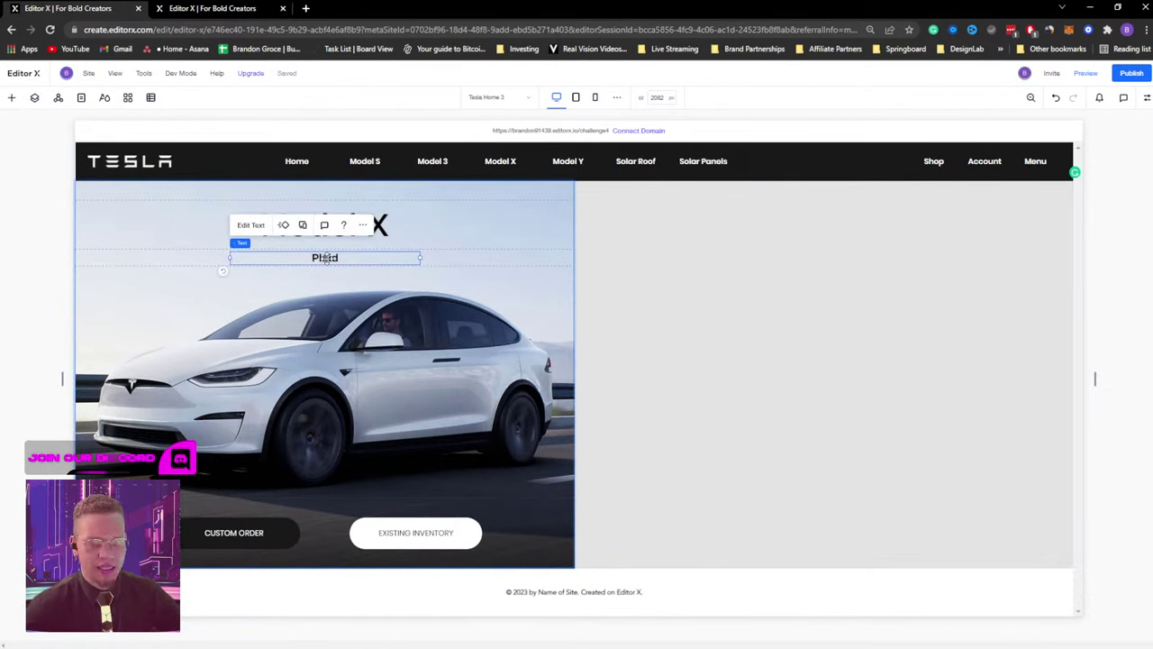
drag(324, 258, 661, 199)
Left-align the copied Plaid text and move it toward the container's left edge.
click(1146, 97)
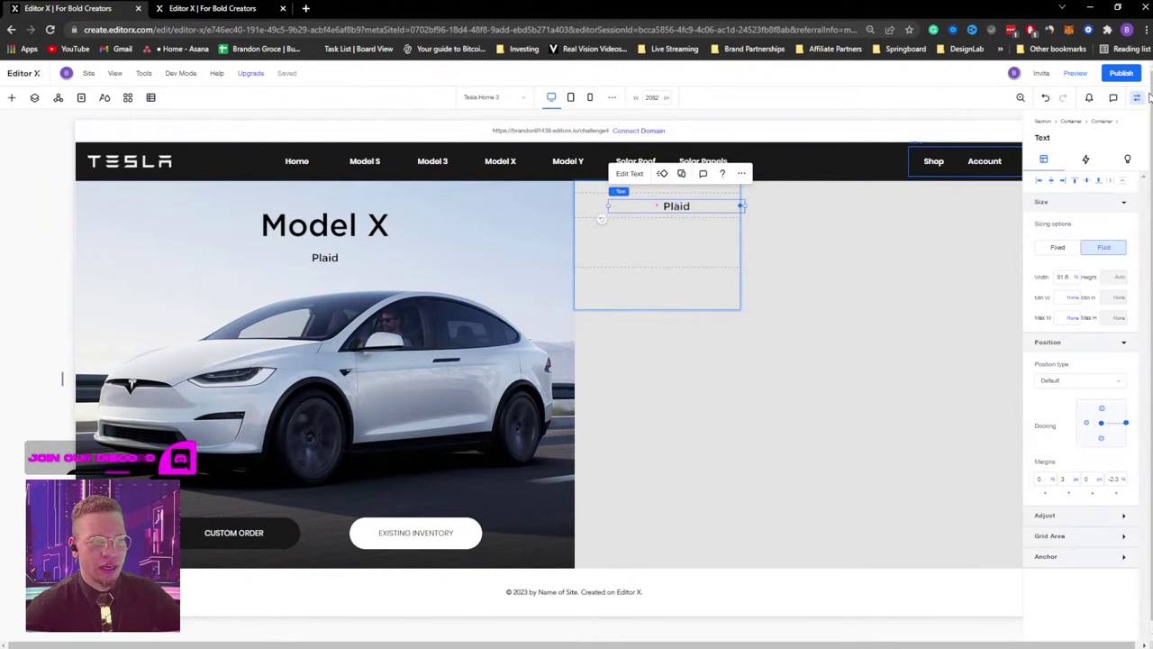
click(629, 173)
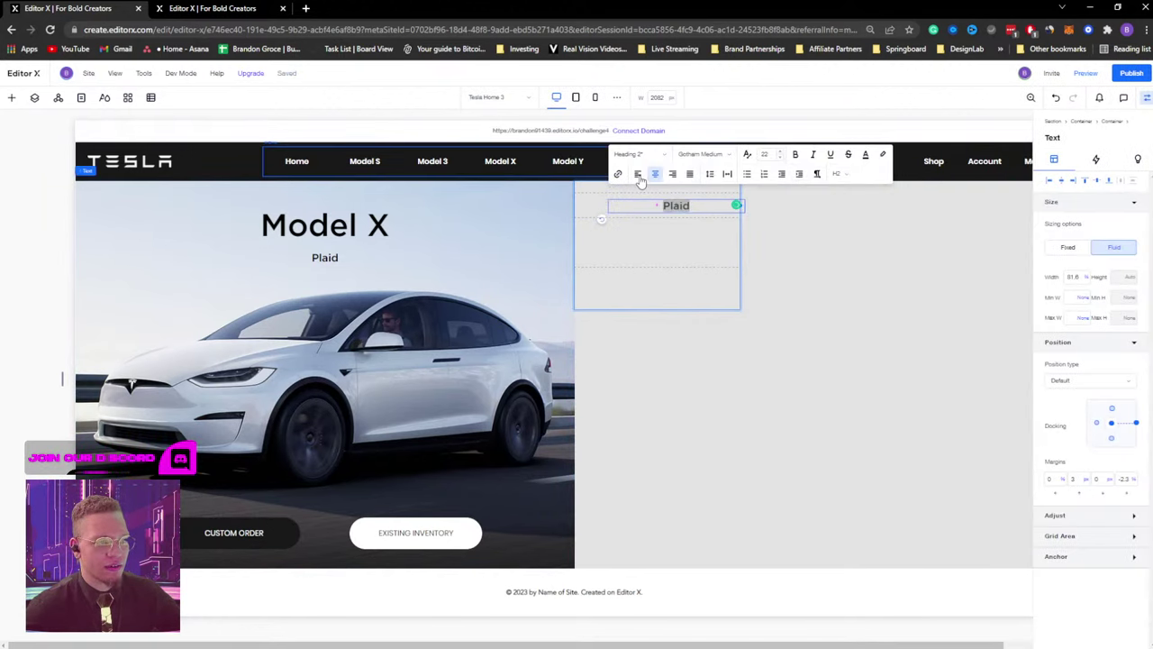
click(638, 174)
click(767, 244)
click(622, 206)
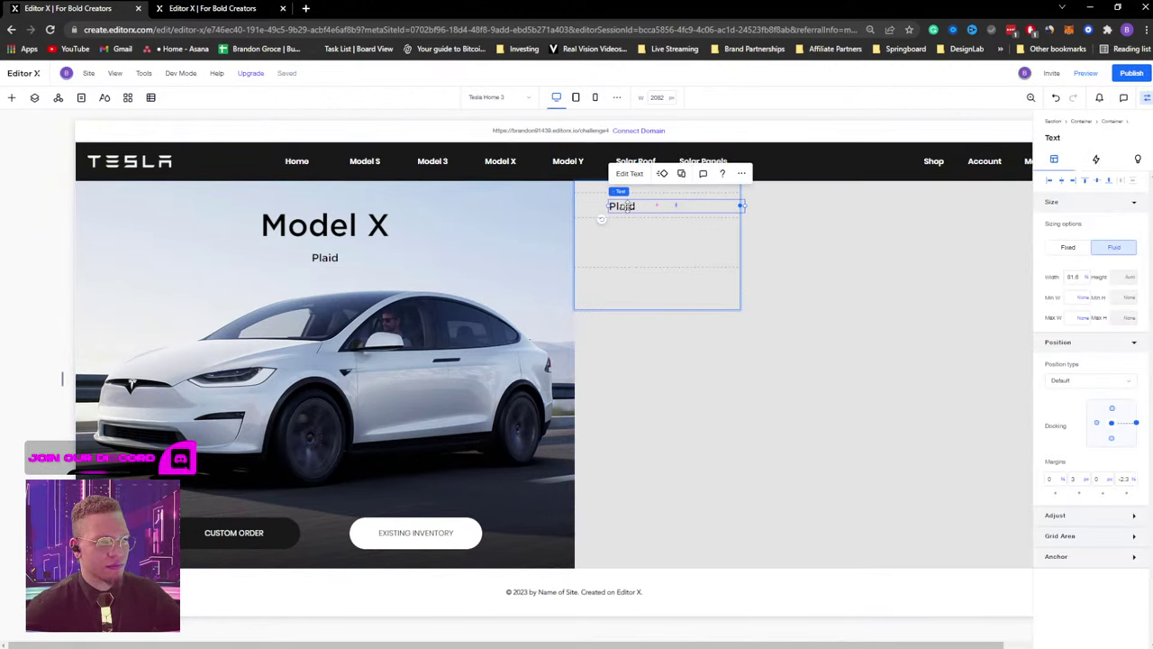
drag(621, 205, 599, 205)
Replace the copied Plaid text with "Model X" taken from the reference page's card heading.
key(ctrl+Tab)
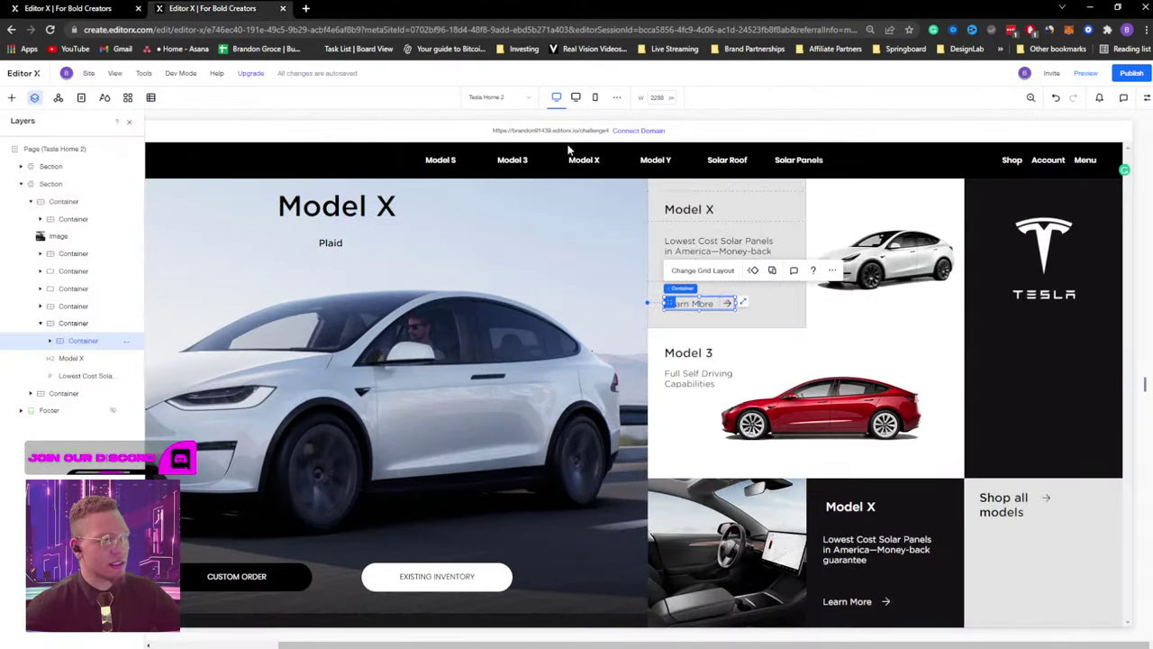
double_click(692, 211)
key(ctrl+c)
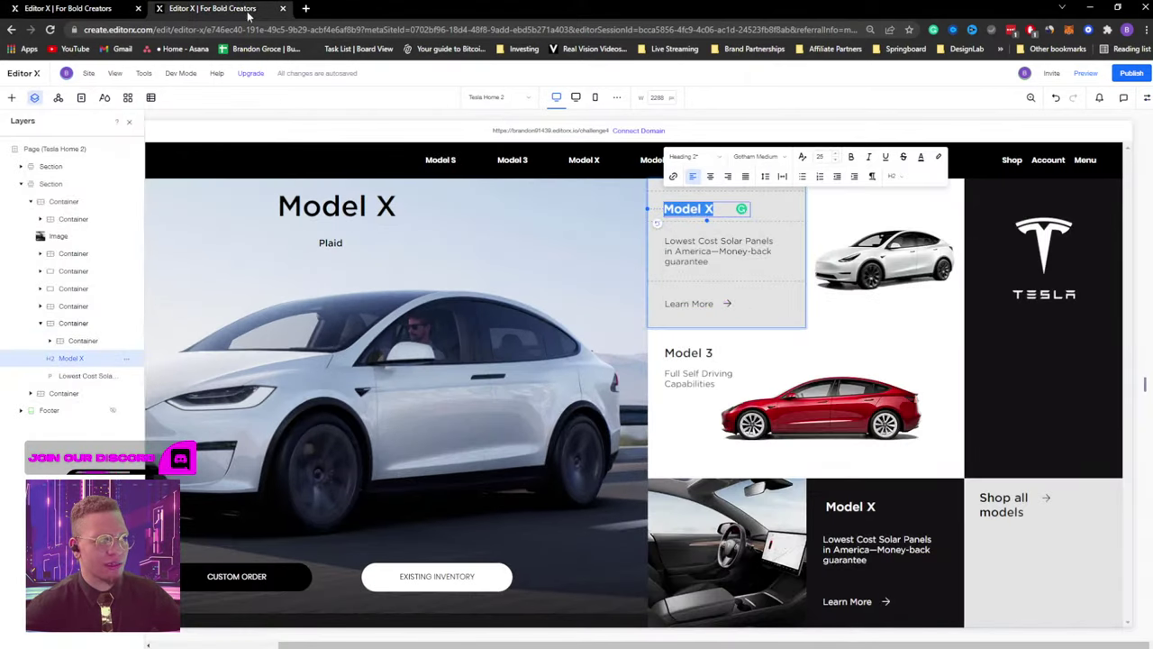
click(90, 11)
double_click(657, 205)
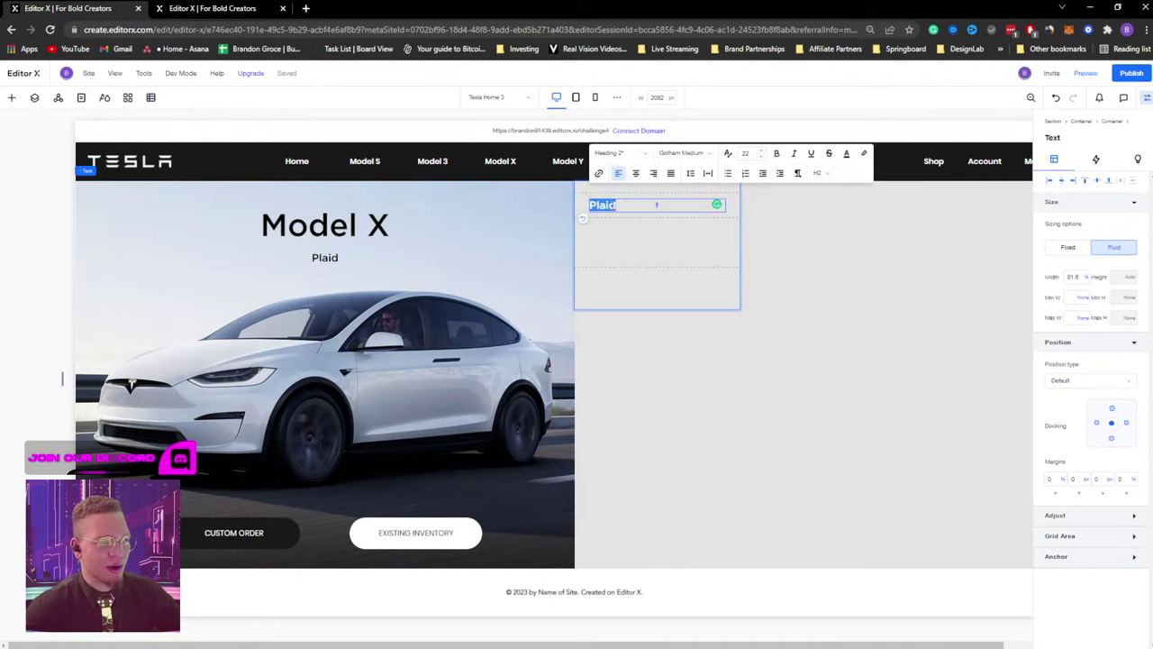
key(ctrl+v)
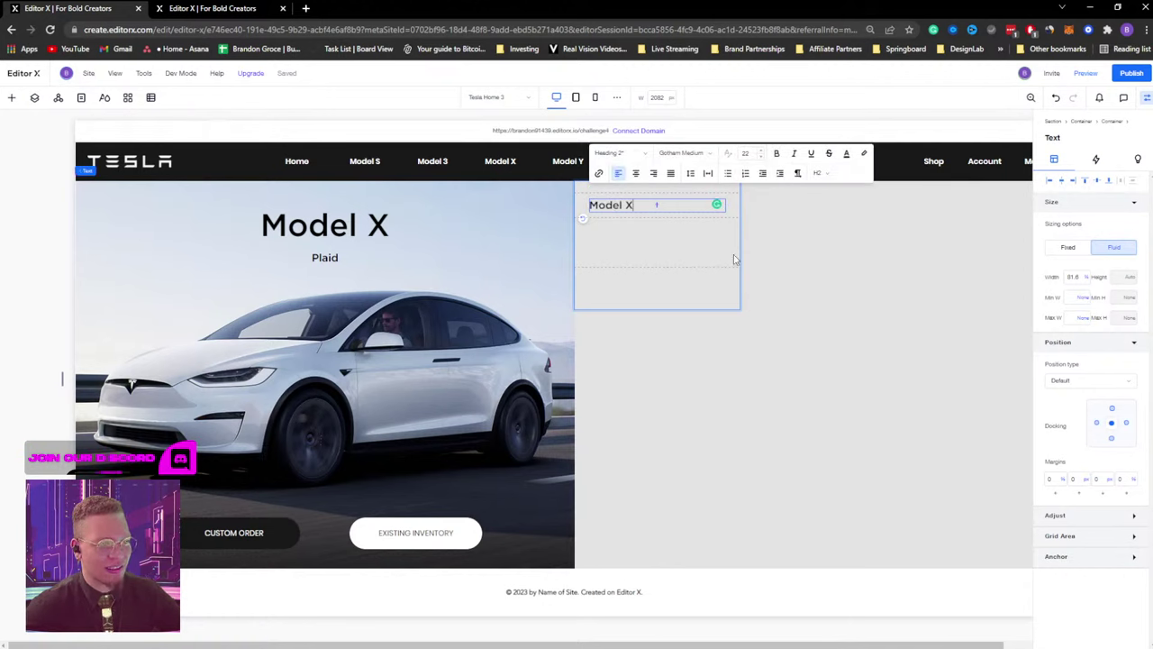
click(853, 244)
Add a paragraph text element to the container holding the Model X heading.
click(609, 207)
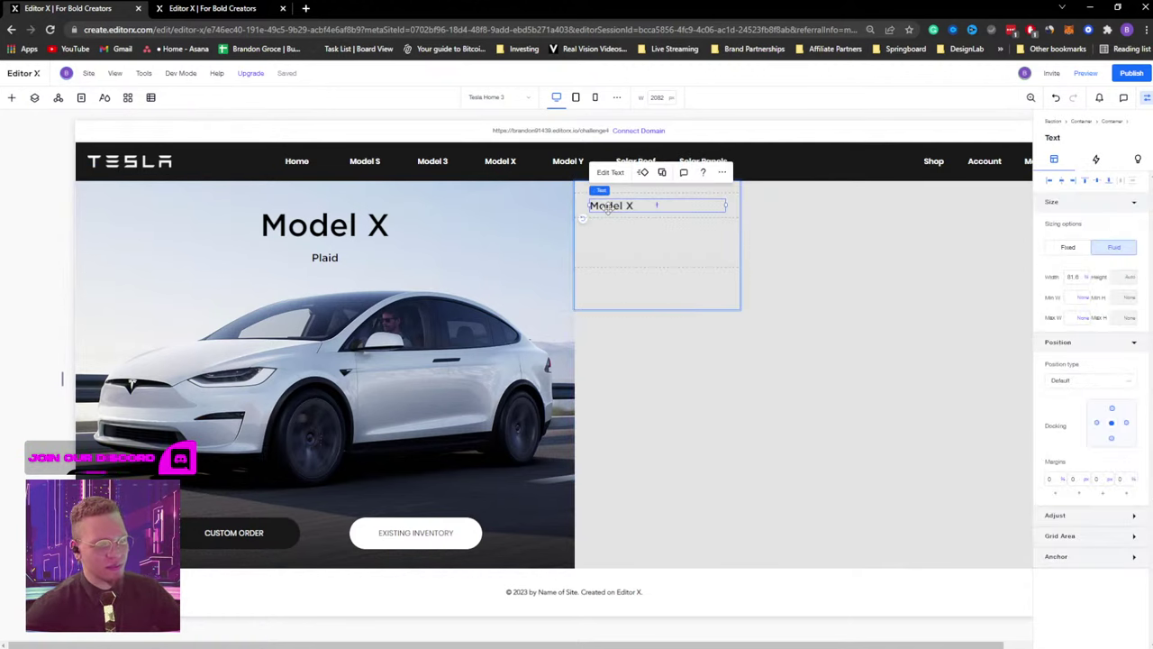
right_click(630, 235)
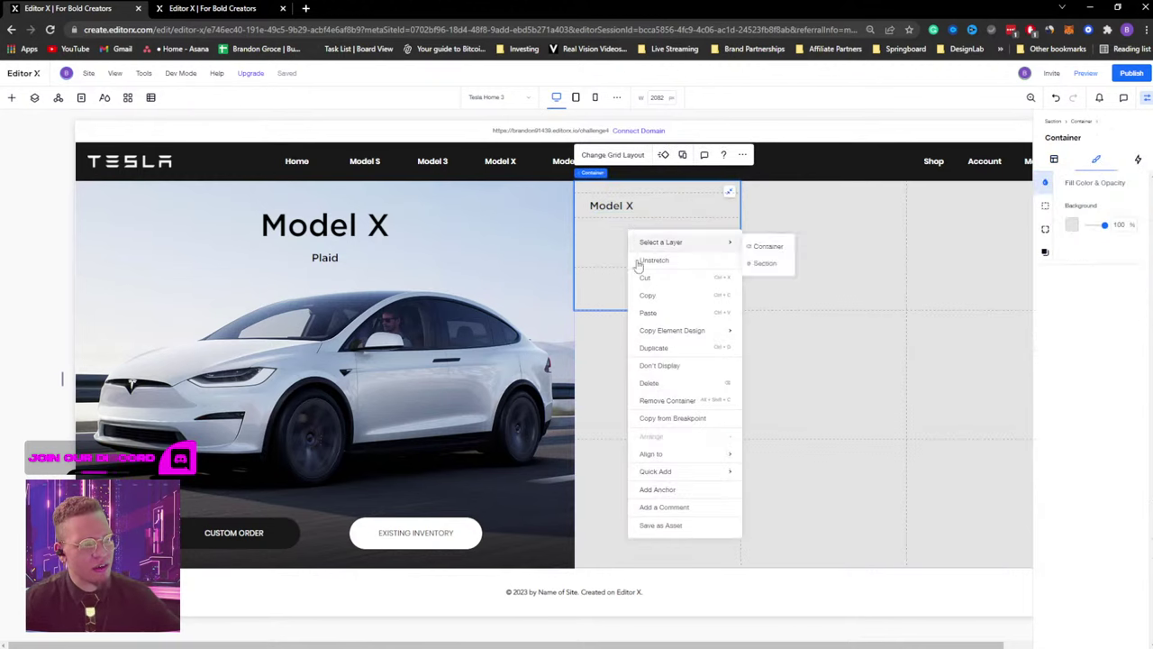
mouse_move(681, 471)
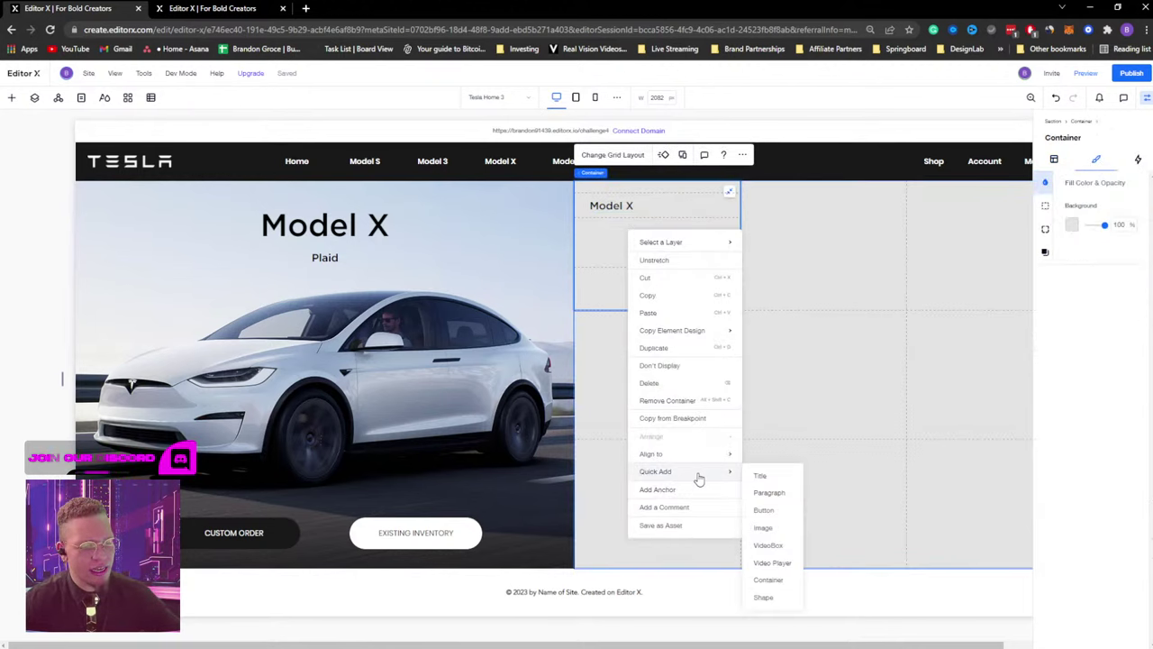
click(768, 492)
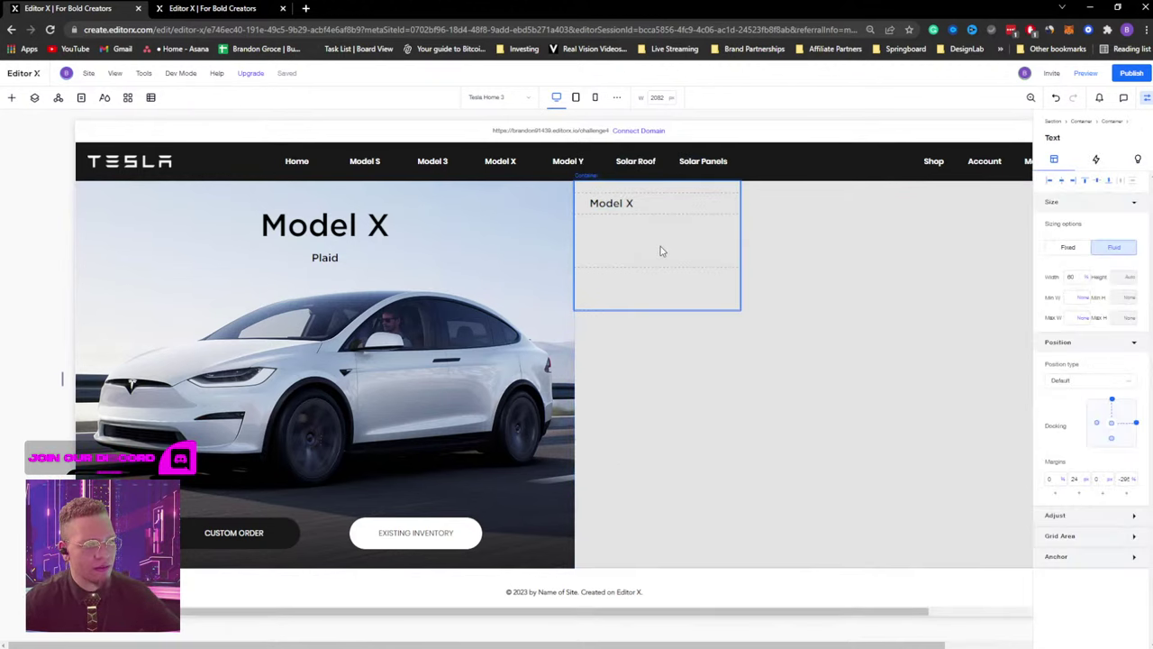
Centre the new paragraph horizontally in the container and widen it to about 78%.
click(1062, 182)
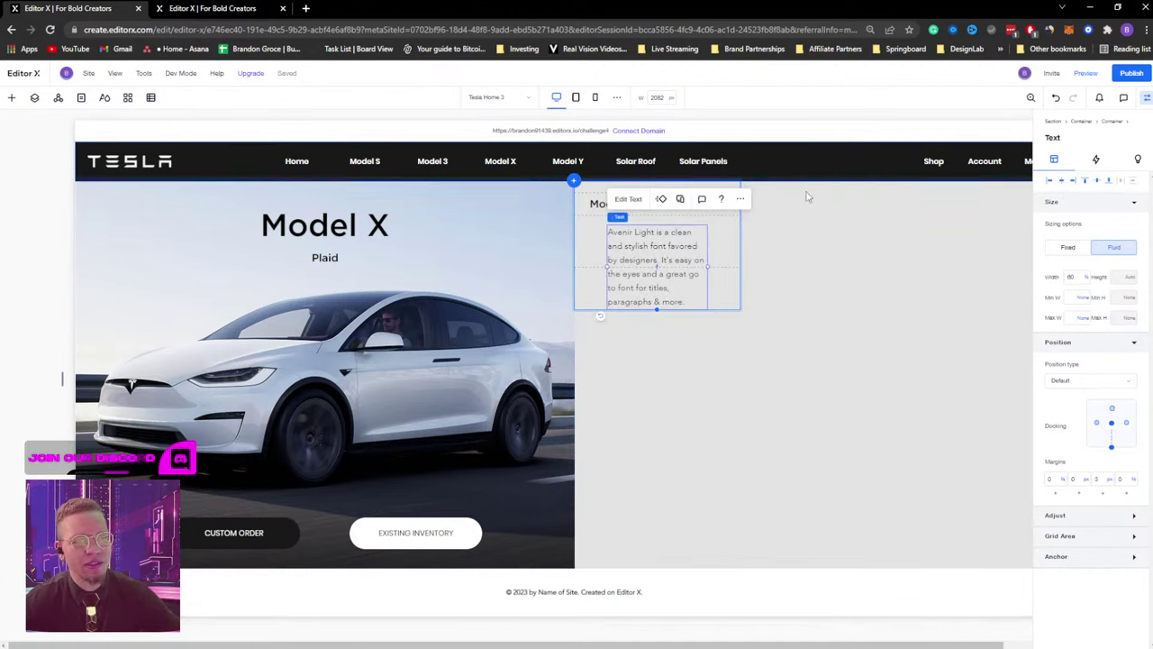
key(ctrl+z)
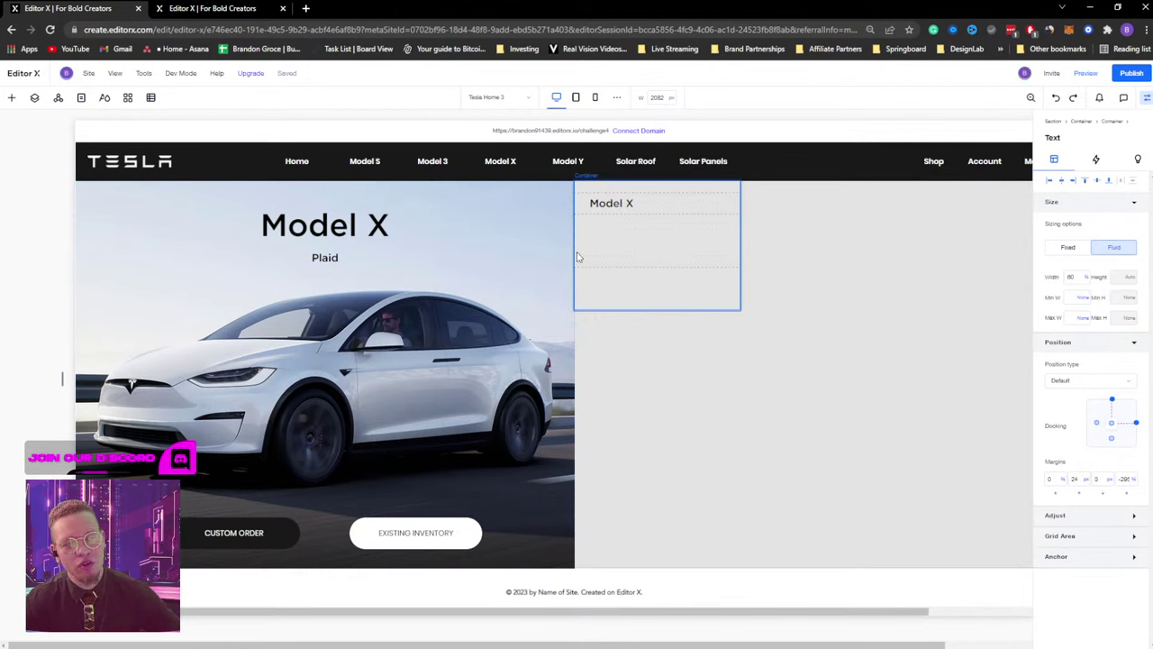
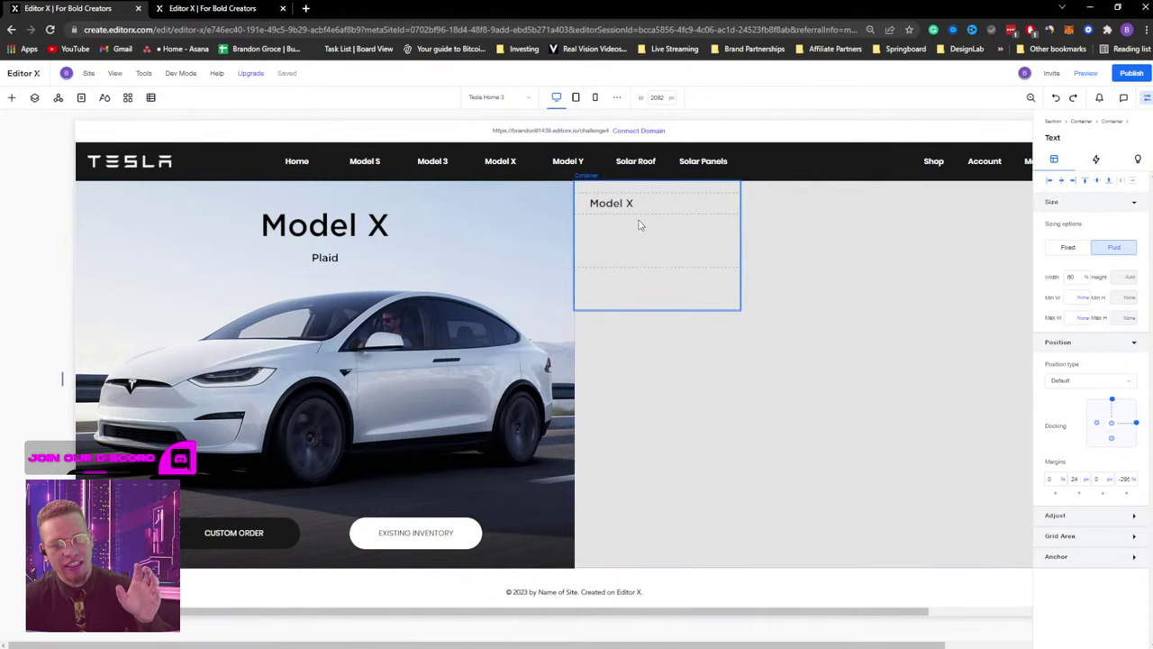
click(1065, 183)
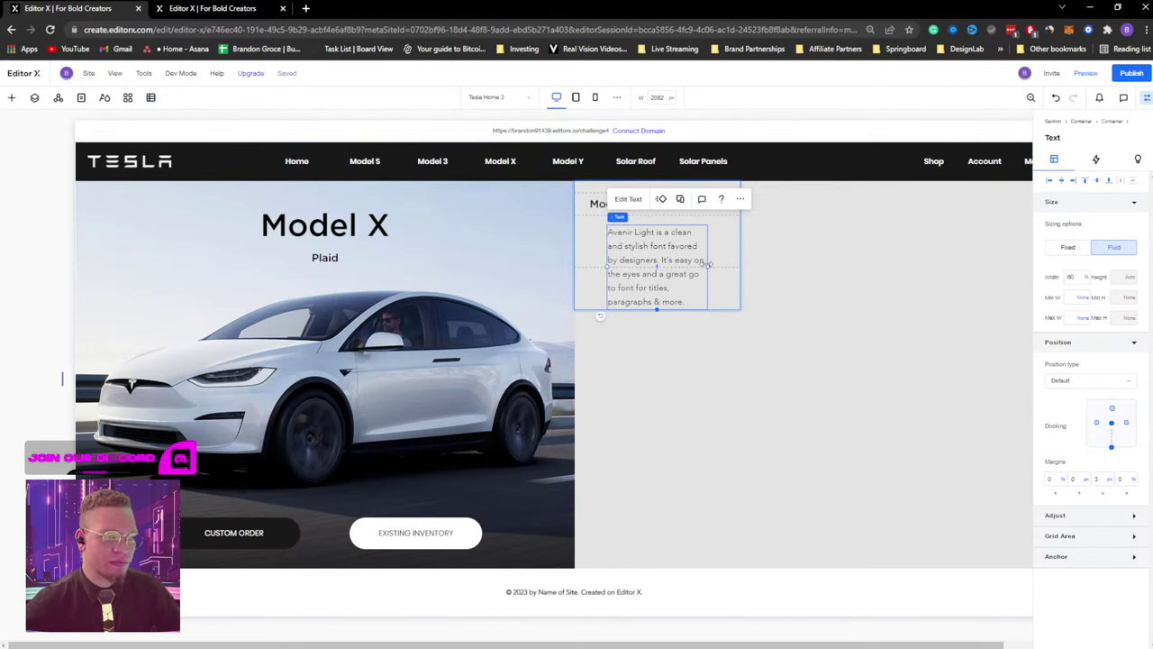
drag(710, 263, 735, 255)
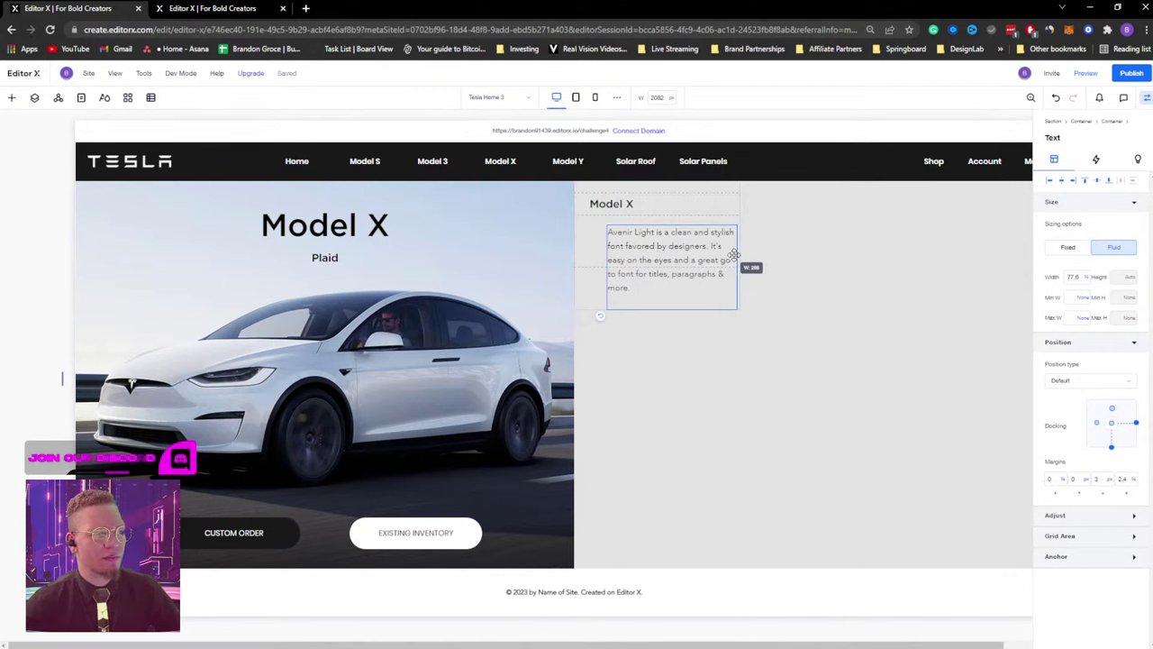
Try to replace the placeholder paragraph with the description text from the reference page's Model X card.
click(216, 9)
click(689, 252)
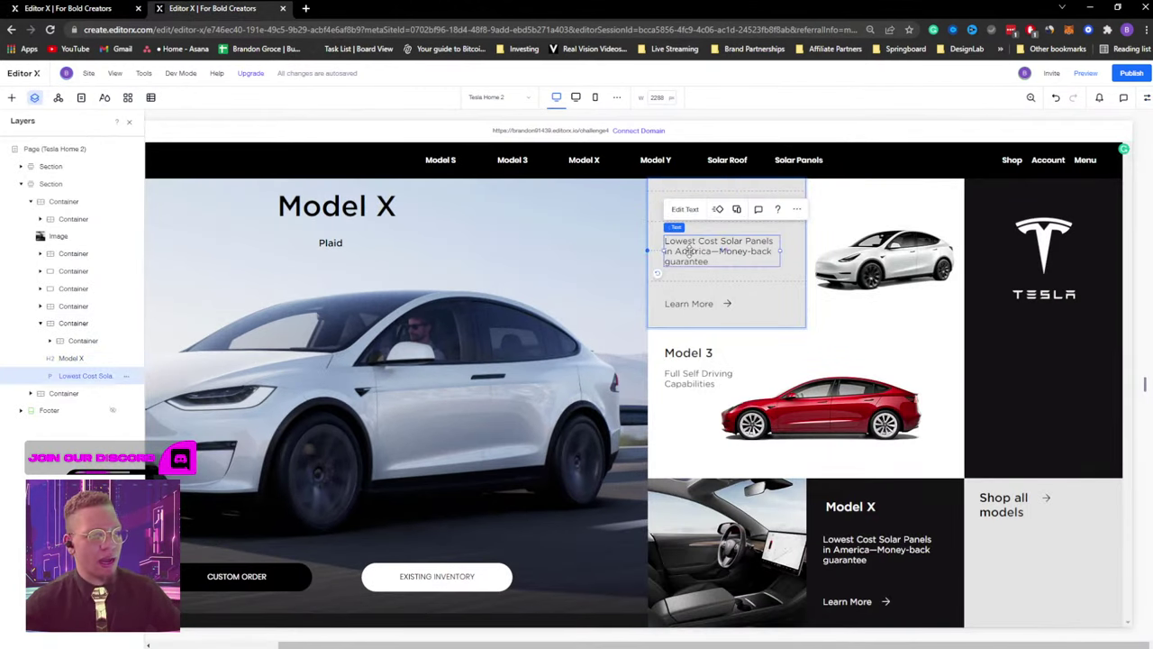
double_click(689, 253)
click(135, 11)
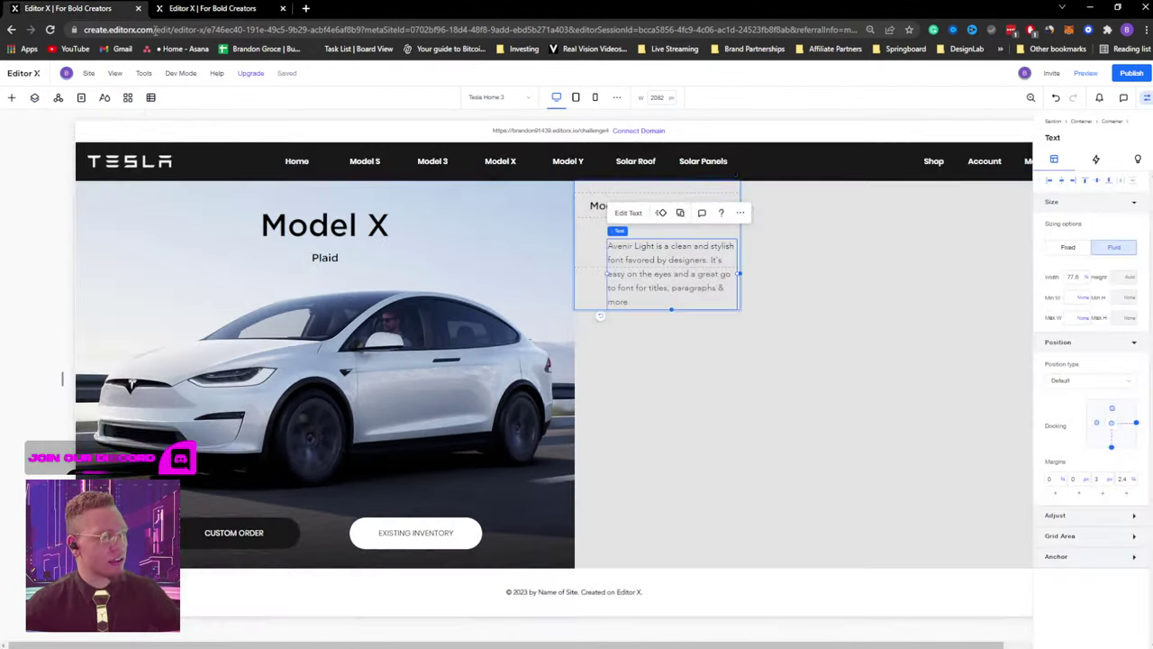
double_click(662, 253)
key(ctrl+v)
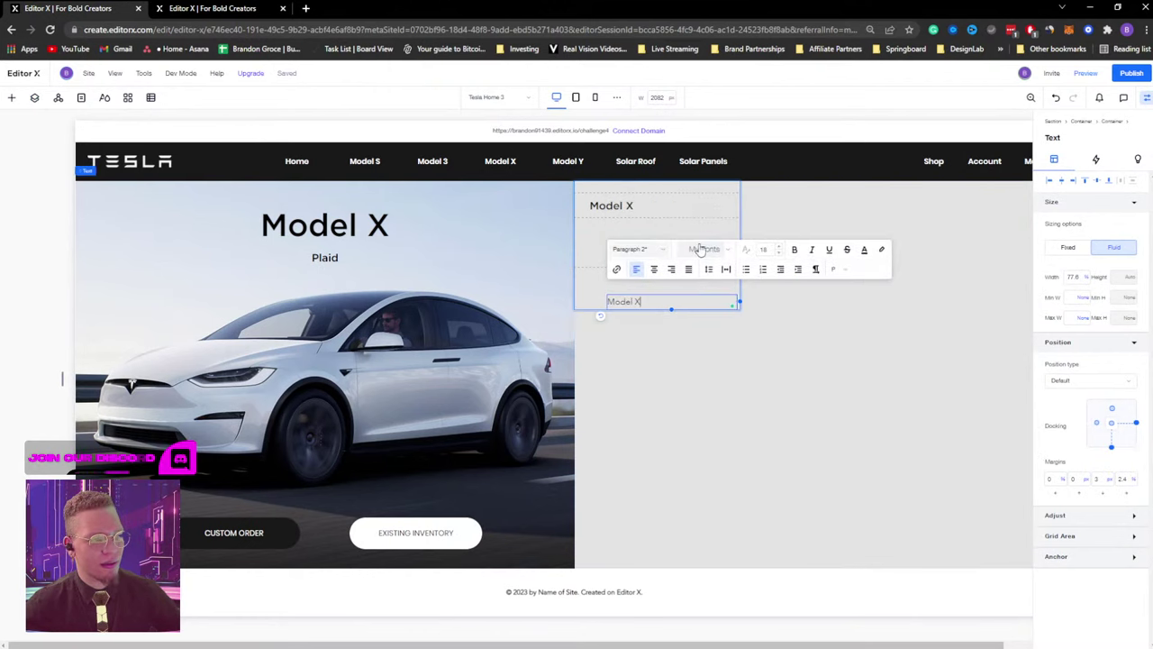
Replace the new paragraph's text with "Lowest Cost Solar Panels in America—Money-back guarantee" copied from the reference page's Model X card.
click(216, 9)
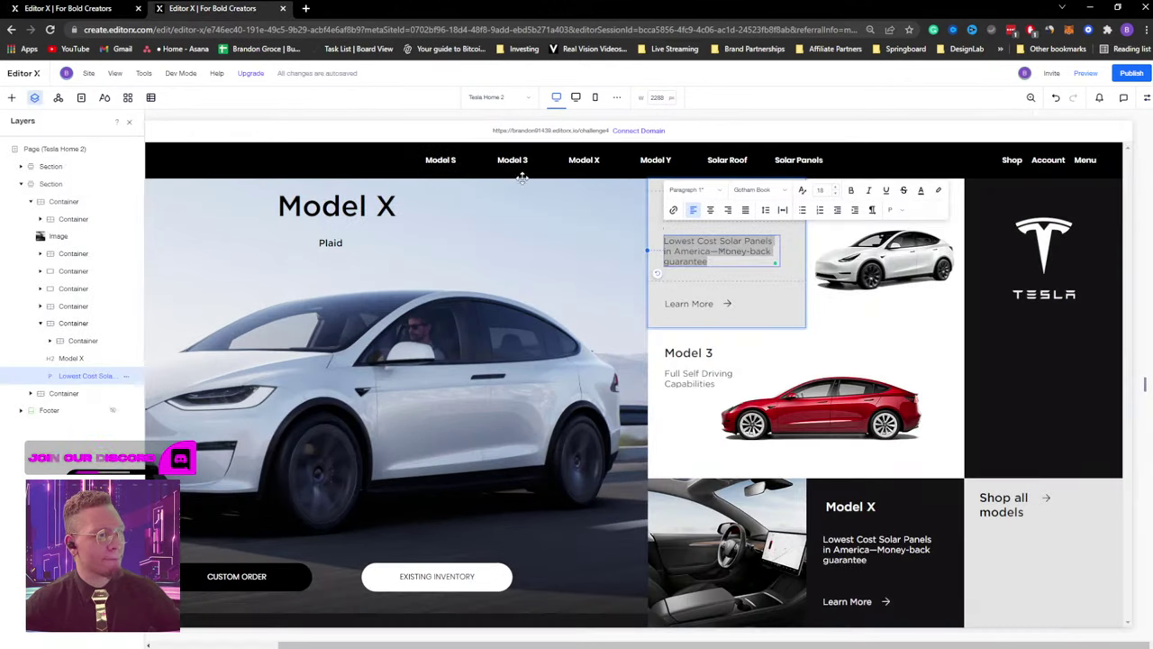
click(685, 241)
key(ctrl+a)
key(ctrl+c)
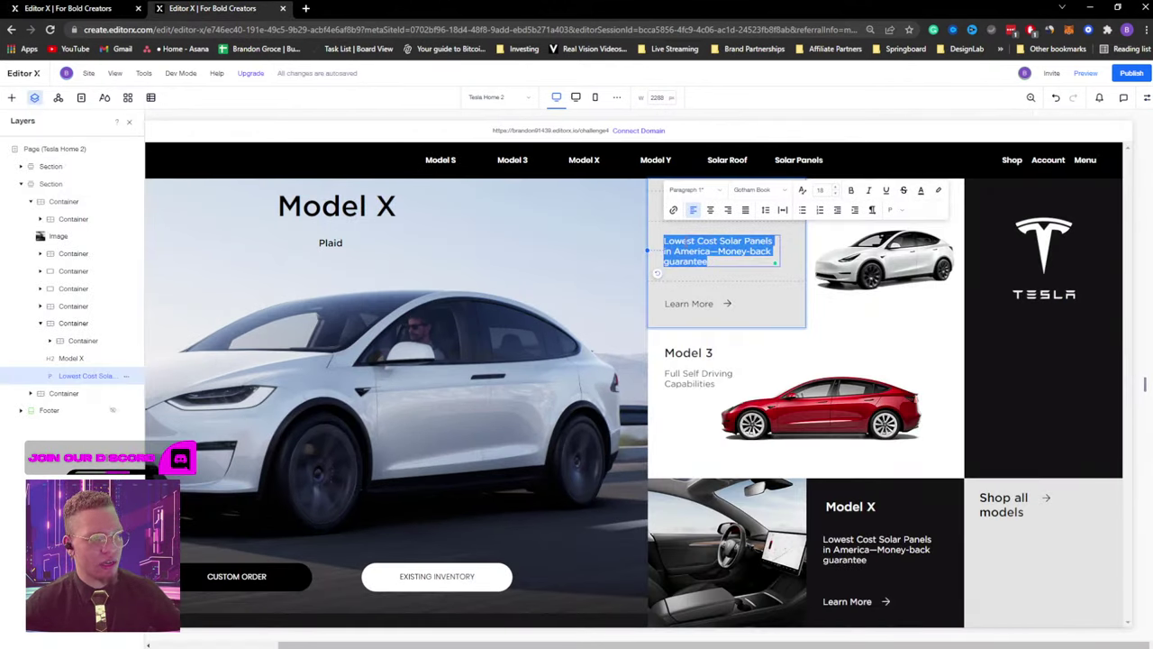
click(126, 9)
key(ctrl+a)
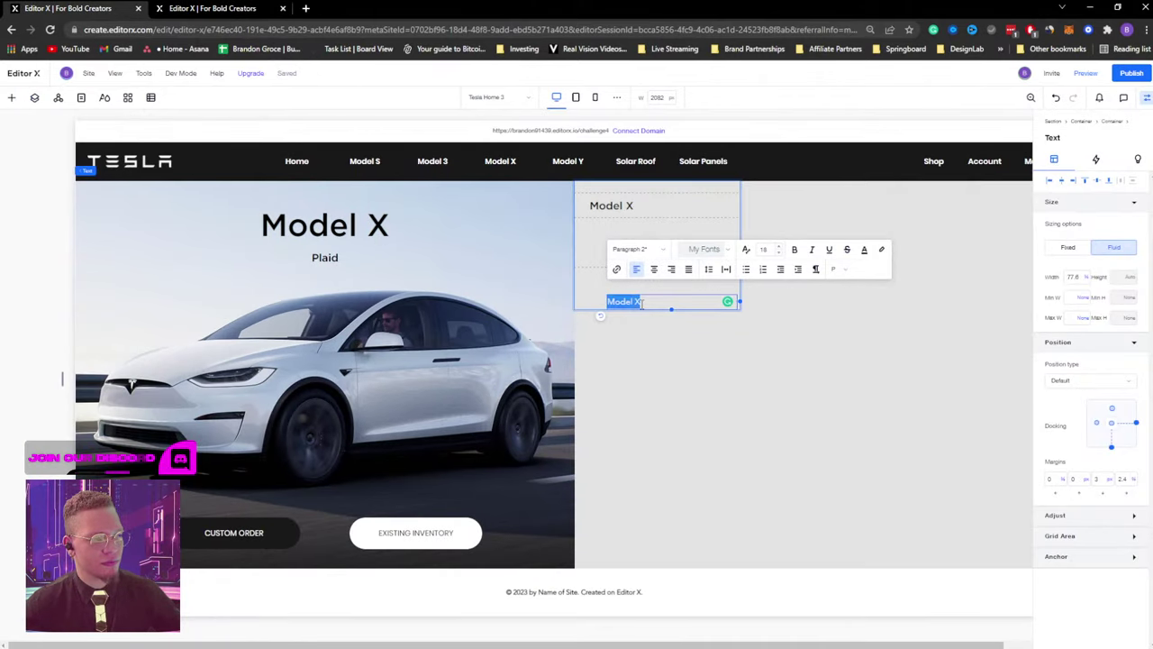
key(ctrl+v)
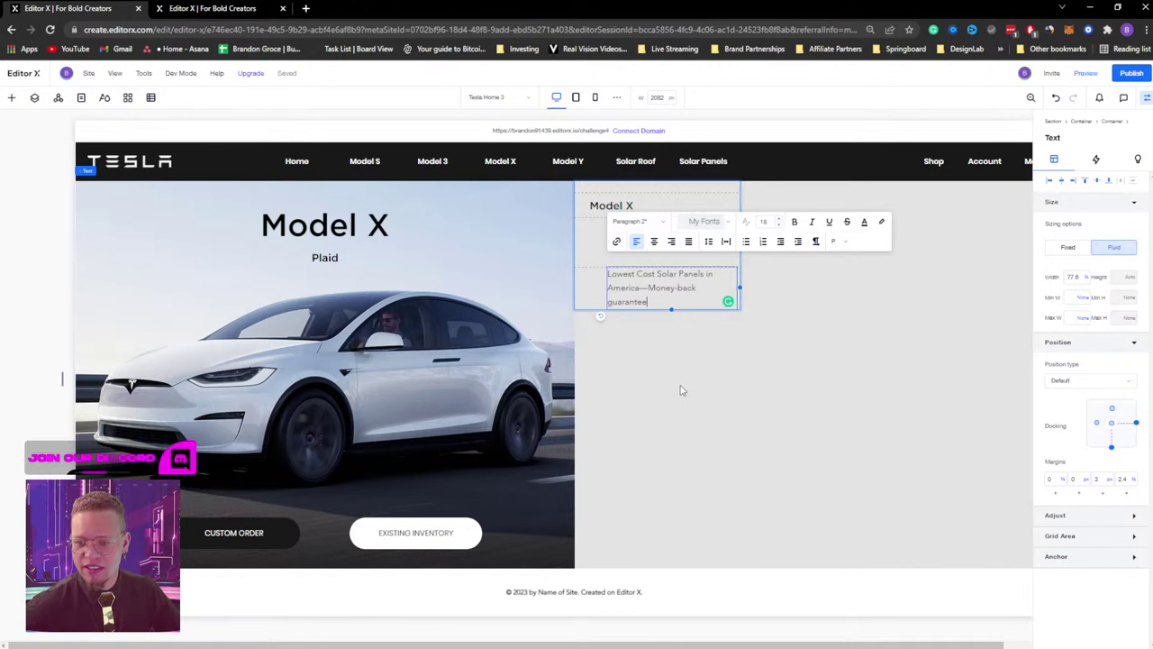
Move the description paragraph directly beneath the Model X heading, aligned with its left edge, and widen it to about 82%.
click(699, 390)
click(650, 289)
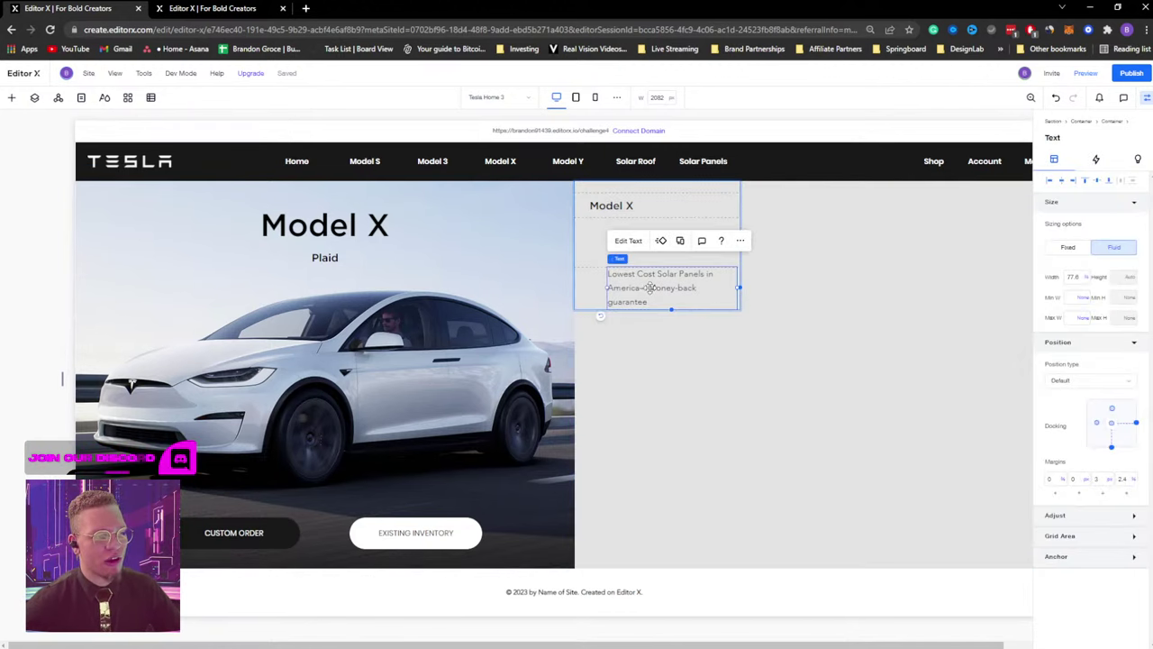
drag(650, 289, 630, 241)
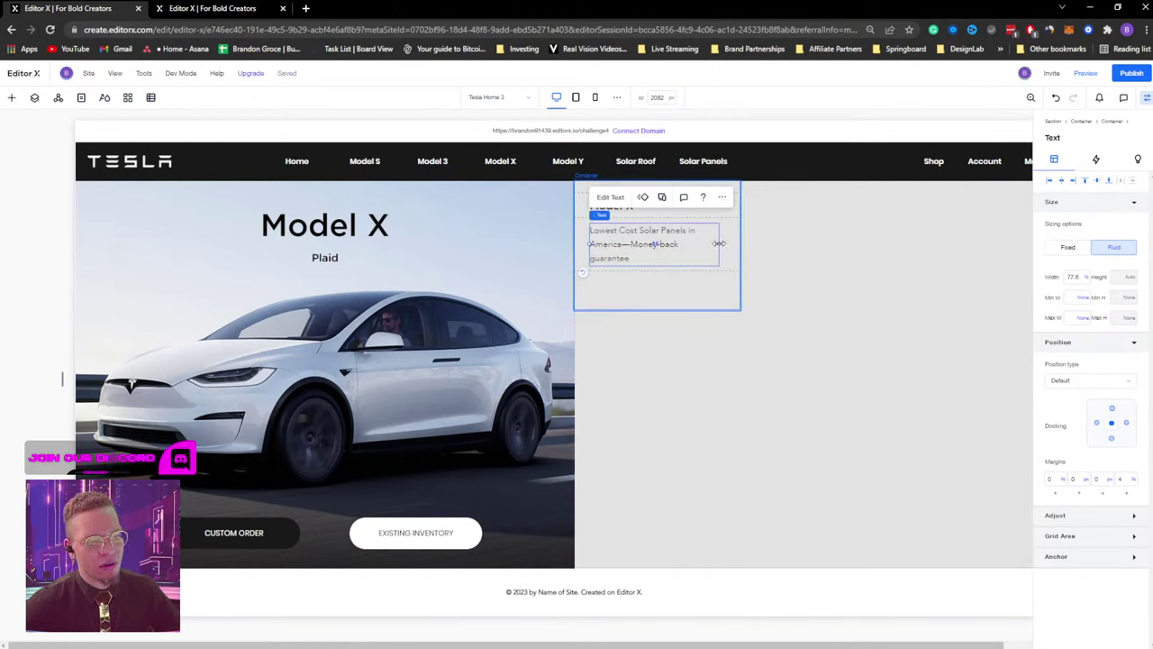
drag(718, 243, 728, 249)
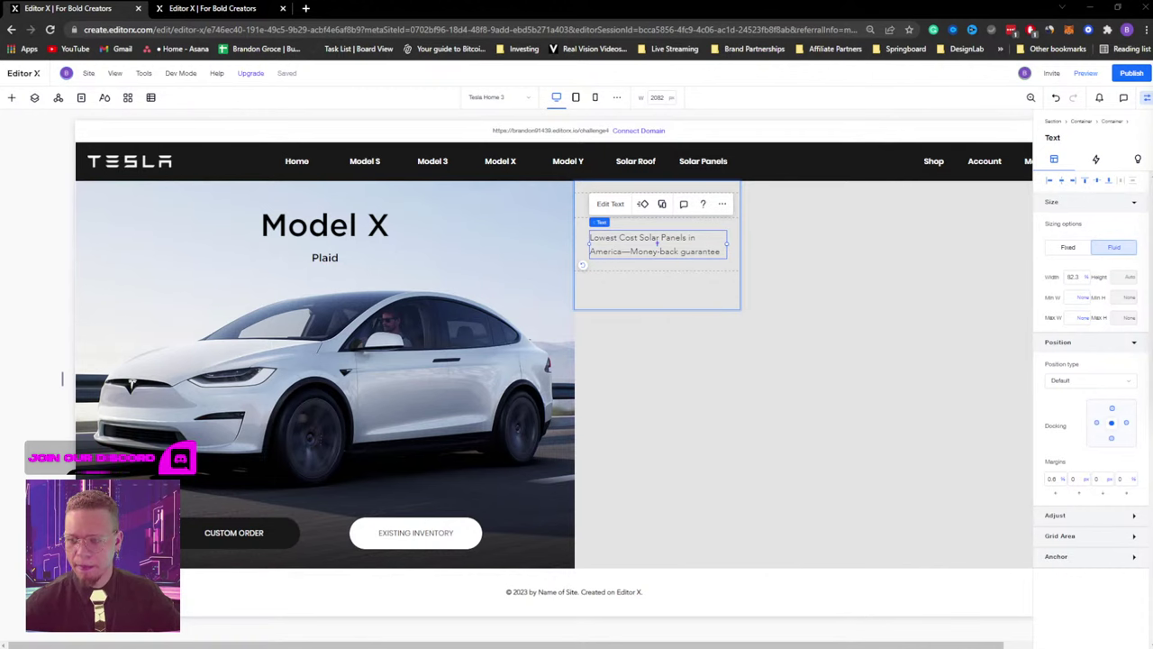
click(818, 237)
click(602, 243)
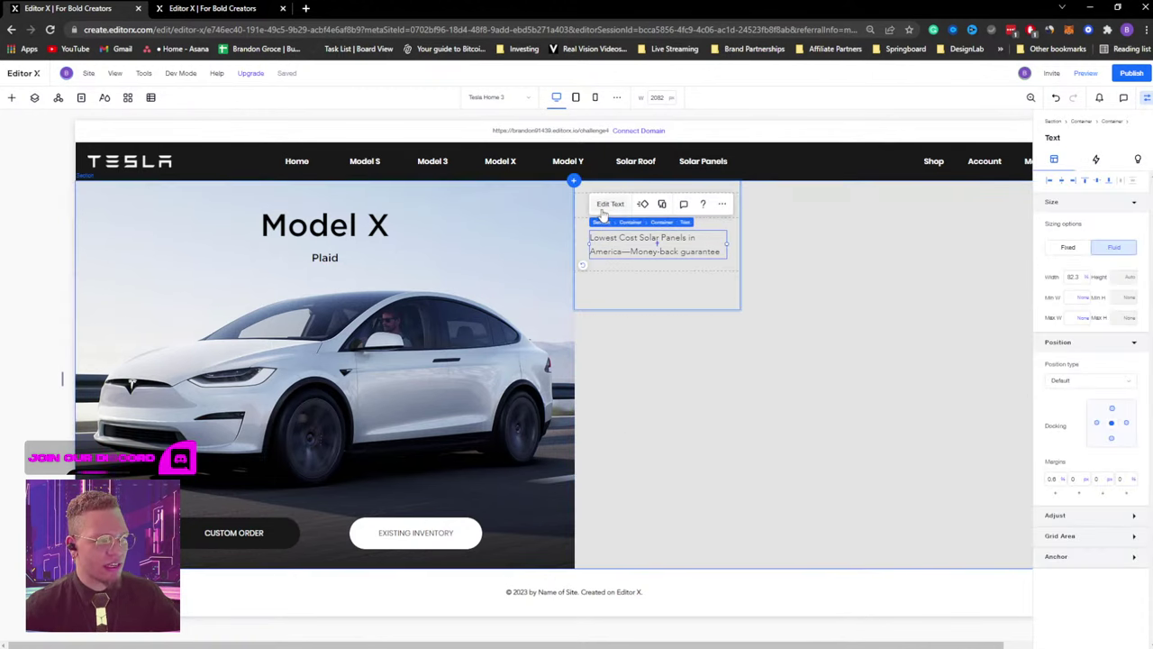
key(ctrl+v)
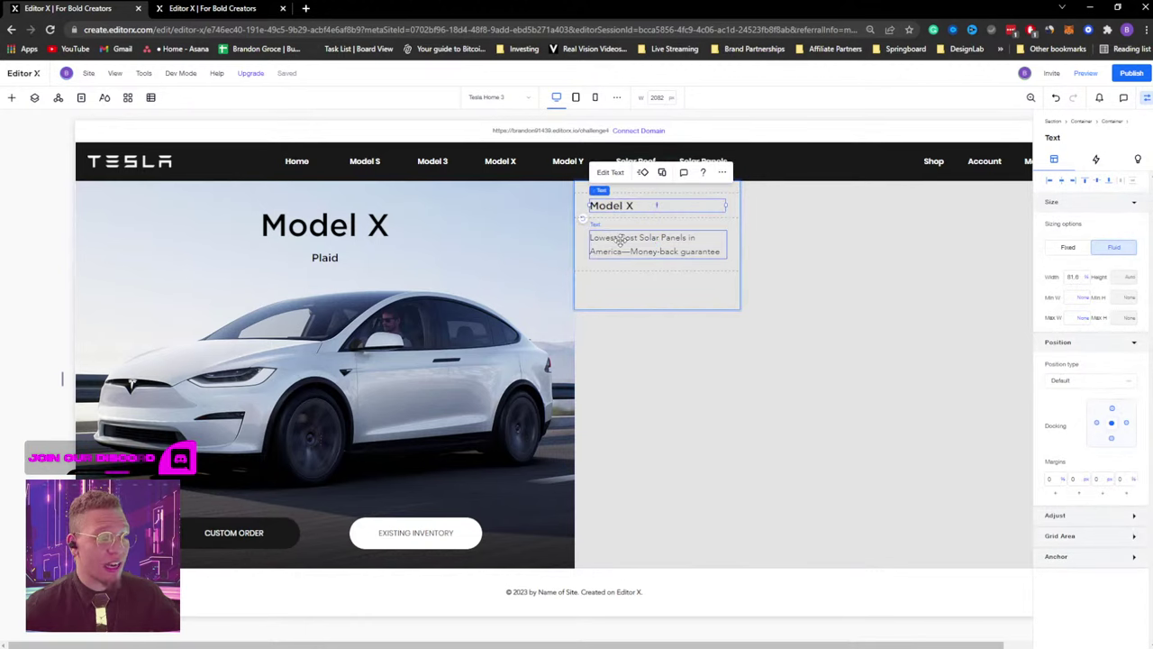
shift+click(630, 243)
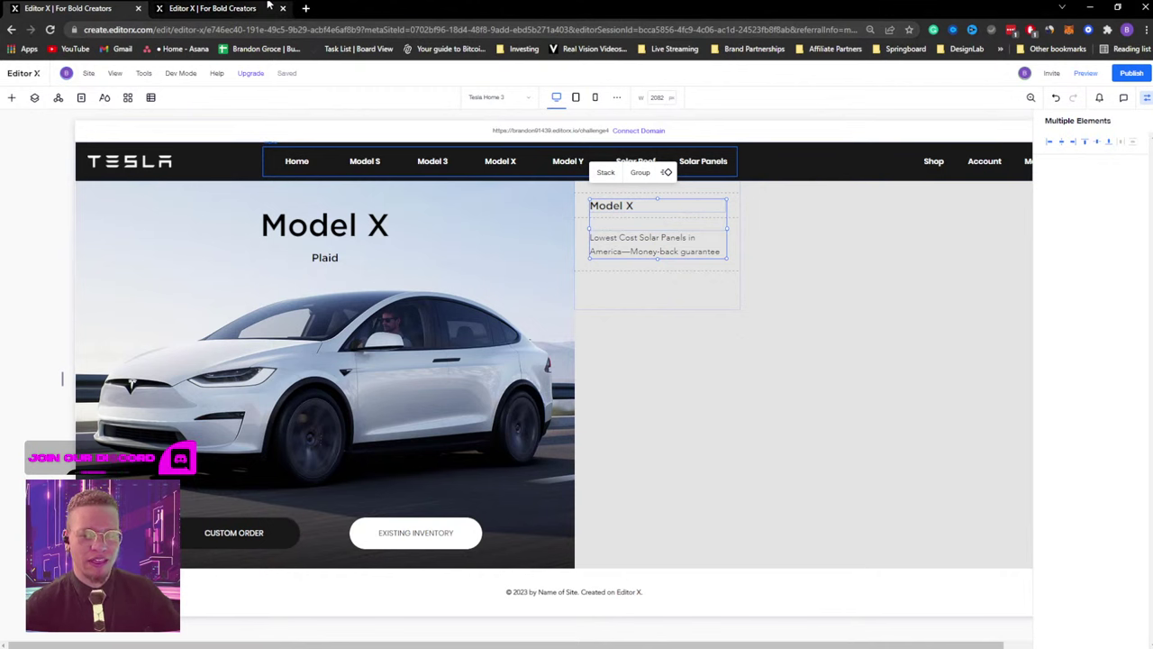
Check the description's font on the reference page and set the description paragraph's font to Gotham Book.
click(234, 11)
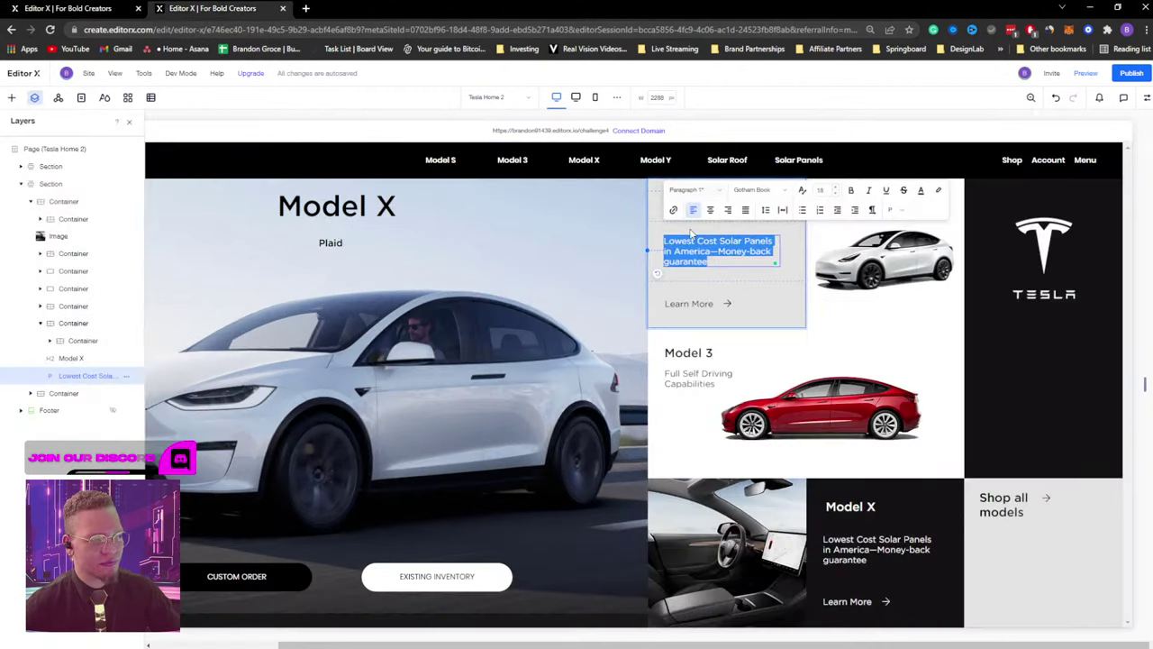
key(ctrl+shift+Tab)
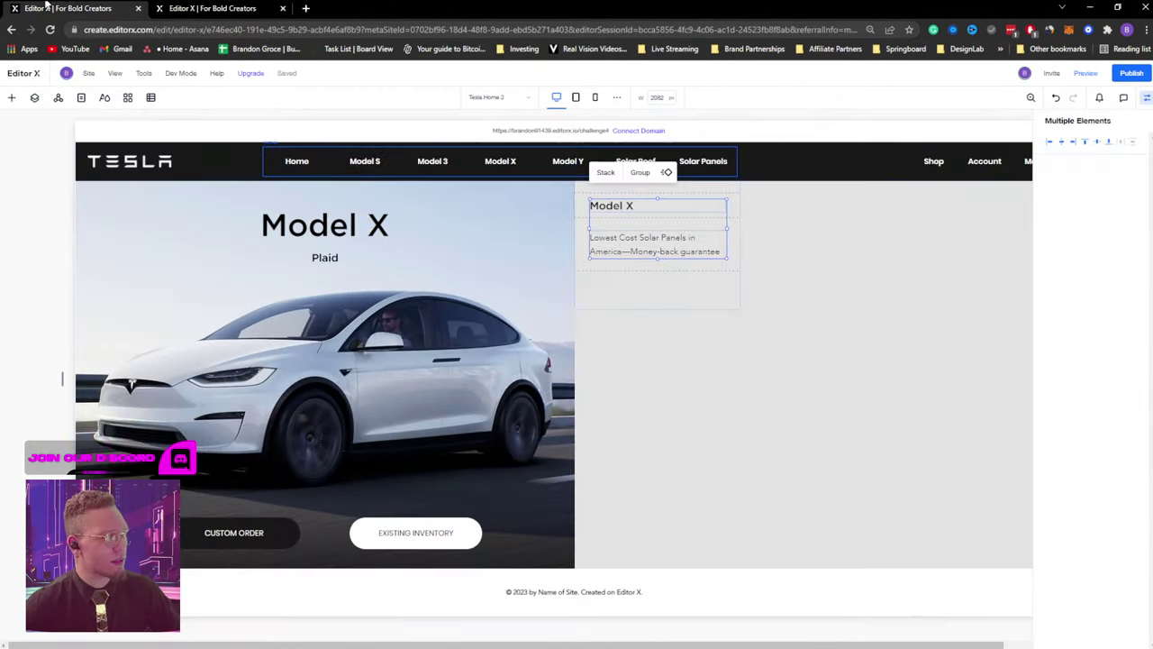
click(640, 244)
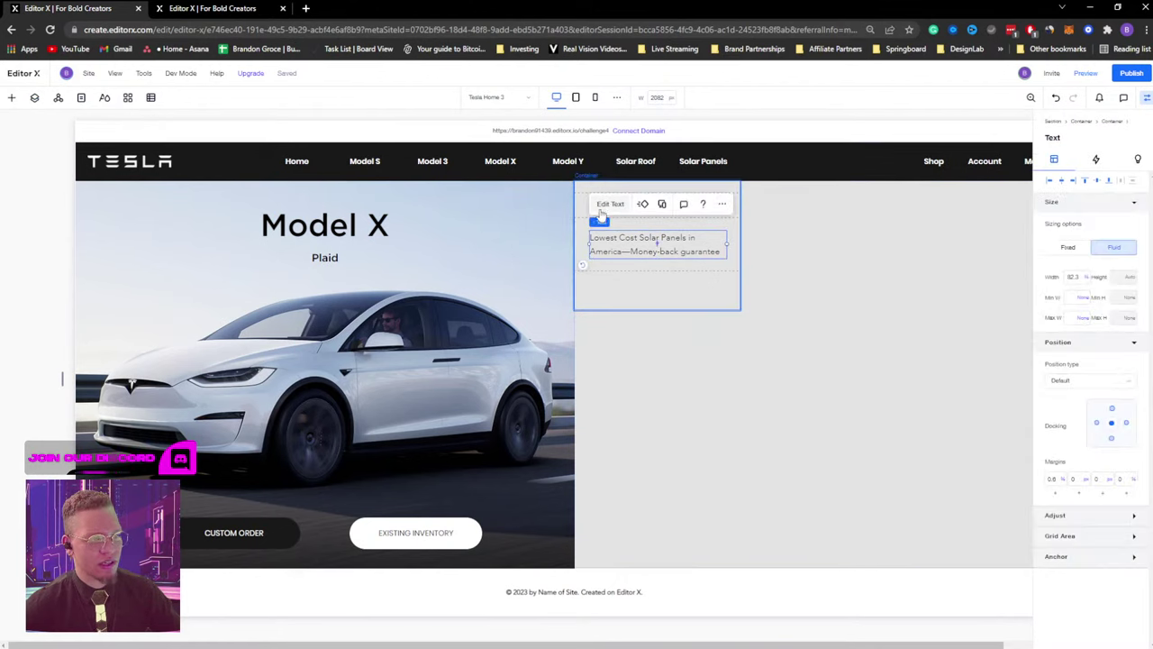
double_click(718, 261)
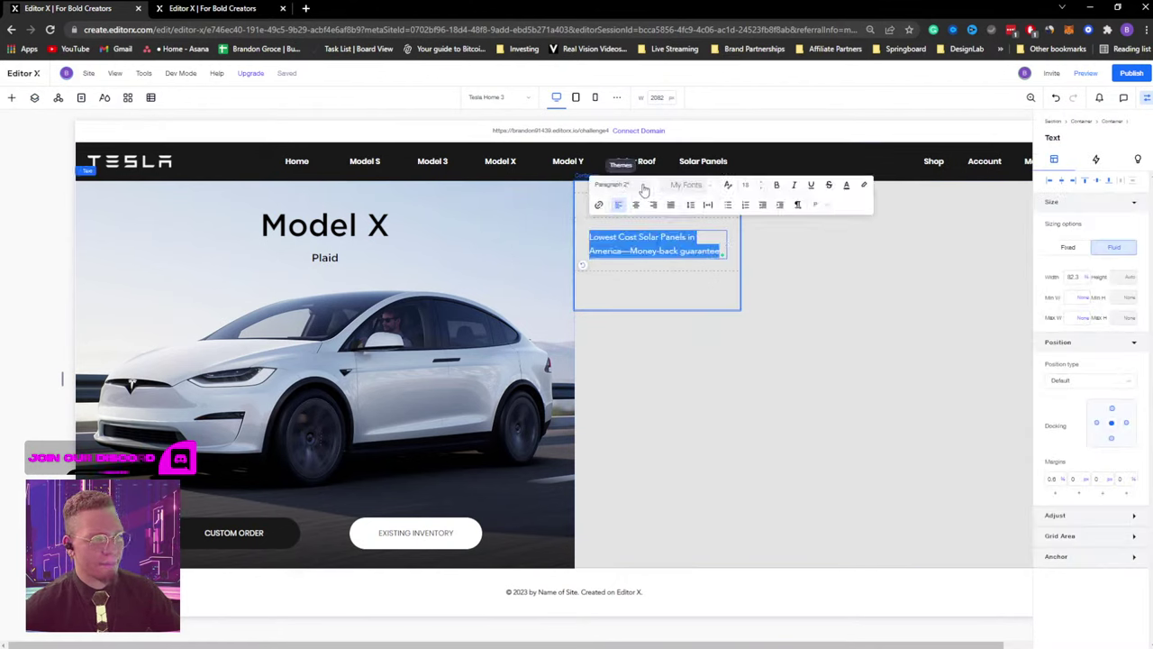
click(689, 185)
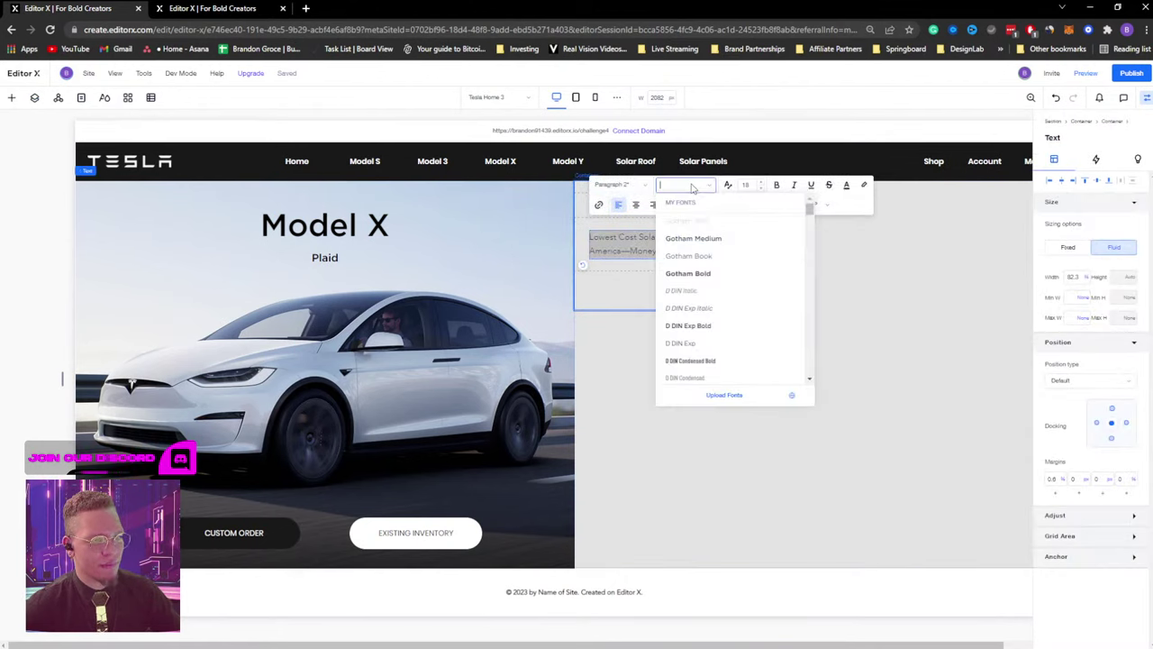
click(705, 256)
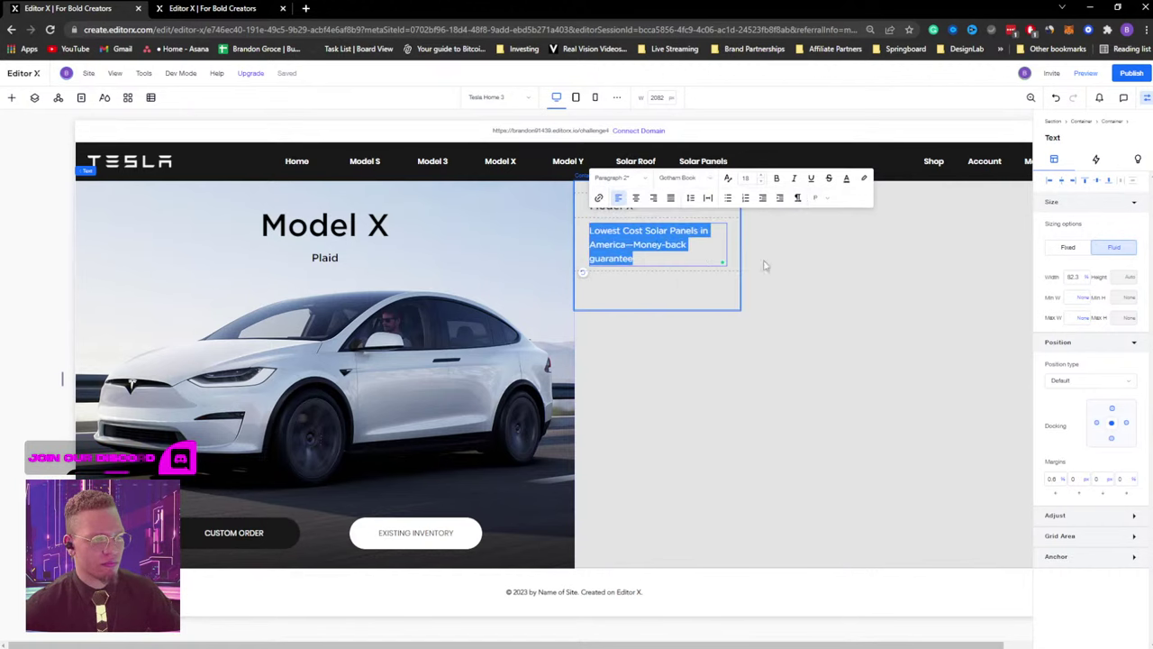
Widen the description paragraph to about 86% so the text fits on two lines.
click(735, 262)
click(674, 250)
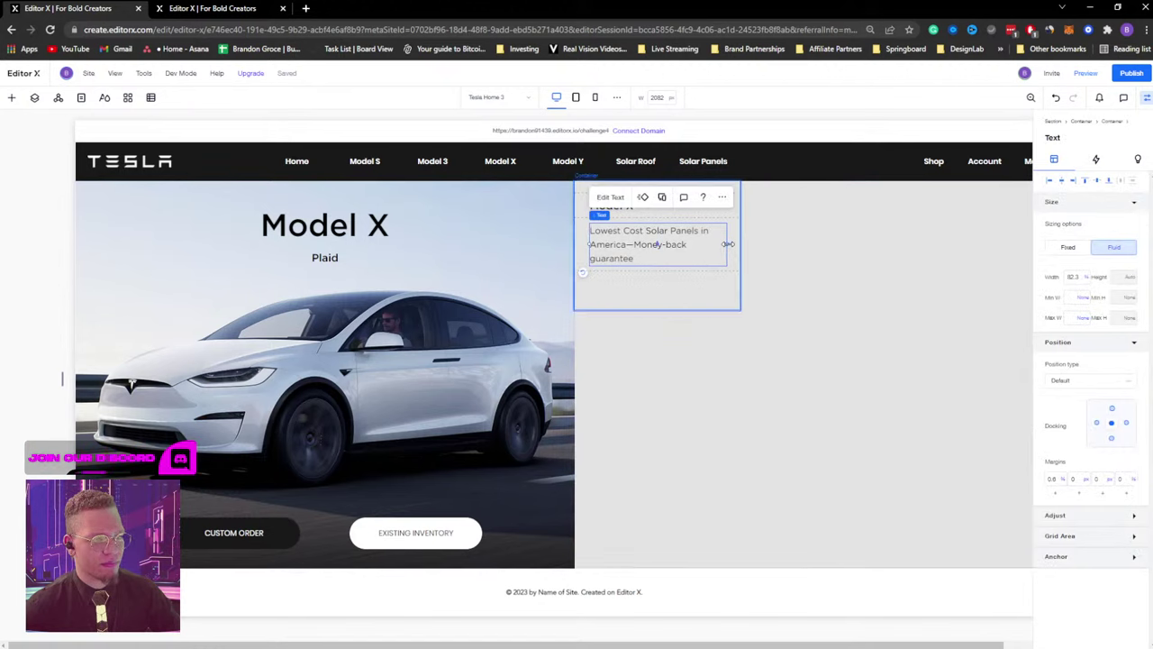
drag(728, 244, 735, 248)
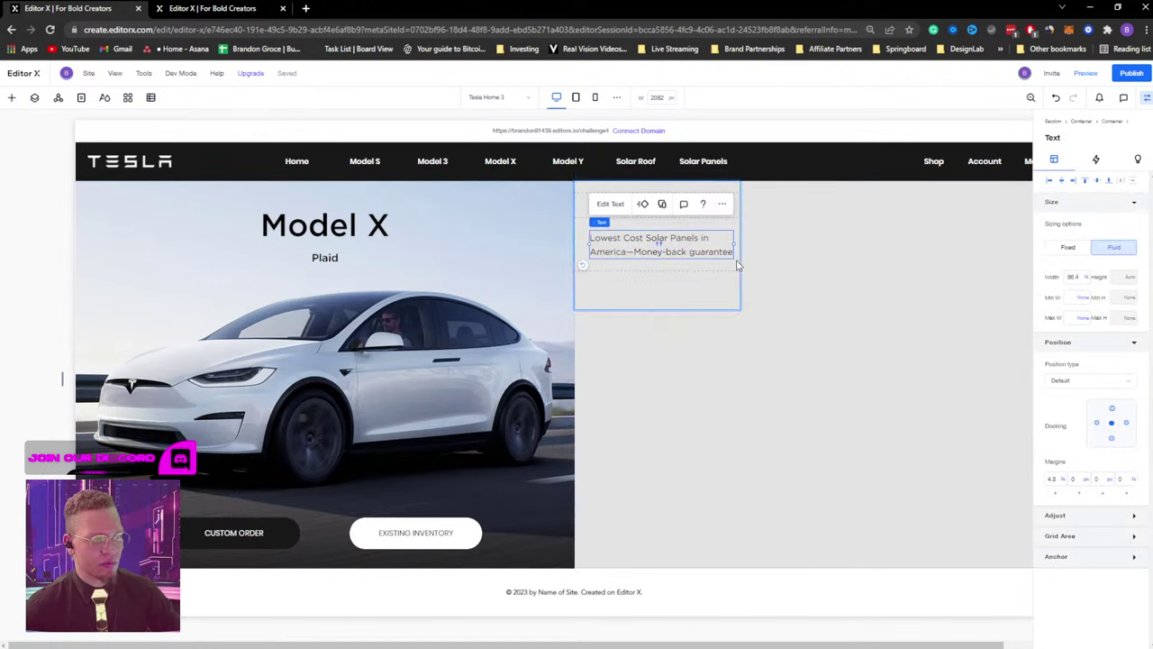
Duplicate the description paragraph into the card's bottom row and replace the copy's text with "Learn more".
drag(624, 249, 616, 292)
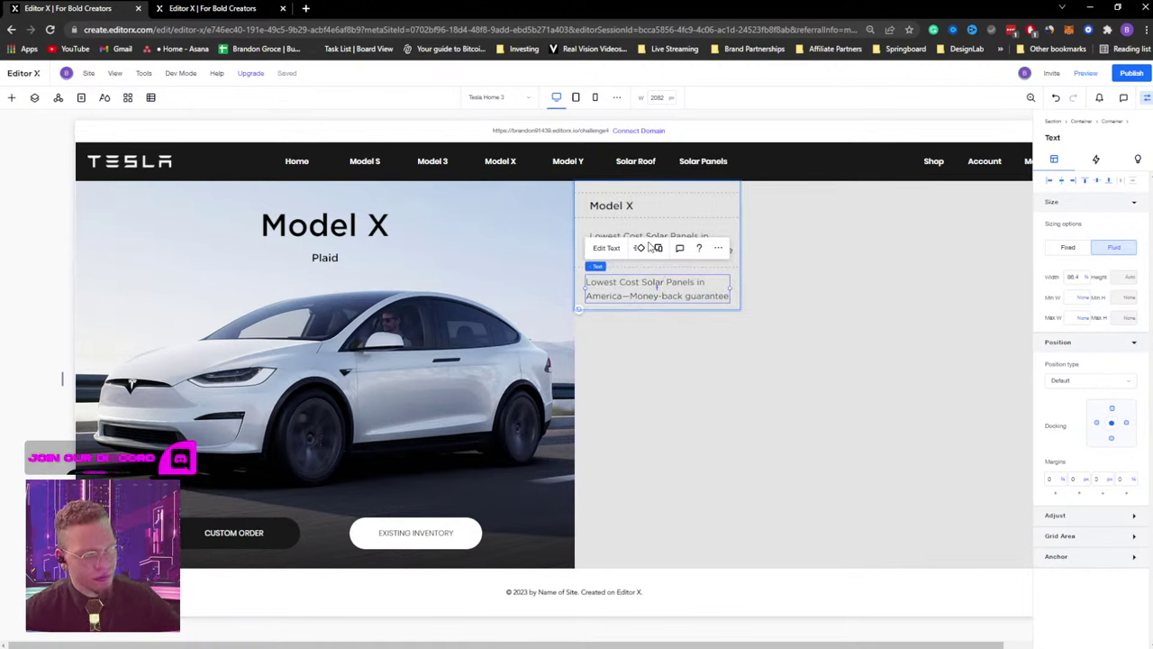
right_click(636, 293)
click(599, 288)
double_click(599, 288)
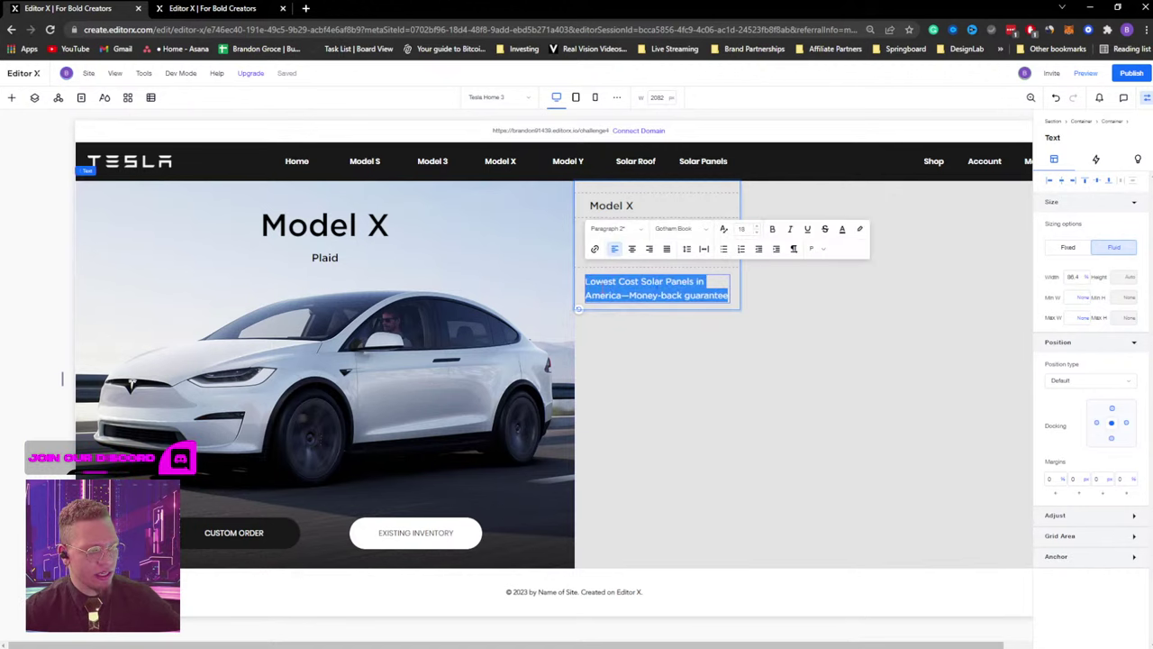
key(BackSpace)
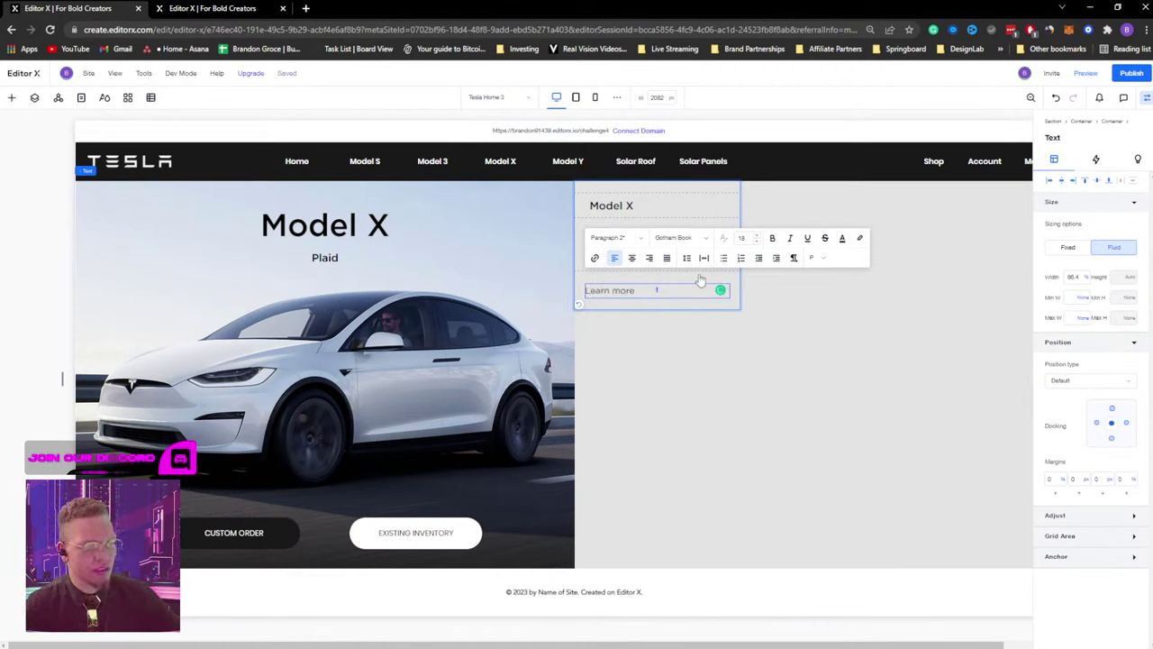
Narrow the Learn more text box to about 35% so it fits closely around its text.
click(744, 342)
click(617, 291)
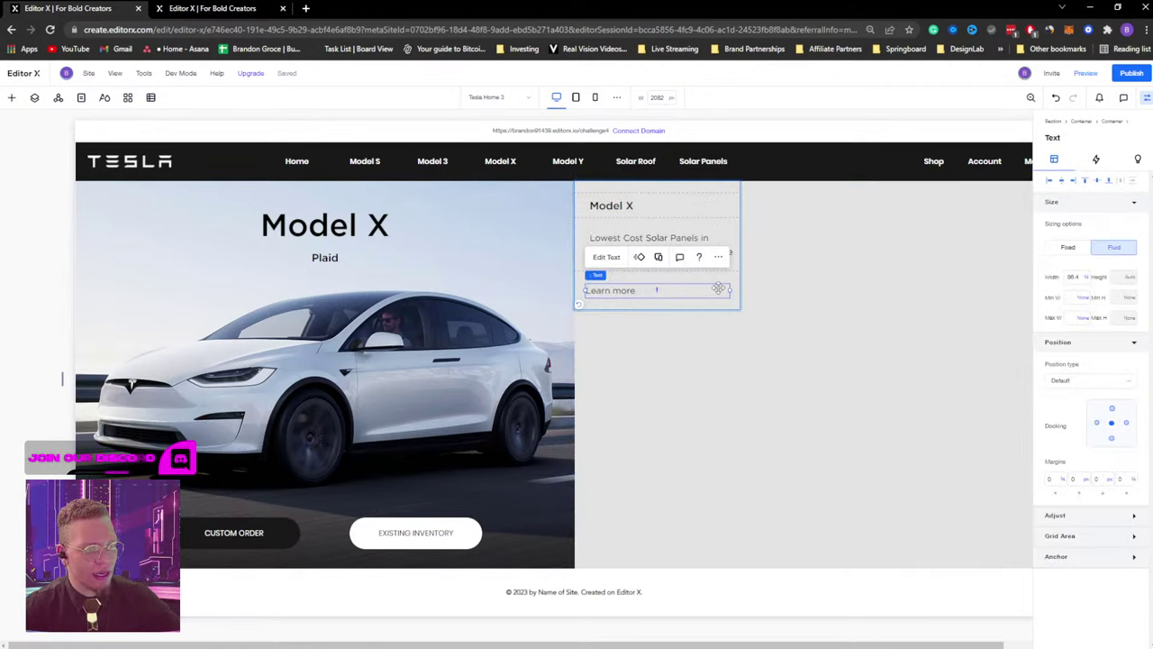
drag(731, 289, 647, 293)
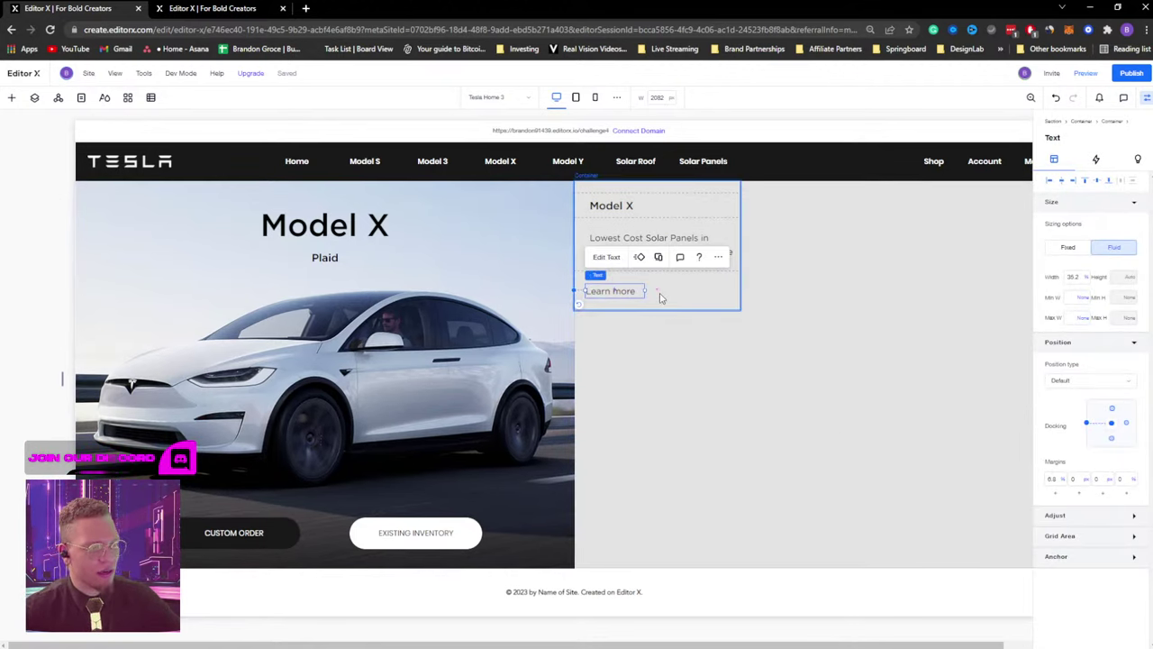
click(663, 295)
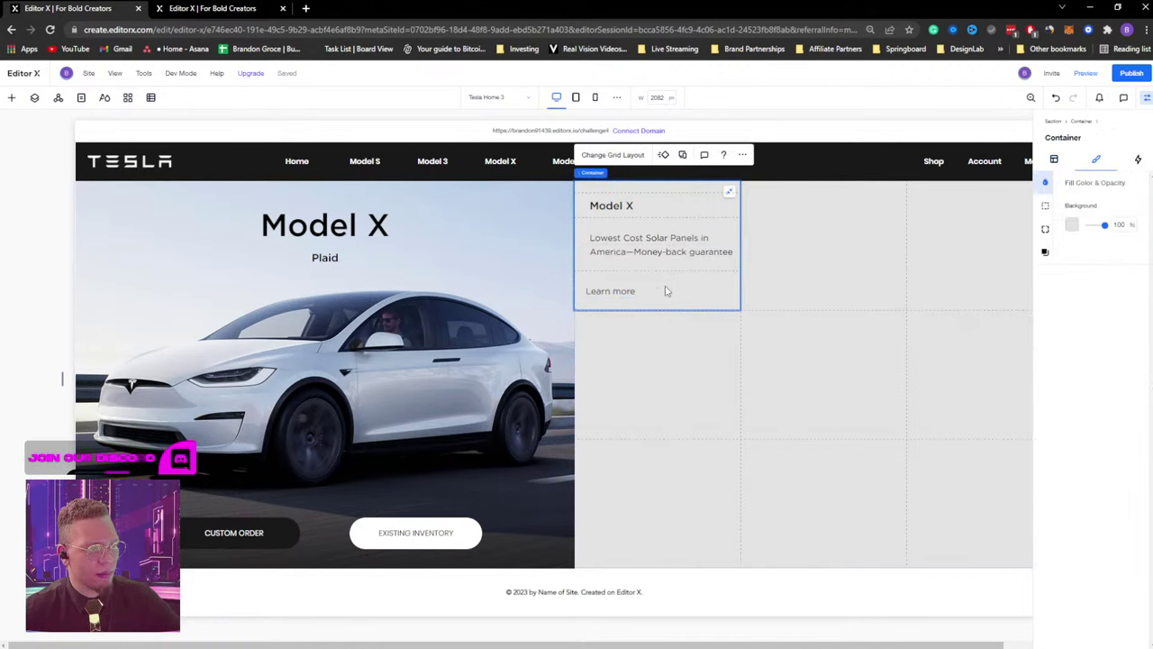
click(735, 156)
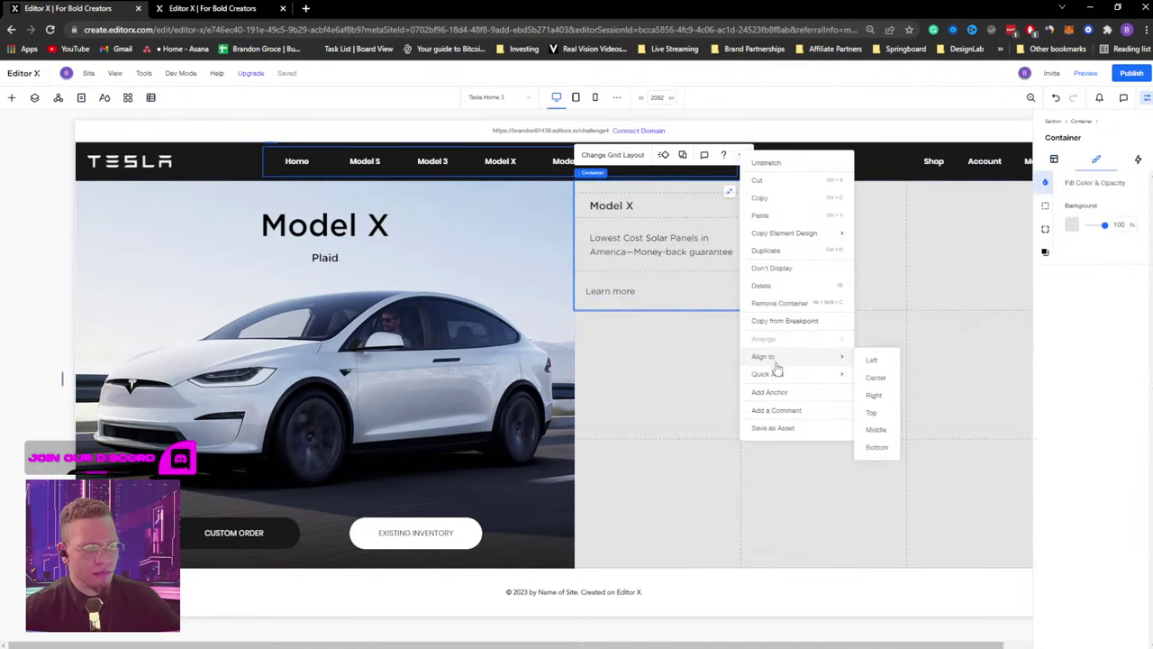
mouse_move(776, 361)
mouse_move(831, 377)
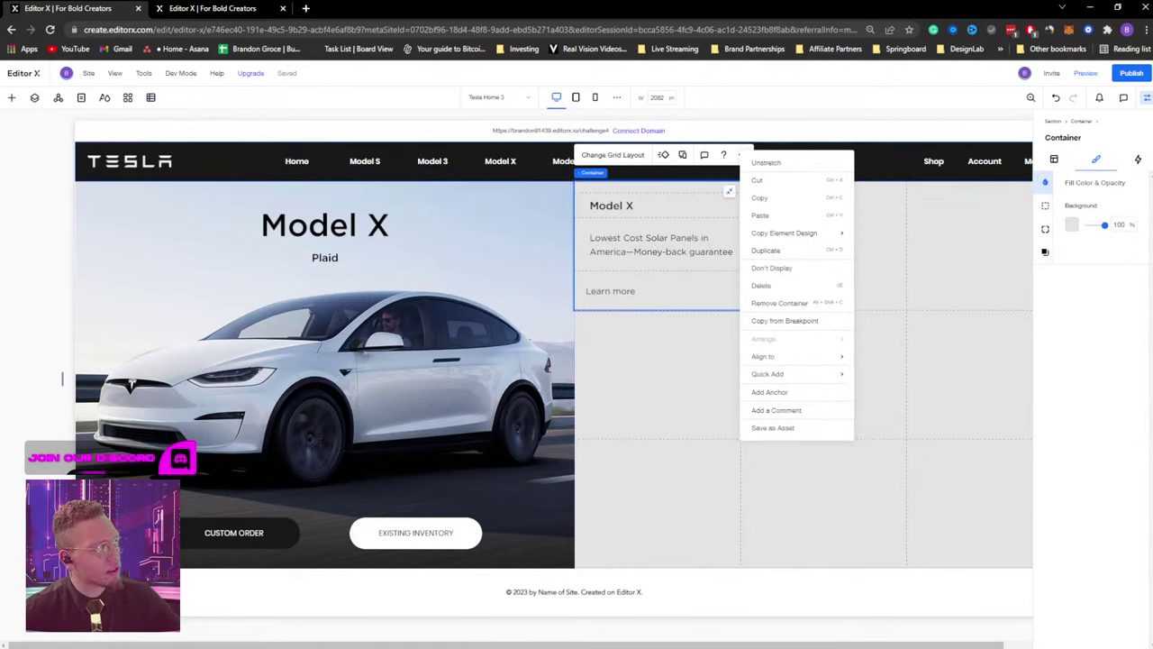
Open the full vector art collection of arrow shapes from the decorative elements.
click(12, 99)
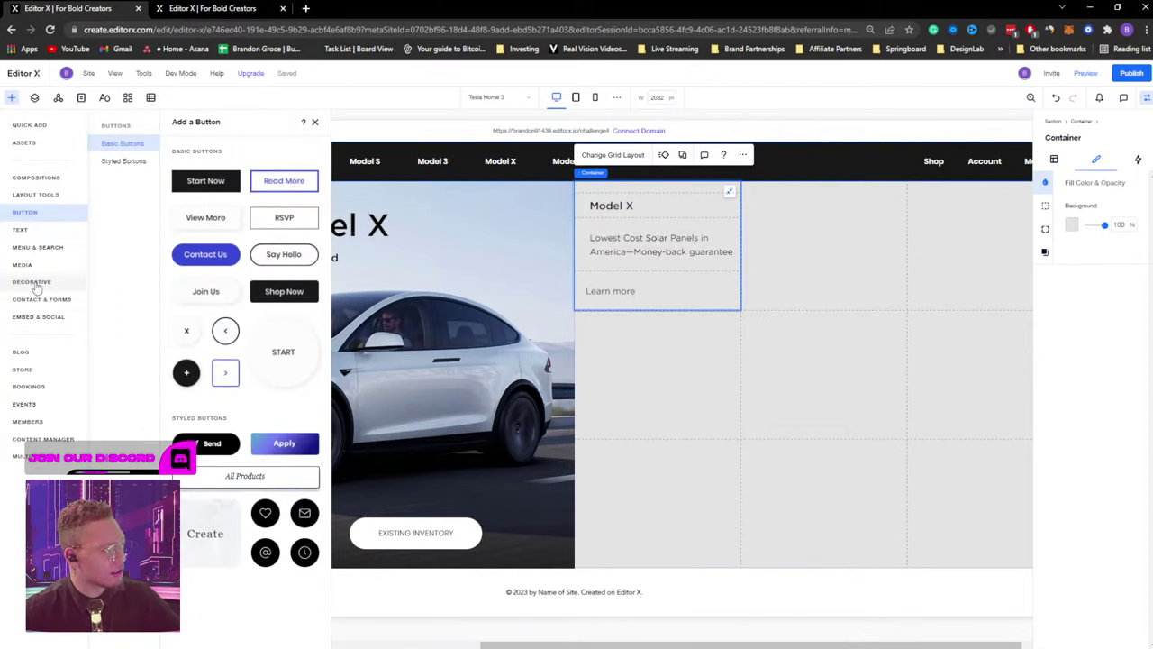
click(34, 284)
scroll(270, 276, down, 5)
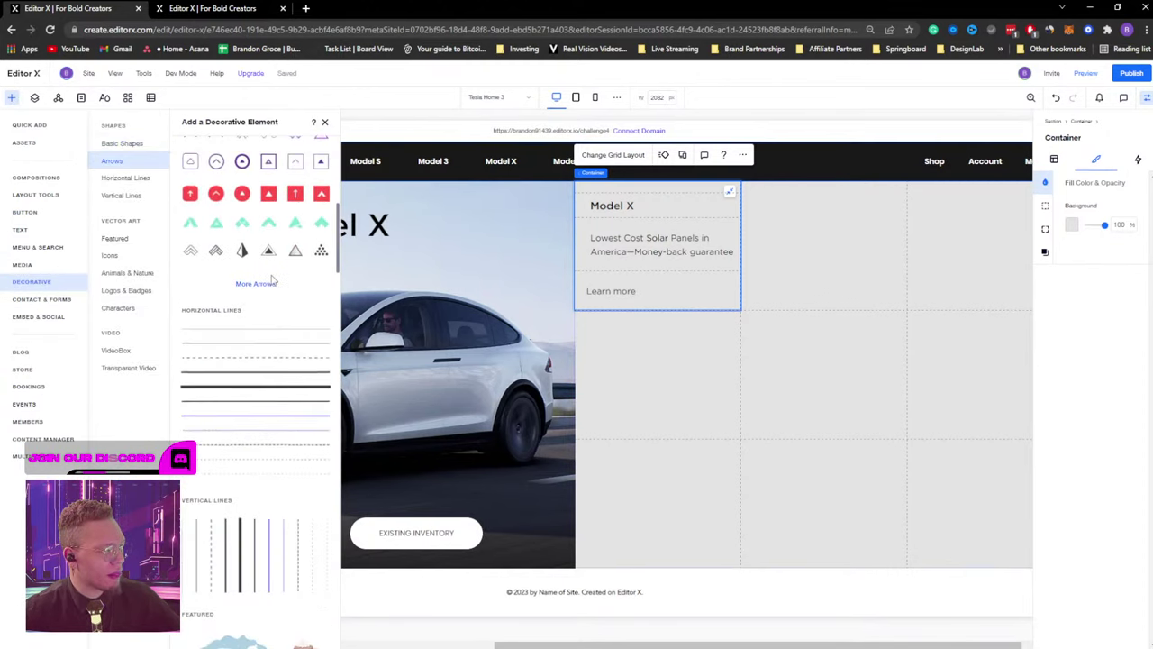
scroll(271, 281, down, 15)
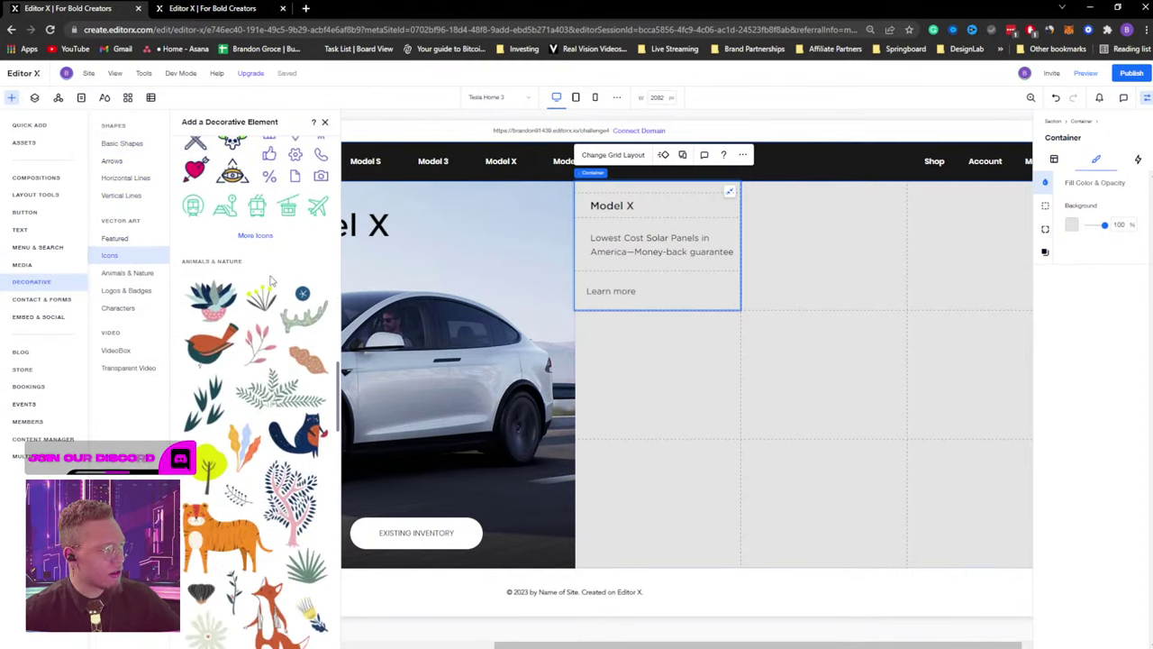
scroll(270, 281, up, 10)
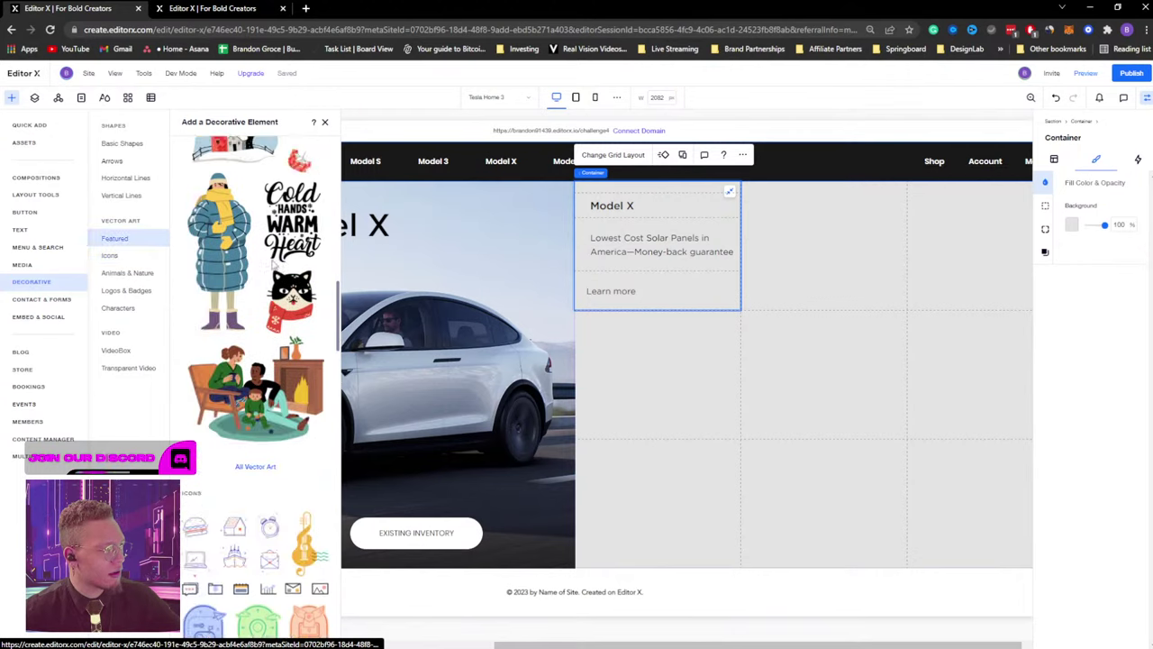
scroll(272, 265, up, 10)
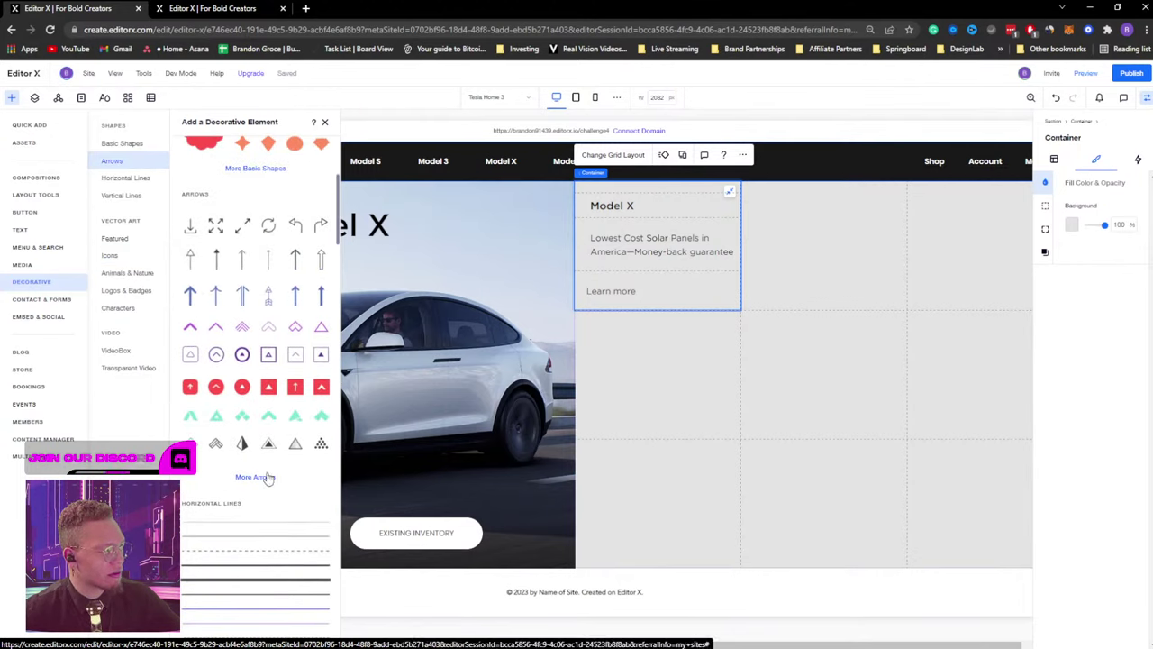
click(266, 481)
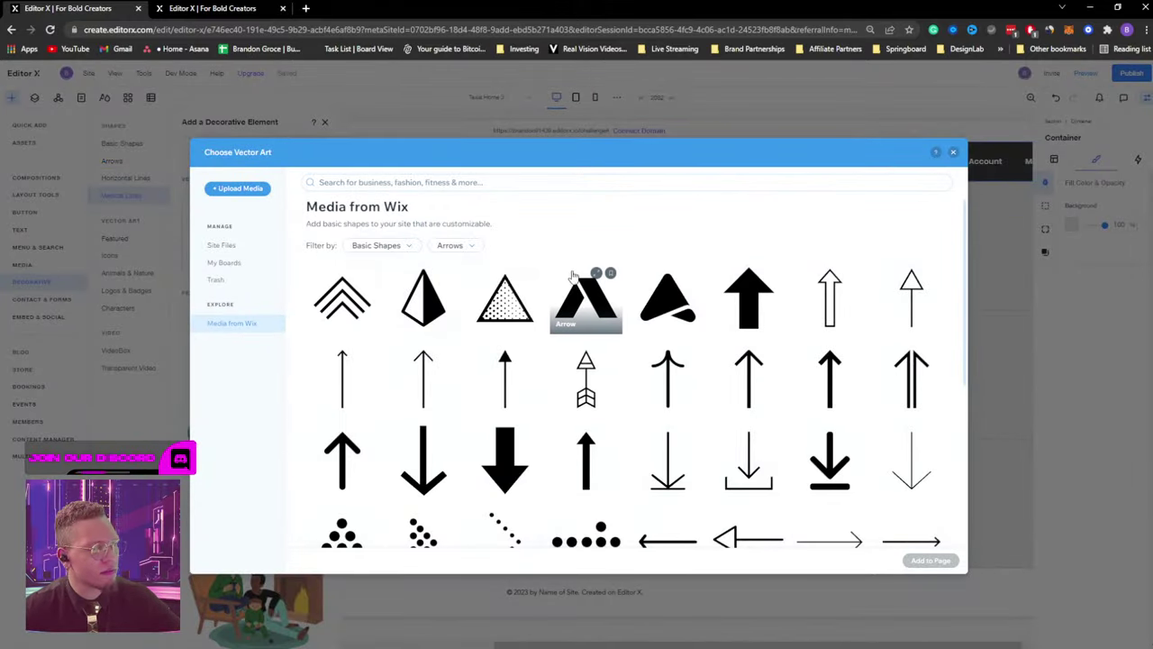
Find the simple left-pointing arrow with an open head near the end of the collection and add it to the page.
scroll(734, 355, down, 3)
scroll(734, 355, down, 10)
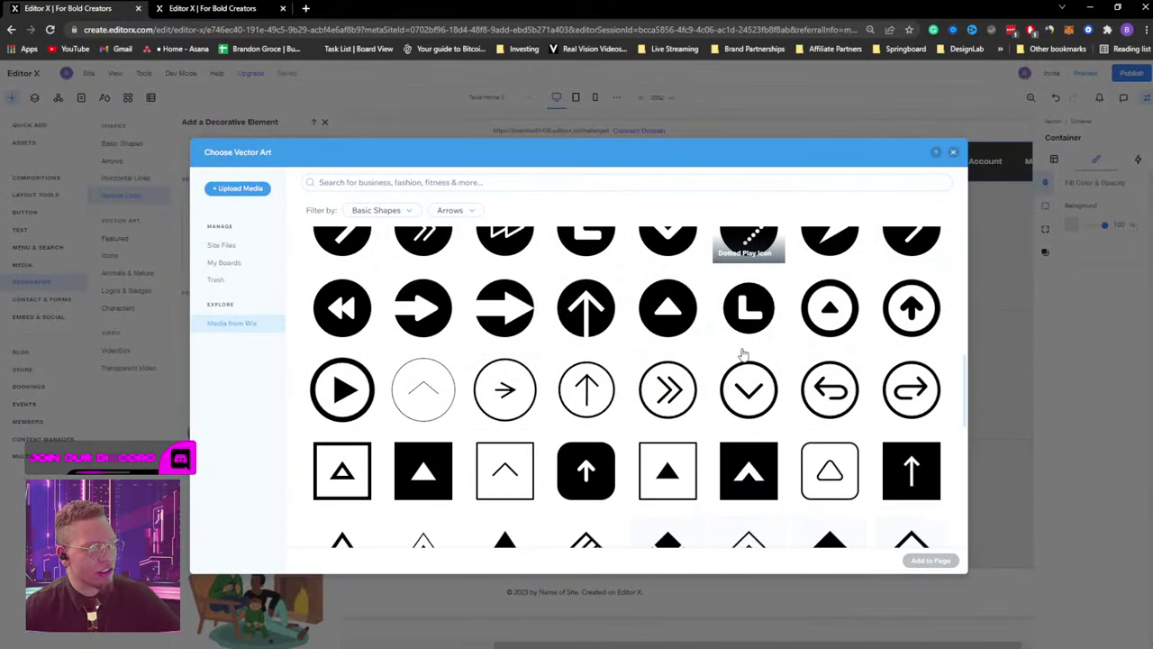
scroll(743, 355, down, 10)
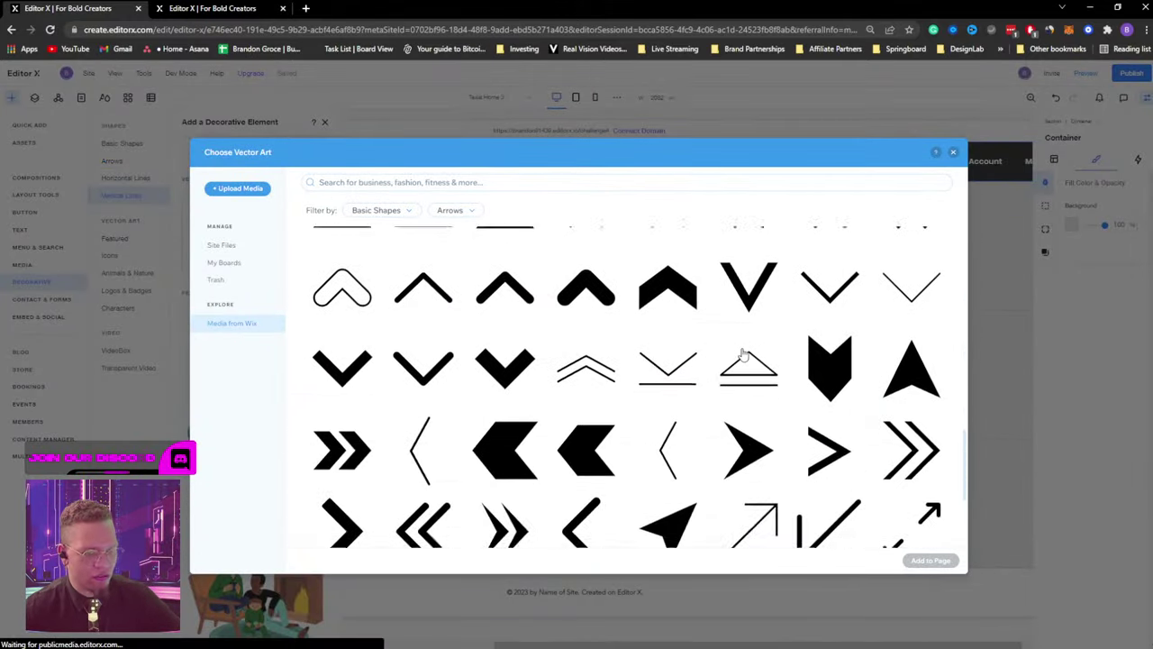
scroll(743, 355, down, 2)
scroll(743, 355, up, 2)
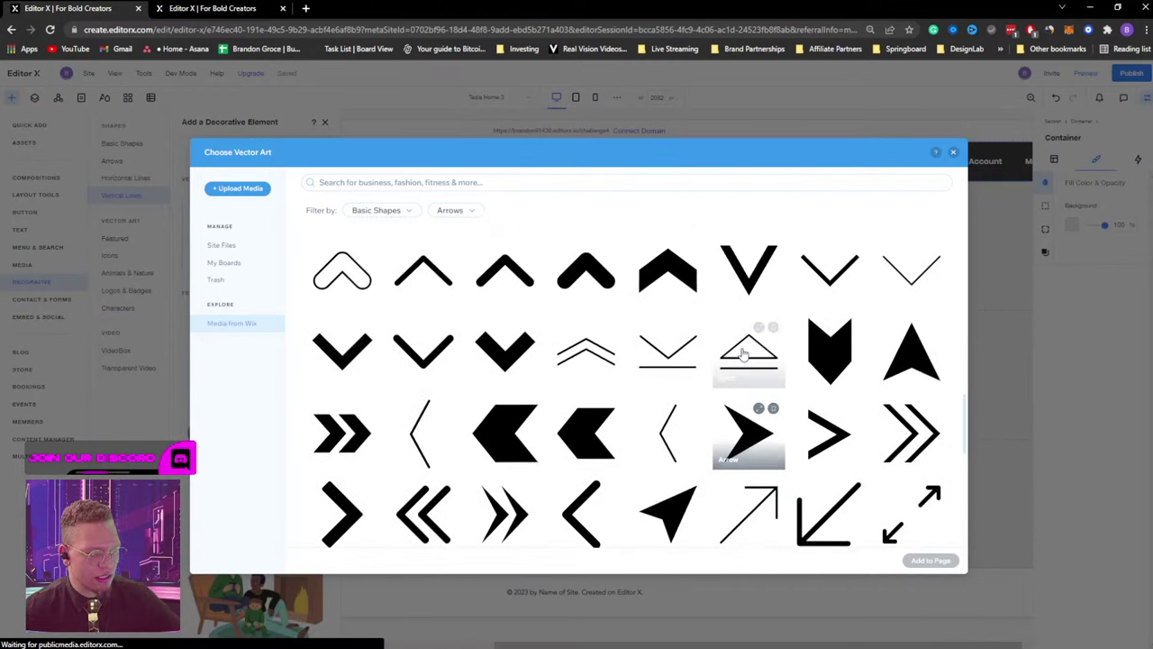
scroll(784, 354, down, 2)
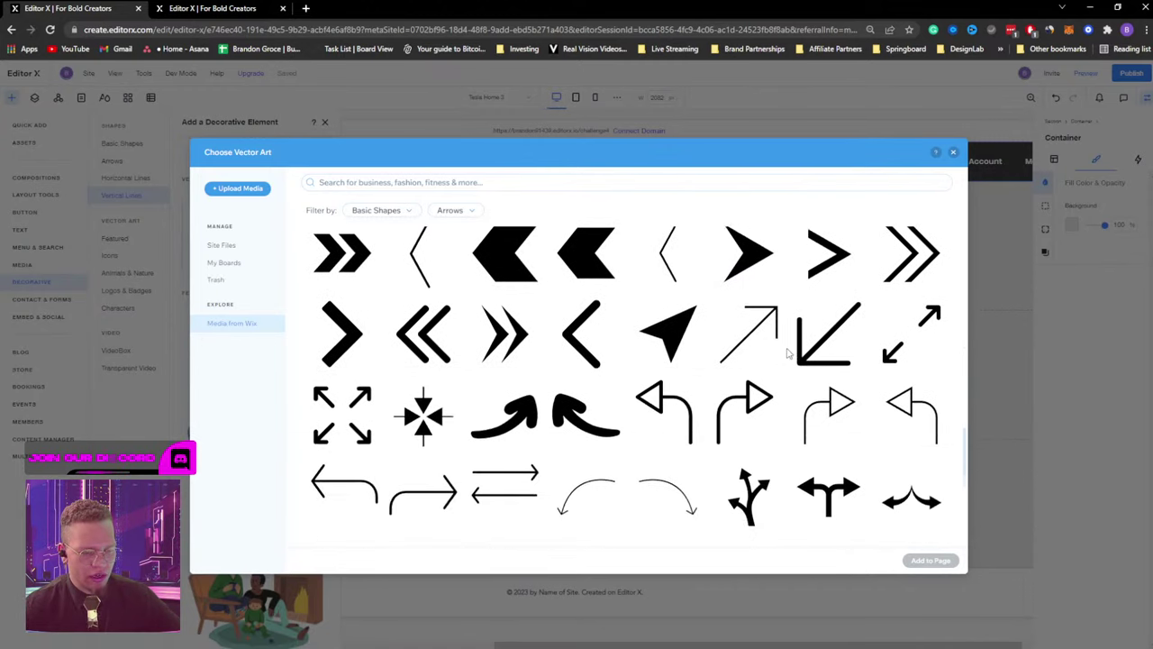
scroll(787, 354, down, 4)
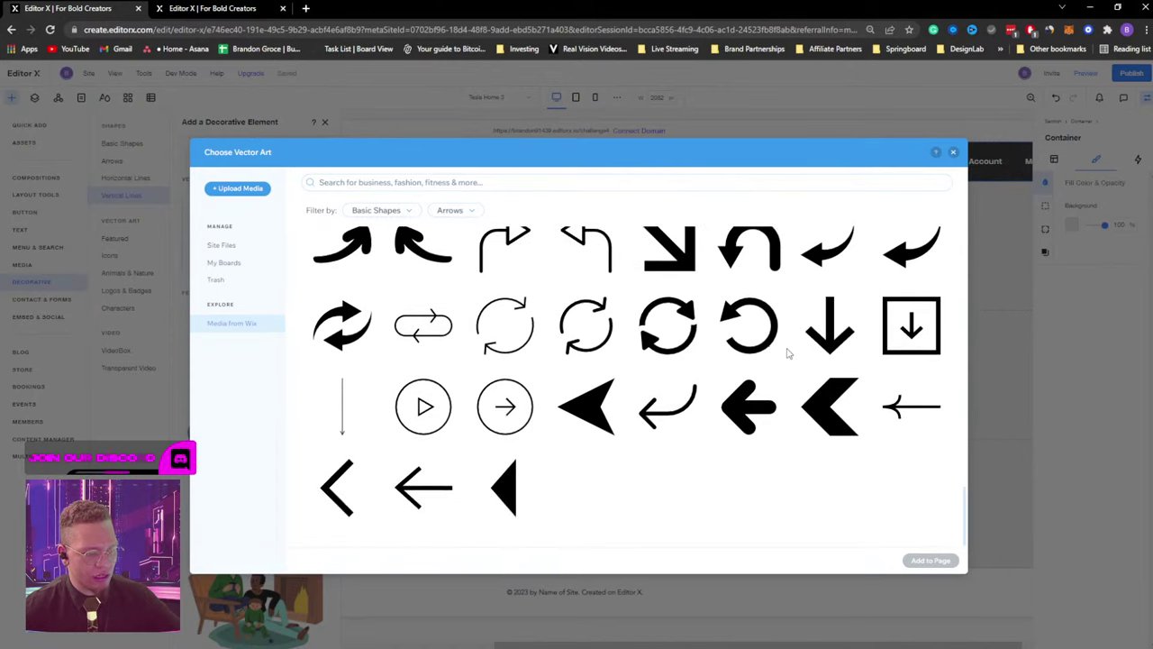
click(414, 491)
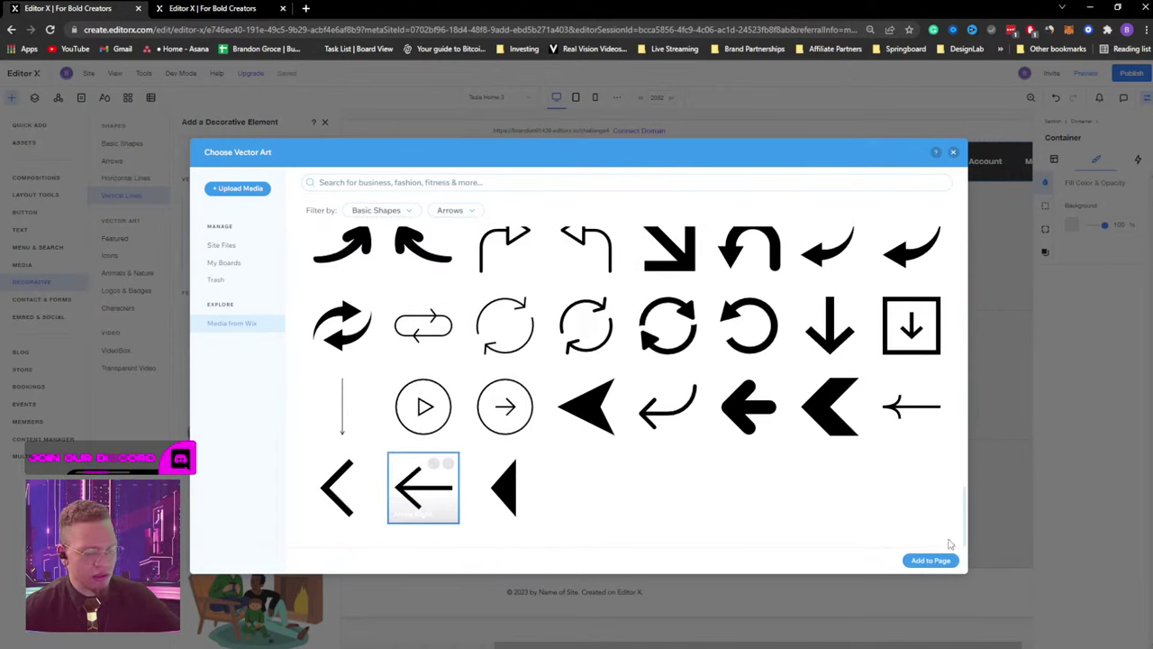
click(927, 560)
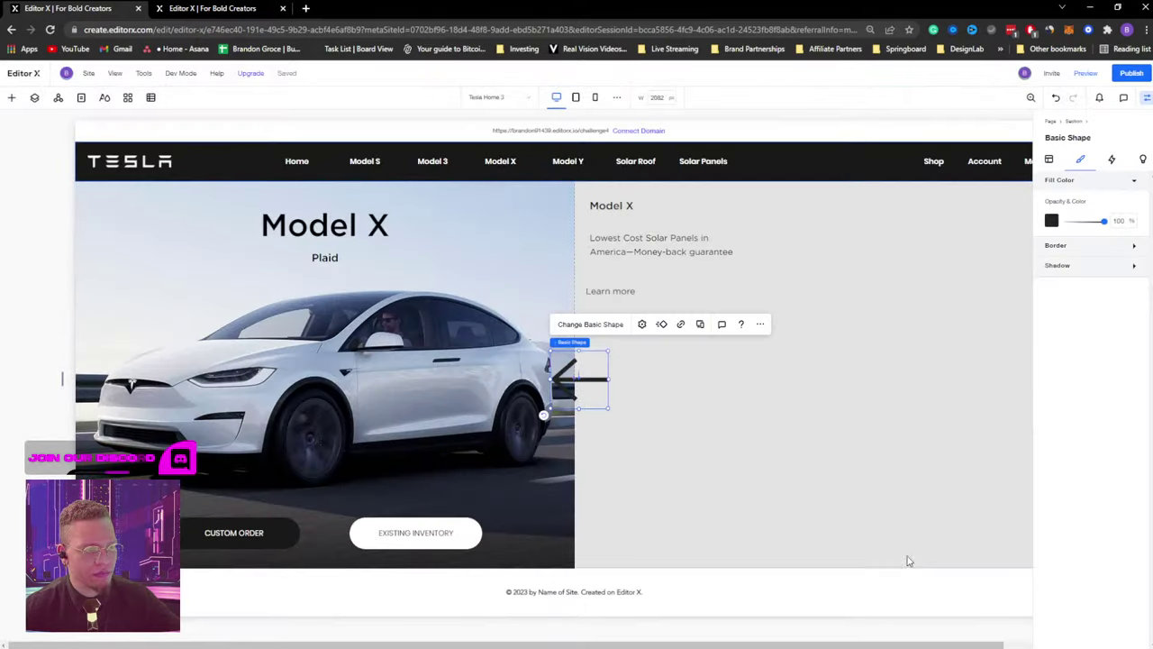
Move the arrow into the card's last row beside the Learn more text and shrink it to about 12% width.
drag(581, 378, 660, 288)
click(1052, 160)
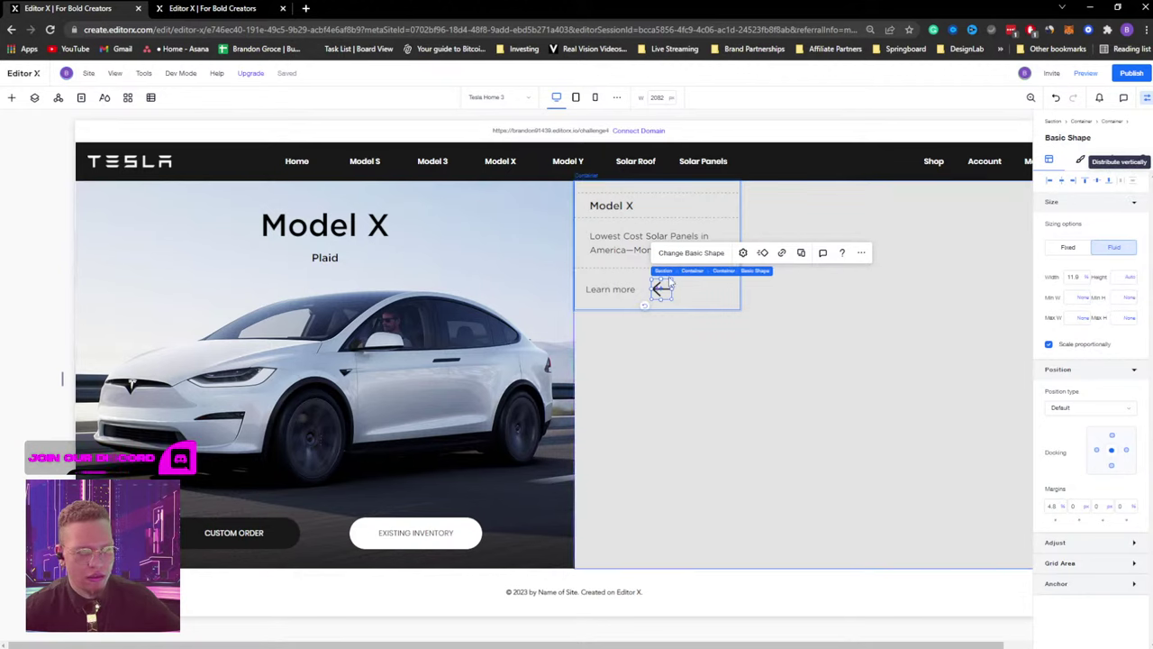
click(742, 253)
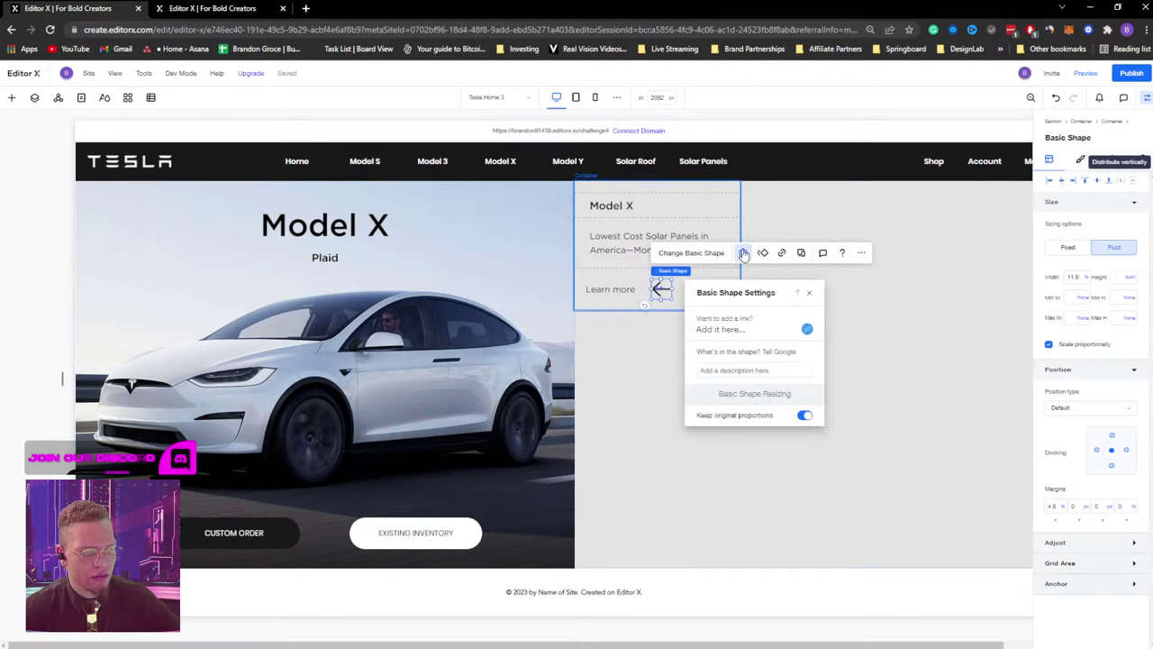
click(692, 253)
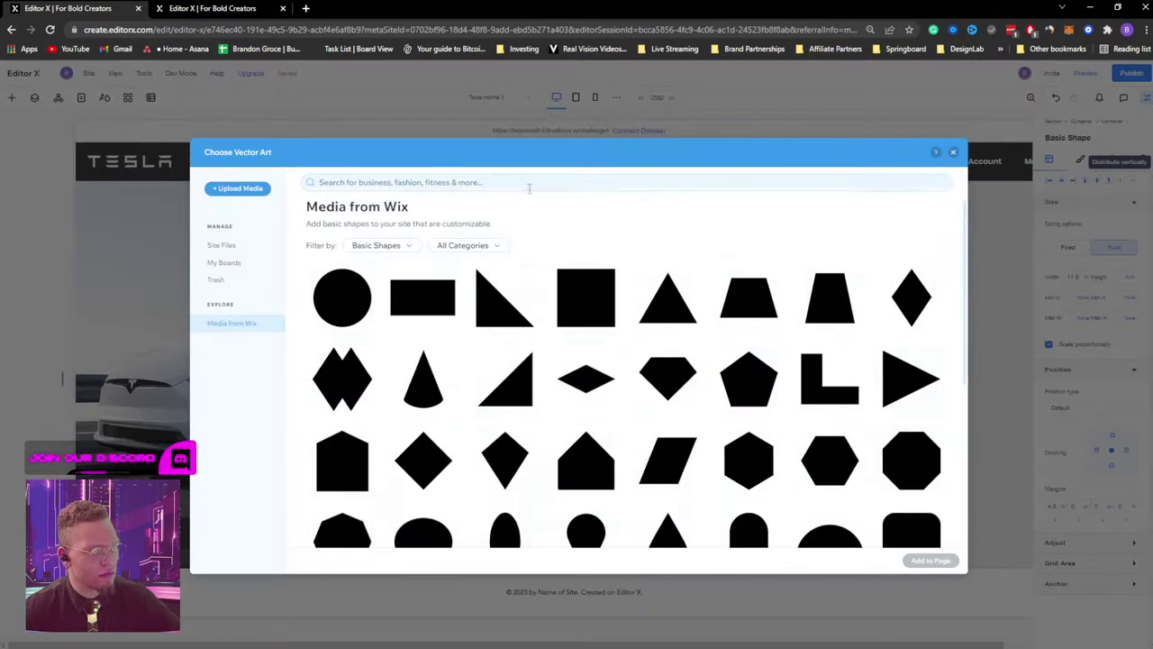
click(953, 152)
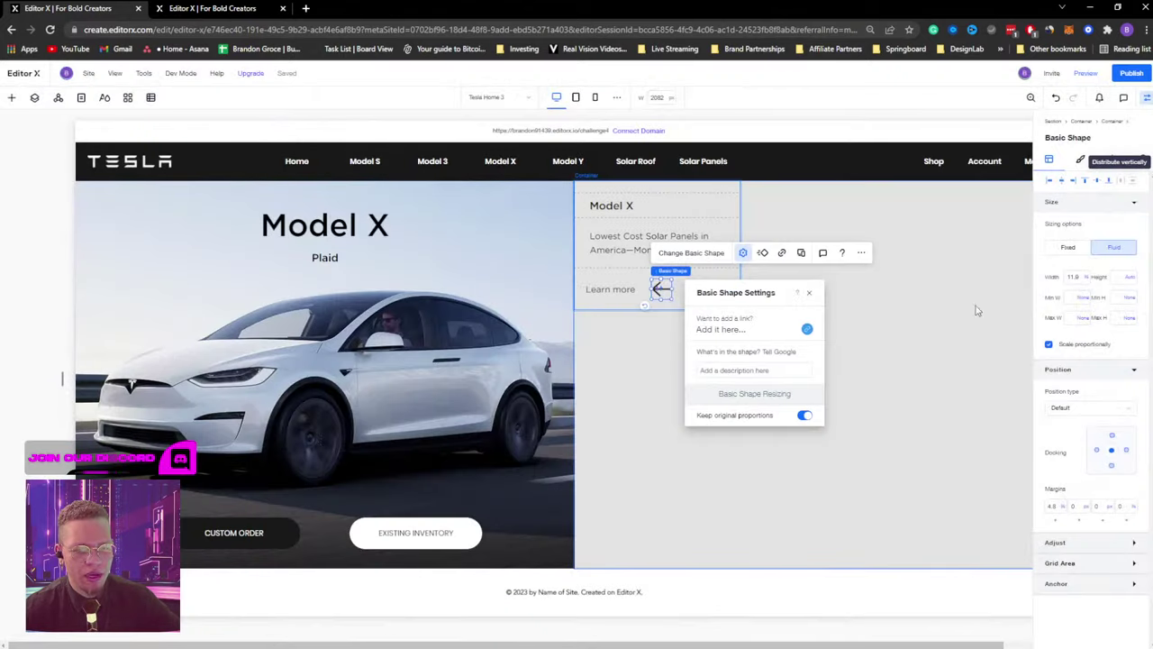
click(876, 327)
click(658, 288)
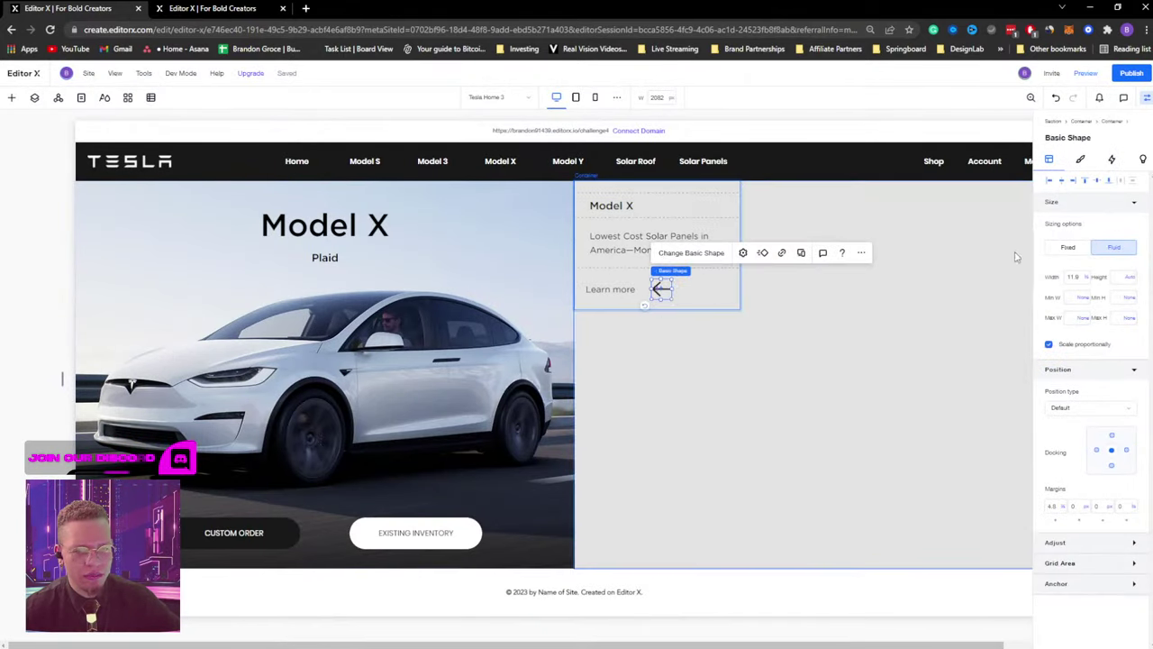
click(1079, 159)
click(1049, 159)
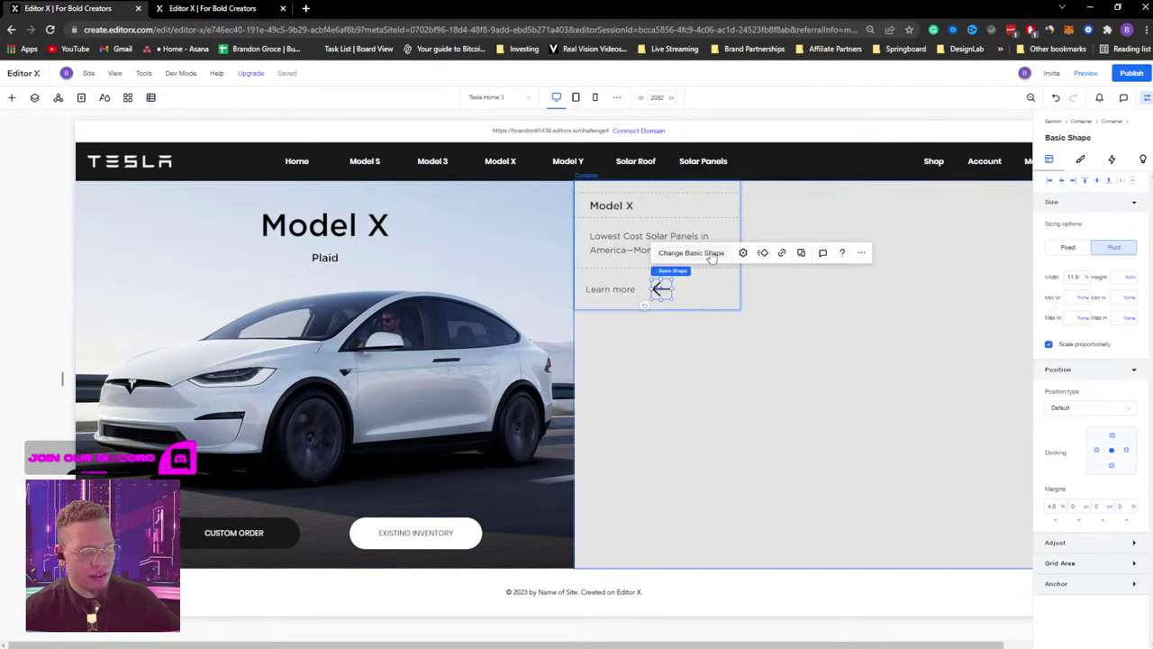
Flip the arrow beside the Learn more text horizontally so it points right.
click(861, 253)
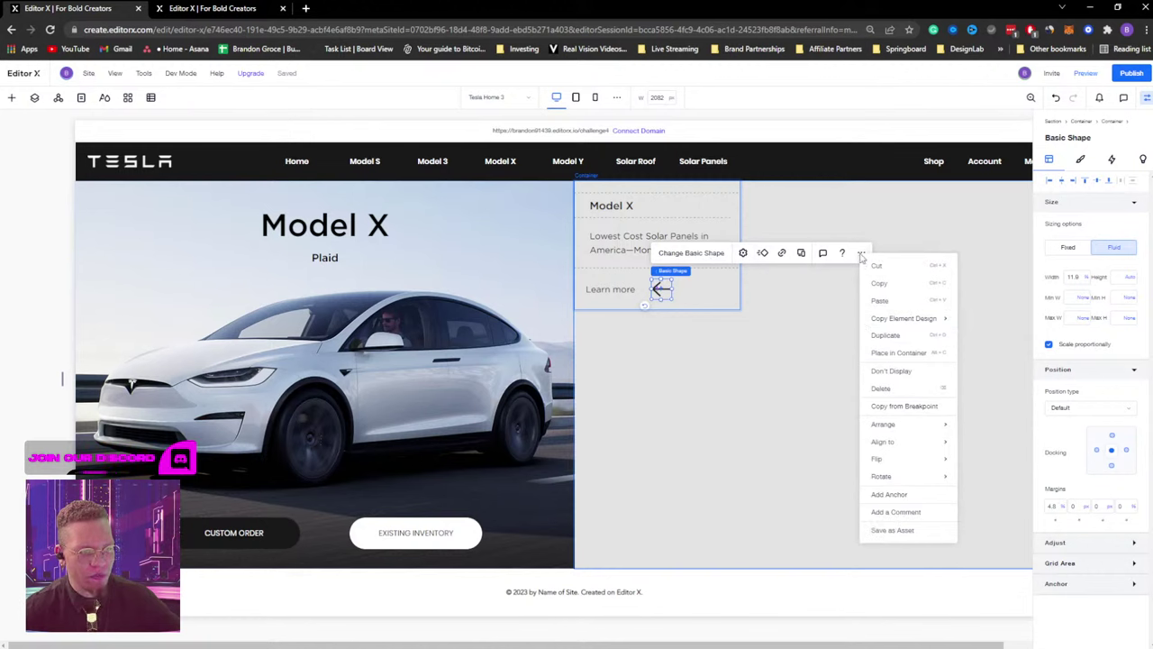
mouse_move(889, 482)
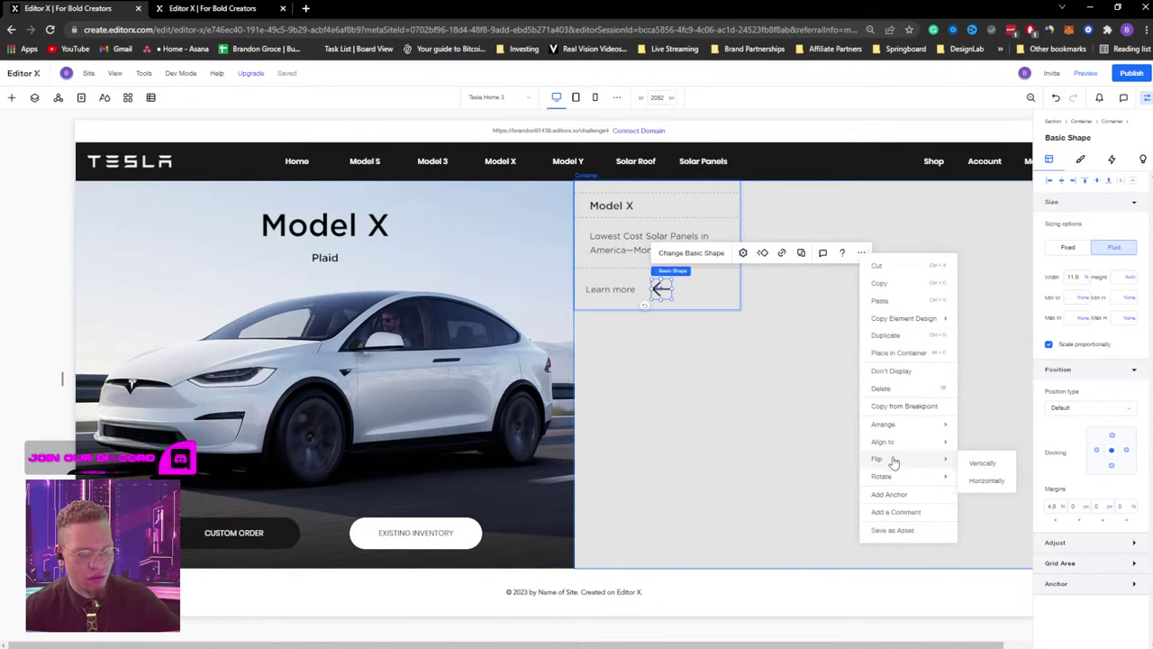
click(986, 482)
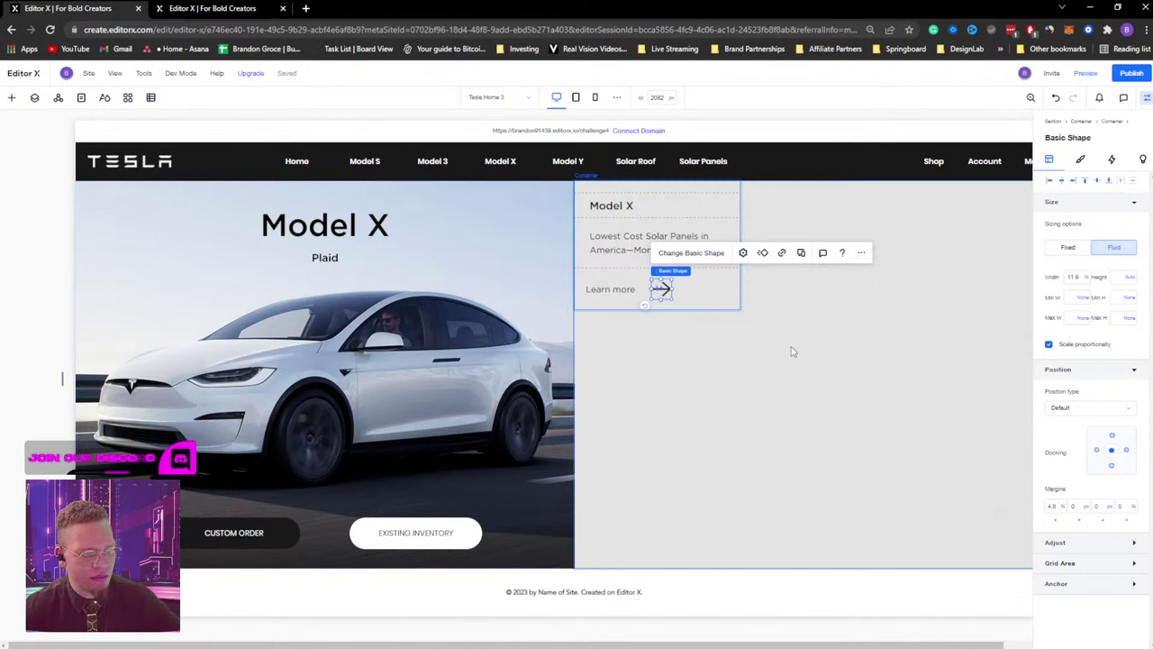
Shrink the arrow to about 8% width close to the Learn more text and align both on their vertical middles.
click(707, 298)
click(664, 288)
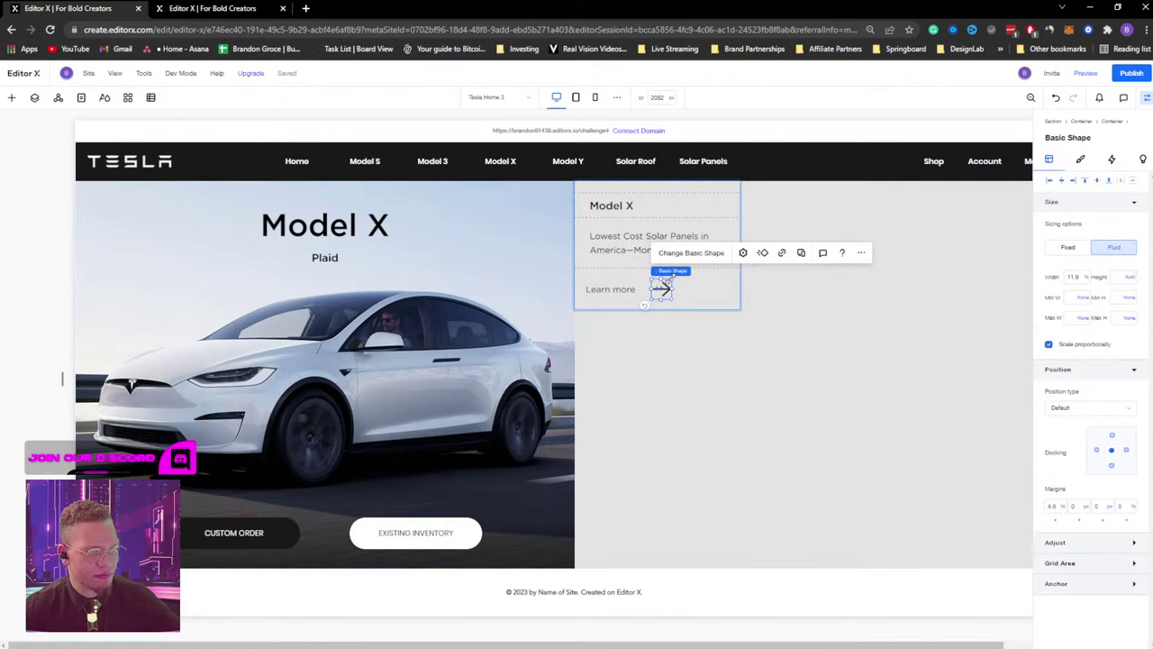
drag(665, 286, 620, 297)
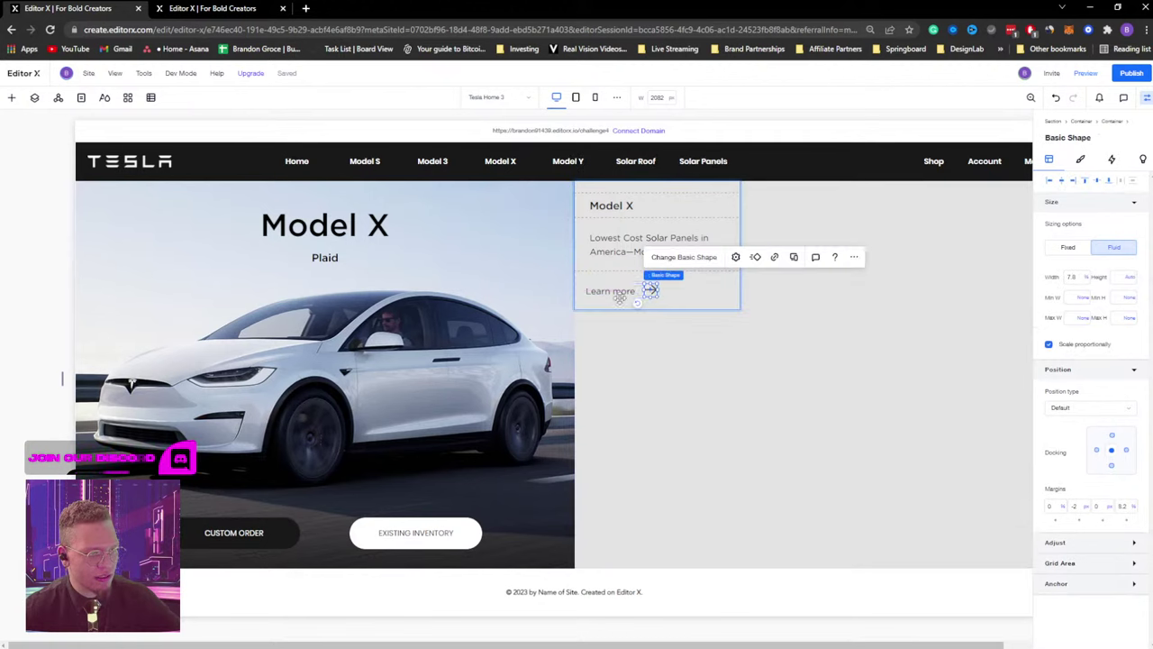
shift+click(612, 291)
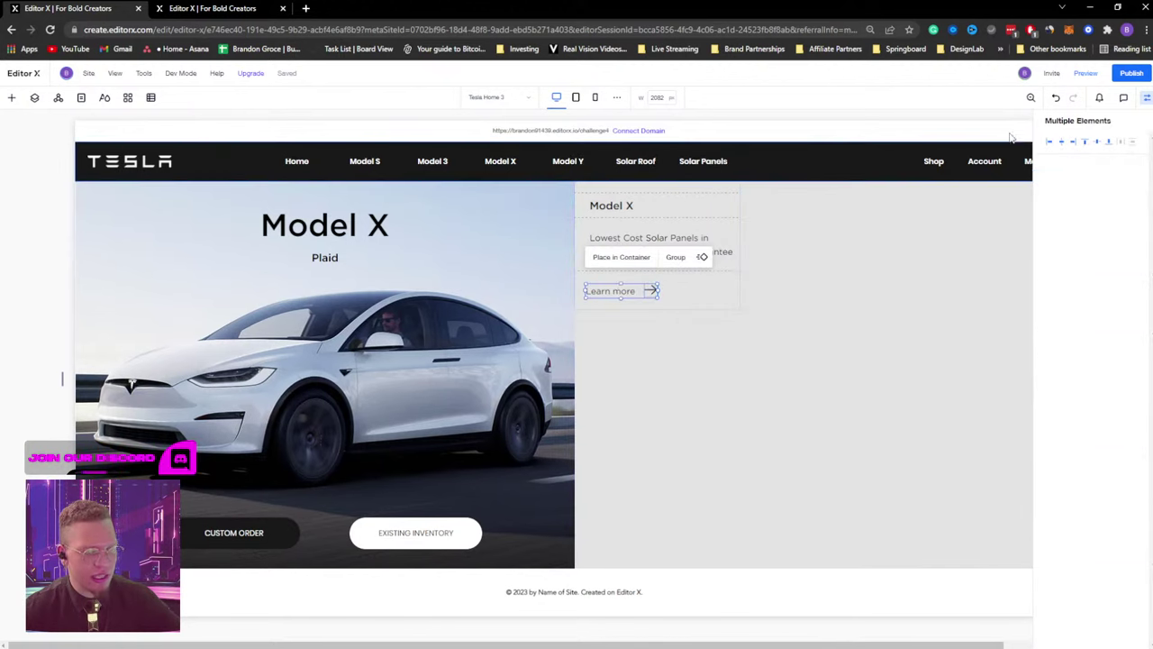
click(1097, 144)
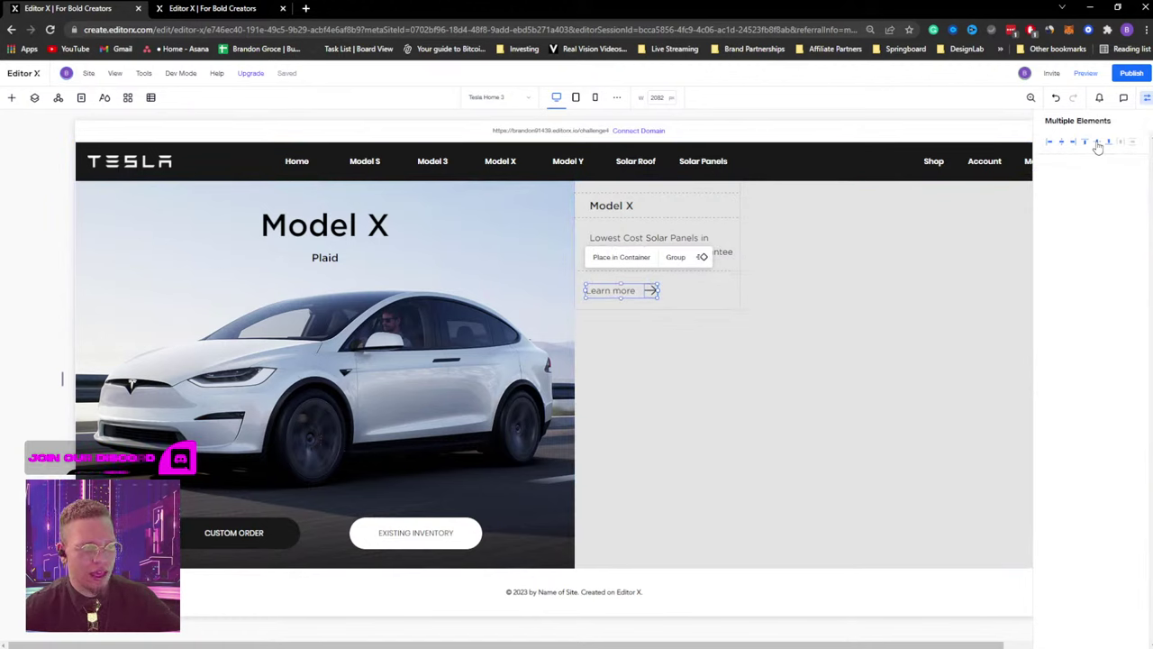
Place the Learn more text and the arrow together in a new container and apply a 2x1 grid to it.
click(737, 350)
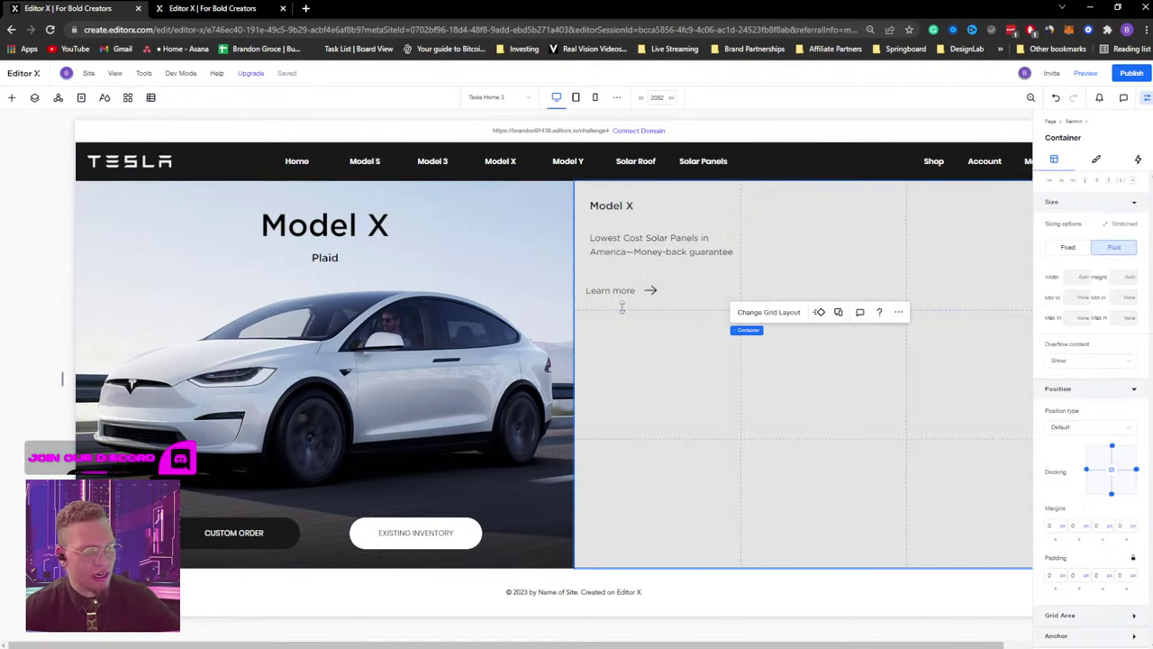
click(614, 290)
shift+click(652, 291)
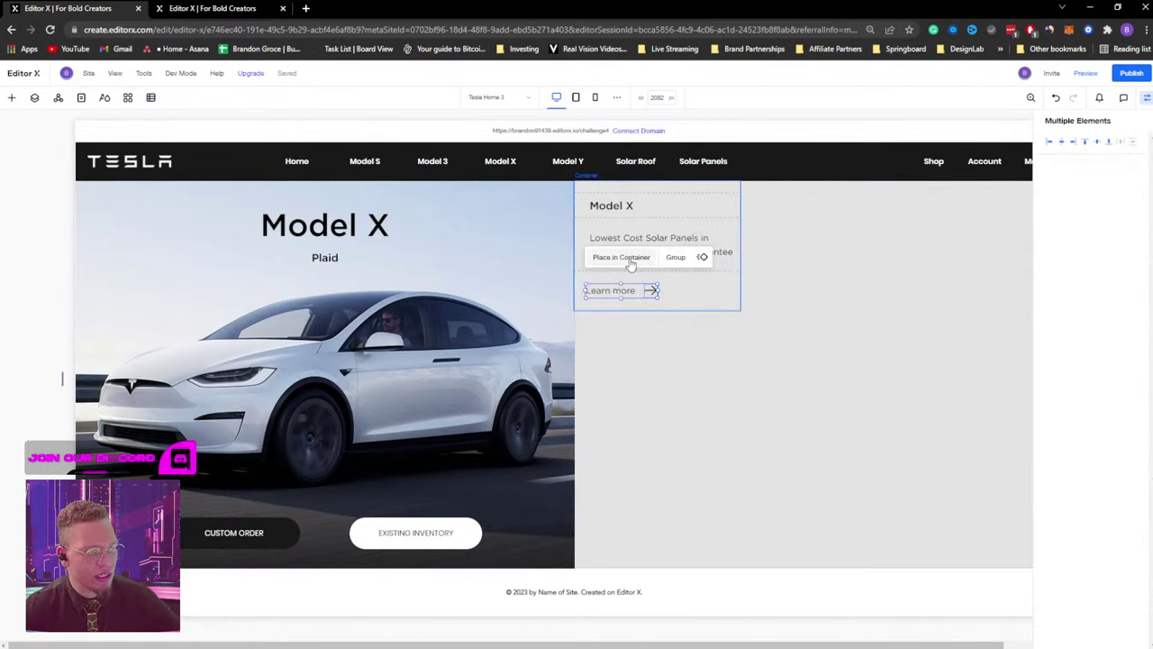
click(631, 260)
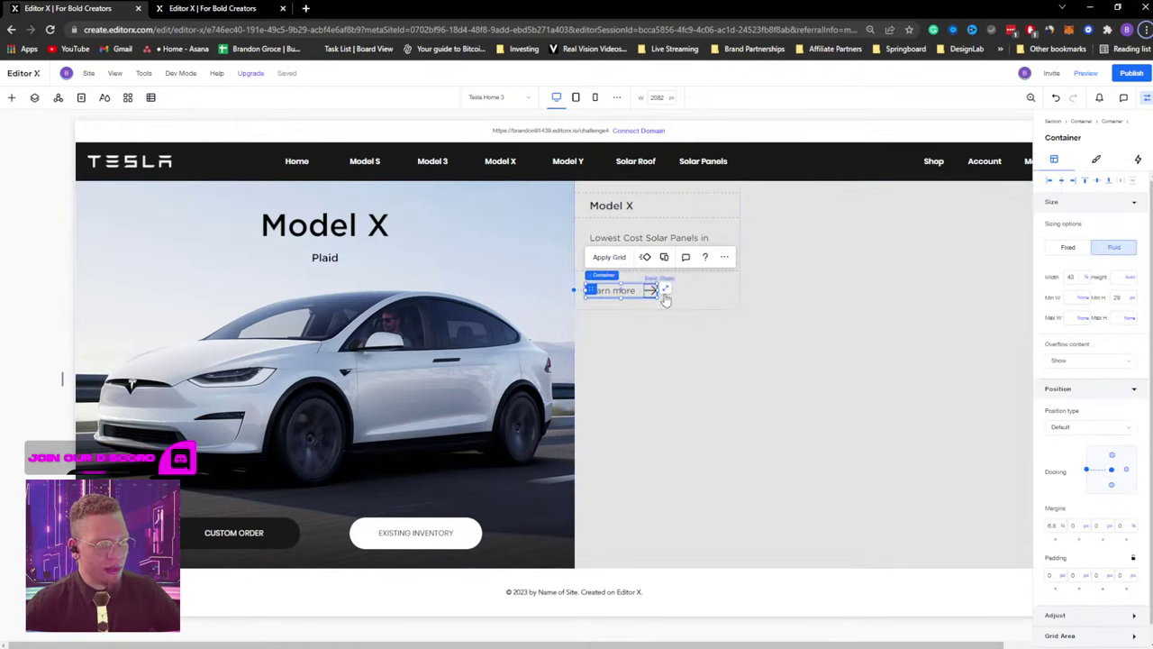
mouse_move(602, 283)
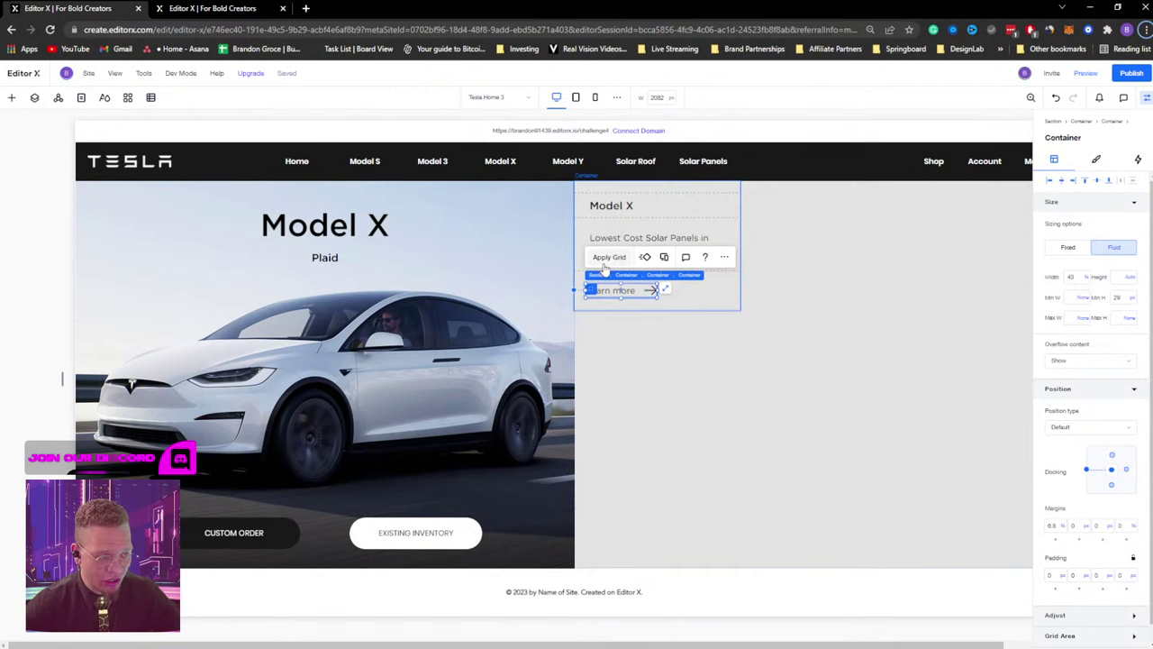
click(608, 258)
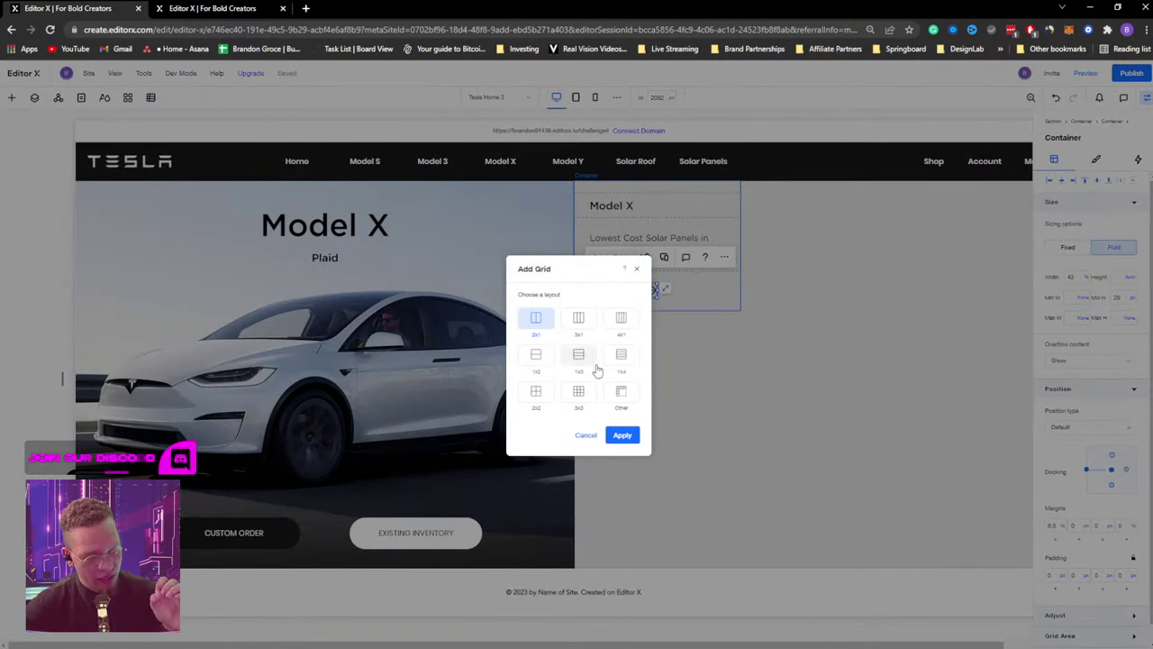
click(621, 435)
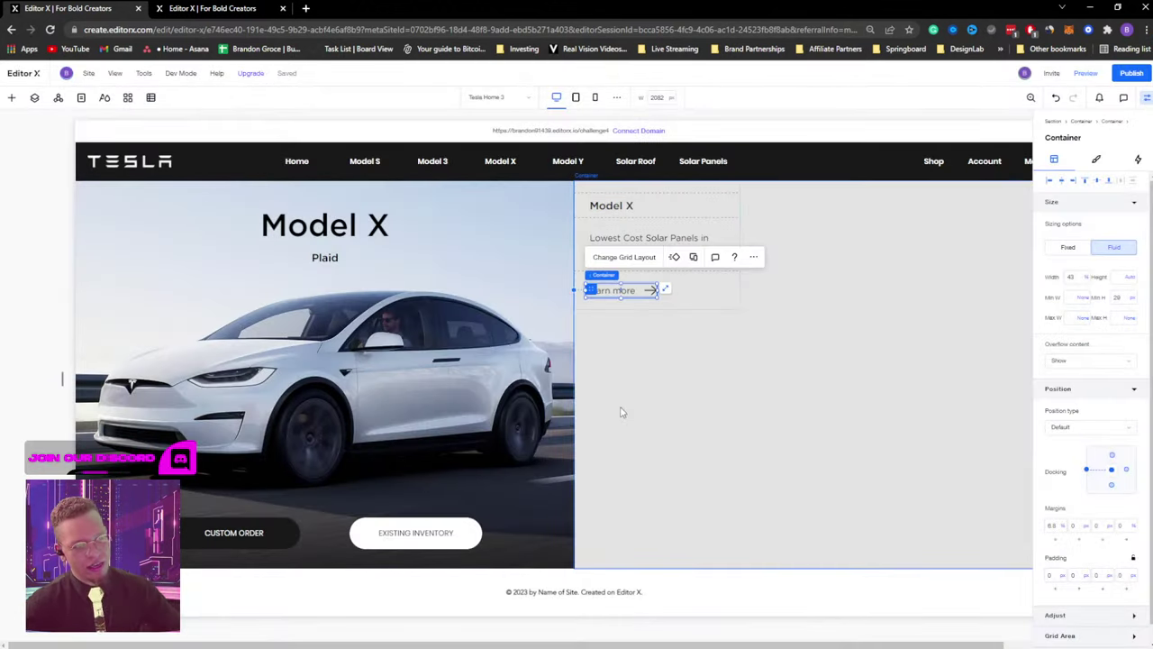
click(601, 290)
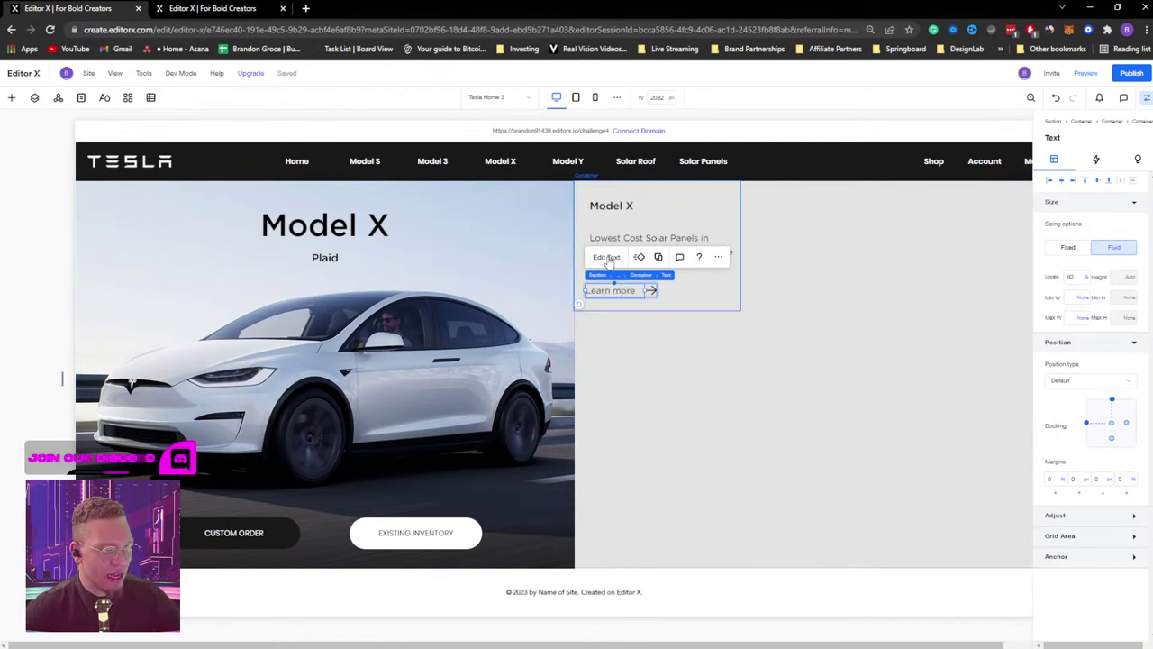
click(607, 257)
click(667, 355)
click(601, 290)
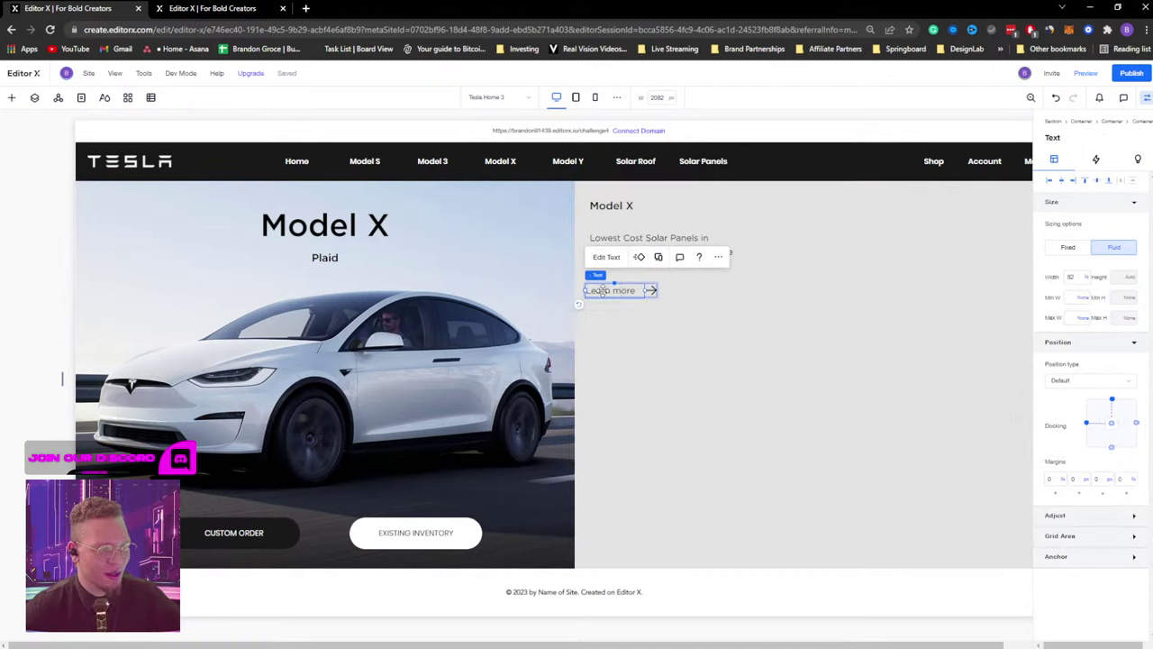
click(640, 276)
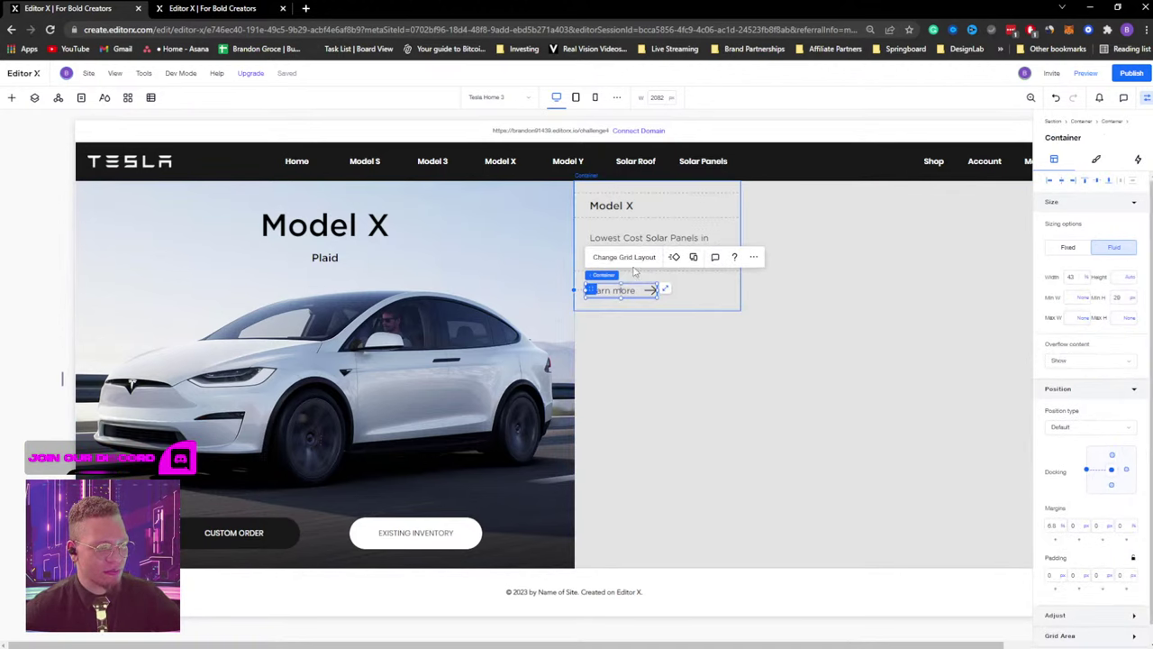
Resize the columns of the Learn more container's grid to 1.5fr for the text and 0.5fr for the arrow.
click(624, 258)
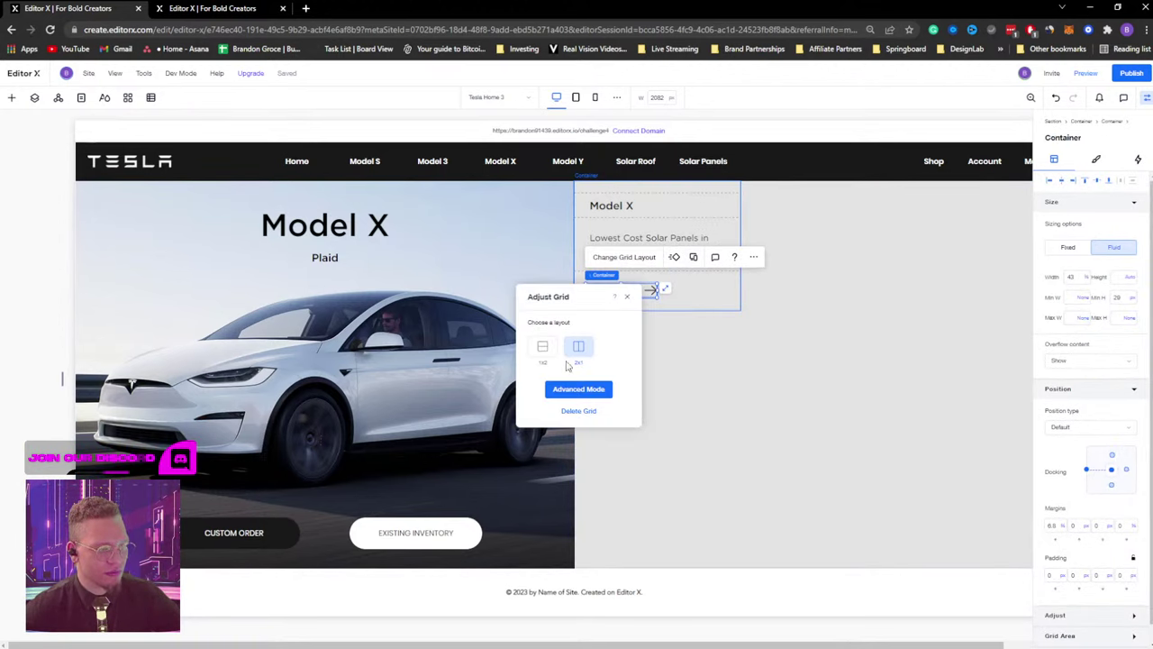
click(578, 388)
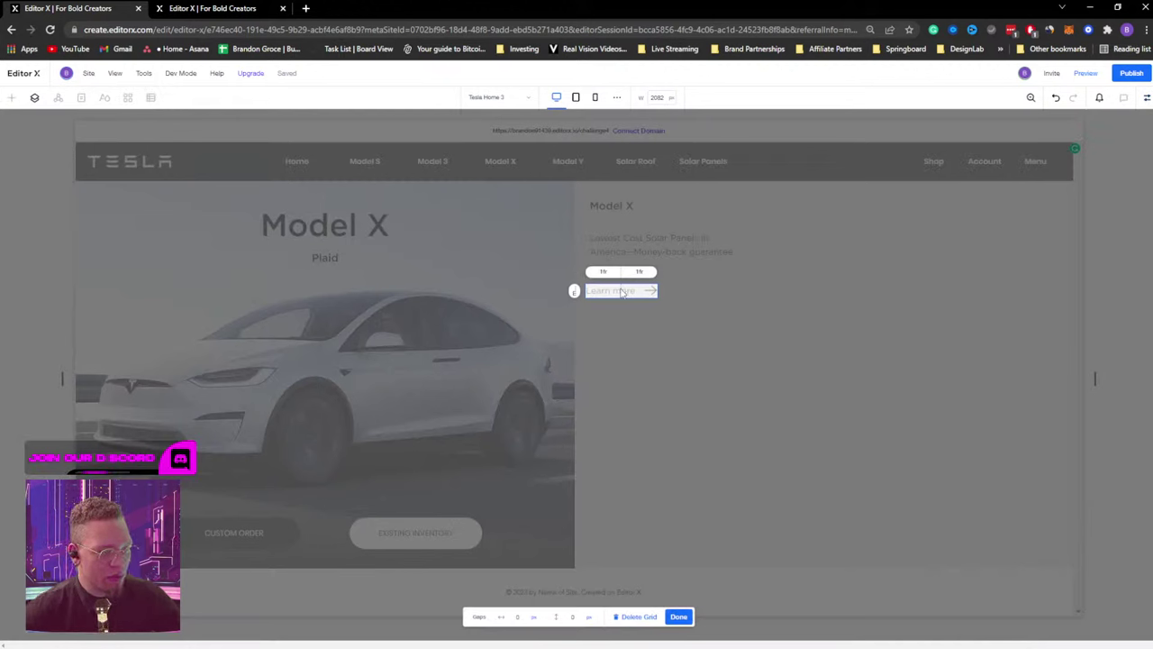
drag(635, 289, 640, 289)
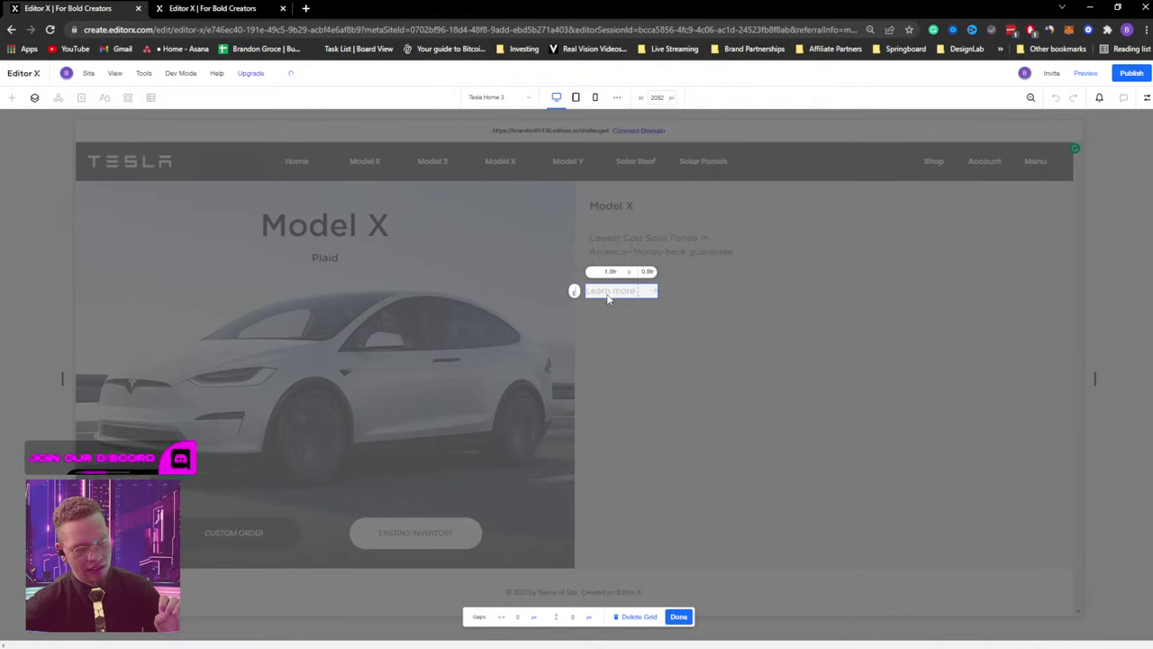
click(678, 618)
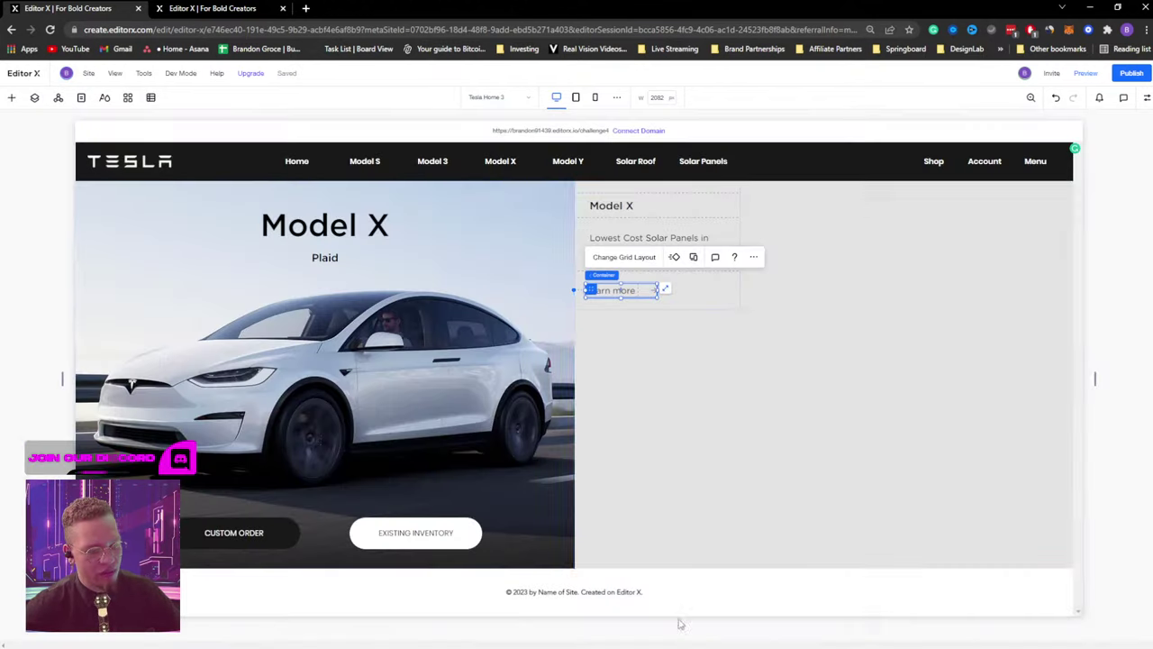
Enlarge the arrow beside the Learn more text to about 60% width within its grid cell and centre it vertically.
click(654, 289)
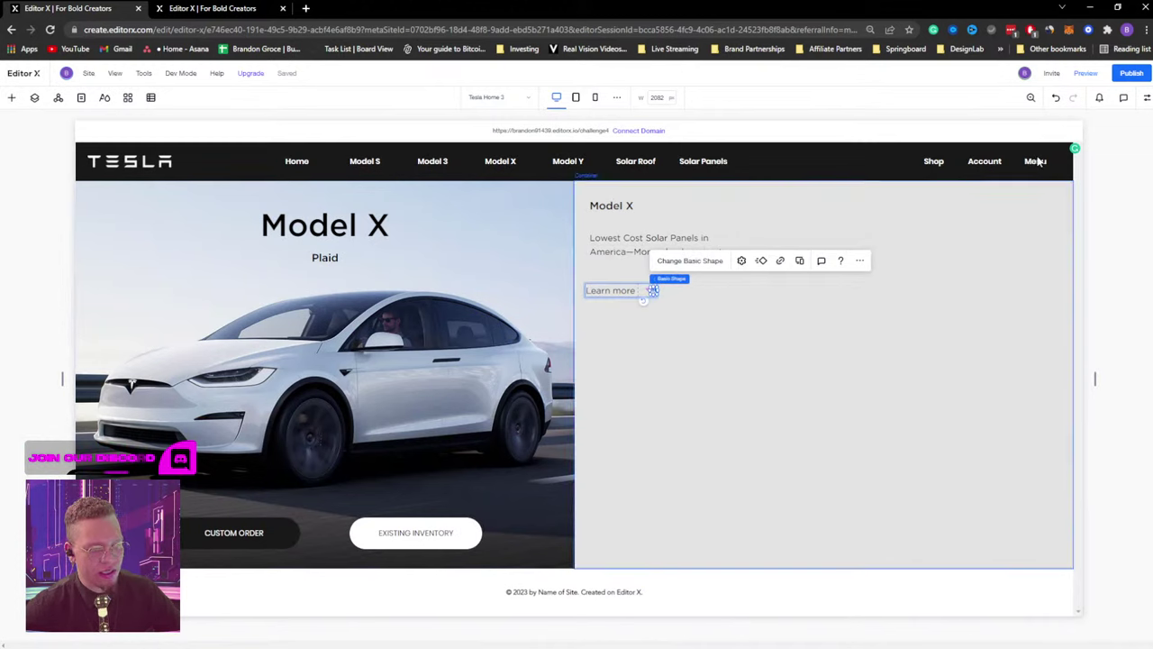
click(1146, 98)
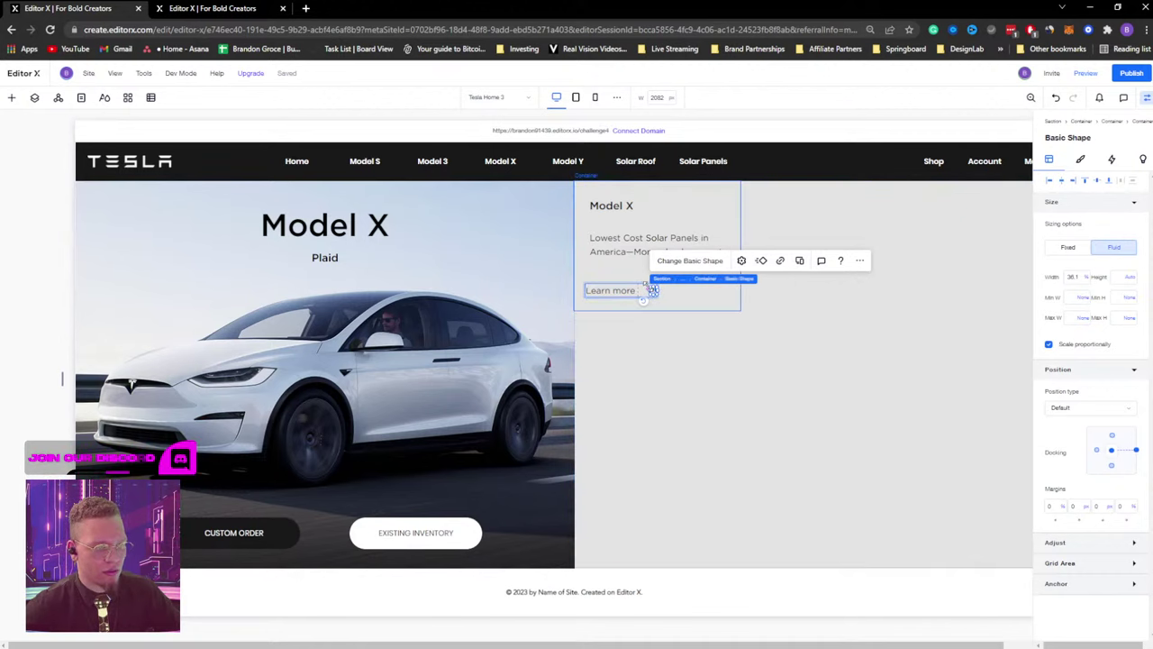
drag(652, 289, 647, 291)
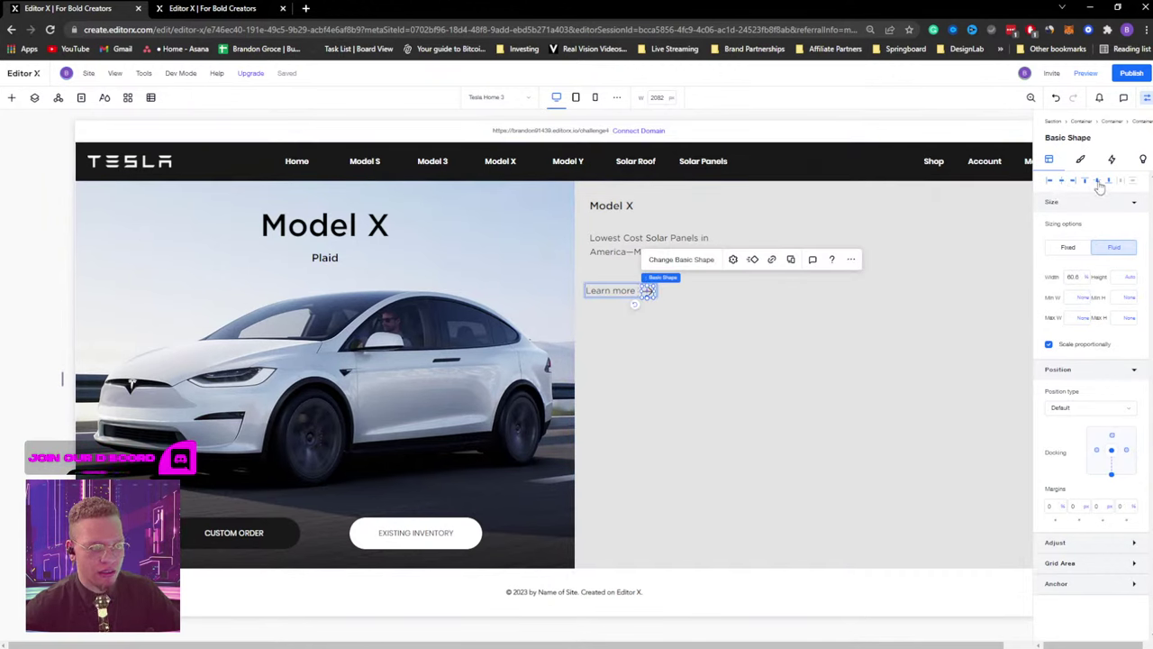
click(702, 386)
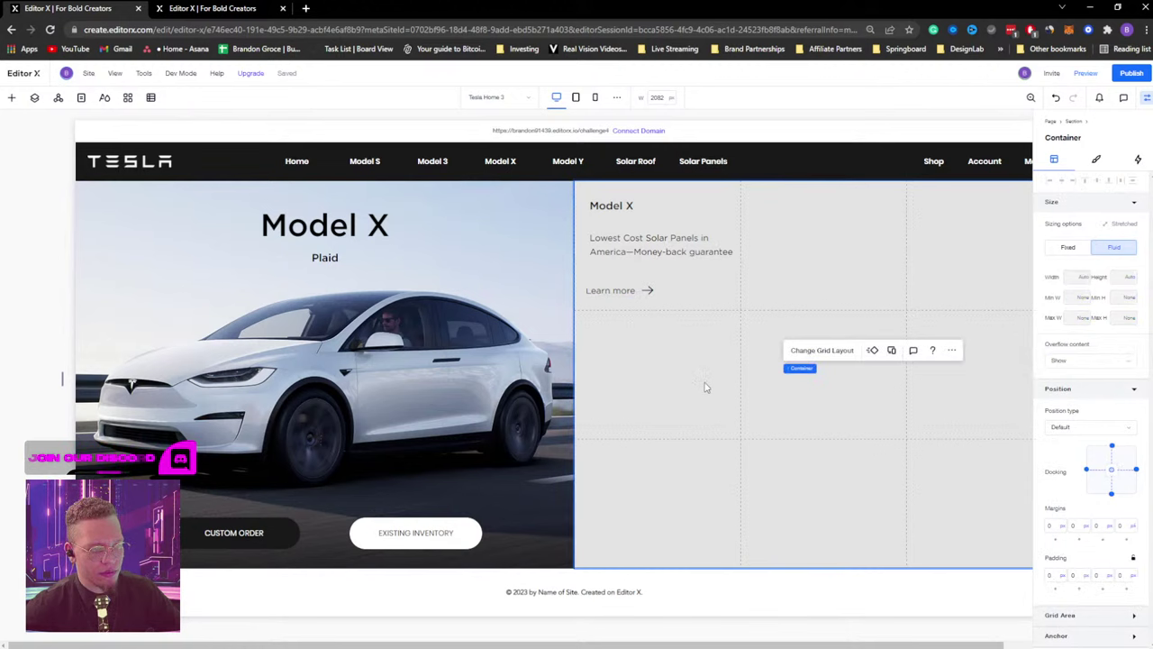
click(654, 286)
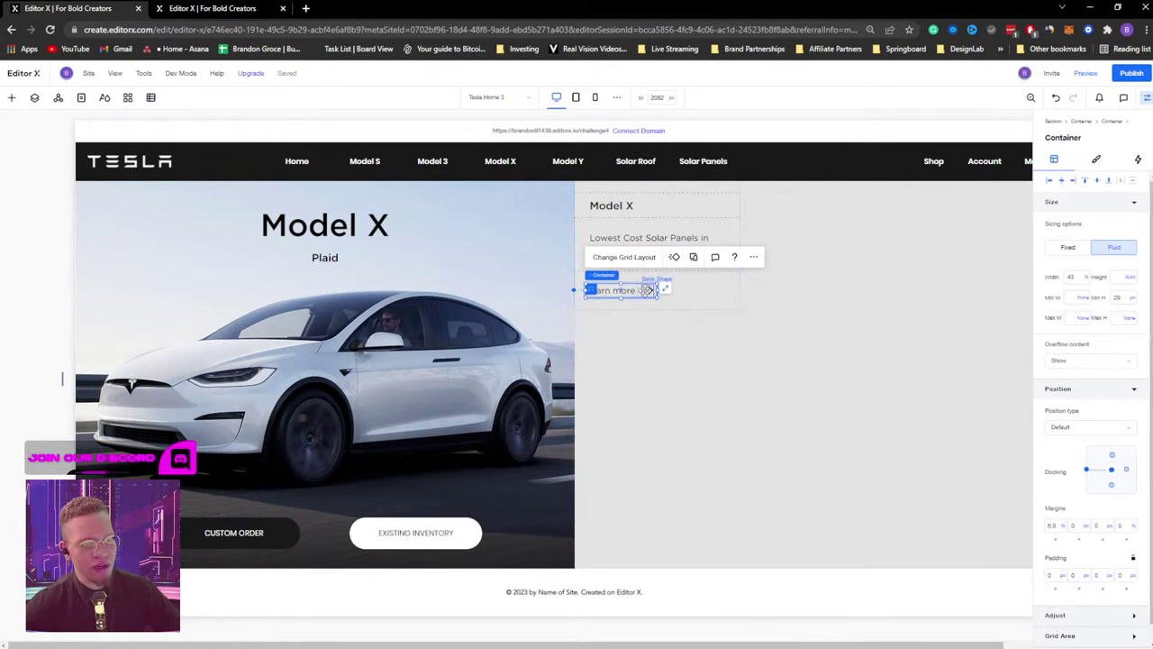
click(694, 366)
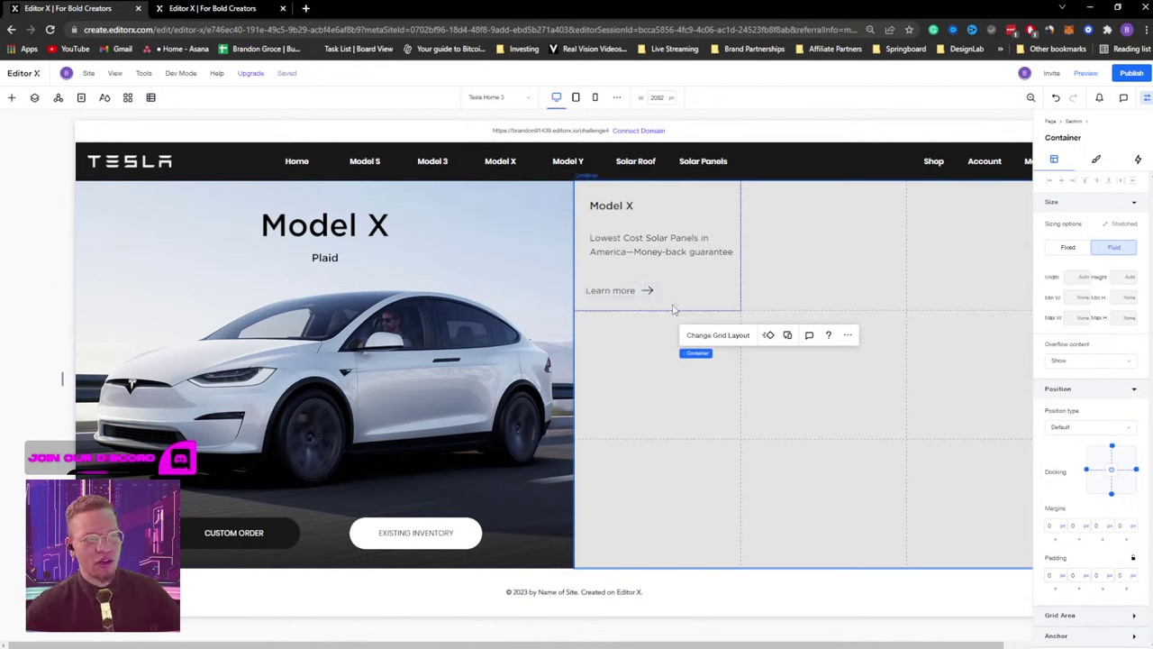
Align the Model X heading, the description and the Learn more container together along their left edges.
click(620, 241)
click(620, 289)
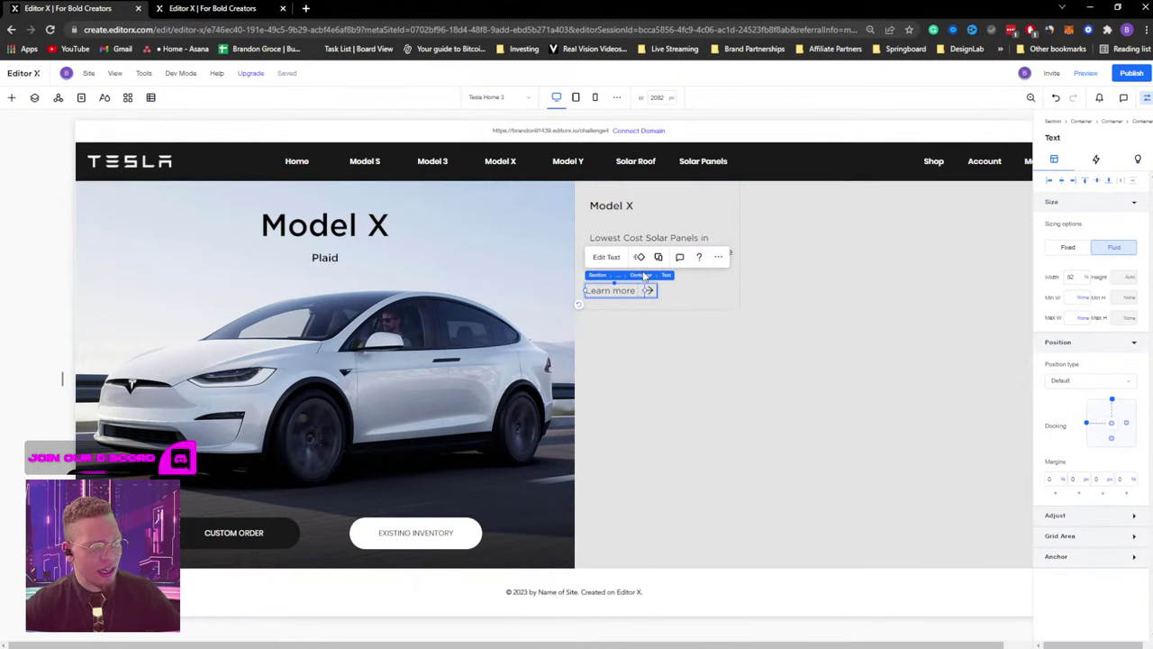
click(644, 275)
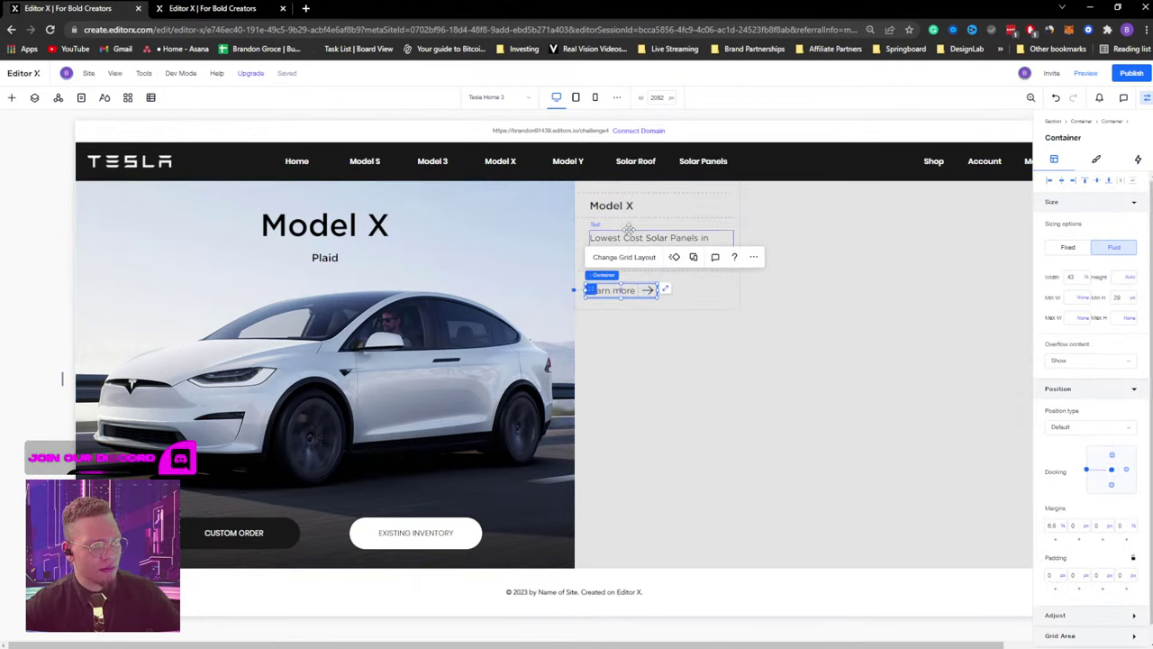
shift+click(628, 236)
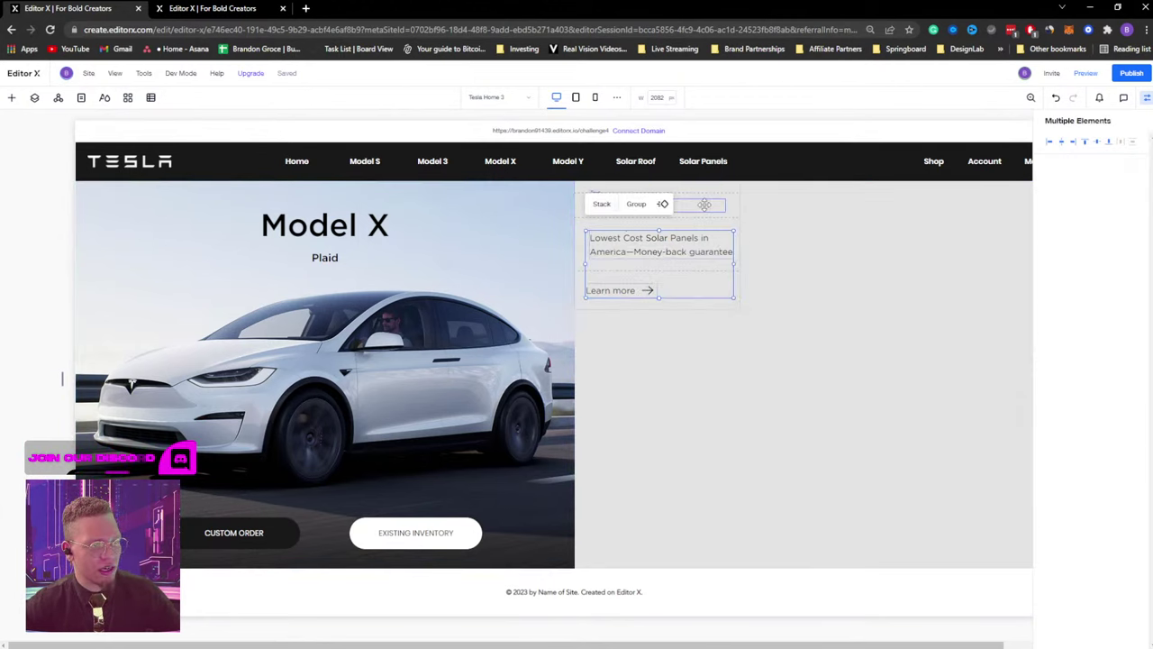
key(ctrl+v)
shift+click(619, 242)
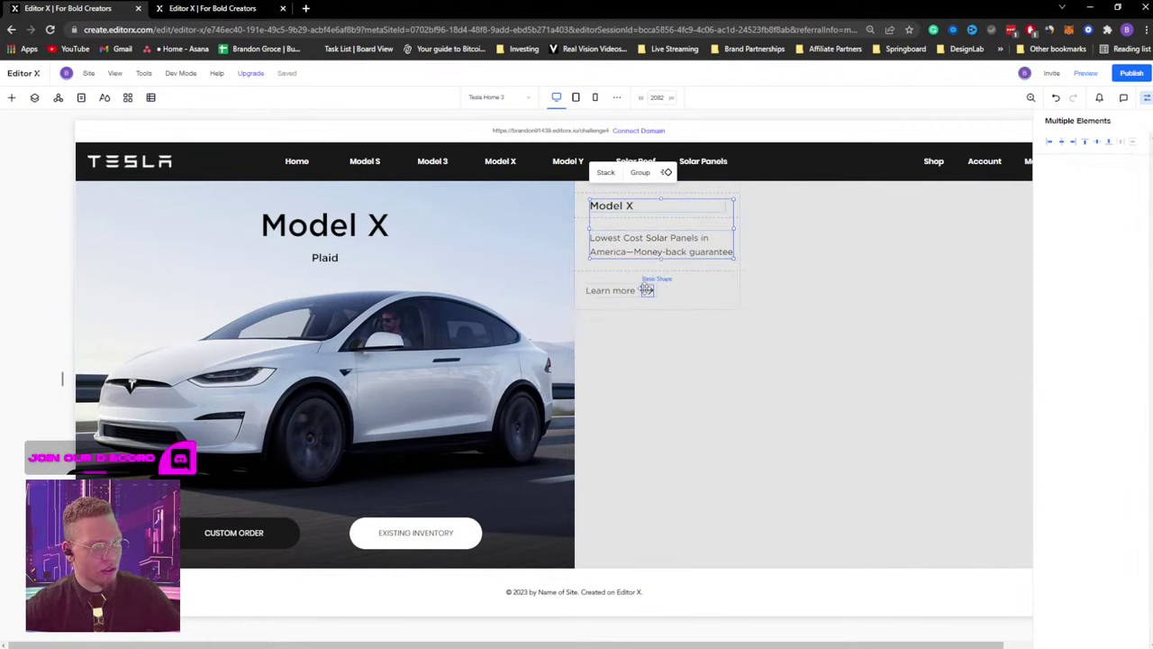
click(618, 291)
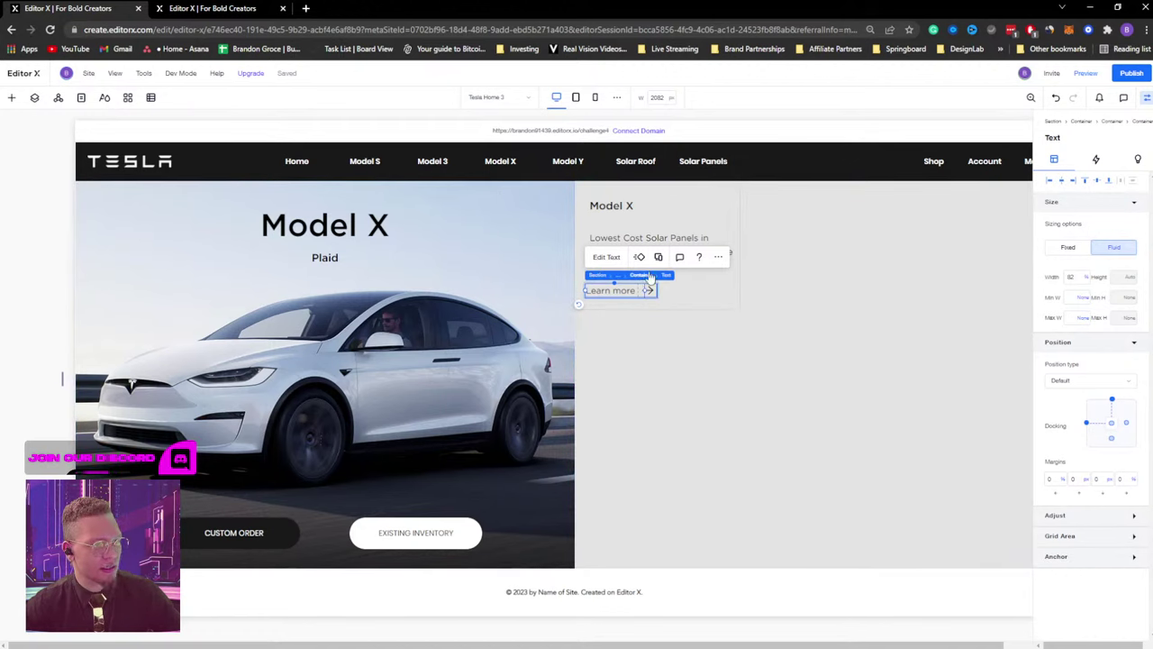
click(650, 277)
key(ctrl+a)
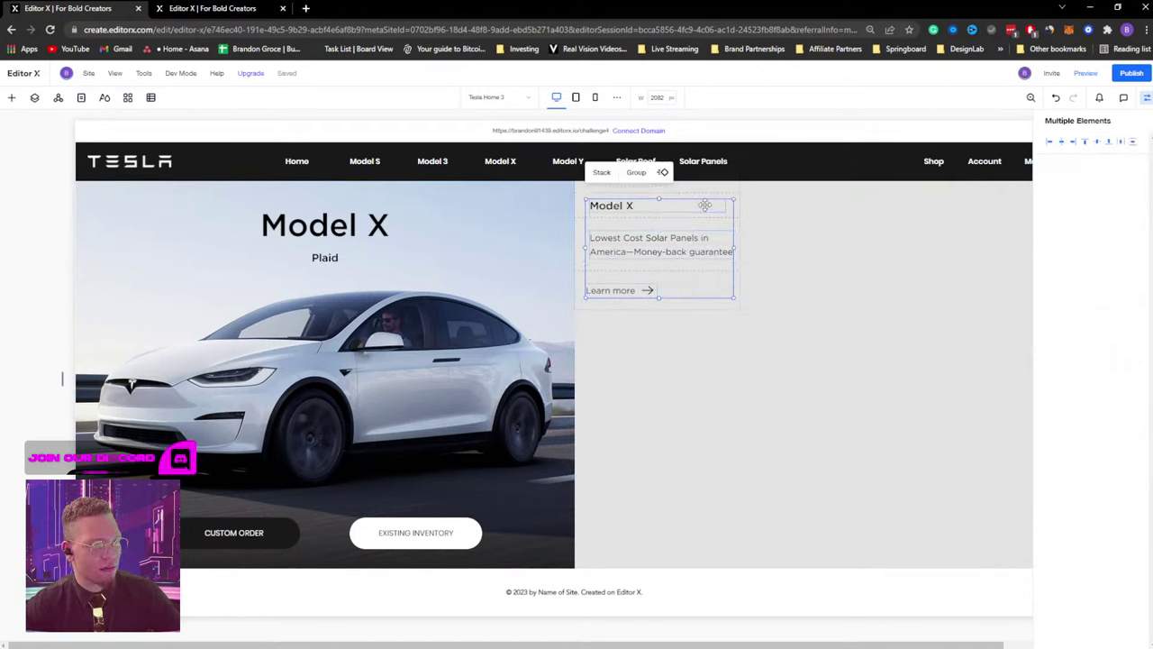
click(1049, 143)
click(720, 332)
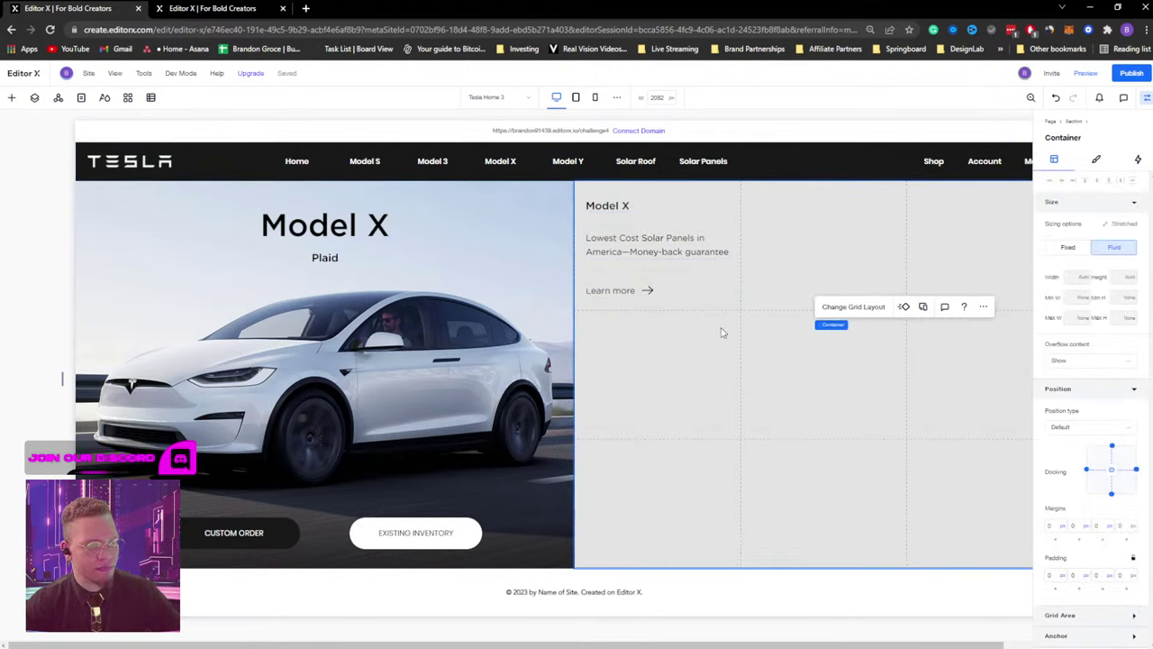
Compare with the reference page, then add a container to the first row's middle grid cell and stretch it to fill the cell.
click(237, 7)
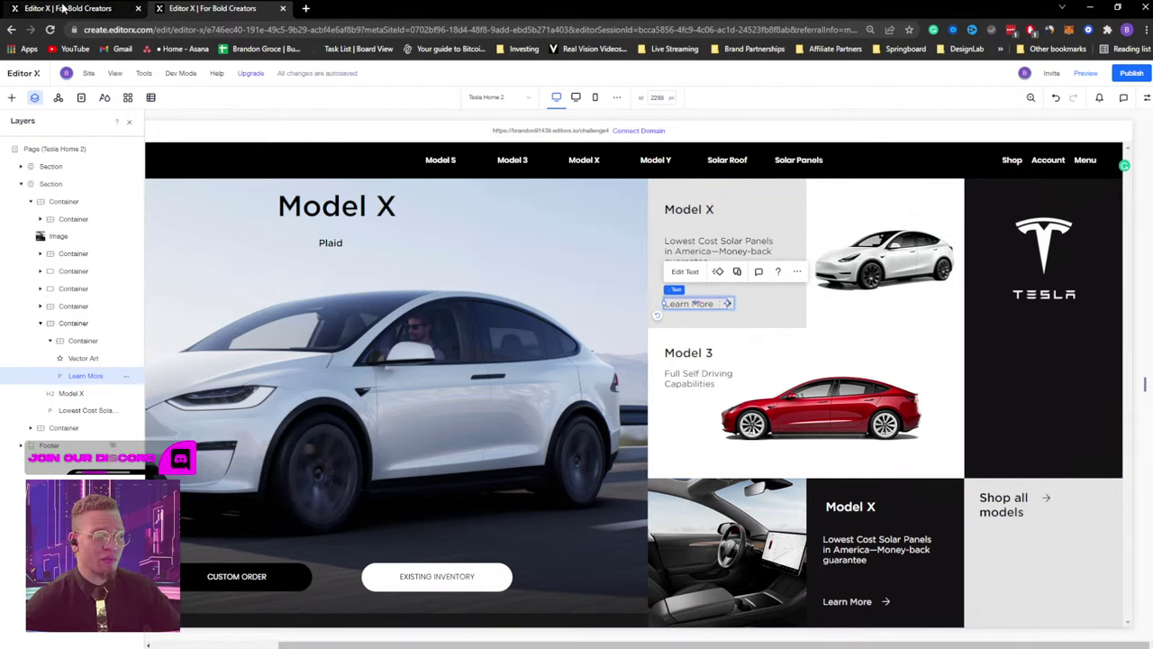
click(63, 8)
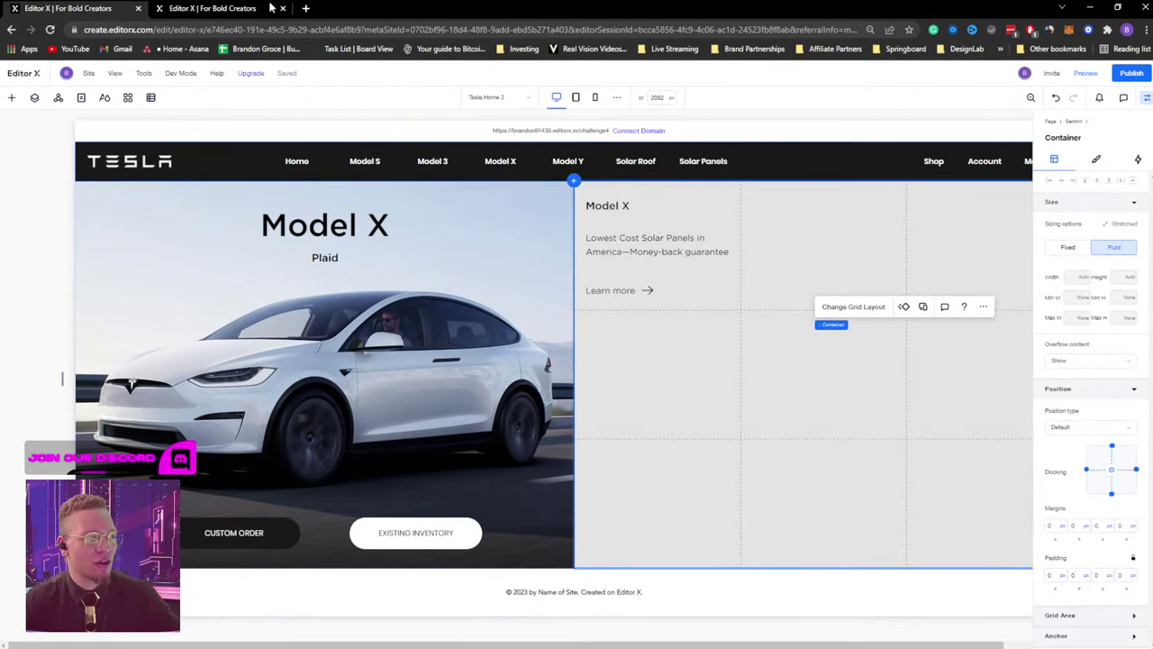
key(ctrl+Tab)
key(ctrl+Tab)
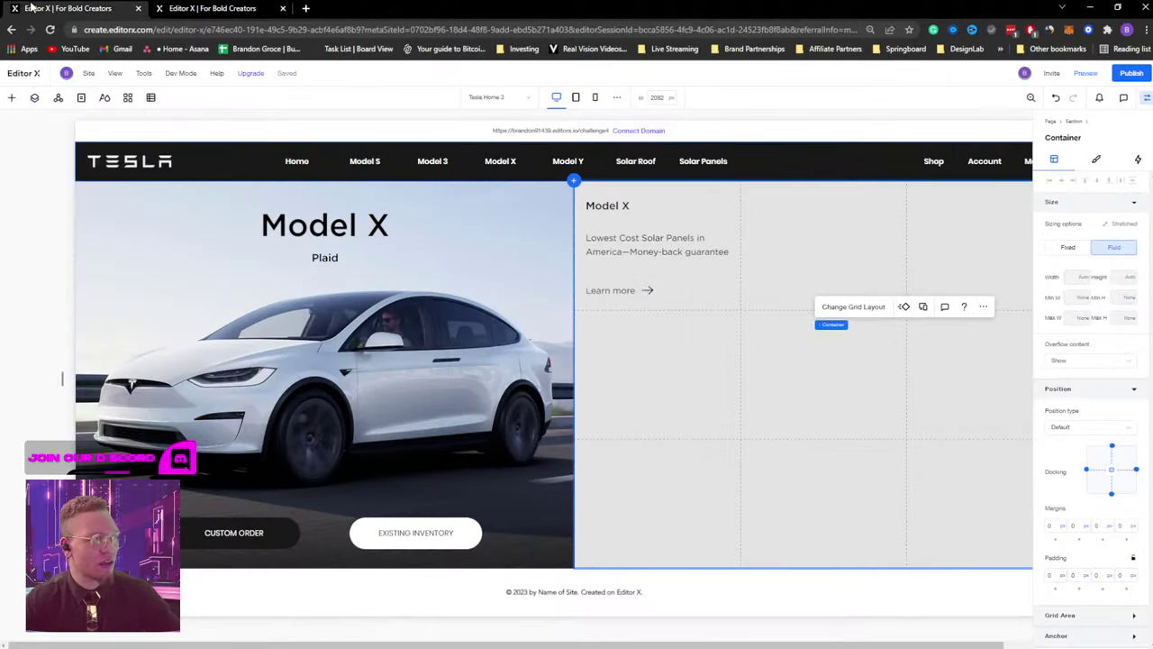
right_click(817, 254)
mouse_move(862, 490)
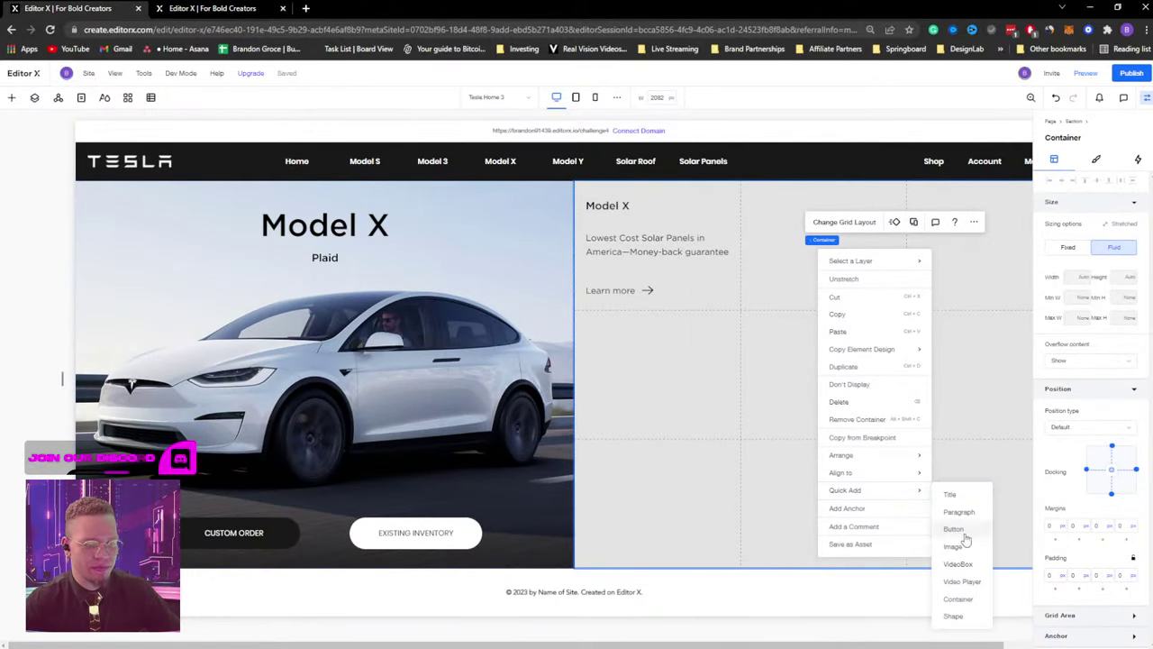
key(Escape)
click(962, 604)
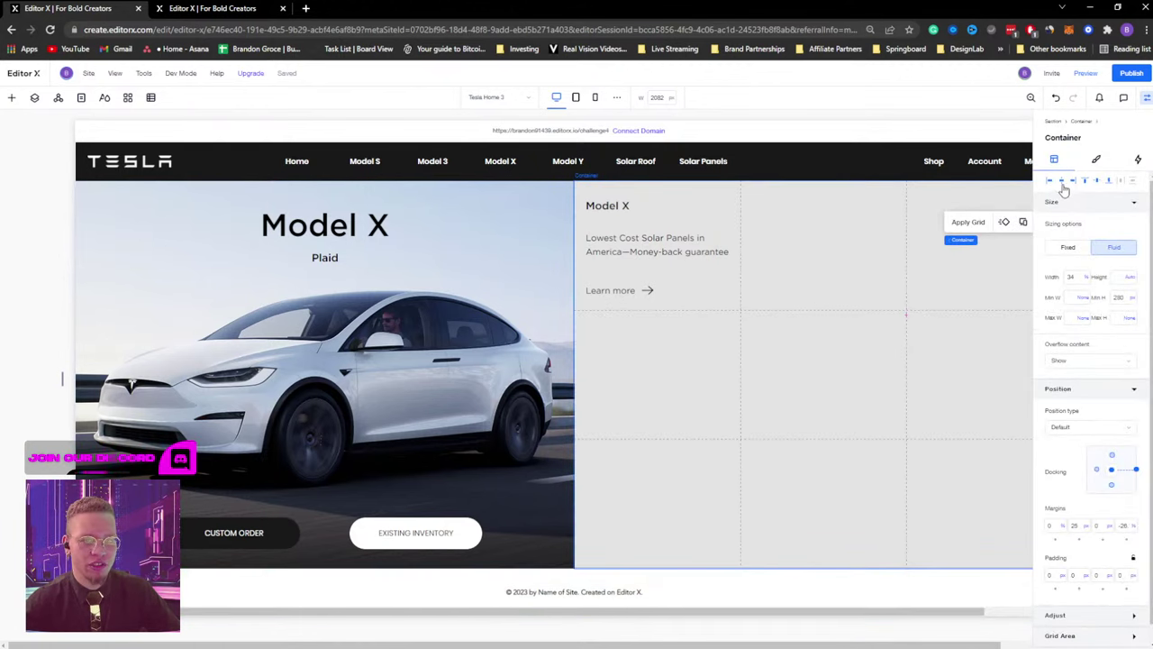
drag(858, 258, 761, 187)
drag(819, 306, 821, 289)
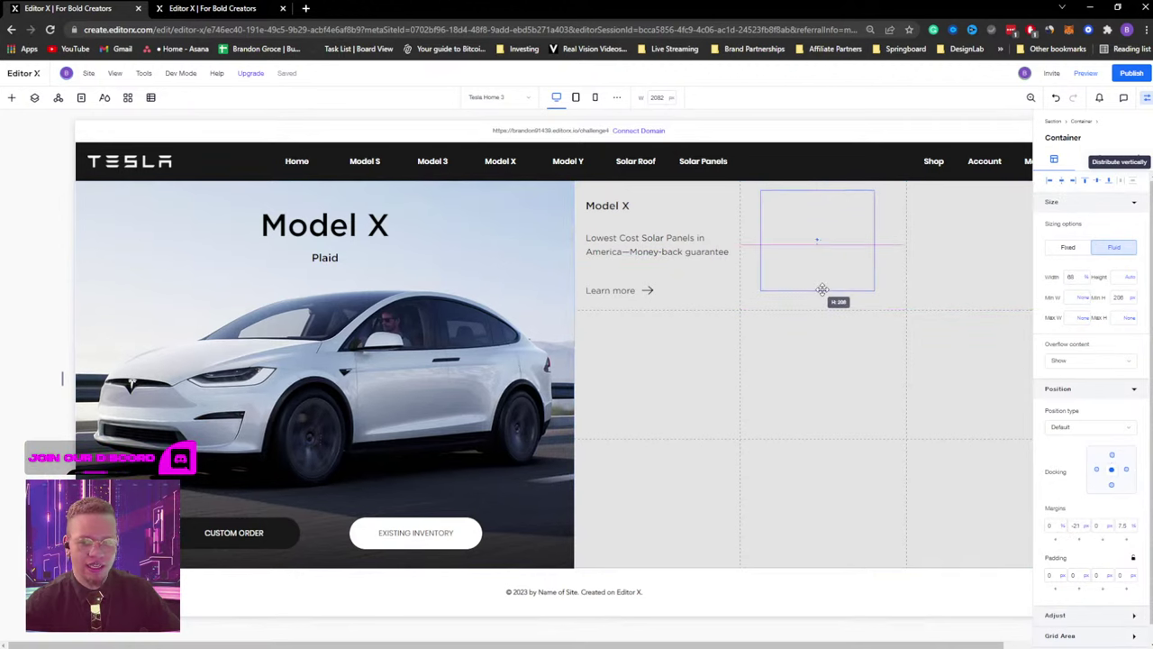
click(863, 204)
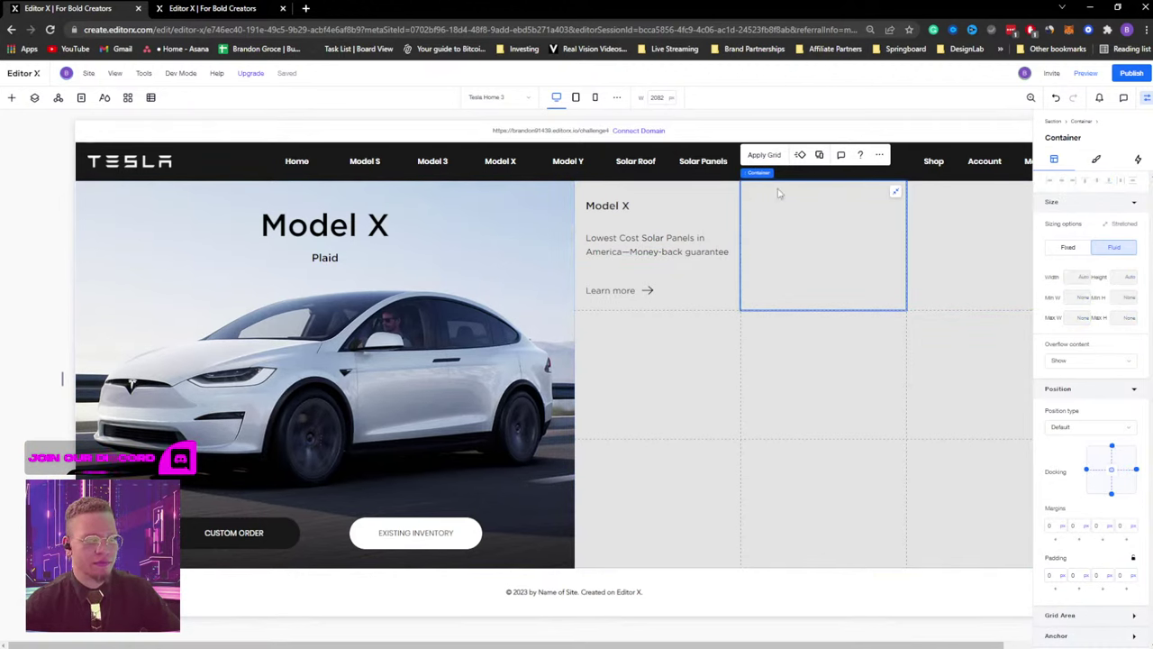
Add an image stretched across the new container and replace it with the white car picture Rectangle 101.png.
click(879, 155)
mouse_move(934, 374)
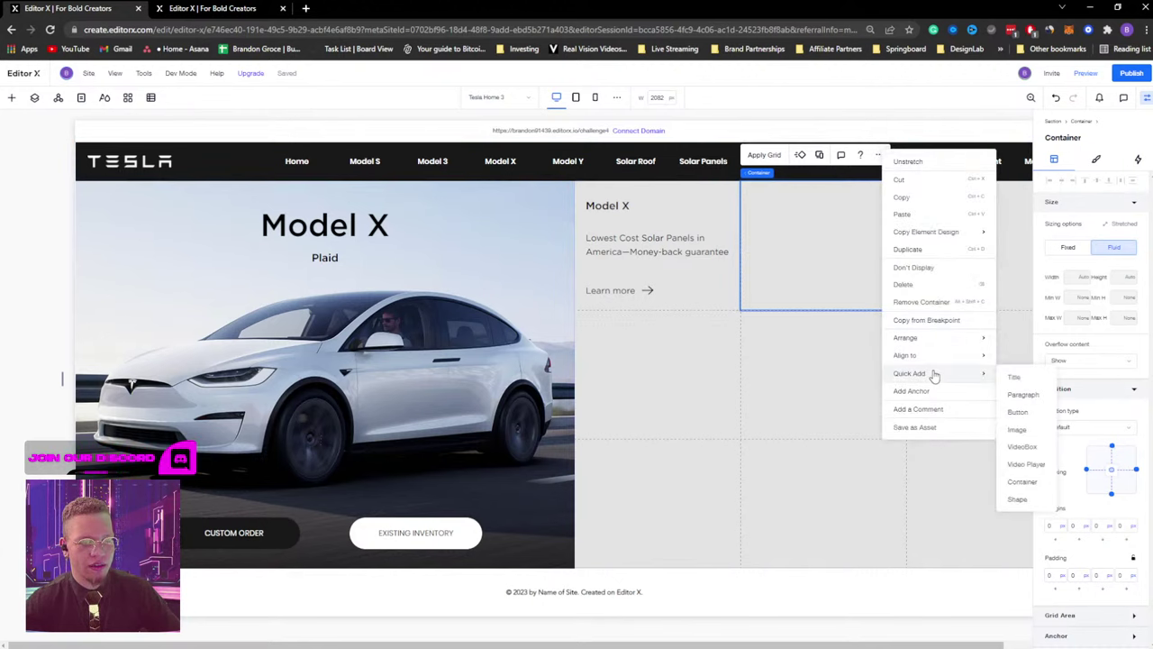
click(1023, 437)
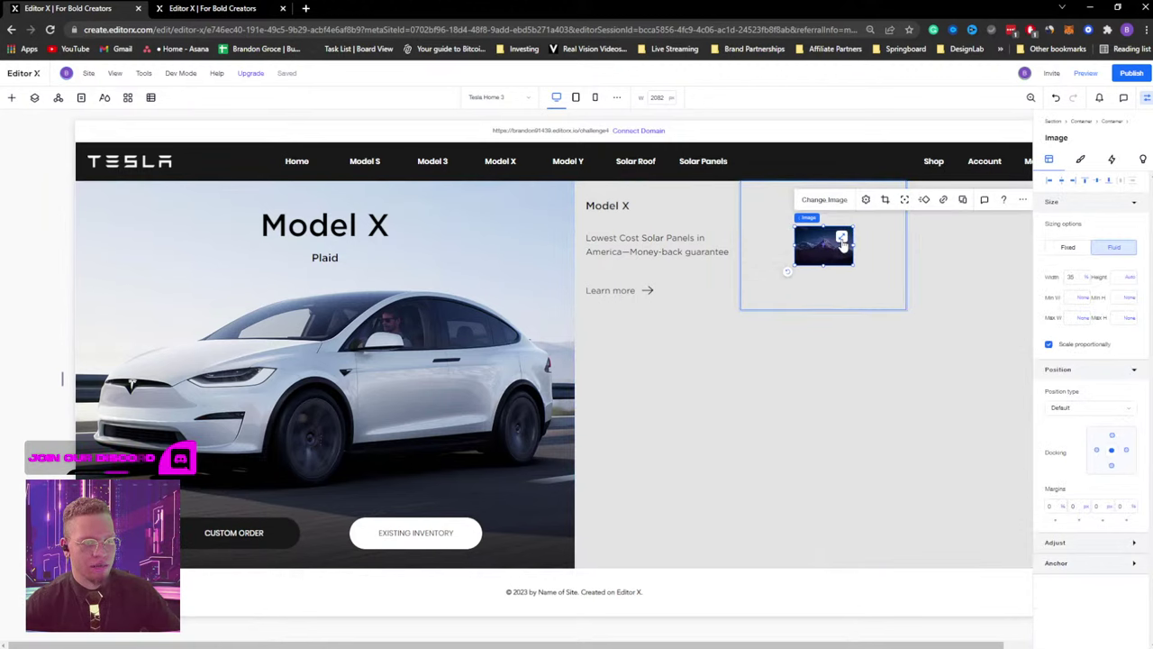
click(770, 160)
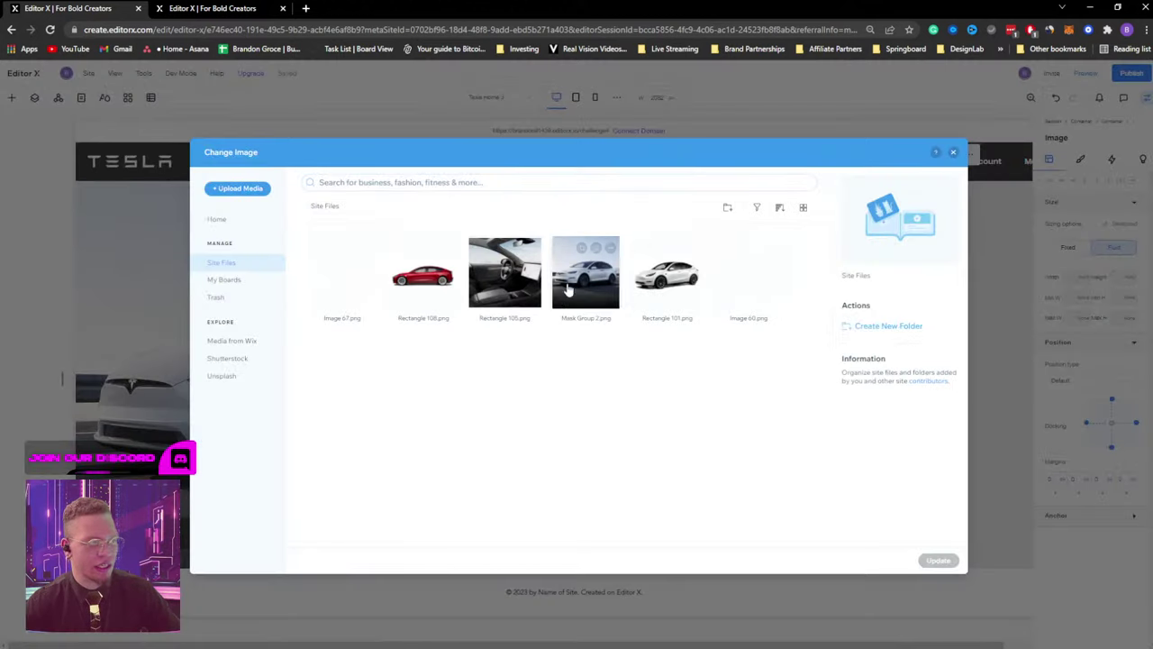
click(669, 275)
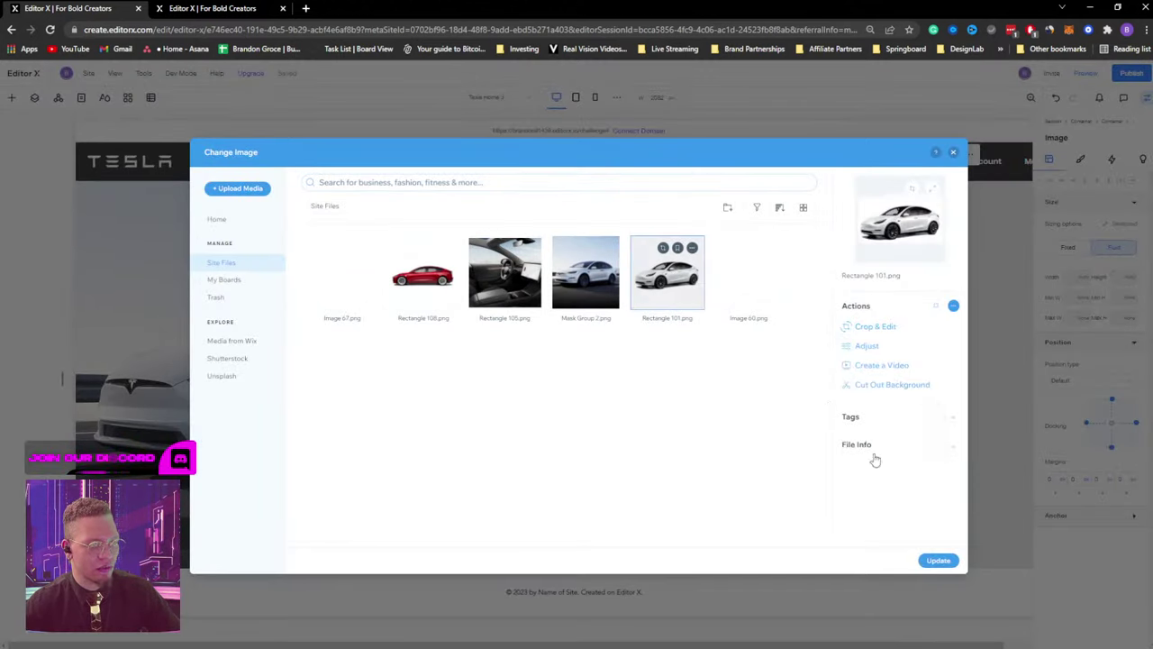
click(936, 559)
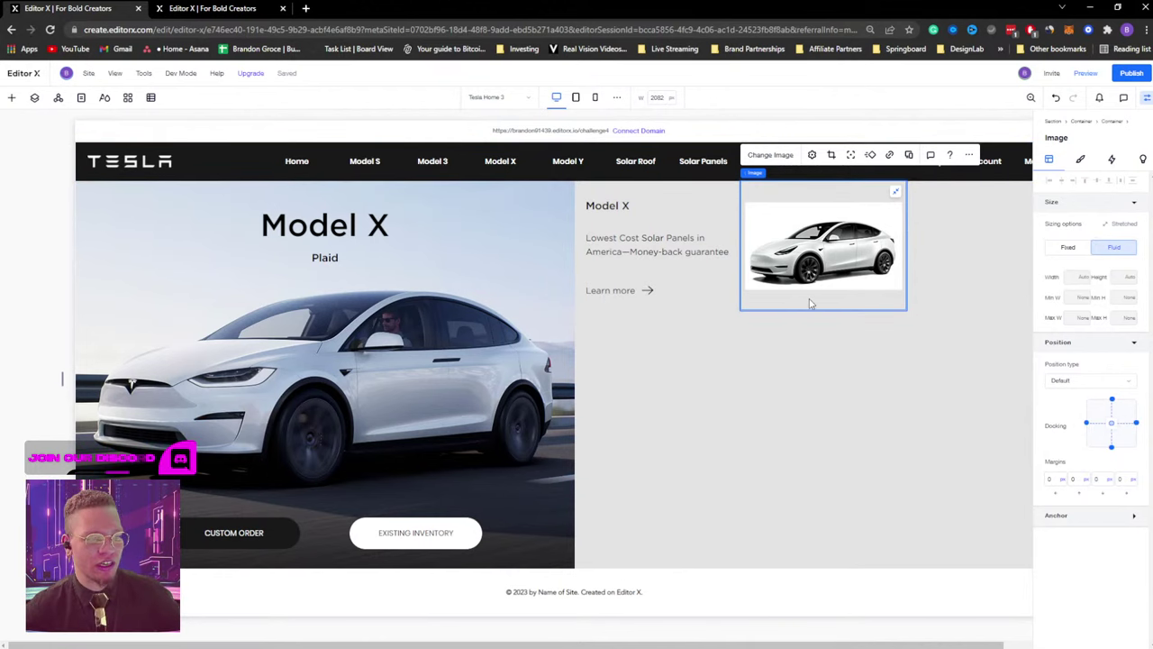
Set the background fill of the container around the white car image to white (#FFFFFF) and check the reference page's layout.
click(817, 174)
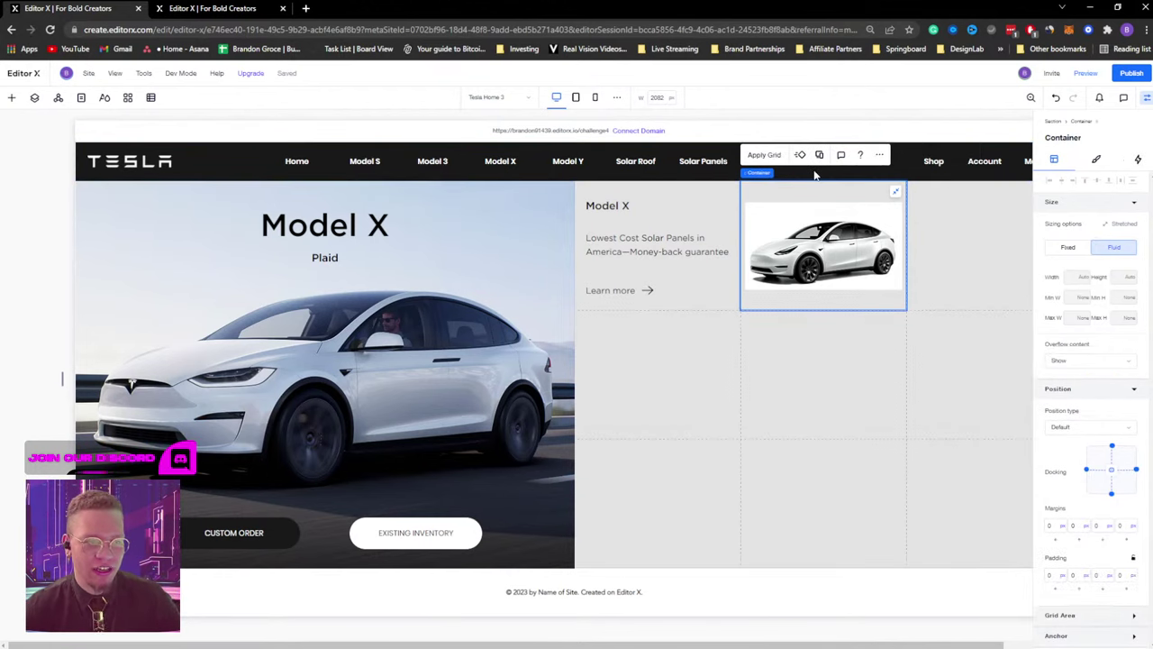
click(1095, 160)
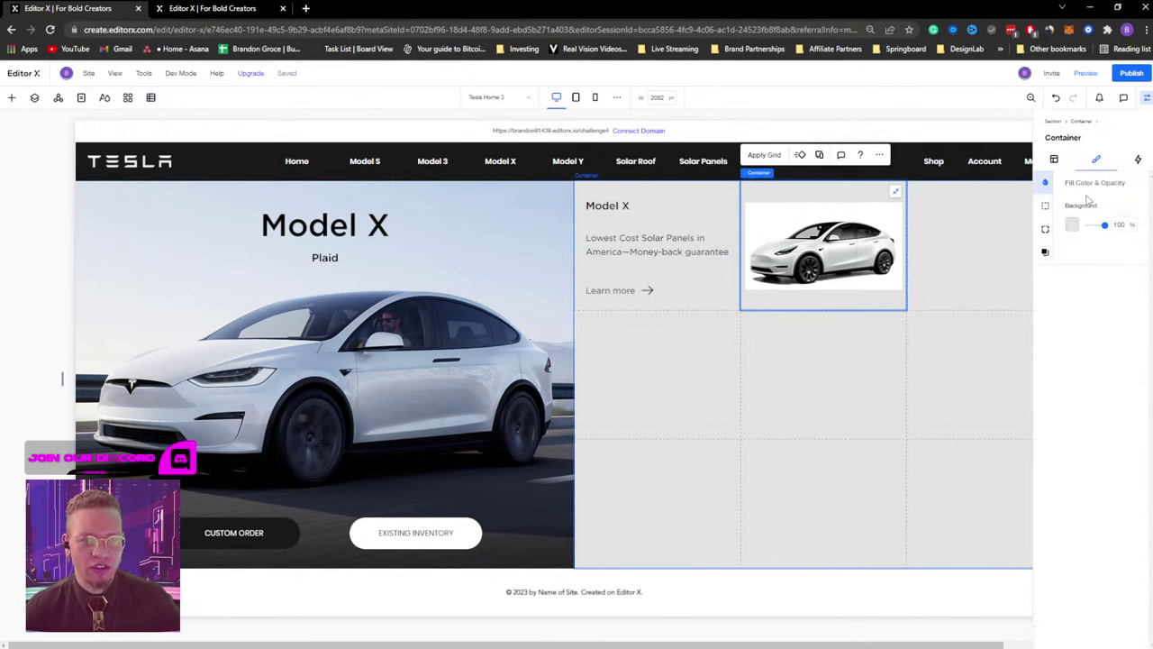
click(1072, 225)
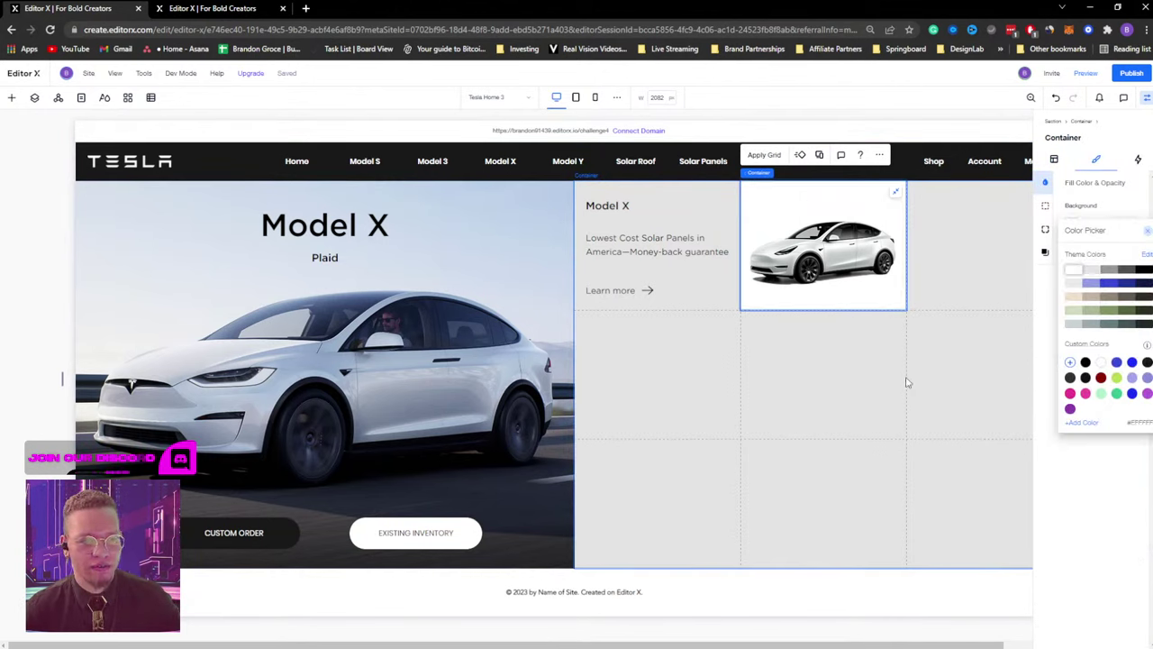
click(1074, 502)
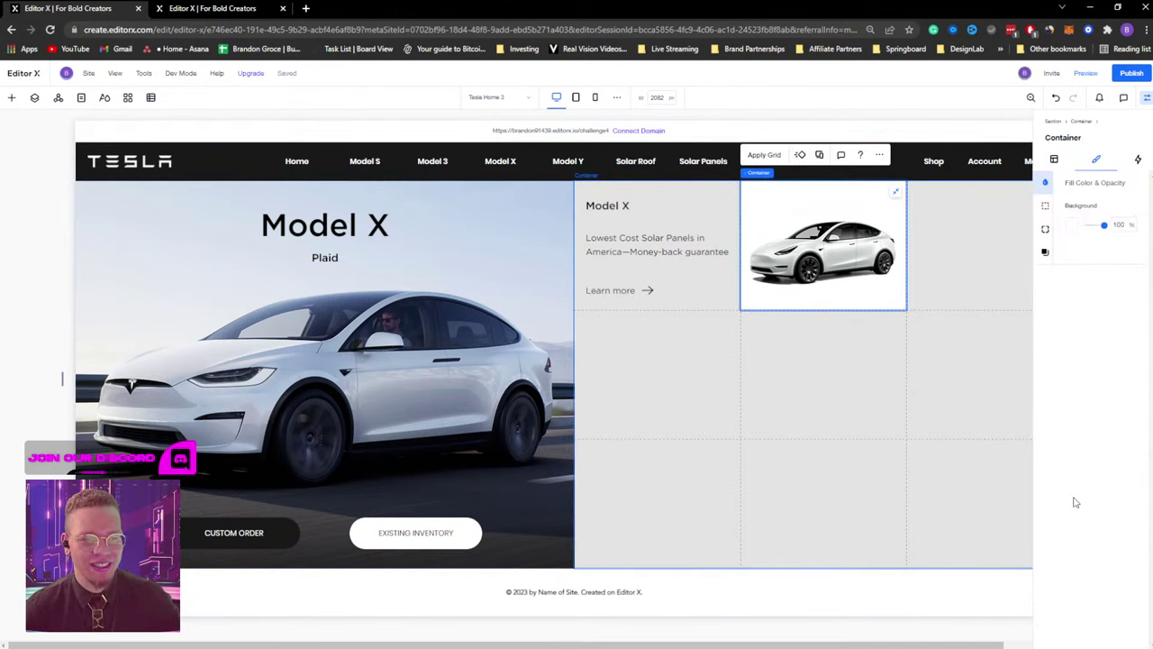
click(216, 8)
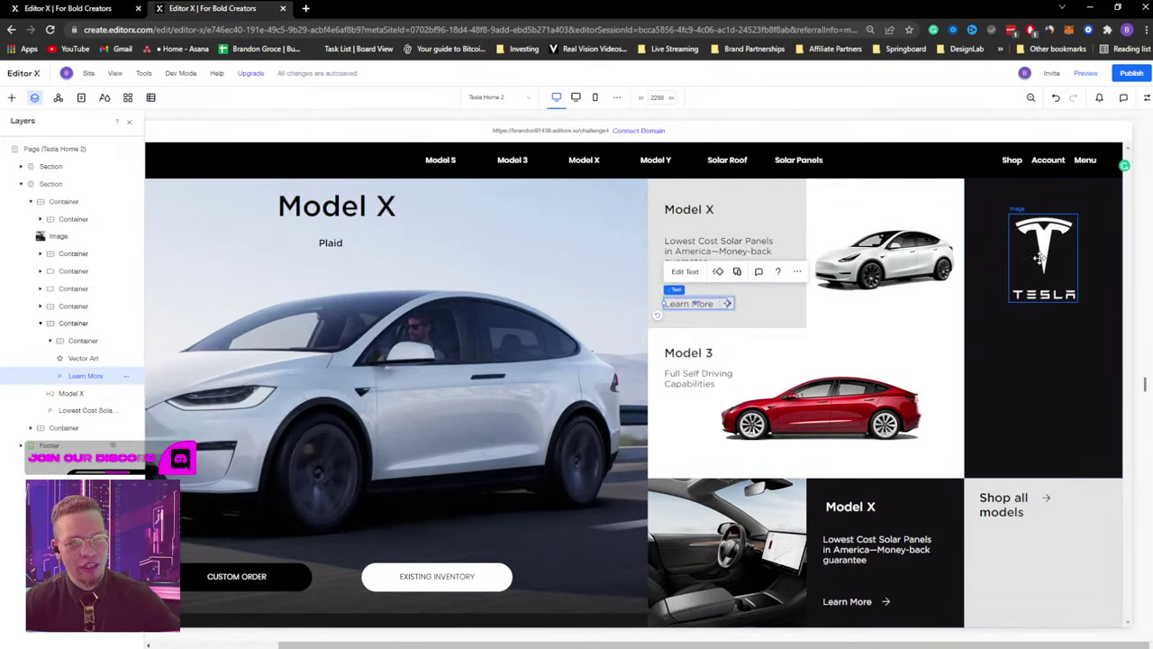
click(78, 7)
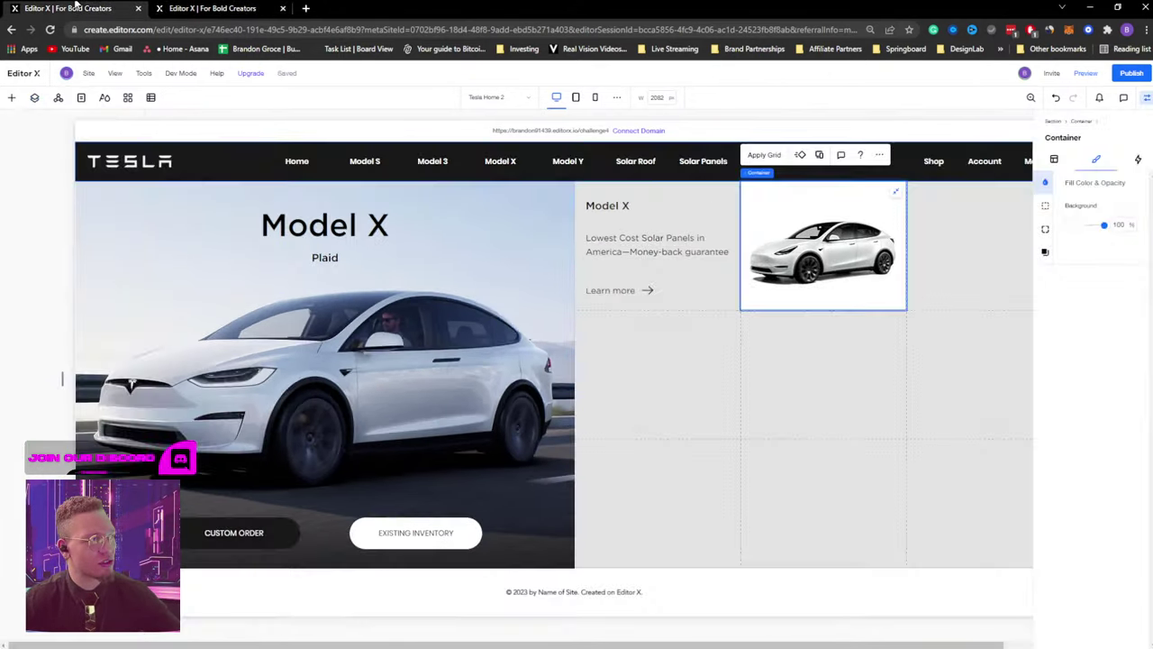
click(1147, 99)
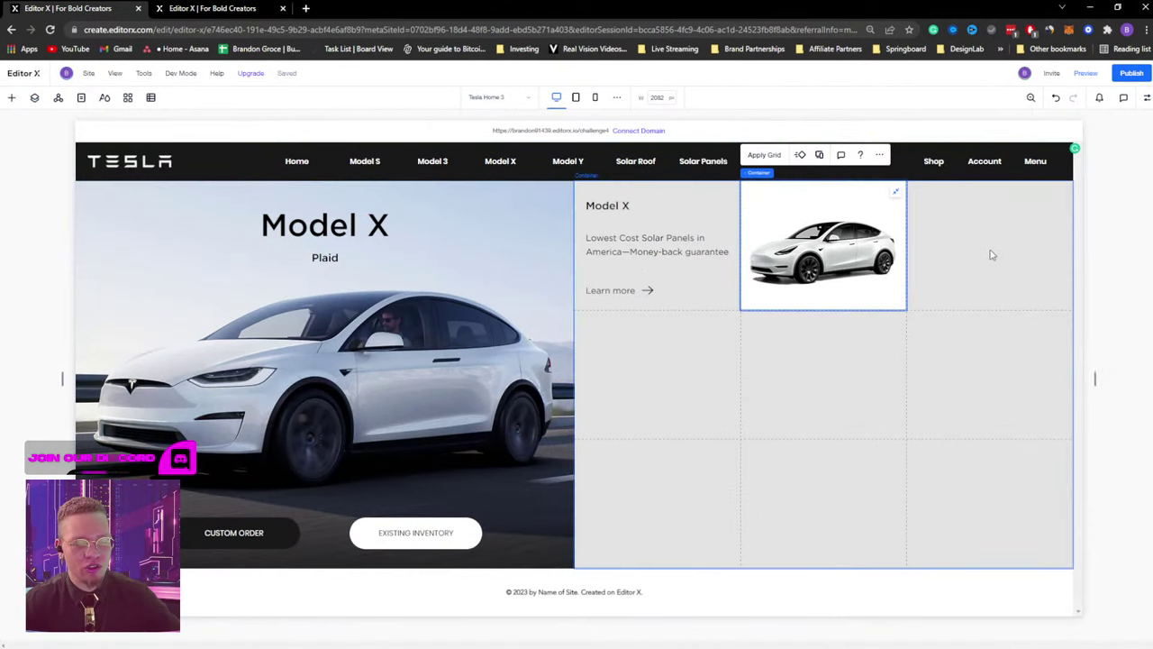
right_click(935, 250)
mouse_move(958, 487)
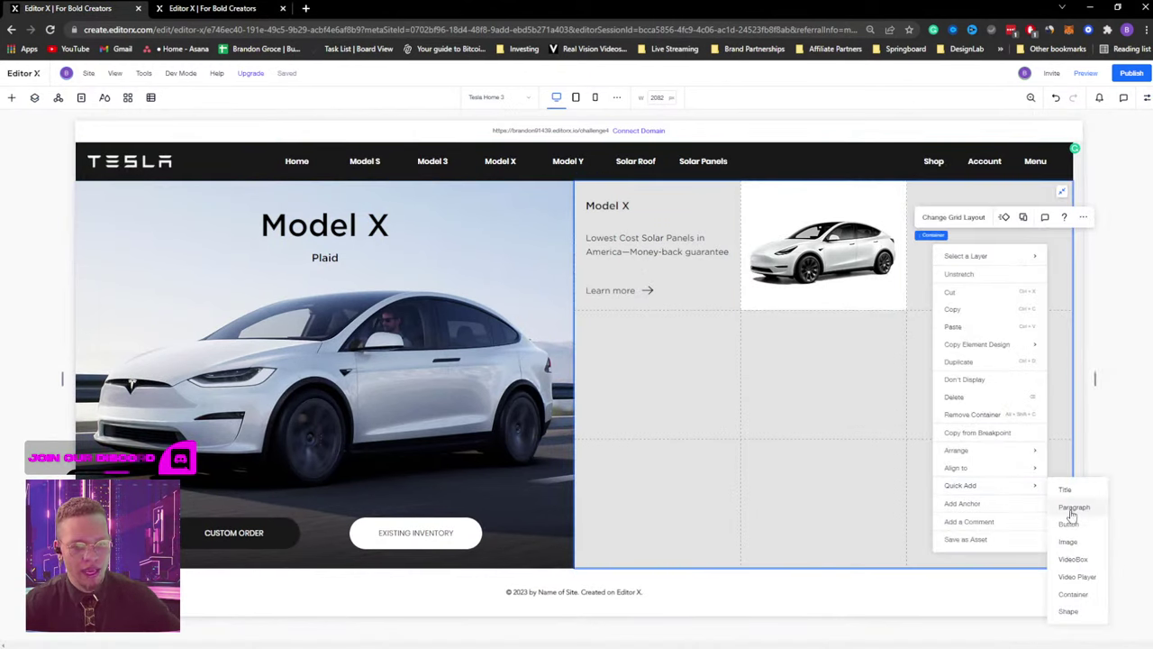
click(1080, 596)
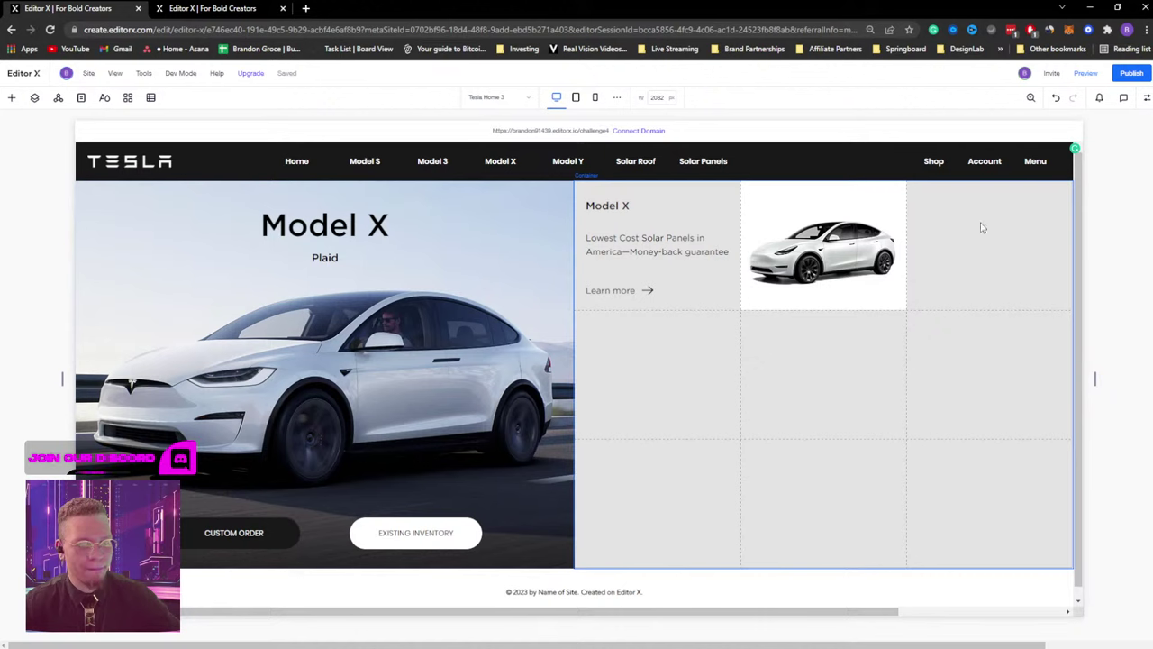
click(1146, 98)
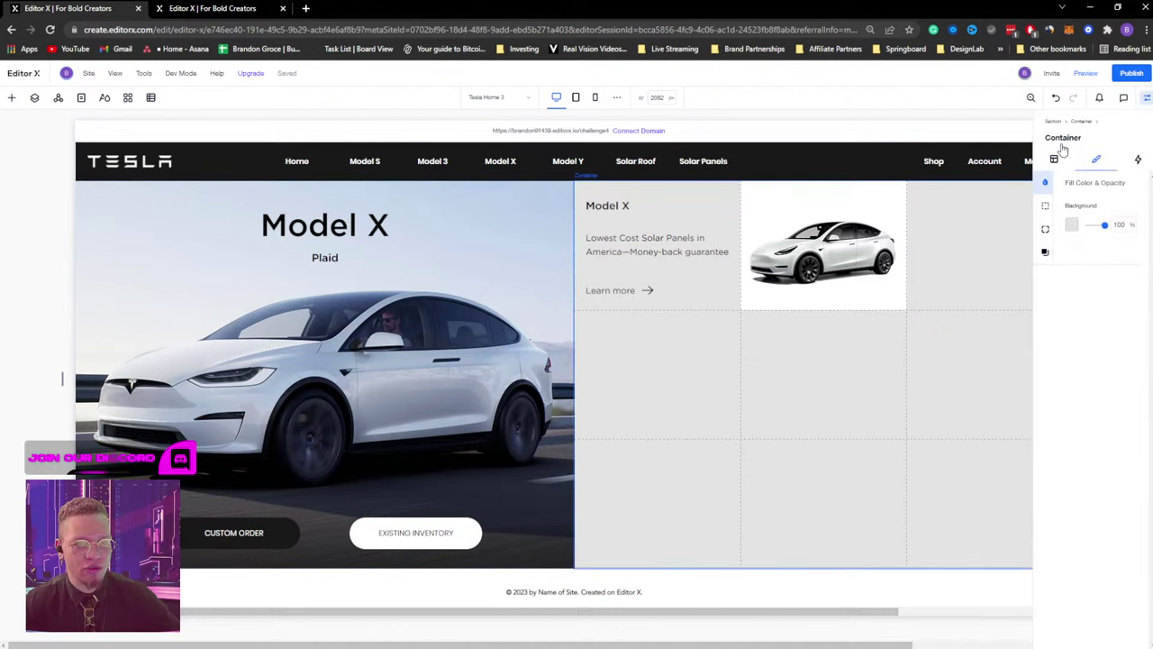
click(1147, 97)
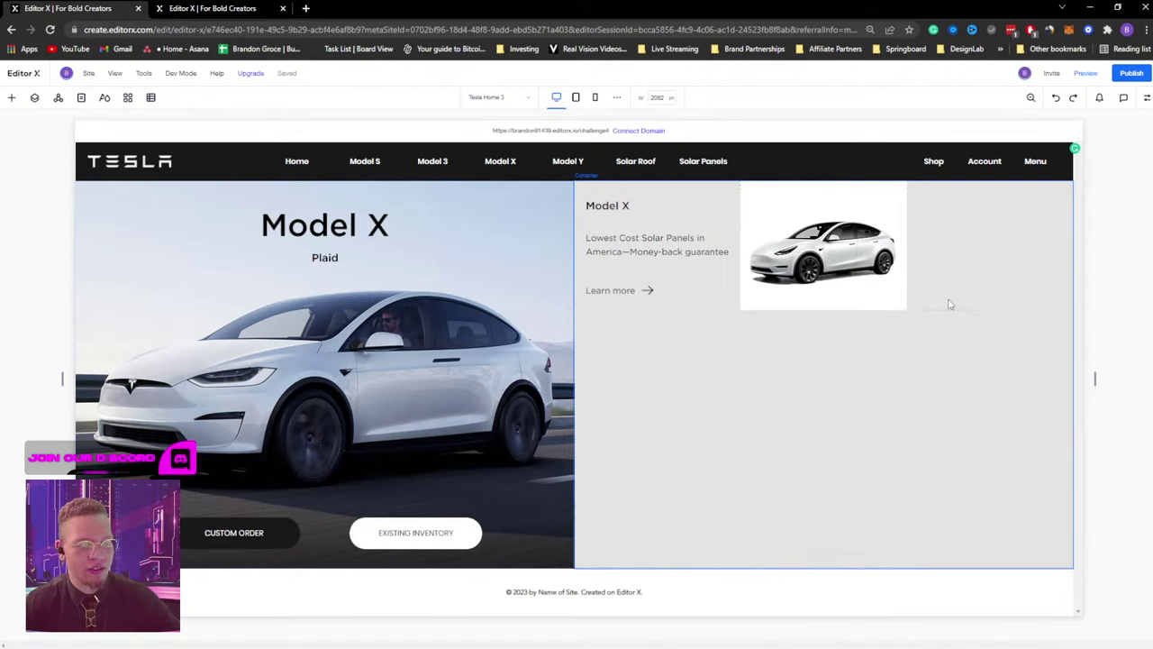
Add a container to the grid's third column and stretch it to fill the column's first two rows.
click(968, 257)
right_click(958, 266)
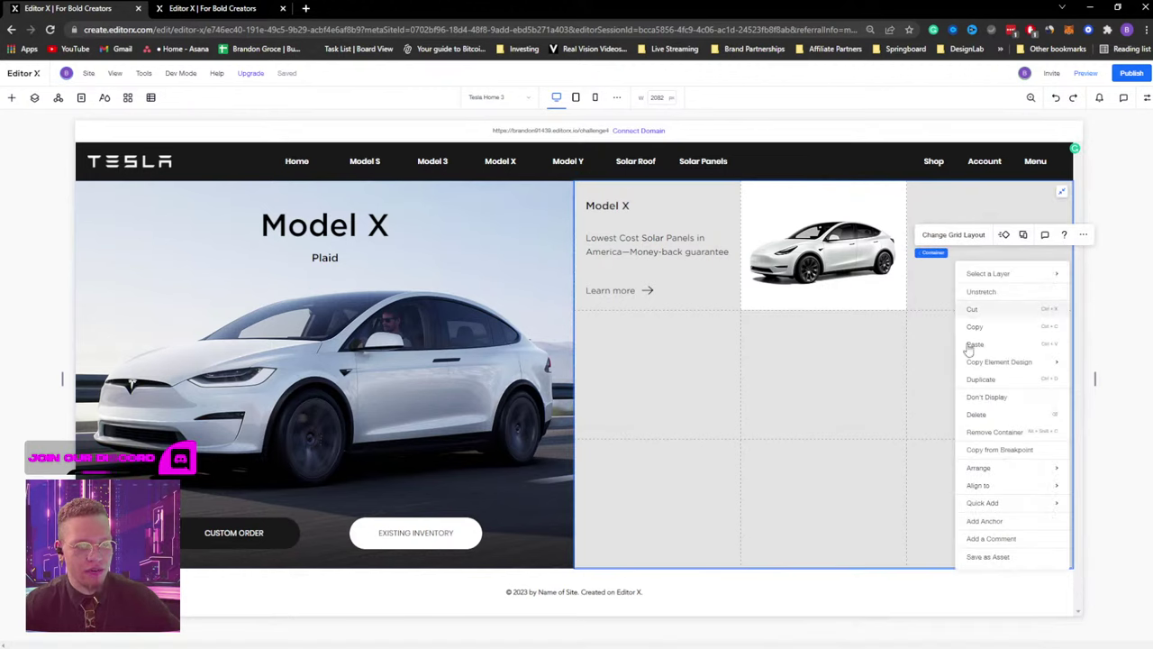
mouse_move(990, 515)
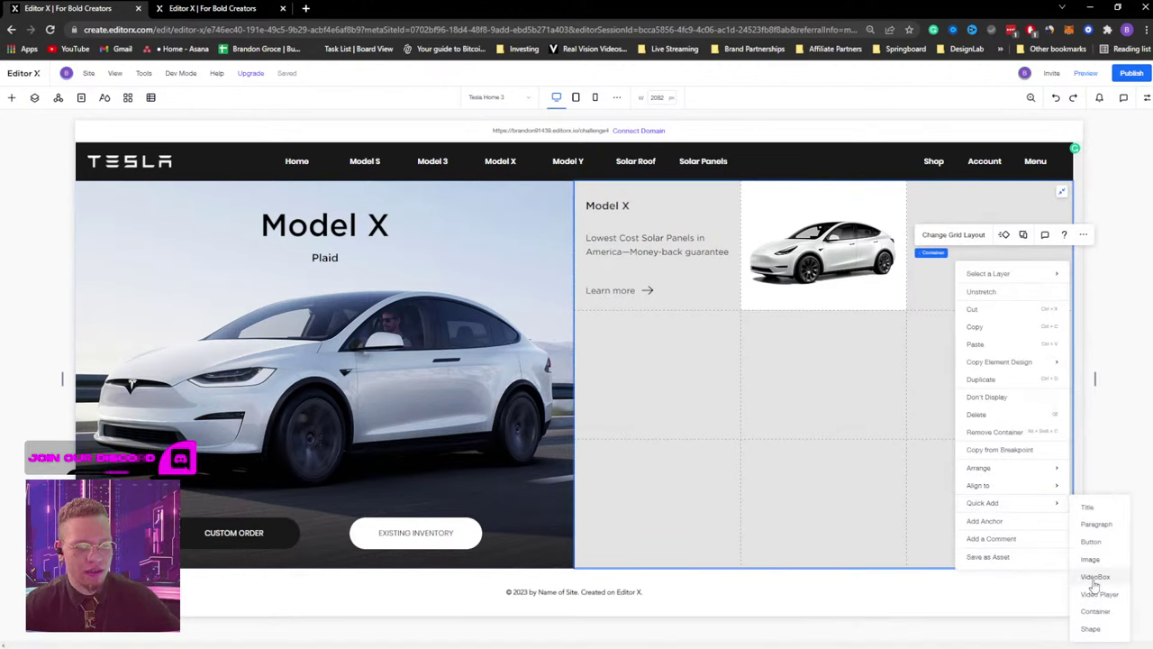
click(1092, 613)
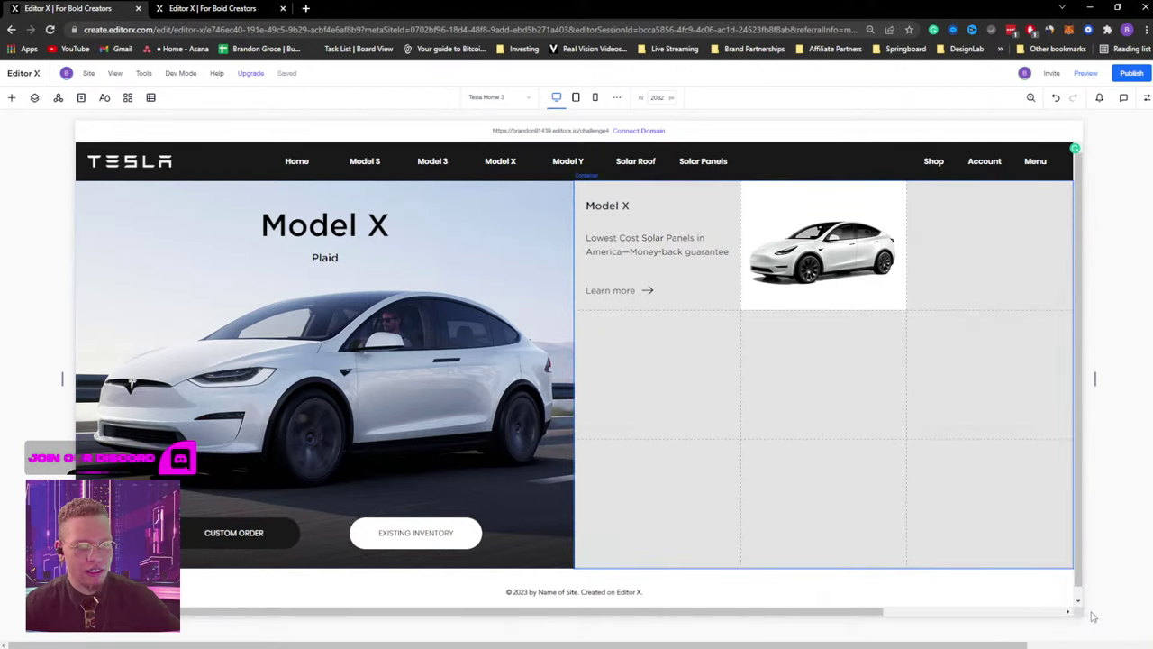
click(1147, 99)
click(1045, 163)
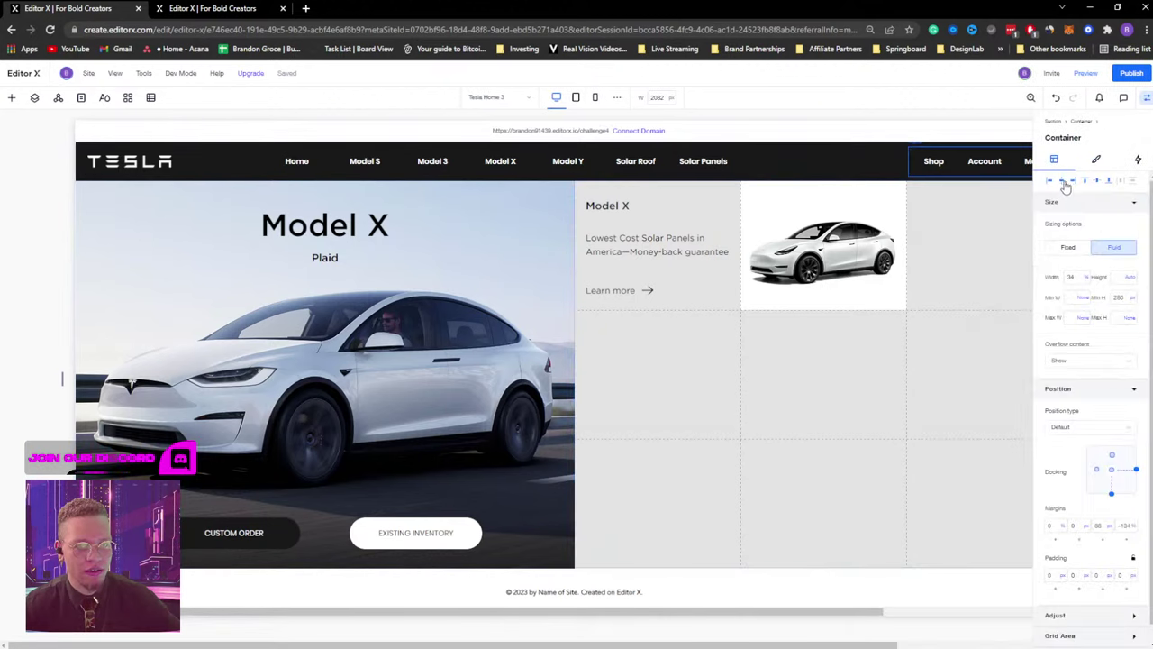
click(1062, 182)
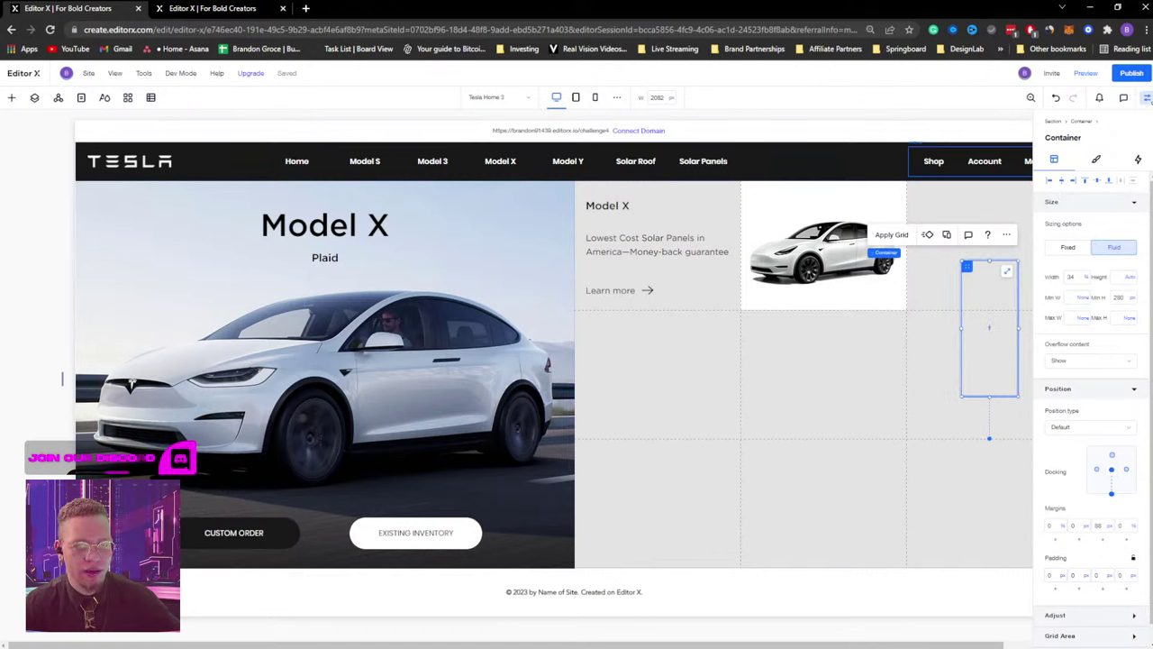
click(1147, 99)
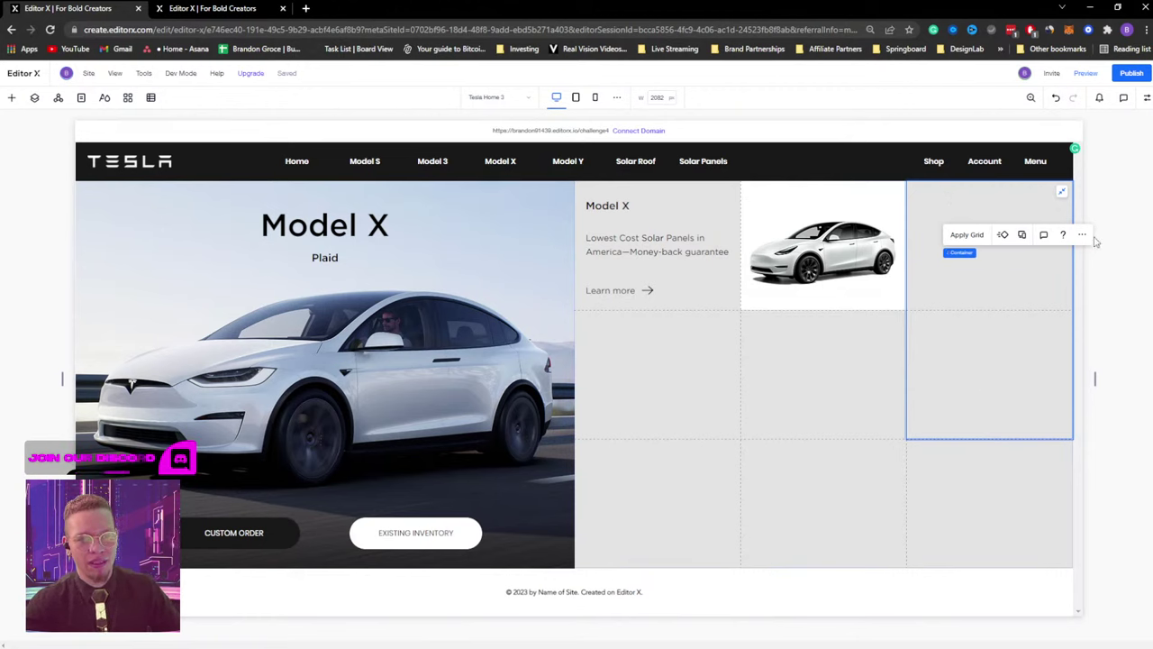
Set the background fill of the new third-column container to the near-black custom colour.
click(1147, 100)
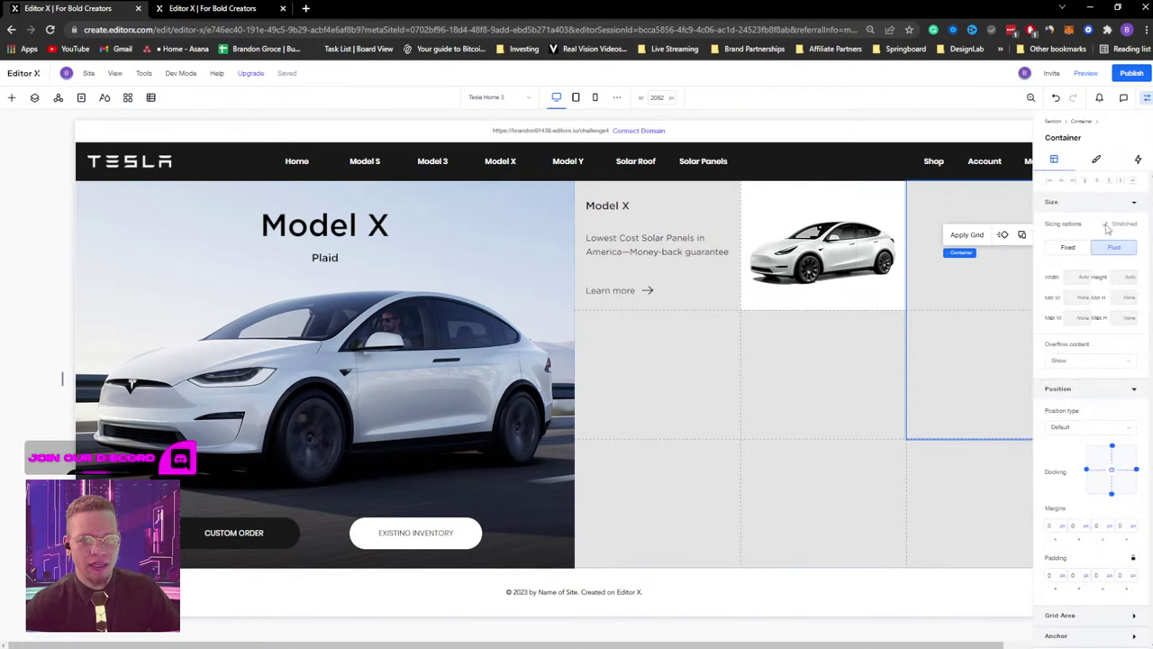
click(1096, 159)
click(1071, 221)
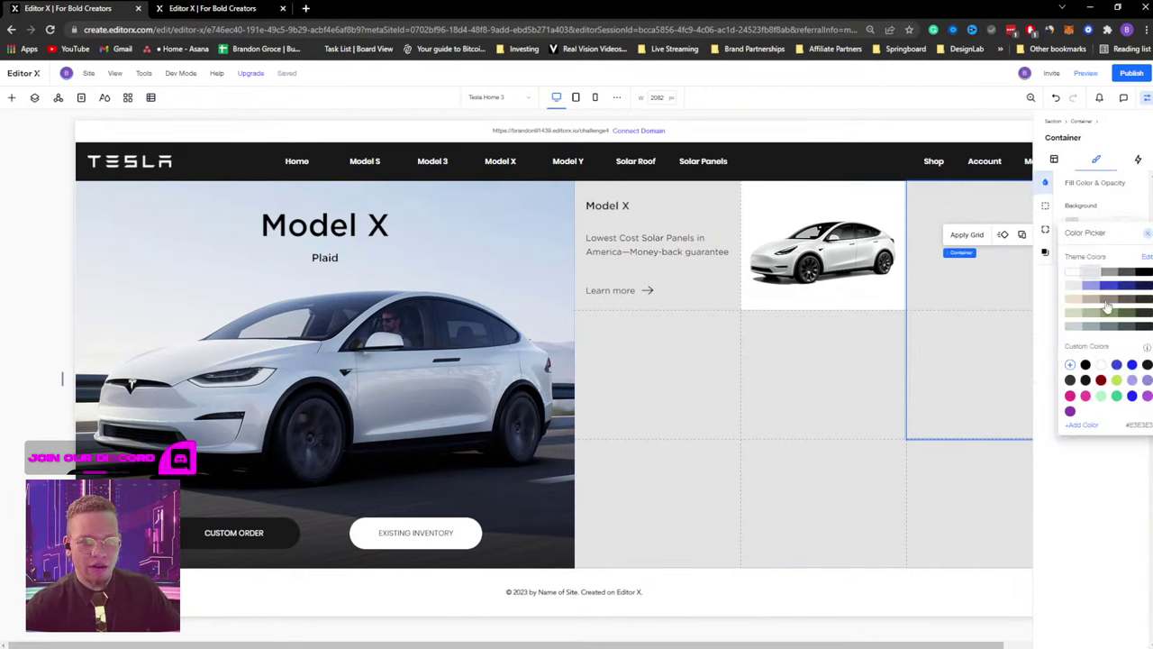
click(1116, 379)
click(1085, 379)
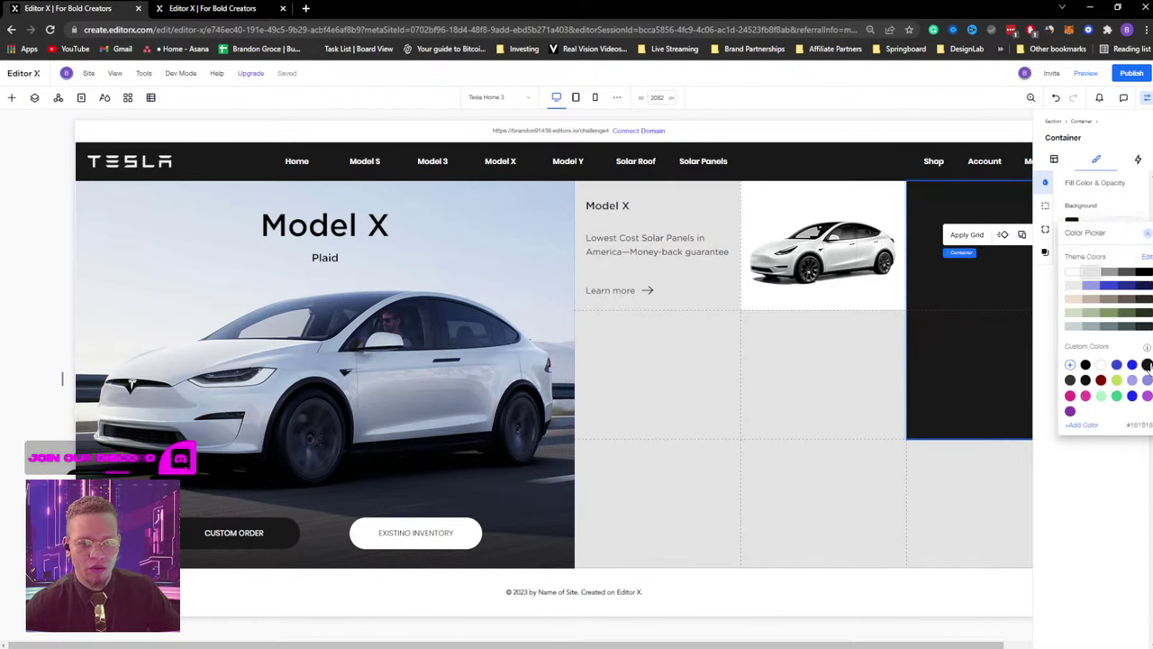
click(1119, 508)
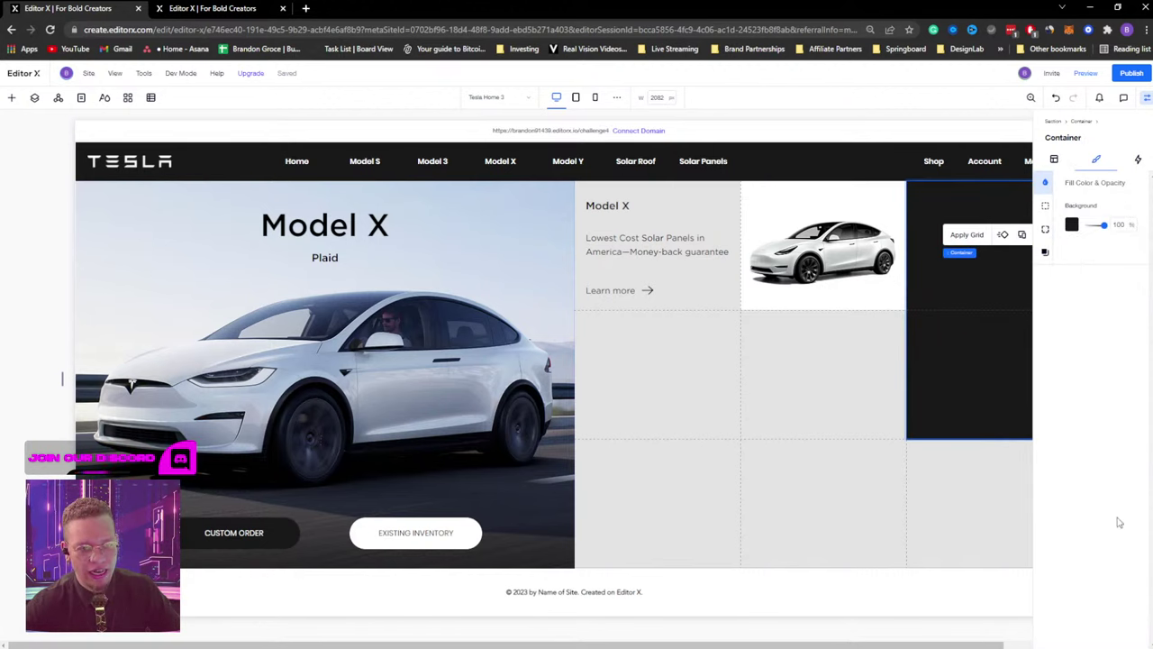
Add an image to the black container, centre it horizontally and move it into the container's upper part.
right_click(946, 286)
mouse_move(986, 529)
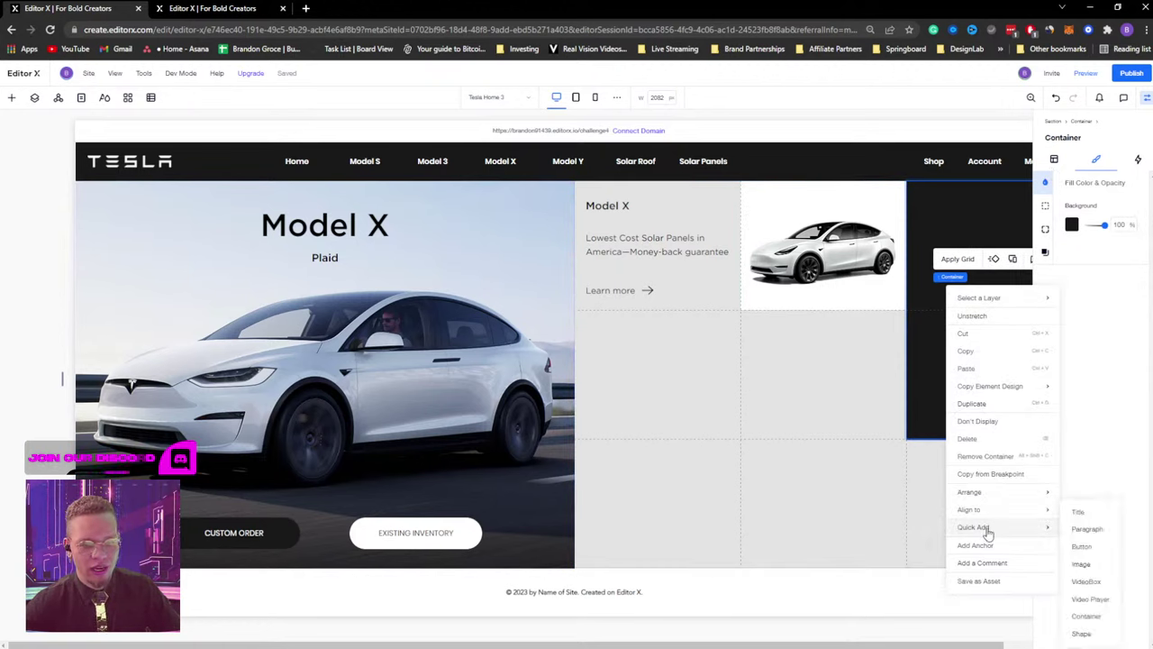
click(1097, 572)
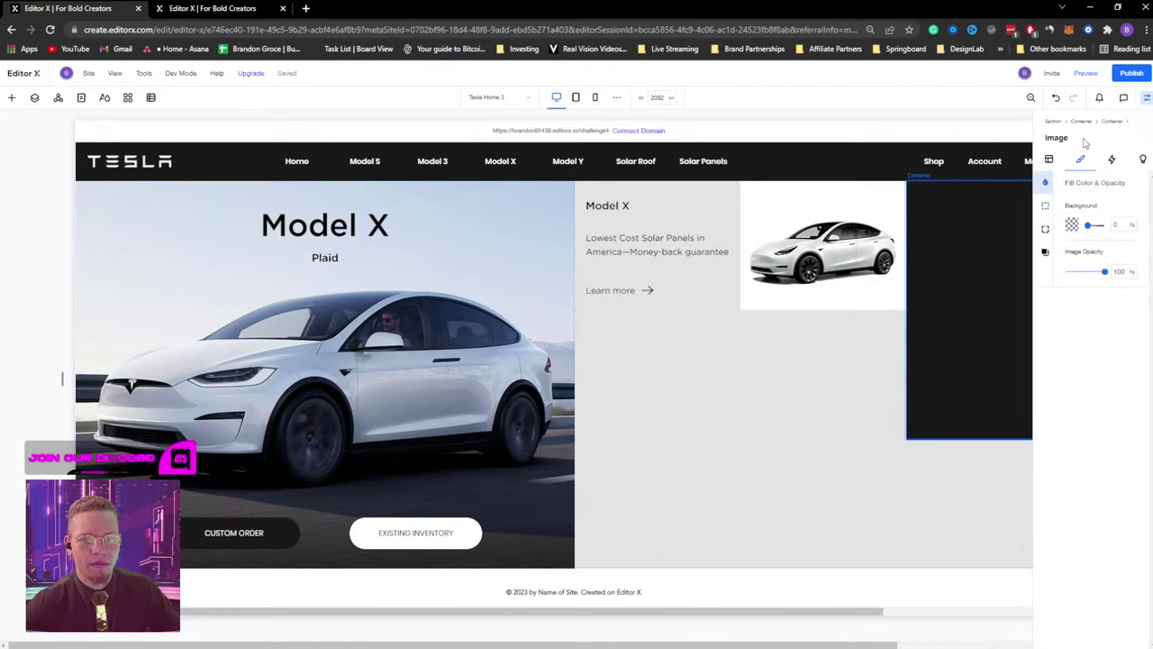
click(1050, 159)
click(1061, 183)
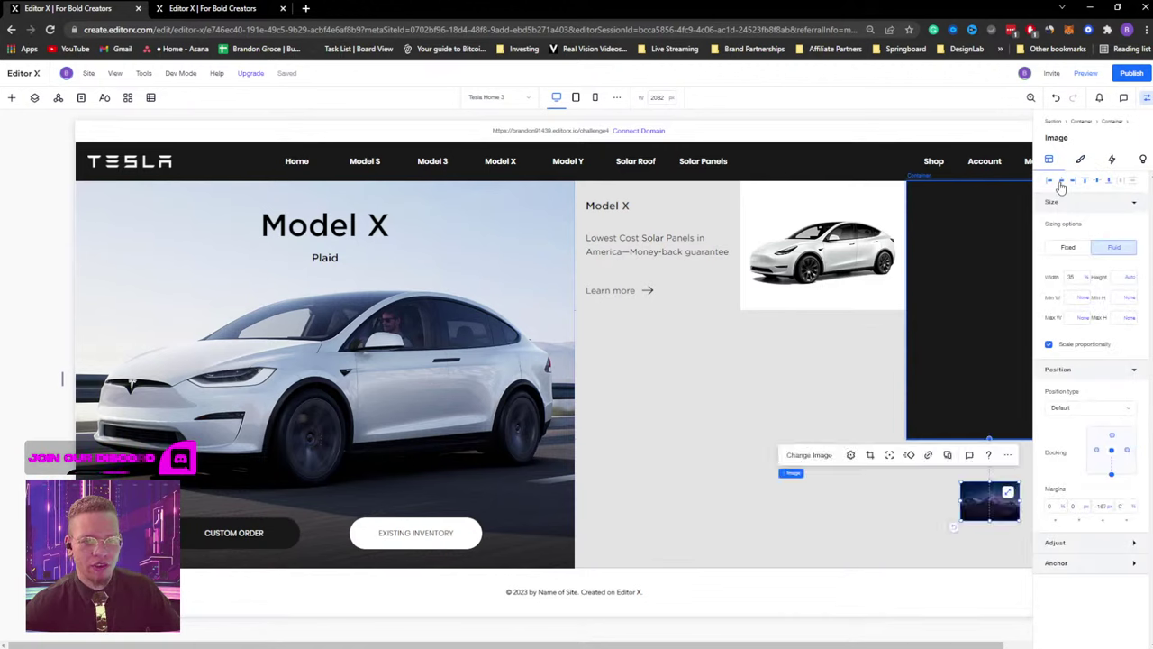
click(1148, 99)
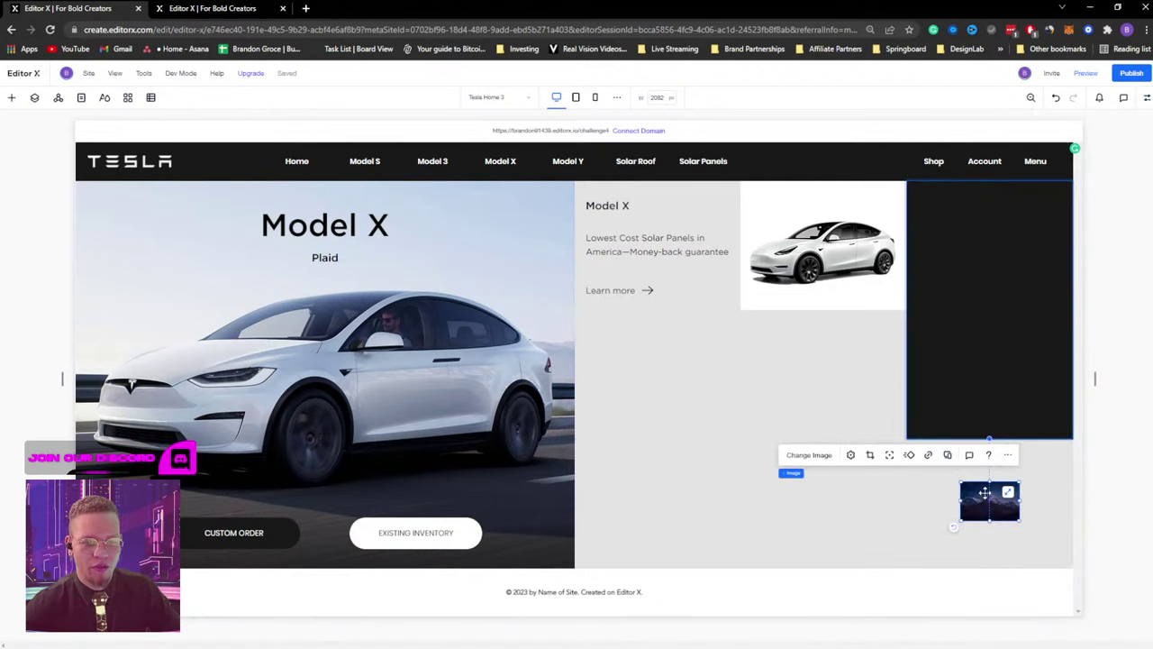
drag(989, 500, 975, 247)
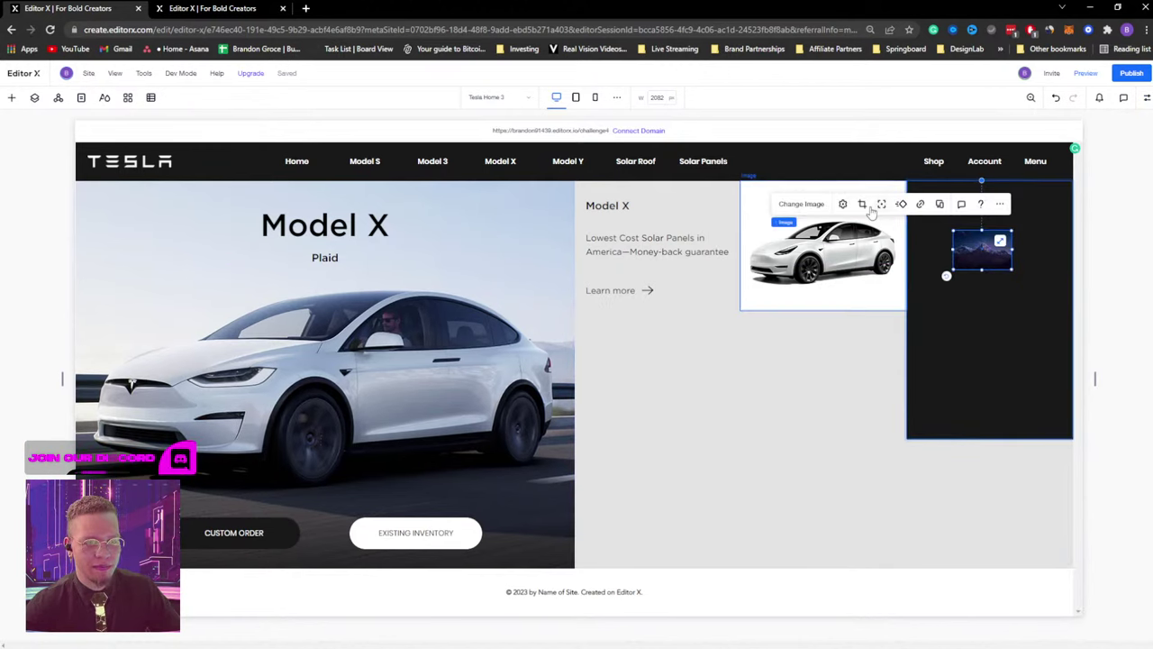
Replace the placeholder image in the black container with the site file Image 67.png.
click(813, 201)
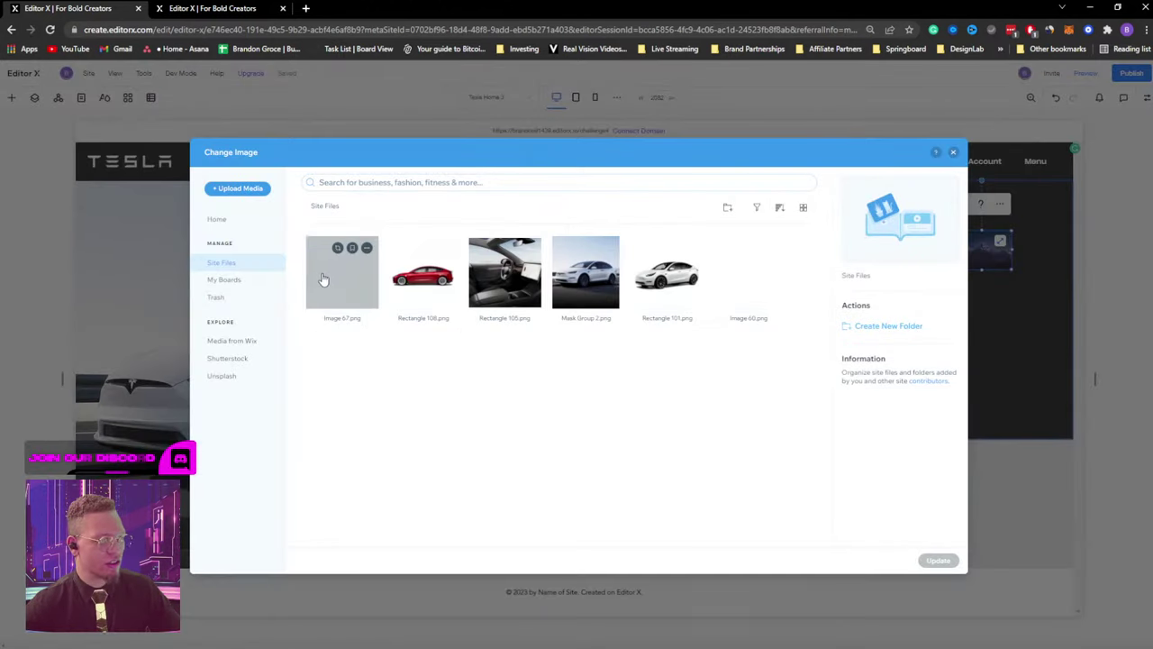
click(322, 277)
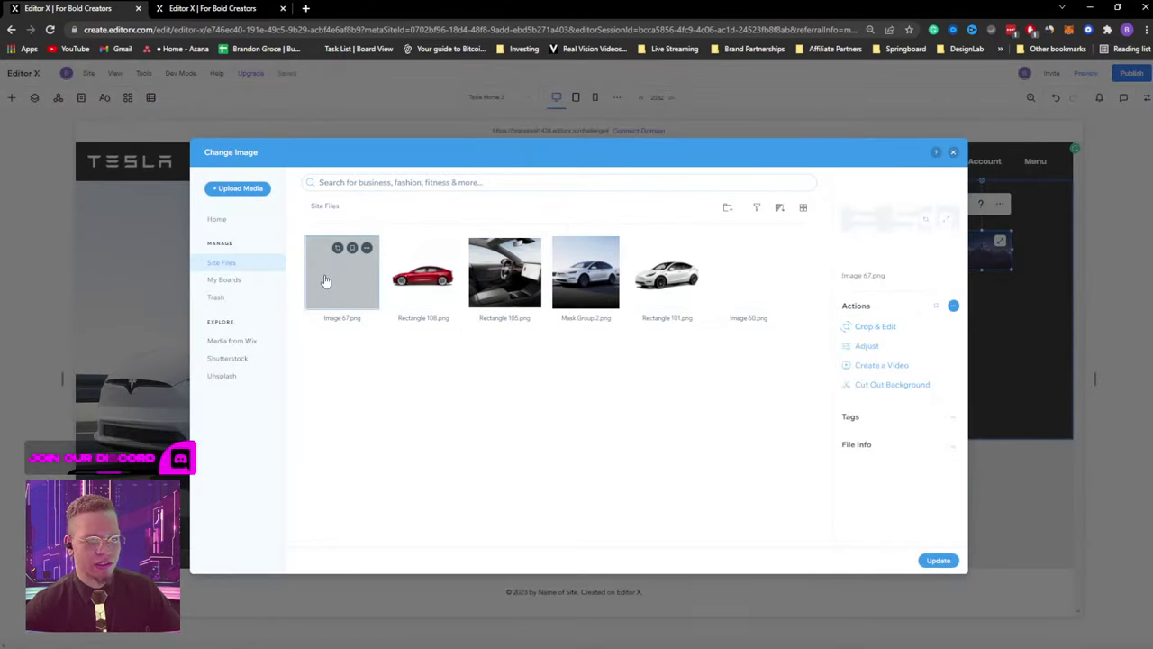
click(936, 560)
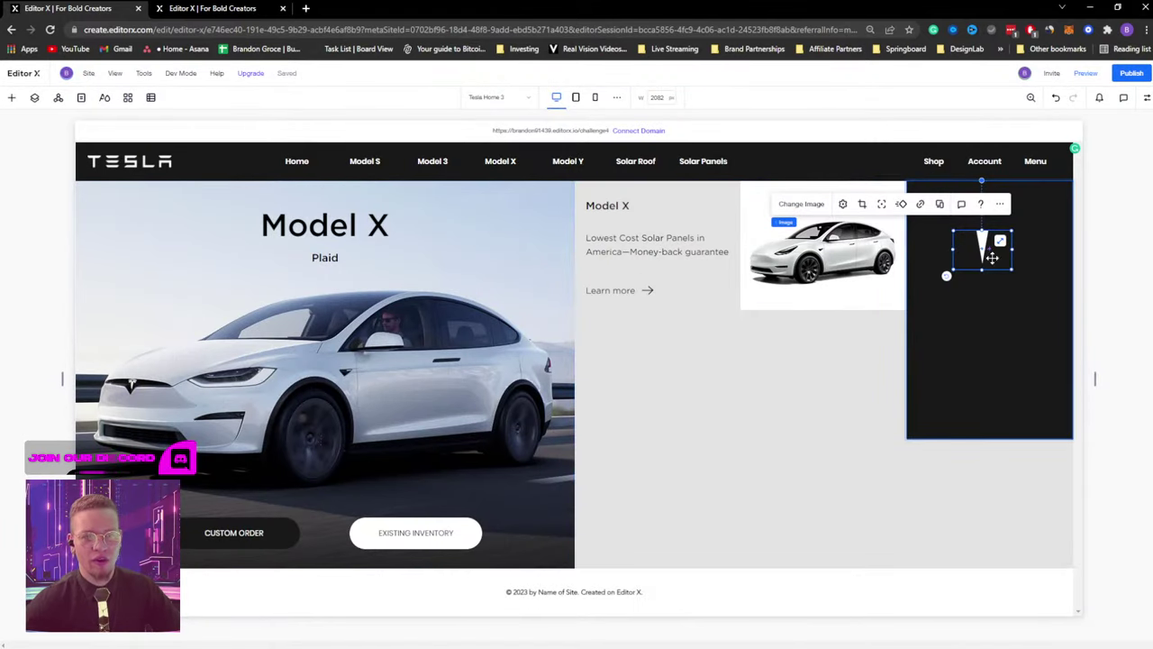
Enlarge the Tesla logo, reset the image to its uncropped proportions and centre it horizontally in the black container's upper half.
drag(1011, 269, 1016, 307)
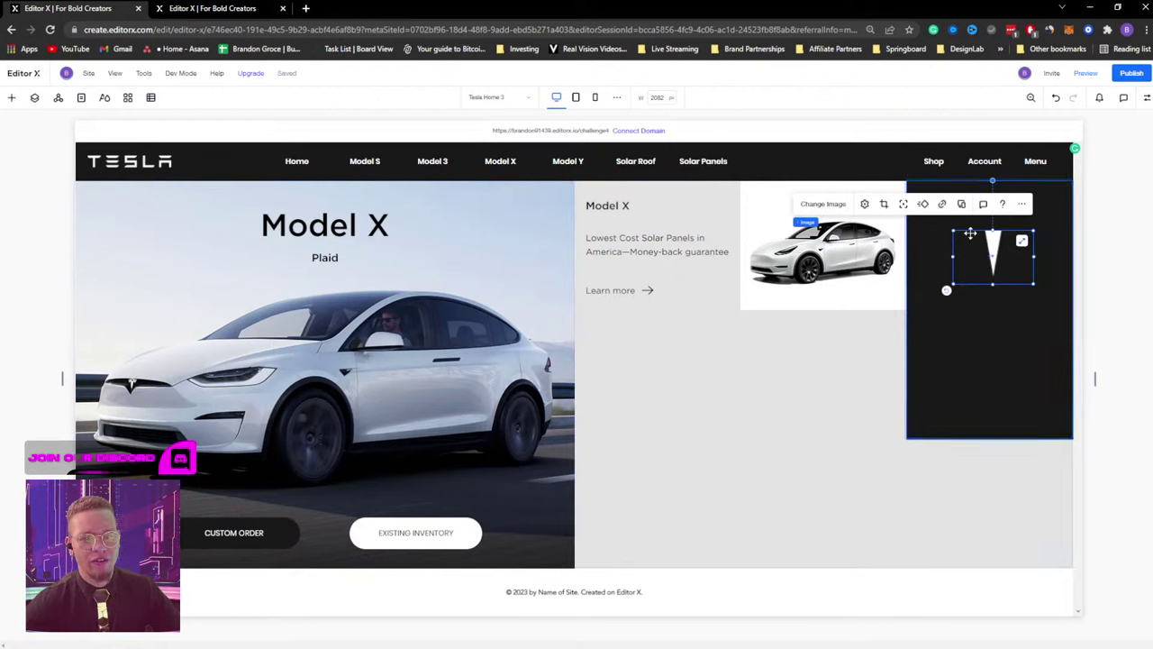
click(863, 204)
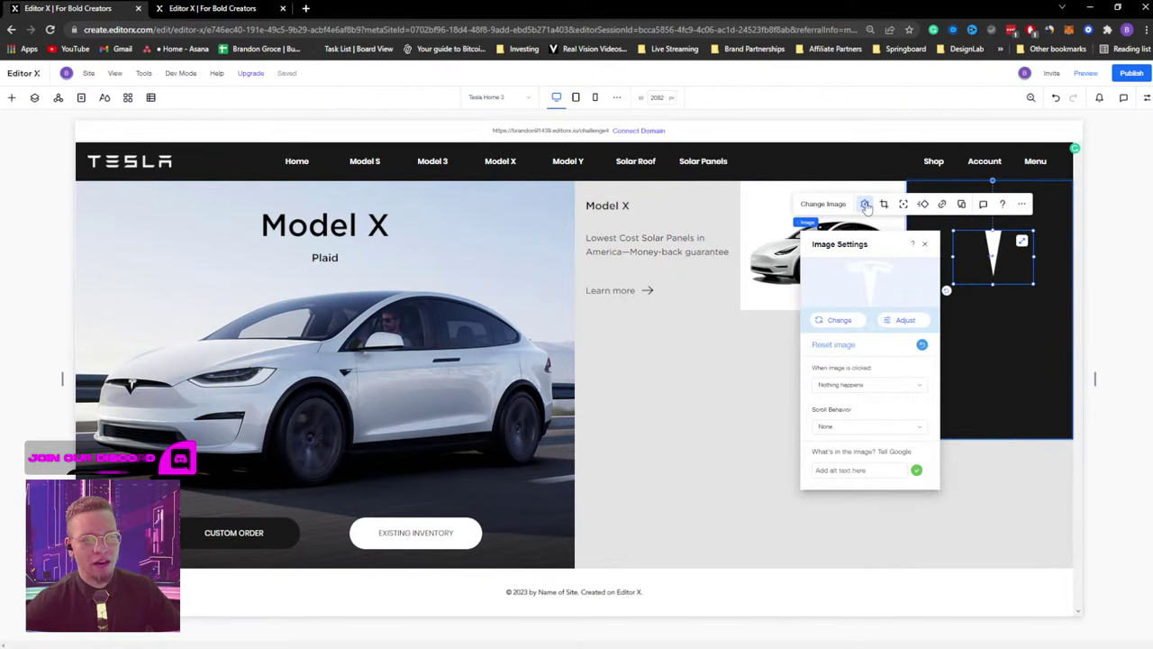
click(922, 344)
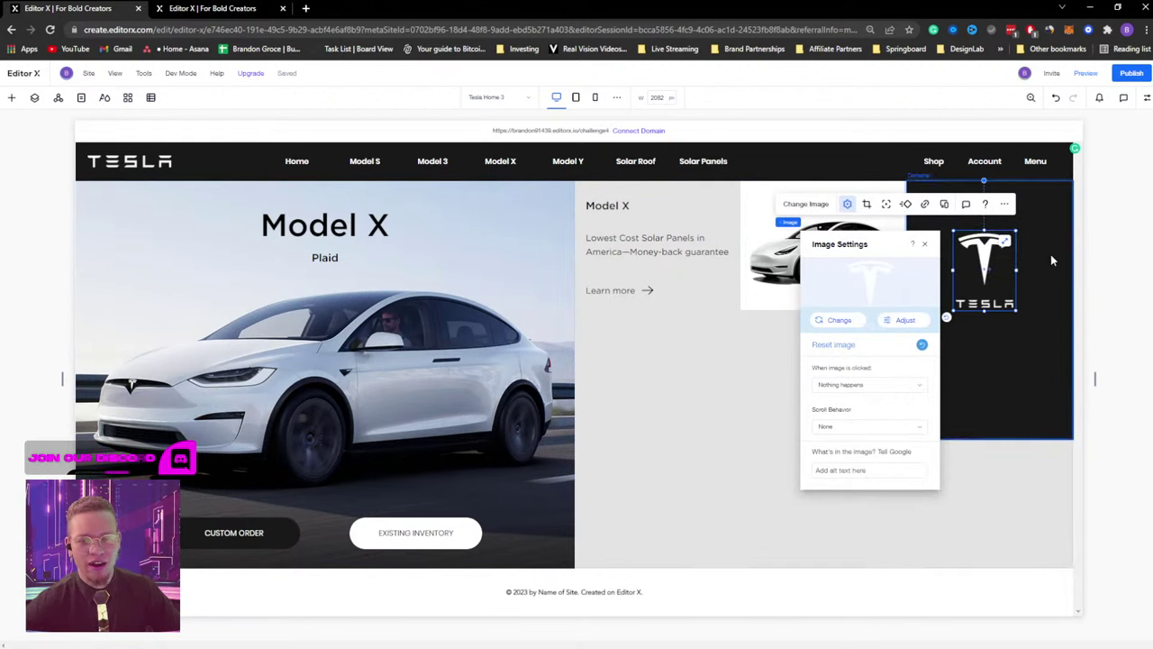
click(990, 266)
drag(980, 269, 986, 261)
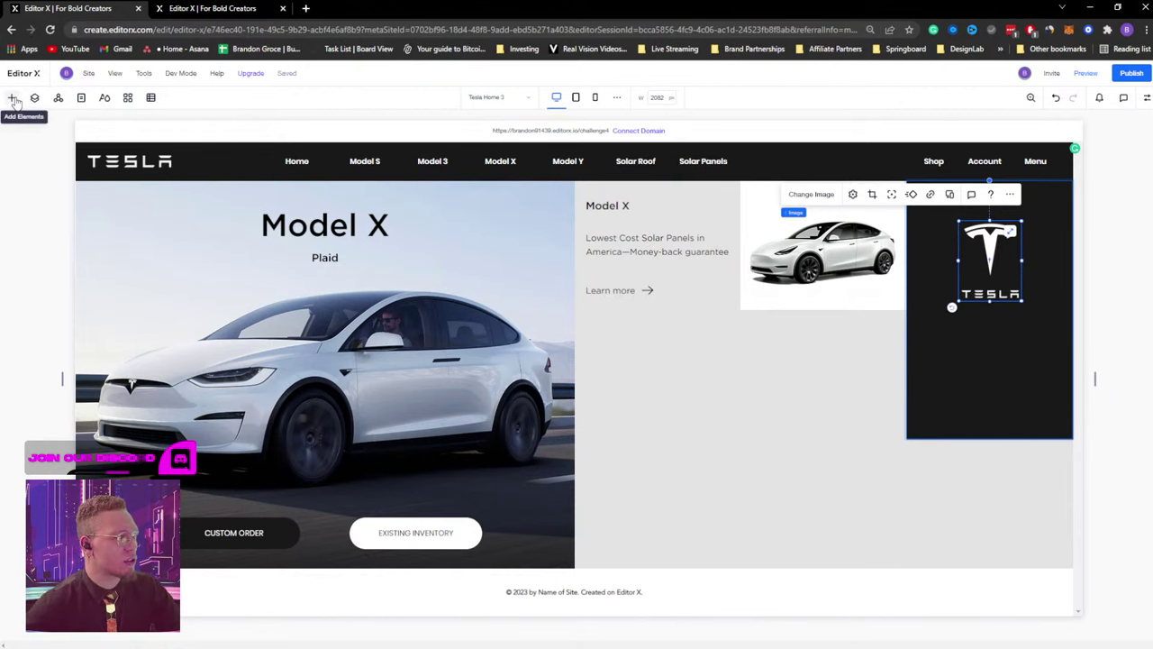
click(13, 99)
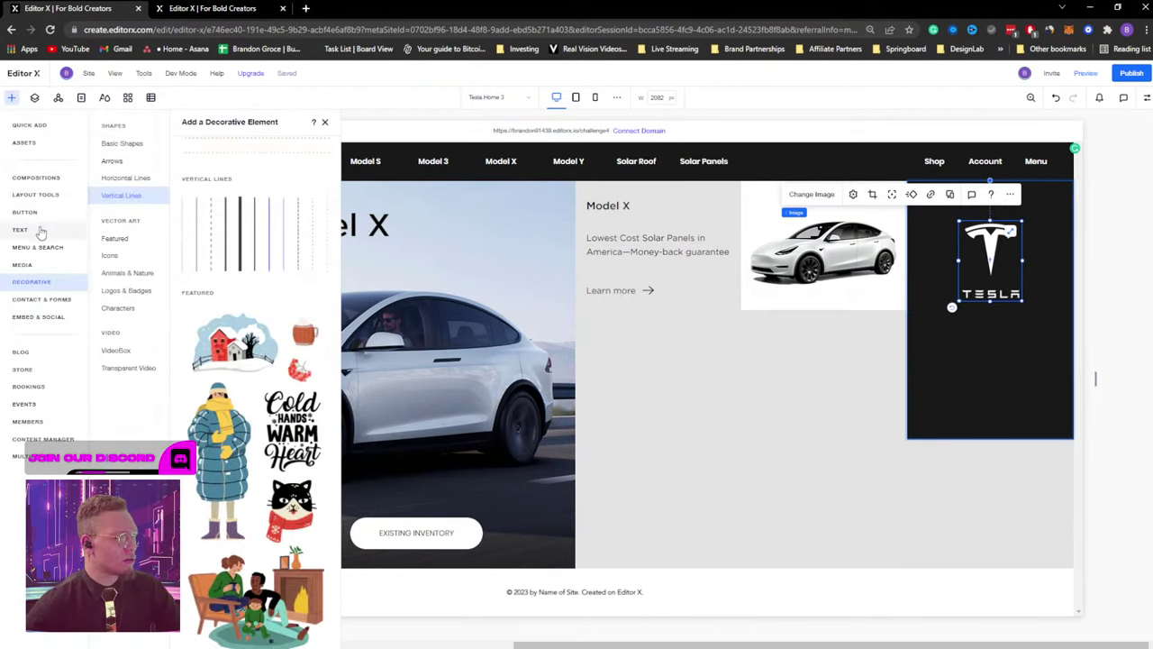
click(35, 263)
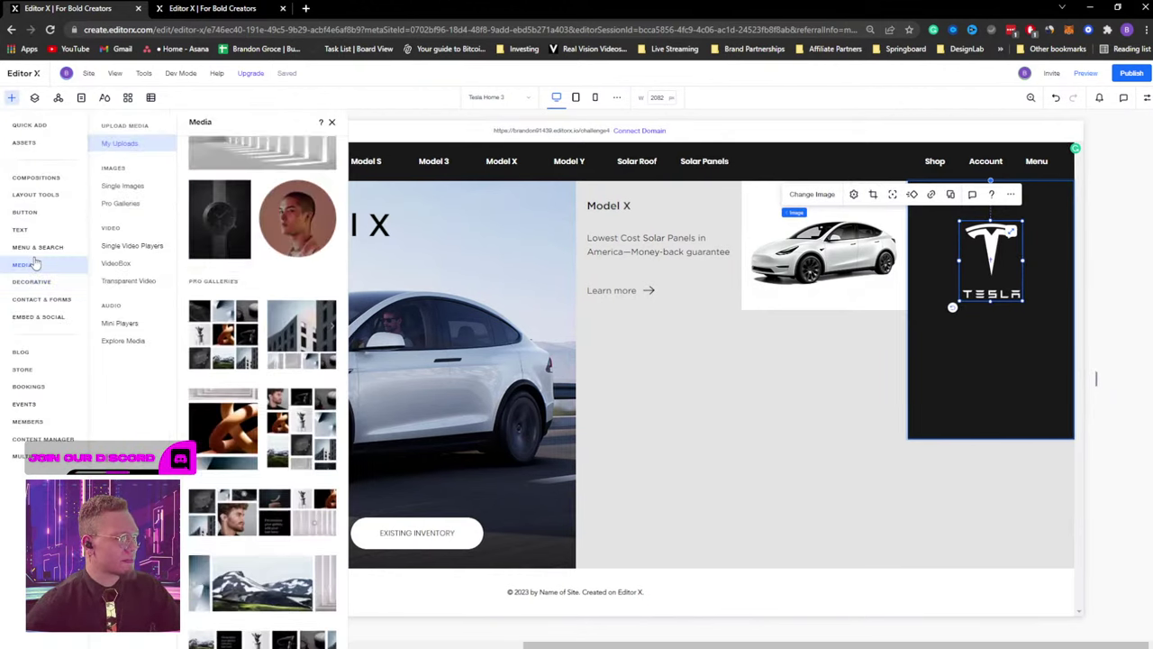
click(110, 149)
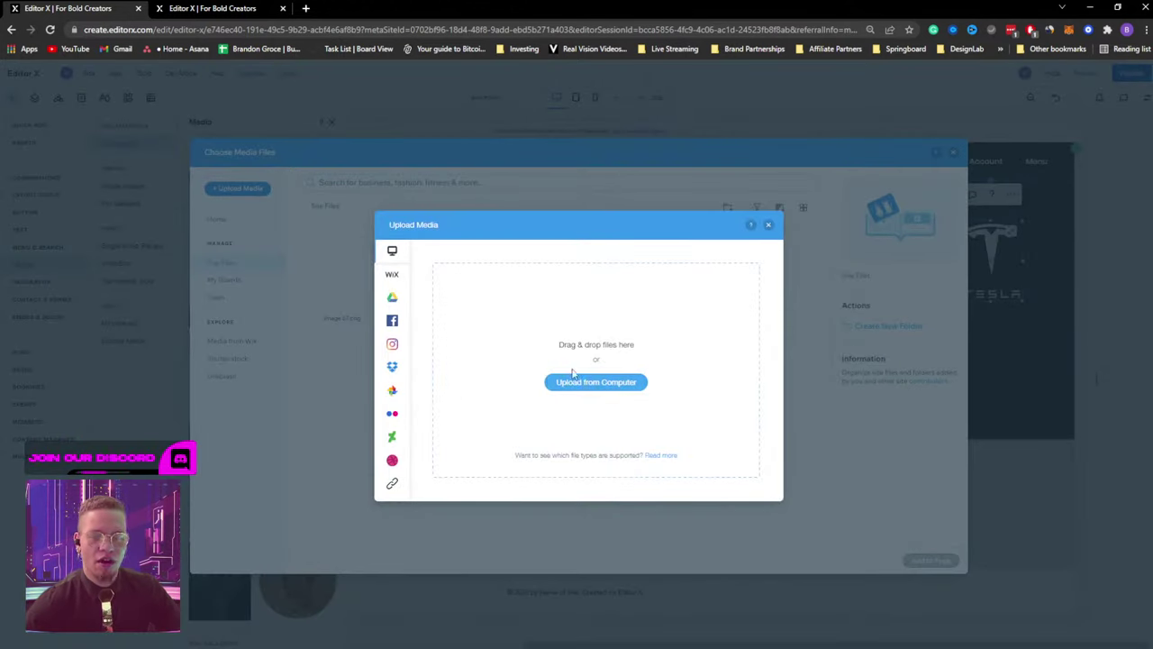
click(767, 225)
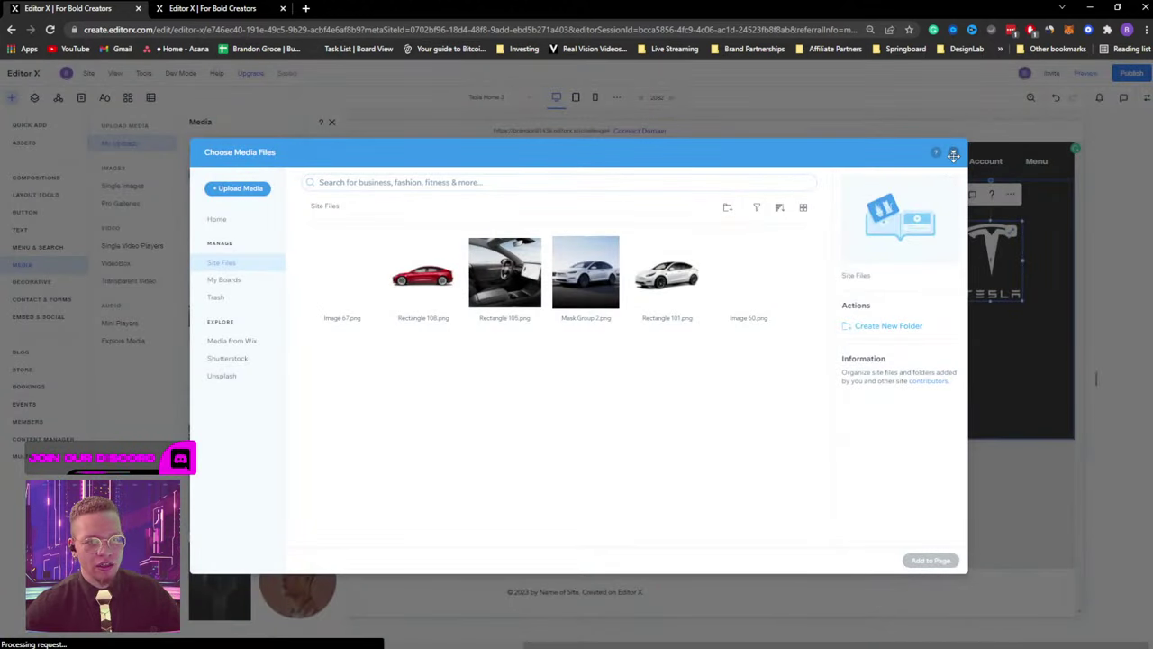
click(953, 155)
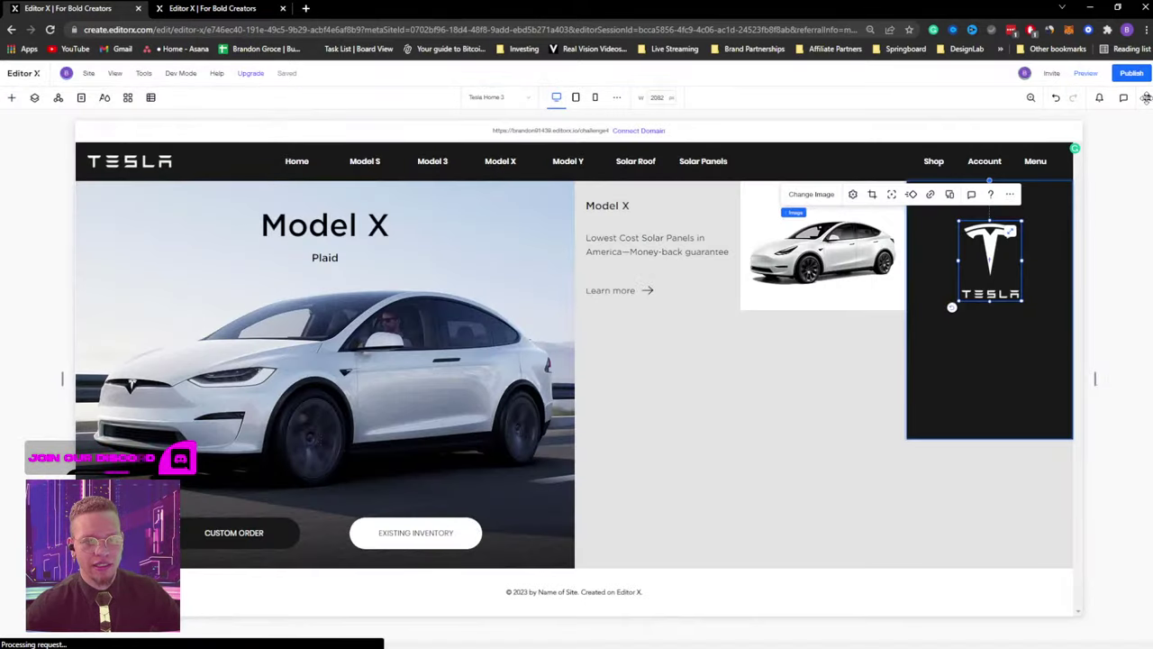
Remove the top docking from the Tesla logo image in the black container.
click(971, 146)
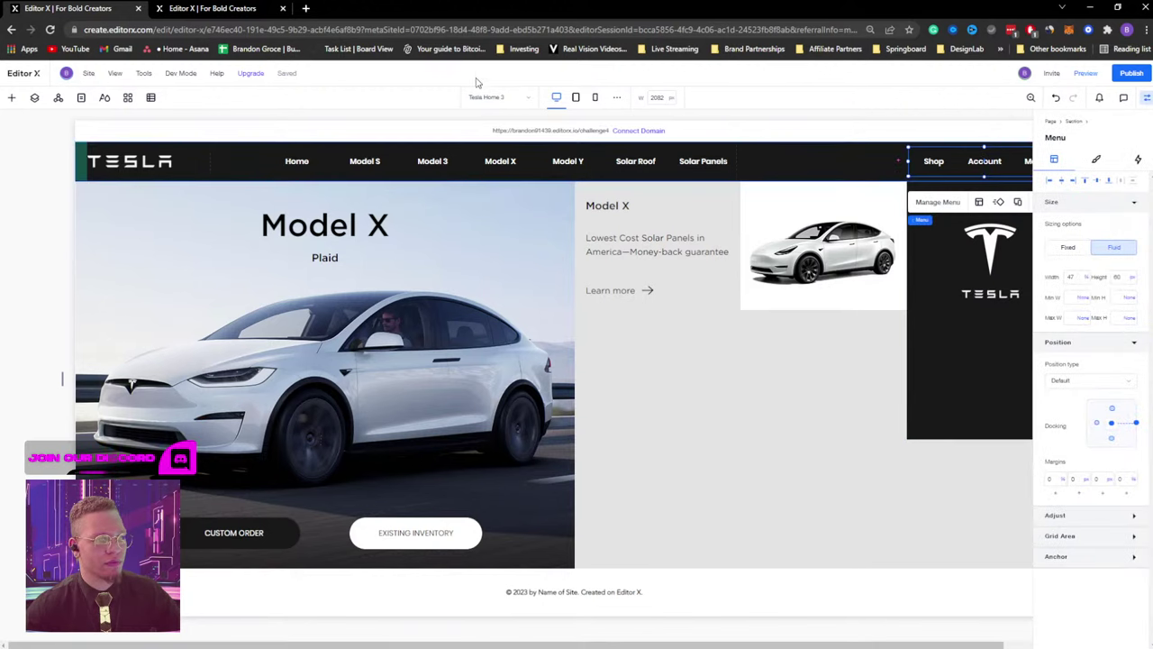
click(975, 248)
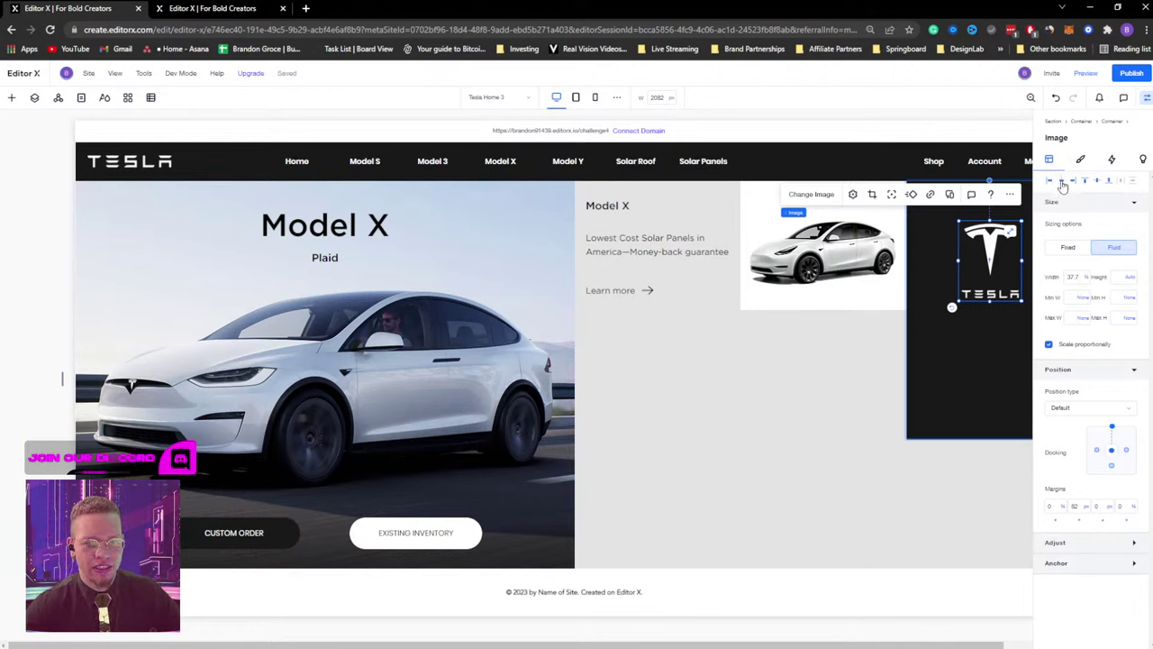
click(1112, 429)
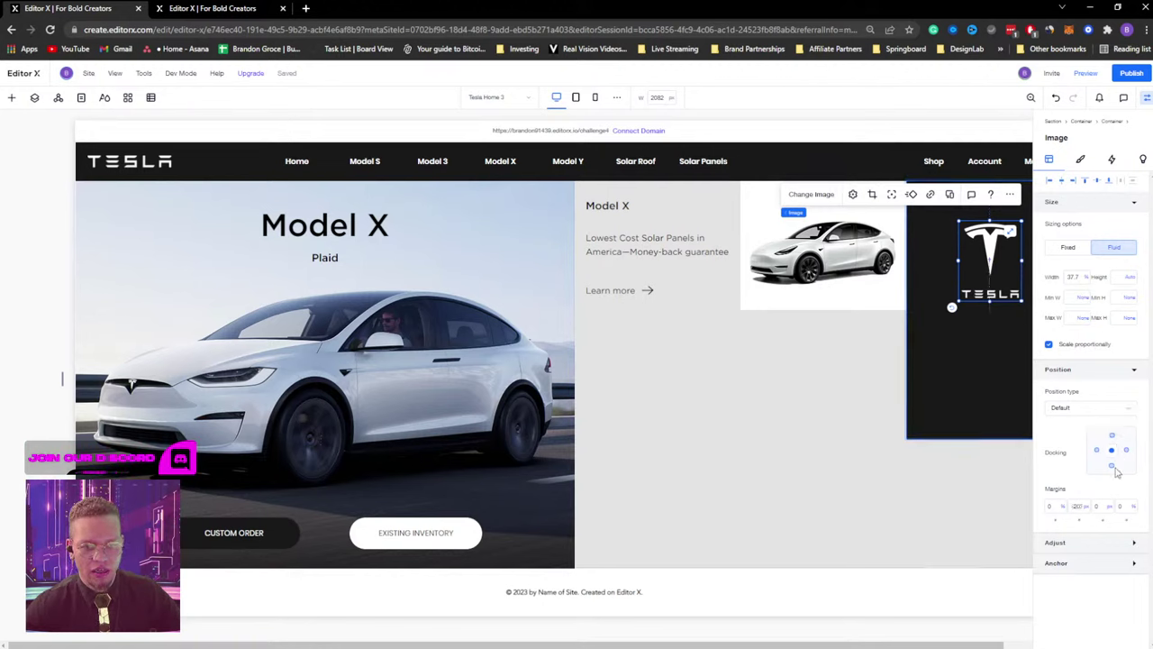
Dock the Tesla logo to the bottom of the black container, then nudge the logo slightly upward.
click(1112, 467)
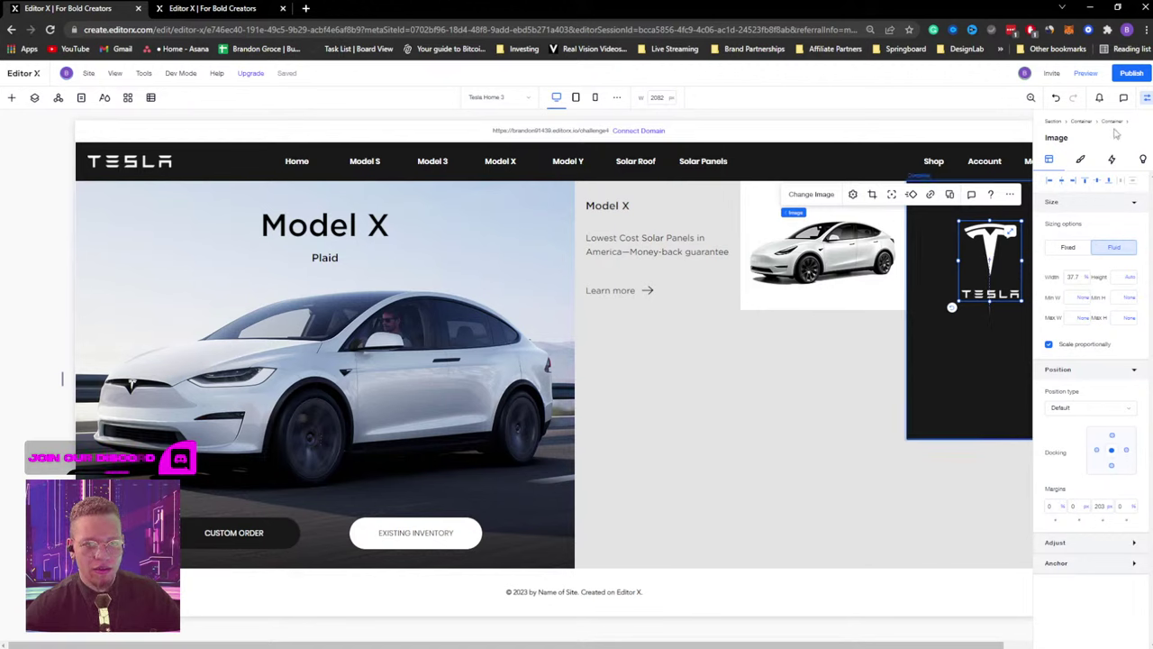
click(1146, 97)
drag(995, 247, 995, 244)
click(1045, 294)
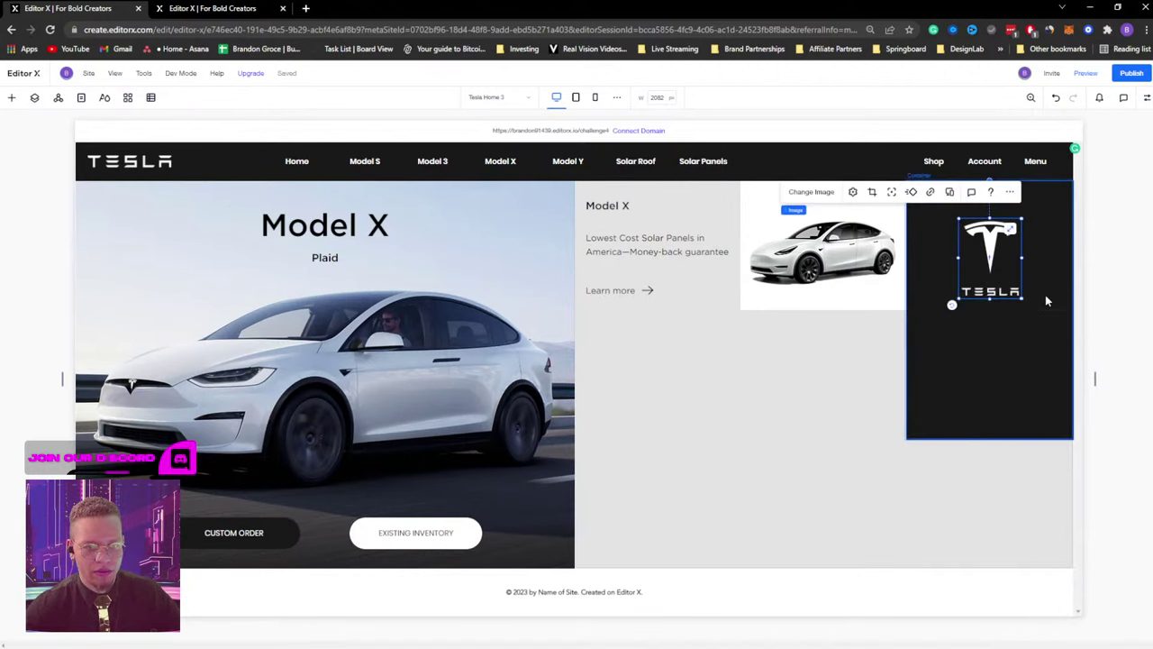
click(998, 286)
click(1012, 350)
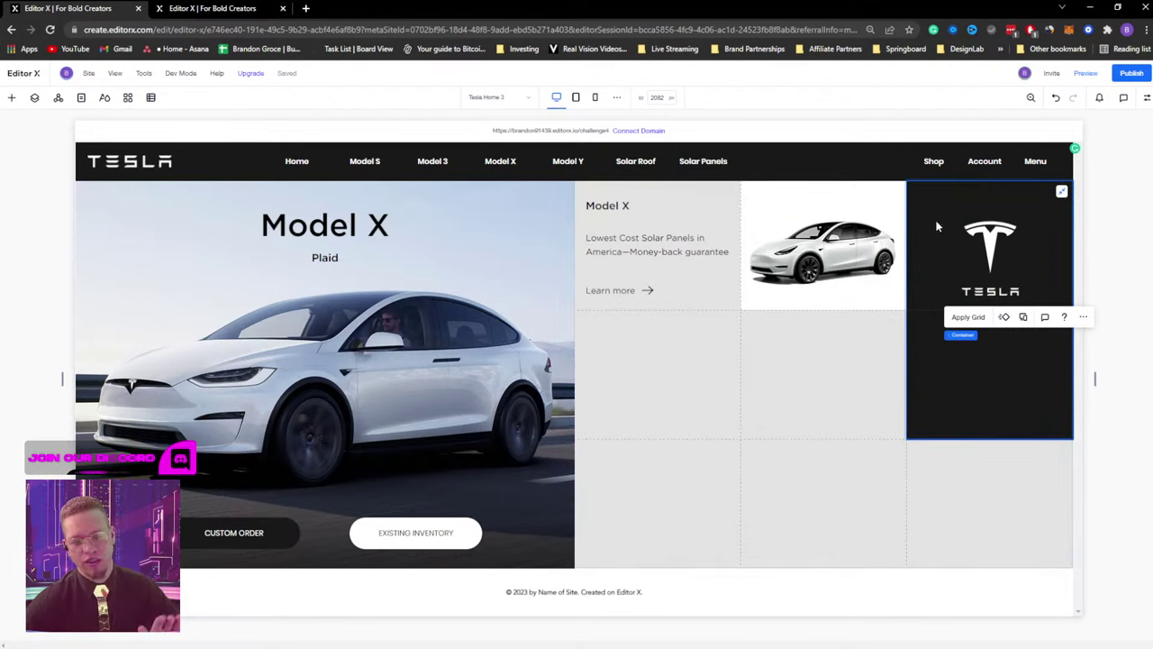
Try docking the Tesla logo to the bottom of the black container as well as the top, then remove the bottom docking.
click(1000, 236)
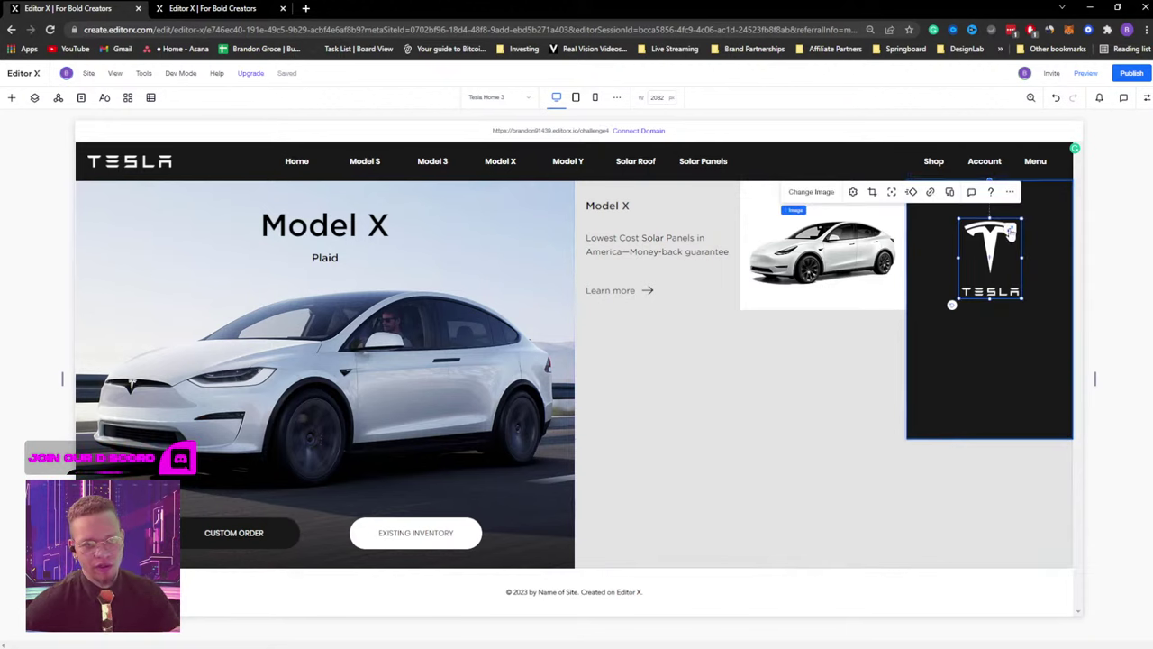
click(1146, 98)
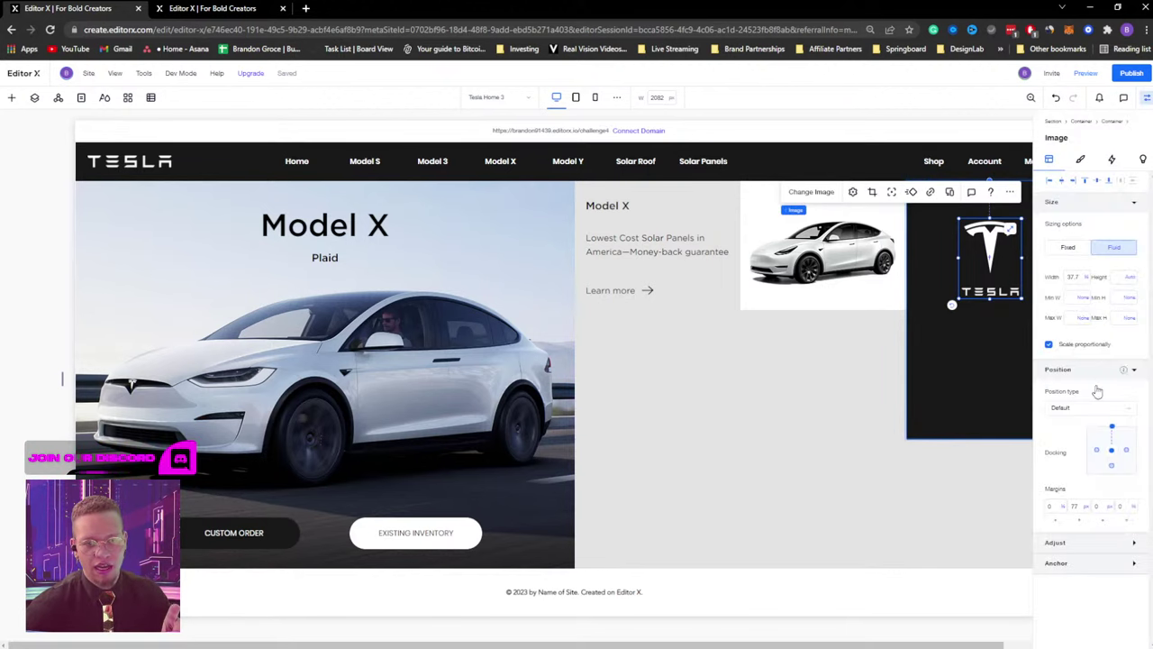
click(1111, 464)
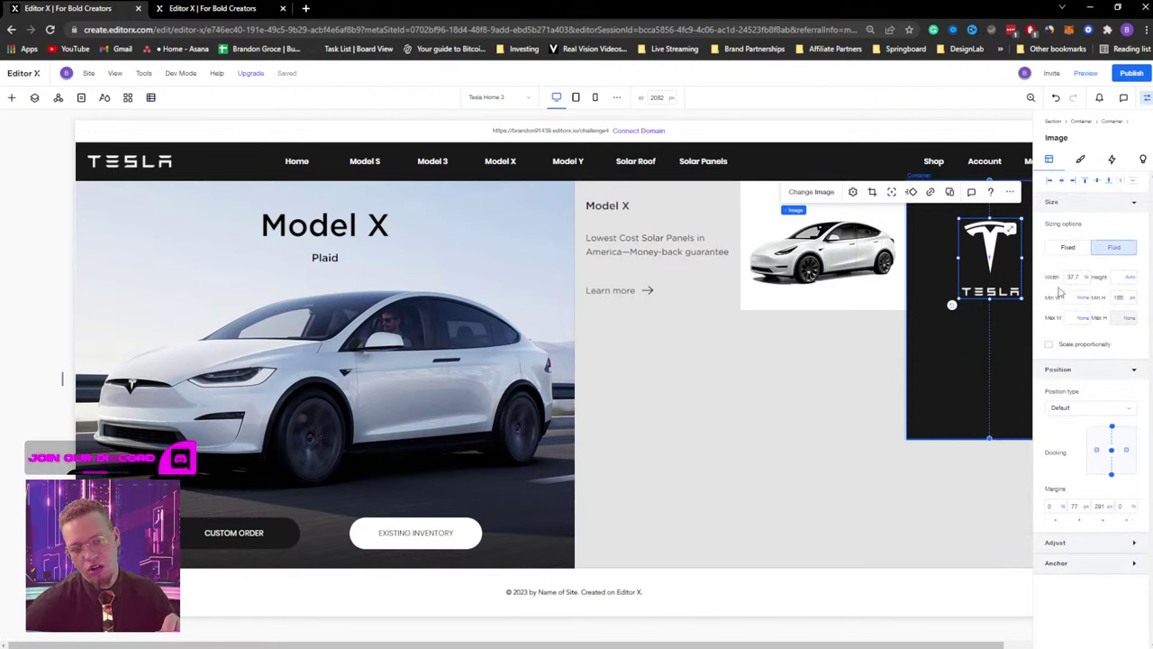
click(1144, 100)
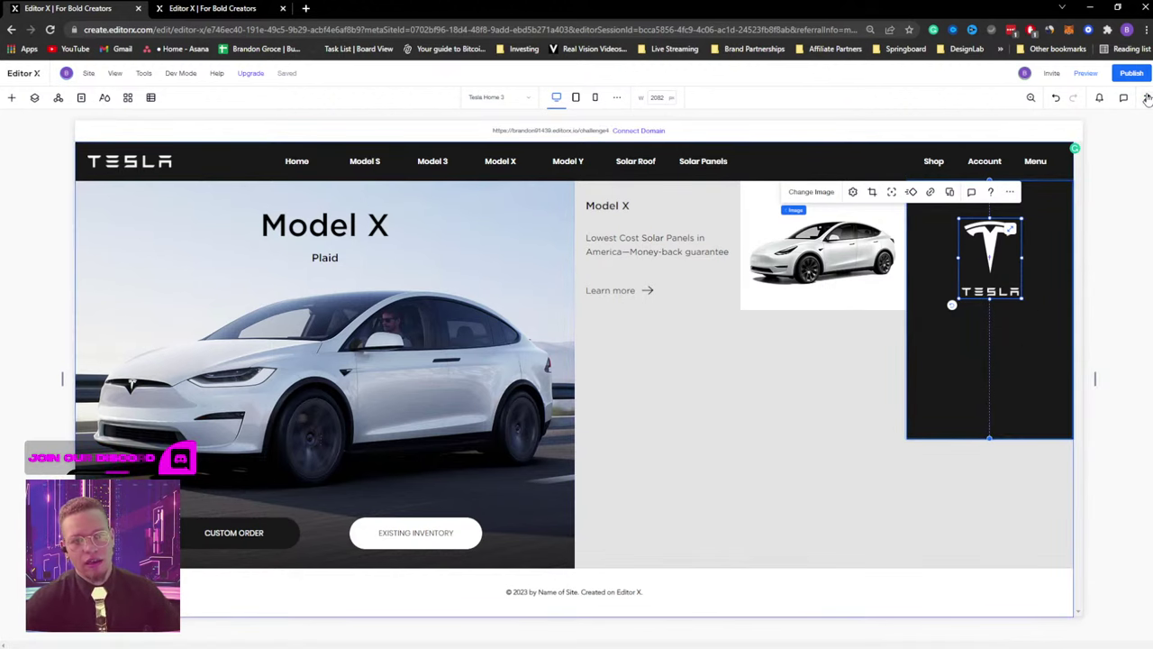
click(1137, 97)
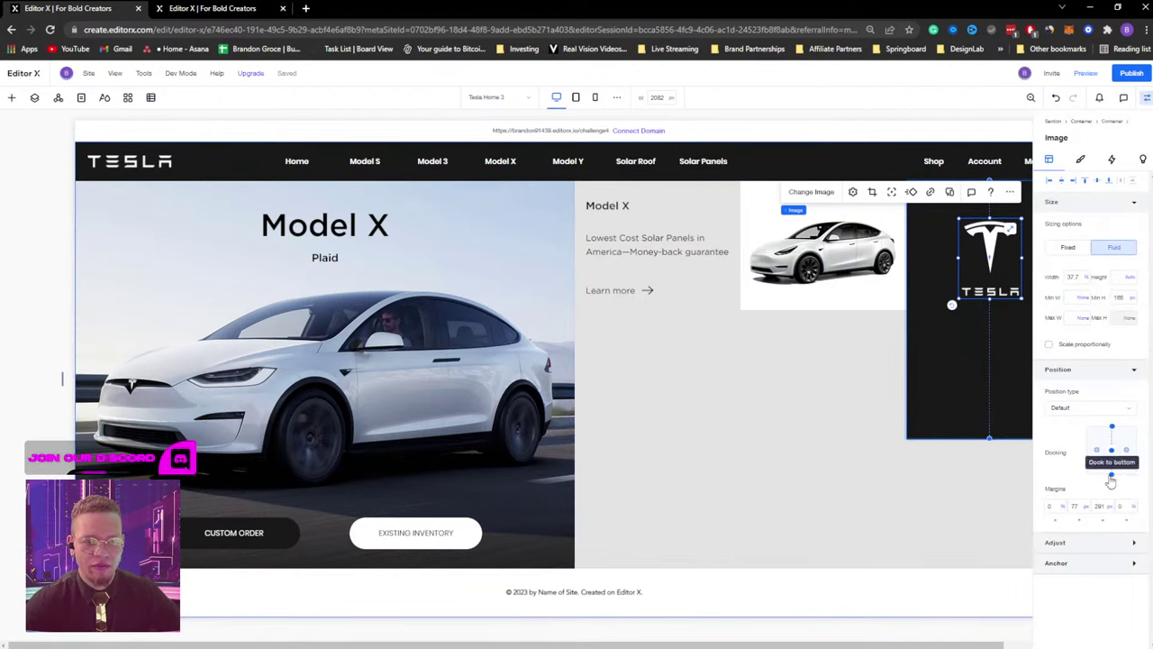
click(1146, 99)
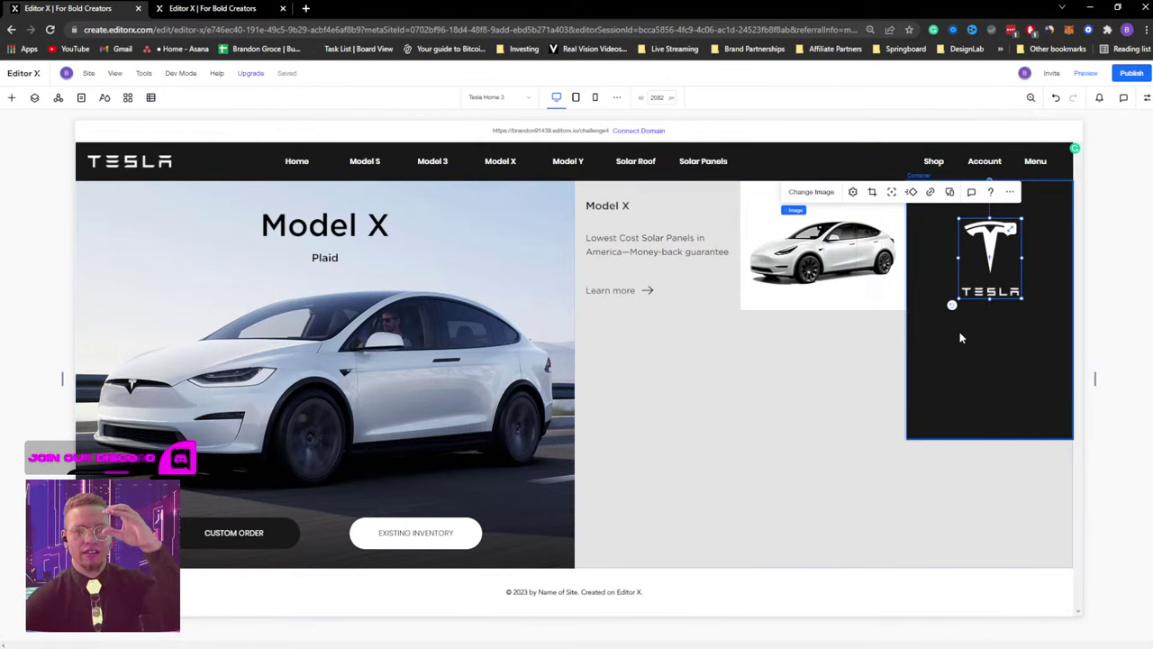
right_click(952, 360)
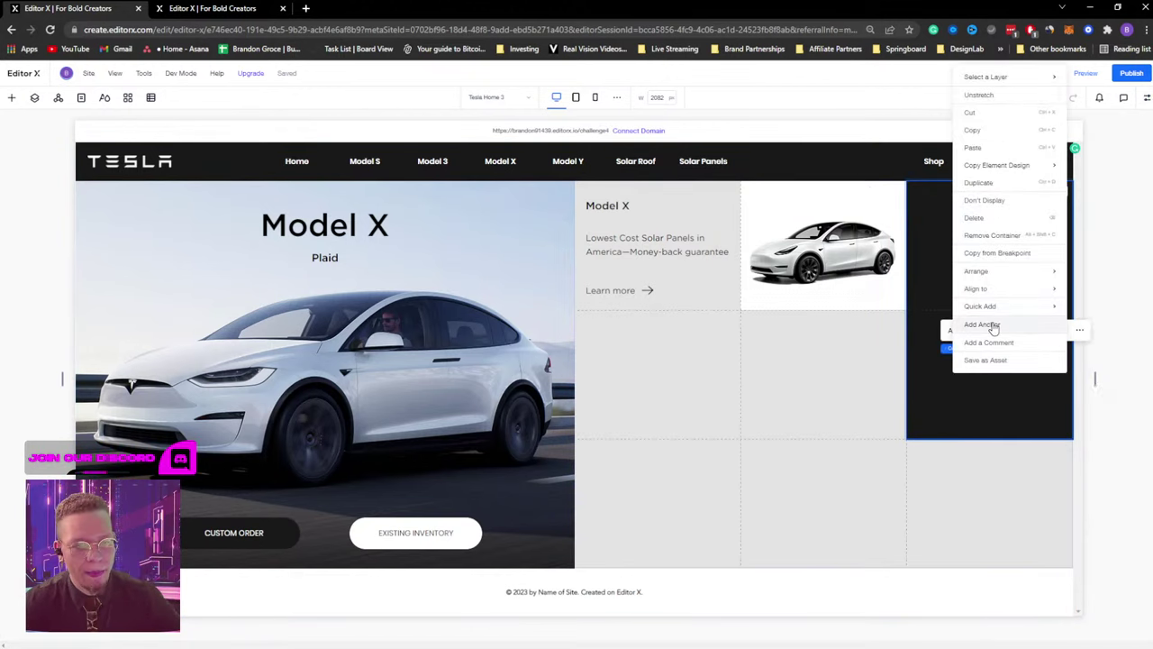
click(966, 300)
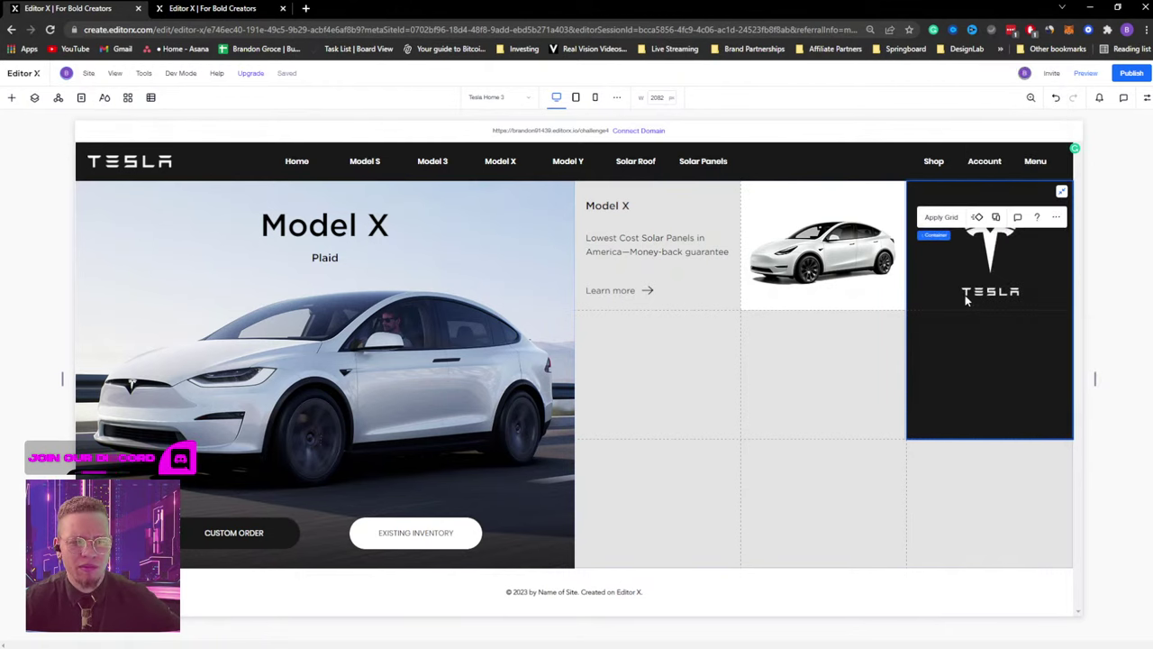
click(941, 217)
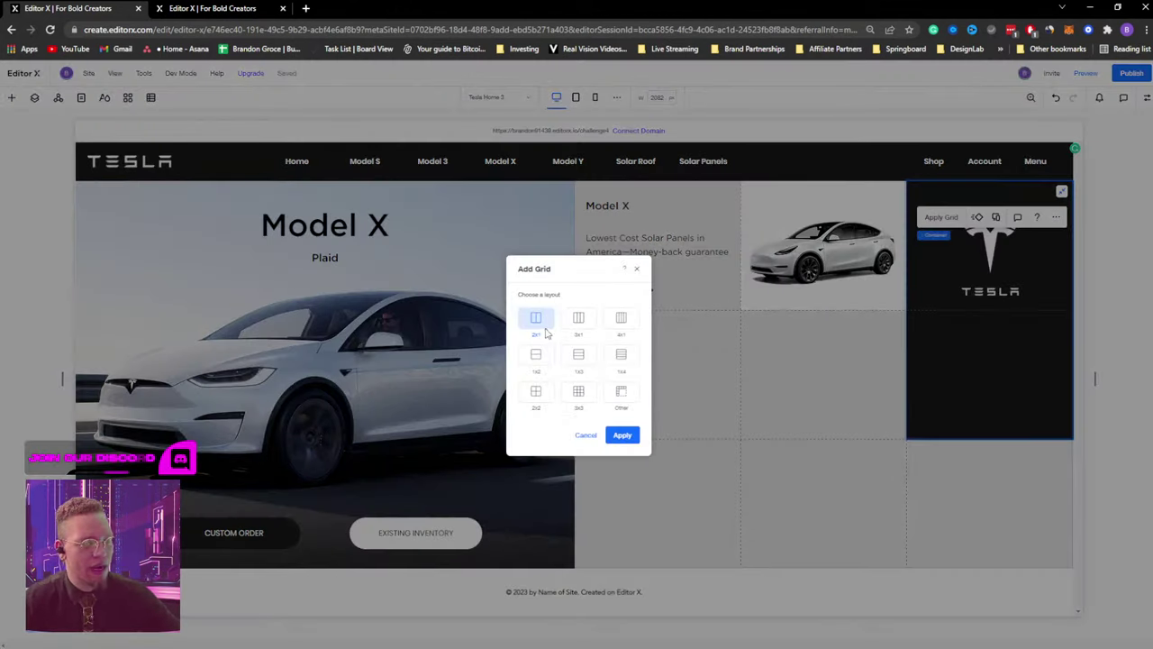
click(635, 271)
Apply a 1x2 grid to the black container.
click(988, 360)
click(968, 327)
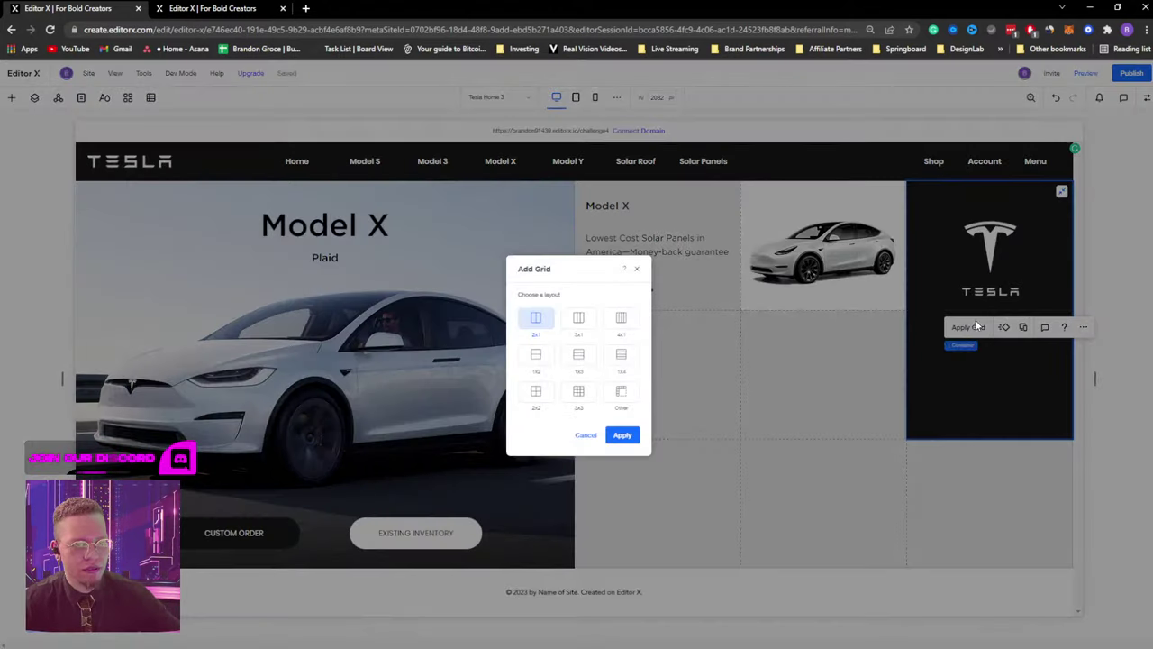
click(540, 356)
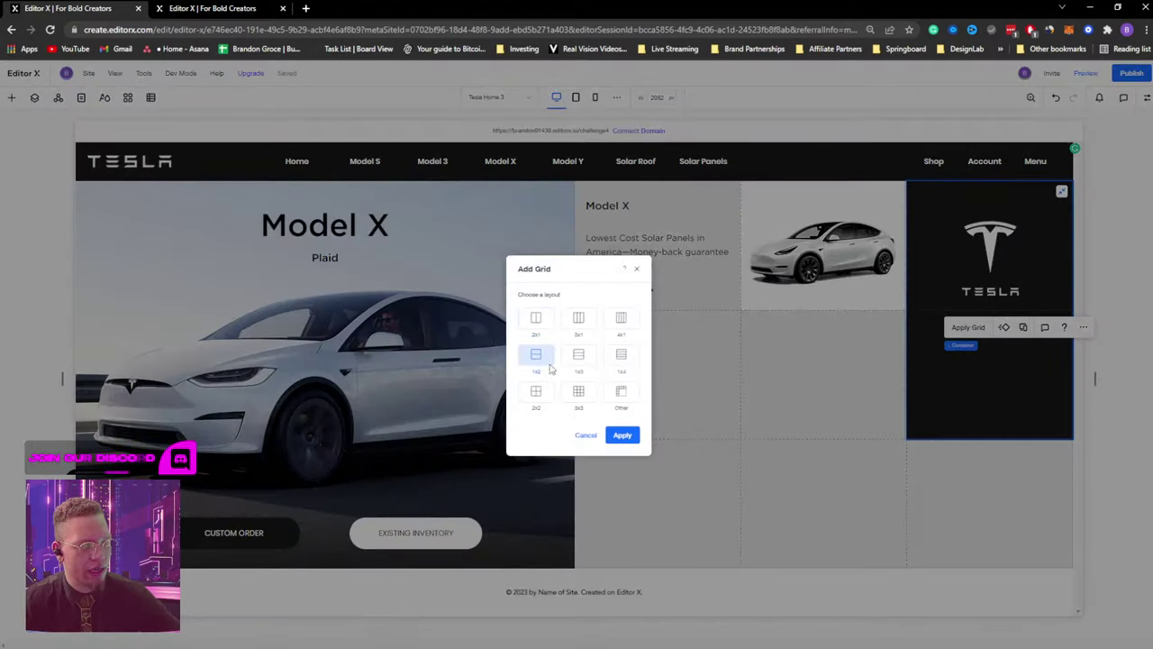
click(622, 435)
Move the Tesla logo slightly up in the black container's upper grid cell, to a bottom margin of about 40 px.
click(972, 275)
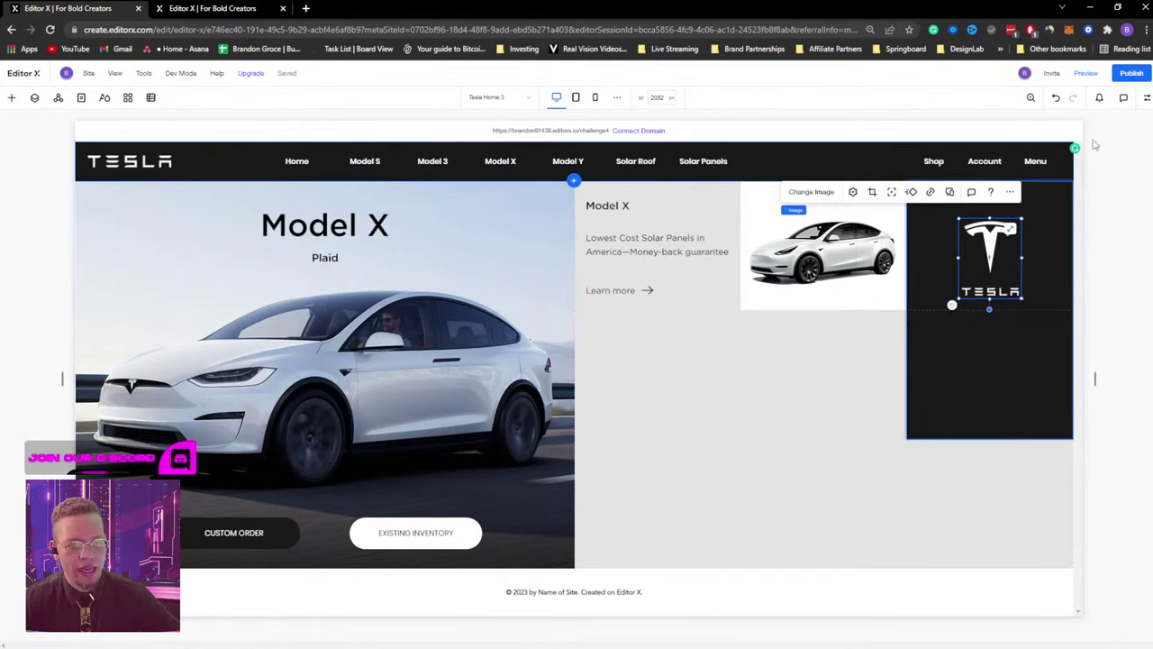
click(1144, 99)
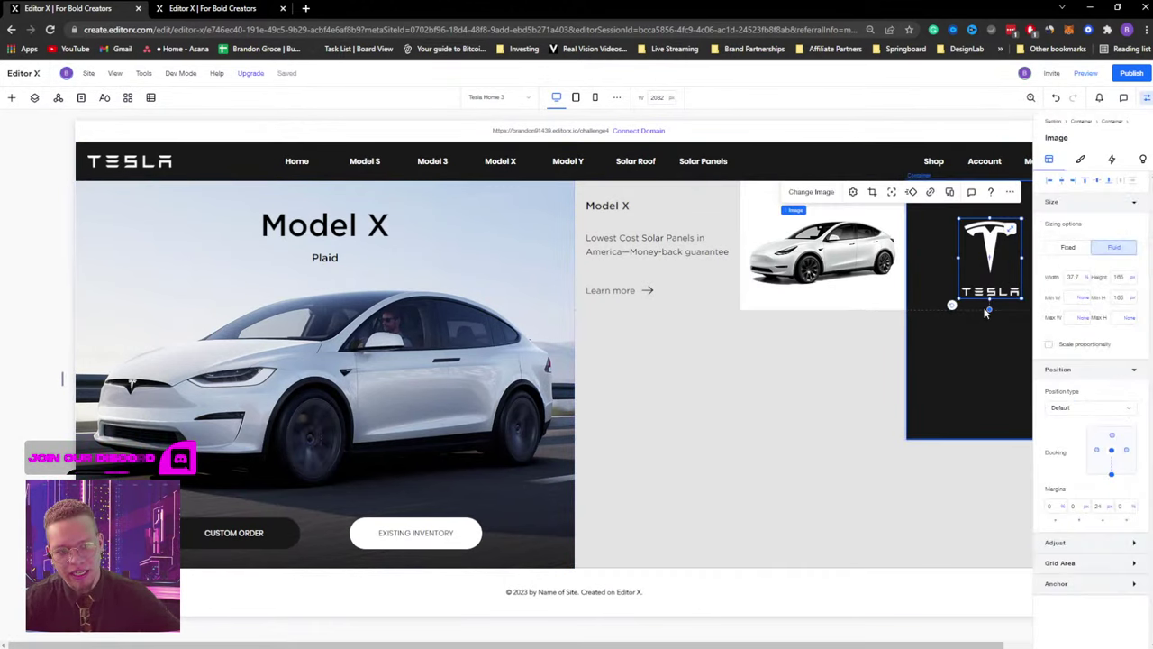
click(1145, 97)
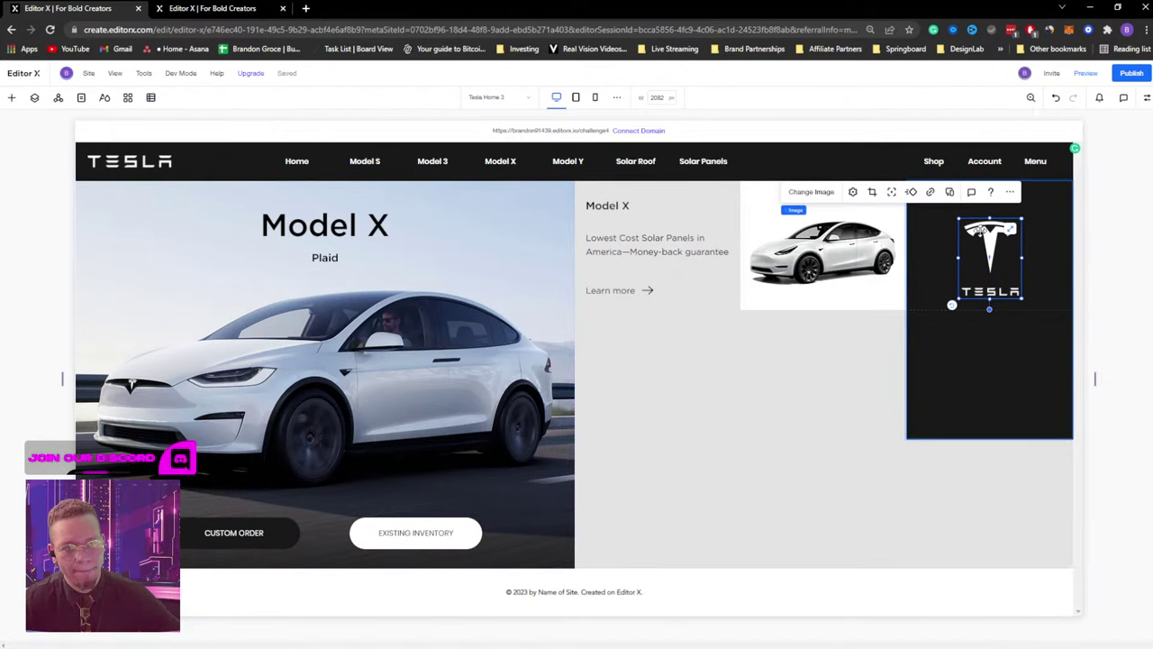
drag(988, 238, 989, 236)
click(1146, 98)
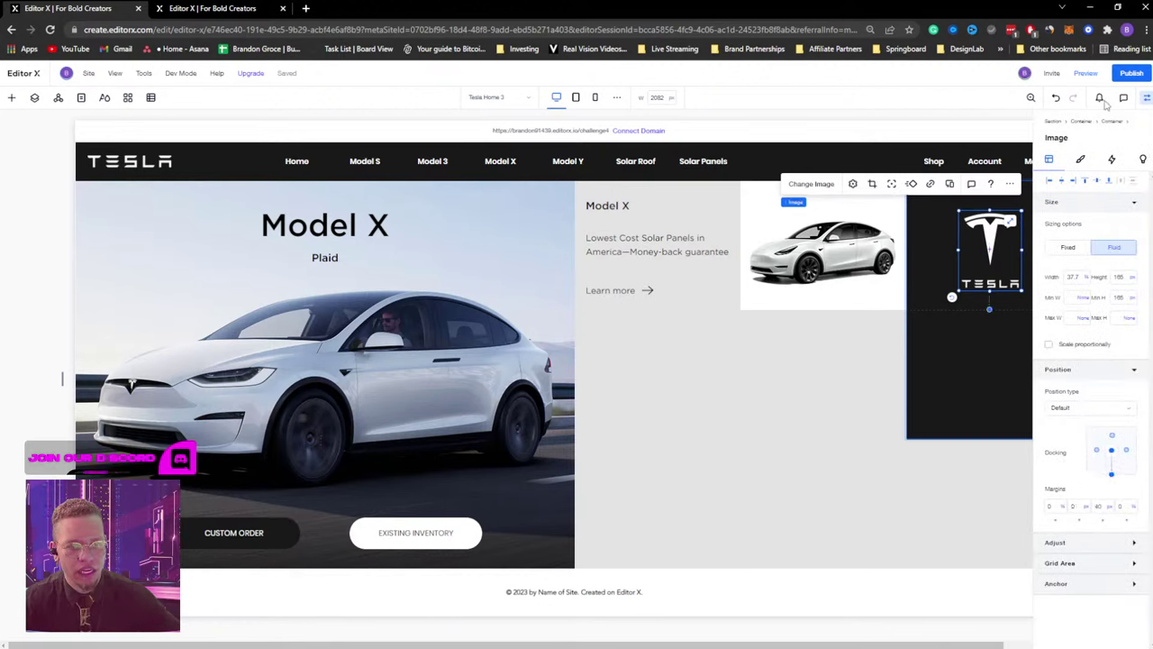
click(1146, 98)
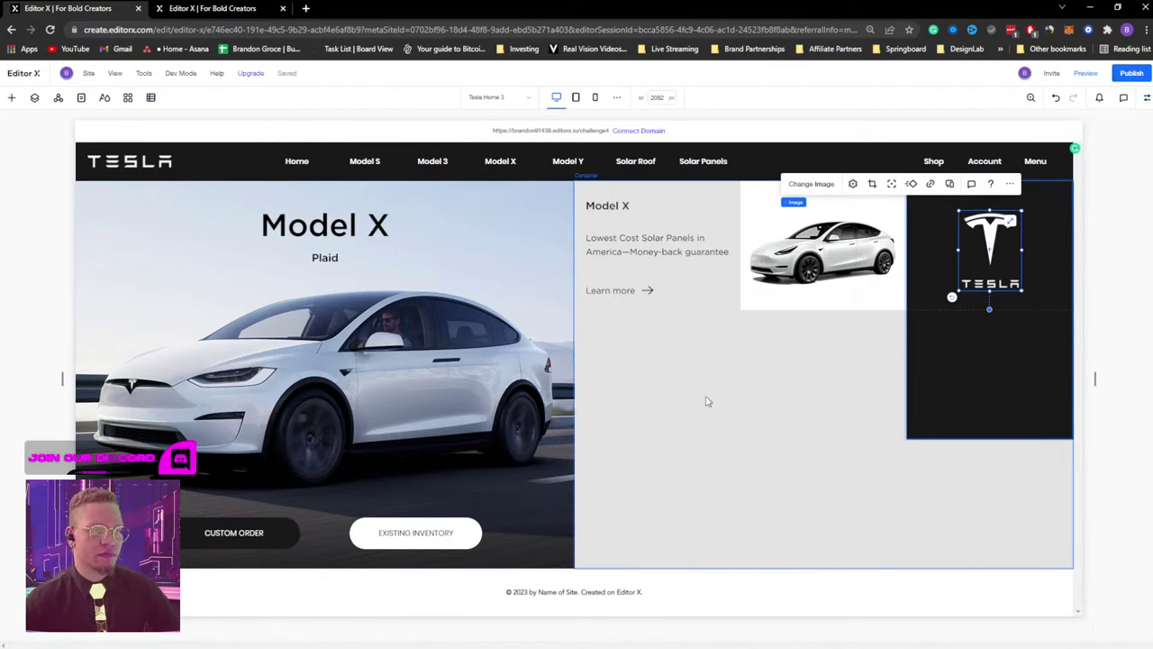
Check the reference page, then add a container and fit it across the two cells beneath the Model X and white car cards.
click(174, 7)
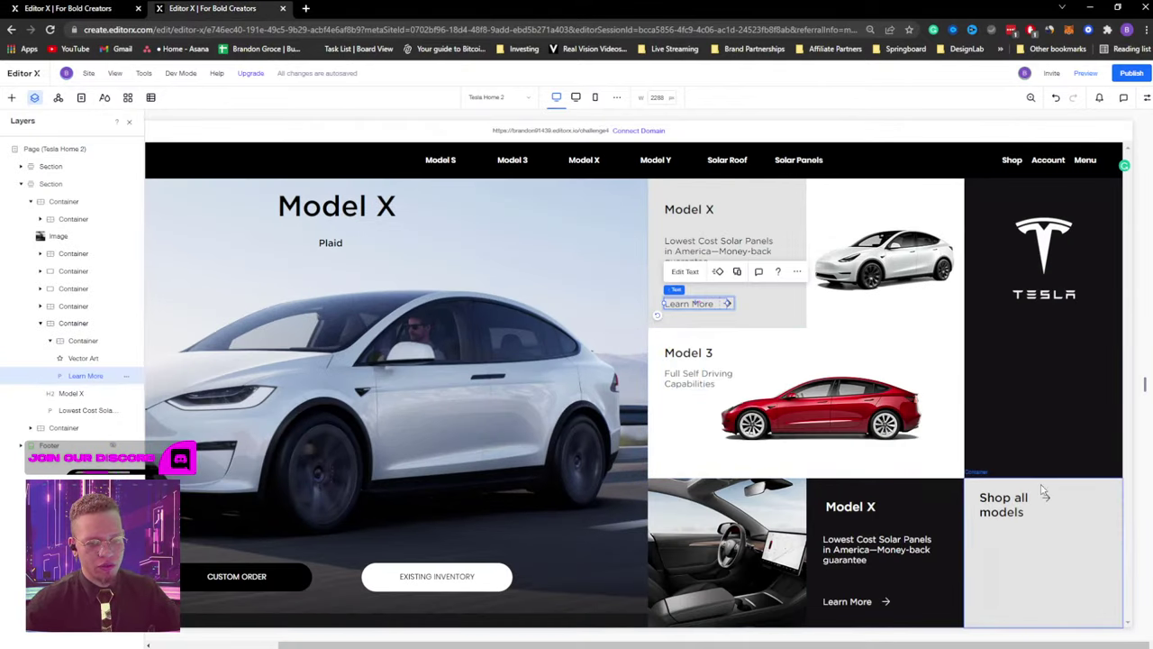
click(77, 9)
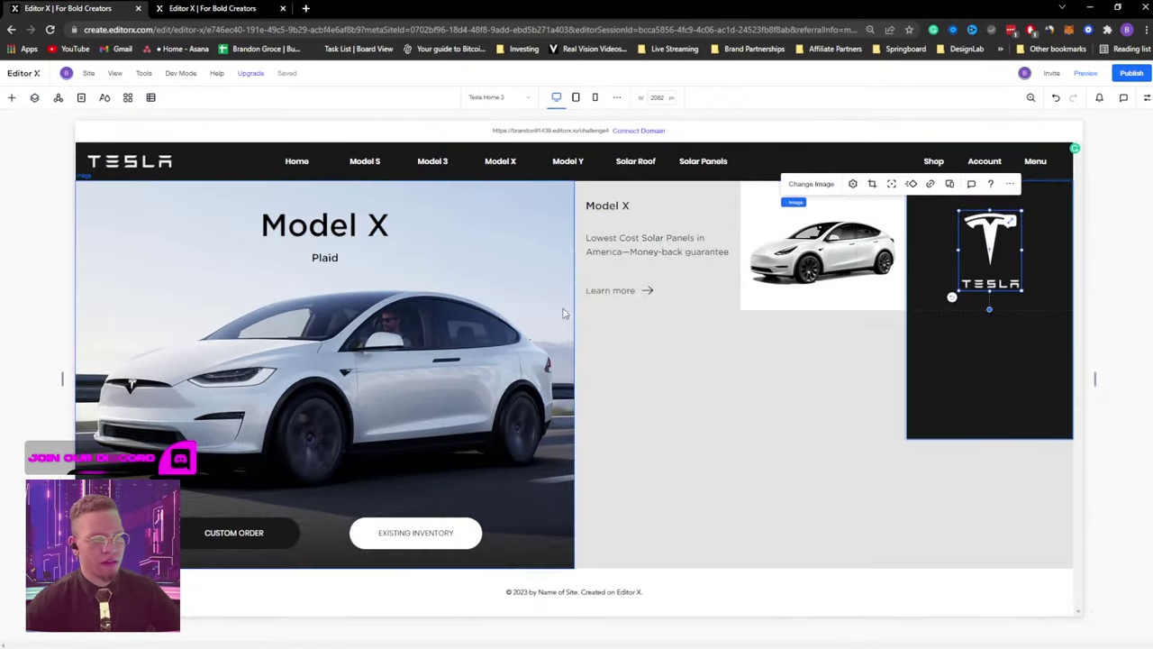
right_click(656, 381)
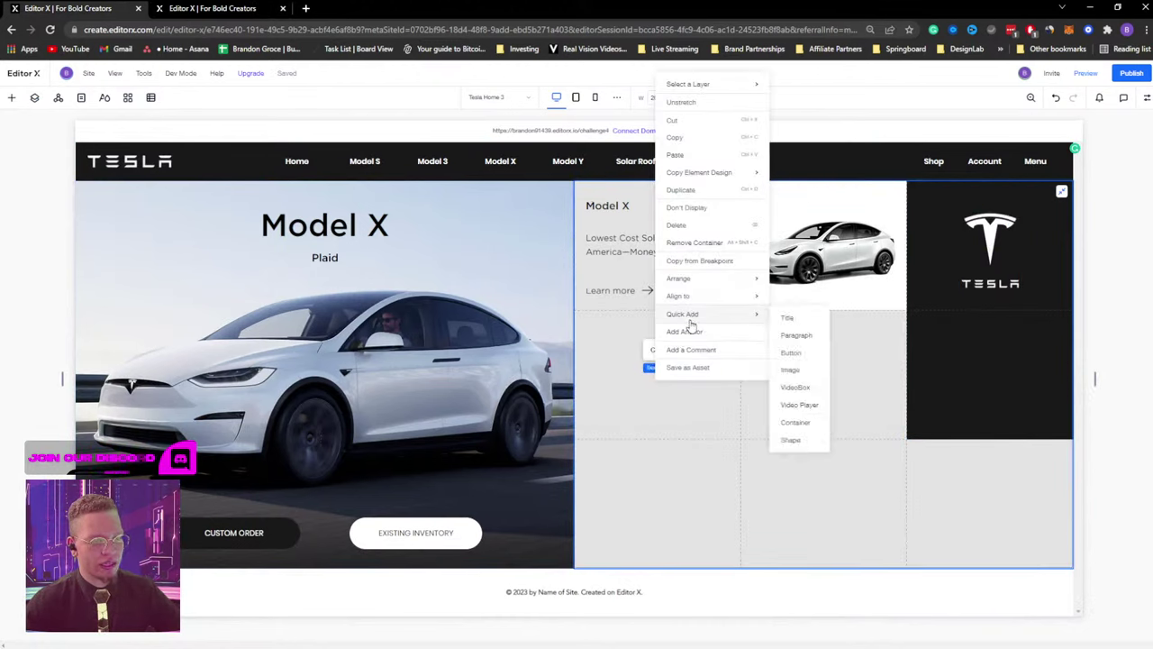
mouse_move(739, 312)
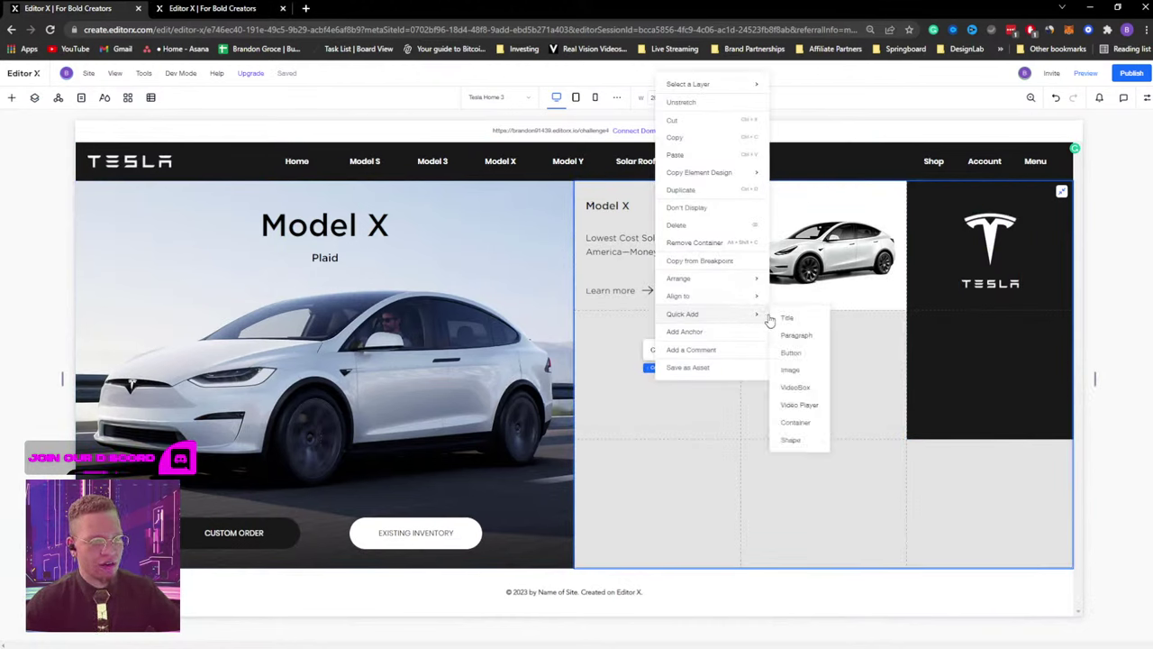
click(794, 422)
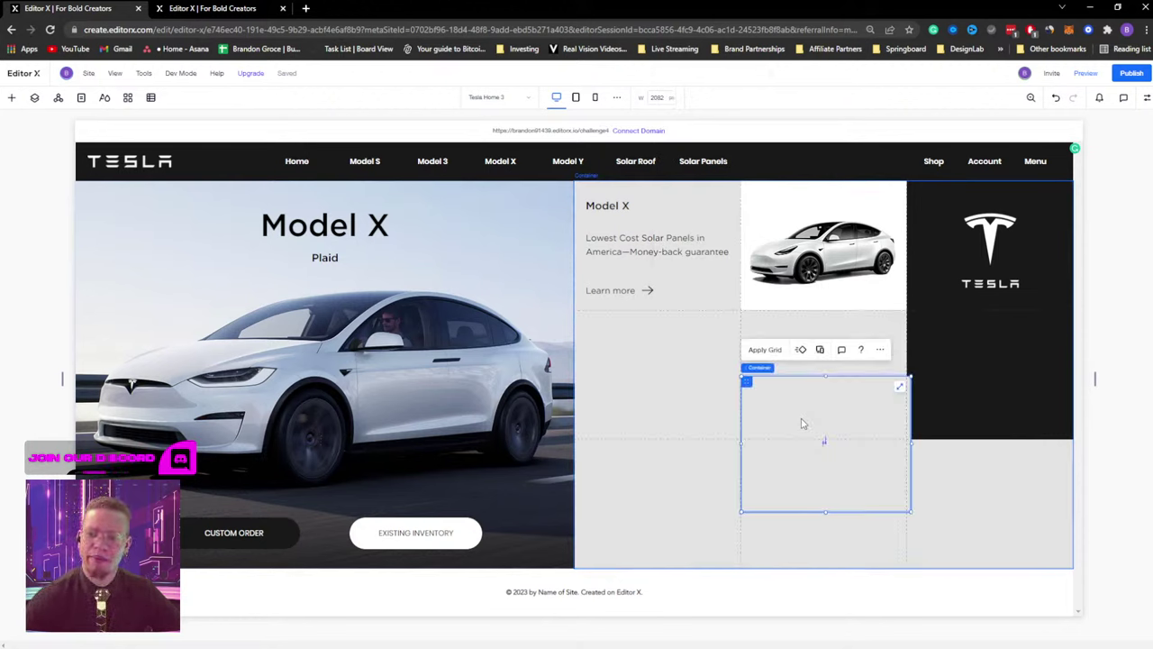
drag(746, 382, 606, 325)
drag(684, 457, 685, 417)
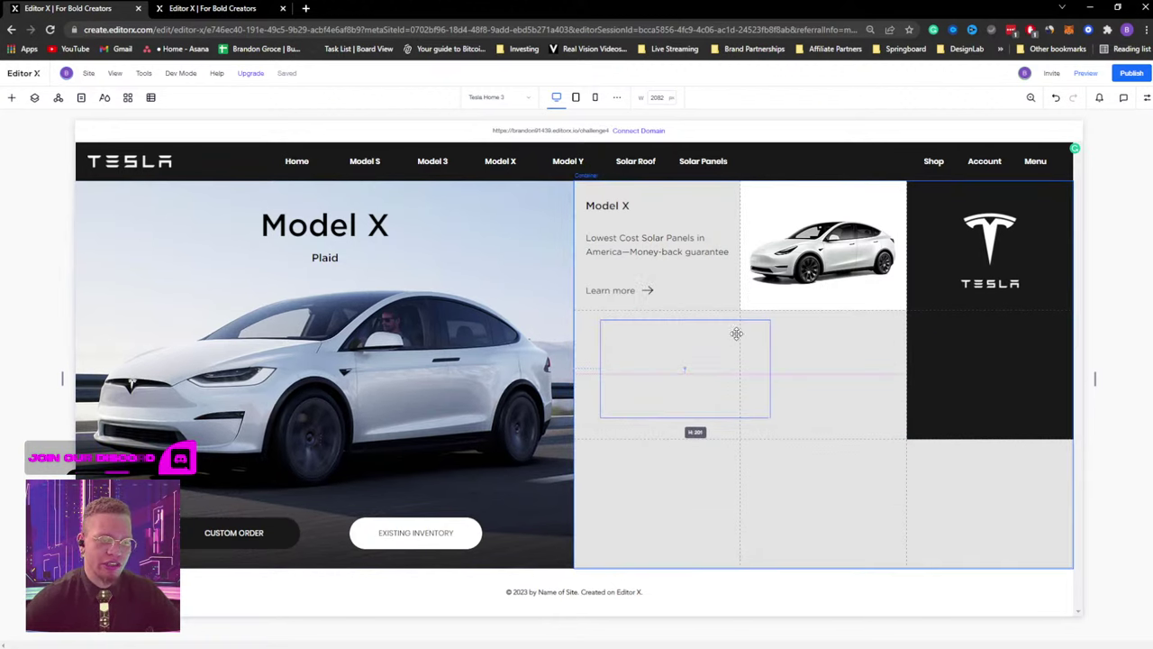
drag(737, 333, 758, 333)
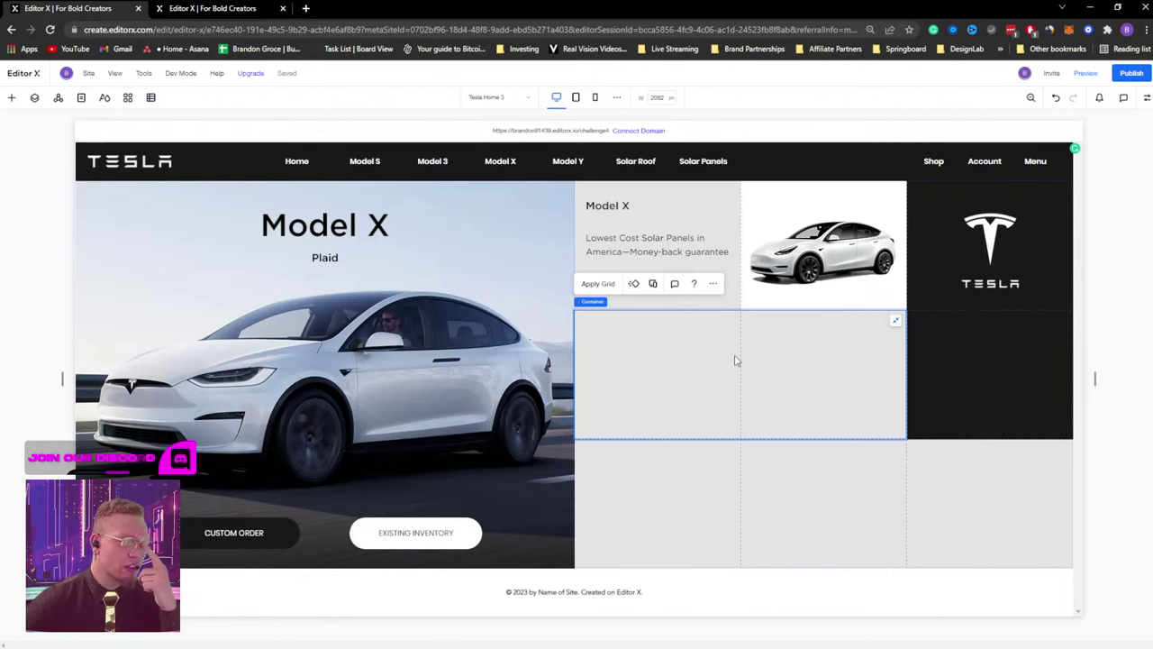
Set the main section beneath the header to Don't Display so that the header can be worked on alone.
click(345, 157)
click(117, 162)
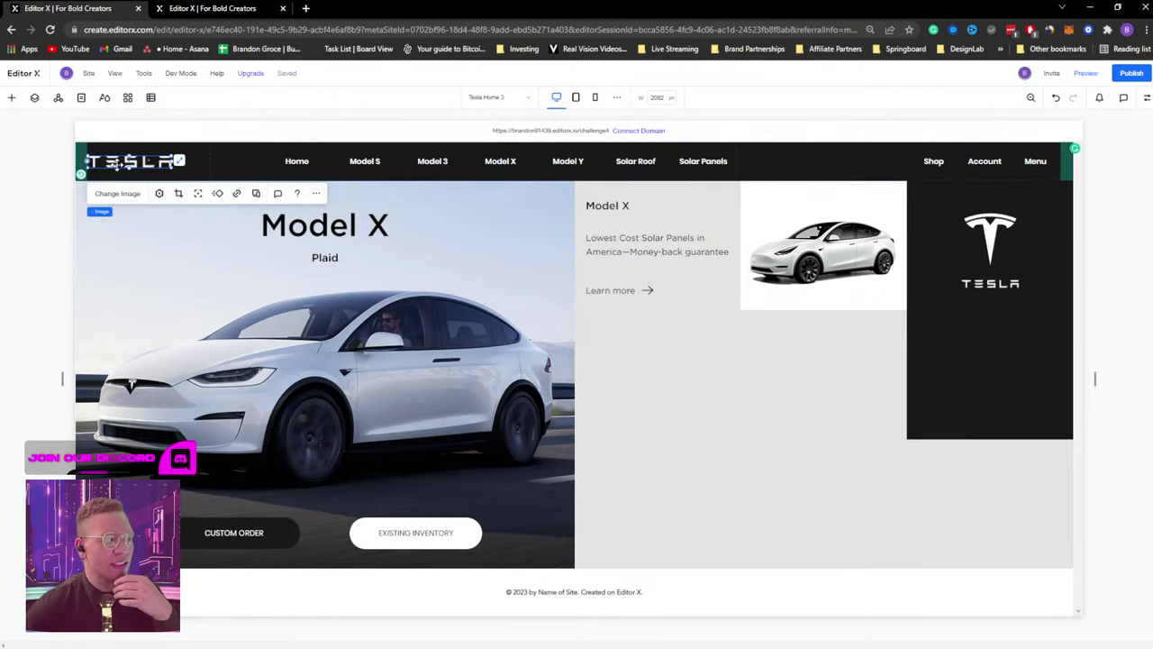
click(34, 98)
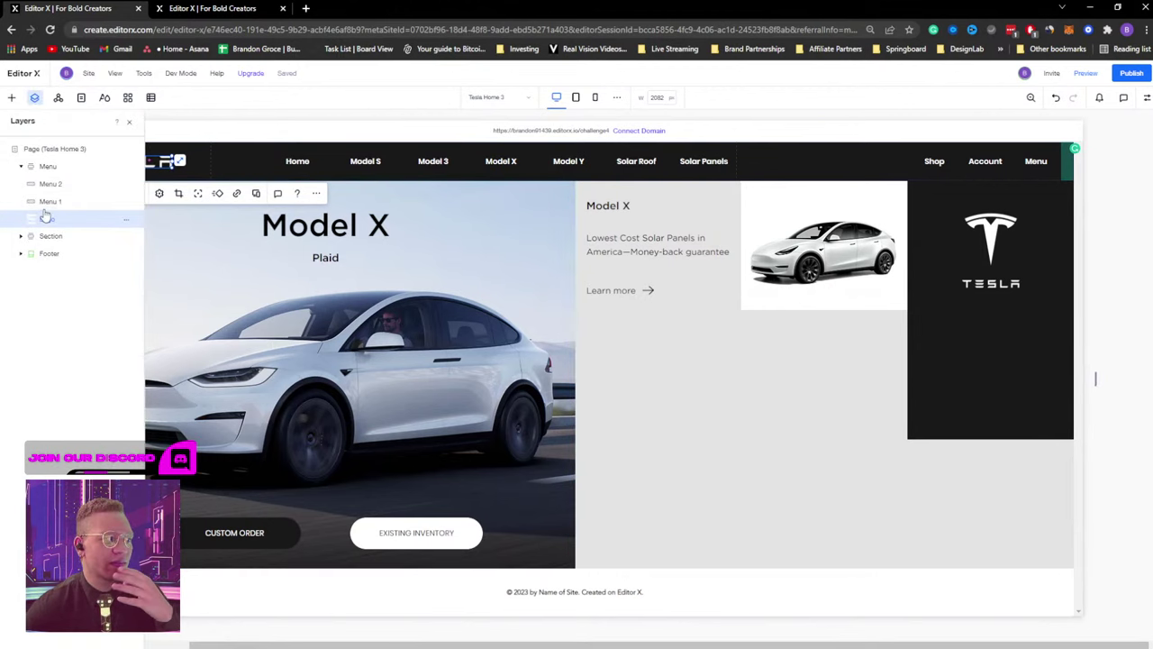
click(63, 236)
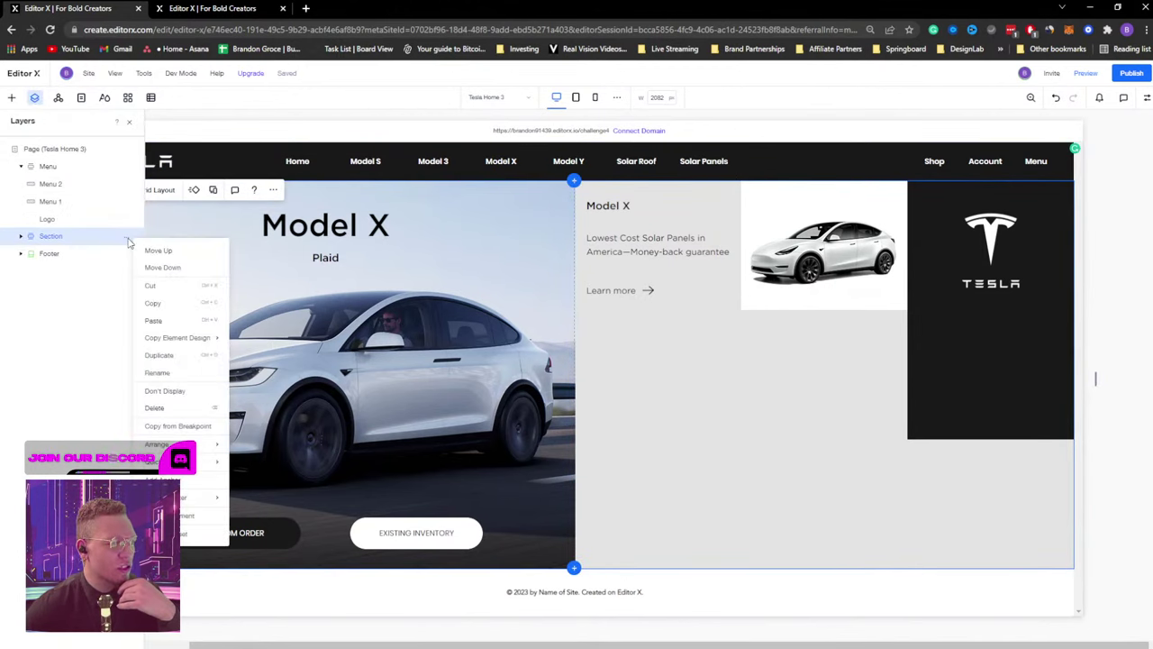
click(127, 237)
click(165, 391)
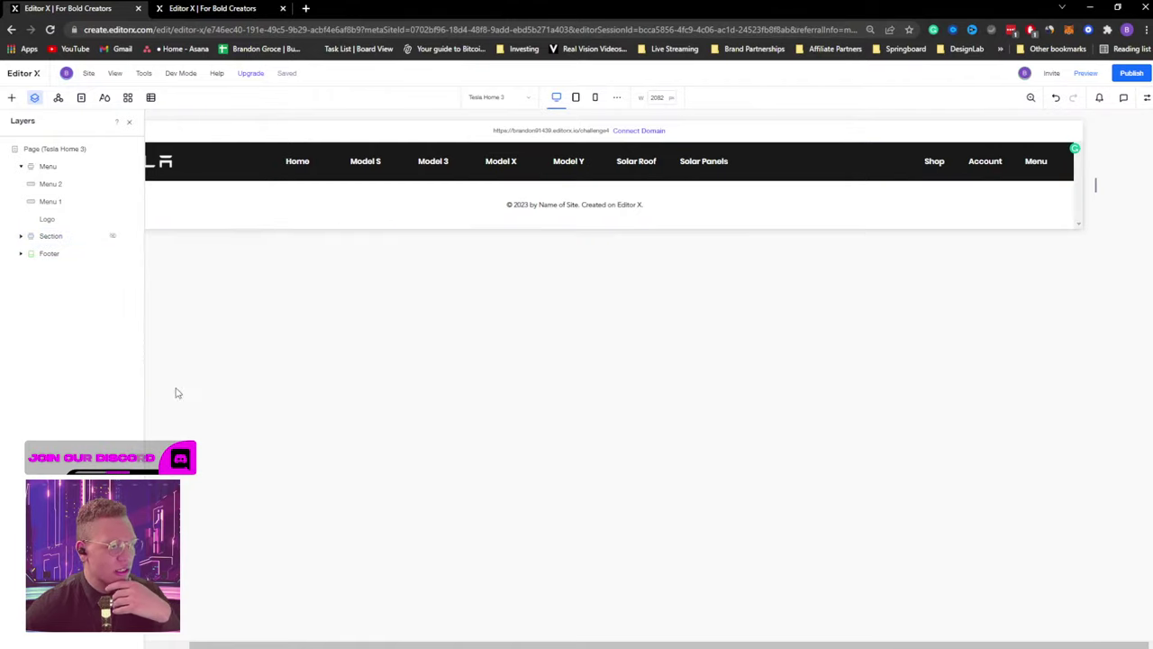
click(127, 125)
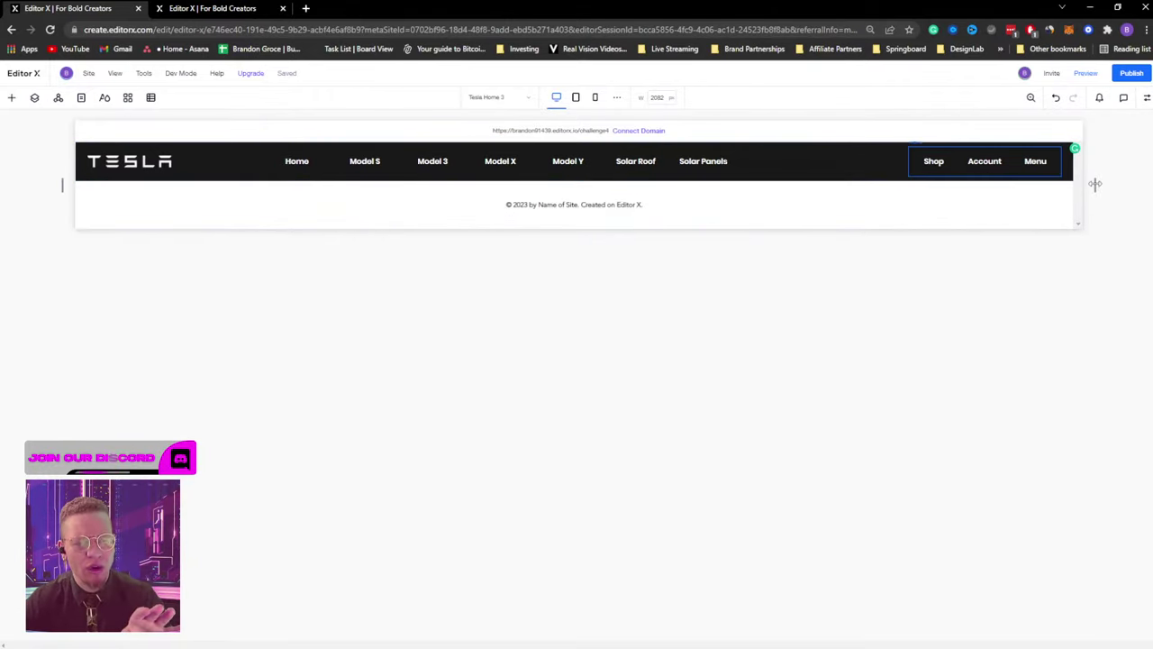
Widen the page view to about 2162 px and examine the size and docking settings of both header menus and the Tesla logo.
mouse_move(1094, 184)
mouse_down()
mouse_move(739, 193)
mouse_move(1116, 185)
mouse_up()
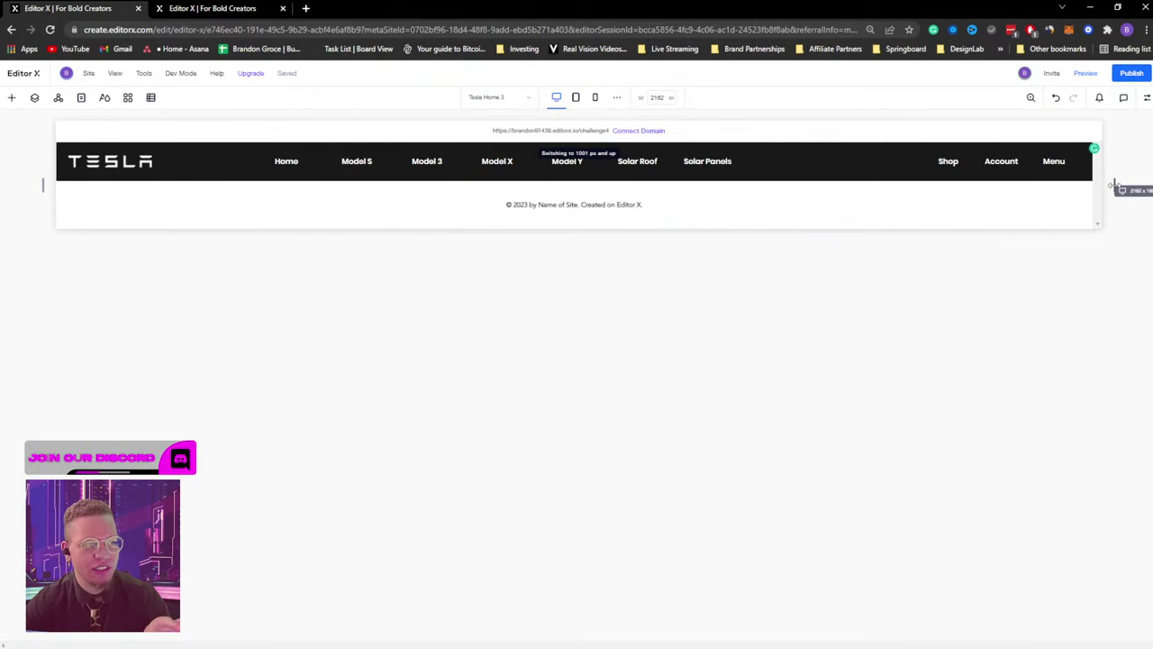
click(979, 167)
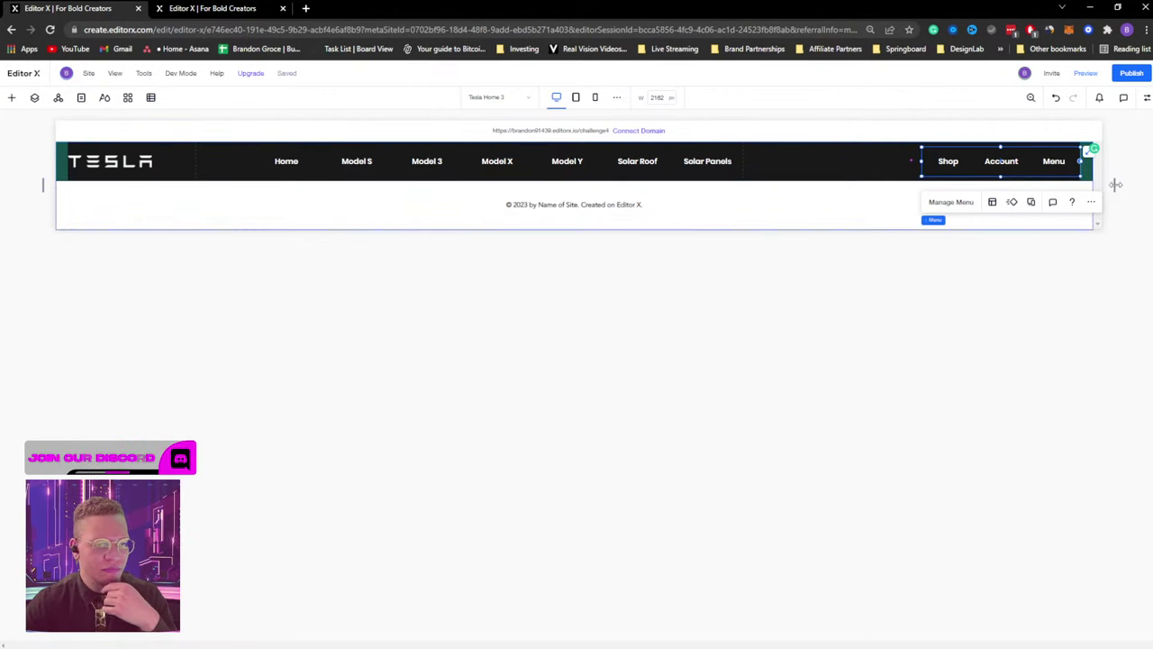
click(1146, 99)
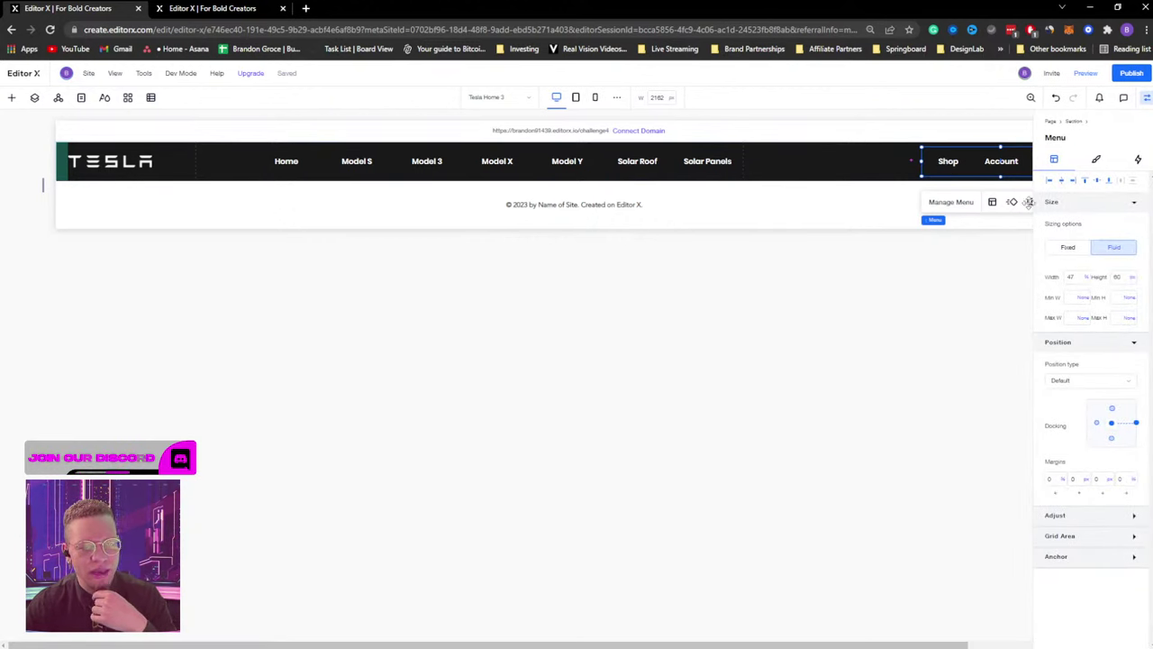
click(635, 164)
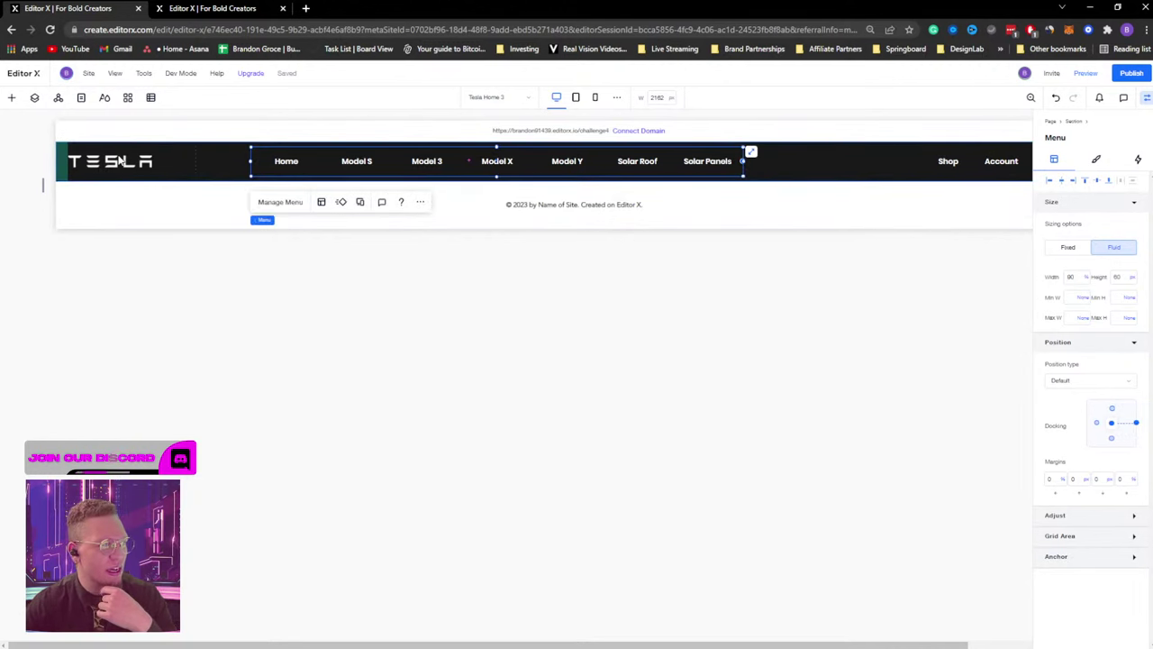
click(64, 170)
click(60, 172)
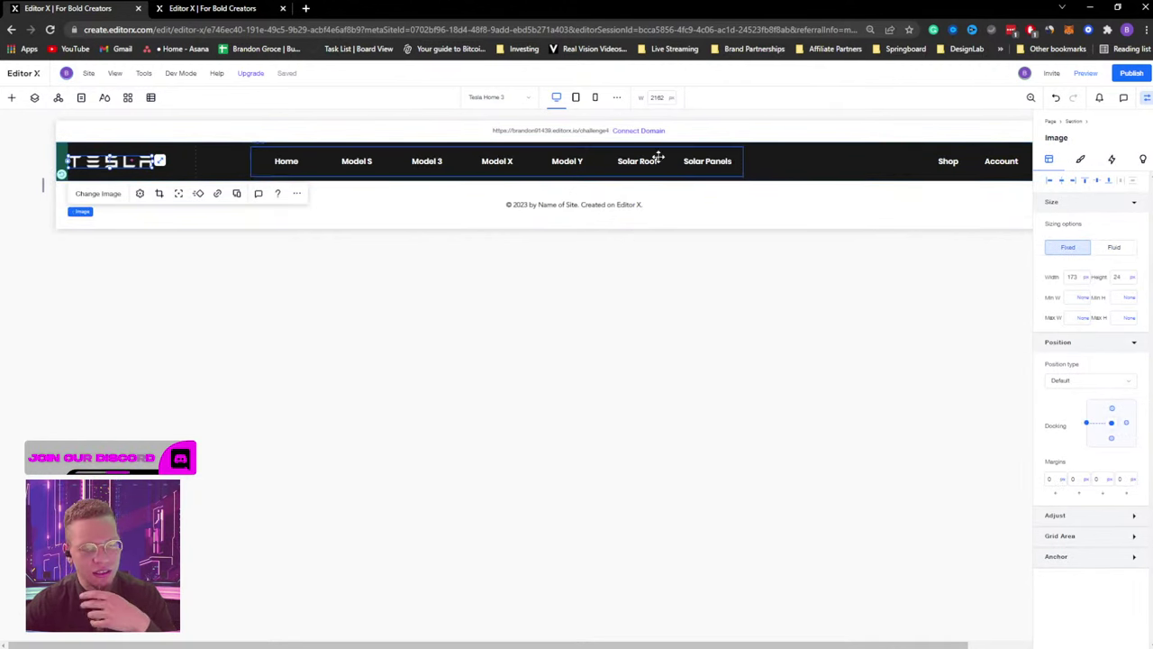
click(1147, 101)
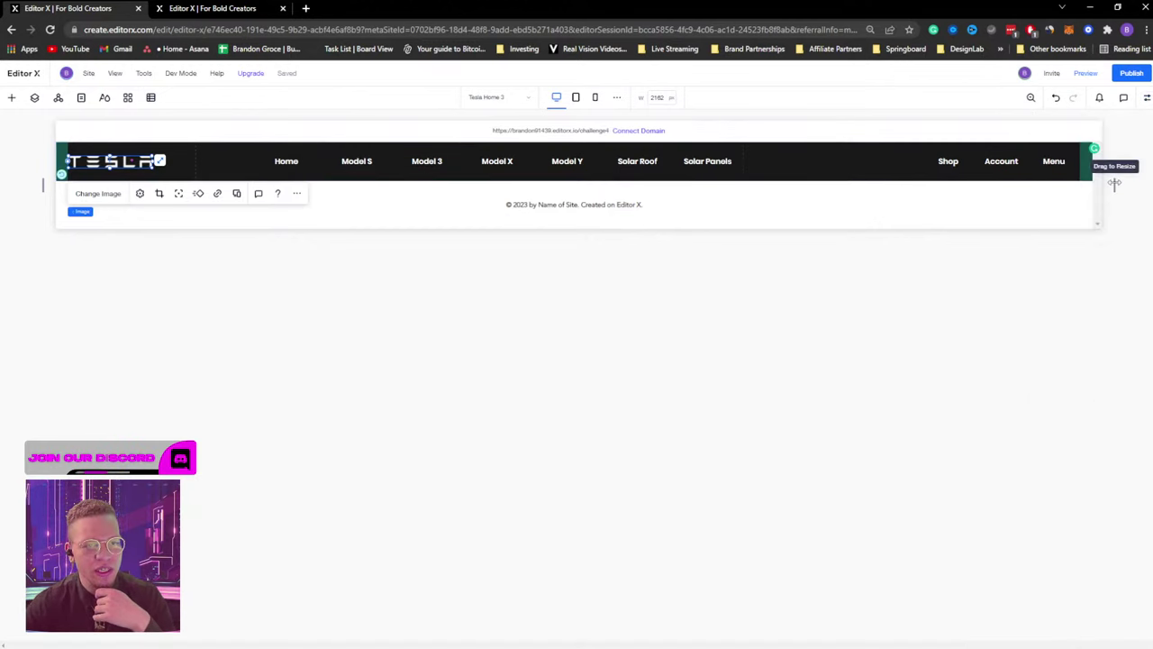
Check how the header menus and logo respond at a page width of about 1802 px, and restore the default desktop width.
drag(1113, 180, 1027, 182)
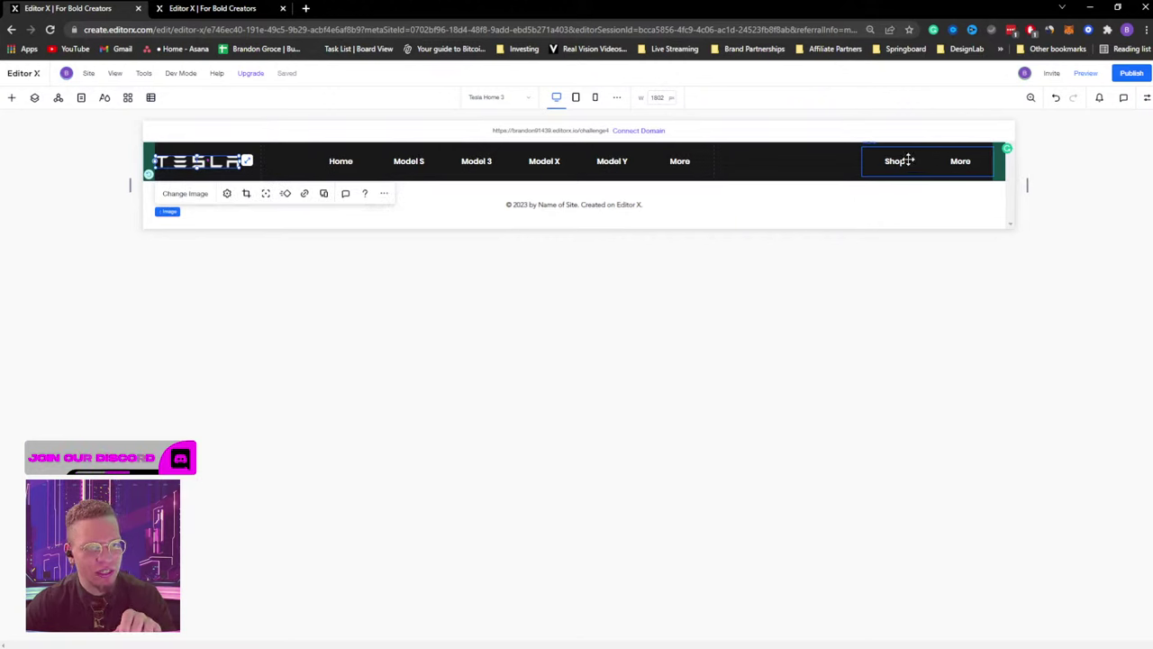
click(676, 164)
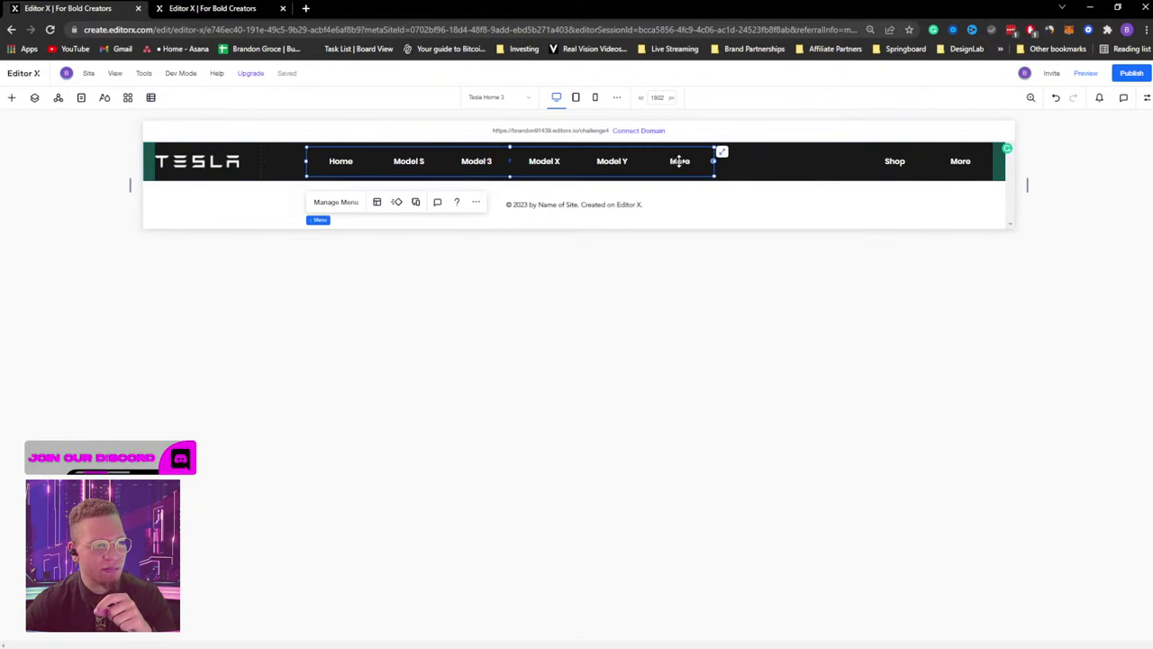
click(749, 166)
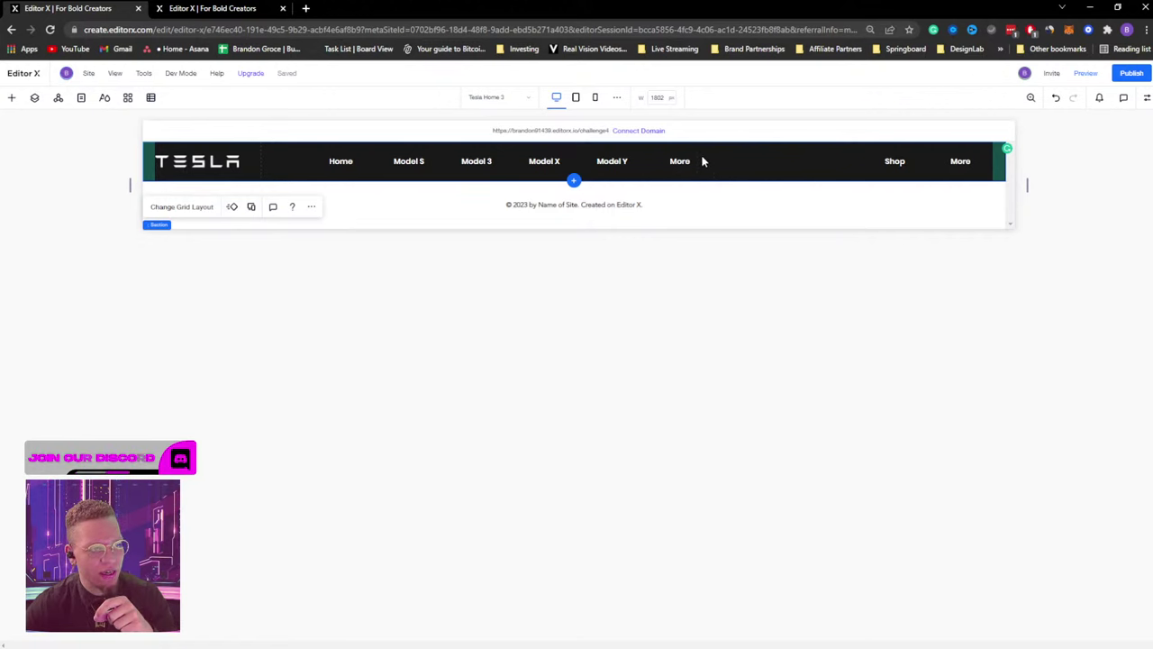
click(195, 165)
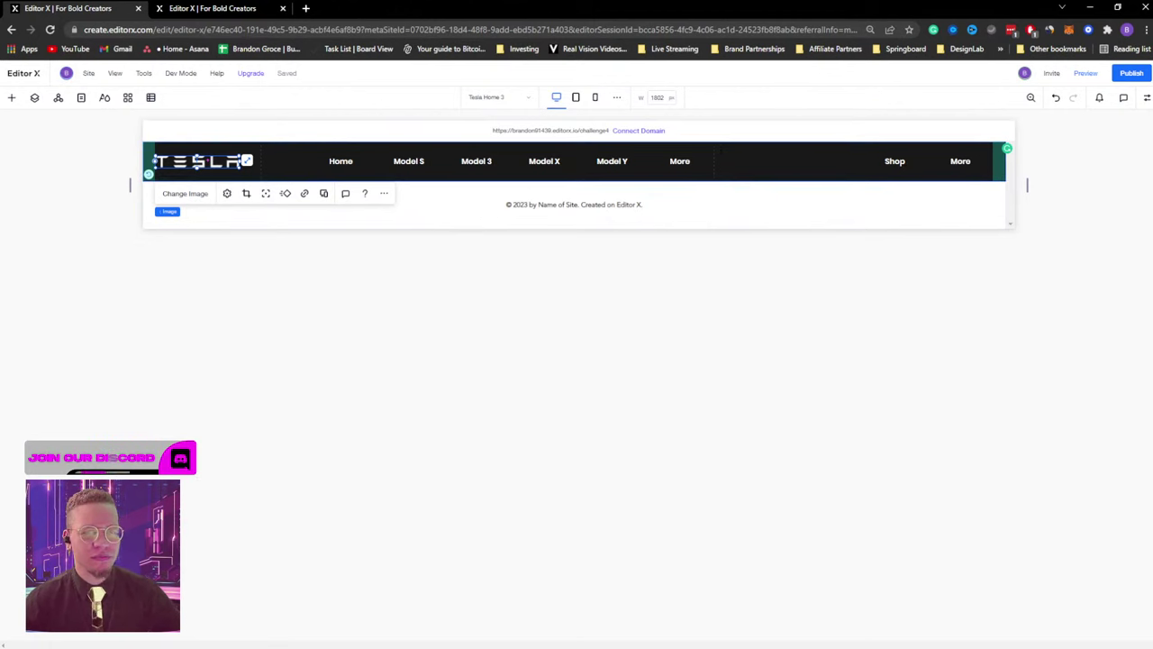
click(1146, 97)
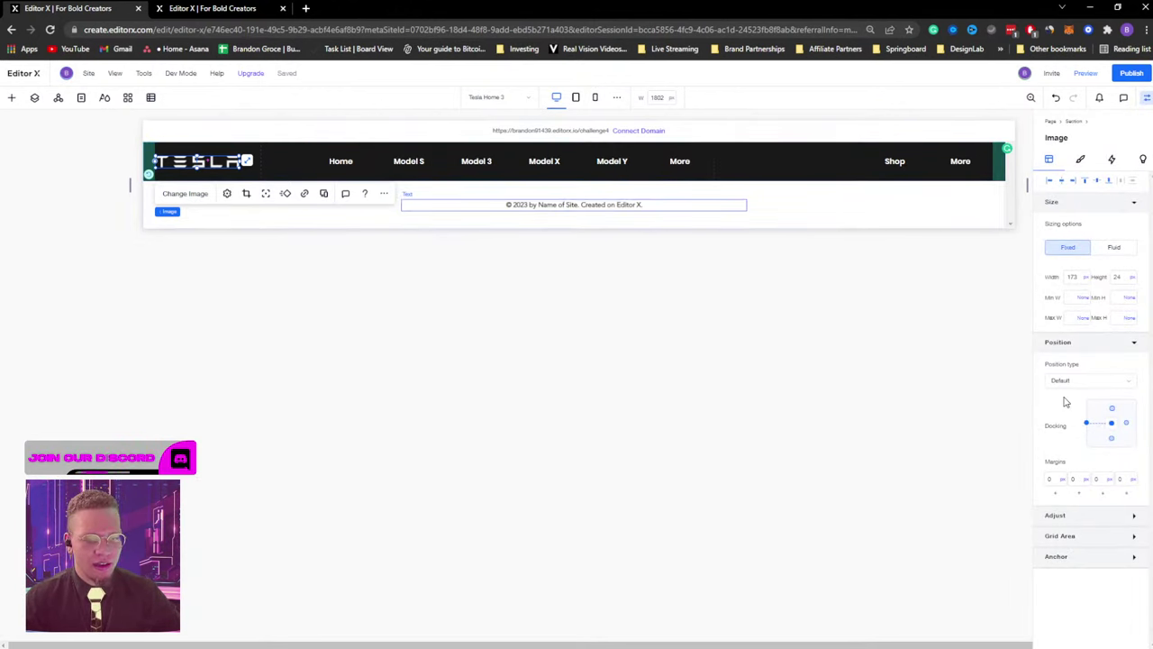
click(1146, 97)
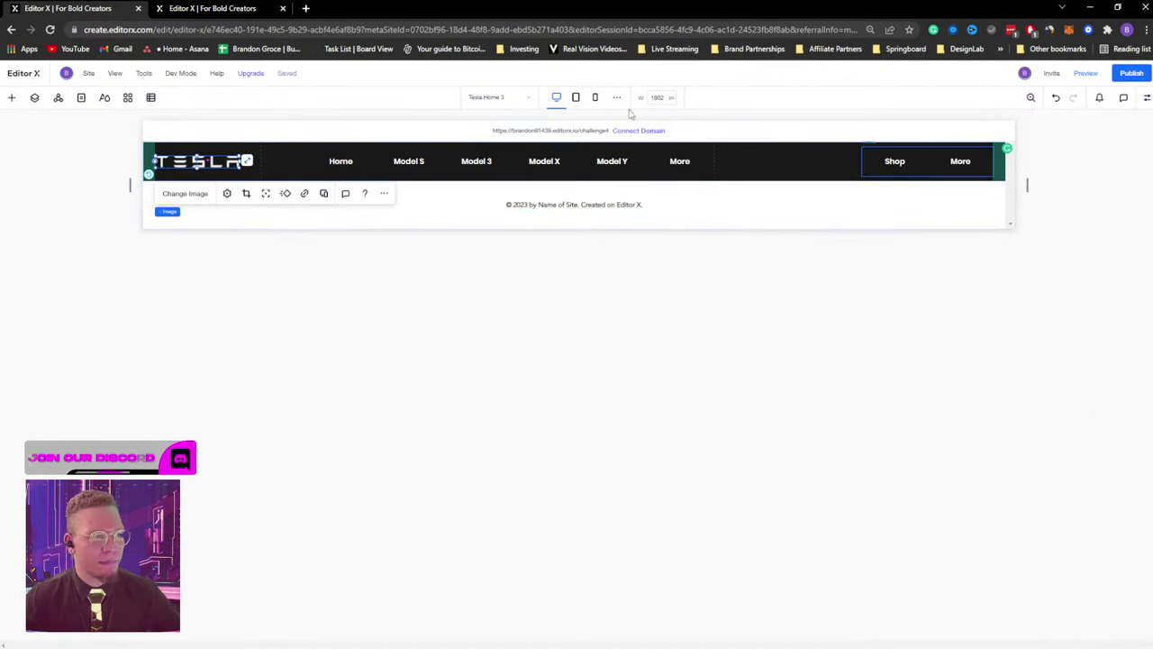
click(557, 98)
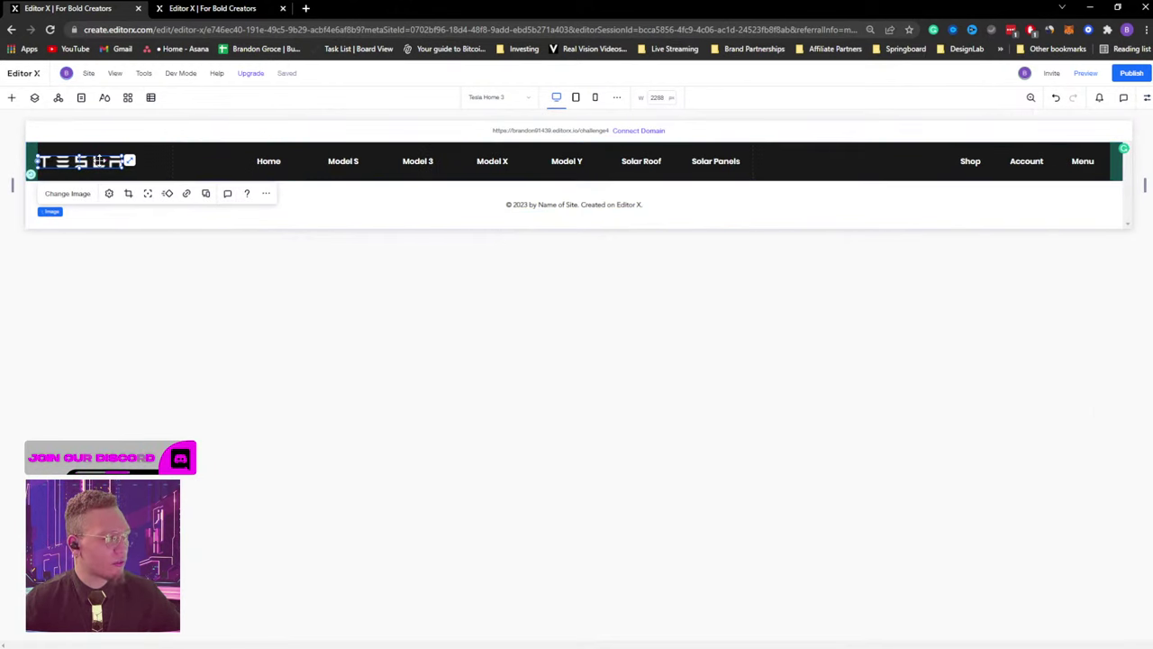
Try aligning the Tesla logo to the right of its header cell, check it at a width of about 1702 px, and undo the alignment.
click(1146, 98)
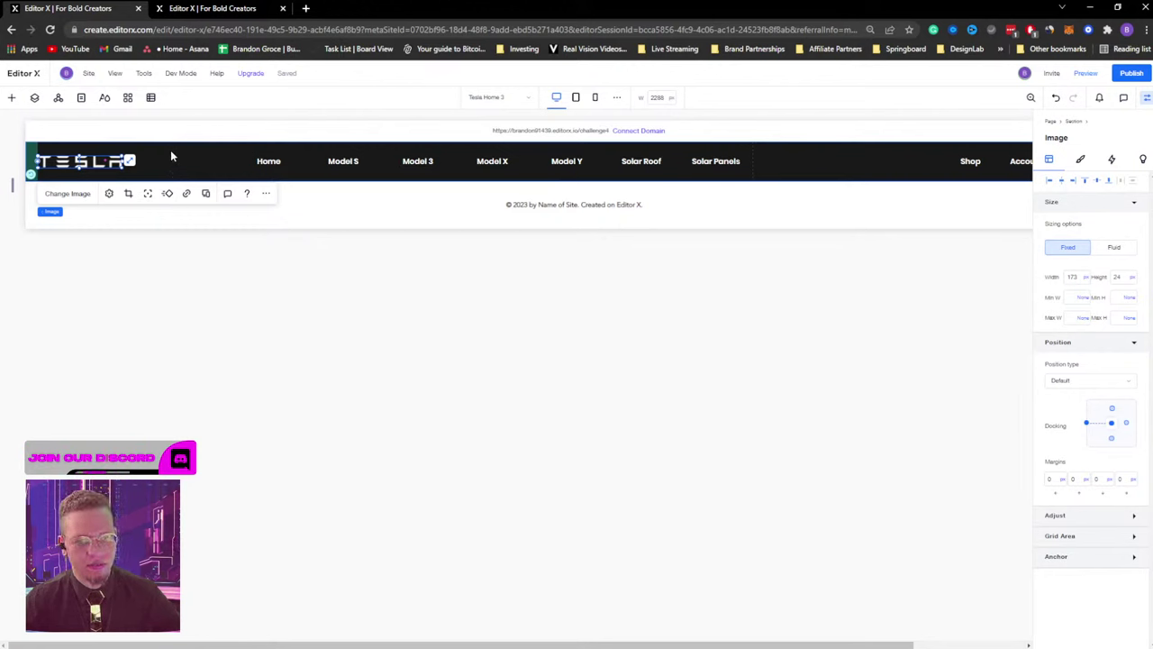
click(1075, 180)
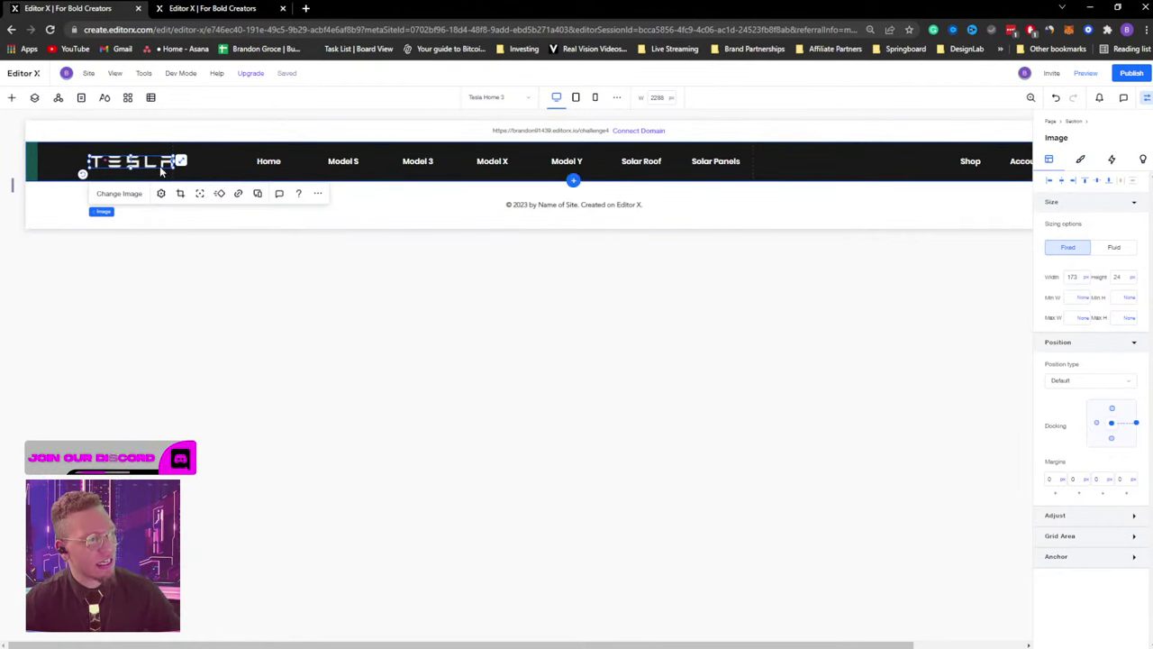
click(1147, 102)
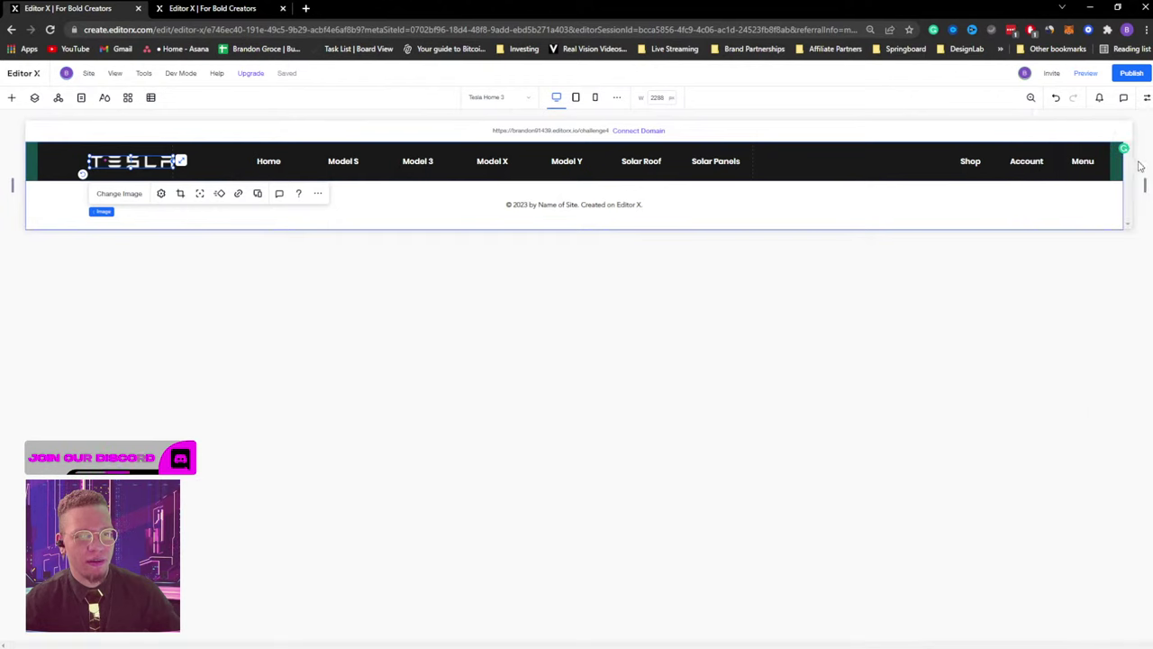
drag(1143, 187, 1003, 188)
click(261, 161)
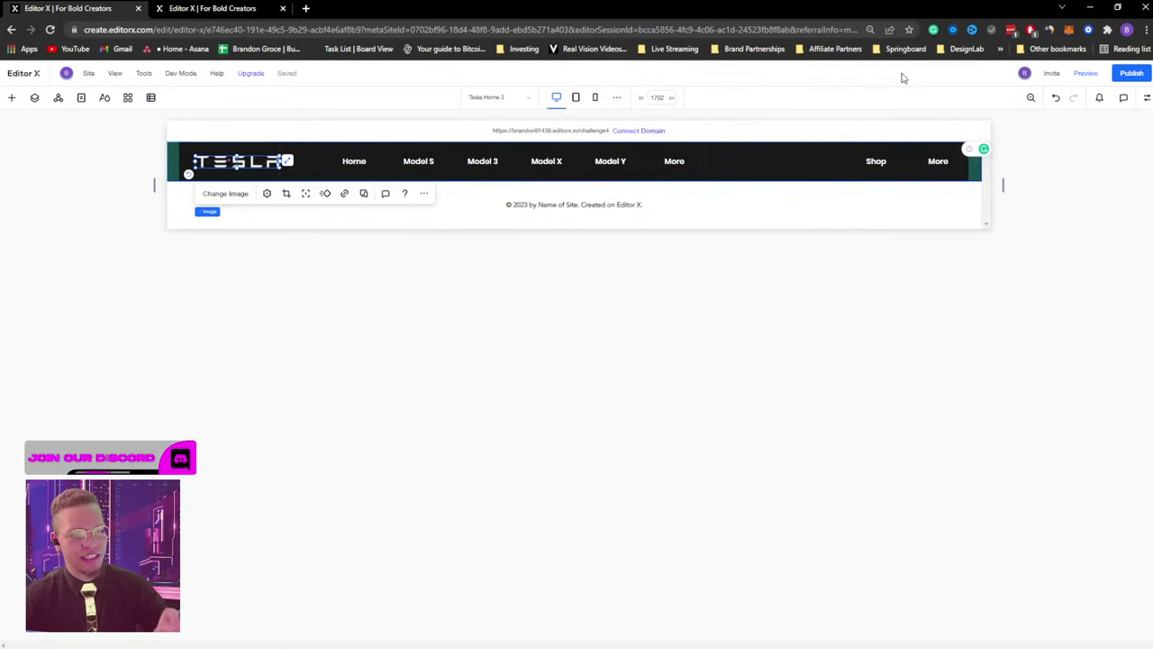
click(556, 97)
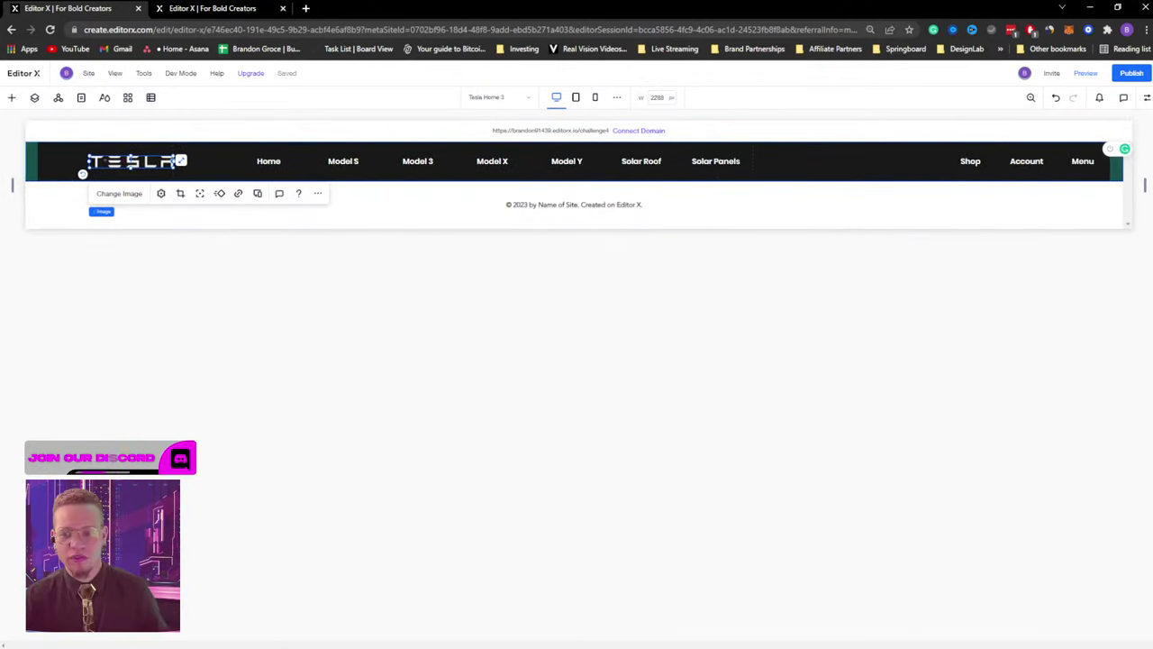
key(ctrl+z)
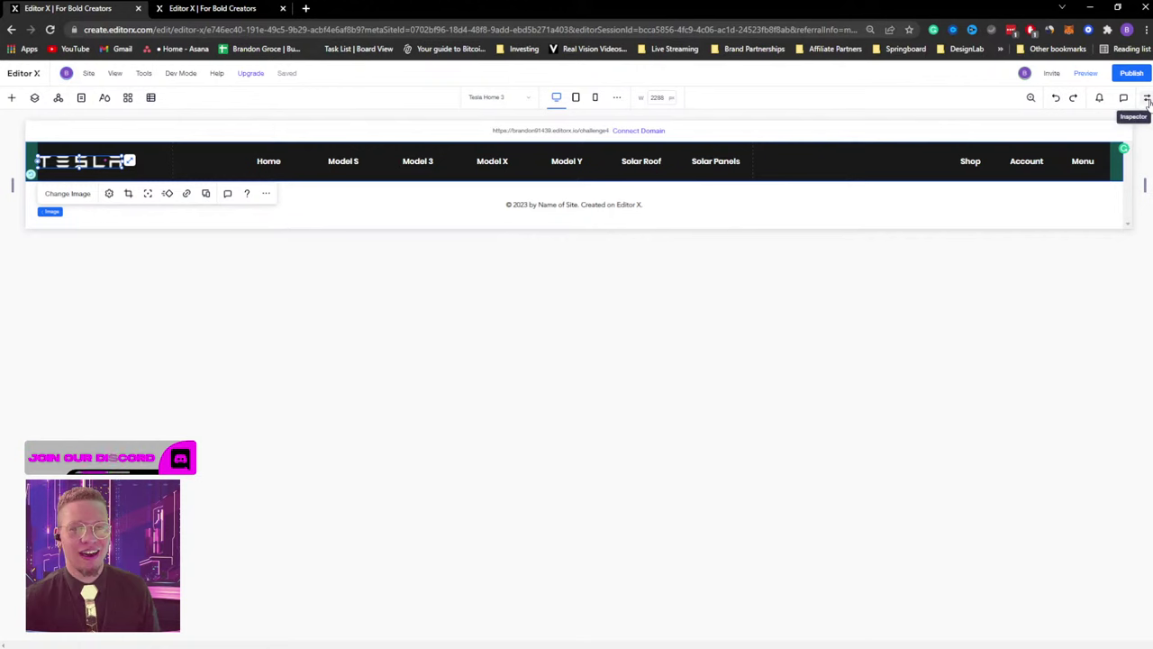
Display the hidden main section beneath the header again.
click(35, 97)
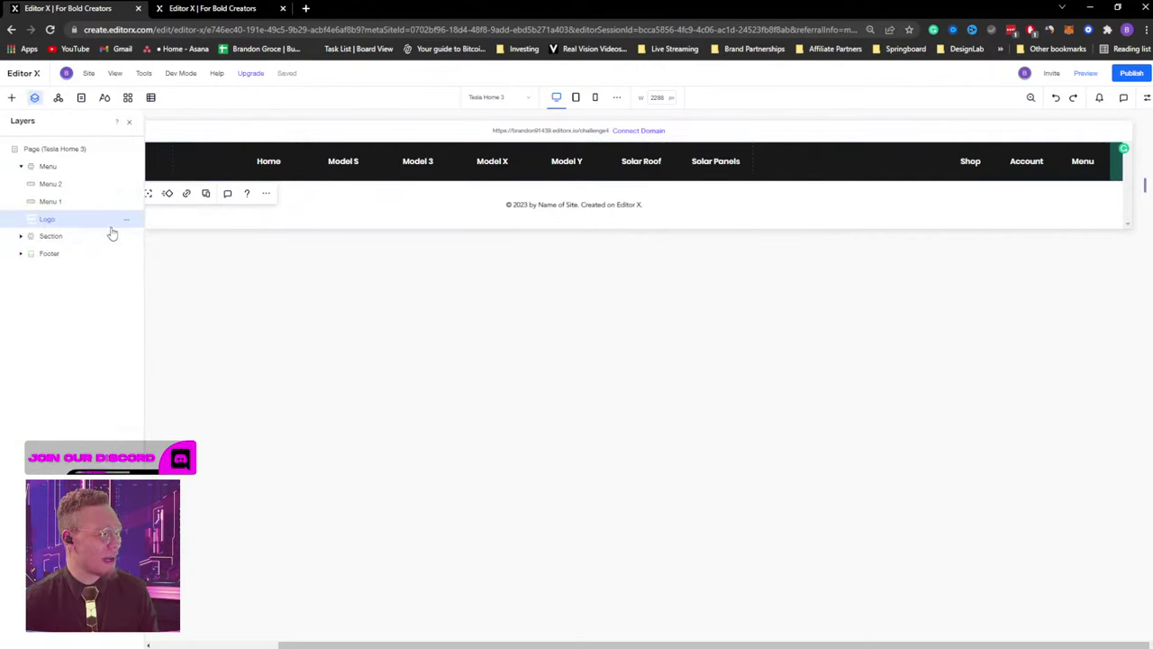
click(113, 238)
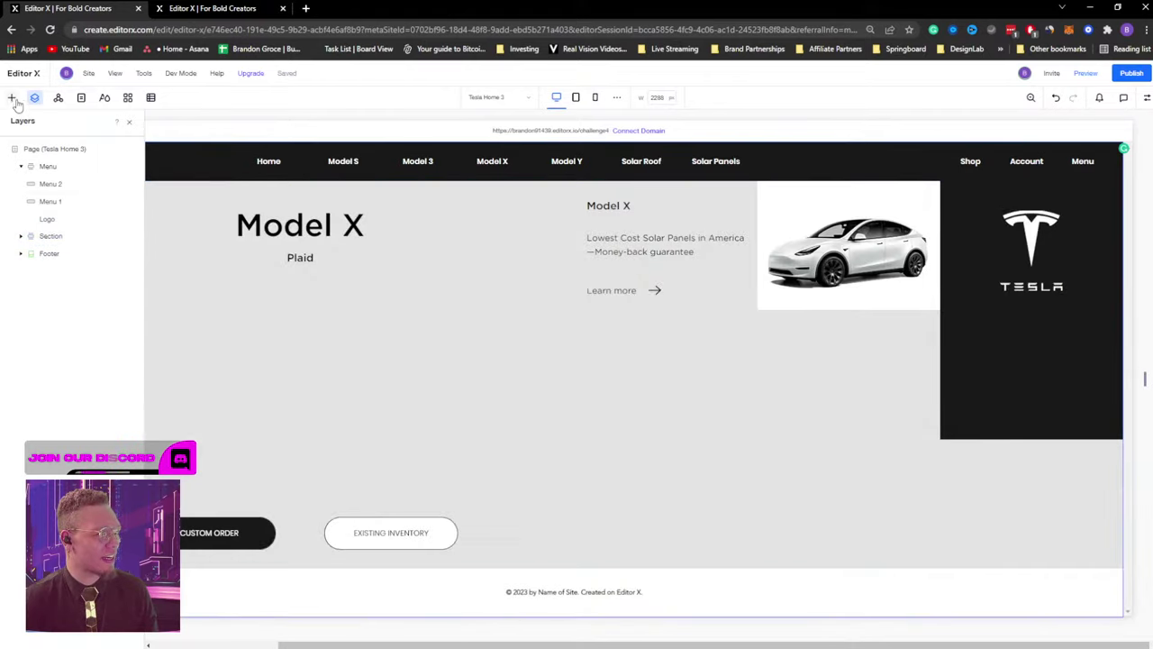
click(129, 121)
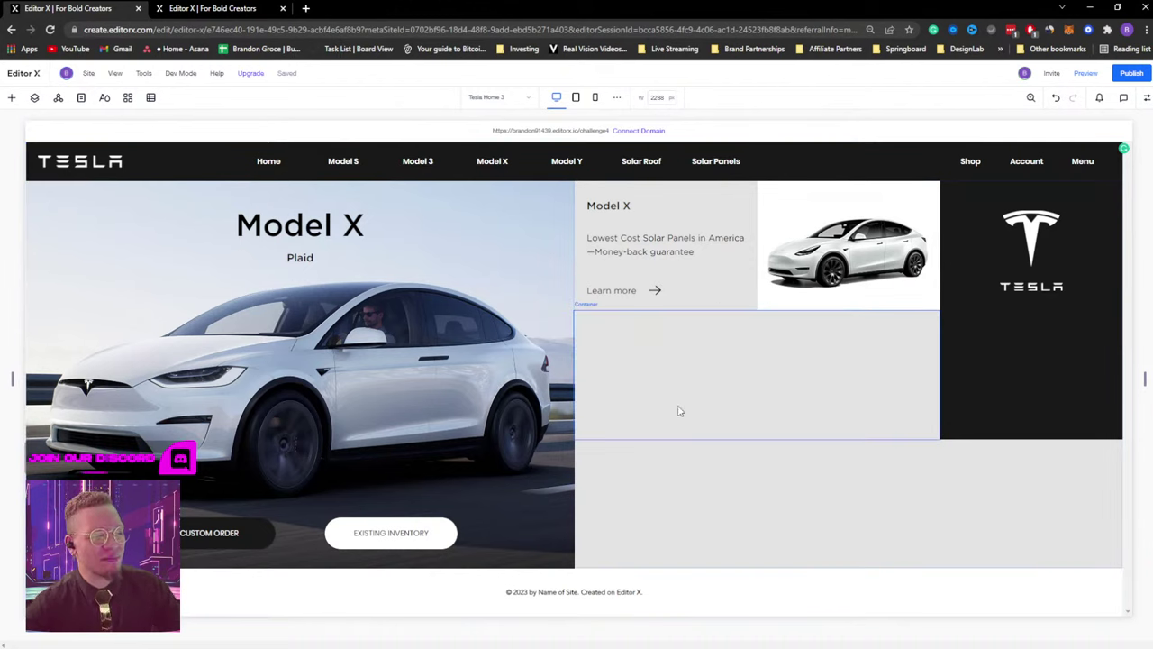
Set the background of the wide container beneath the Model X and white car cards to white (#FFFFFF).
click(674, 373)
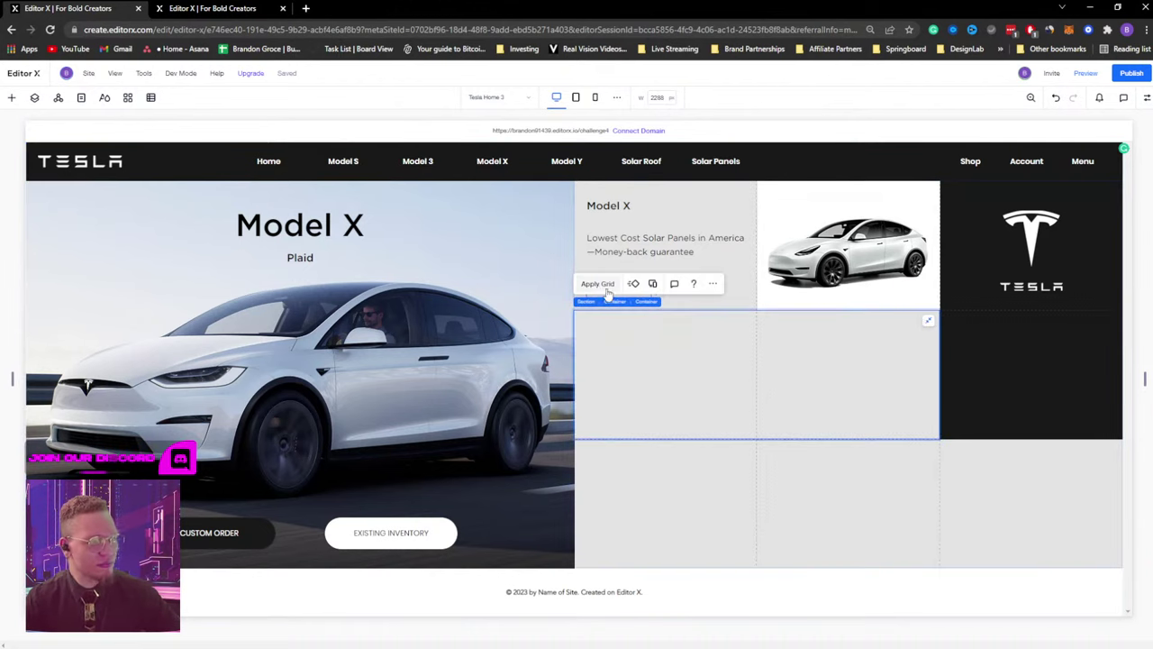
click(1147, 99)
click(1097, 161)
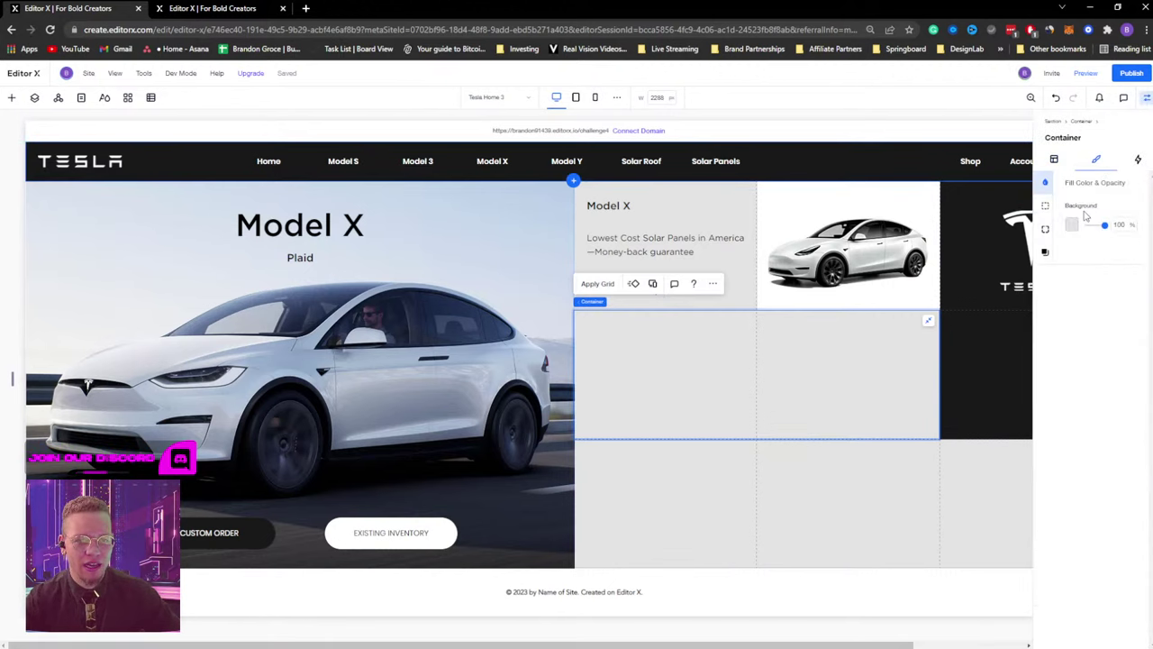
click(1072, 227)
click(1074, 275)
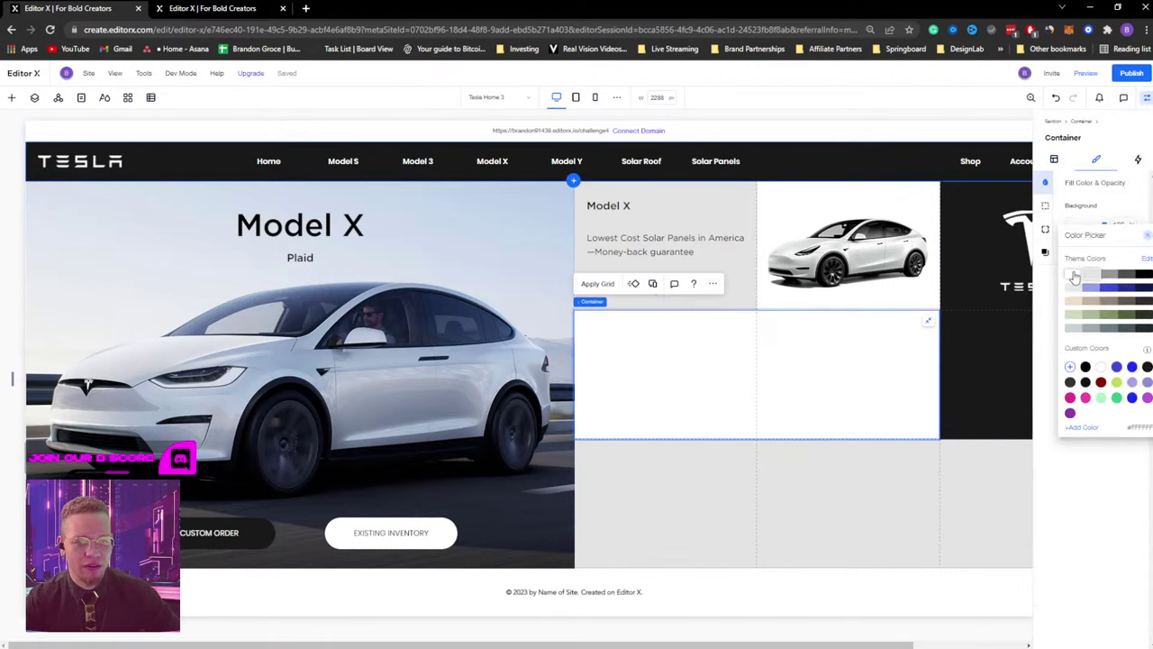
click(1146, 93)
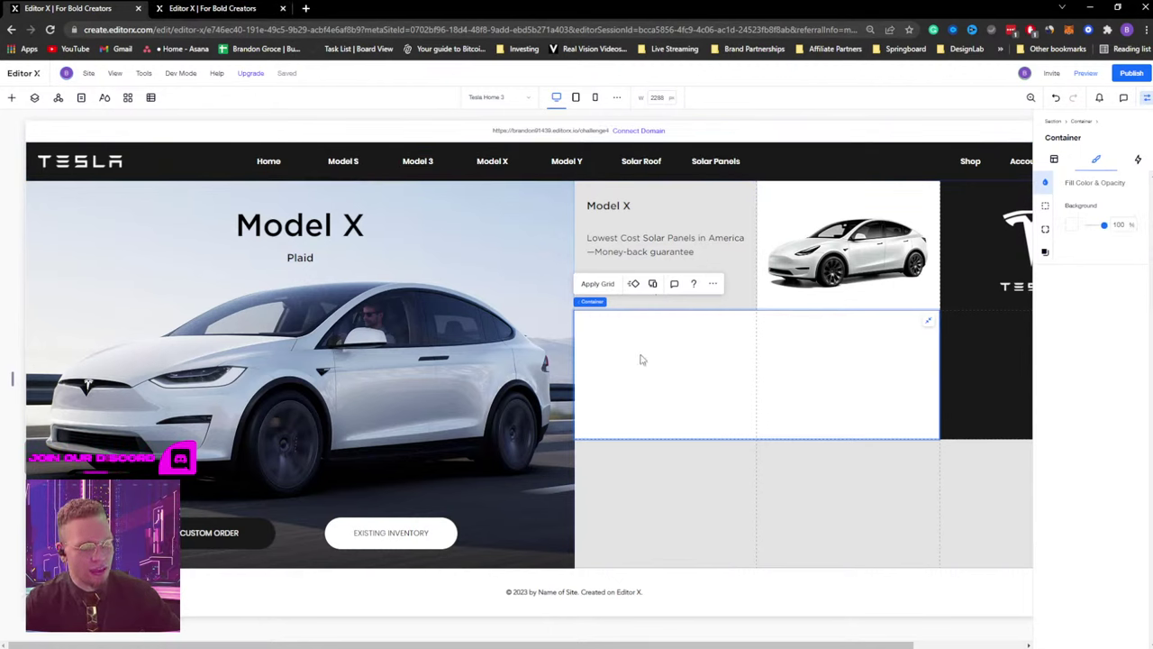
right_click(747, 370)
Switch to the Tesla Home 2 reference page and examine the Model 3 card's text elements, layer nesting and grid layout.
click(216, 8)
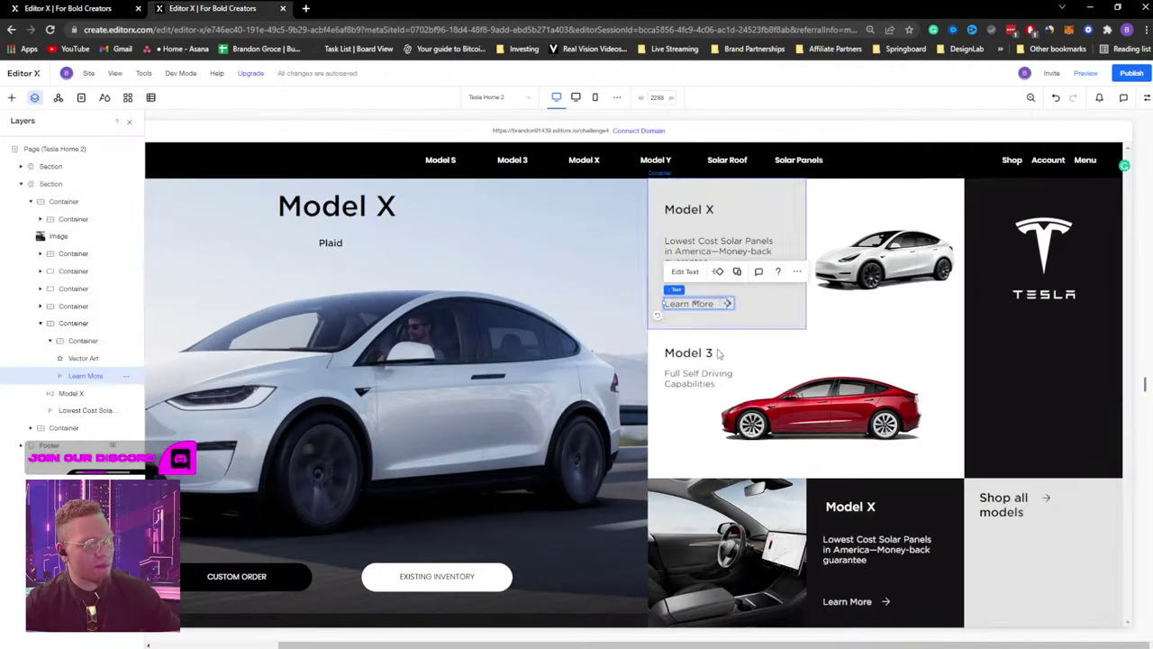
click(695, 375)
click(695, 354)
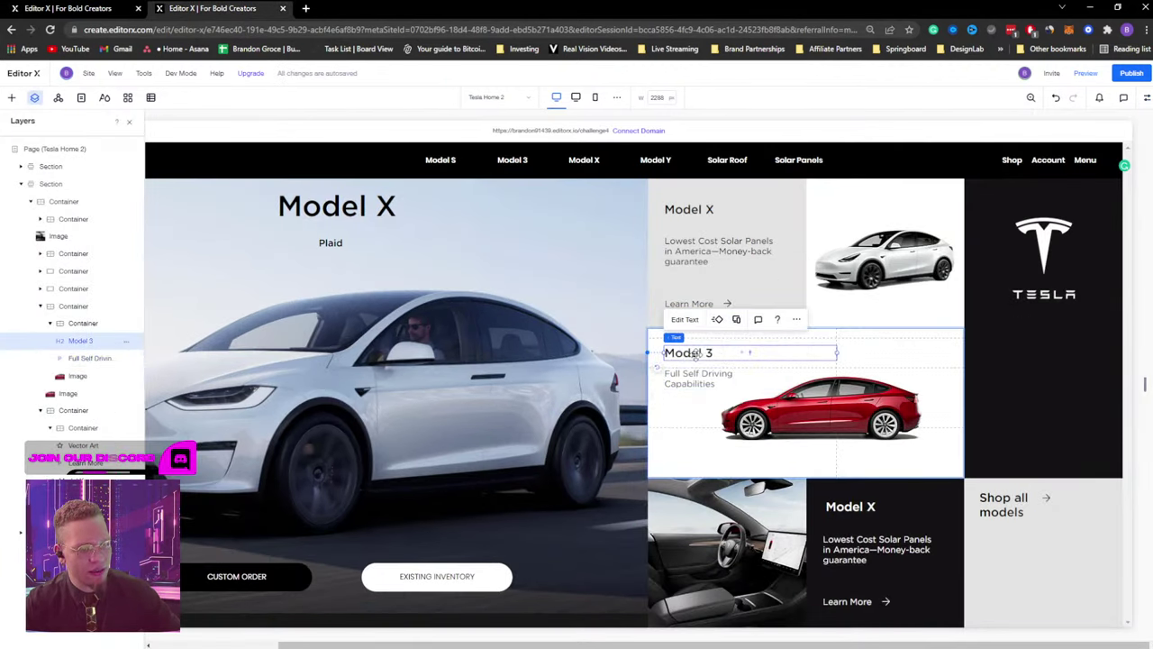
click(667, 391)
click(671, 416)
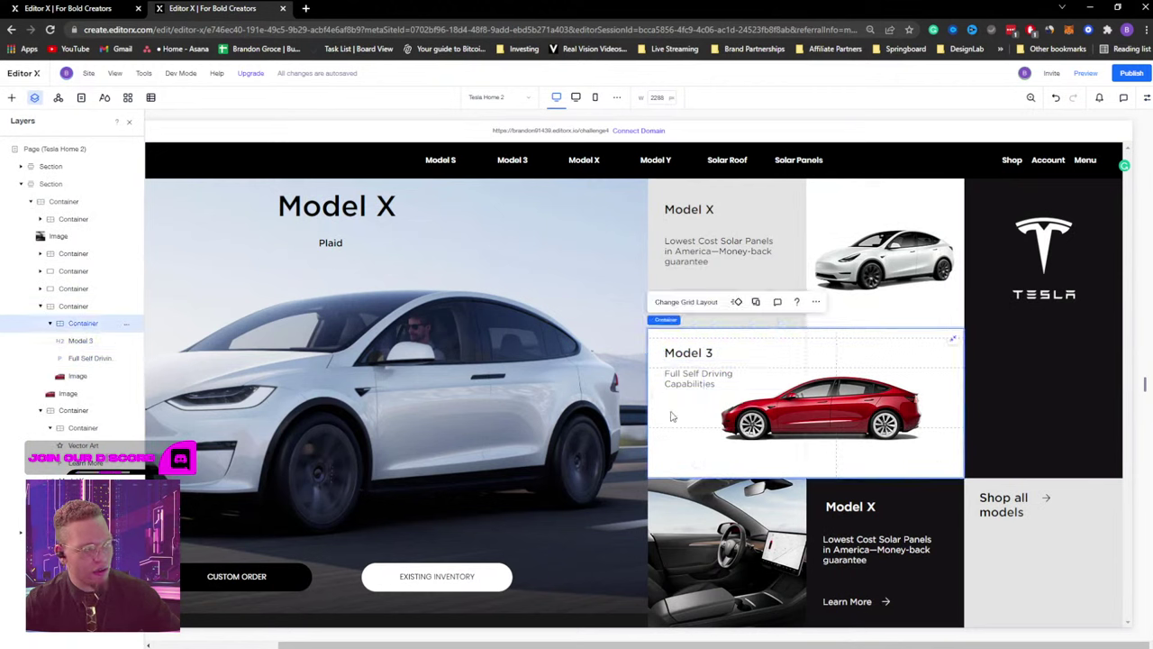
click(79, 341)
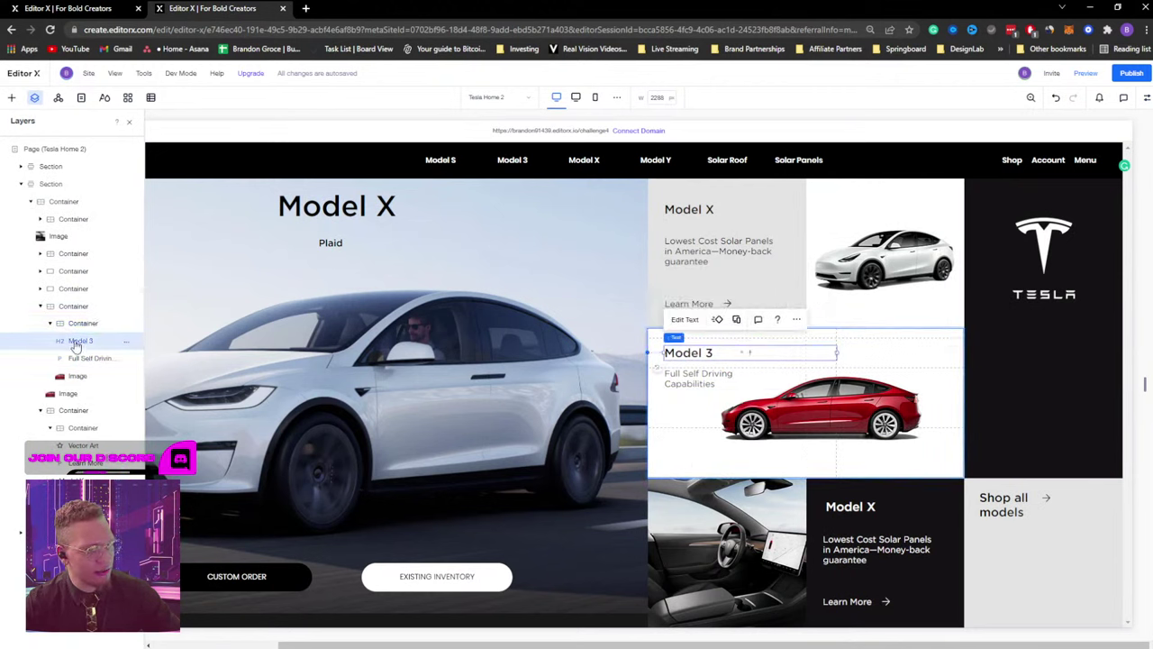
click(81, 323)
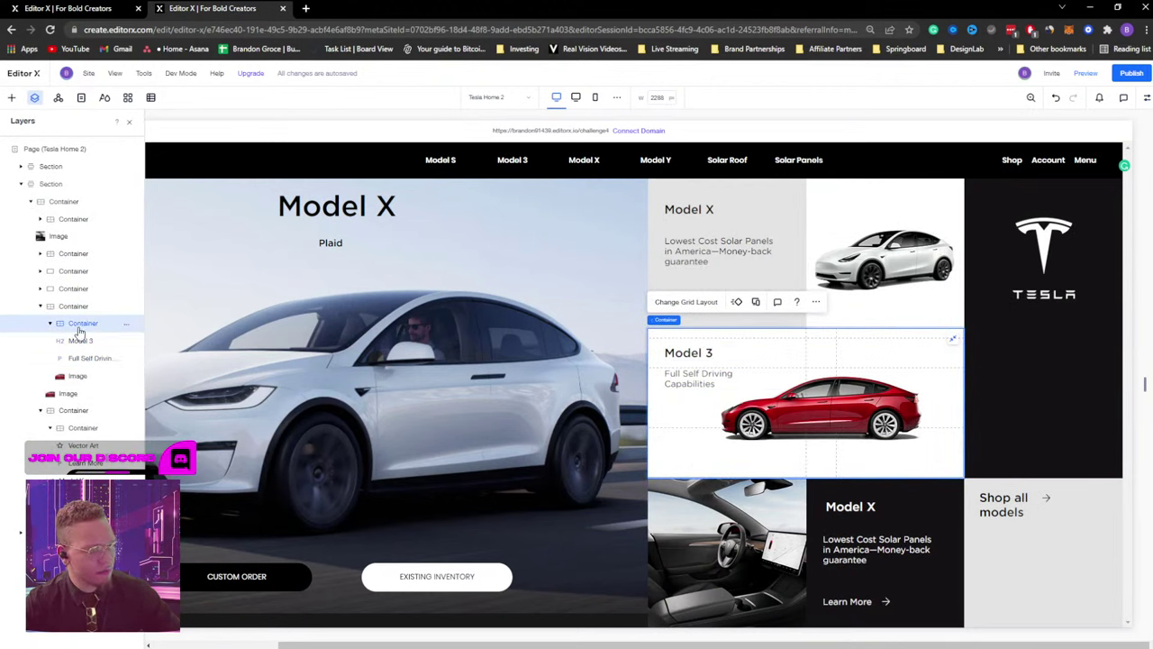
click(699, 302)
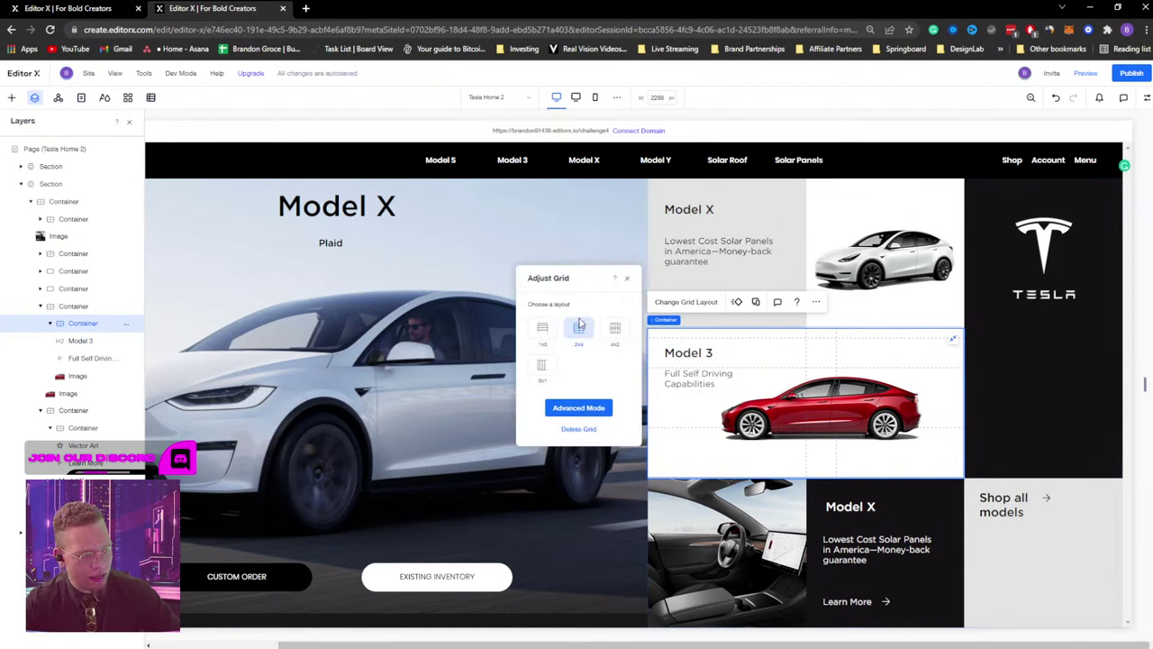
click(627, 279)
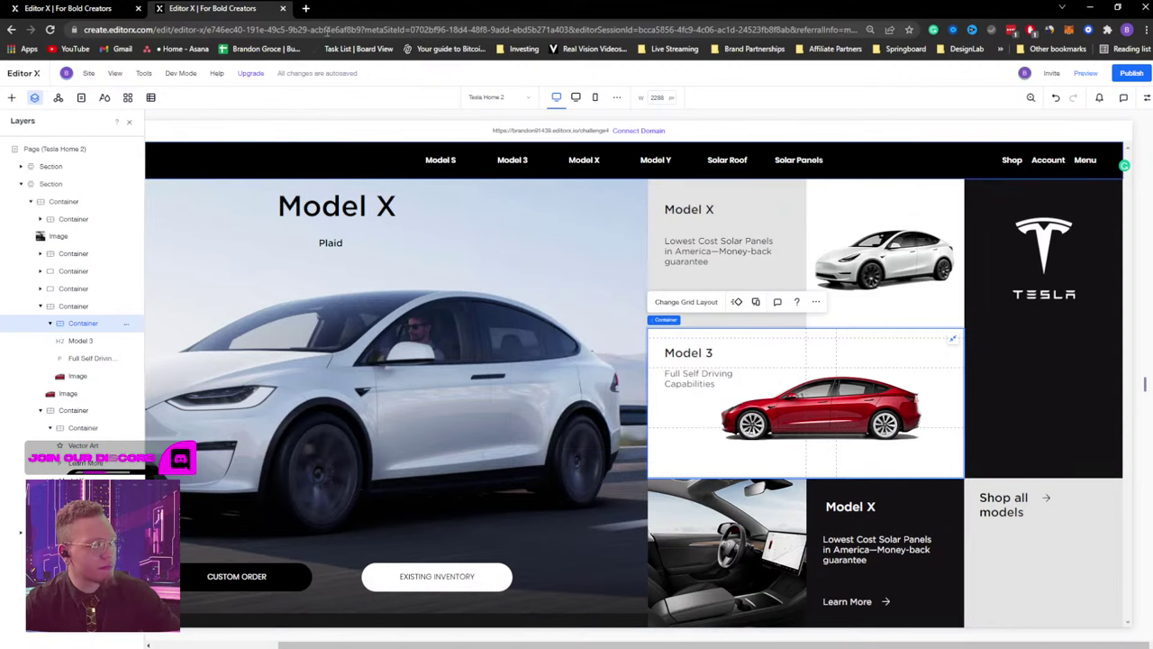
Compare the white container with the reference page and examine the Model 3 card's heading and description placement.
click(72, 8)
click(762, 375)
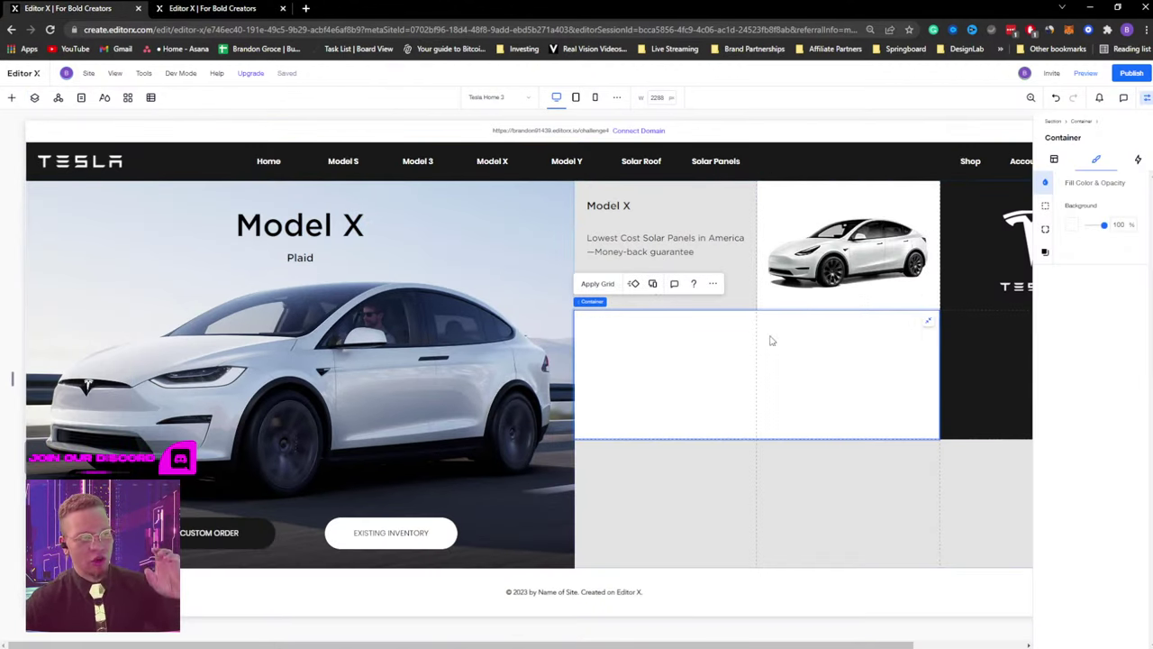
click(211, 8)
click(694, 353)
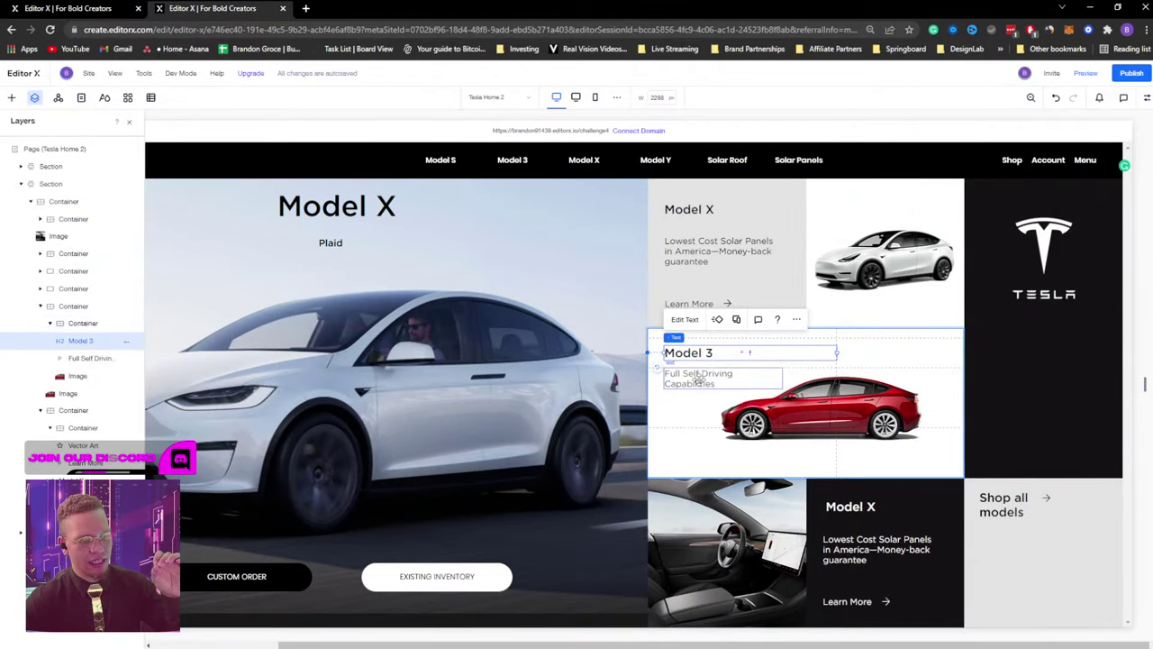
click(700, 378)
click(699, 354)
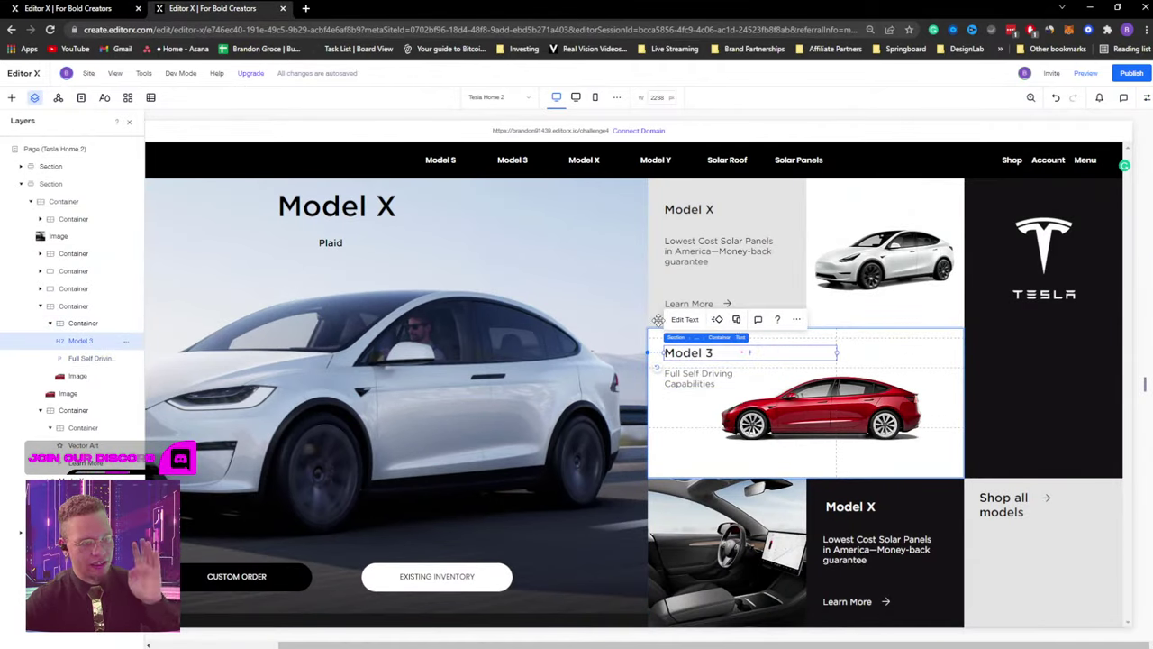
click(67, 8)
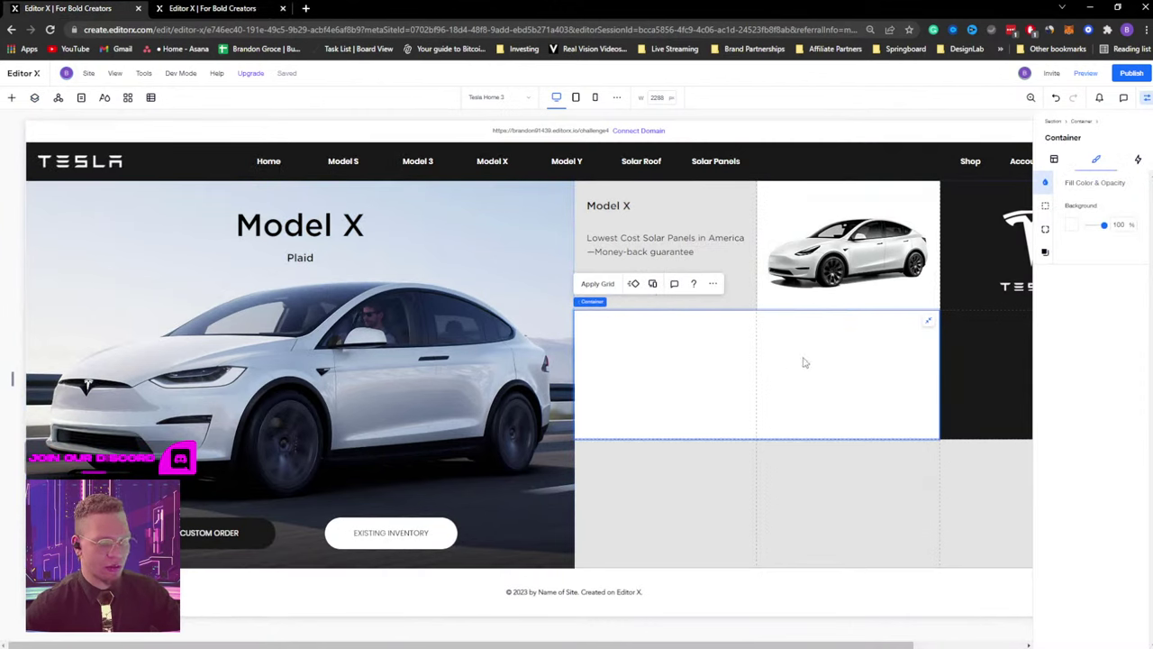
Apply a 1x3 grid to the white container beneath the Model X card and try shortening its first row.
click(606, 288)
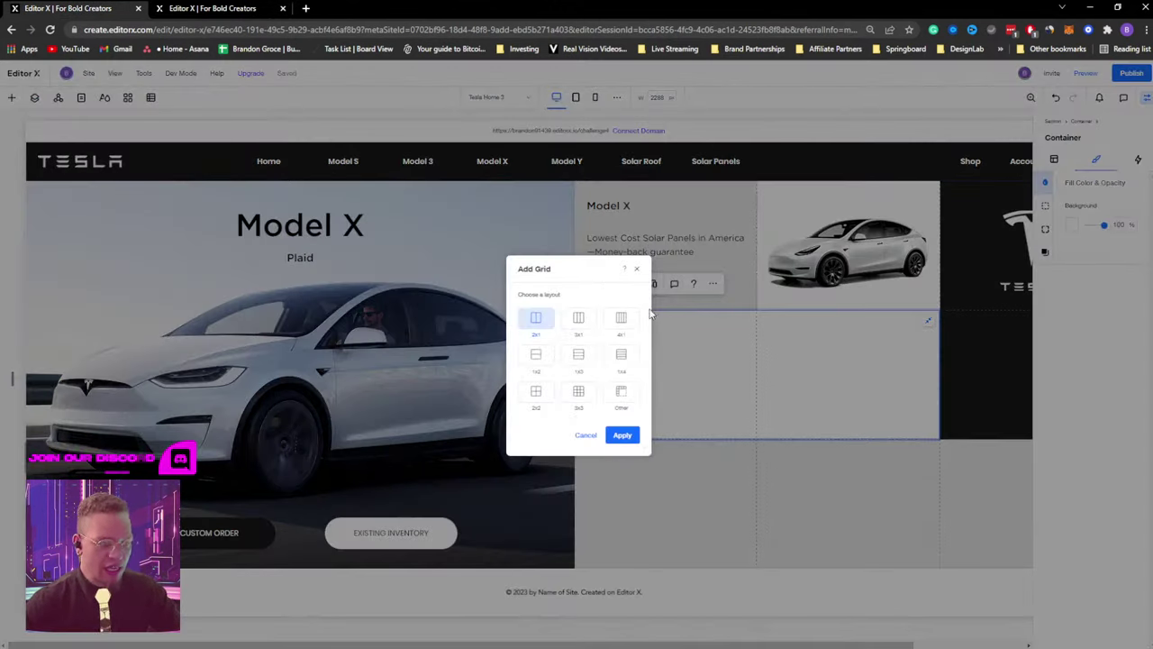
click(579, 356)
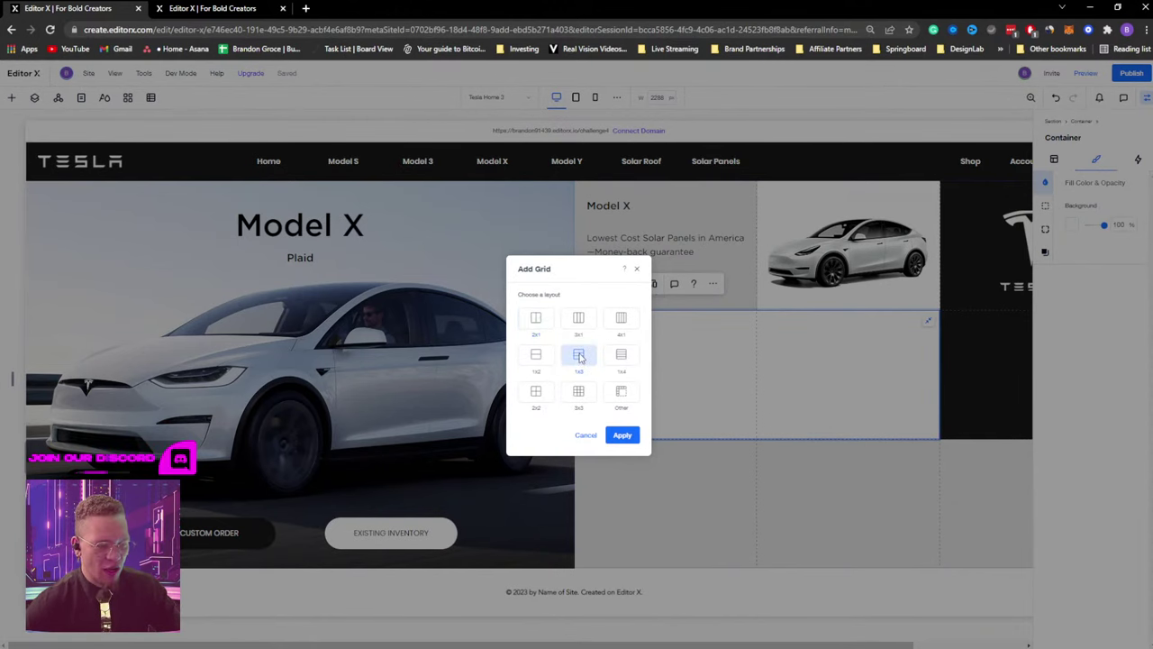
click(621, 435)
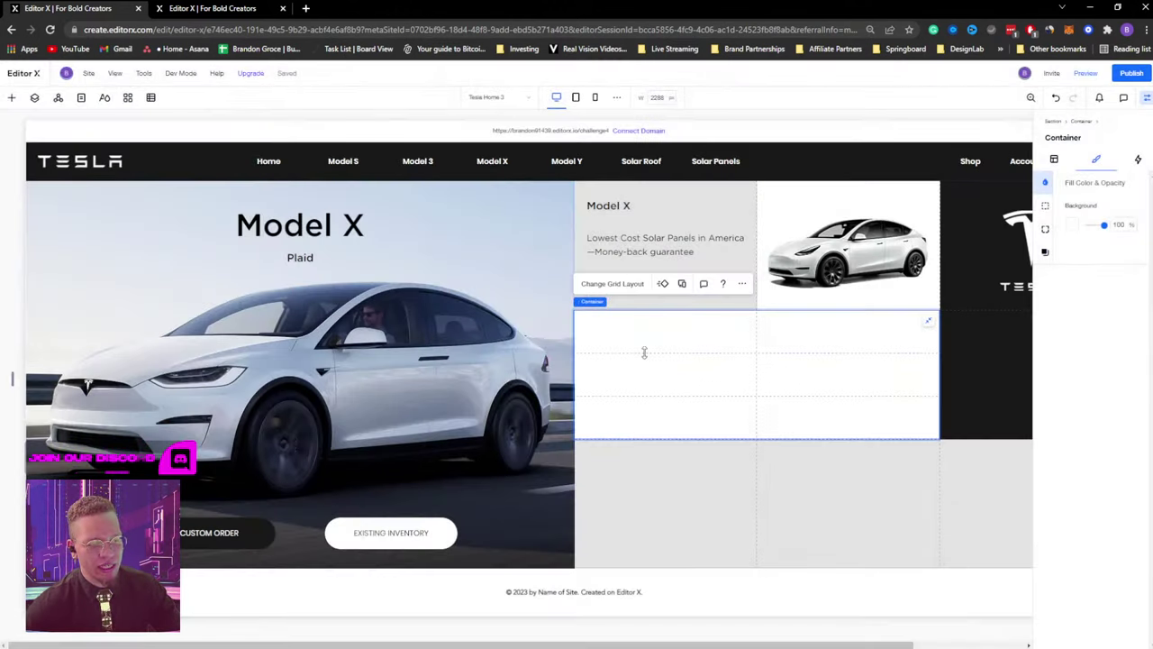
drag(644, 352, 646, 331)
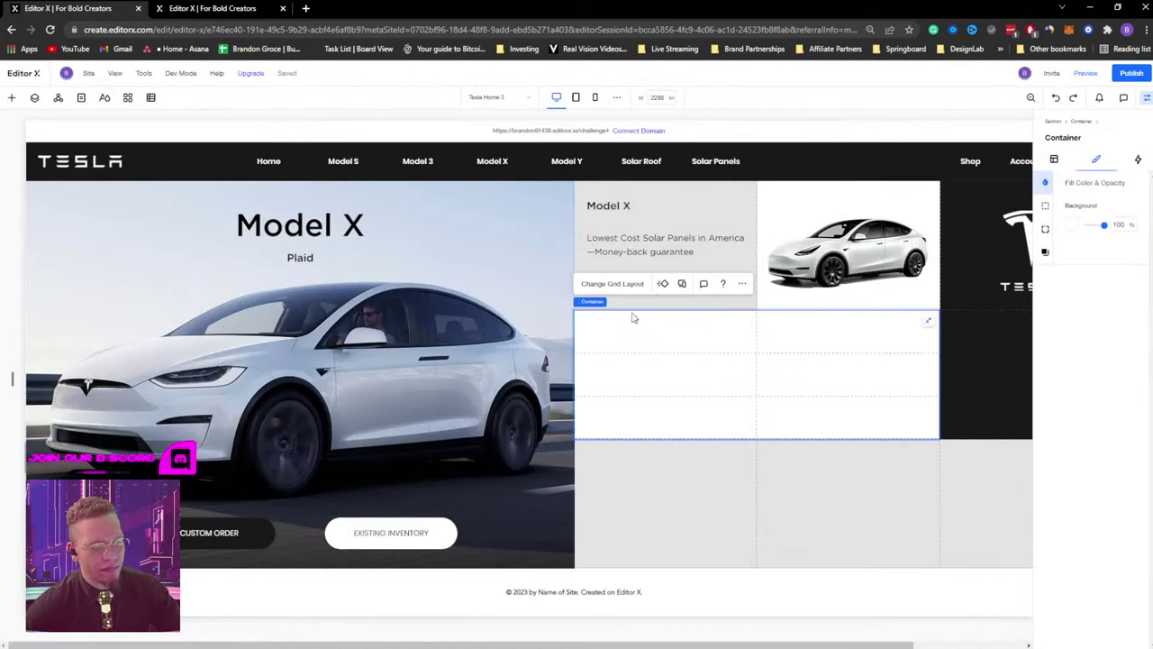
Add a fourth row to the white container's grid and reduce the first row to a narrow strip.
click(612, 283)
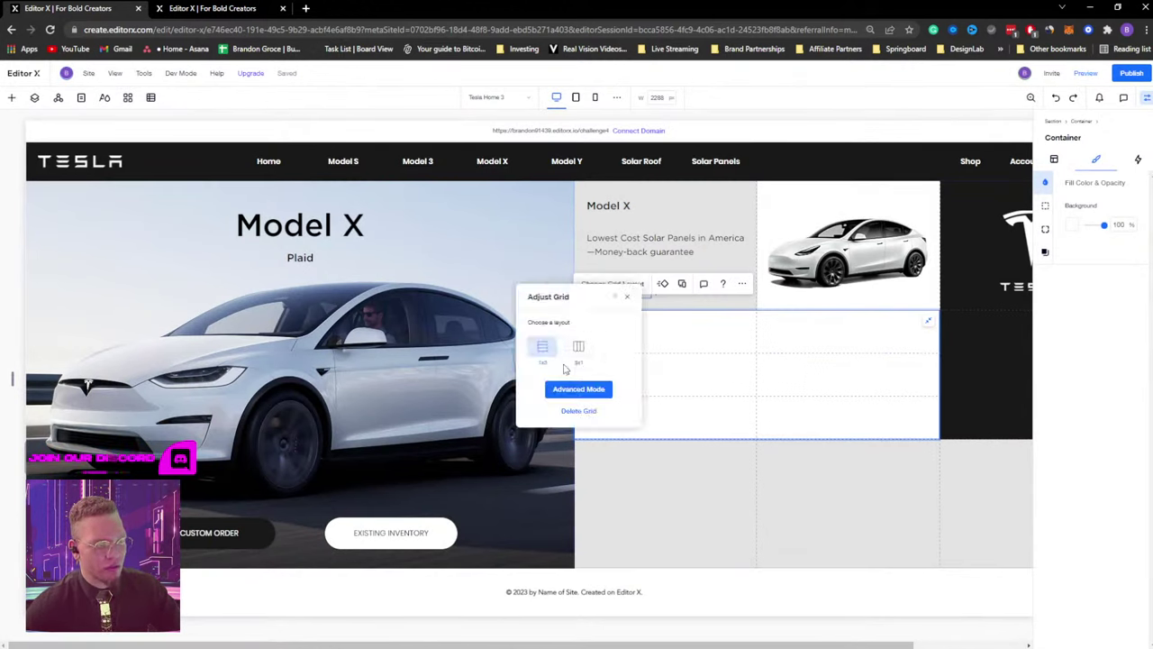
click(581, 390)
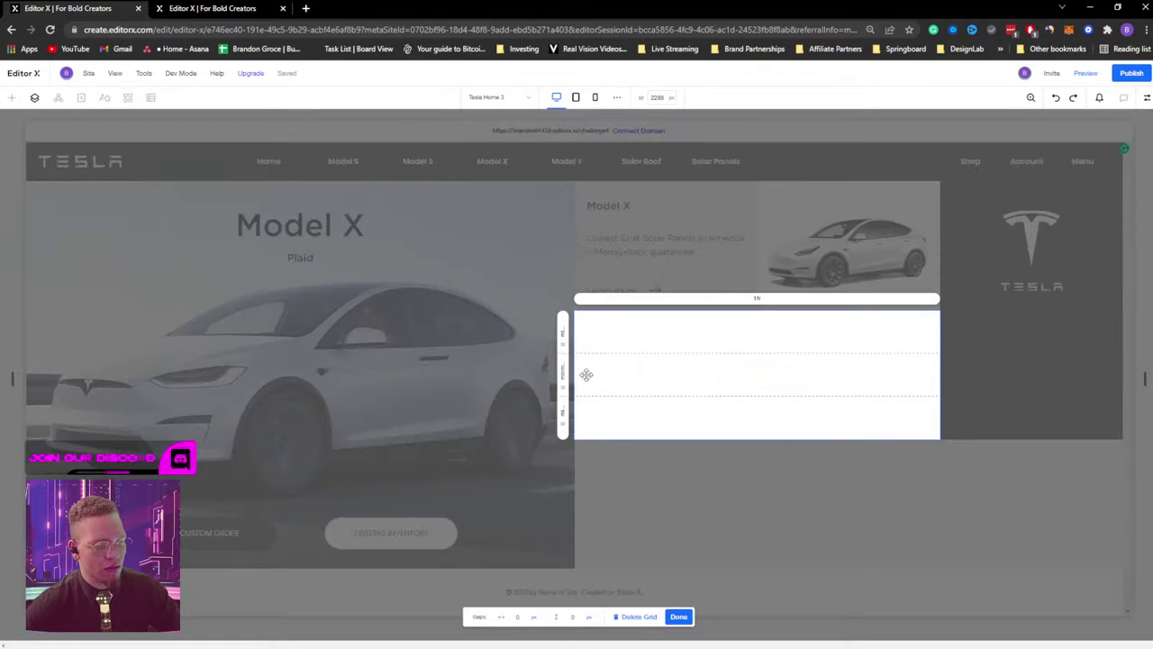
click(584, 311)
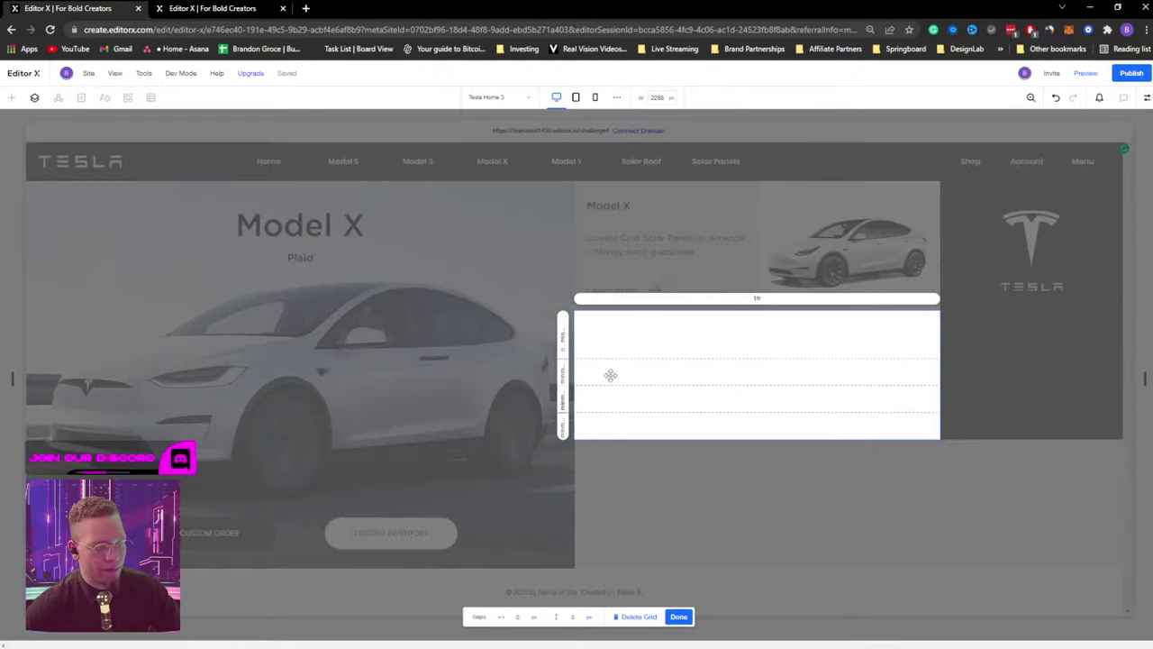
drag(600, 357, 600, 333)
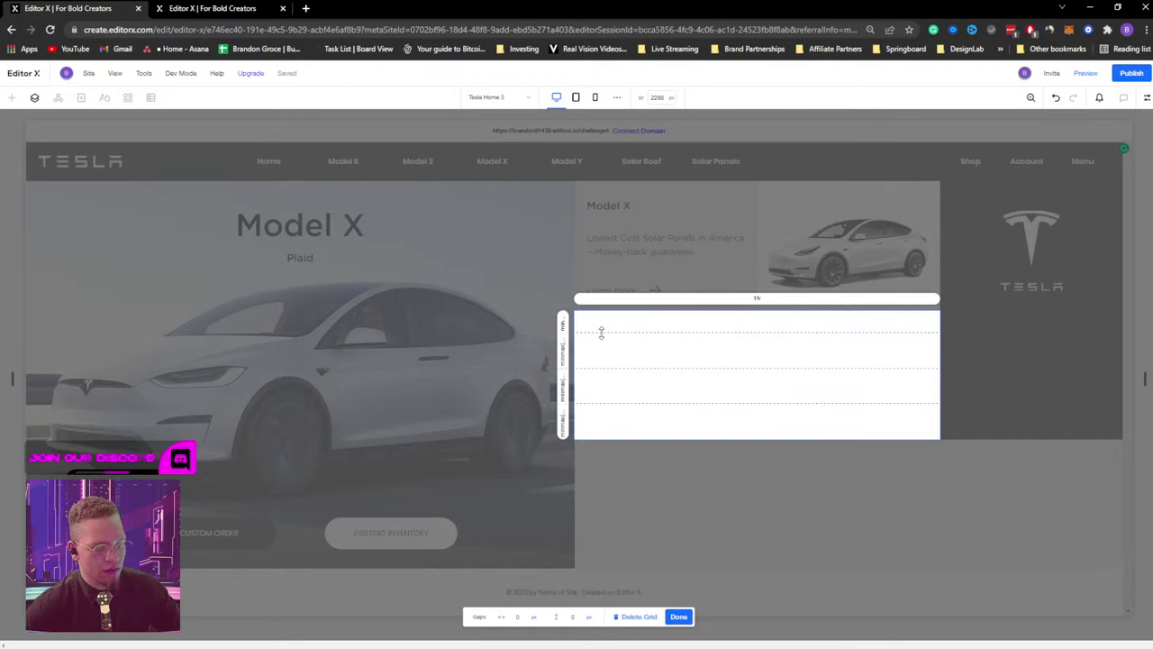
click(681, 617)
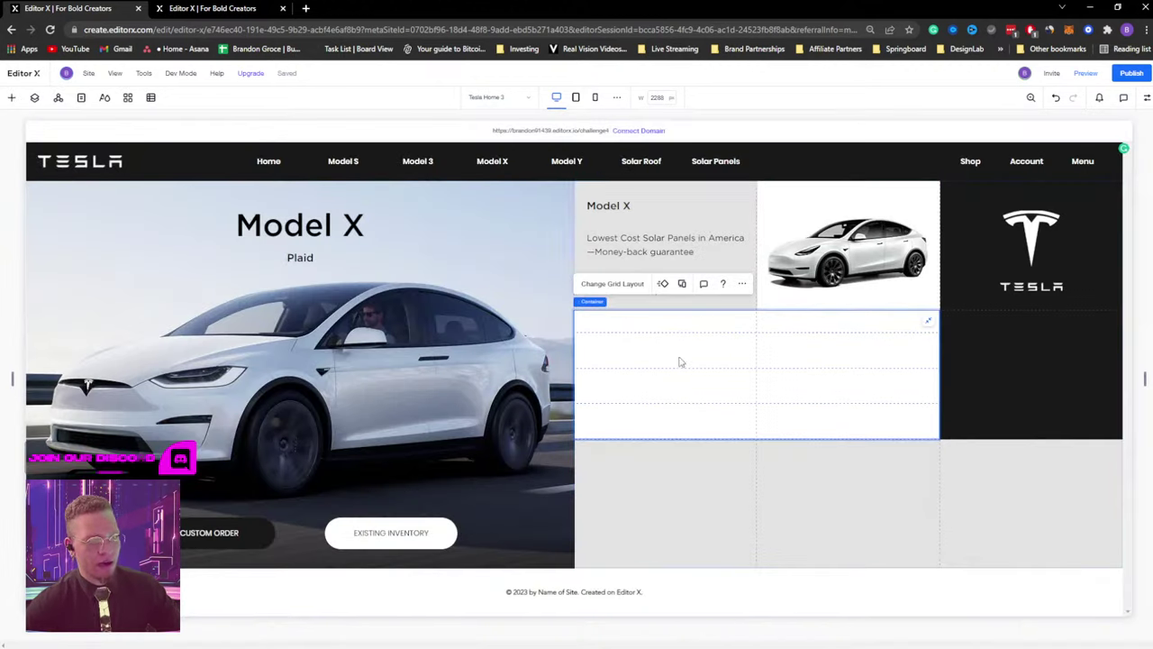
Duplicate the grey card's Model X heading and its solar panels description into the second and third rows of the white container.
click(604, 207)
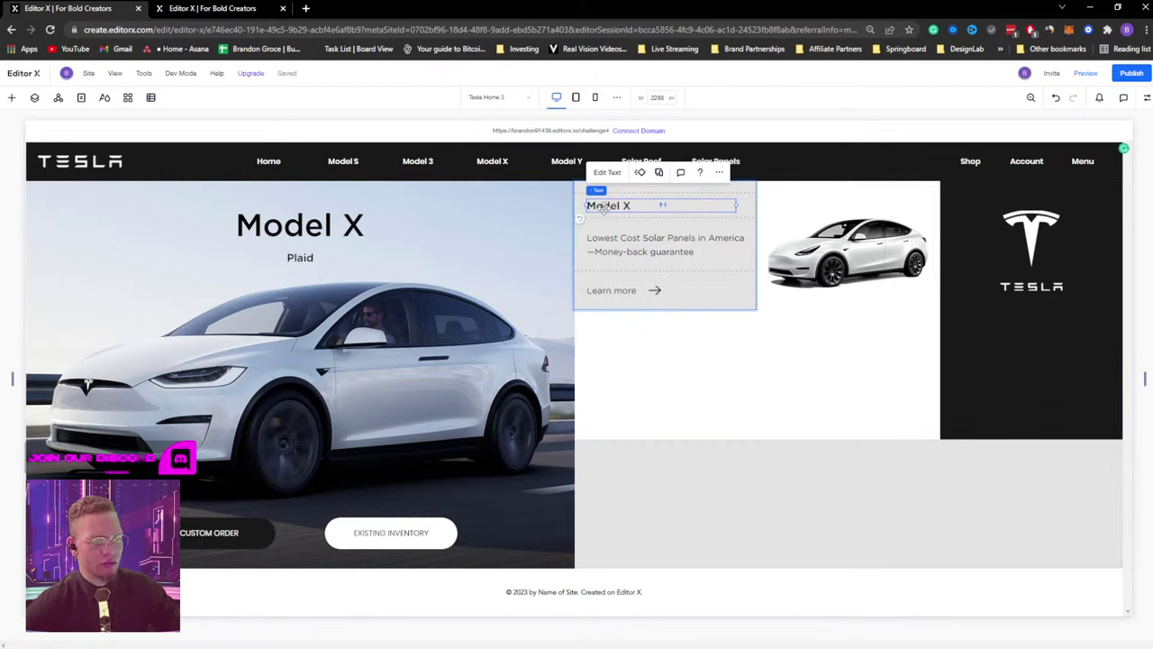
drag(603, 207, 590, 345)
drag(617, 237, 621, 402)
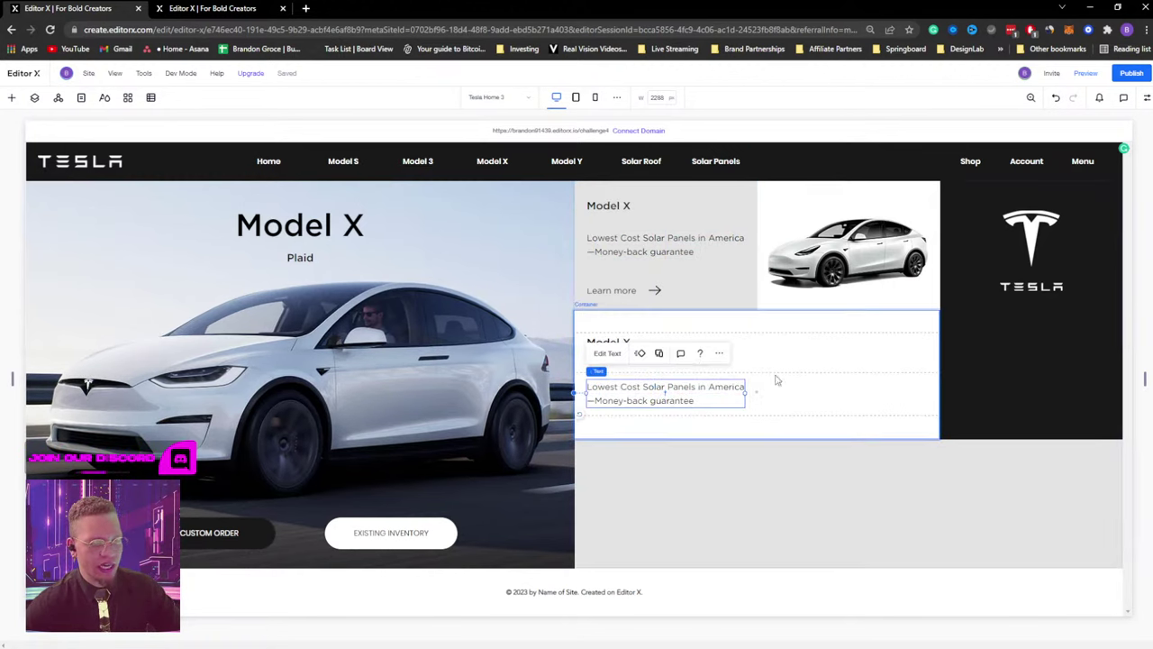
Raise the grid line beneath the white card's heading and move the description up closer to the heading.
click(775, 373)
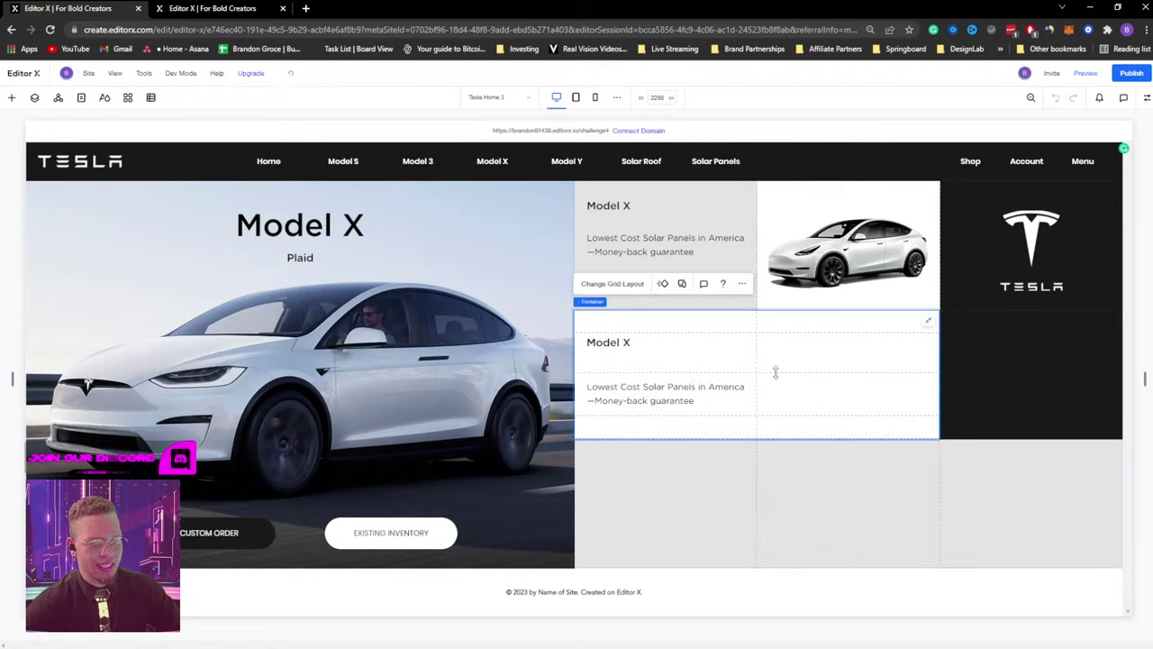
drag(775, 374, 773, 361)
click(667, 387)
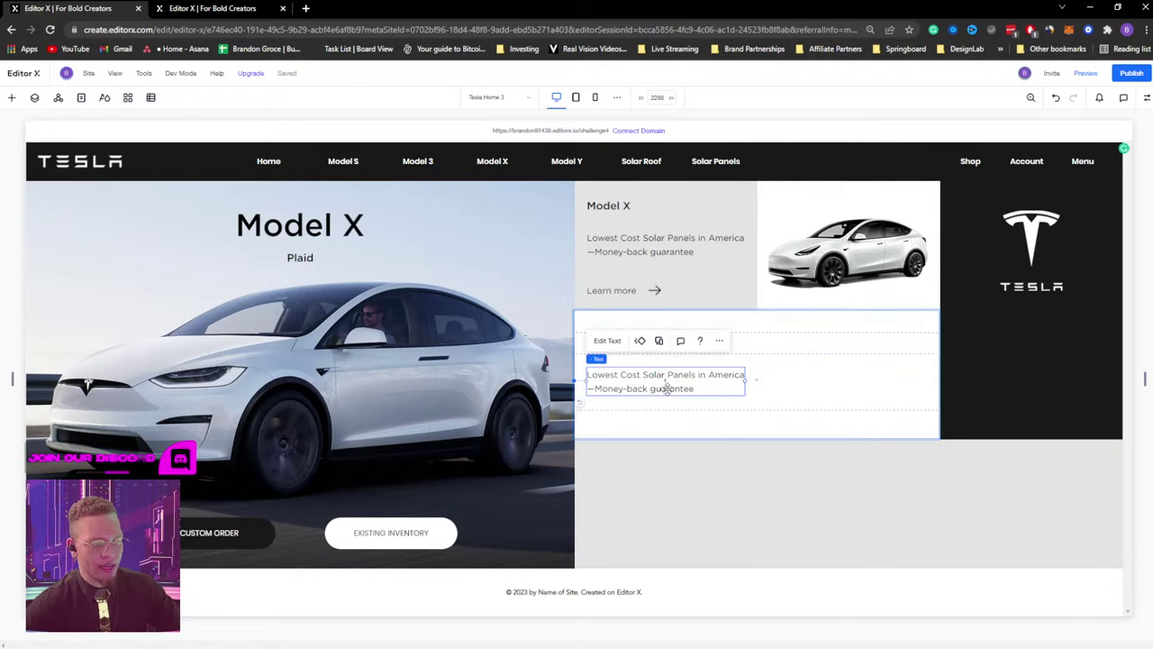
drag(625, 389, 625, 383)
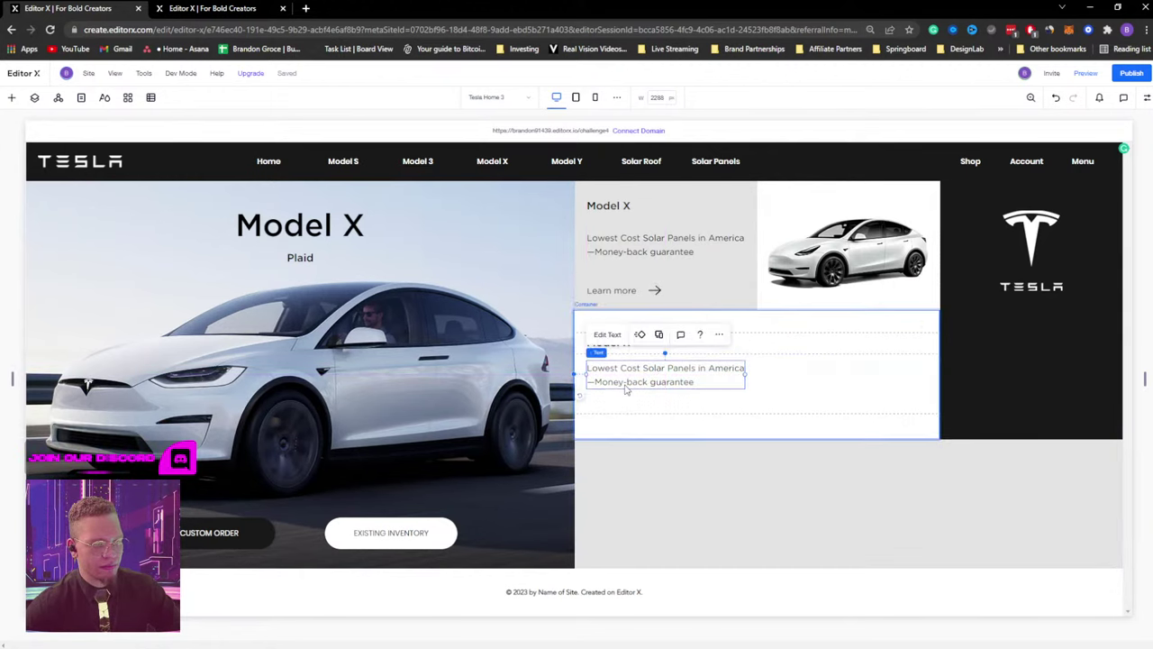
Replace the white card's heading text with "Model 3" to match the reference page.
click(212, 8)
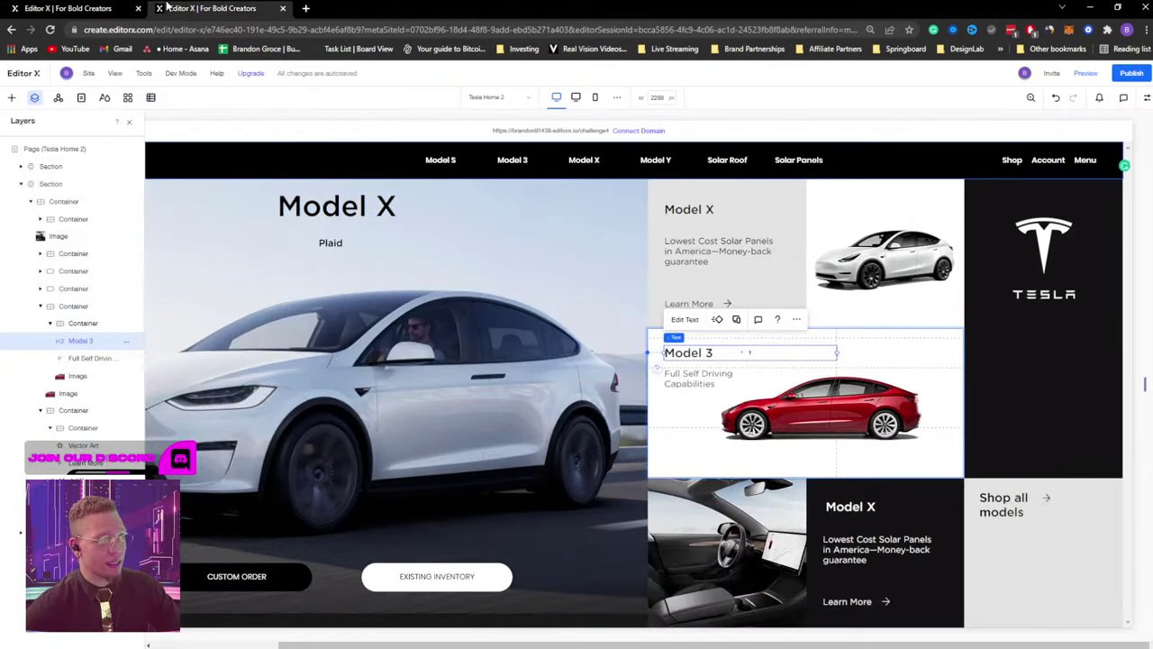
double_click(696, 351)
key(ctrl+d)
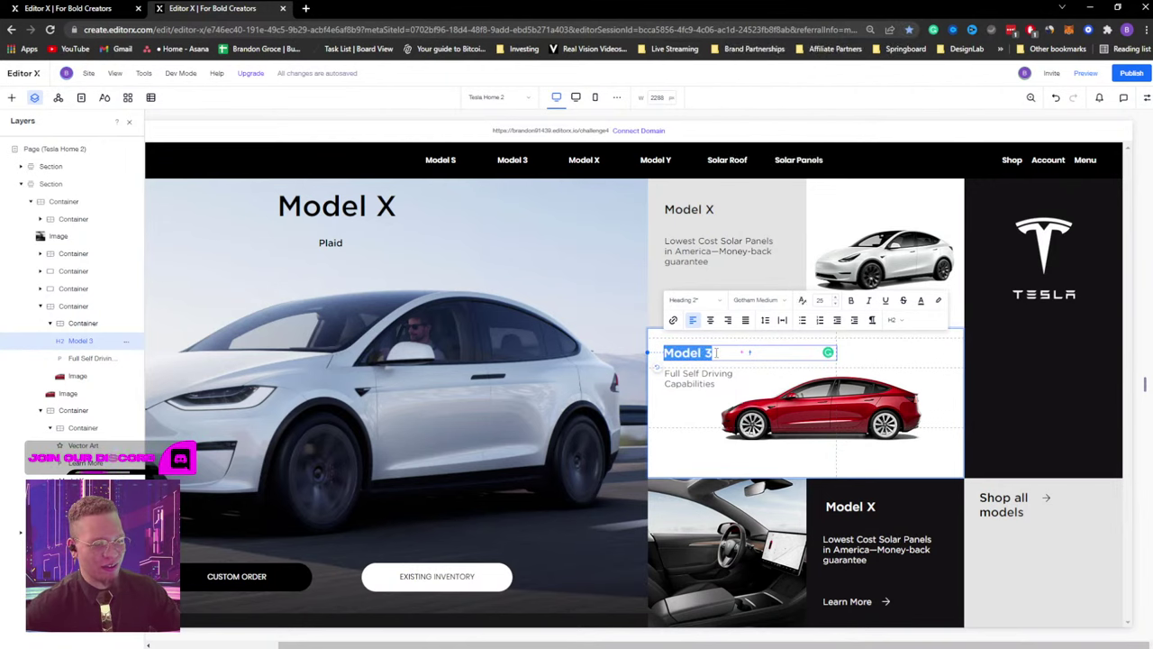
click(68, 8)
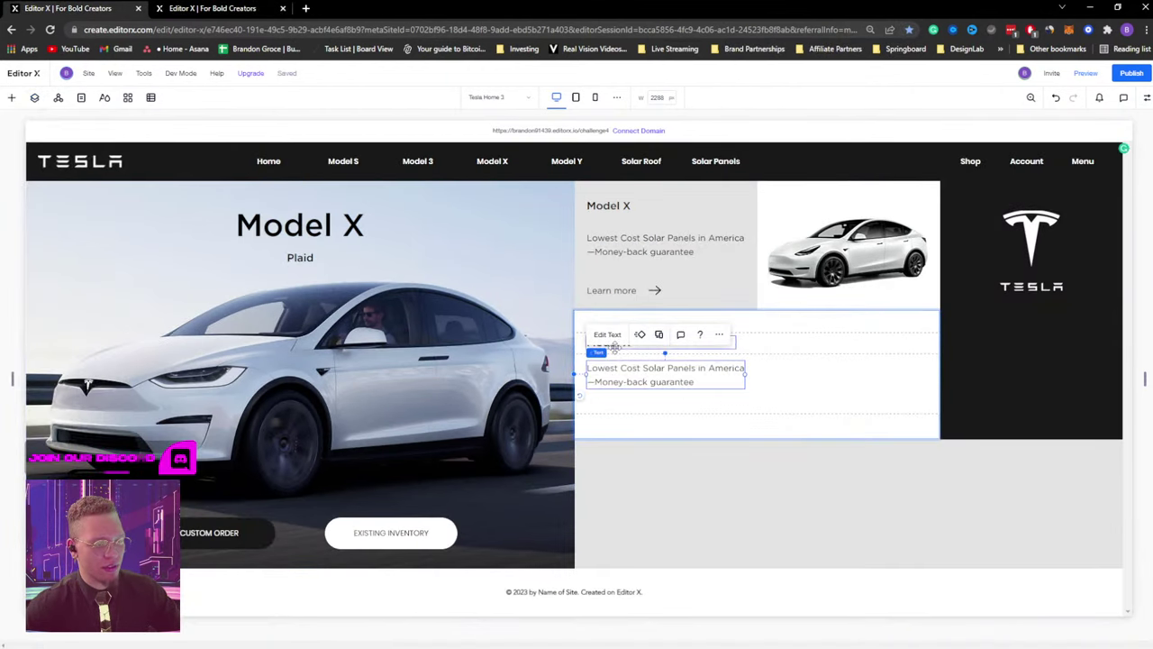
double_click(616, 346)
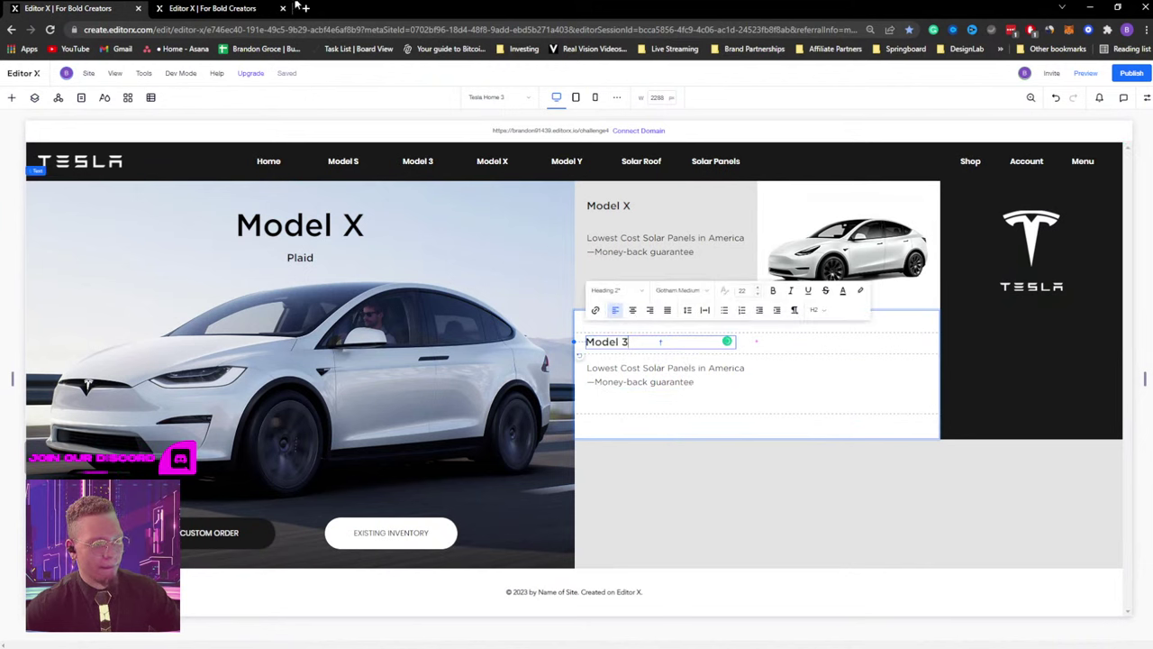
Copy "Full Self Driving Capabilities" from the reference page and replace the white card's description with it.
key(ctrl+Tab)
double_click(697, 382)
key(ctrl+c)
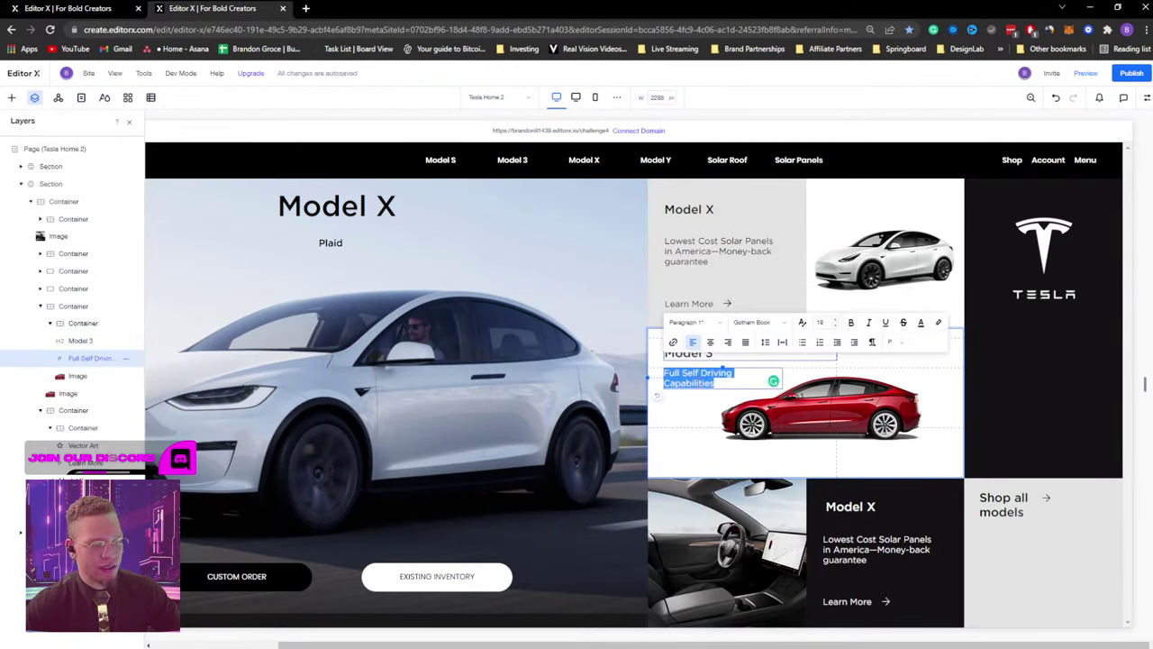
click(135, 8)
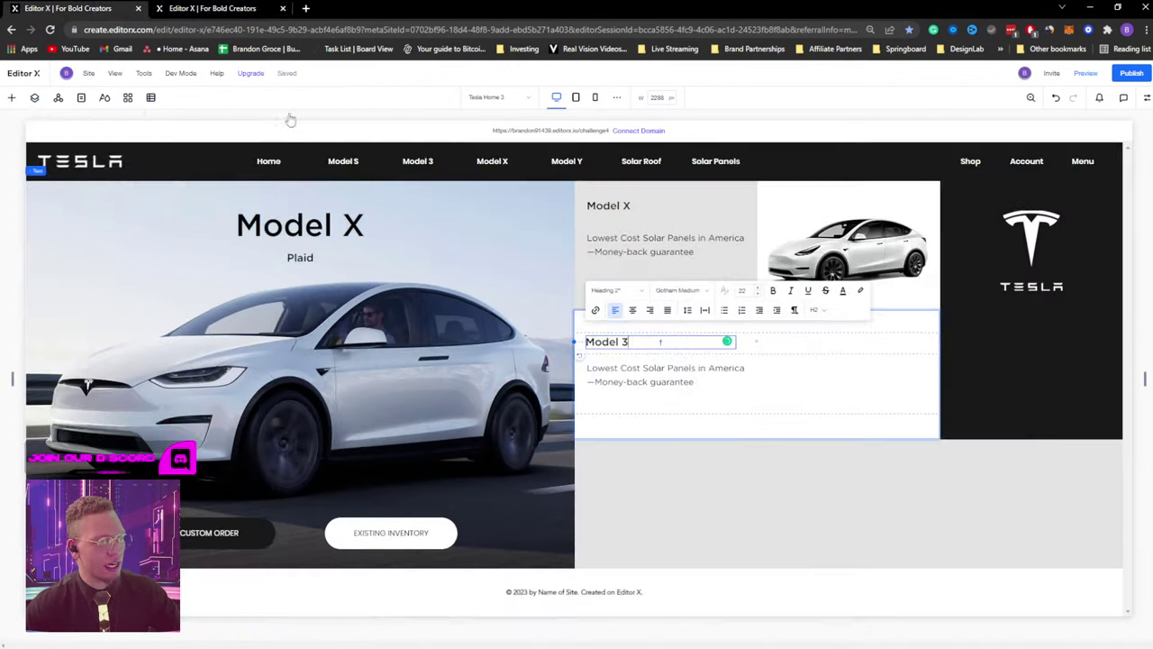
double_click(643, 379)
key(ctrl+v)
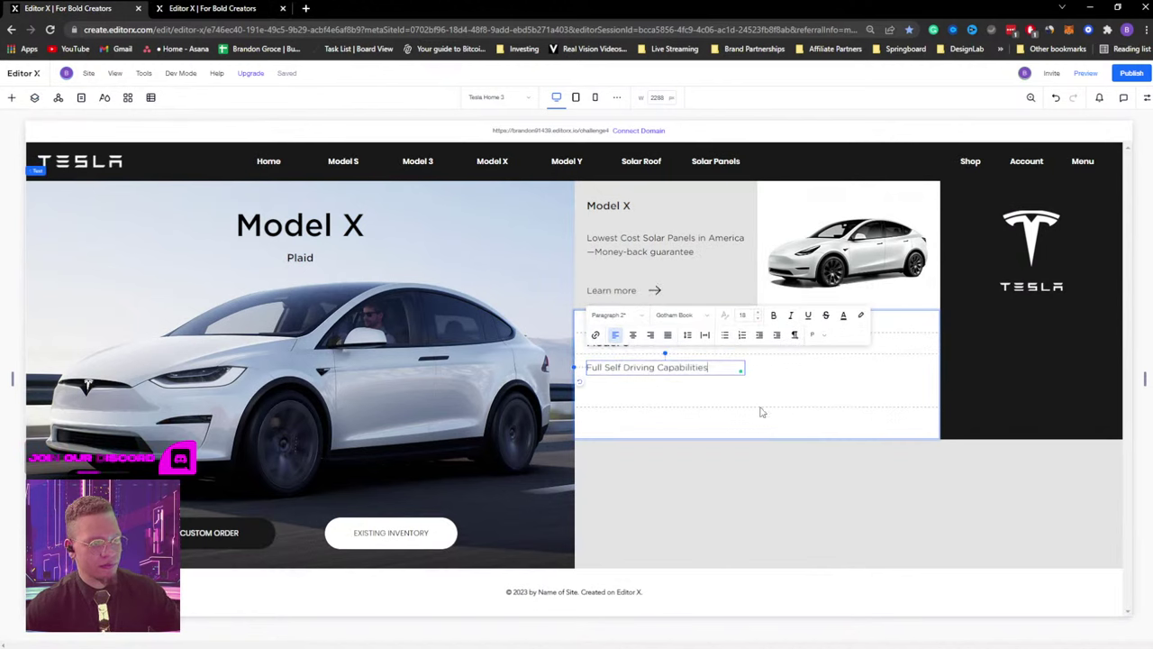
Narrow the Full Self Driving Capabilities text box to about 160 px so the text wraps after "Driving".
click(703, 395)
click(737, 368)
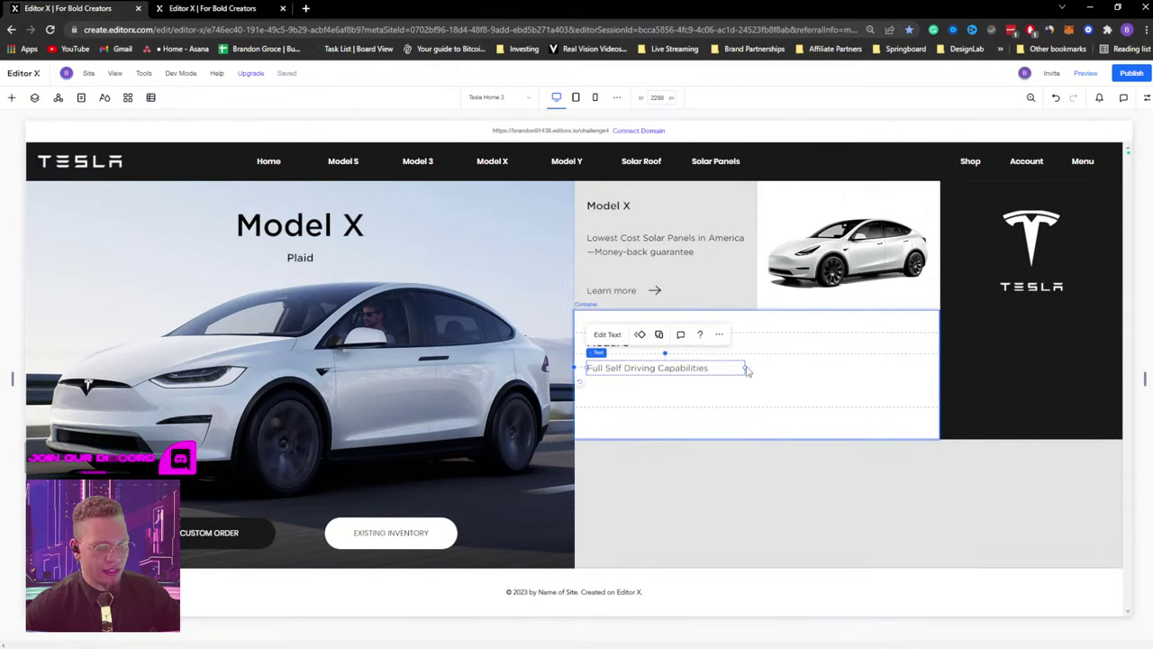
click(746, 370)
click(735, 373)
drag(744, 367, 665, 373)
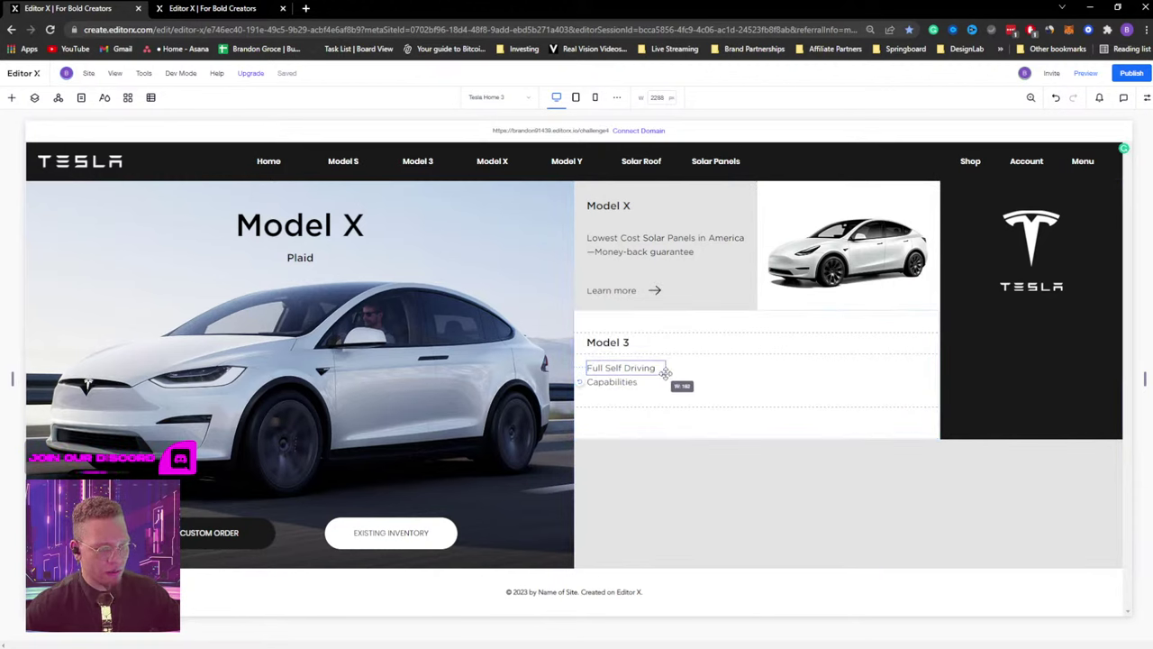
click(649, 489)
Dock the solar panels description in the grey Model X card to the left side of its grid cell.
click(620, 242)
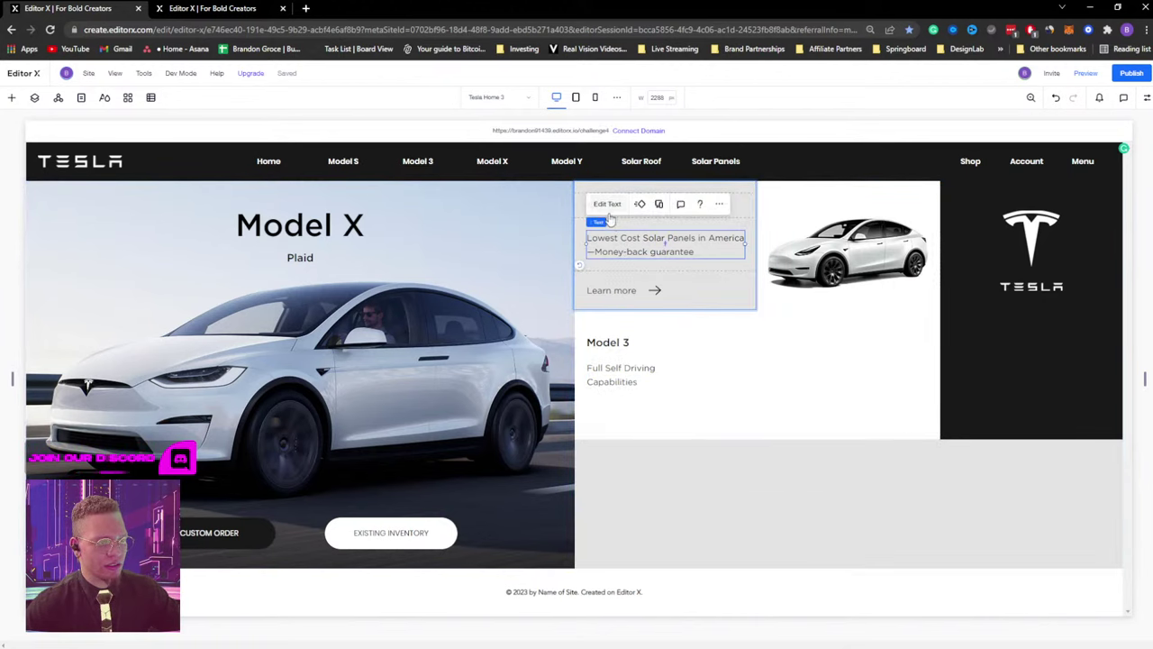
click(647, 290)
mouse_move(645, 283)
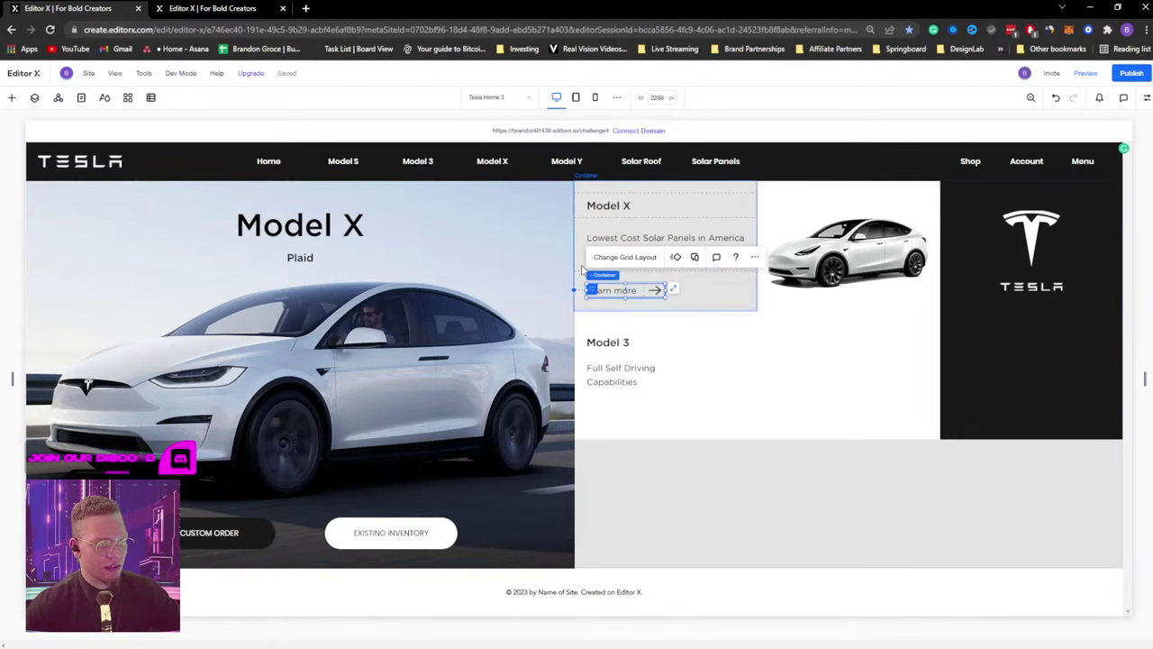
click(596, 236)
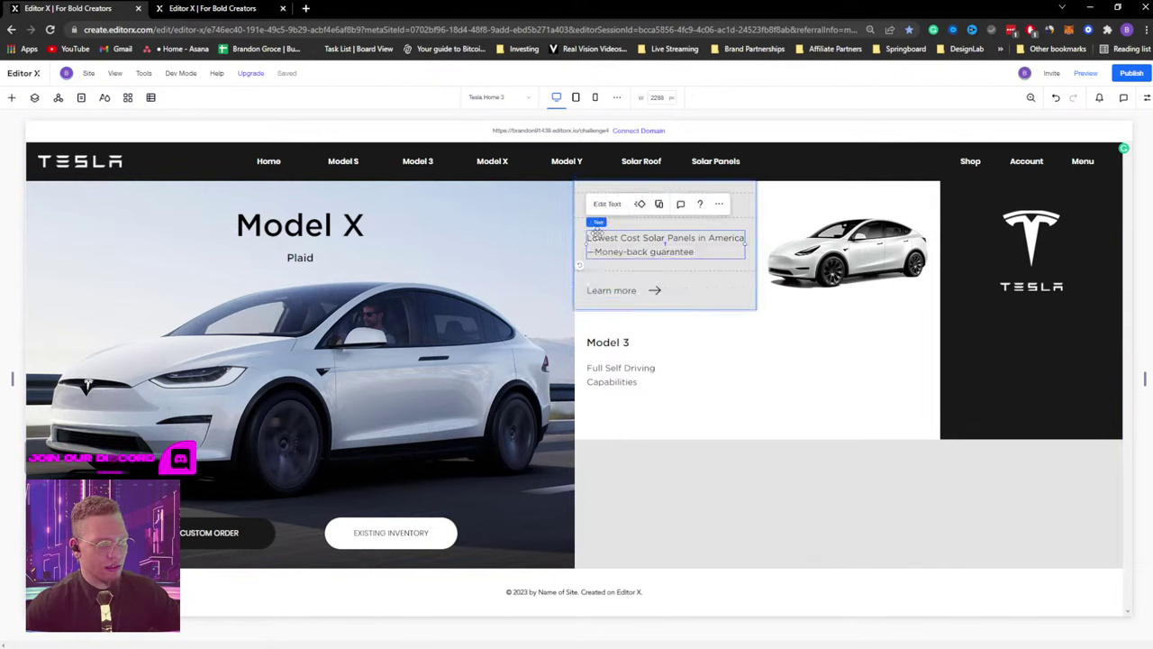
click(1146, 98)
click(1087, 422)
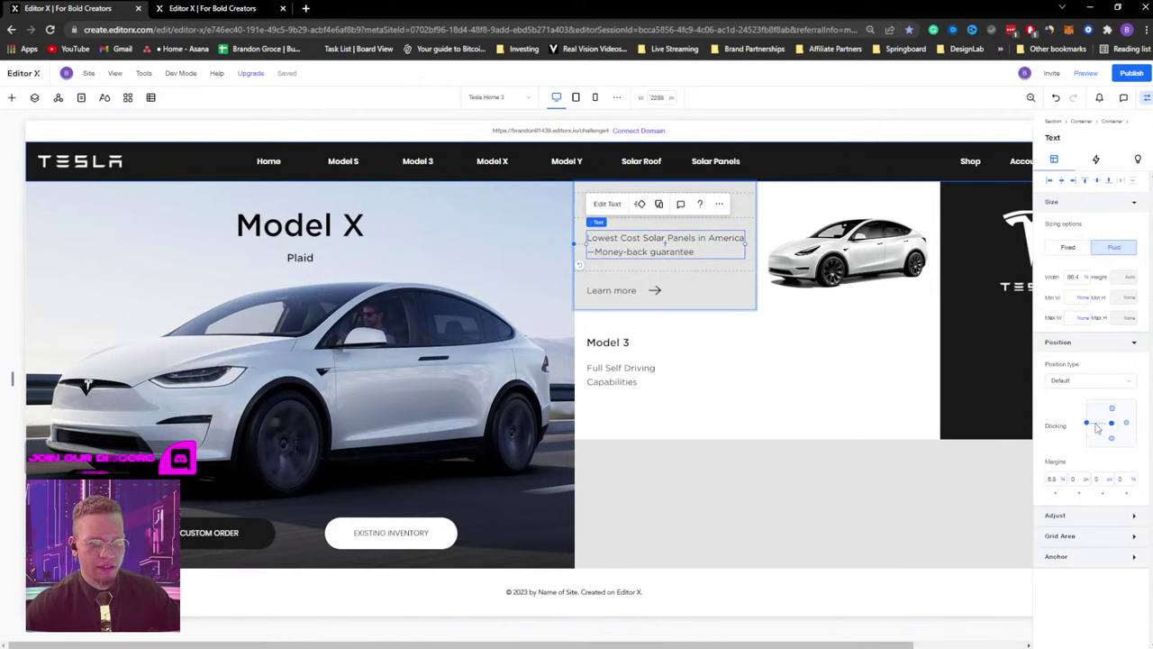
Dock the grey card's Model X heading to the left of its cell and check the description's and Learn more text's docking.
click(580, 206)
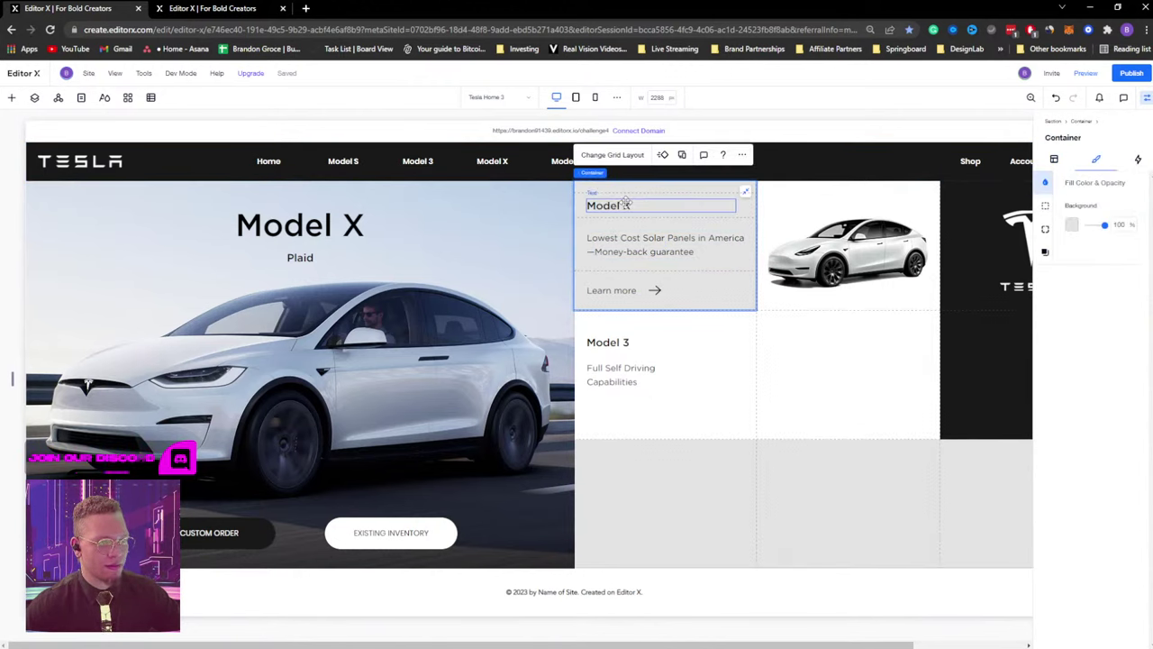
click(605, 205)
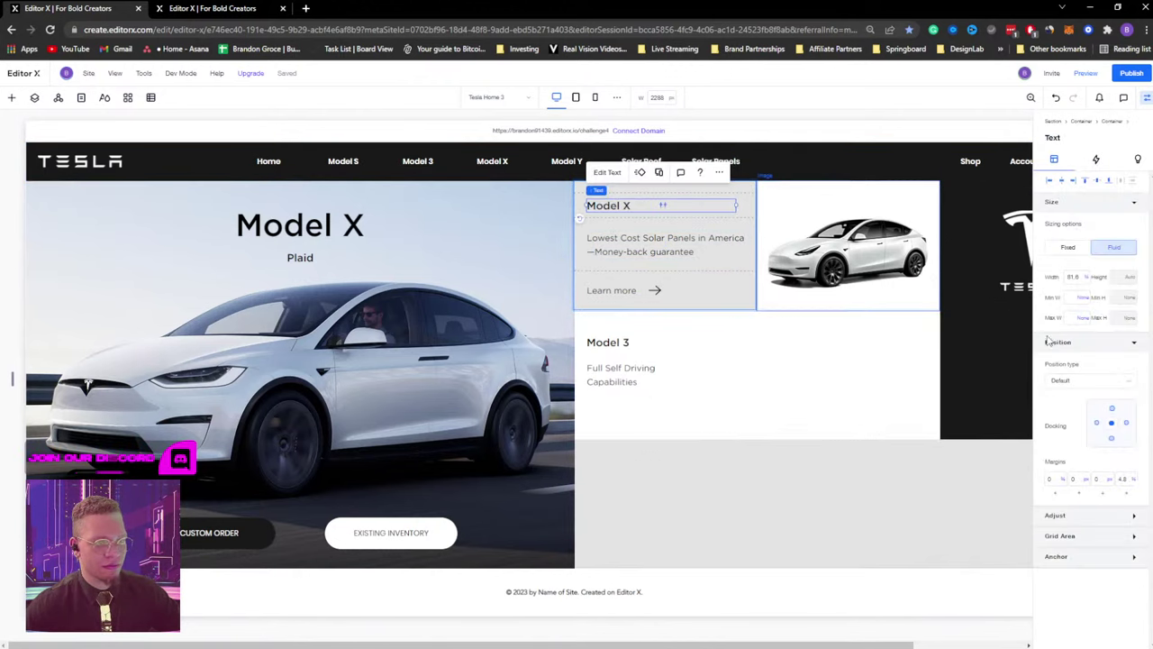
click(1088, 422)
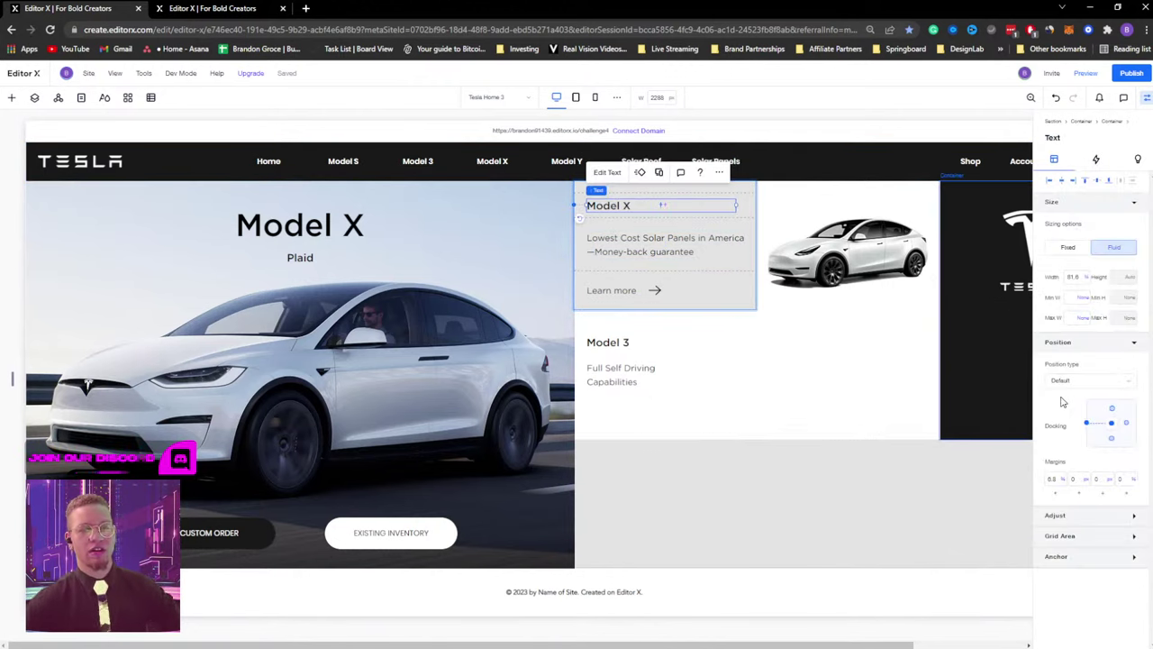
click(592, 238)
click(588, 289)
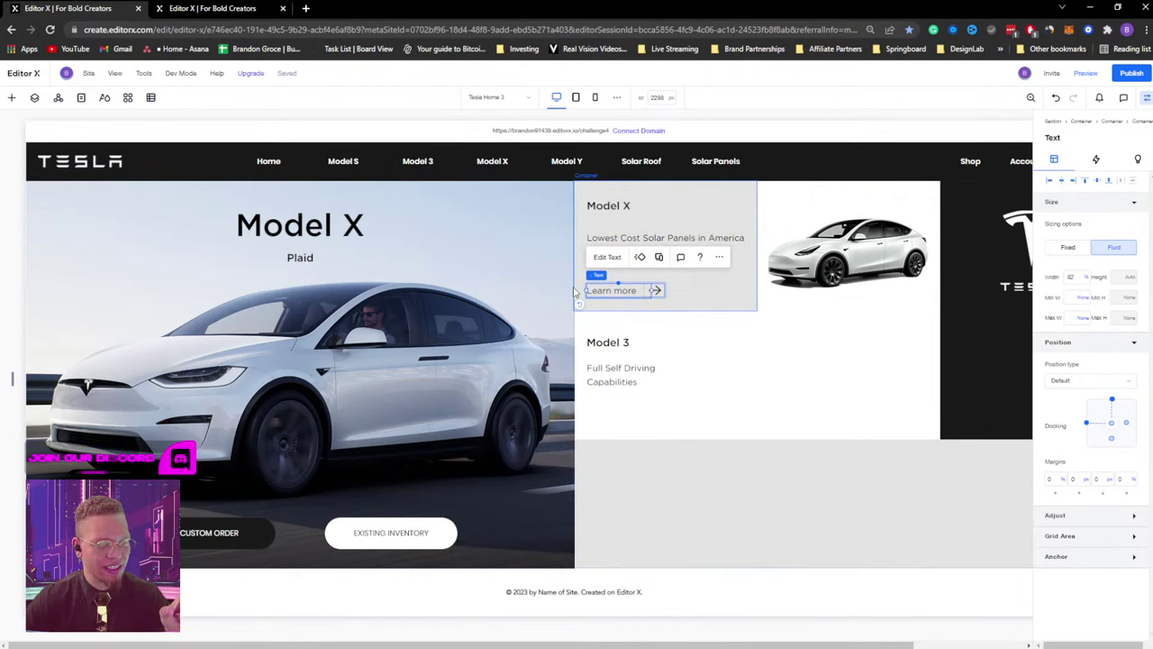
Switch the left margin of the grey card's Learn more container to pixel units.
click(640, 287)
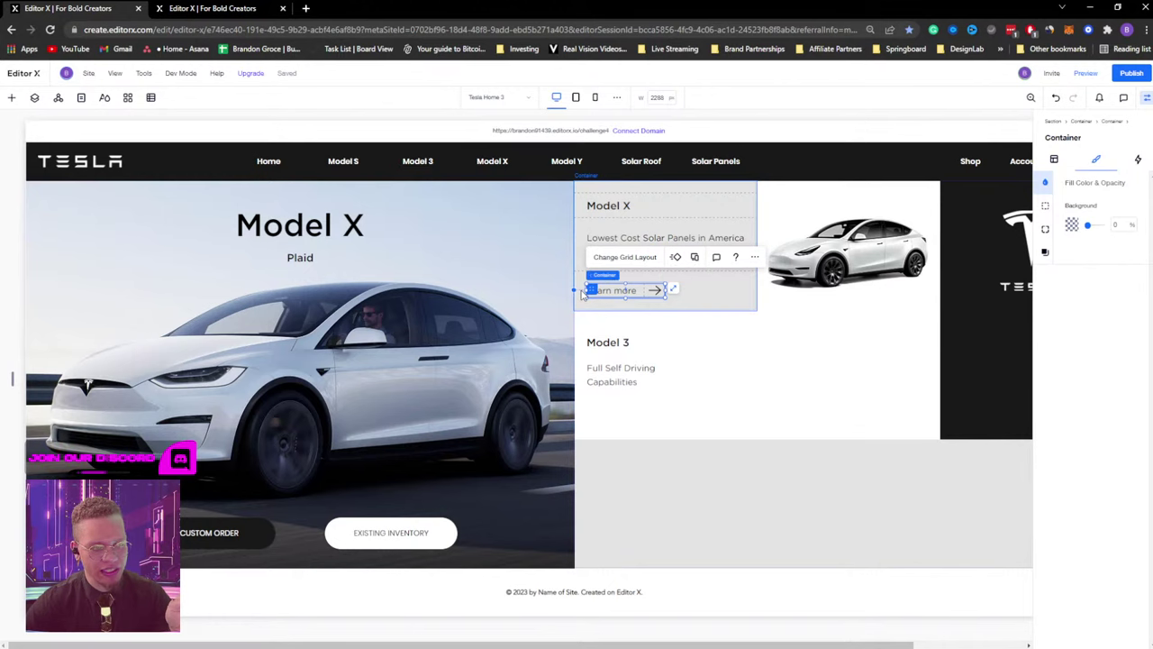
click(1054, 160)
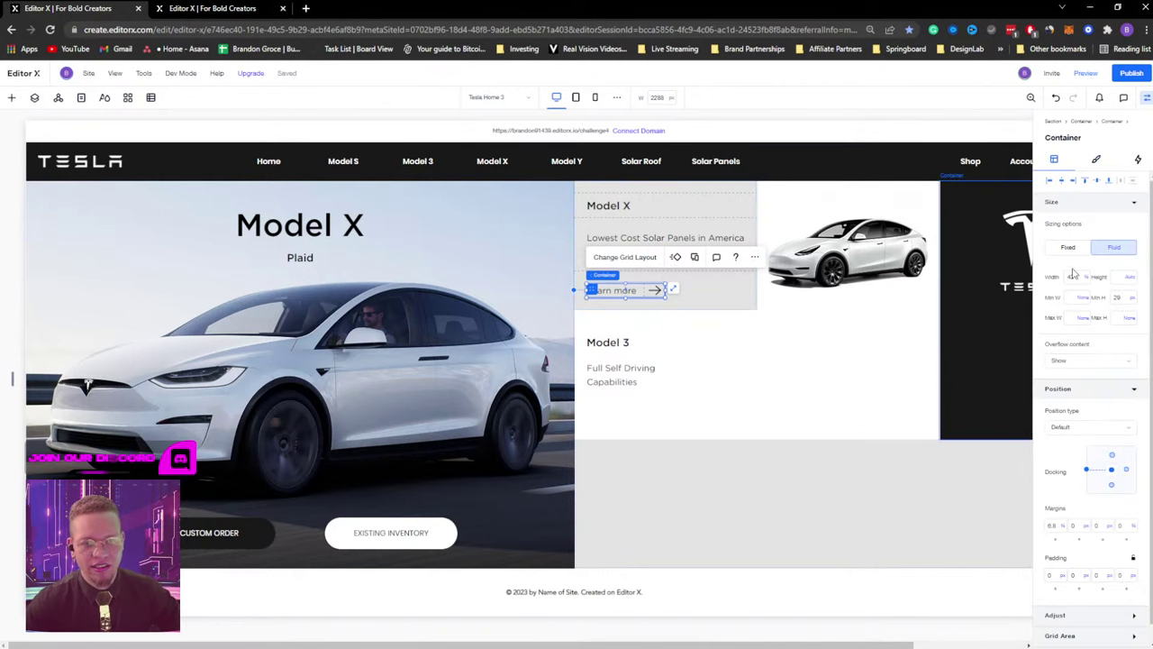
click(1065, 529)
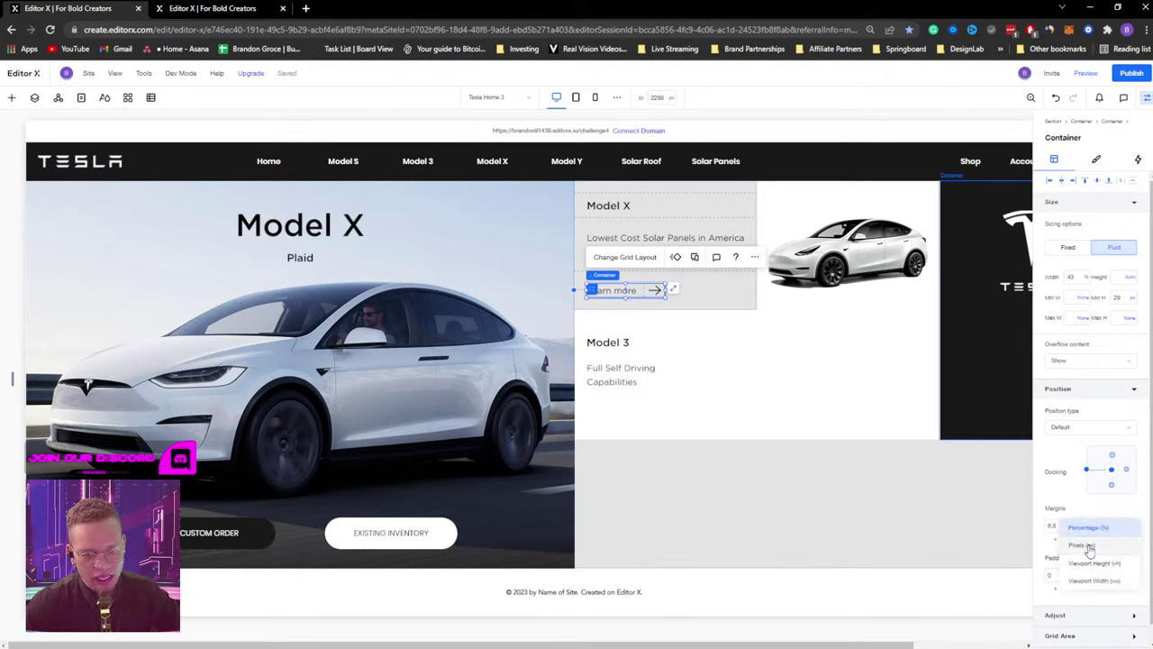
click(1089, 546)
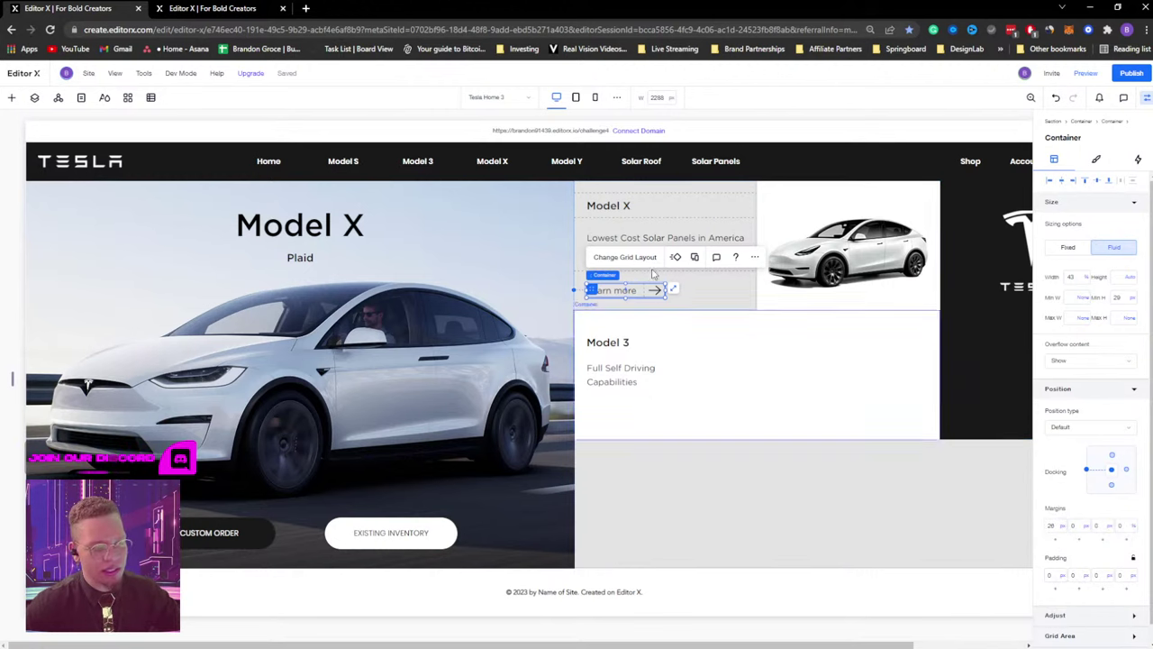
Switch the left margins of the grey card's solar panels description and Model X heading to pixel units.
click(631, 239)
click(1056, 477)
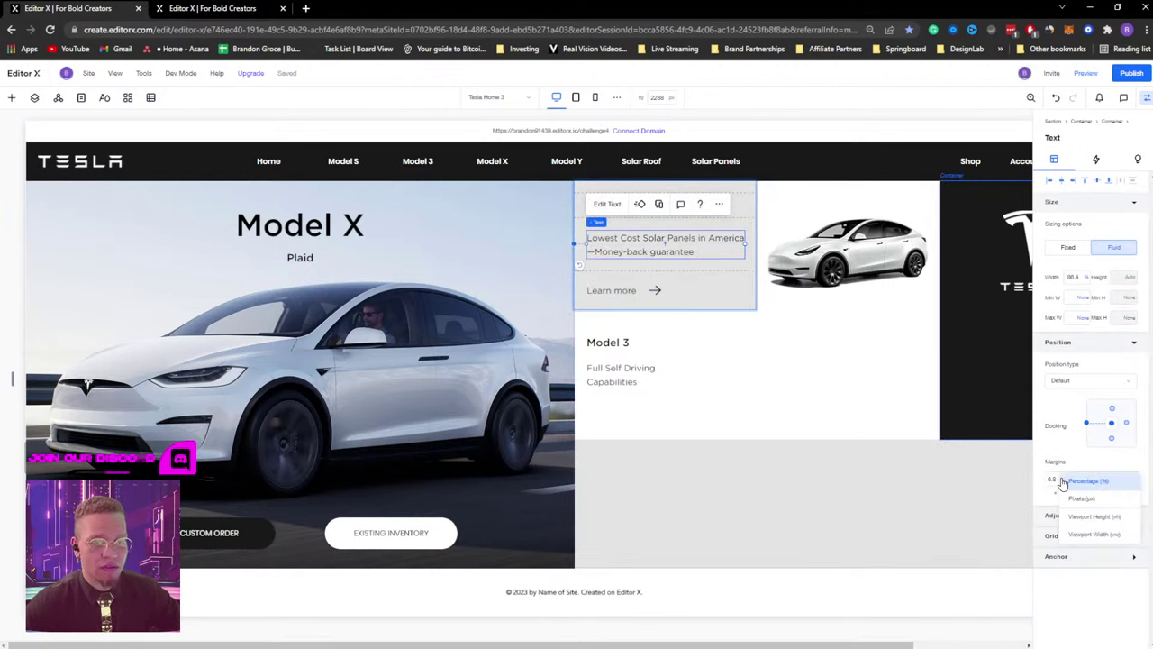
click(1062, 498)
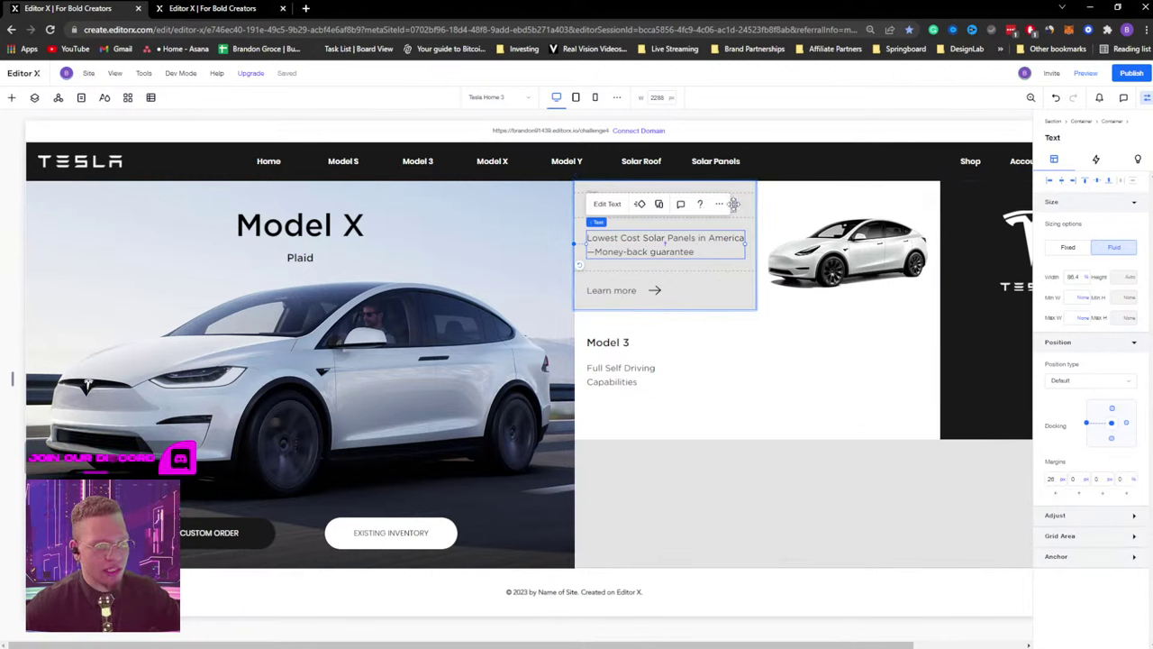
click(731, 205)
click(1063, 478)
click(1079, 500)
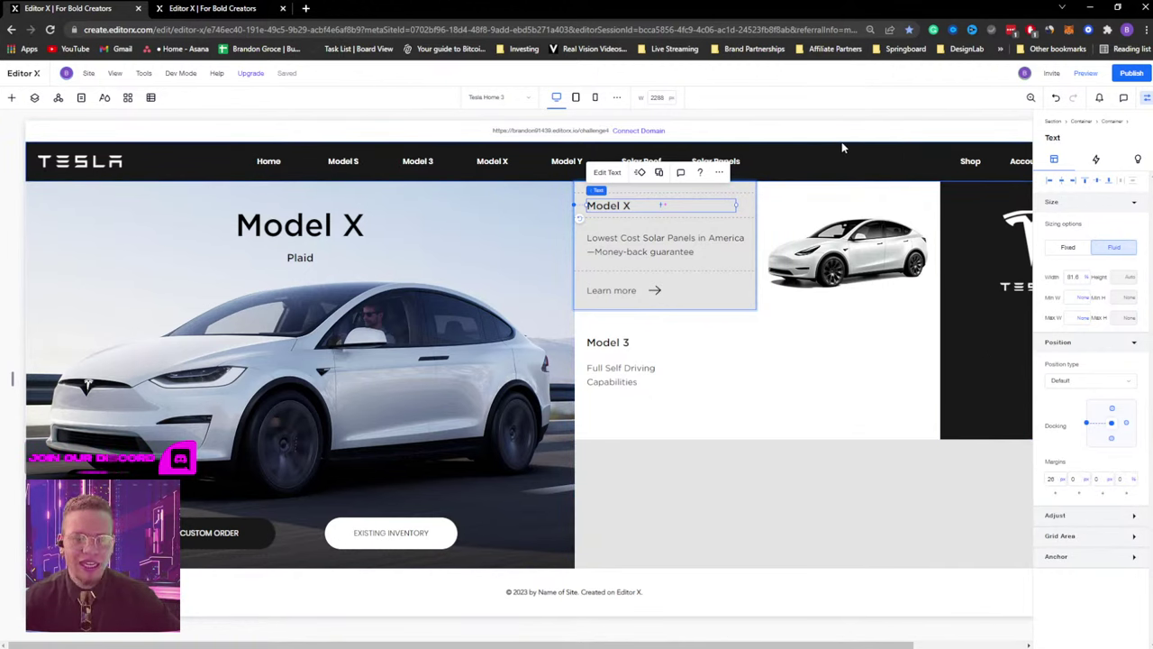
click(664, 239)
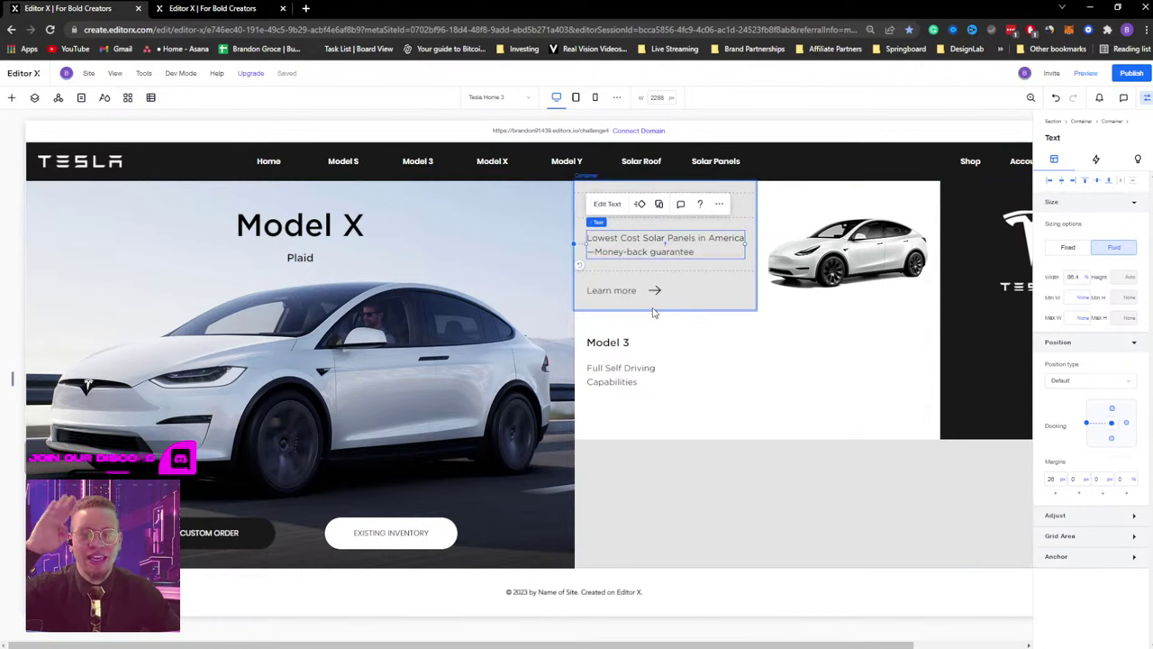
Raise the white card's upper grid row lines to tighten its text, and vertically centre the Model 3 heading in its row.
click(746, 406)
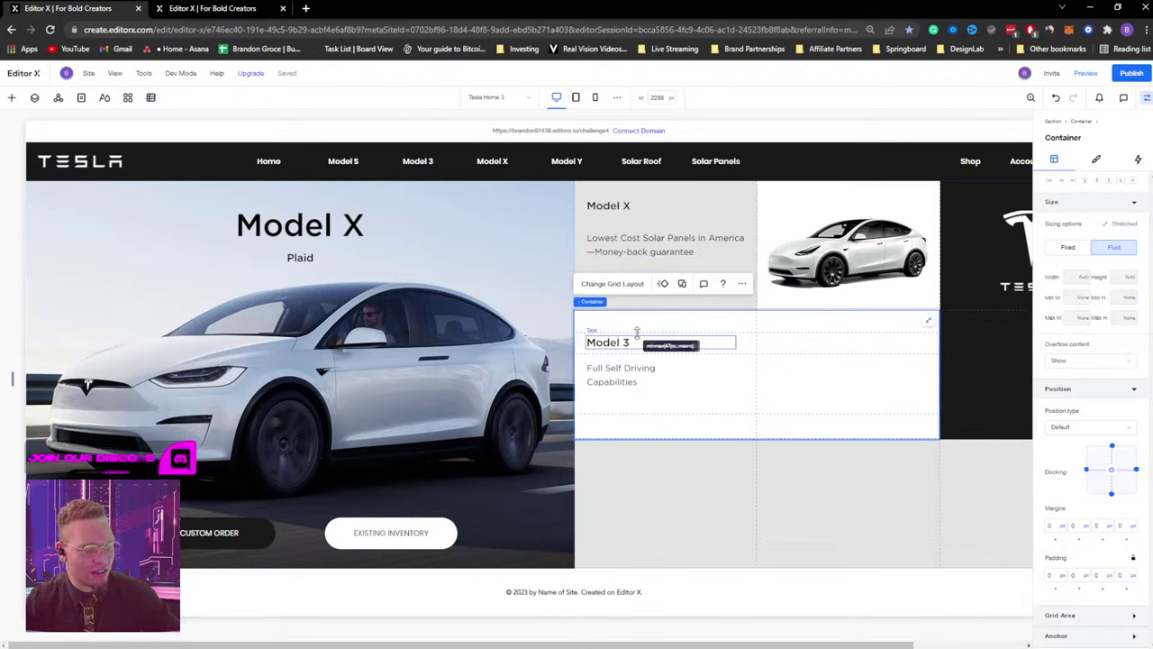
mouse_move(637, 332)
mouse_down()
mouse_move(637, 321)
mouse_move(625, 348)
mouse_move(630, 339)
mouse_up()
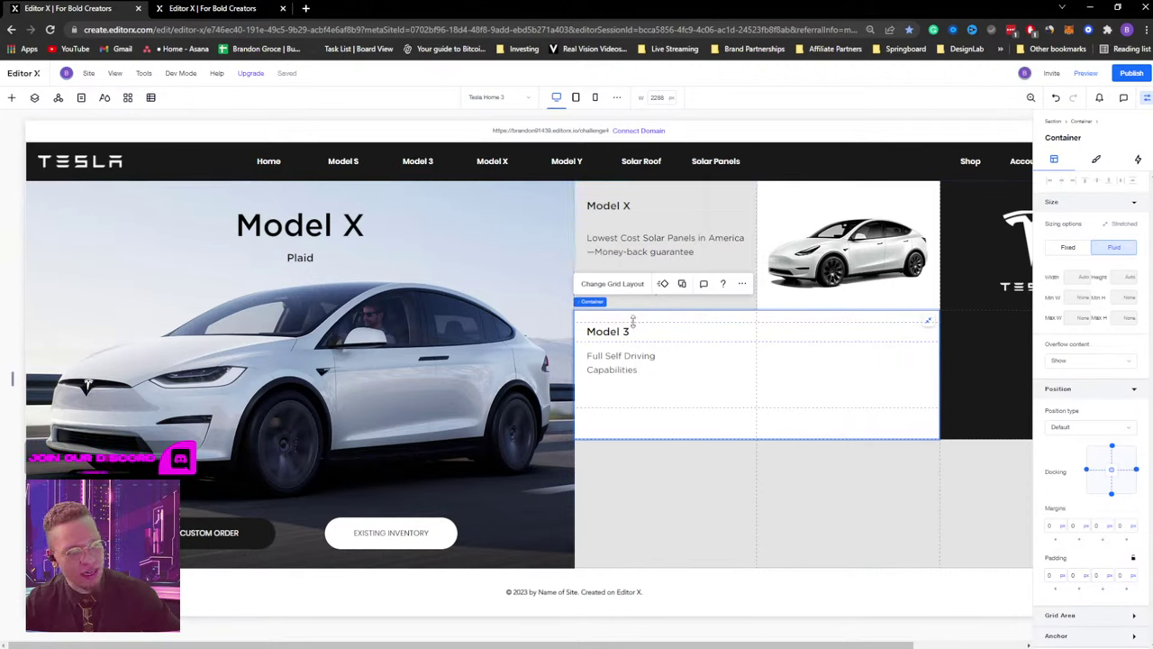
drag(634, 321, 643, 347)
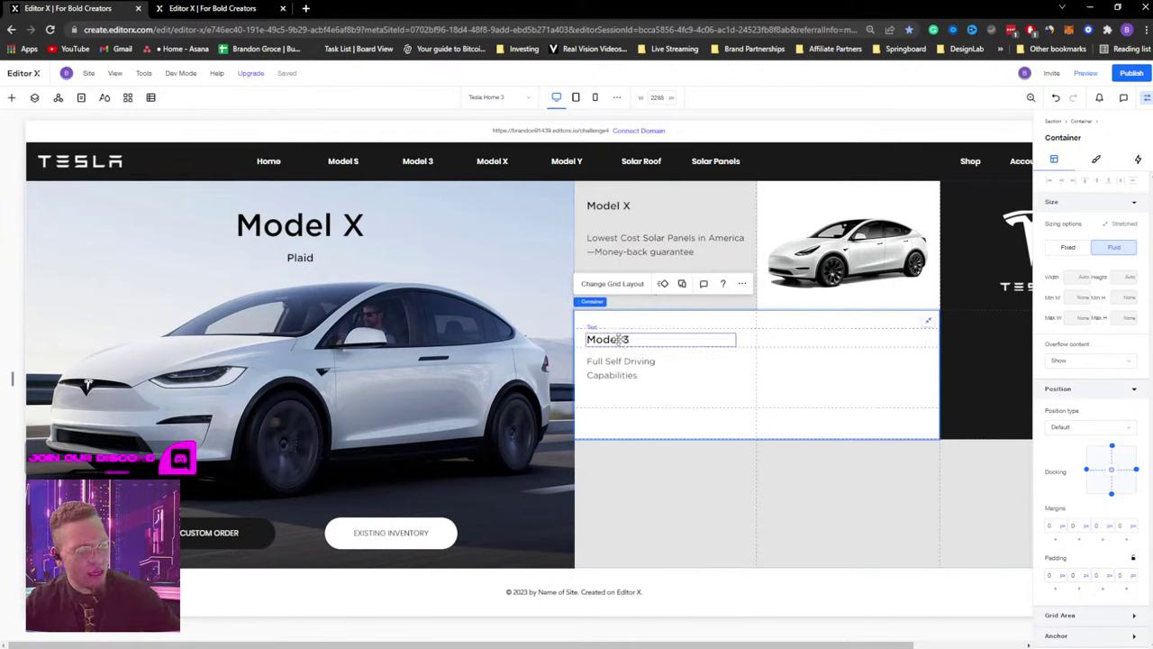
click(619, 338)
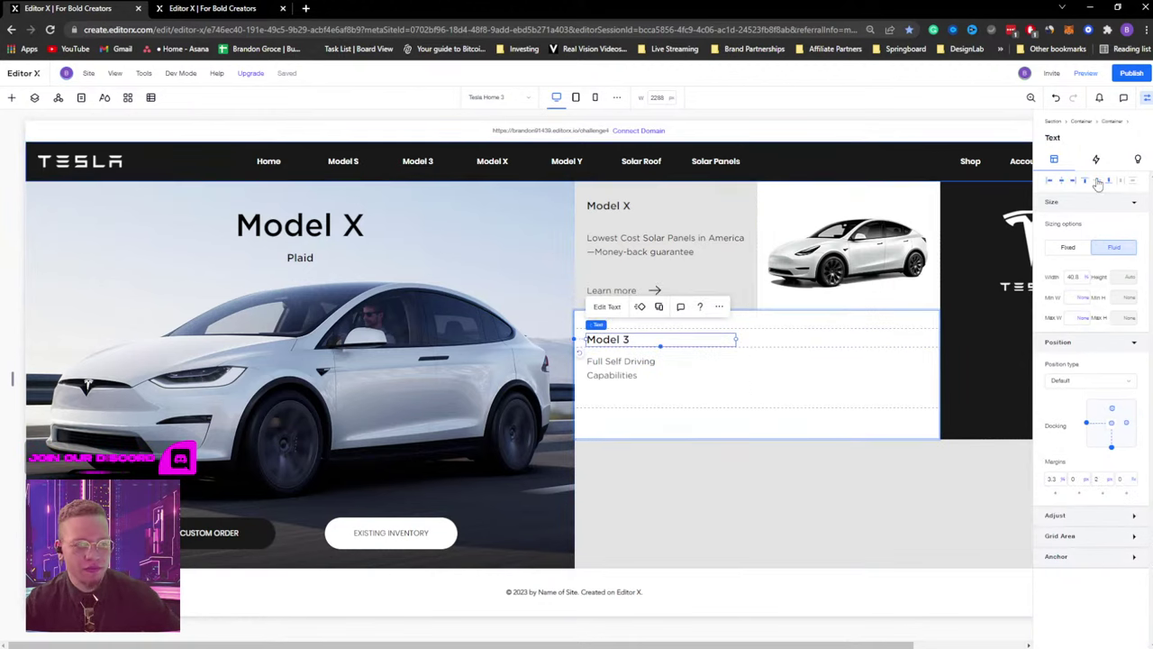
click(615, 193)
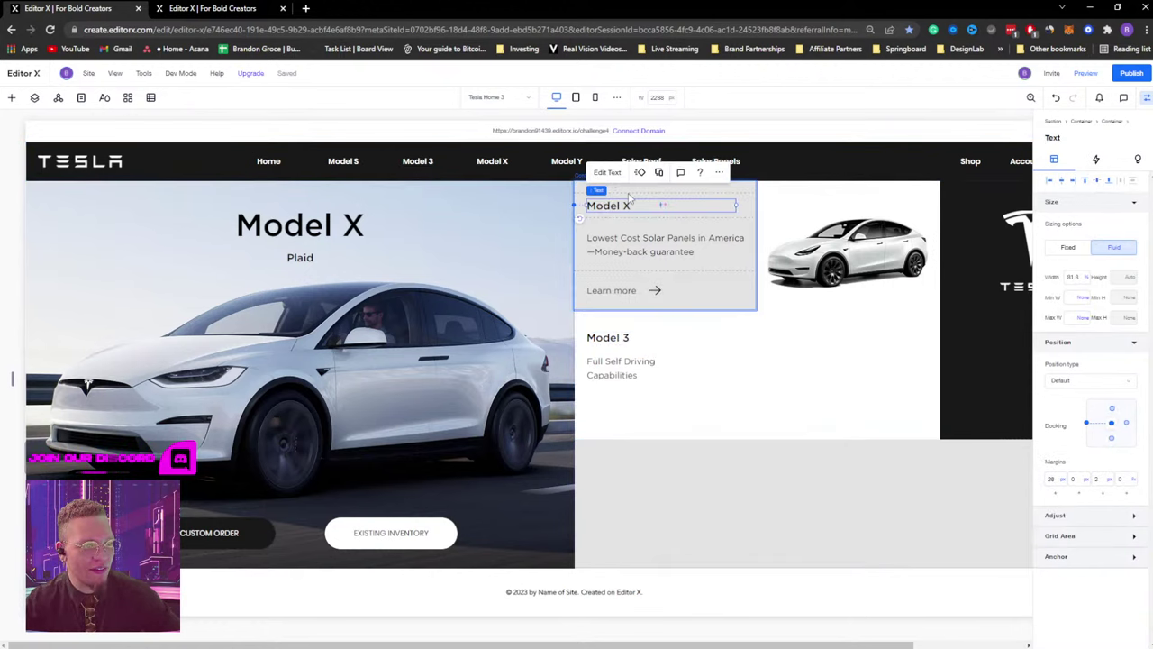
click(621, 193)
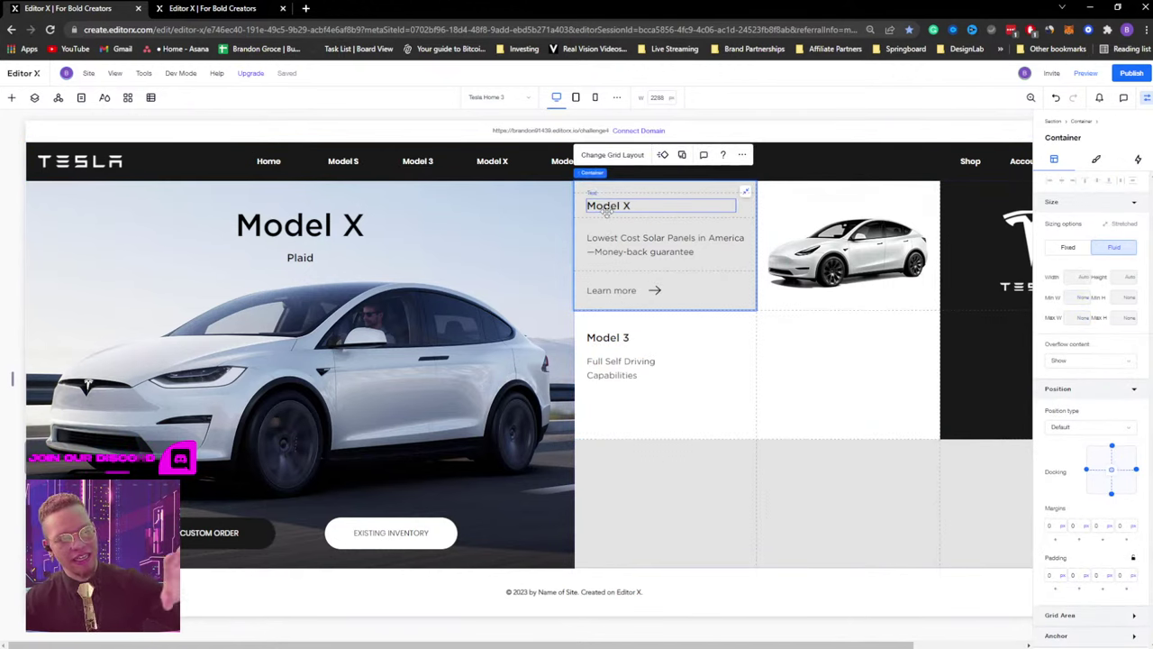
Add an image to the white Model 3 card and replace it with Rectangle 108.png from the site files.
click(668, 328)
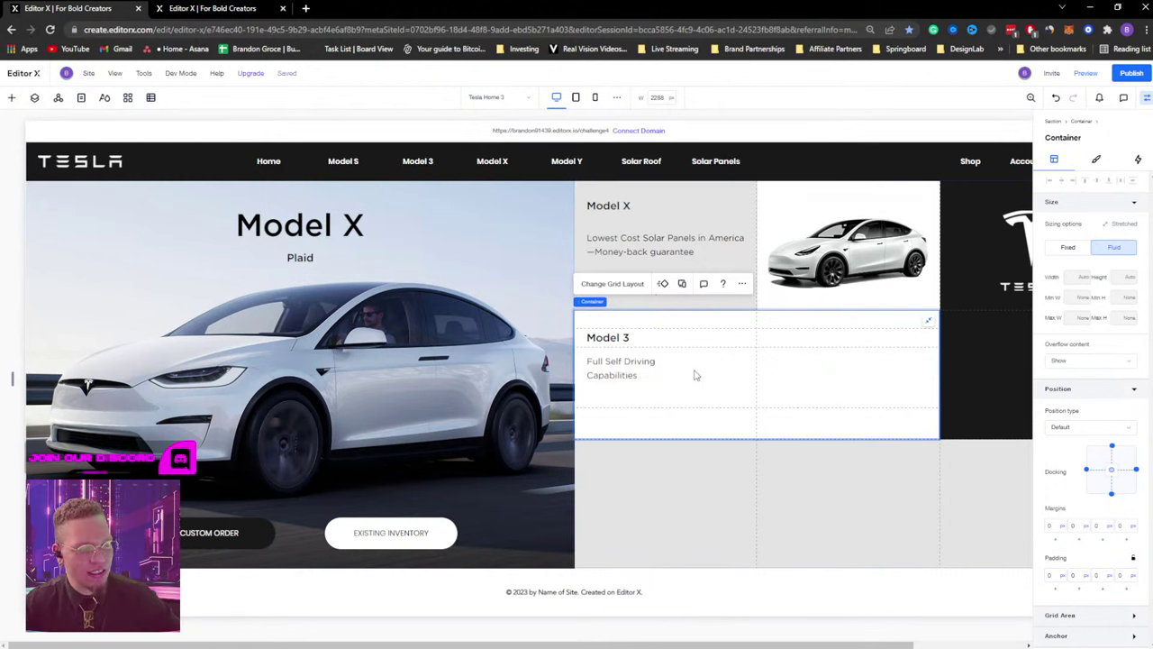
click(744, 284)
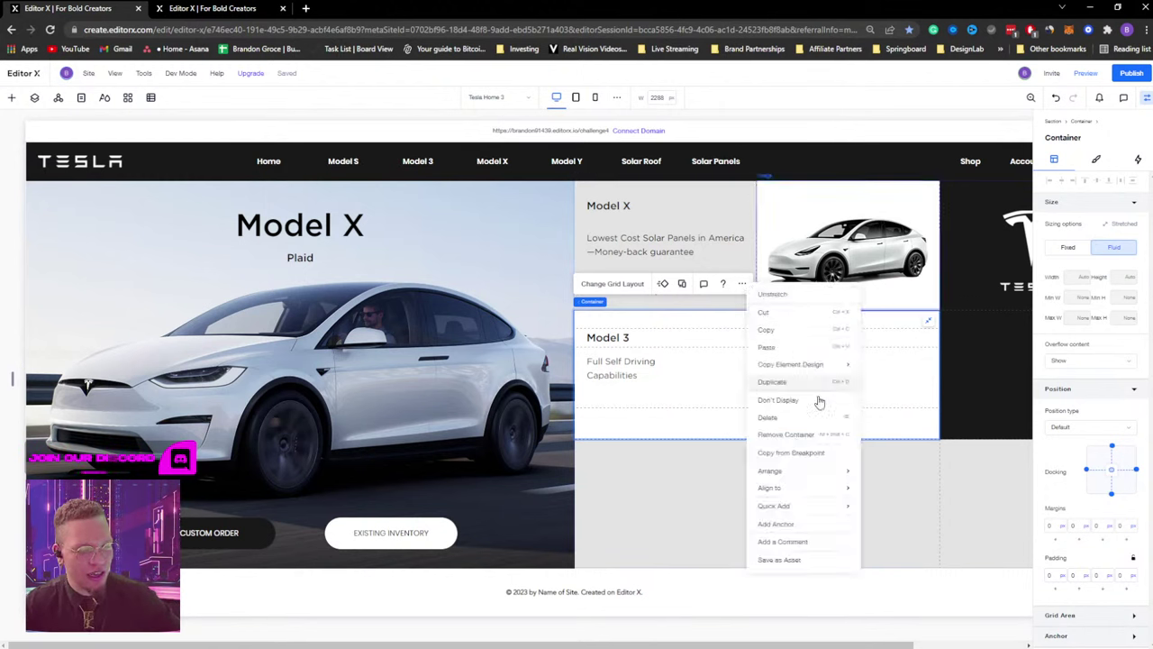
mouse_move(798, 506)
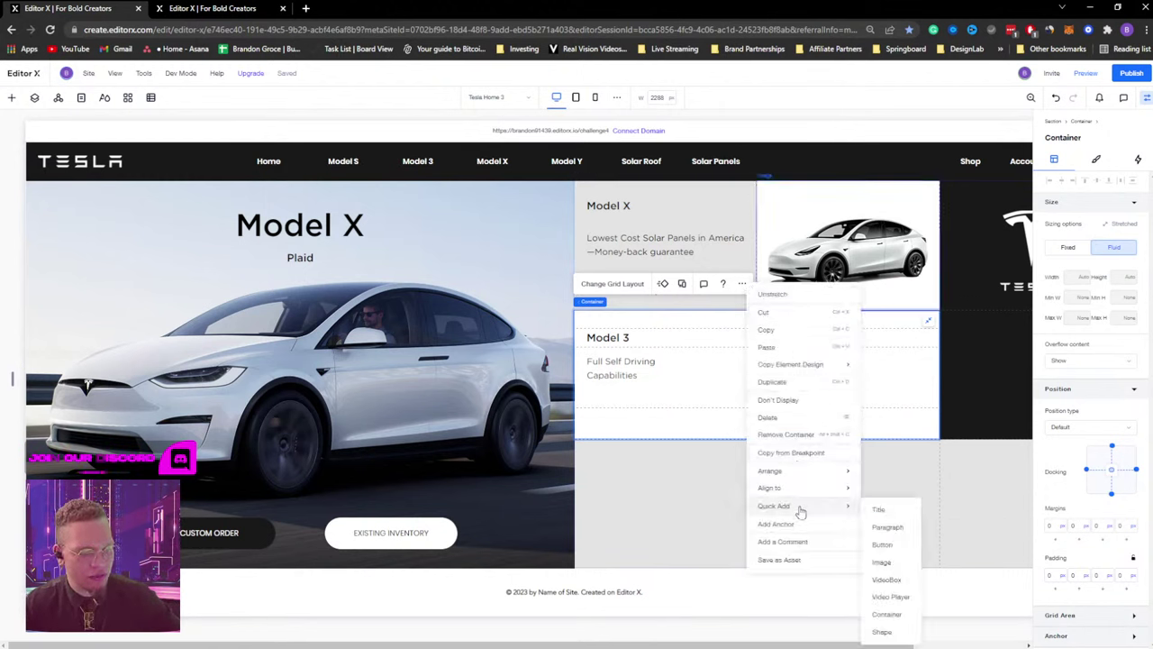
click(883, 563)
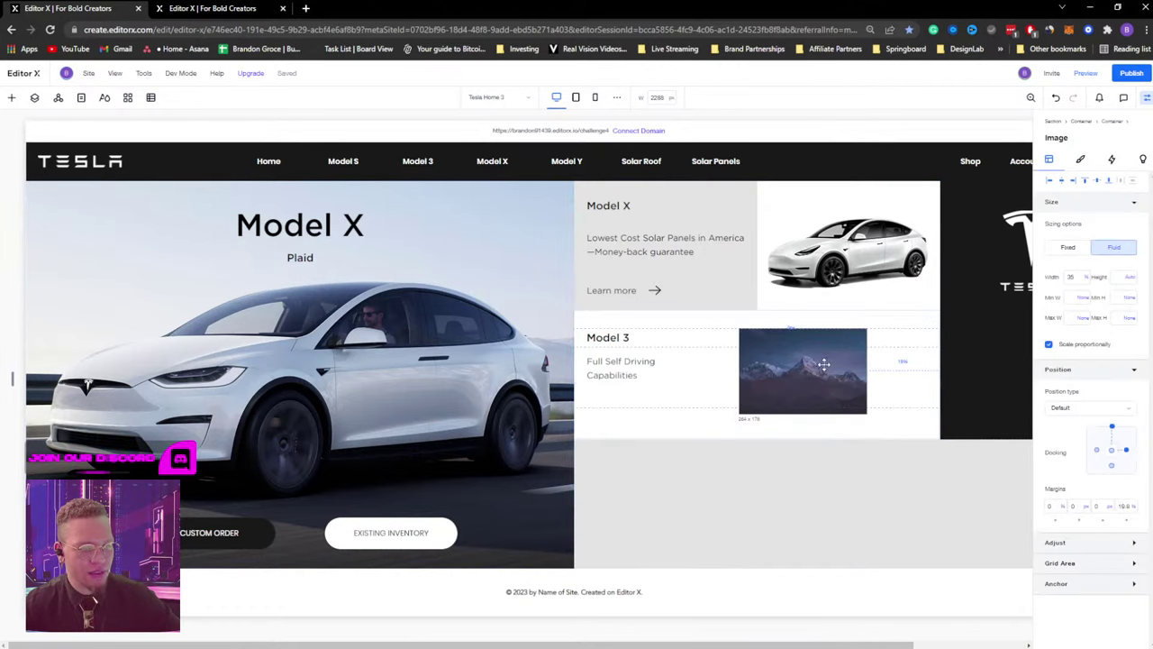
click(766, 302)
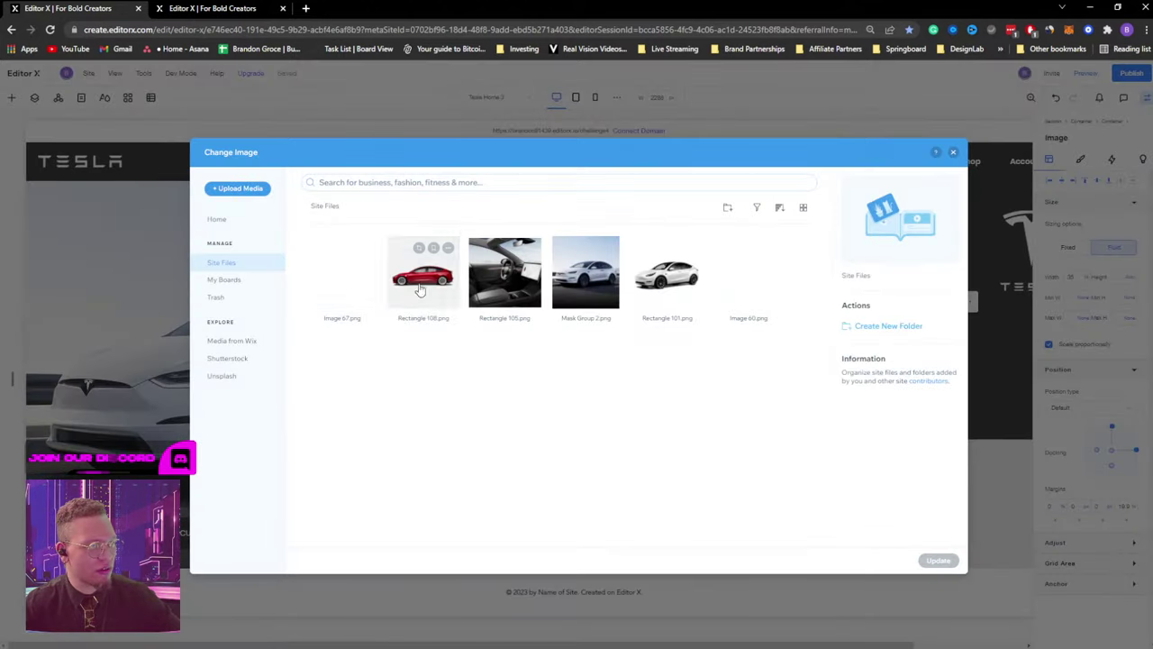
click(419, 288)
click(938, 560)
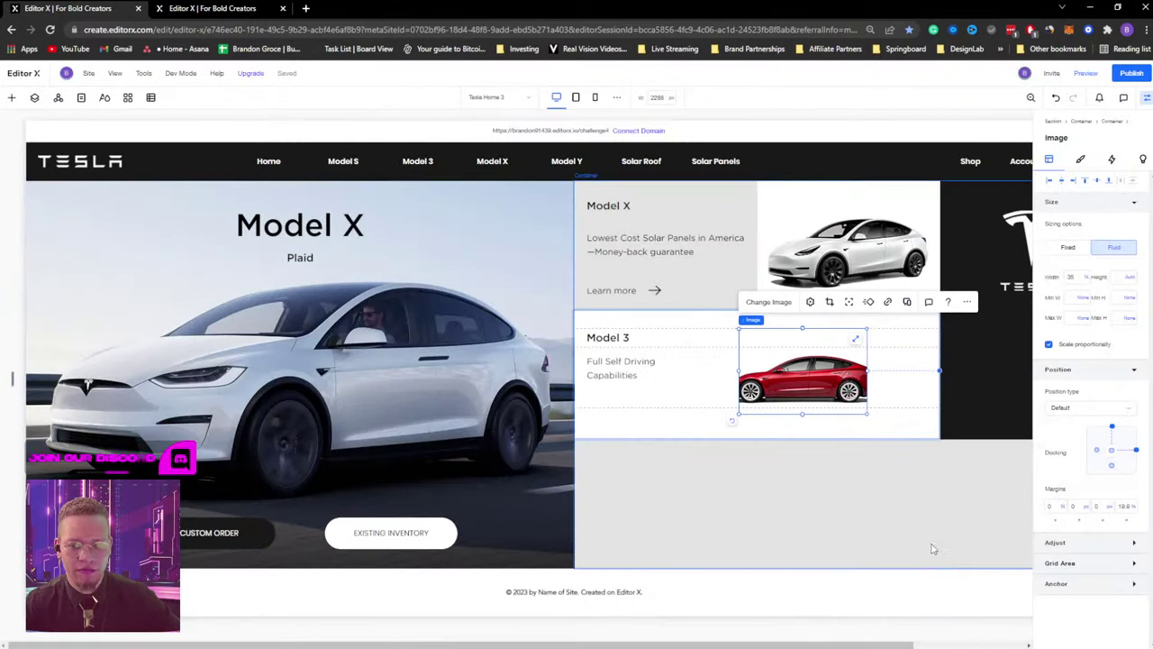
Reset the red car image in its image settings to restore its original proportions.
click(811, 303)
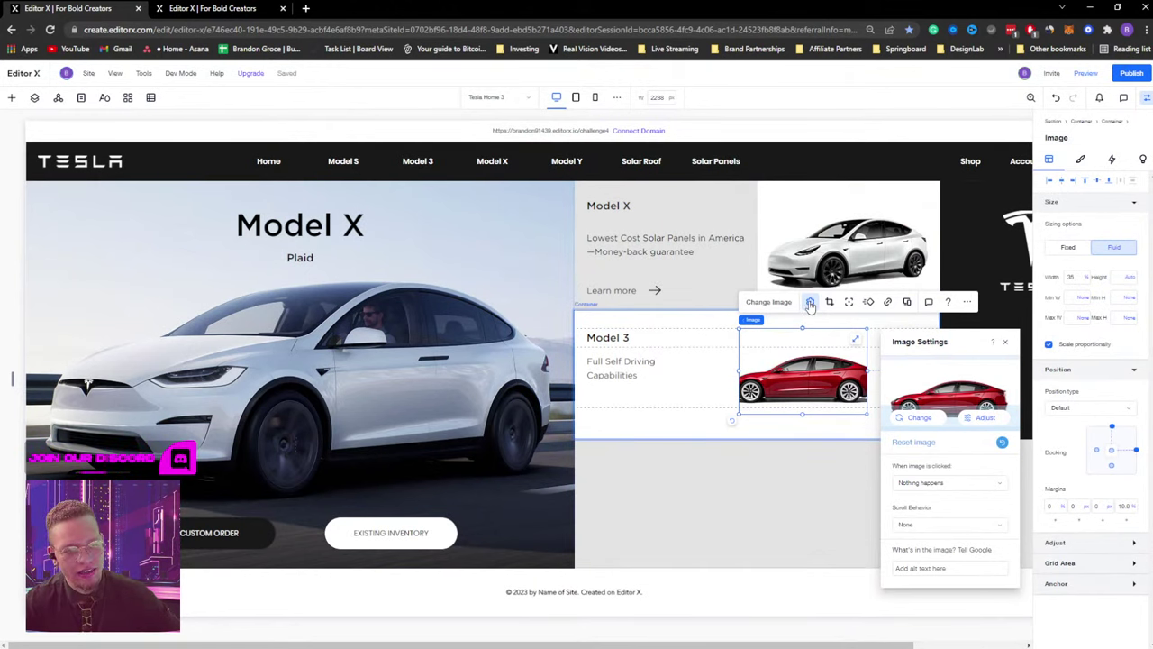
click(1001, 444)
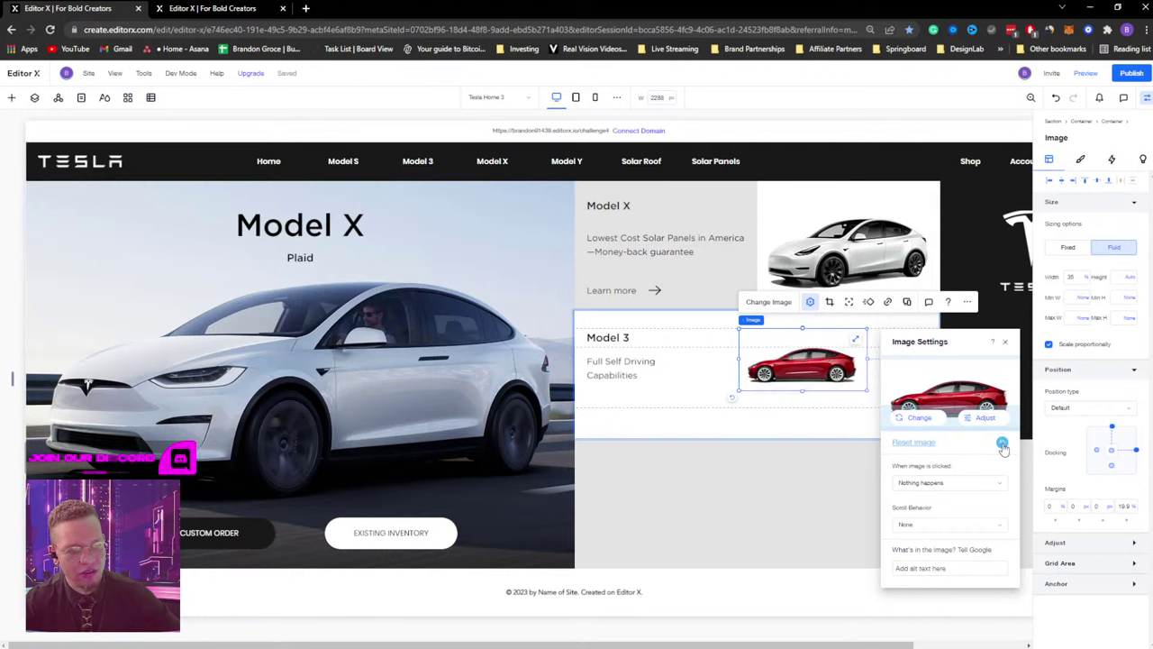
click(1007, 344)
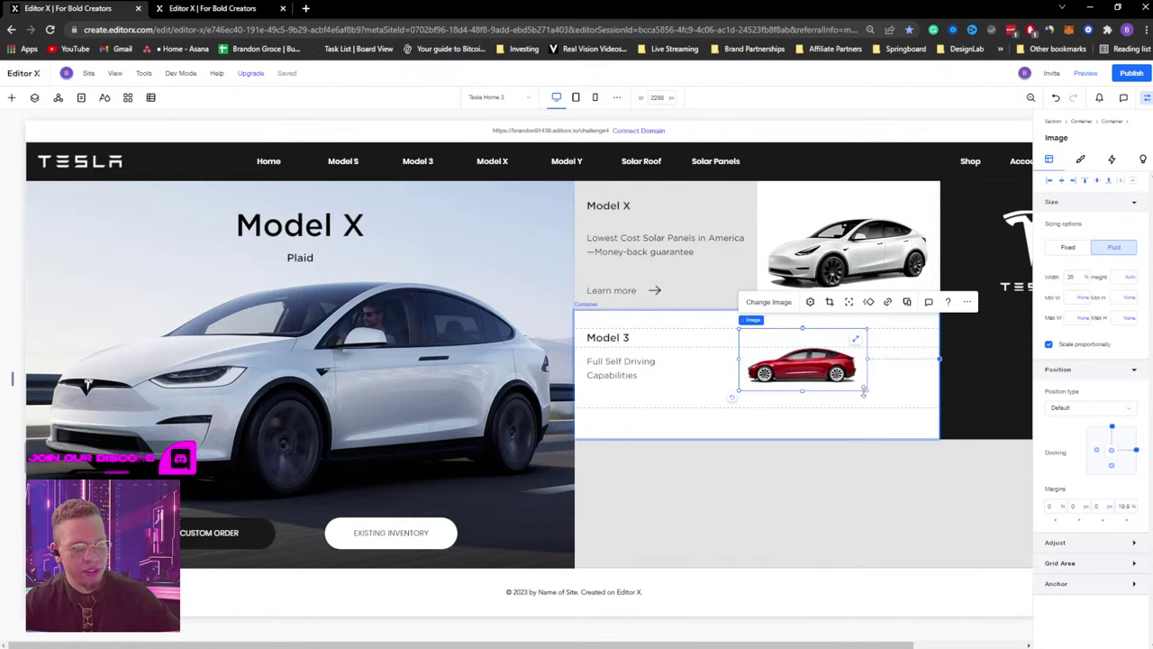
Enlarge the red car image to about 72% width and align it to the bottom-right corner of the white card.
drag(869, 393, 938, 433)
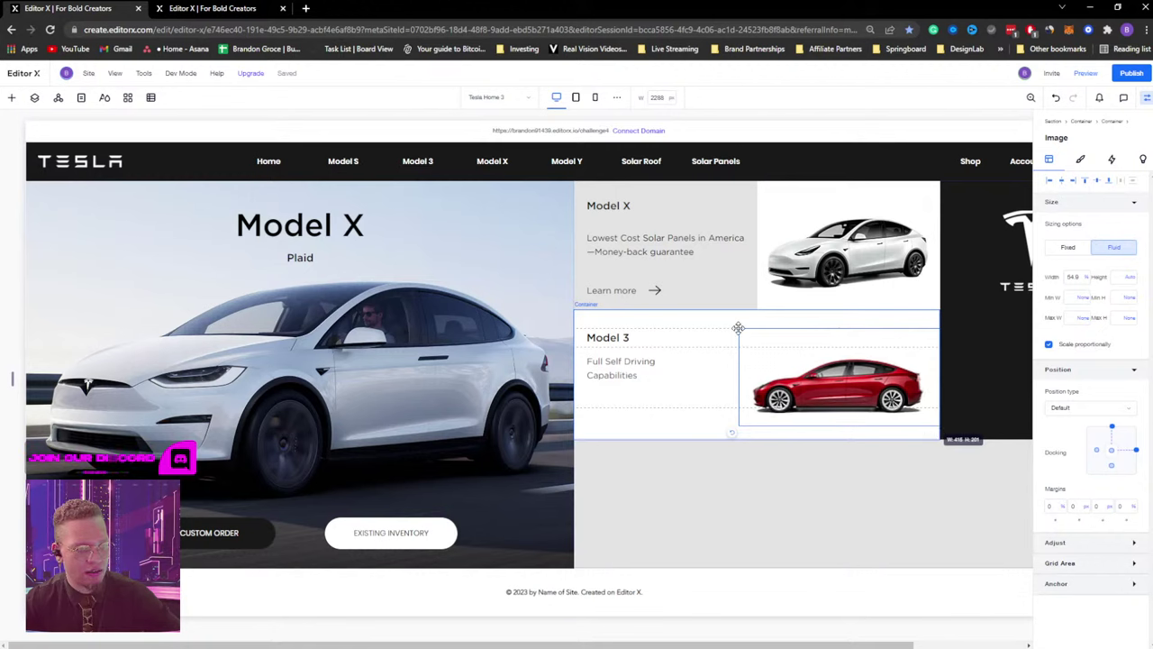
drag(739, 329, 673, 311)
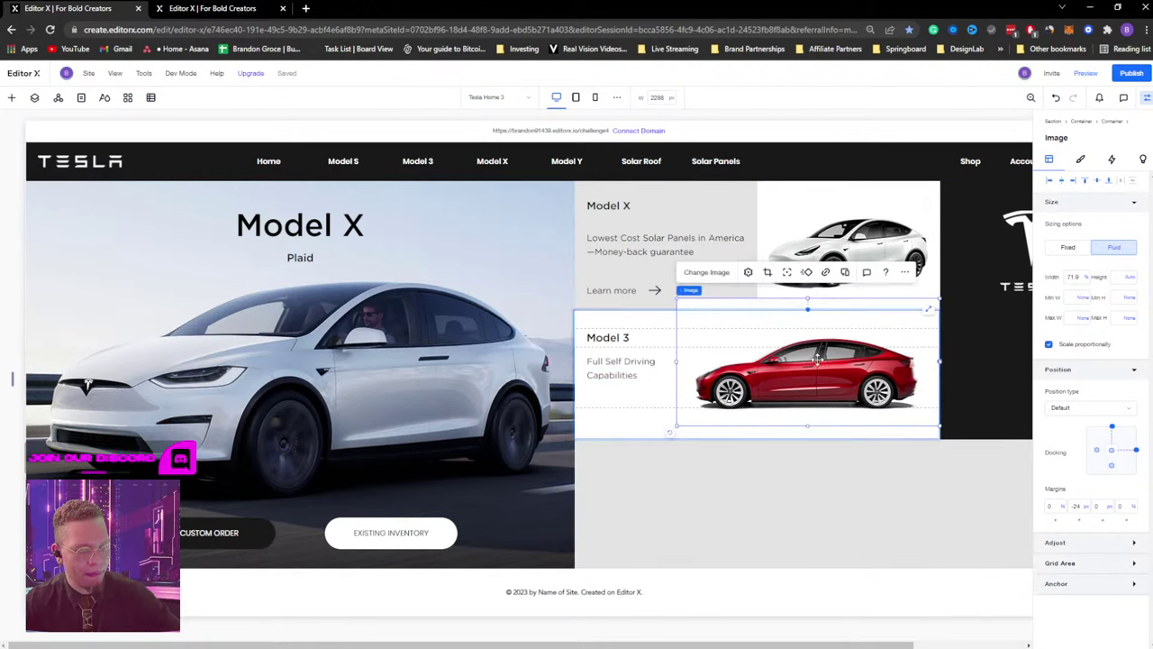
drag(832, 367, 829, 382)
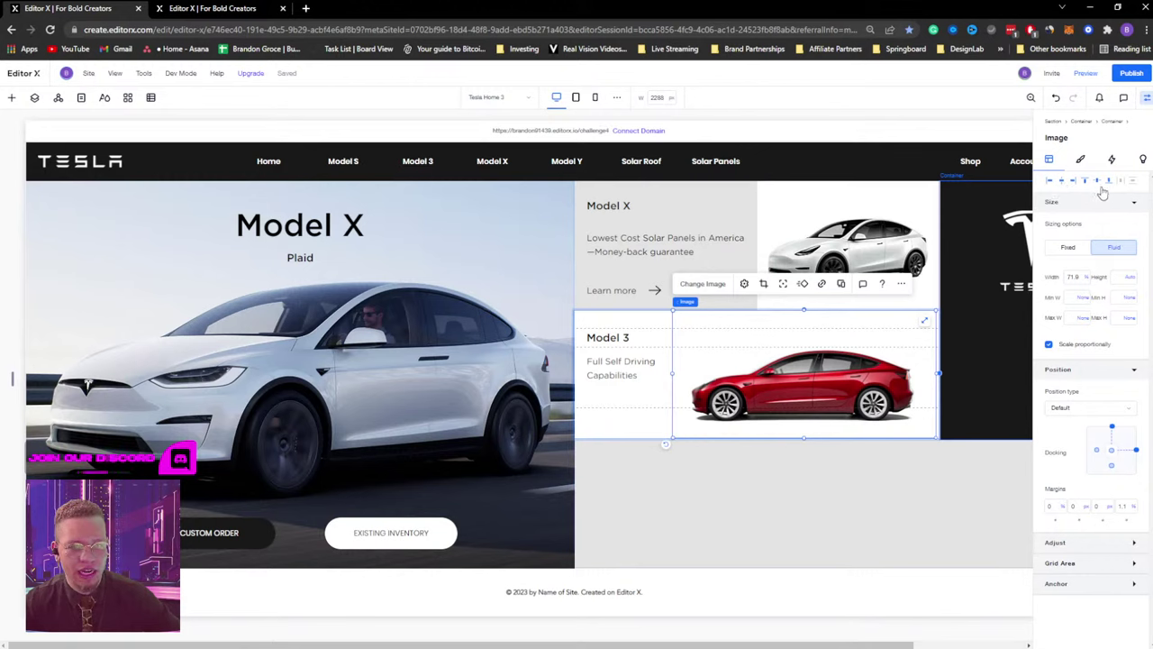
click(1073, 182)
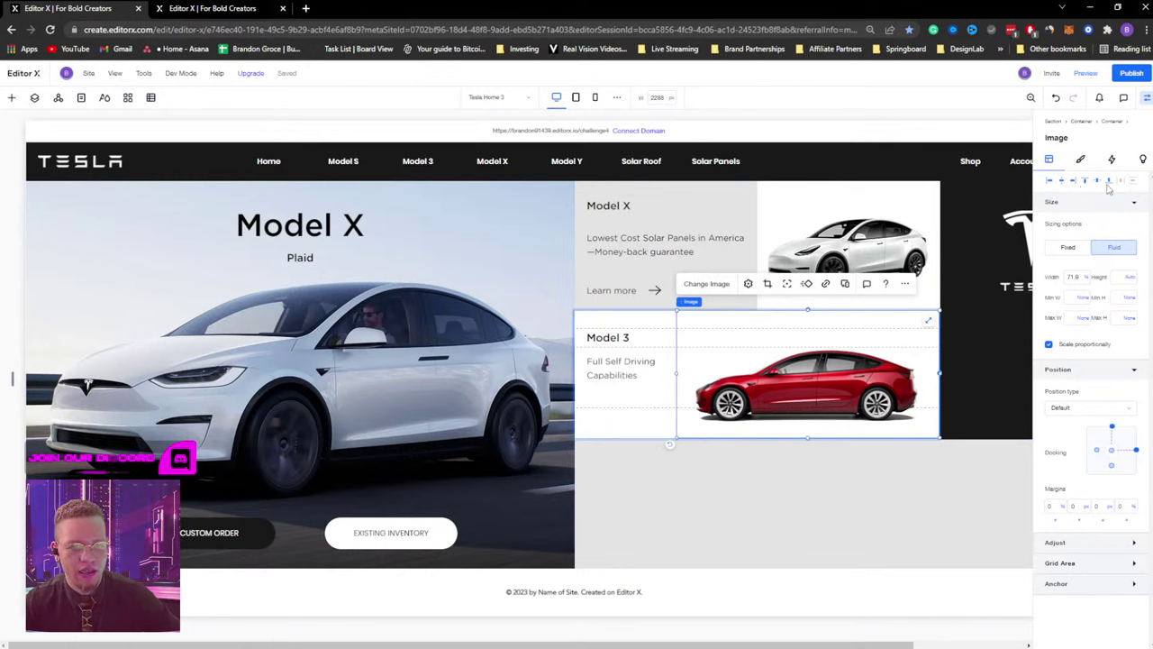
click(1109, 182)
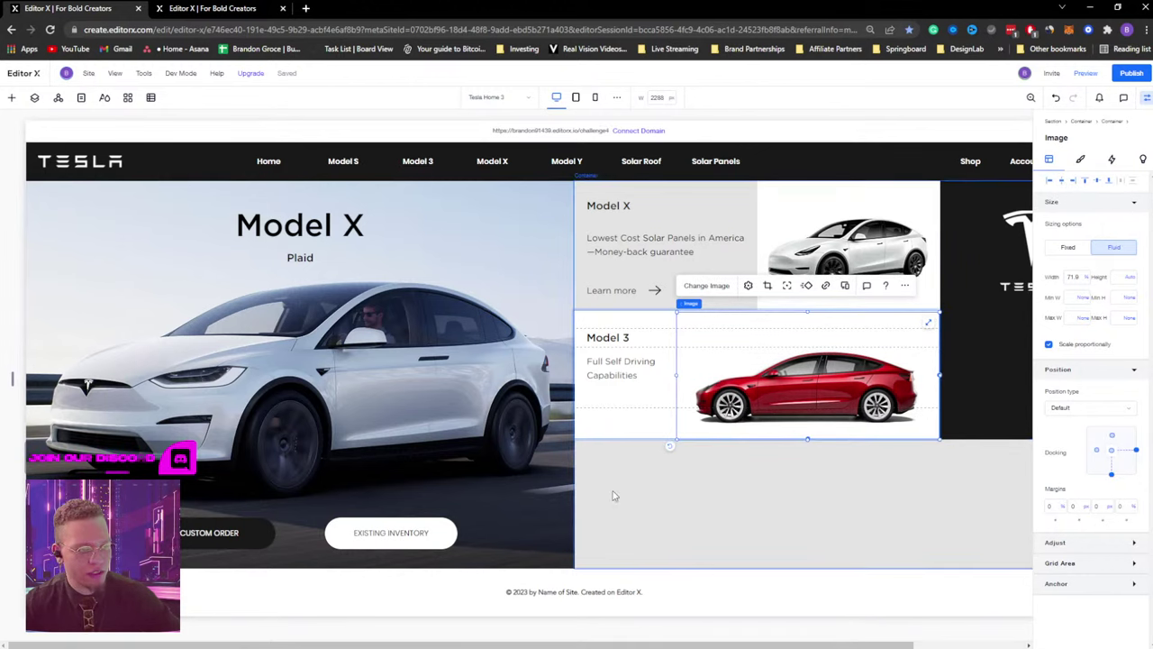
Hide the inspector and compare the white Model 3 card's layout with the matching card on the reference page.
click(661, 440)
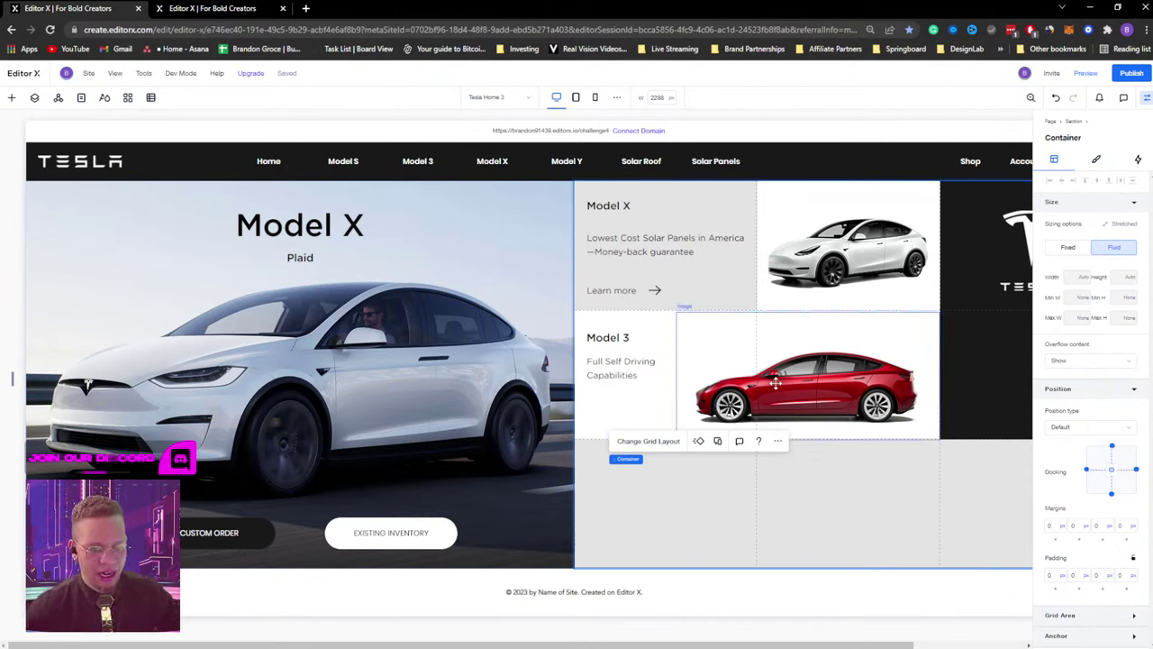
click(753, 567)
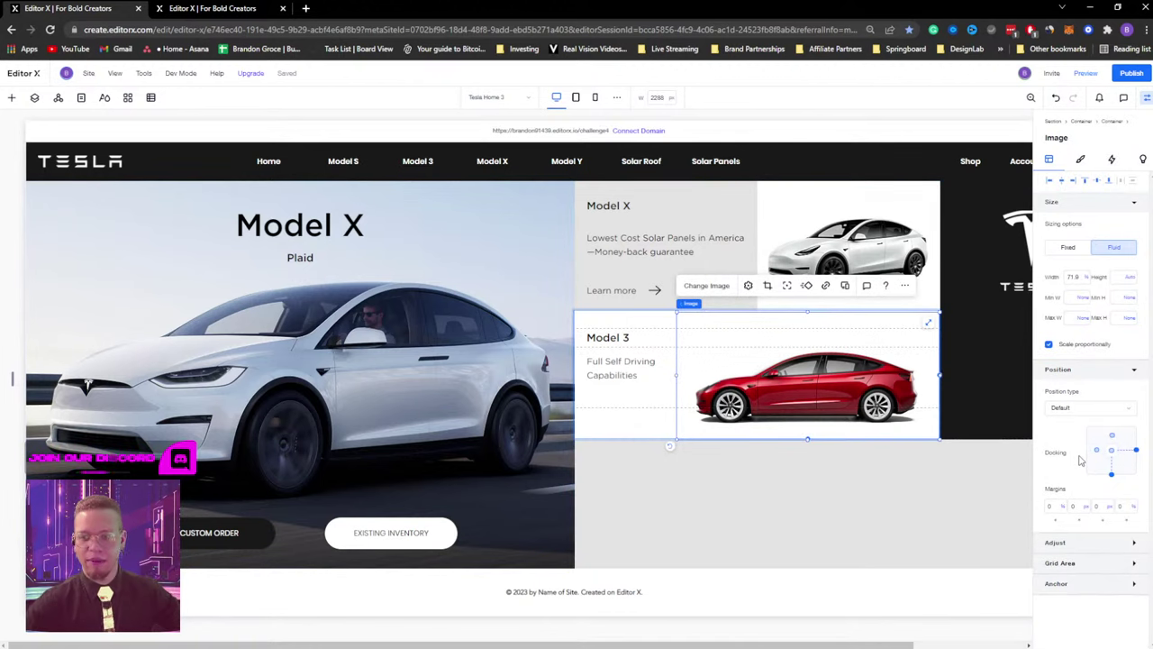
click(1146, 97)
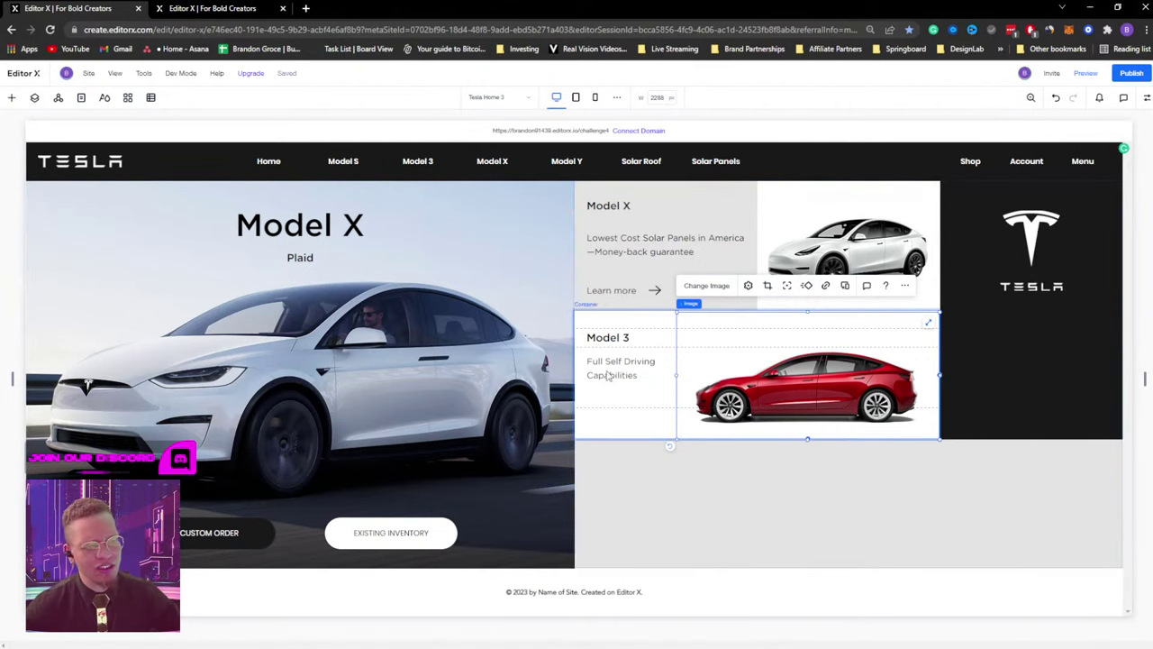
click(200, 11)
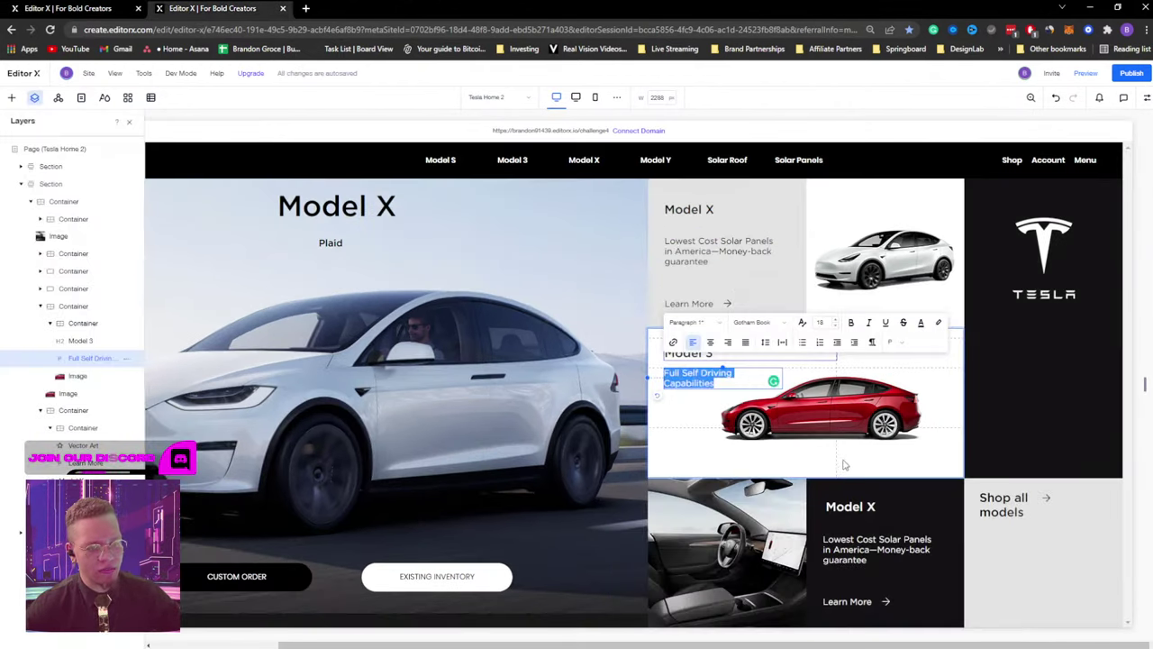
click(833, 455)
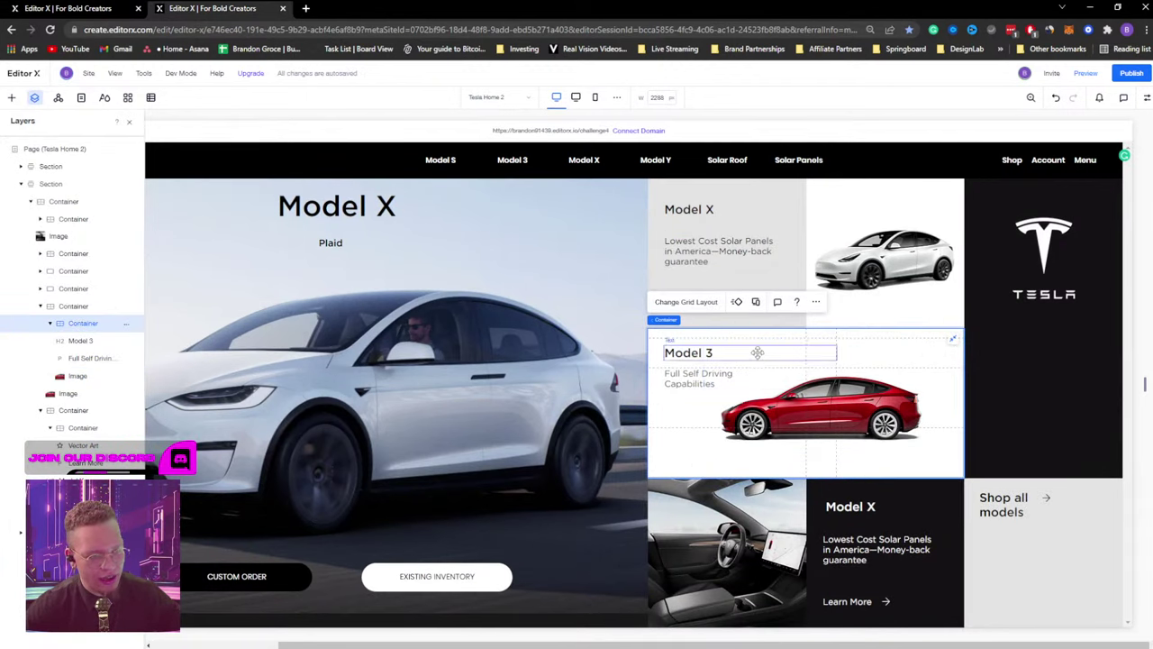
click(676, 302)
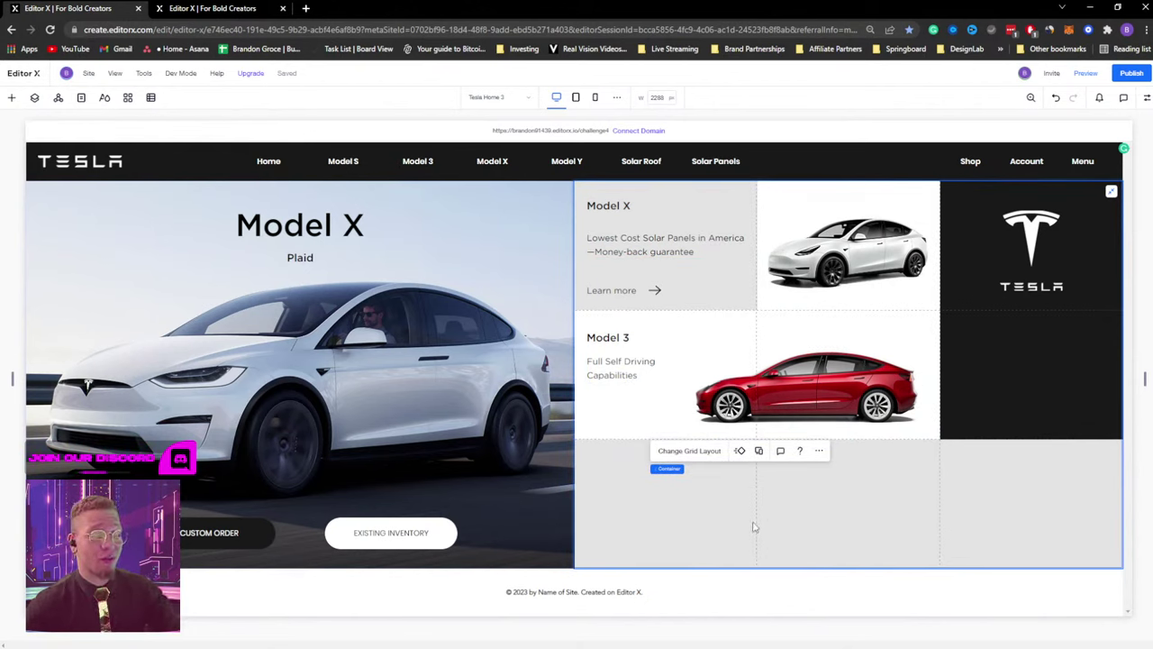
mouse_move(747, 644)
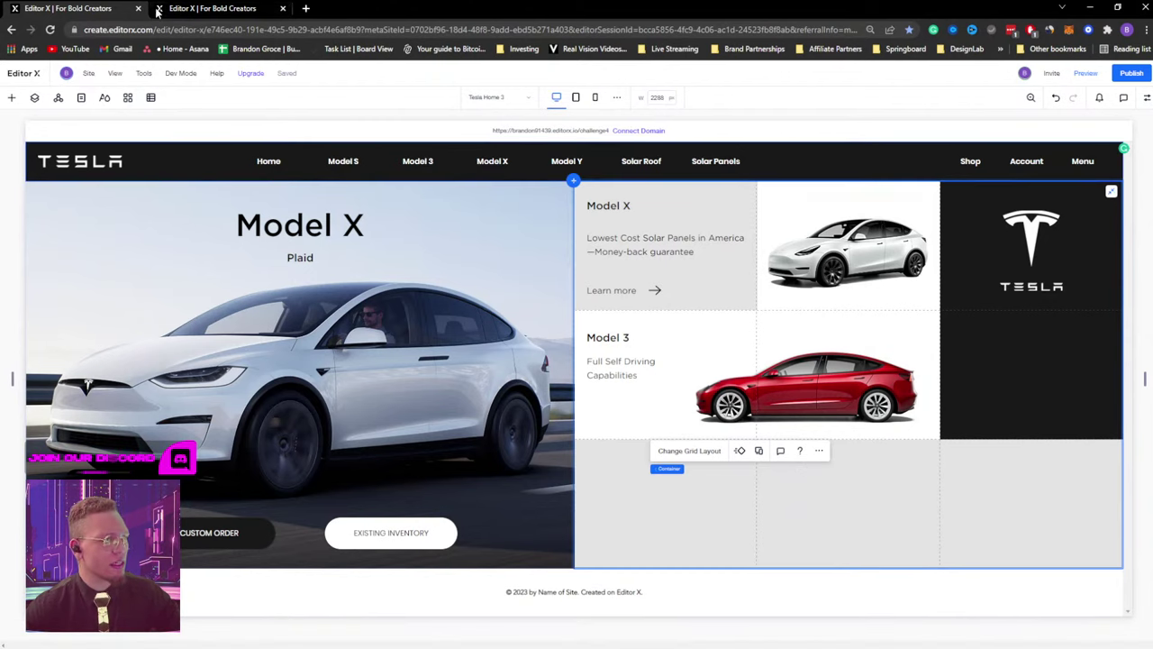
Inspect the car interior image in the grid's bottom row on the reference page and return to the working page.
click(188, 11)
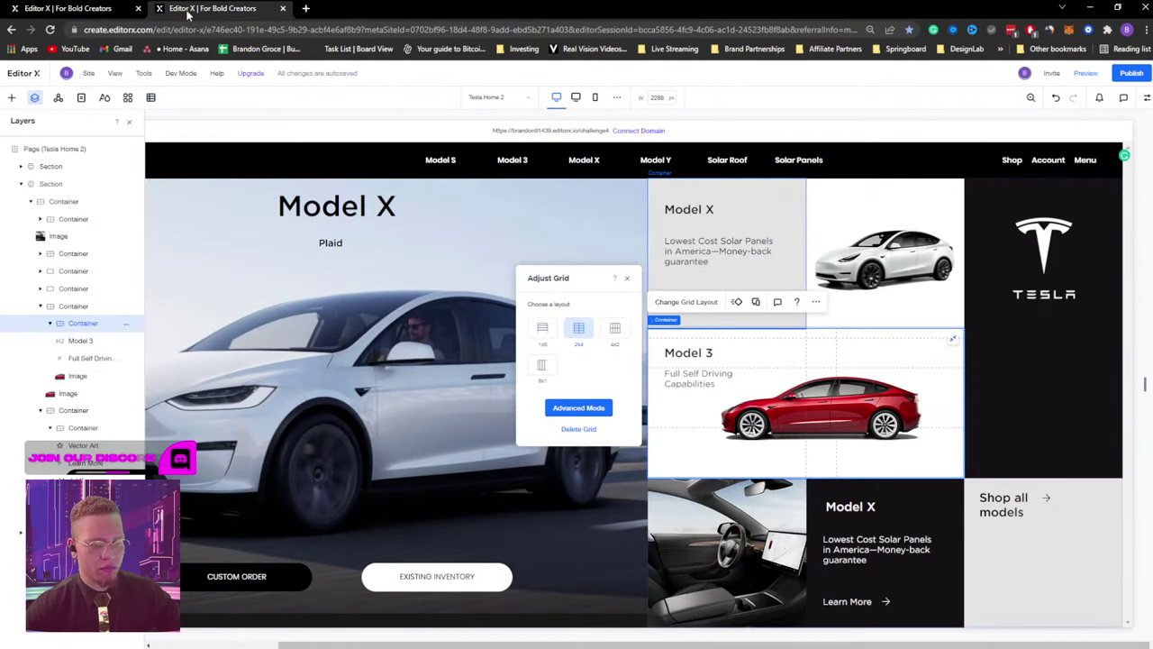
click(81, 9)
click(217, 9)
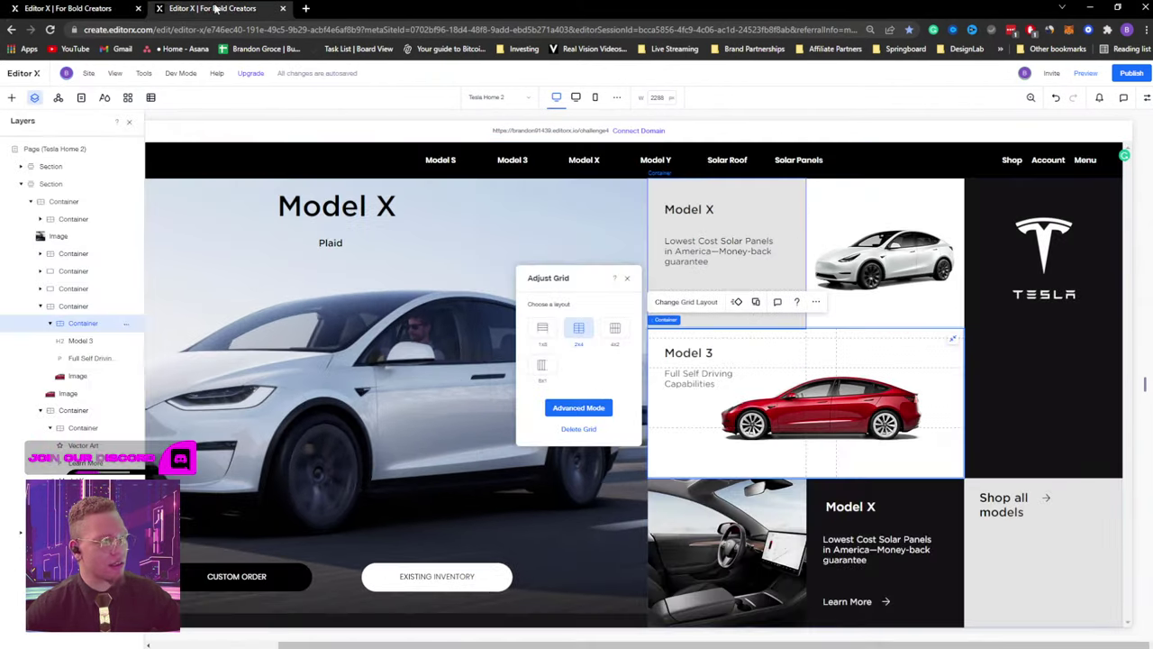
click(724, 515)
click(716, 547)
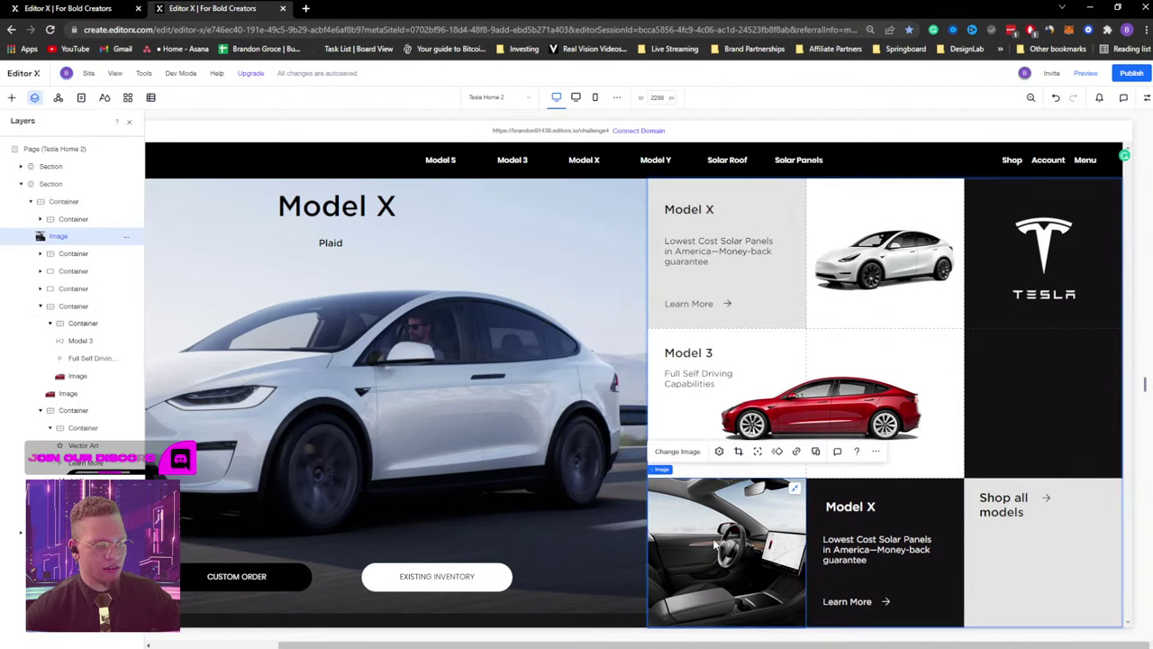
click(118, 8)
right_click(702, 512)
mouse_move(730, 457)
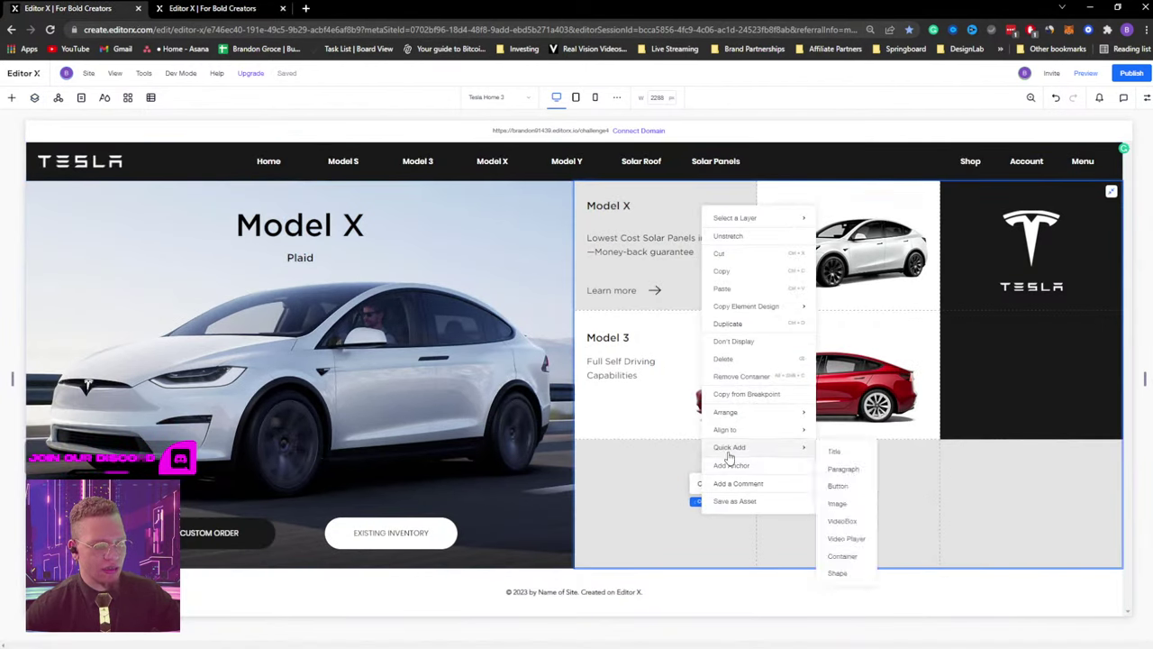
click(633, 495)
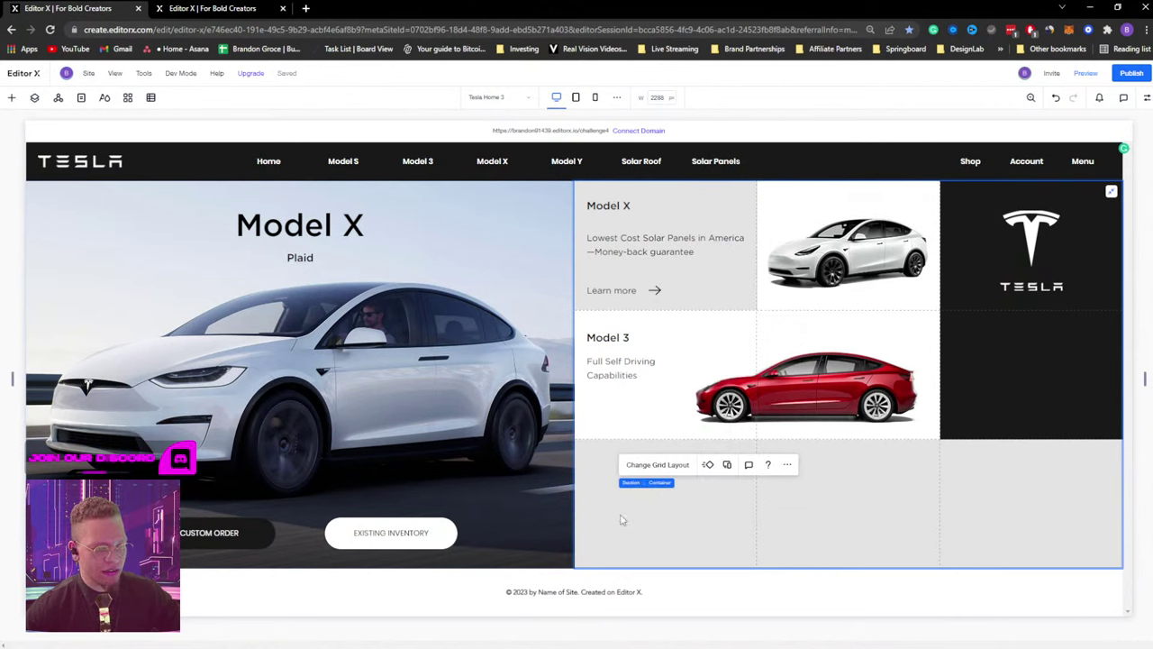
click(789, 465)
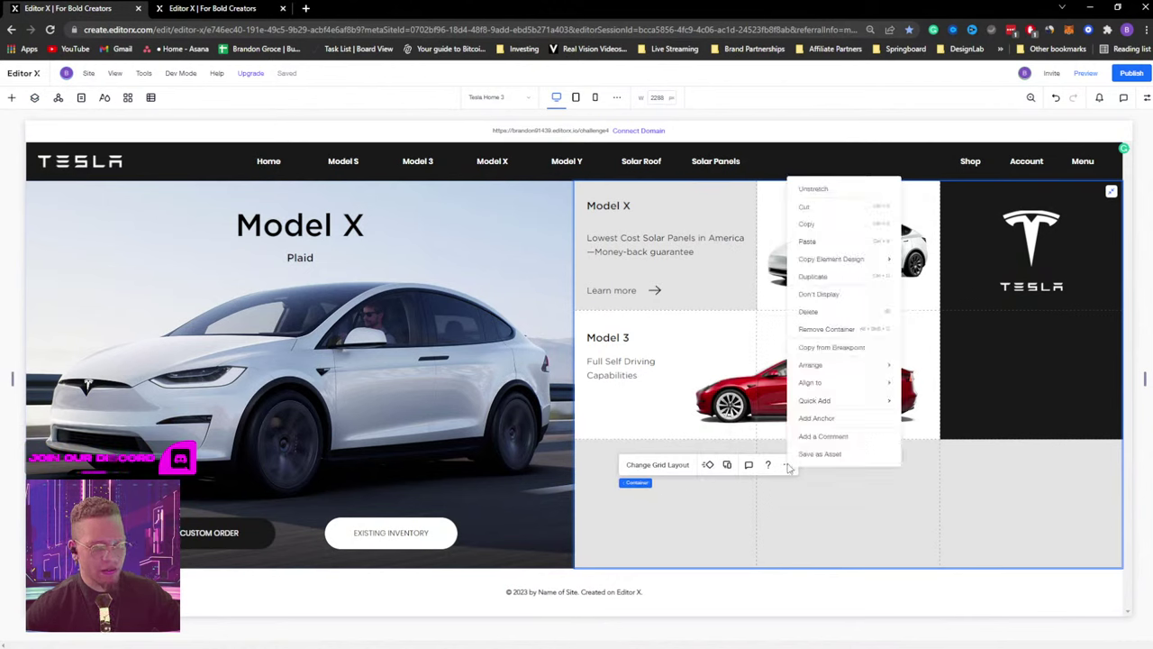
mouse_move(832, 400)
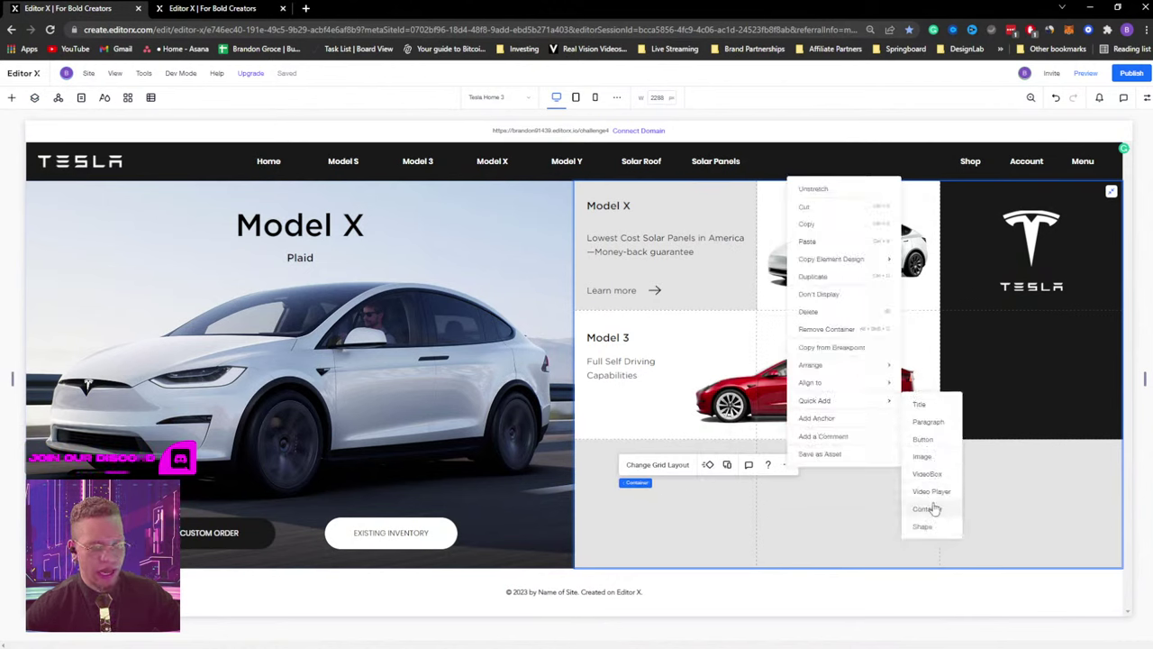
click(927, 509)
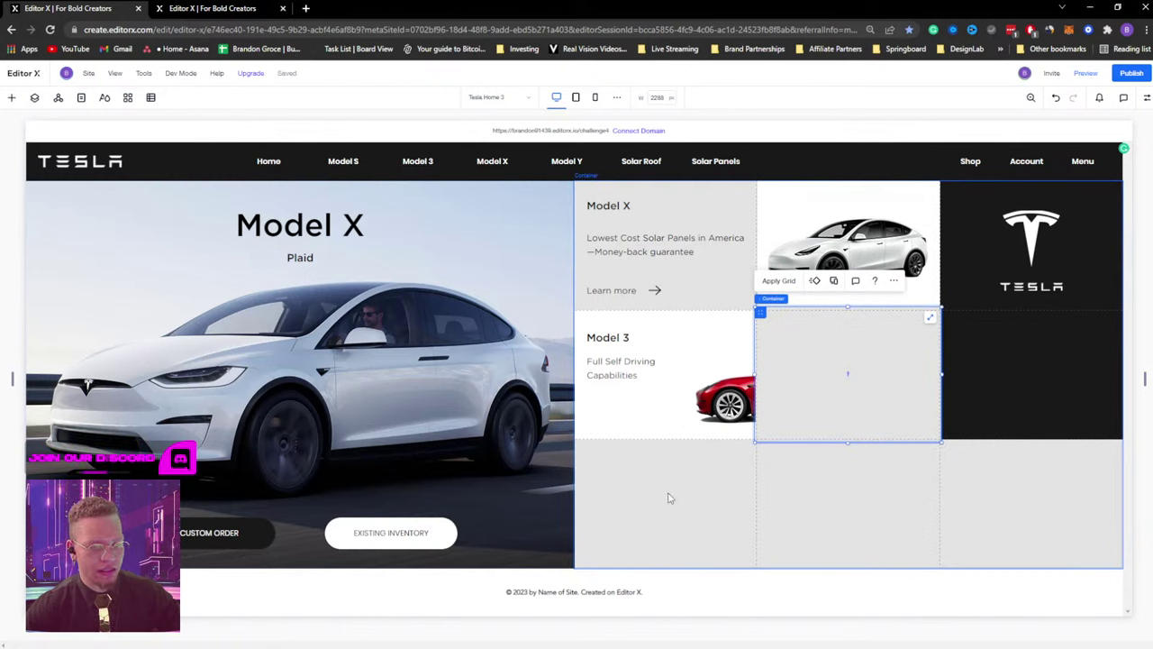
key(ctrl+z)
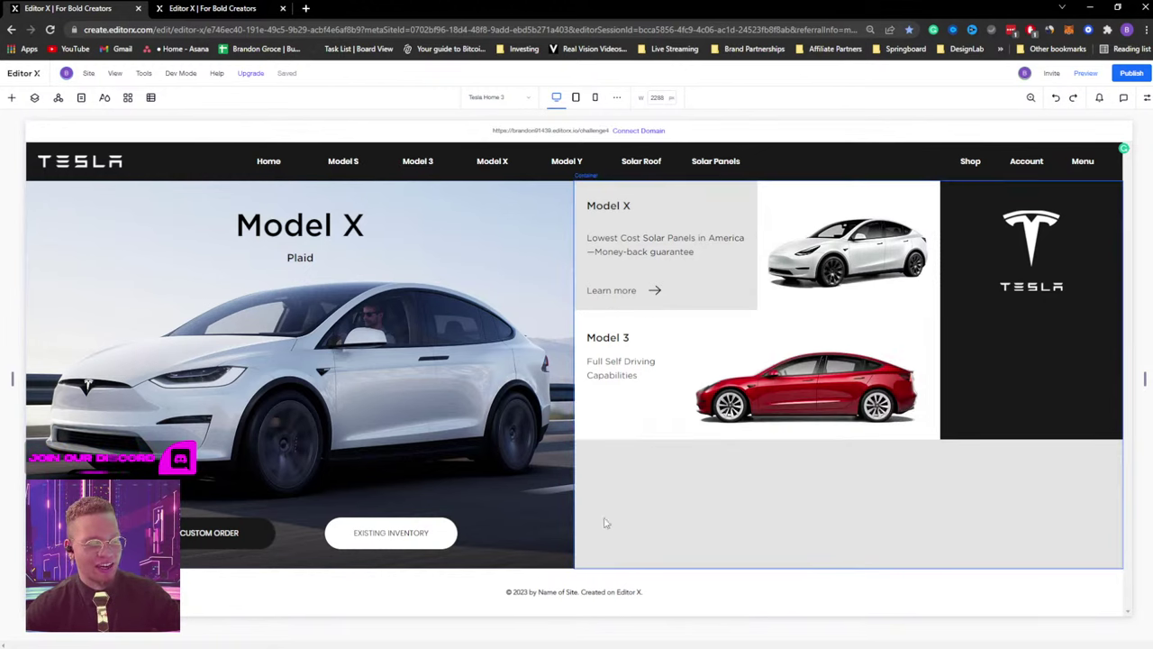
Add an image to the grid's bottom-left cell and stretch it to fill the cell.
click(630, 491)
right_click(633, 502)
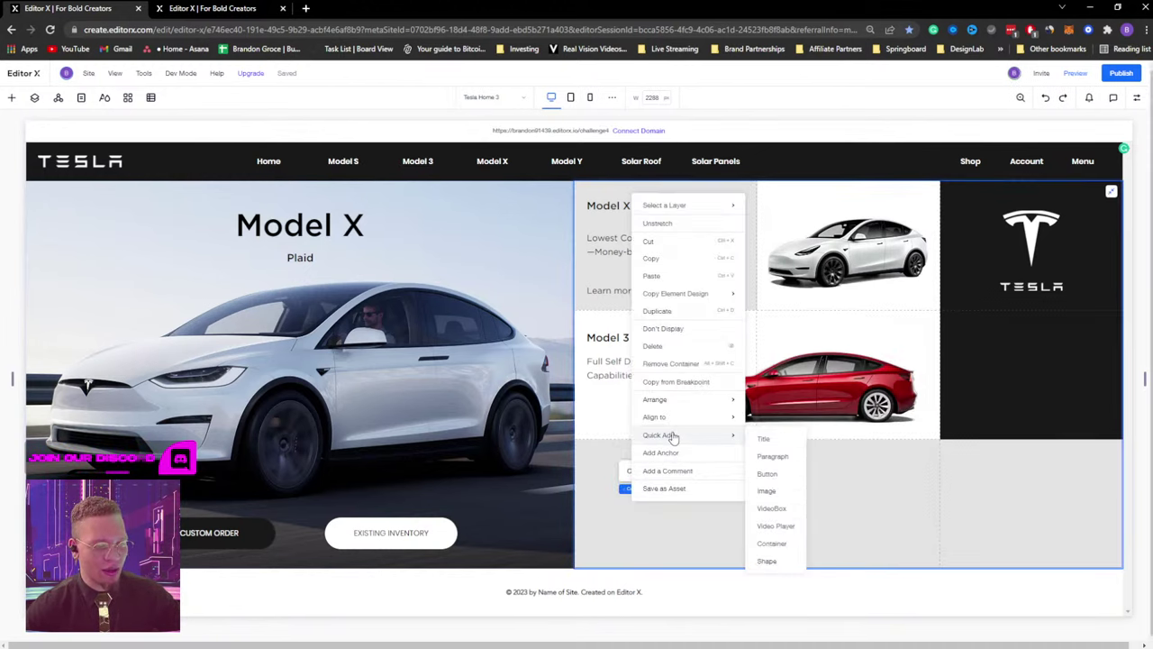
mouse_move(734, 438)
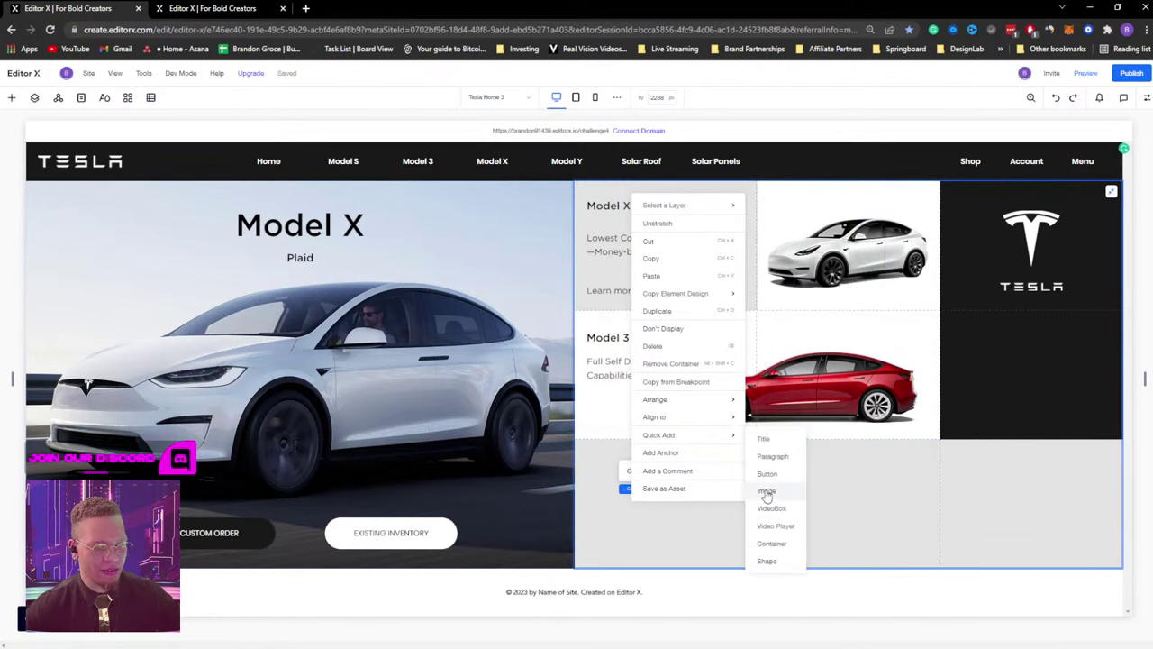
click(765, 490)
drag(834, 465, 711, 491)
click(700, 451)
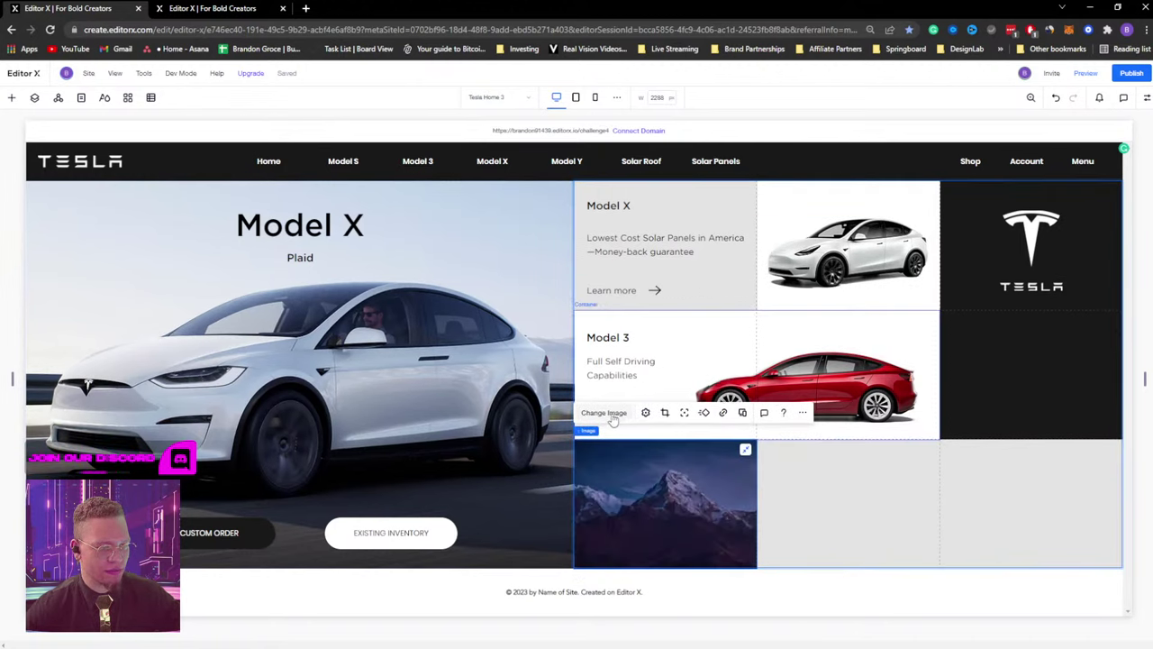
Replace the placeholder image in the bottom-left cell with Rectangle 105.png from the site files.
click(604, 413)
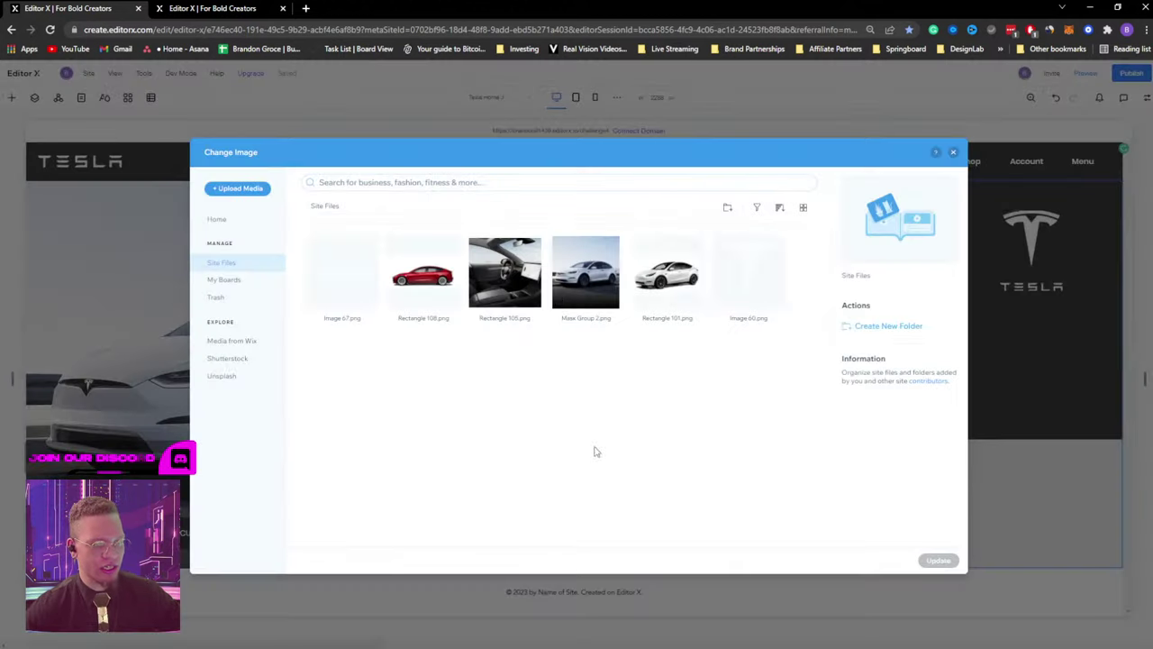
click(504, 270)
click(938, 561)
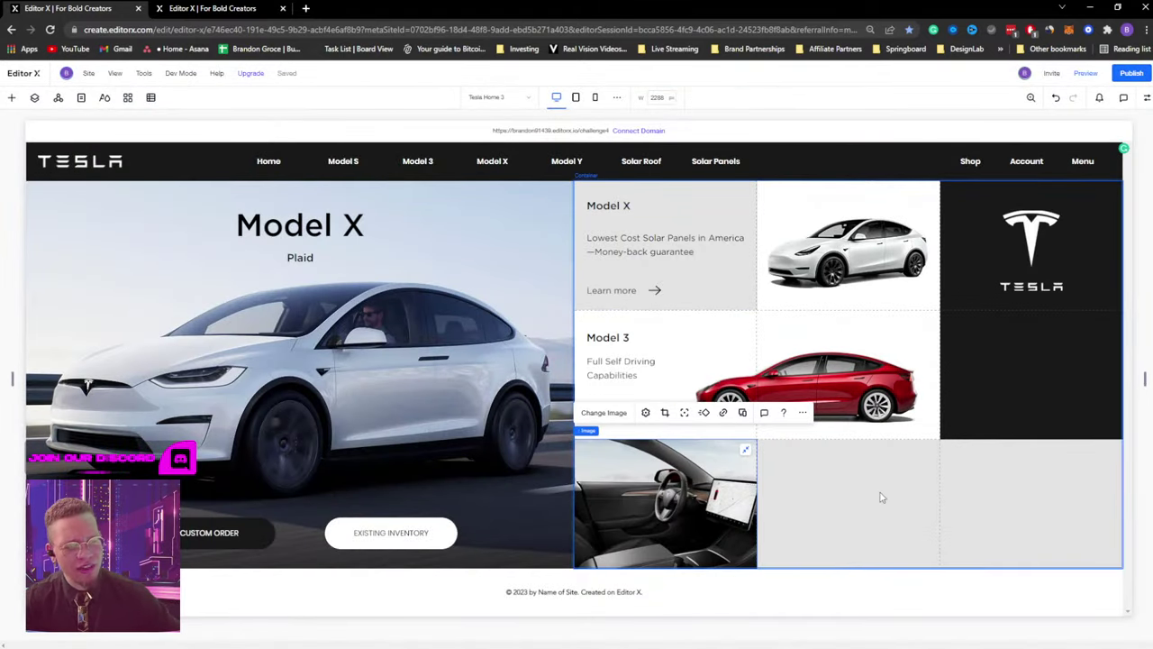
Duplicate the grey Model X card and place the copy in the grid's bottom-middle cell, stretched to fill it.
click(218, 7)
click(97, 9)
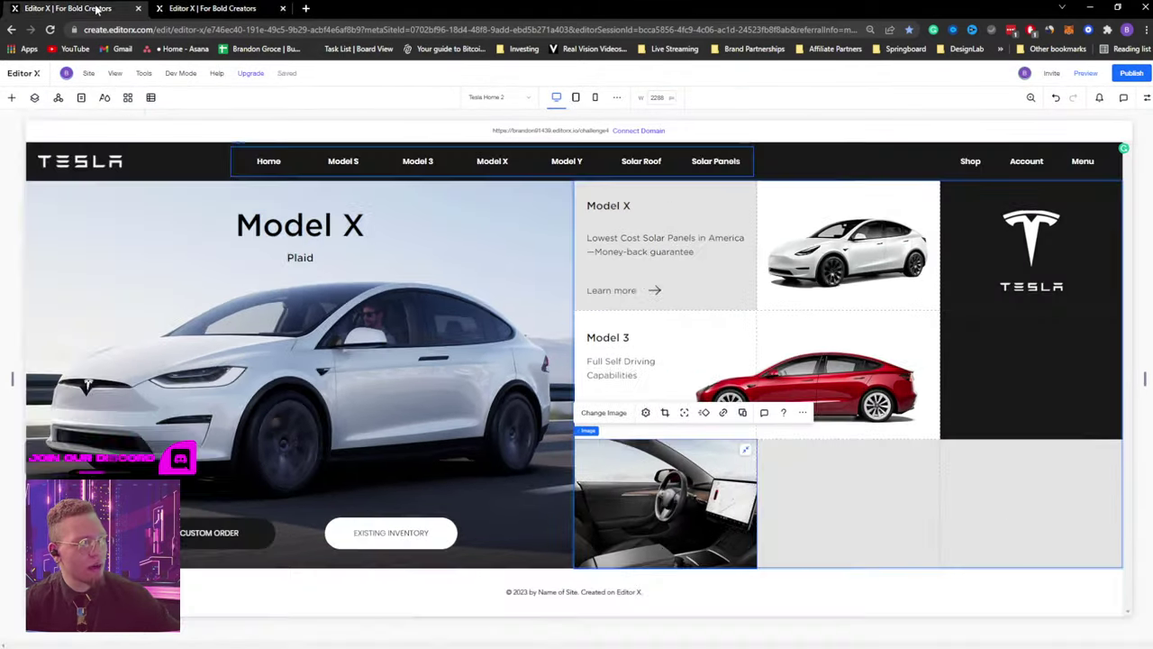
click(655, 199)
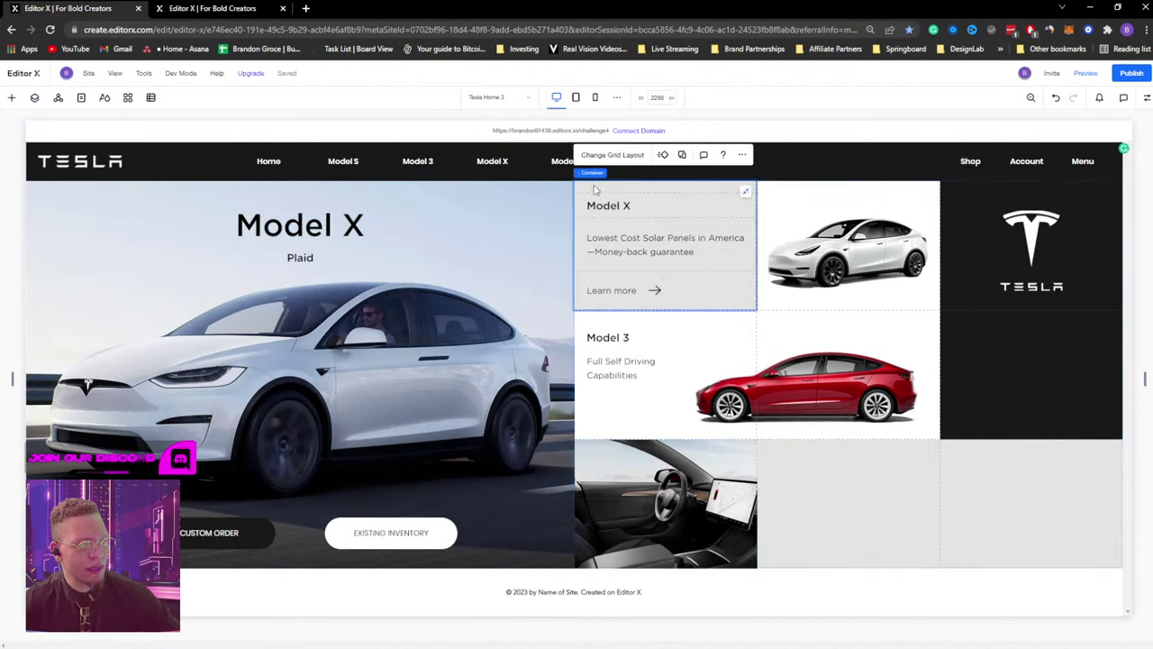
key(shift+Right)
key(shift+Down)
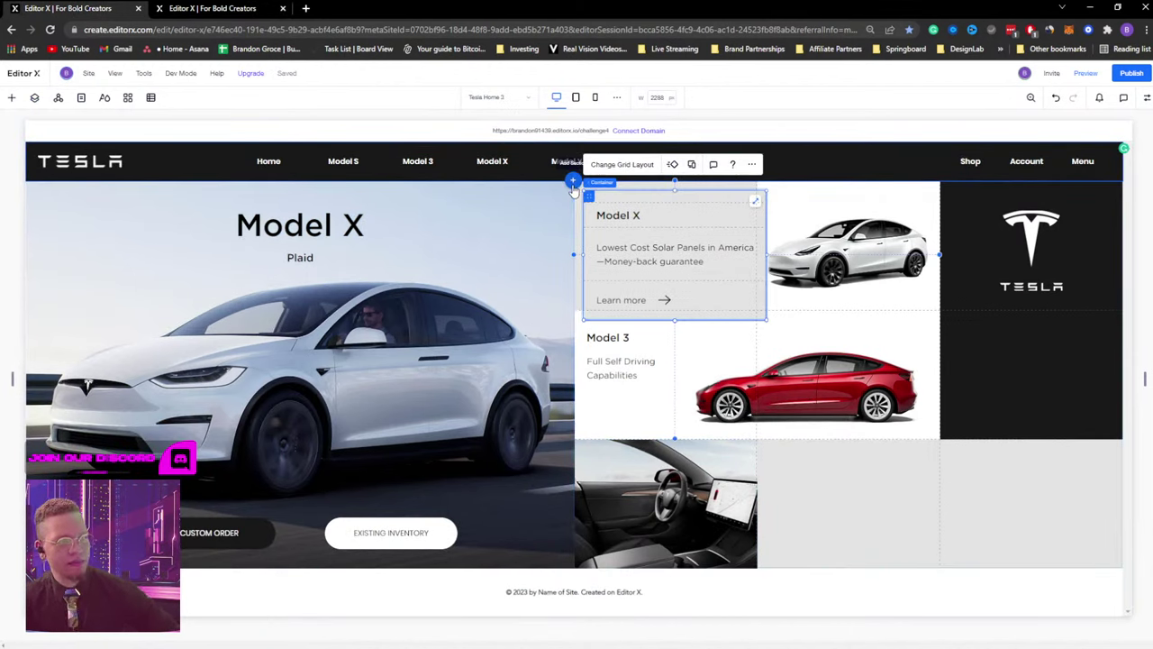
drag(574, 189, 772, 455)
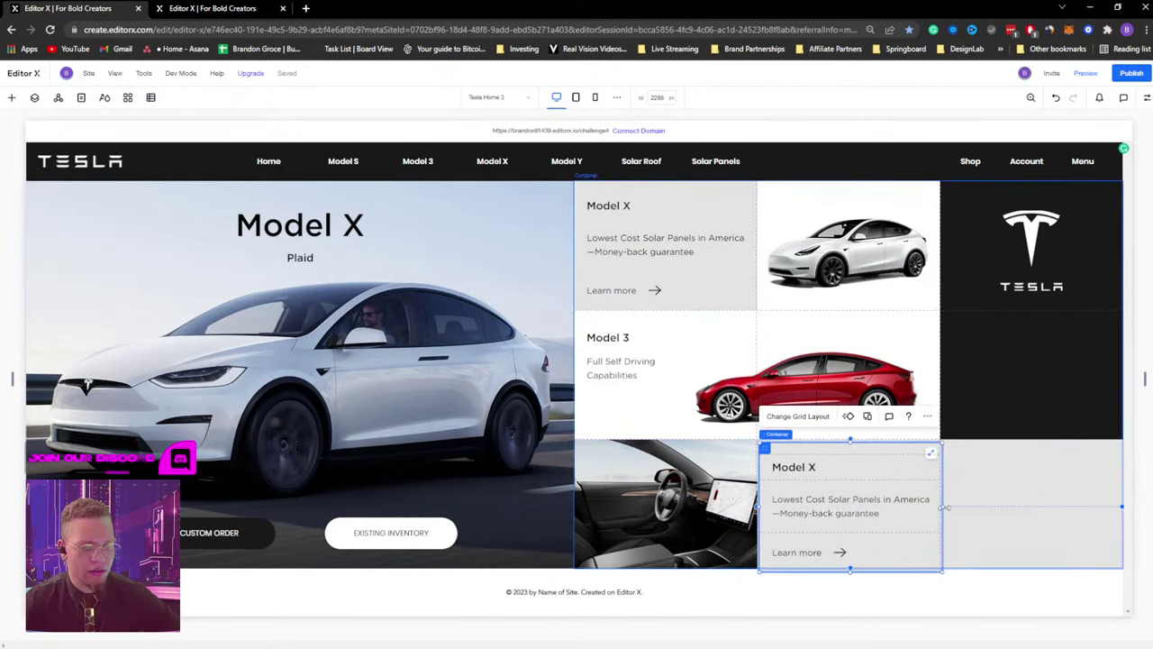
drag(941, 506, 935, 506)
click(924, 452)
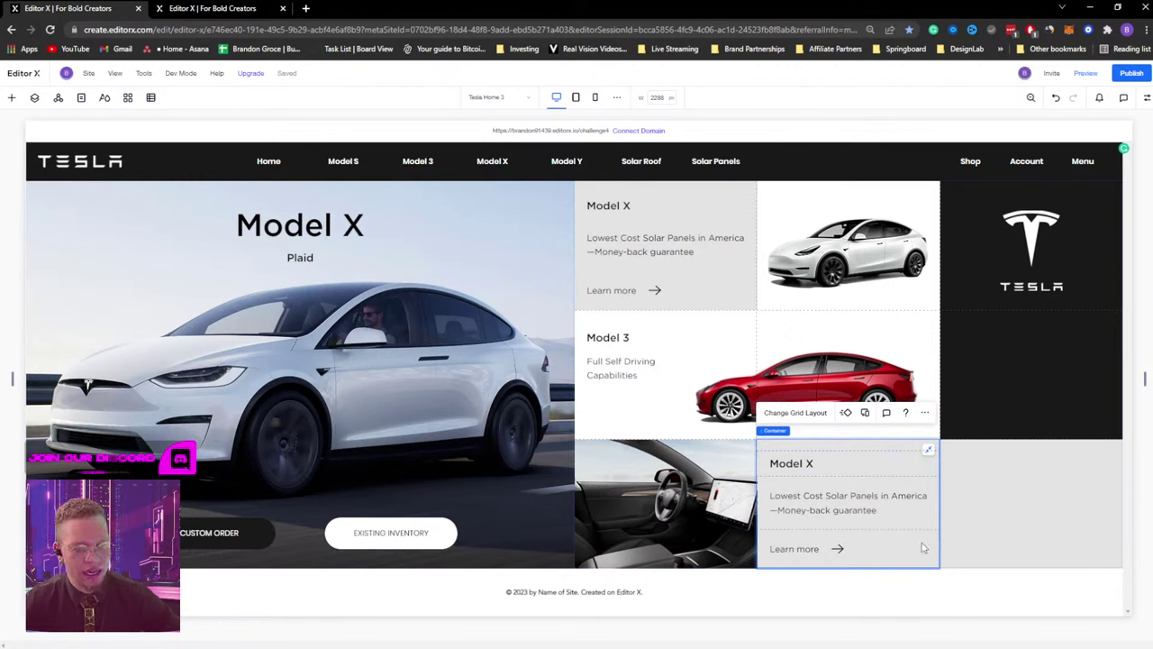
Change the duplicated Model X card's background to the near-black custom colour.
click(1146, 98)
click(1098, 160)
click(1071, 220)
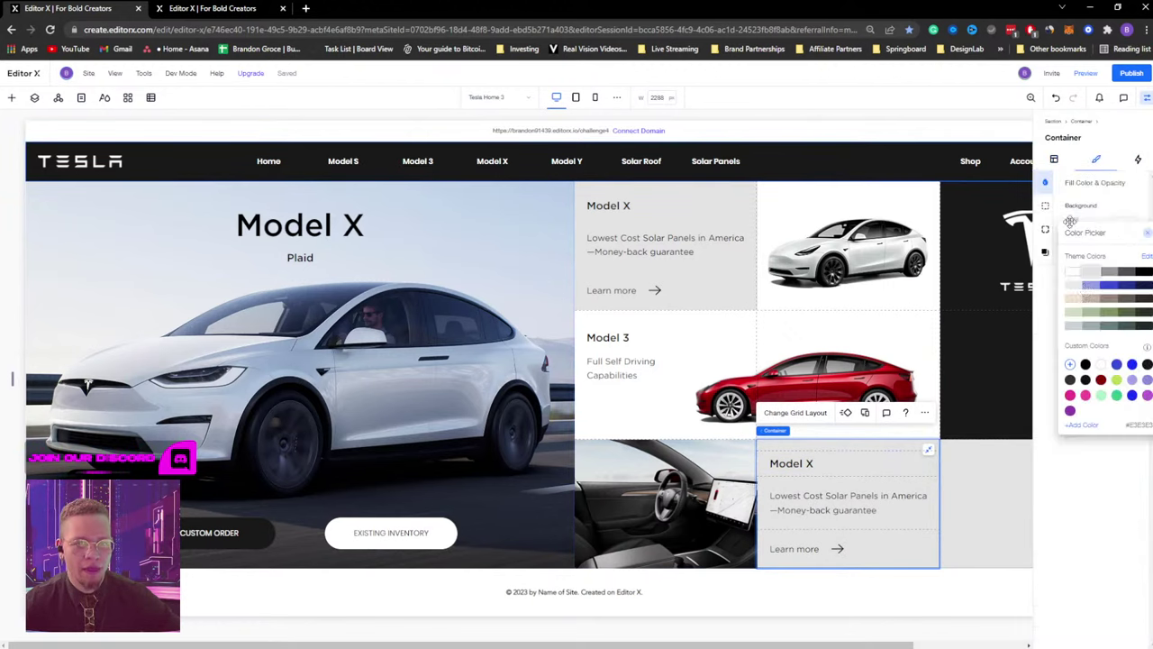
click(1146, 364)
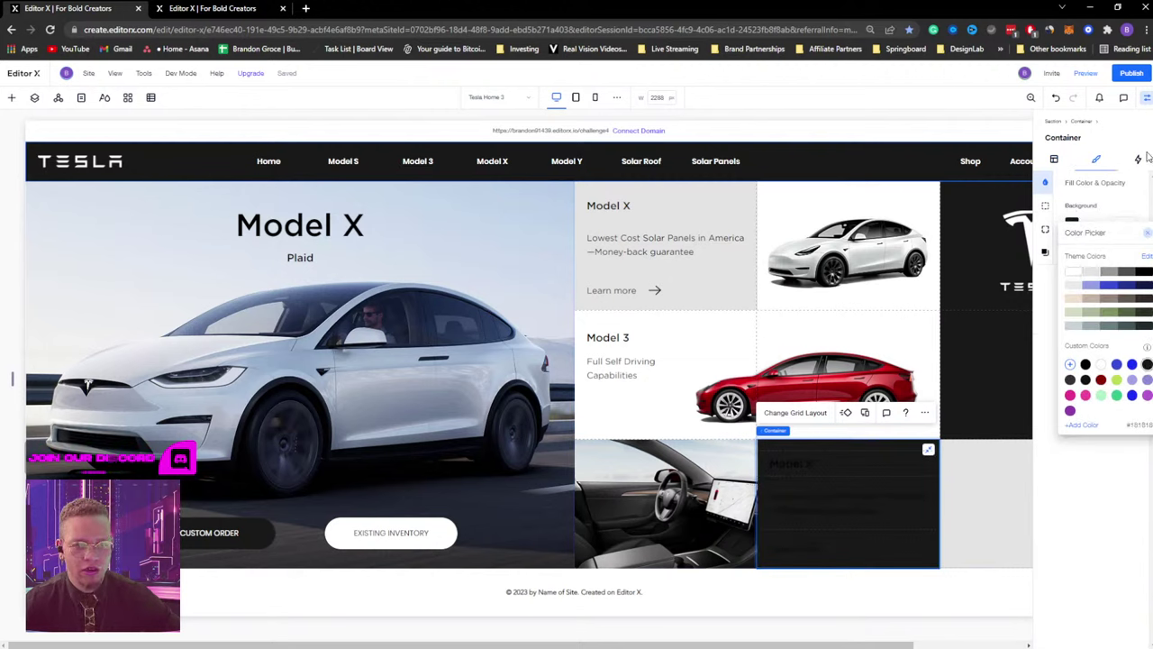
click(800, 463)
shift+click(804, 496)
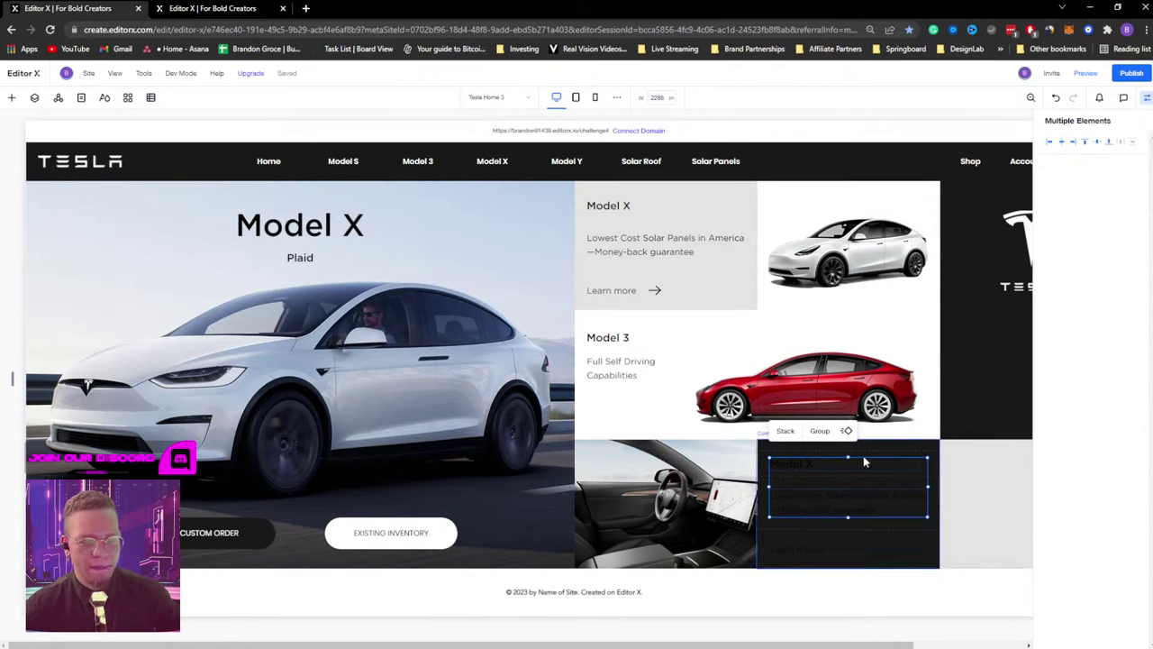
click(970, 487)
Set the text colour of the dark card's Model X heading to white.
click(798, 463)
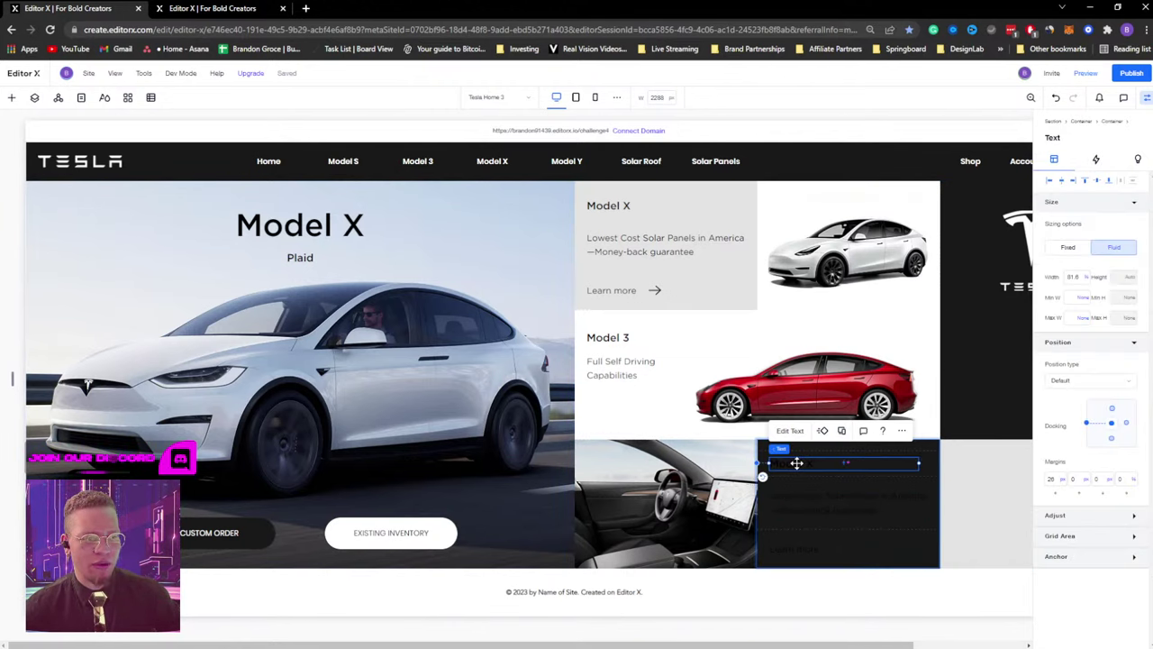
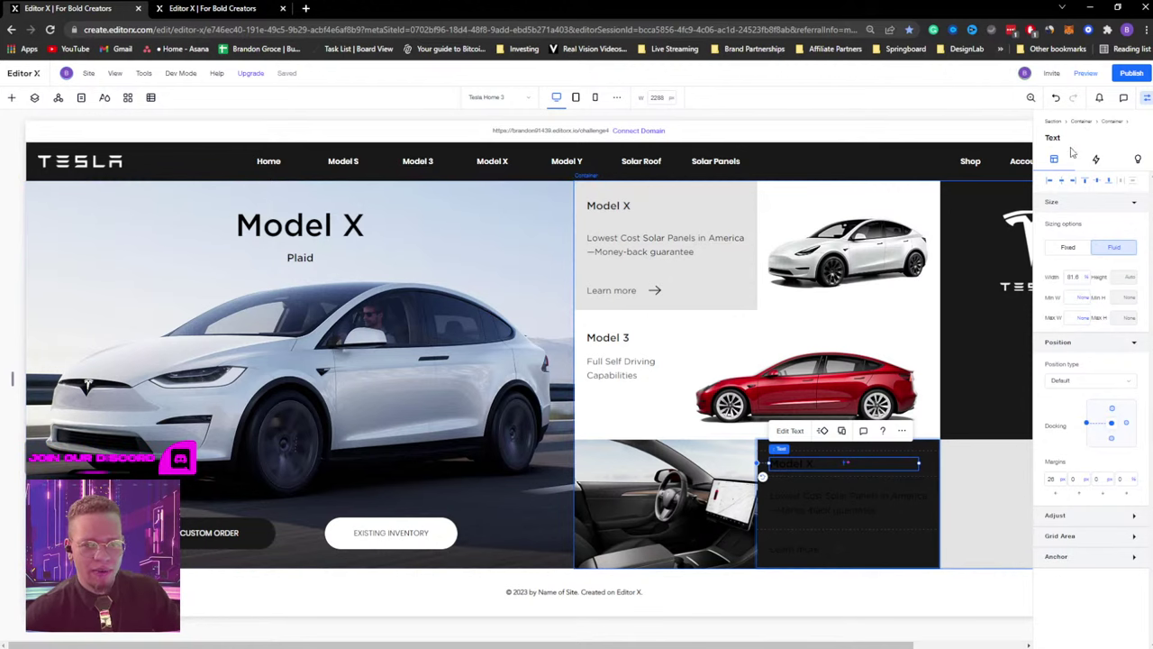
double_click(780, 460)
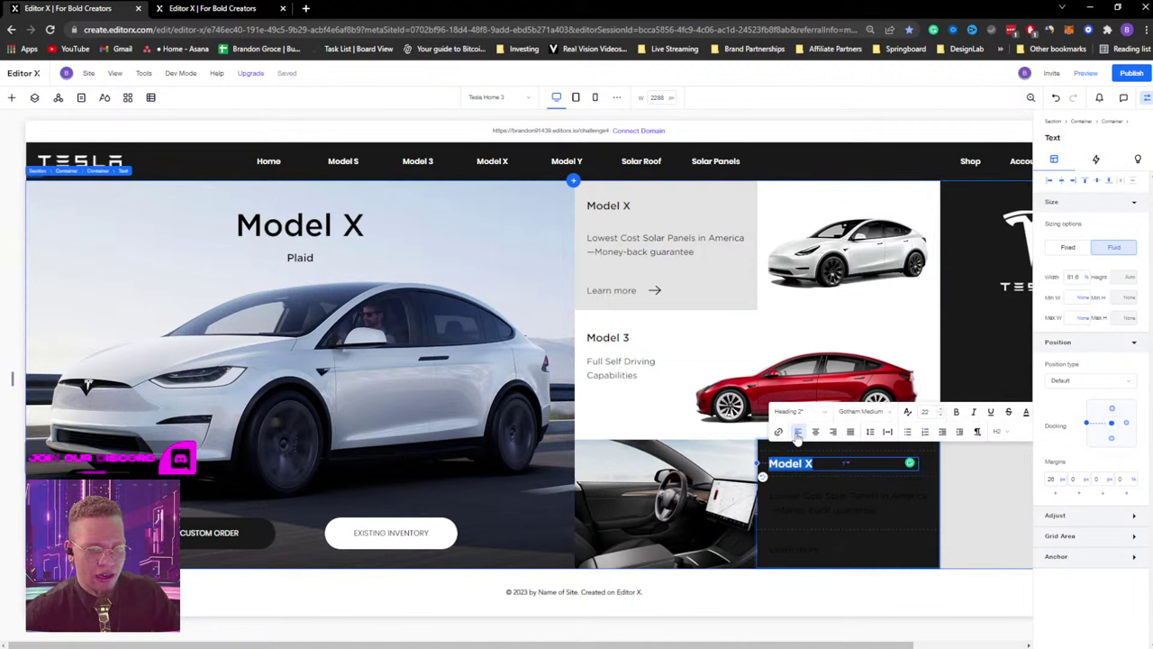
click(1026, 411)
click(992, 469)
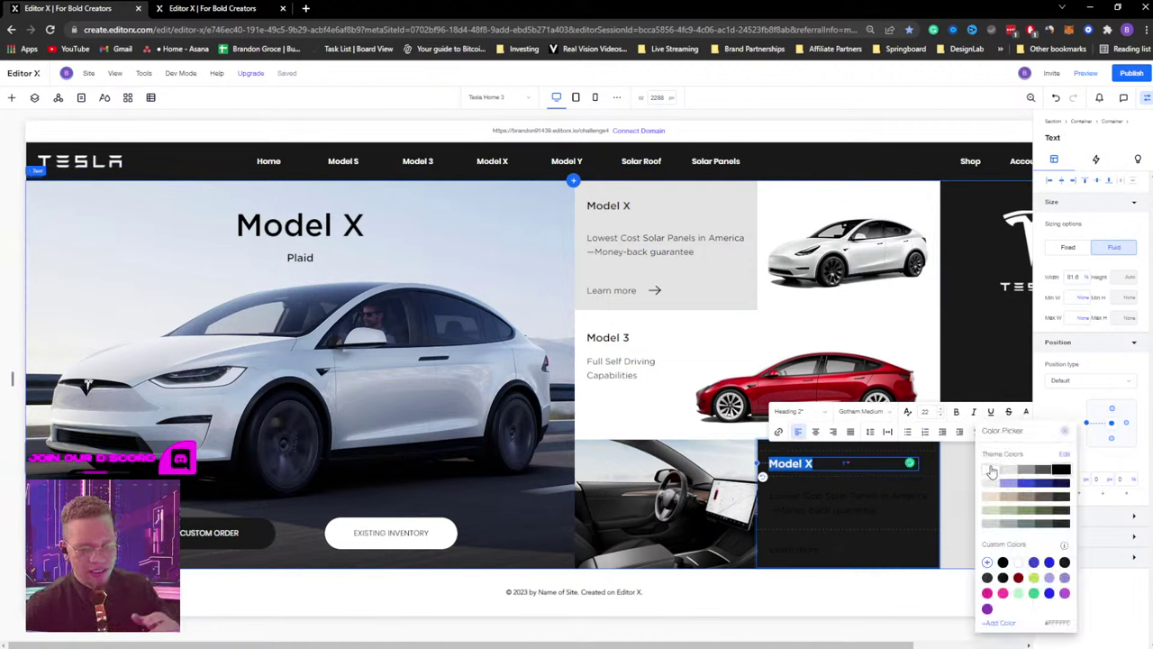
click(952, 488)
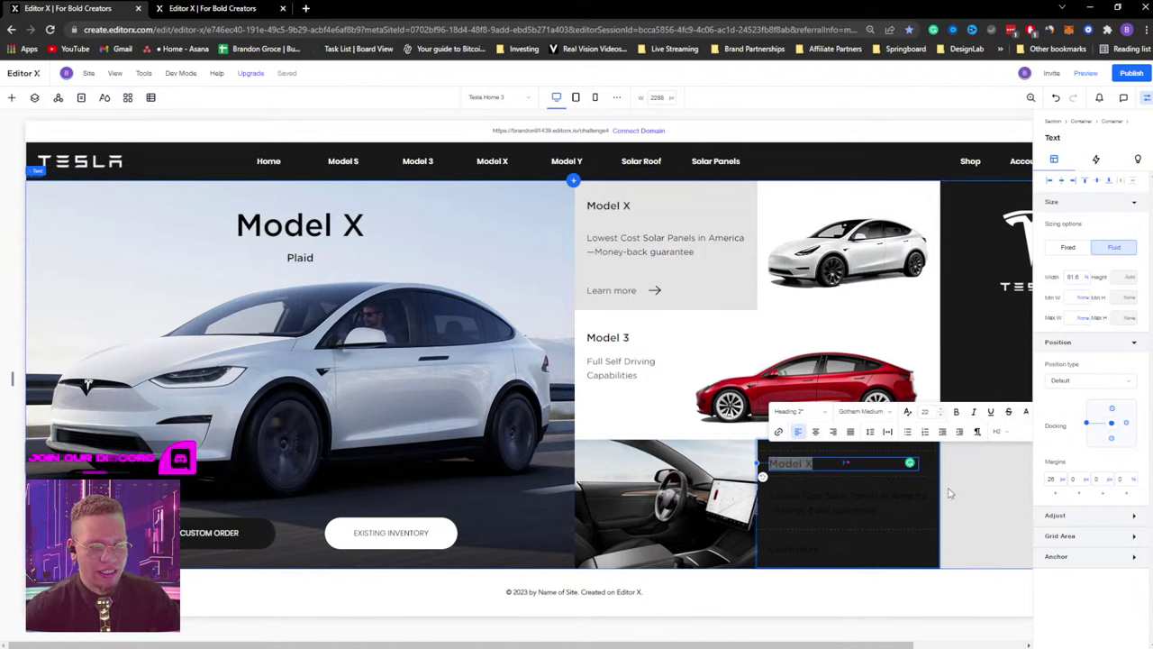
Set the text colour of the dark card's solar panels paragraph to white.
click(821, 509)
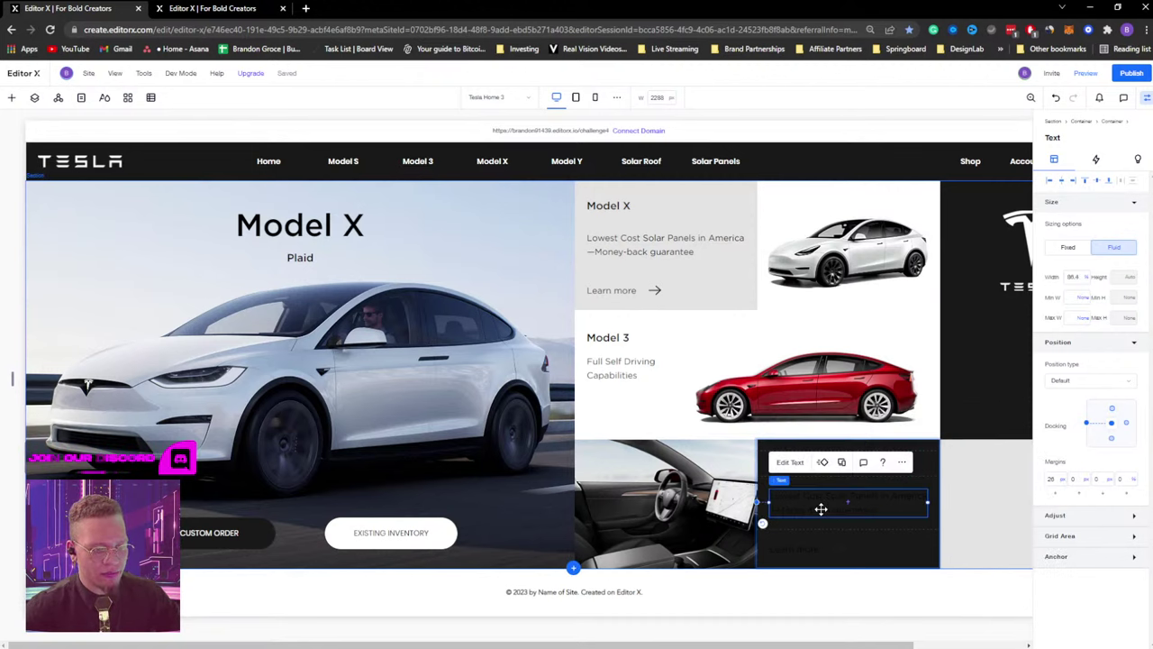
click(797, 466)
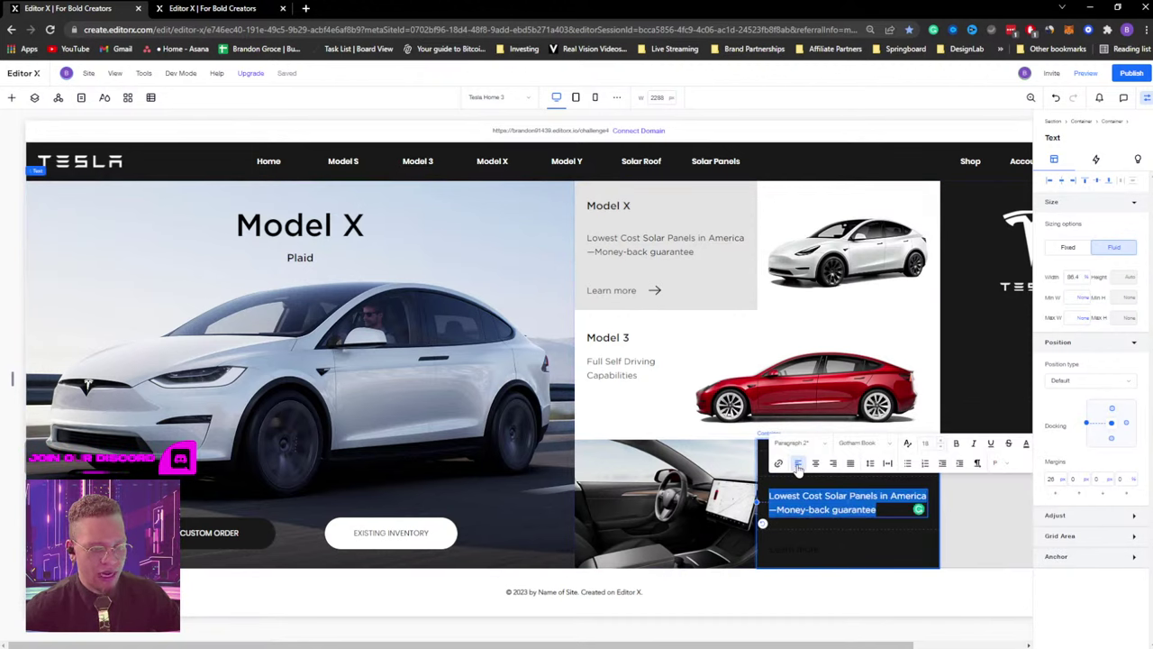
click(1025, 448)
click(923, 600)
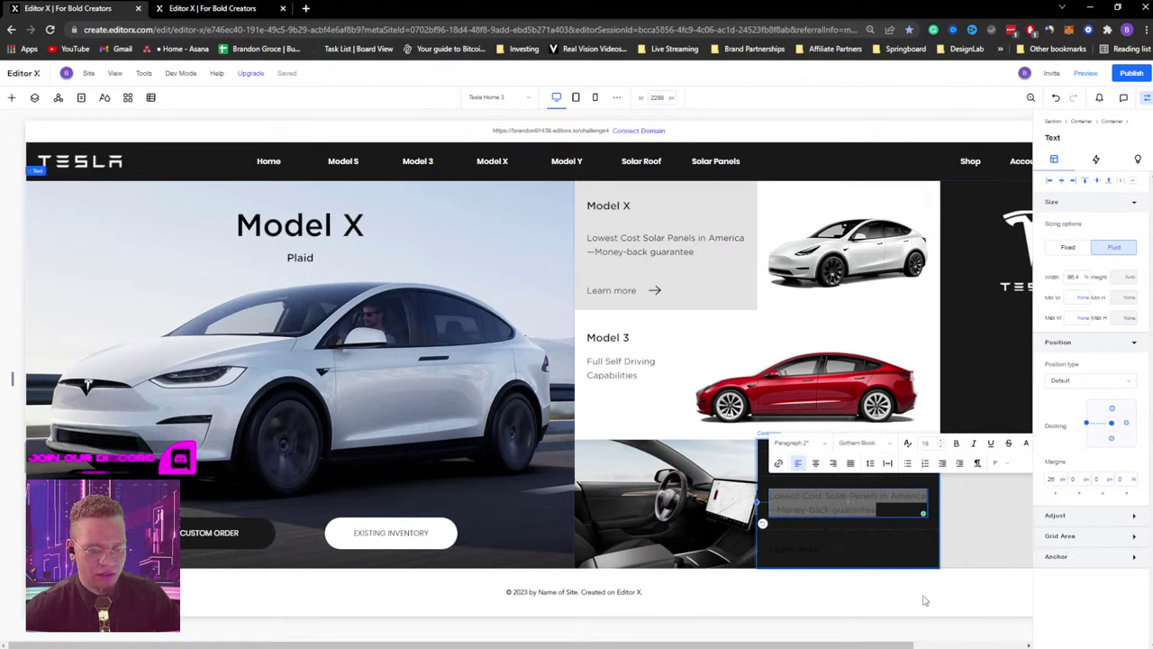
click(908, 603)
Set the text colour of the dark card's Learn more label to white (#FFFFFF).
click(795, 548)
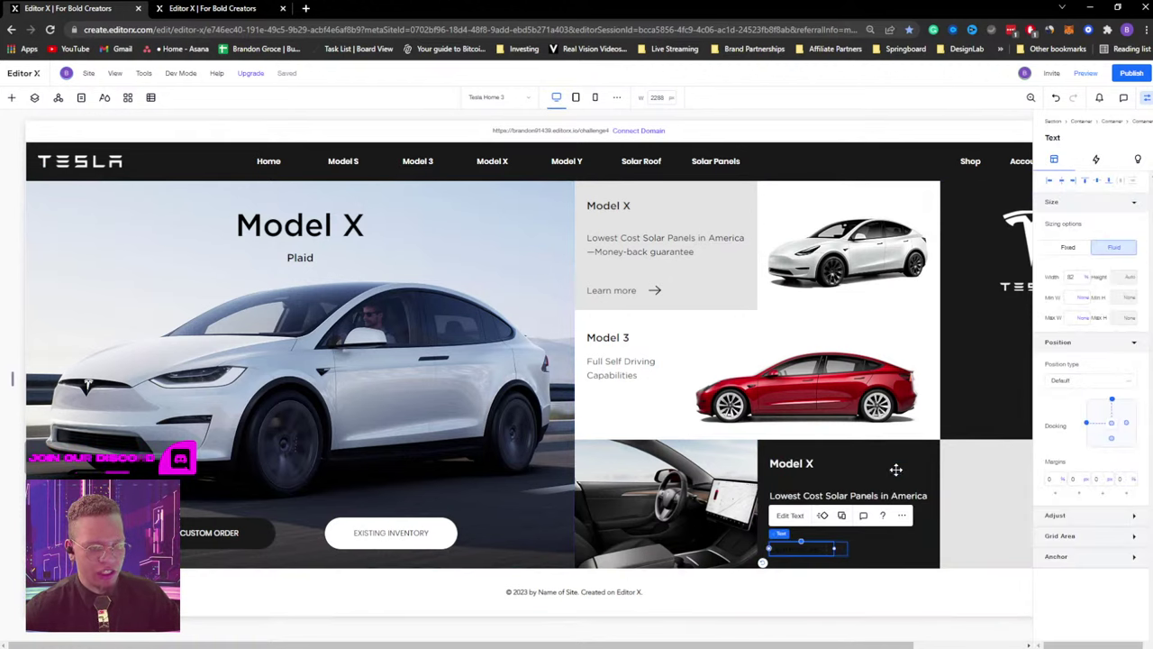
click(785, 515)
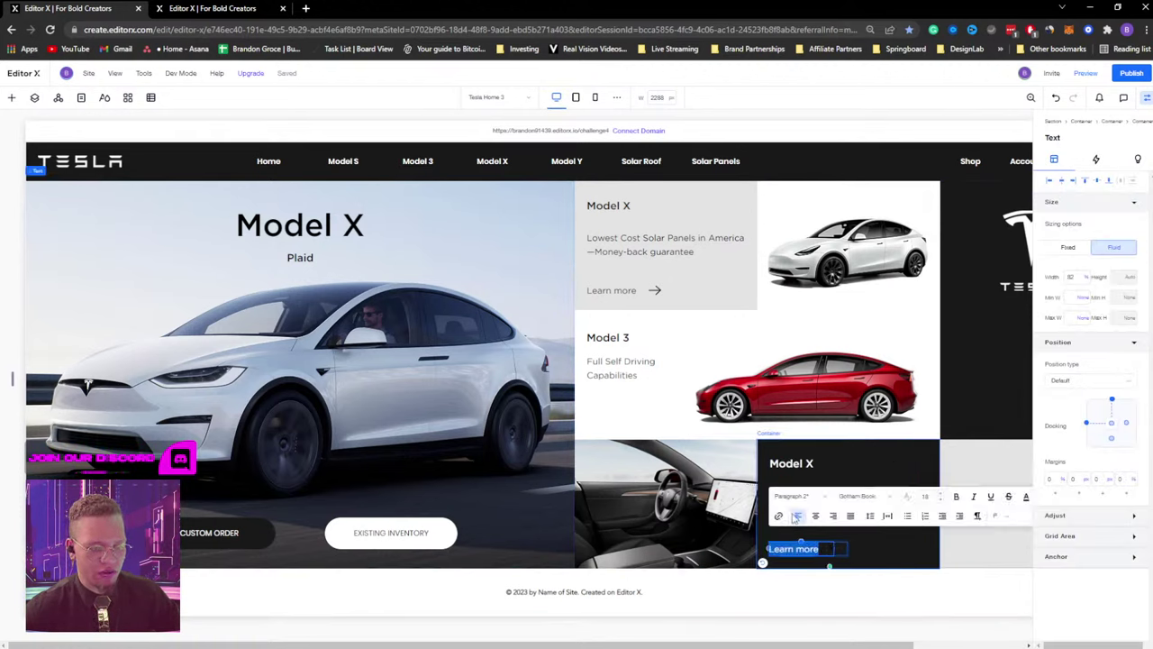
click(1025, 497)
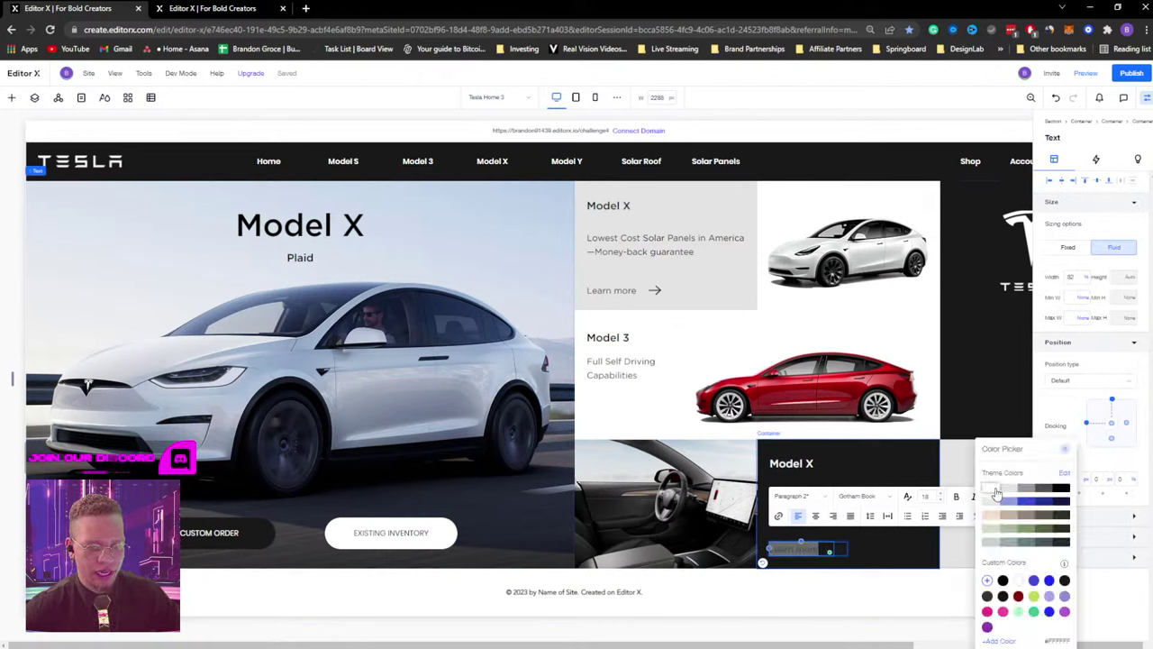
click(907, 599)
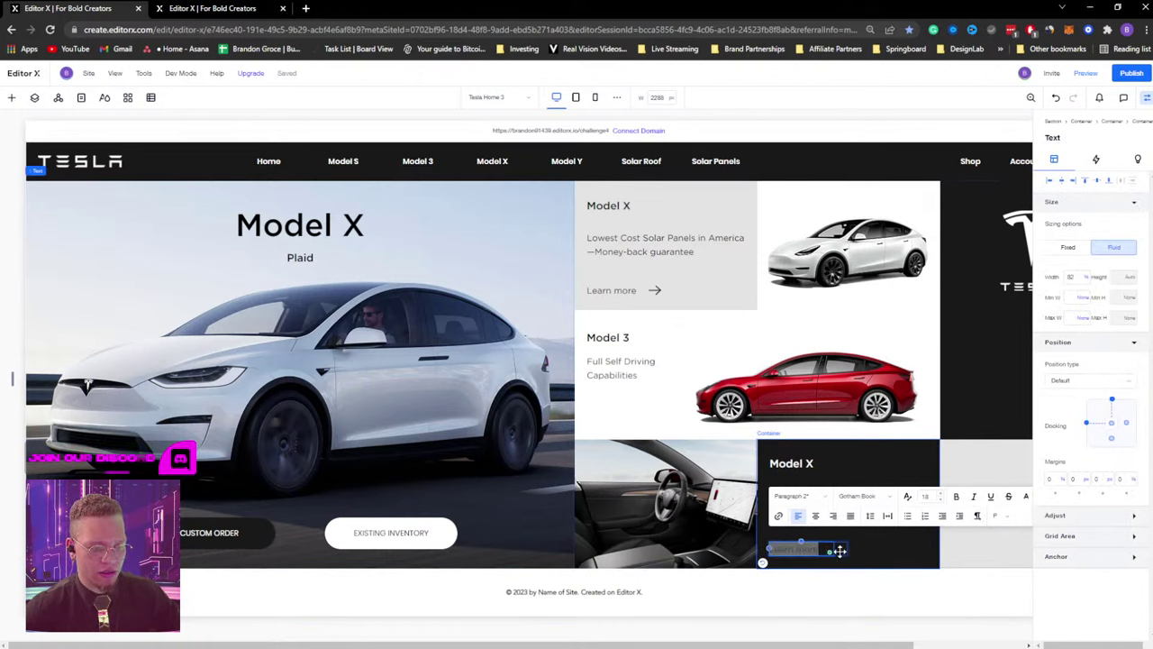
Change the fill color of the arrow beside "Learn more" in the dark Model X card to white (#FFFFFF).
click(840, 550)
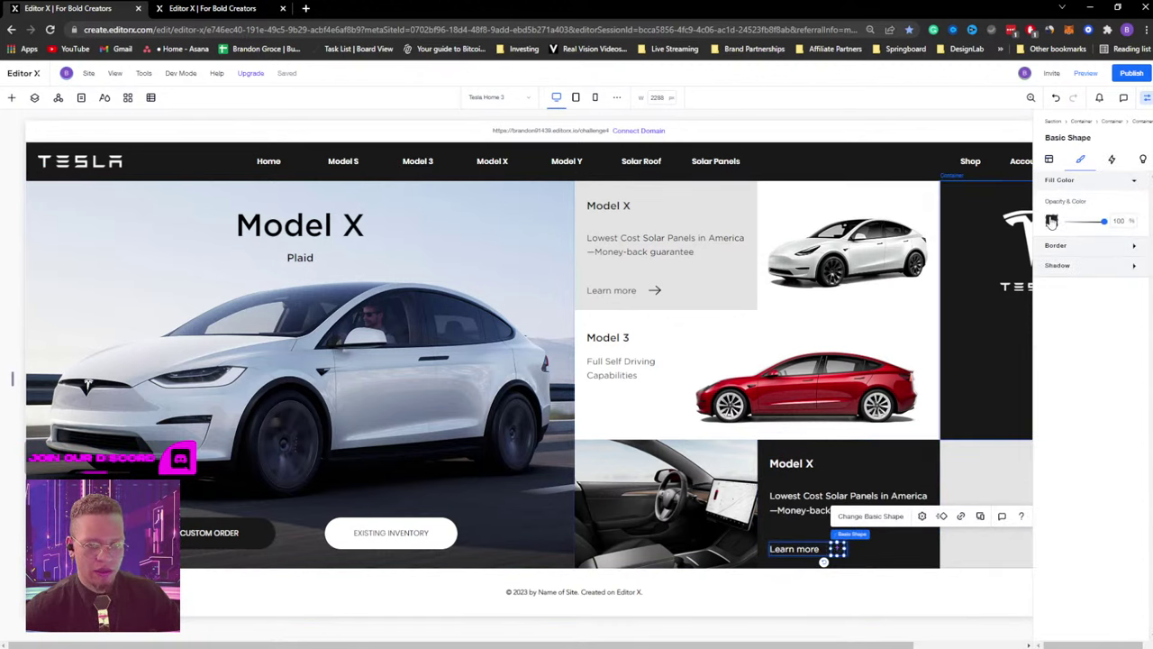
click(1051, 221)
click(594, 388)
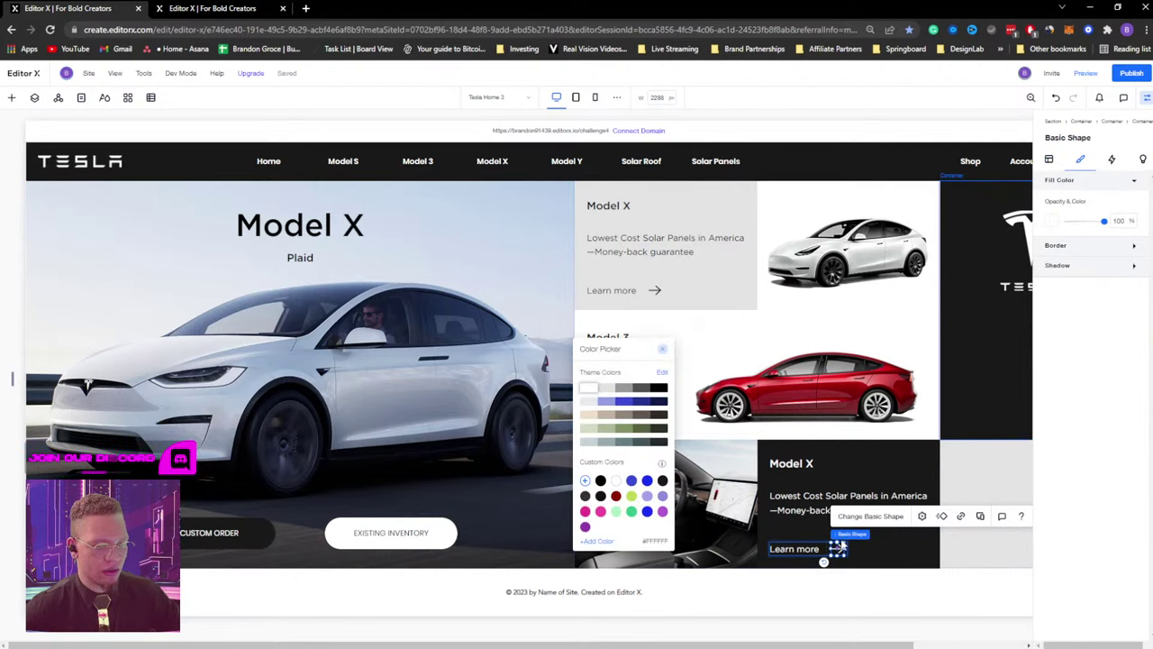
click(870, 595)
click(892, 590)
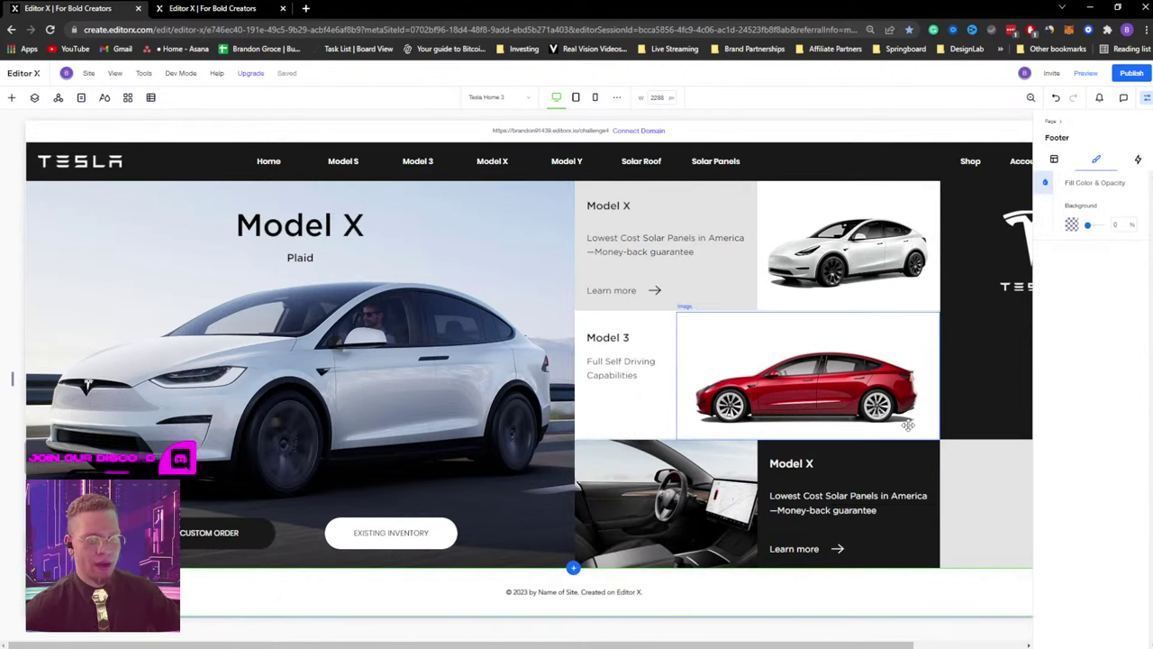
Check the Tesla Home 2 reference page and increase the height of the main section on the Tesla Home 3 page.
click(198, 11)
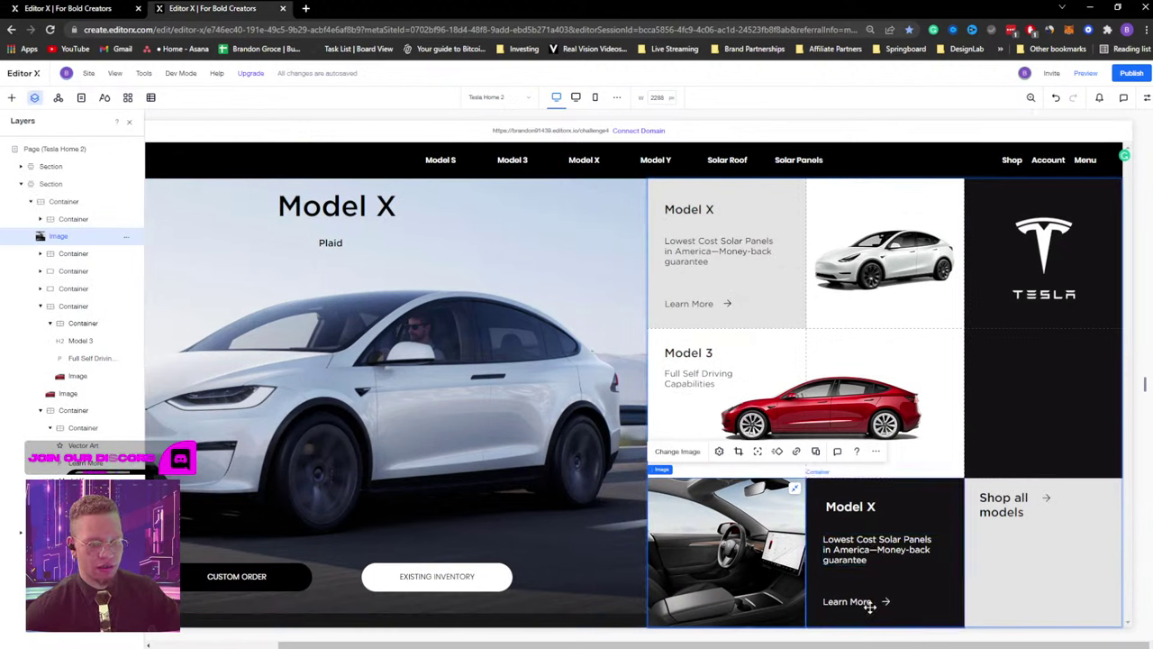
click(61, 8)
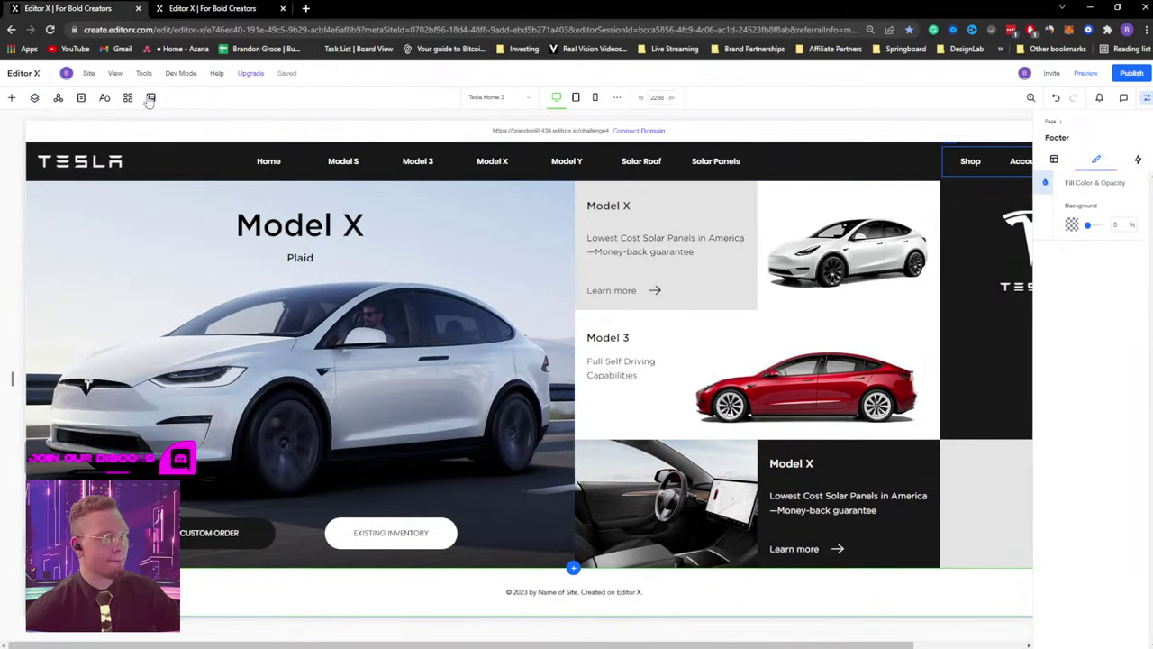
click(34, 97)
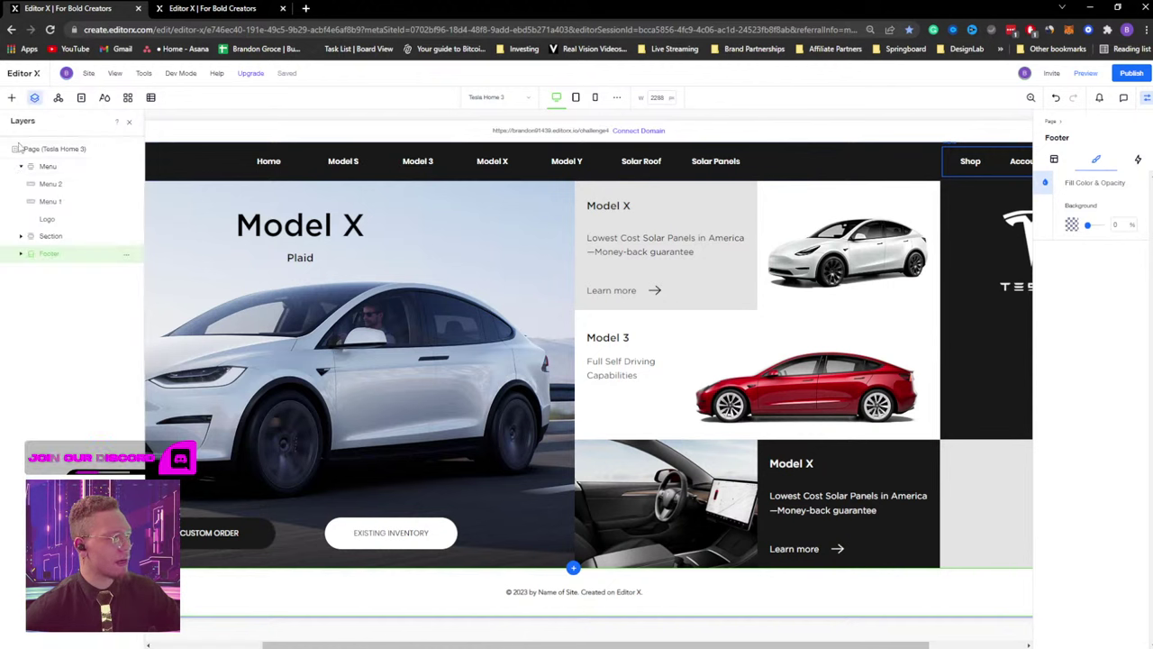
click(50, 236)
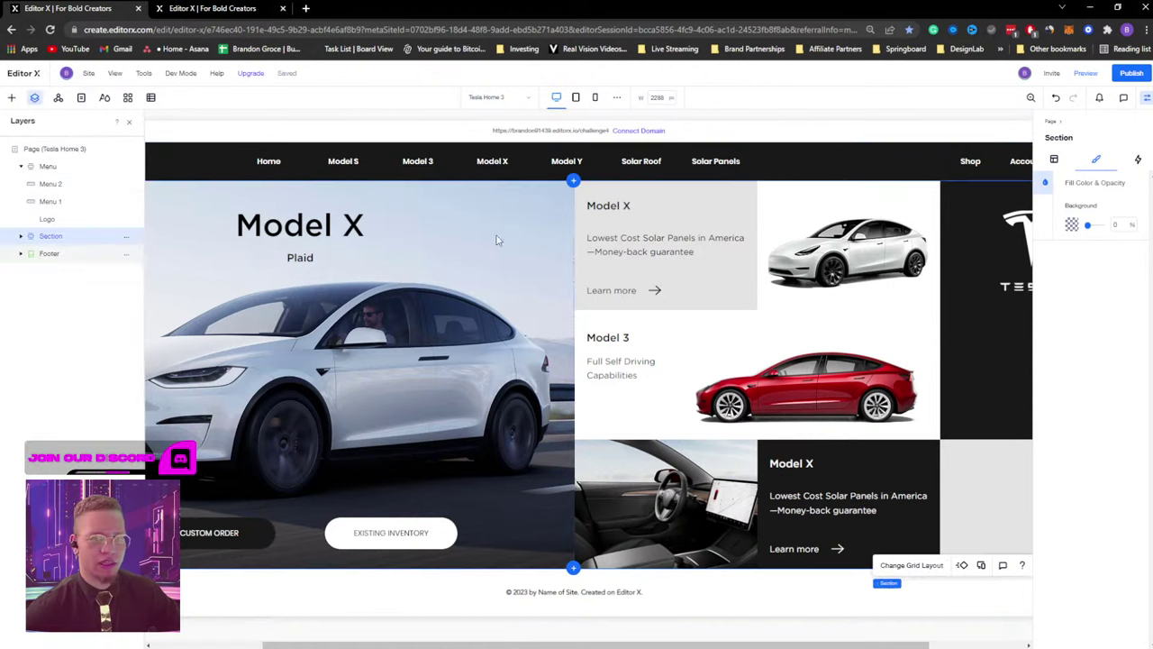
click(1051, 159)
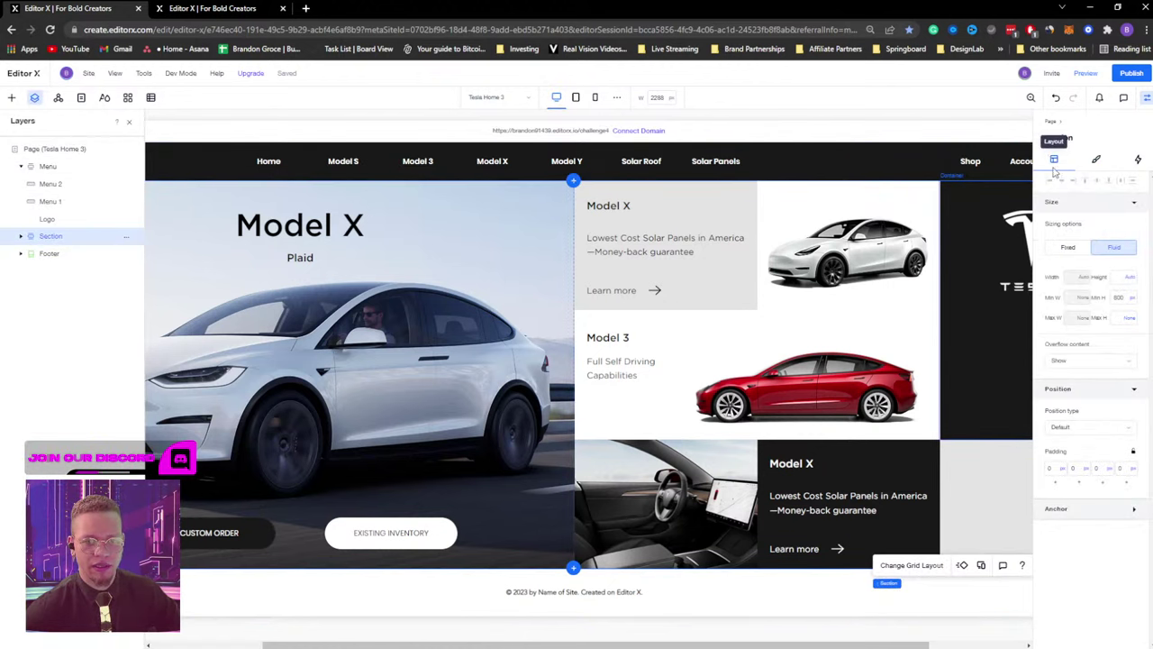
double_click(1116, 297)
text(500)
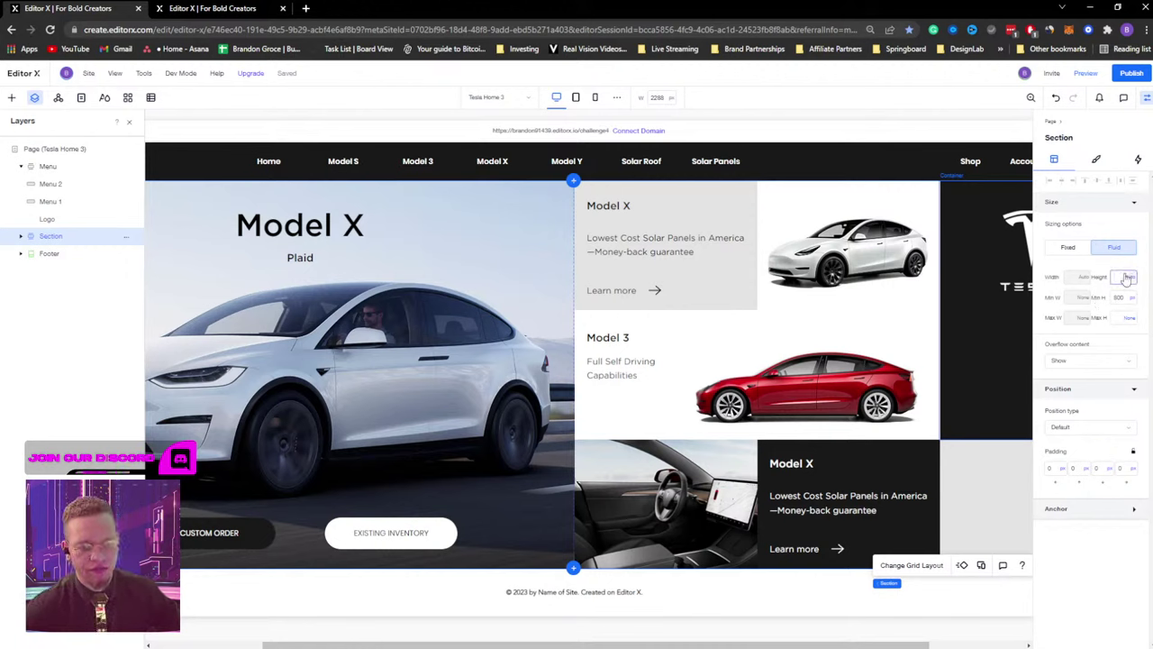
click(1128, 279)
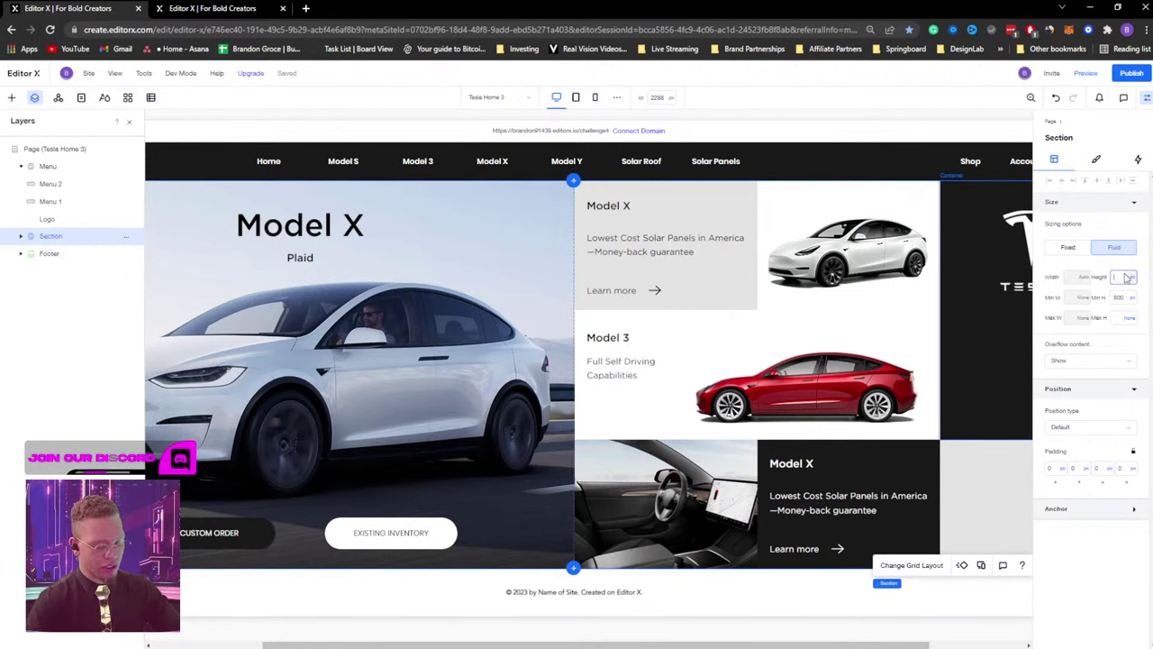
key(Return)
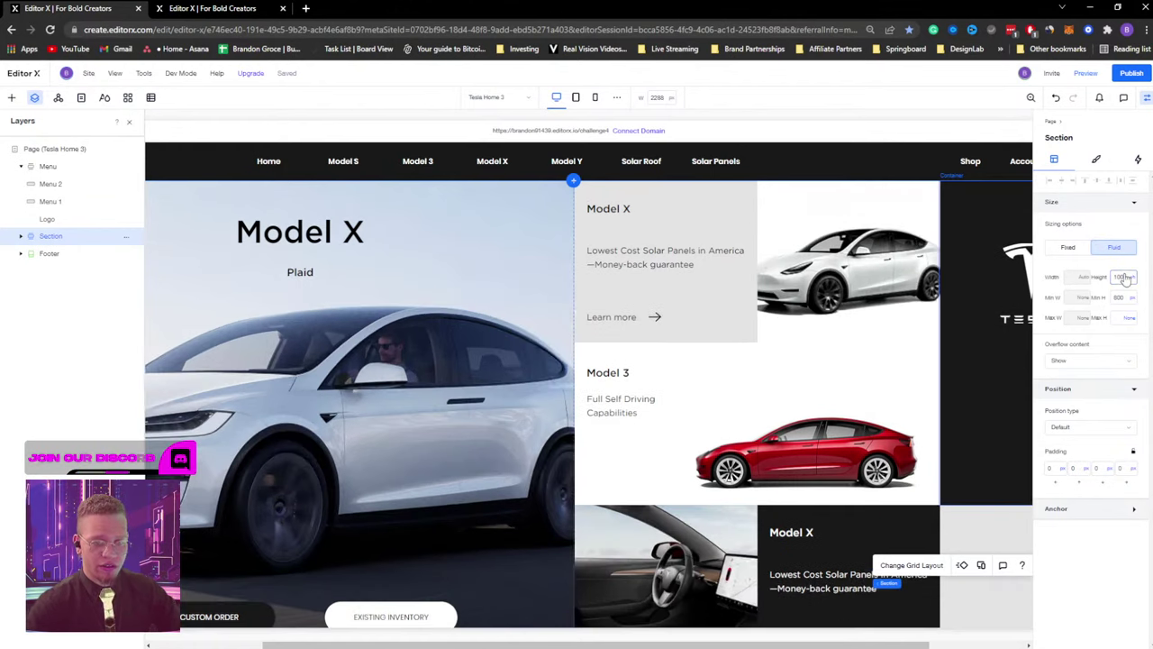
click(1146, 99)
scroll(1019, 402, down, 1)
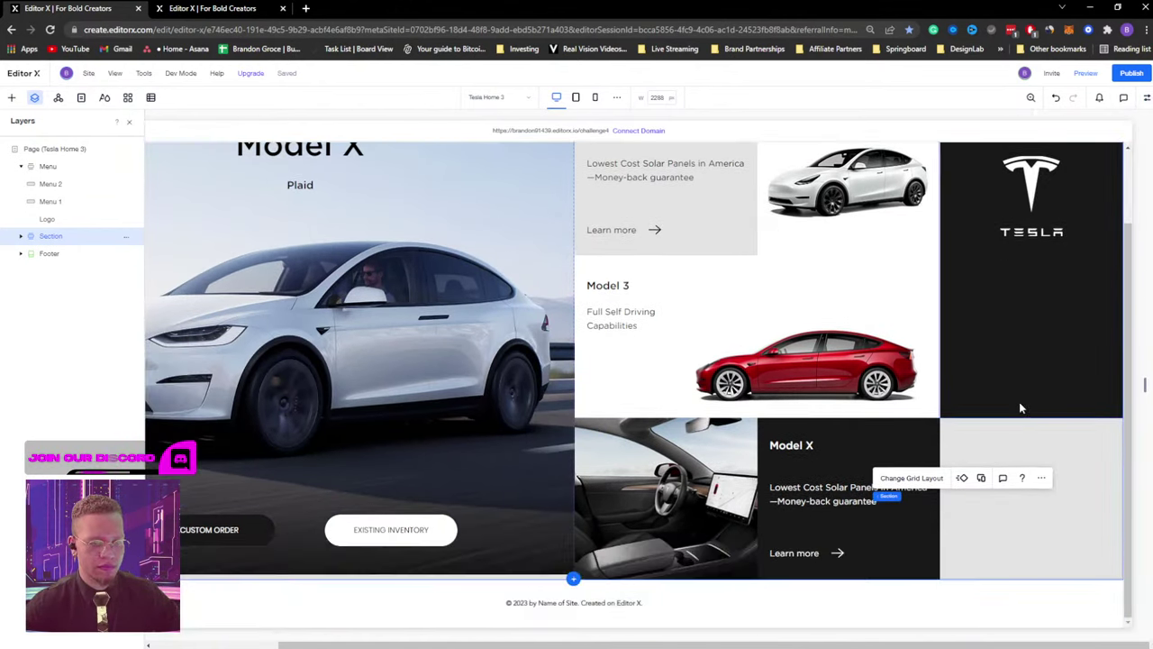
click(130, 124)
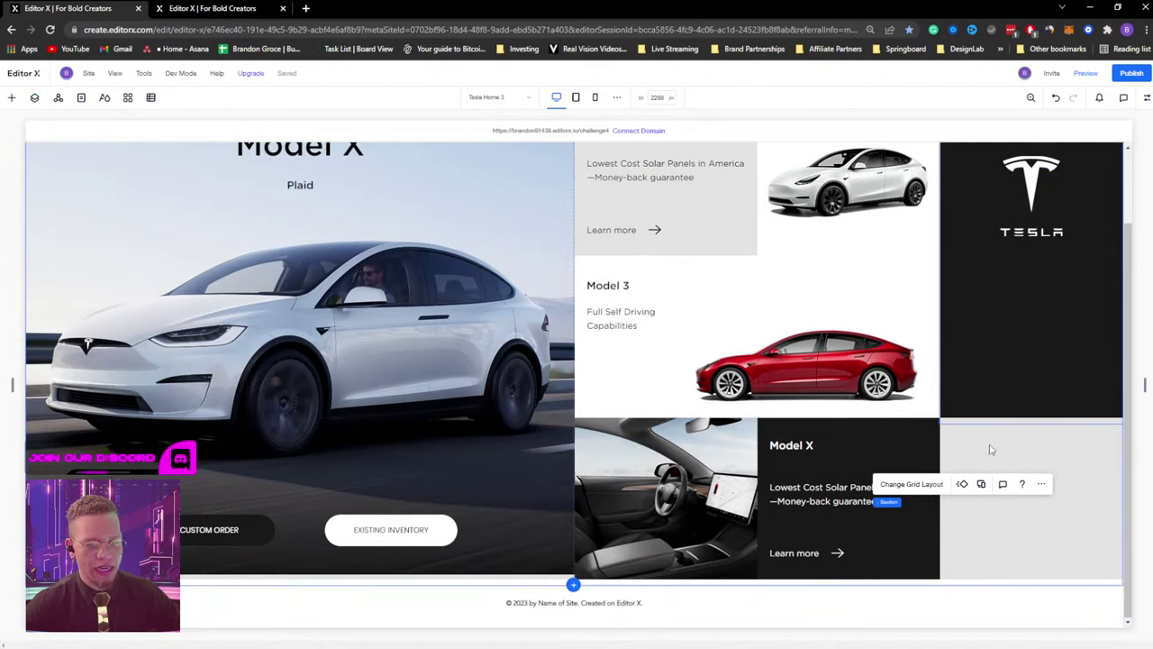
Copy the dark Model X card into the empty cell beside it and delete the copy's heading and description.
click(770, 429)
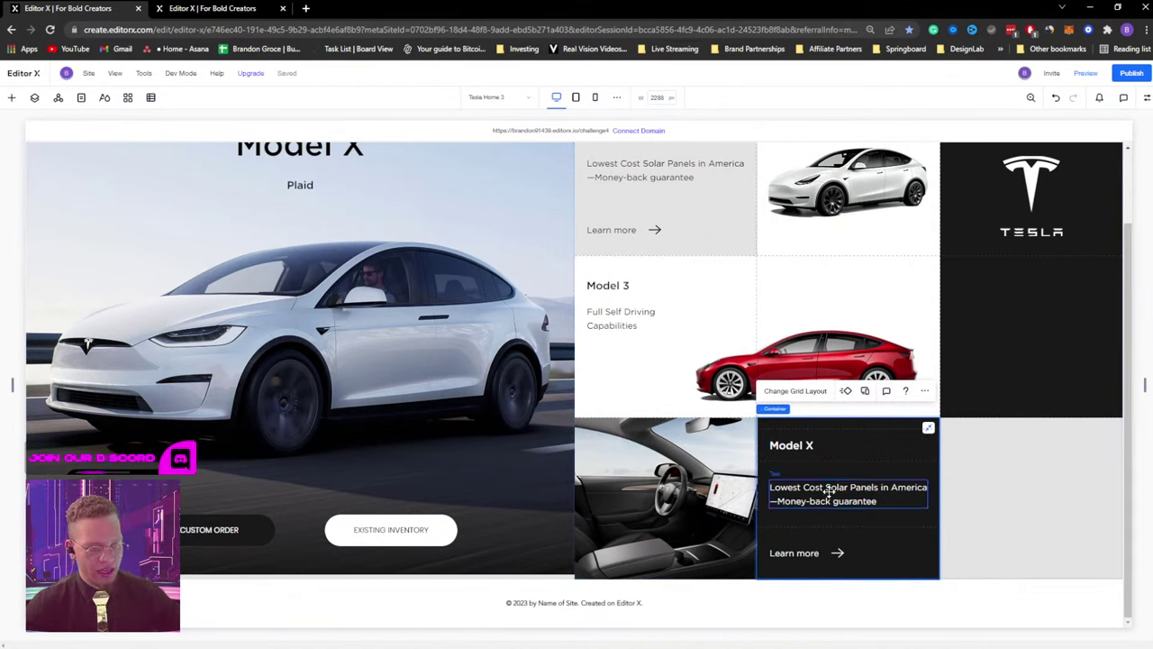
drag(827, 491, 948, 427)
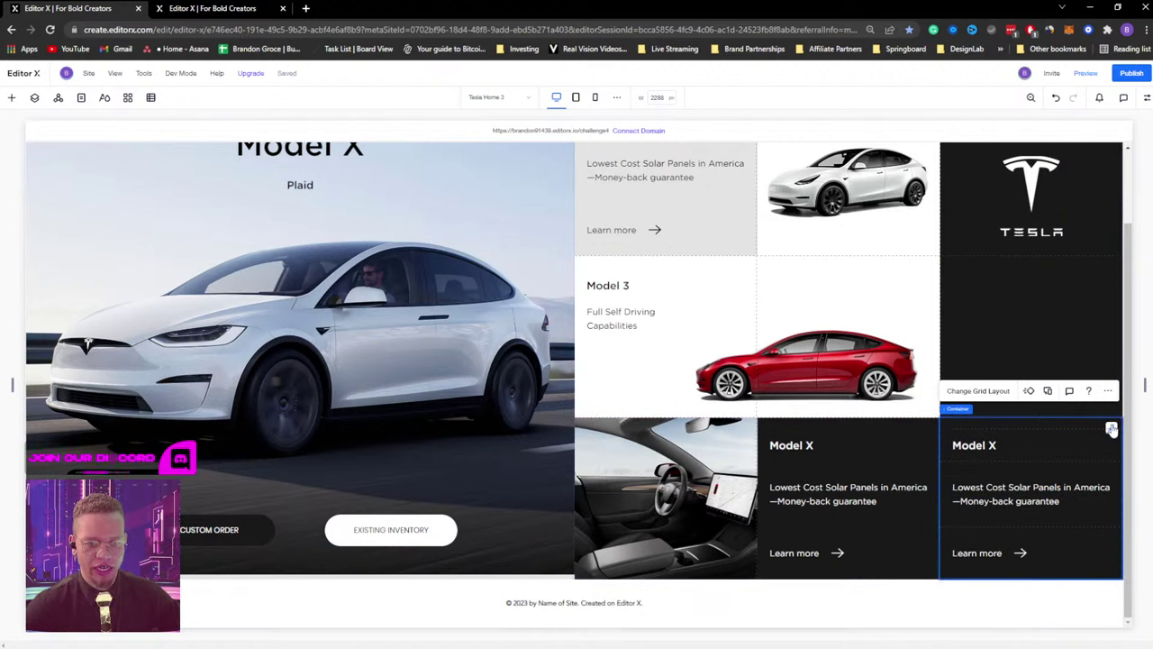
click(992, 495)
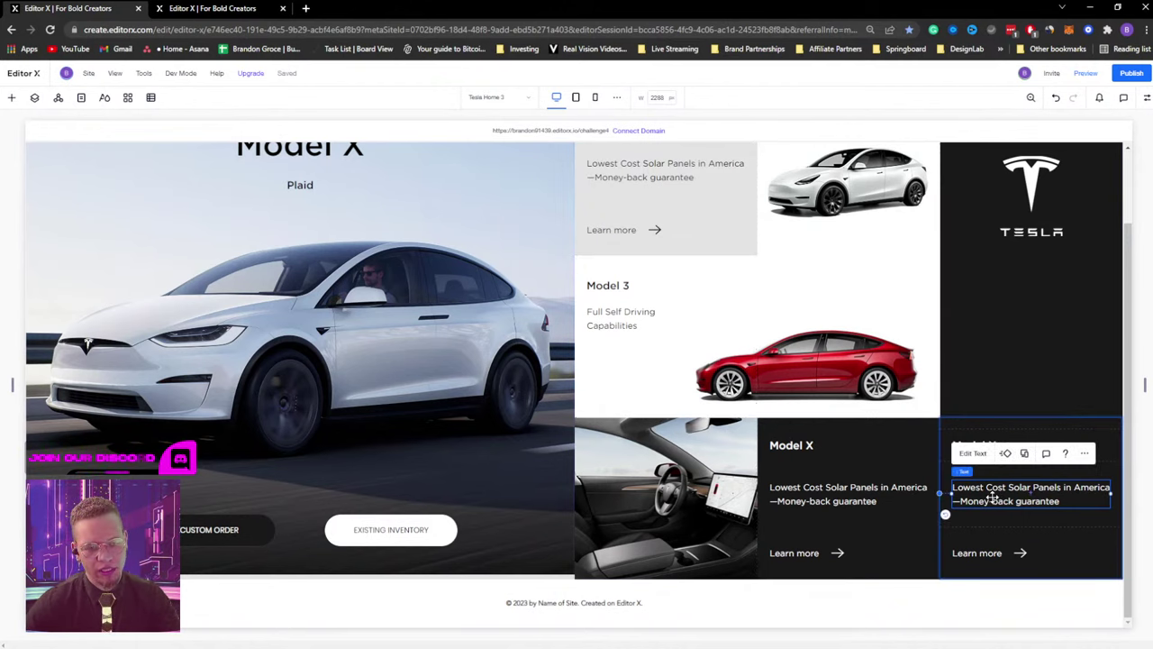
key(Delete)
click(974, 445)
key(Delete)
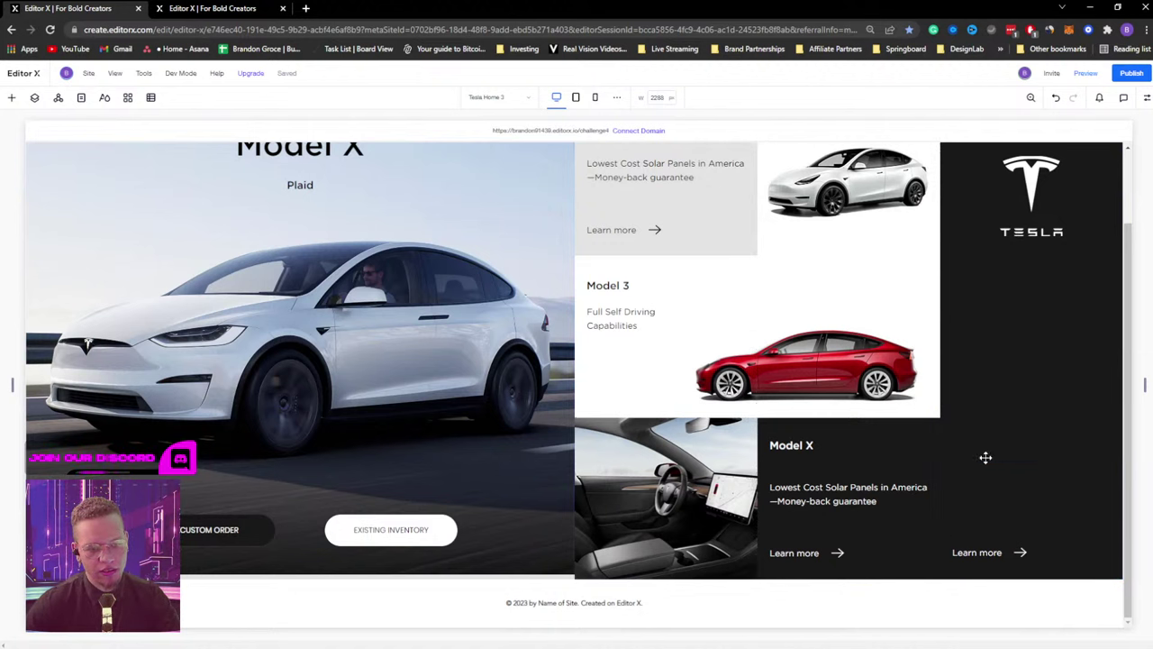
Move the copied card's "Learn more" and arrow container up to the card's top row.
click(973, 551)
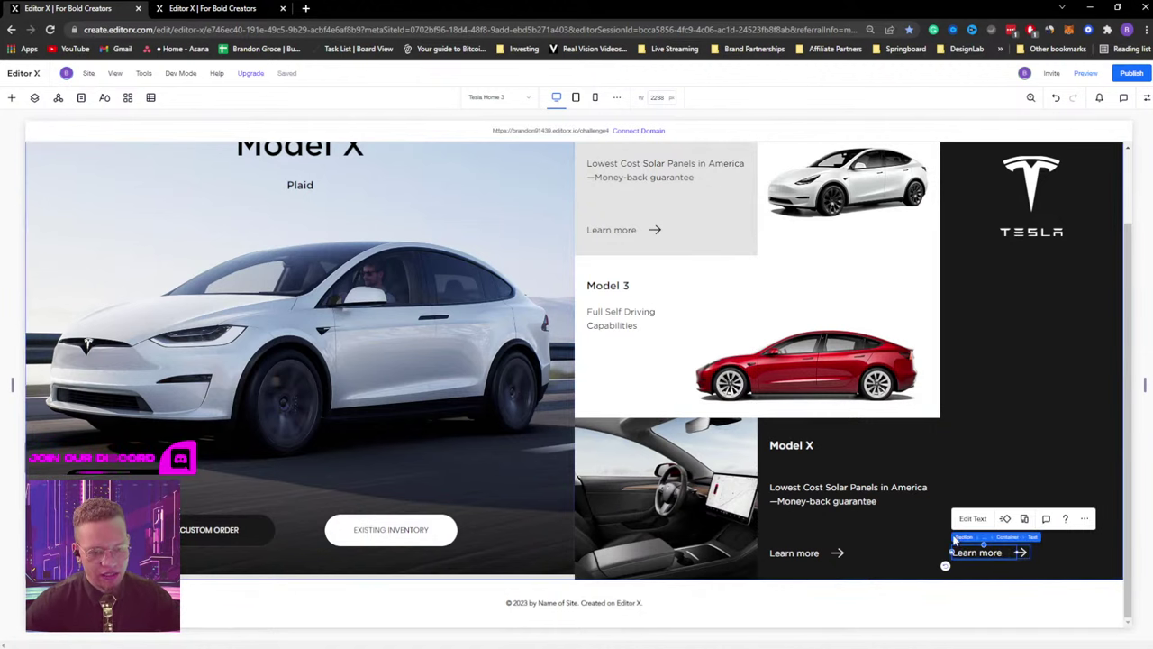
click(1006, 537)
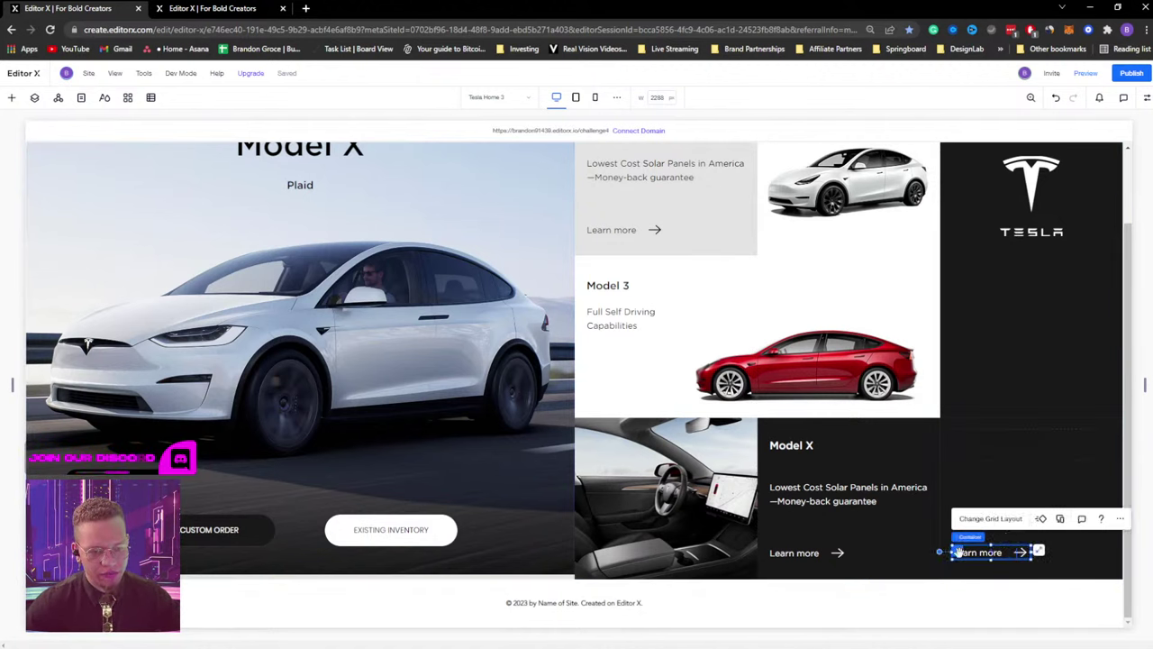
drag(959, 551, 962, 444)
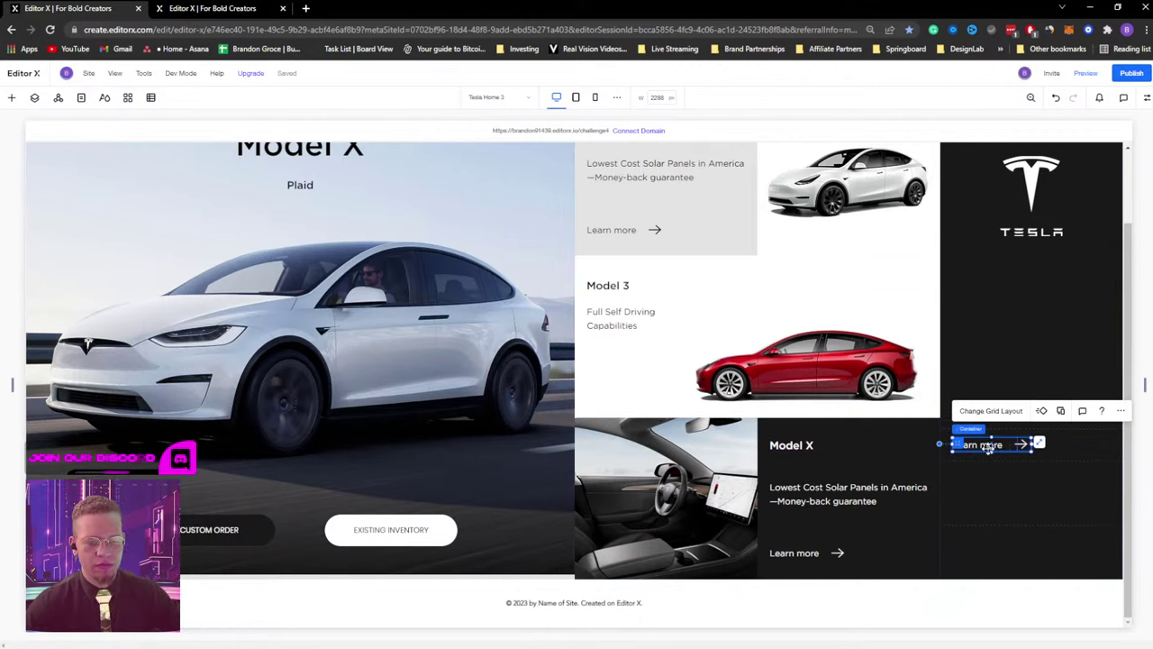
Look up the last tile's wording on the reference page and replace the copied card's "Learn more" text with "Shop all models".
click(178, 9)
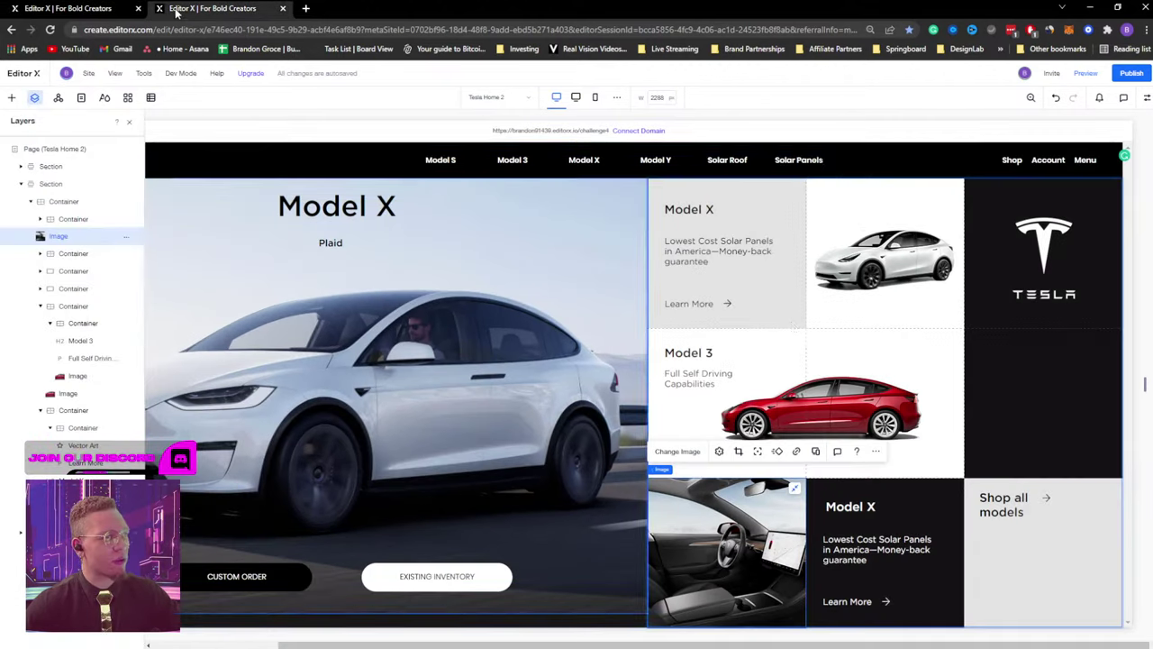
double_click(1006, 501)
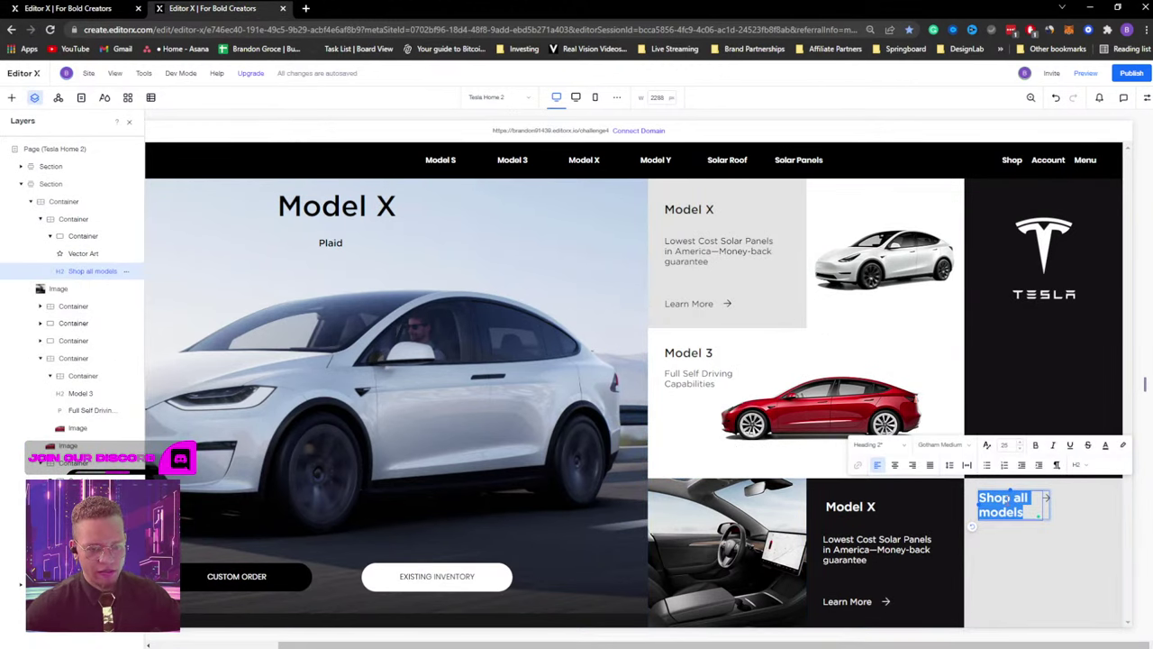
click(72, 8)
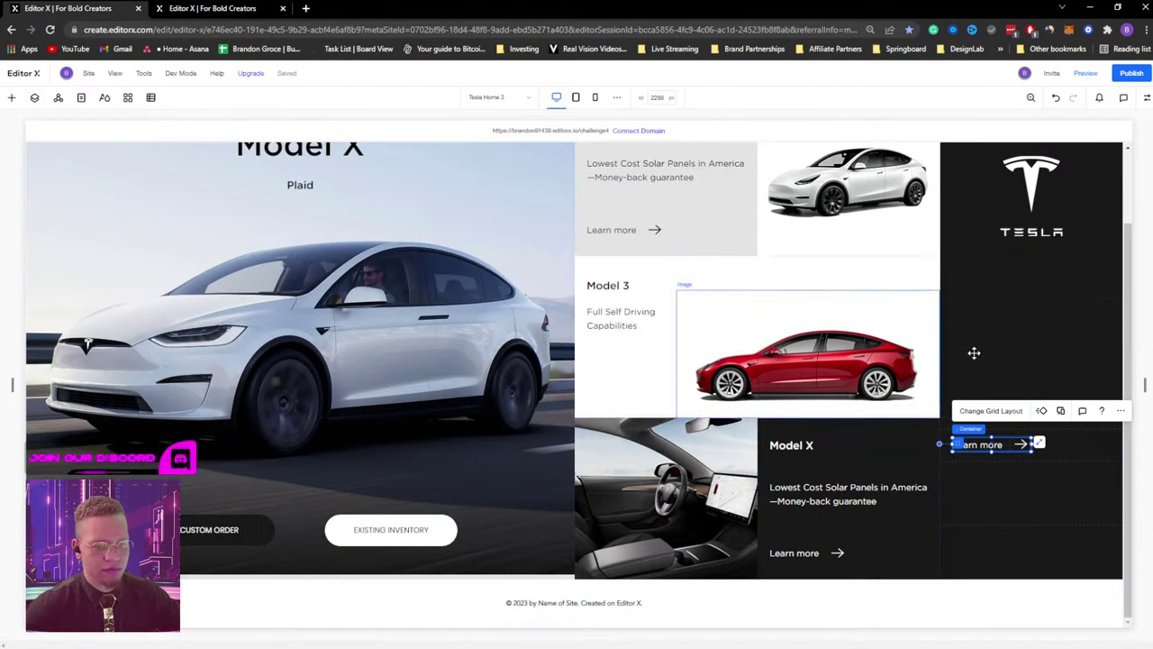
double_click(980, 444)
text(Shop all models)
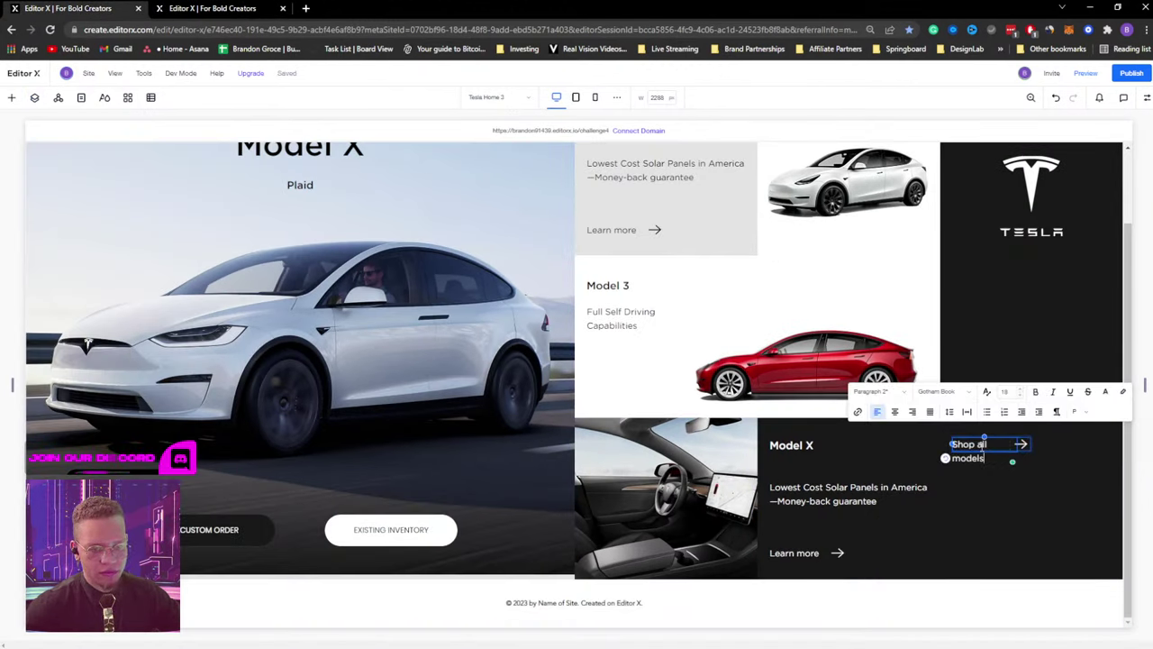
Match the "Shop all models" text to the Model X card heading with the Heading 2 style and font size 22.
click(204, 9)
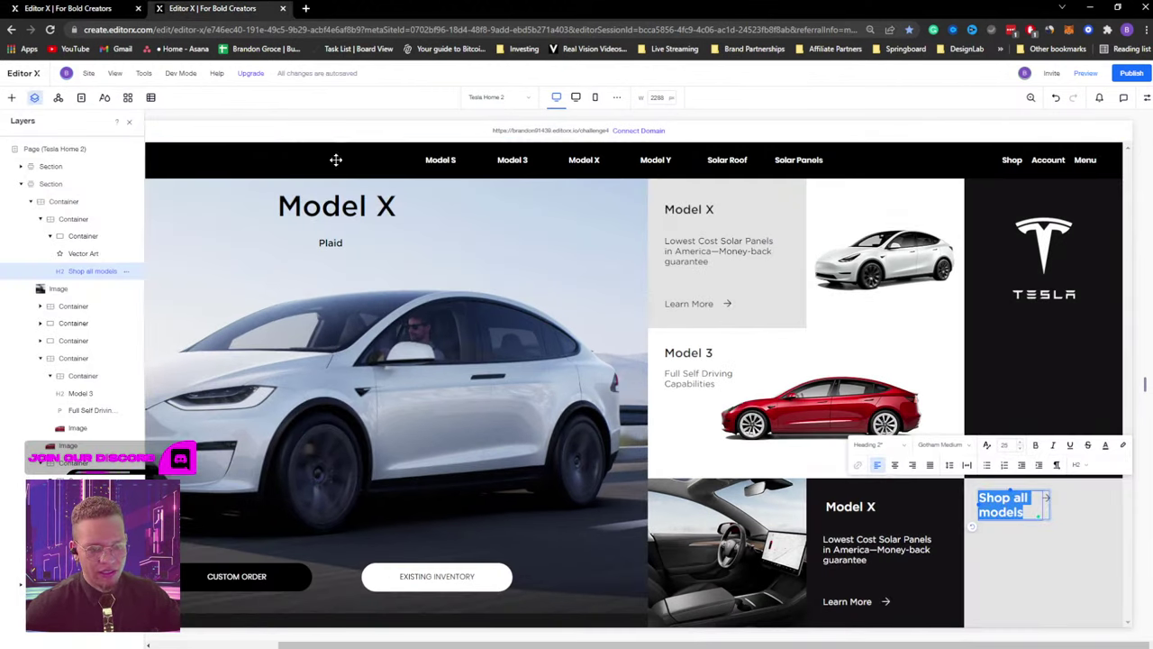
click(72, 8)
click(781, 445)
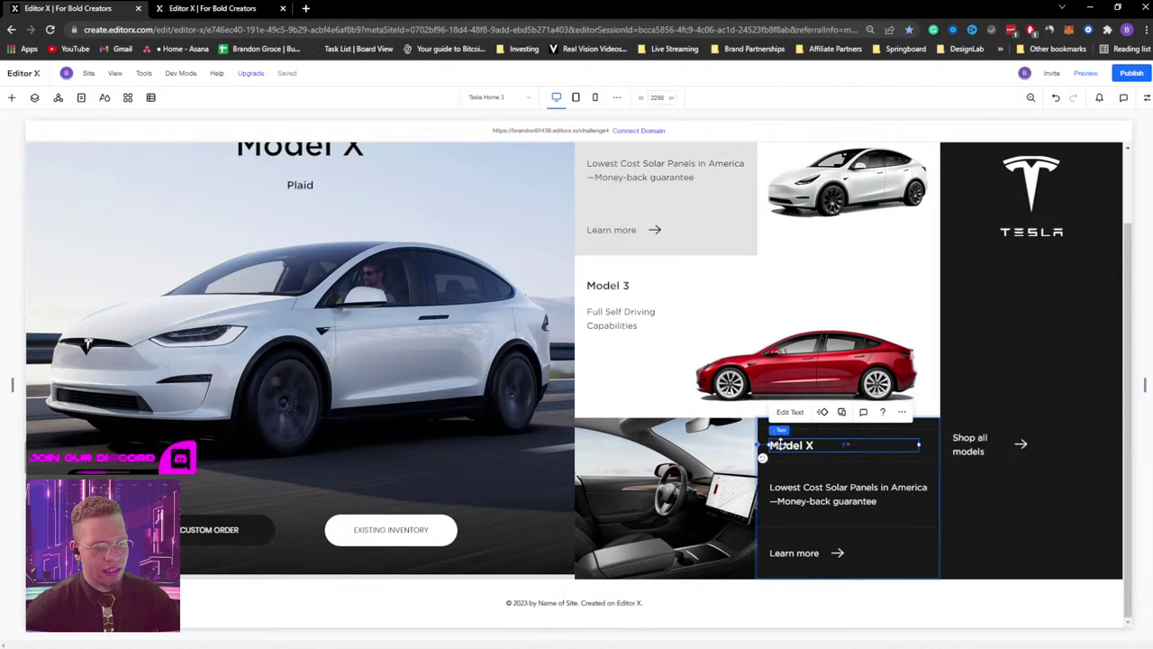
click(793, 412)
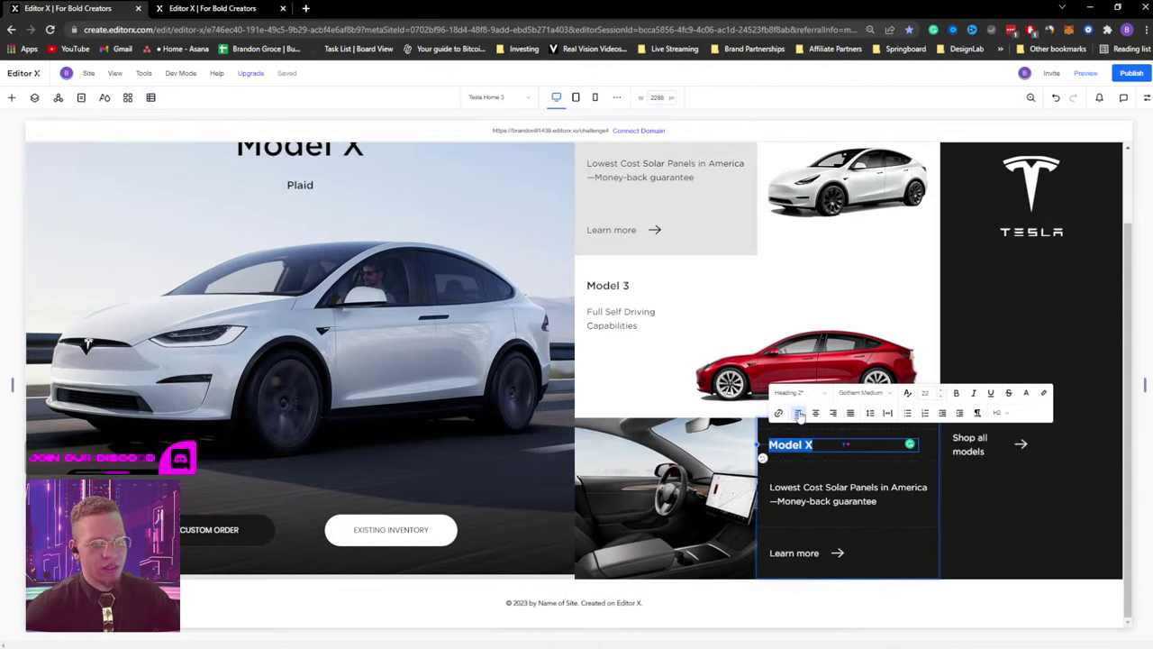
click(966, 442)
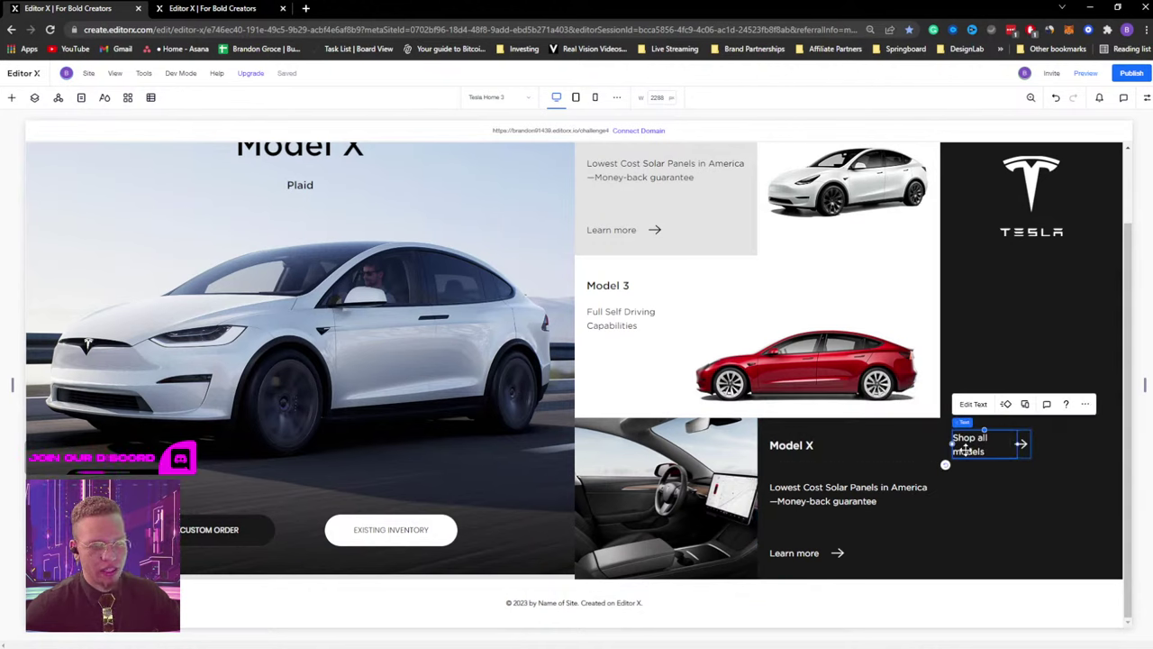
double_click(967, 447)
click(1006, 385)
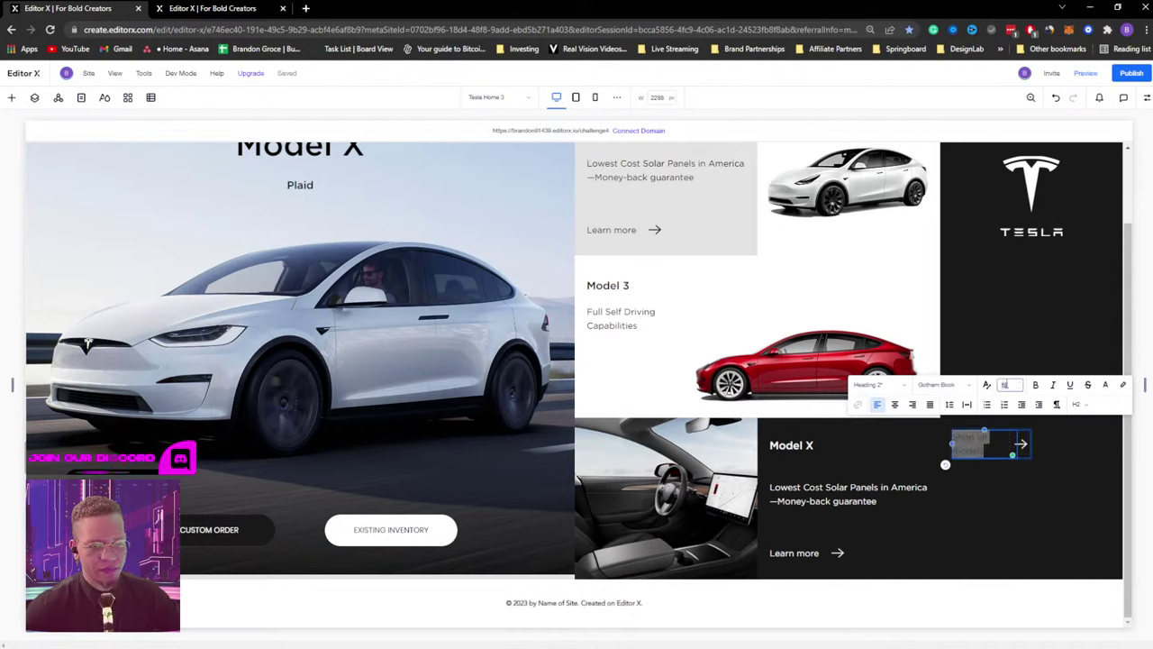
text(22)
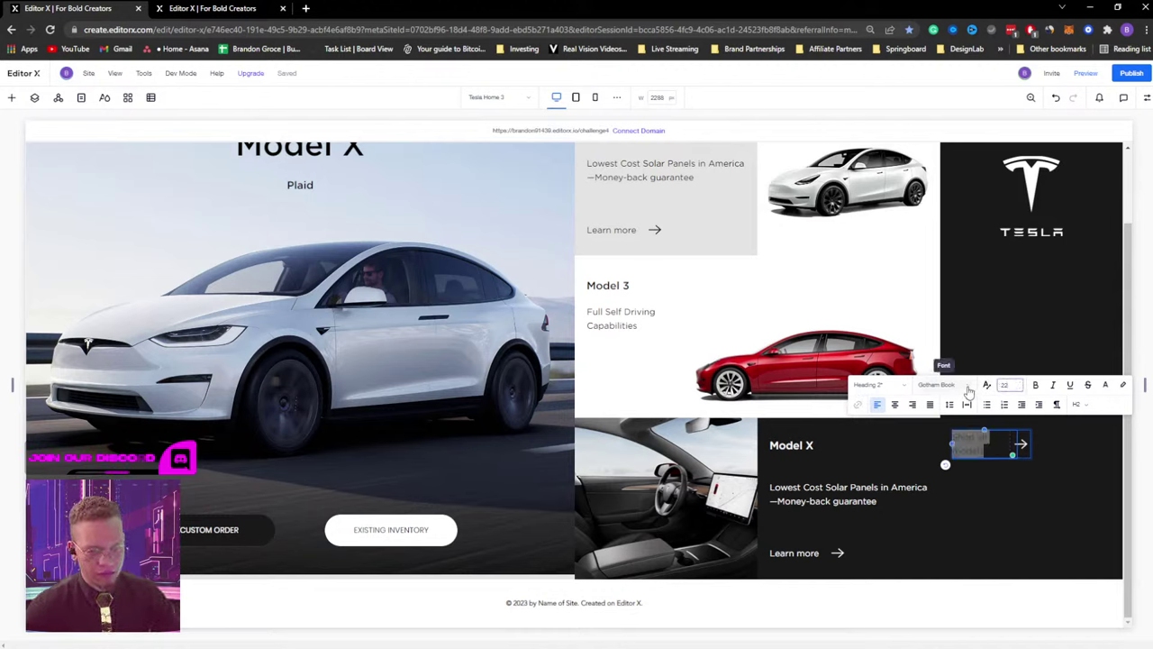
key(Return)
click(1086, 535)
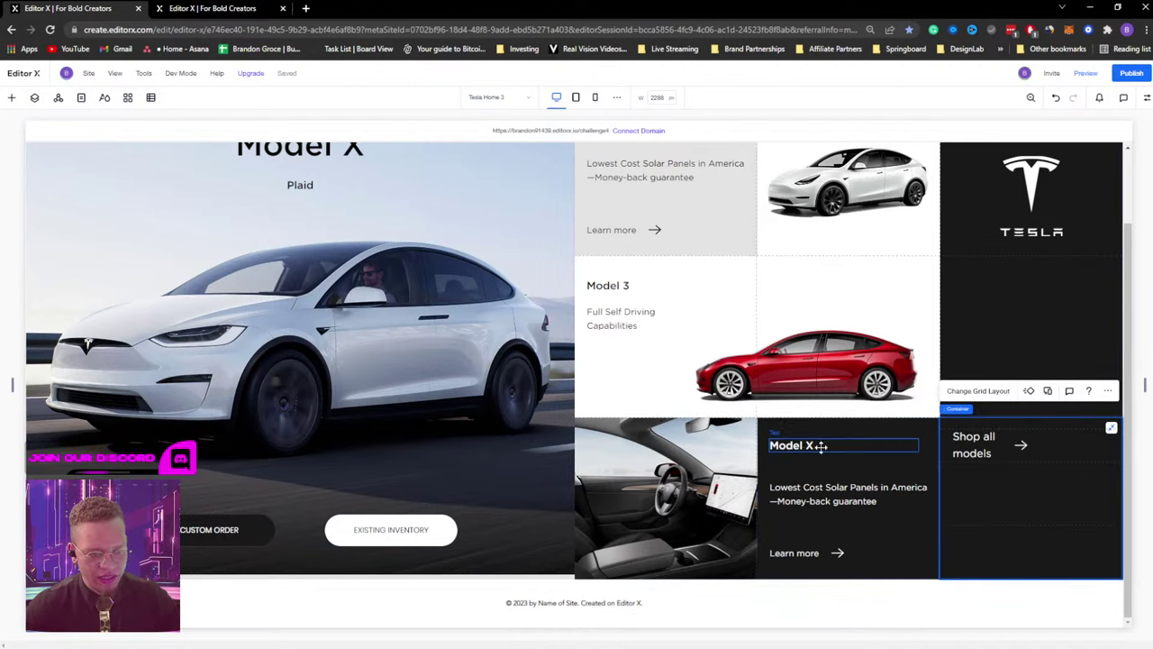
Set the "Shop all models" text to the Gotham Medium font.
click(962, 440)
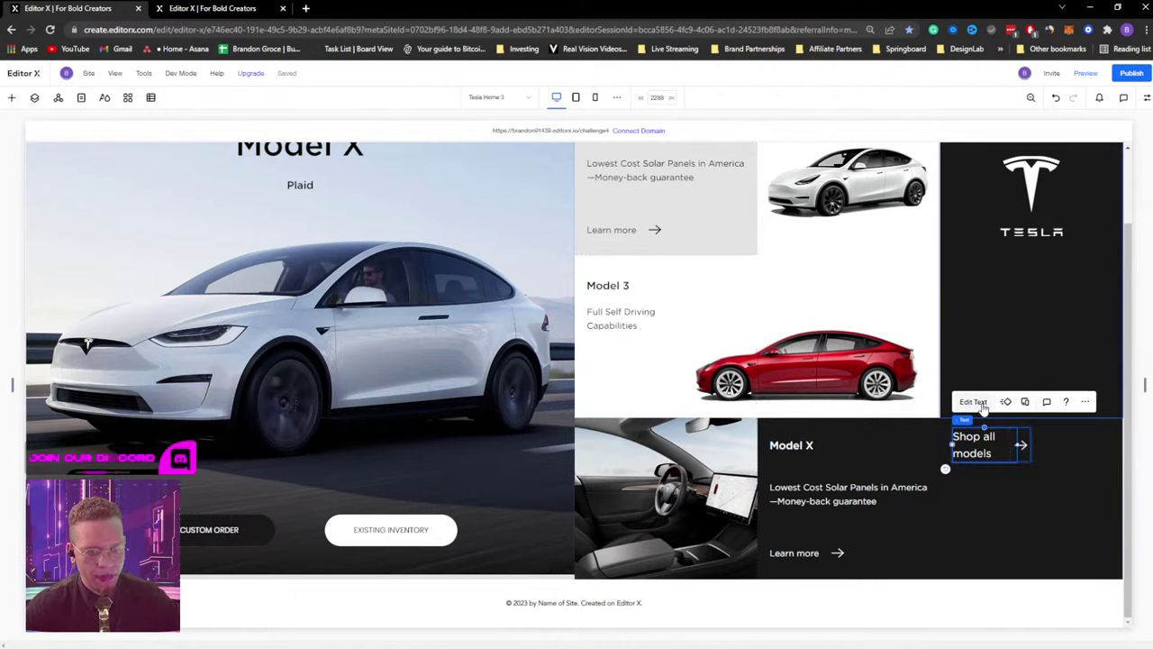
click(980, 406)
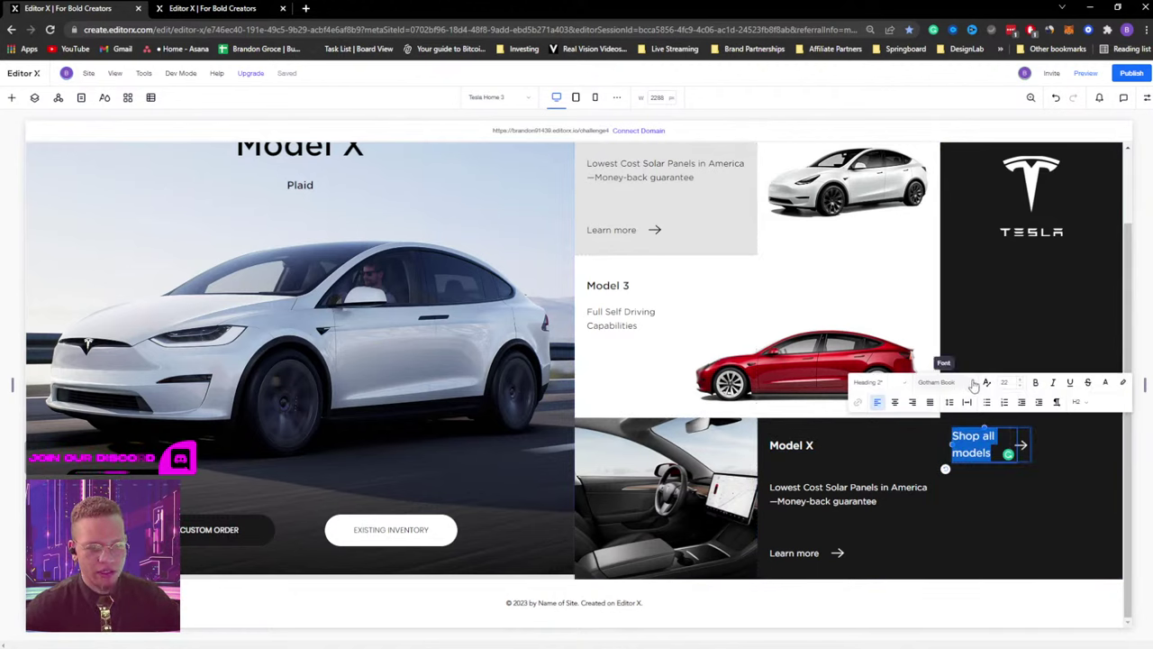
click(973, 384)
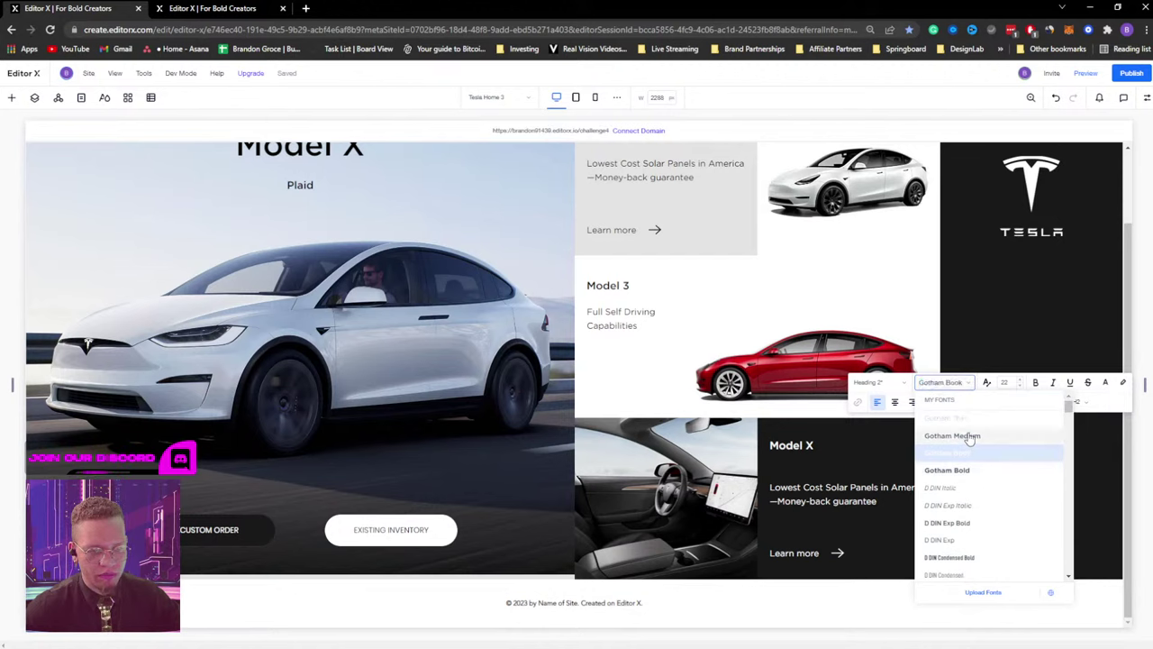
click(969, 436)
click(1020, 445)
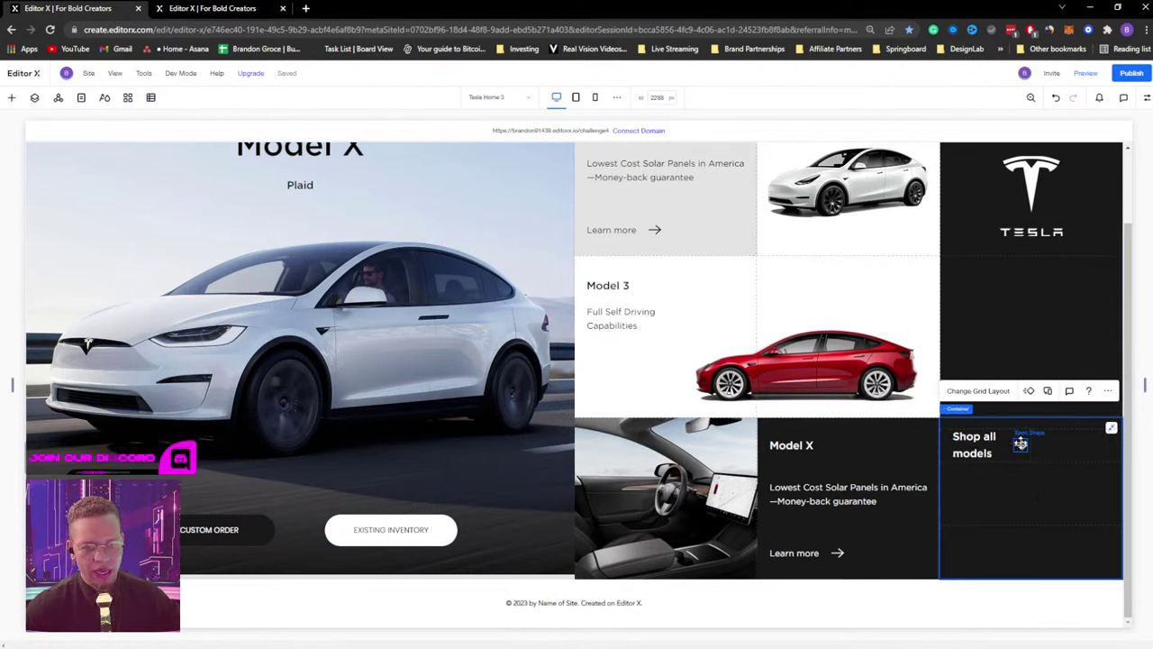
Shift the arrow within the "Shop all models" container and narrow the text column to give the arrow more room.
click(1019, 444)
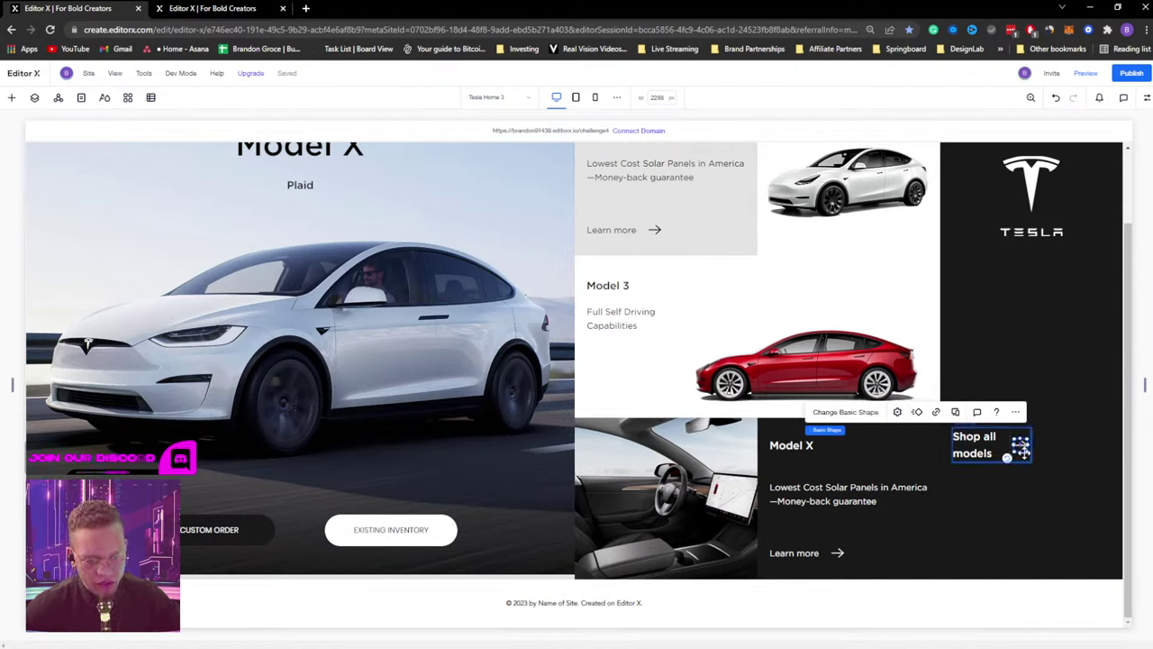
drag(1018, 454, 1017, 450)
click(1010, 436)
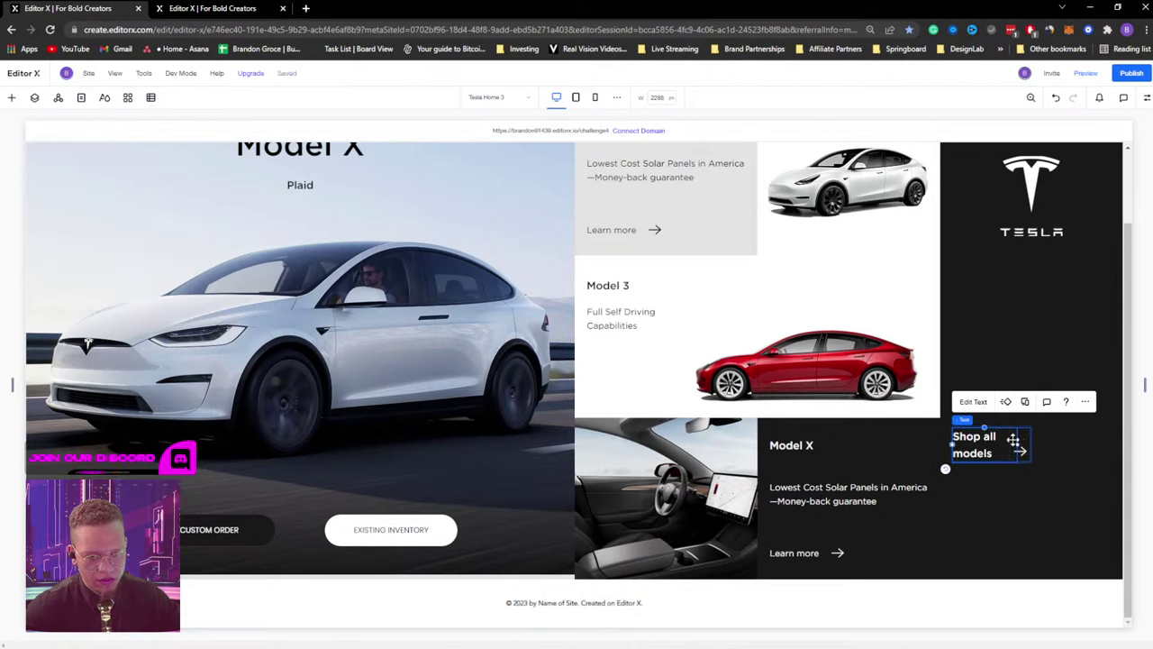
drag(1019, 446, 996, 442)
click(1010, 436)
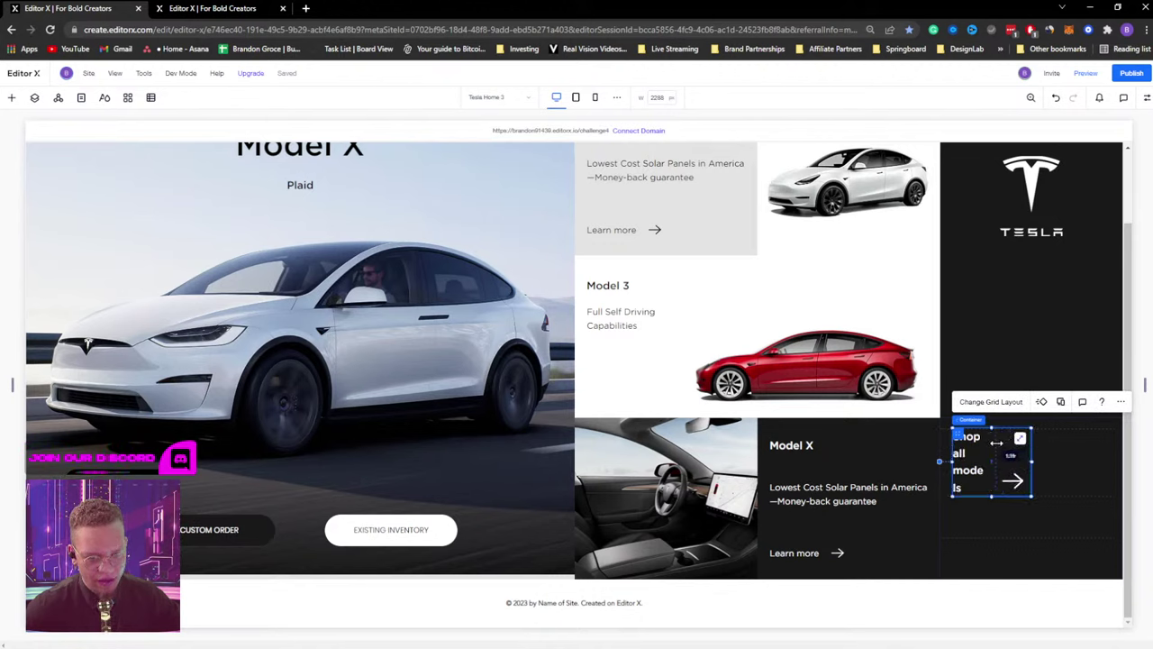
Set the "Shop all models" text width to 100% and widen its grid column slightly.
click(960, 455)
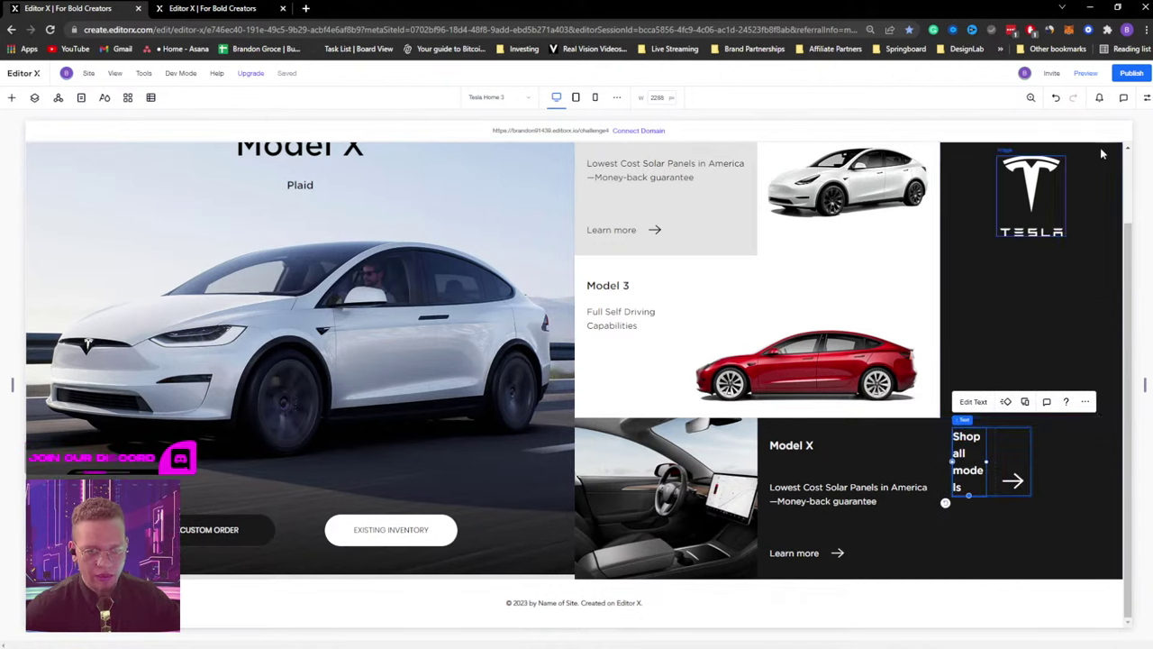
click(1146, 97)
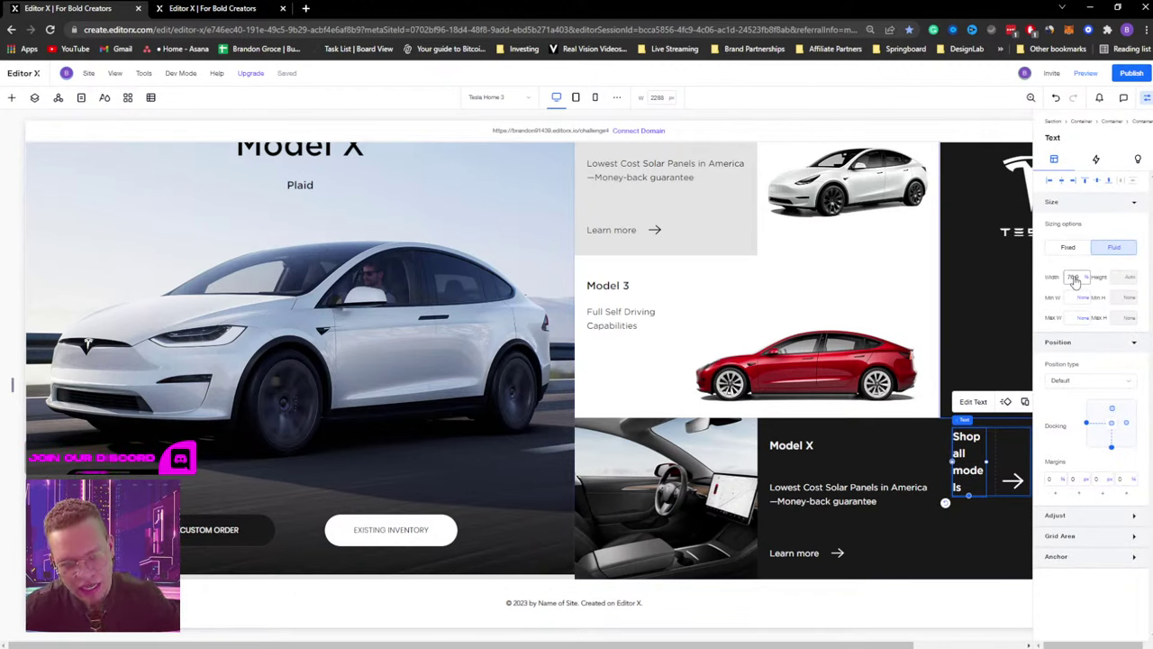
click(1074, 279)
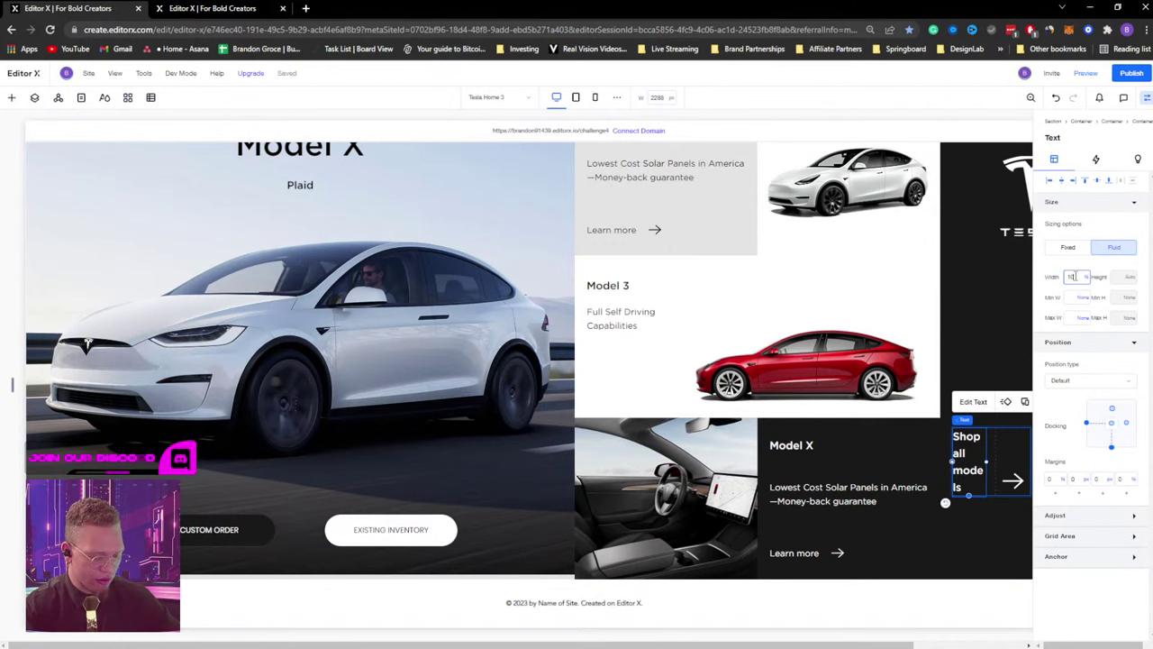
key(Return)
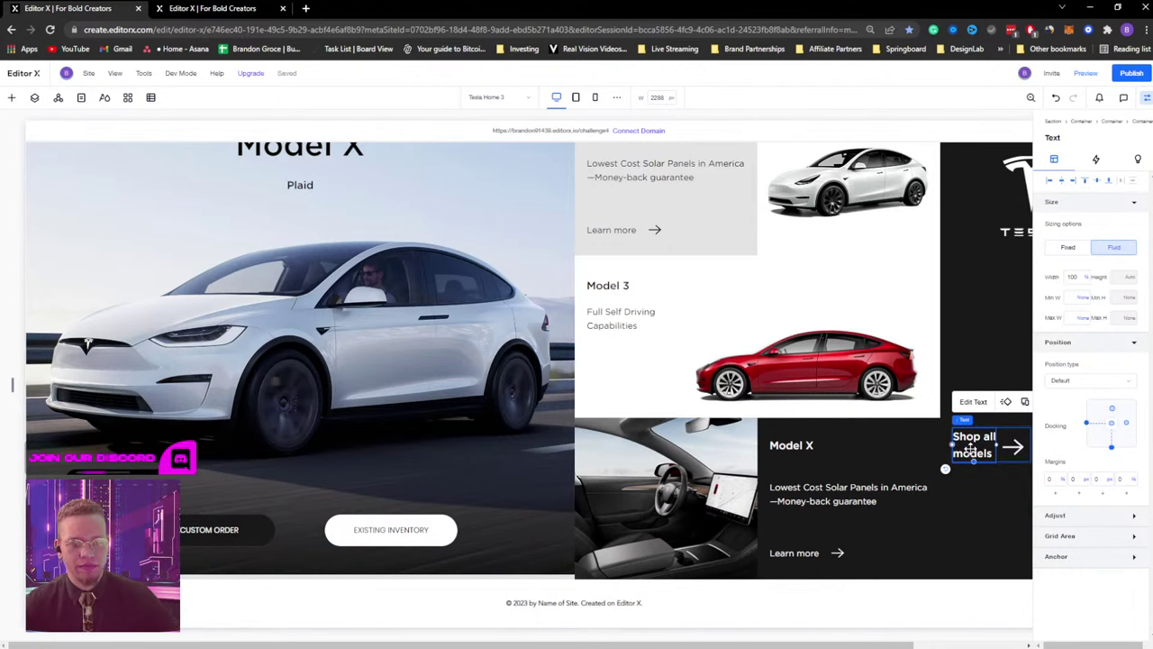
click(959, 503)
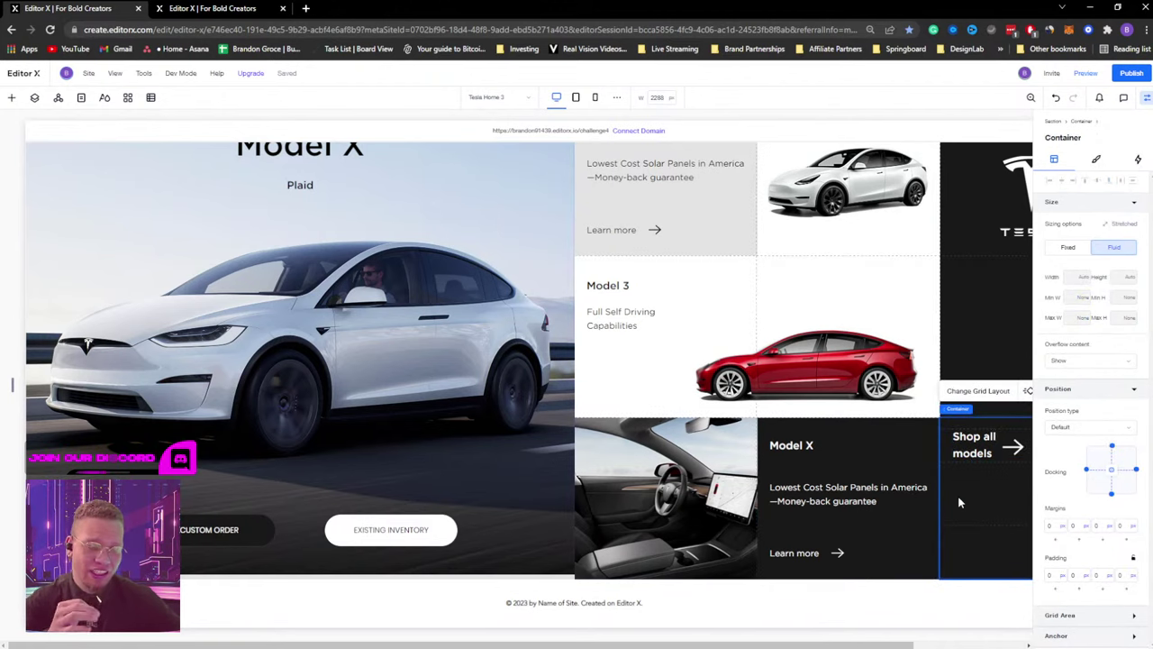
click(969, 441)
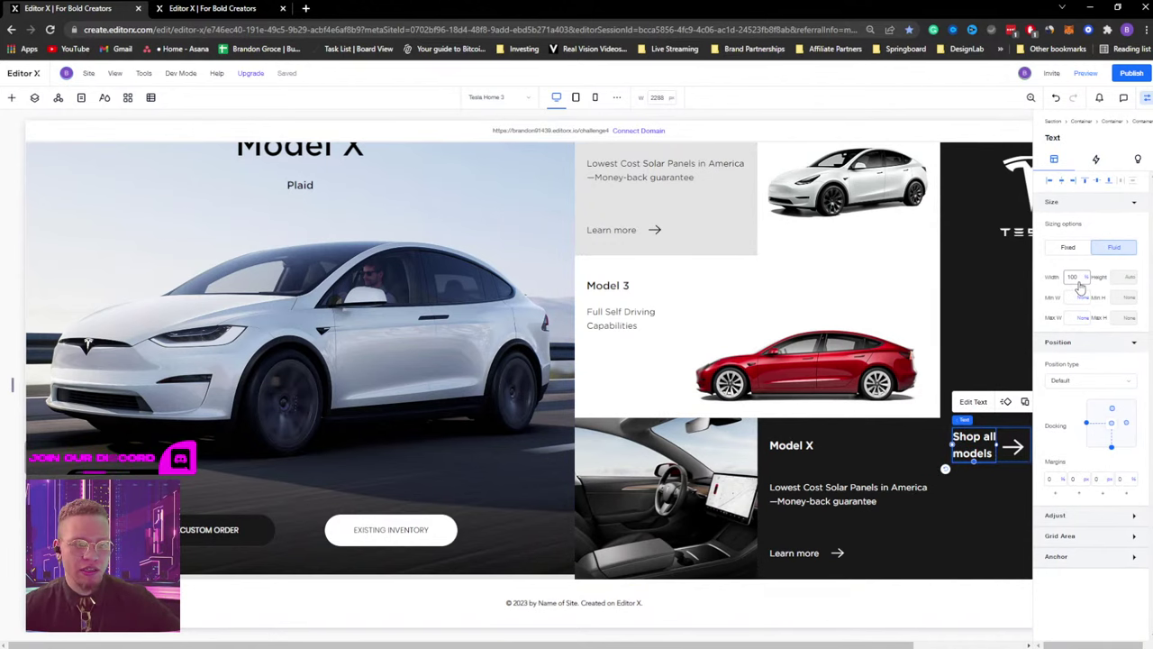
click(1002, 440)
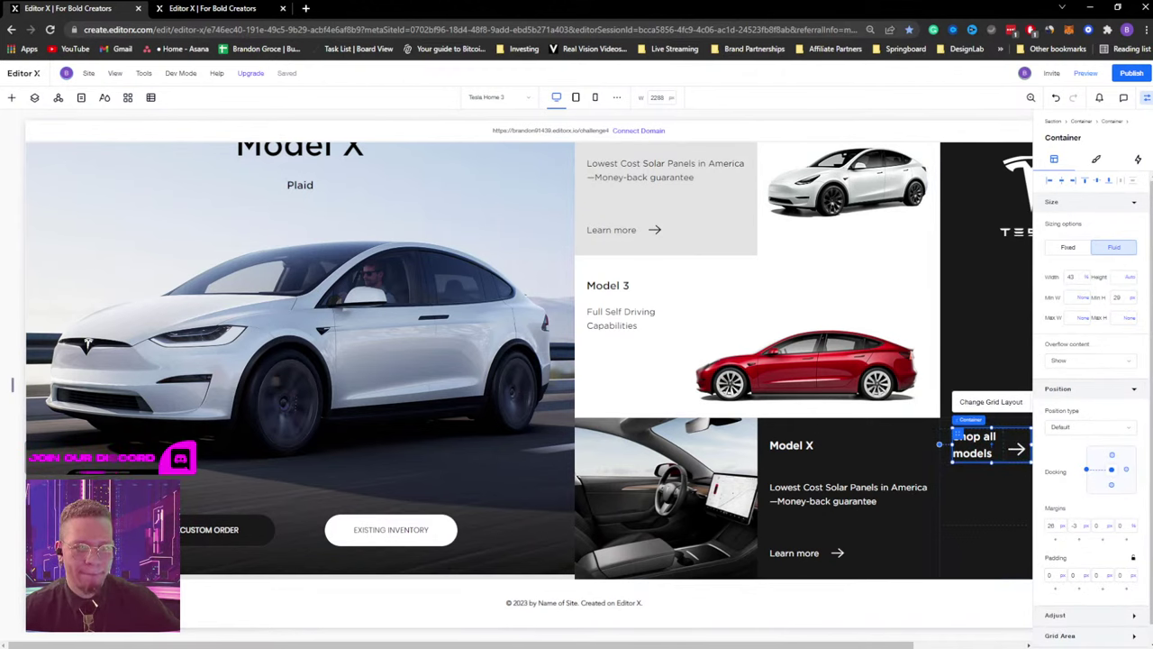
Give the arrow beside "Shop all models" a fixed size of 25 px wide and 25 px high.
click(1147, 99)
click(1016, 447)
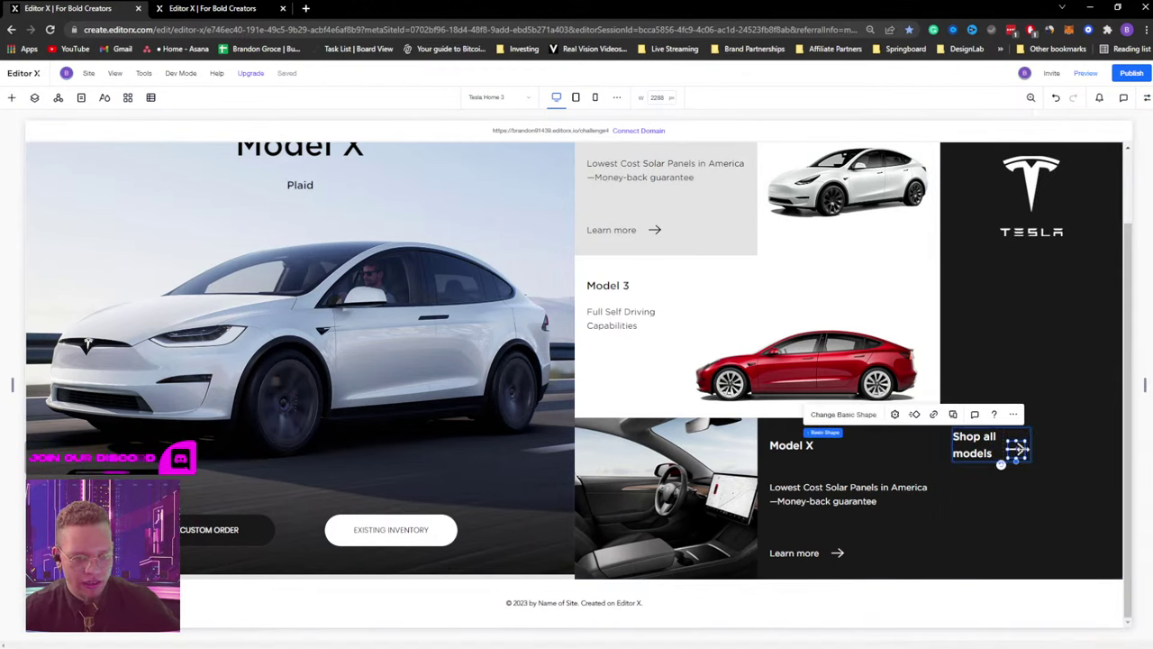
click(1147, 97)
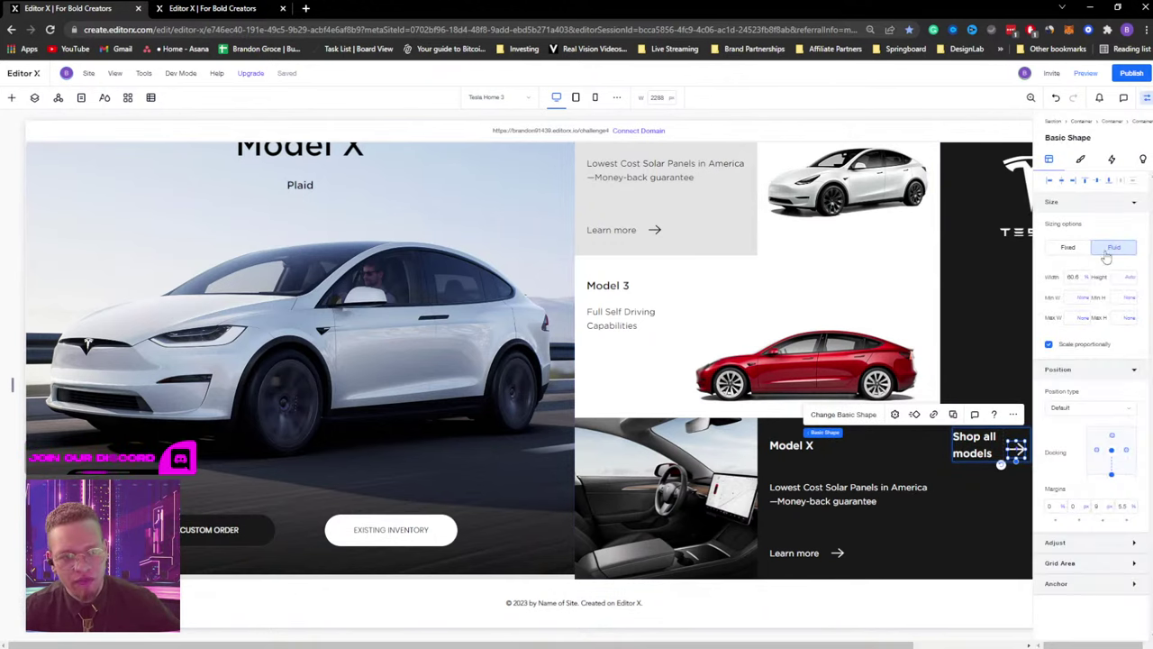
click(1068, 248)
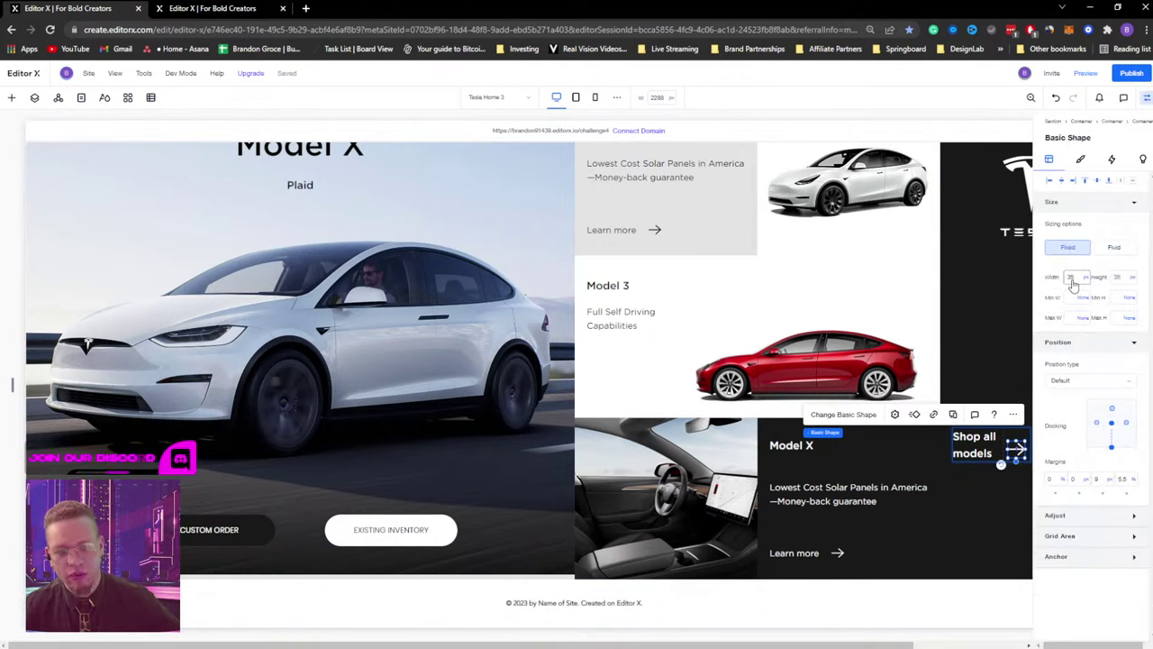
click(1070, 277)
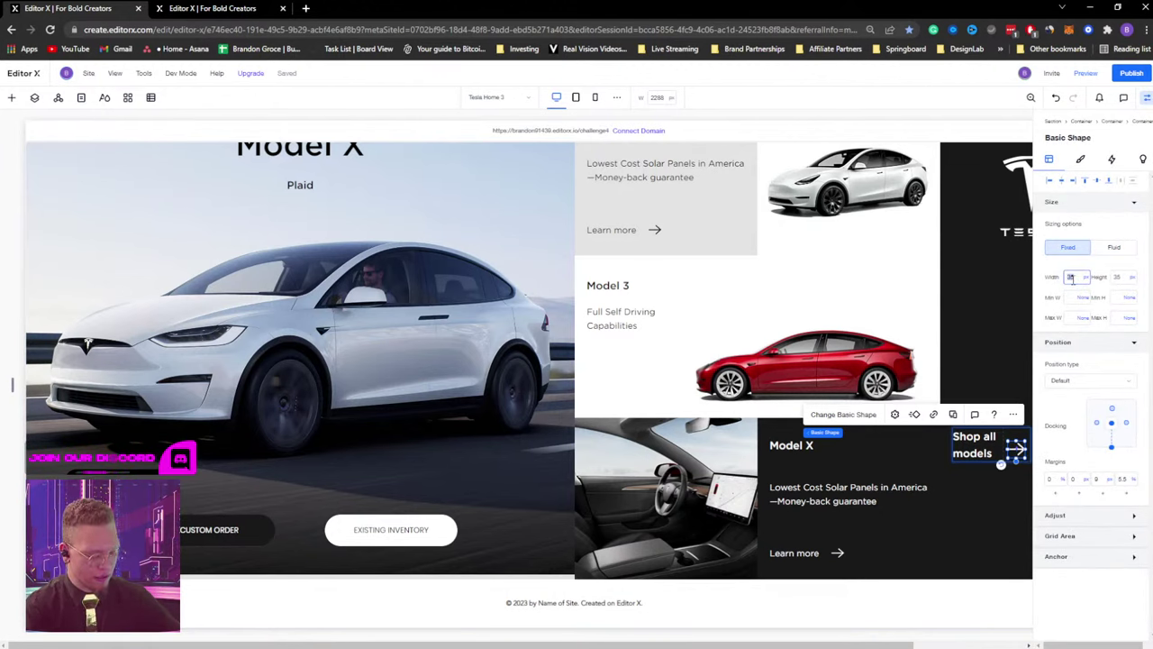
text(25)
key(Tab)
text(25)
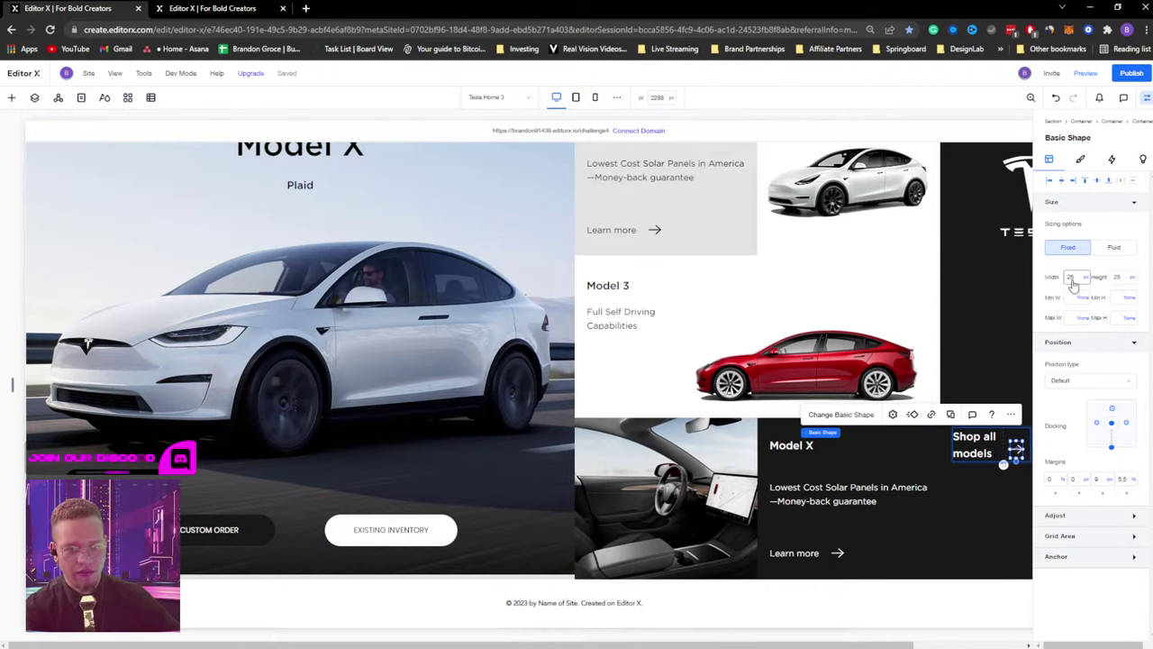
key(Return)
Center the arrow within its cell beside the "Shop all models" text.
click(1001, 435)
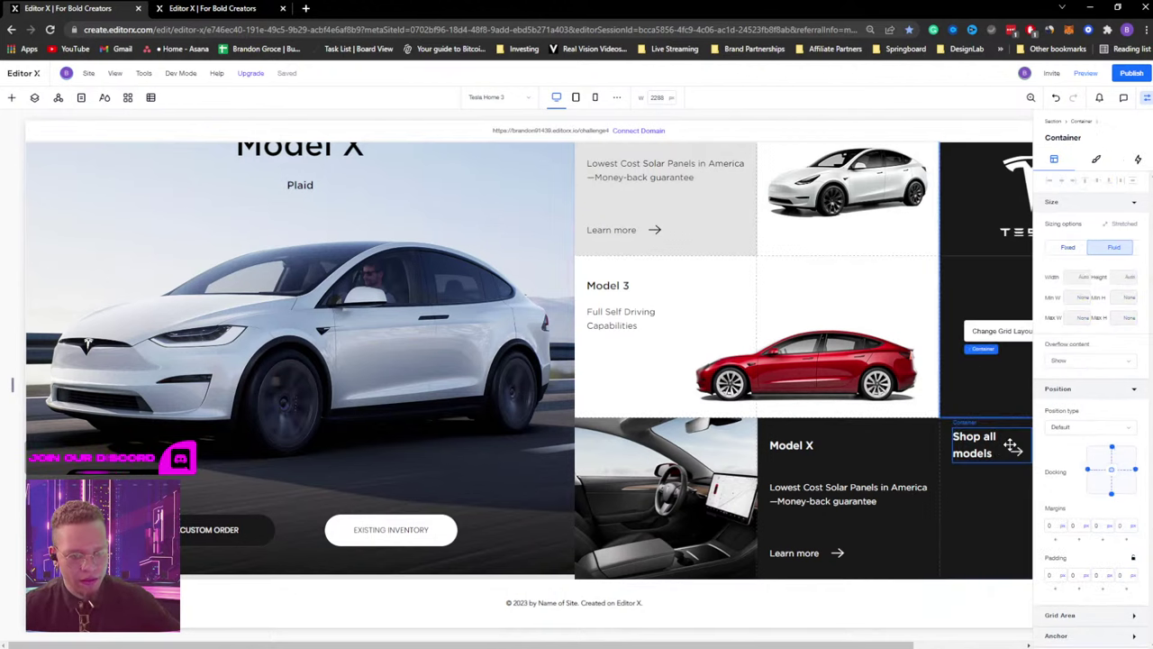
click(1015, 453)
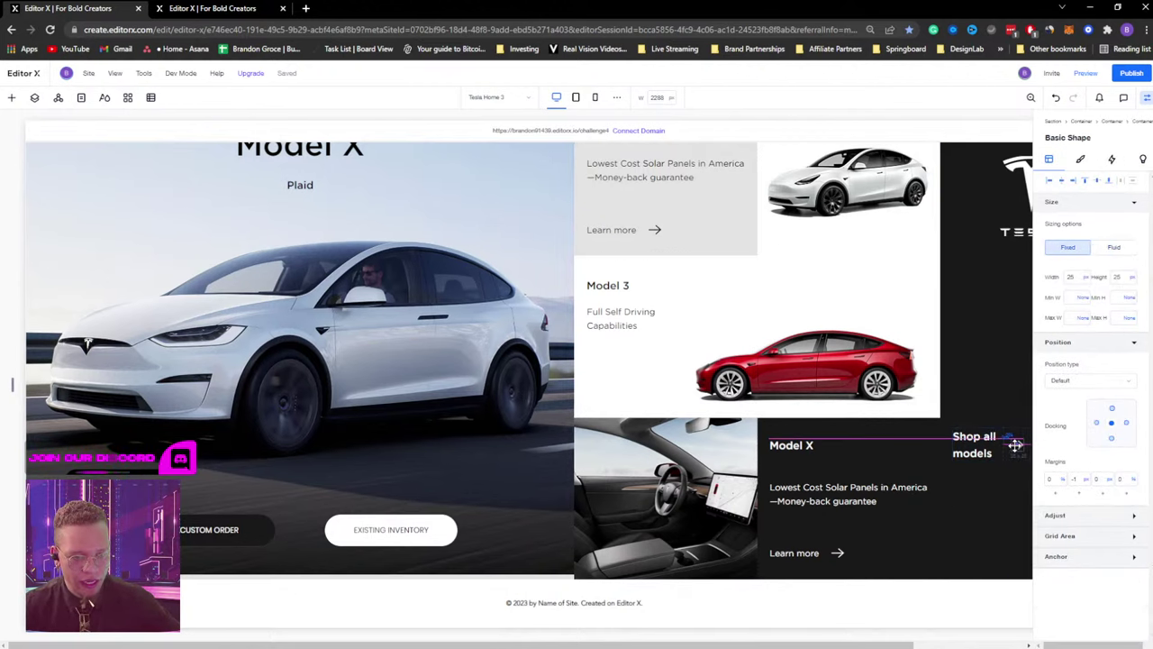
click(1096, 181)
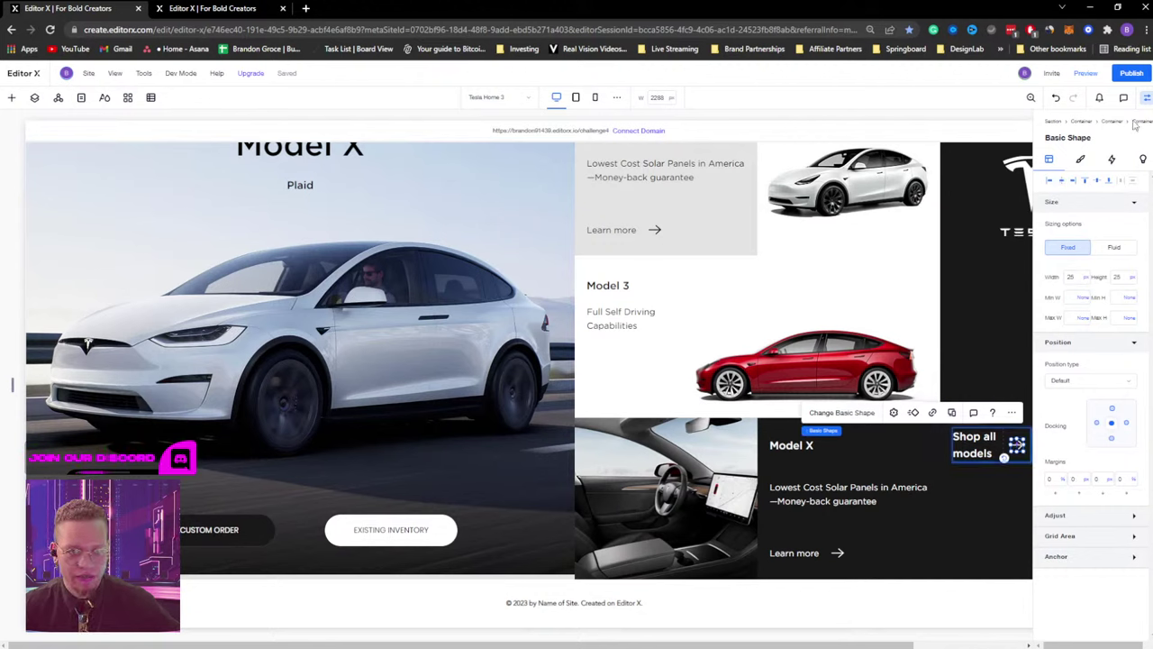
click(1147, 97)
click(1030, 534)
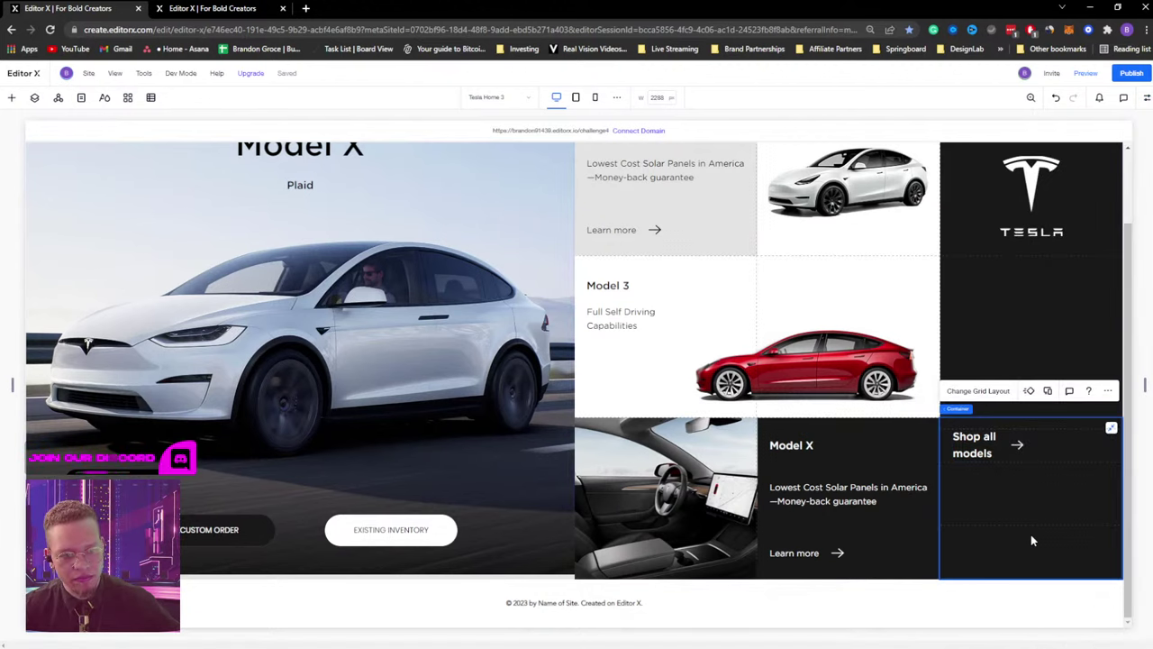
Align the arrow to the top of its cell, level with the first line of "Shop all models".
click(1016, 444)
click(1010, 443)
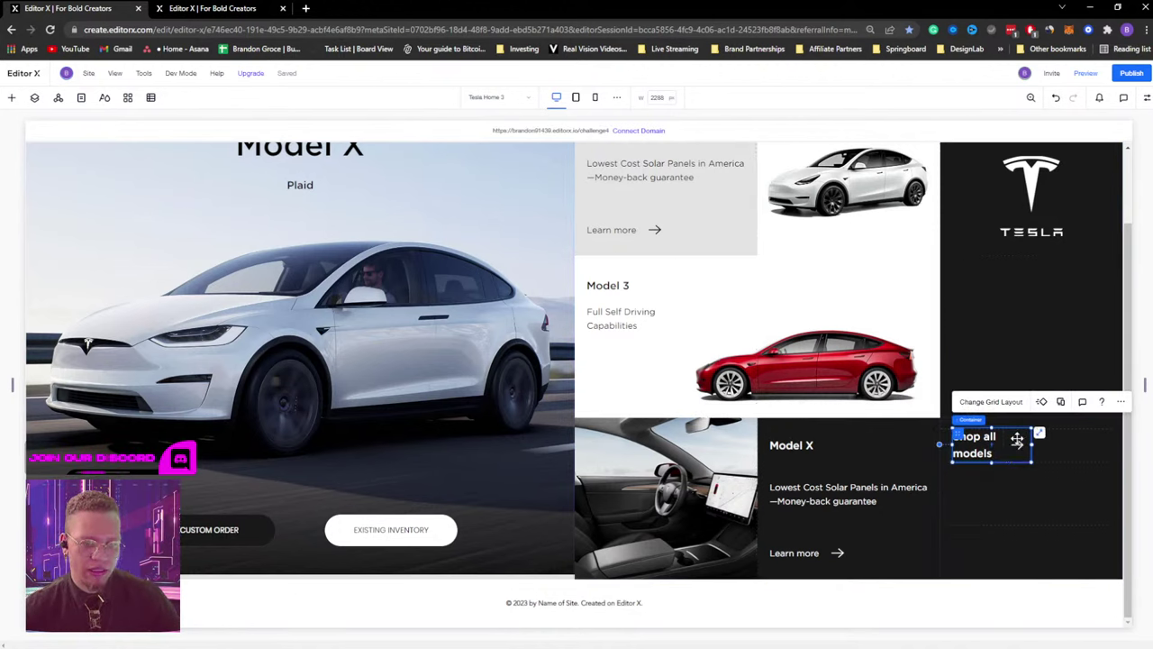
click(1016, 443)
click(1147, 98)
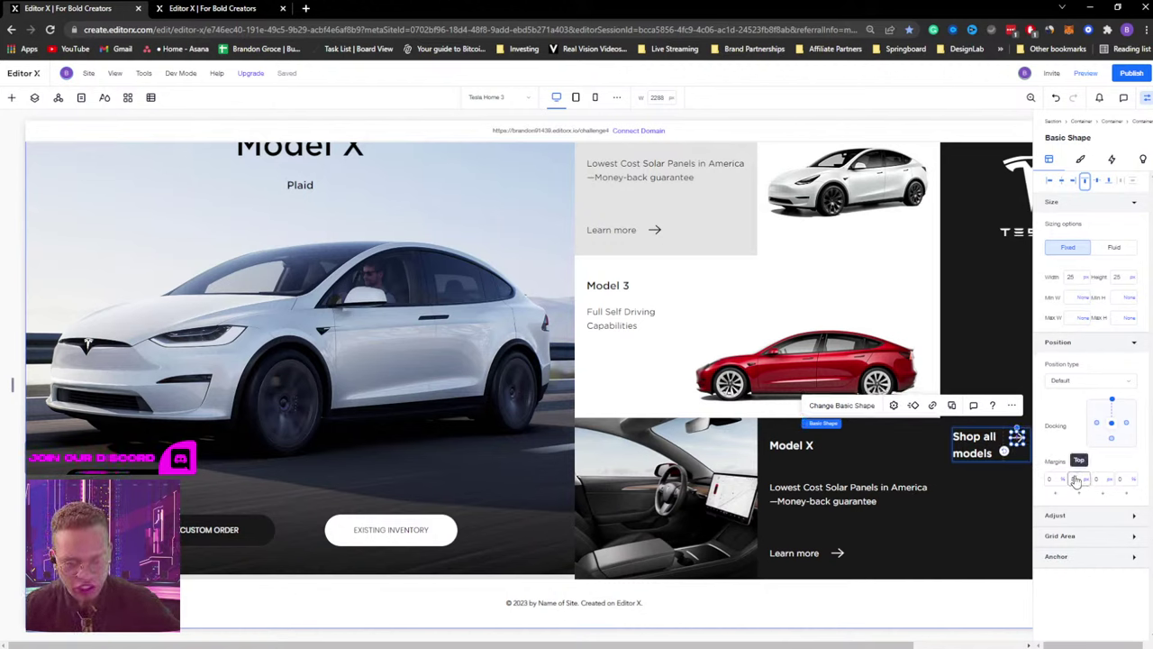
click(939, 520)
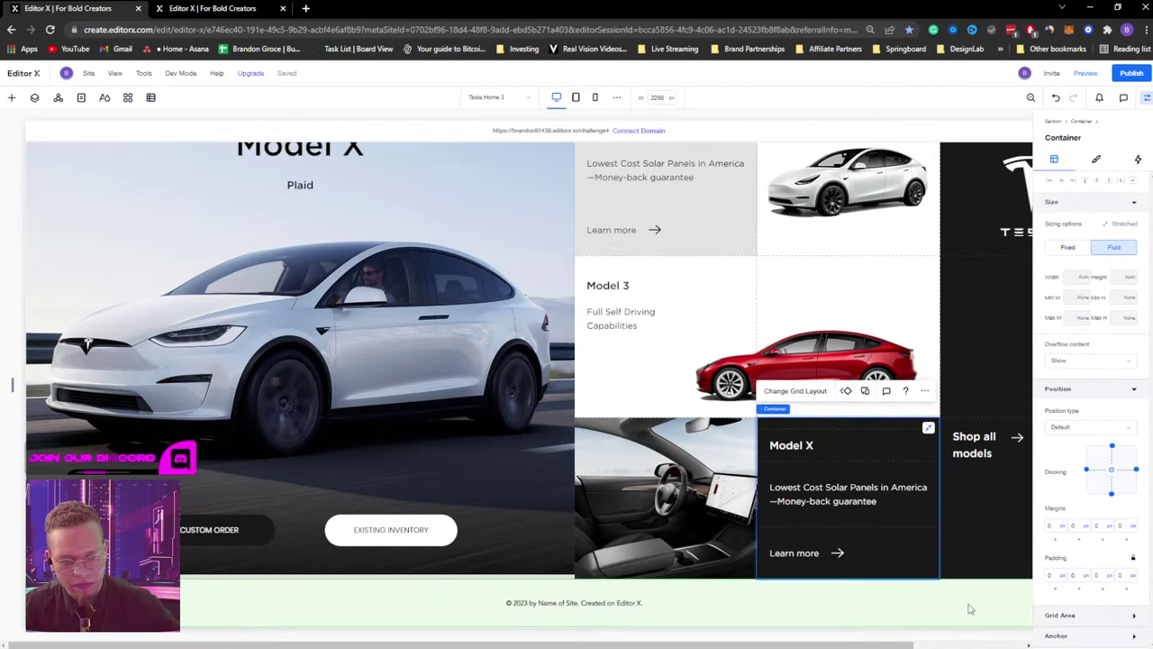
click(971, 608)
click(1147, 99)
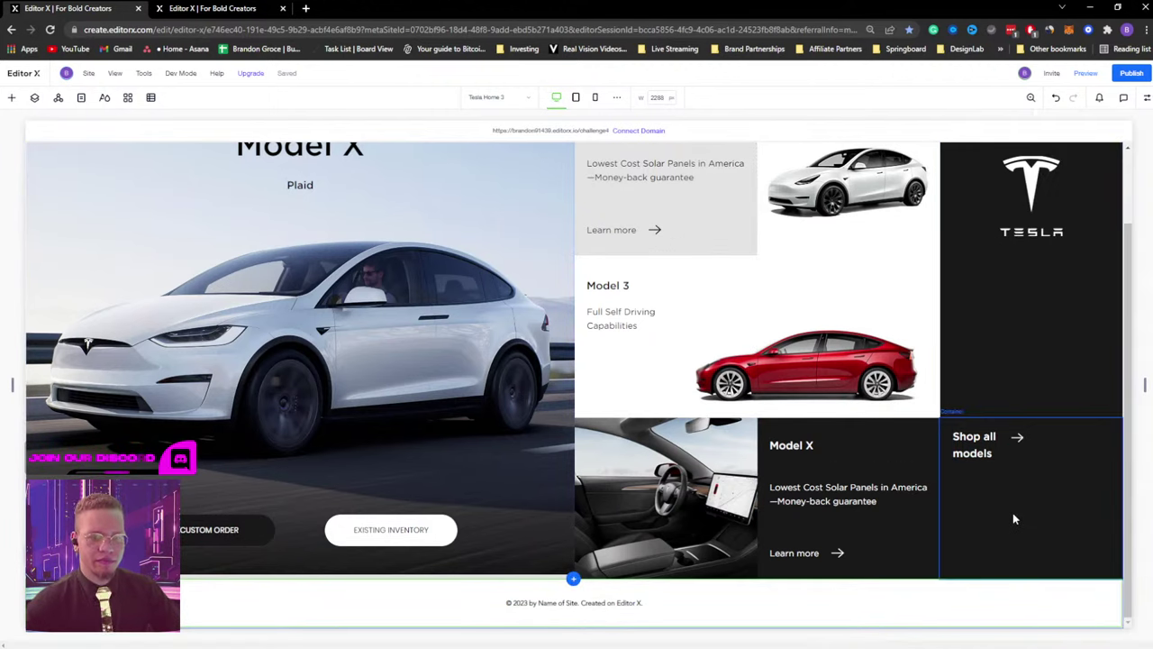
Set the background opacity of the "Shop all models" card container to 0%.
click(1016, 511)
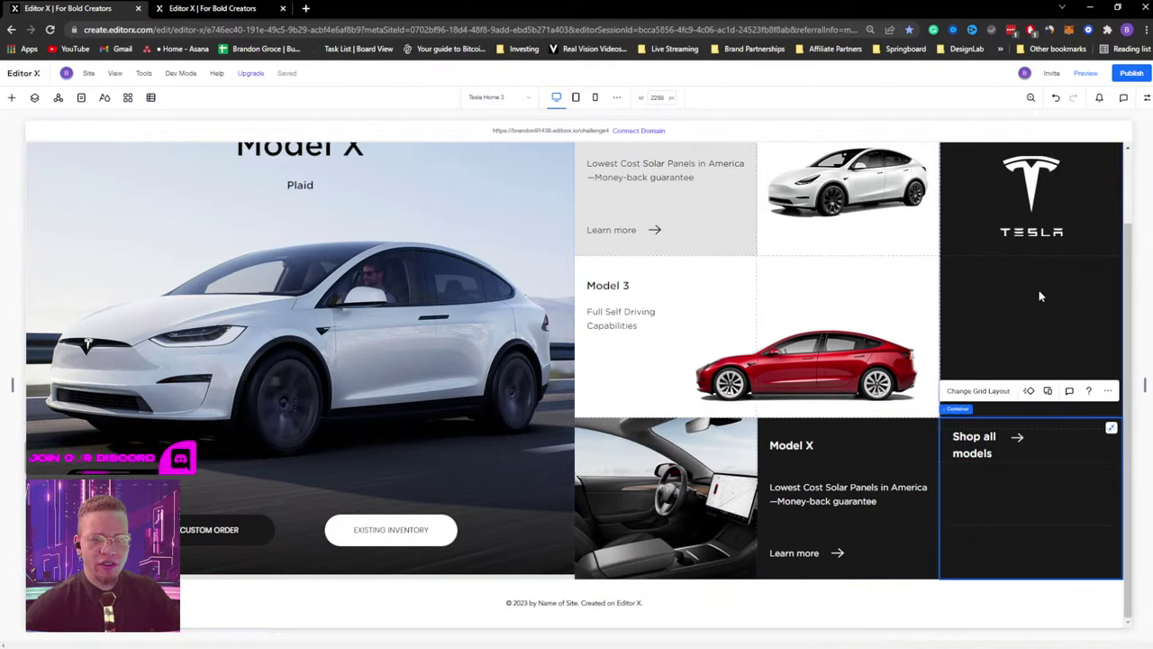
click(1147, 98)
click(1092, 161)
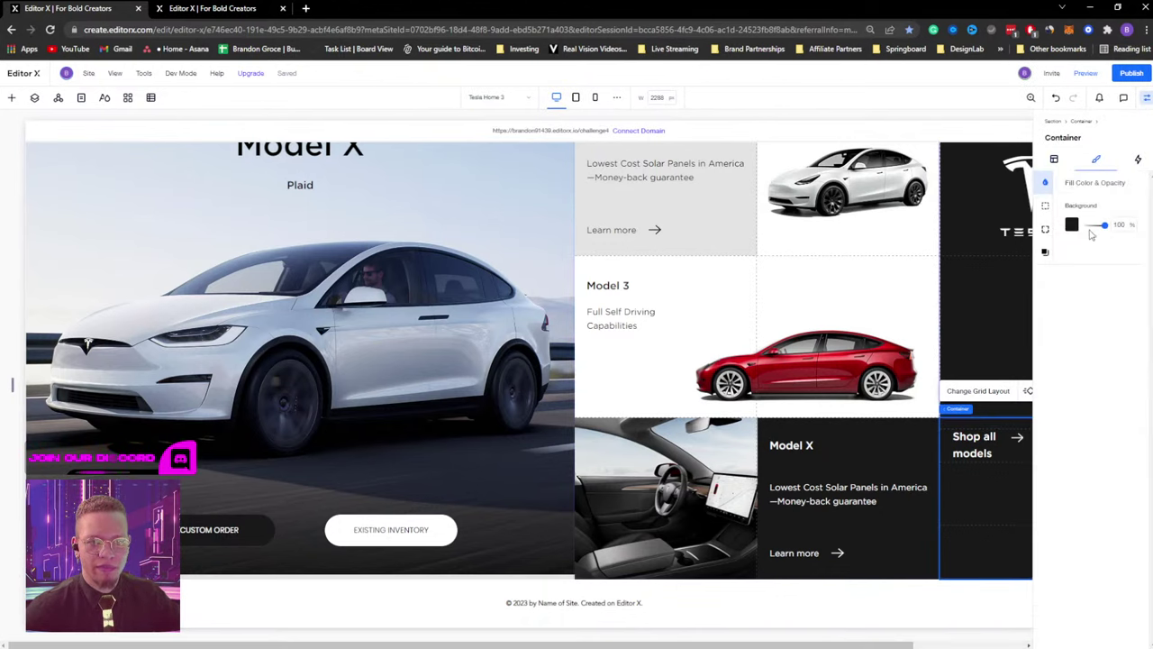
drag(1107, 232, 1087, 227)
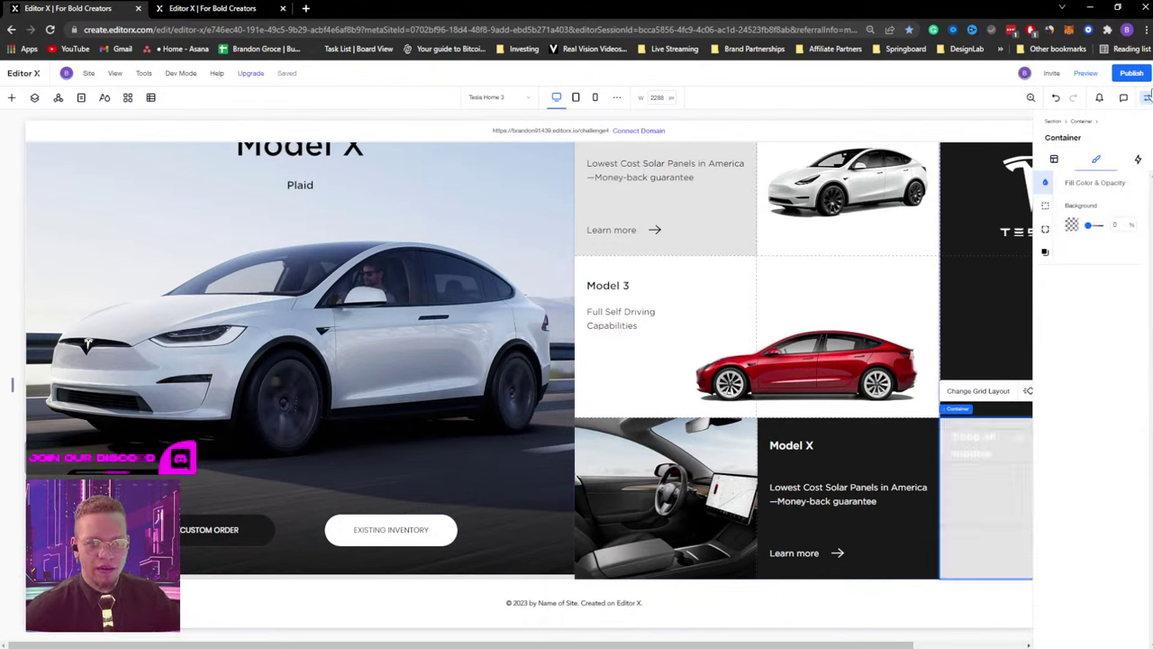
click(1147, 98)
Recolor the "Shop all models" text with the dark grey custom color.
click(975, 440)
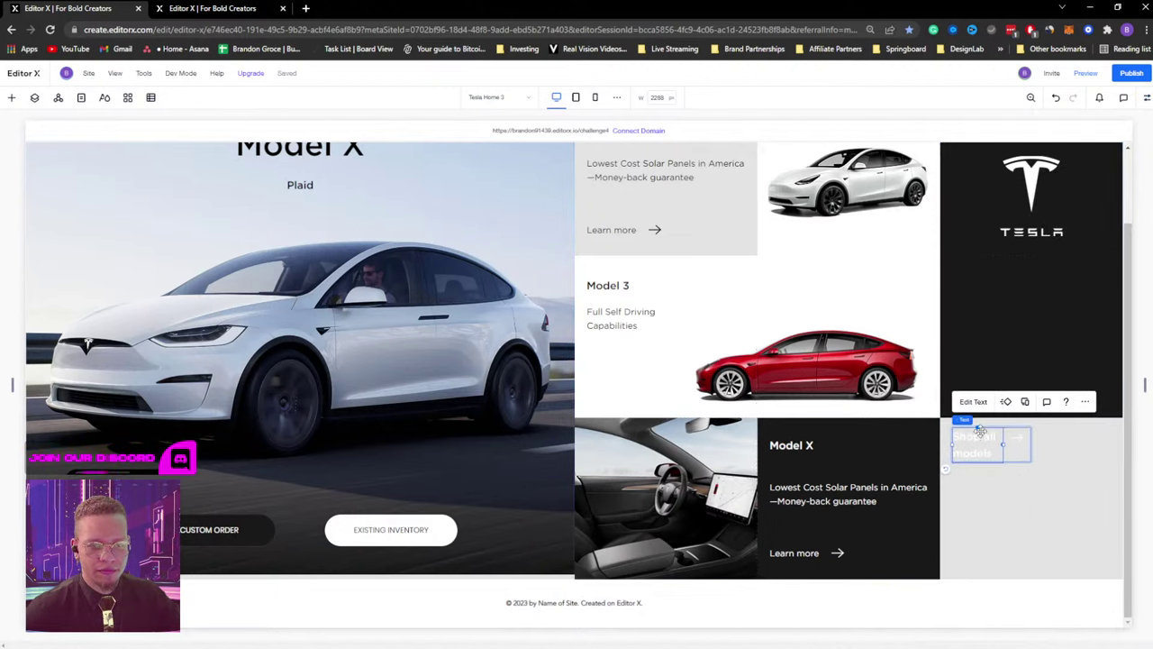
click(973, 400)
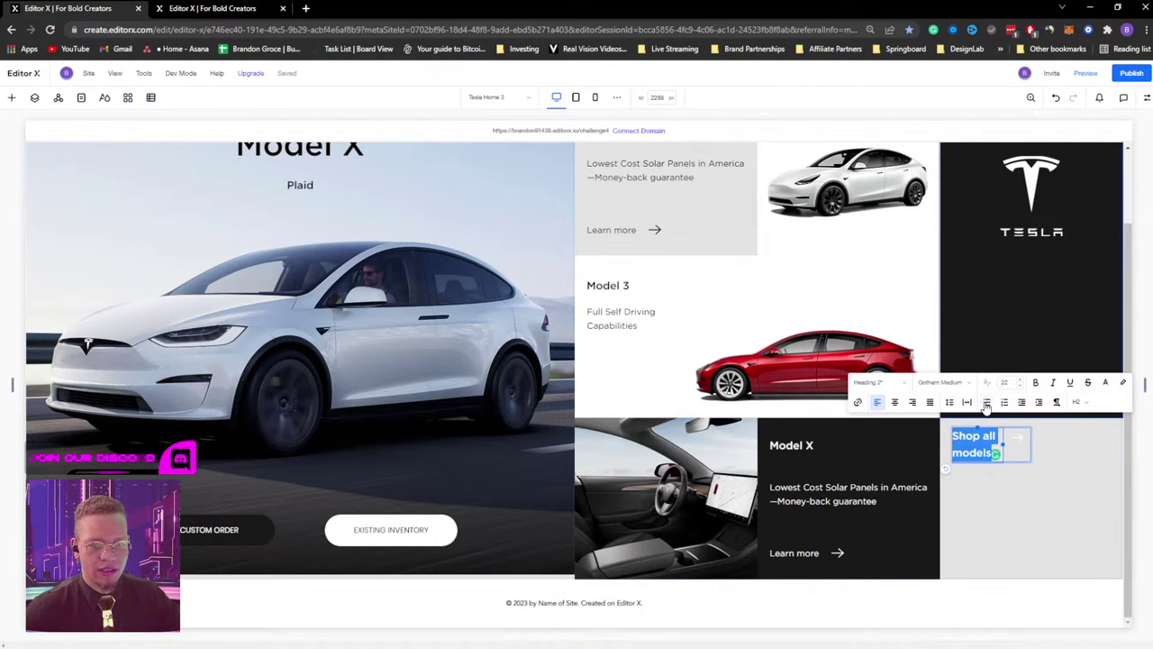
click(1107, 383)
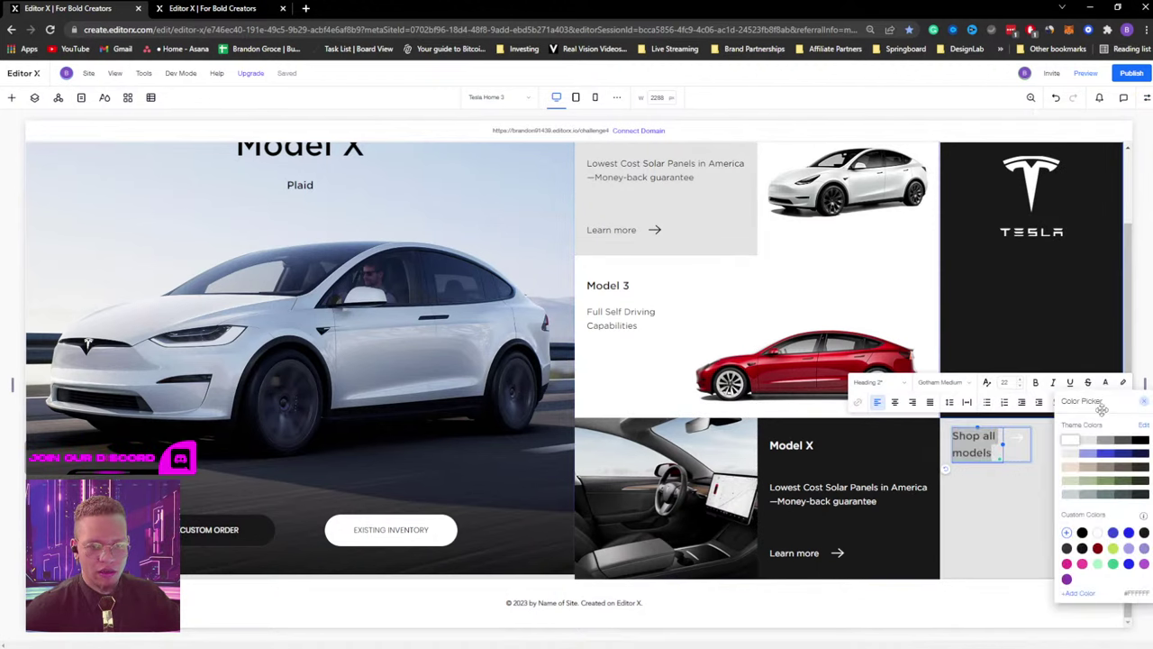
click(1143, 532)
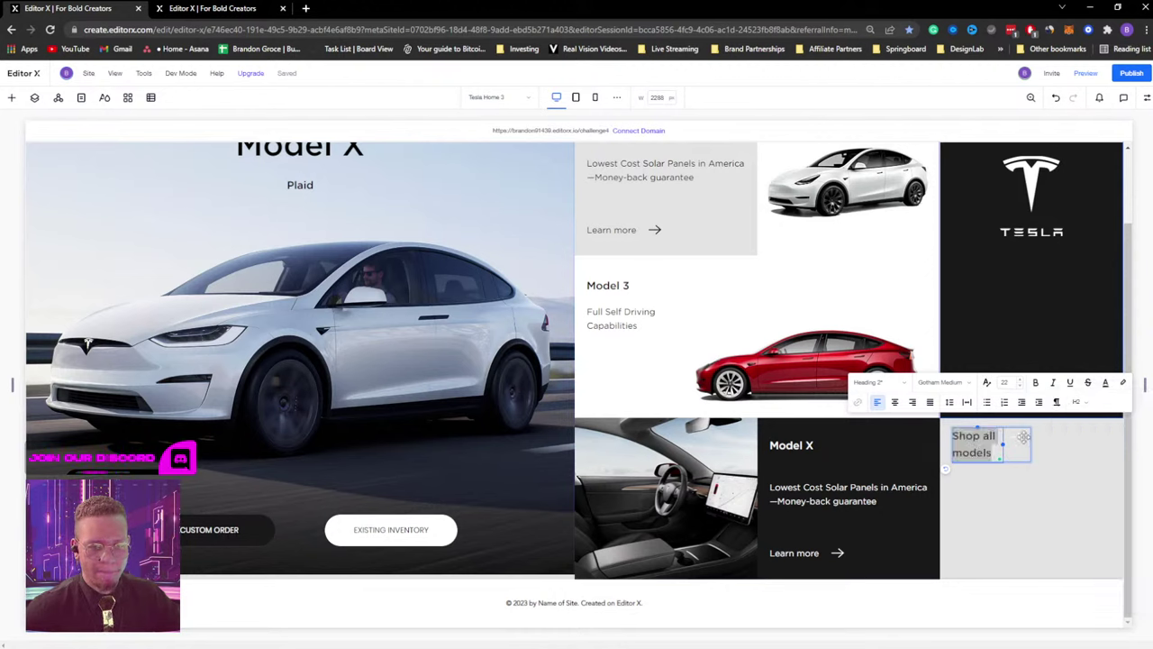
Change the arrow's fill to the same dark grey custom color as the "Shop all models" text.
click(1016, 438)
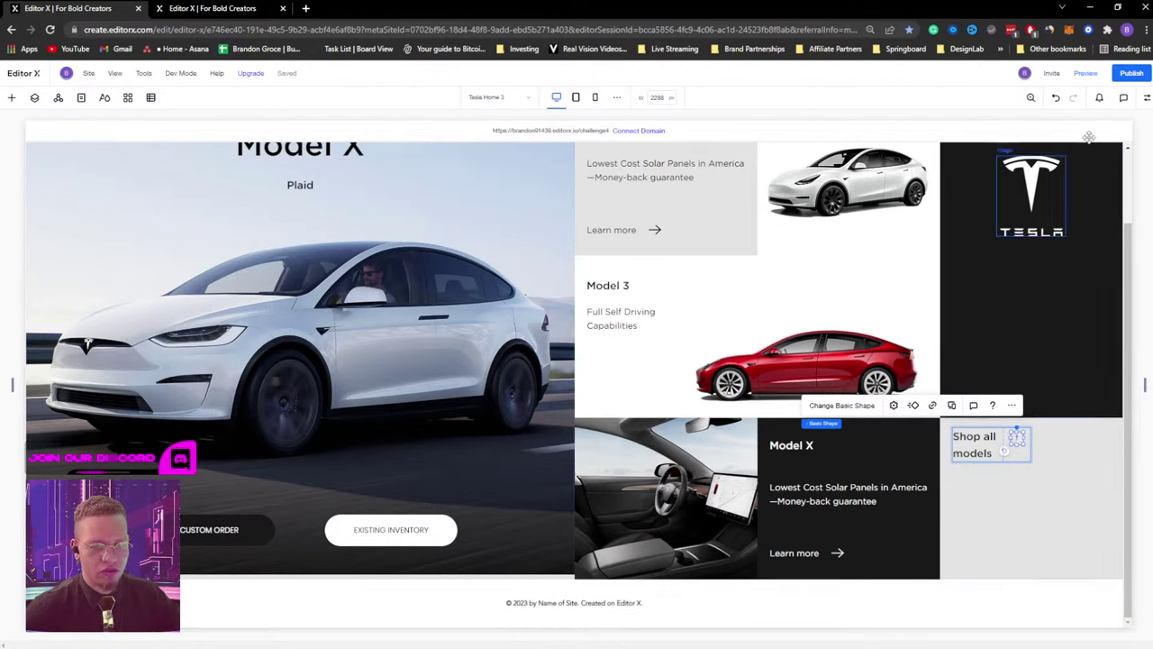
click(1148, 99)
click(1055, 223)
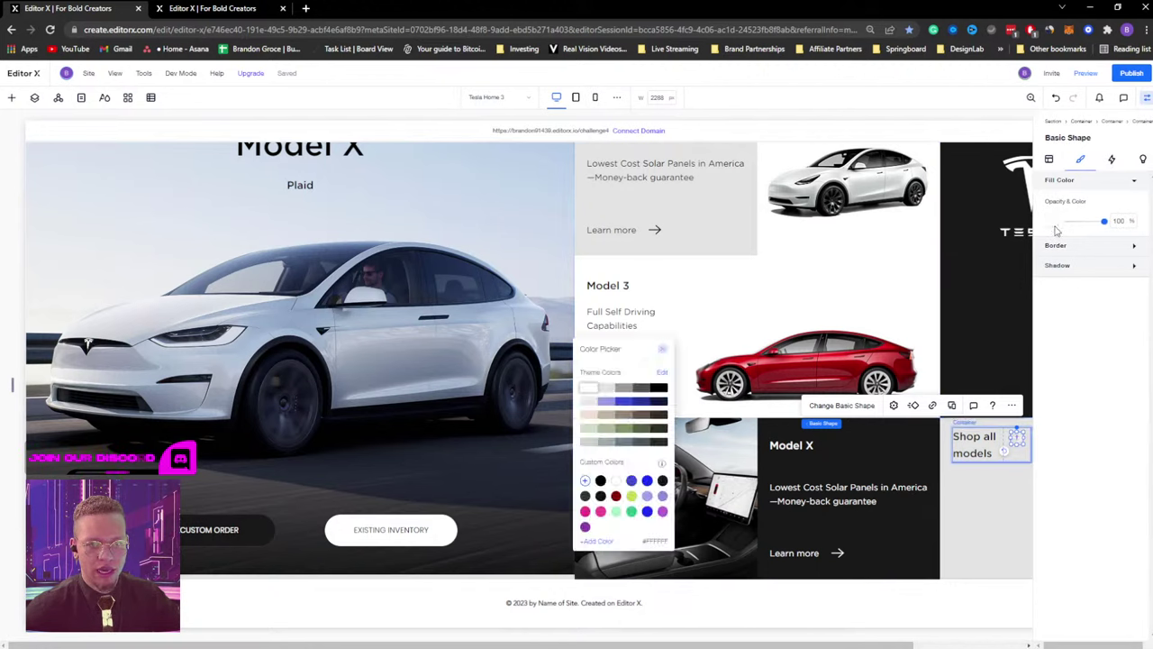
click(662, 480)
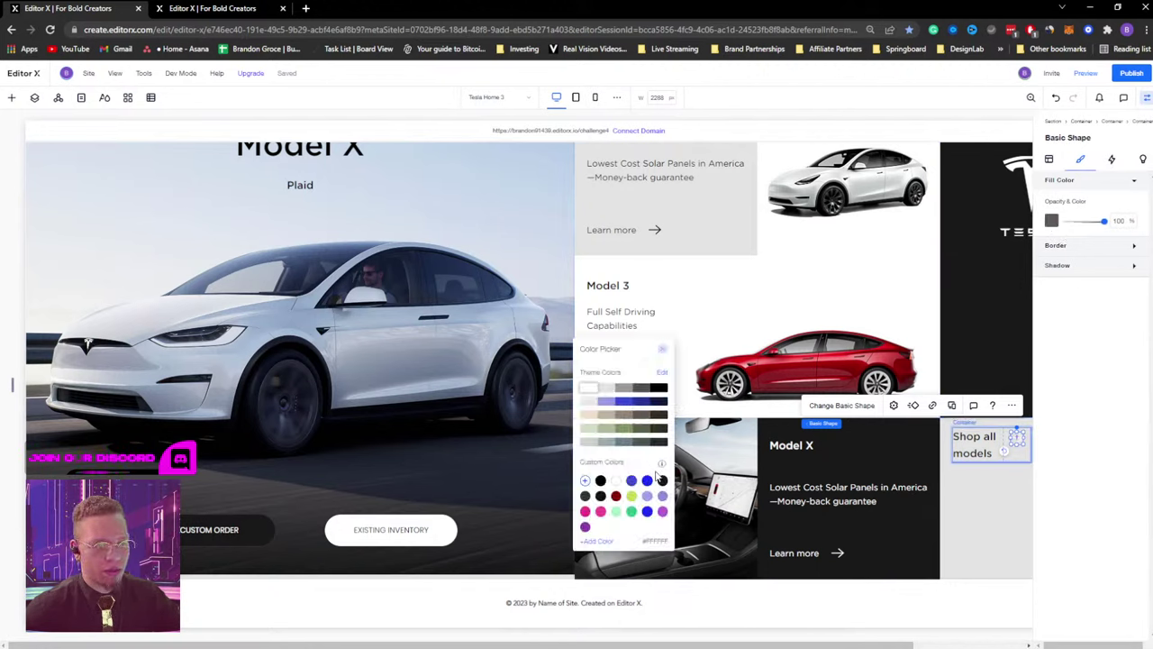
click(976, 518)
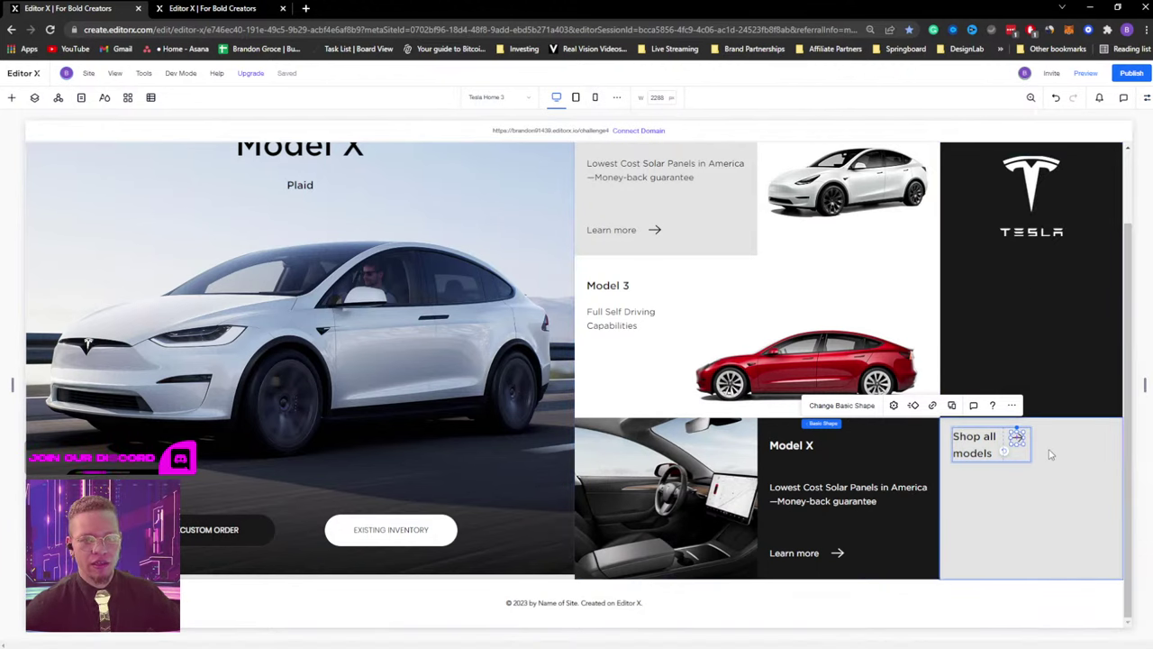
click(1061, 501)
click(1018, 608)
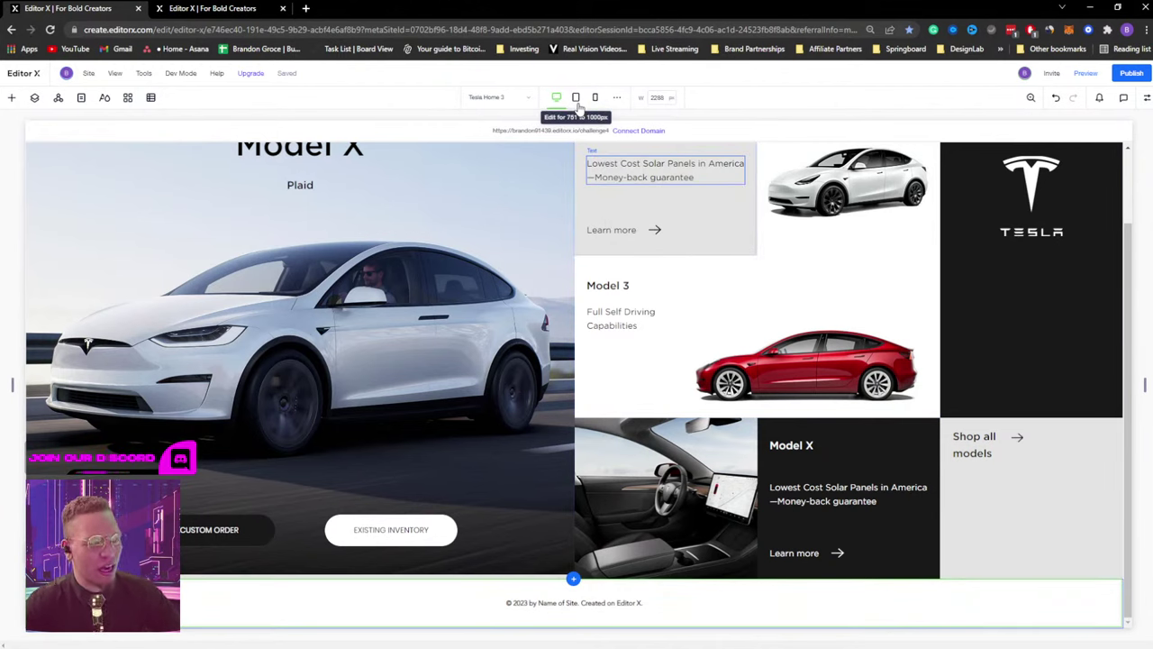
click(408, 320)
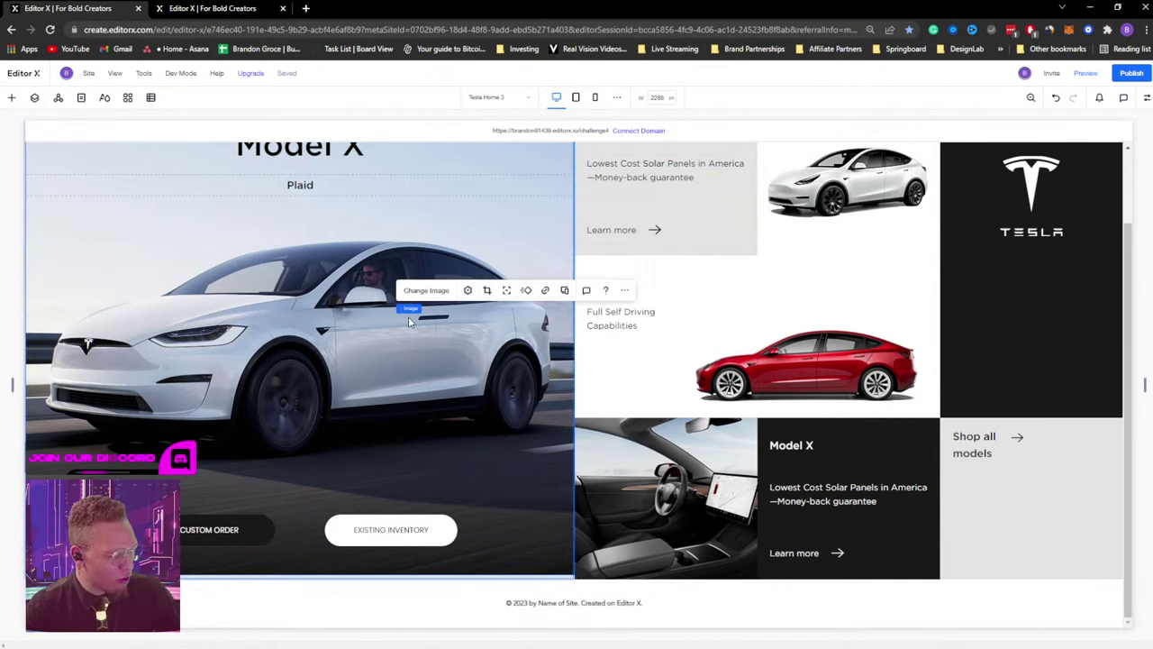
scroll(360, 433, up, 1)
scroll(308, 577, down, 1)
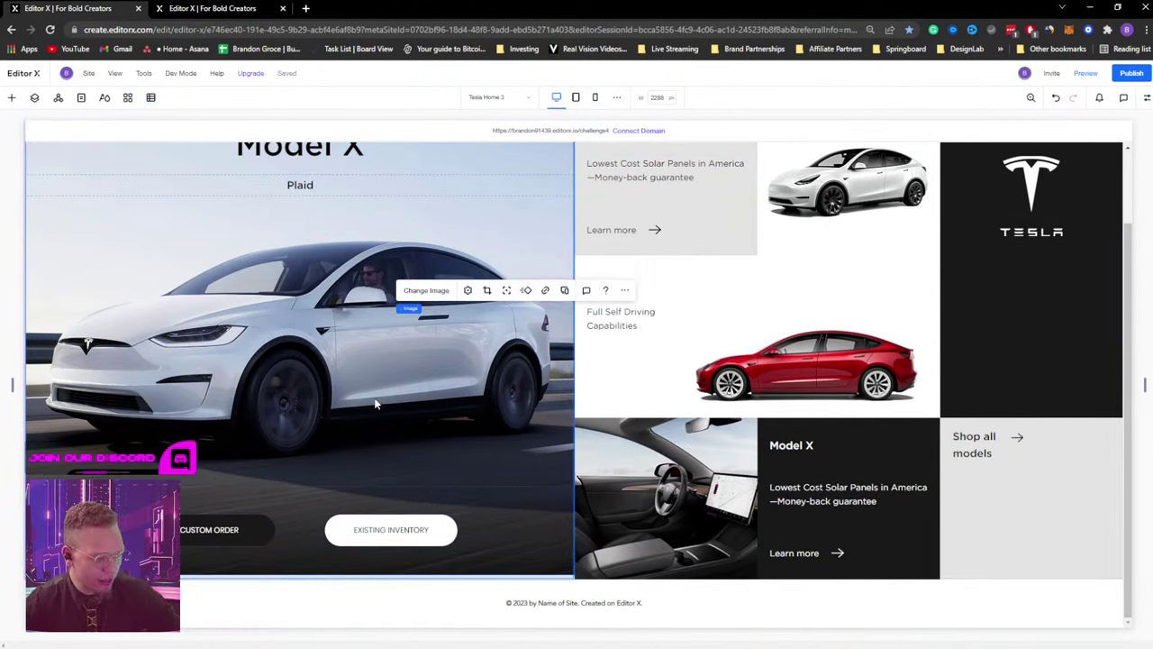
scroll(377, 403, up, 1)
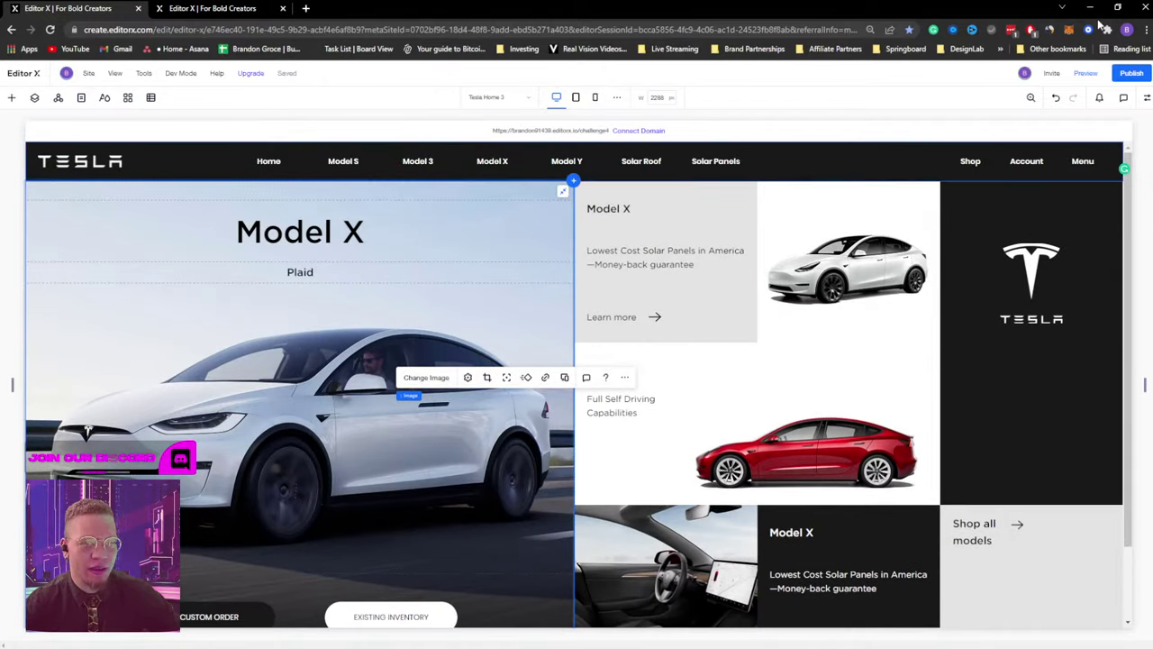
Give the section that holds the whole grid a background in the near-black custom color at 18% opacity.
click(1147, 99)
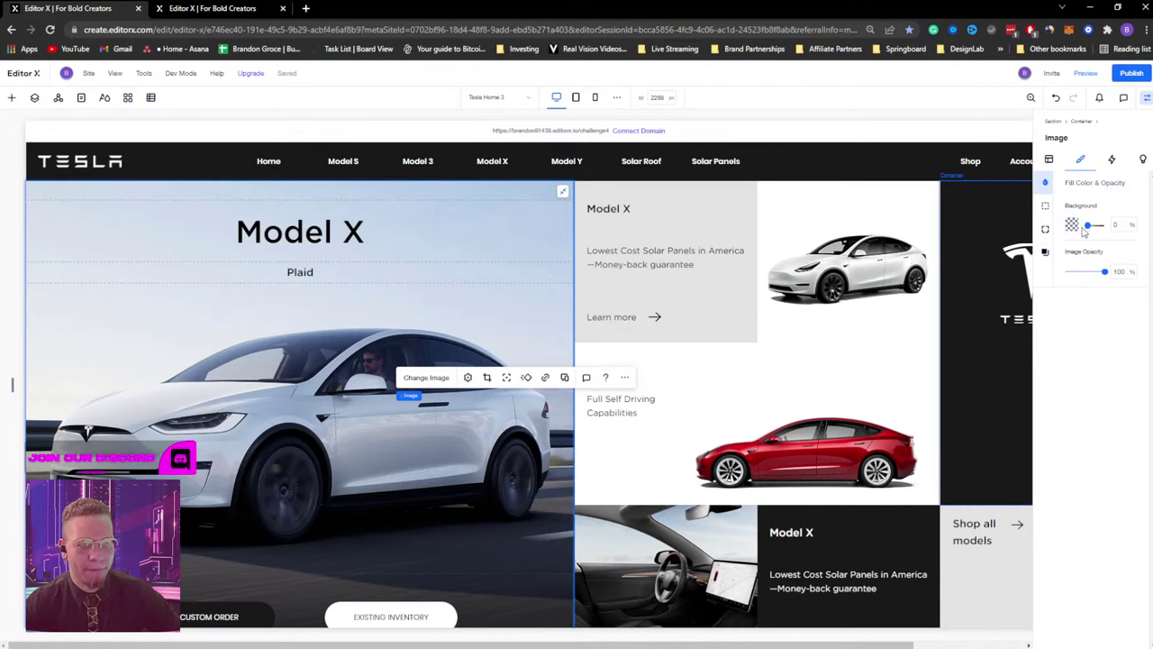
drag(1087, 229, 1055, 238)
scroll(777, 295, down, 1)
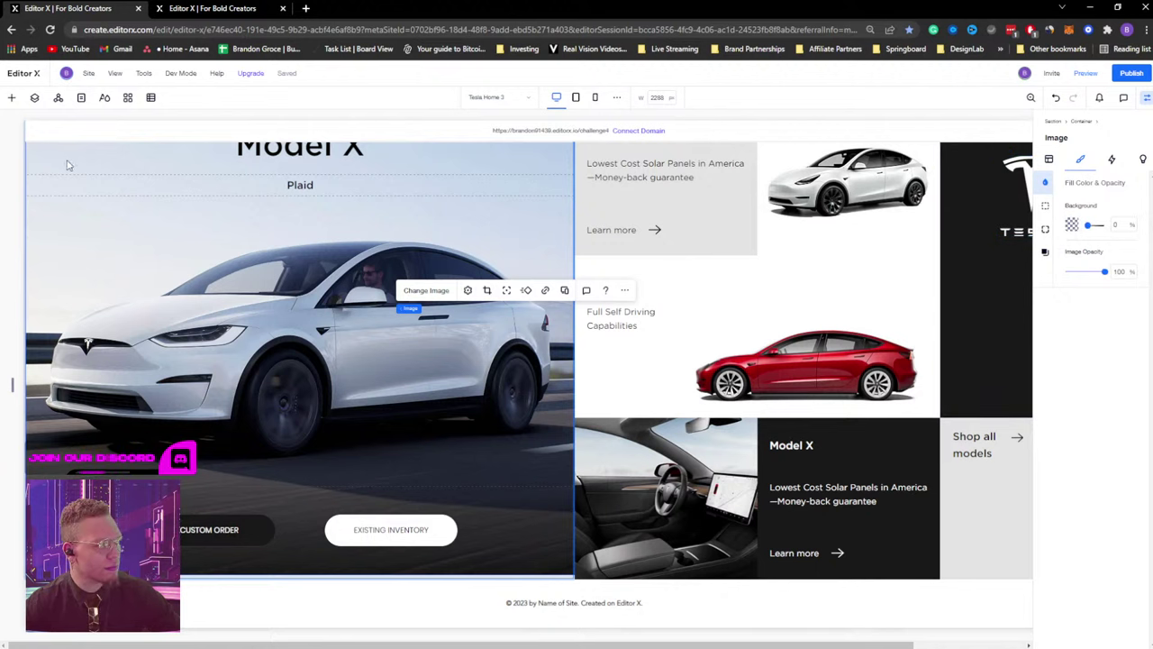
mouse_move(408, 311)
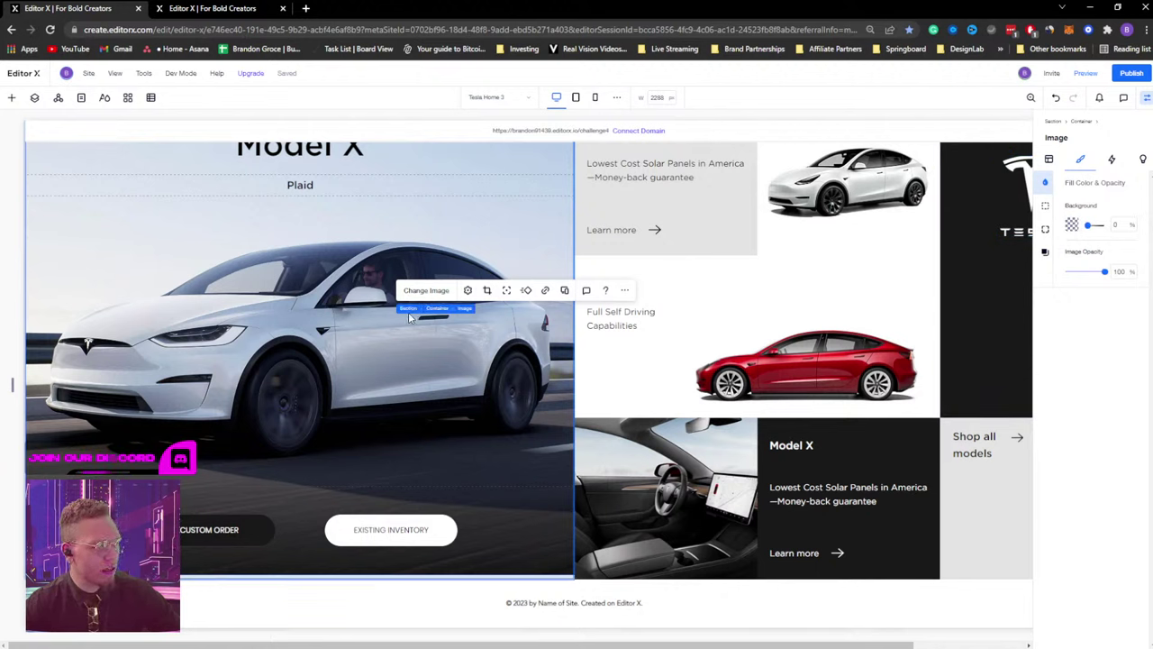
click(409, 309)
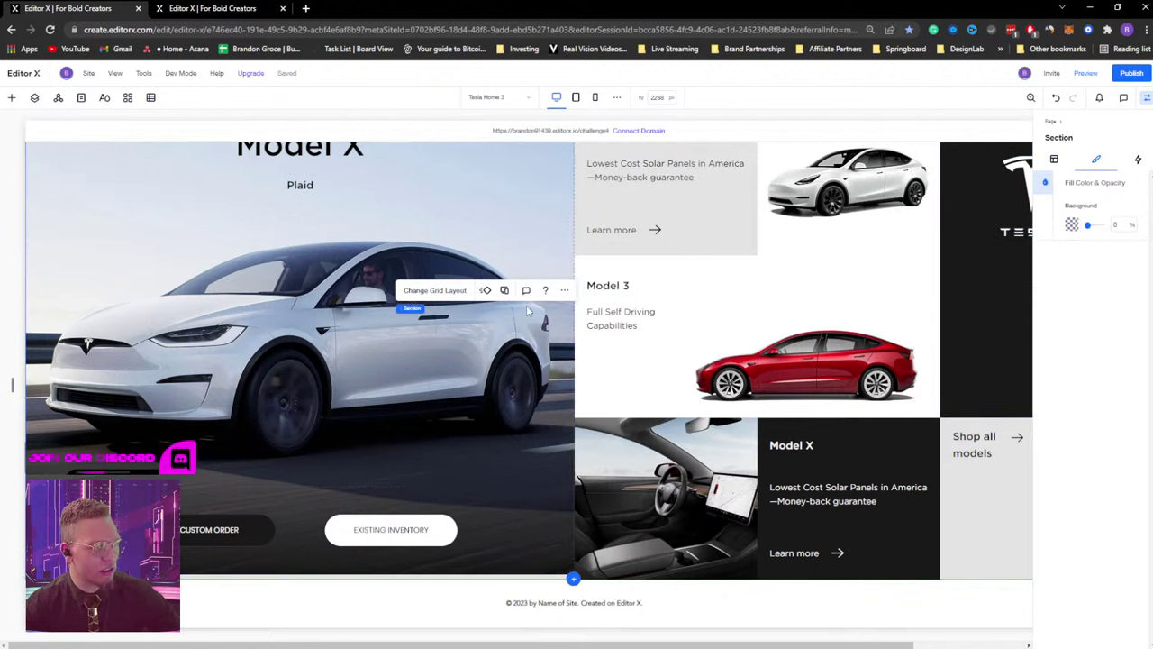
drag(1089, 227, 1149, 232)
click(1071, 225)
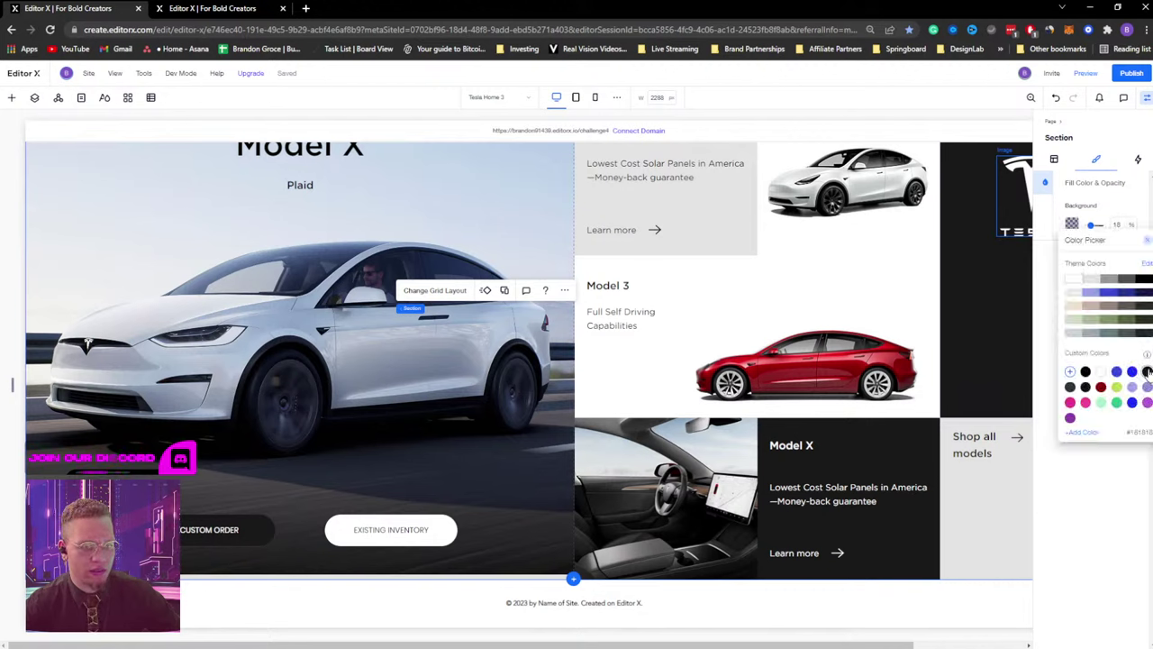
click(1119, 502)
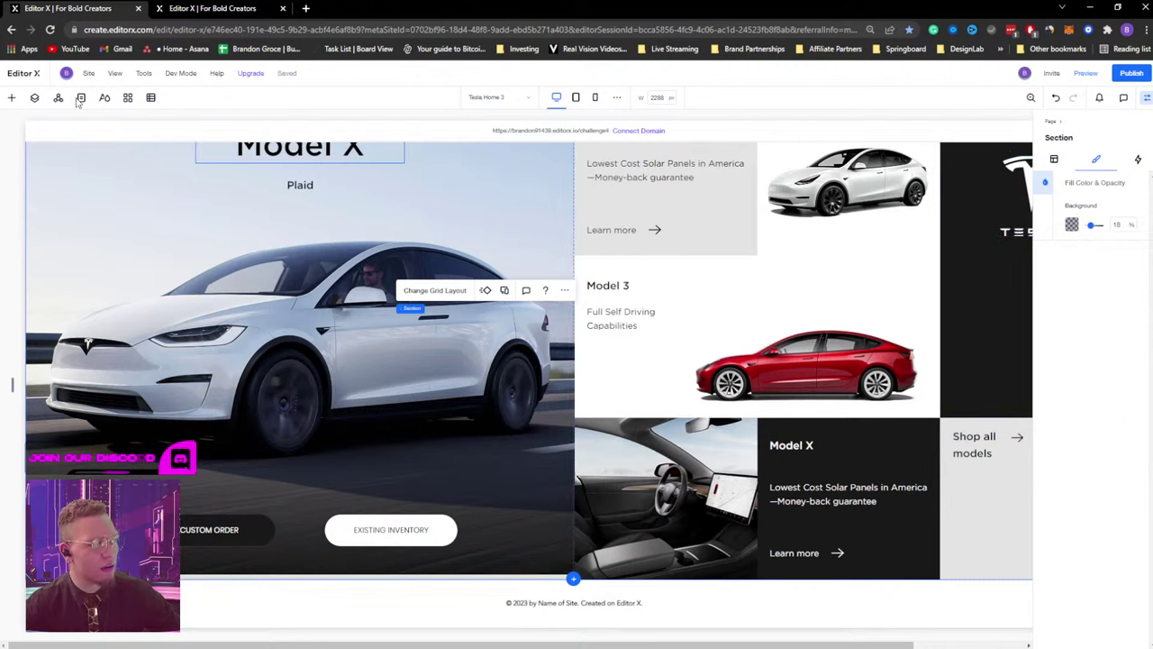
Try the near-black custom color as the background of the whole Tesla Home 3 page.
click(36, 97)
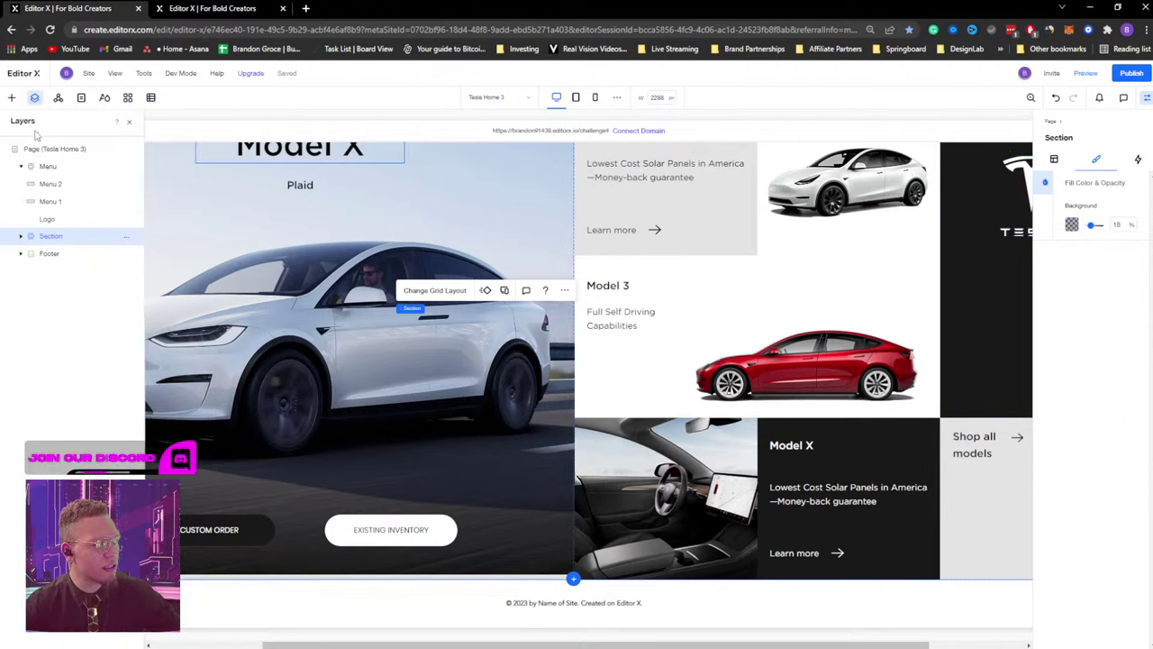
click(36, 149)
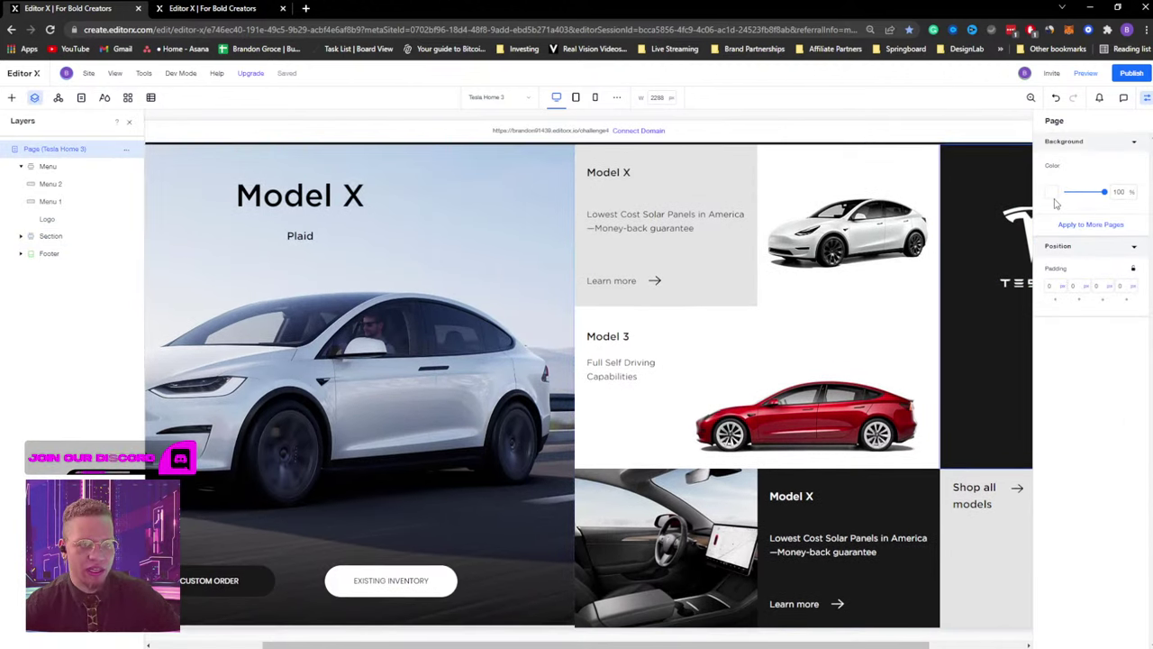
click(1052, 191)
click(1023, 236)
click(1024, 223)
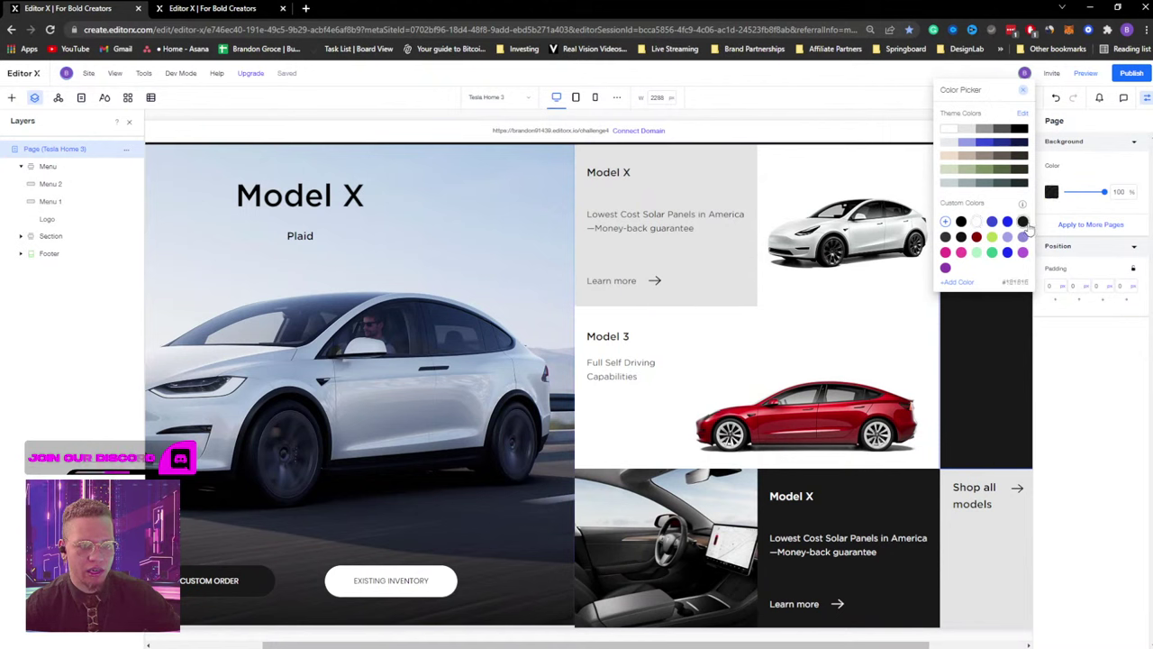
click(1092, 429)
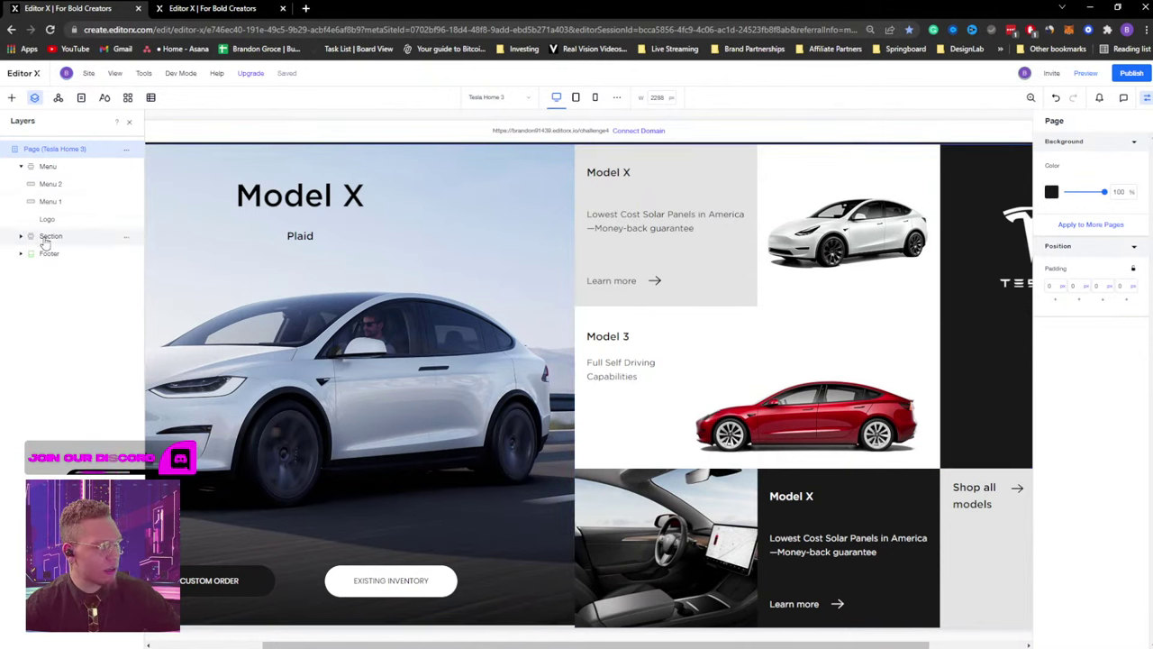
Undo the page background color changes, comparing the states at the strip below the Model X hero image.
scroll(388, 336, down, 1)
click(388, 336)
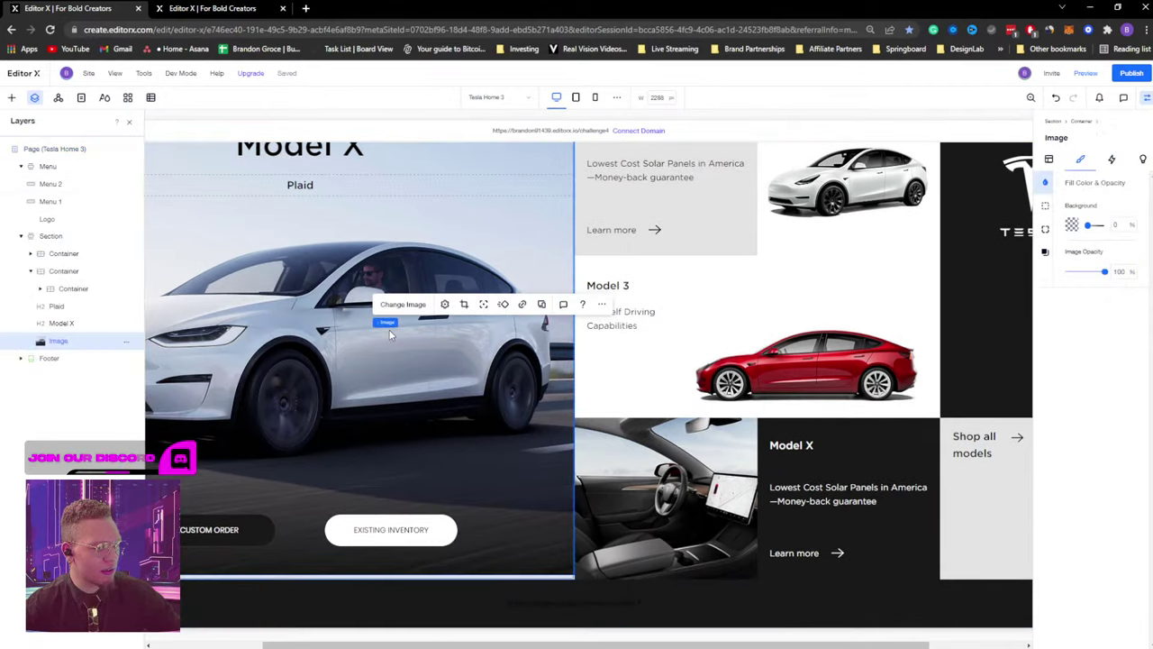
key(ctrl+z)
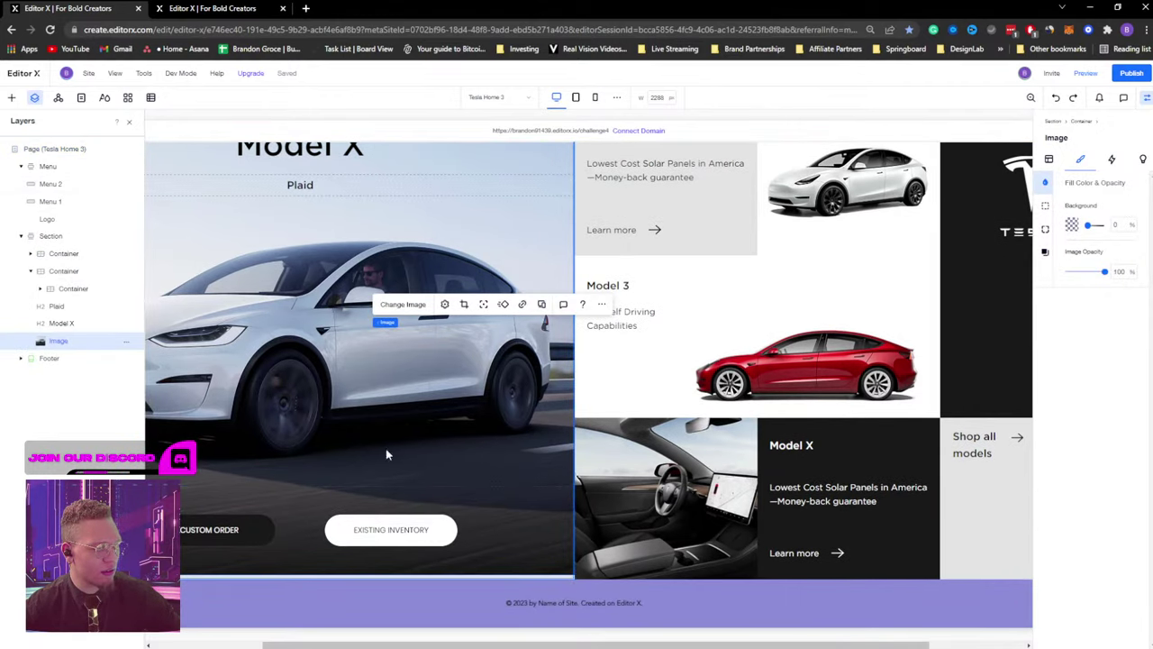
key(ctrl+shift+z)
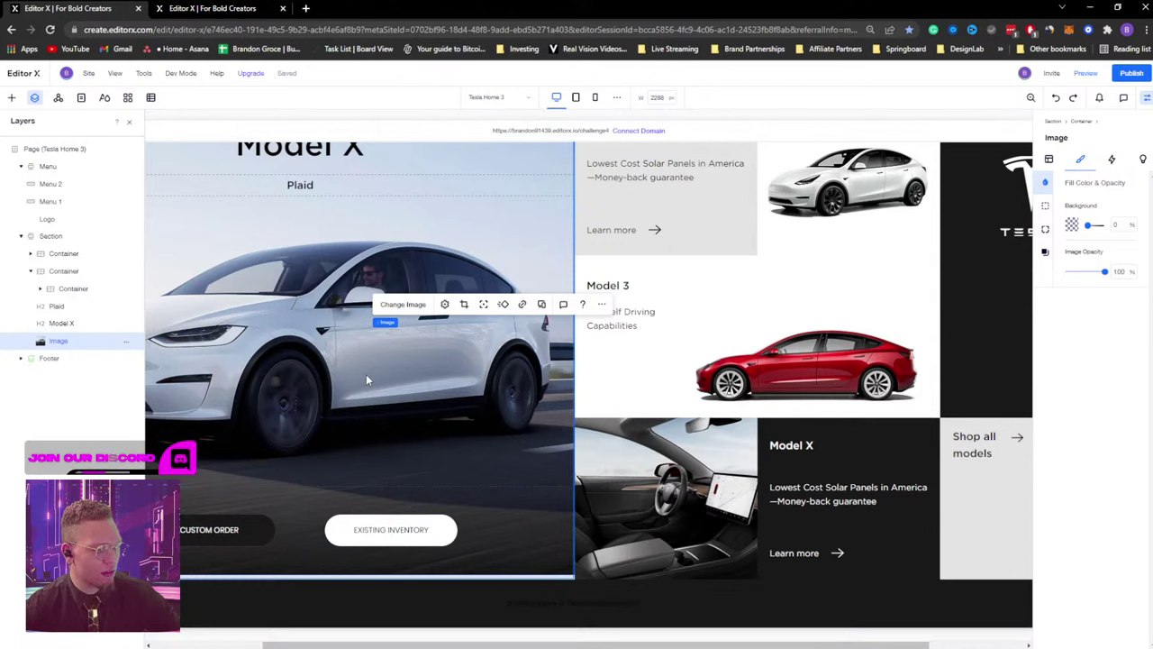
key(ctrl+z)
key(ctrl+z)
Set the background opacity of the section around the grid to 100%.
click(395, 425)
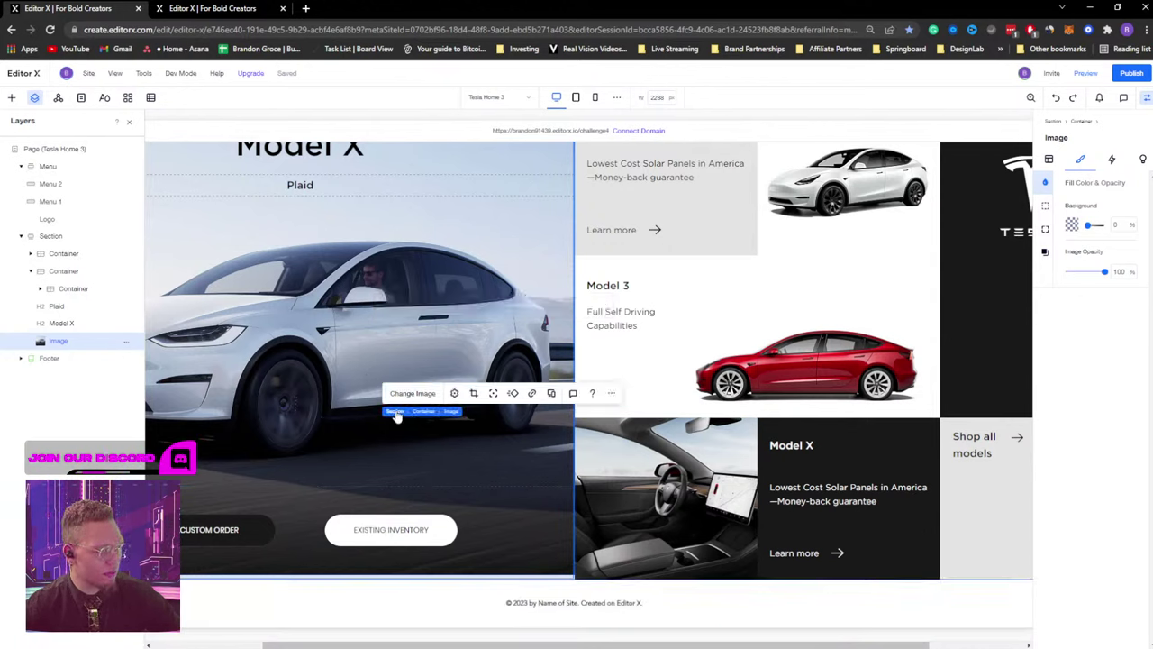
click(395, 412)
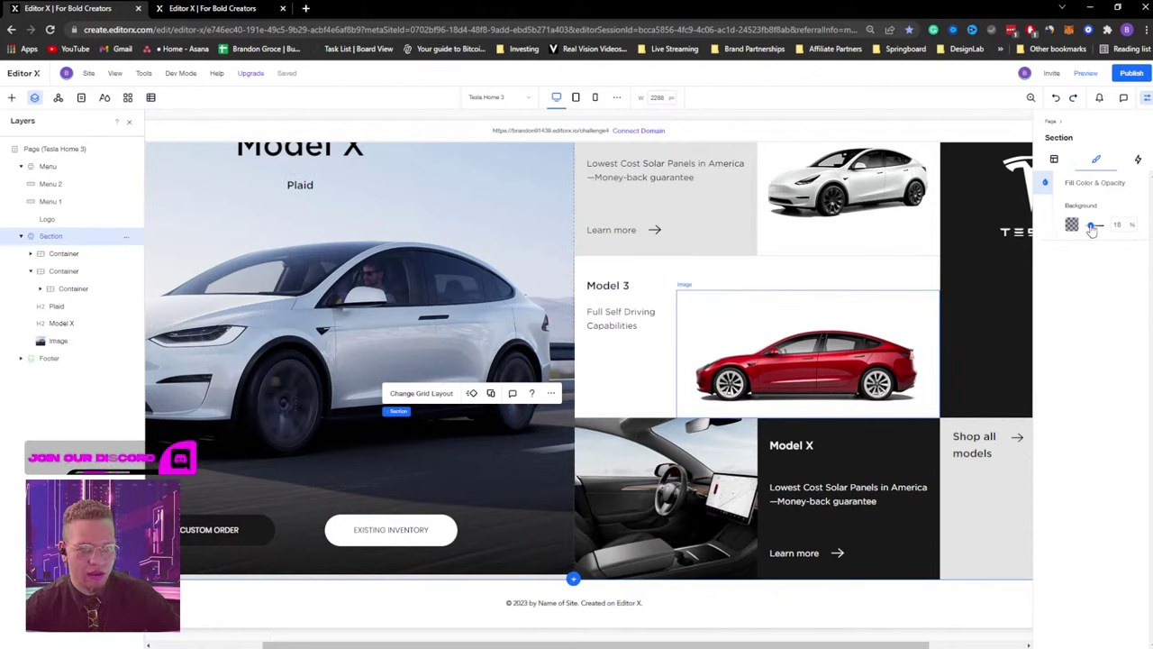
click(1126, 232)
text(100)
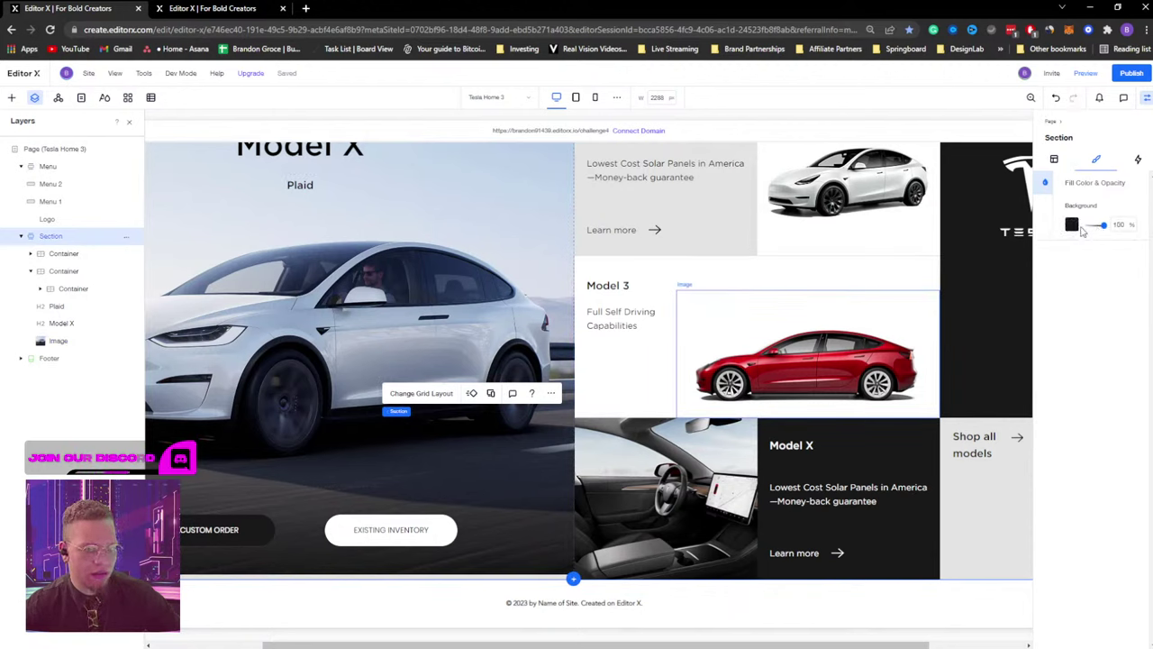
Fill the background of the container holding the Model X Plaid hero with the near-black custom color and close the side panels.
click(56, 256)
click(383, 356)
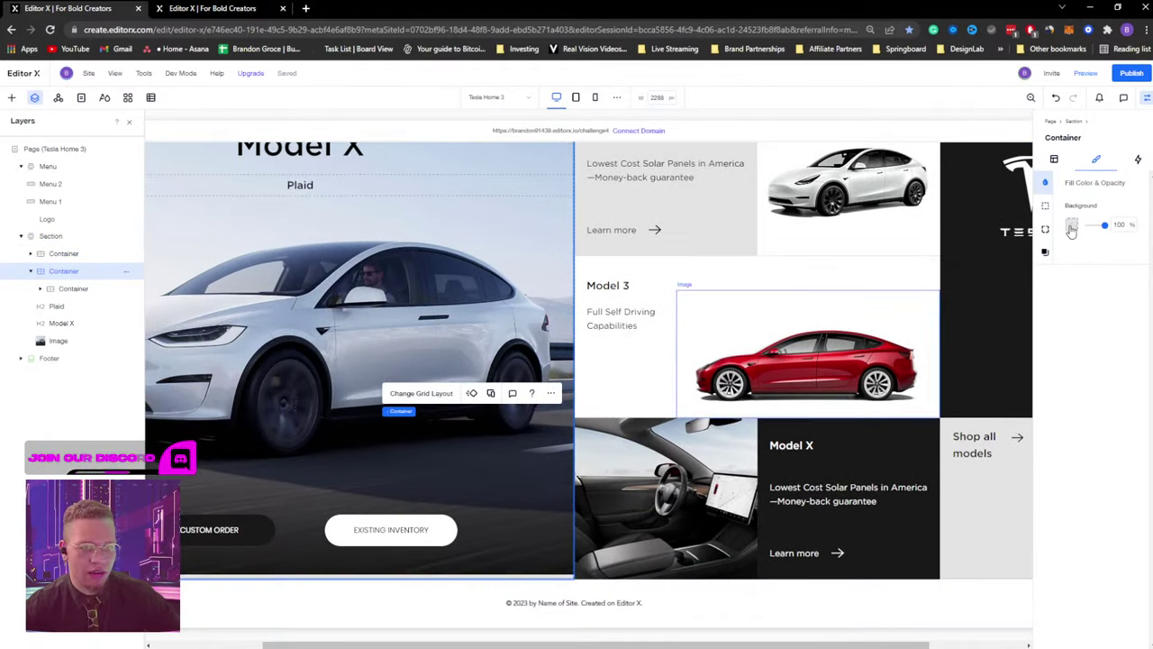
click(1071, 224)
click(1147, 366)
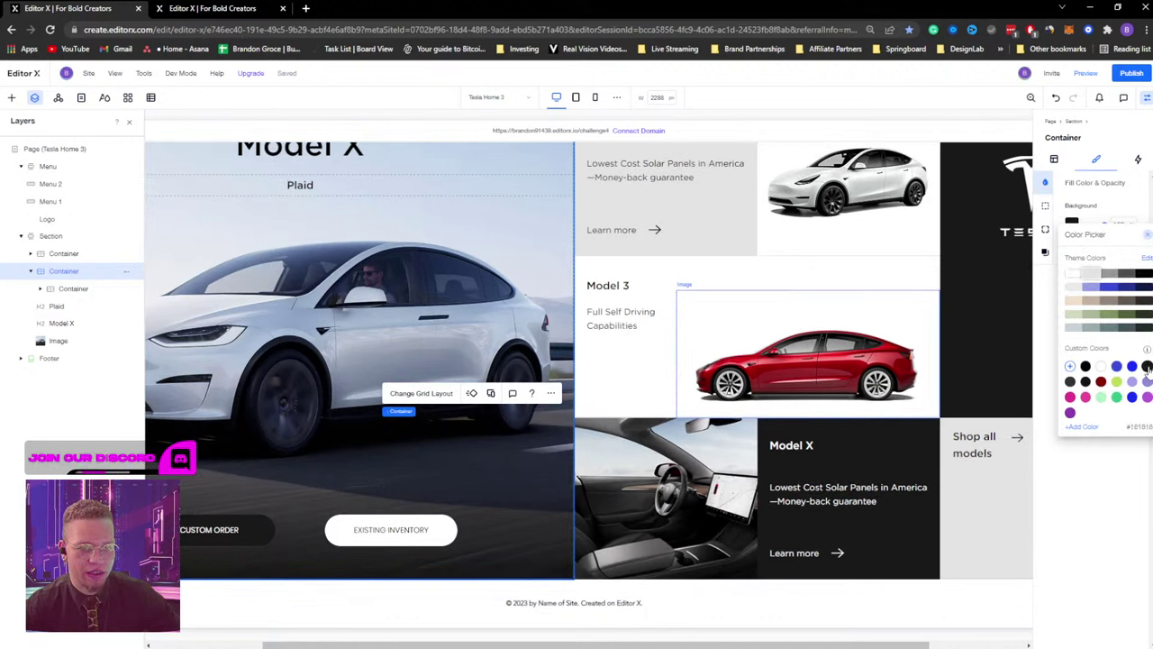
click(1132, 505)
click(129, 124)
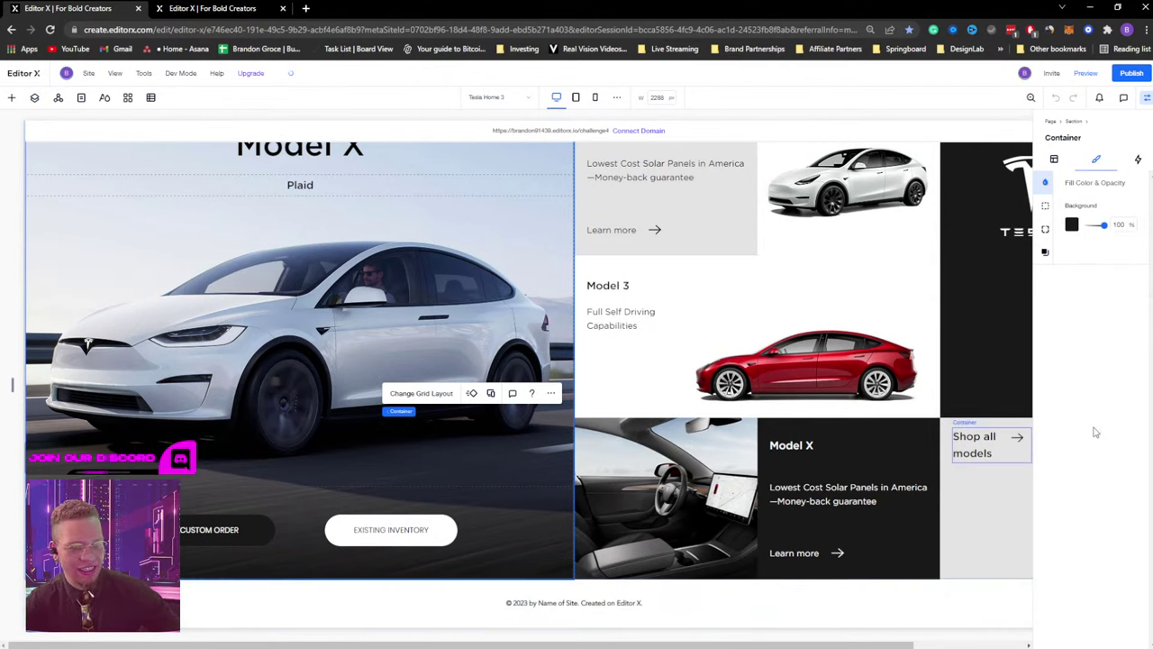
click(1147, 98)
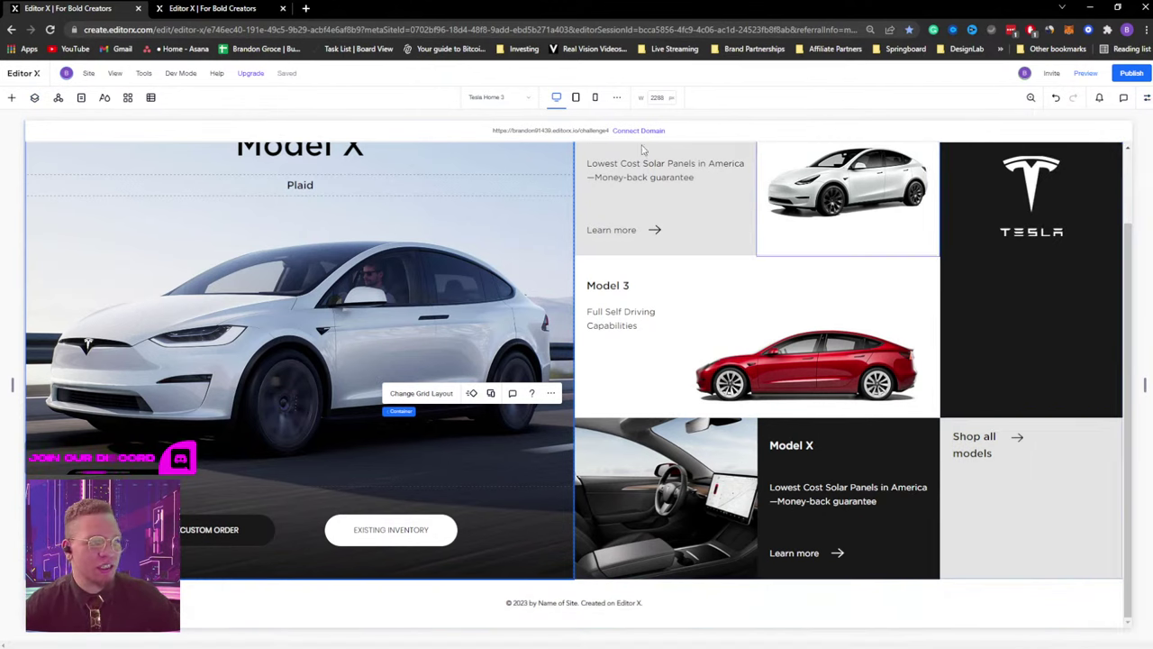
Switch to the tablet breakpoint for 751 to 1000px and show the page's layers.
click(576, 97)
scroll(563, 349, up, 1)
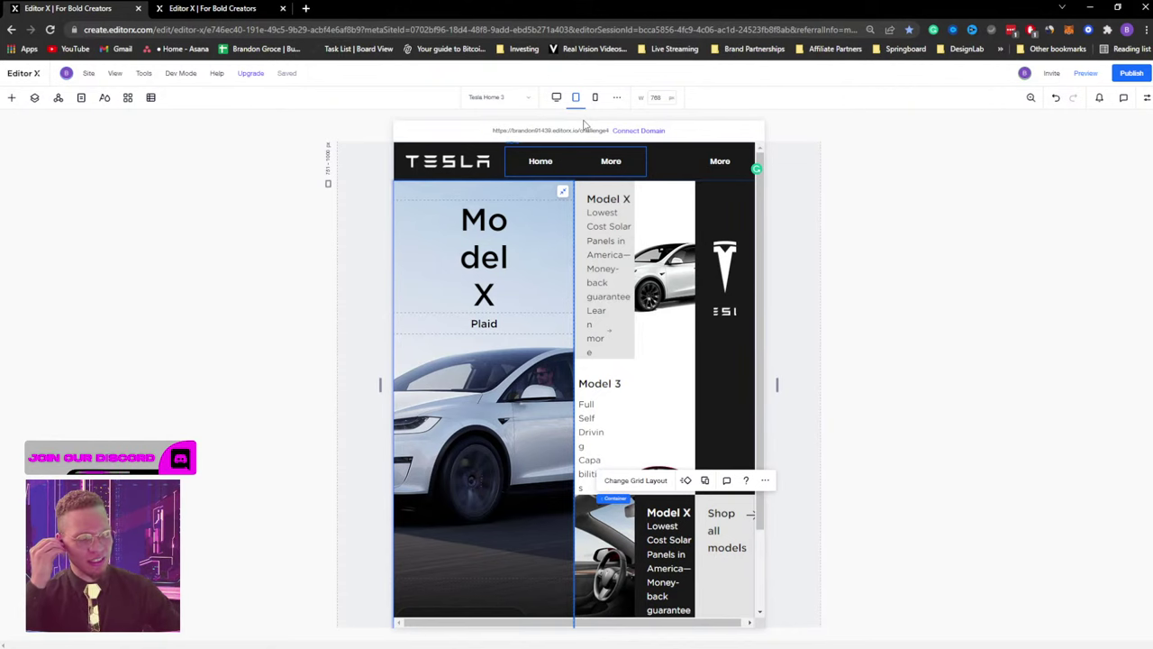
click(35, 98)
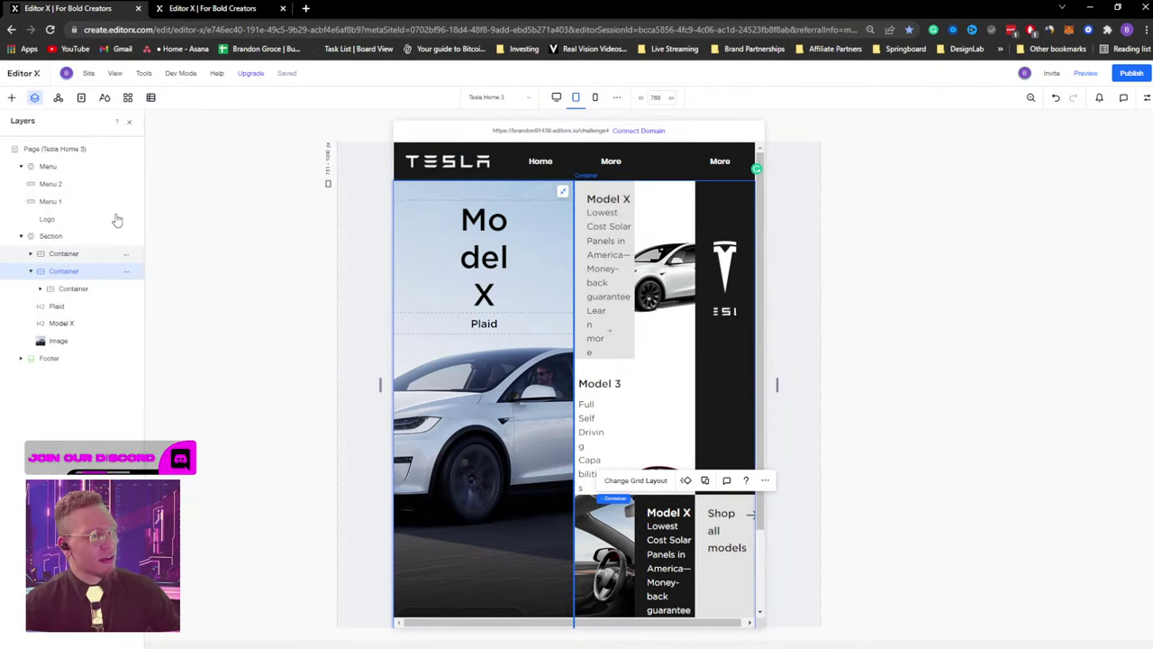
key(Escape)
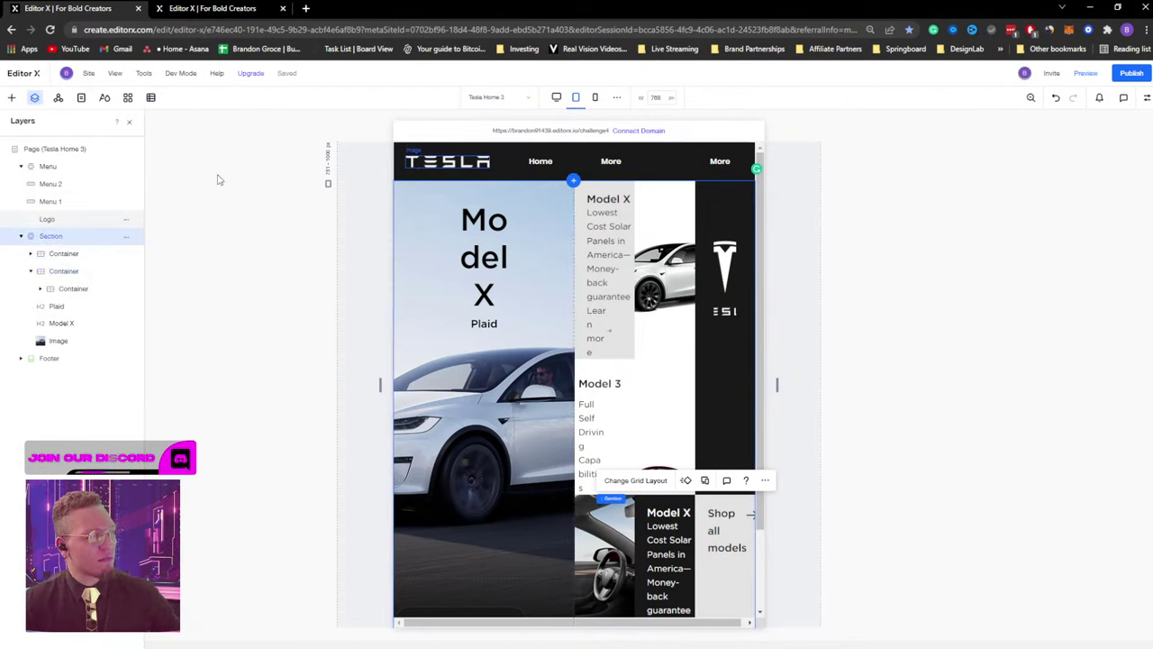
key(Escape)
Change the section's grid layout to 1x2 so the hero container stacks above the tile container.
click(55, 238)
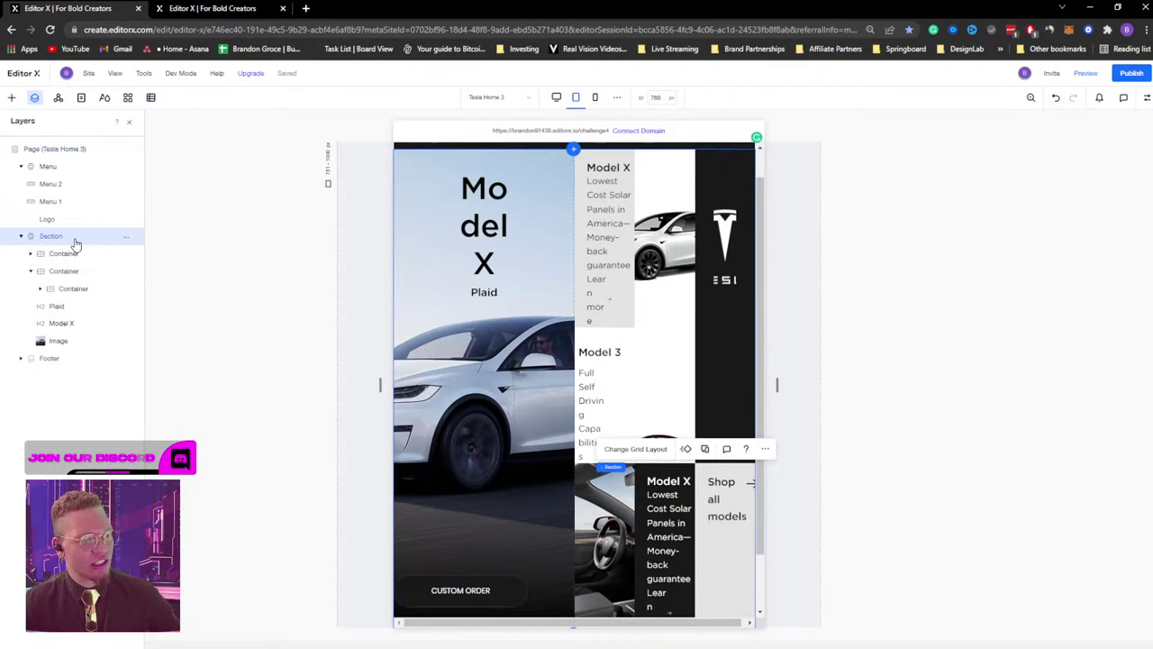
click(656, 450)
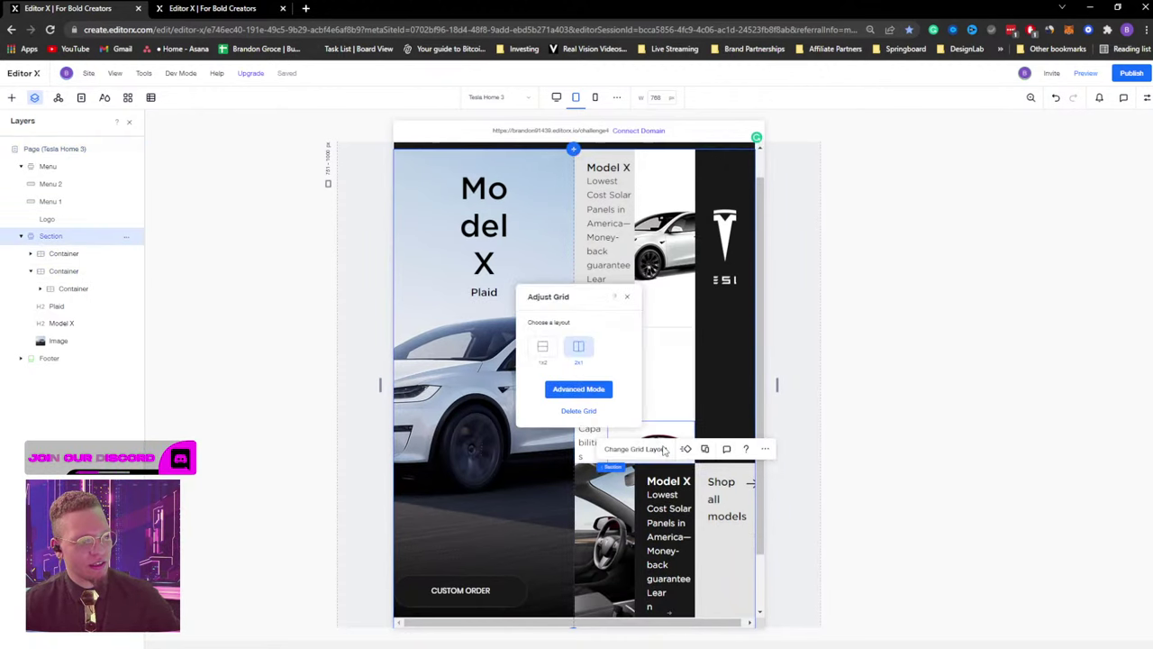
click(578, 348)
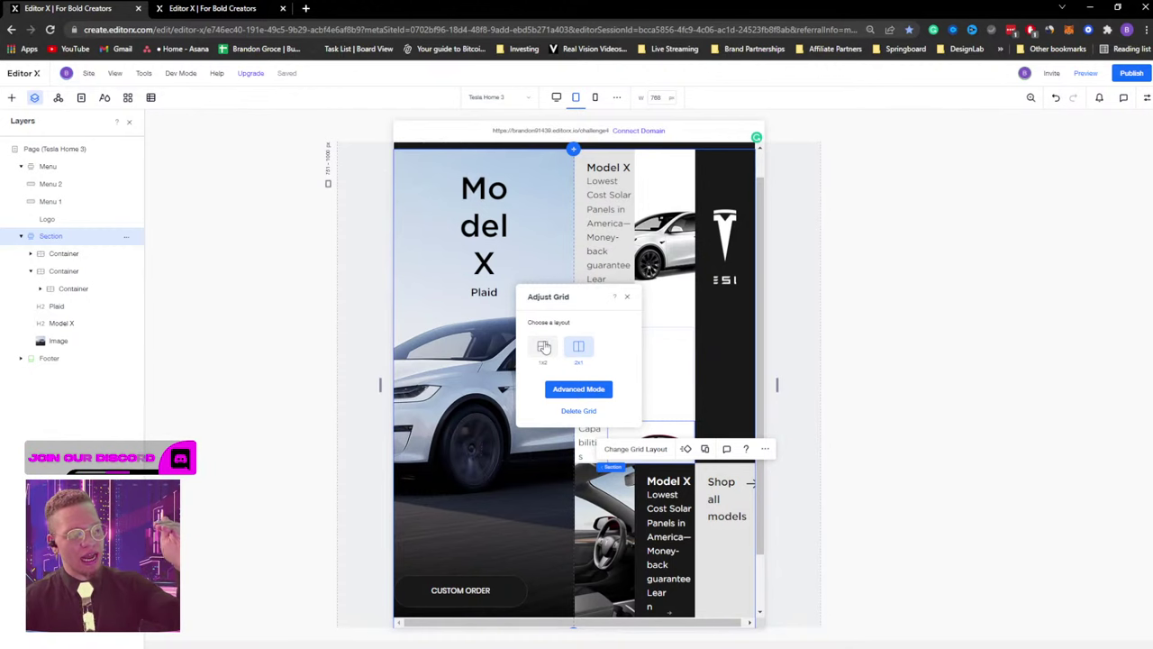
click(543, 349)
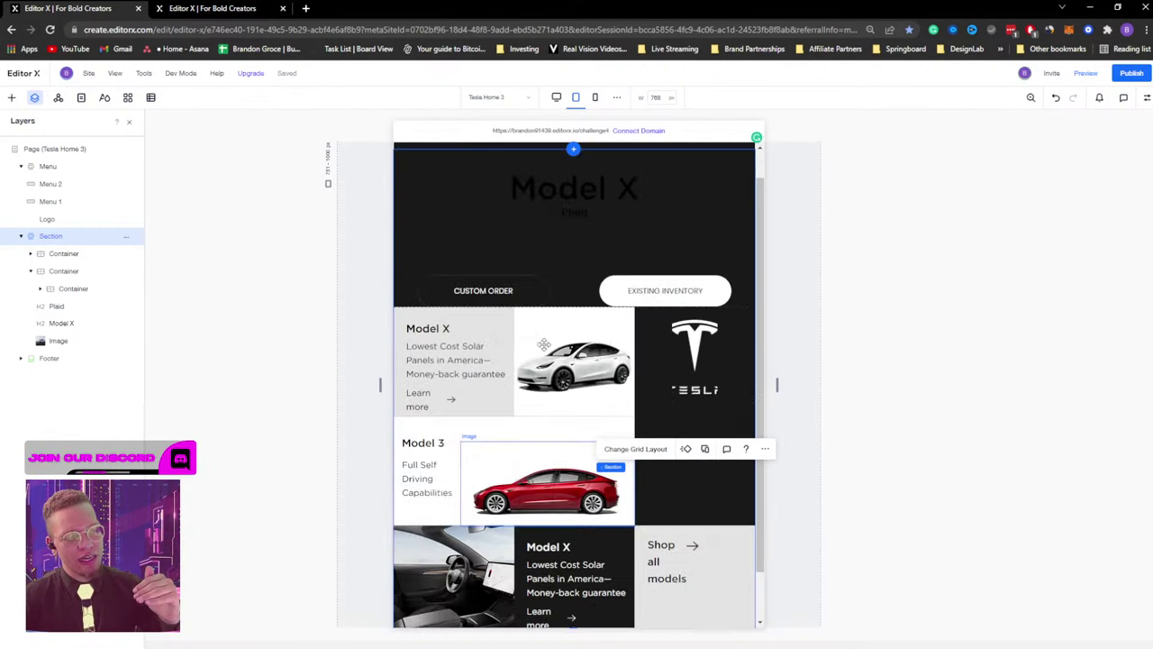
scroll(548, 350, up, 2)
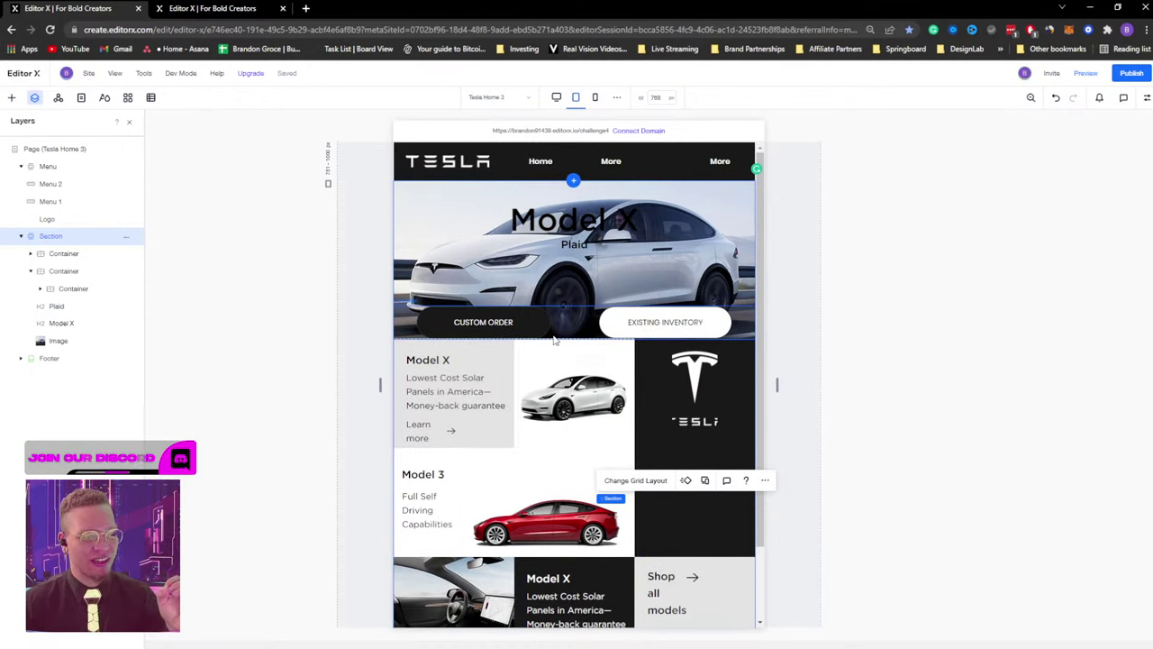
Rename the layer of the container holding the Model X Plaid hero to "Main Container" and collapse it in the layer list.
click(59, 256)
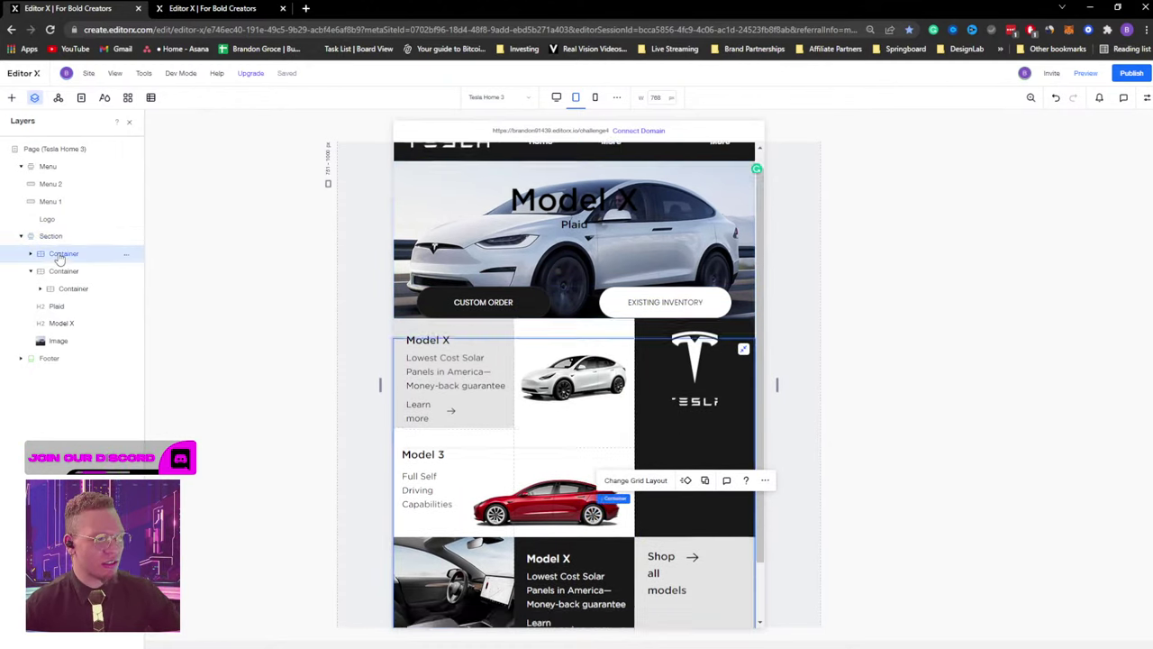
click(61, 271)
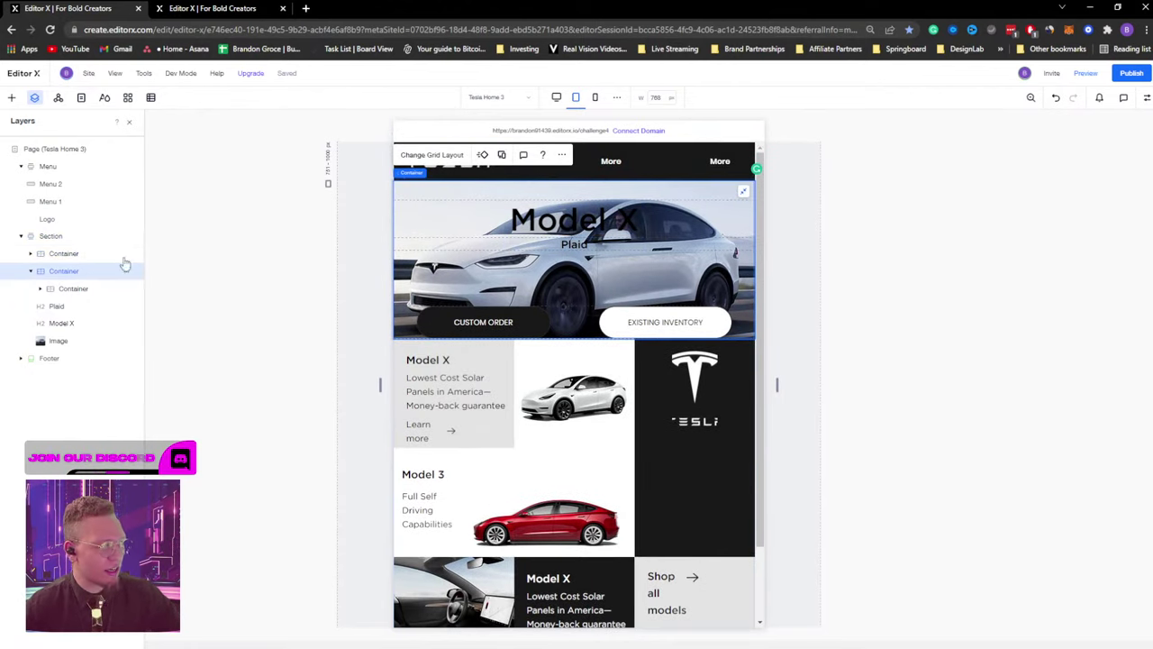
right_click(62, 272)
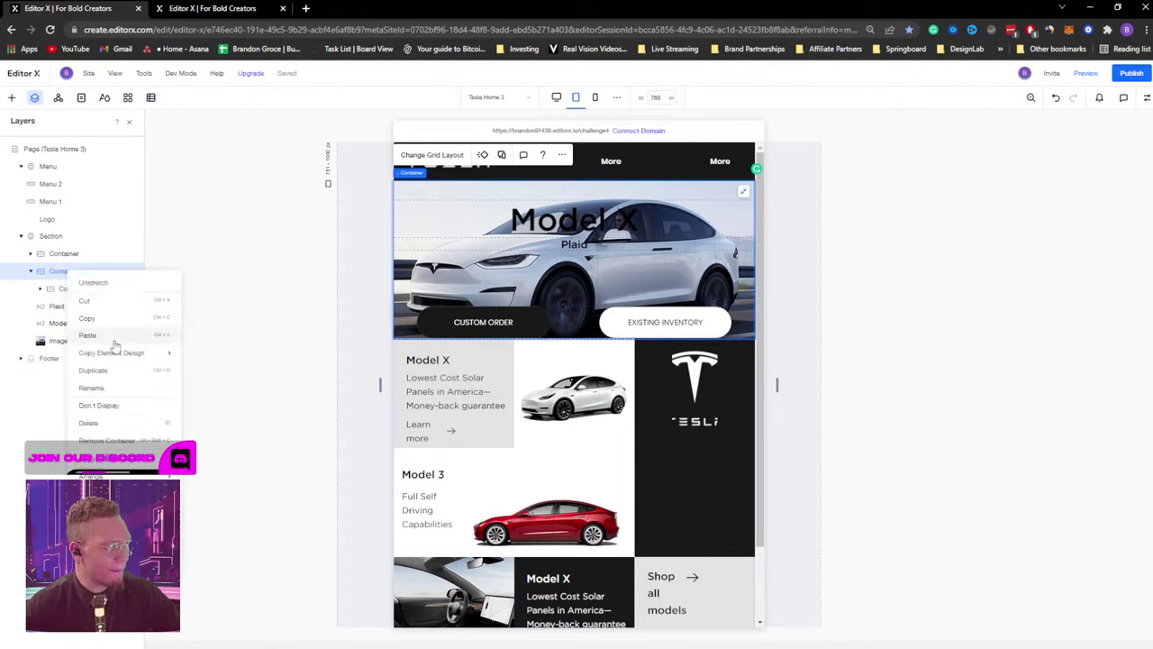
click(117, 393)
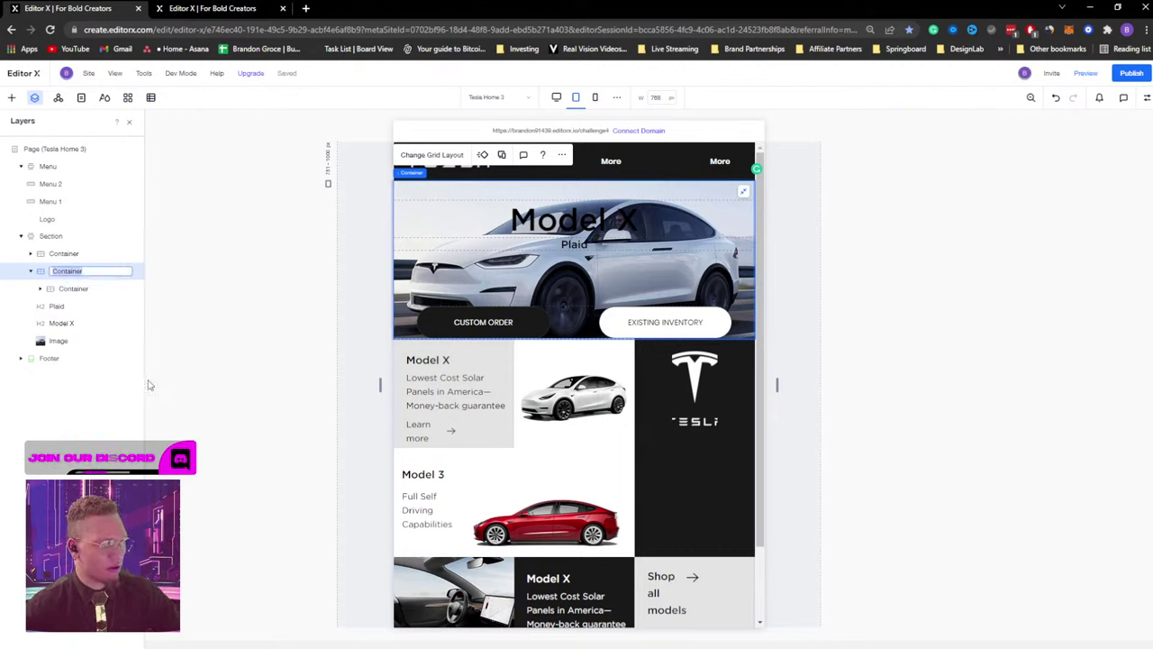
text(2)
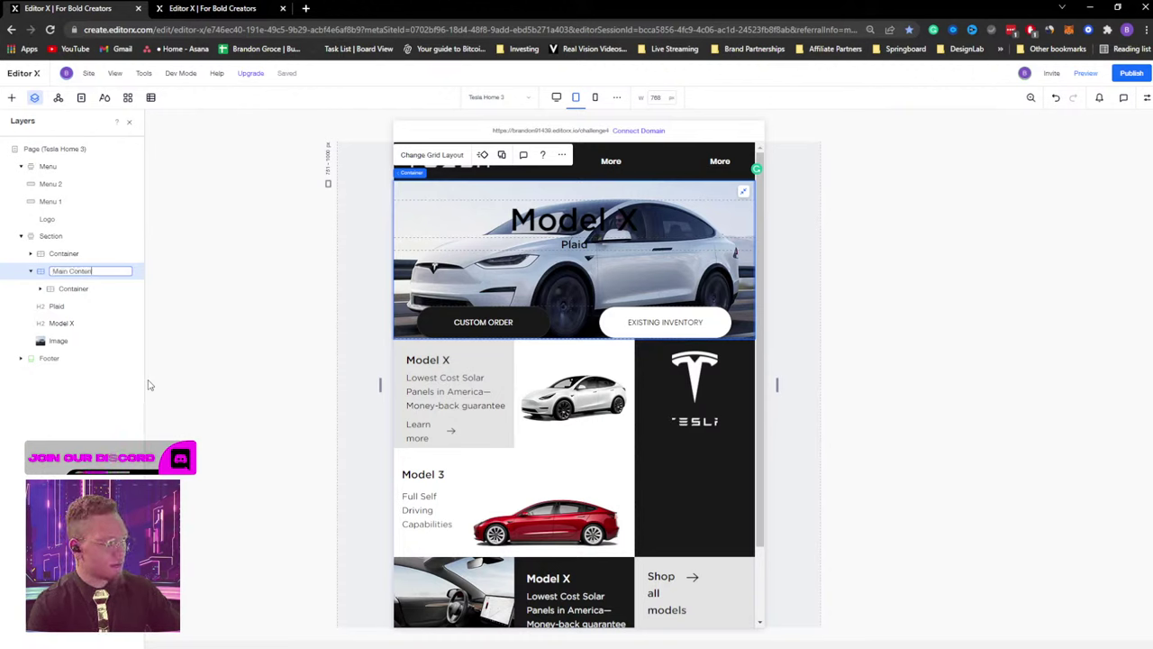
key(Return)
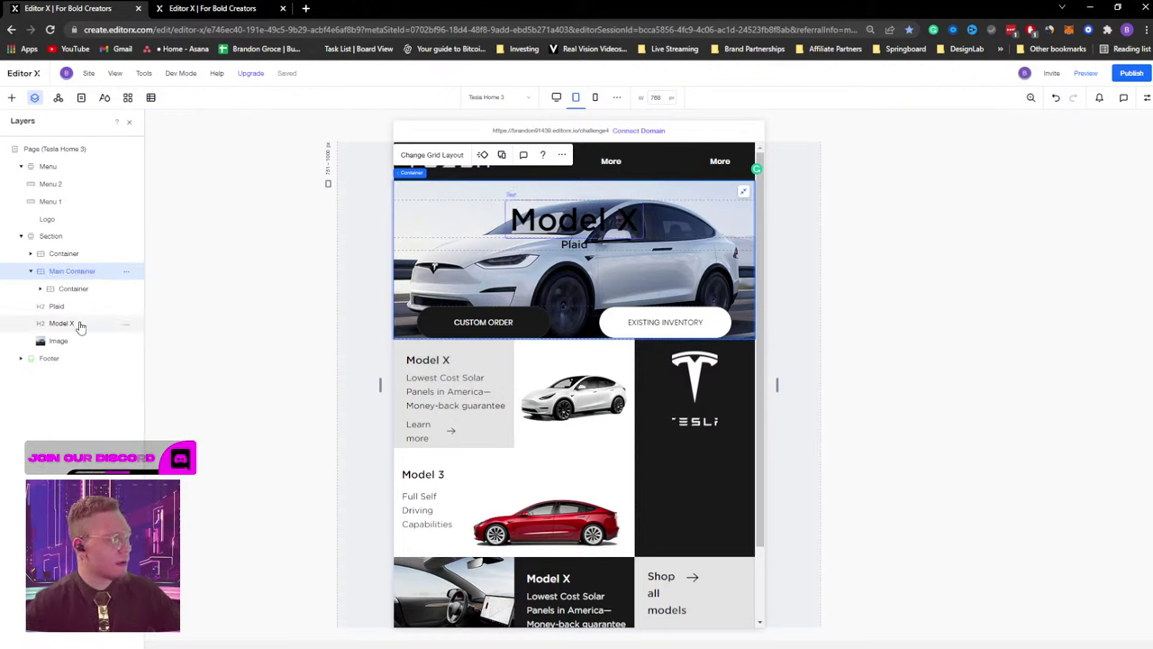
click(35, 272)
Rename the layer of the container holding the product tiles to "Mini Containers".
click(63, 255)
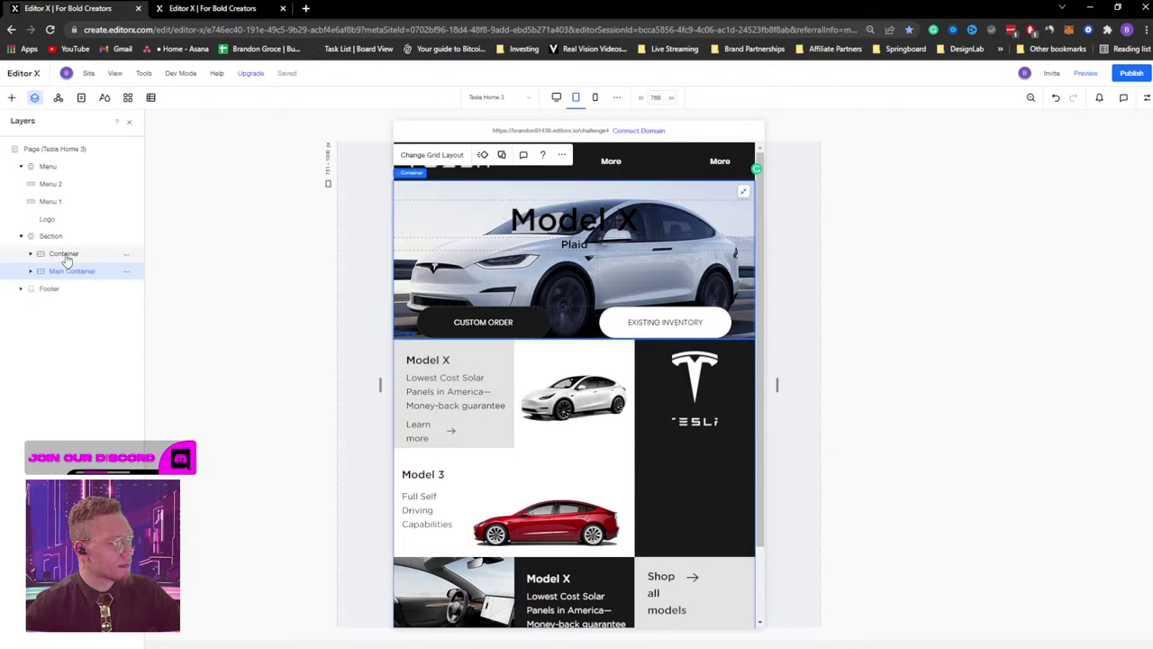
right_click(65, 258)
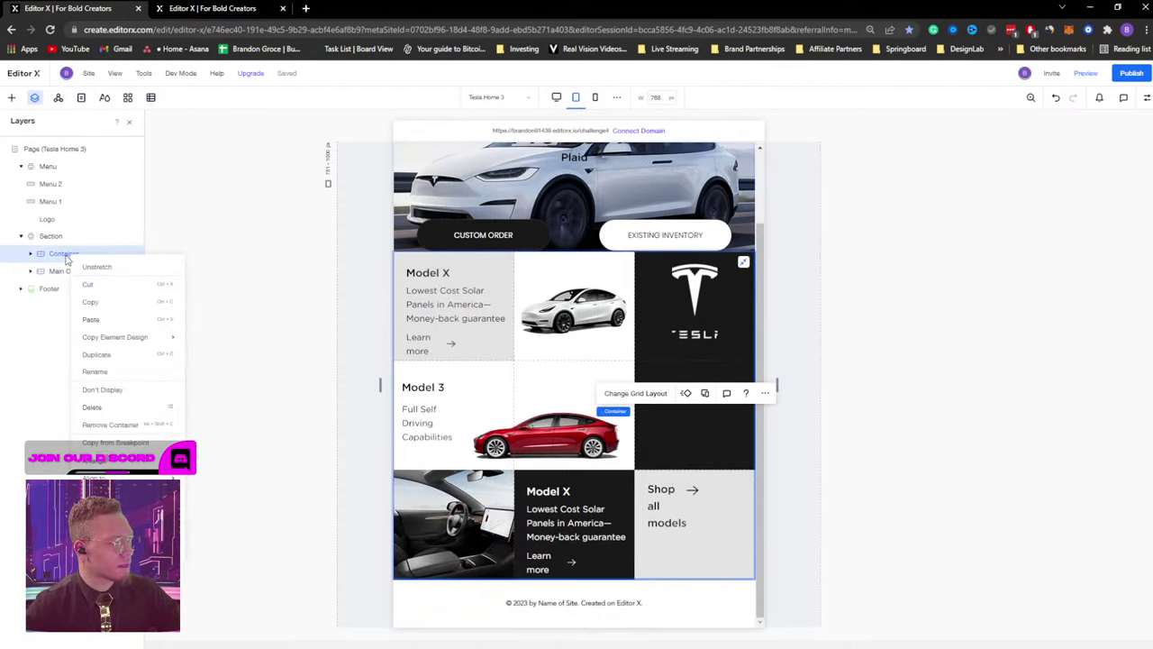
click(105, 373)
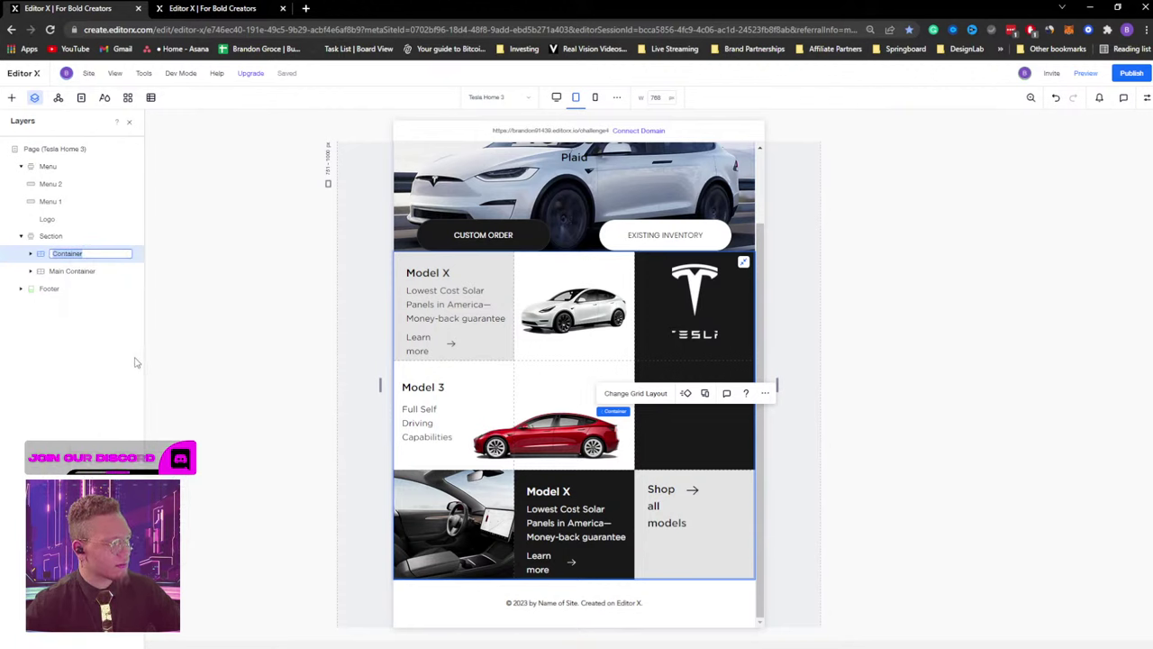
text(Mini)
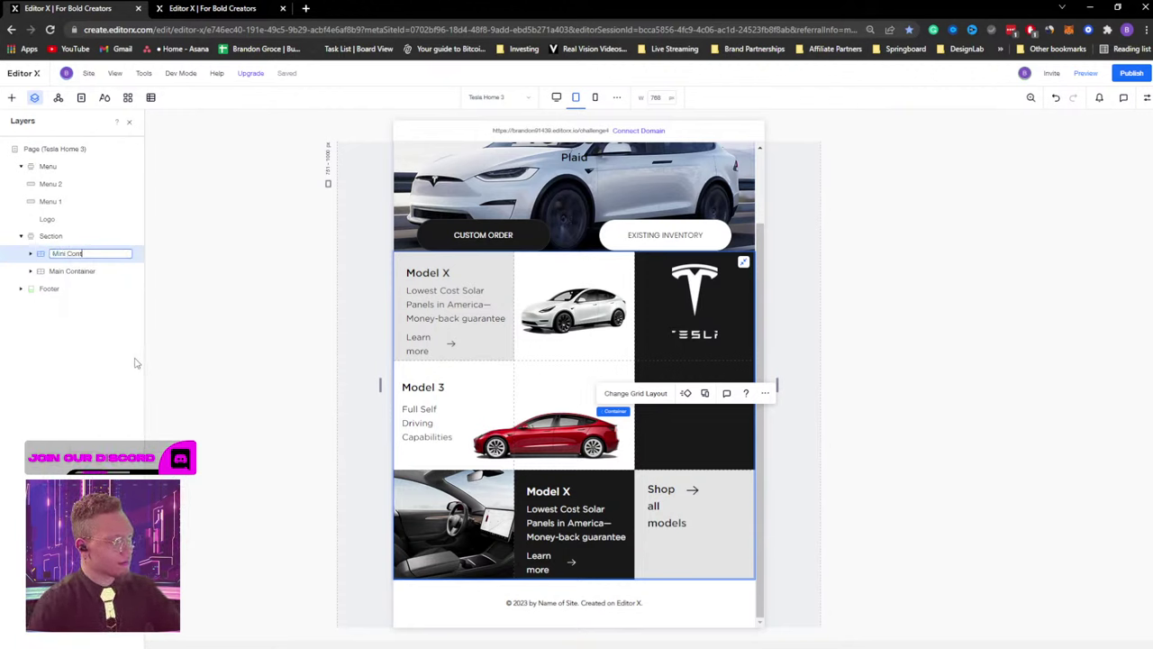
key(Return)
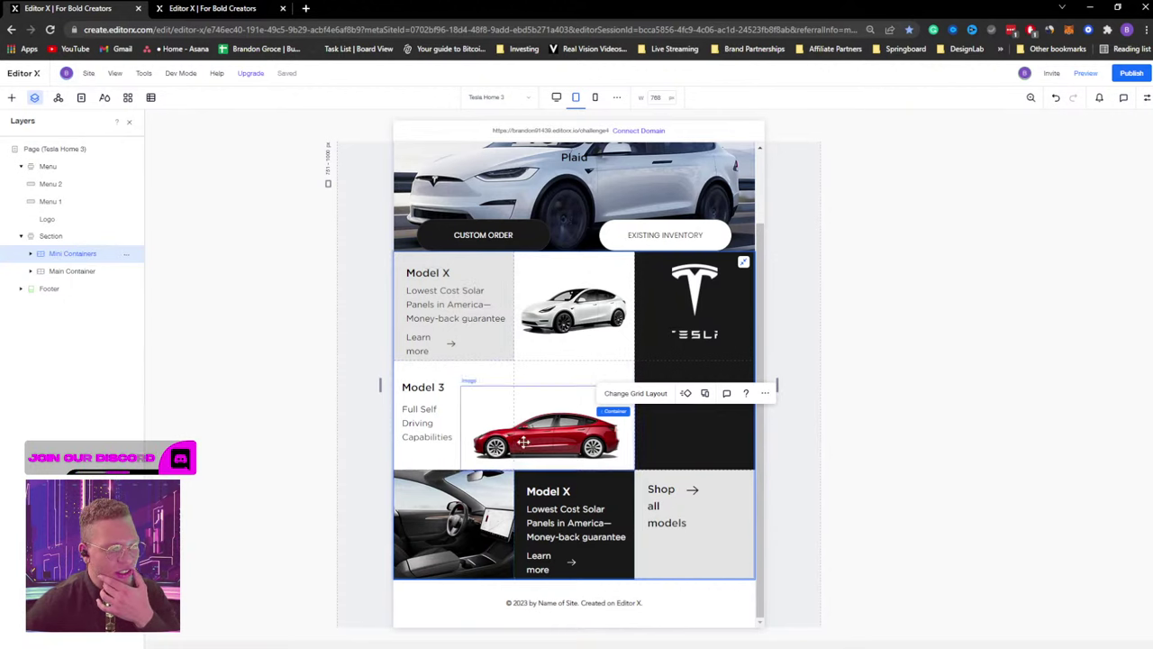
Reset the Tesla logo image in the black tile to its original proportions and centre it horizontally and vertically.
click(694, 302)
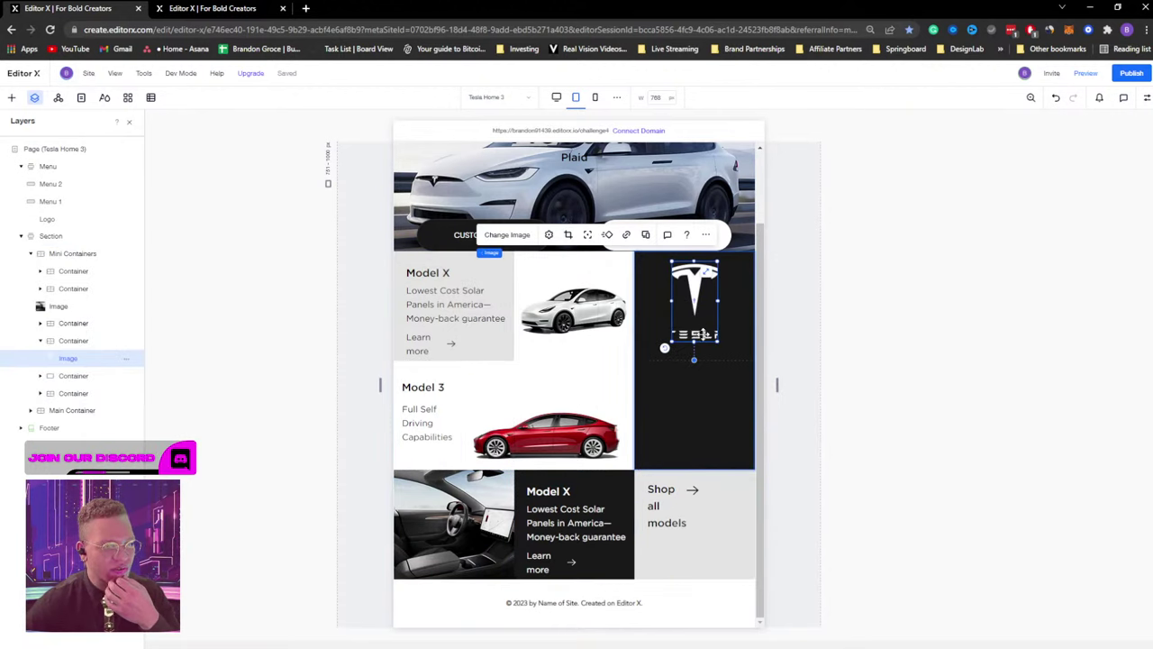
click(548, 236)
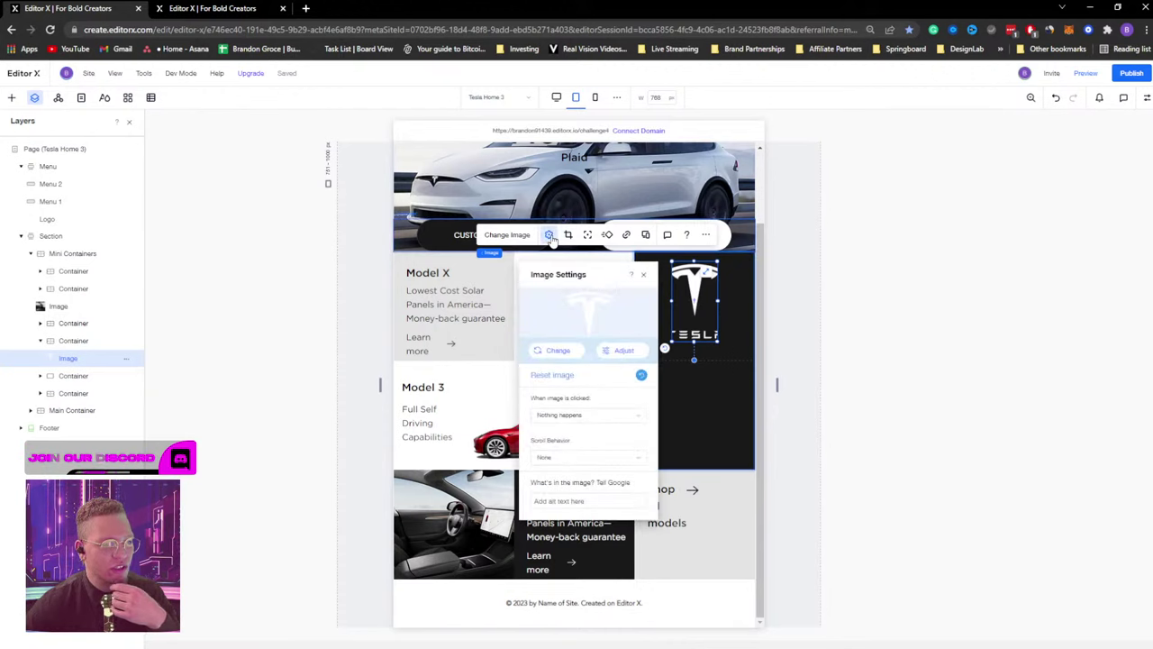
click(641, 376)
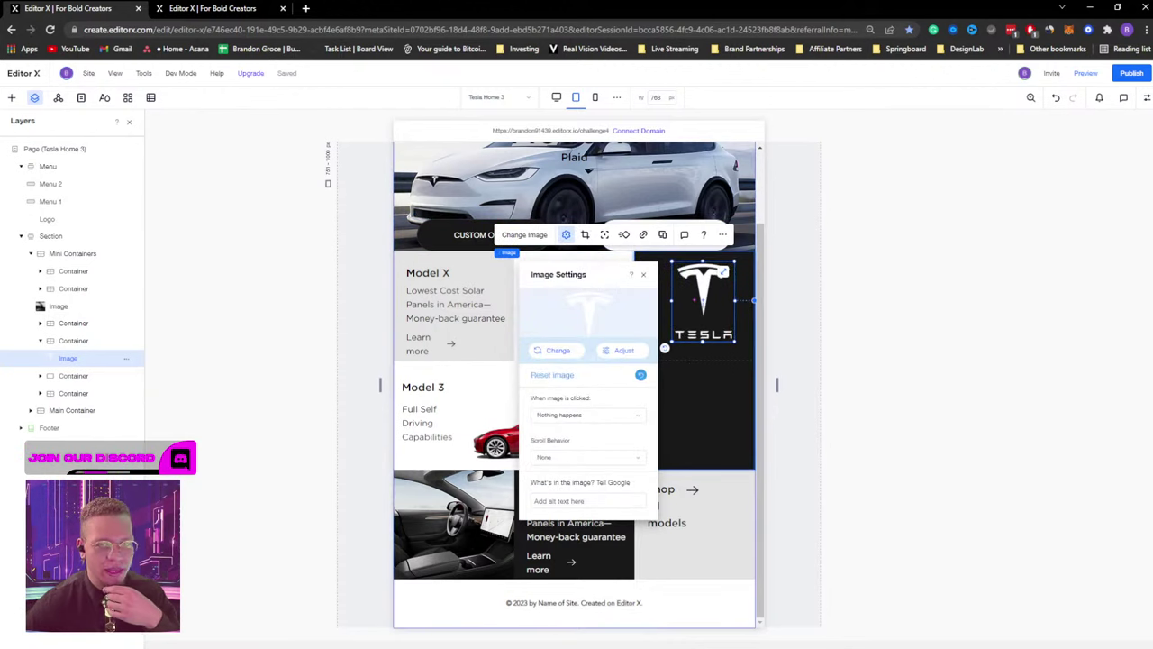
click(1147, 99)
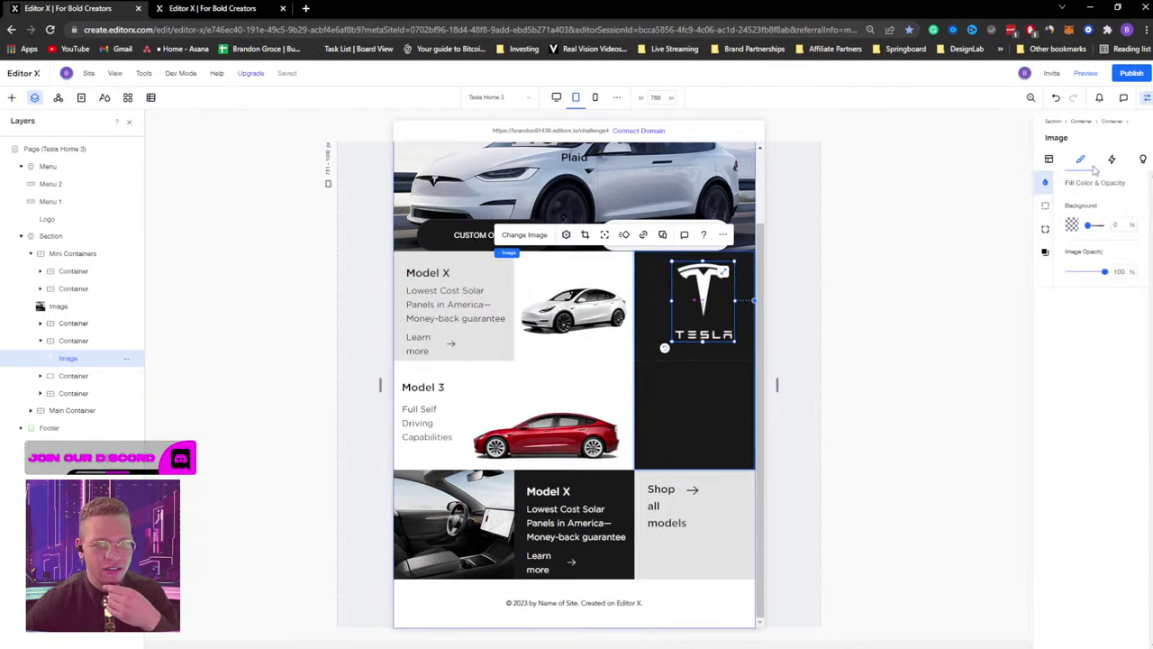
click(1049, 158)
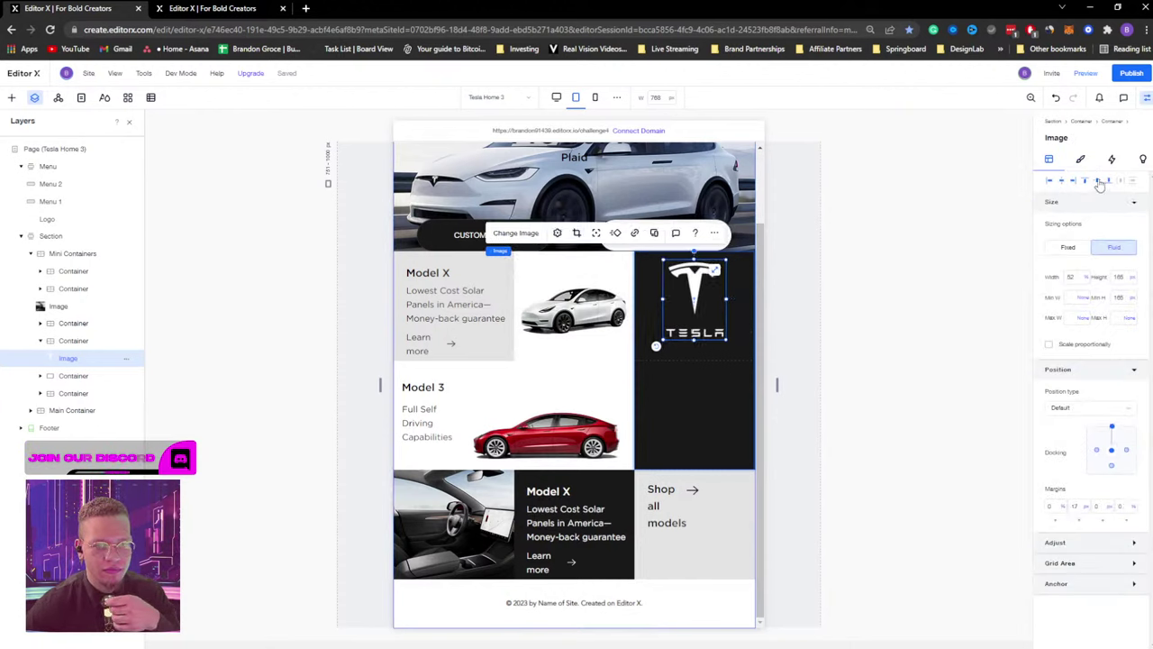
click(1096, 180)
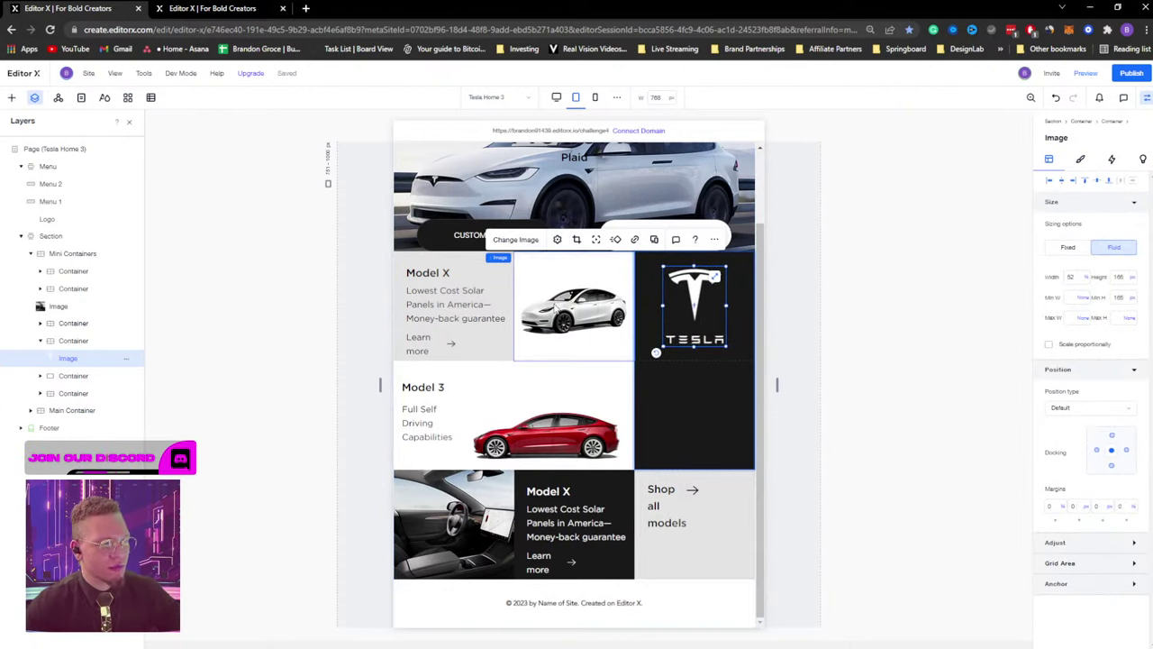
Widen the Learn more container in the grey Model X tile to about 53%, fitting its text and arrow on one line.
click(558, 311)
click(416, 343)
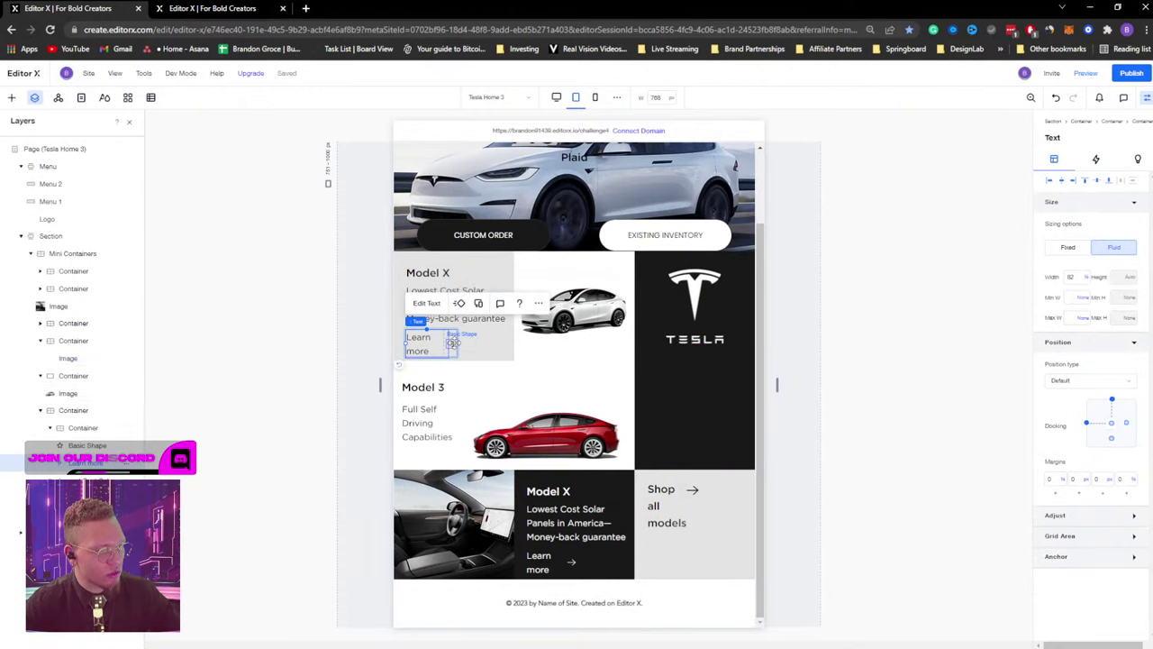
click(455, 353)
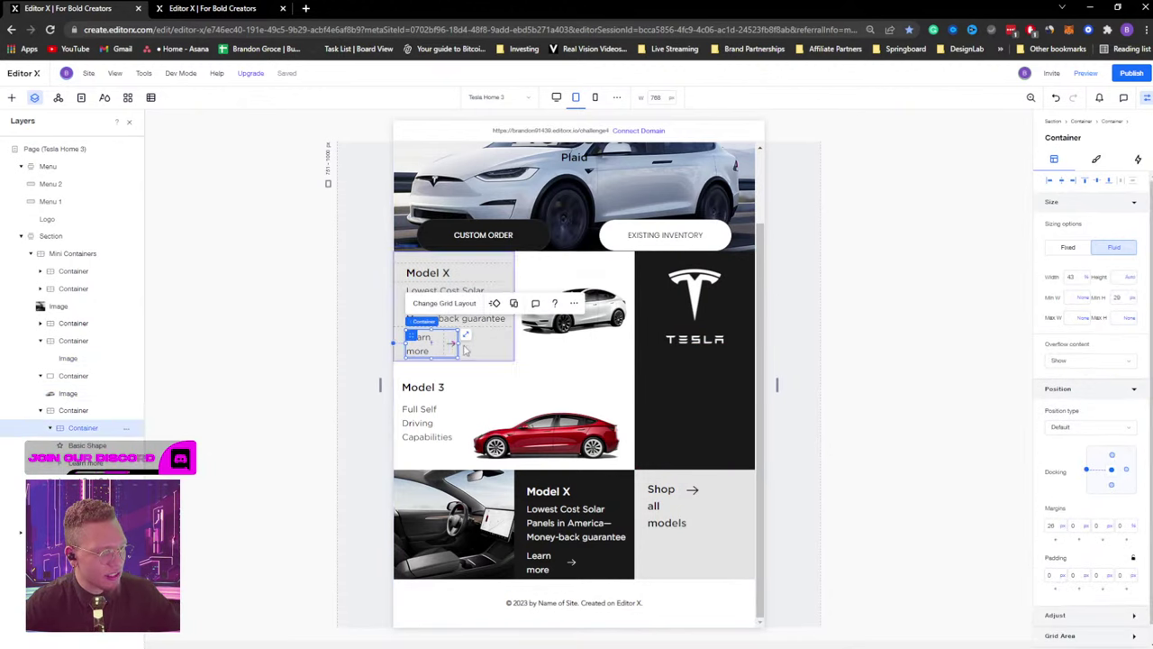
drag(456, 341, 474, 348)
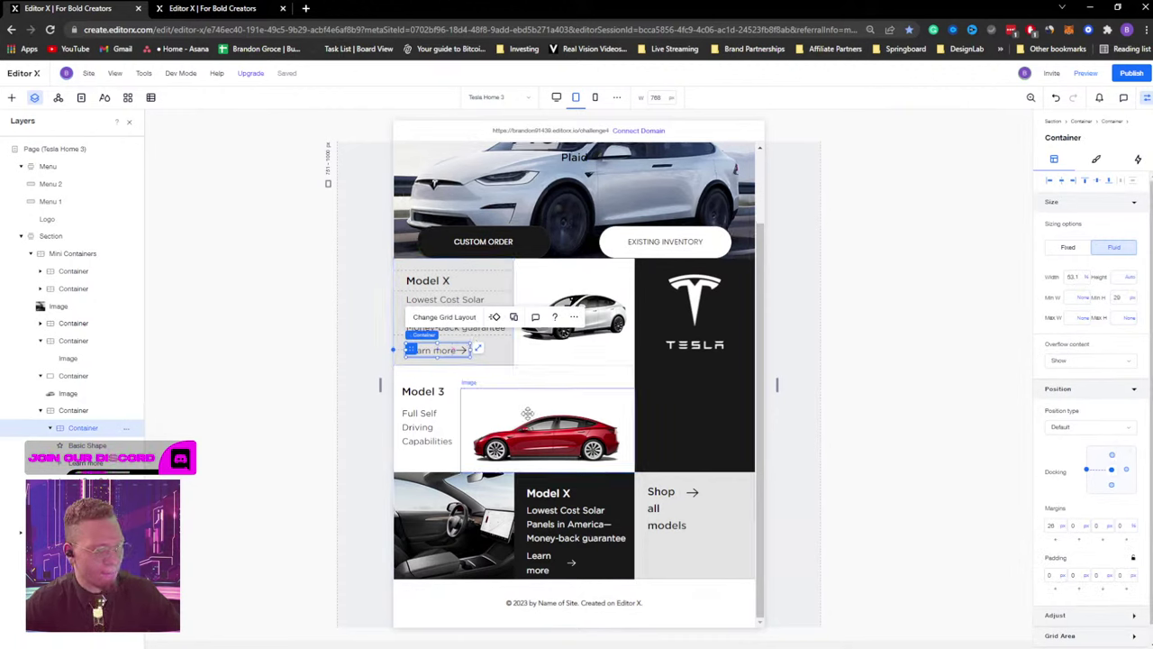
Widen the Full Self Driving Capabilities text in the Model 3 tile to about 30% so it wraps onto two lines.
click(451, 429)
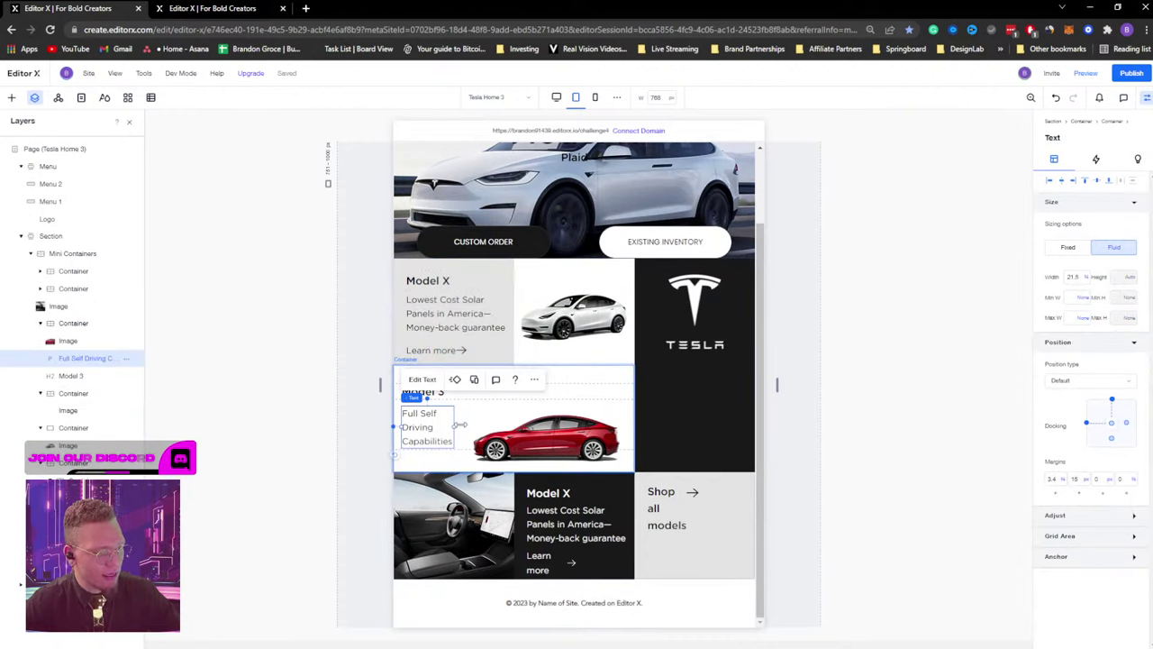
drag(459, 425, 474, 425)
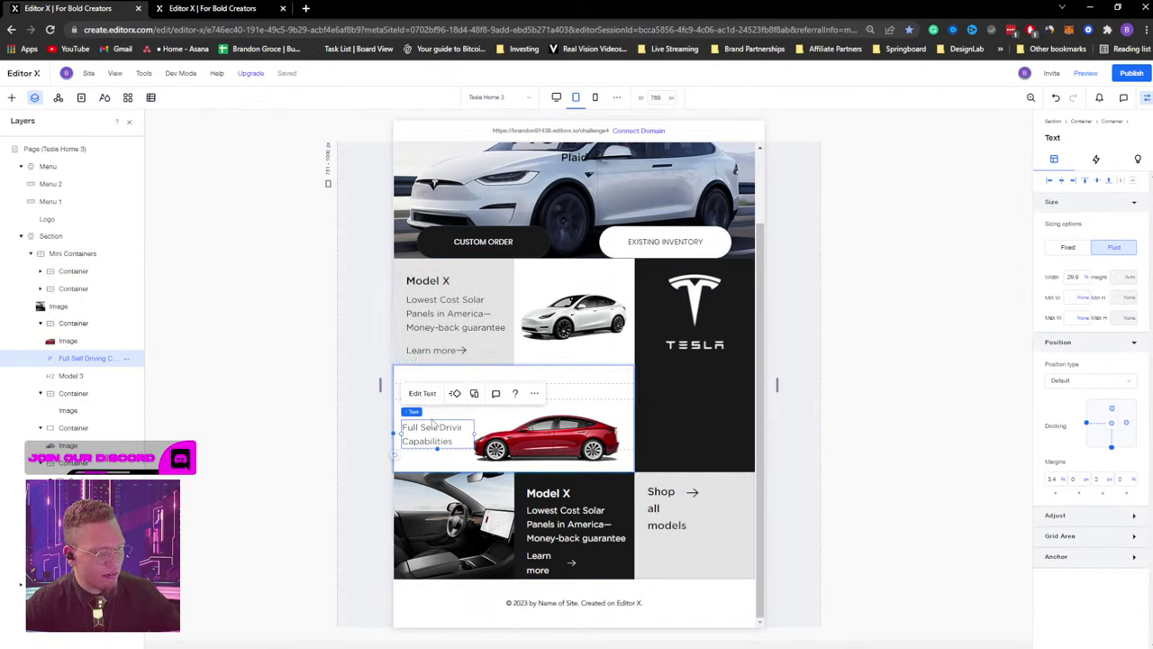
click(363, 421)
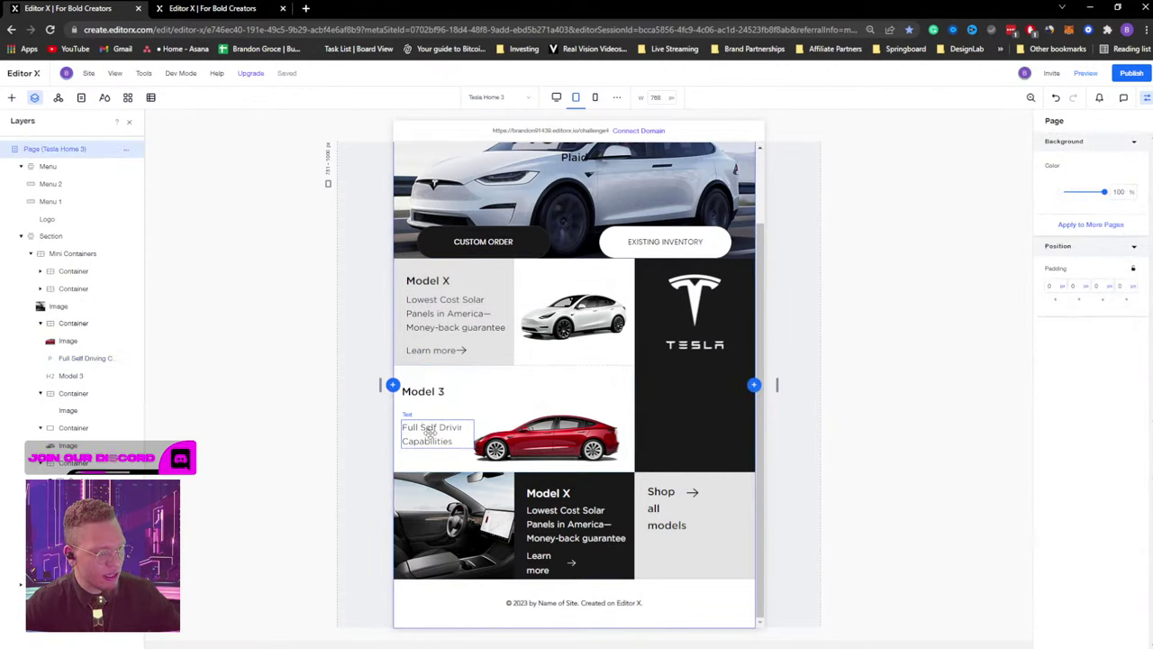
Try docking the Full Self Driving Capabilities text to the vertical centre of its tile and undocking its left side.
click(430, 431)
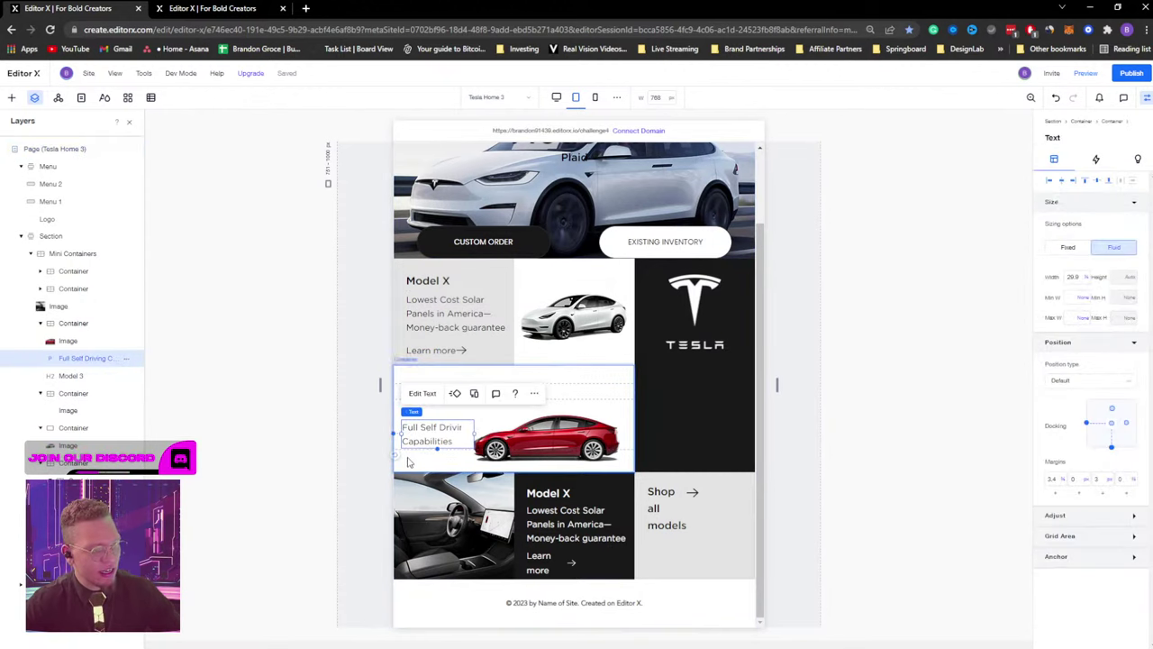
click(1111, 423)
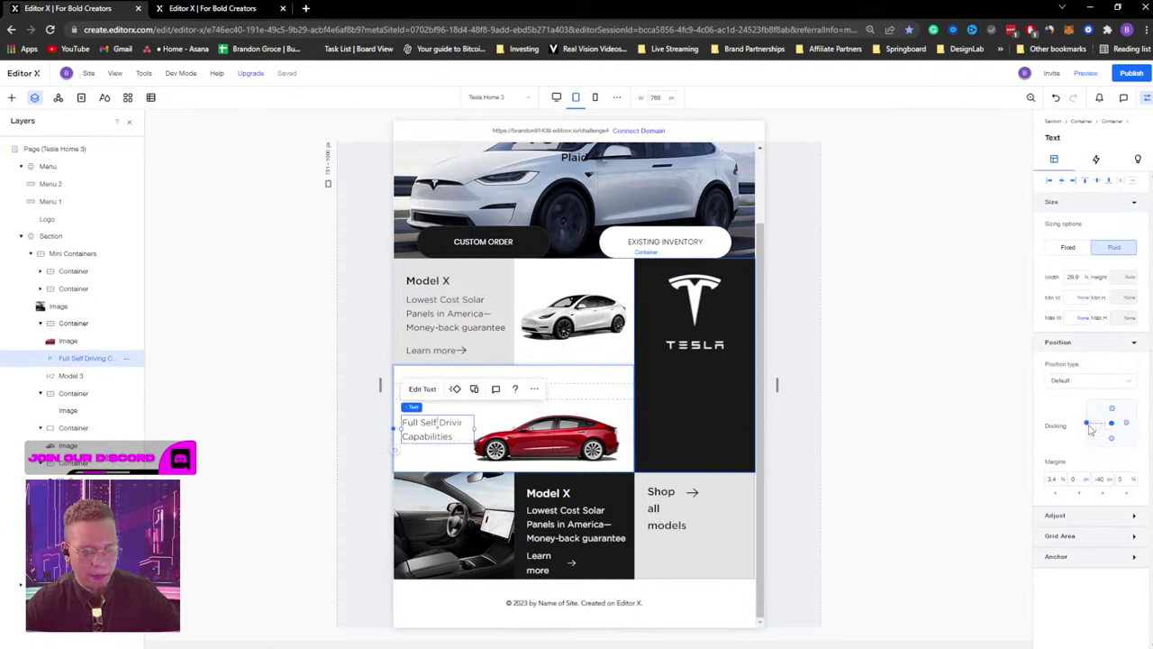
click(1086, 425)
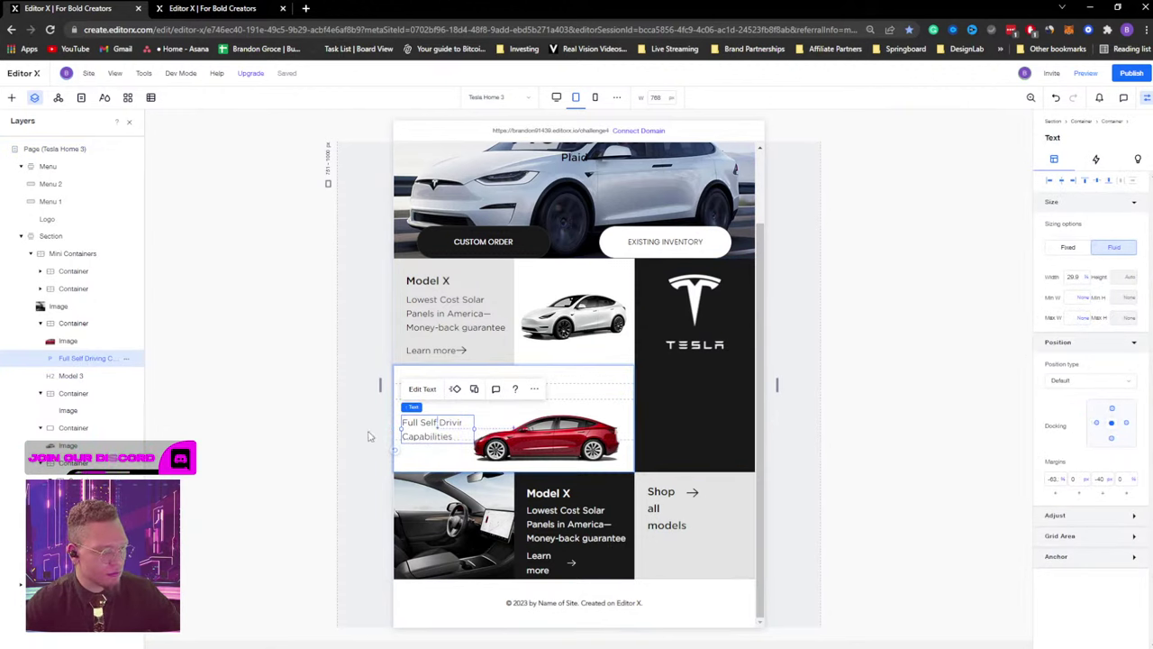
Reposition the Full Self Driving Capabilities text just under the Model 3 heading, docked top-left with a 15 px top margin.
drag(417, 416, 410, 423)
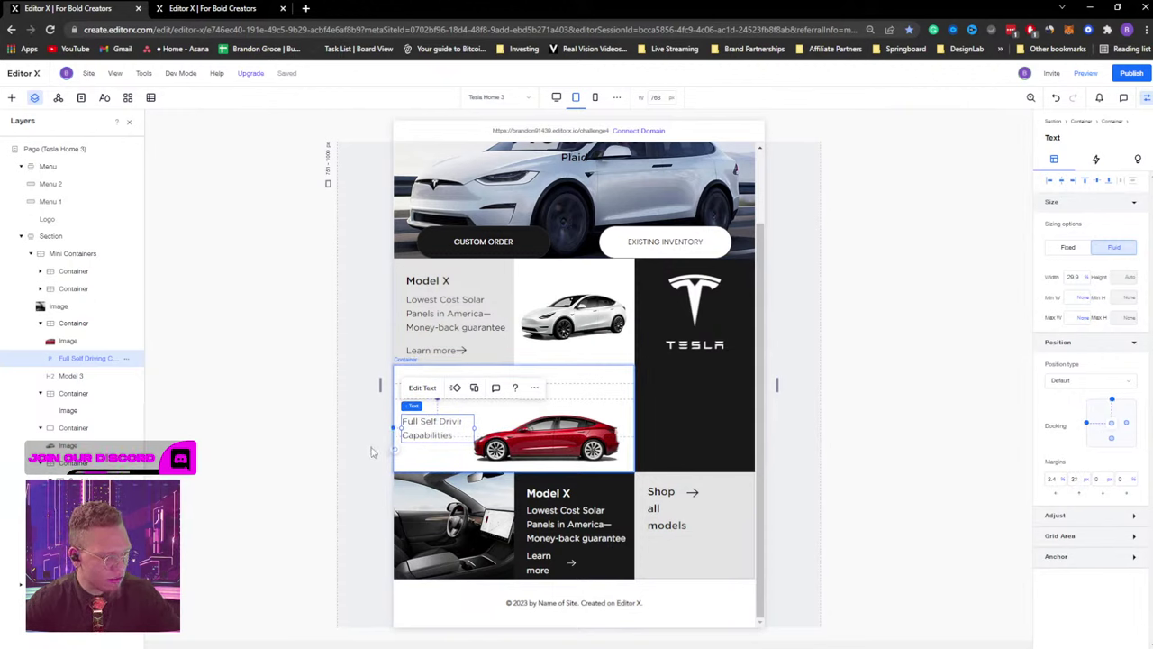
key(Up)
key(Up)
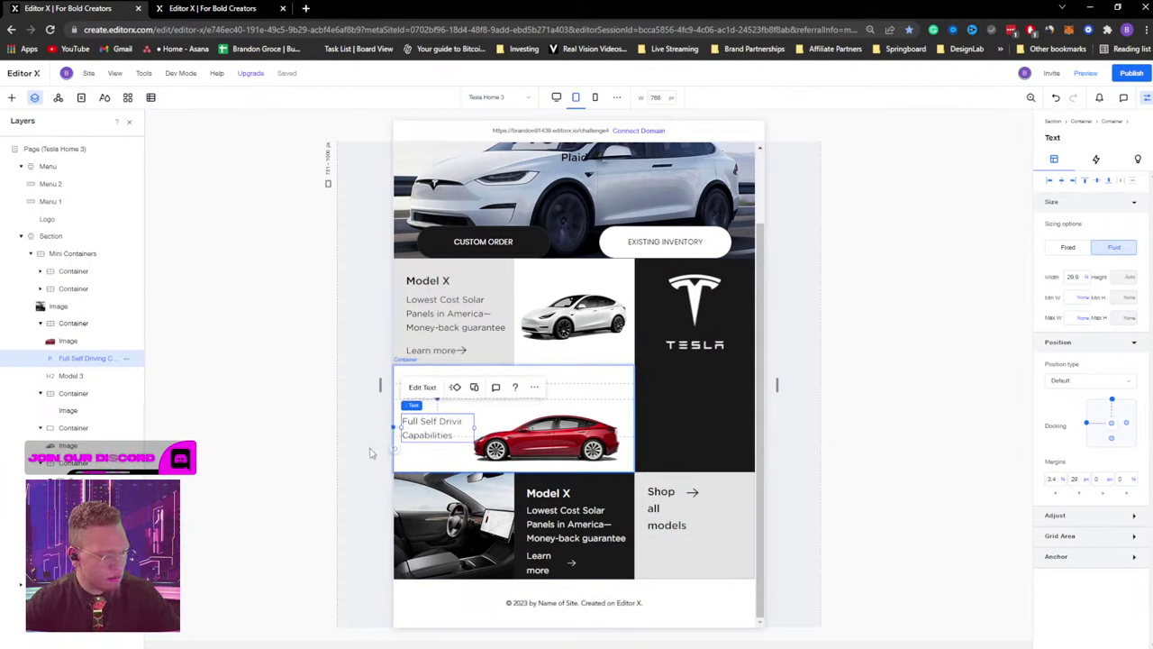
key(Up)
key(Down)
key(Down)
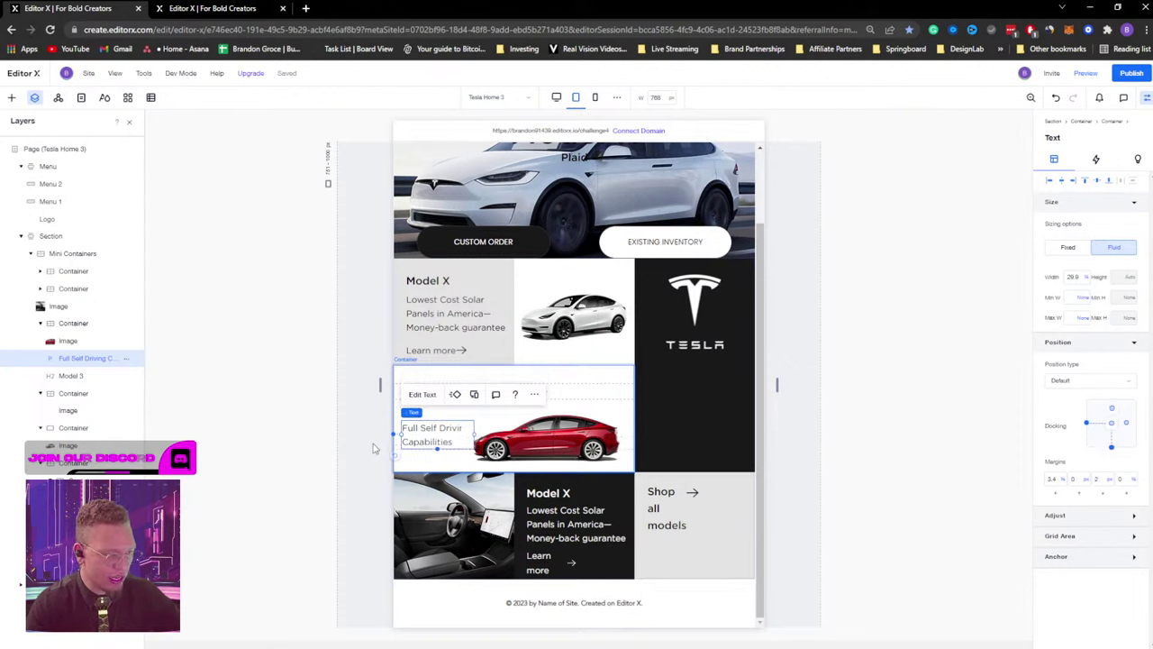
key(Up)
key(Up)
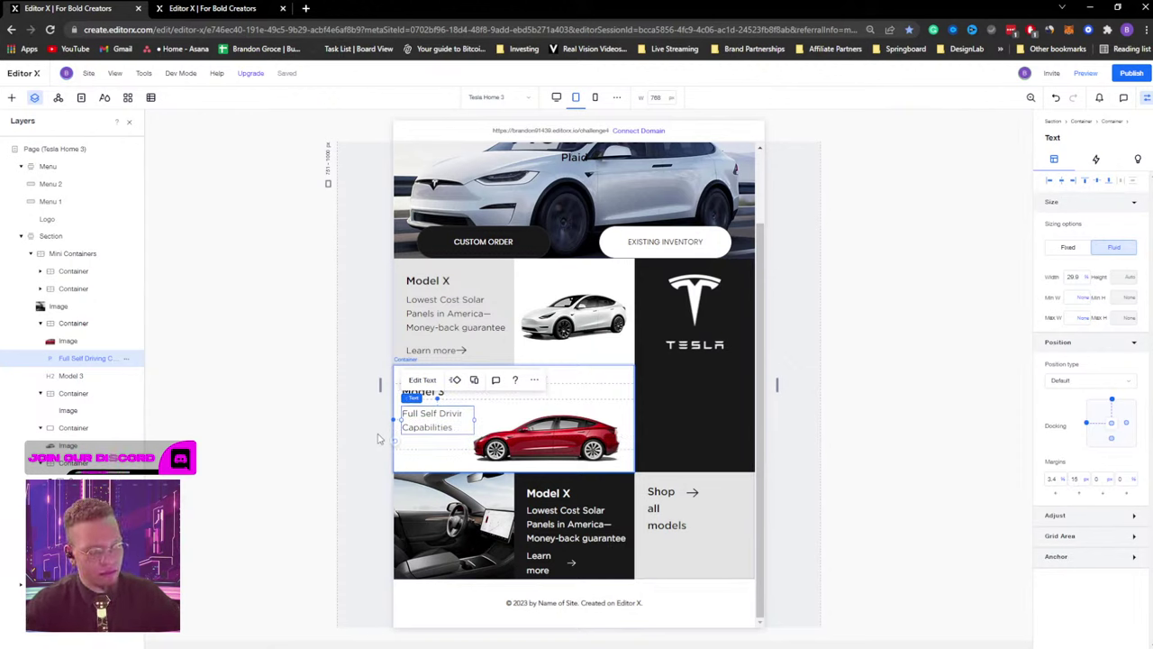
Switch the left margin unit of the Full Self Driving Capabilities text from percent to pixels.
click(1065, 487)
click(1076, 500)
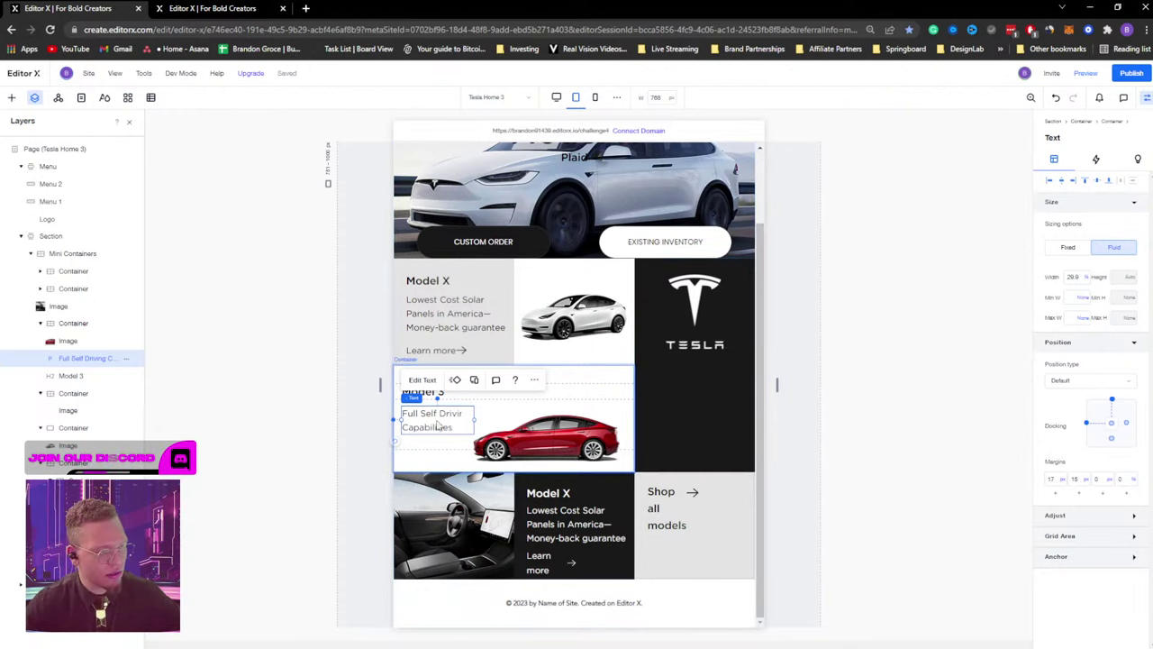
click(363, 436)
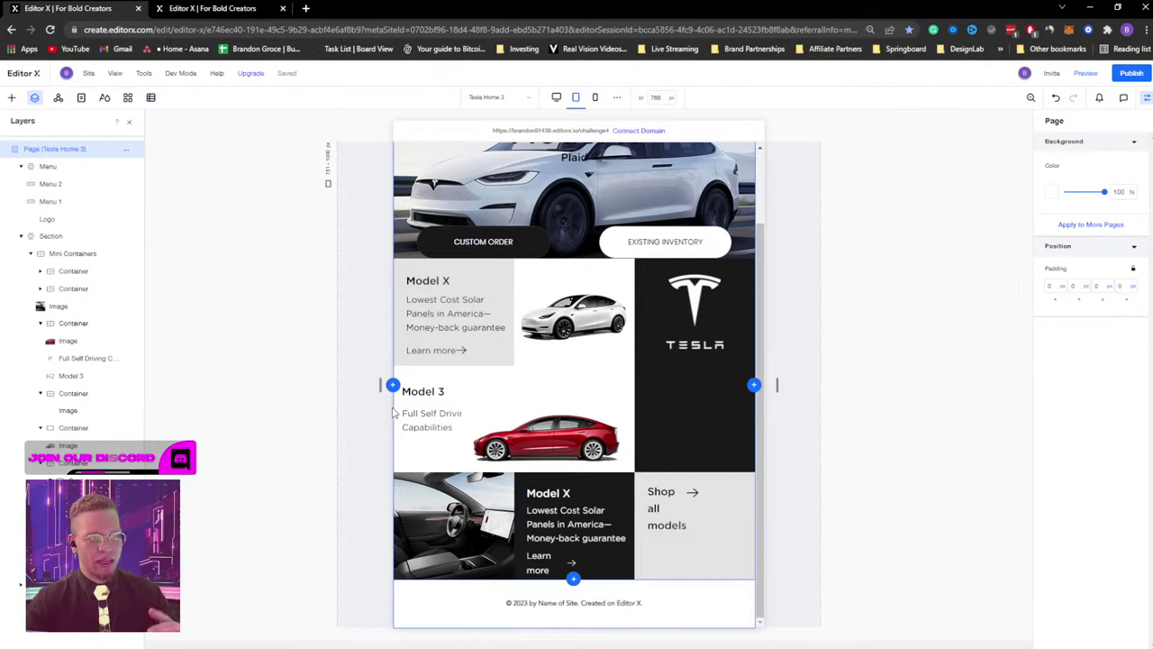
Widen the Full Self Driving Capabilities text box slightly to about 31% of the Model 3 tile.
click(478, 422)
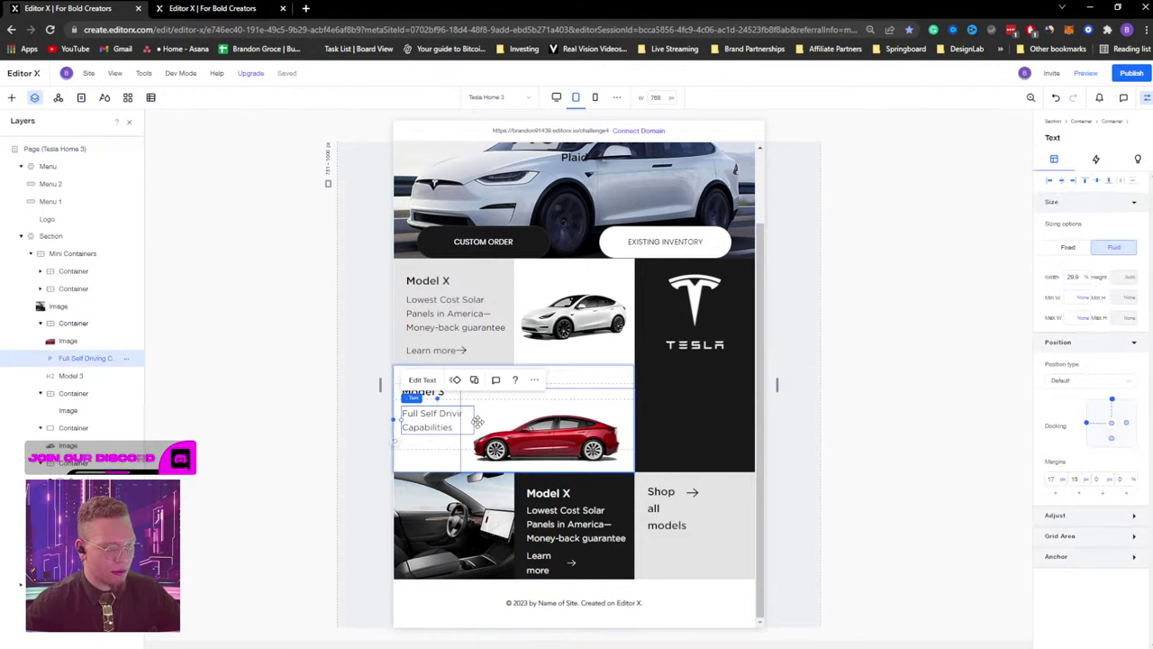
drag(474, 421, 478, 417)
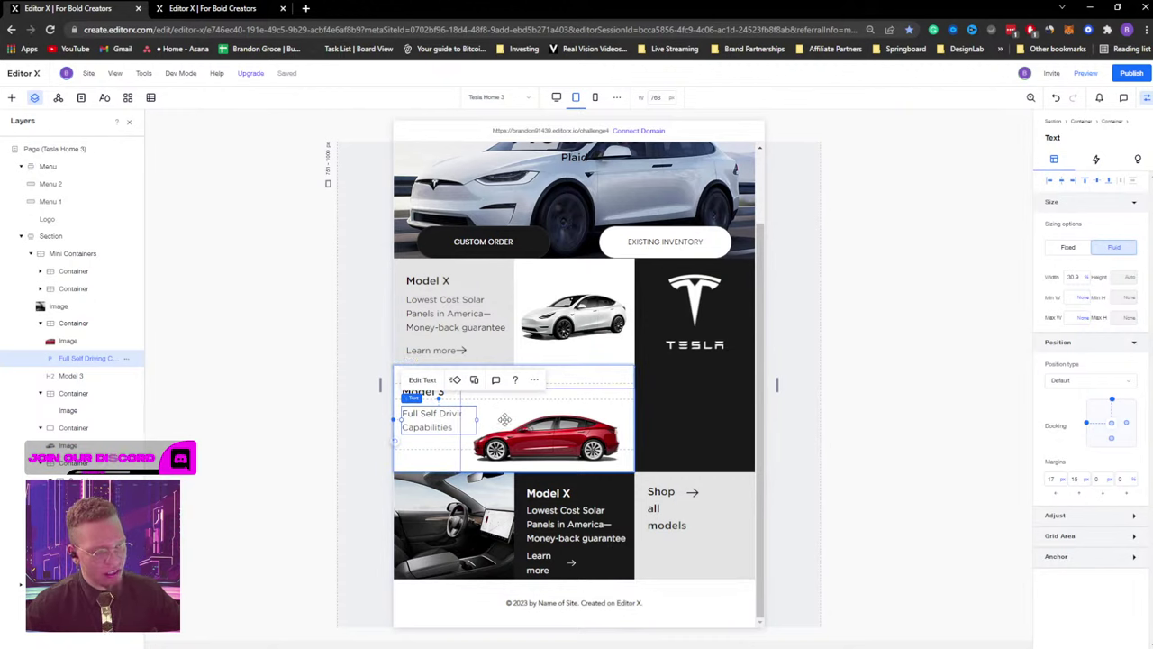
click(472, 418)
click(444, 420)
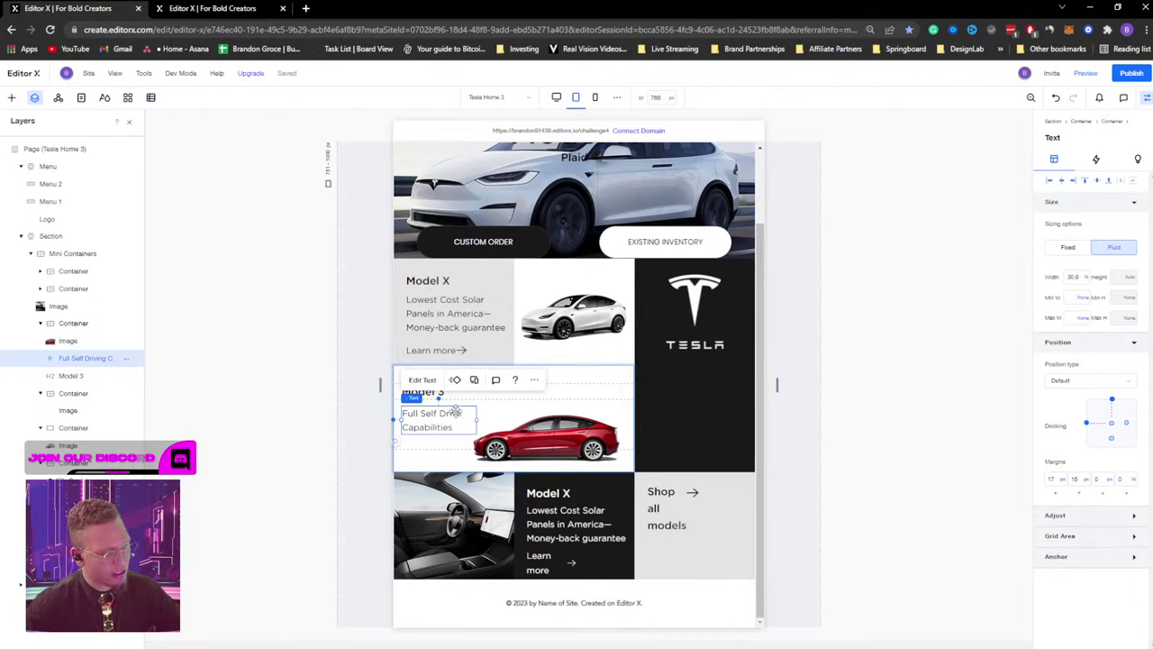
Move the red car image below the Full Self Driving Capabilities text in the Model 3 tile's layer order.
click(58, 341)
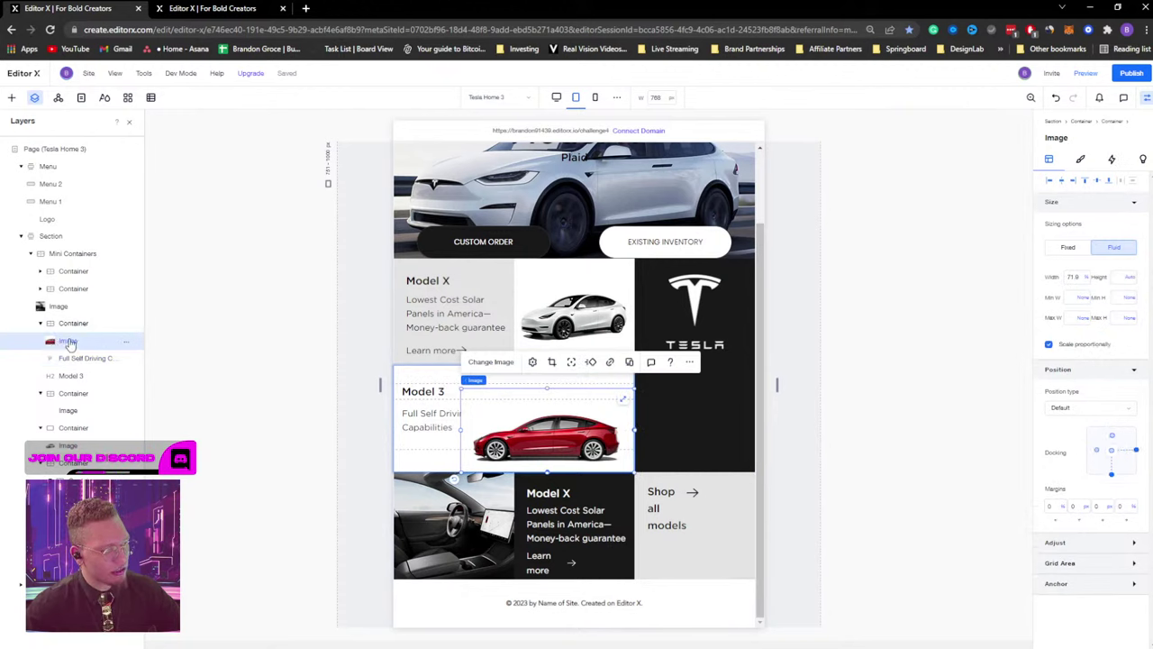
drag(68, 343, 69, 361)
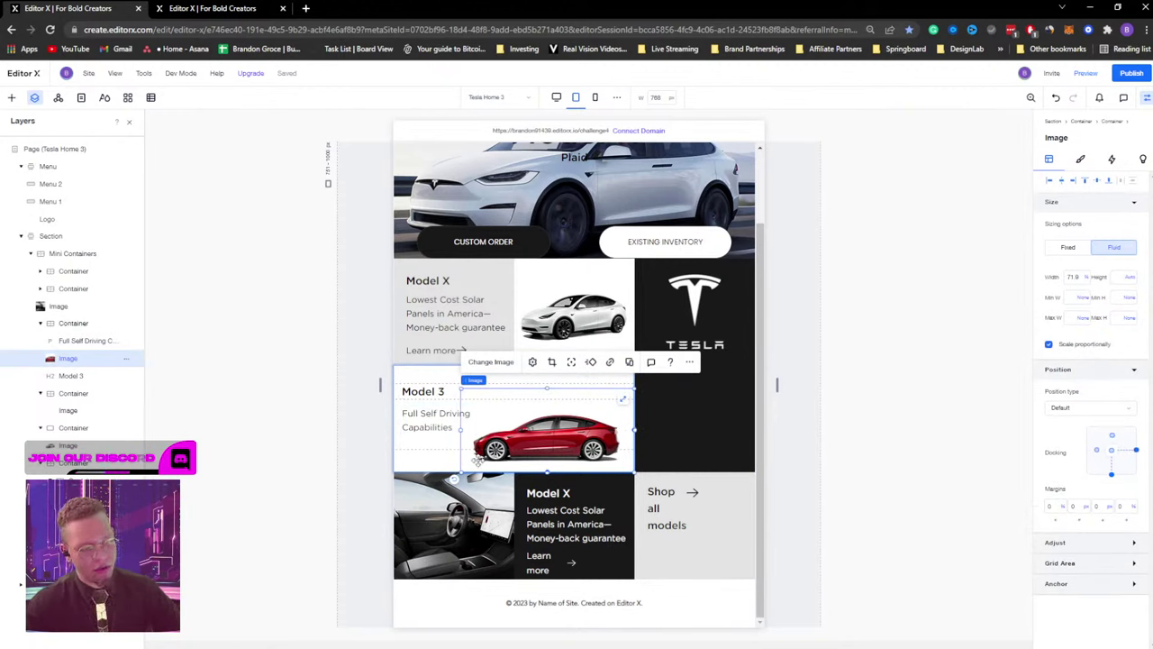
Widen the Shop all models container to about 60% of its tile and lower the tile's grid line just beneath it.
click(699, 498)
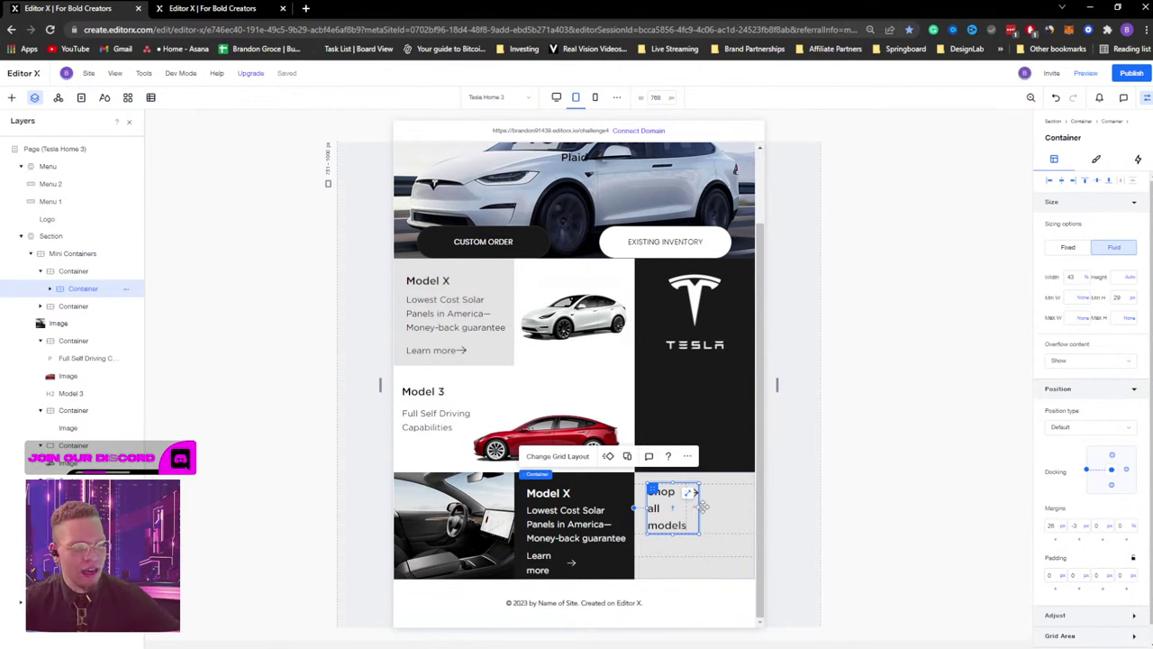
drag(708, 507, 720, 506)
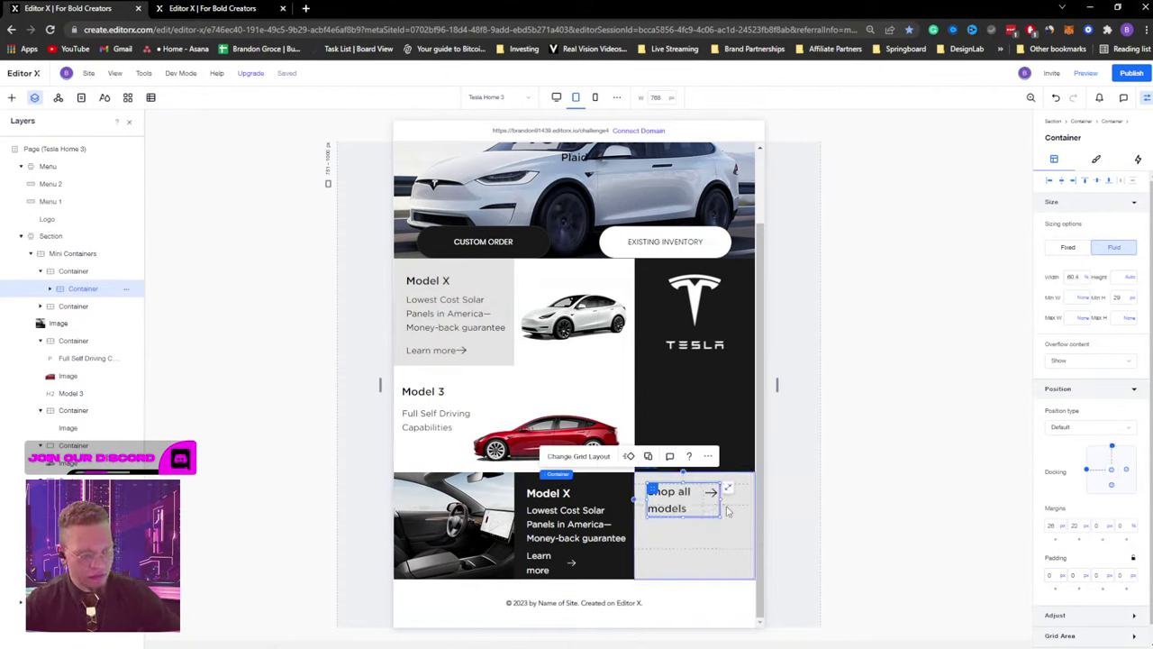
click(737, 513)
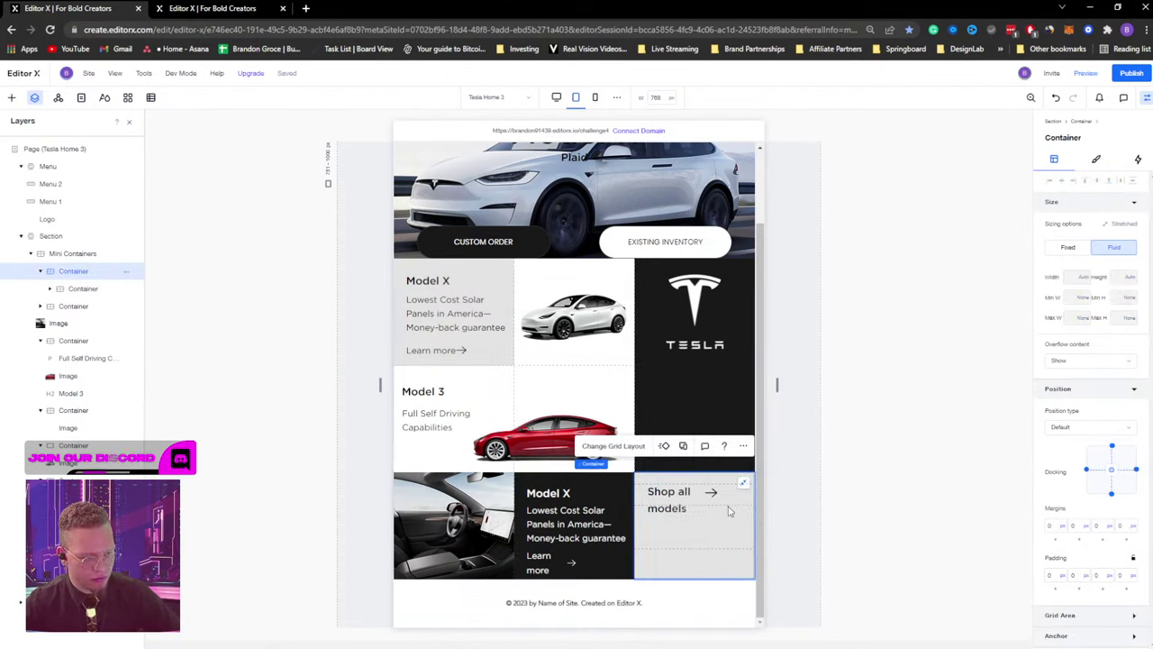
click(602, 445)
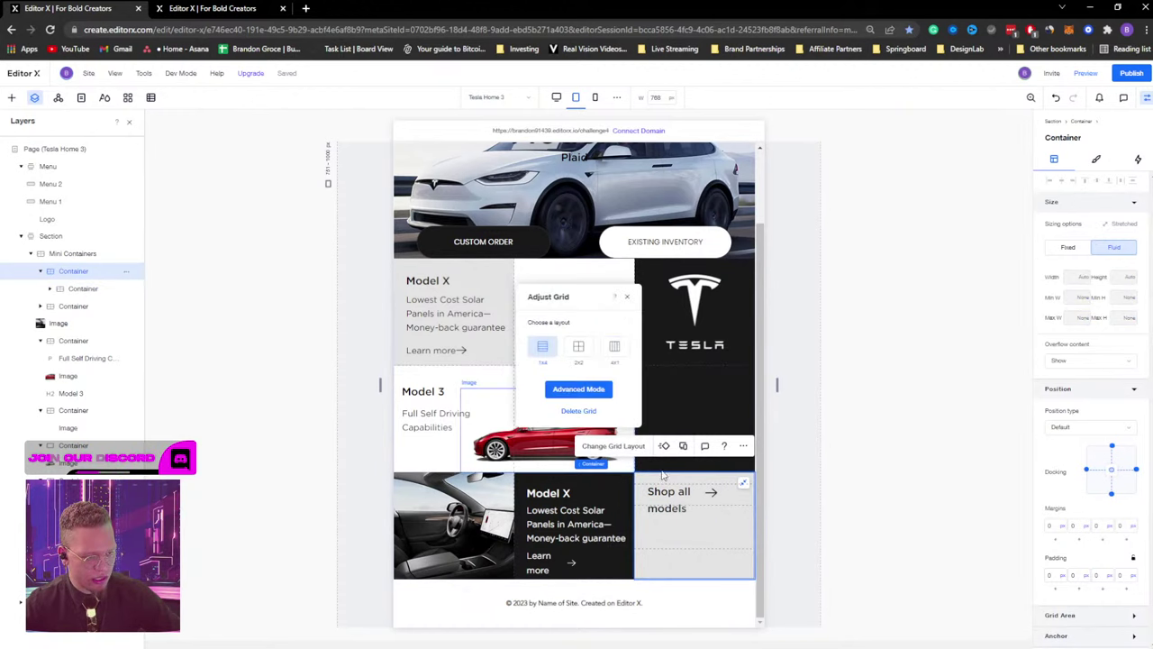
click(584, 391)
drag(723, 505, 724, 521)
click(678, 616)
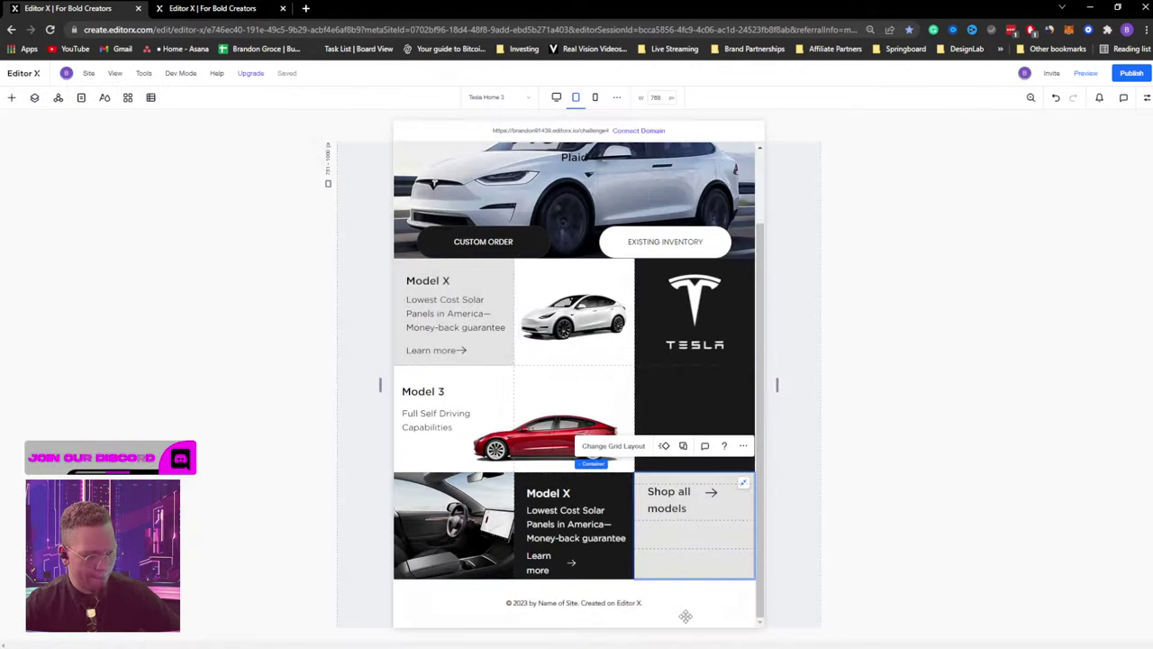
Widen the Learn more container in the black Model X tile to about 58% so text and arrow fit on one line.
click(572, 555)
click(574, 551)
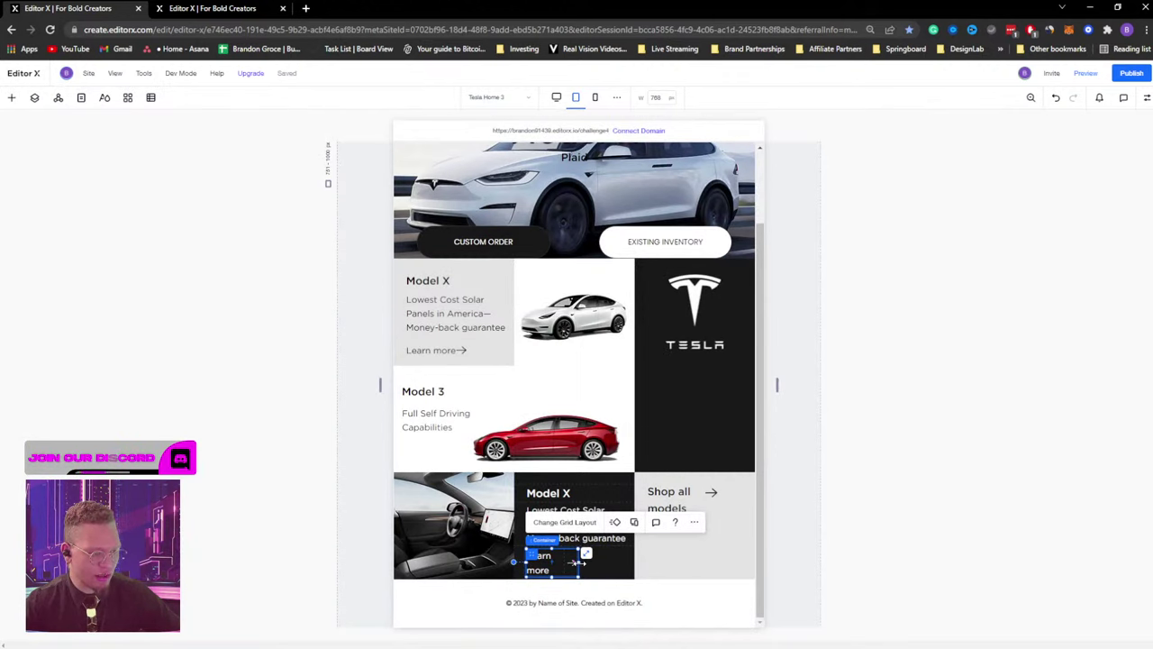
drag(576, 562, 596, 560)
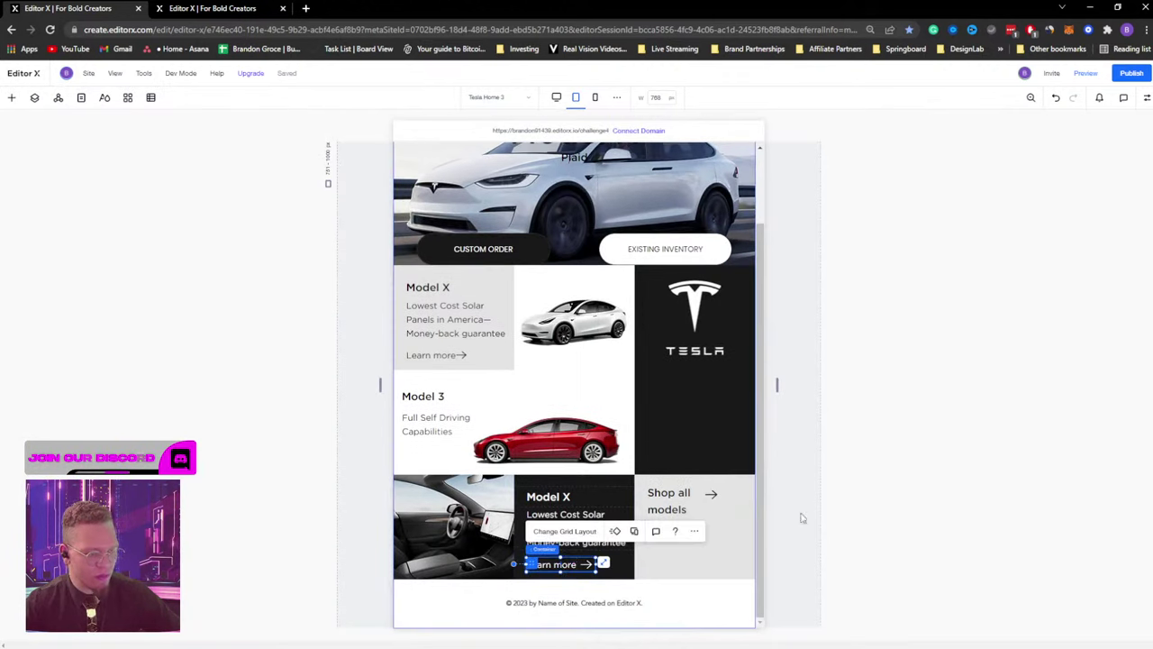
Widen the Learn more container in the grey Model X tile and set its width to 60%.
click(417, 352)
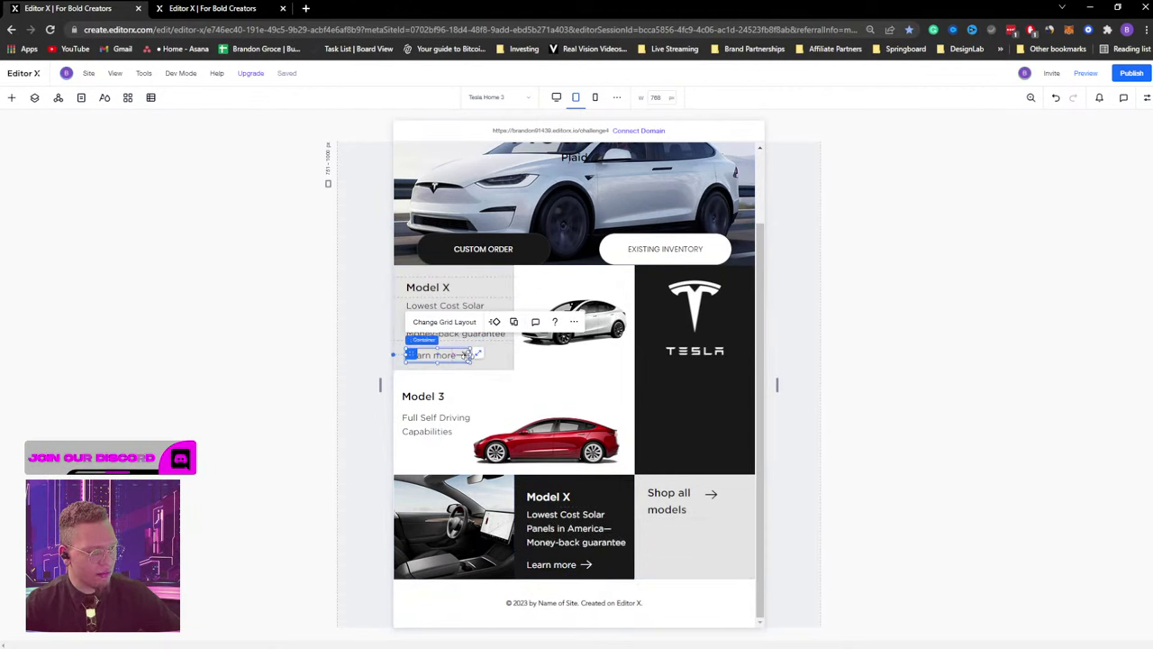
drag(478, 353, 477, 355)
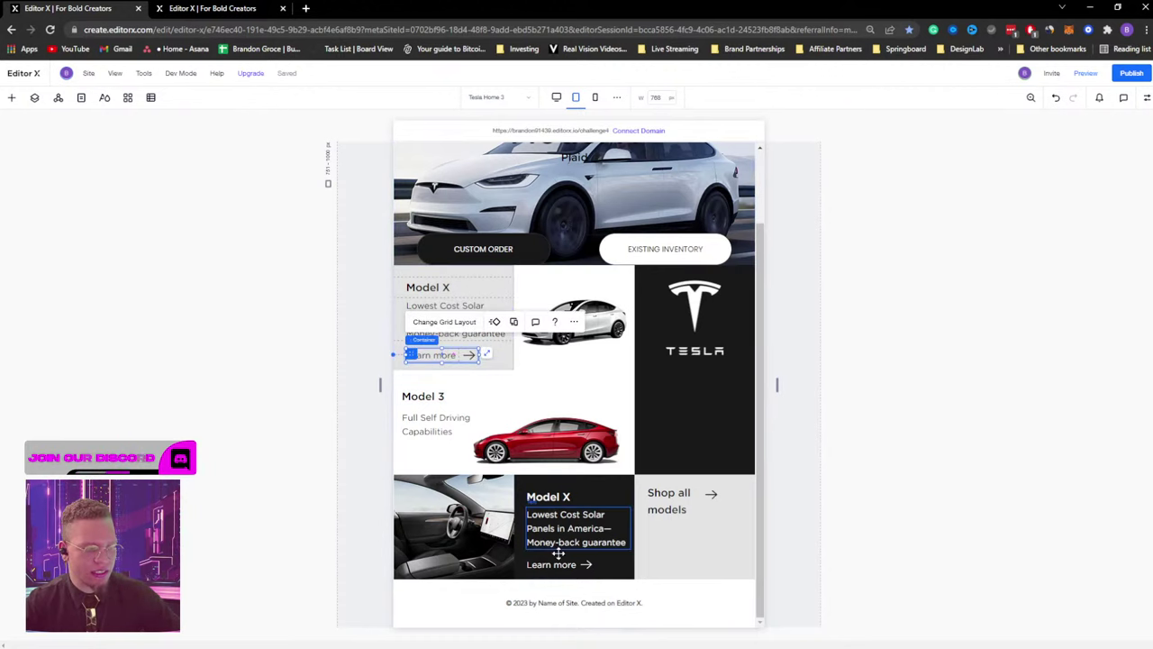
click(1146, 97)
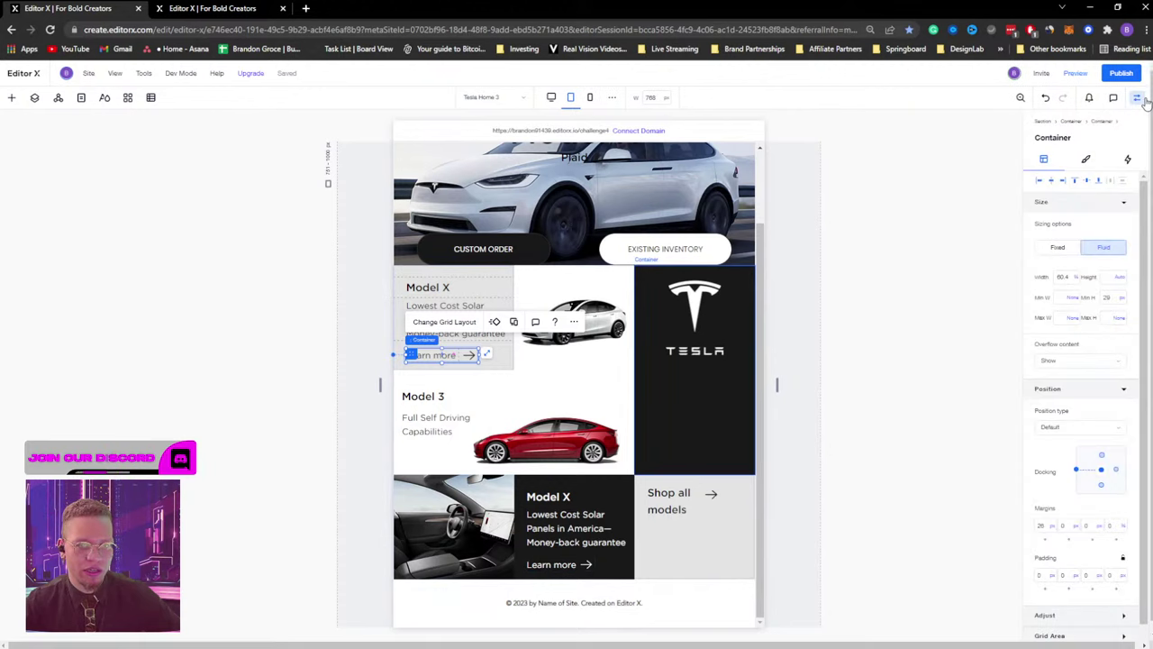
double_click(1072, 277)
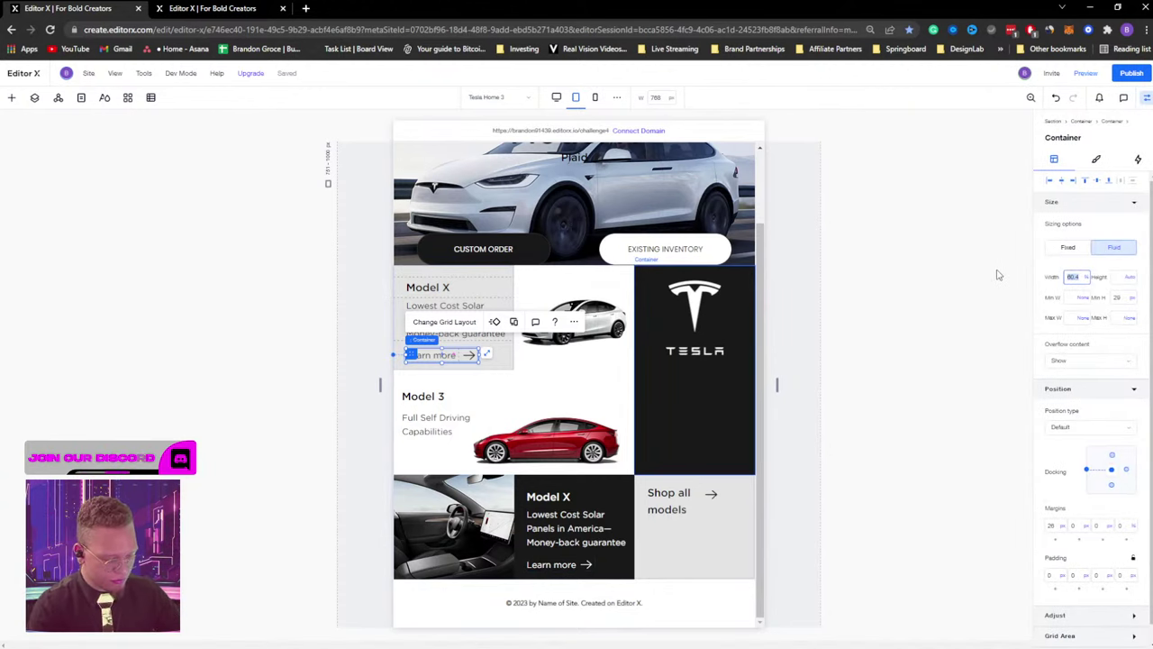
text(60)
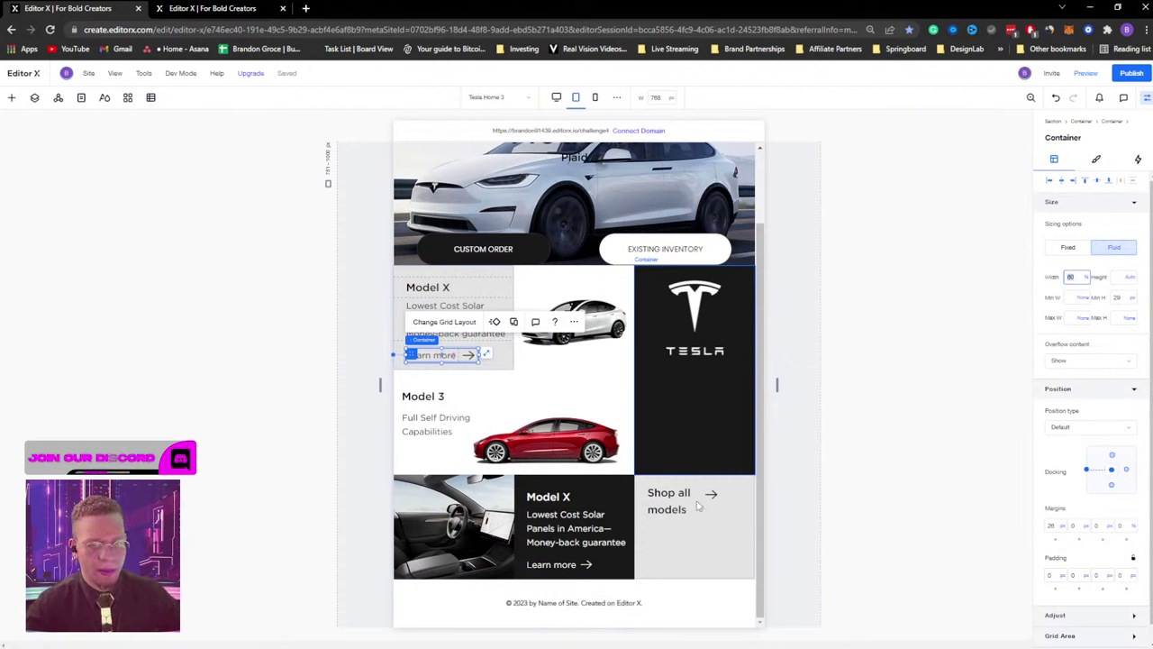
Set the width of the Learn more container in the black Model X tile to 61%.
click(594, 564)
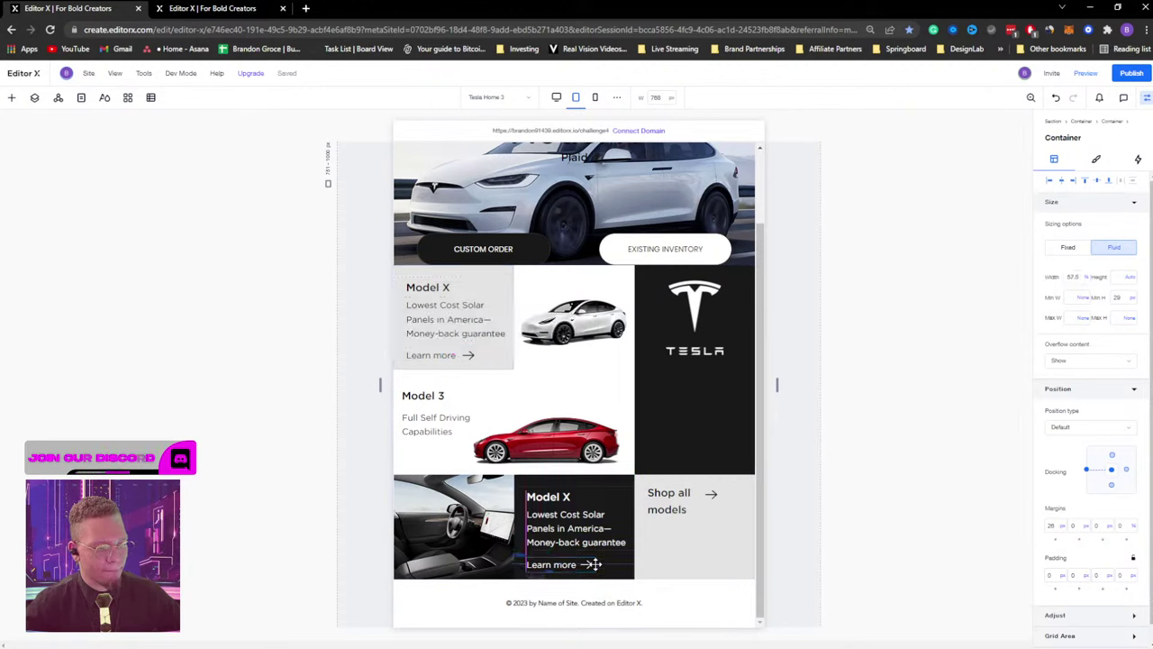
click(1077, 277)
text(61)
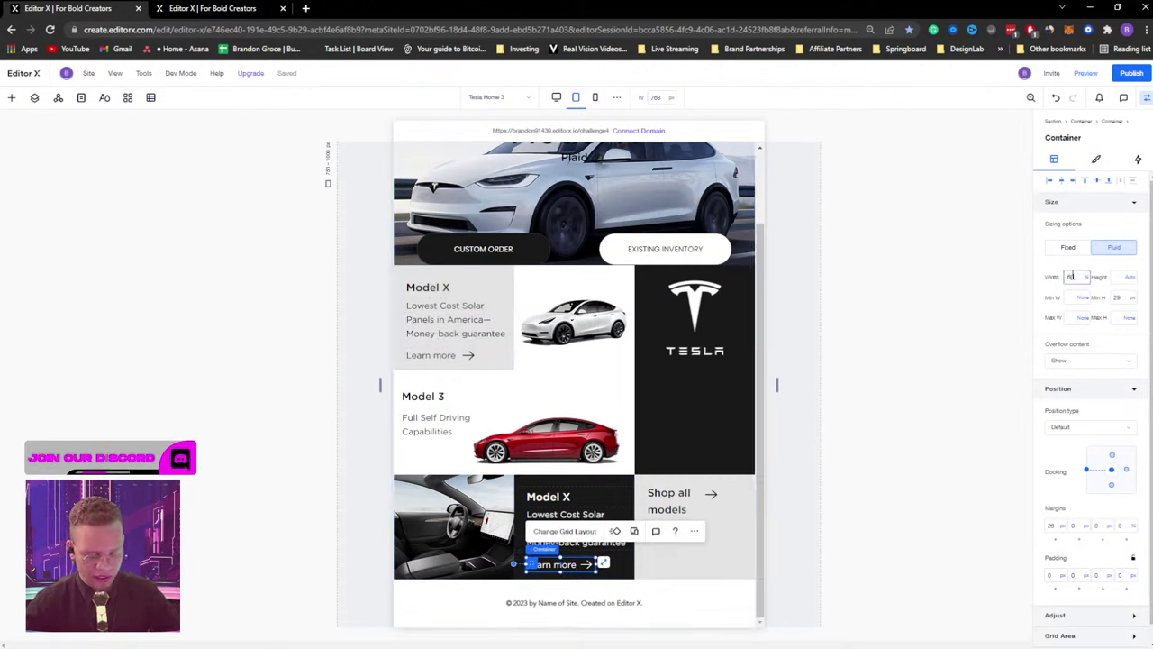
key(Return)
click(981, 343)
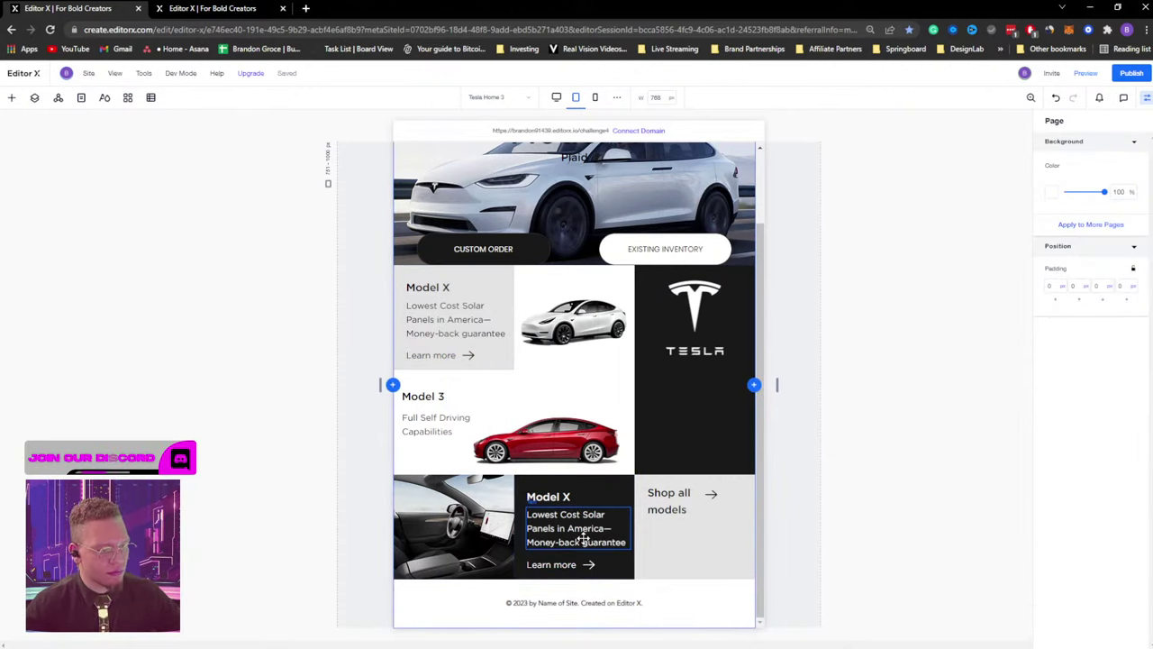
Collapse Mini Containers in the layer tree, expand Main Container and select it as the parent of the Model X hero.
click(583, 535)
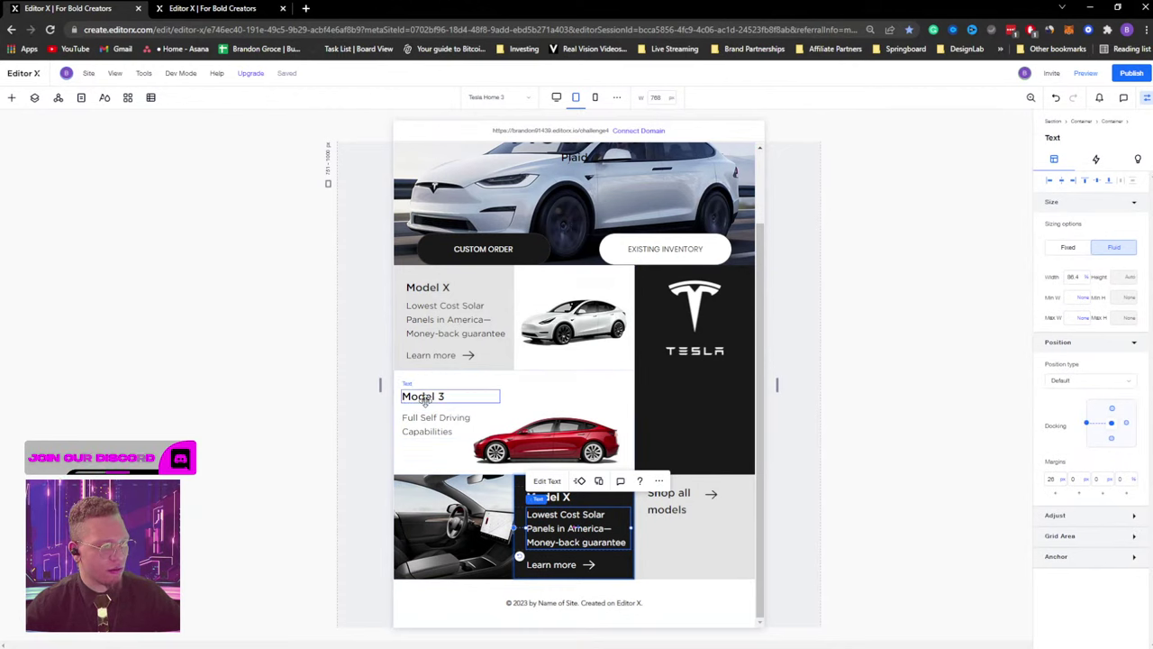
scroll(654, 380, up, 1)
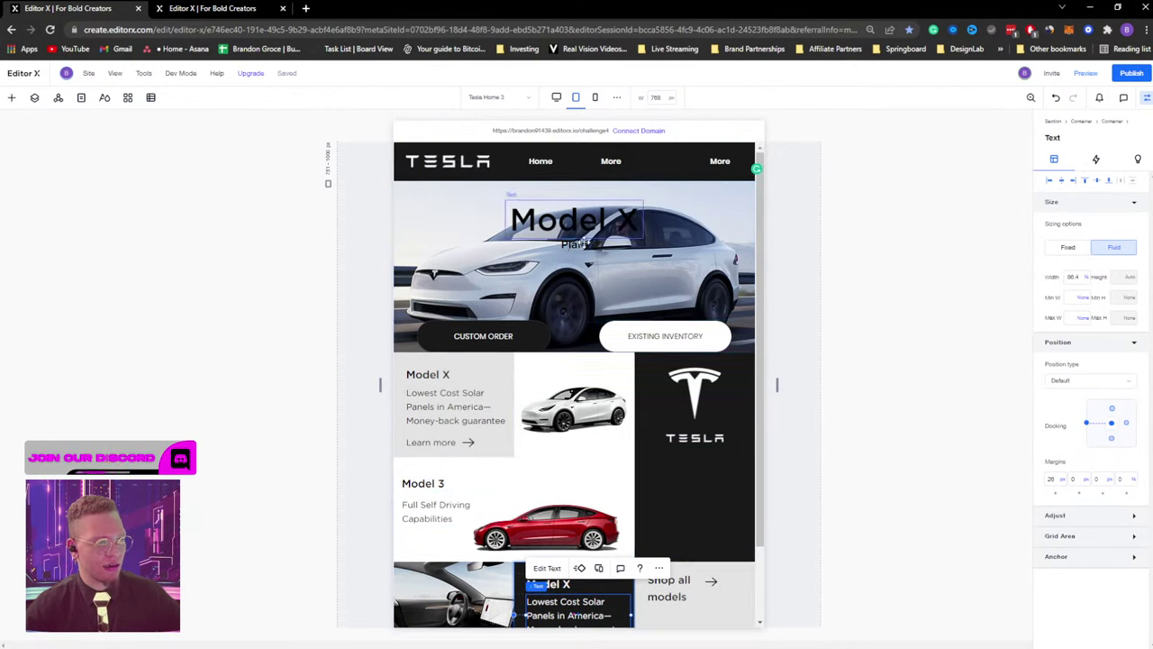
click(418, 225)
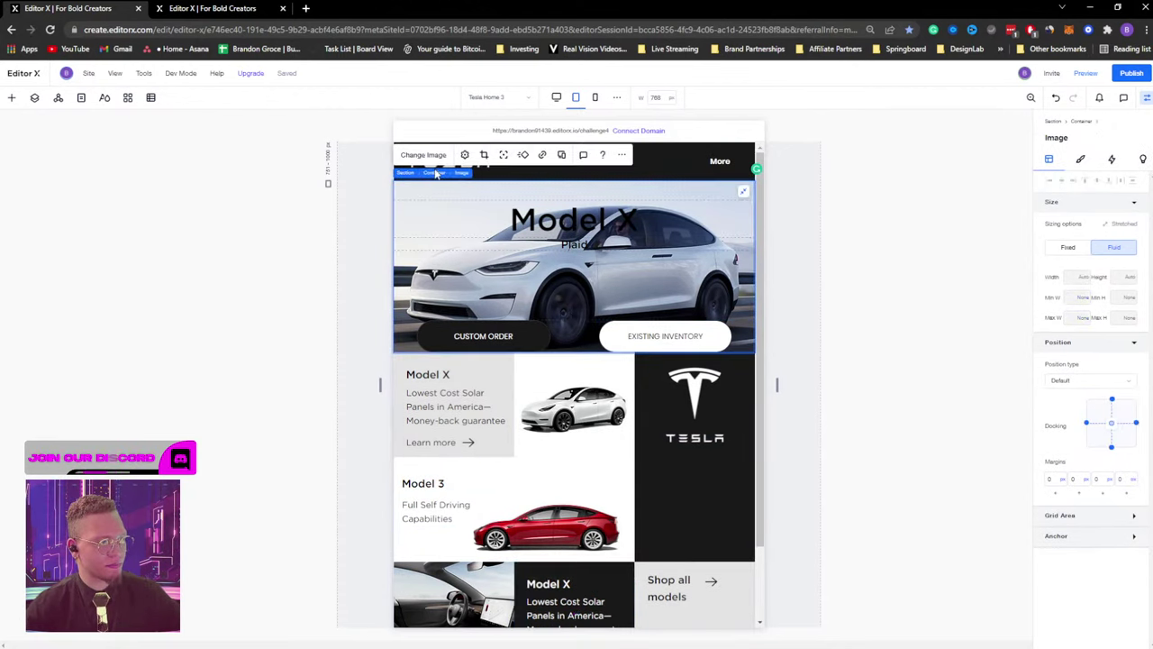
click(405, 173)
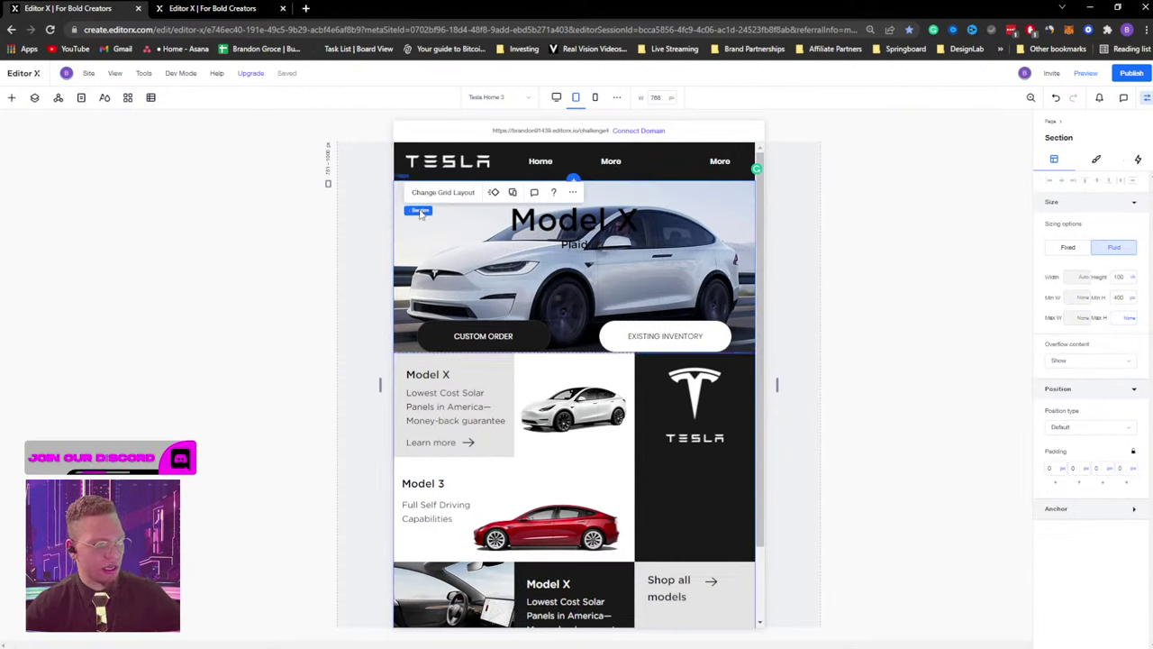
click(35, 97)
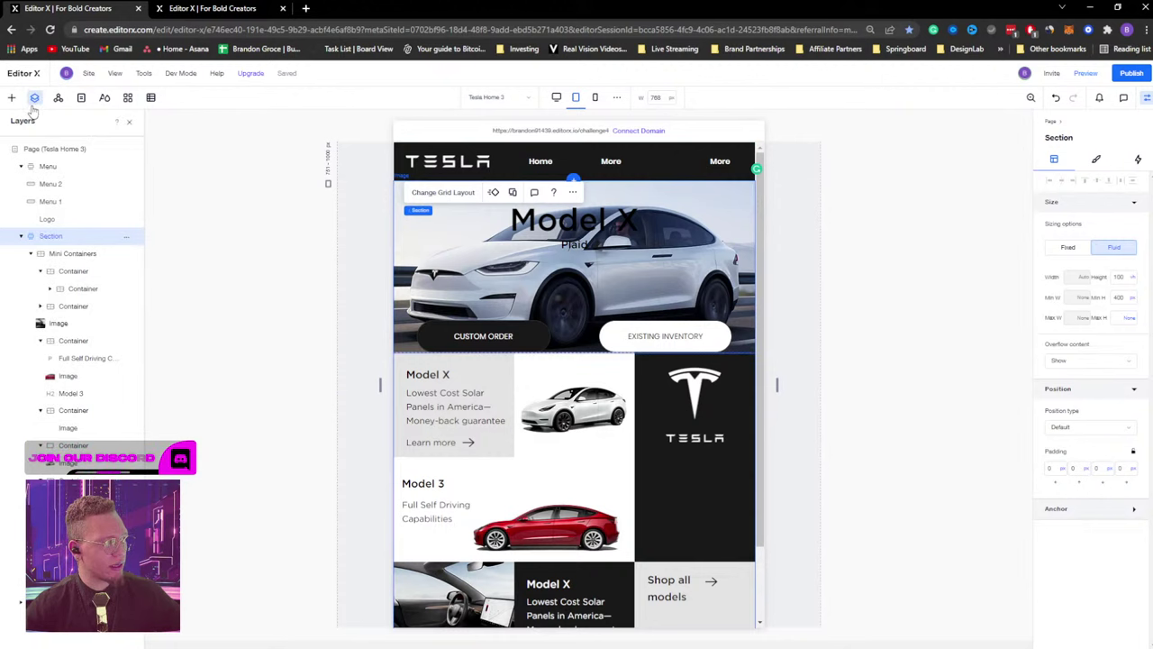
click(20, 236)
click(20, 236)
click(30, 253)
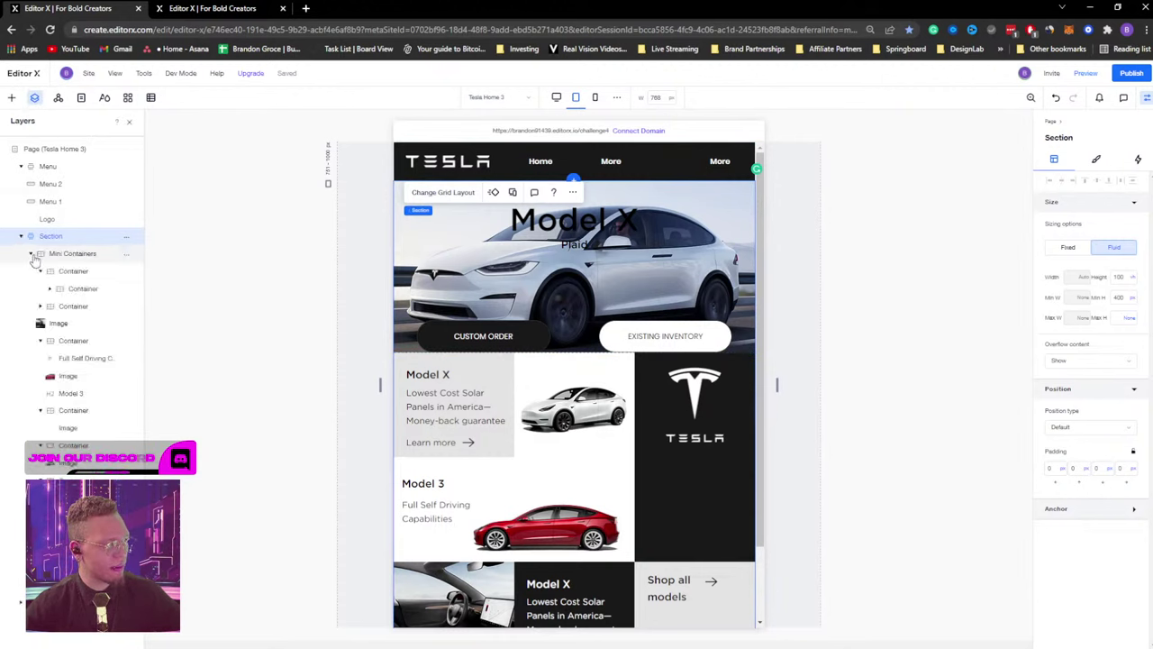
click(30, 271)
click(51, 275)
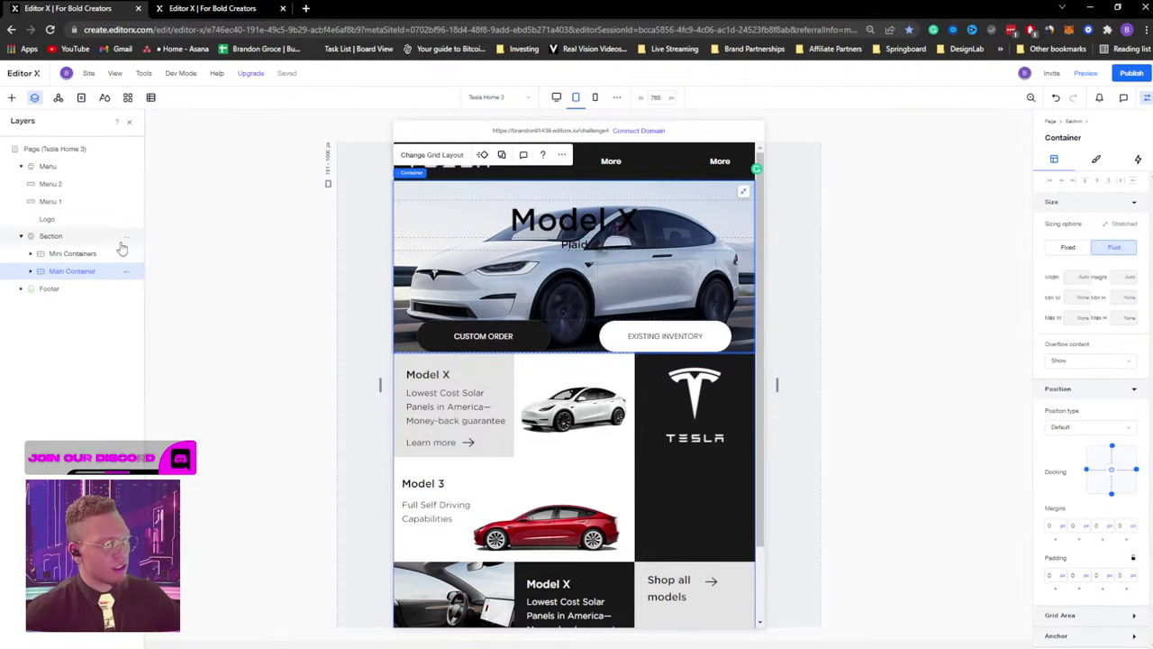
click(31, 272)
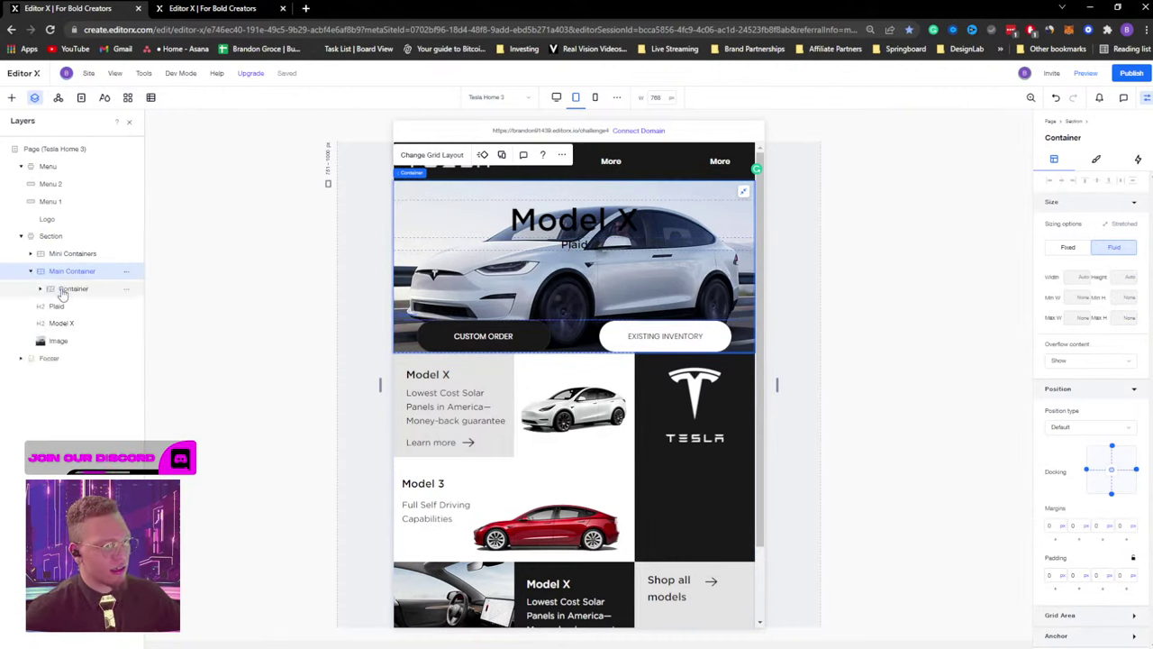
click(56, 290)
click(70, 270)
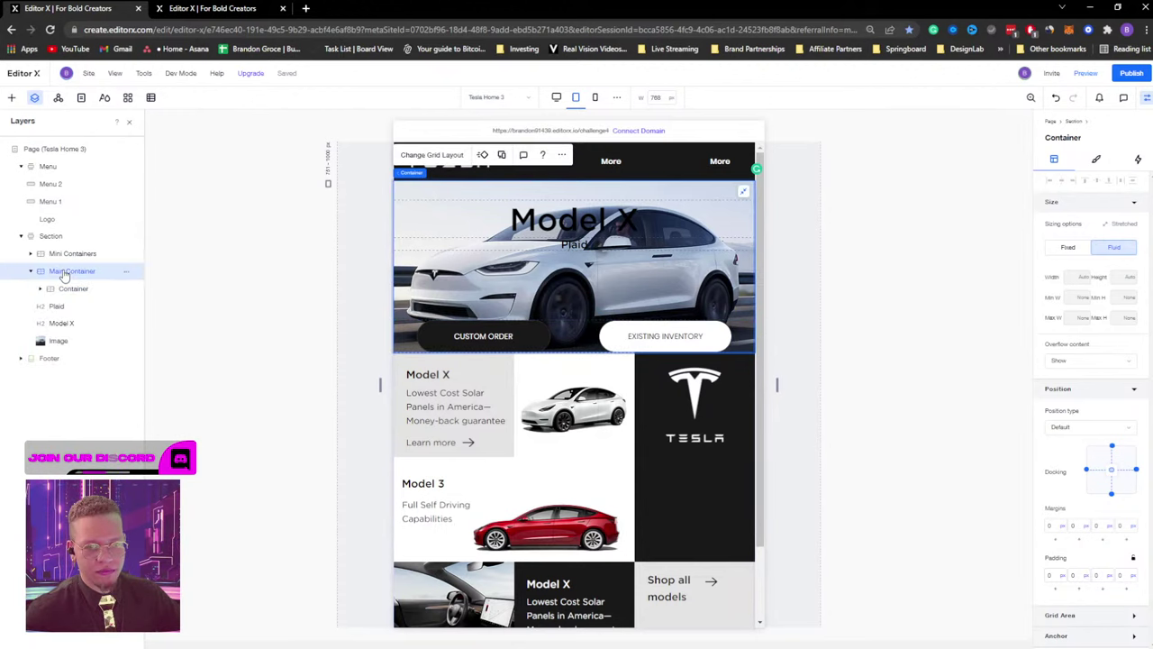
Release the Main Container from its stretched docking and dock it only to the centre of its grid cell.
click(1114, 248)
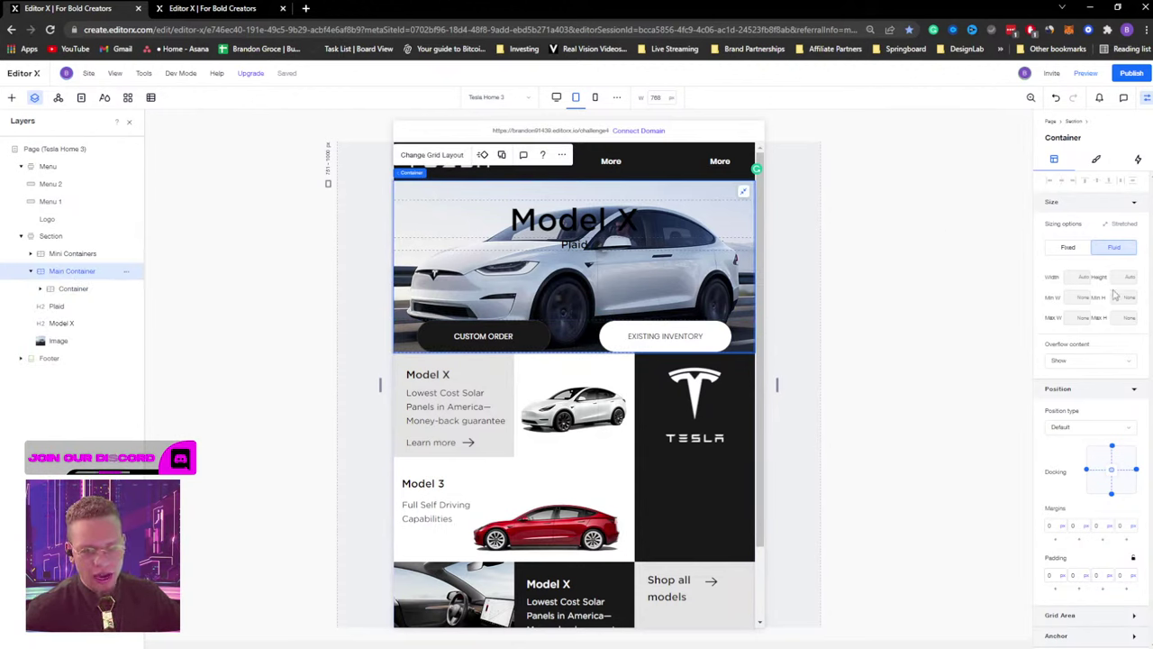
click(1110, 461)
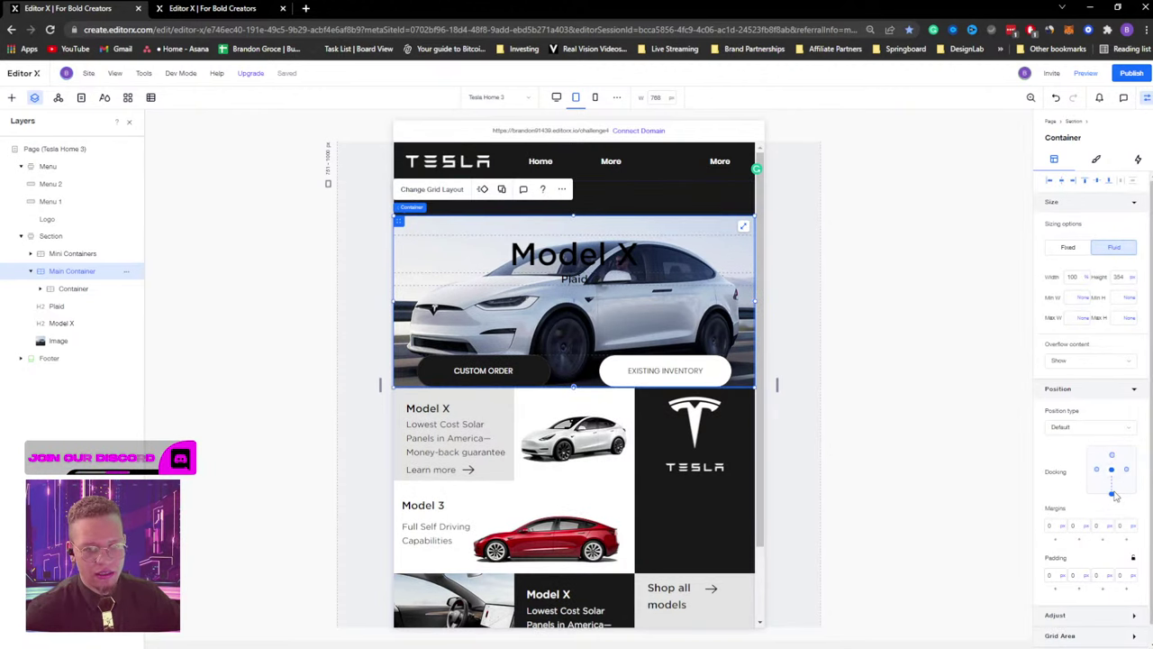
click(1113, 495)
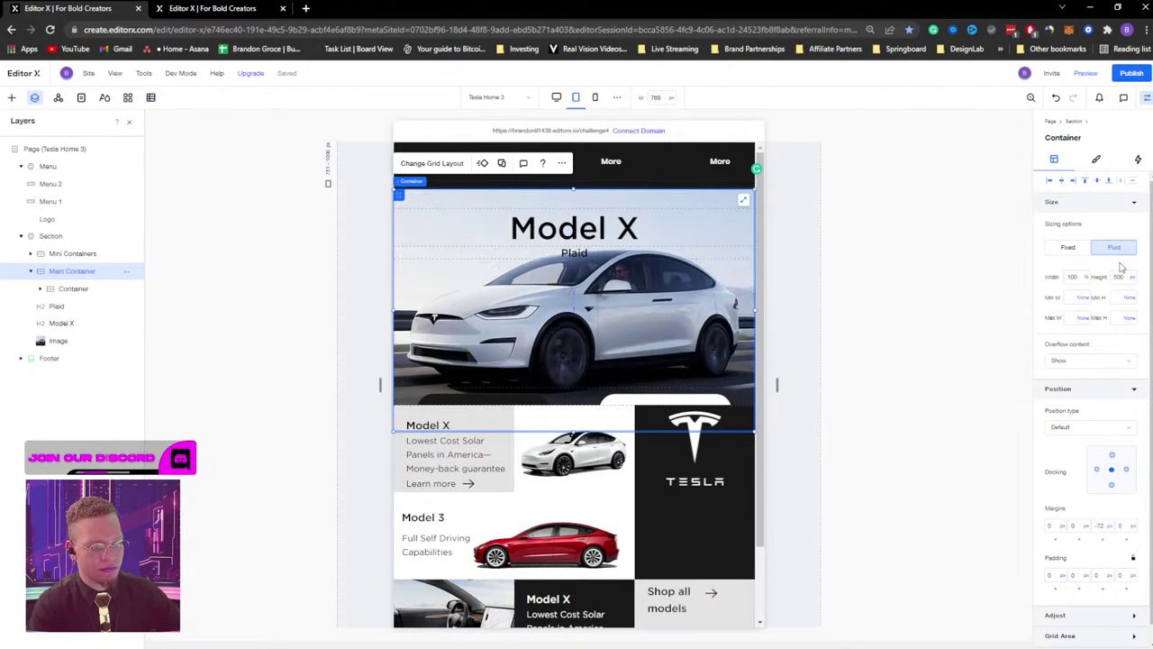
Set the Main Container's height to 100 vh.
click(1118, 276)
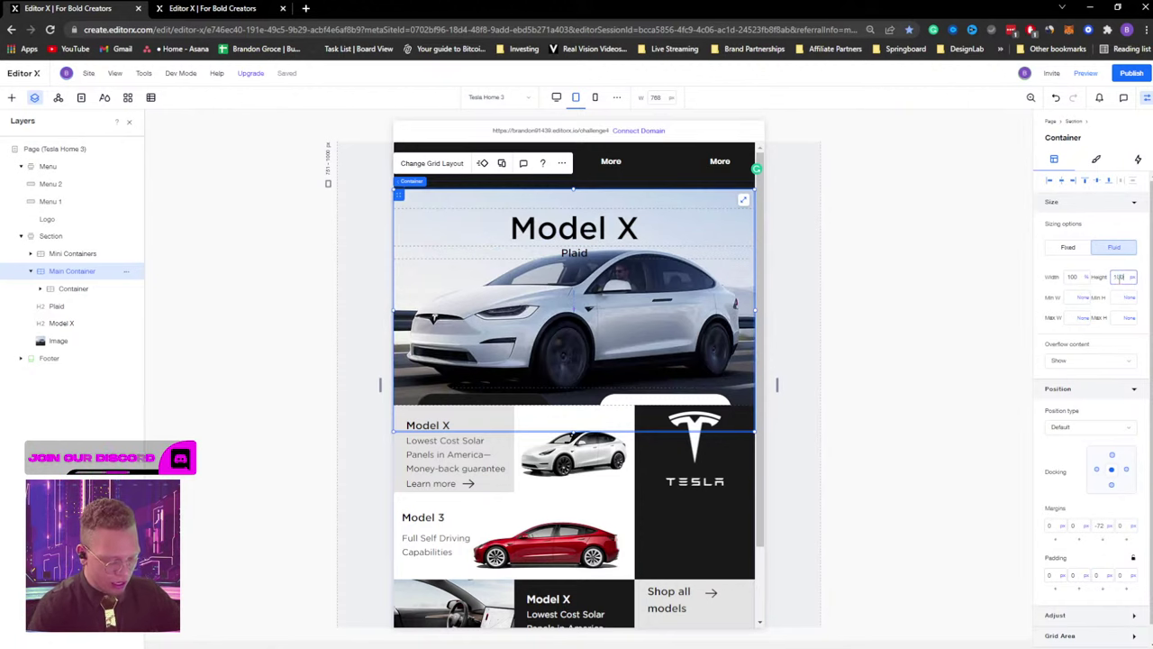
key(Return)
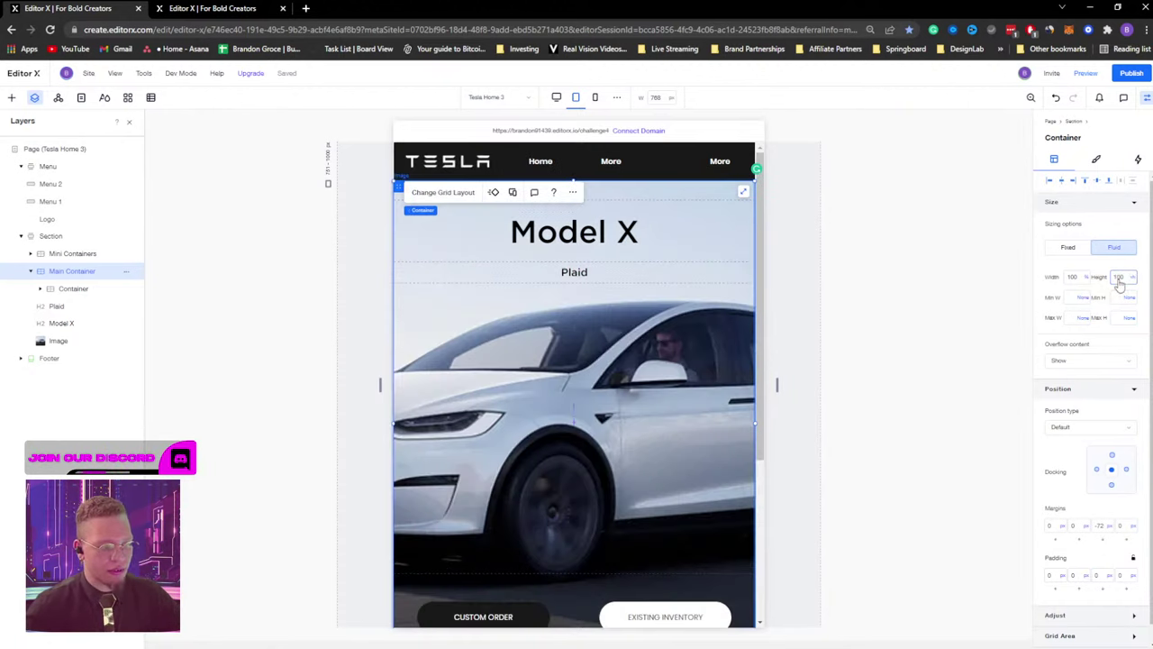
Inspect the enlarged hero, its button container and the area where it meets the tiles below.
scroll(786, 301, down, 1)
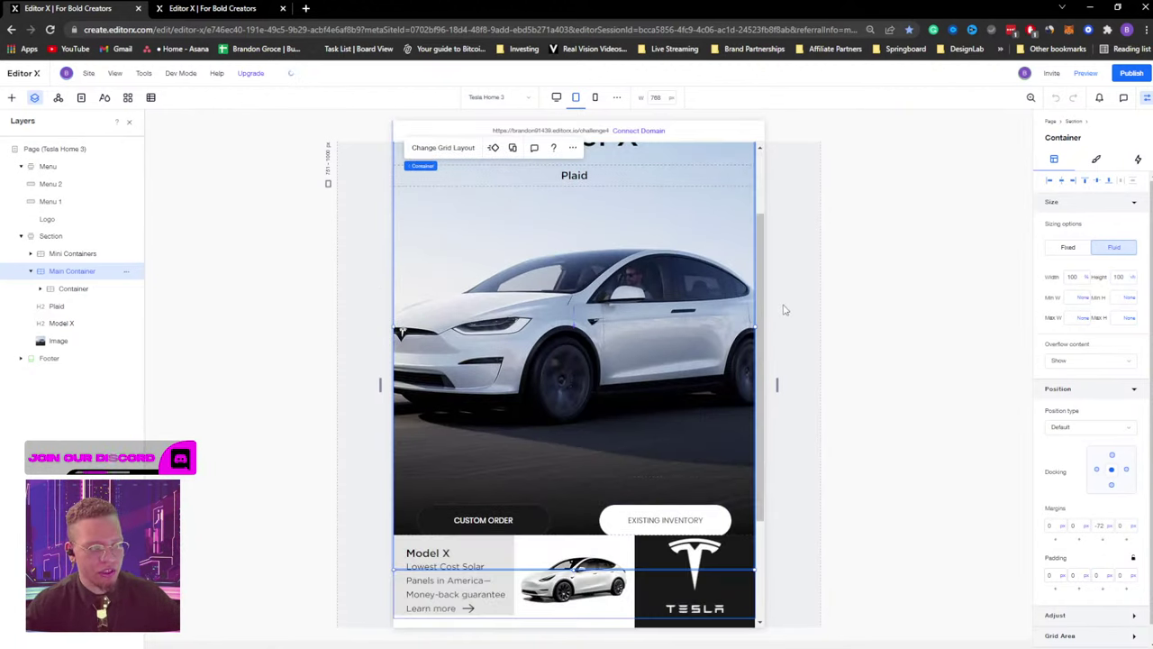
click(665, 489)
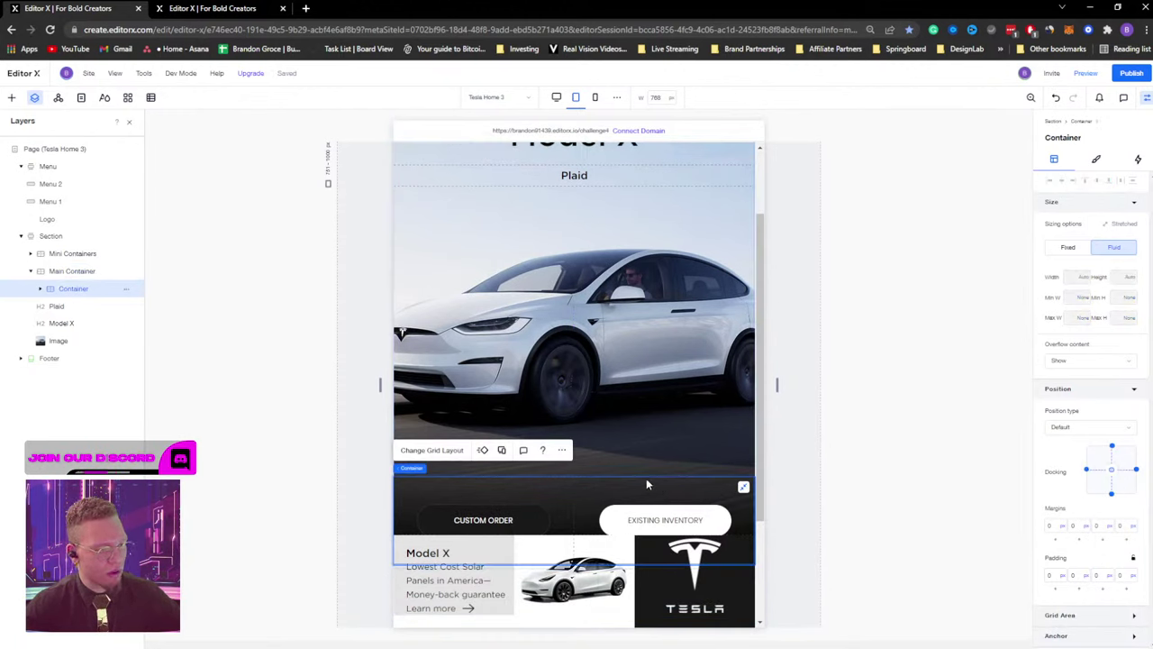
click(435, 471)
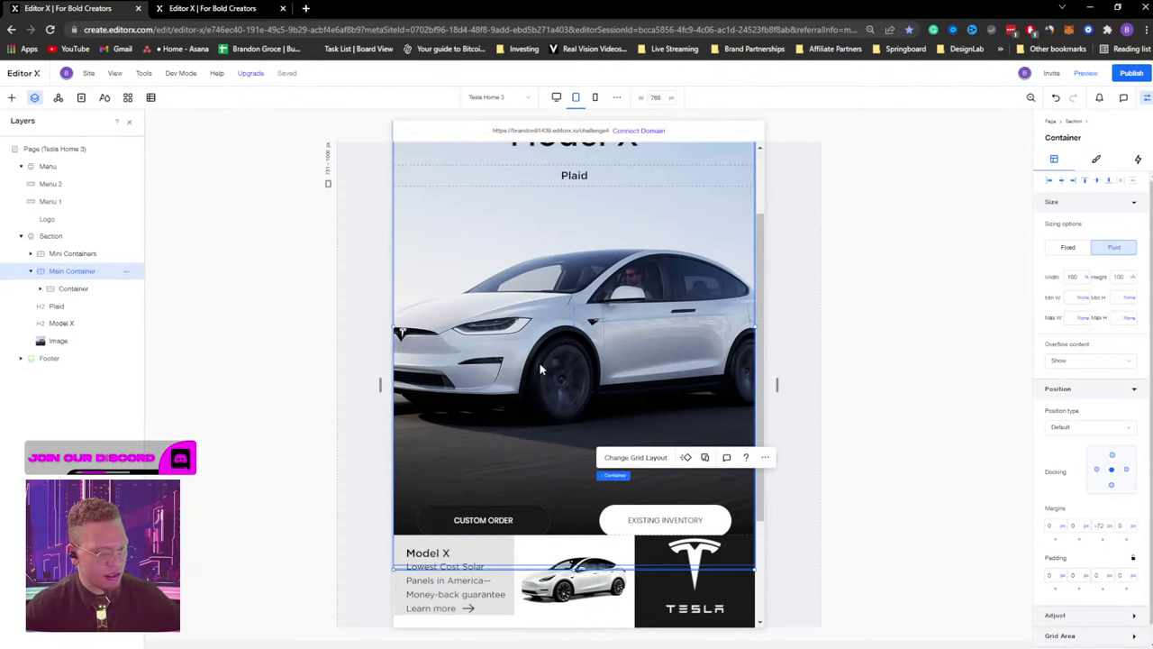
scroll(545, 361, up, 2)
scroll(554, 342, down, 2)
scroll(563, 324, up, 2)
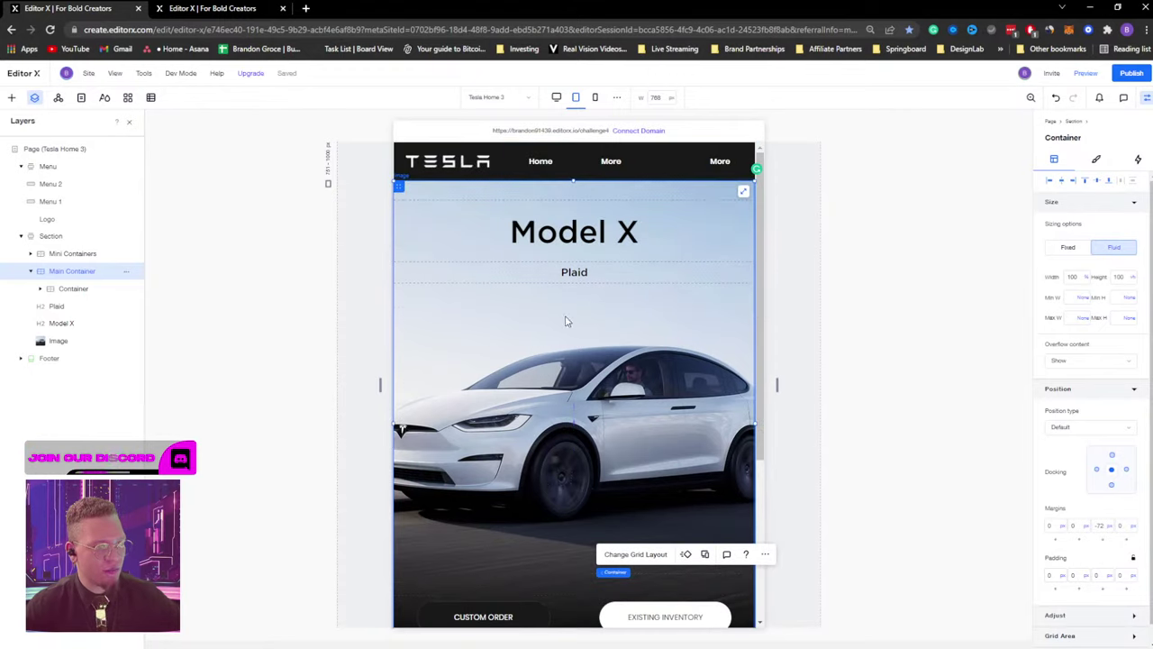
Check where the hero meets the tiles, and set the Main Container's height to 800 px.
scroll(540, 370, down, 4)
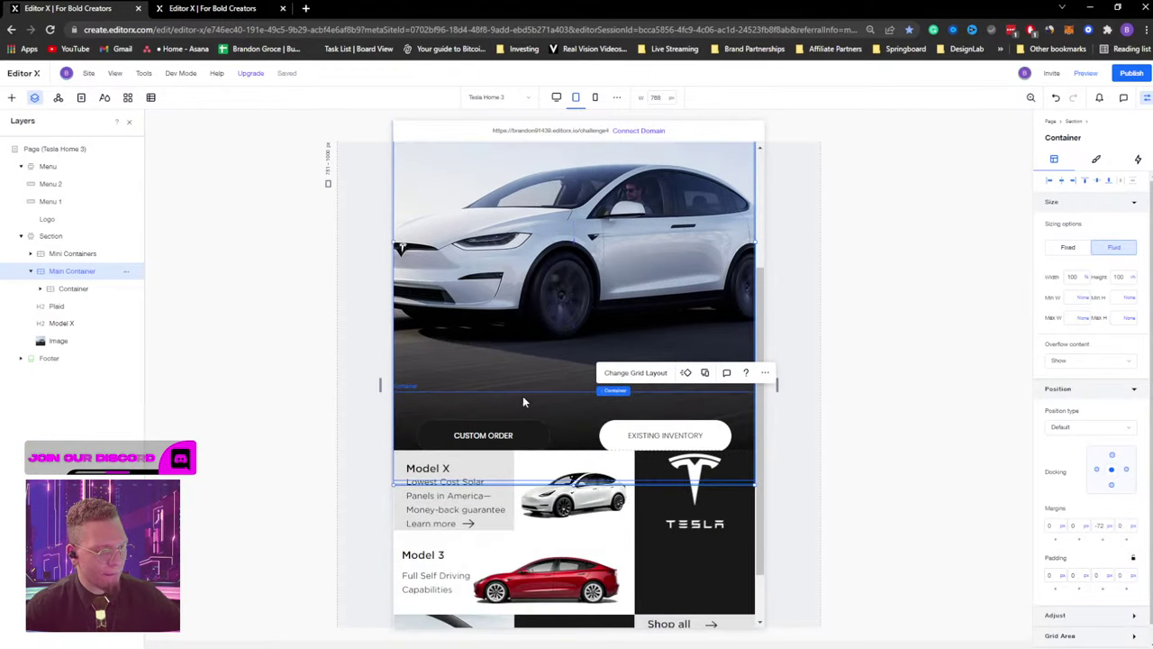
click(524, 401)
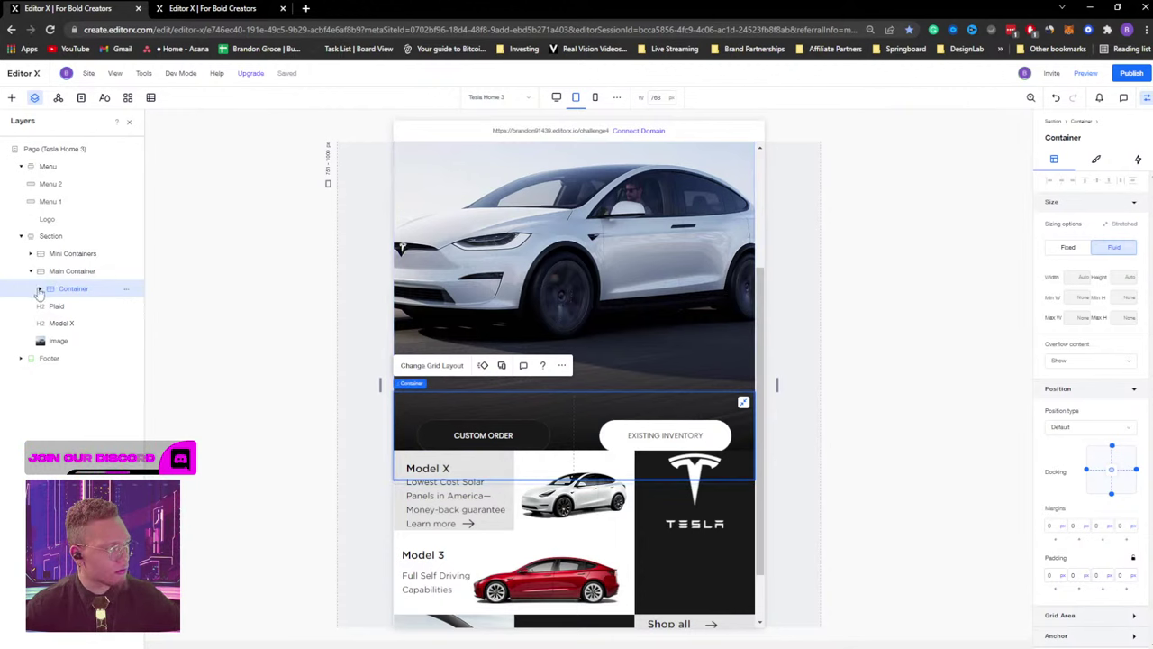
drag(39, 293, 56, 254)
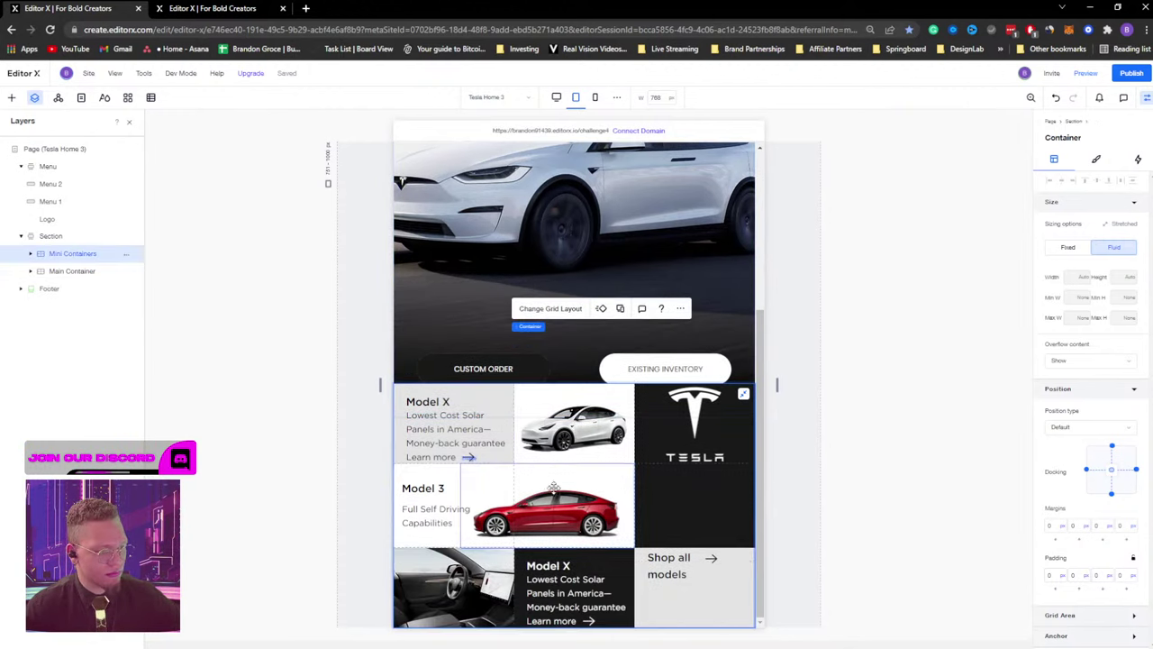
click(737, 301)
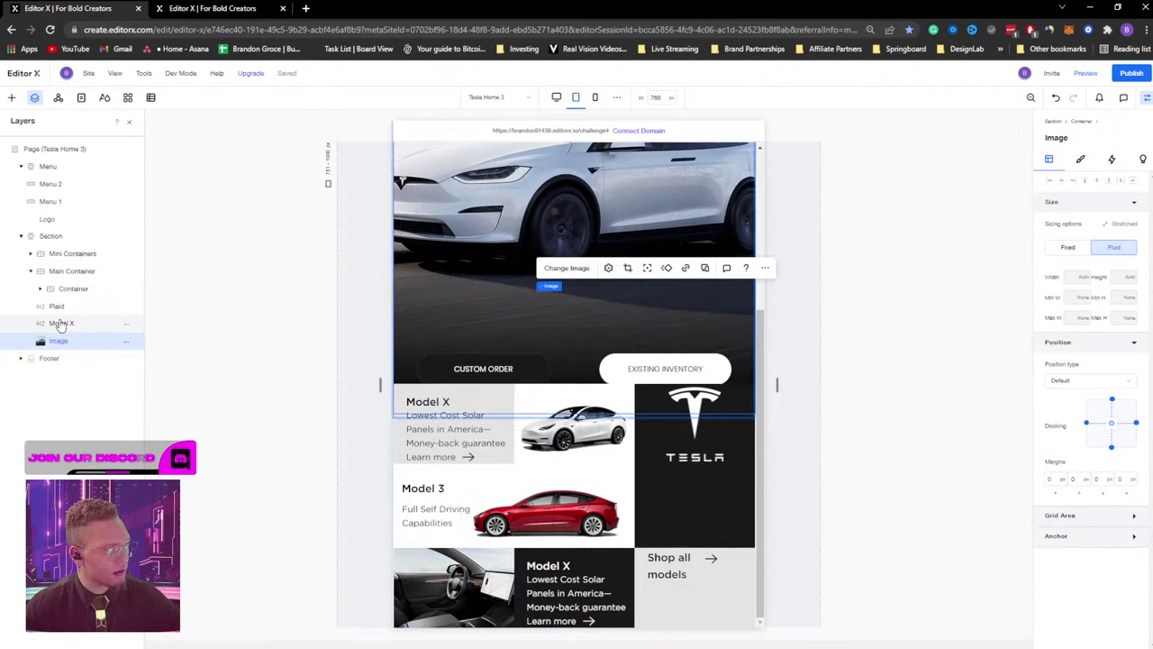
click(59, 270)
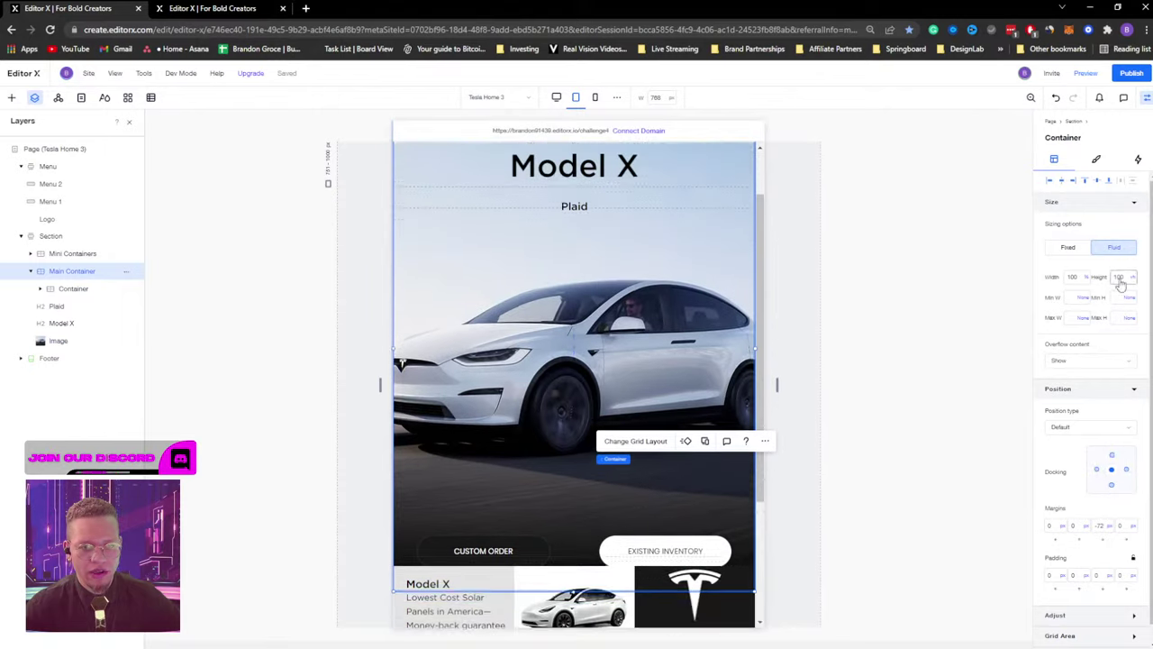
click(1121, 277)
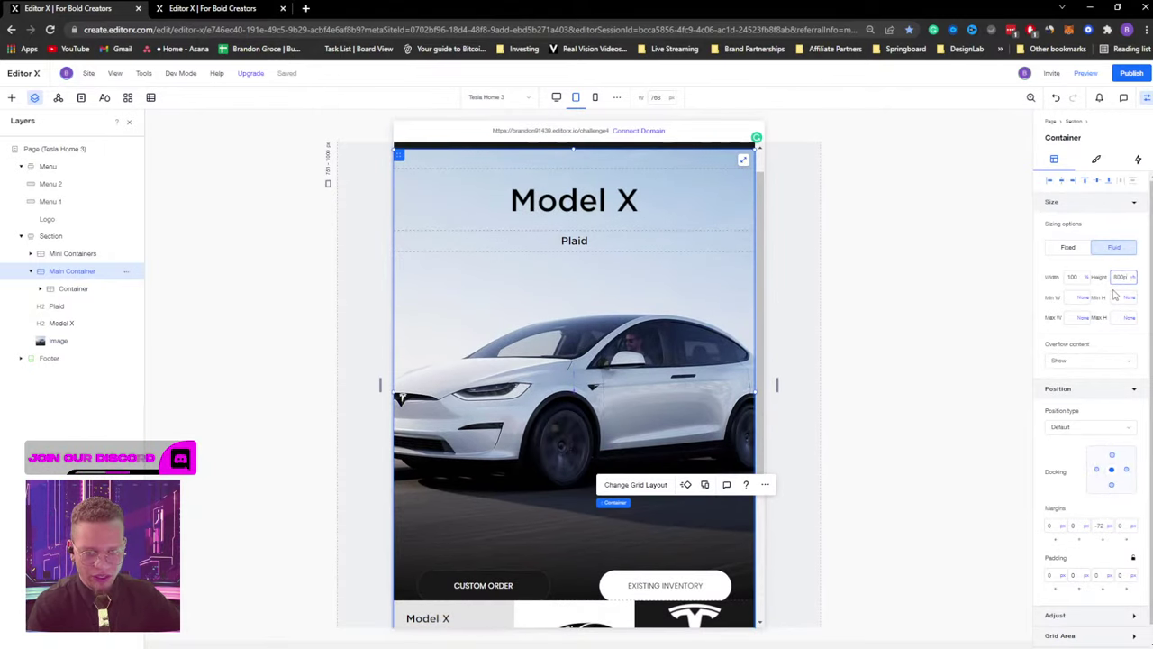
key(Return)
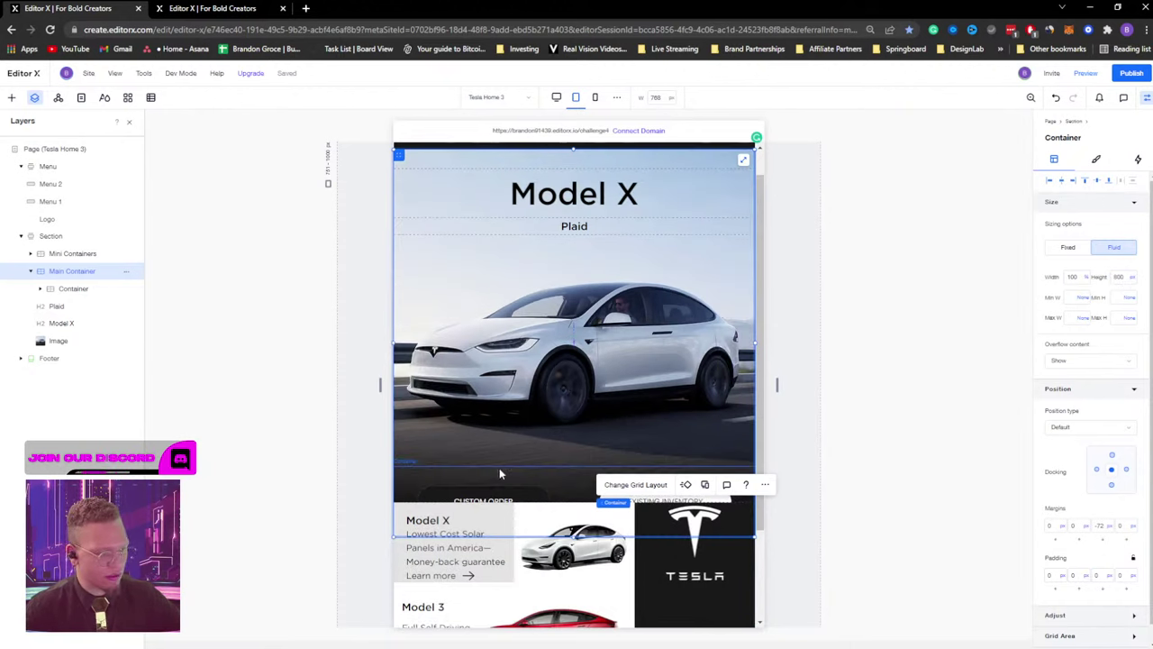
Unstretch the hero's button container and move it up over the lower body of the Model X.
click(498, 475)
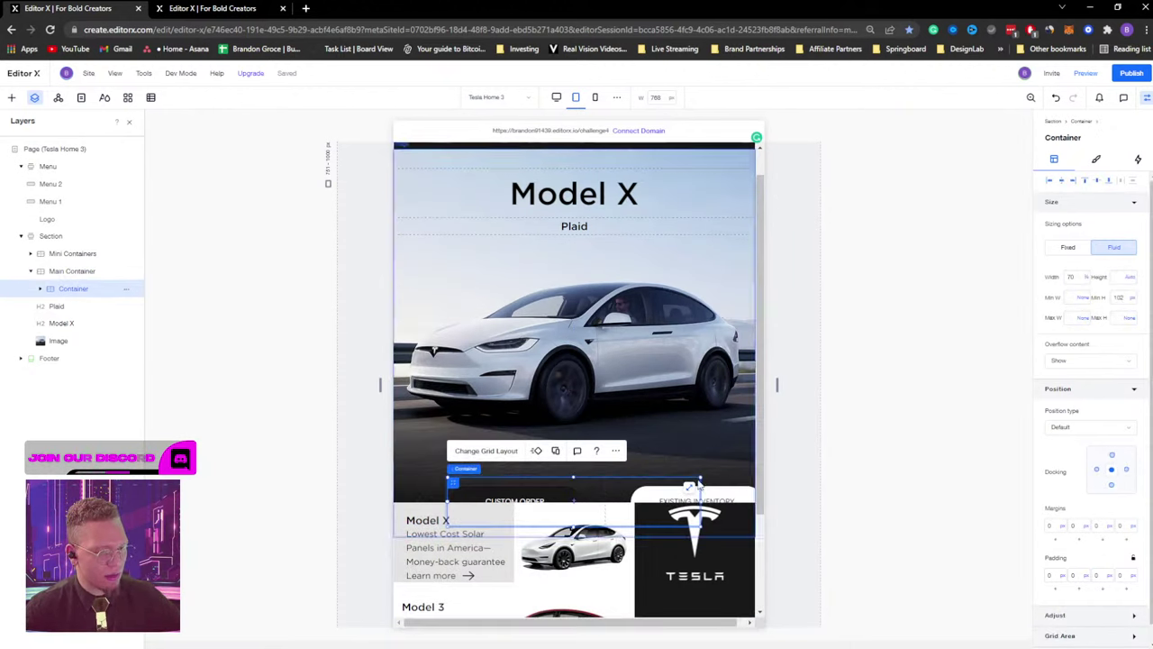
drag(450, 474, 432, 350)
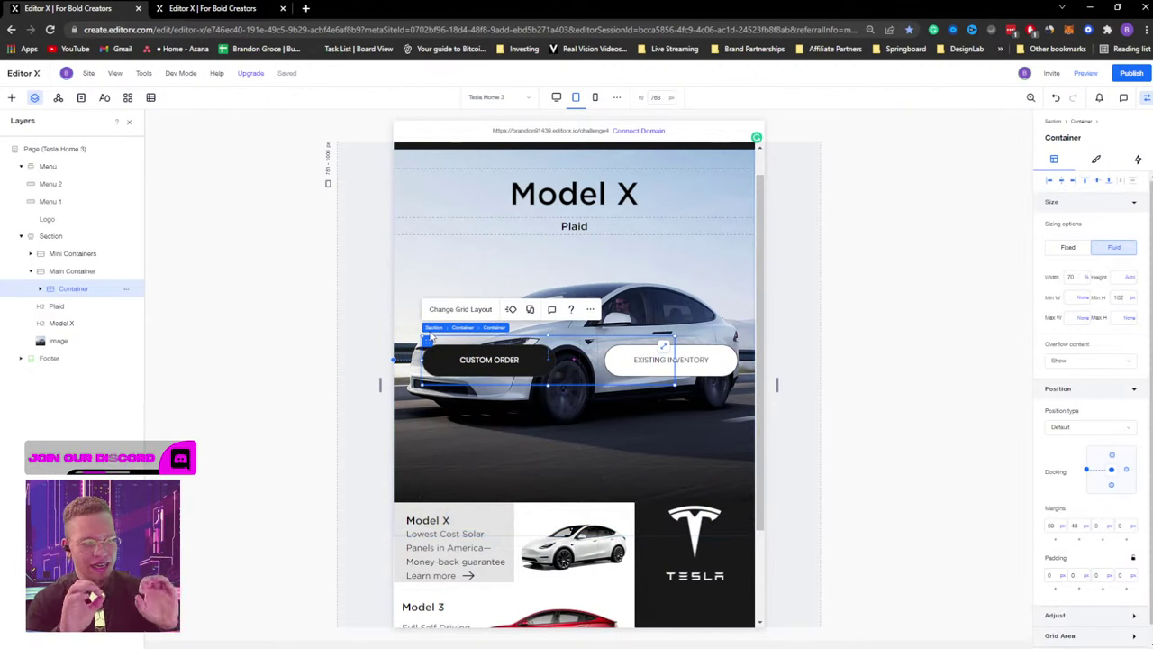
click(586, 474)
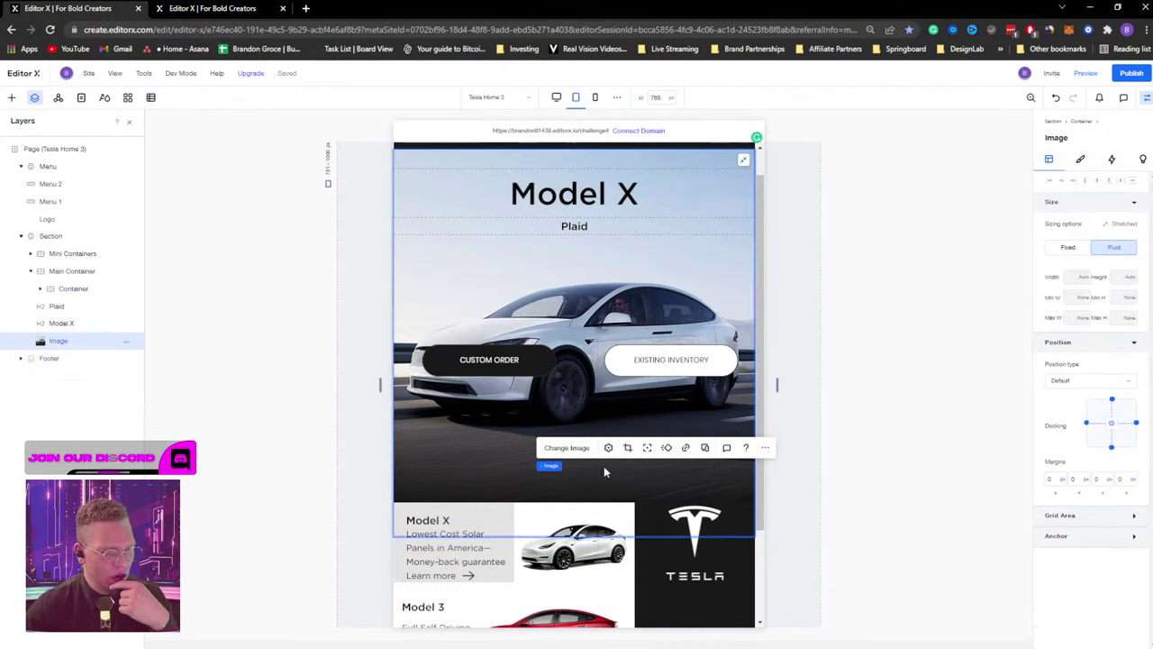
Select the Section and compare its extent and height settings on the tablet breakpoint with those on desktop.
click(31, 271)
click(54, 236)
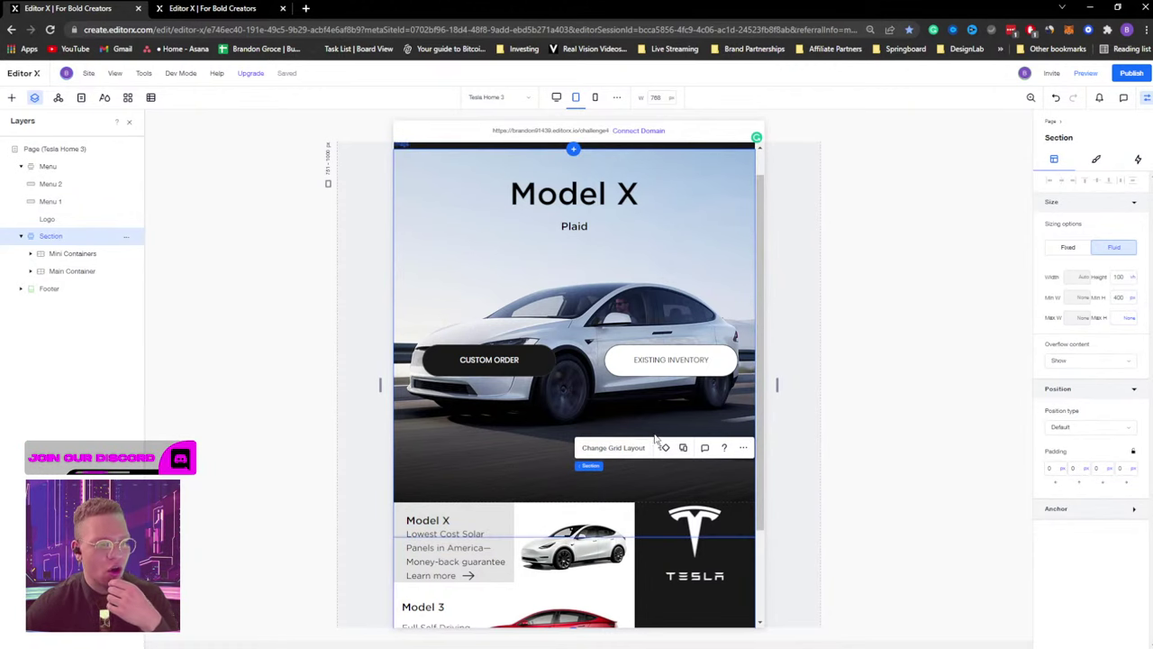
scroll(425, 371, down, 1)
scroll(425, 371, down, 1)
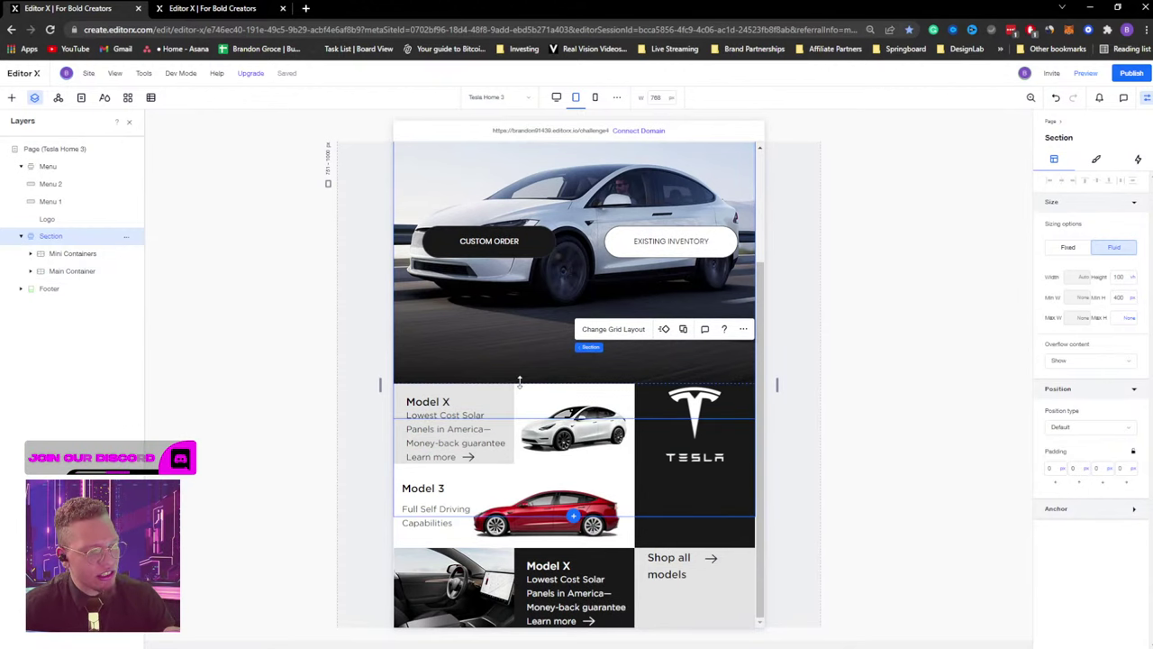
click(556, 96)
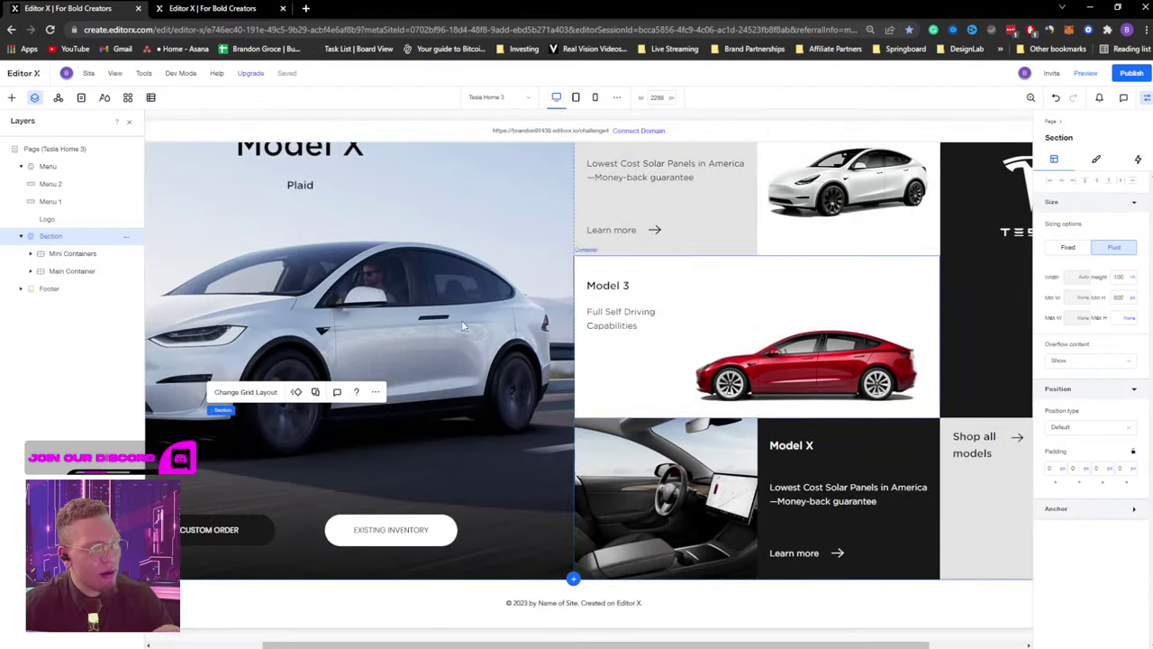
click(129, 121)
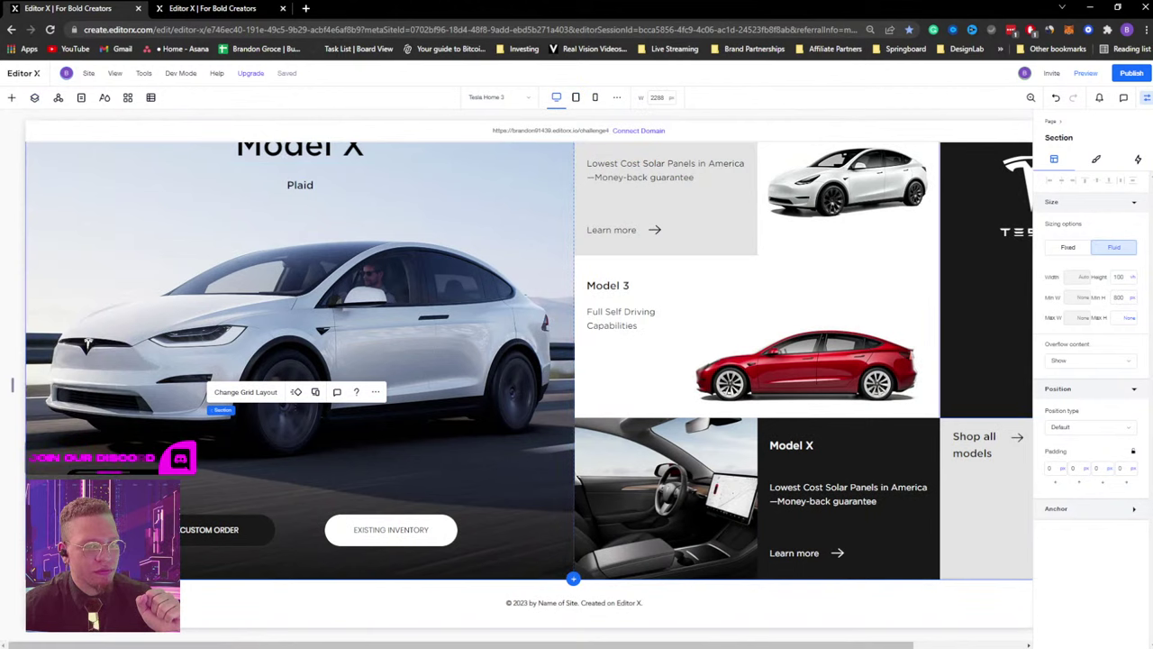
click(1146, 99)
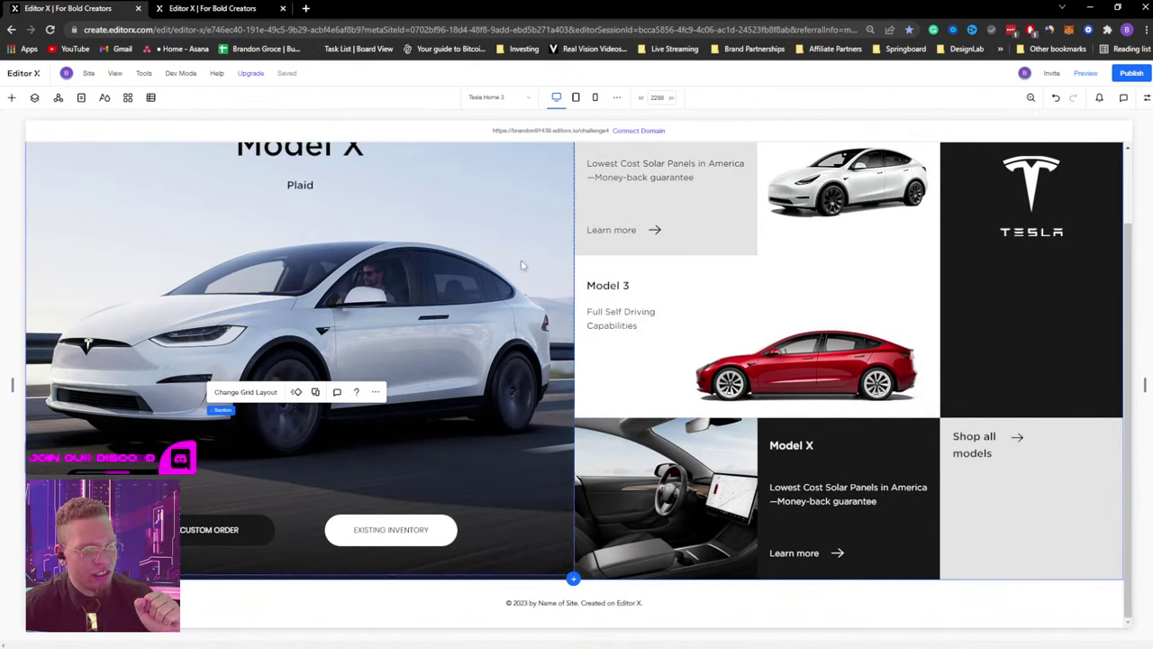
scroll(521, 264, up, 2)
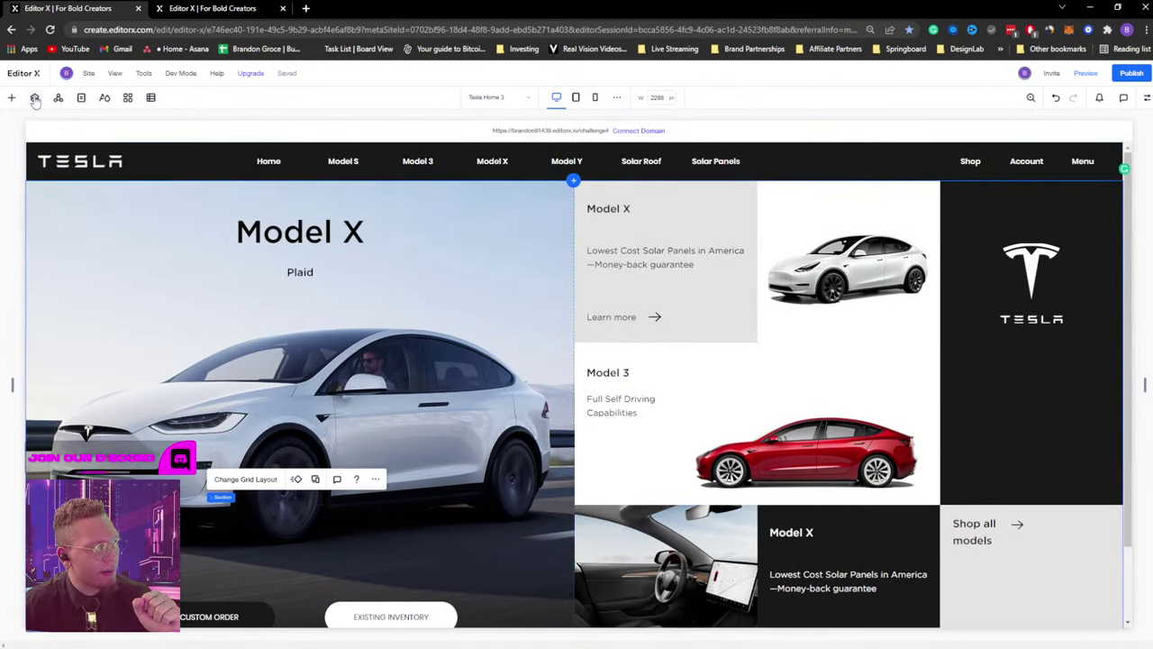
click(35, 97)
click(20, 236)
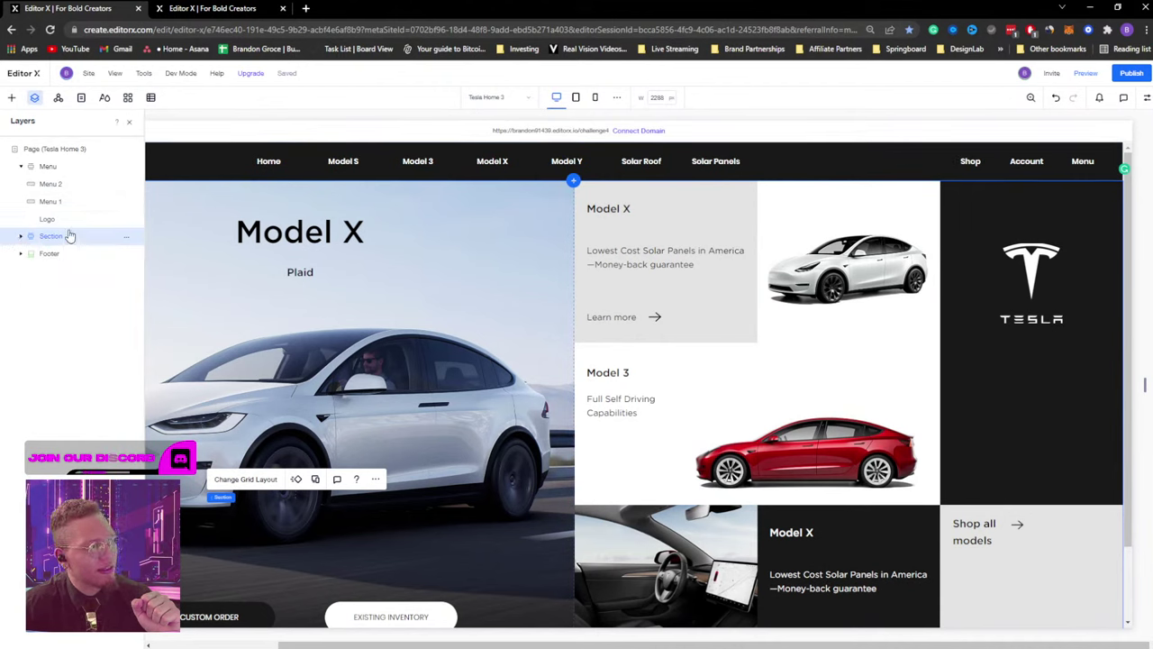
click(1145, 100)
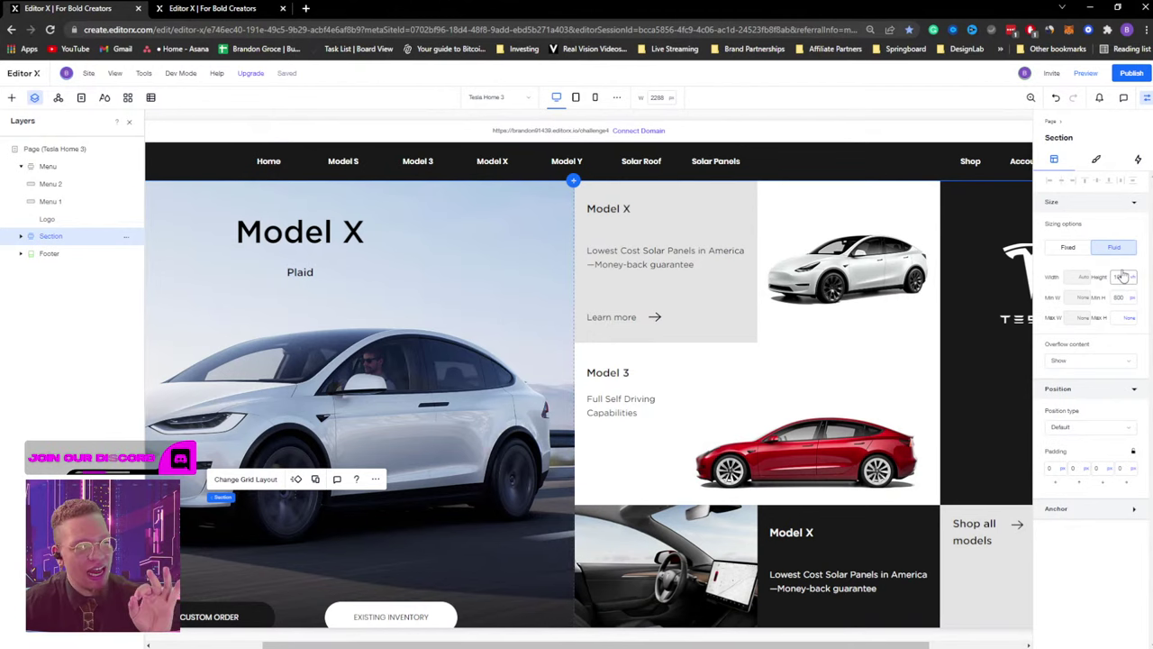
Return to the tablet breakpoint and clear the Section's height so that it is Auto.
click(576, 97)
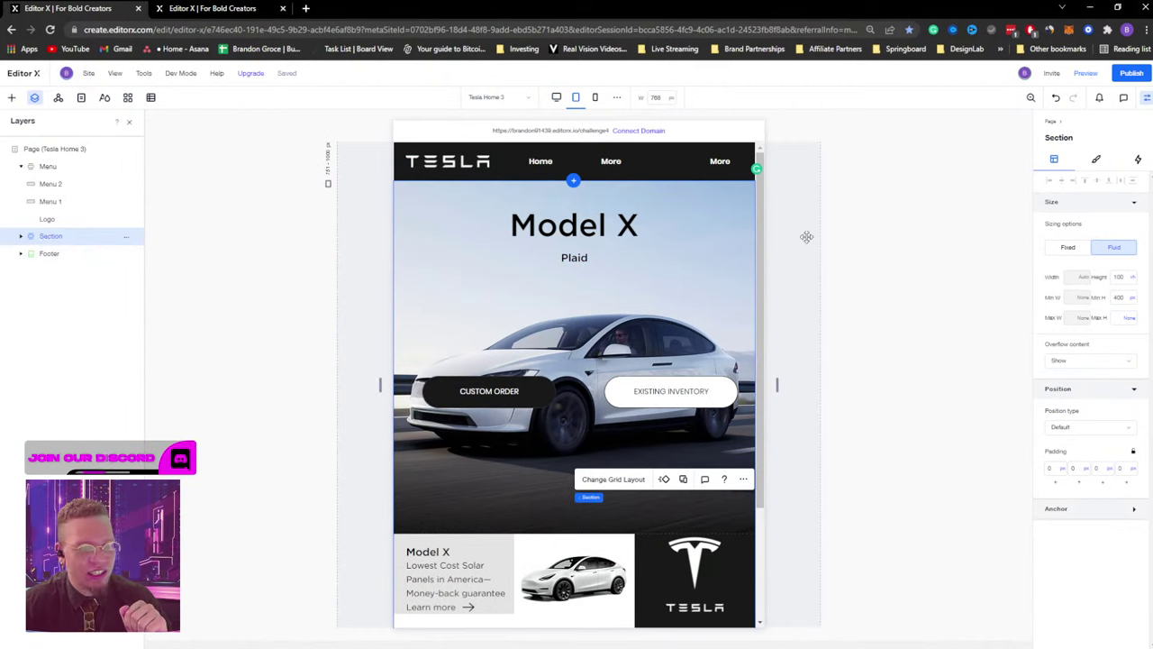
scroll(659, 432, down, 2)
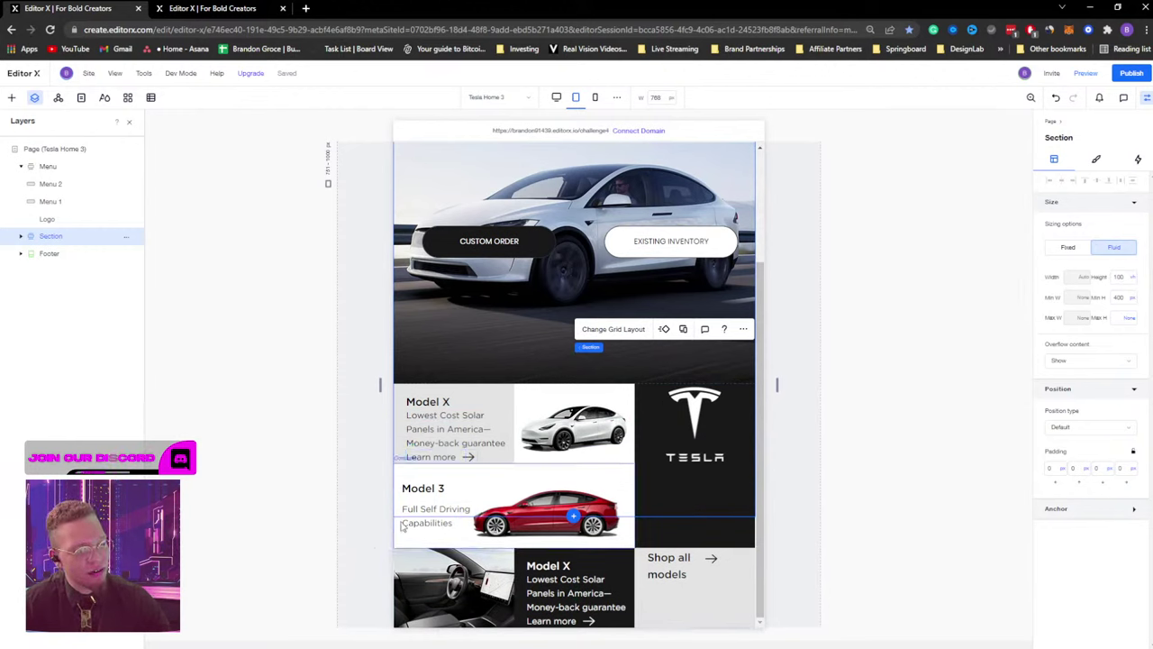
click(1118, 278)
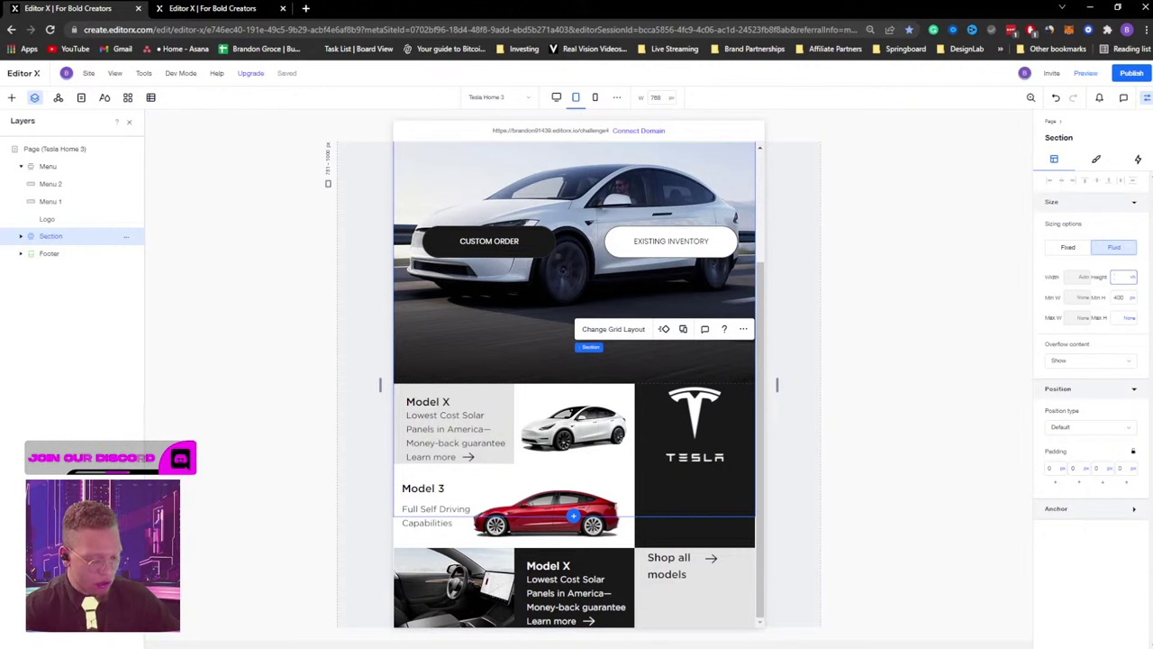
key(Return)
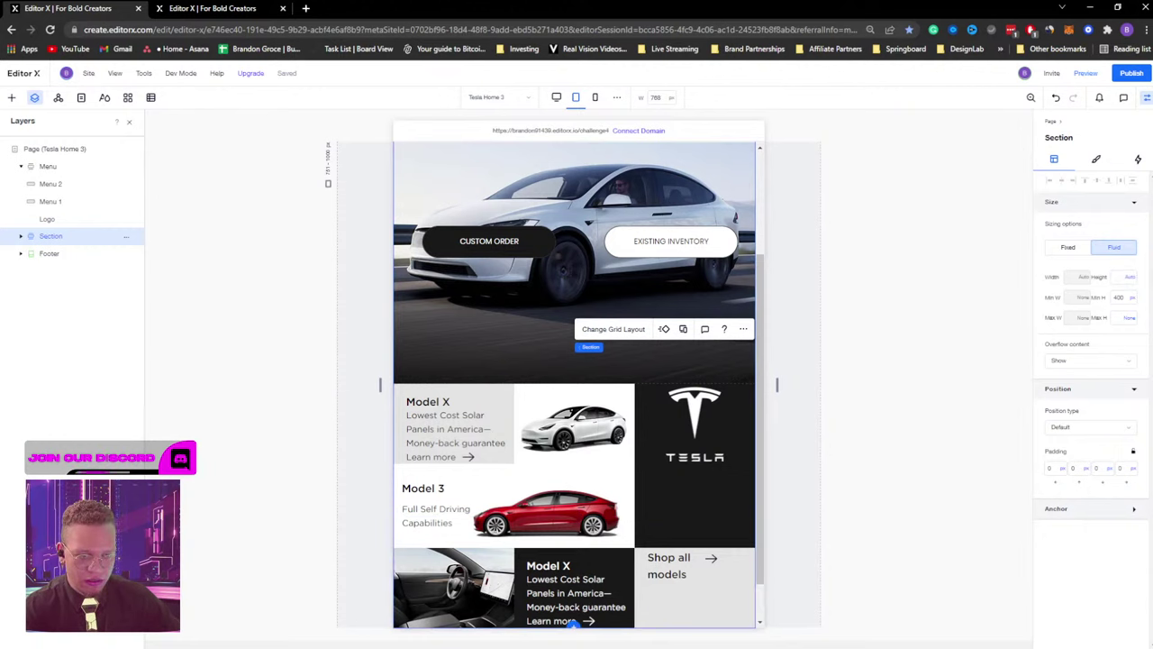
scroll(773, 347, down, 1)
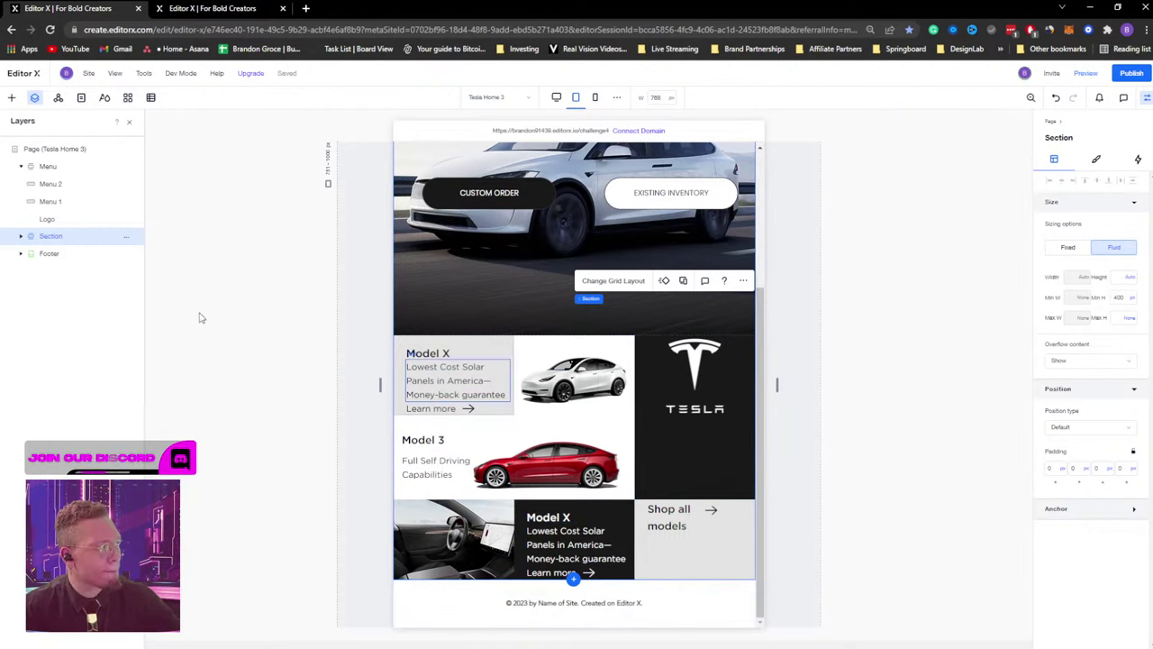
Move the hero's button container slightly lower over the car.
scroll(479, 320, up, 3)
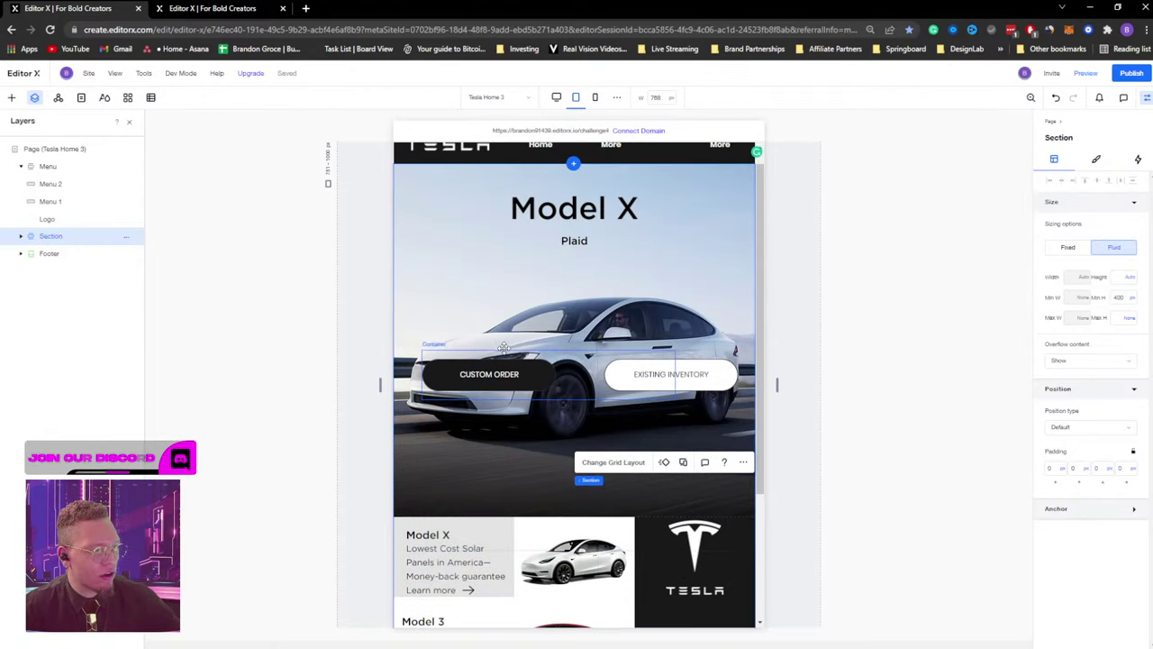
click(503, 352)
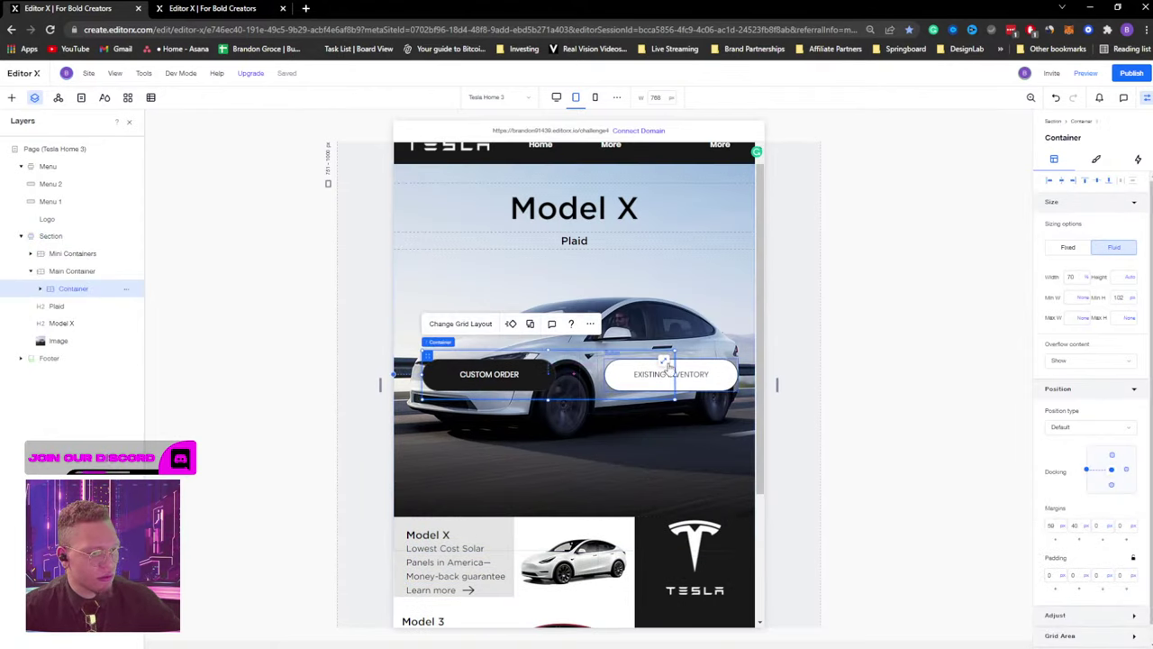
drag(423, 354, 436, 414)
click(422, 491)
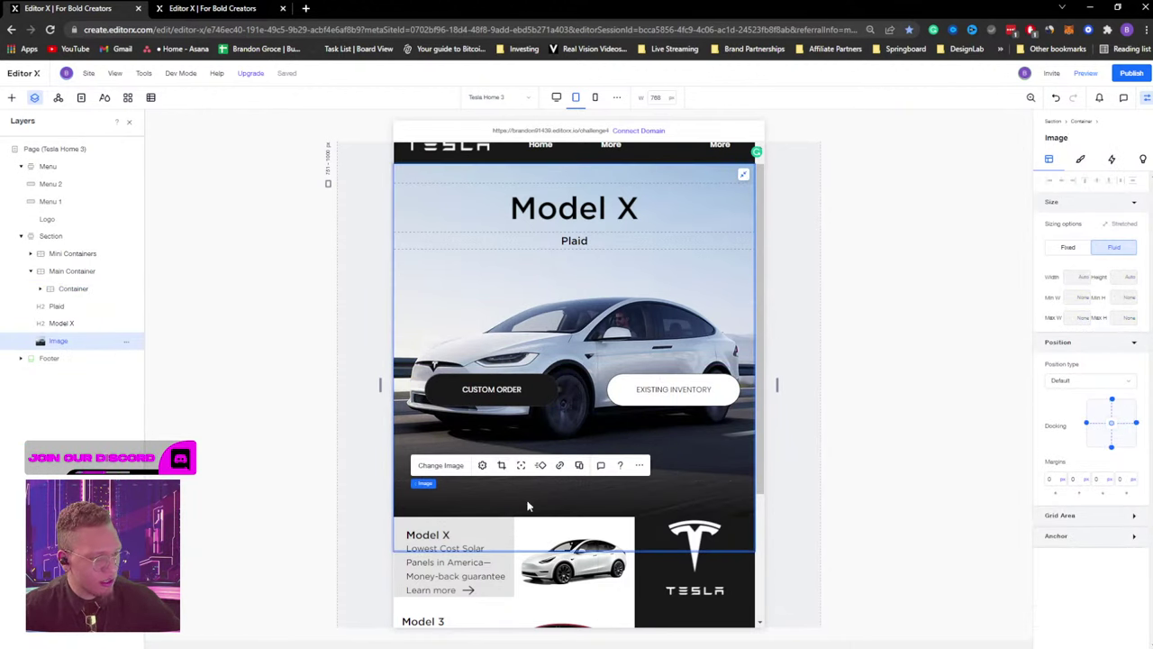
Set the Main Container's height to 500 px.
scroll(528, 506, down, 5)
scroll(603, 493, up, 4)
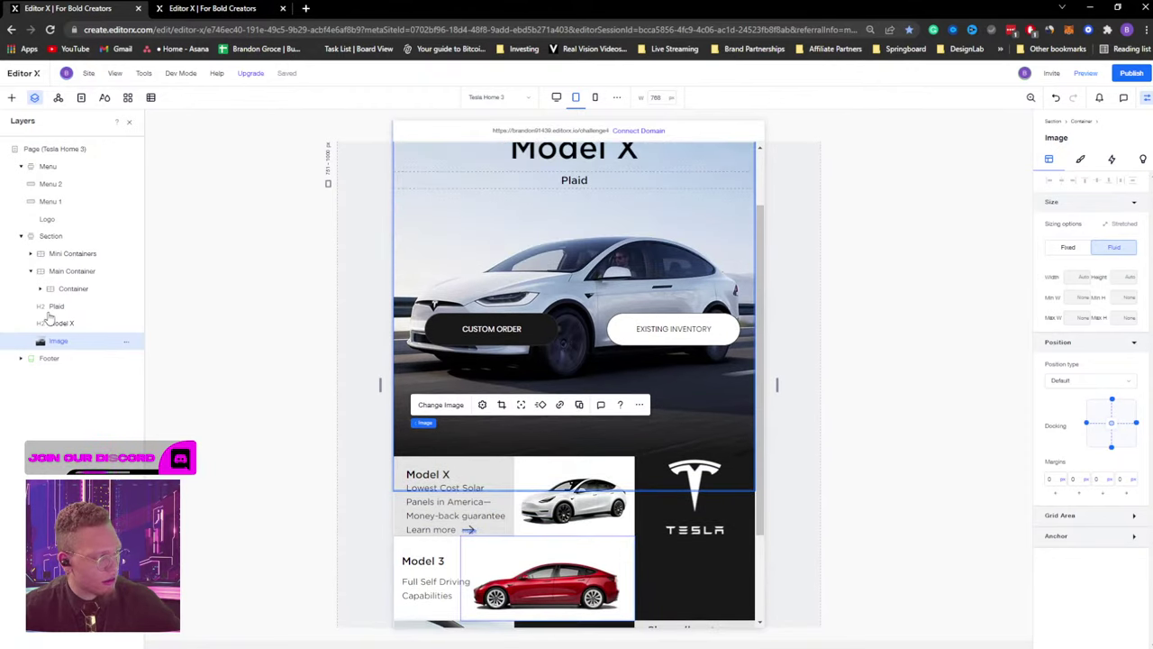
click(72, 271)
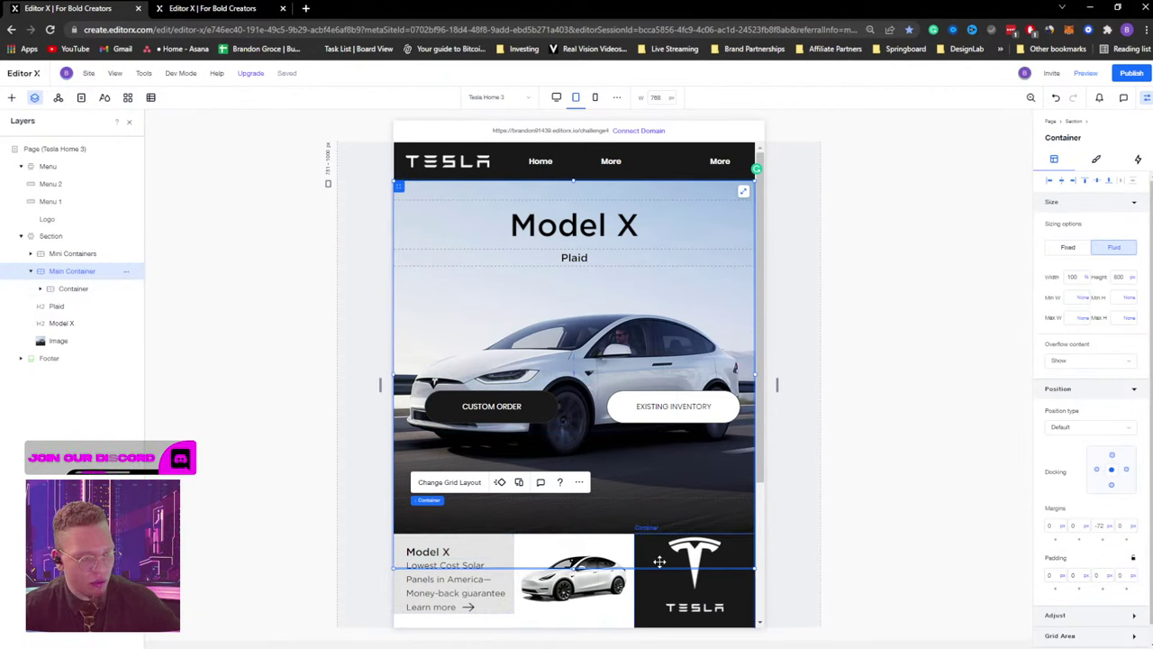
scroll(685, 450, down, 3)
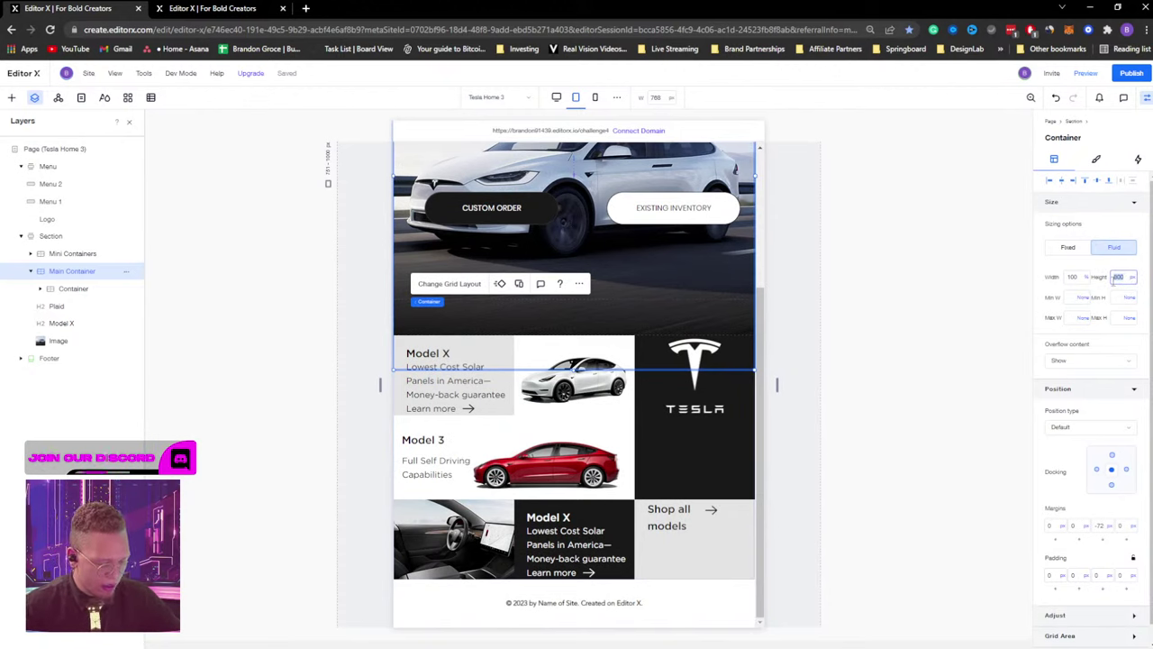
key(Return)
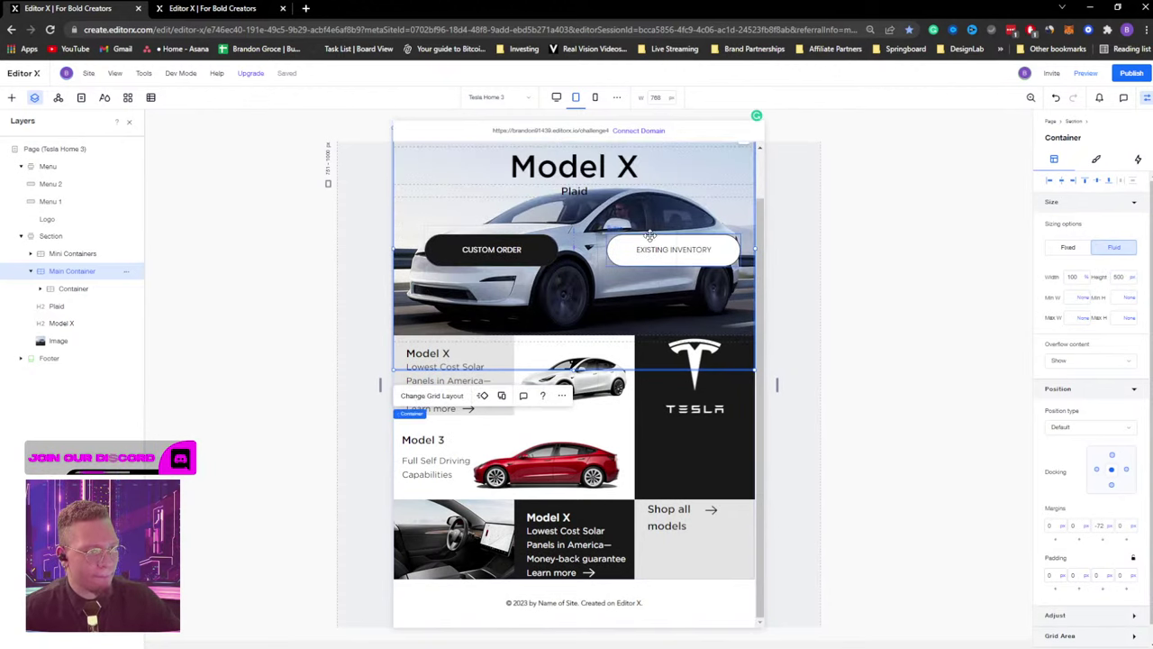
scroll(655, 236, up, 1)
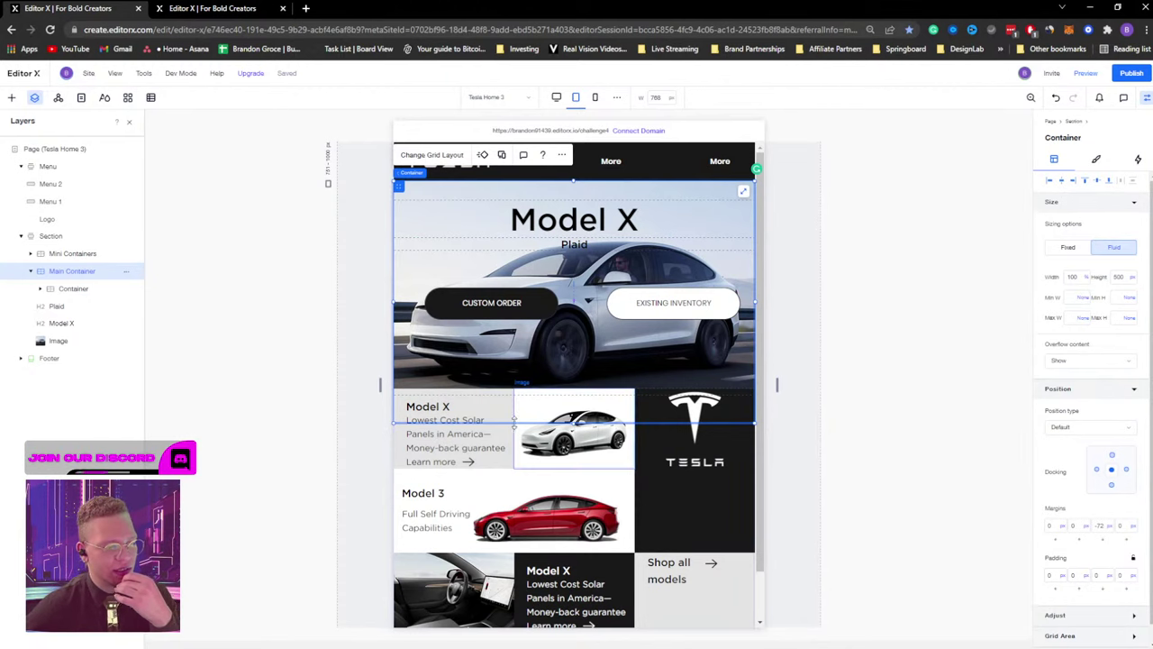
Collapse Main Container in the layer tree and move it above Mini Containers in the stacking order.
click(30, 272)
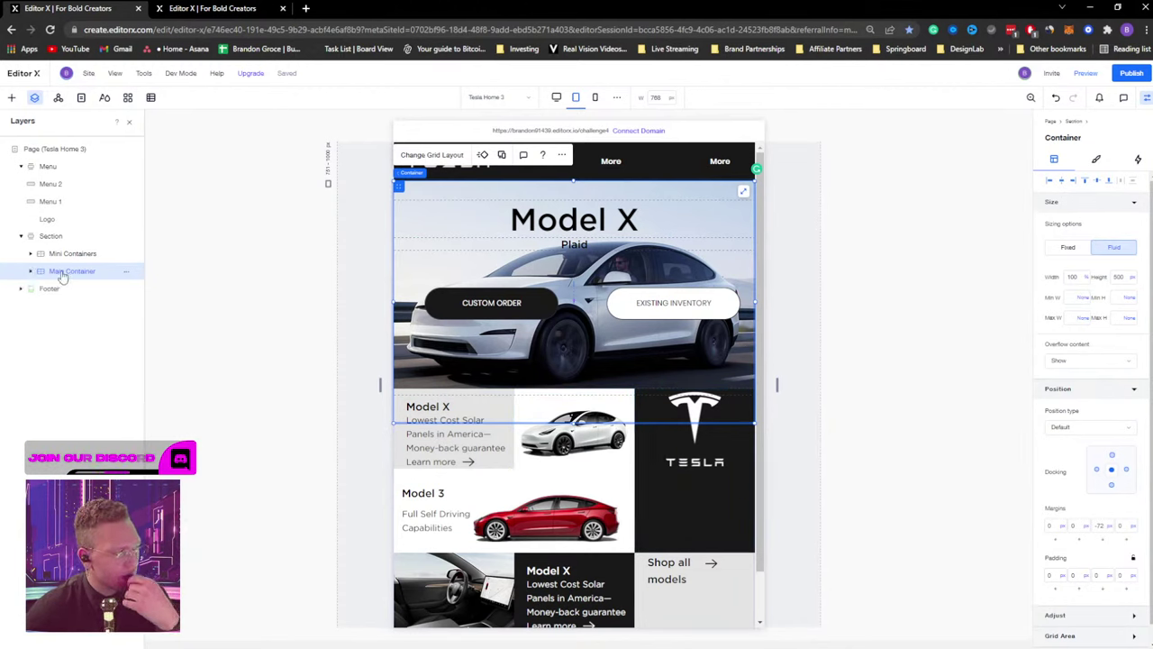
drag(68, 277, 72, 256)
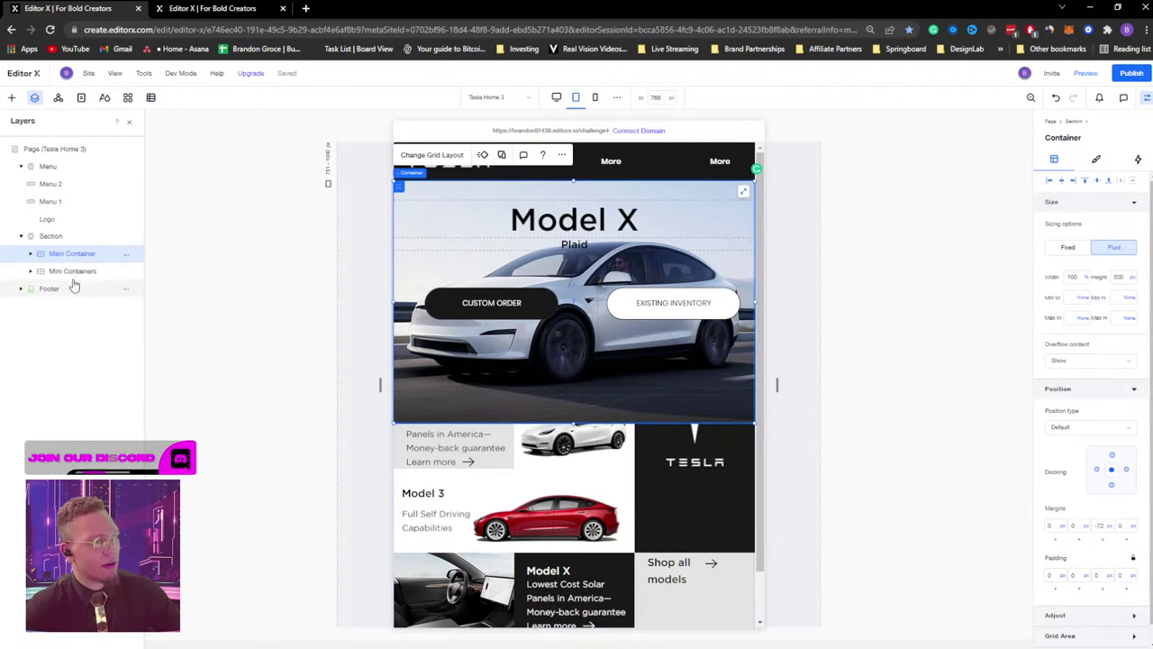
drag(57, 253, 57, 272)
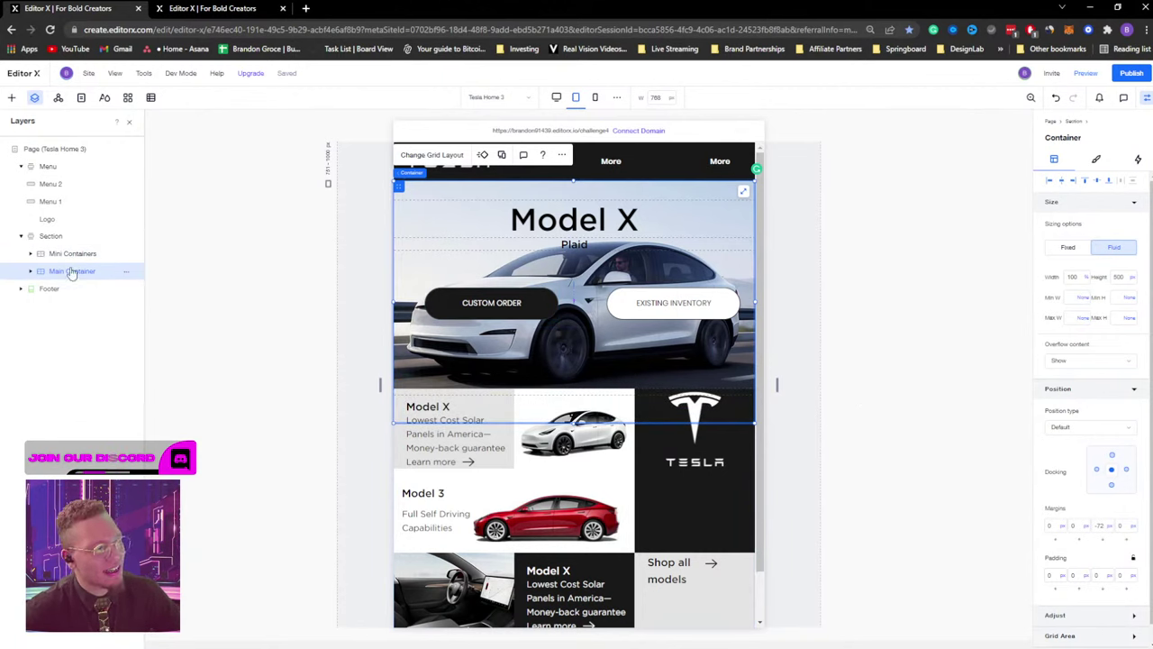
drag(76, 273, 76, 261)
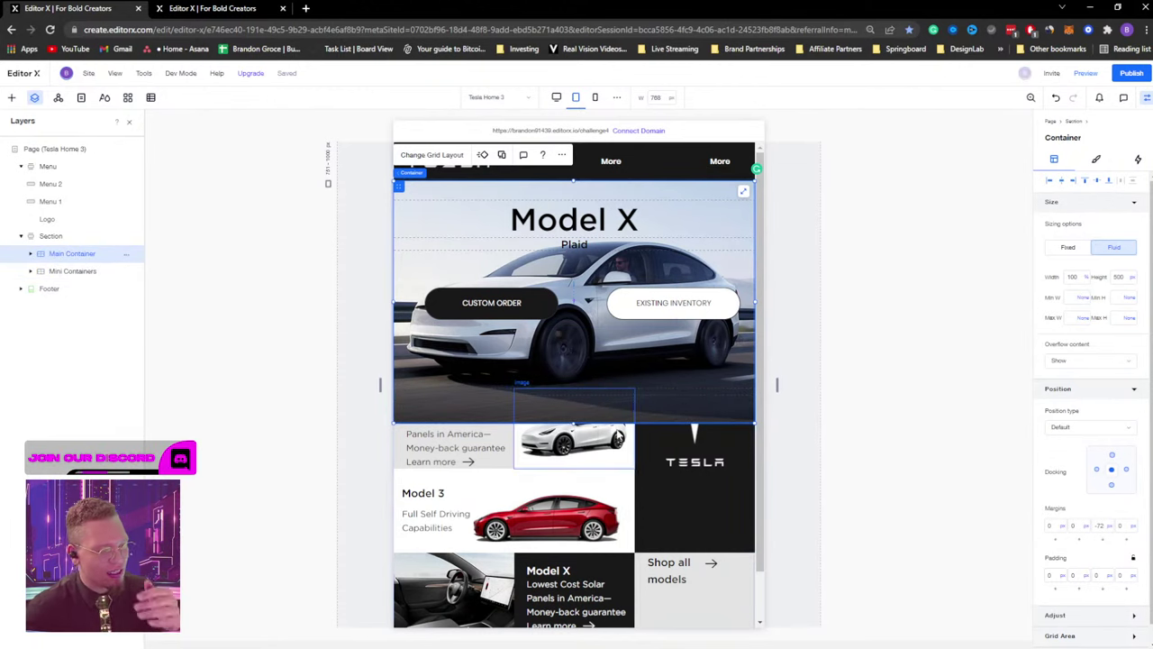
Set the Section's height to 2000 px.
click(65, 275)
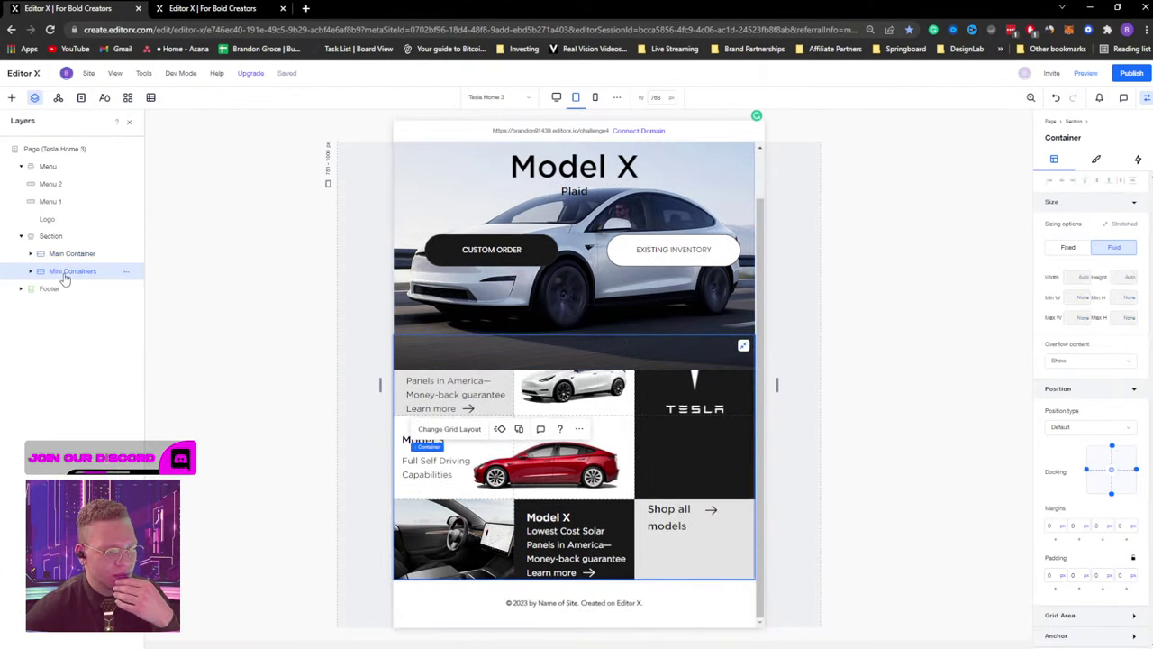
click(47, 237)
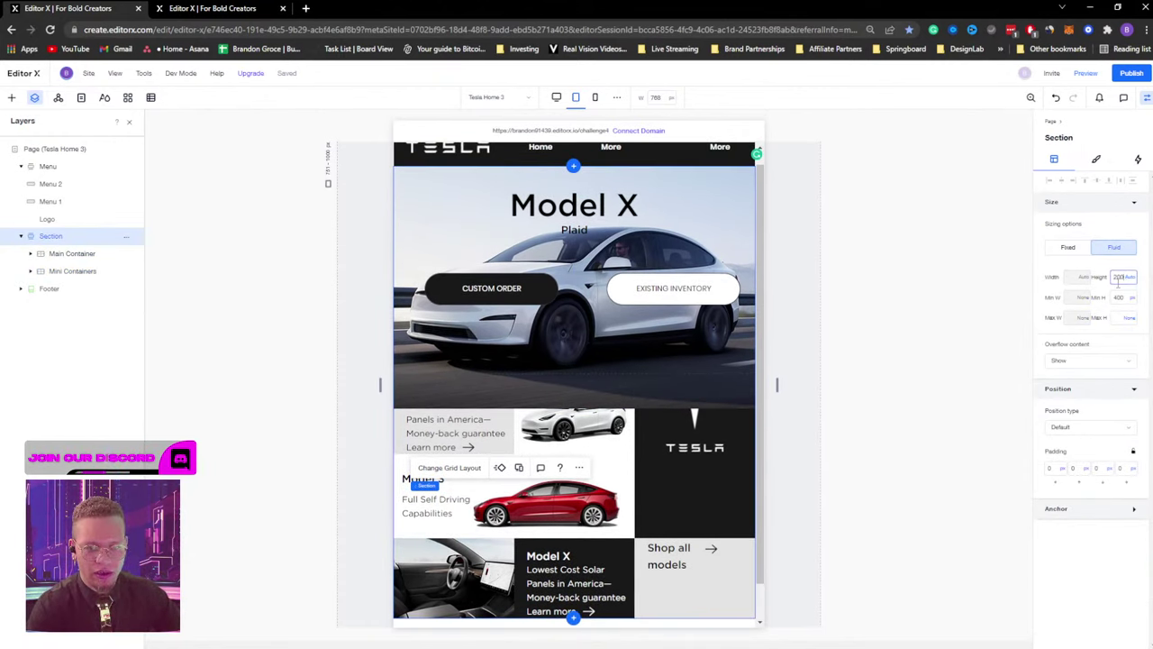
key(Return)
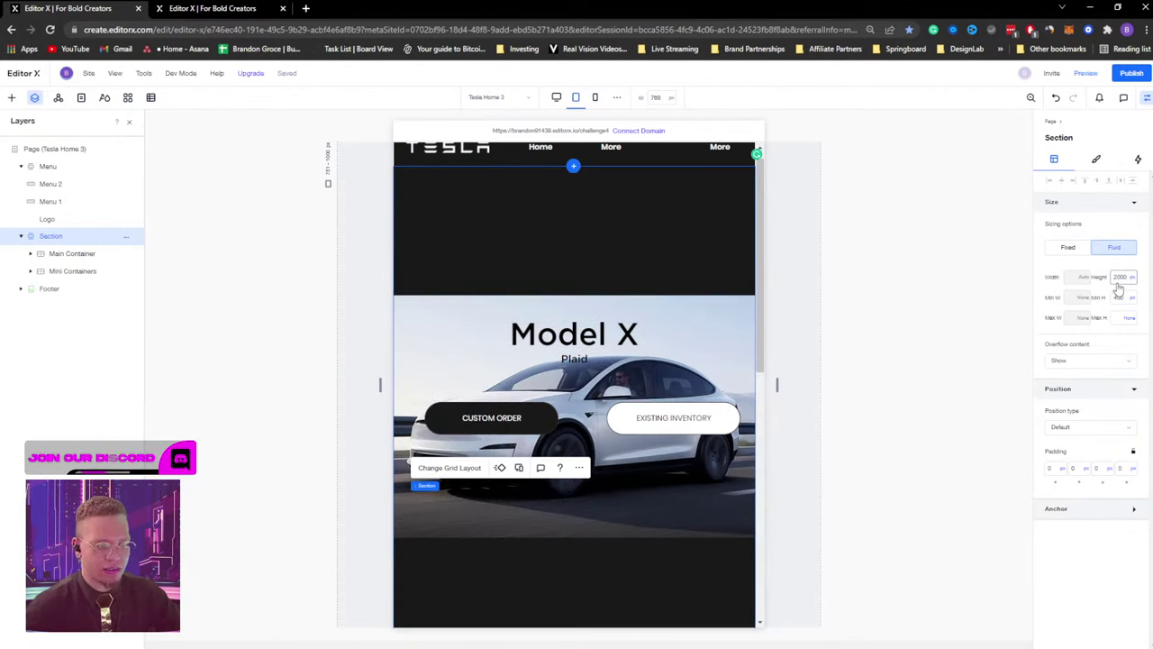
scroll(622, 320, down, 5)
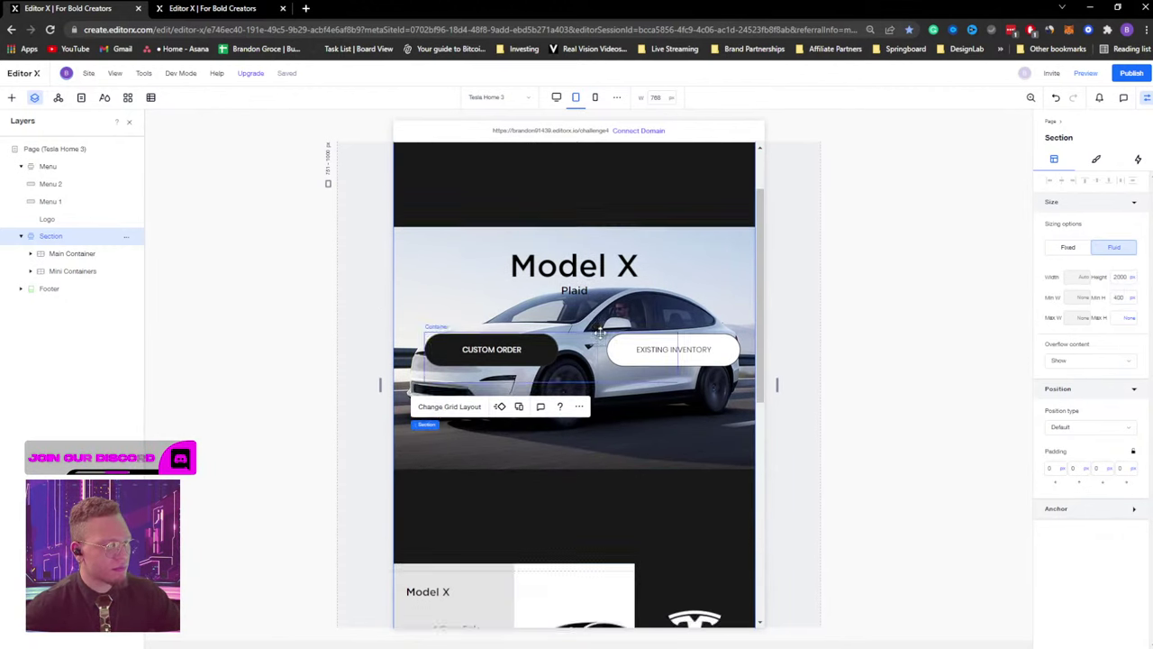
scroll(622, 319, up, 5)
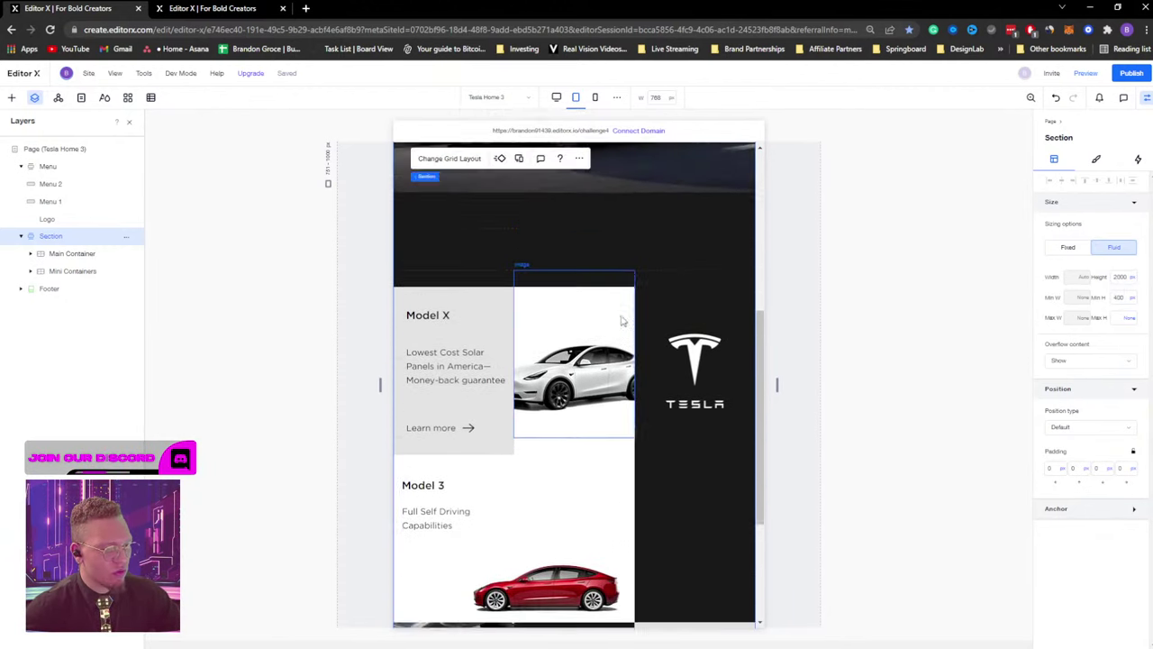
Align Main Container to the top of the Section and extend its height to about 609 px.
click(73, 256)
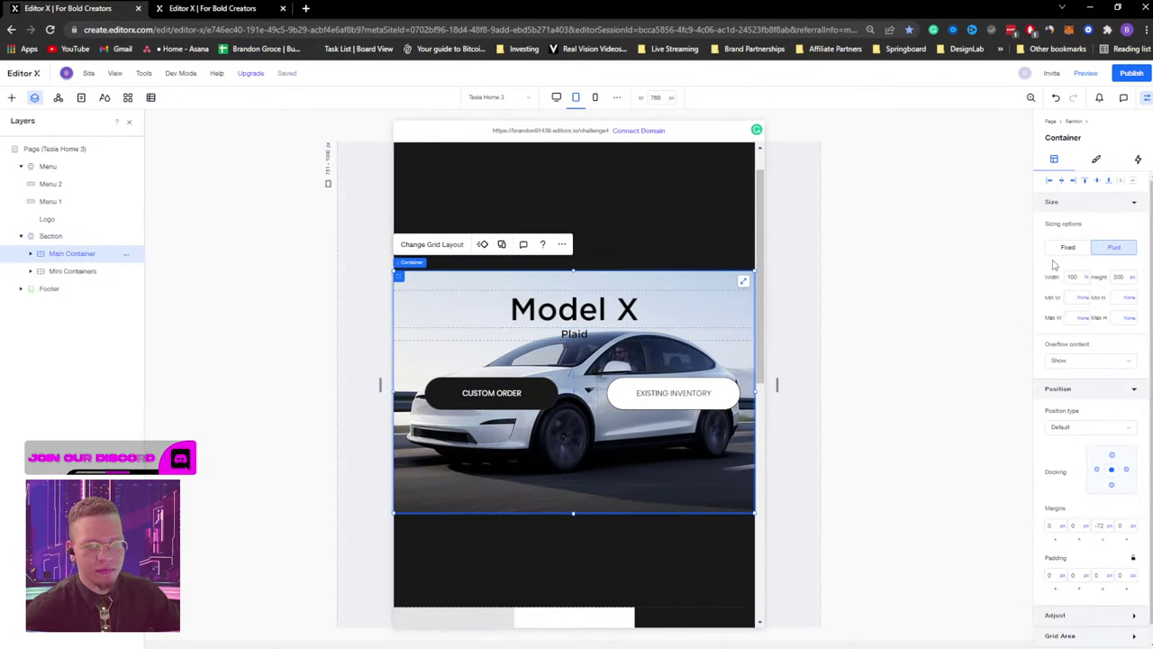
click(1084, 183)
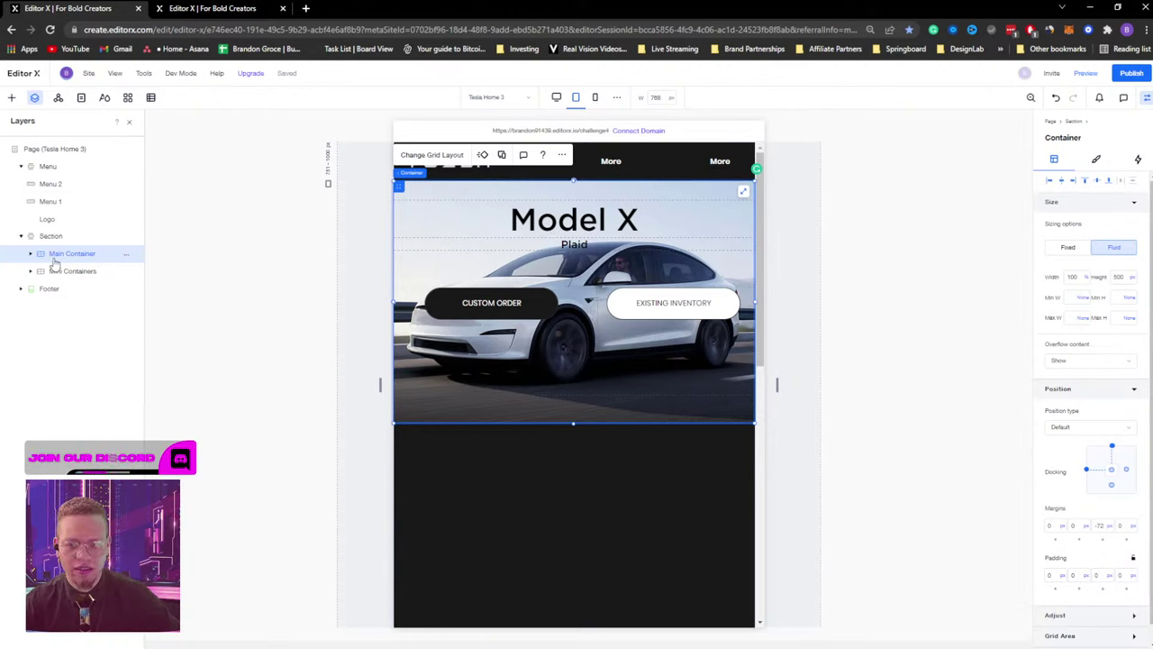
drag(572, 420, 573, 477)
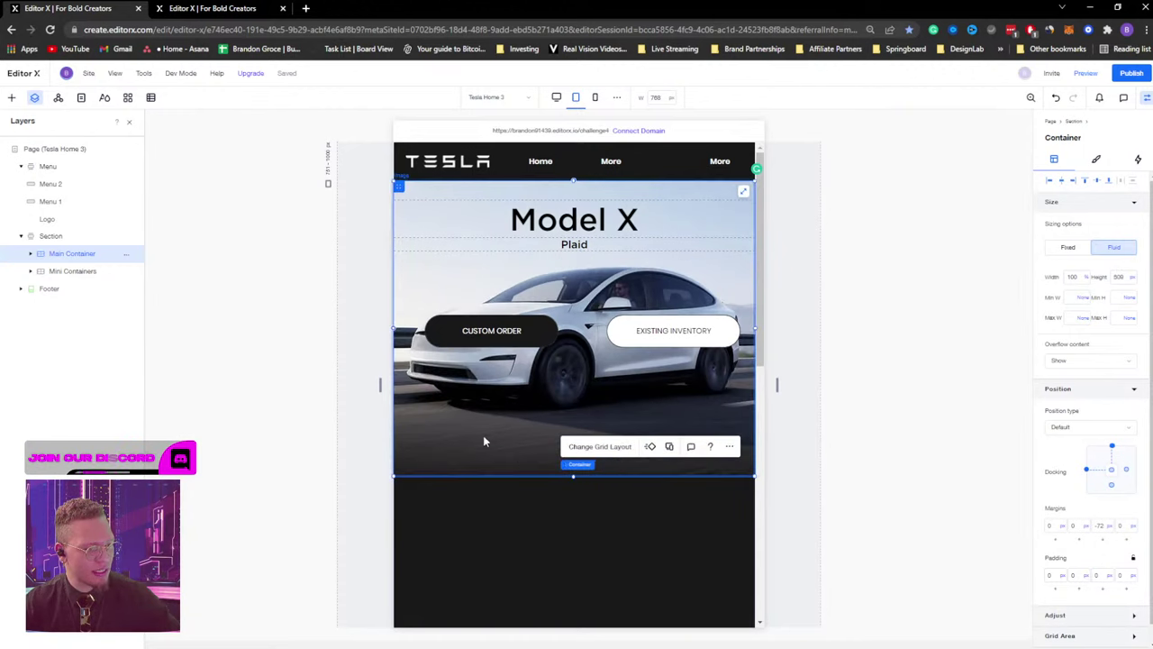
Set the hero button container's width to 100% and stretch it to fill the bottom row of Main Container's grid.
click(587, 322)
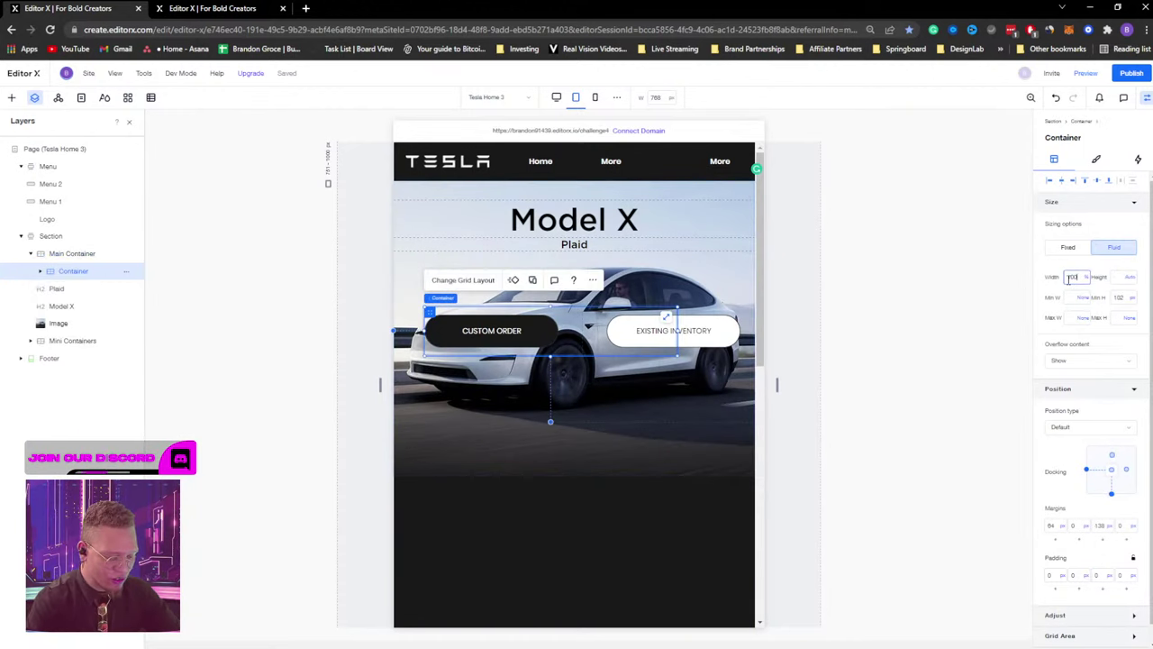
key(Return)
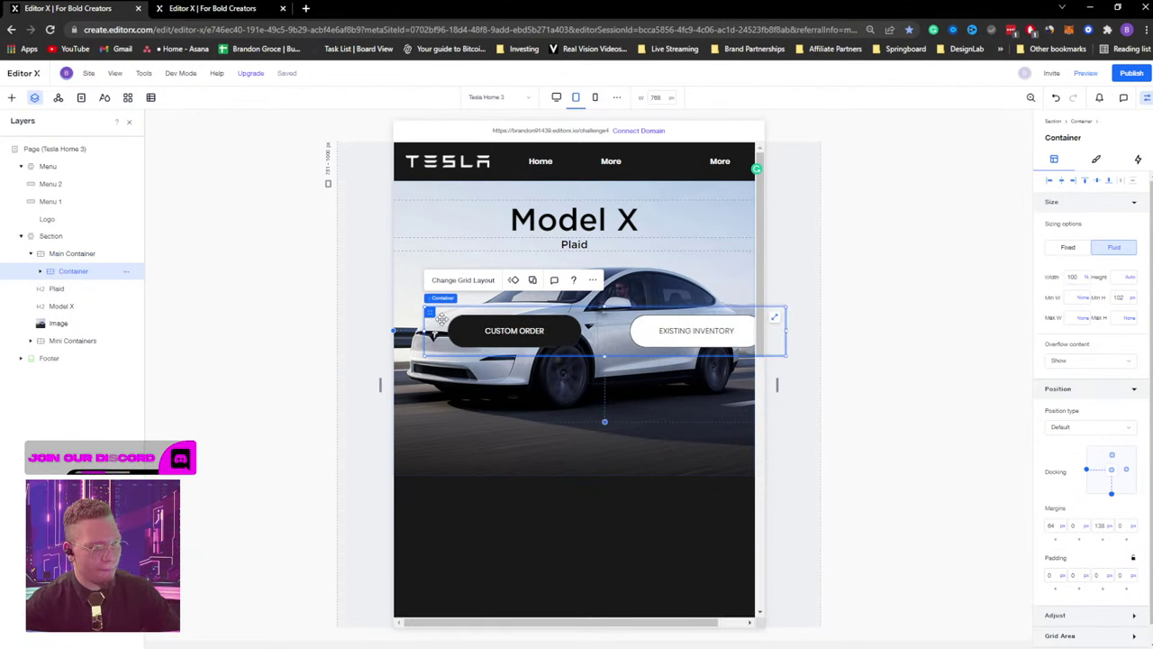
drag(441, 317, 518, 432)
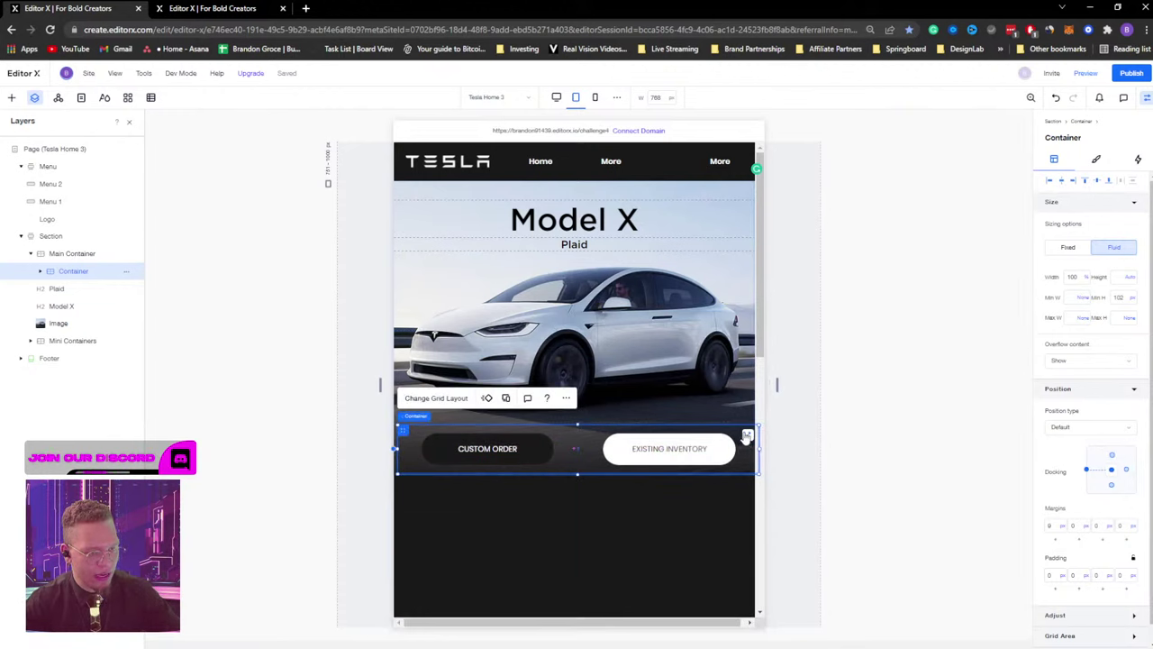
click(745, 436)
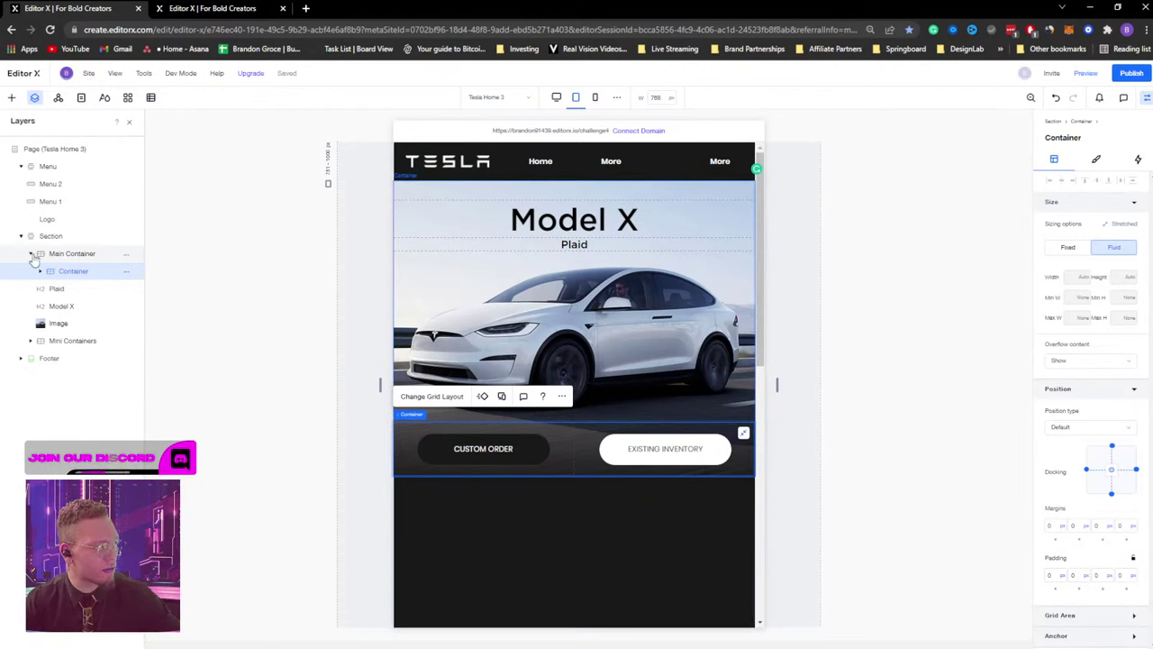
Set Main Container's bottom margin to 0 px.
click(71, 255)
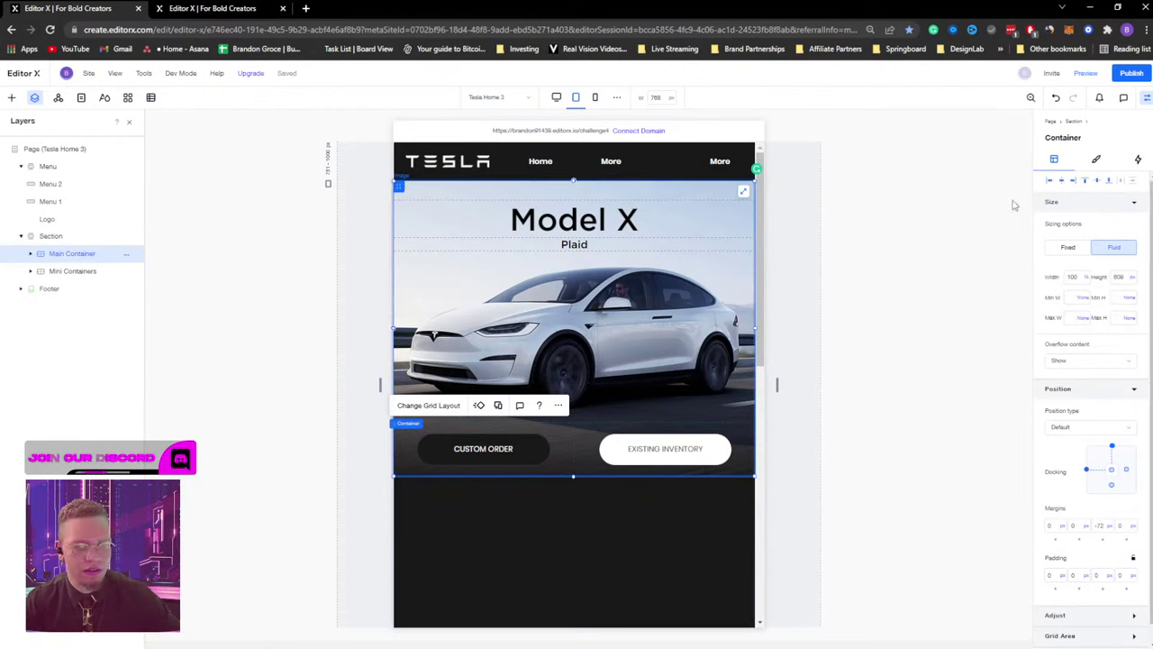
click(1101, 526)
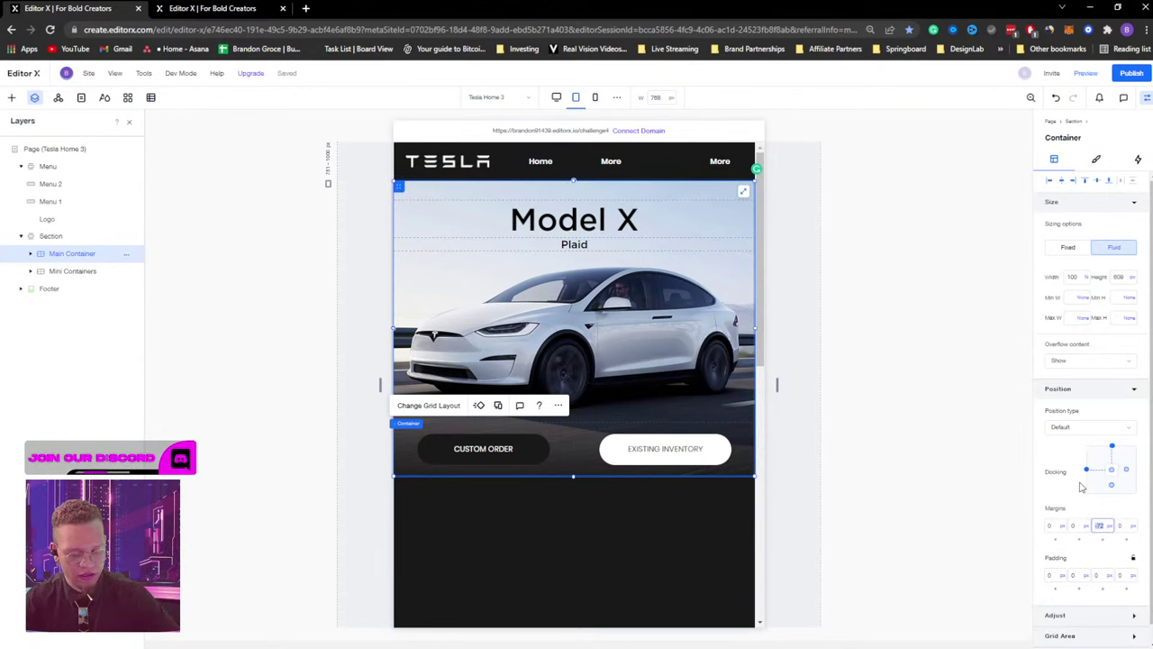
text(0)
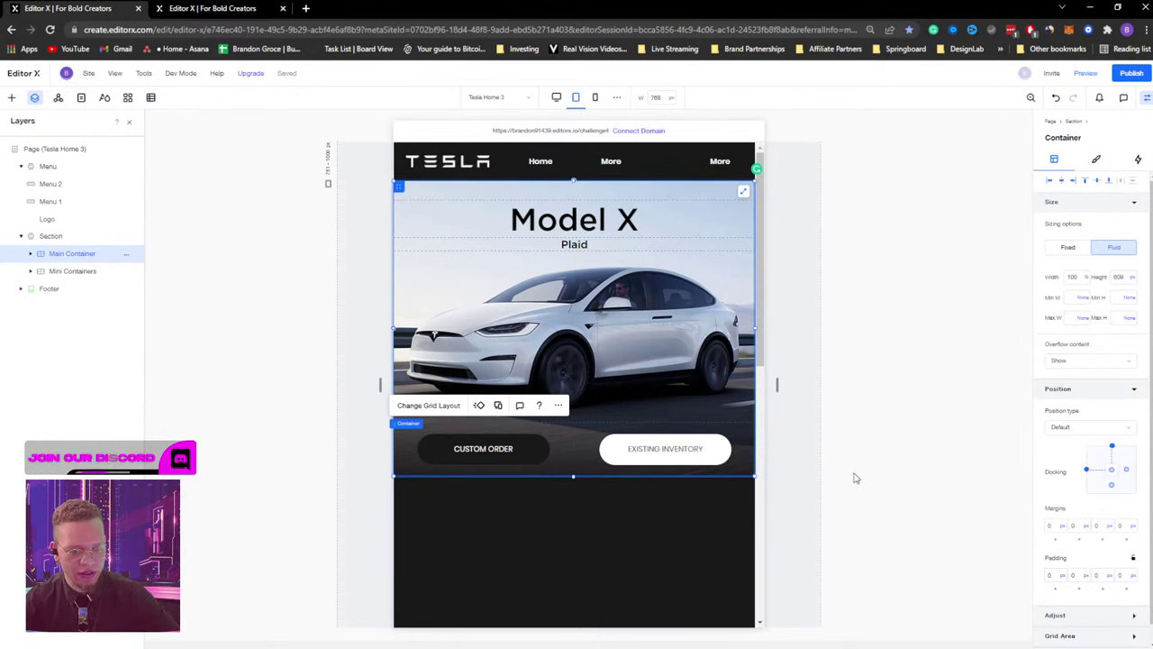
Clear the Section's height so that it is Auto.
scroll(865, 472, down, 3)
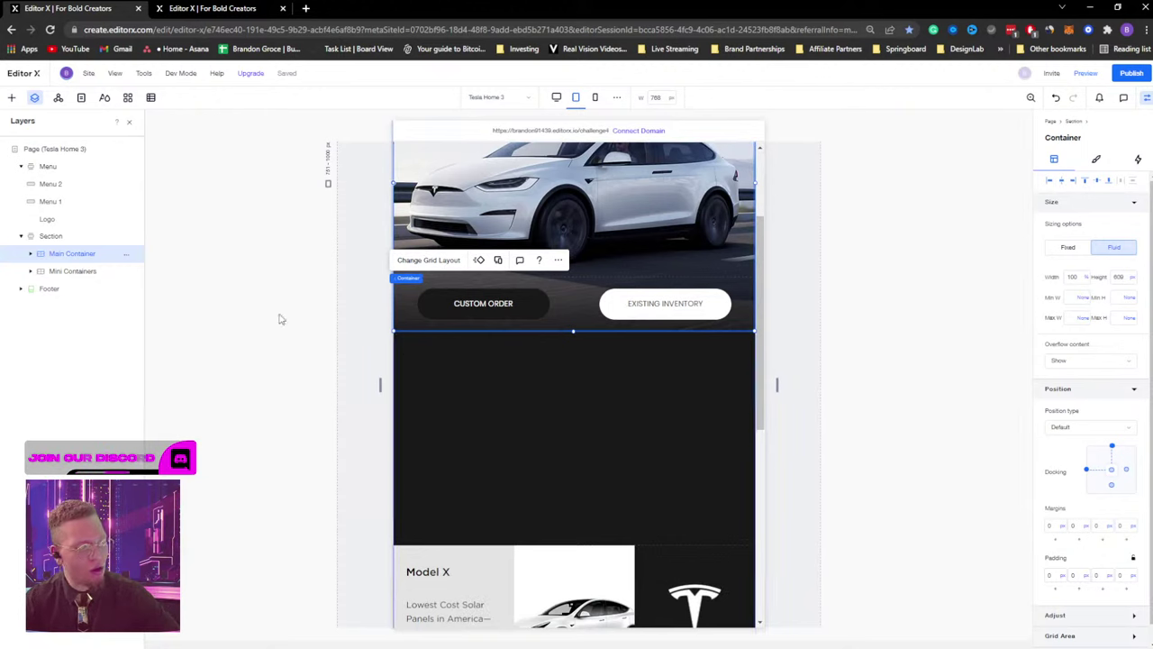
click(50, 237)
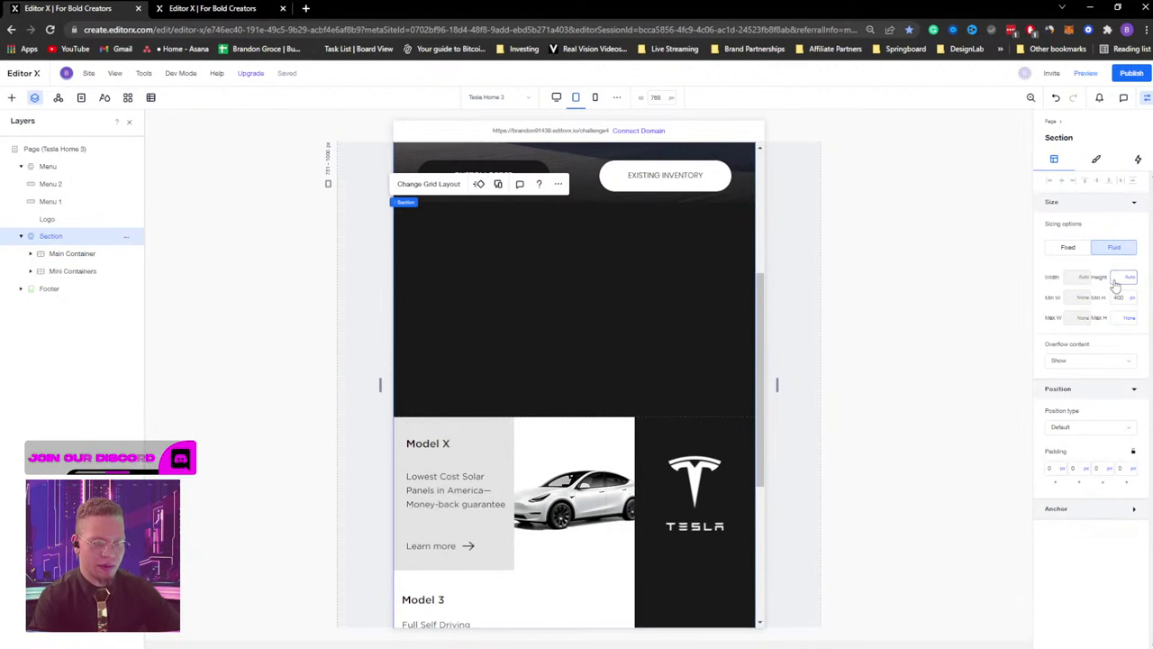
scroll(656, 407, up, 2)
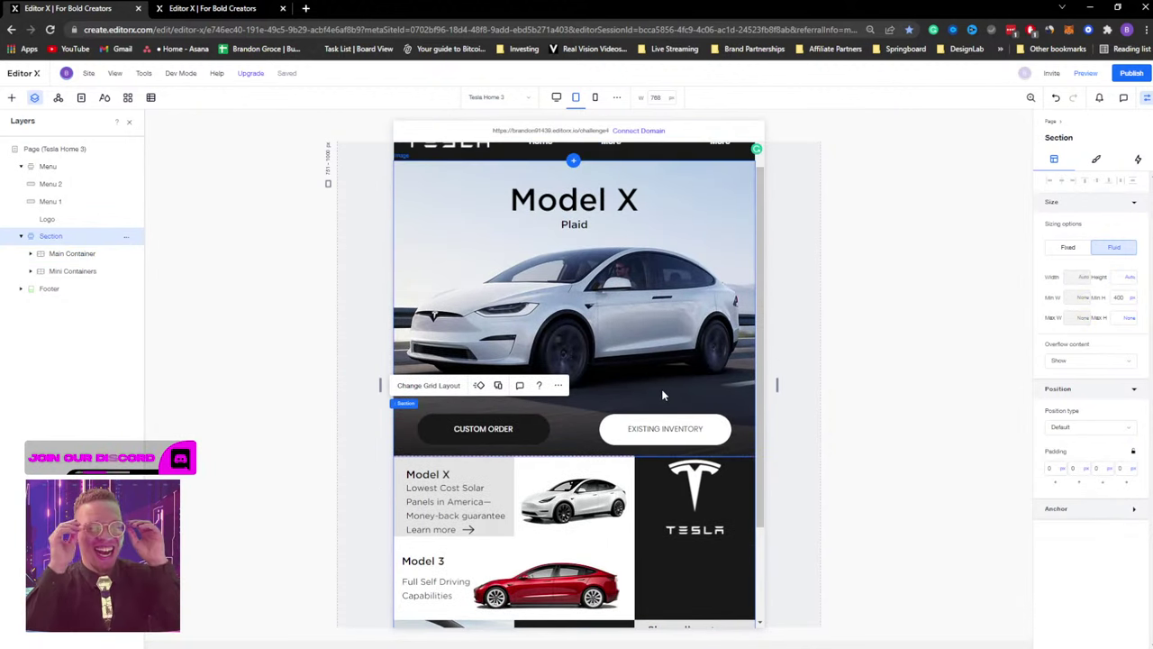
scroll(643, 402, down, 1)
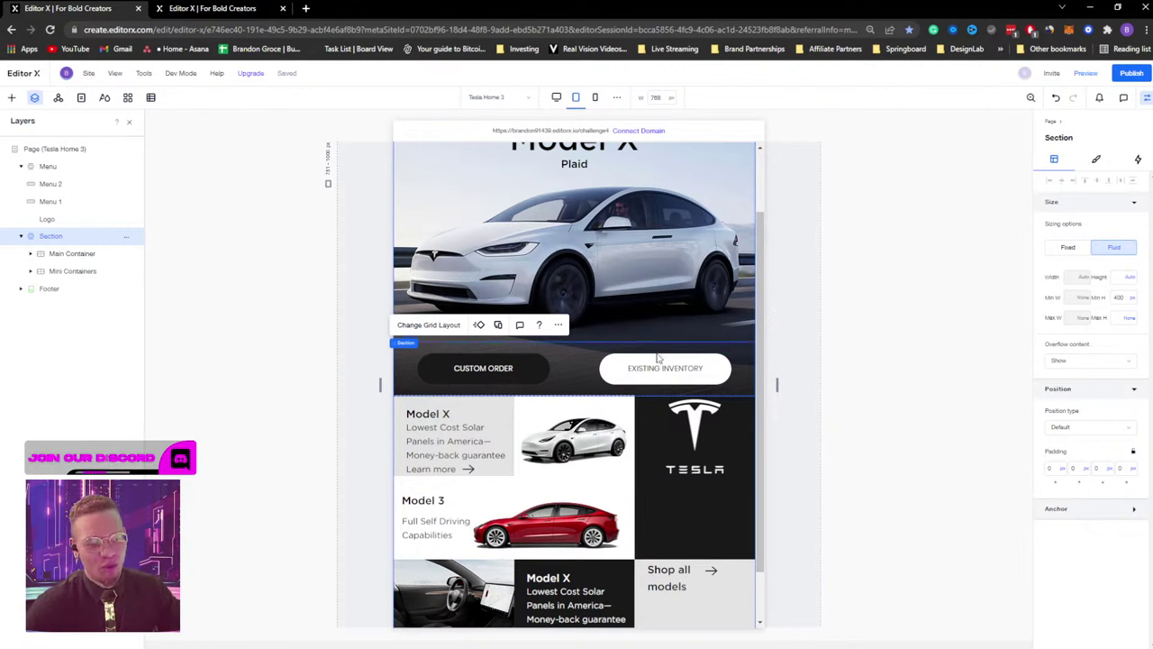
scroll(656, 358, down, 1)
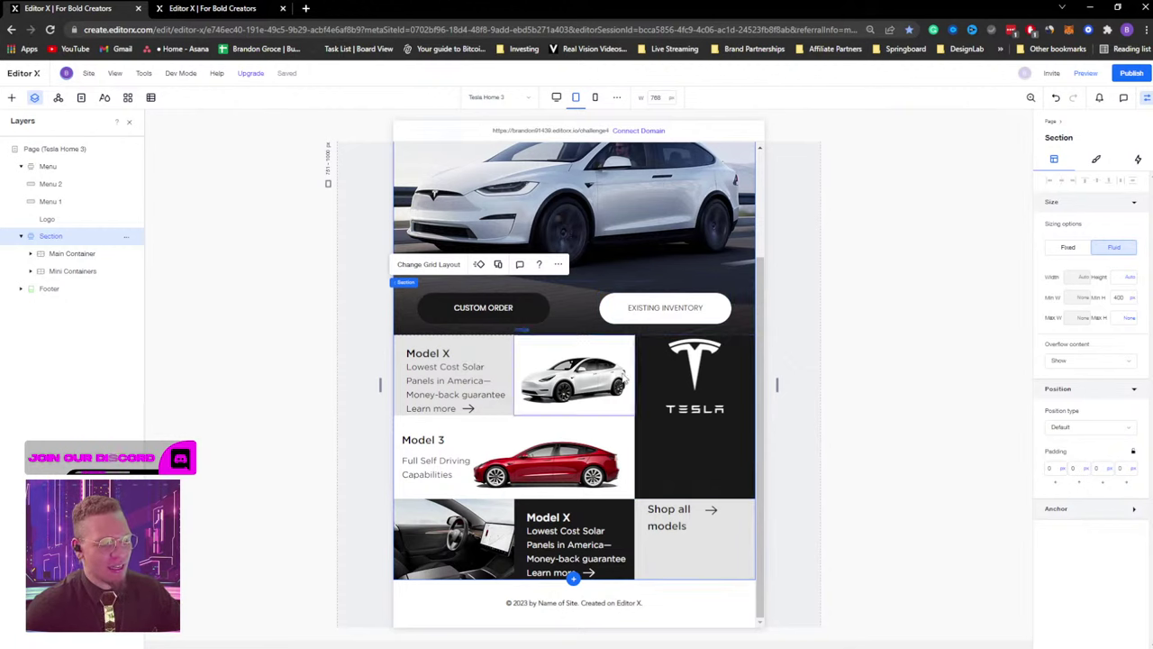
Dock Mini Containers to the centre instead of stretching it, and set its height to 800 px.
click(692, 383)
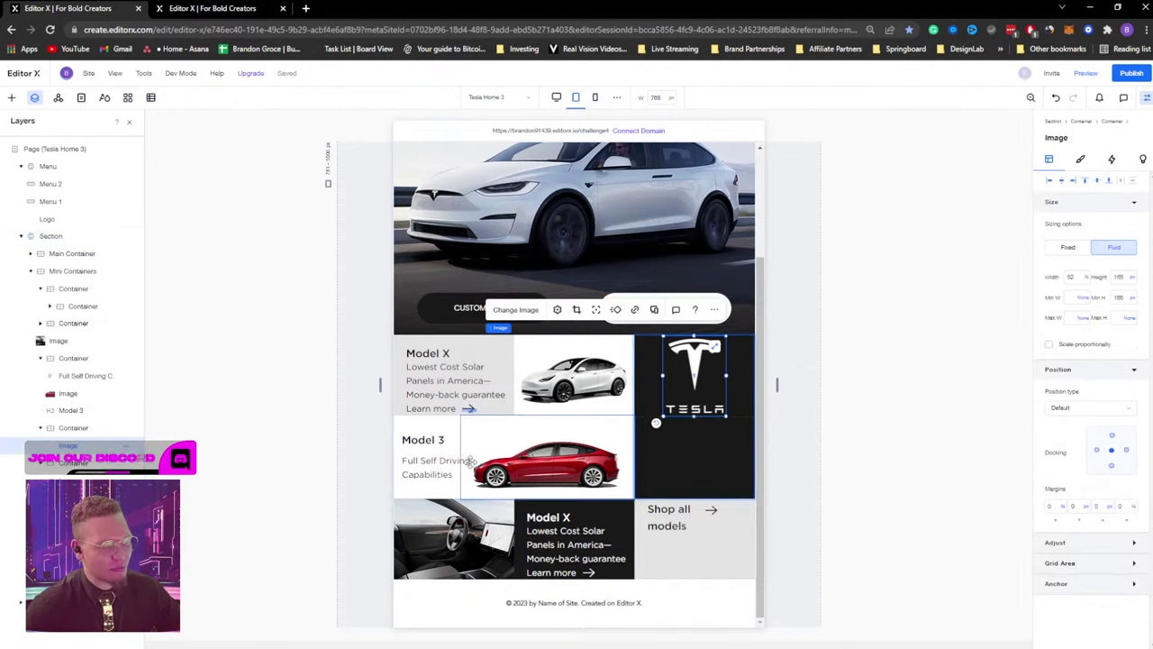
click(30, 270)
click(65, 270)
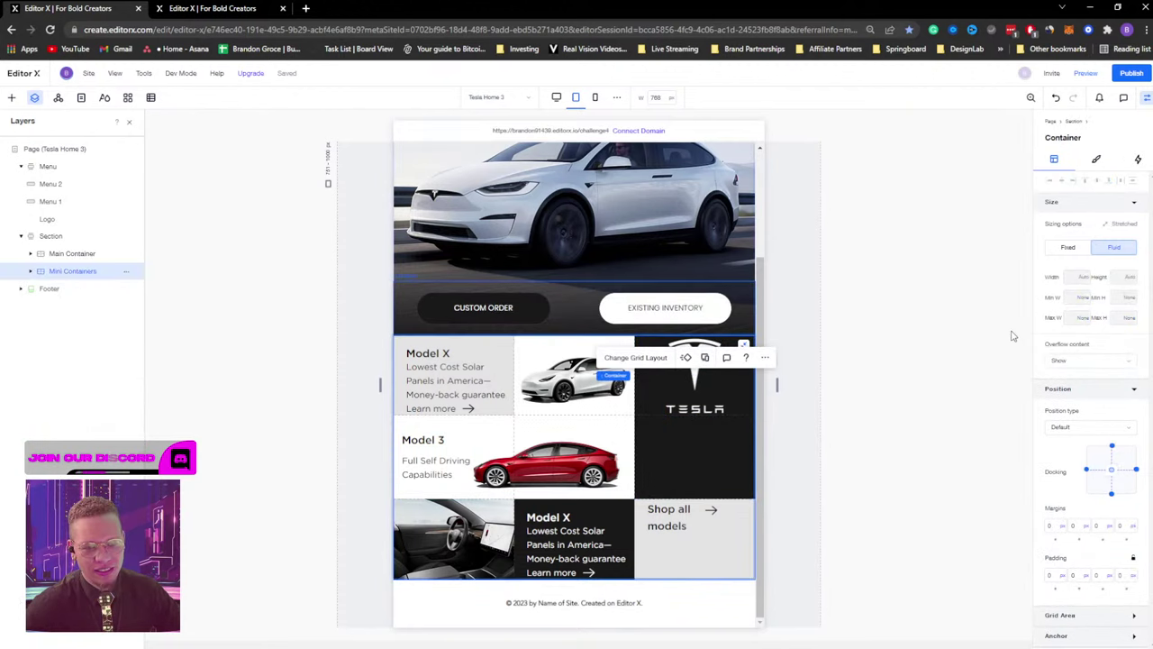
click(1114, 474)
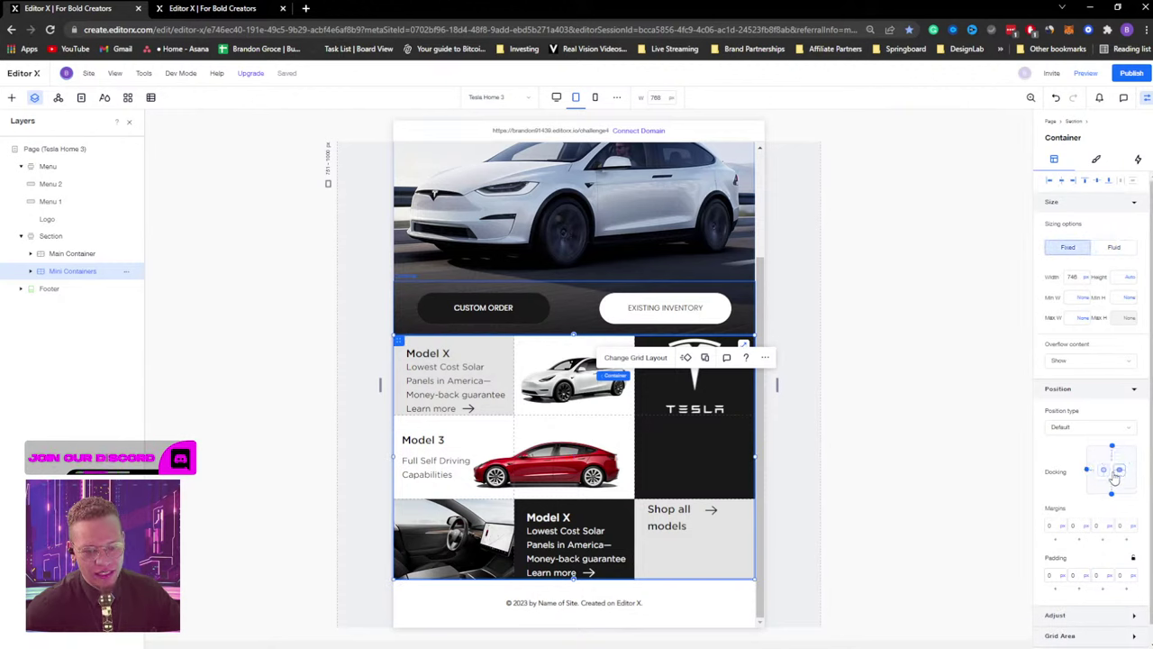
click(1112, 485)
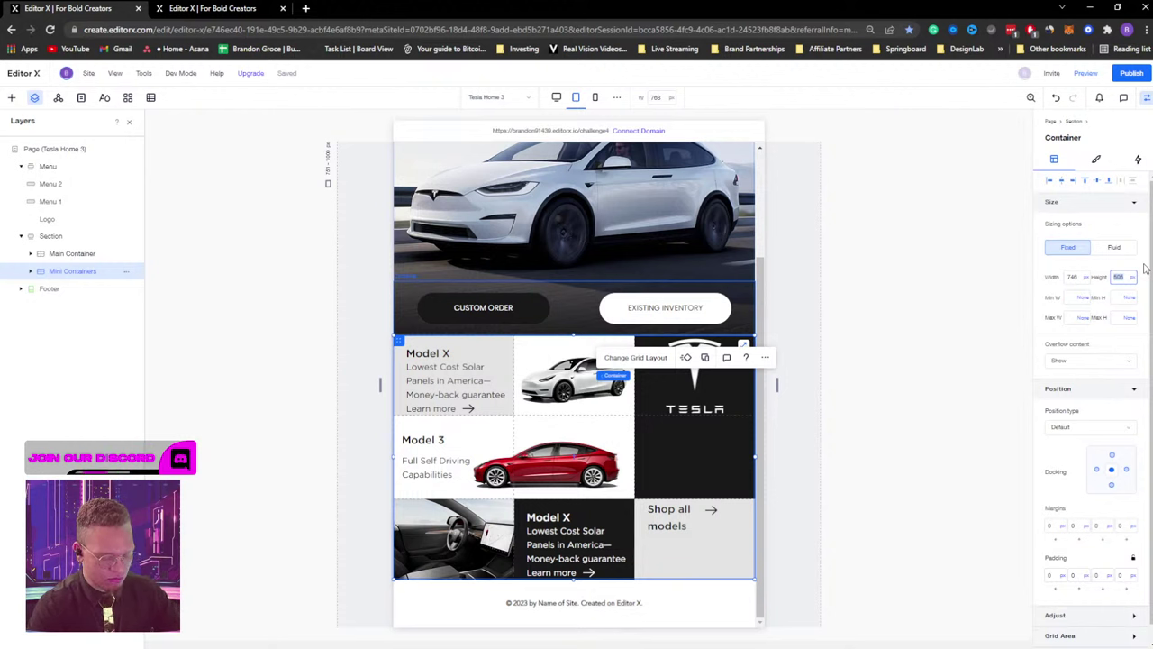
key(Return)
scroll(566, 436, down, 3)
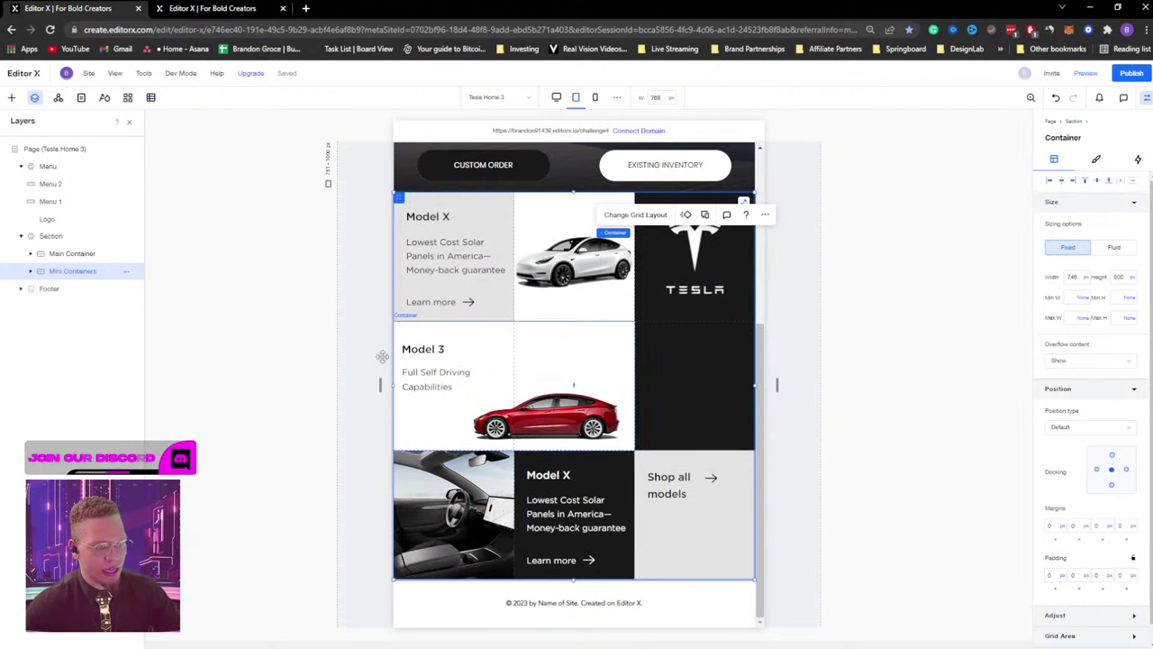
scroll(582, 393, up, 1)
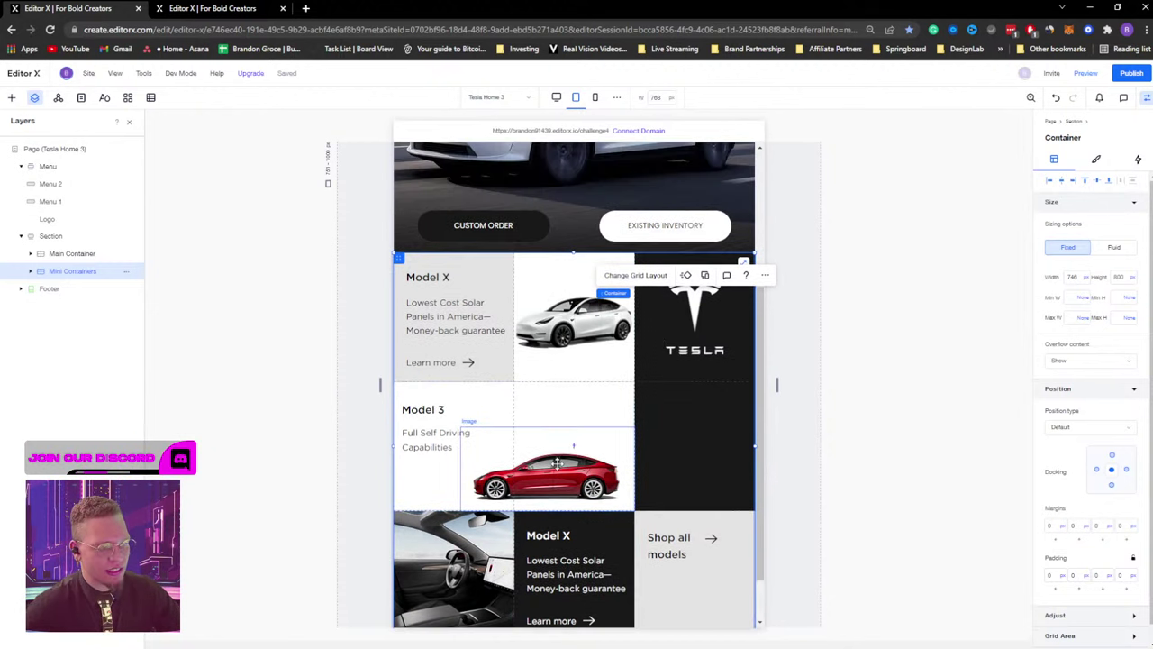
scroll(641, 350, down, 1)
scroll(577, 396, up, 4)
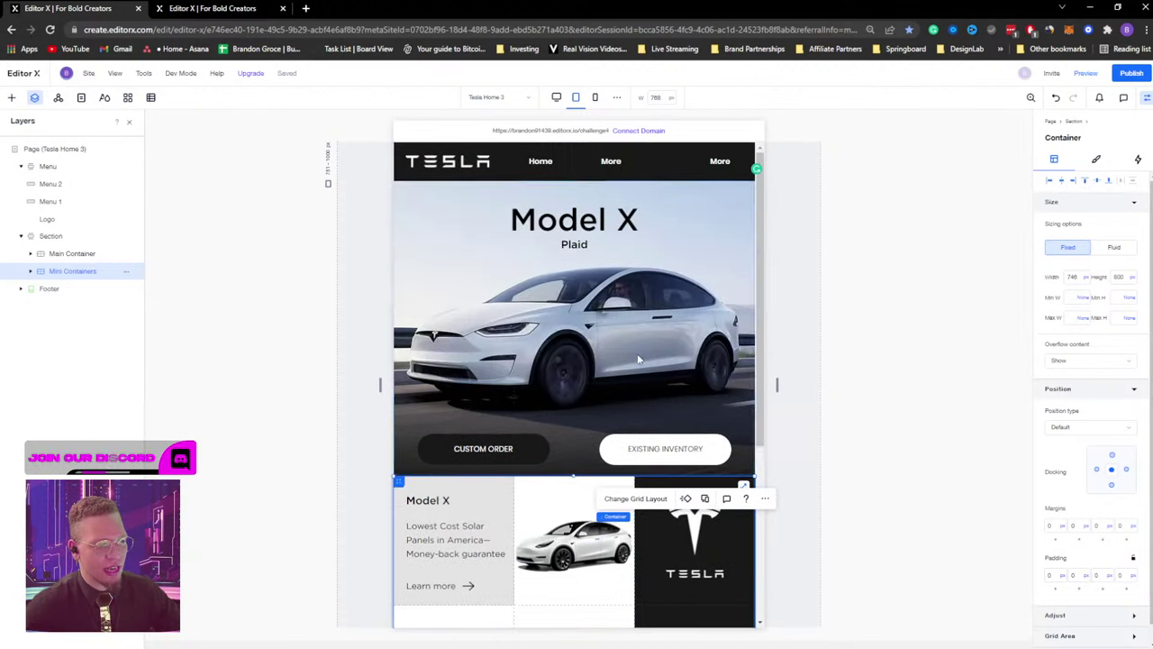
Make the bottom row of Main Container's grid taller by moving the row line above the hero buttons slightly up.
click(574, 437)
click(573, 428)
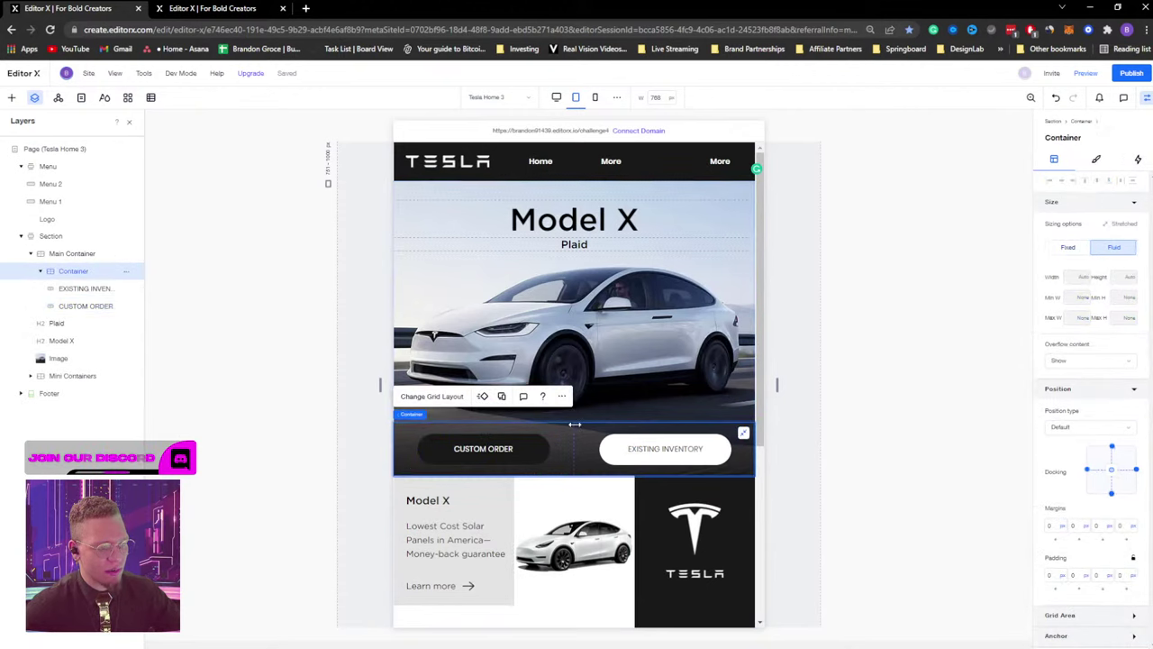
click(572, 420)
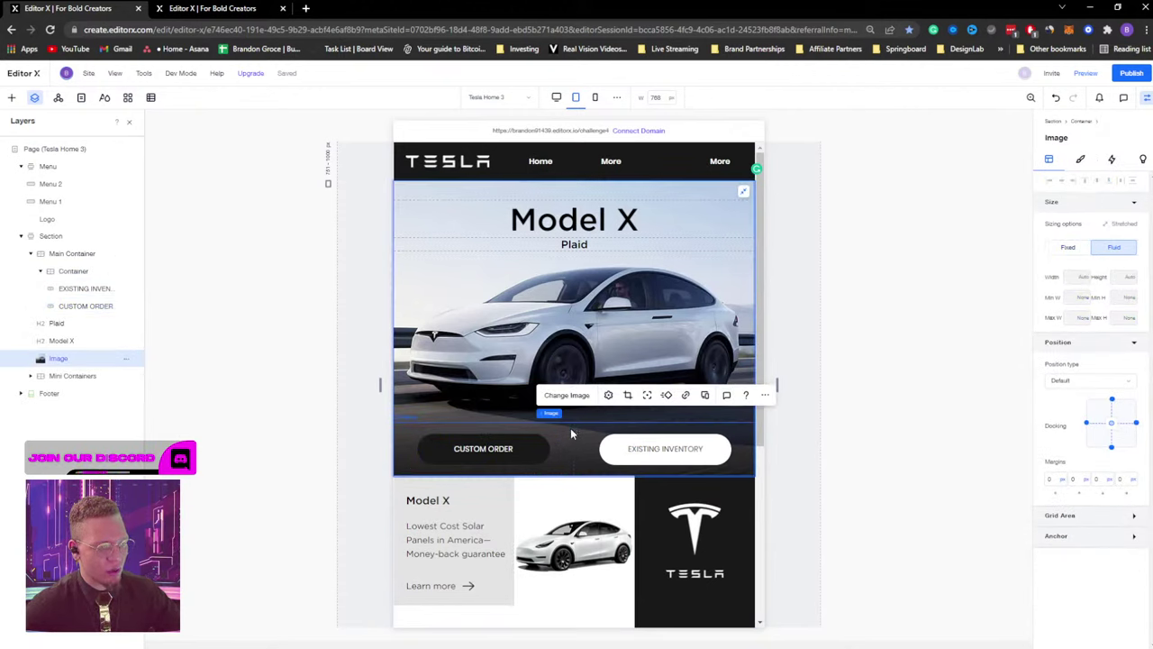
click(571, 427)
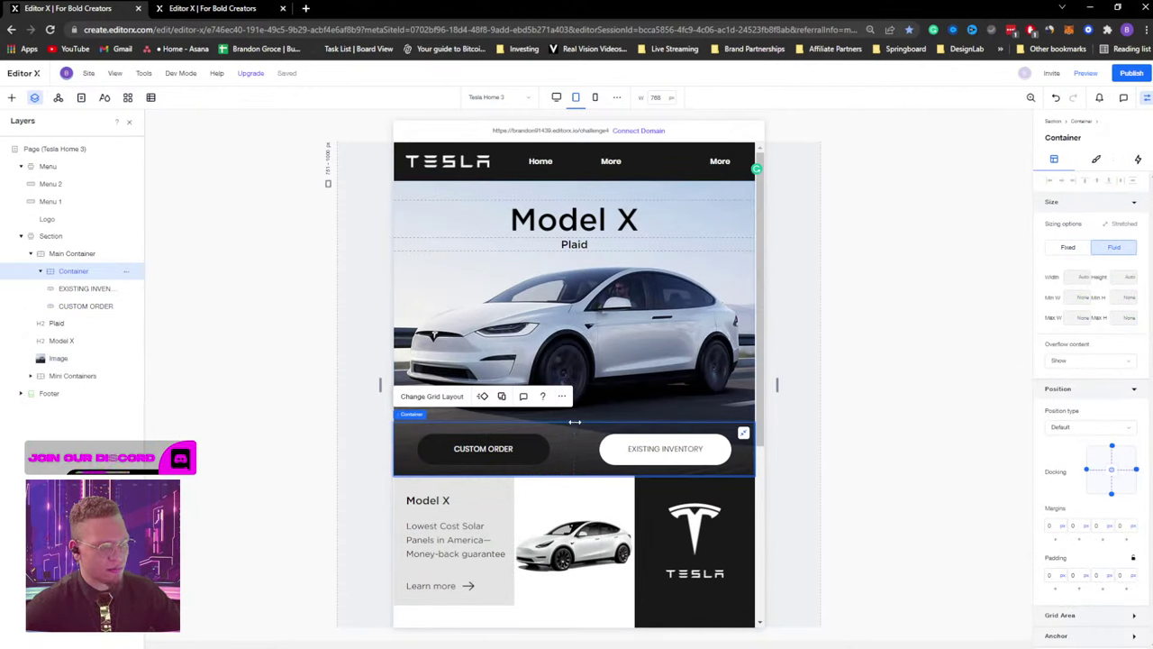
click(78, 256)
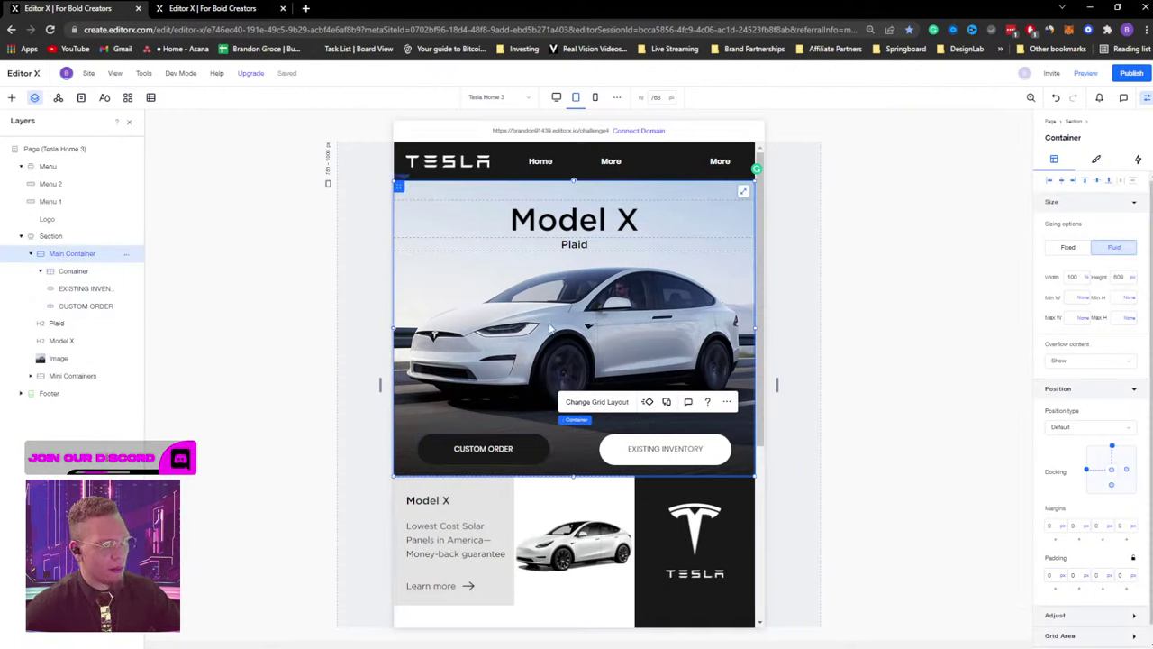
click(595, 402)
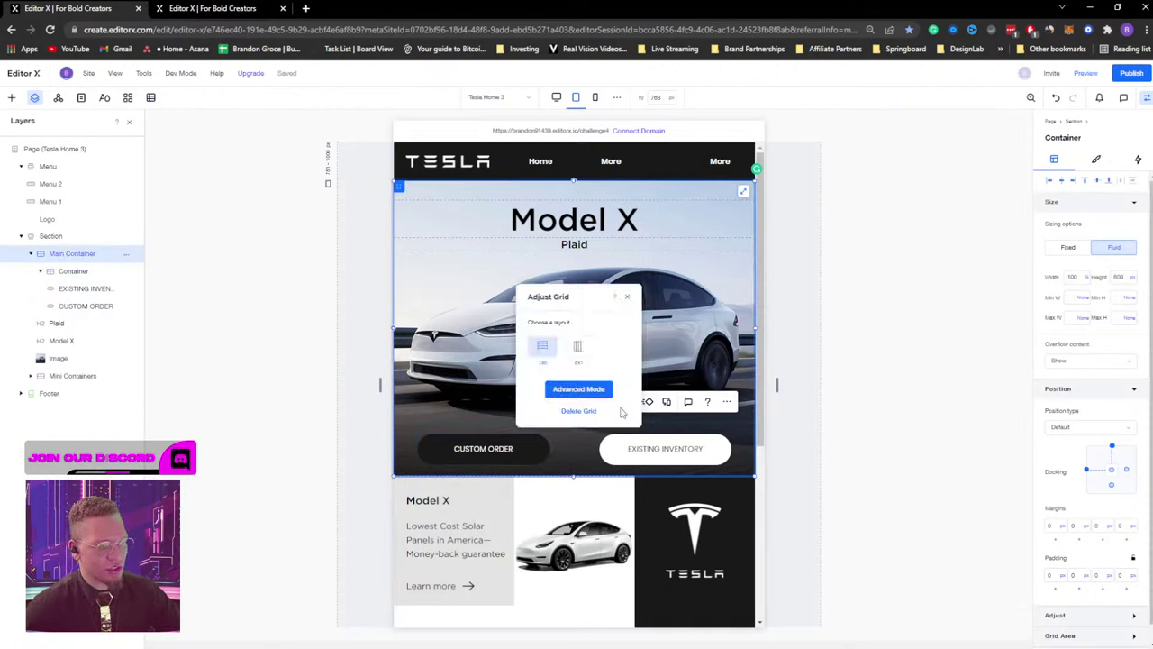
click(580, 390)
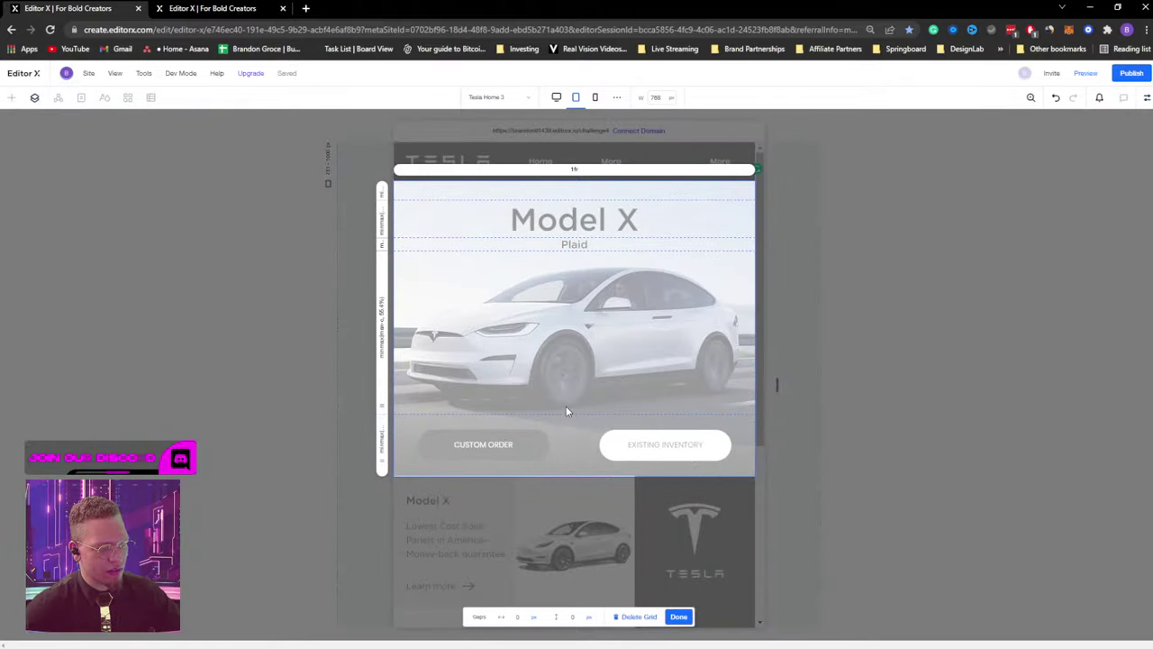
drag(565, 411, 567, 396)
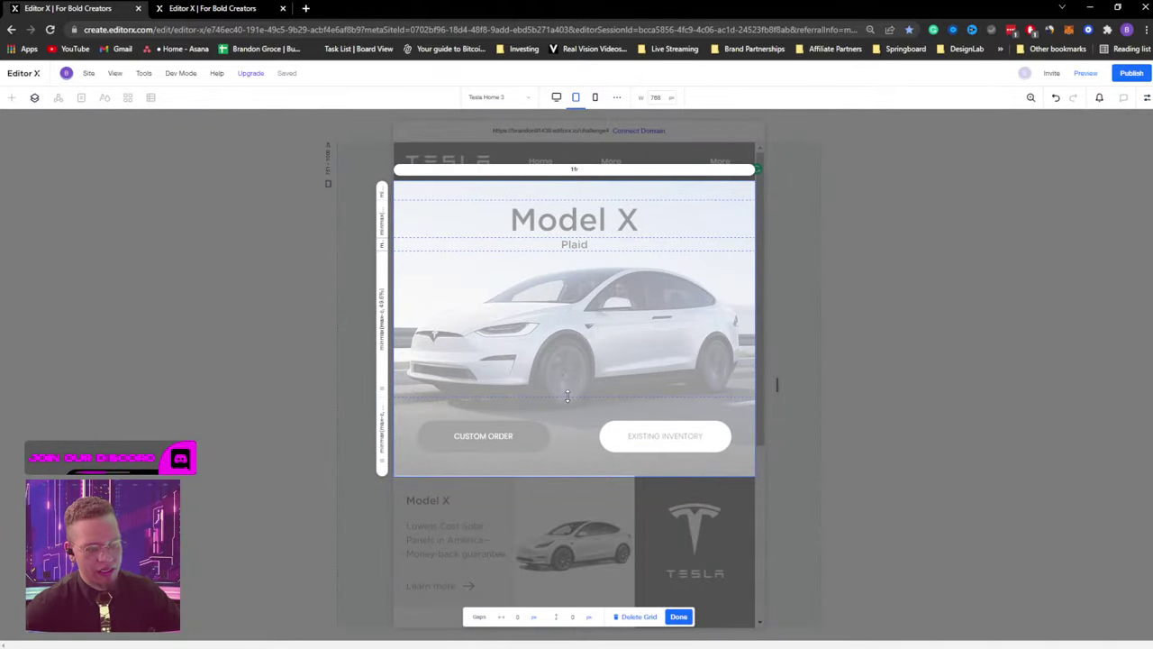
click(678, 616)
click(848, 390)
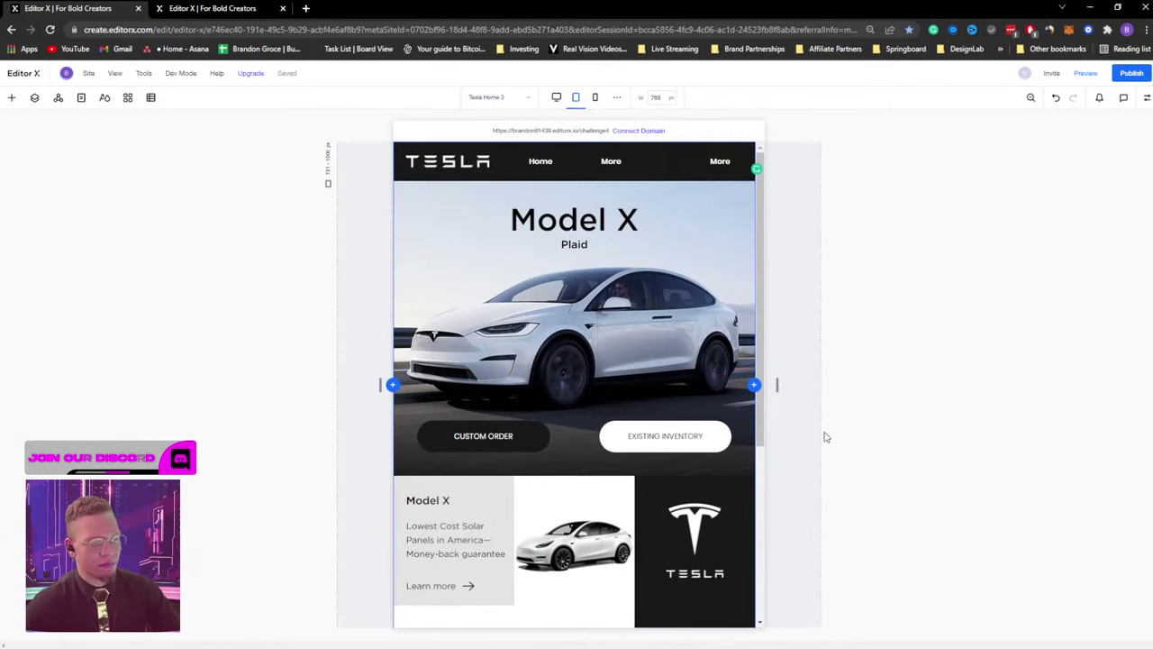
Hide both horizontal navigation menus in the header at the tablet breakpoint.
click(611, 163)
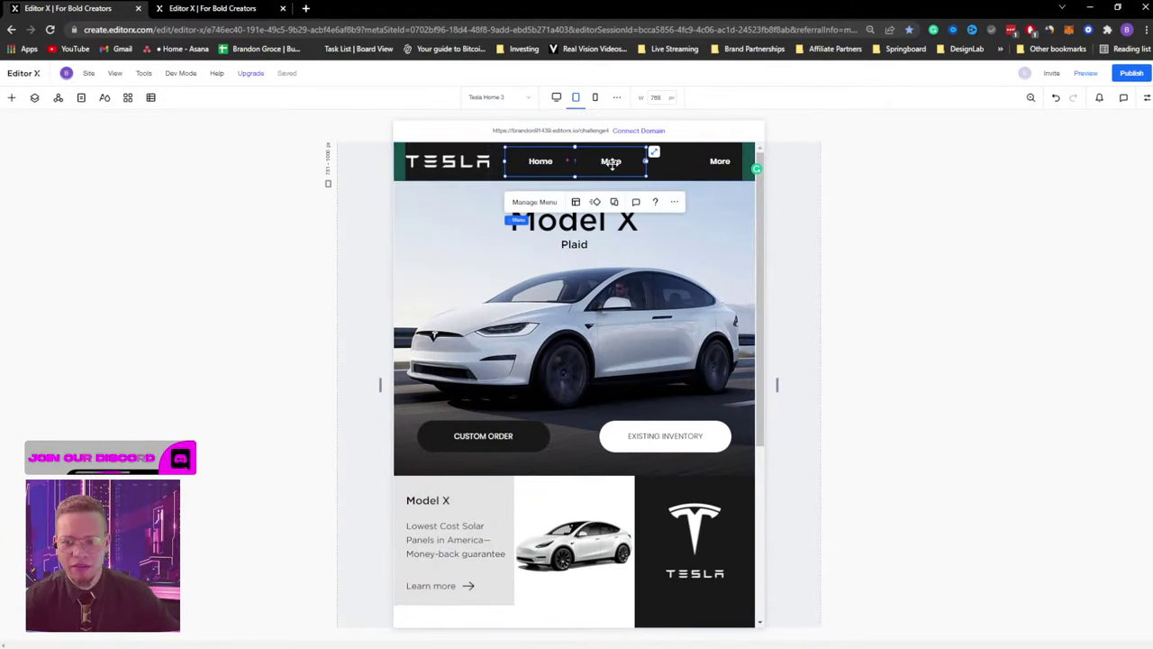
click(674, 202)
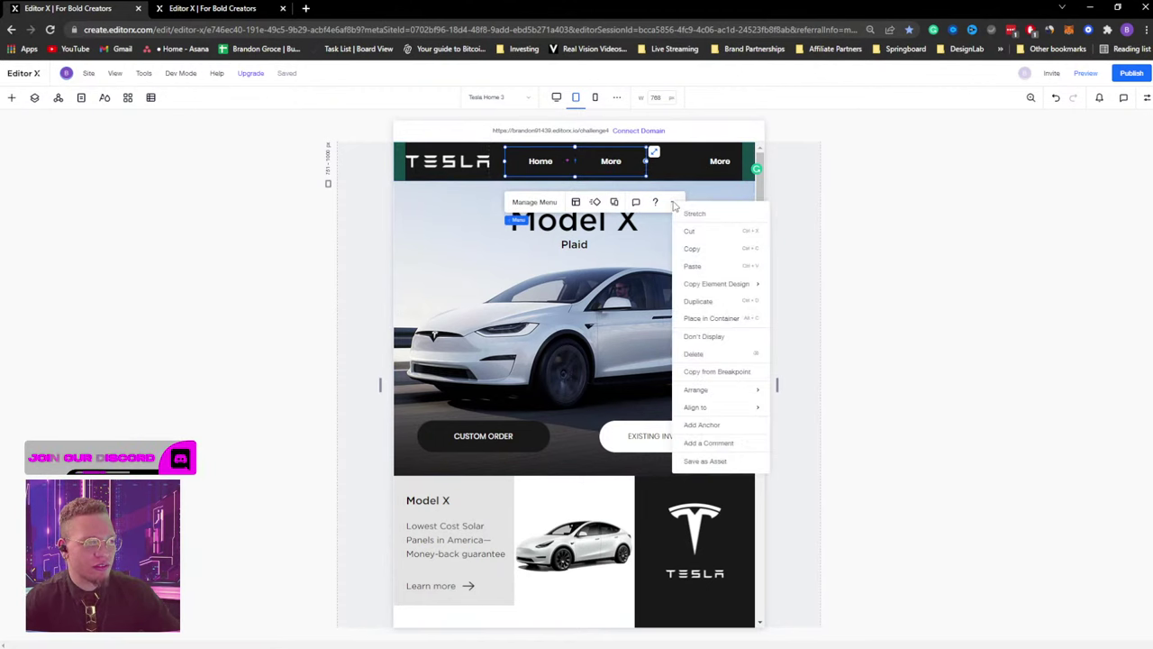
click(714, 343)
click(716, 162)
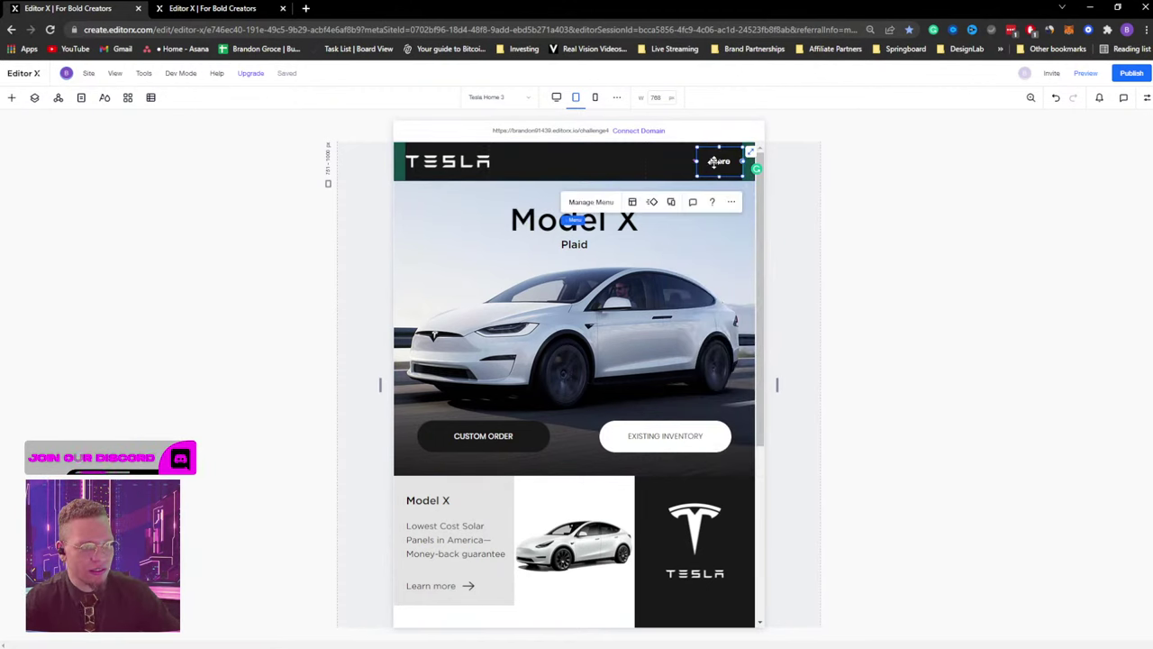
click(730, 202)
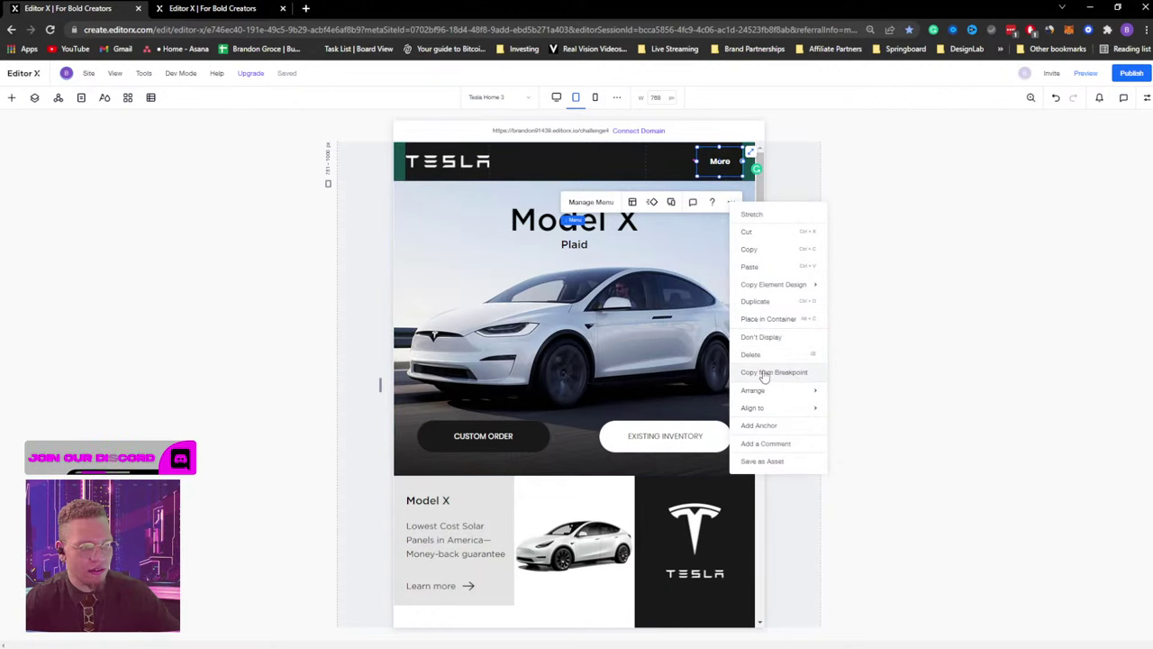
click(765, 338)
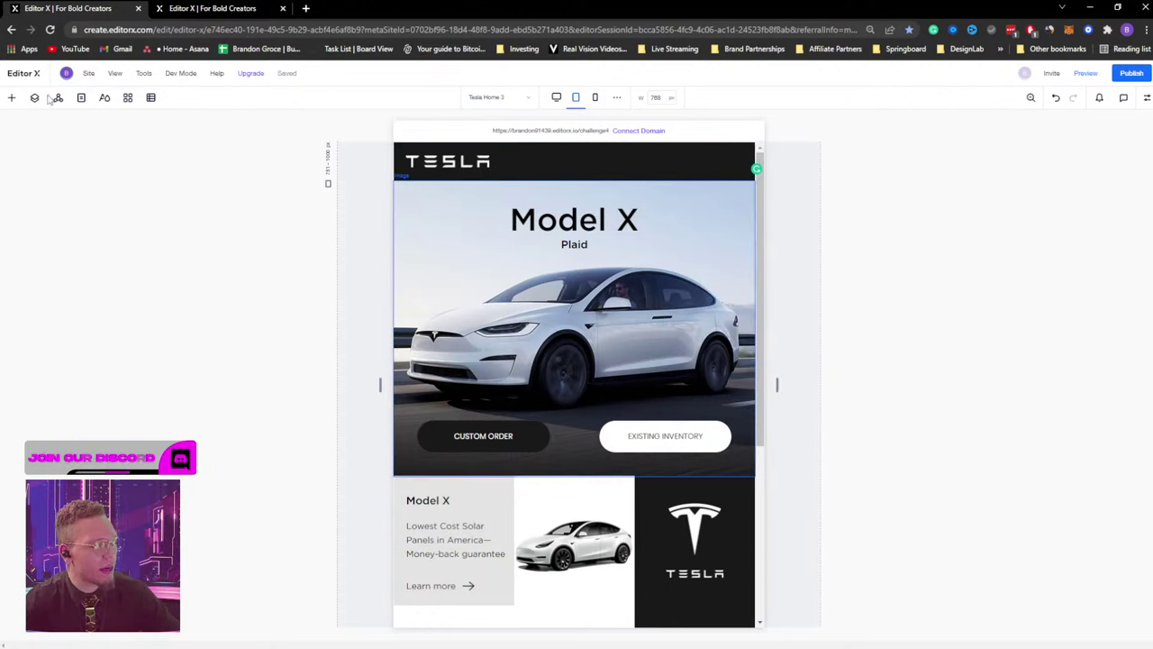
Add the circular "Menu" hamburger menu at the header's right end.
click(12, 97)
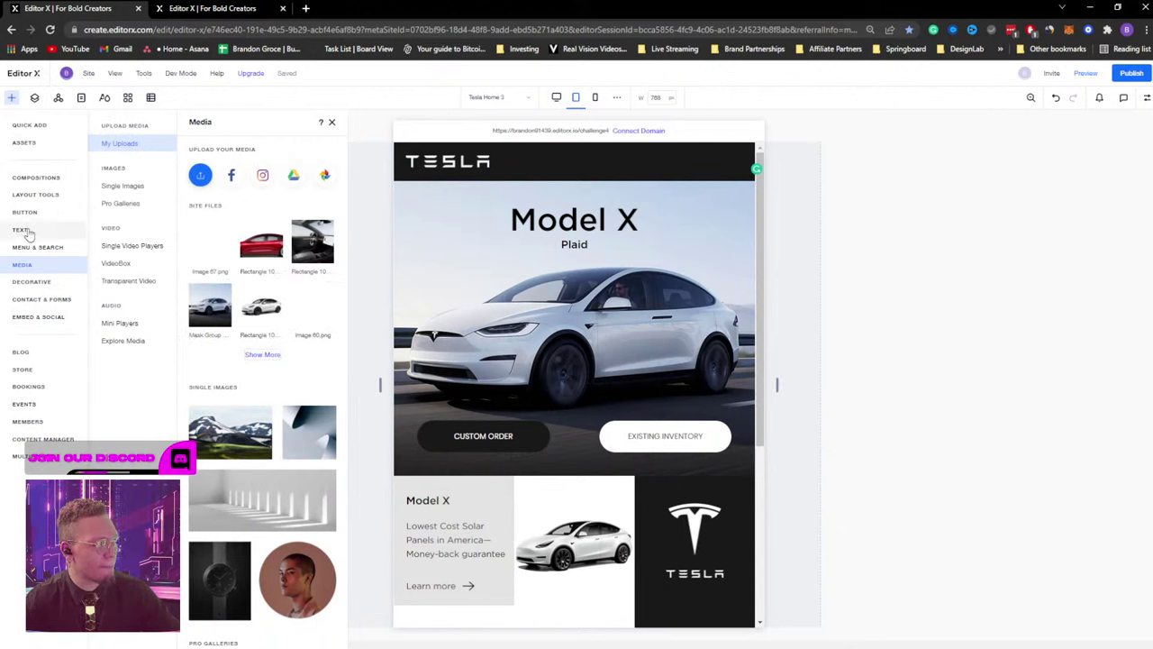
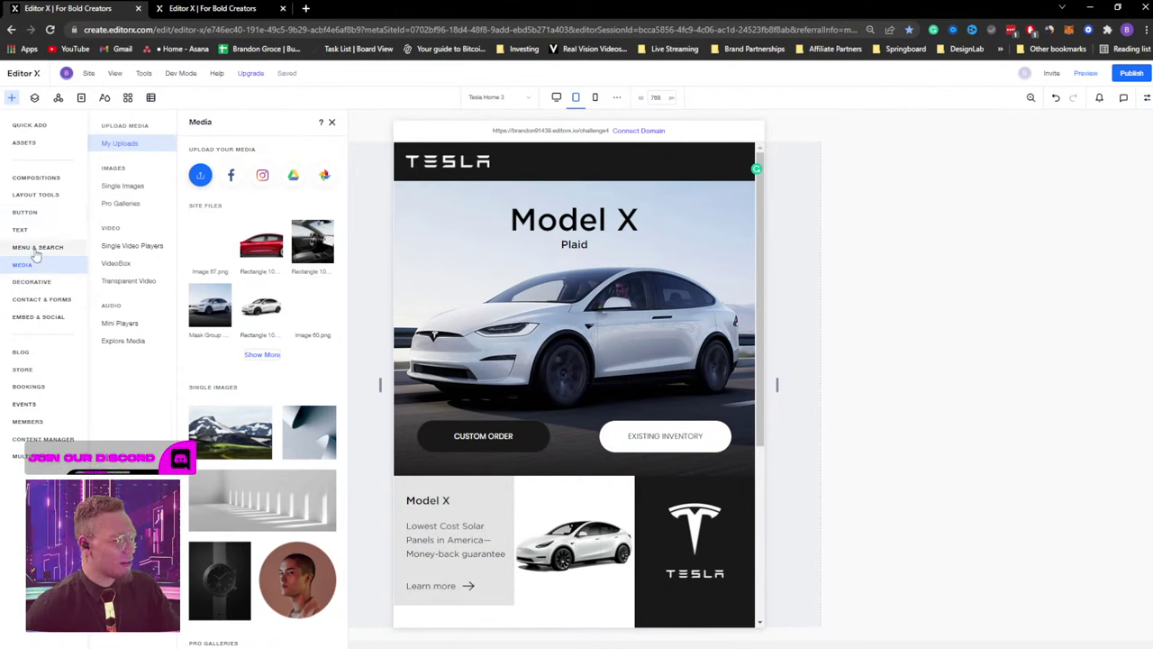
click(40, 250)
click(131, 197)
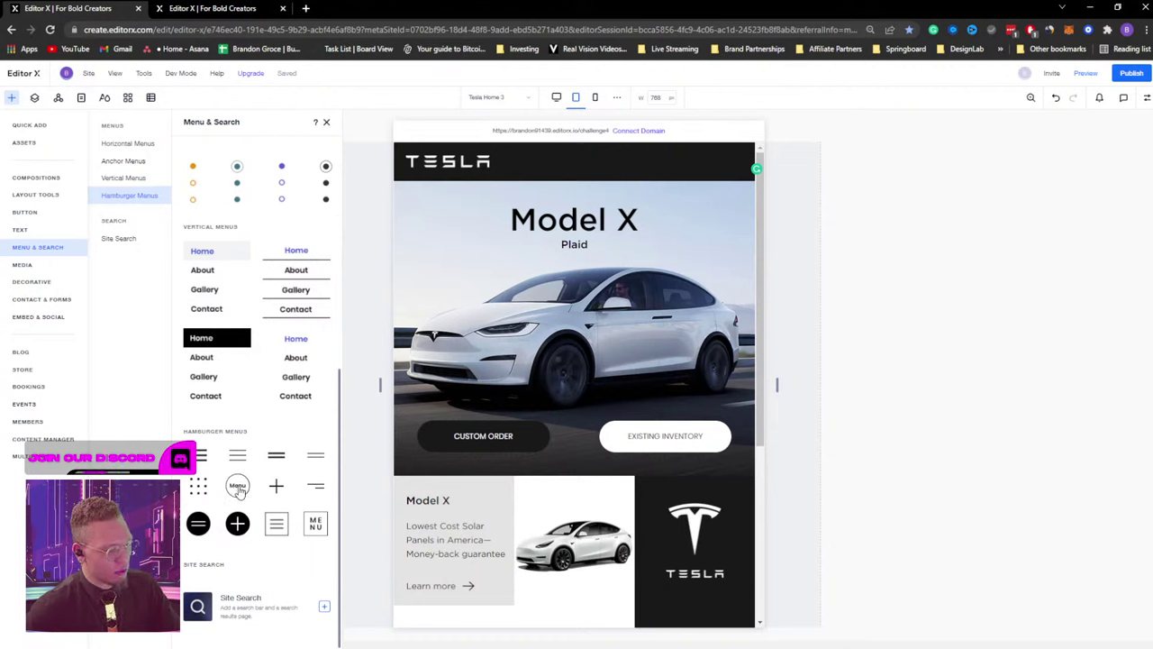
mouse_move(238, 487)
mouse_down()
mouse_move(387, 271)
mouse_move(735, 163)
mouse_up()
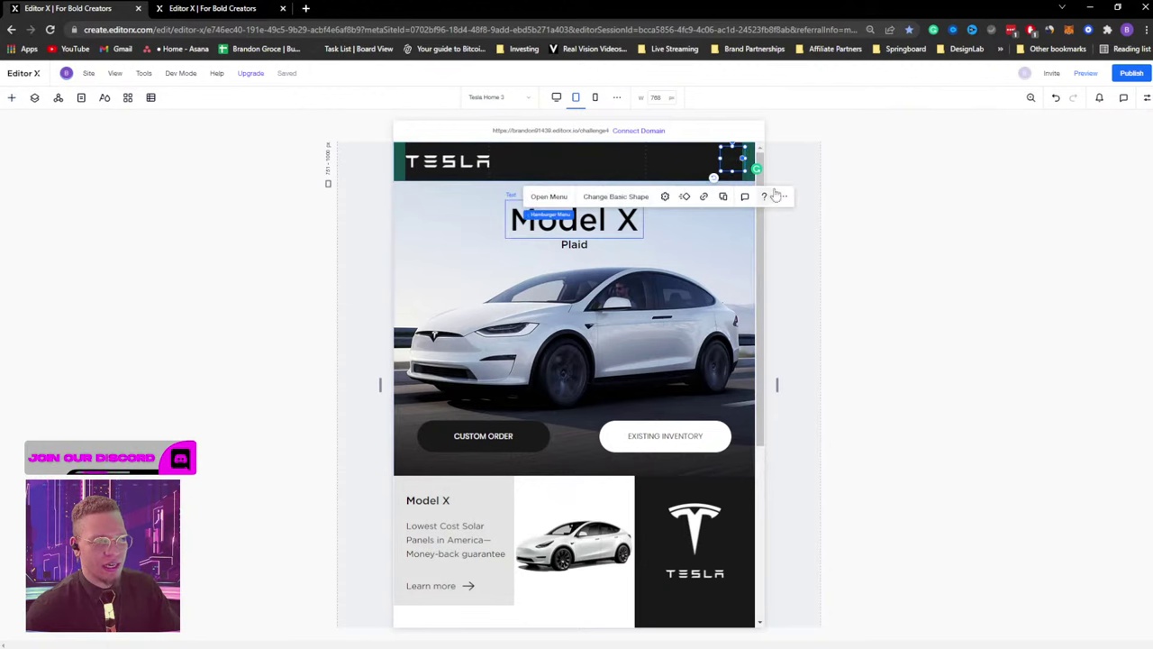
Set the hamburger menu icon's fill colour to white.
click(1146, 100)
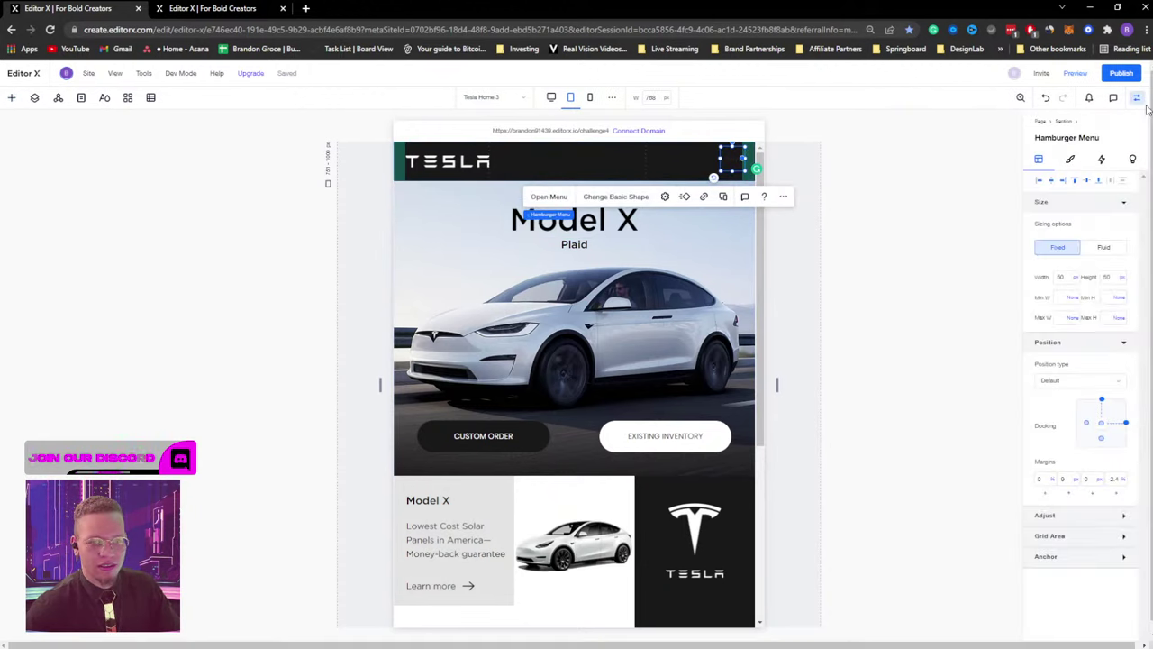
click(1070, 158)
click(1052, 222)
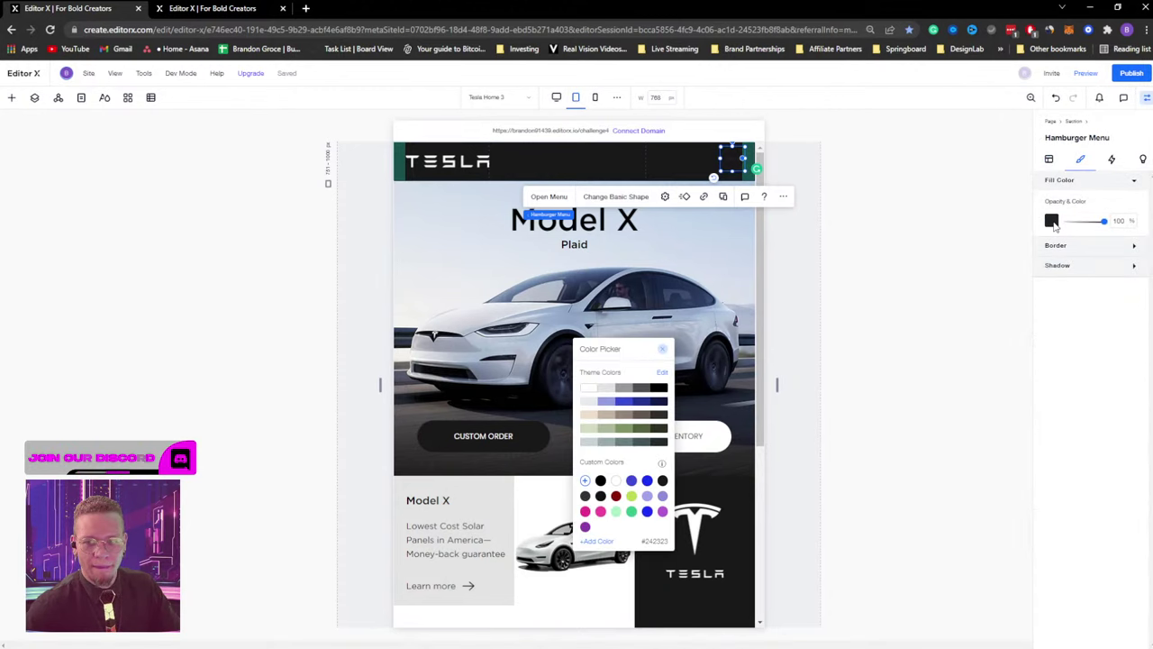
click(598, 389)
Align the hamburger menu to its header cell's right edge and centre it vertically, with 0 margins.
click(752, 162)
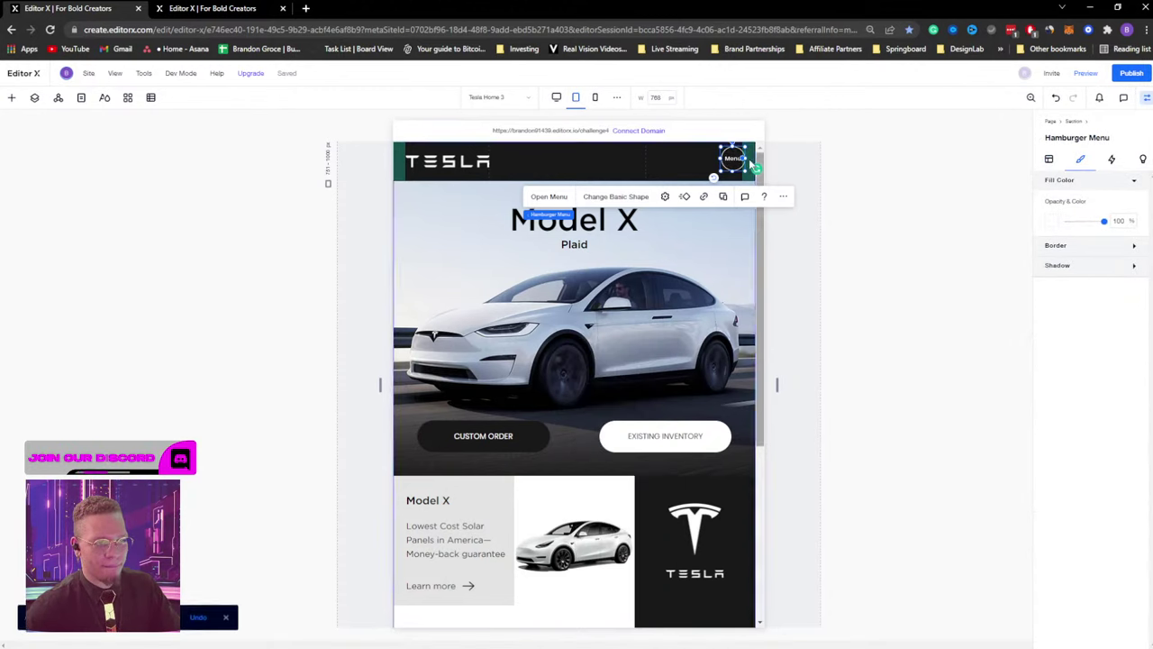
drag(752, 162, 747, 165)
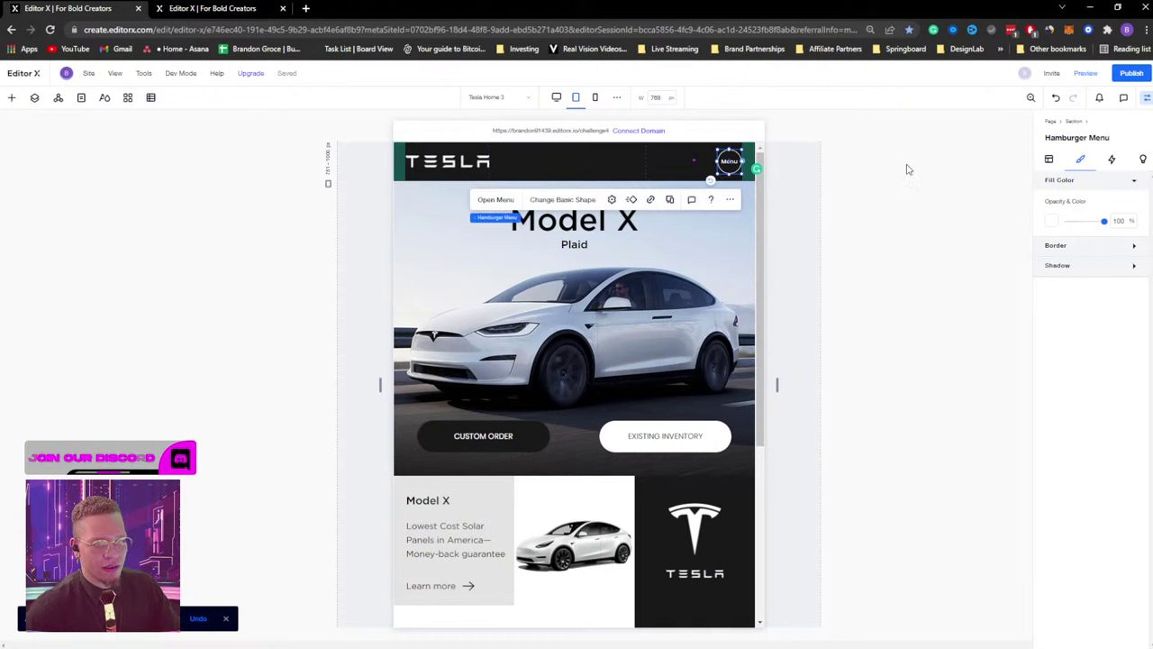
click(1049, 160)
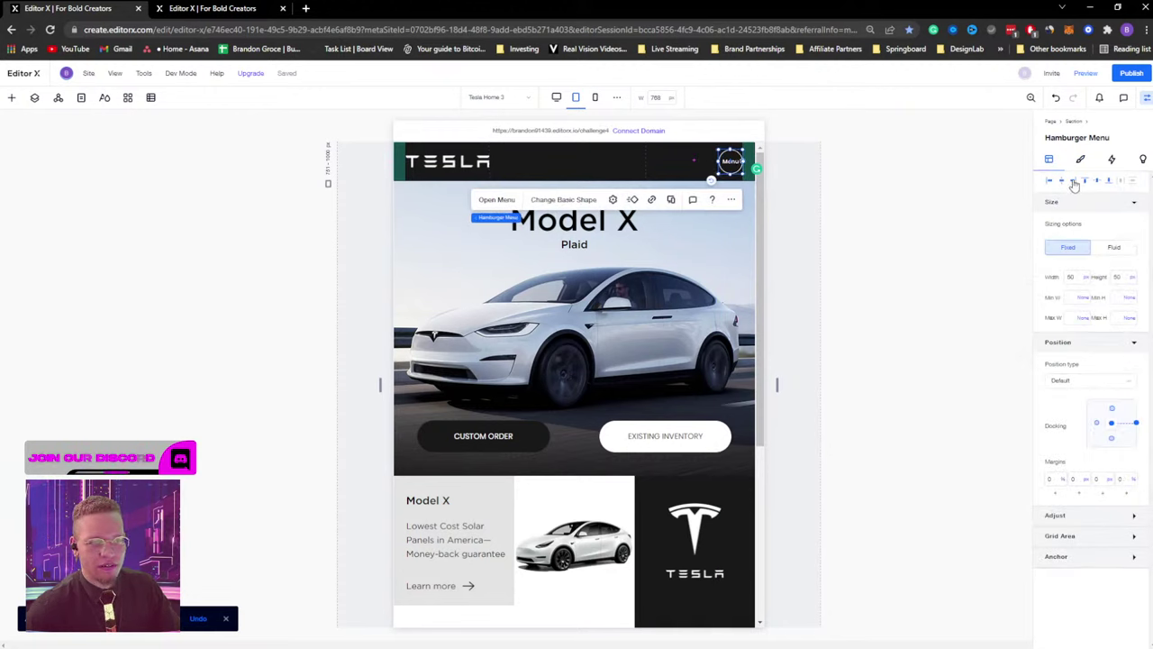
click(1147, 101)
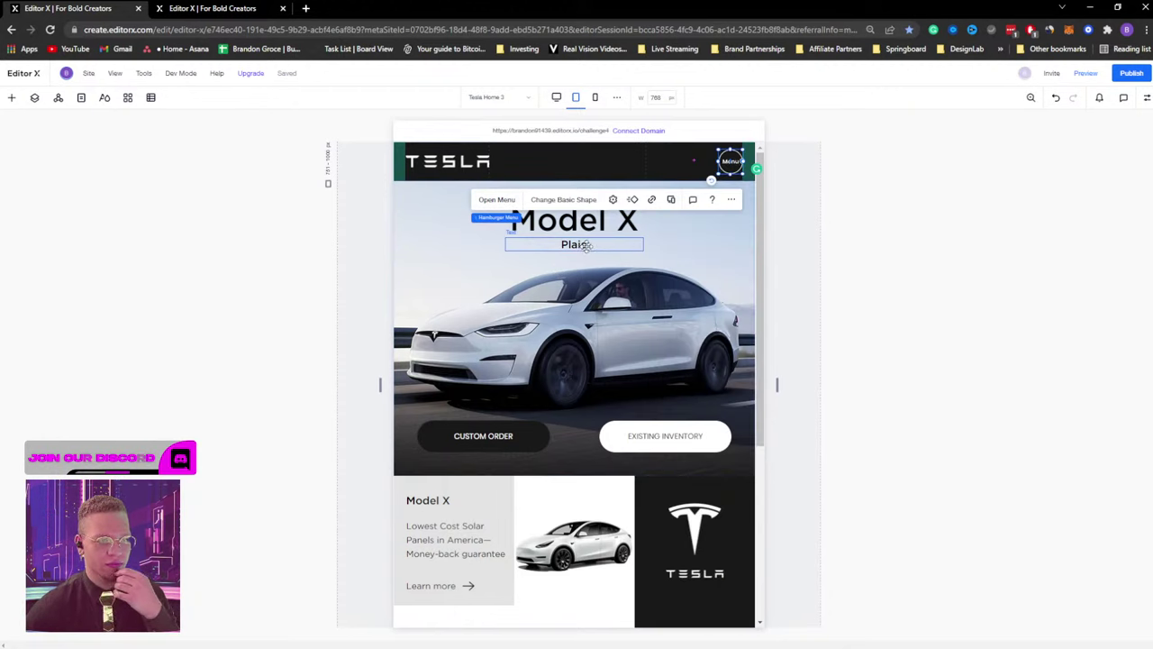
Examine the hamburger menu's opened link container and the options available for the menu icon.
click(496, 199)
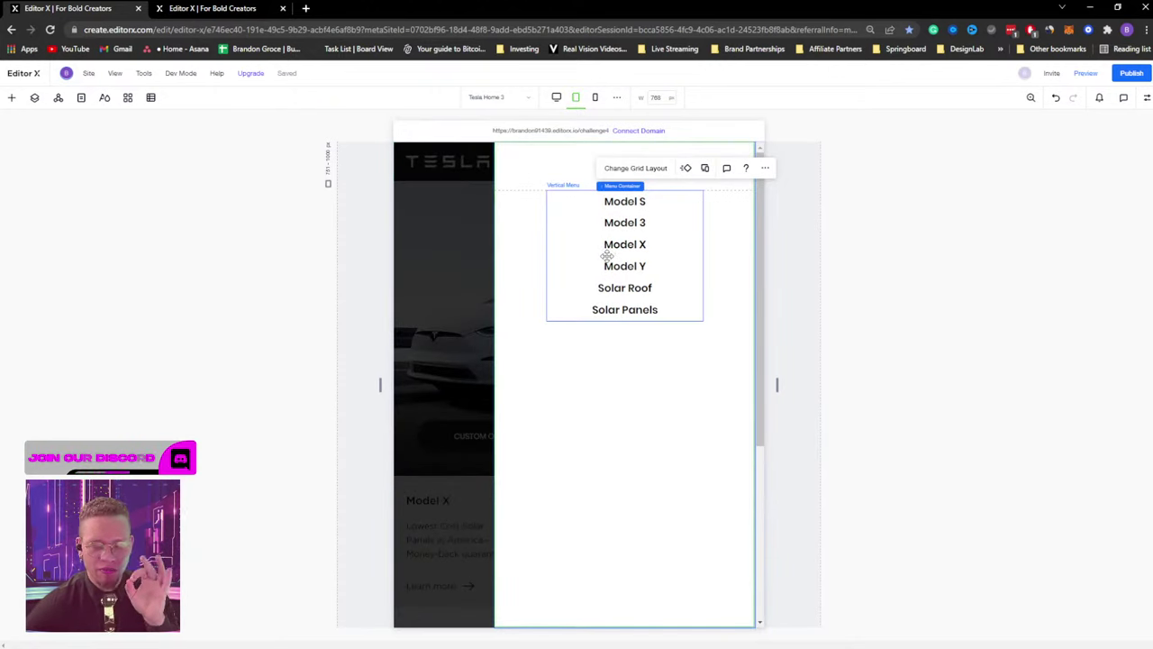
click(458, 281)
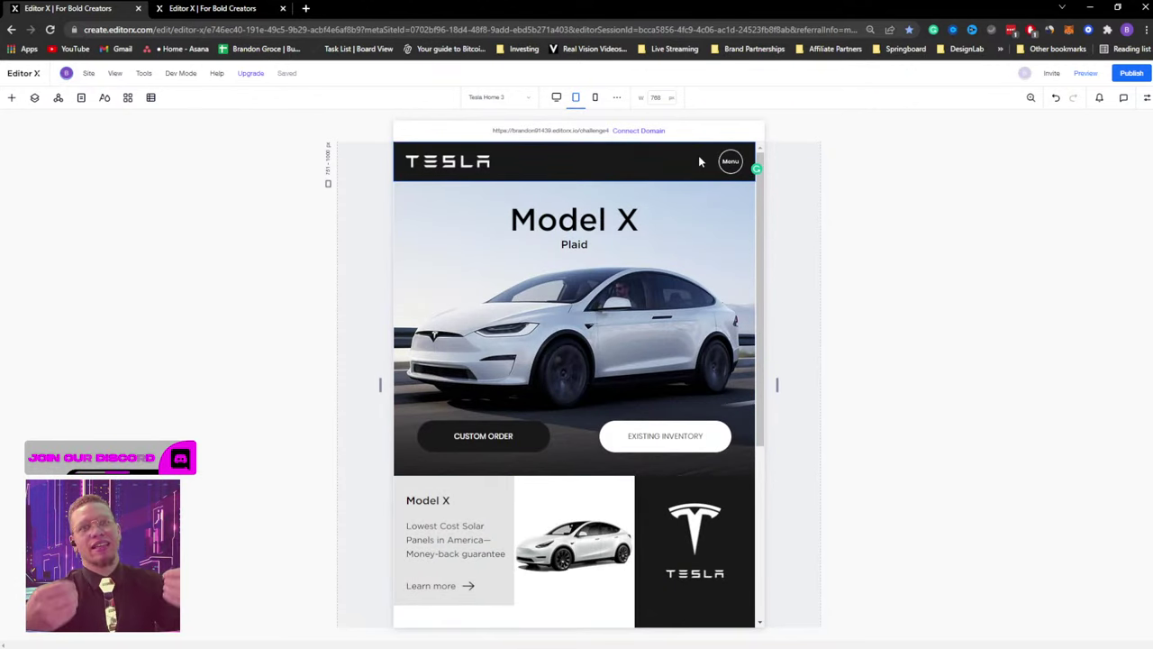
click(728, 161)
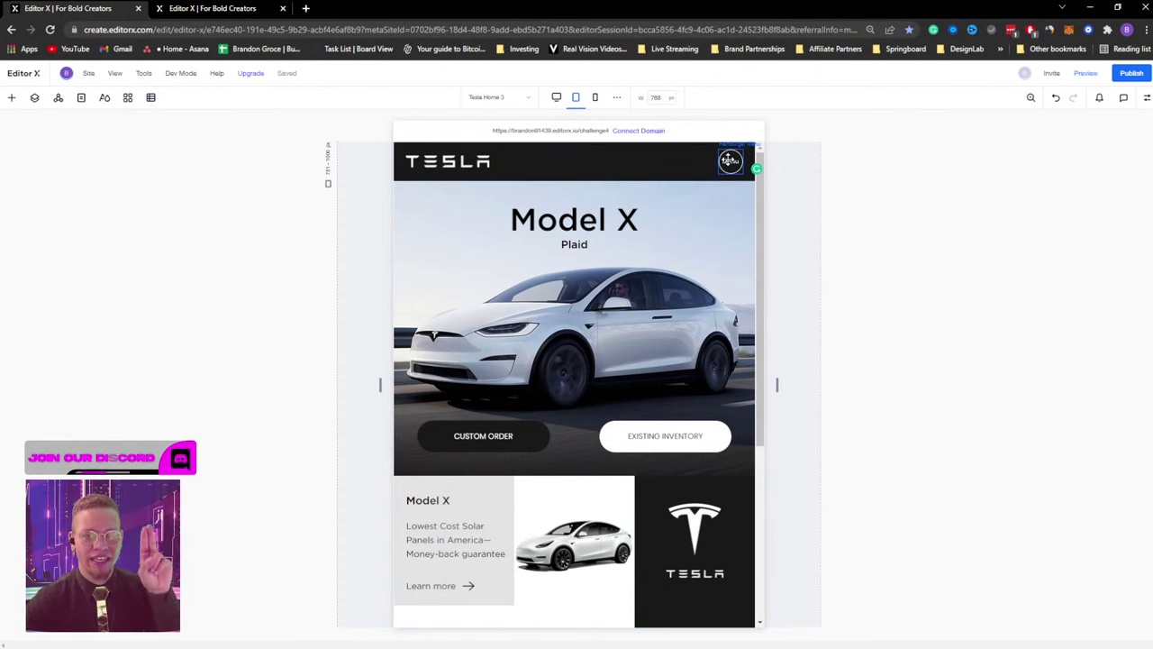
click(729, 160)
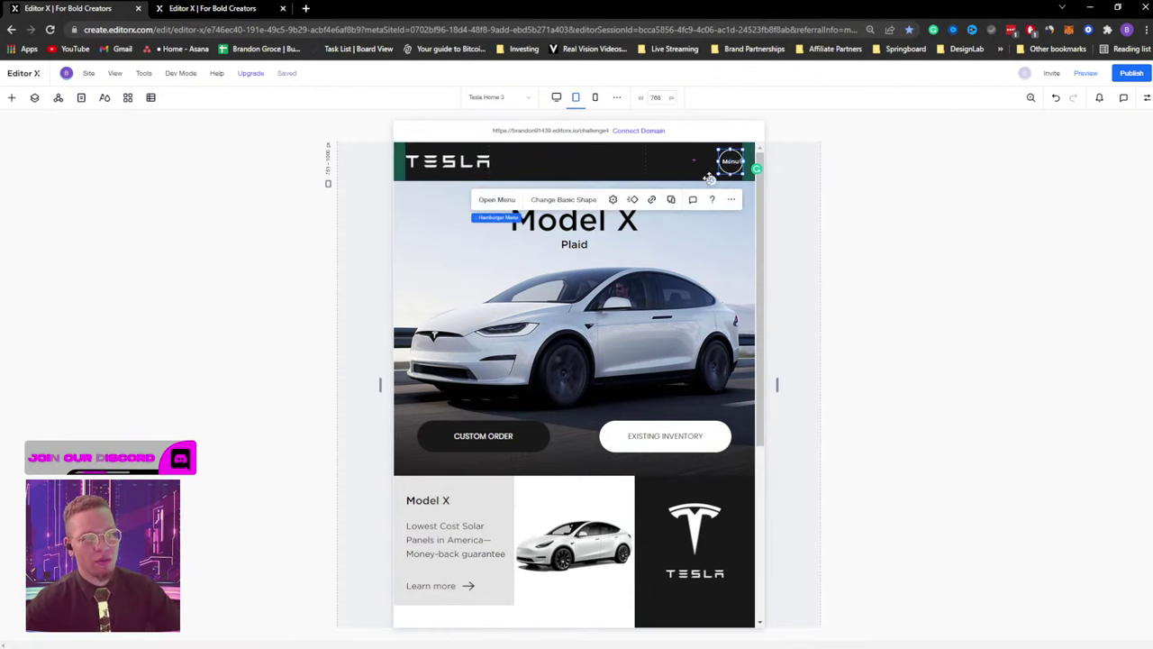
click(501, 200)
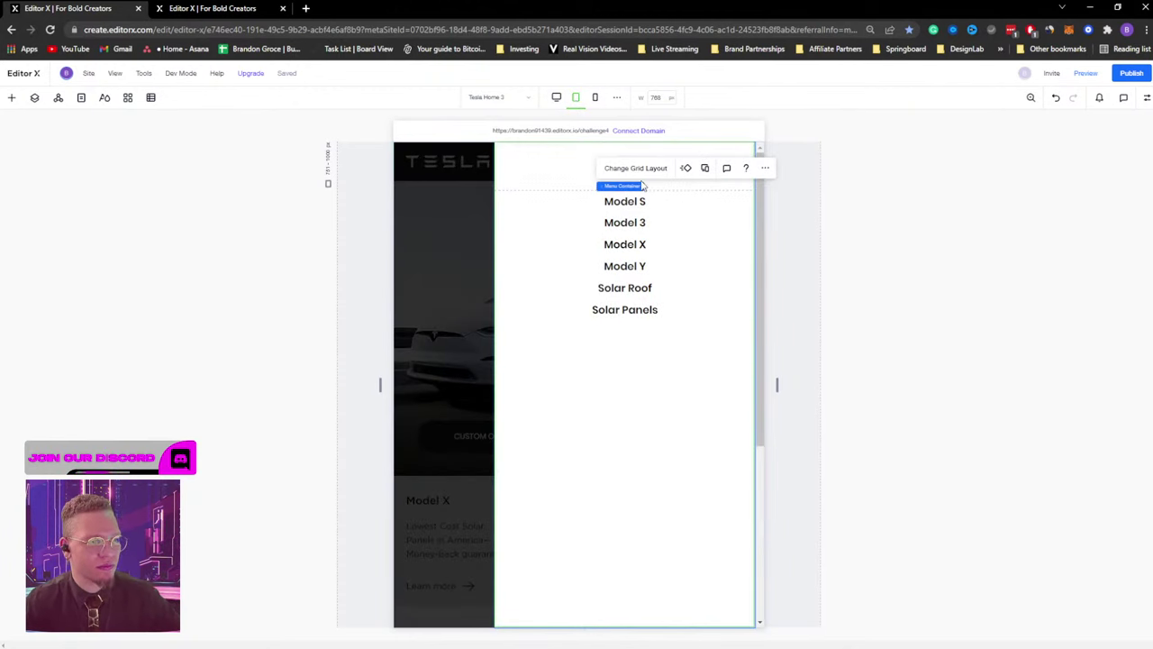
click(444, 210)
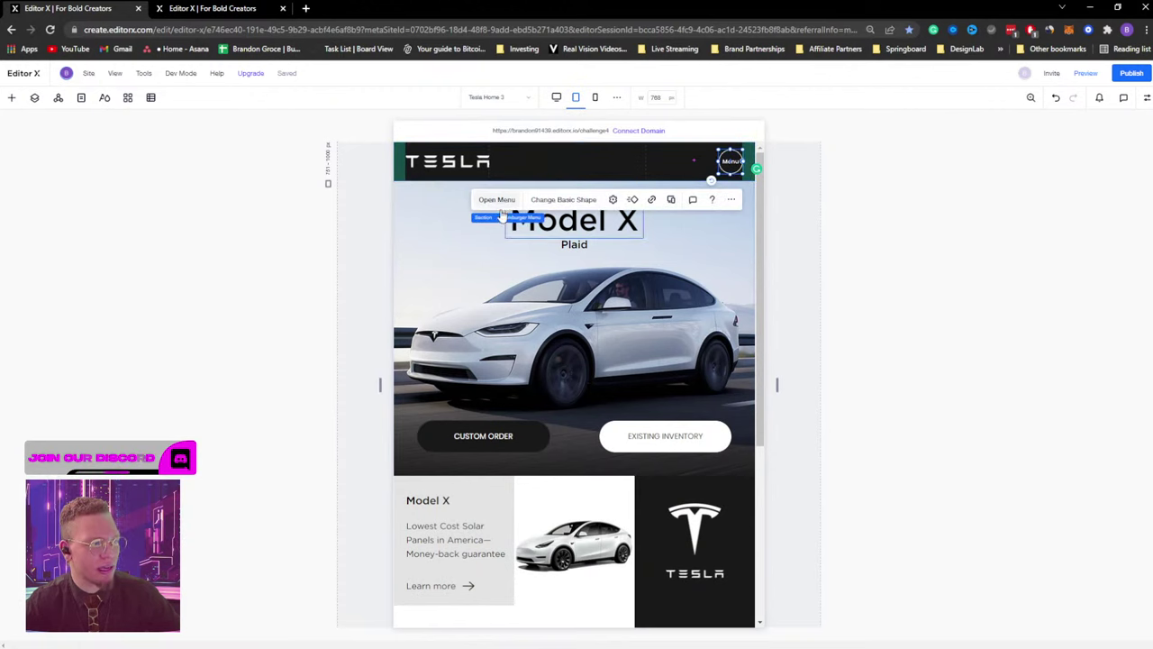
click(612, 200)
click(691, 172)
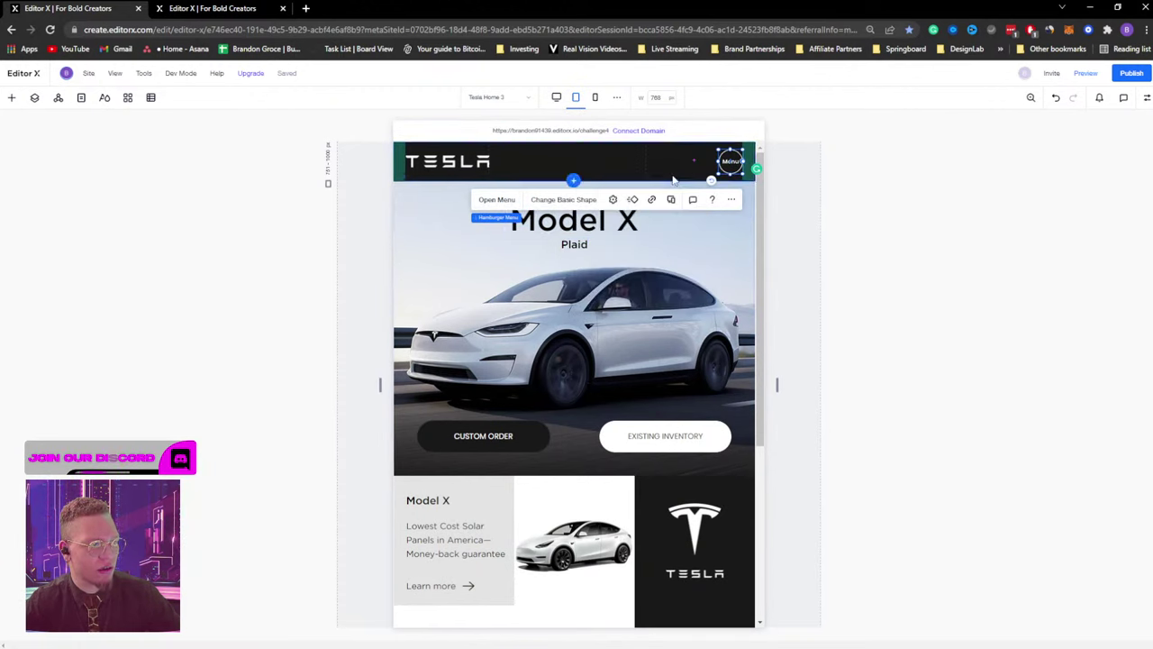
right_click(729, 203)
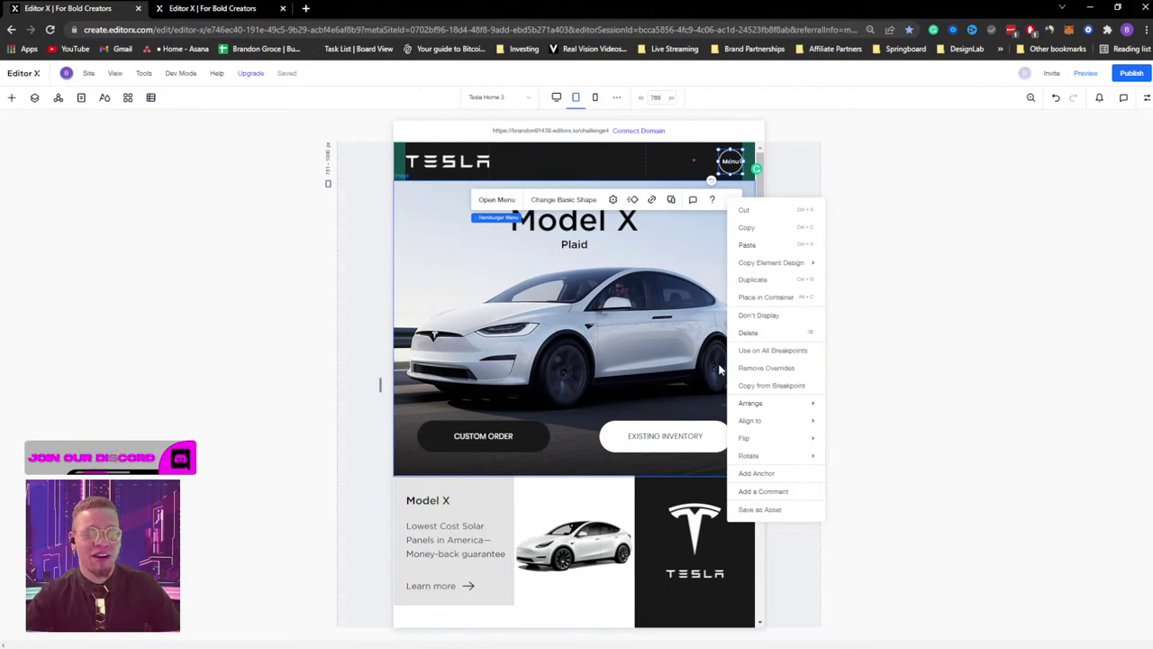
click(582, 319)
scroll(576, 354, down, 5)
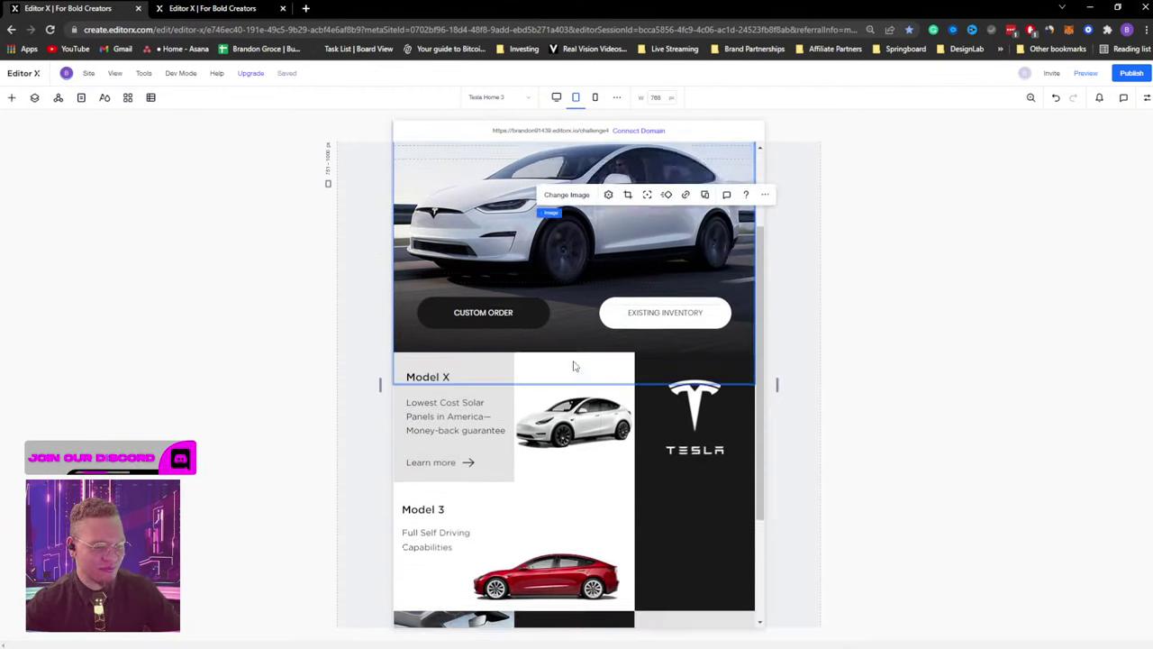
scroll(582, 362, up, 5)
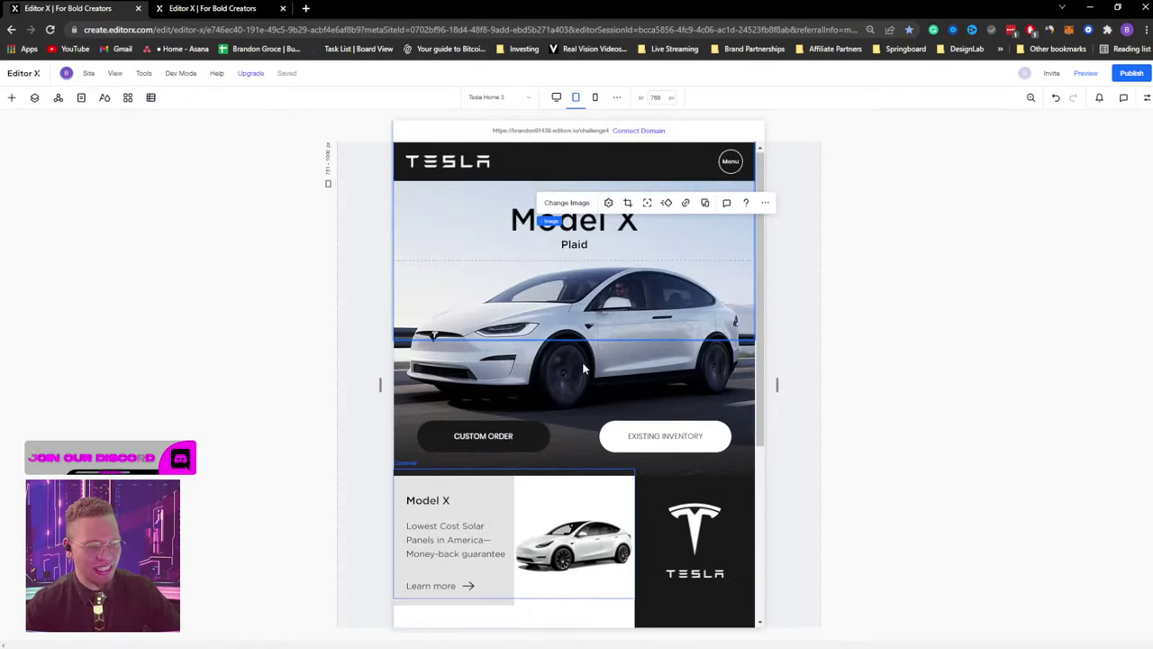
Open the hamburger menu's container and bring up the item management for its vertical menu.
click(731, 161)
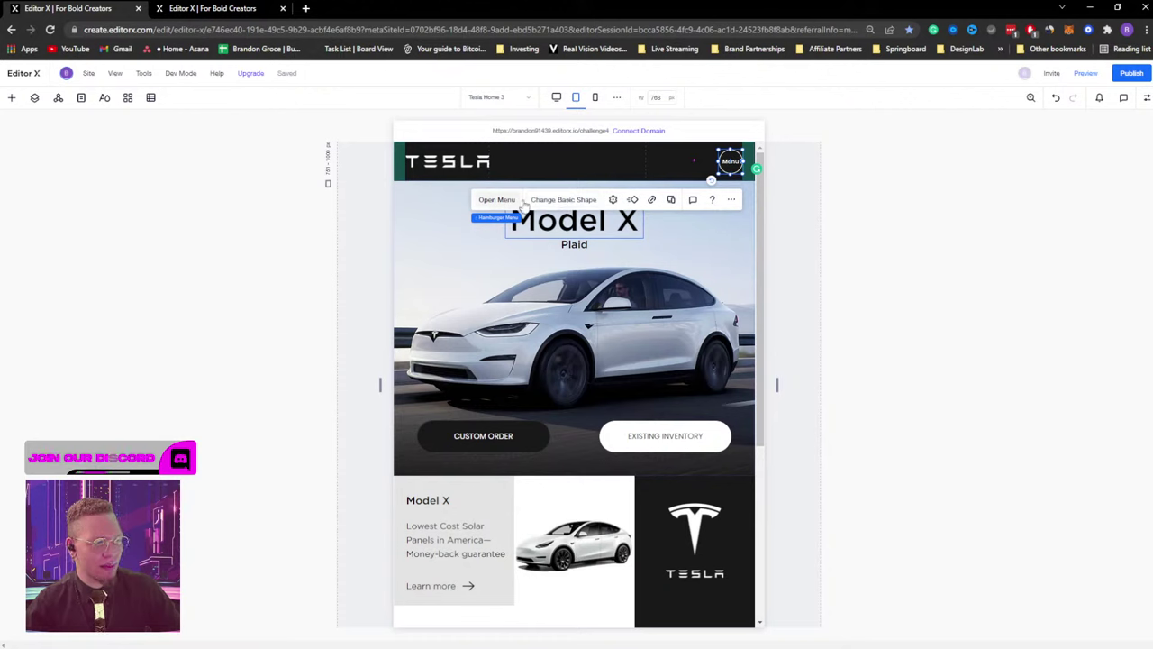
click(1147, 97)
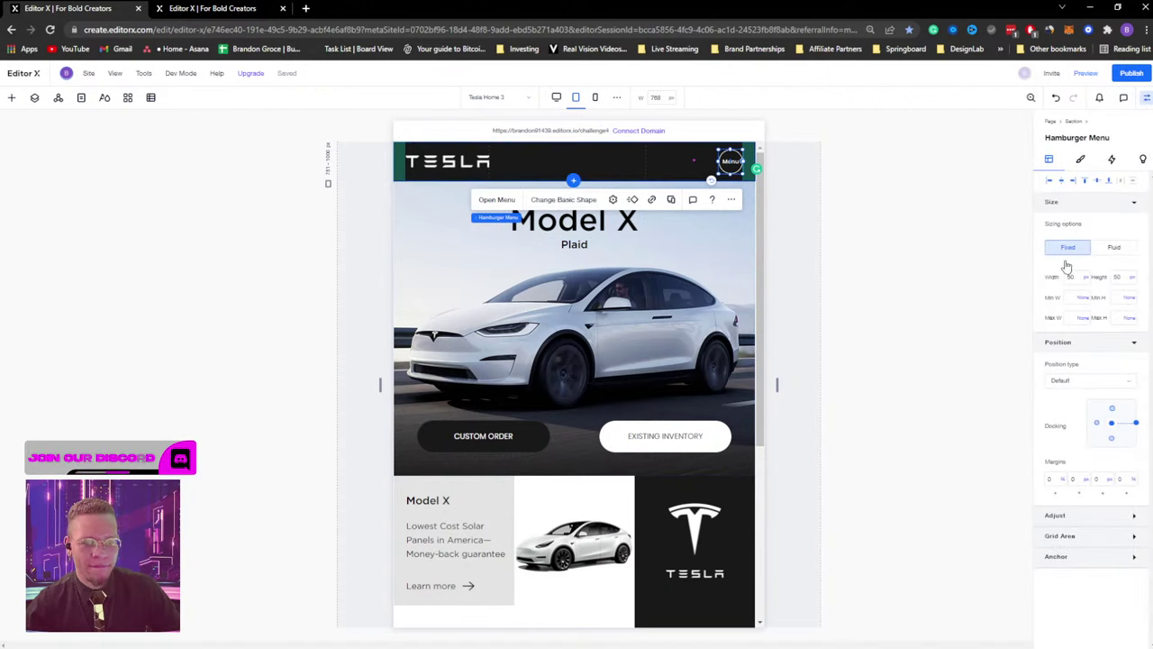
click(486, 206)
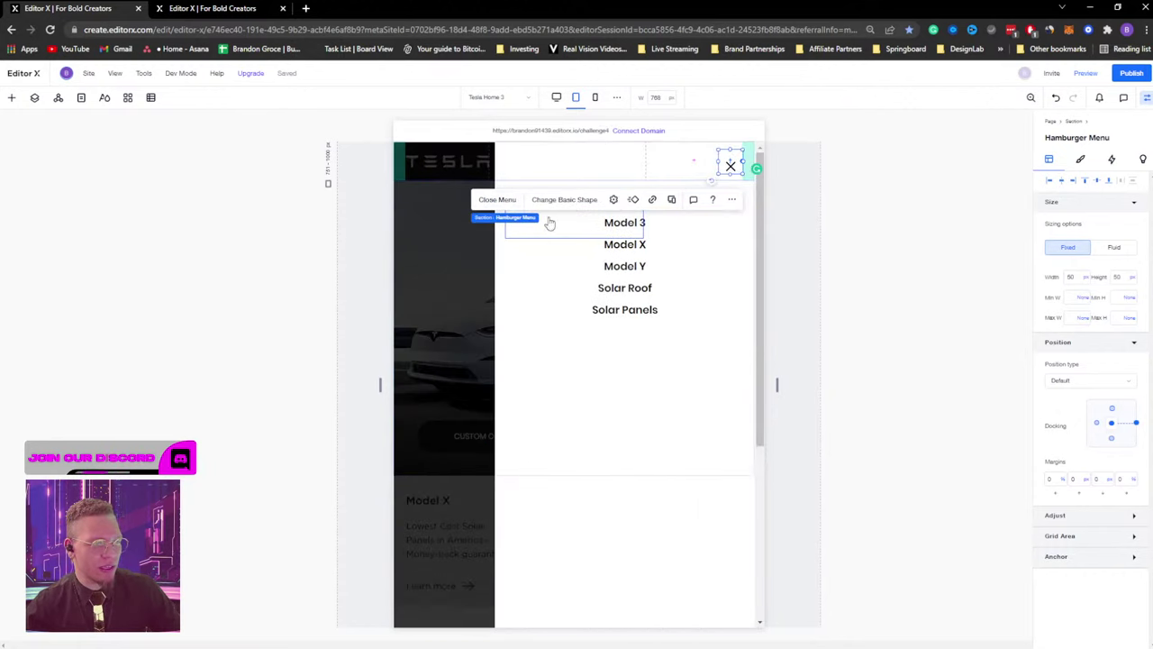
click(612, 245)
click(613, 245)
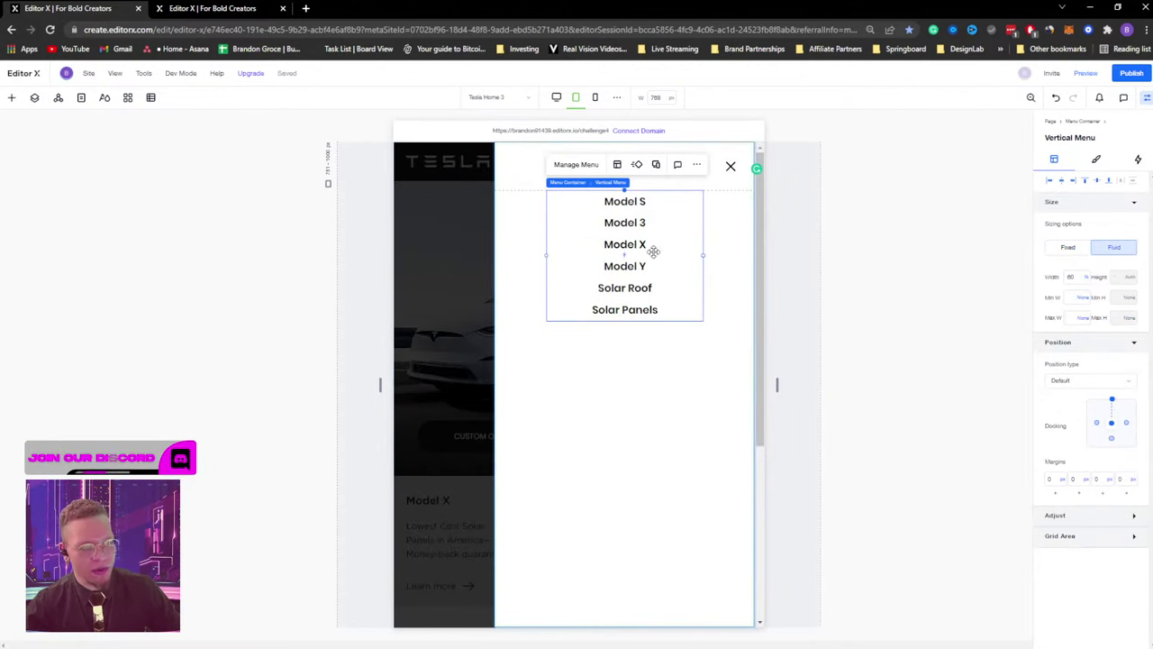
click(581, 165)
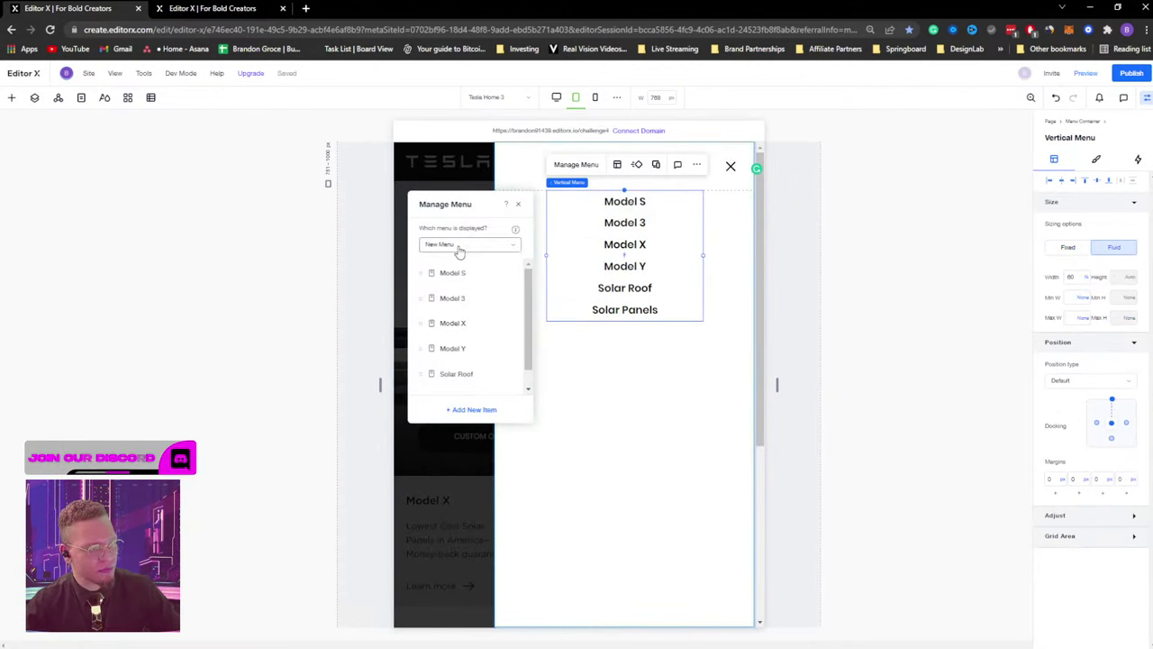
Add a new site menu named "Tutorial Mobile Menu" for the vertical menu to display.
click(458, 246)
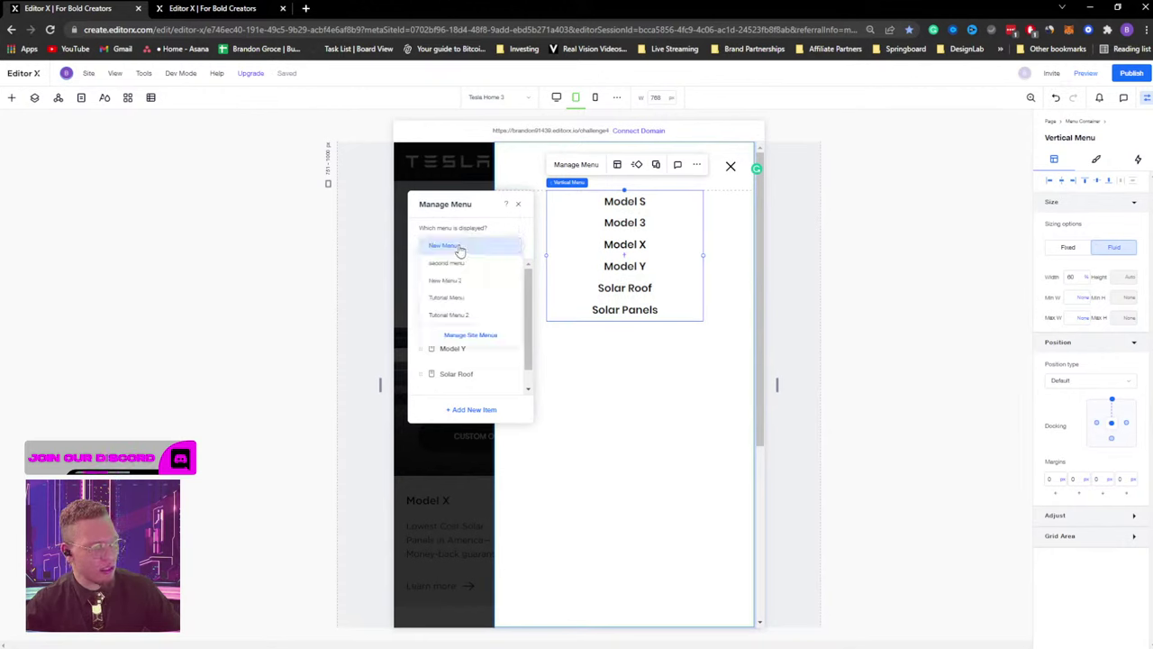
click(459, 335)
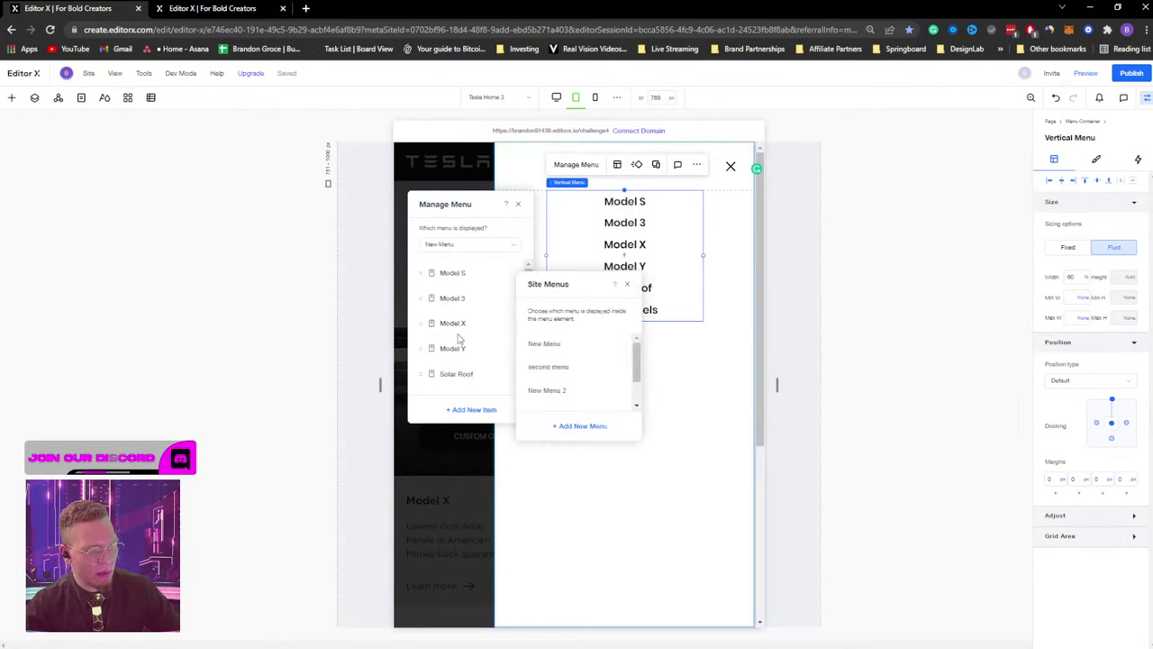
click(581, 427)
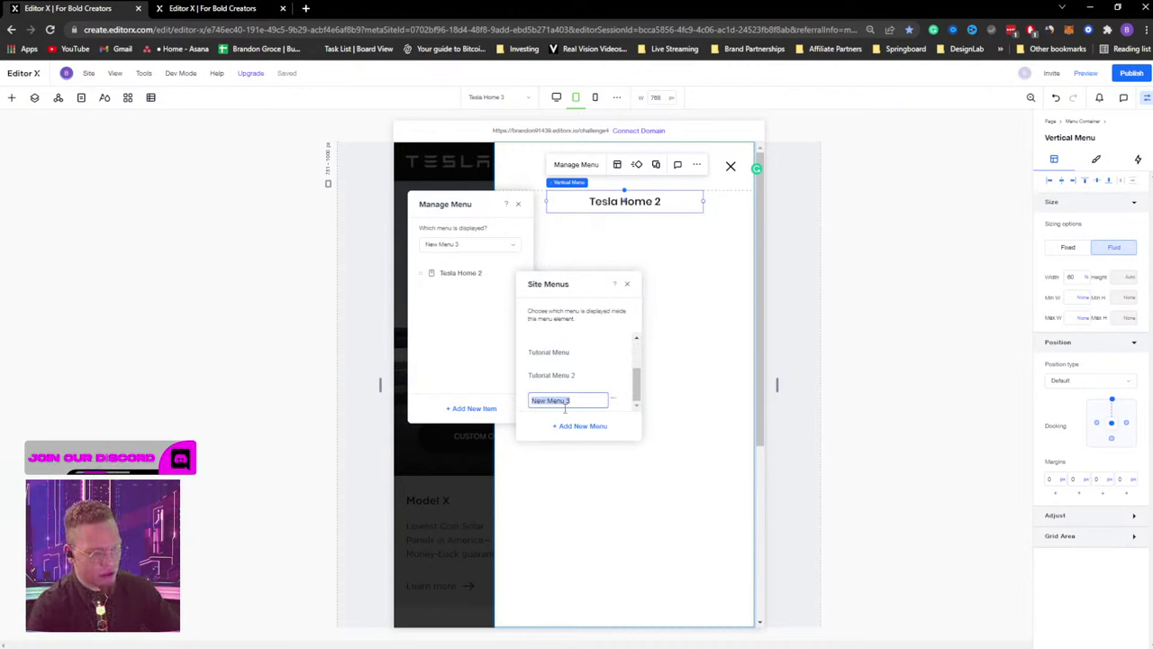
text(Tutorial Mobile)
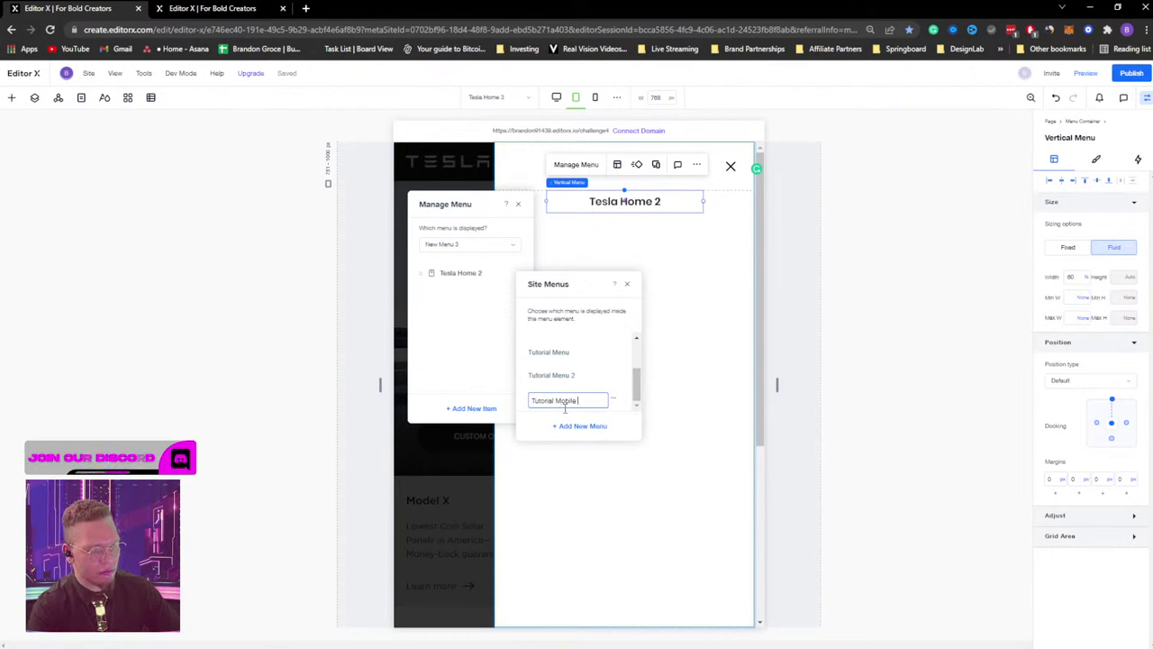
text( Menu)
key(Return)
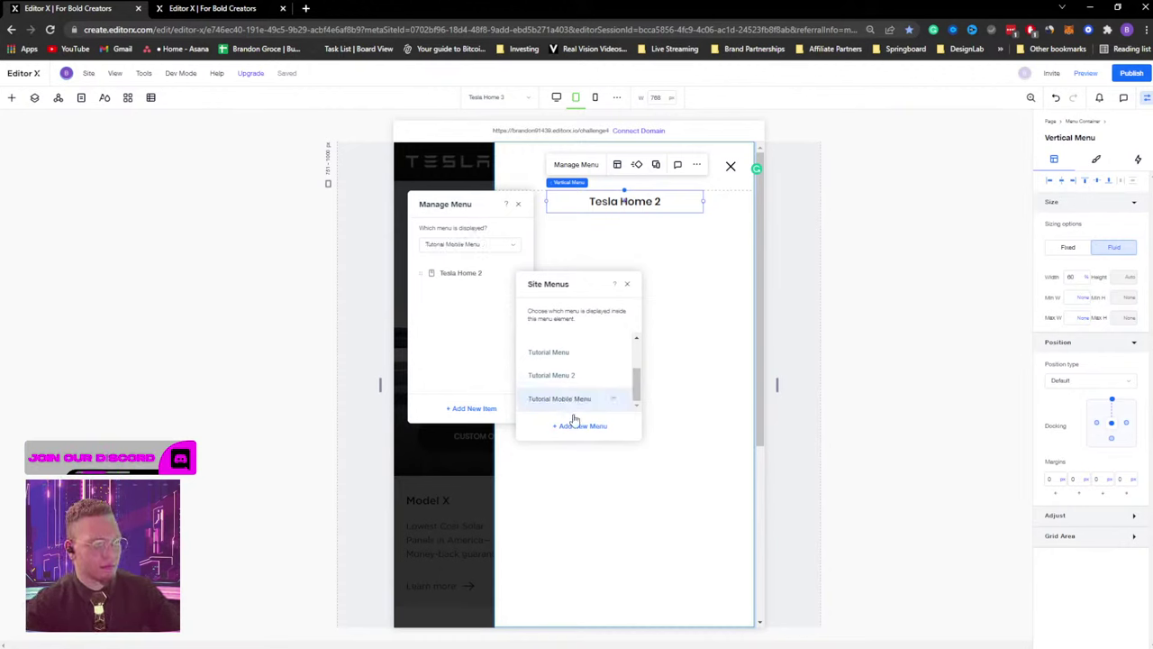
Replace Tesla Home 2 in the menu with Home, Model S, Model 3, Model X, Model Y, Solar Roof, Solar Panels, Shop, Account and Menu.
click(469, 410)
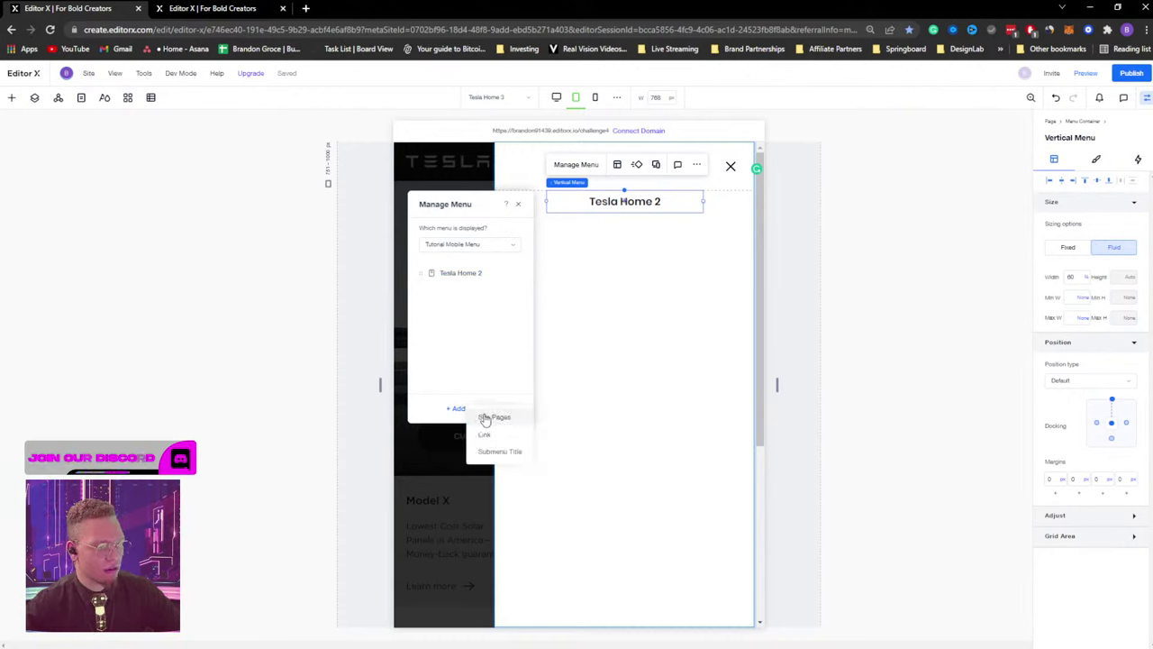
click(480, 413)
click(506, 424)
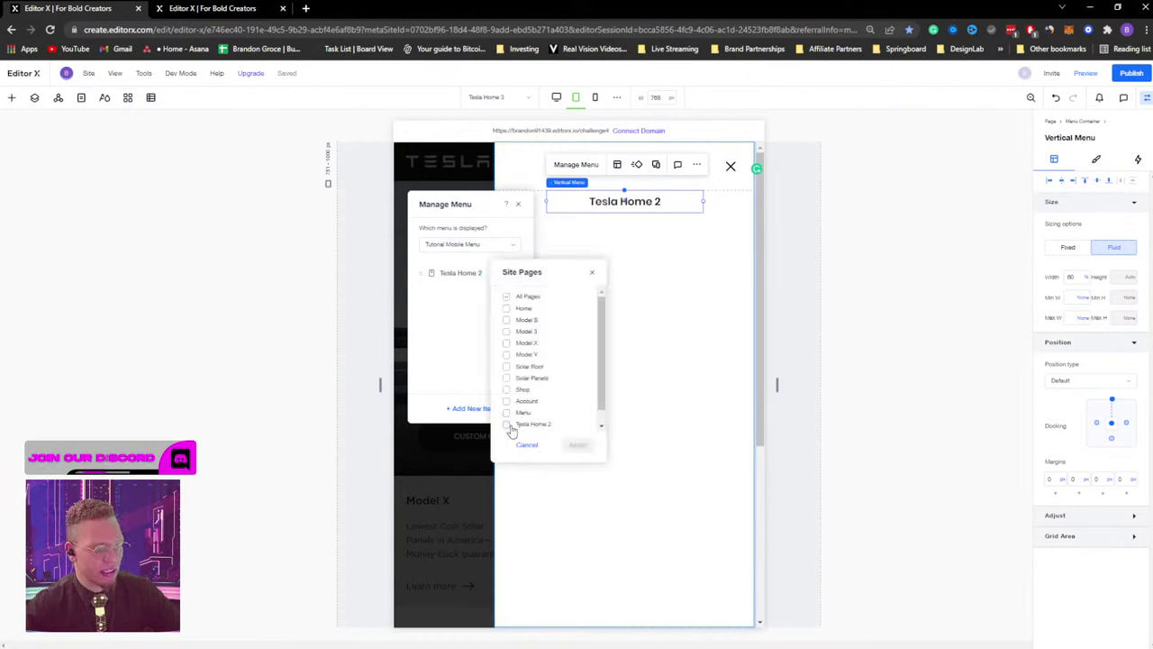
click(508, 308)
click(508, 319)
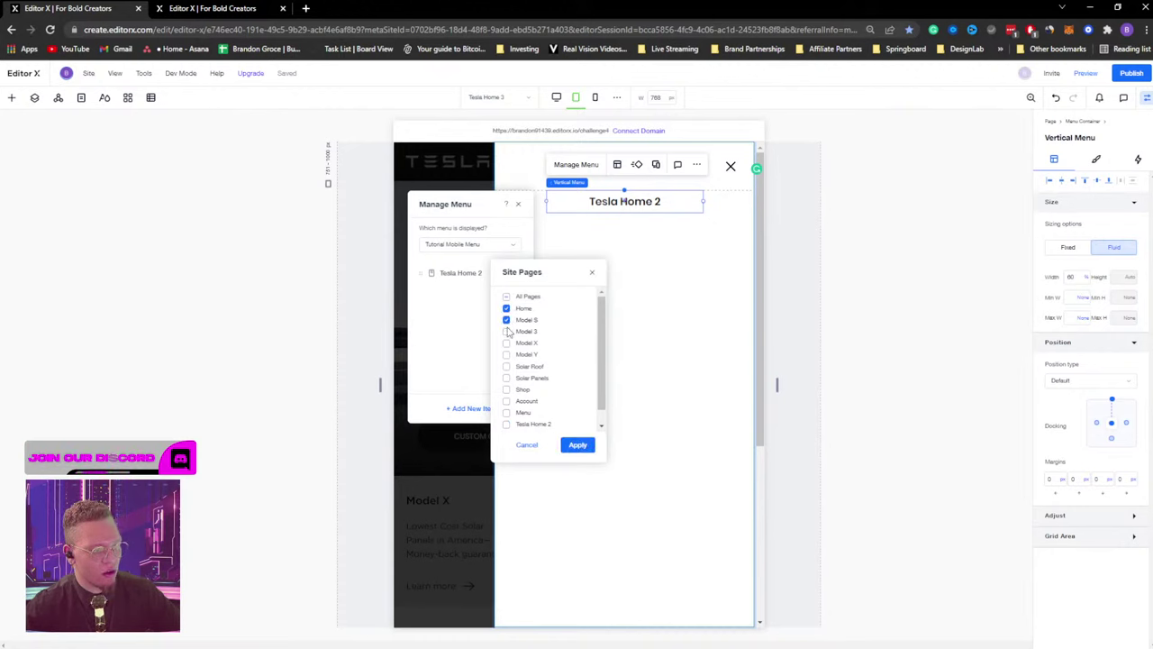
click(507, 331)
click(507, 342)
click(507, 354)
click(507, 365)
click(506, 378)
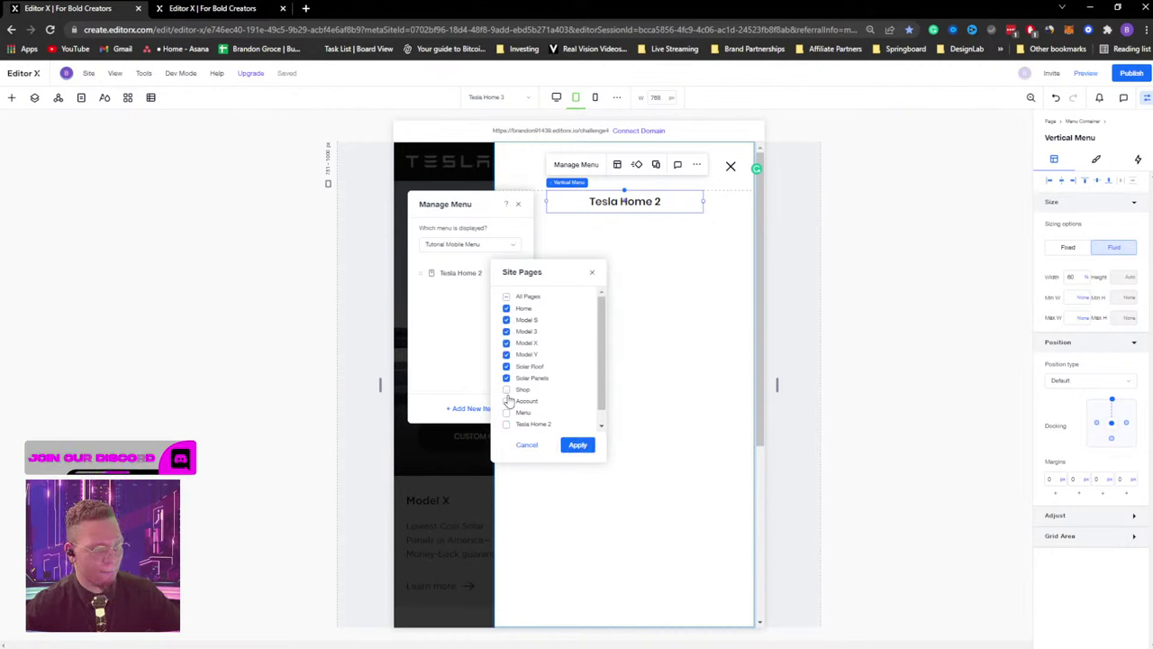
click(506, 390)
click(506, 400)
click(507, 411)
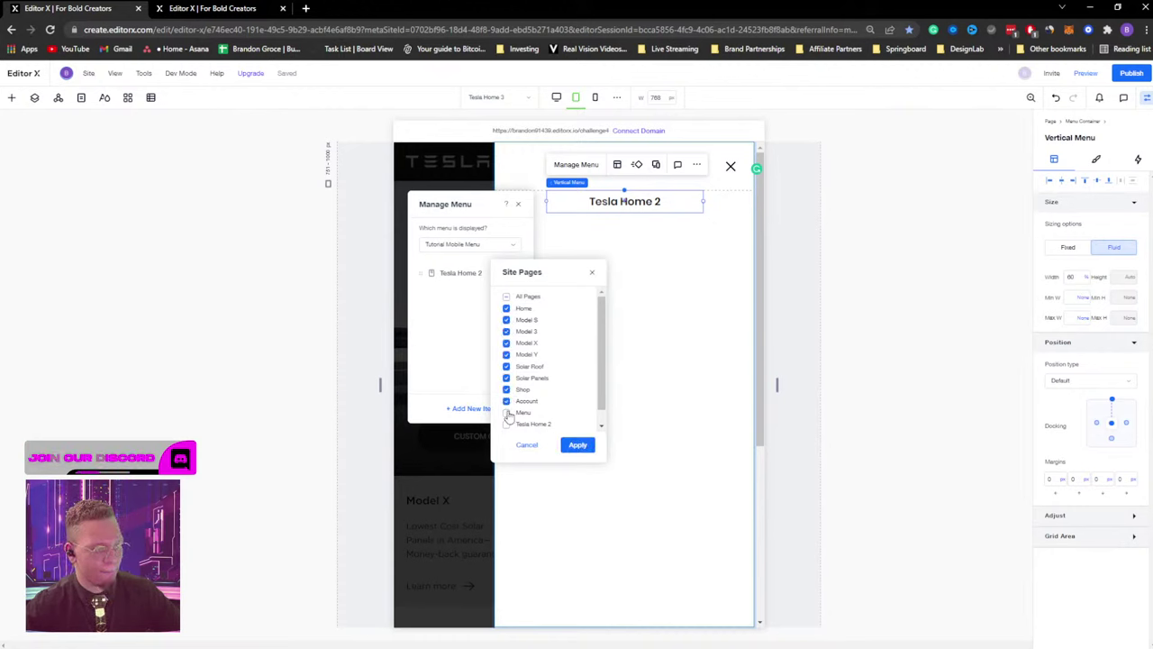
click(577, 444)
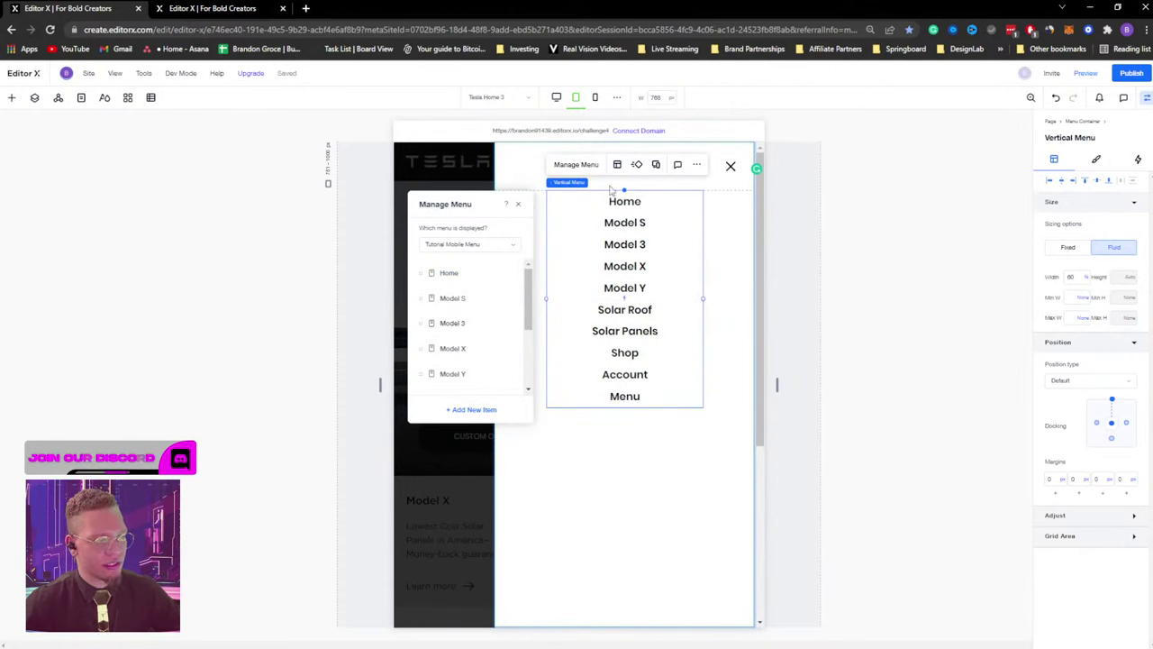
Remove the Menu item from the Tutorial Mobile Menu, then leave item management and close the hamburger menu's container.
scroll(481, 297, down, 3)
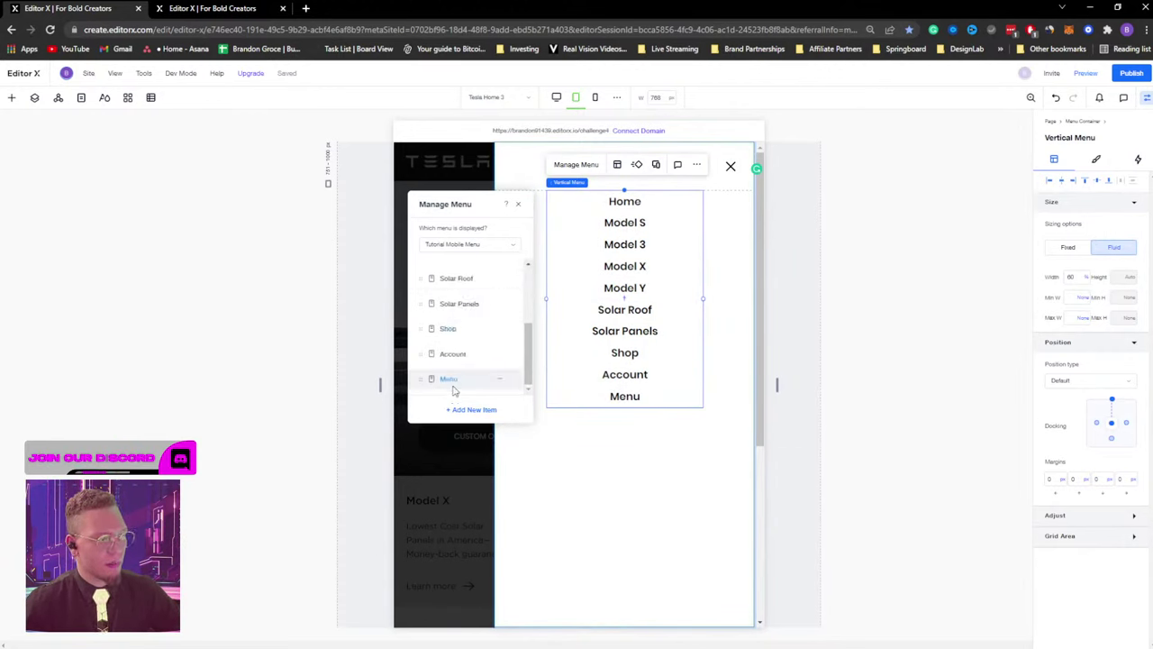
click(501, 380)
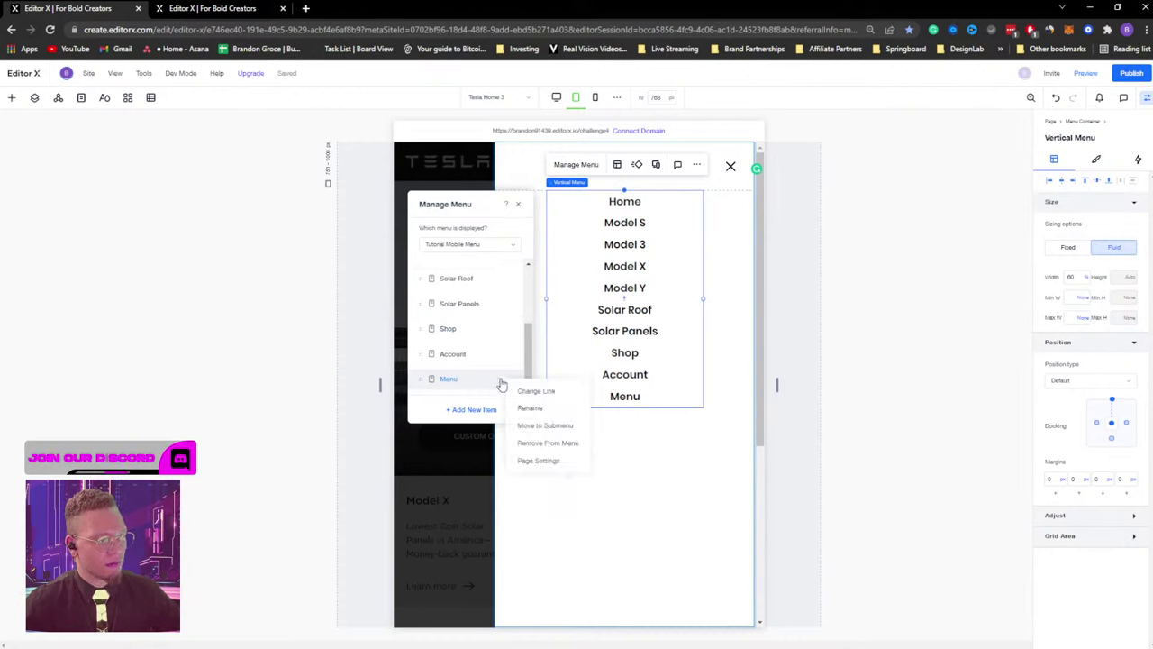
click(547, 446)
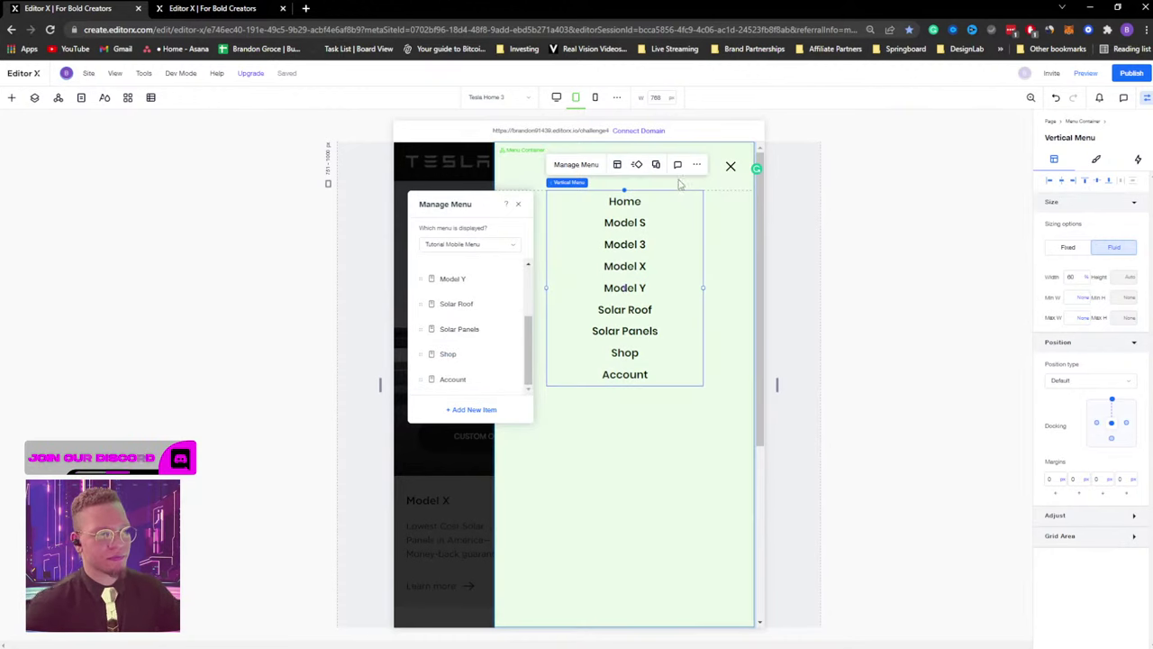
click(518, 203)
click(448, 195)
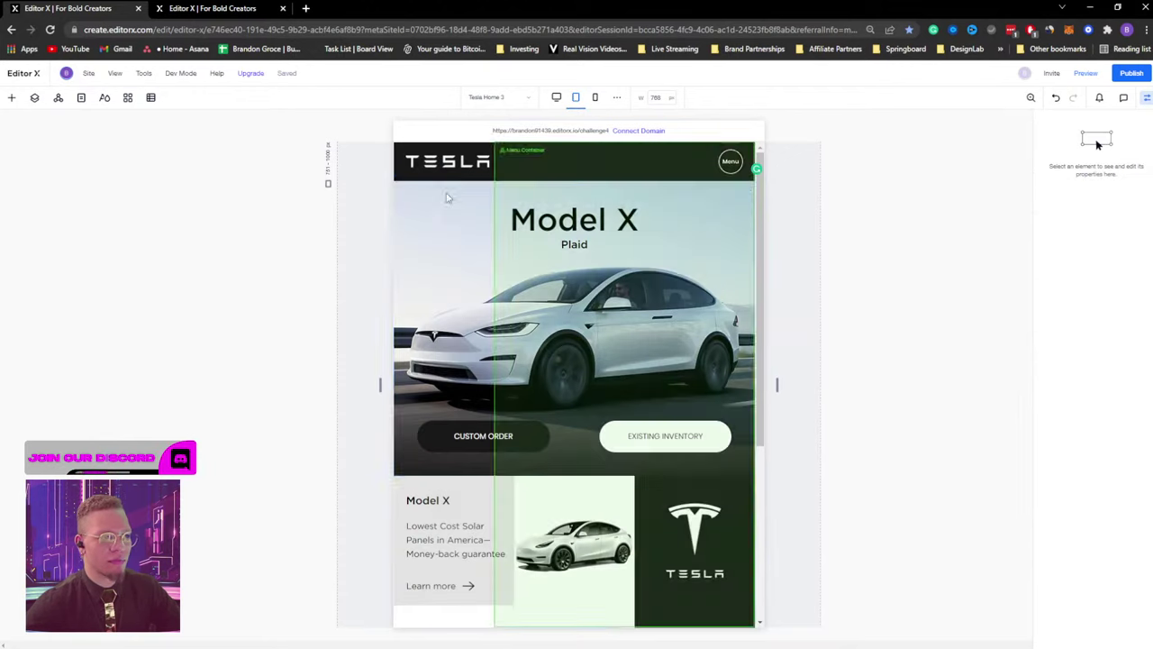
Switch to the mobile breakpoint and examine how the header and page sections fit the screen width.
click(727, 163)
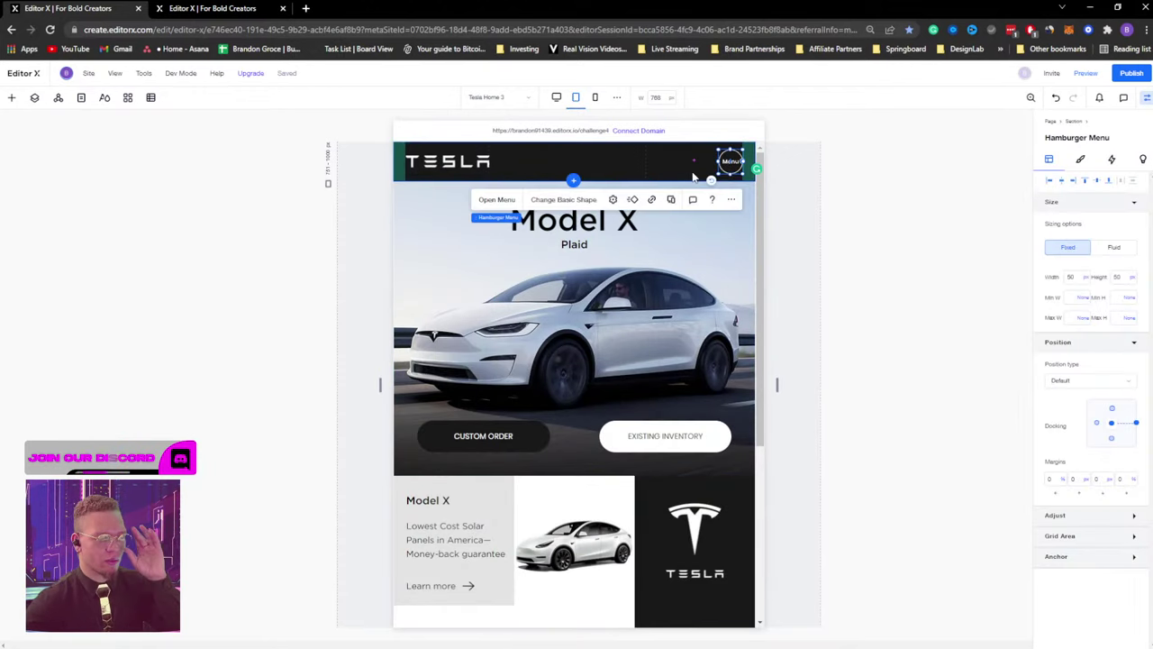
scroll(671, 210, down, 5)
scroll(553, 399, up, 5)
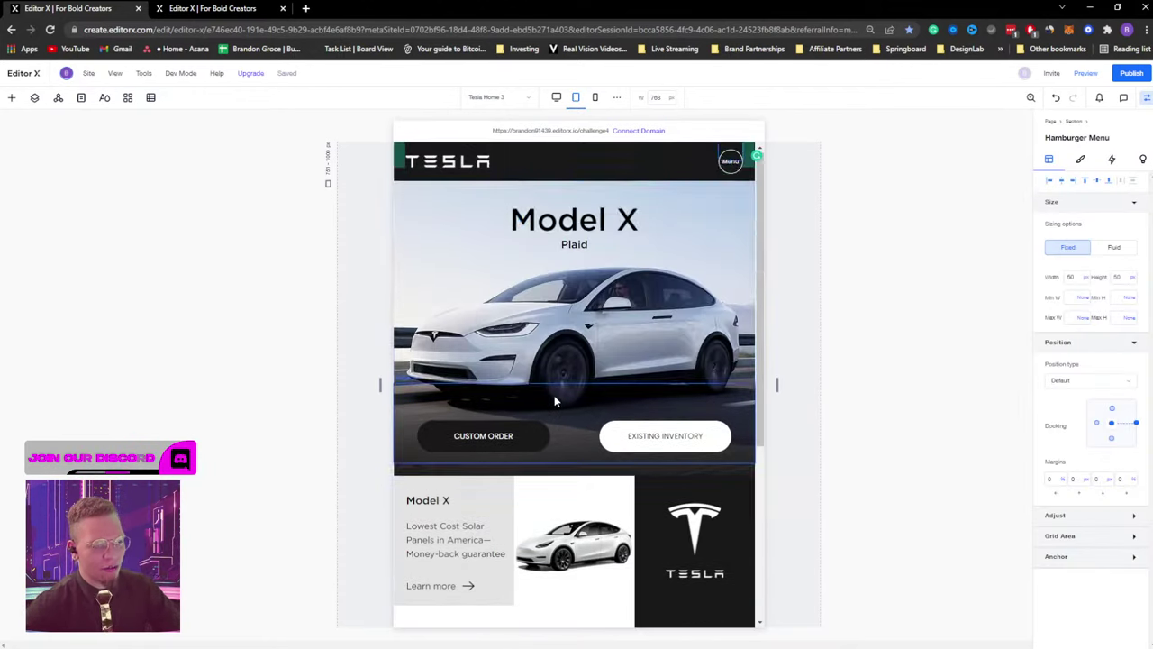
click(597, 95)
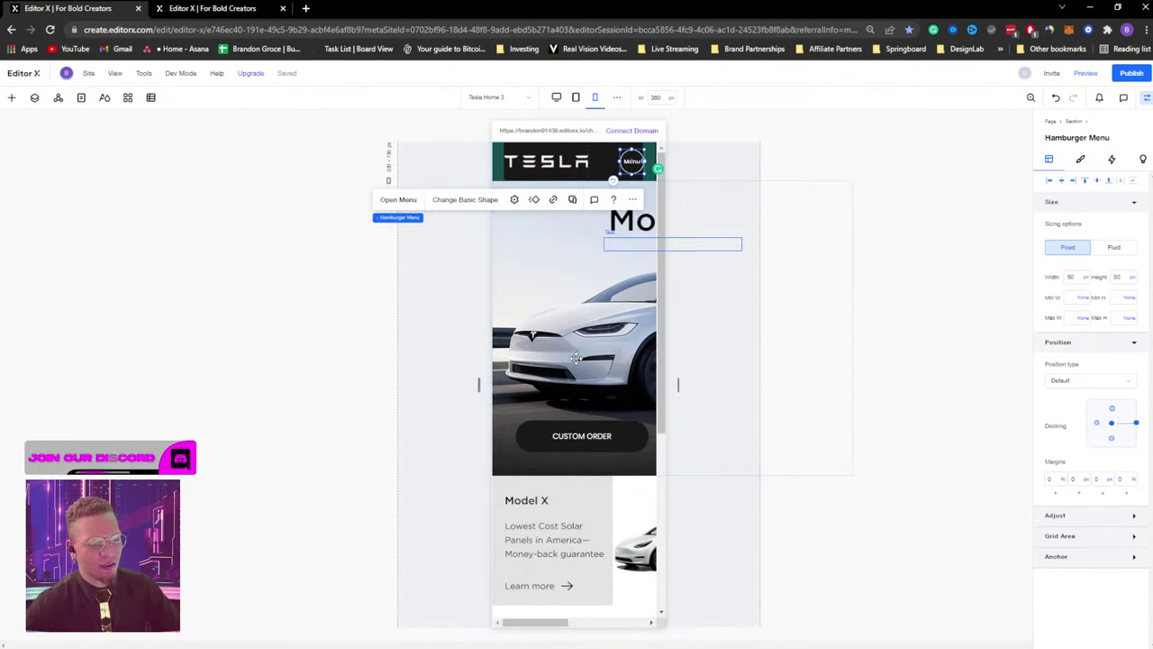
scroll(581, 491, right, 3)
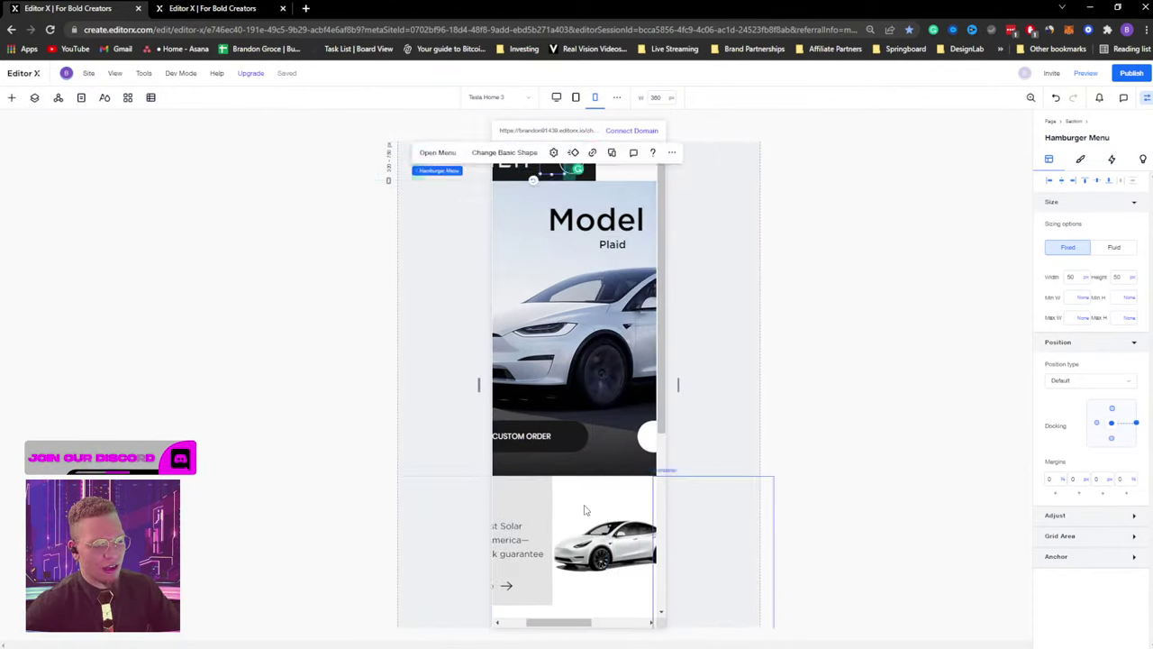
scroll(585, 507, right, 5)
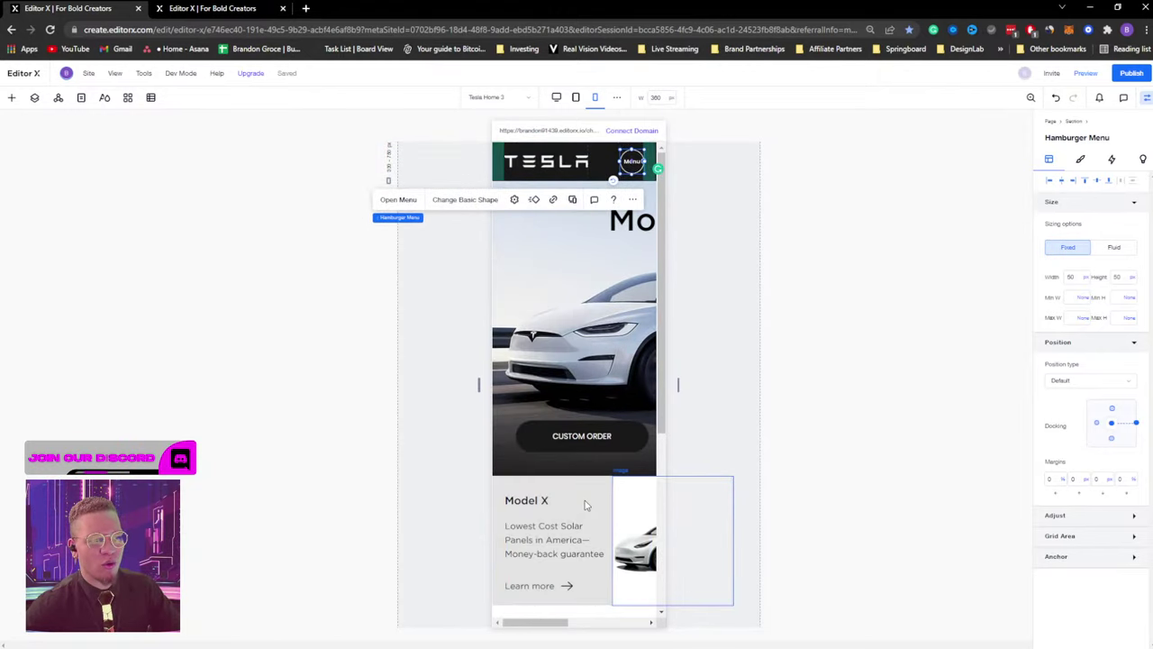
scroll(585, 507, left, 5)
scroll(585, 507, right, 5)
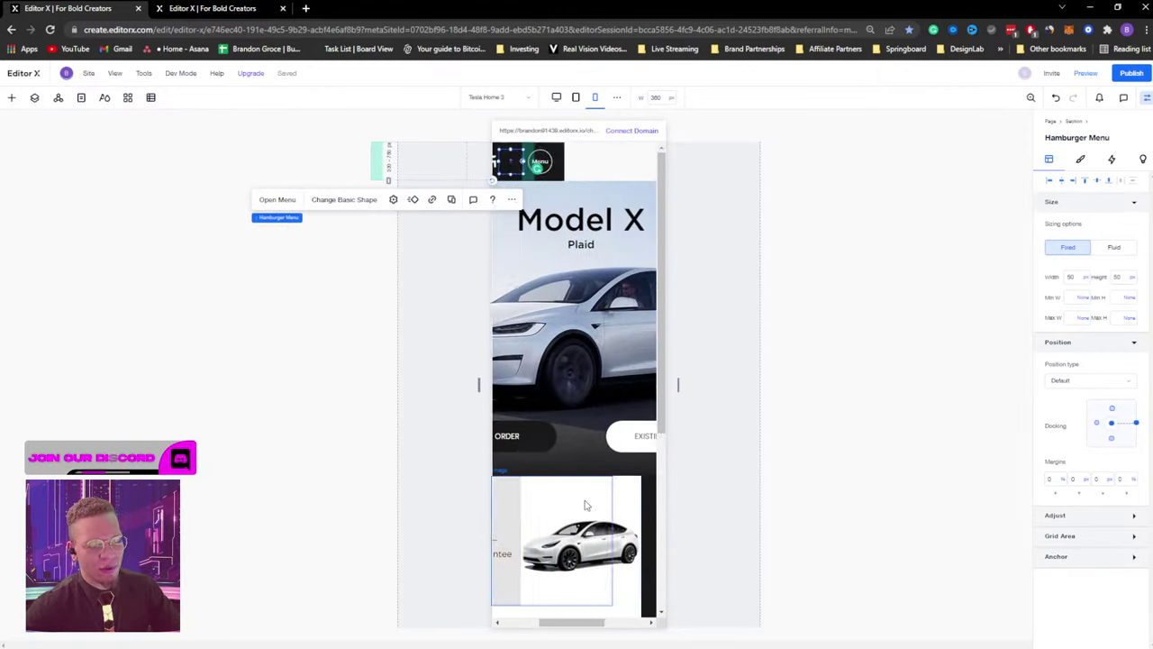
scroll(586, 507, left, 5)
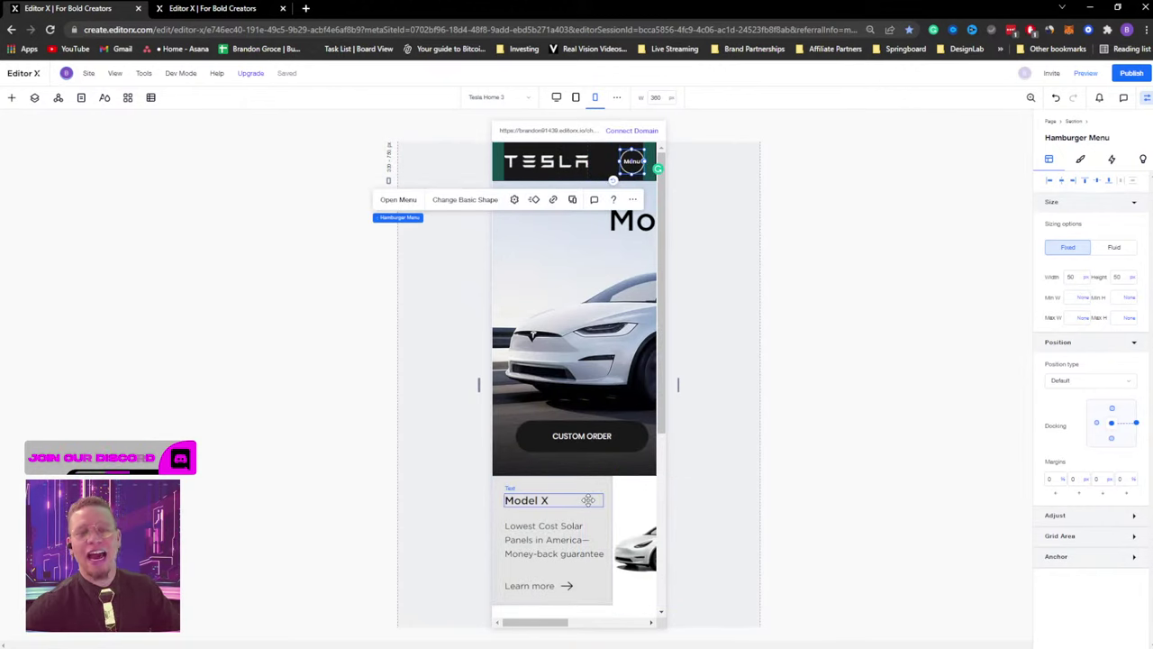
Show the layer structure and examine the sizing of the main section and its large Model X image.
click(563, 233)
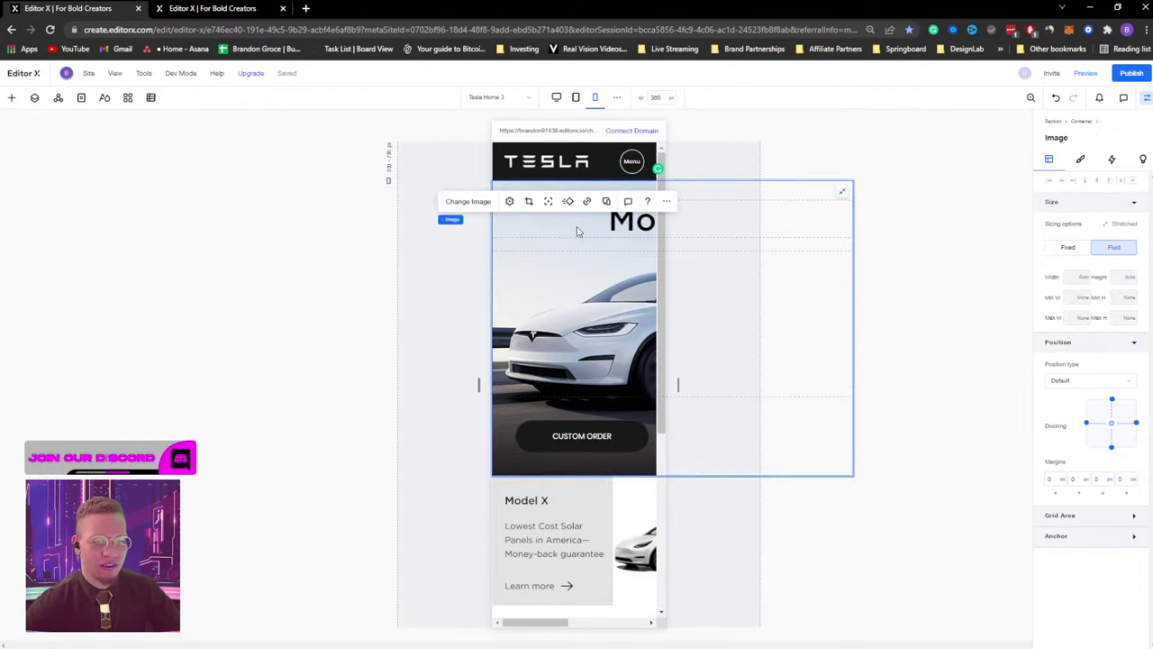
click(34, 98)
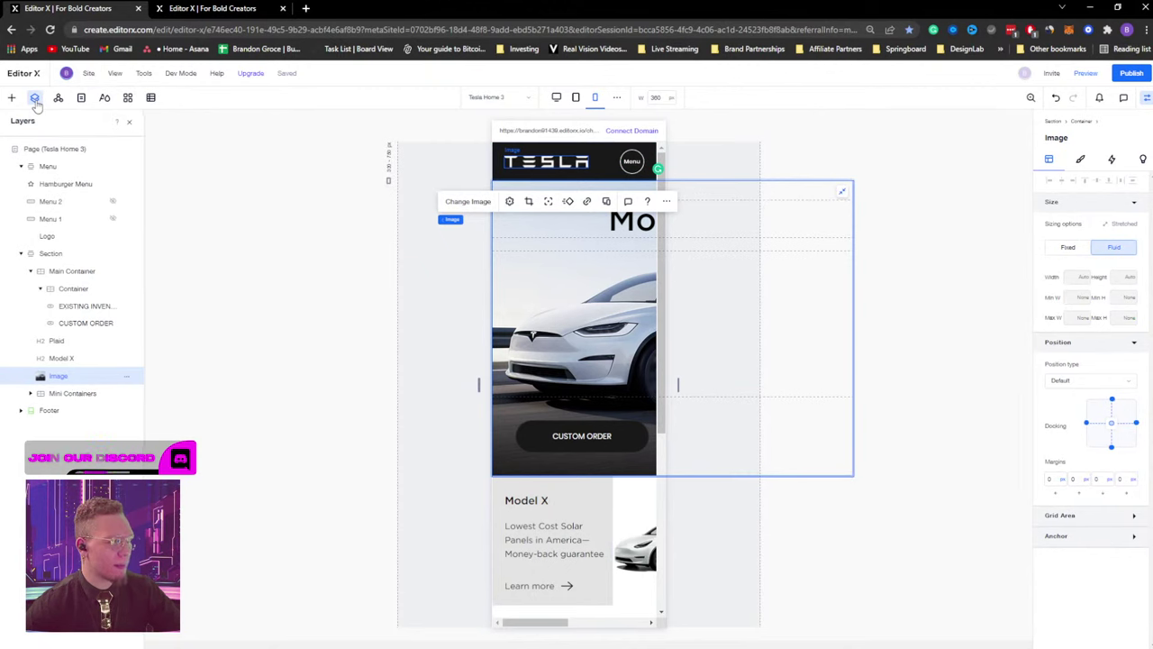
click(21, 254)
click(49, 254)
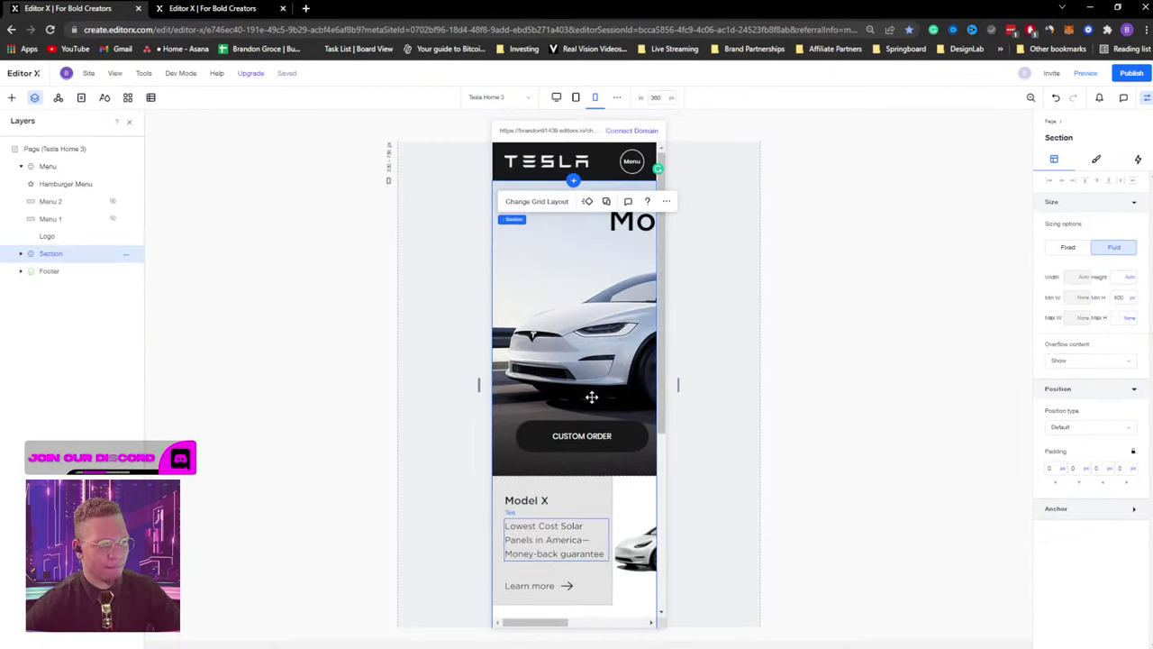
click(606, 306)
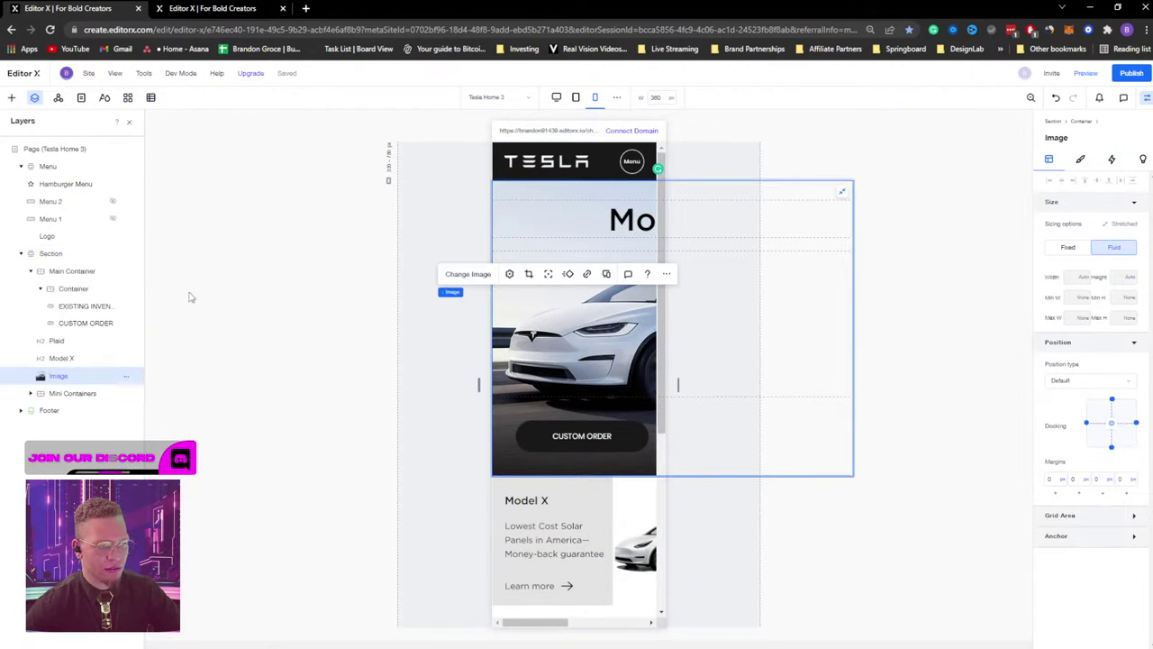
click(21, 254)
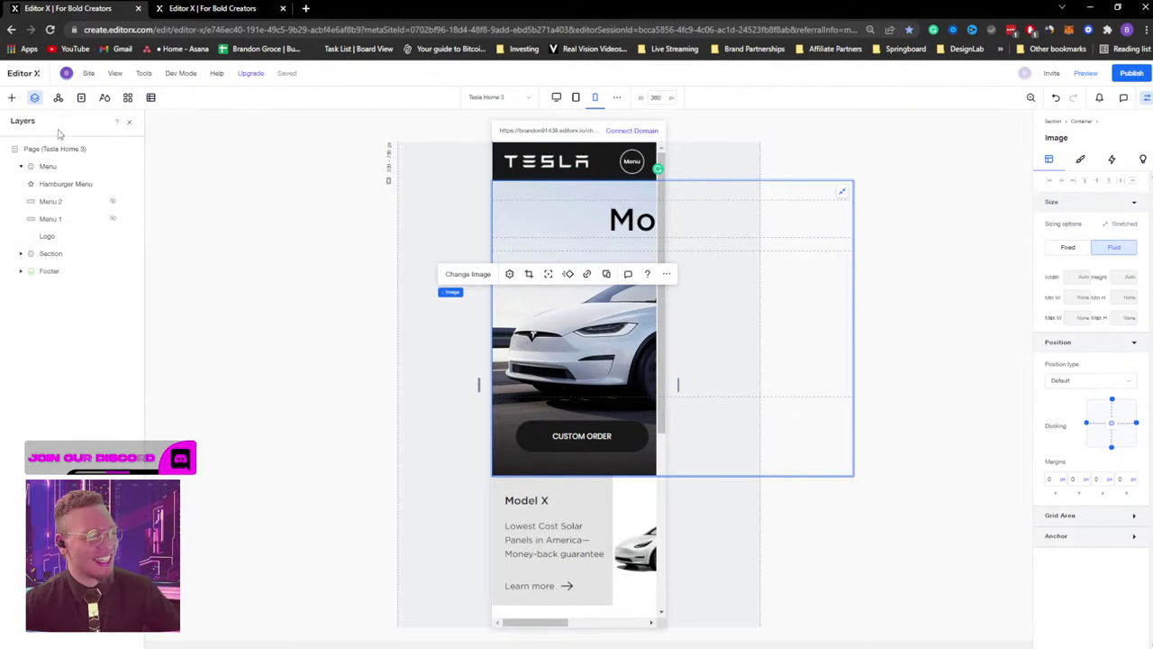
click(565, 331)
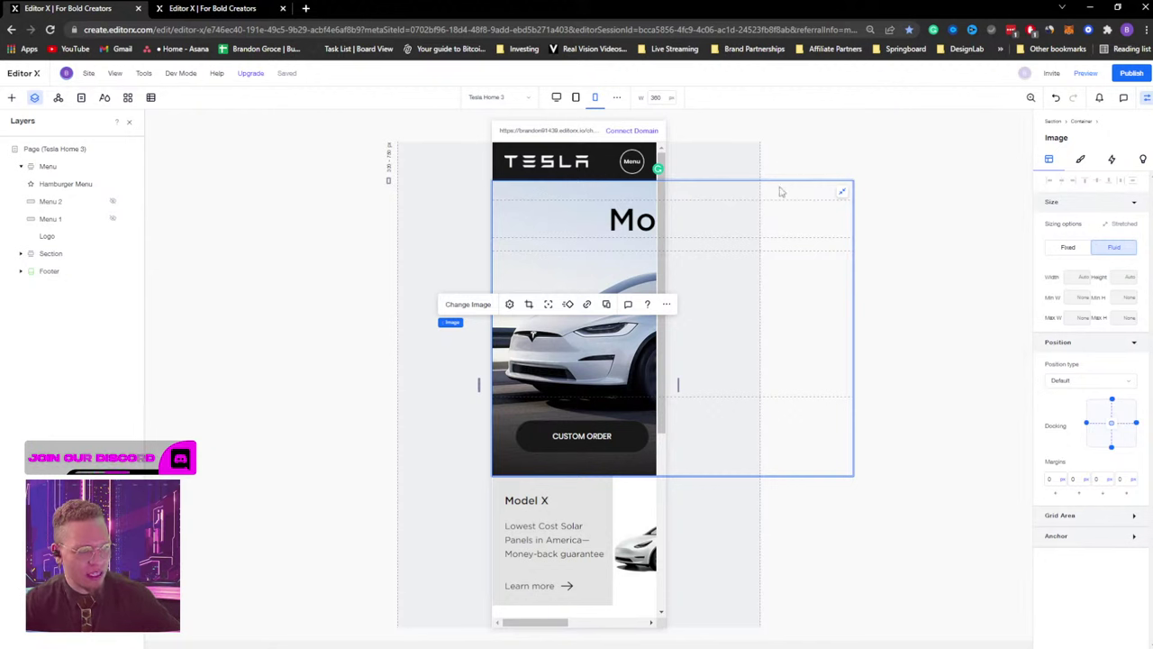
scroll(635, 519, down, 1)
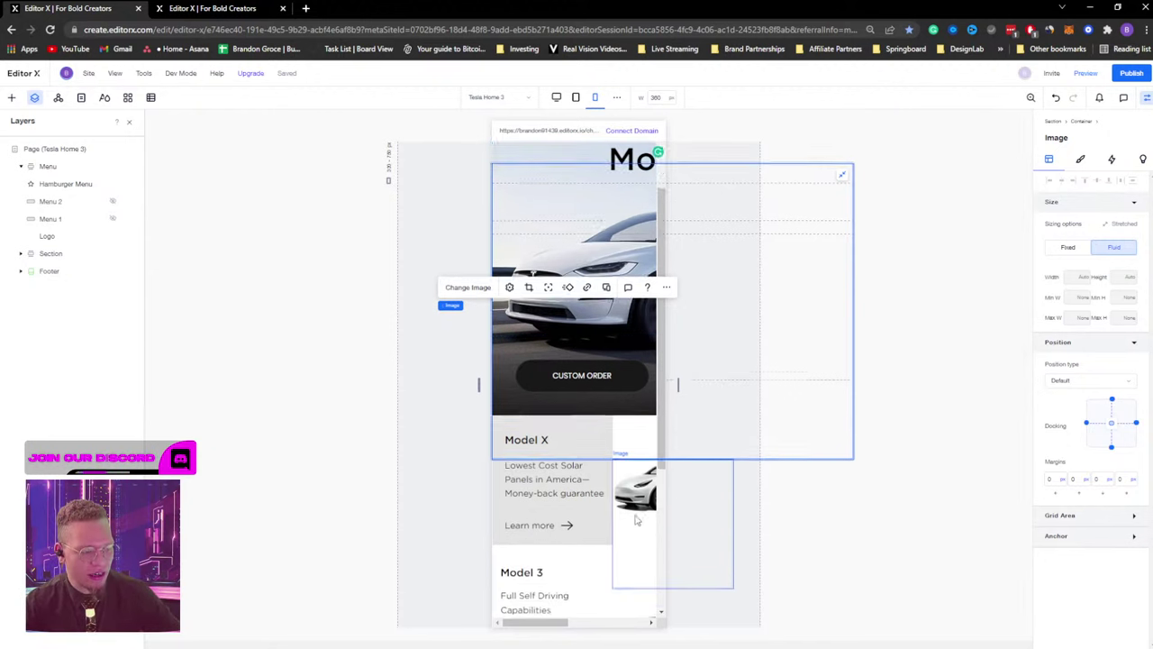
scroll(564, 343, down, 3)
scroll(563, 303, up, 4)
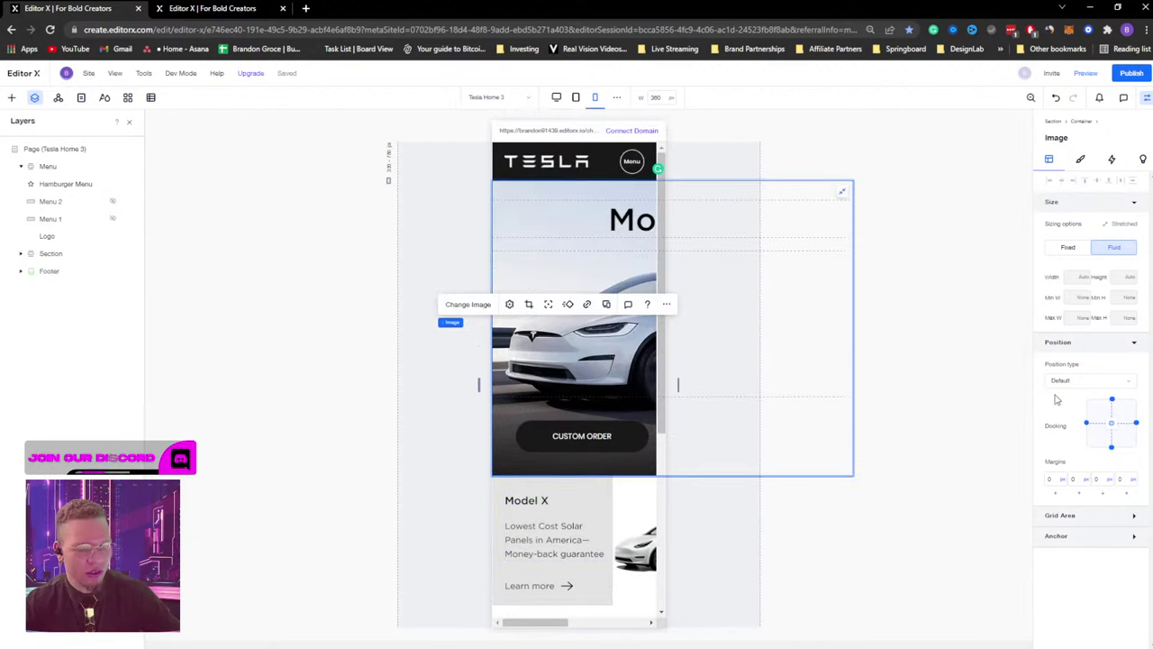
Dock the large Model X image to its centre instead of stretching it, and set its width to 100%.
click(1115, 429)
click(1107, 430)
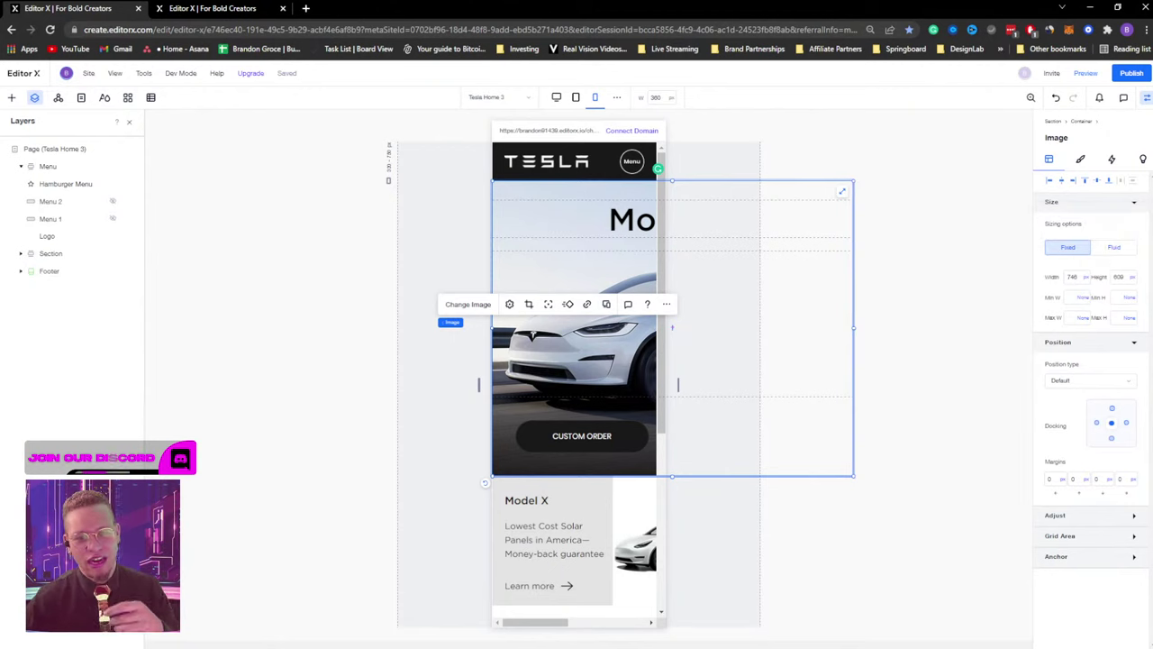
click(1117, 277)
click(1070, 278)
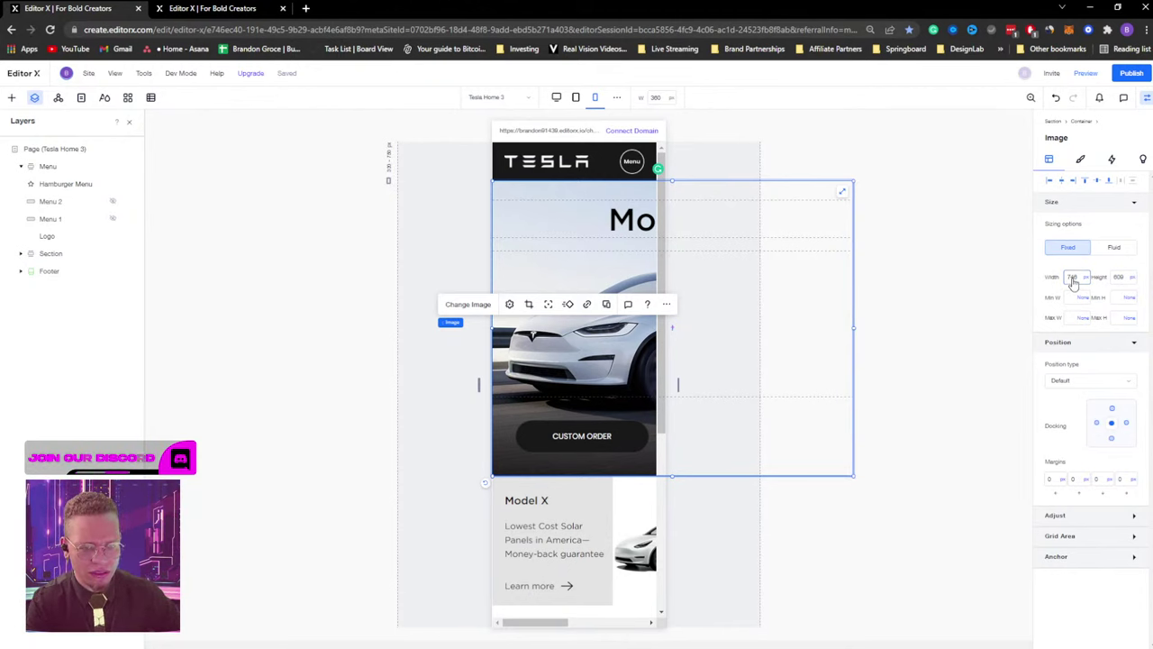
click(1072, 279)
text(100)
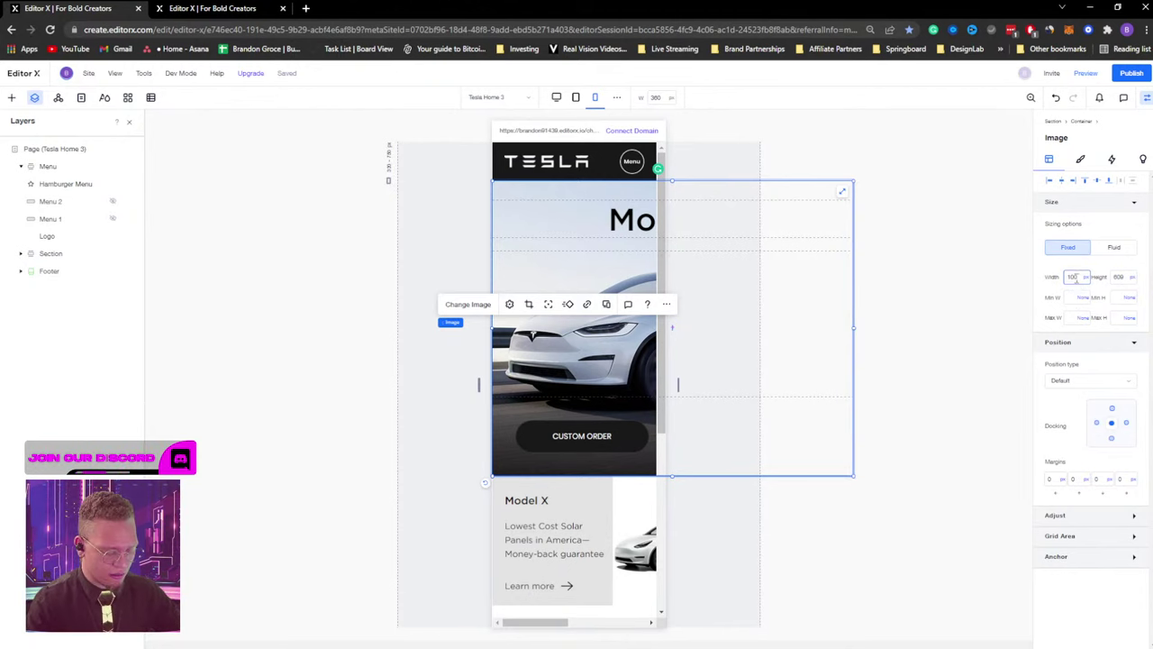
text(%)
key(Return)
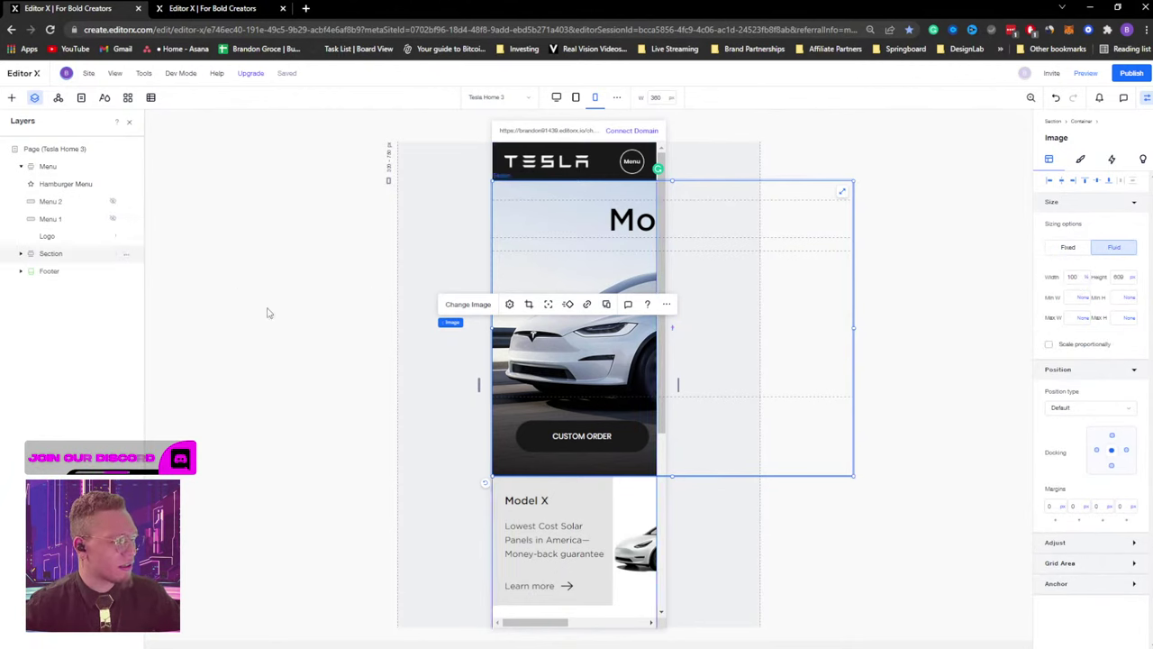
Select the Main Container that holds the Model X image and change its docking to the centre.
mouse_move(459, 322)
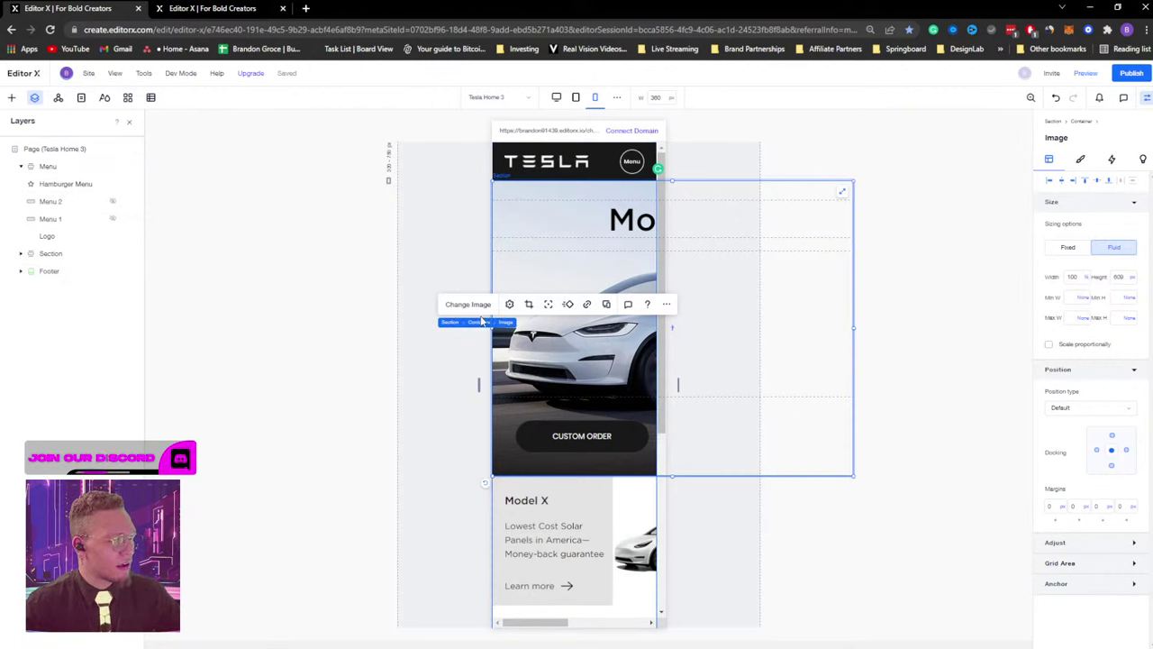
click(478, 323)
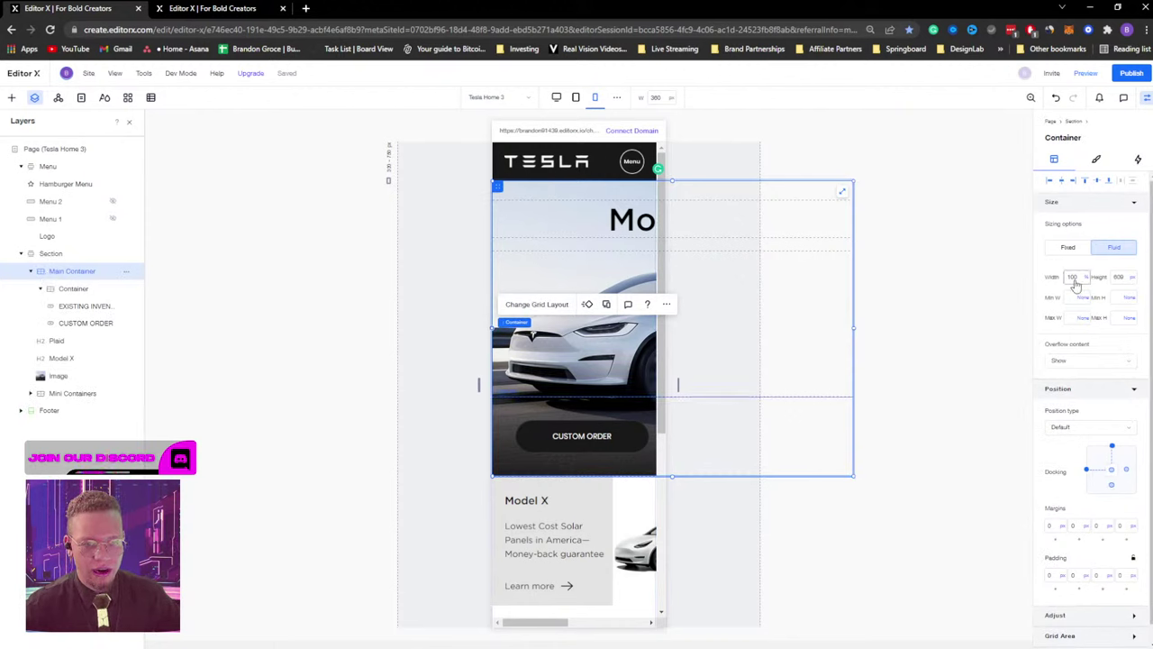
click(54, 256)
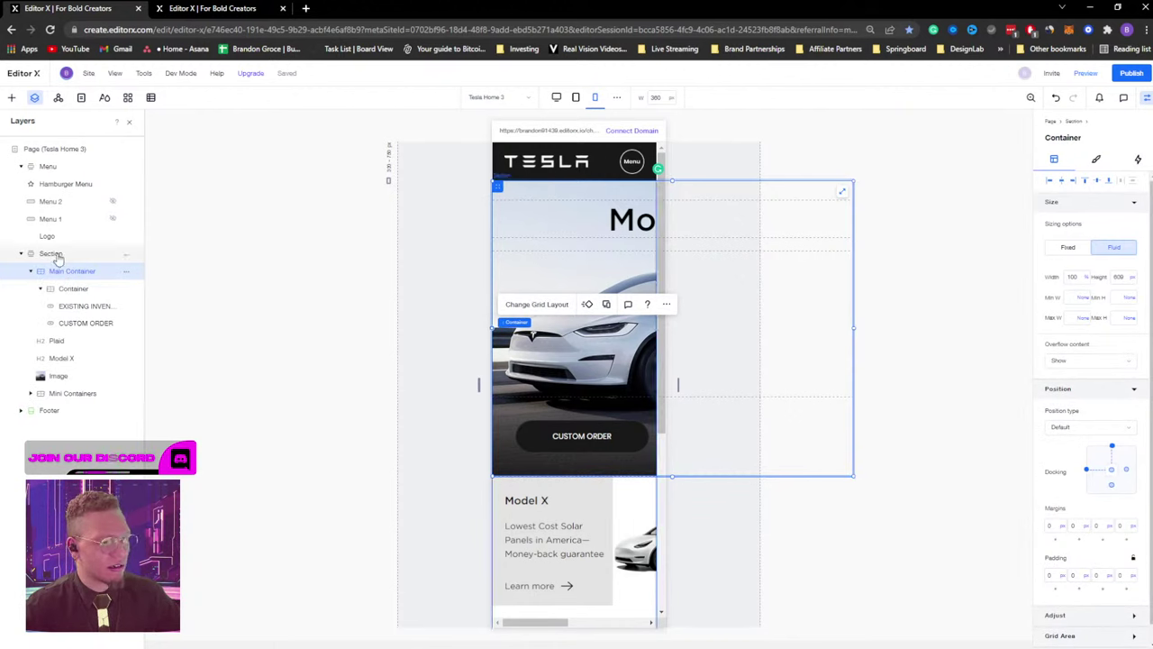
click(57, 271)
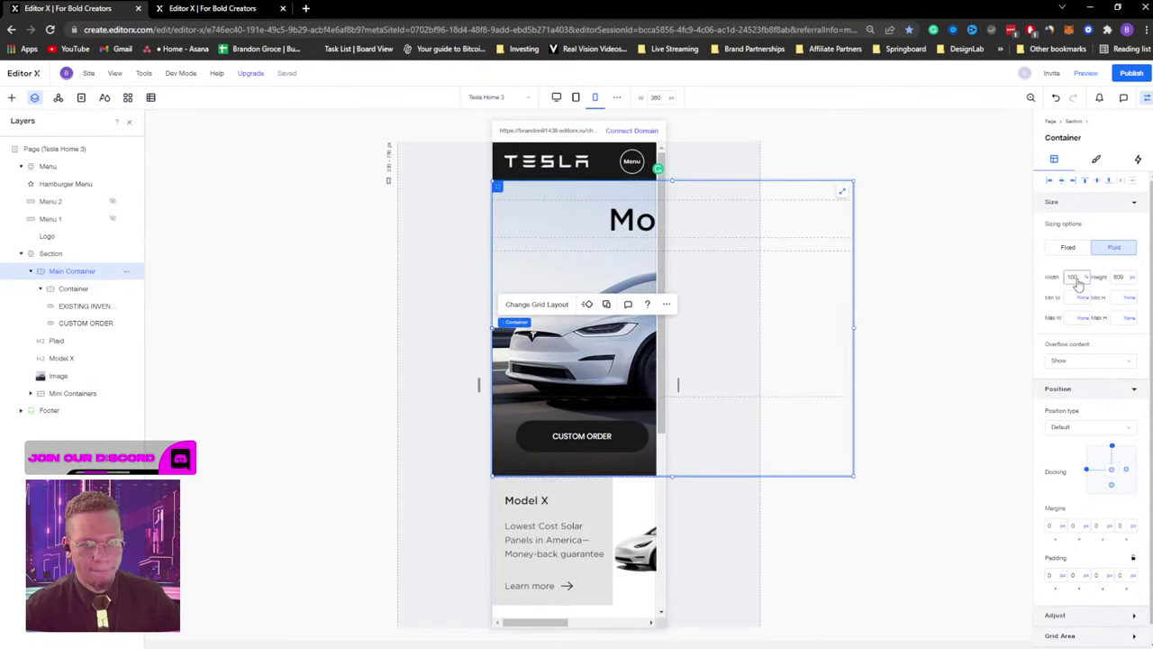
click(1078, 278)
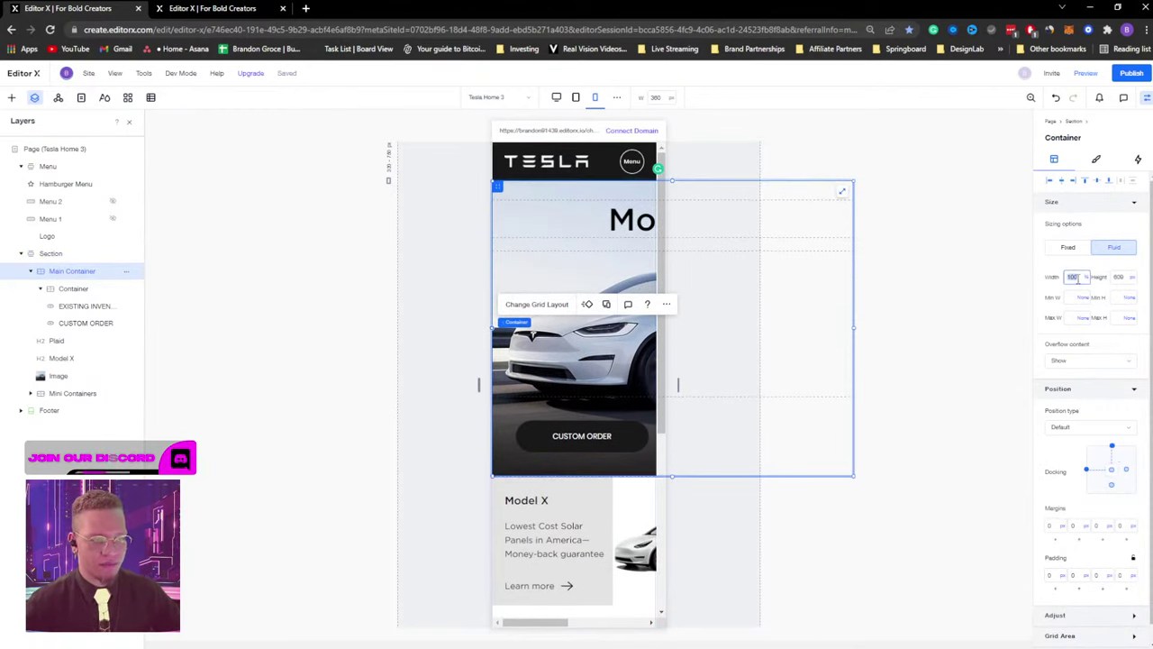
click(1085, 469)
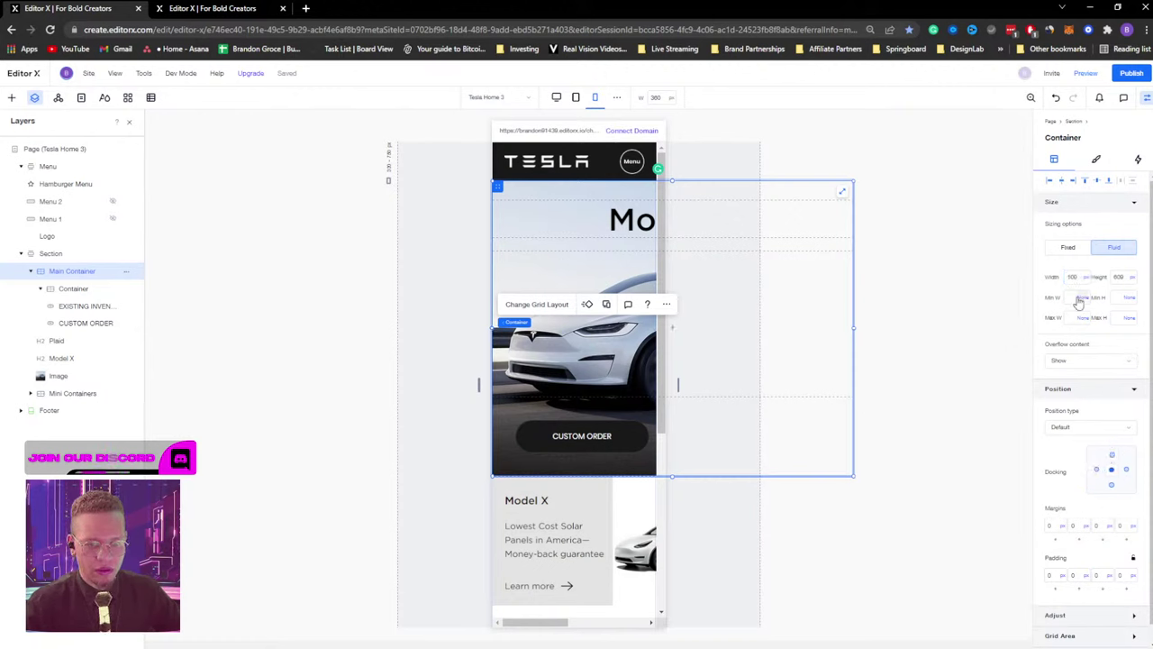
Switch the Main Container to fixed sizing and shrink its width to about 333 px to fit the mobile screen.
click(1068, 247)
click(1073, 277)
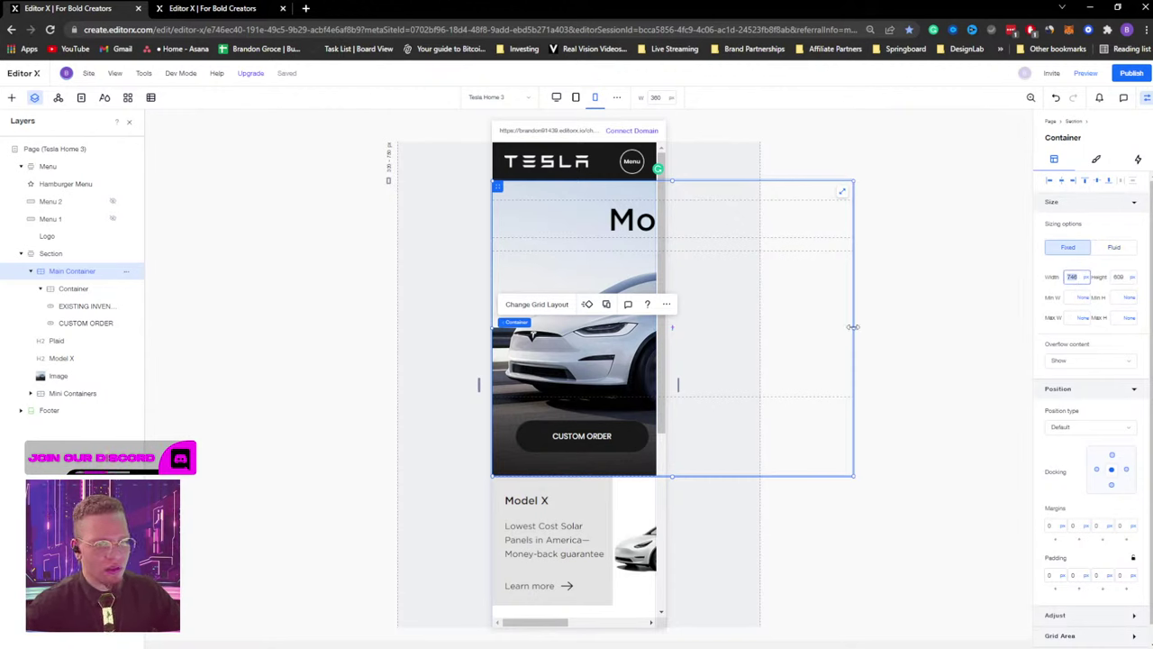
drag(854, 328, 653, 322)
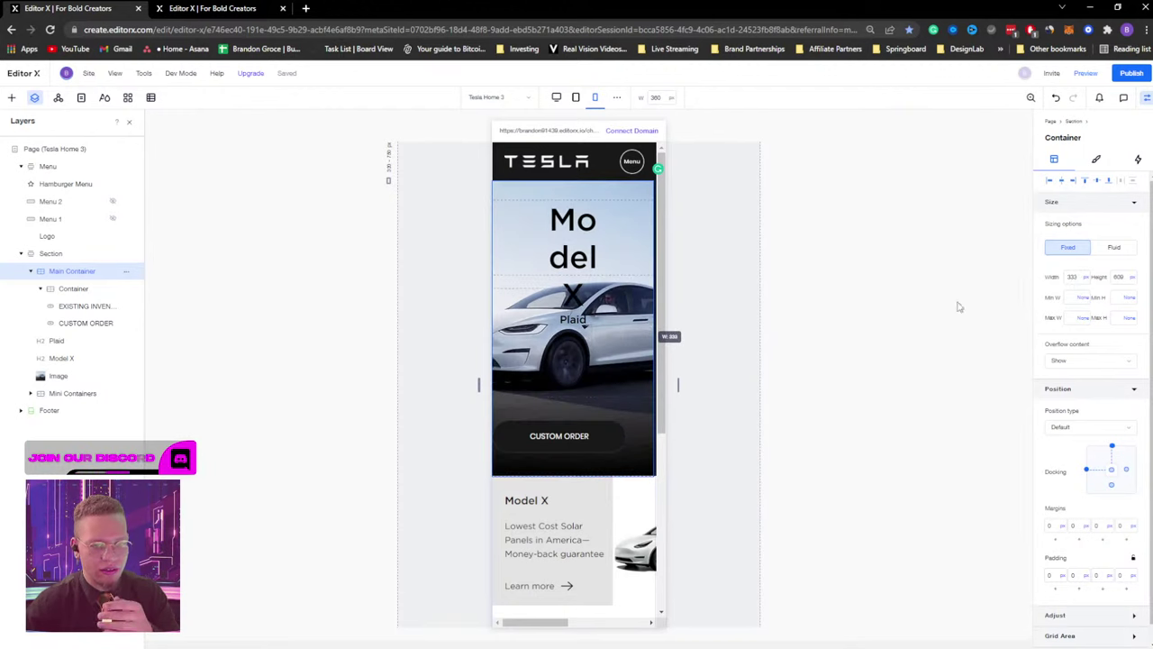
Try to set the Main Container's width to 100%, and undo that width change.
click(1072, 278)
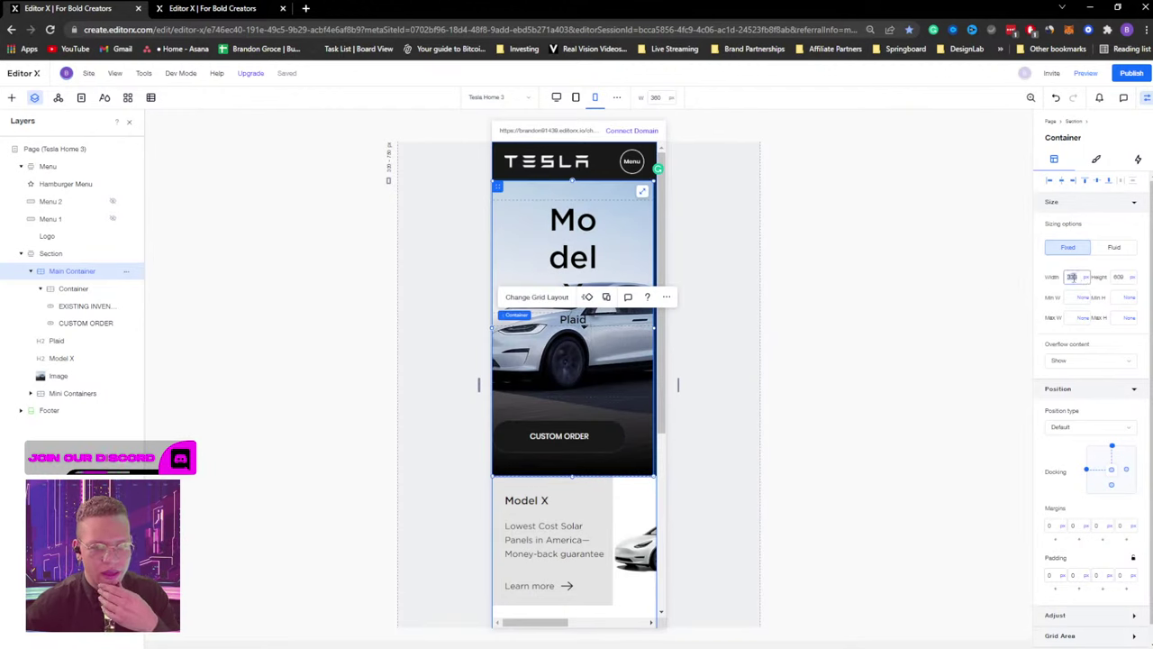
text(100%)
key(Return)
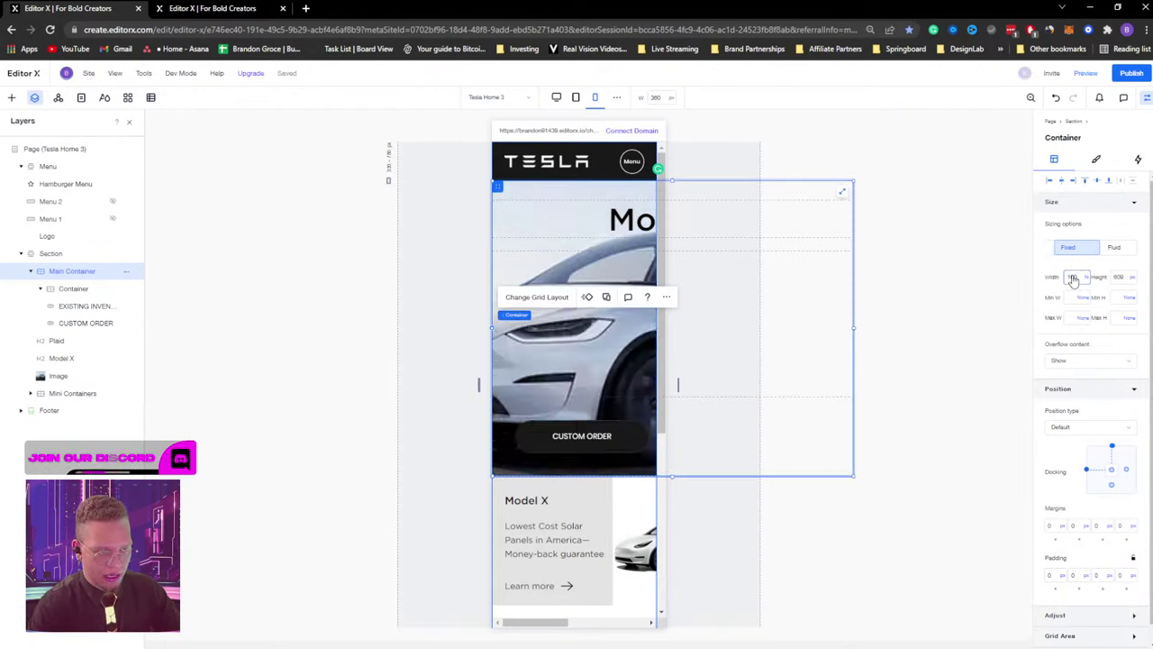
key(ctrl+z)
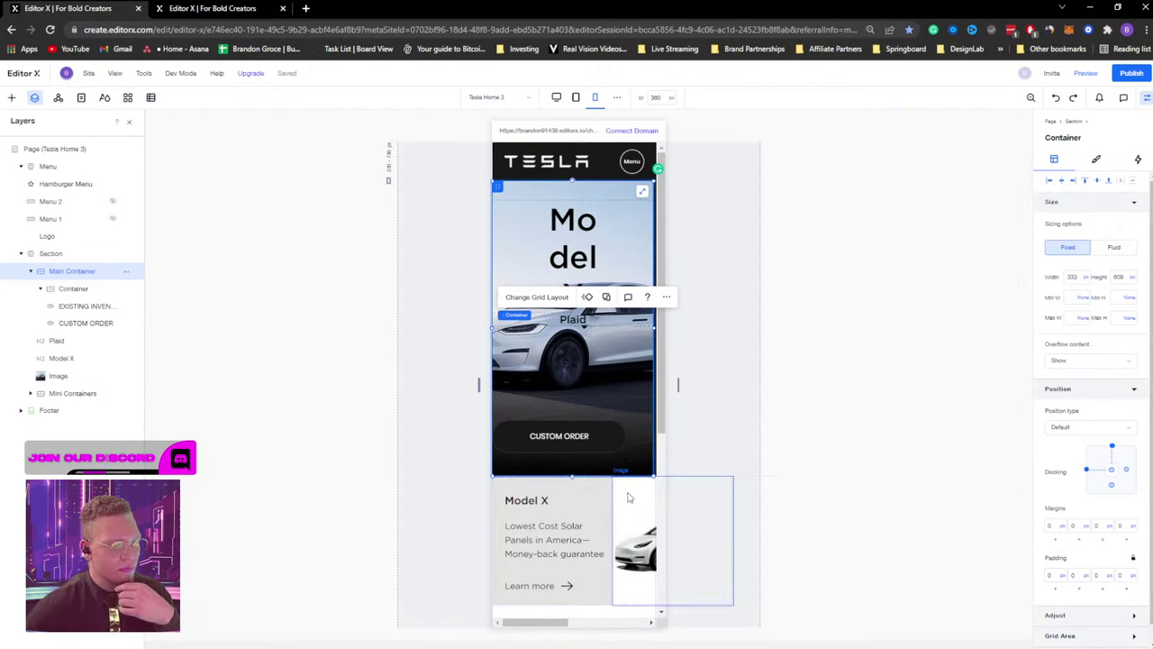
Inspect the nested containers inside Mini Containers to identify their layers, and collapse the group in the layer structure.
click(576, 492)
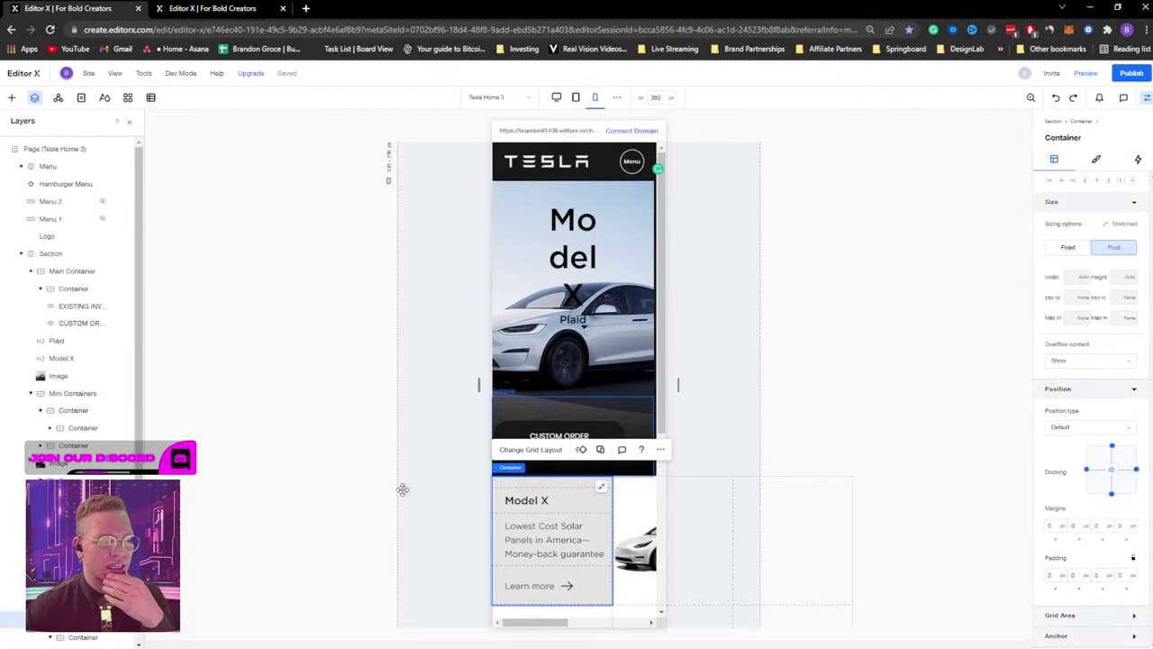
scroll(86, 427, down, 1)
click(85, 423)
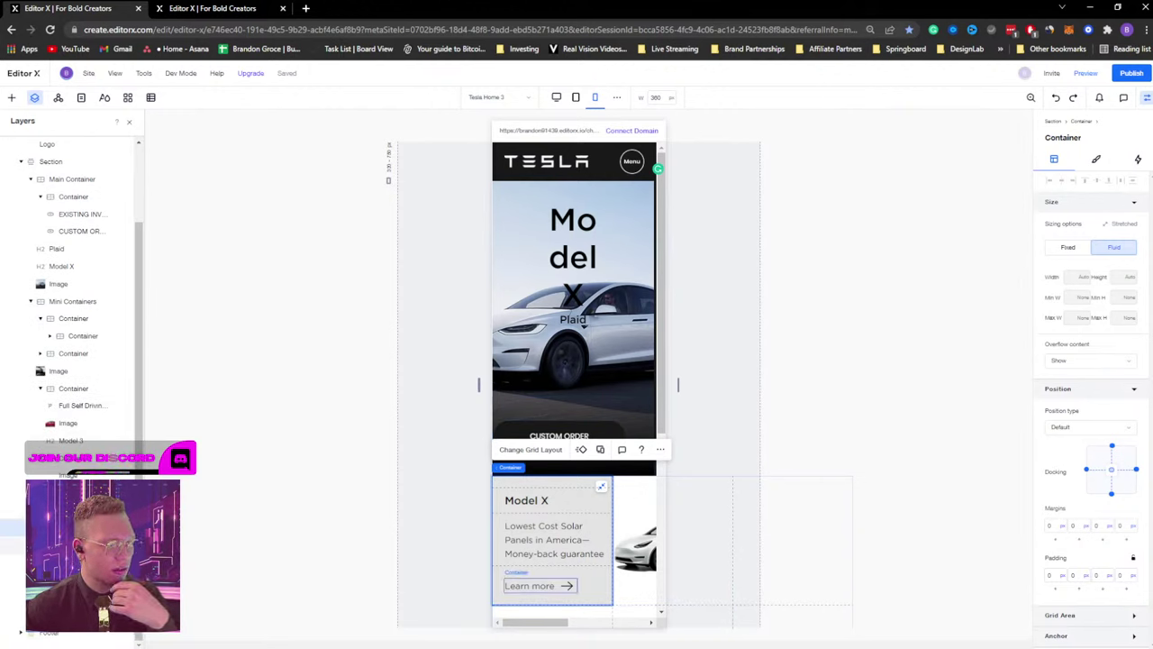
click(85, 527)
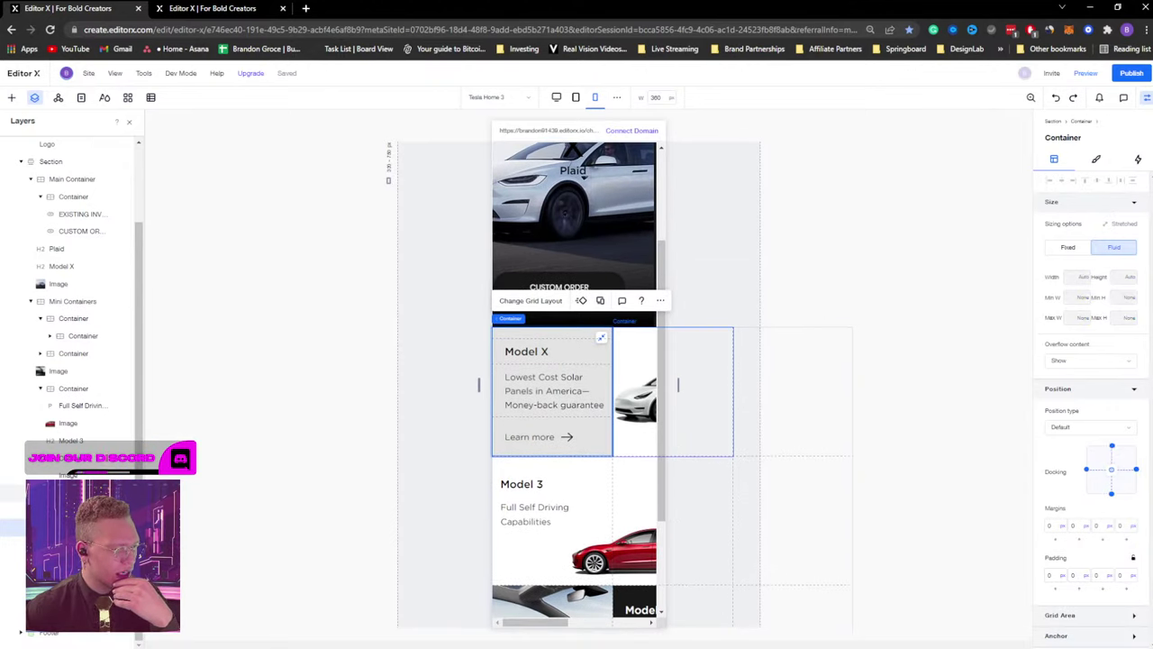
click(79, 458)
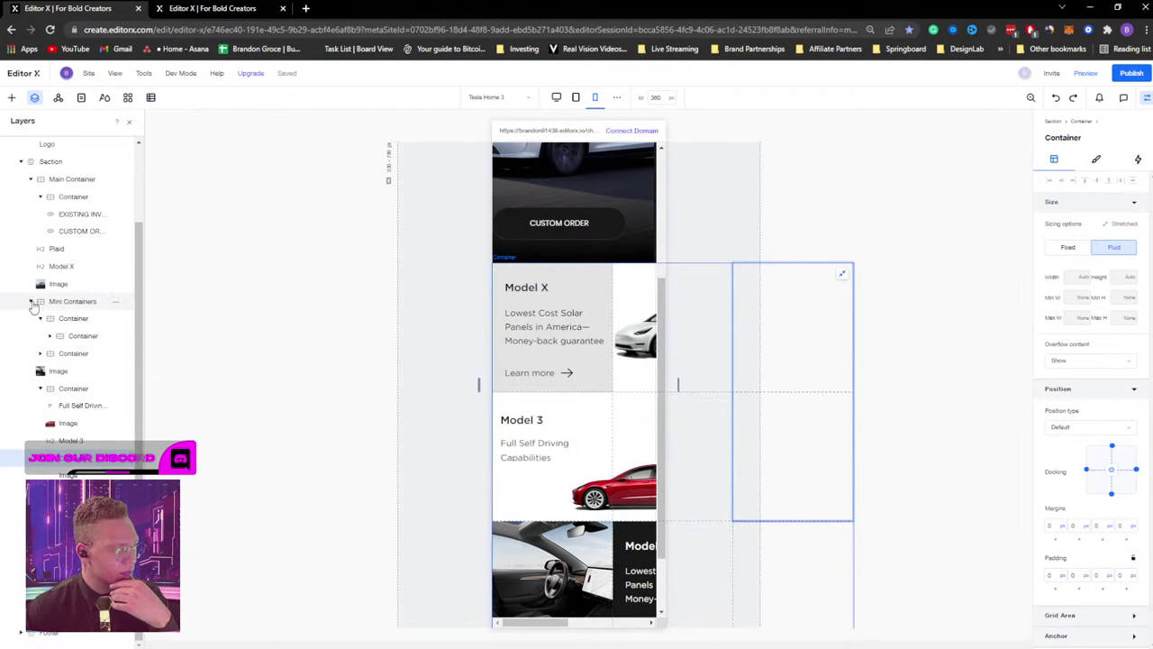
click(32, 304)
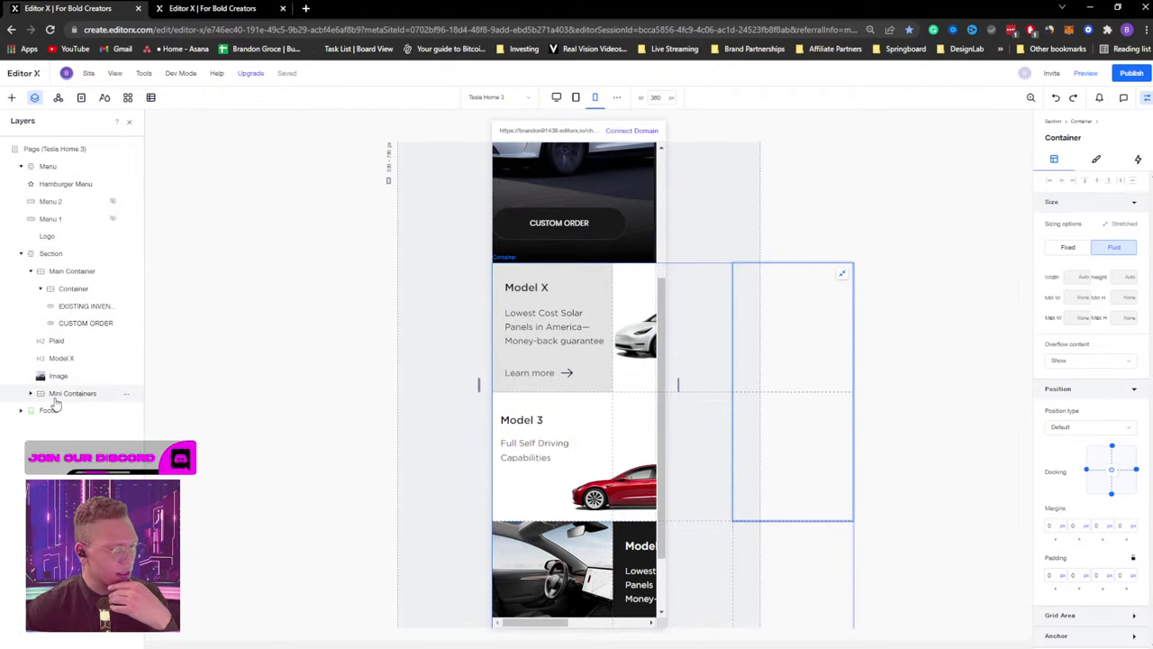
Change the Mini Containers grid to the single-column layout and set its width to 100%.
click(55, 396)
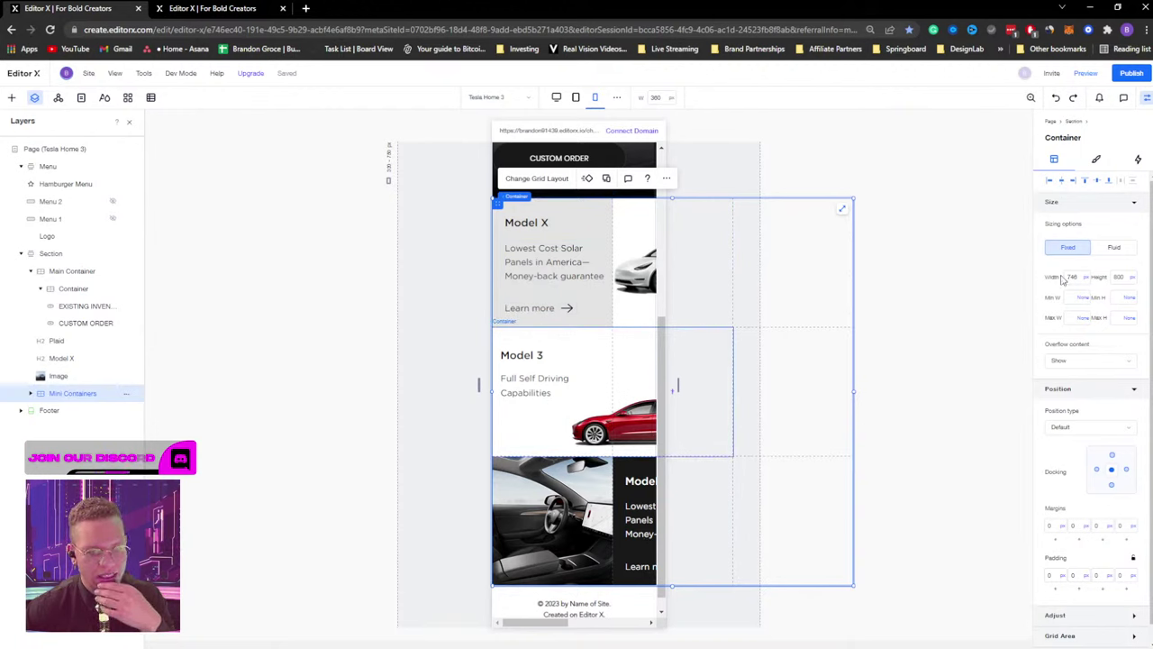
click(538, 180)
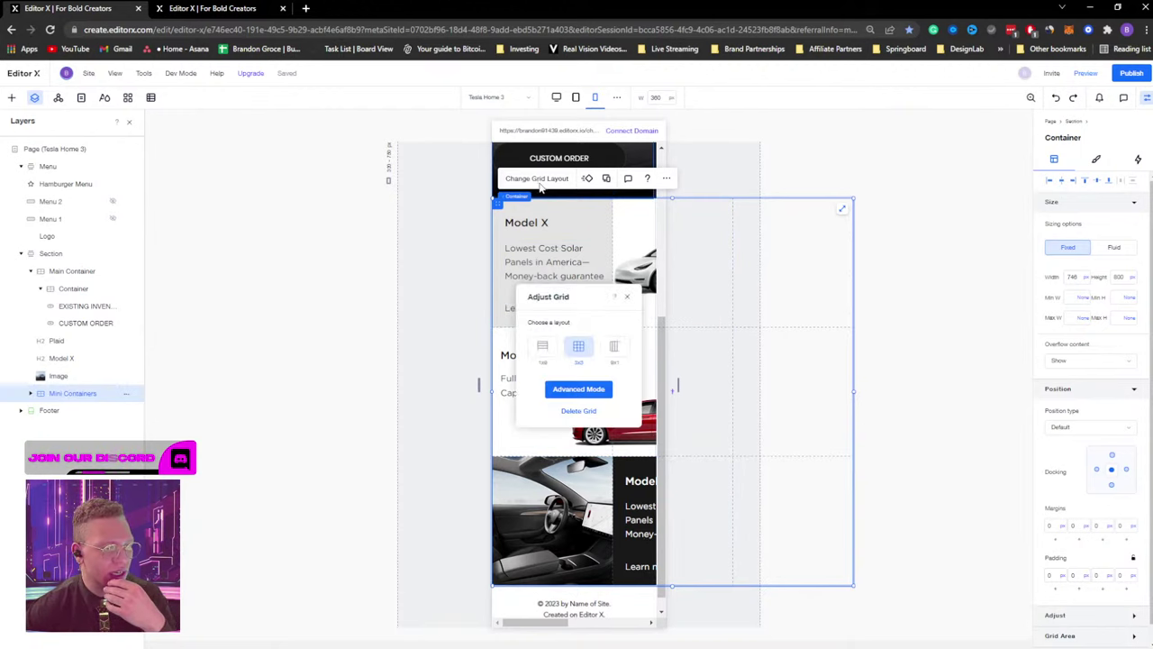
click(547, 348)
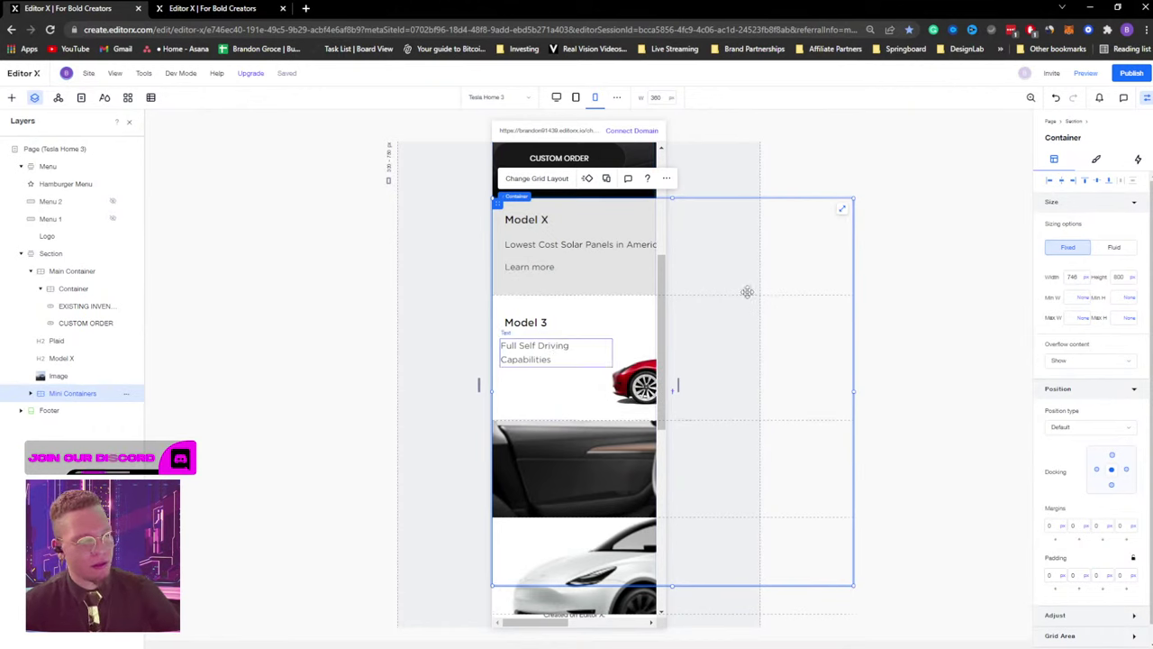
click(1072, 277)
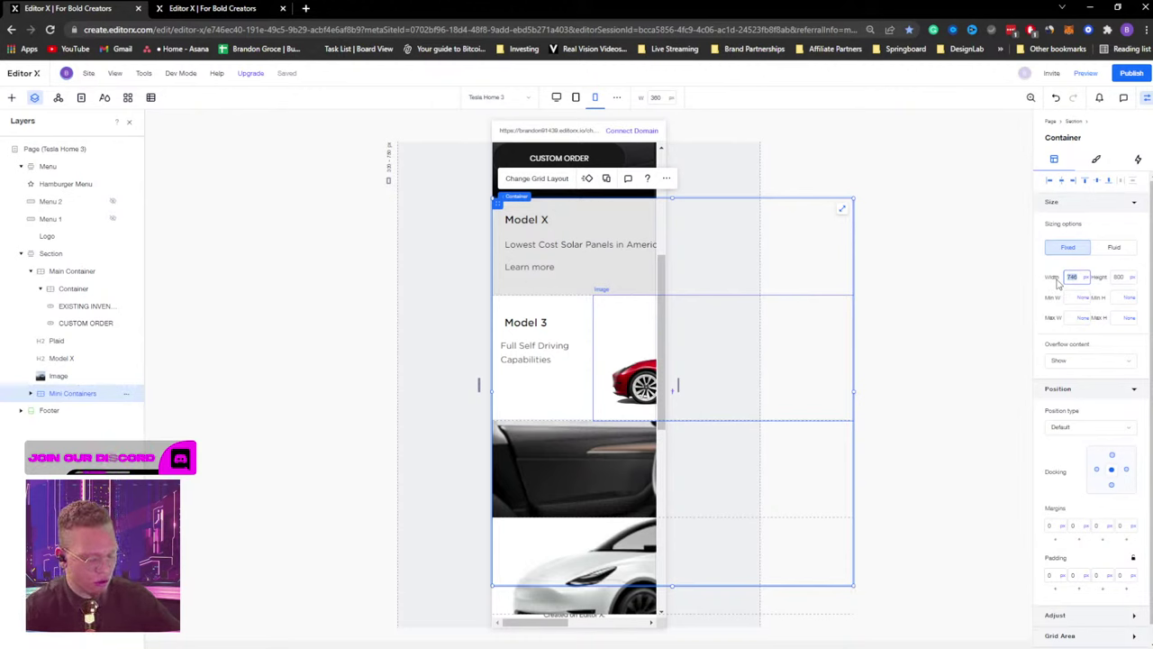
text(100)
key(Return)
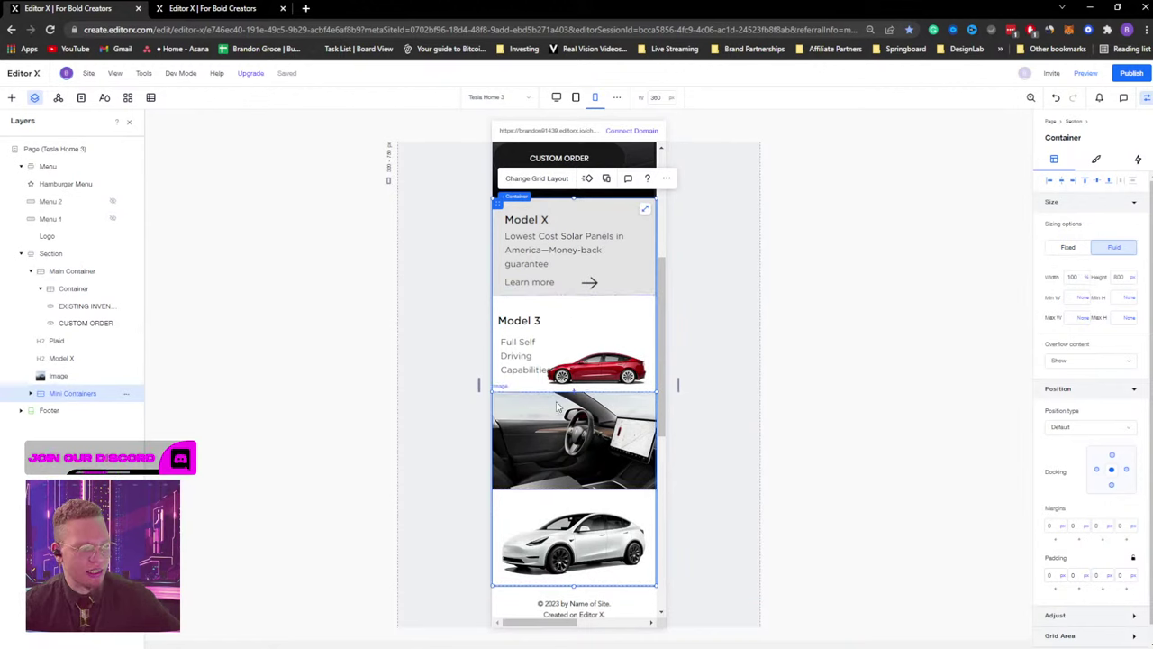
Clear the Mini Containers' height value to make it Auto, and check how the stacked sections display down the mobile page.
scroll(596, 354, down, 3)
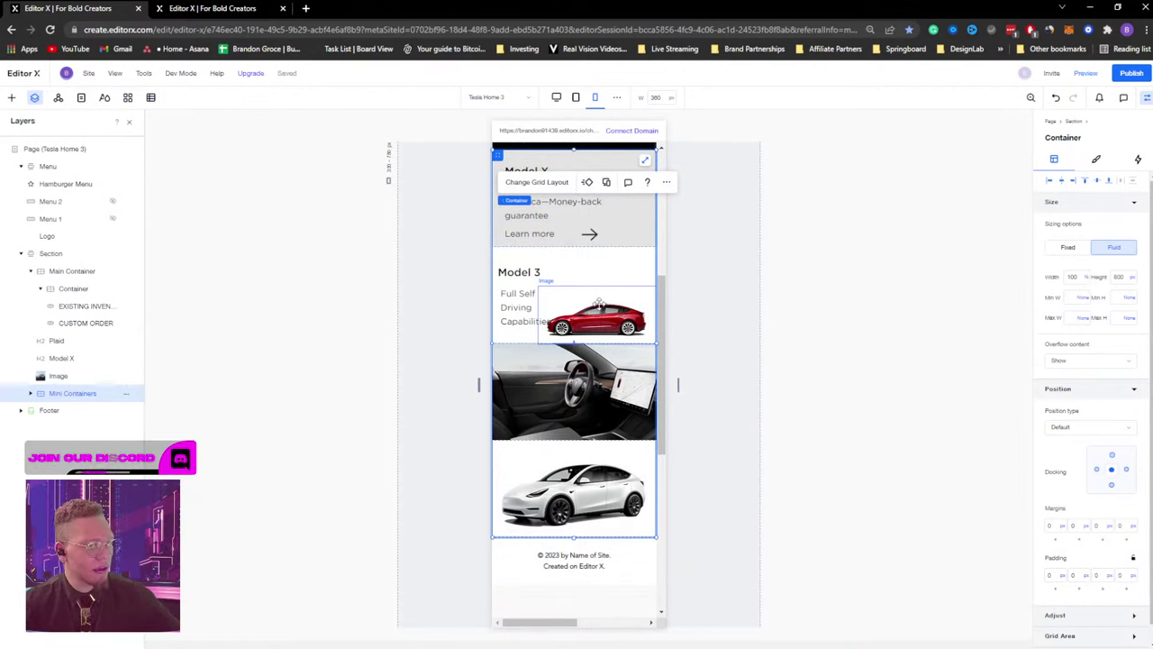
scroll(551, 397, down, 1)
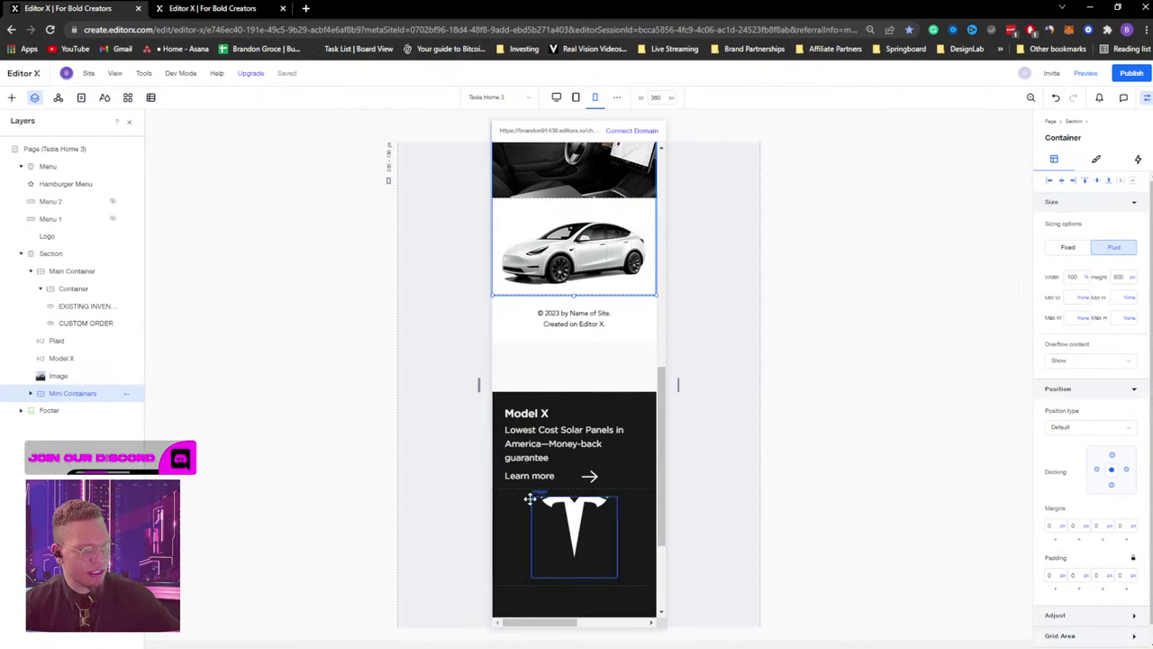
scroll(547, 448, down, 1)
scroll(545, 448, down, 1)
click(1118, 278)
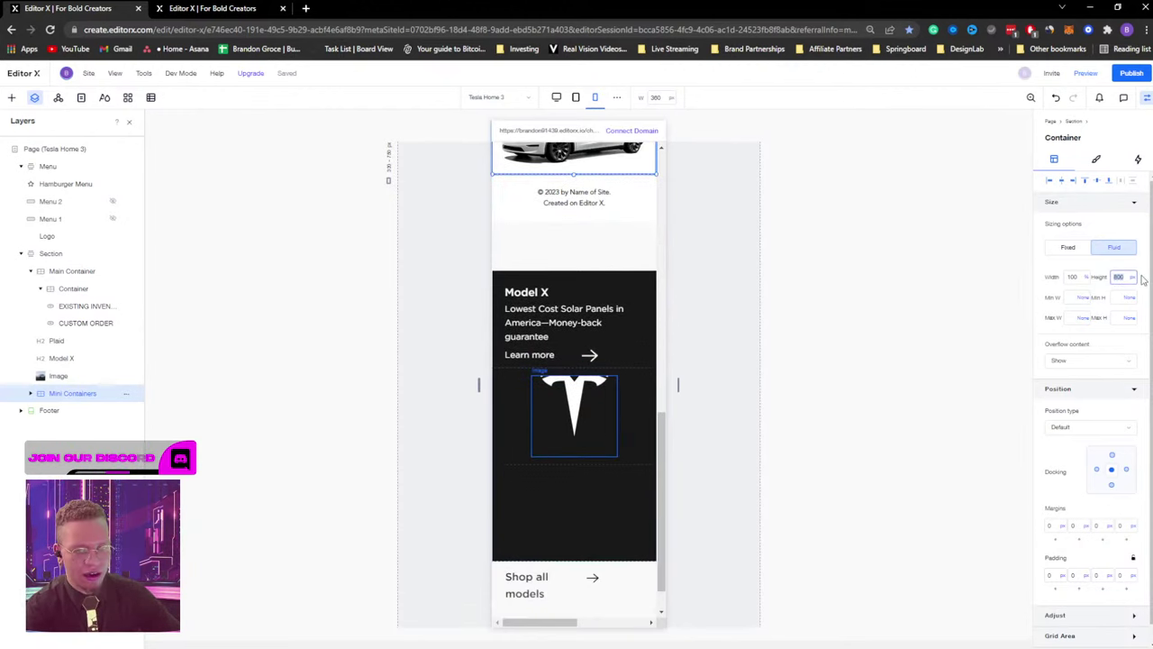
key(BackSpace)
key(Return)
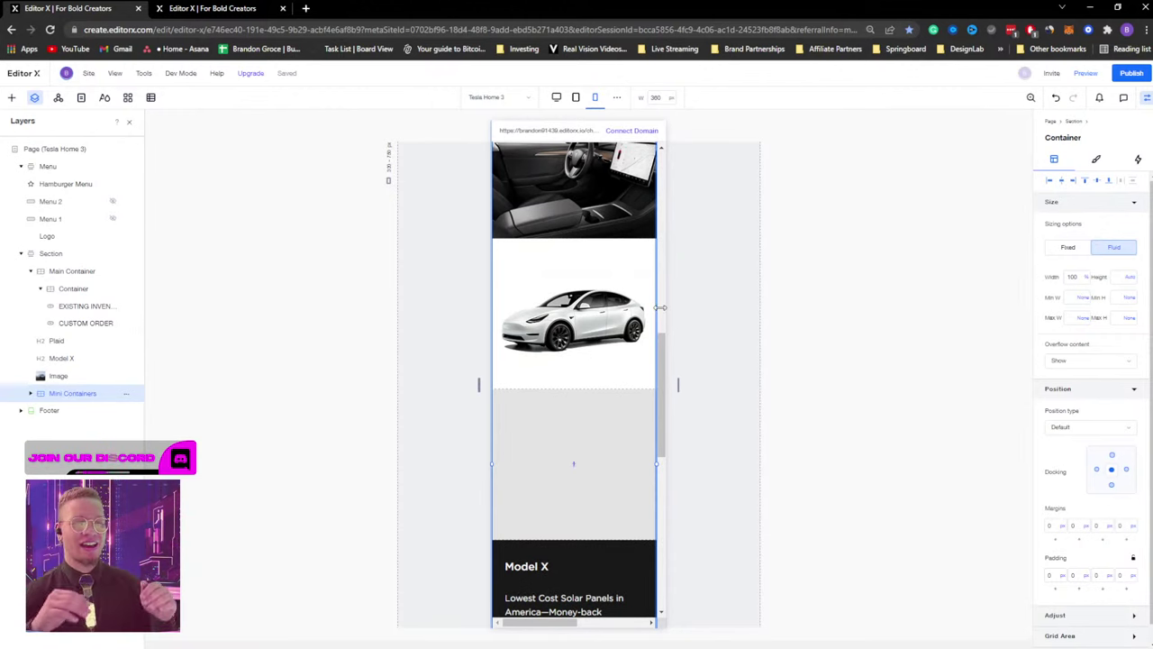
scroll(660, 311, down, 1)
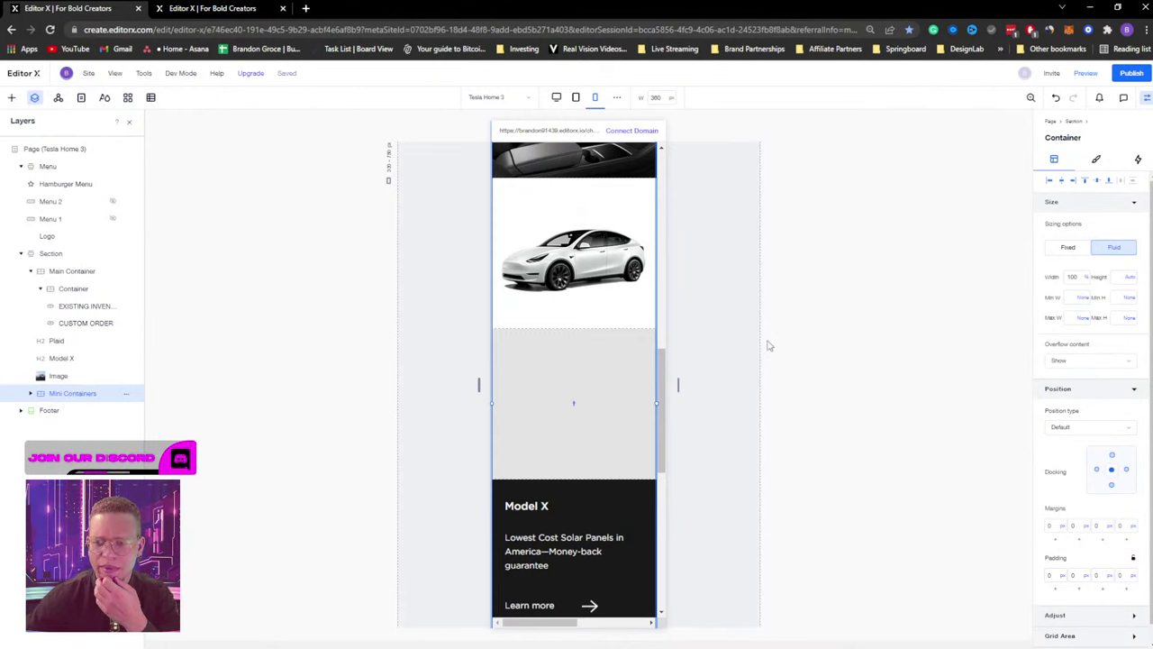
scroll(520, 340, up, 5)
scroll(542, 319, up, 1)
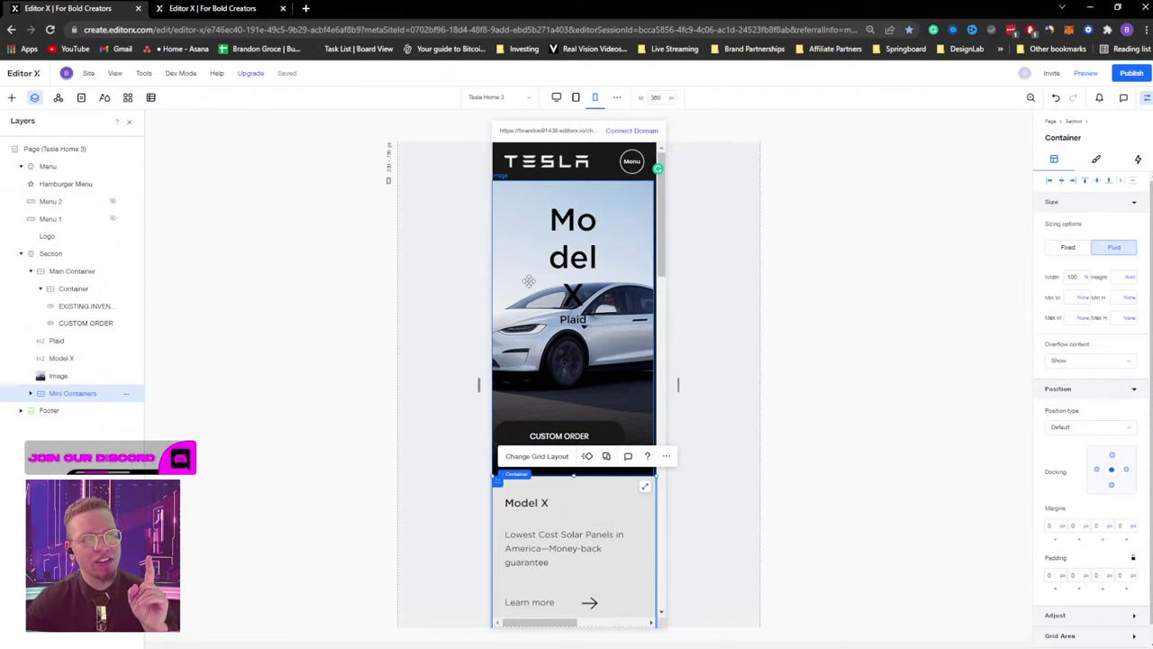
click(72, 396)
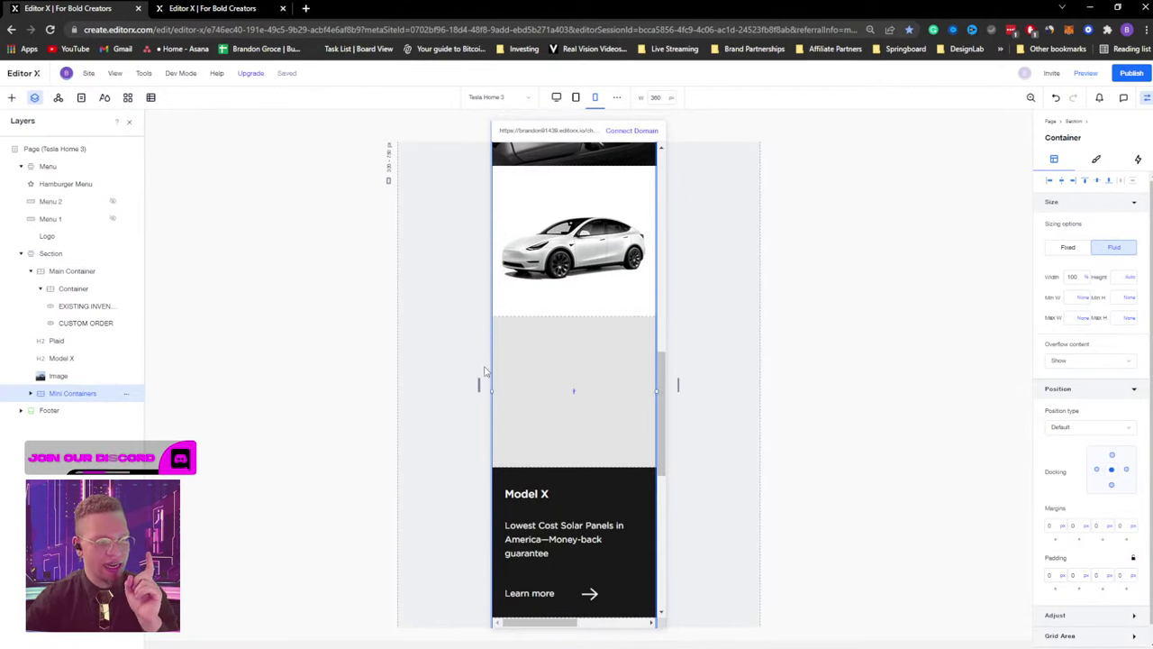
Set the Main Container to a fluid width of 100% on the mobile layout.
scroll(529, 398, down, 5)
scroll(531, 402, up, 10)
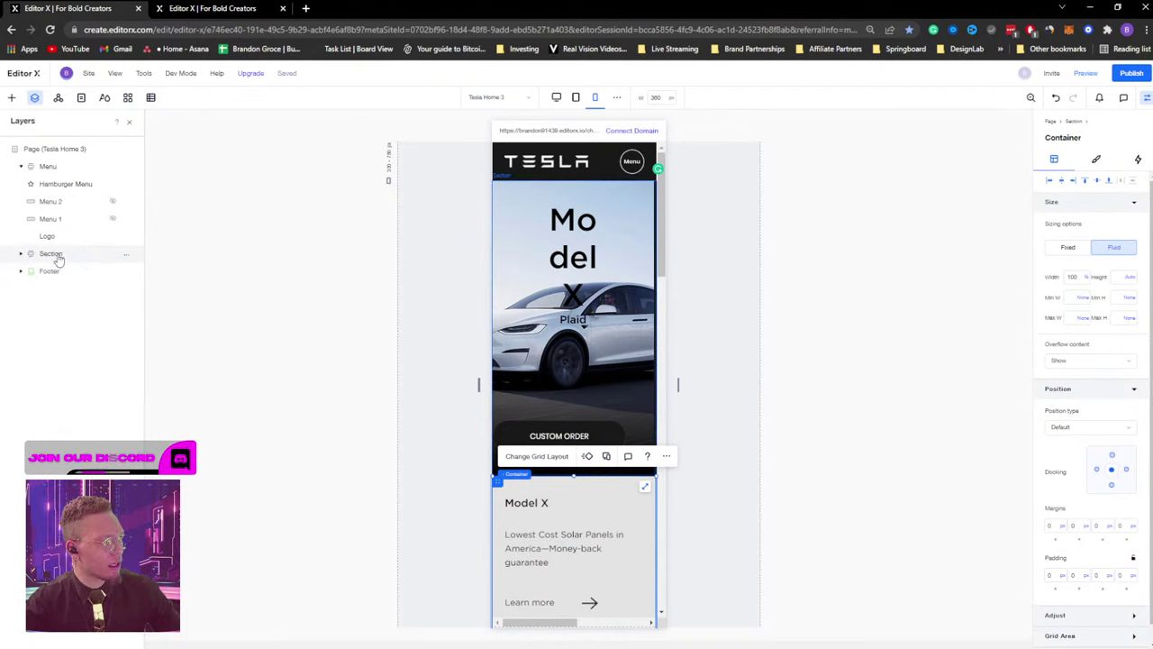
click(20, 254)
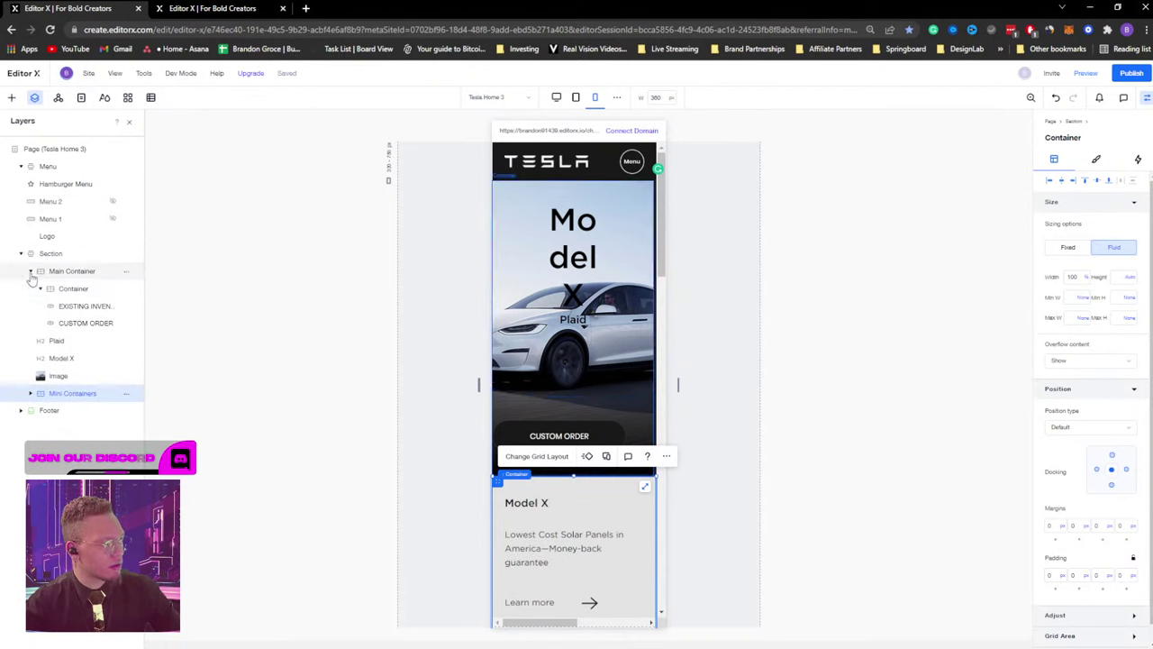
click(30, 271)
click(67, 271)
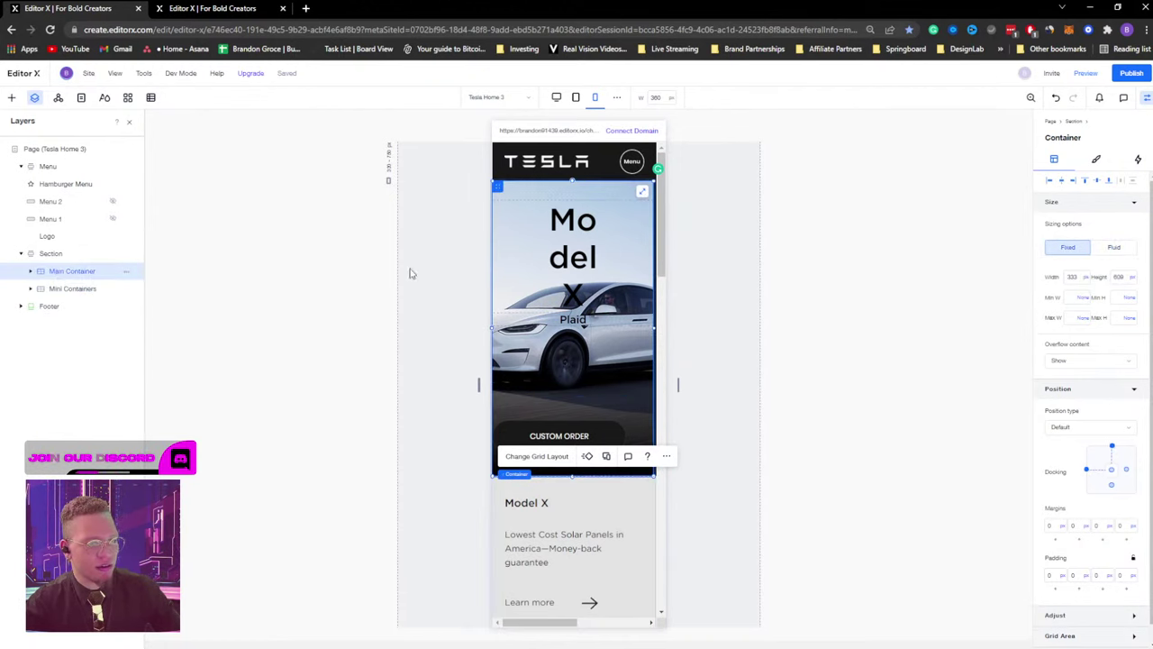
click(1072, 276)
key(Return)
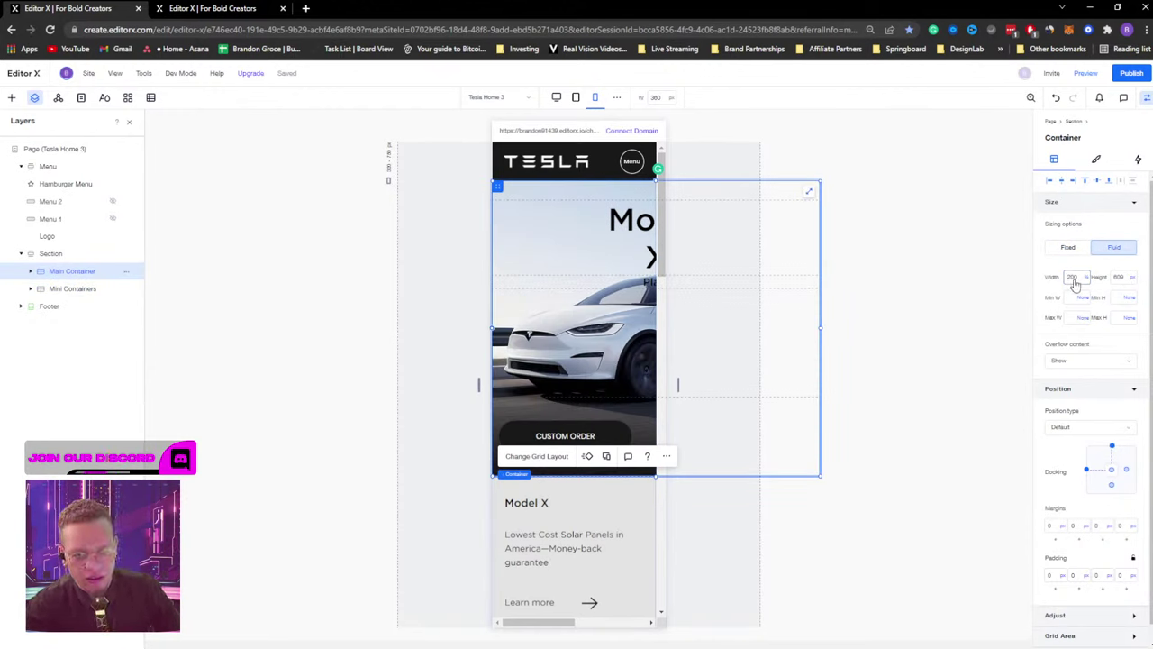
key(Return)
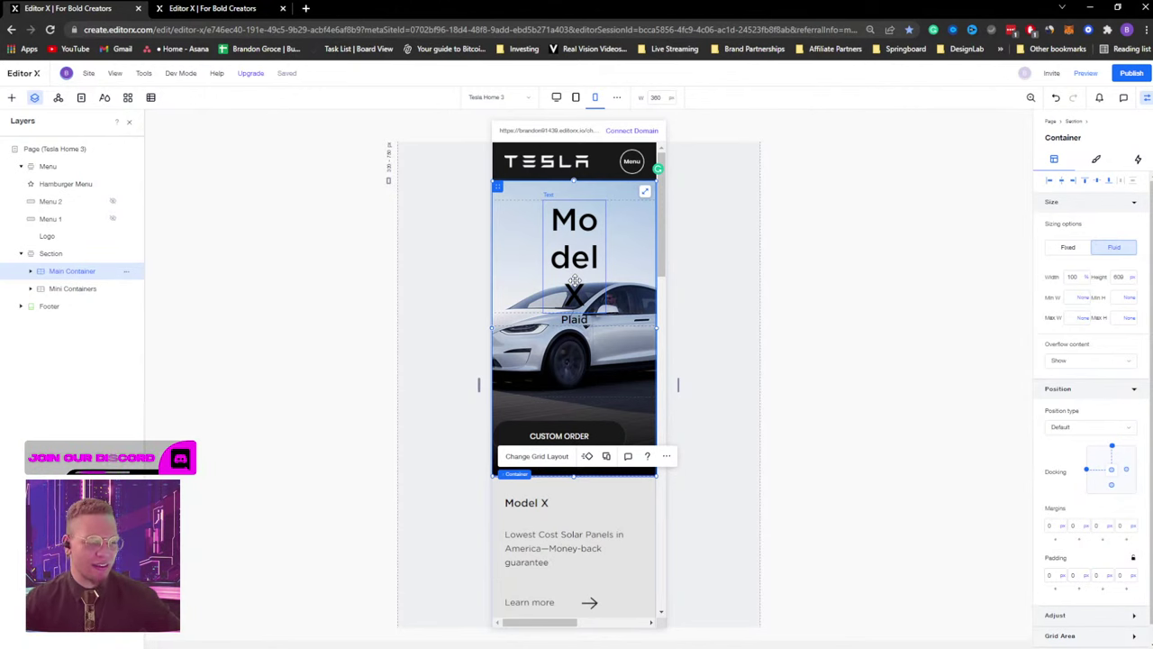
Change the grid layout of the container holding the two order buttons to 1x2 so the buttons stack vertically.
scroll(620, 352, right, 3)
scroll(621, 353, down, 10)
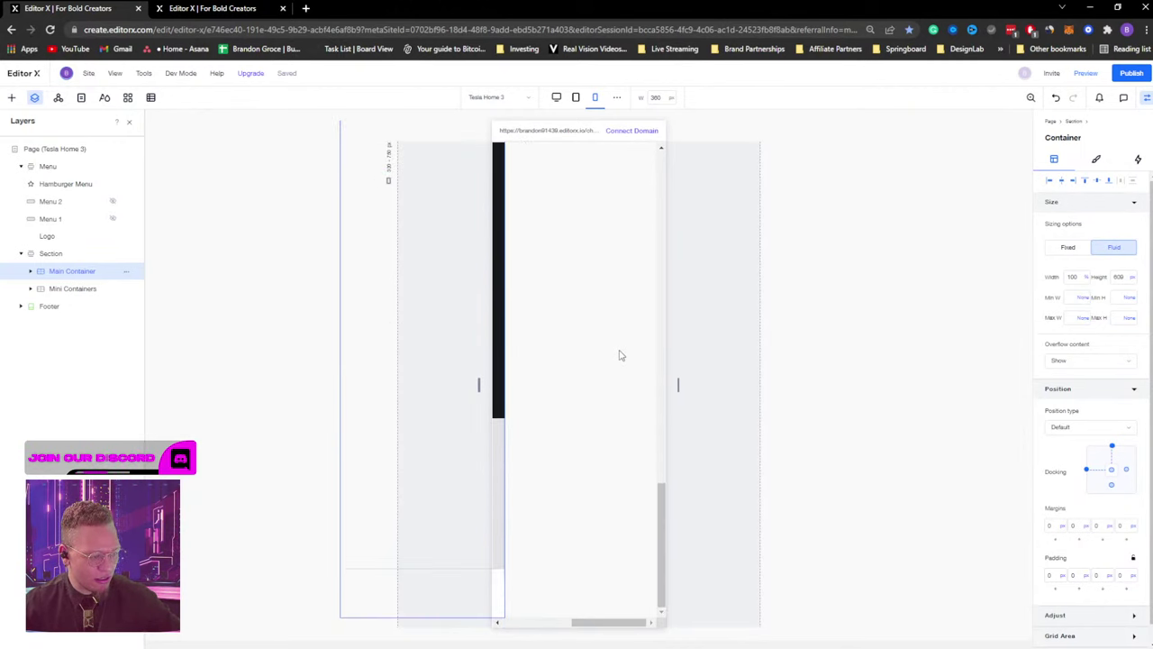
scroll(620, 355, up, 10)
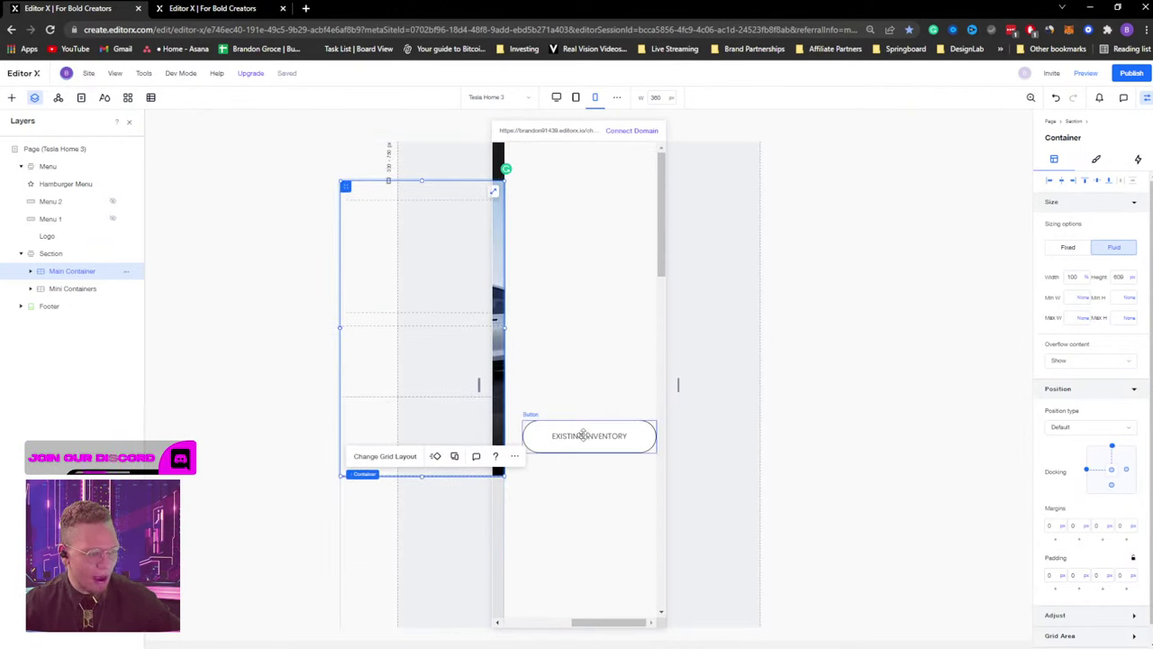
drag(603, 627, 536, 623)
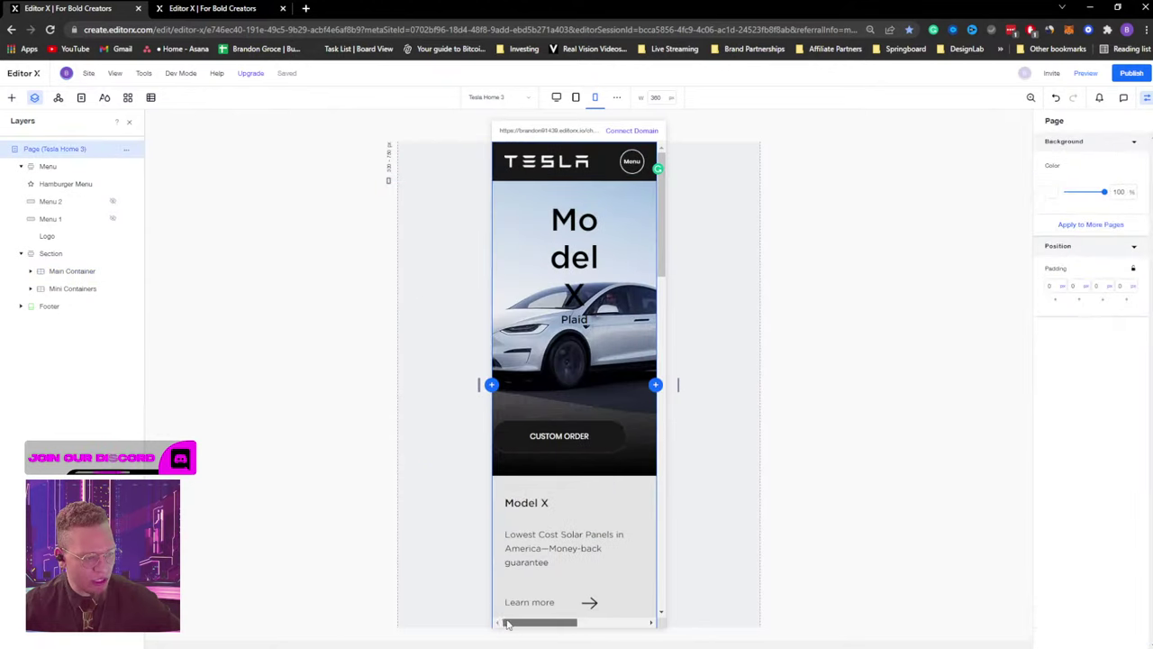
click(585, 410)
click(544, 373)
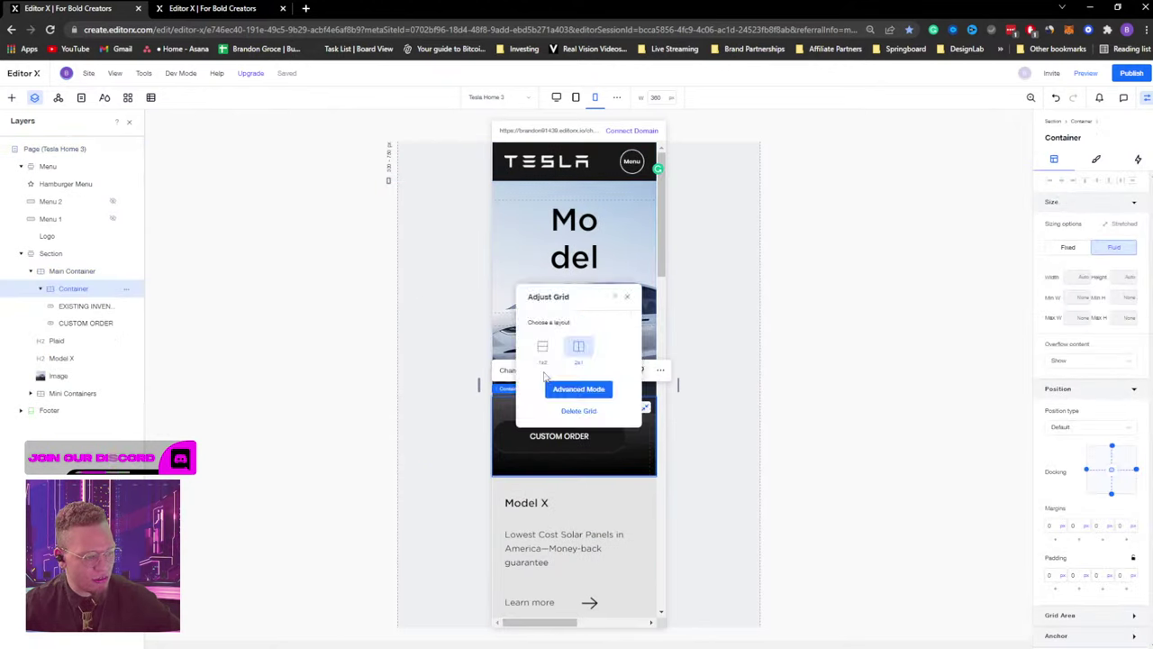
click(542, 348)
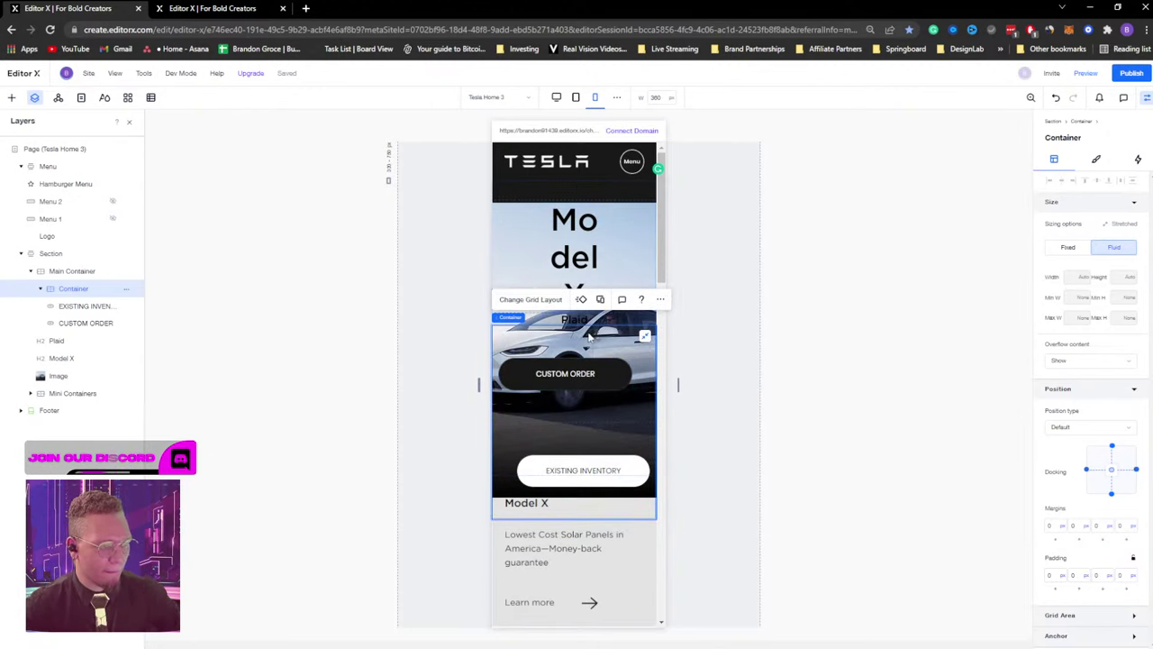
click(519, 304)
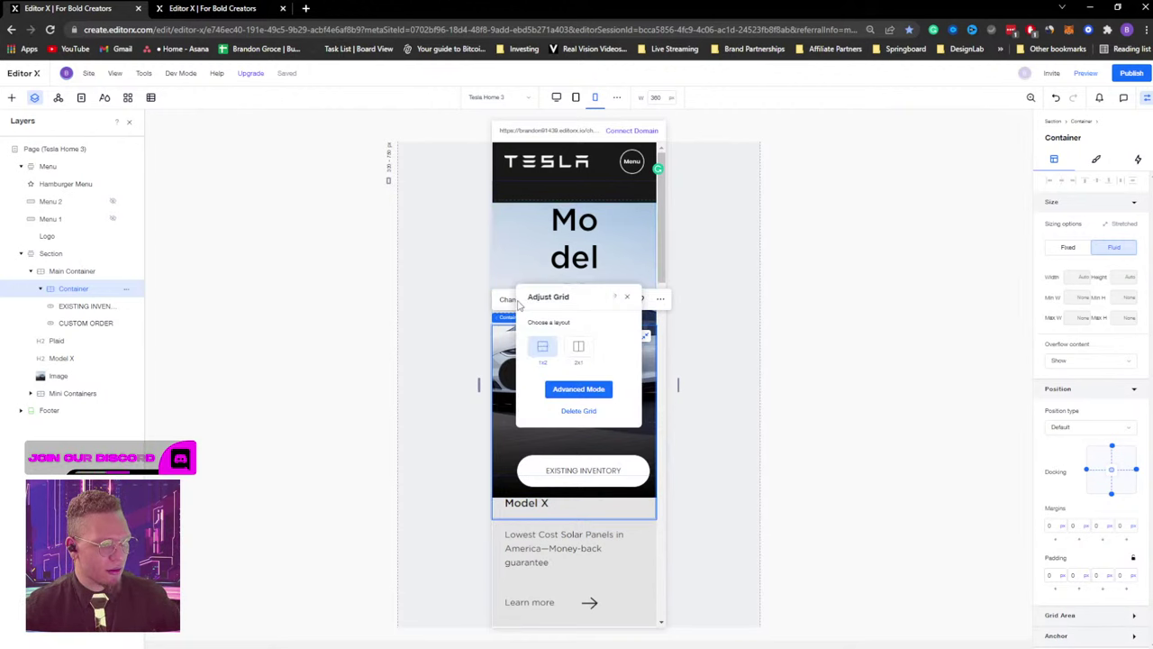
click(581, 389)
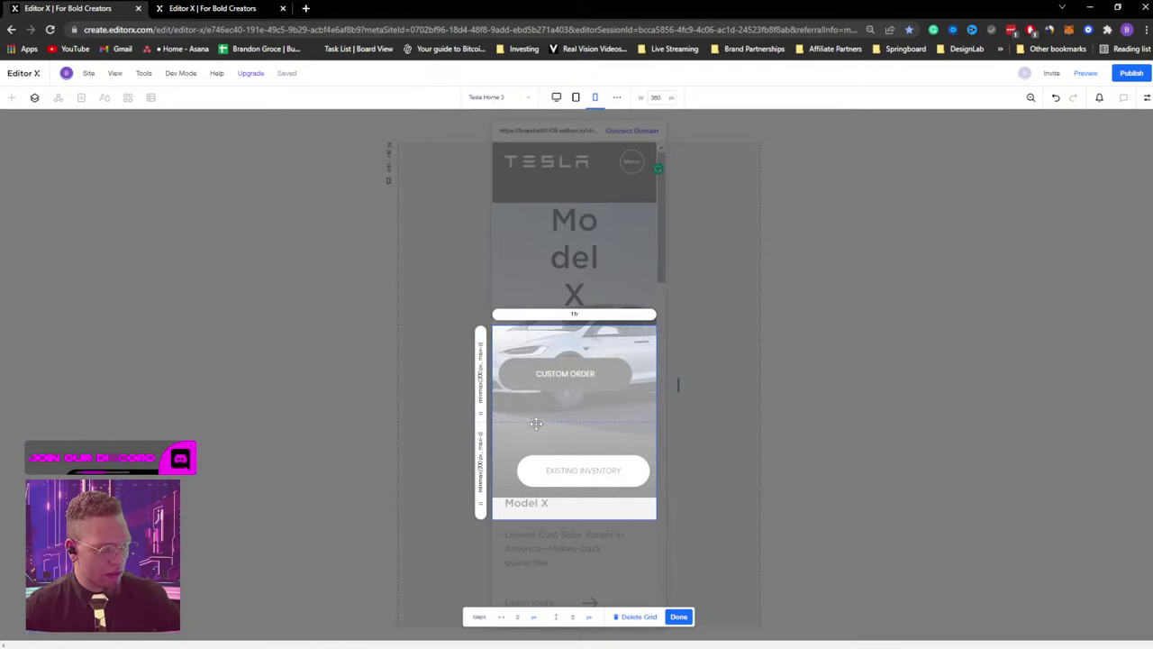
click(678, 617)
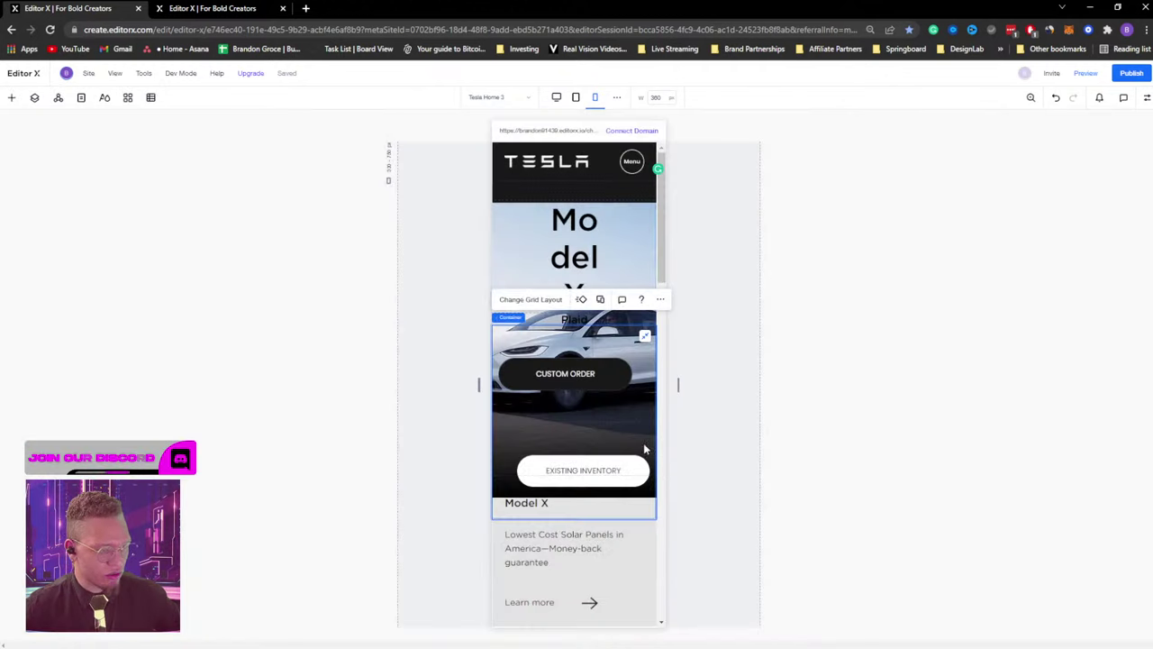
click(1147, 99)
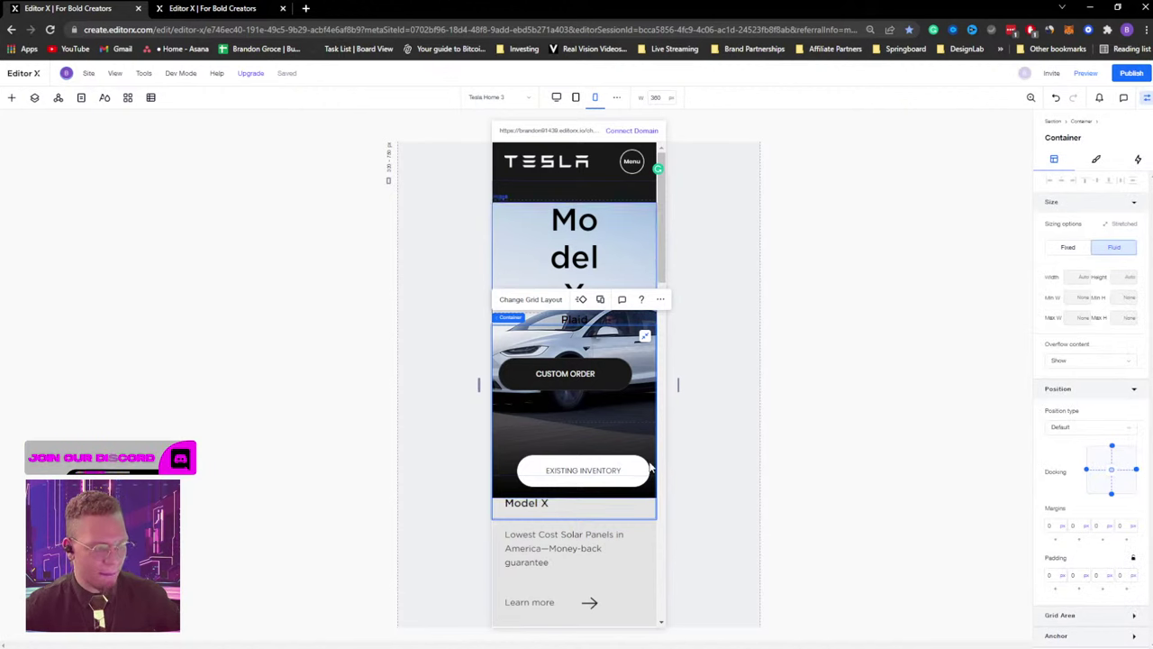
Dock the button container at the centre instead of stretching it, and set its height to 200 px.
click(1108, 472)
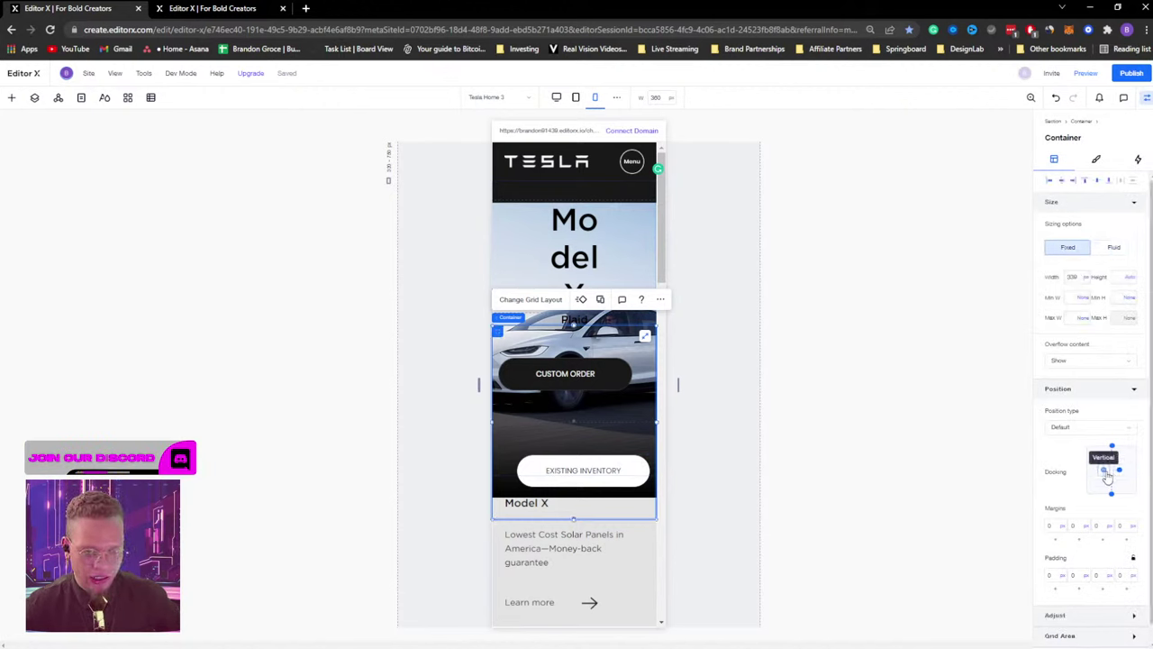
click(1109, 471)
click(1119, 276)
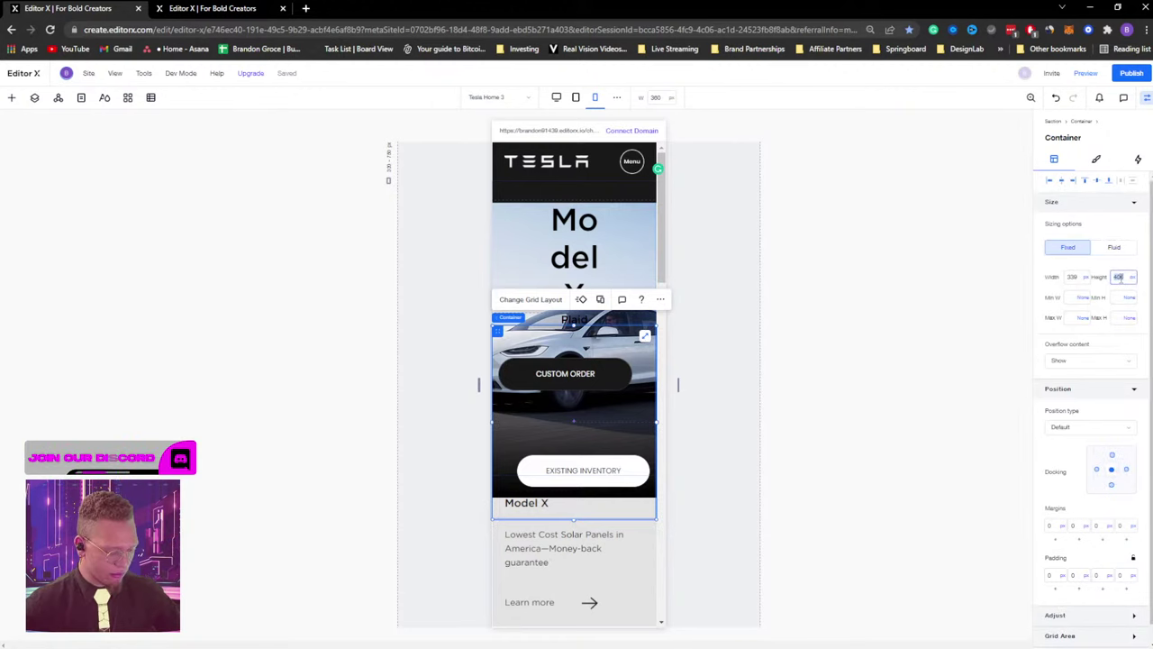
key(Return)
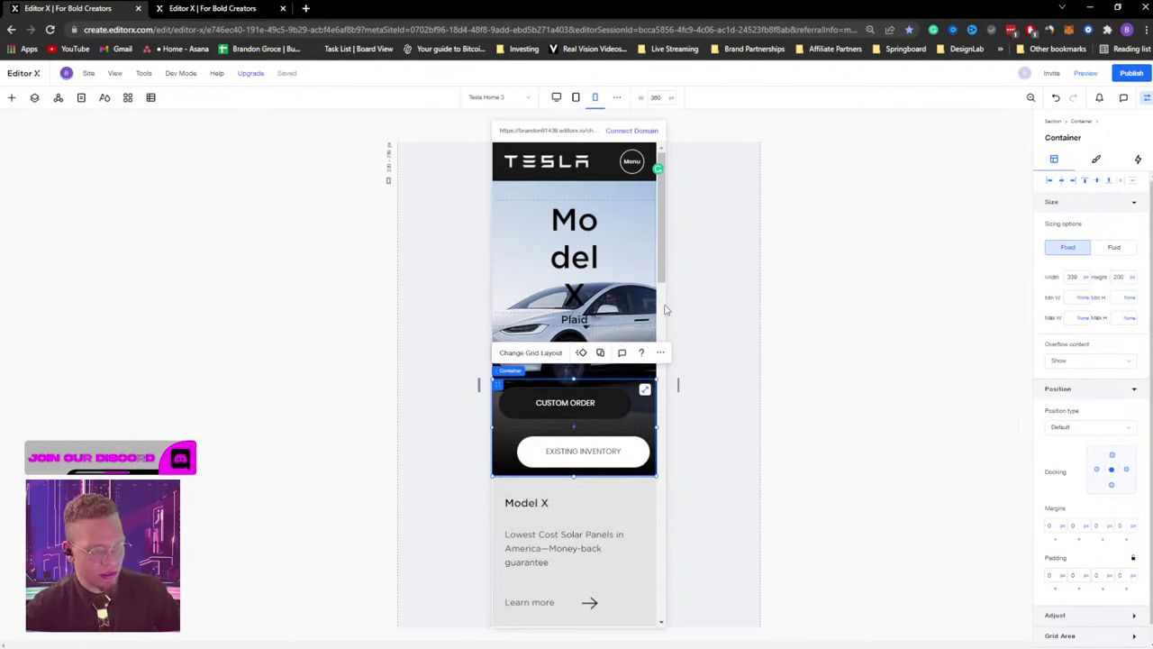
Center the Existing Inventory and Custom Order buttons horizontally within their container.
click(602, 447)
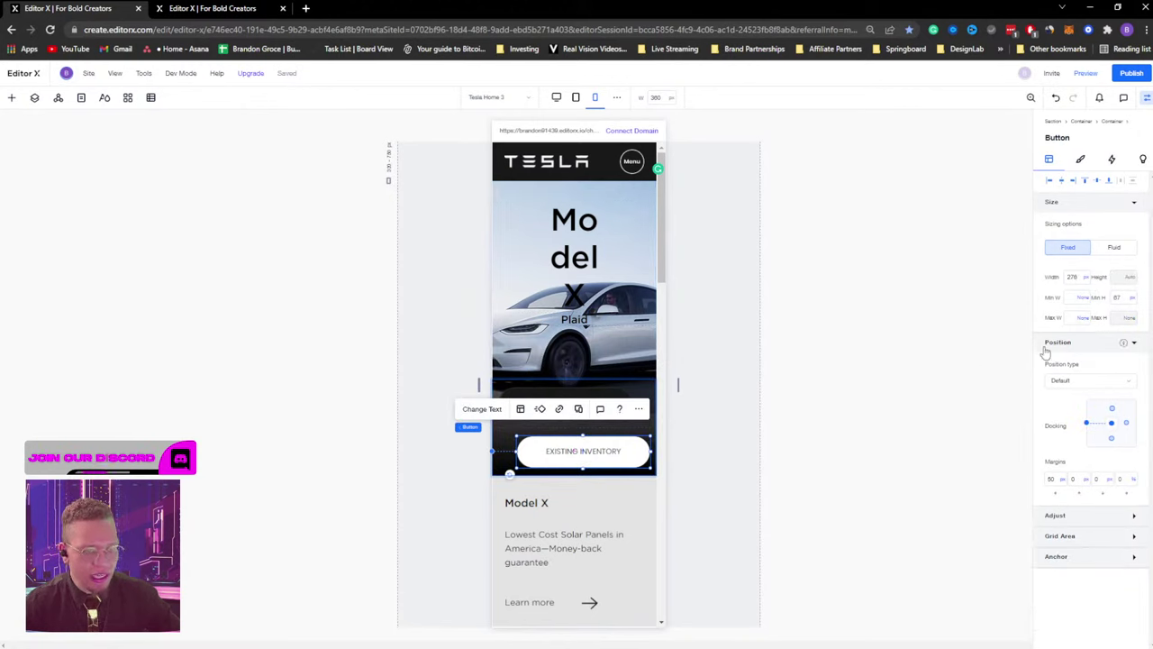
click(606, 394)
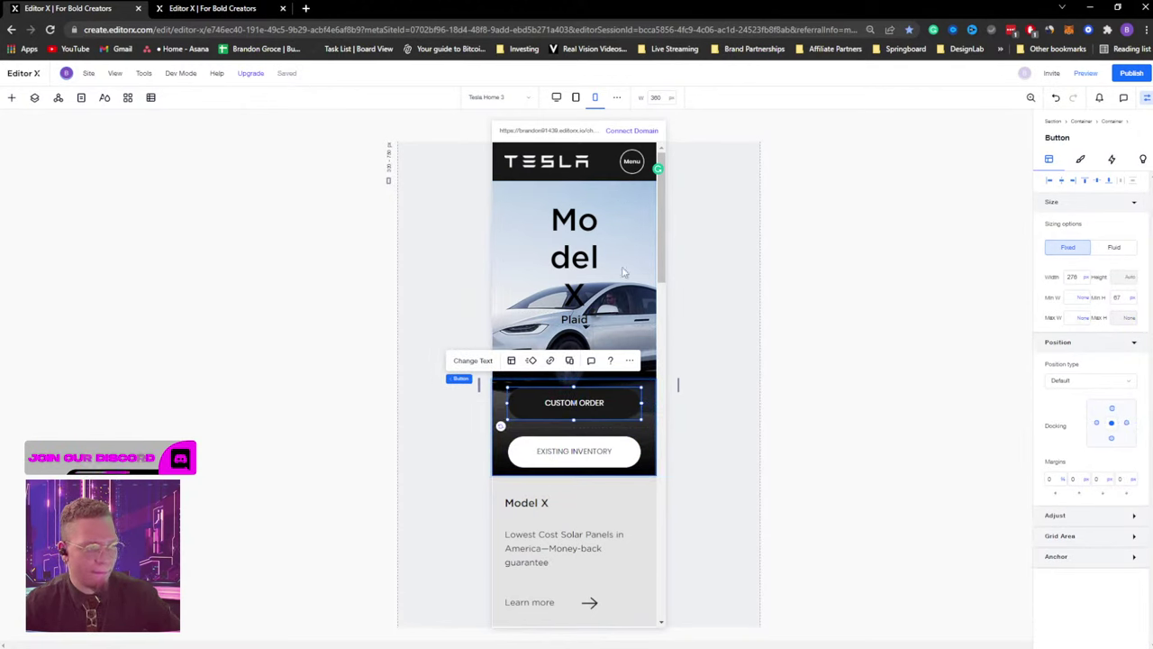
Widen the hero's Model X heading to about 86.4% so it fits on one line, and center it horizontally.
click(606, 242)
drag(606, 257, 681, 245)
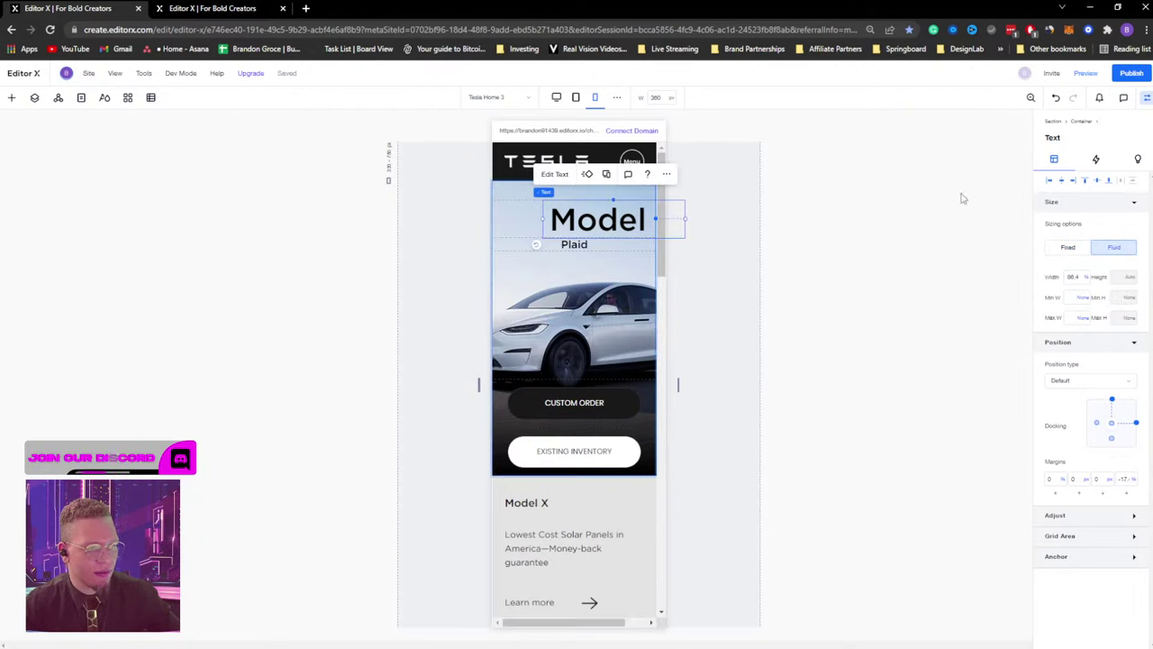
click(1061, 182)
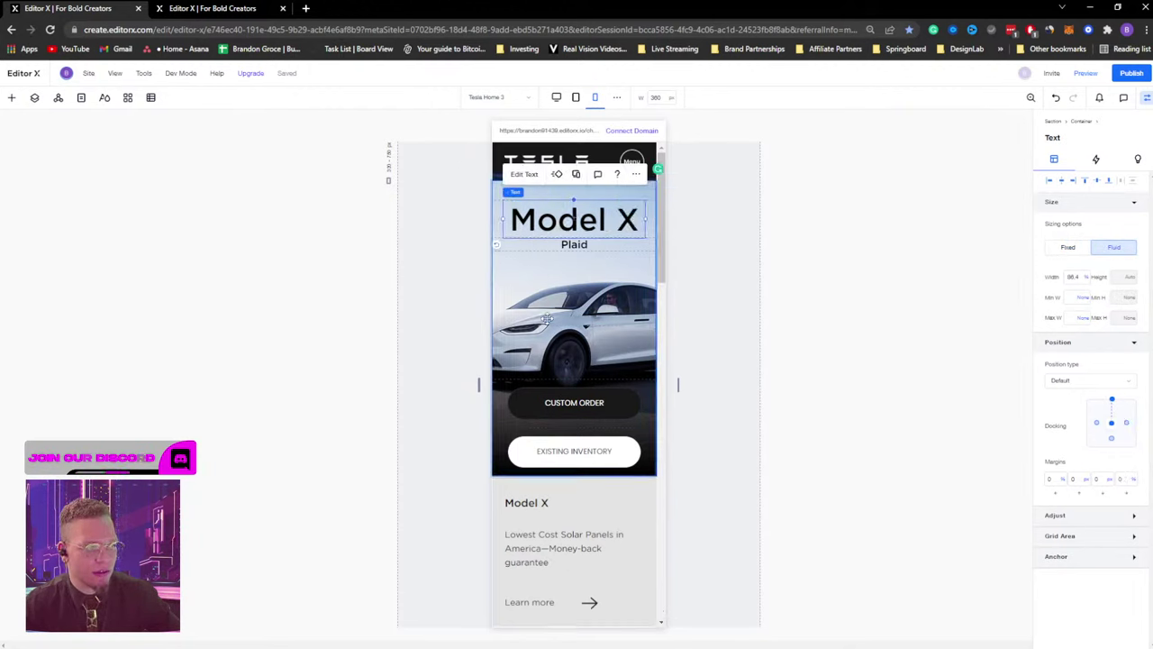
Move the focal point of the hero car image to the front end of the car.
click(568, 320)
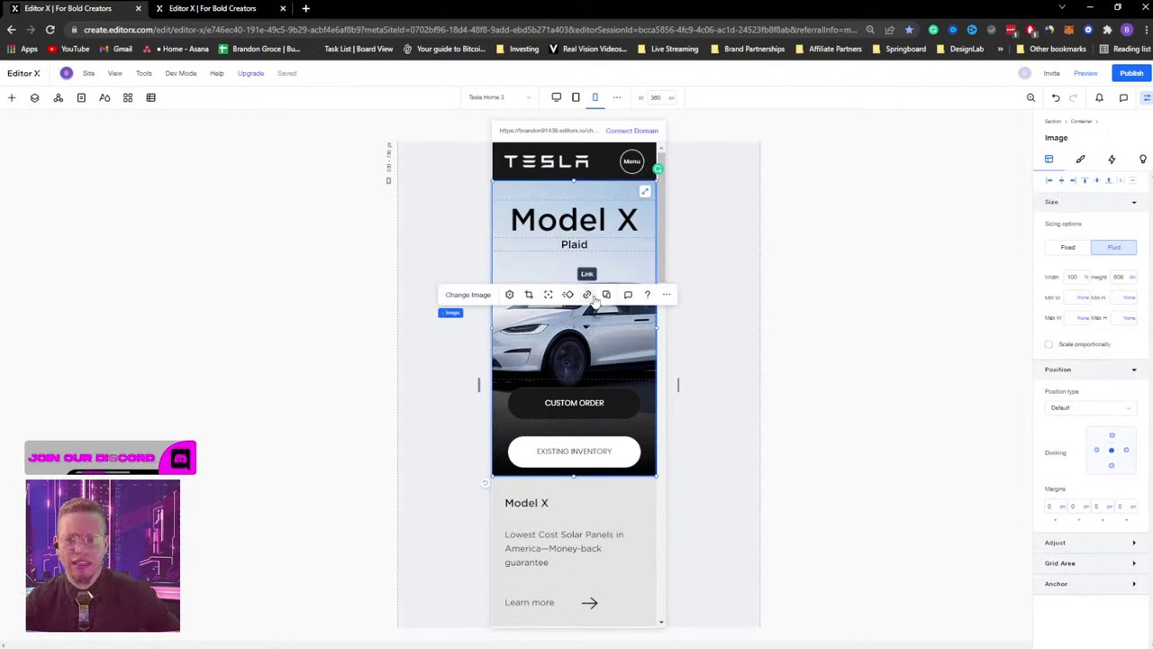
click(710, 327)
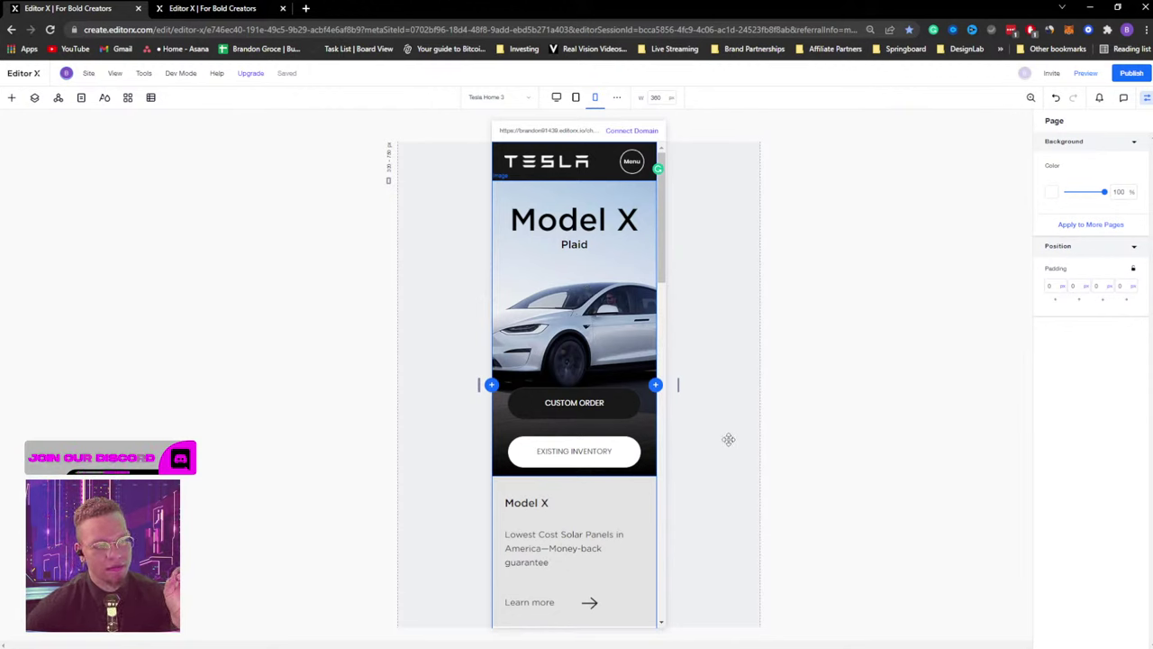
click(567, 384)
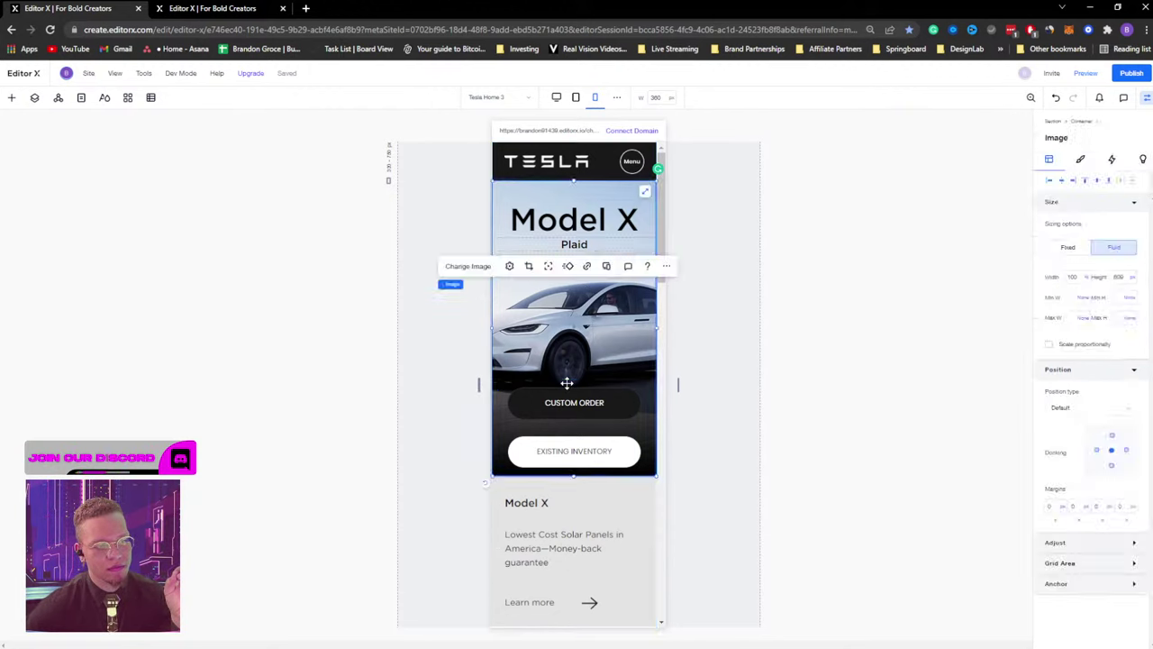
key(Escape)
click(561, 296)
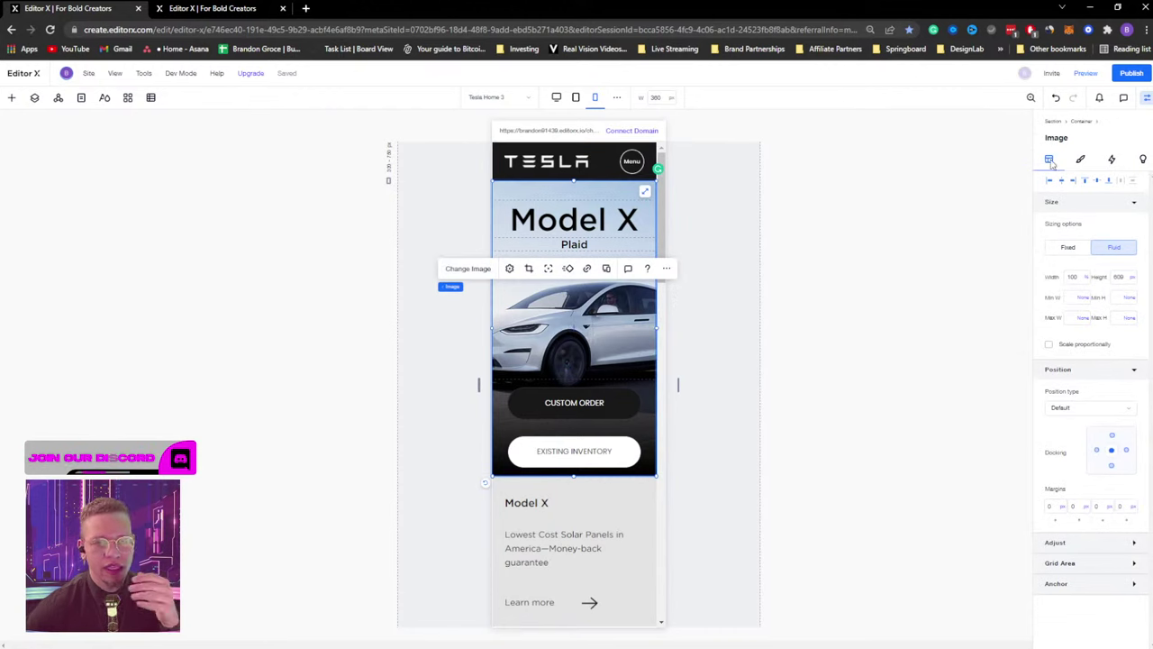
click(549, 268)
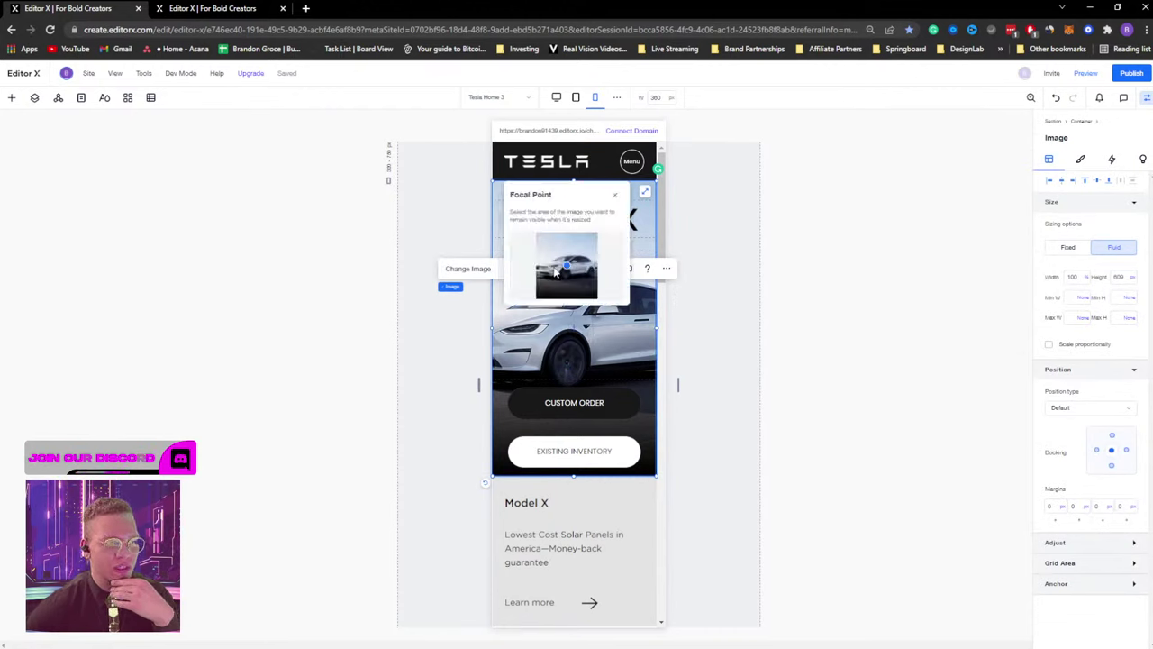
drag(567, 270, 543, 276)
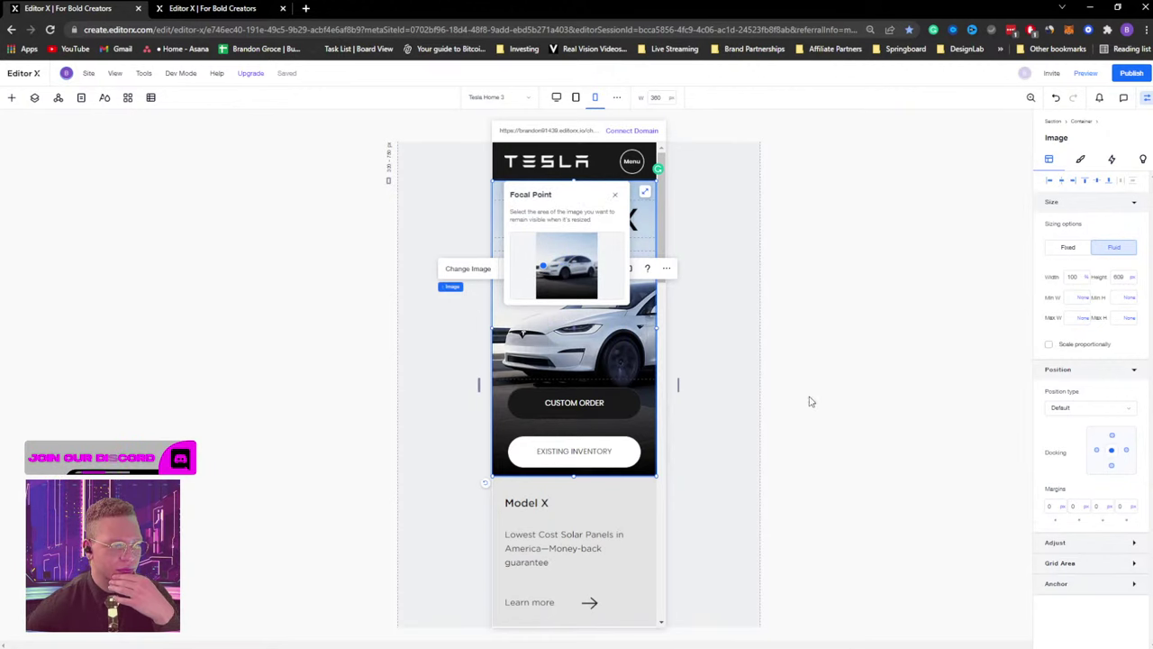
click(814, 329)
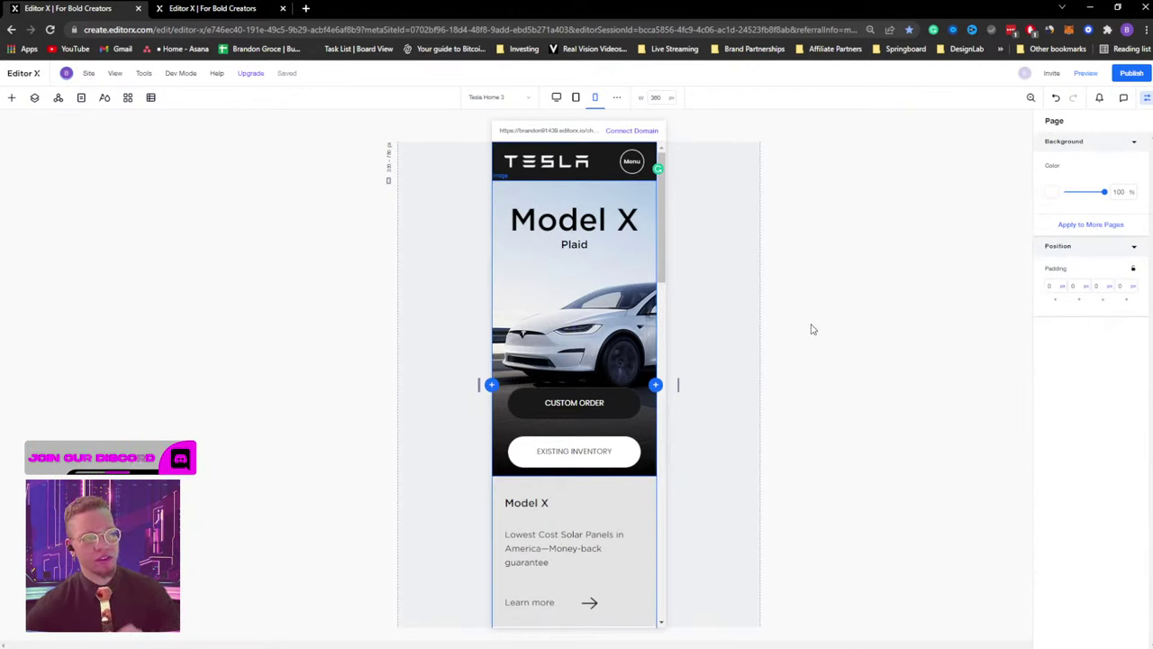
Align the Custom Order button to the bottom of its grid cell, closer to the Existing Inventory button.
click(584, 403)
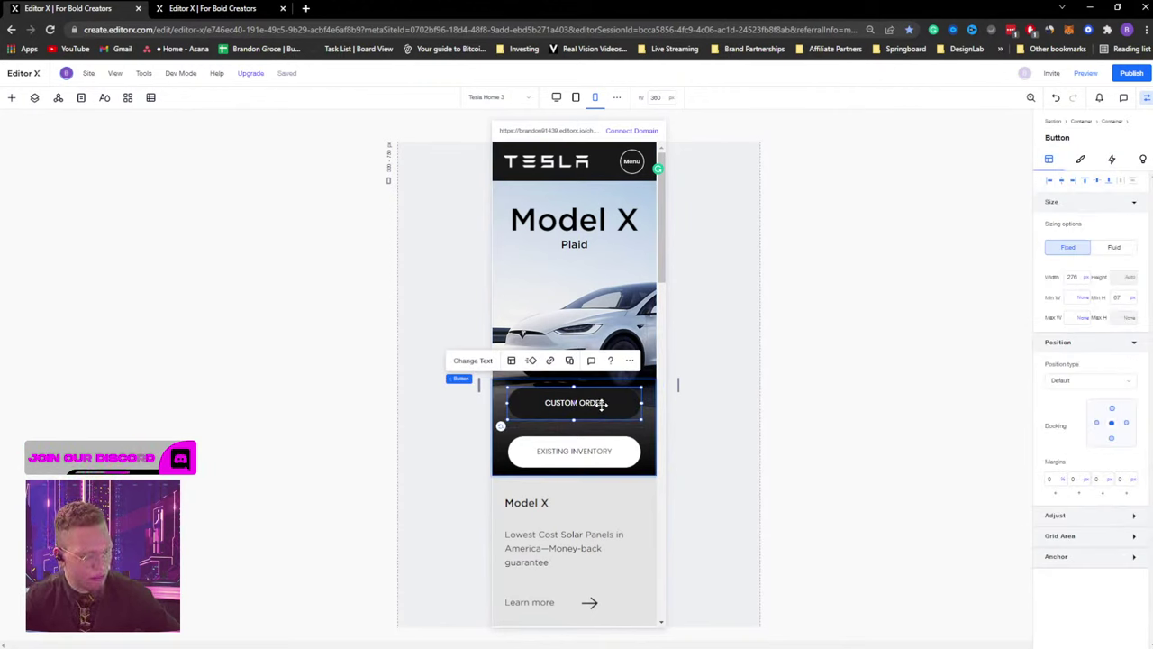
drag(601, 404, 595, 408)
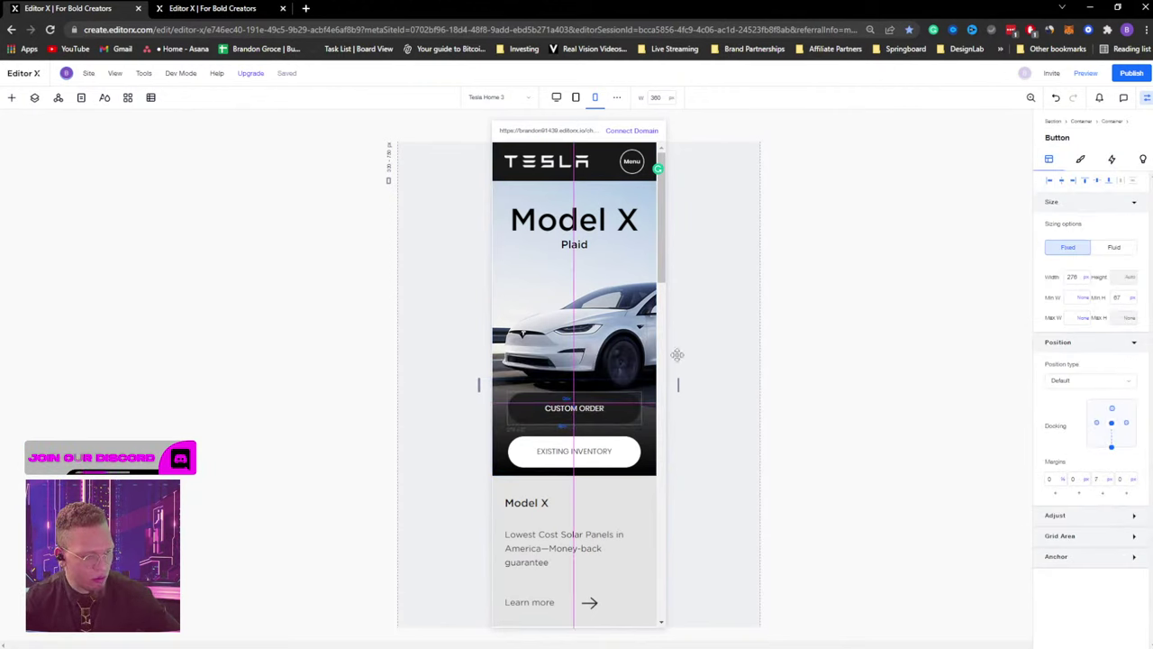
click(1096, 183)
click(869, 263)
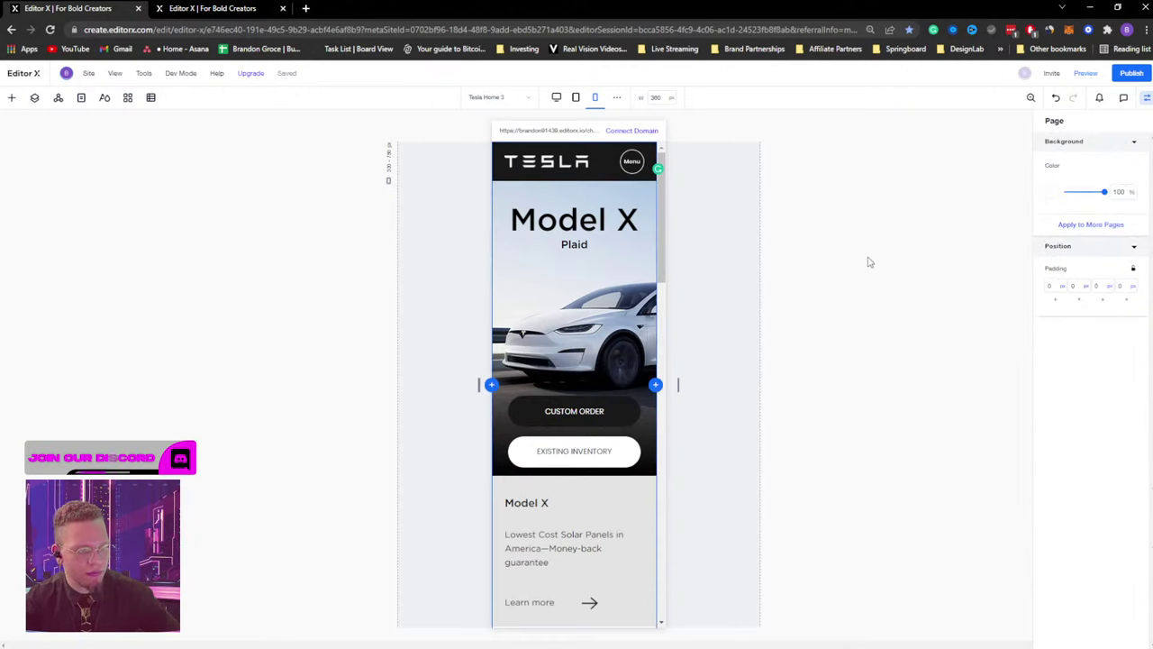
Reset the cropped Tesla logo image in the black container to its original crop and center it horizontally.
scroll(570, 313, down, 3)
scroll(570, 312, down, 2)
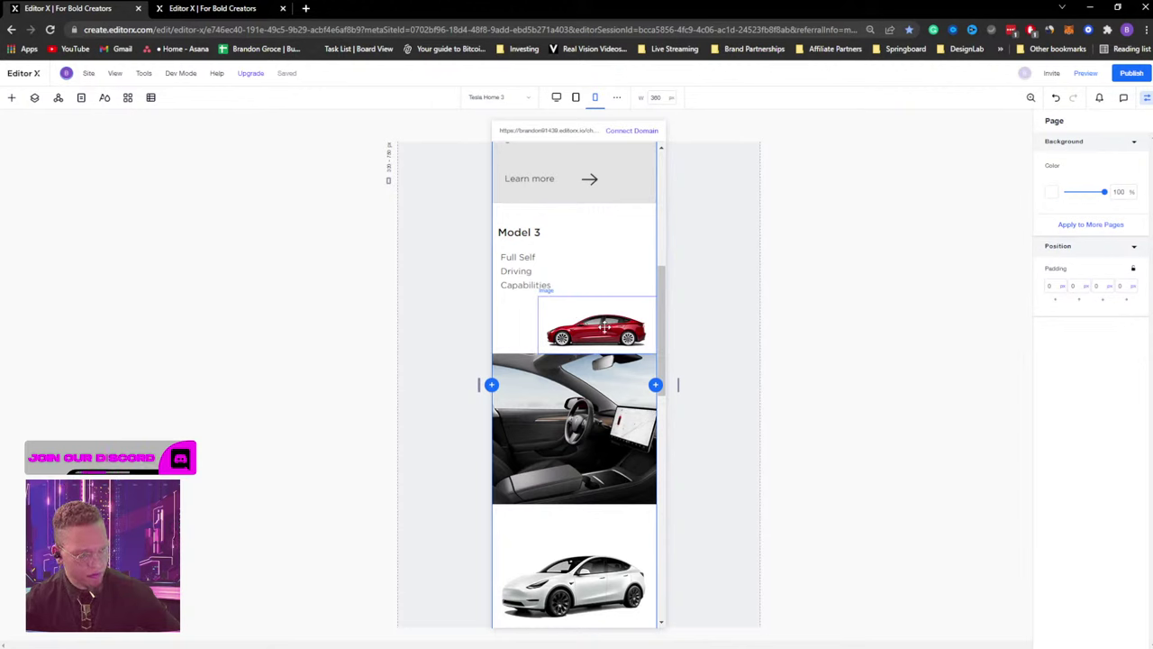
click(605, 326)
scroll(576, 361, down, 6)
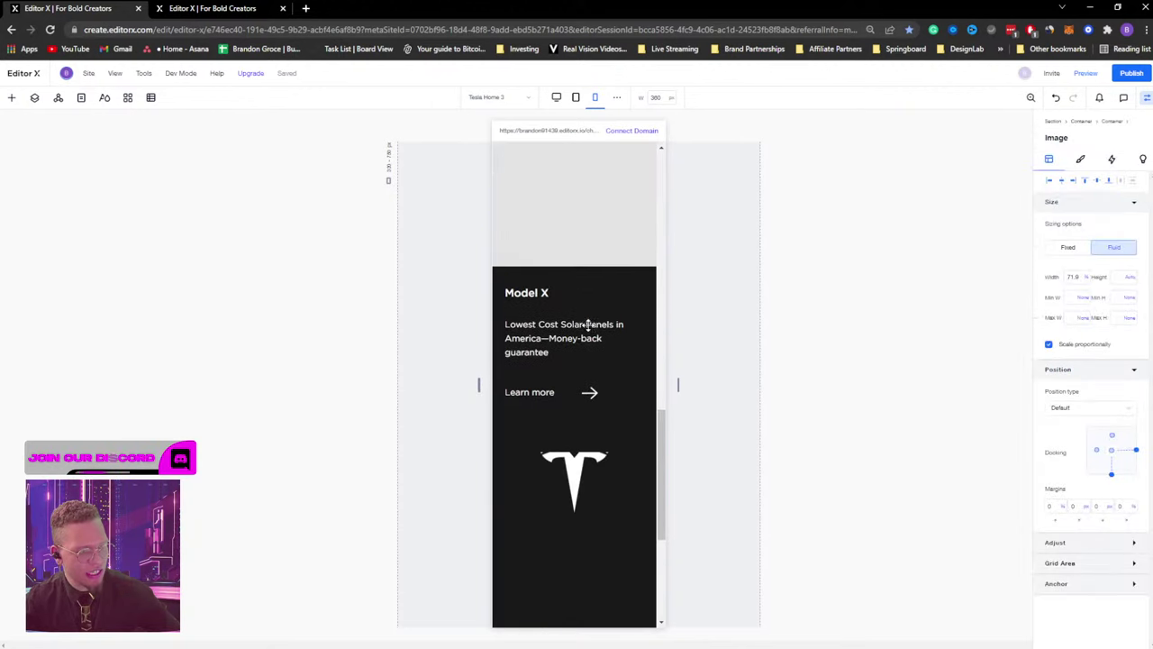
scroll(565, 383, down, 2)
click(586, 357)
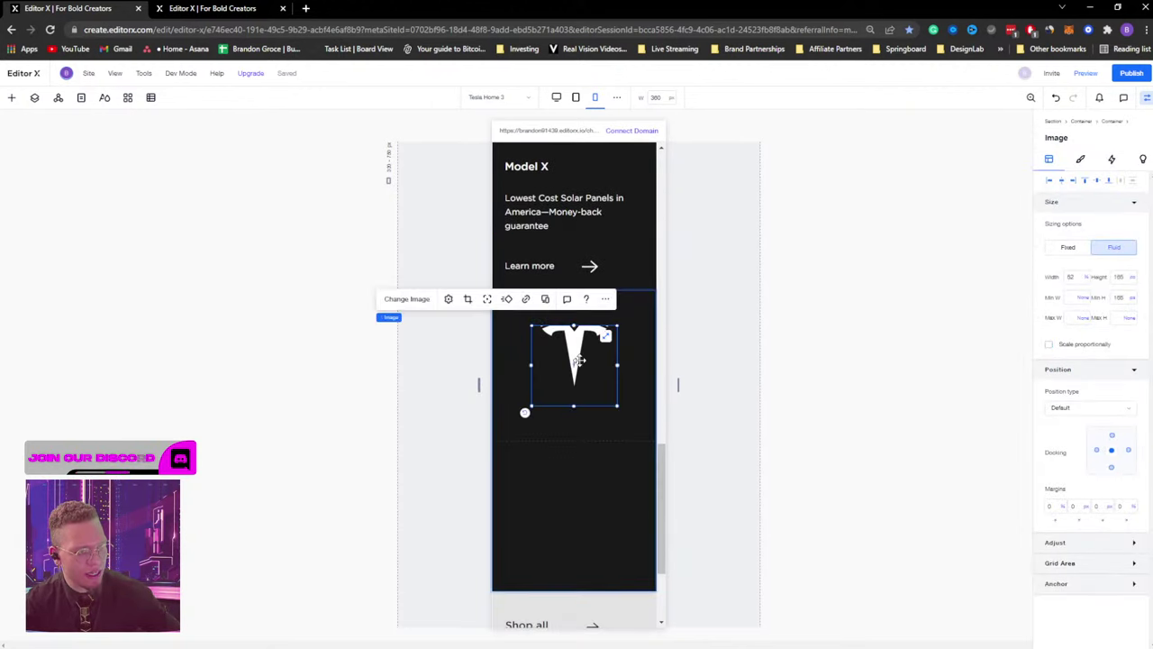
click(450, 300)
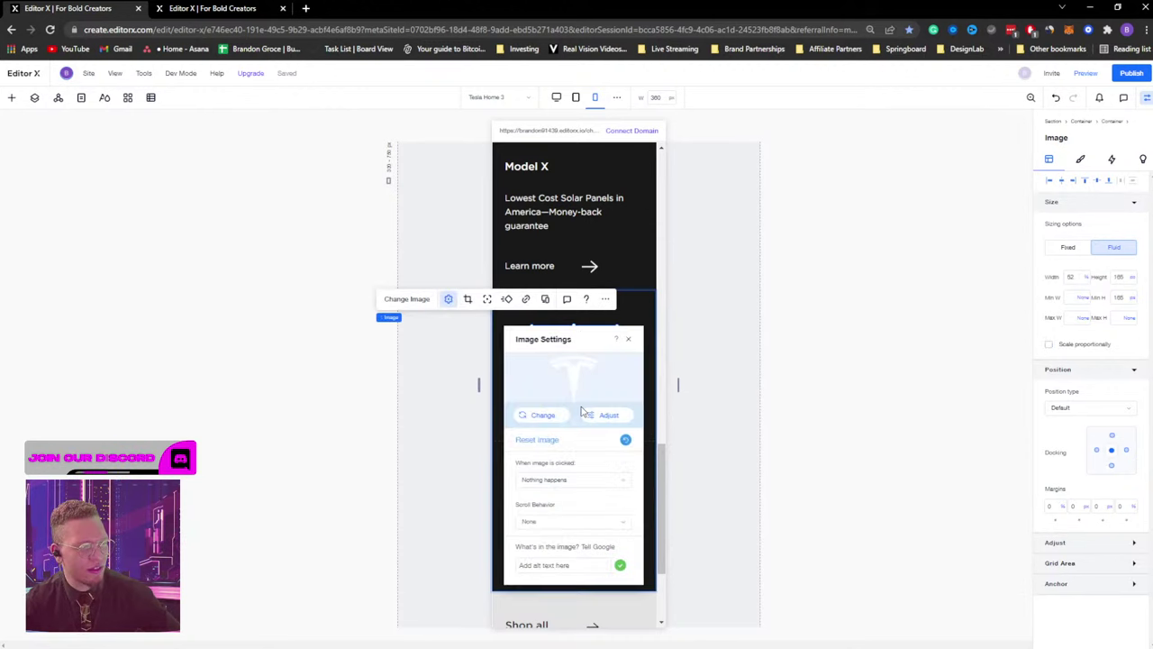
click(625, 441)
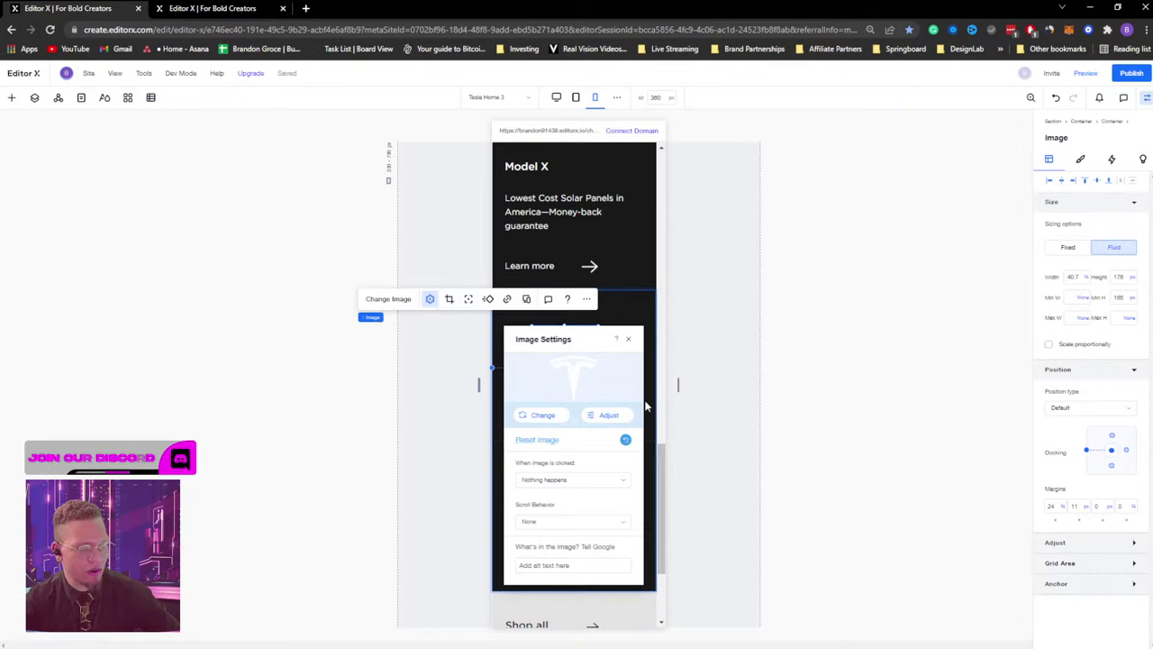
click(725, 319)
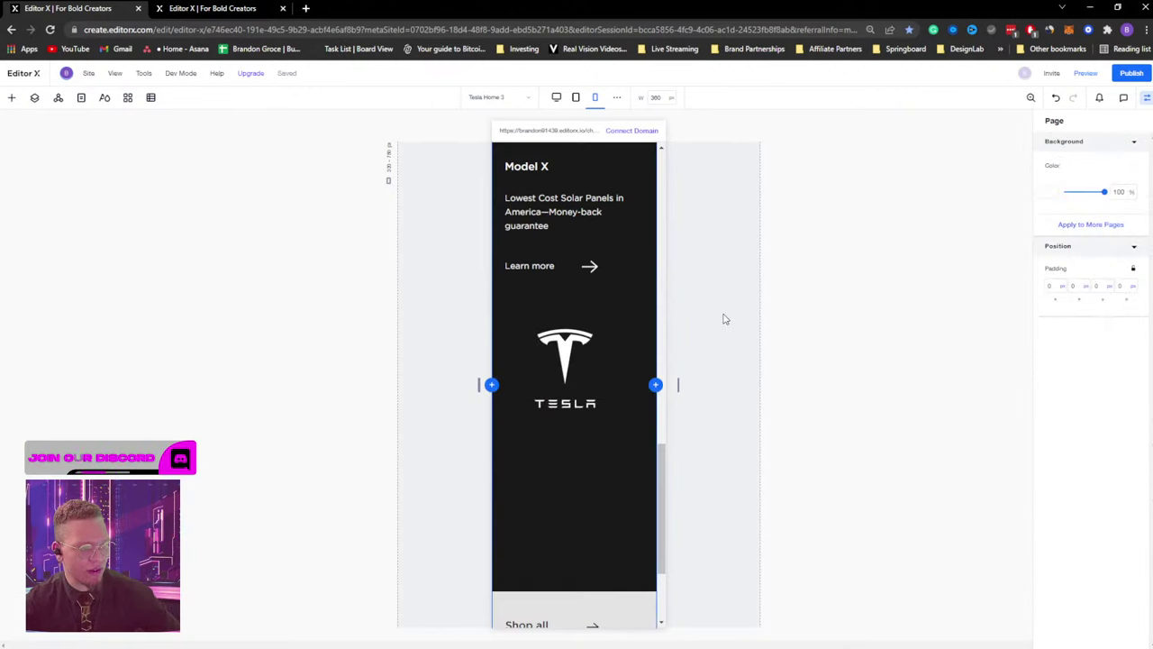
click(544, 357)
click(1073, 182)
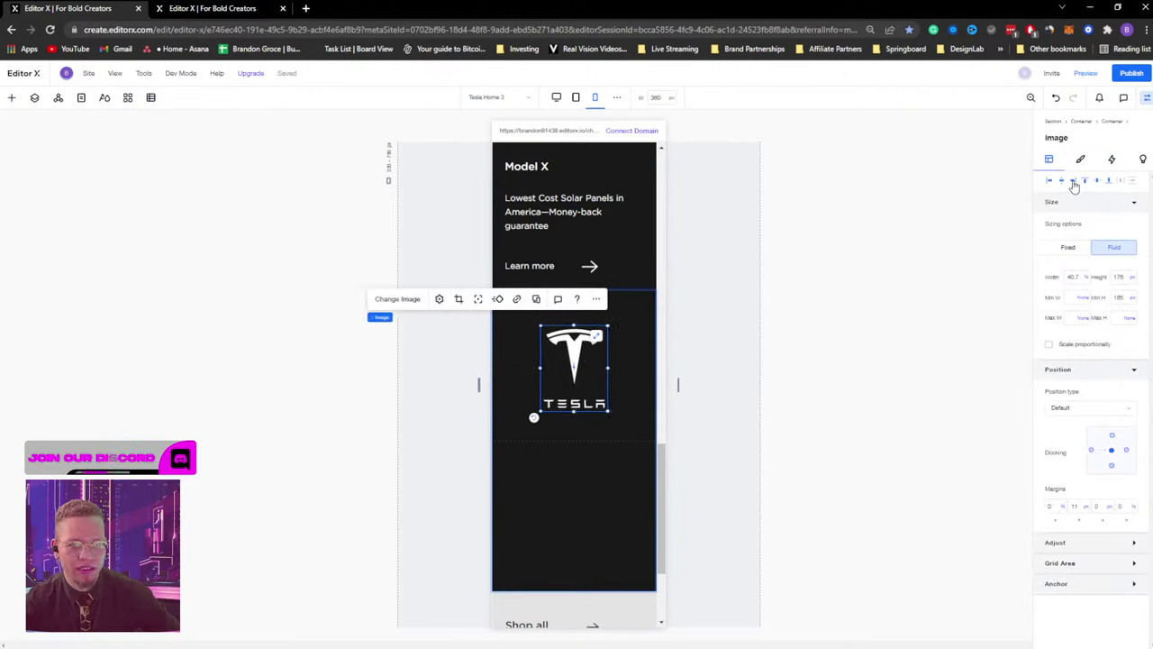
Unstretch the black Tesla logo container so it can be moved within the grid.
scroll(545, 419, down, 2)
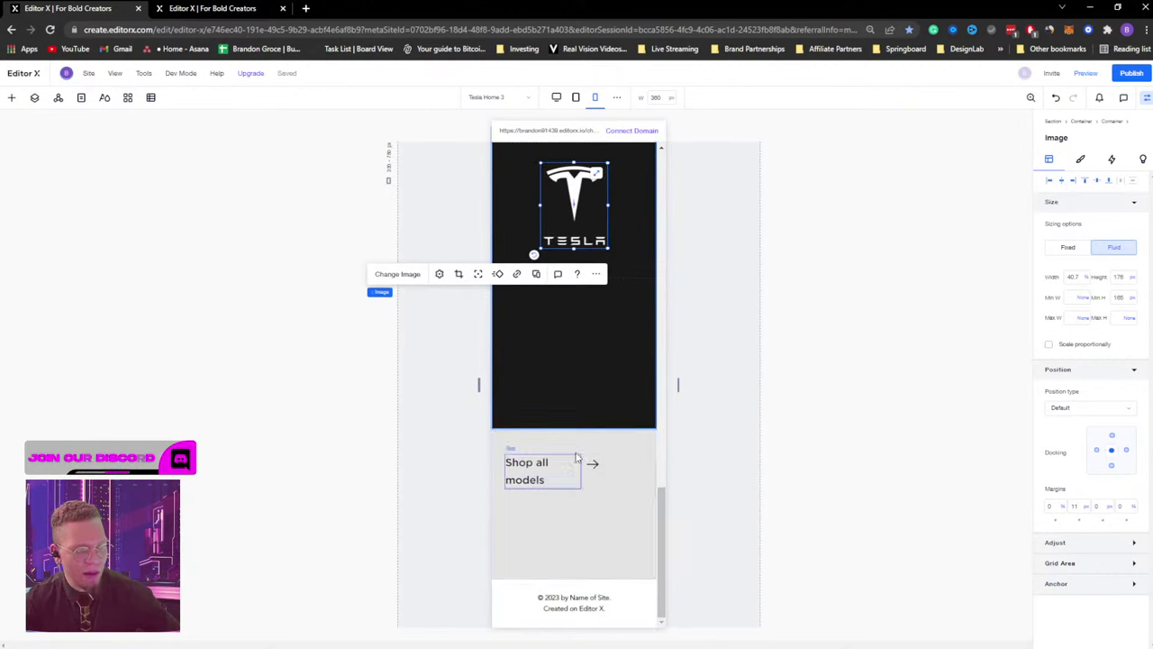
scroll(594, 392, up, 2)
click(510, 363)
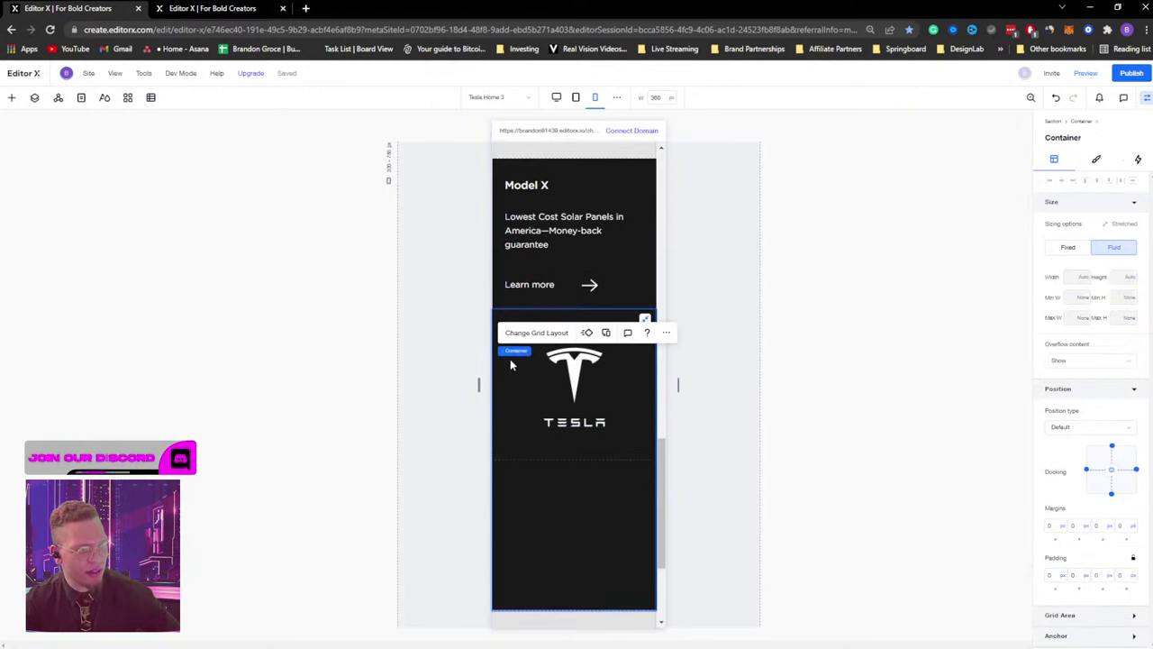
click(643, 321)
scroll(586, 406, down, 3)
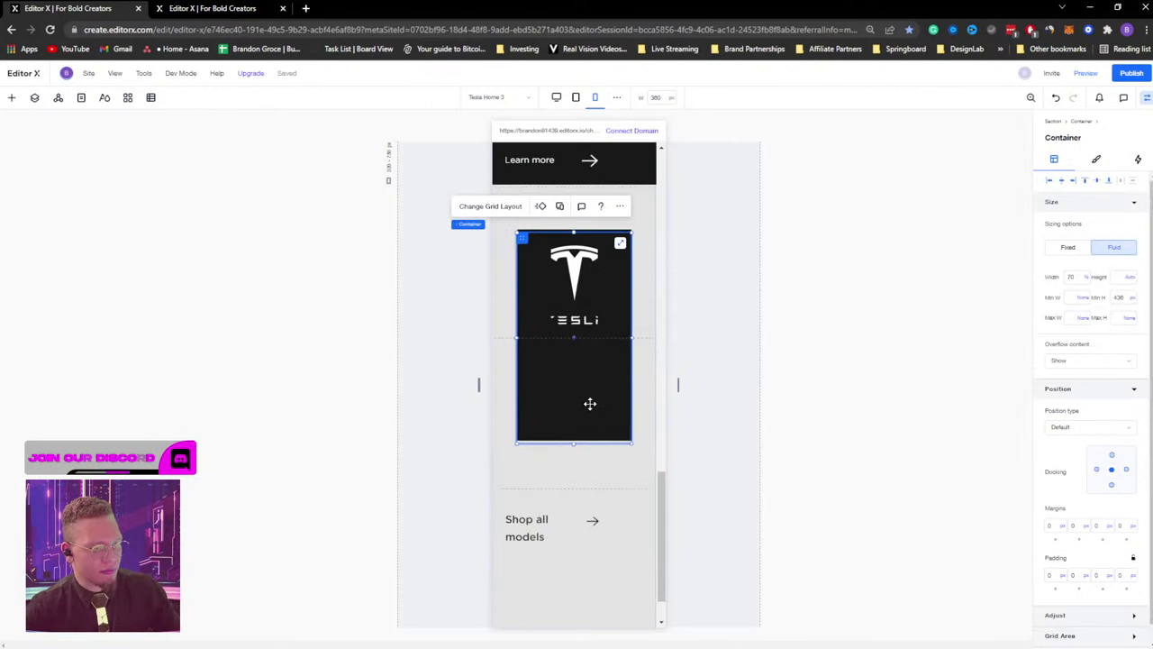
Move the Shop all models container to the cell directly below the black Model X container and stretch it to fill the cell.
click(608, 510)
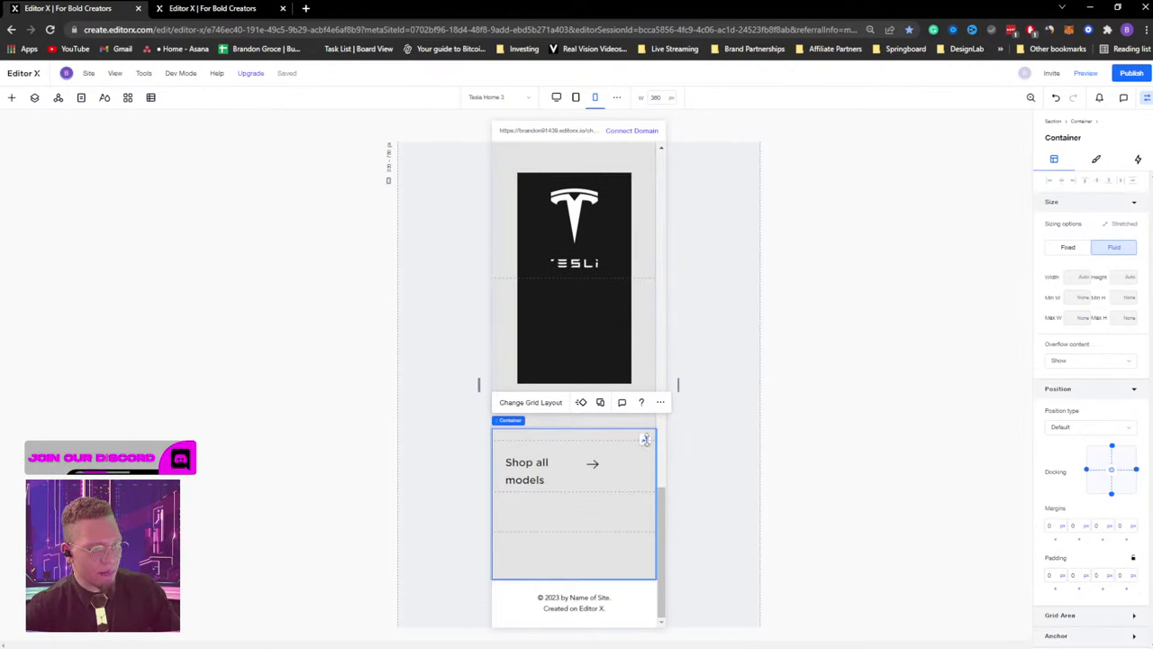
drag(587, 465, 521, 160)
scroll(603, 300, up, 2)
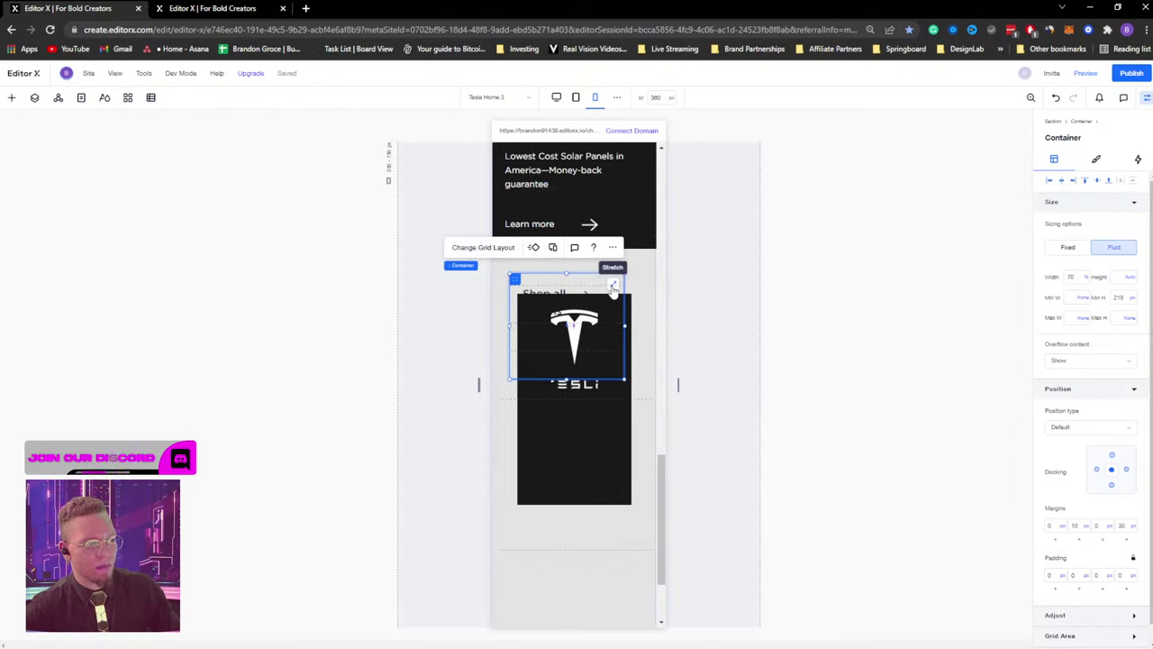
click(612, 286)
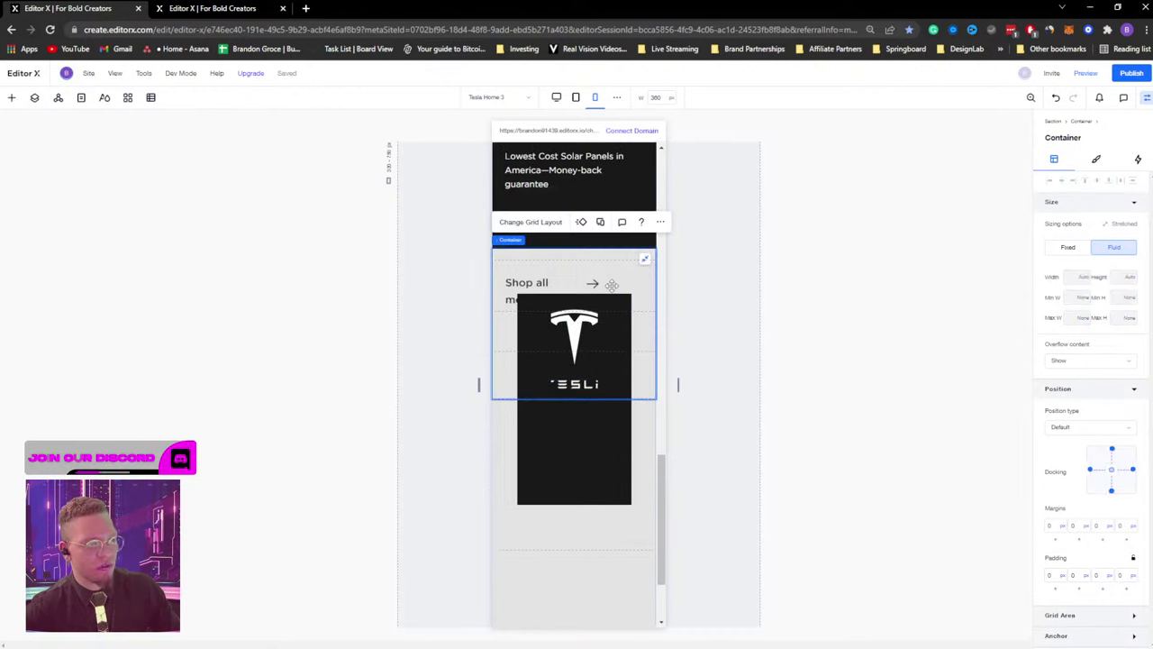
Move the black Tesla logo container into the empty cell below Shop all models and stretch it to fill the cell.
click(537, 454)
drag(524, 347, 539, 417)
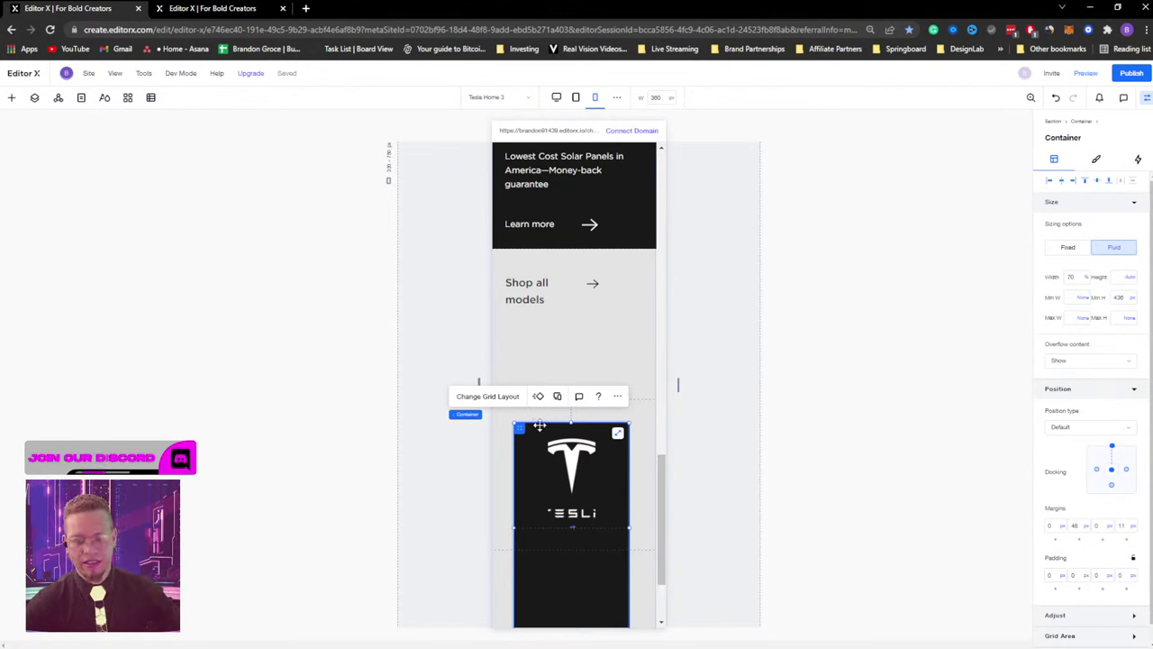
click(618, 436)
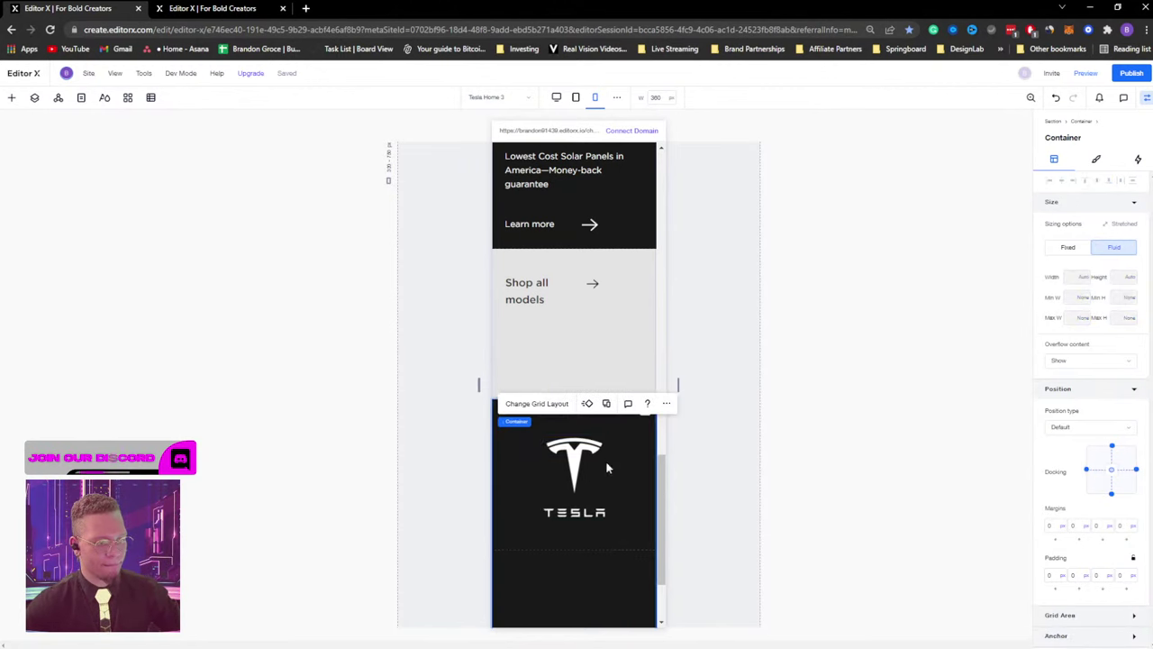
scroll(602, 502, down, 2)
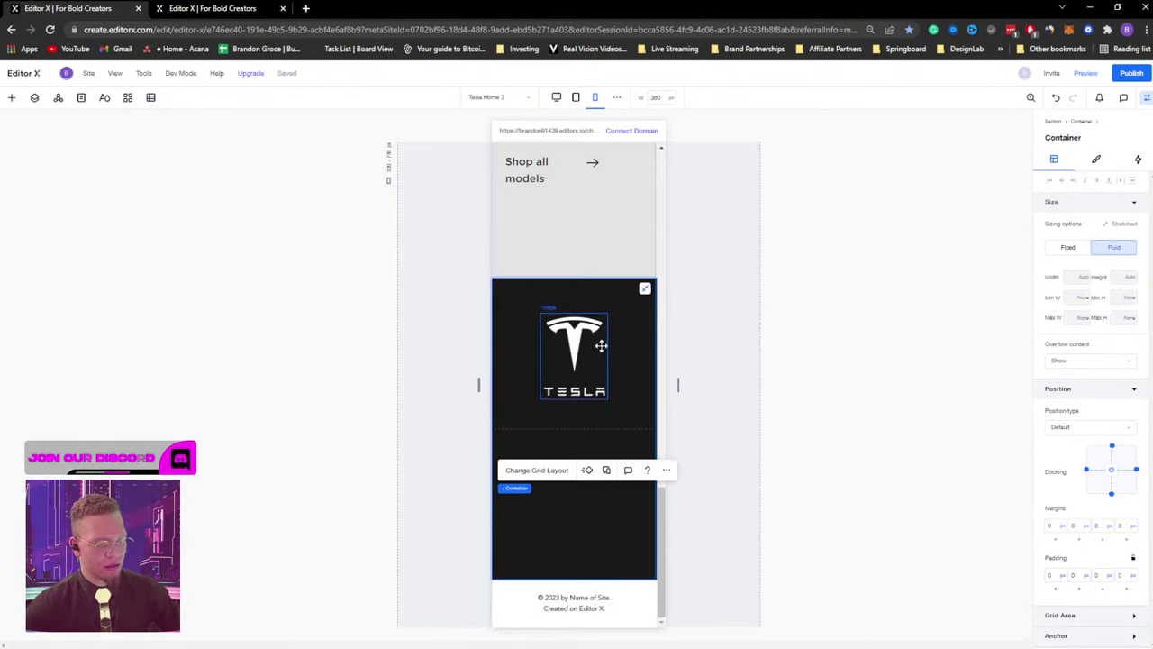
Move the car interior image into the empty cell above the black Model X container and stretch it to fill the cell.
scroll(598, 356, up, 5)
scroll(595, 370, down, 1)
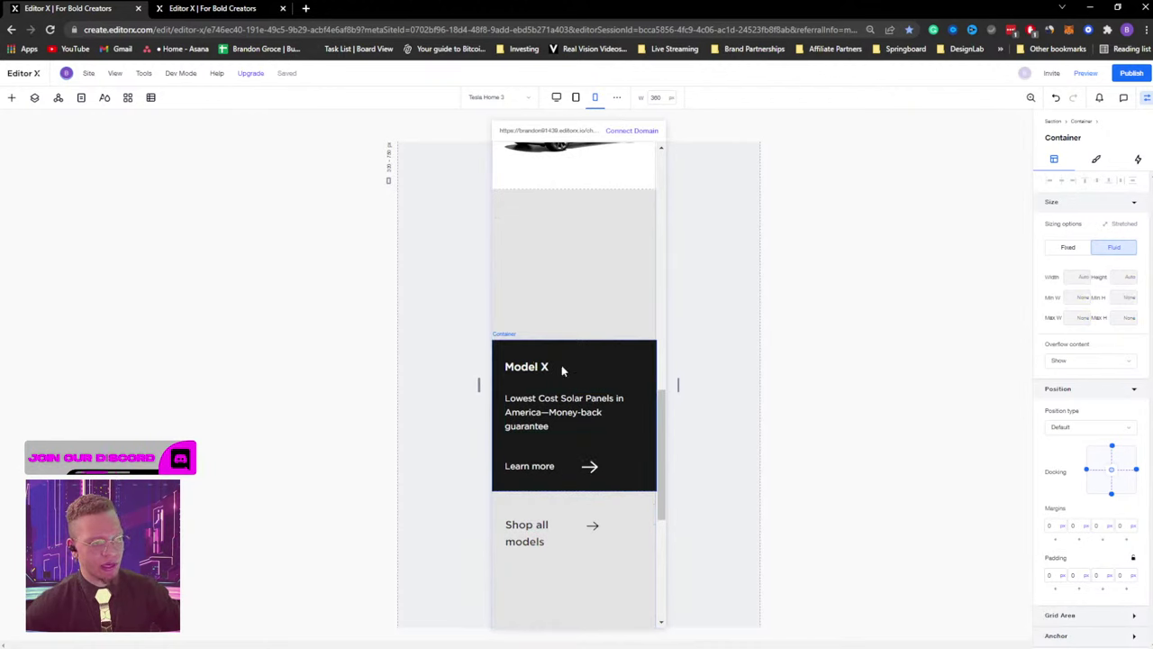
scroll(546, 418, up, 2)
scroll(552, 414, up, 3)
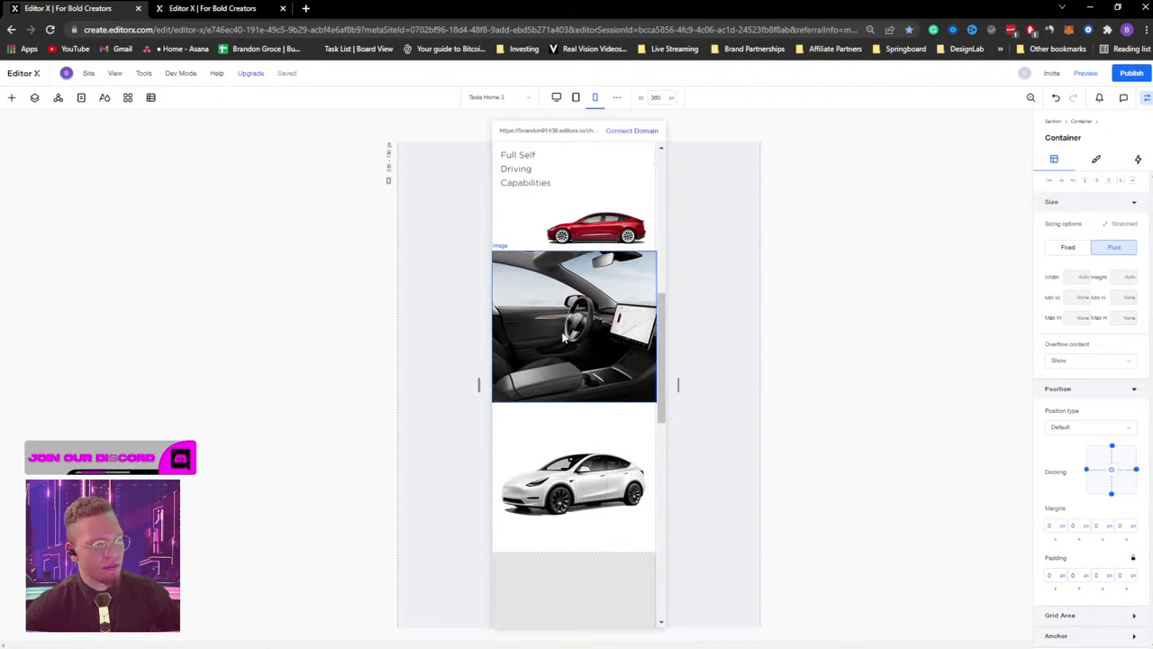
click(620, 272)
drag(644, 264, 633, 271)
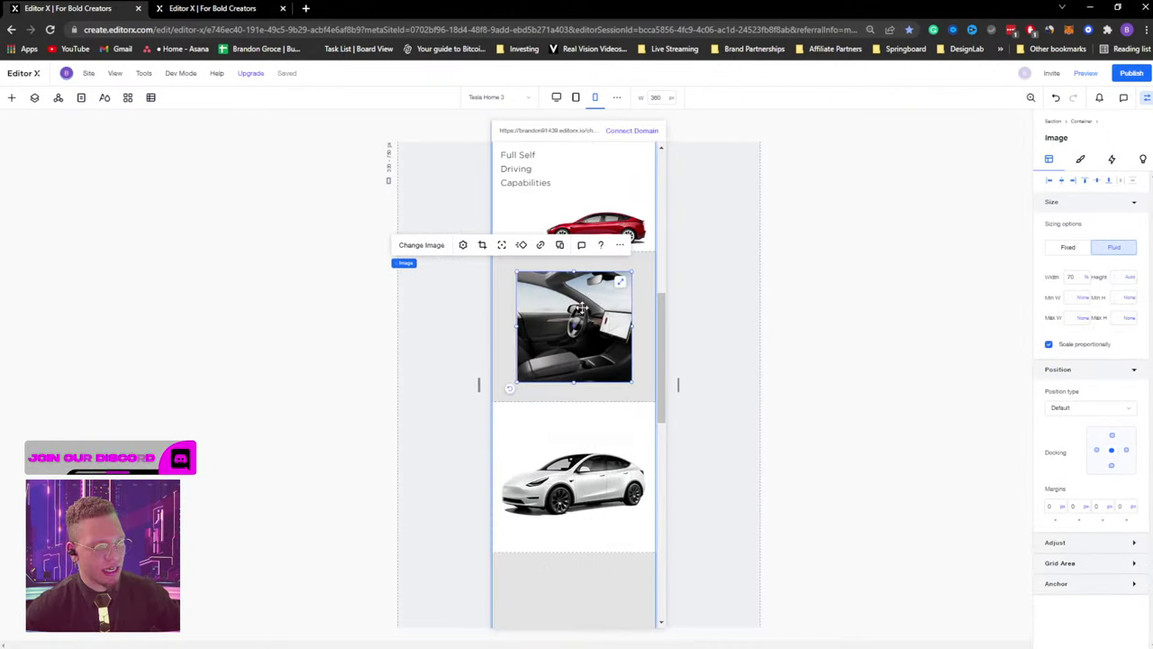
drag(580, 309, 573, 596)
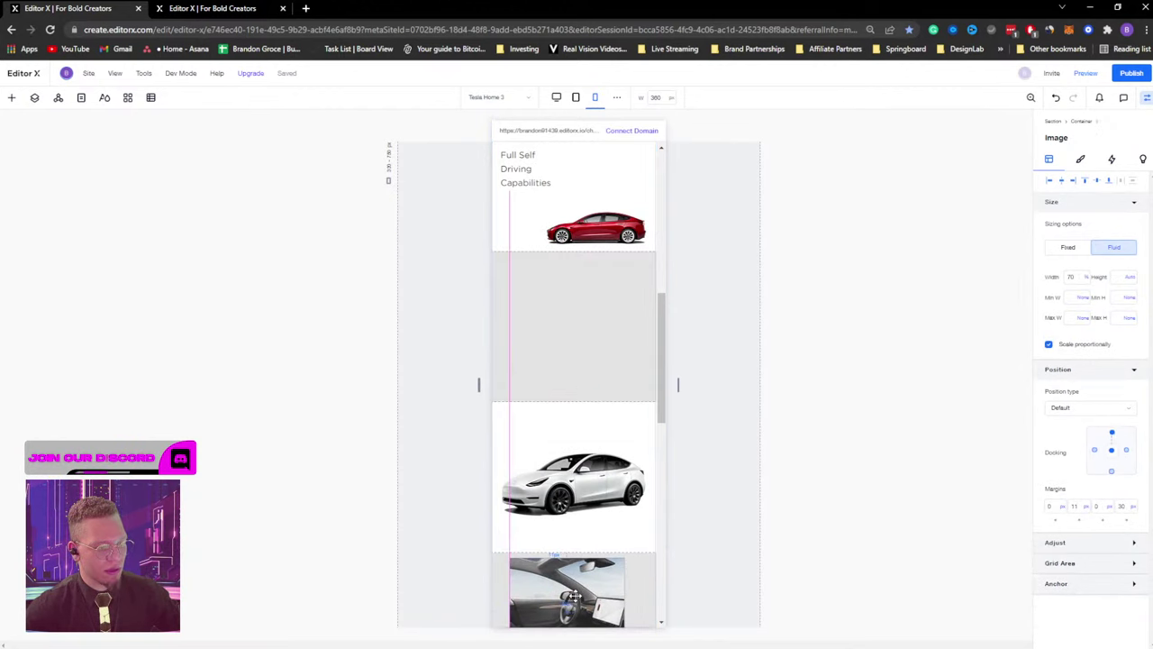
scroll(577, 487, down, 3)
drag(616, 519, 623, 403)
click(505, 360)
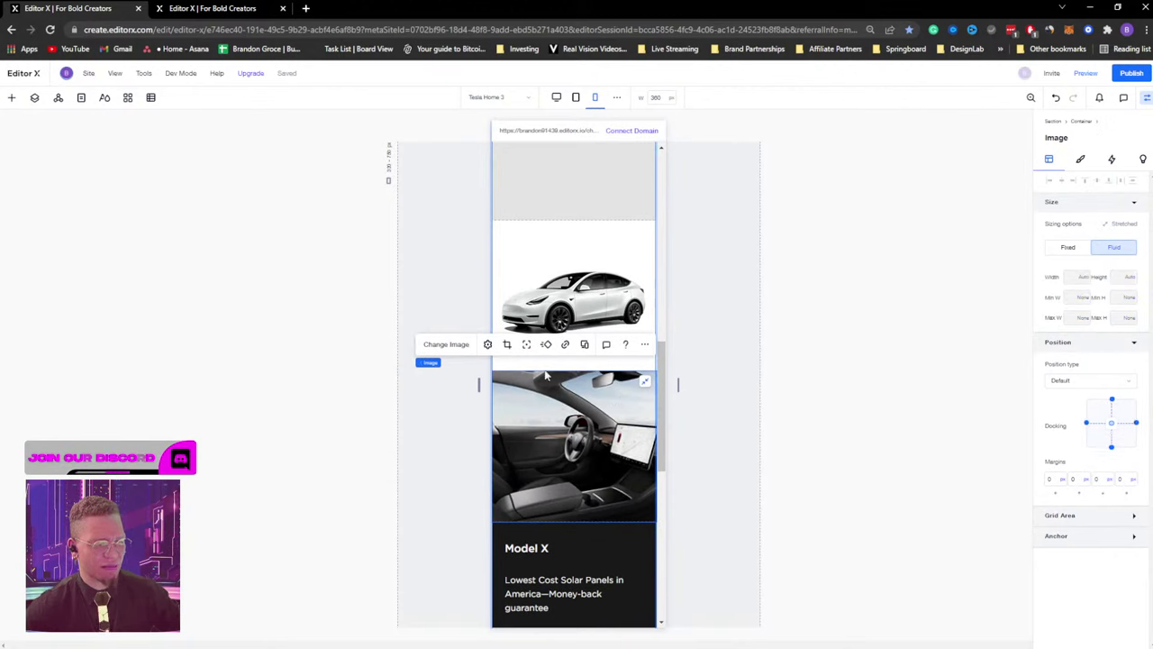
Move the Model 3 container down into the empty cell above the white car and stretch it to fill the cell.
scroll(567, 298, up, 5)
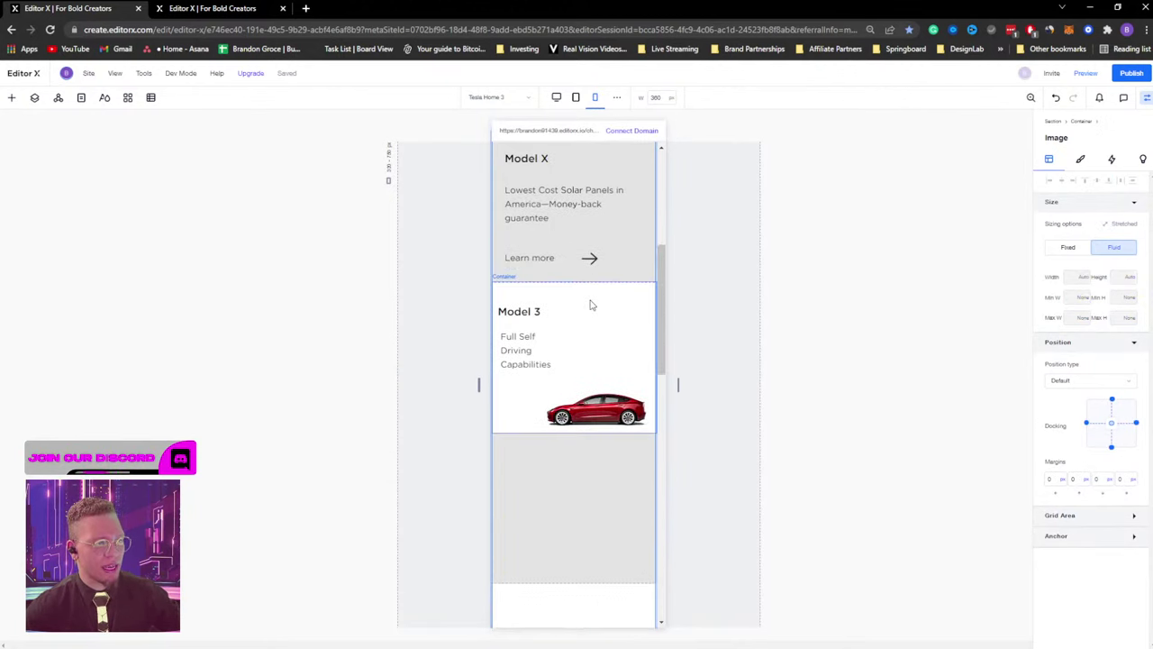
click(591, 305)
click(645, 295)
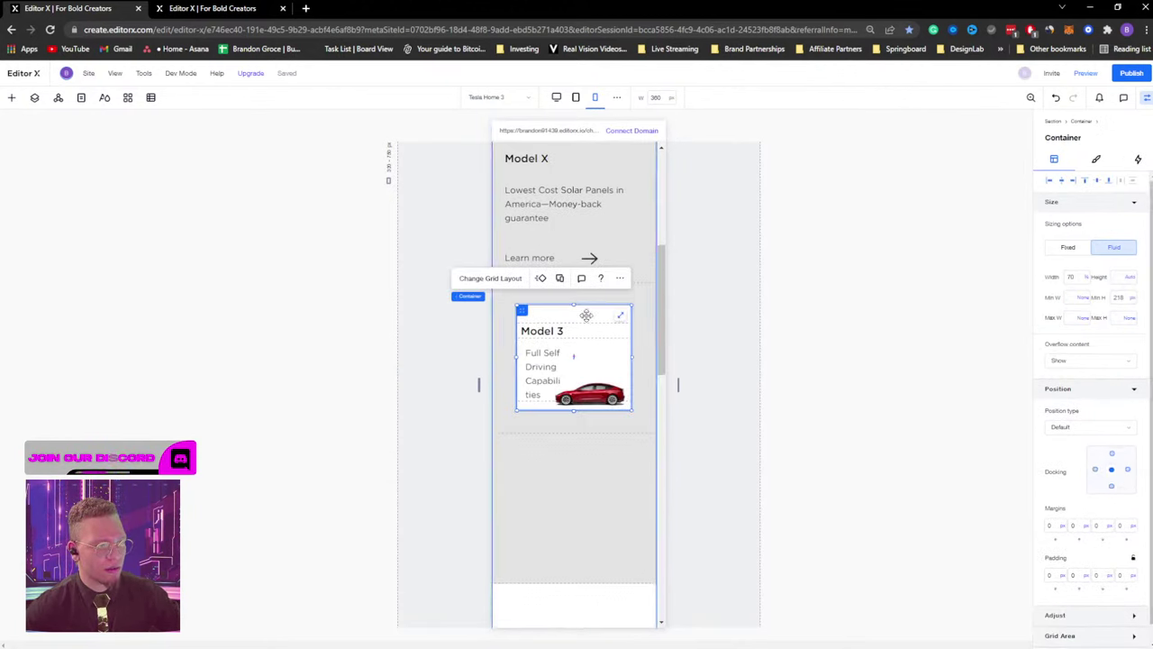
drag(521, 315, 612, 484)
click(613, 484)
scroll(600, 486, down, 2)
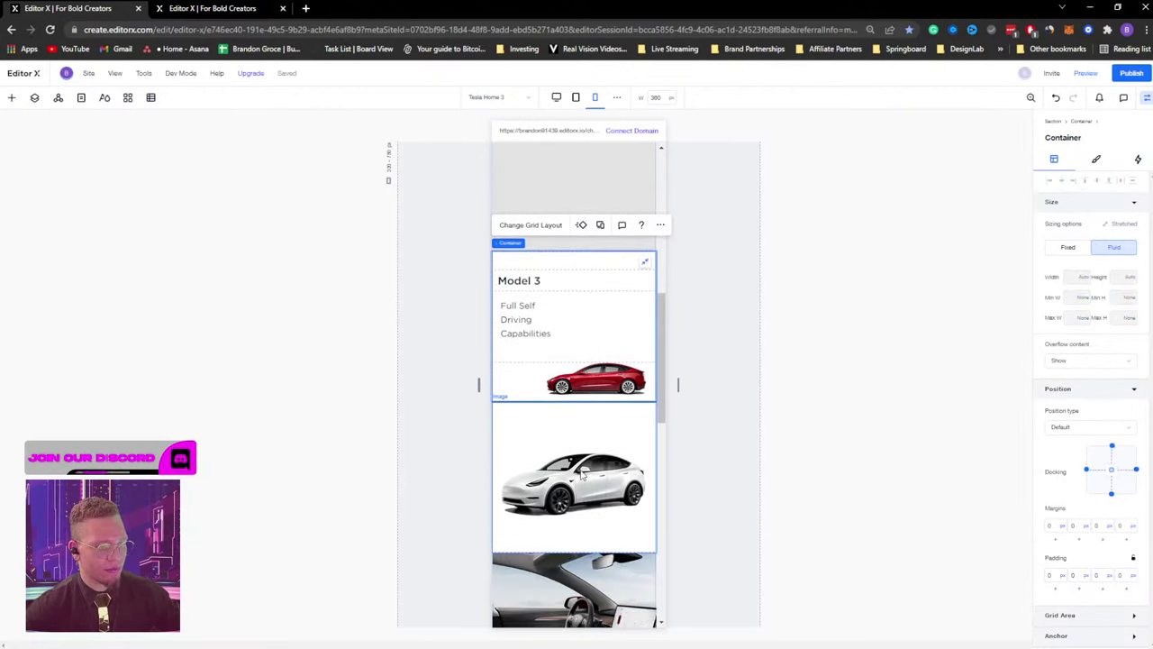
Move the white car's container up into the empty cell above the Model 3 container and stretch it to fill the cell.
click(578, 457)
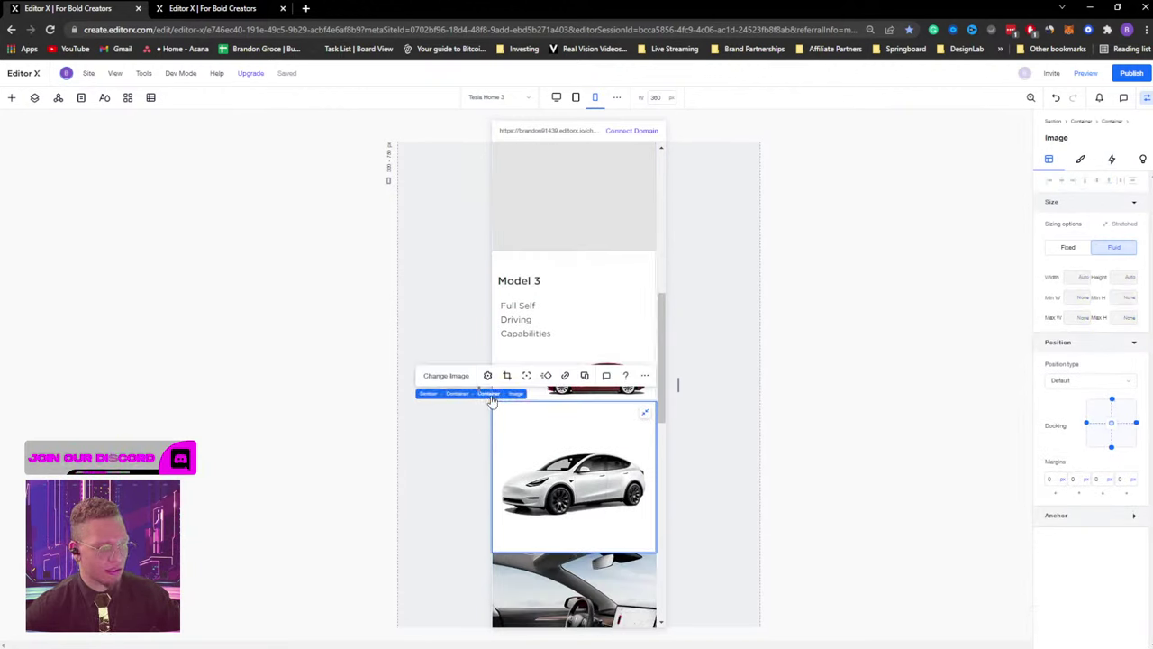
click(580, 414)
drag(647, 415, 518, 155)
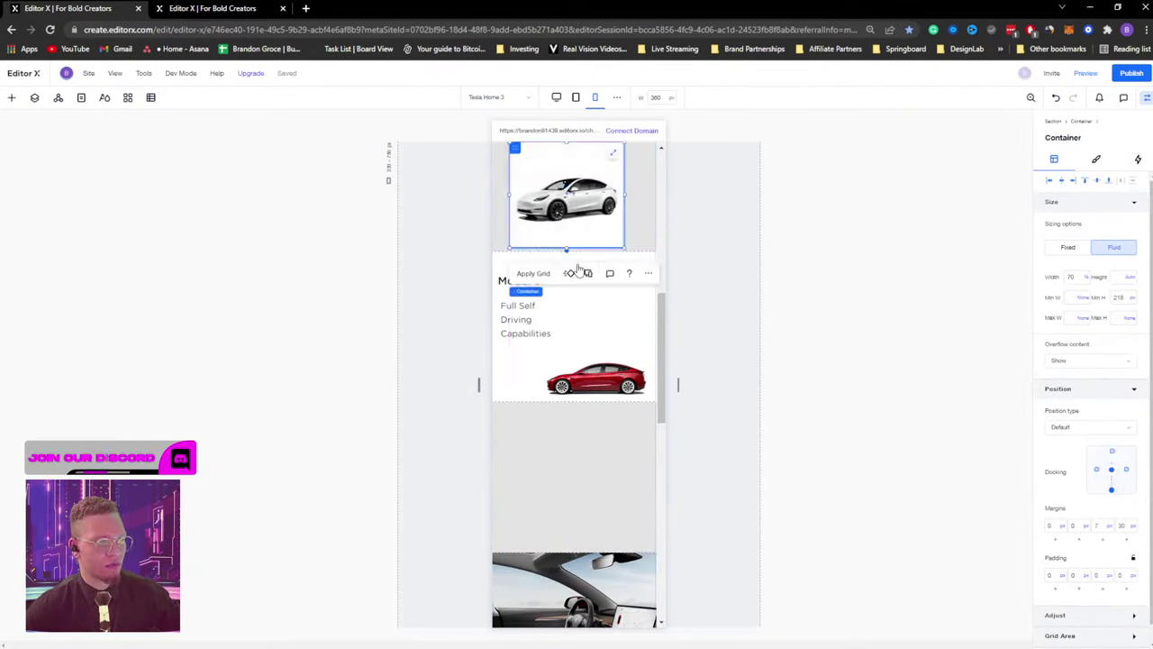
scroll(645, 233, up, 2)
drag(643, 238, 643, 239)
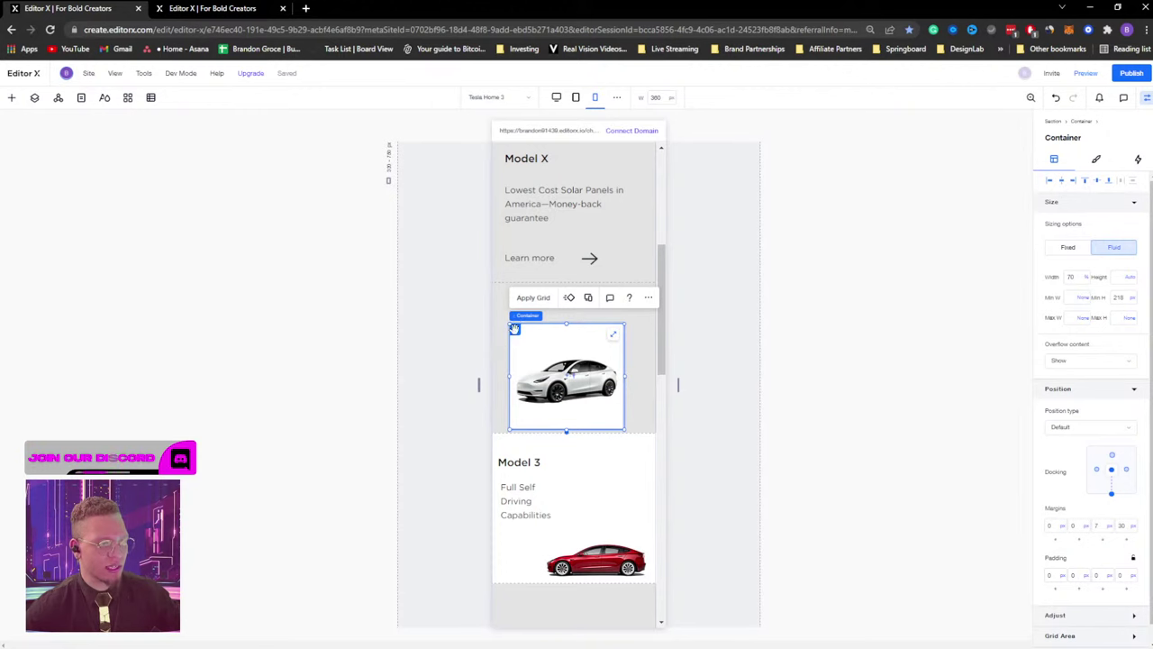
click(613, 323)
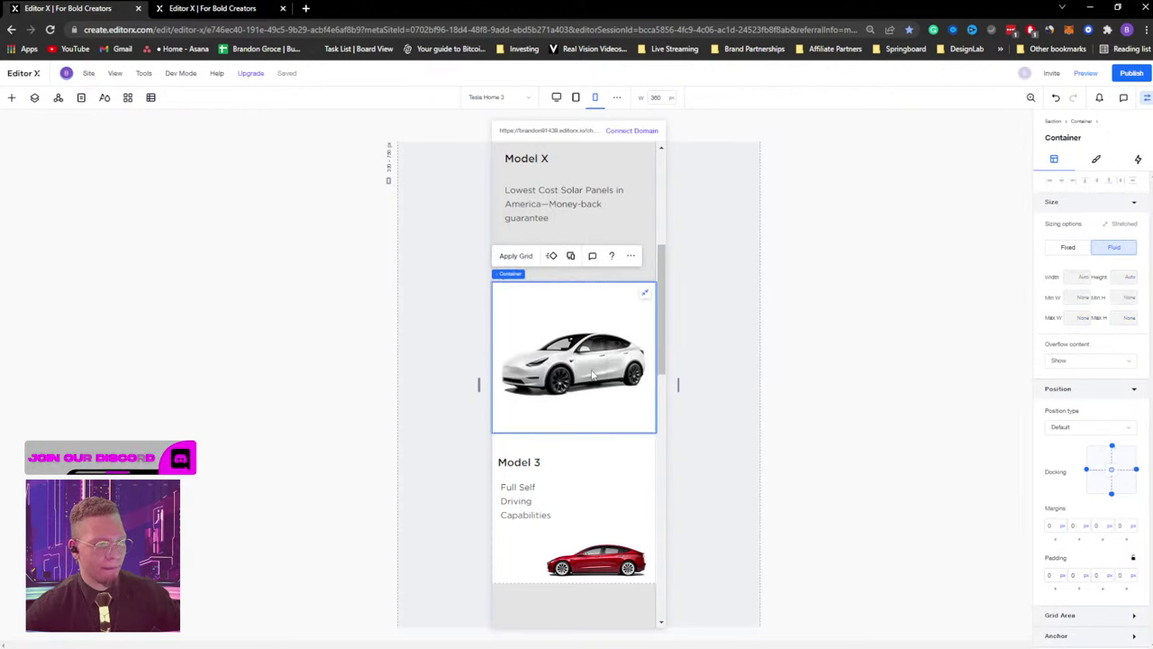
Enlarge the red Model 3 car image to about 98.5% width and widen the Full Self Driving Capabilities text to about 45%, fitting two lines.
scroll(591, 376, down, 5)
scroll(595, 360, up, 2)
click(597, 348)
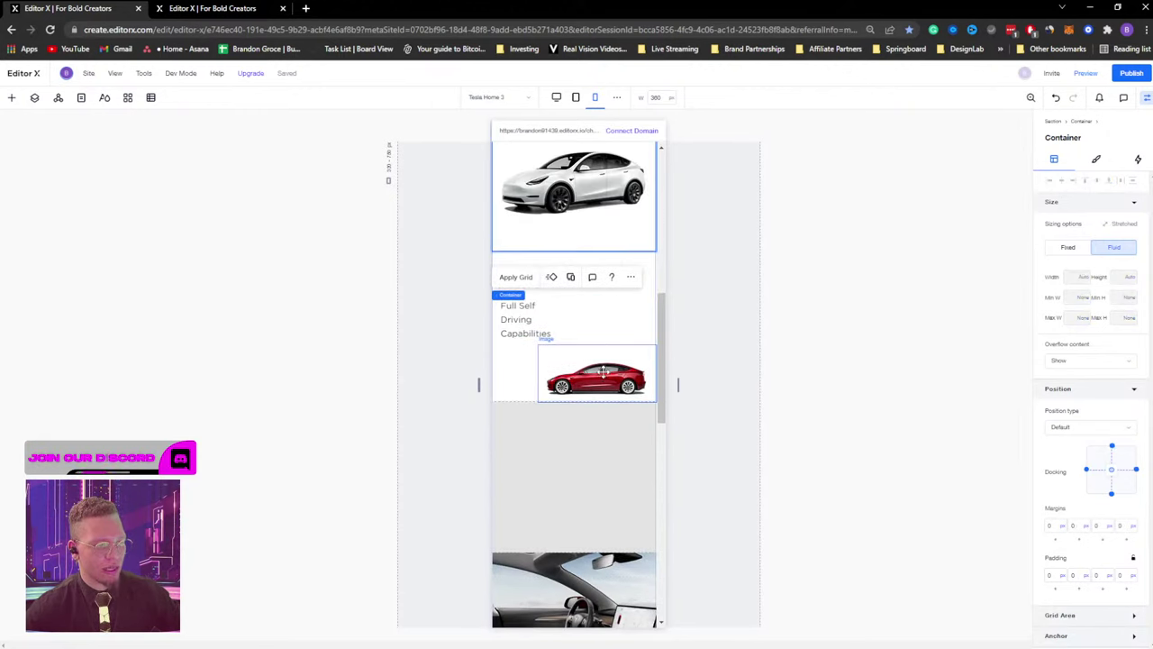
click(540, 348)
drag(537, 346, 497, 329)
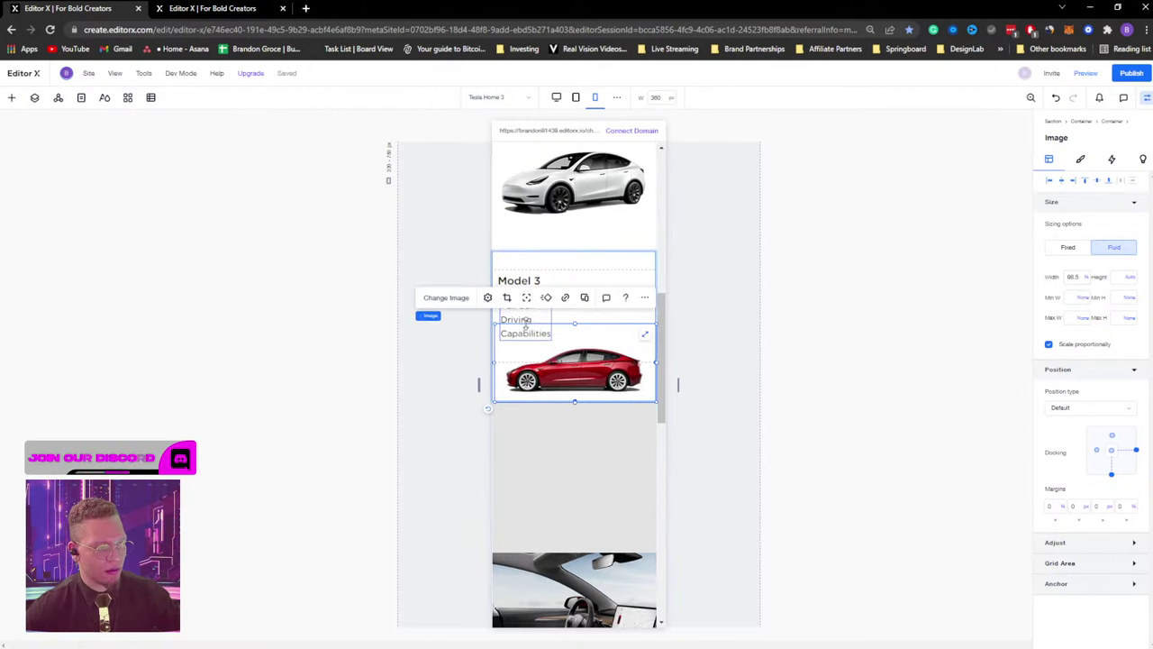
click(524, 316)
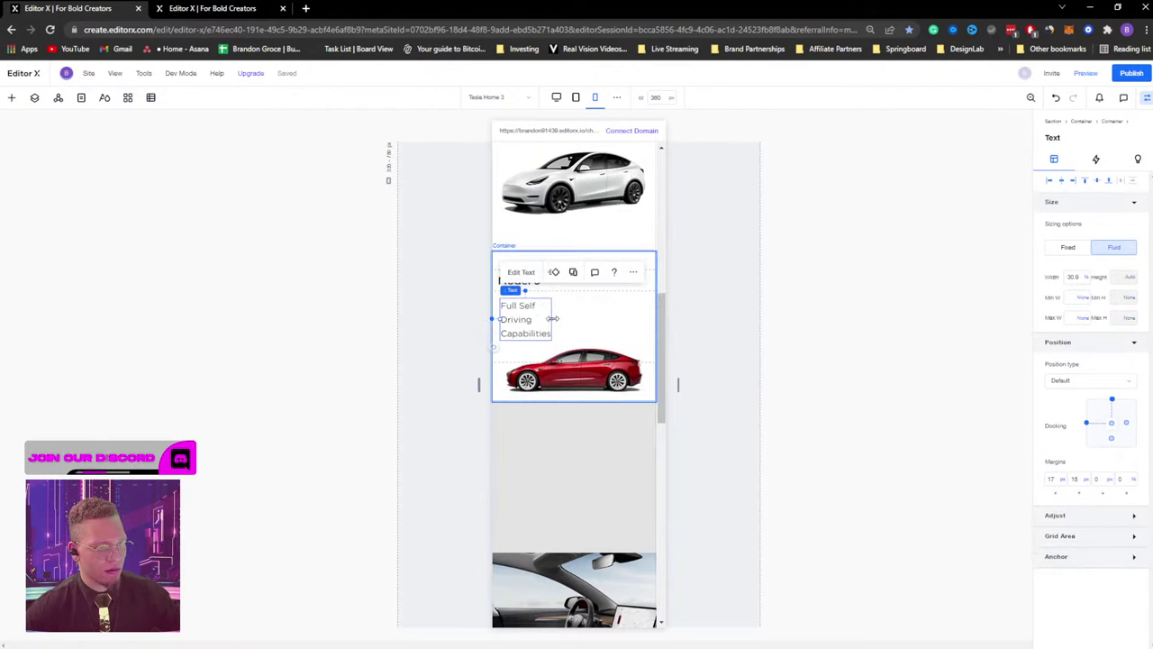
drag(547, 317, 577, 322)
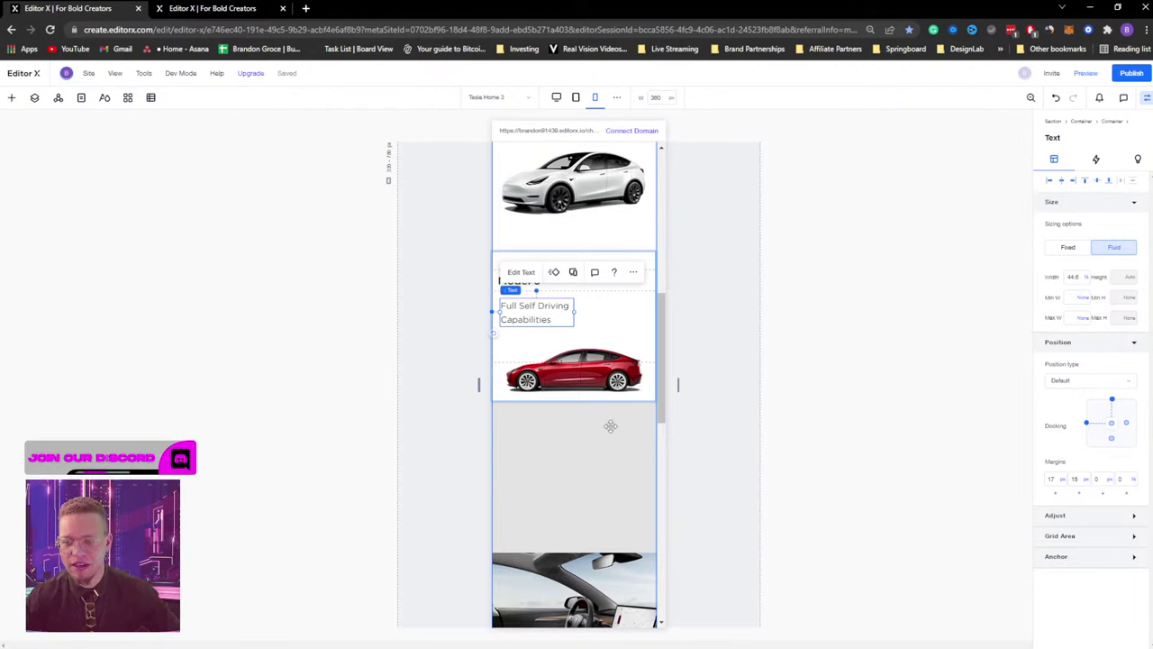
Move the car interior image up into the empty cell directly below the Model 3 container, stretched to fill the cell.
scroll(604, 410, down, 4)
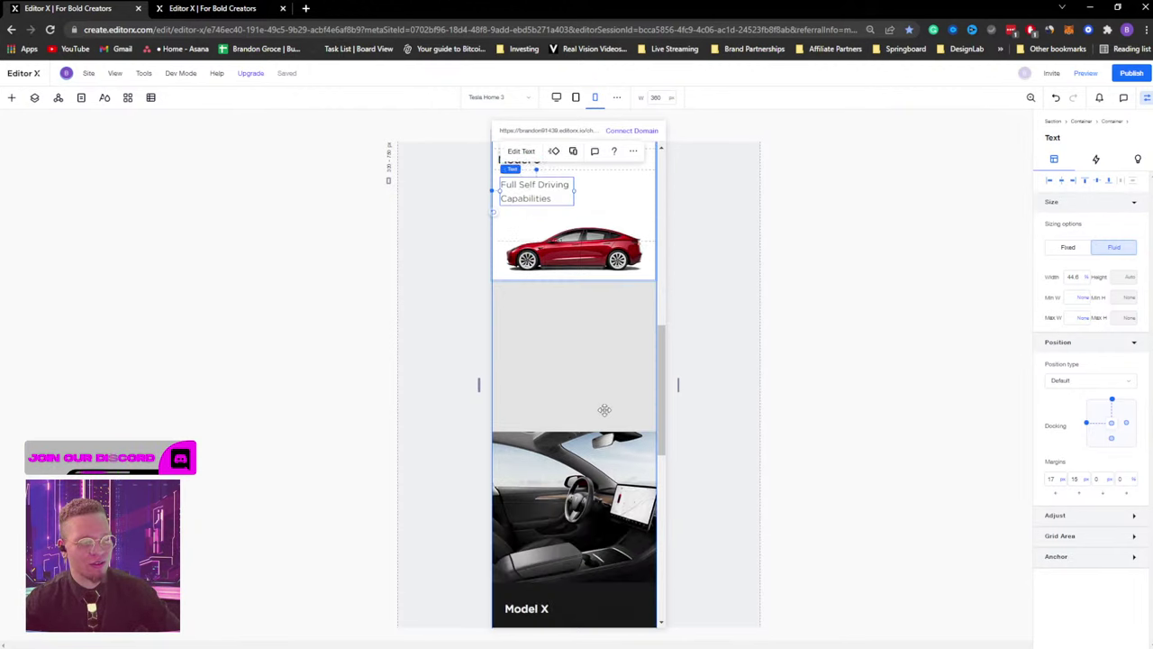
click(645, 385)
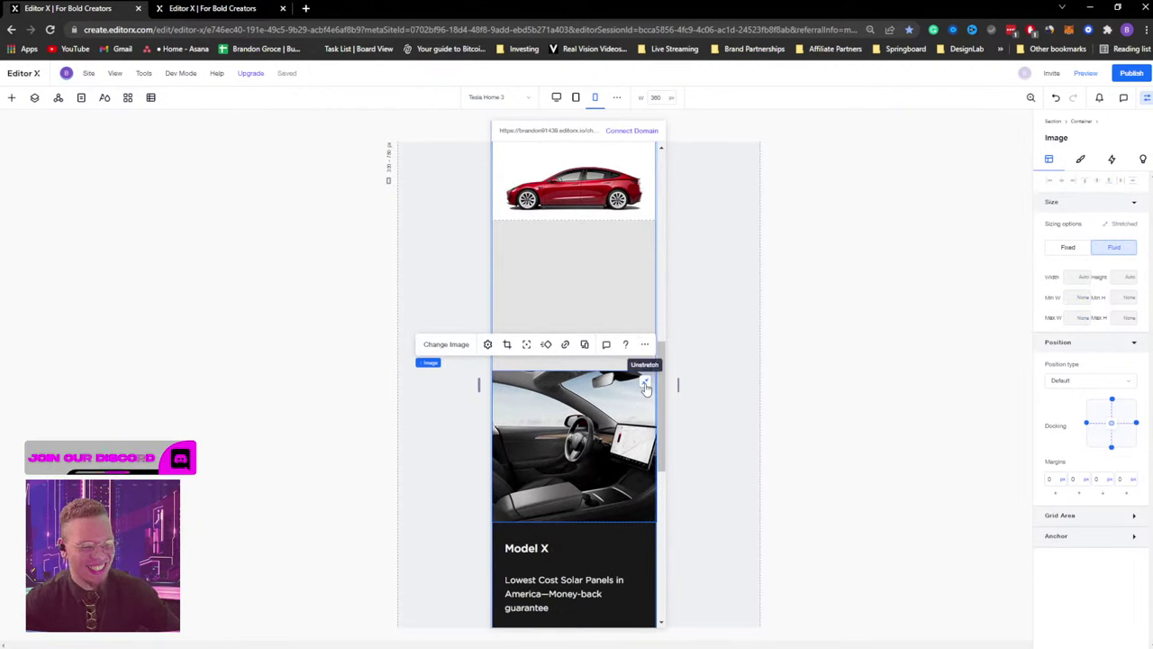
drag(645, 386, 631, 387)
drag(576, 414, 578, 260)
key(ctrl+z)
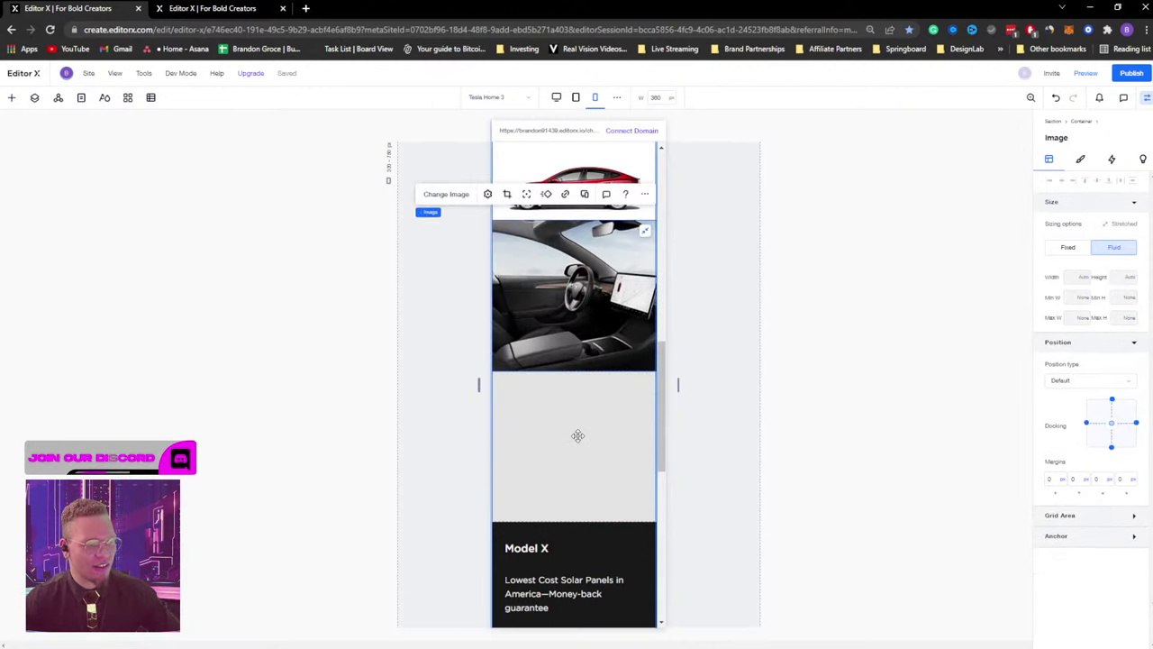
Move the black Model X container up into the empty cell below the car interior image, stretched to fill the cell.
scroll(574, 425, down, 3)
click(586, 418)
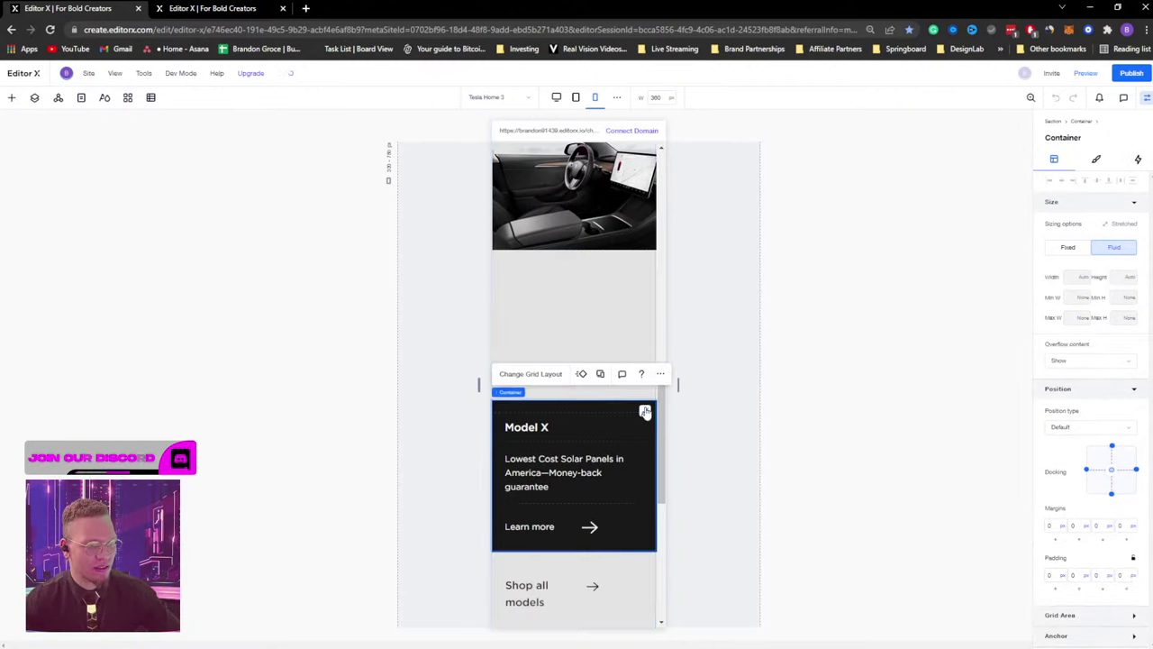
click(645, 411)
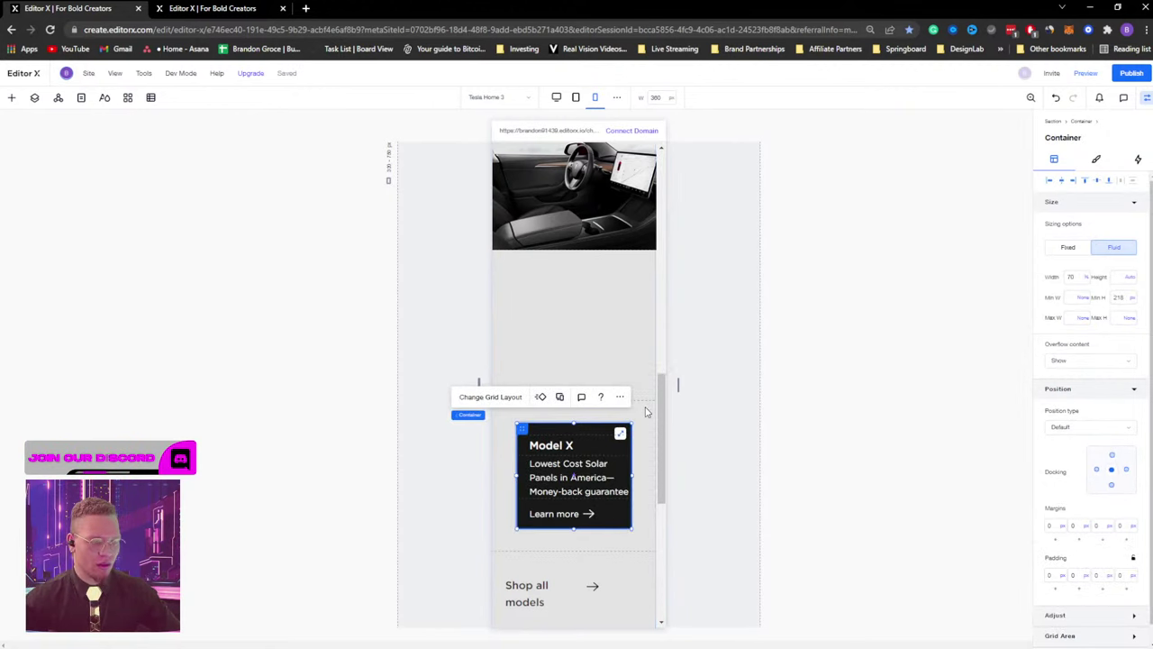
drag(521, 429, 515, 262)
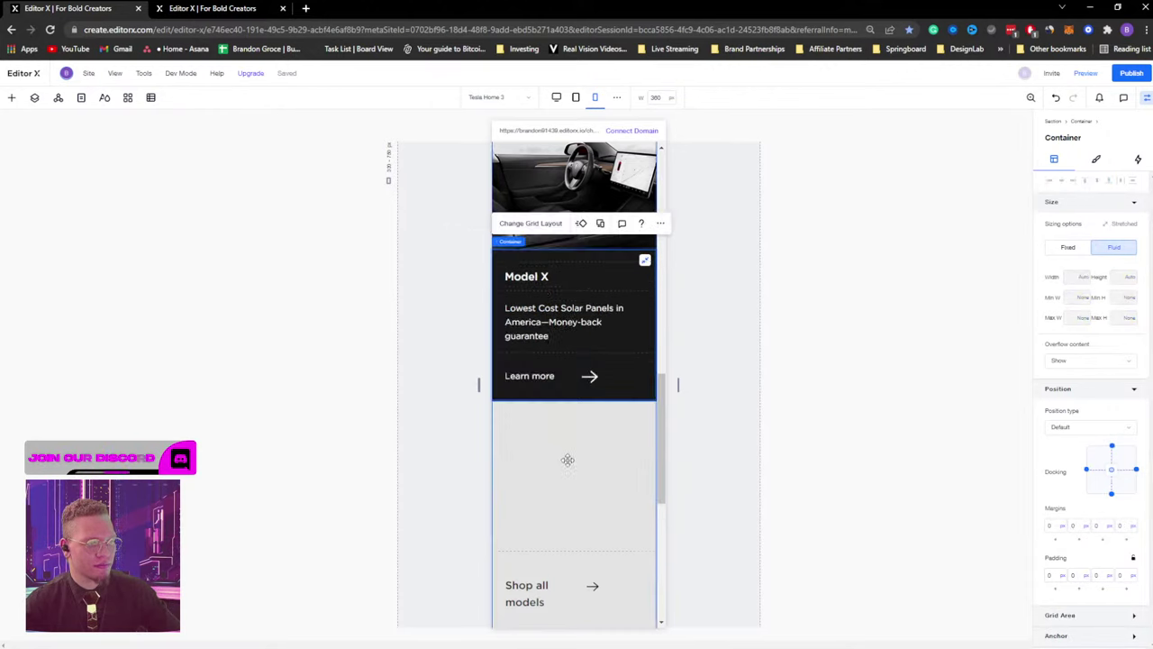
Move the Shop all models container up into the empty cell below the black Model X container and stretch it to fill the cell.
scroll(568, 459, down, 3)
click(593, 331)
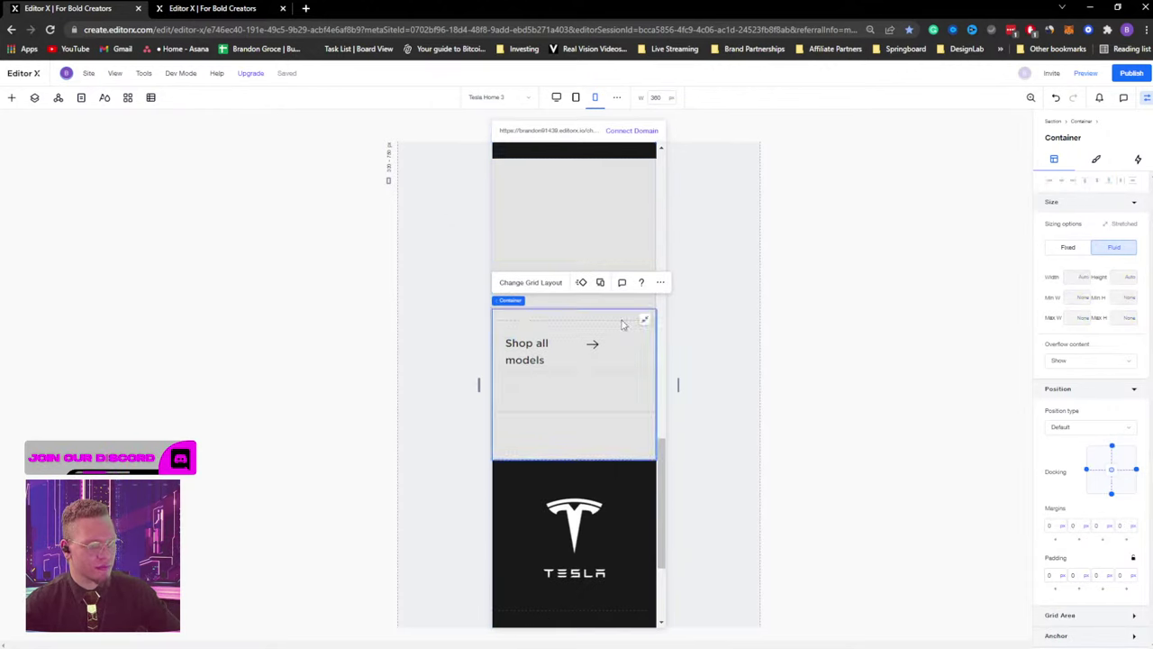
click(644, 322)
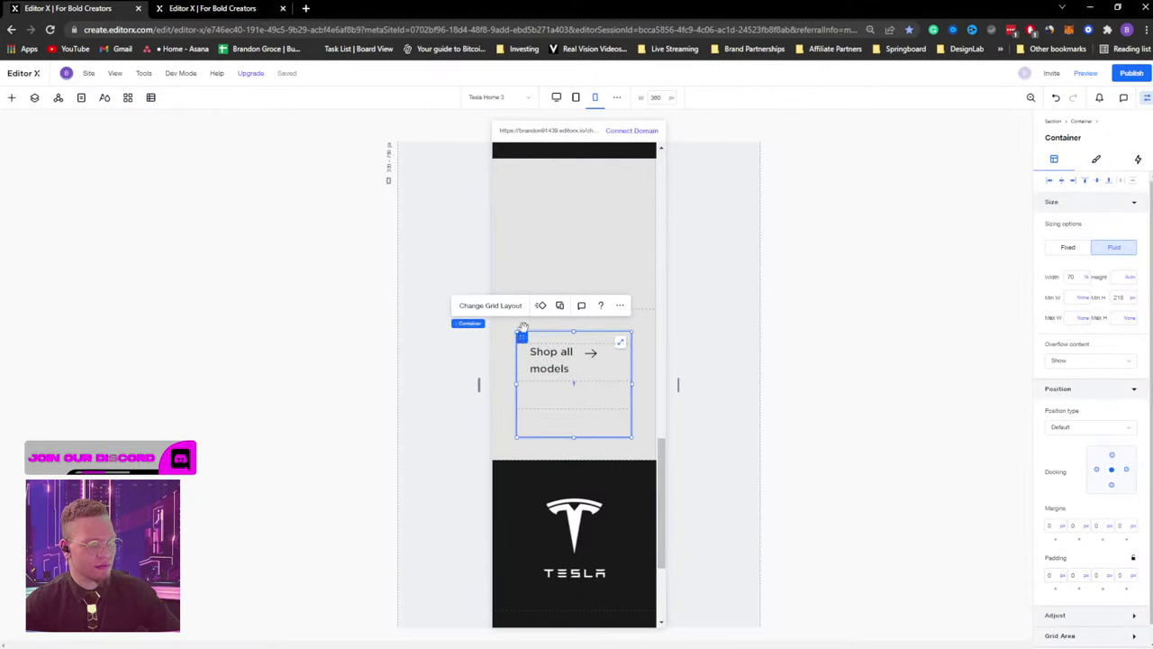
drag(518, 339, 519, 188)
click(622, 196)
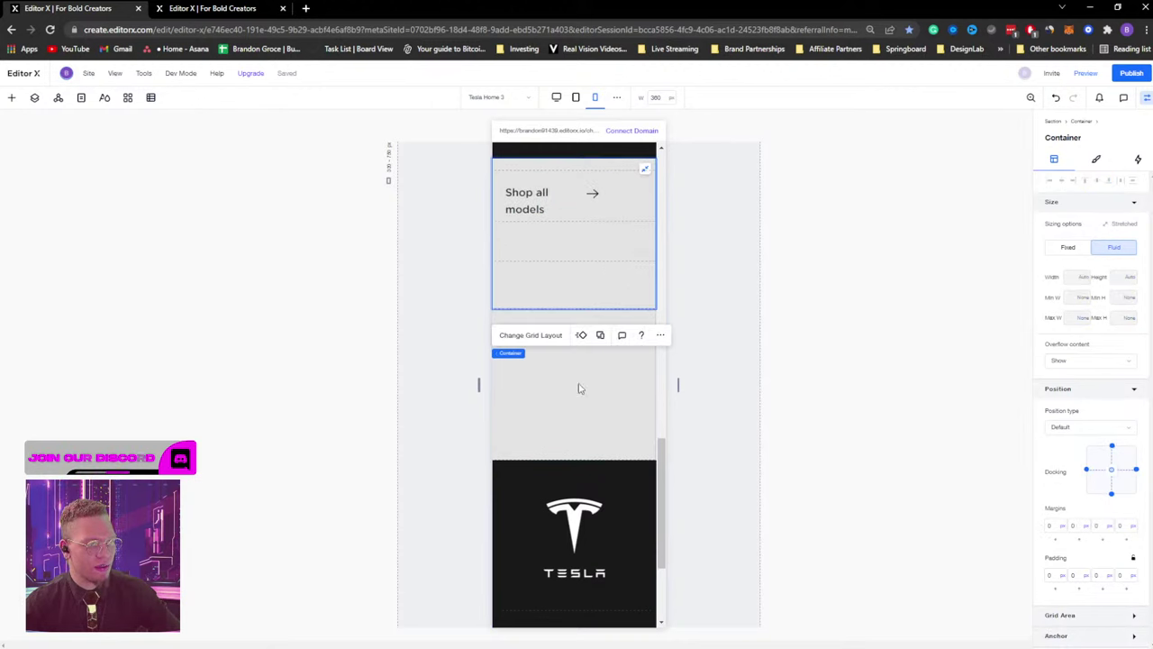
Move the Tesla logo container up into the empty cell below the Shop all models container and stretch it to fill the cell.
click(540, 475)
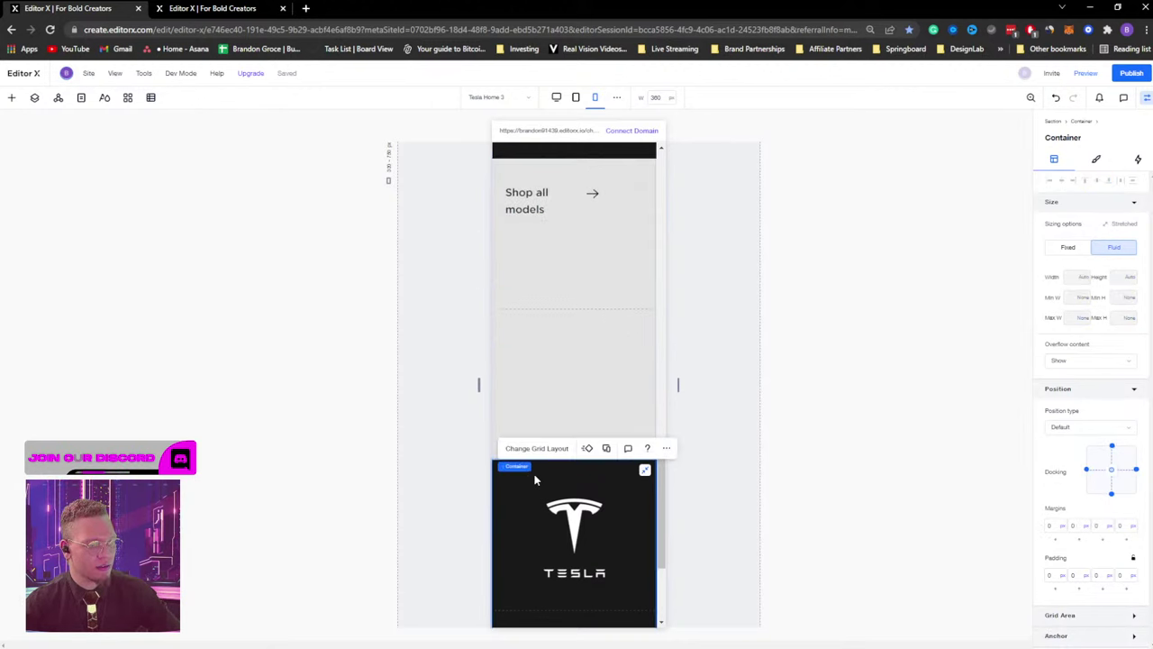
click(644, 470)
drag(524, 511, 525, 351)
click(619, 354)
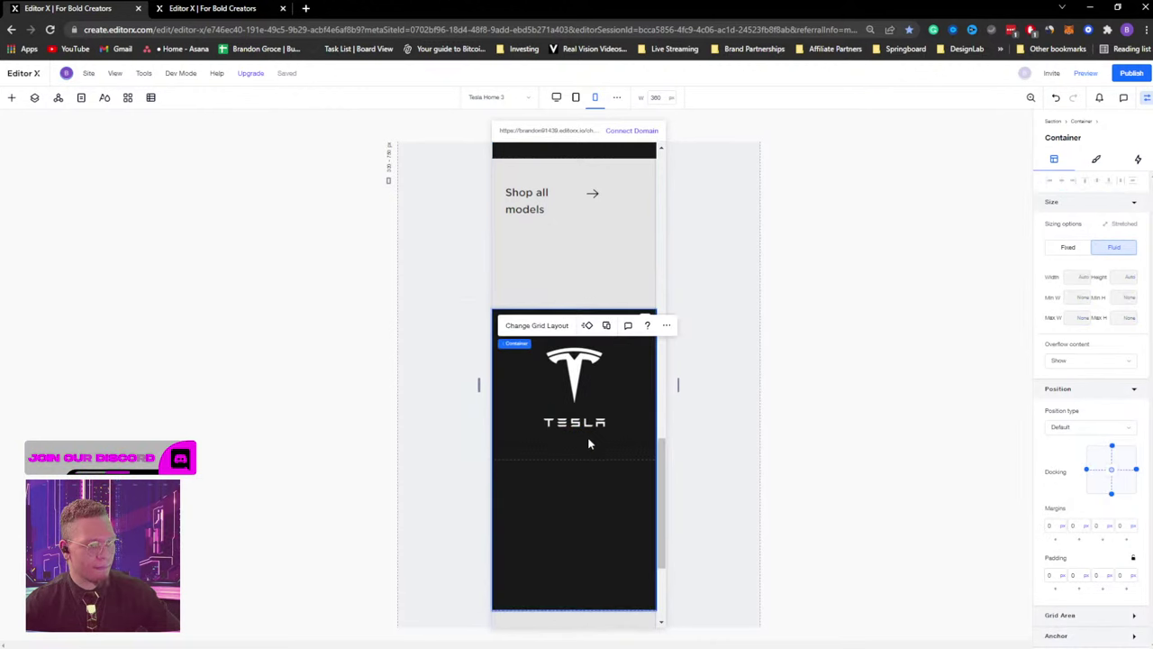
Open the main container's grid for advanced editing and delete the two surplus rows at its lower end.
scroll(587, 442, down, 3)
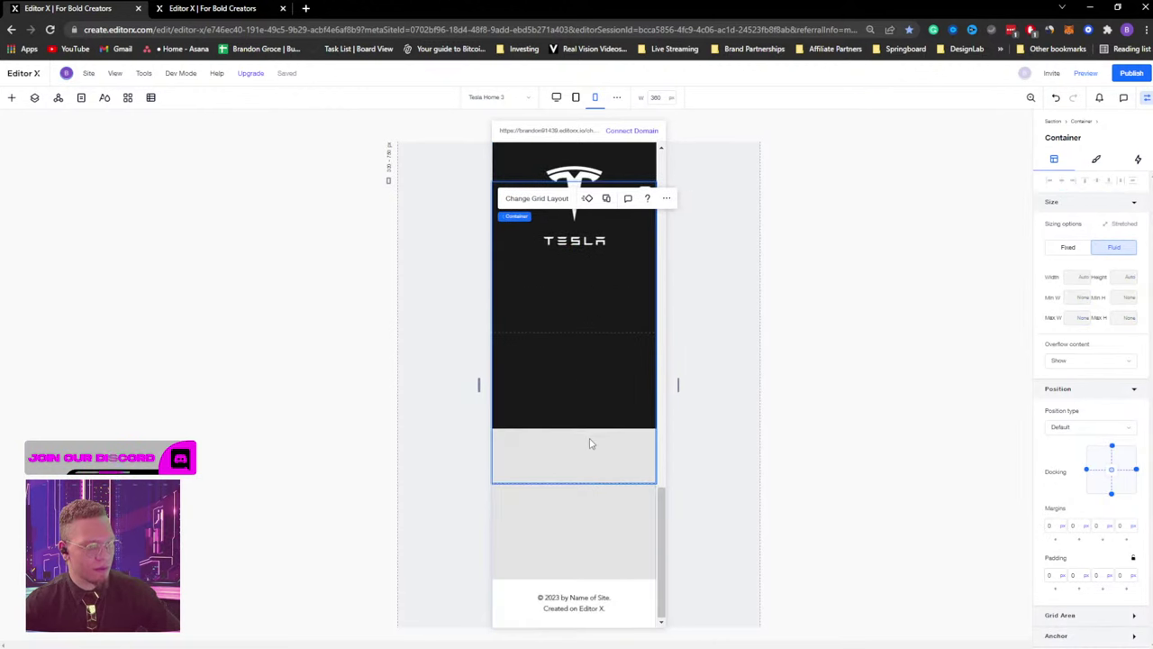
click(562, 513)
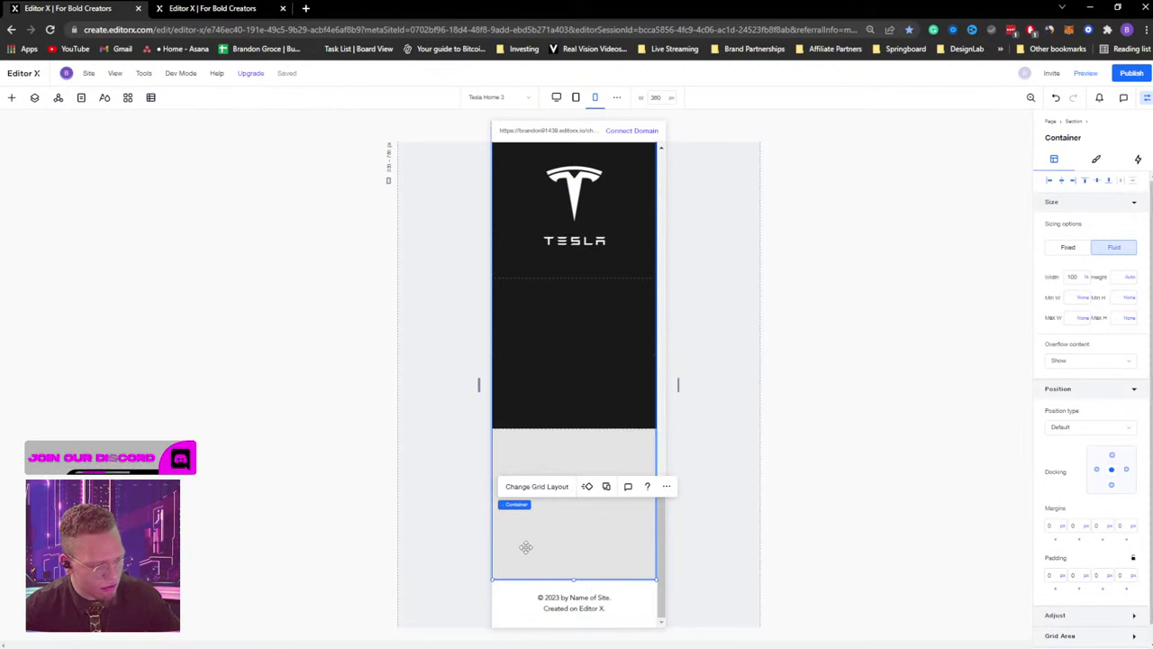
click(536, 487)
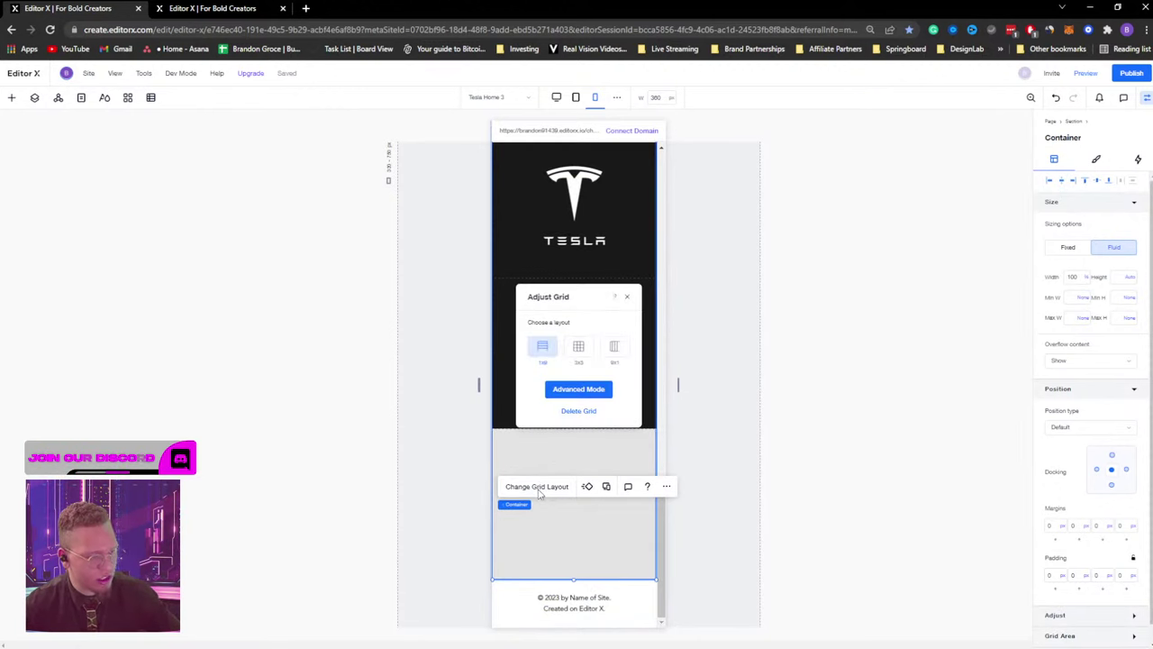
click(576, 391)
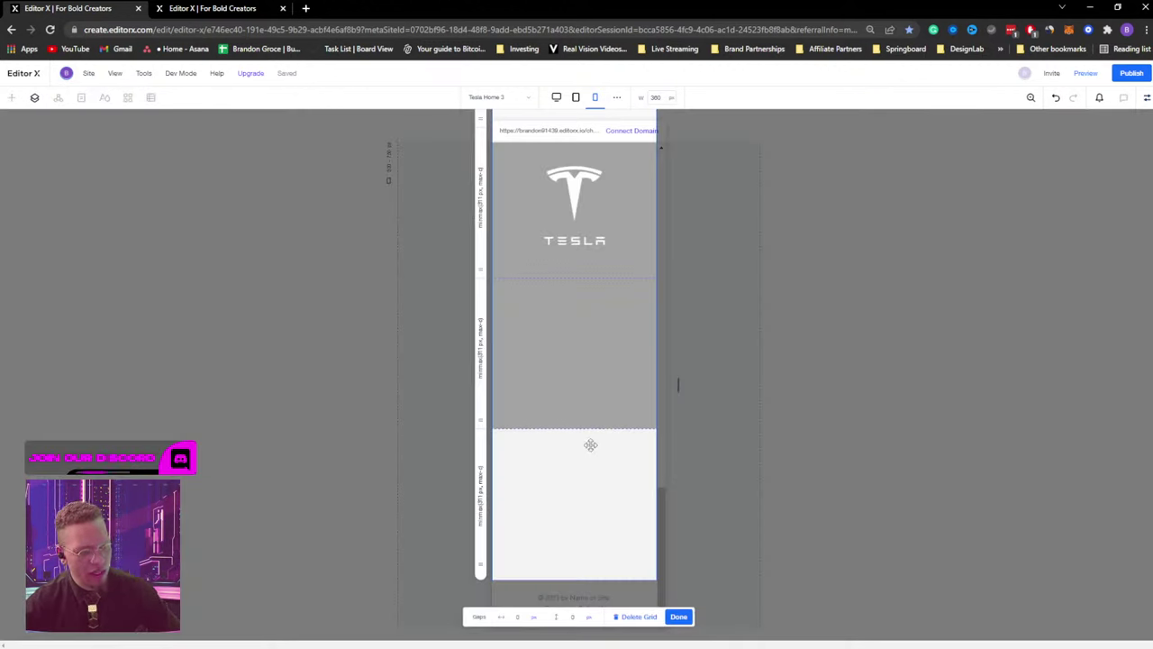
click(480, 509)
click(544, 600)
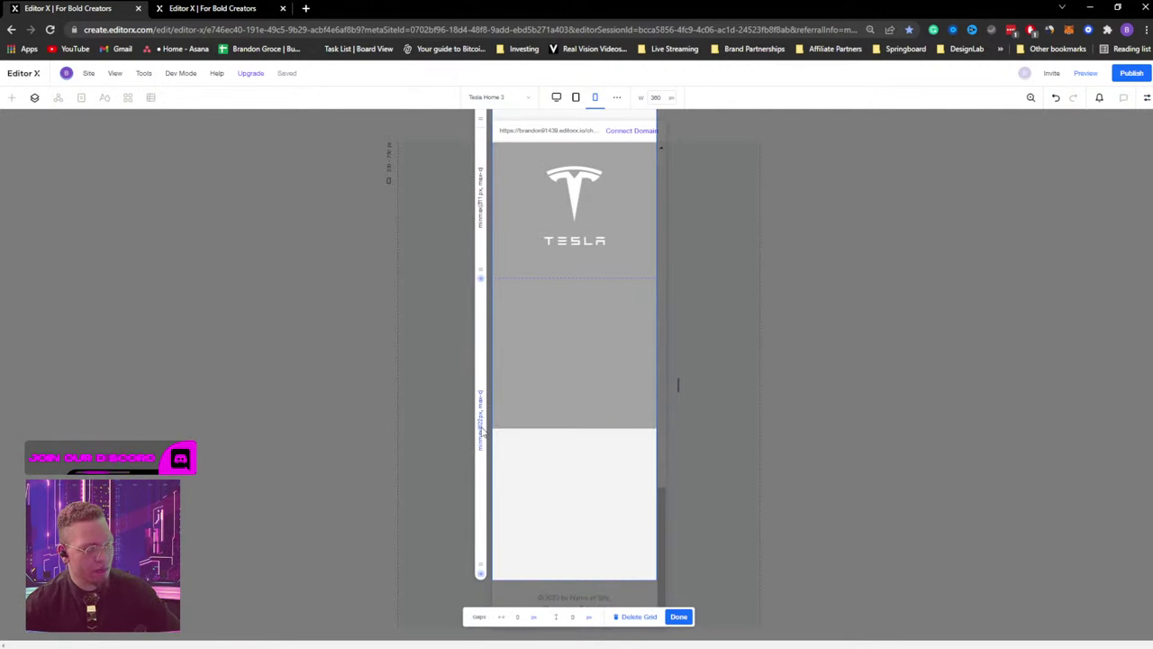
mouse_move(518, 282)
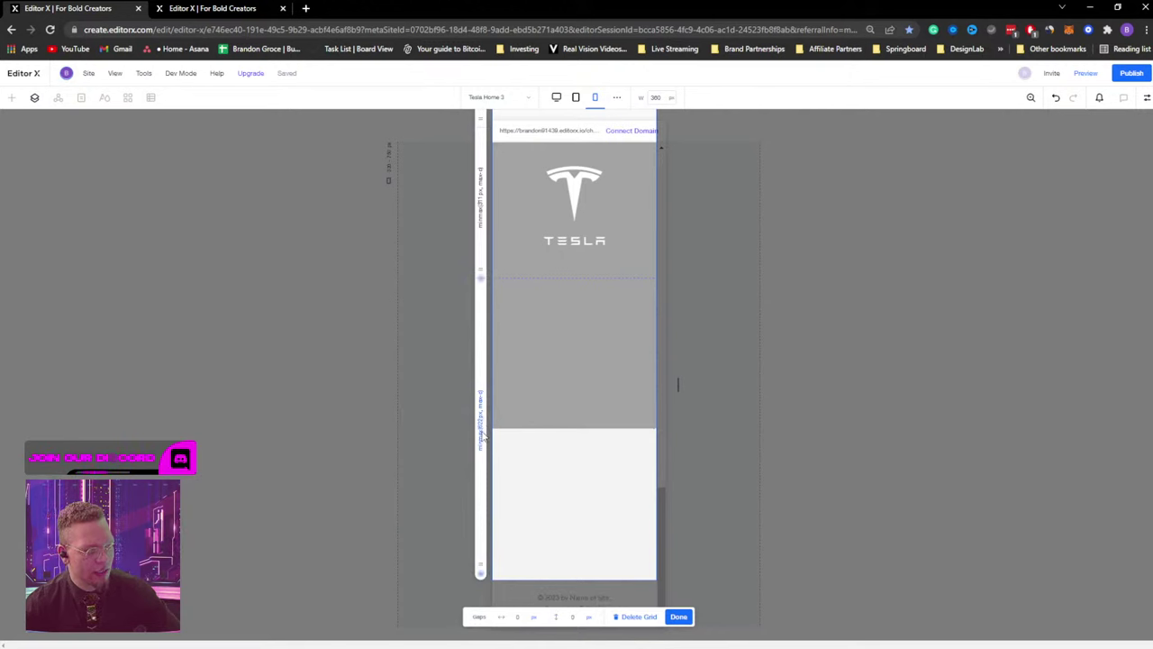
click(480, 428)
click(541, 528)
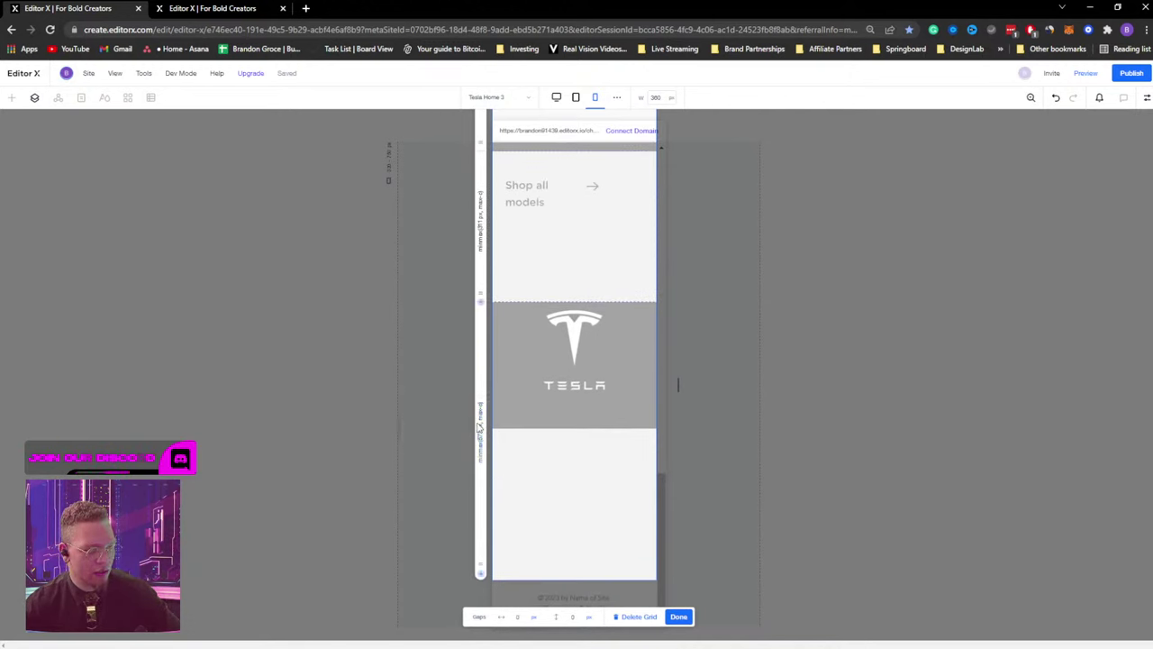
Set the last grid row's minimum height to 300 px, reduce it to 200 px, and finish the grid editing.
click(481, 421)
click(511, 489)
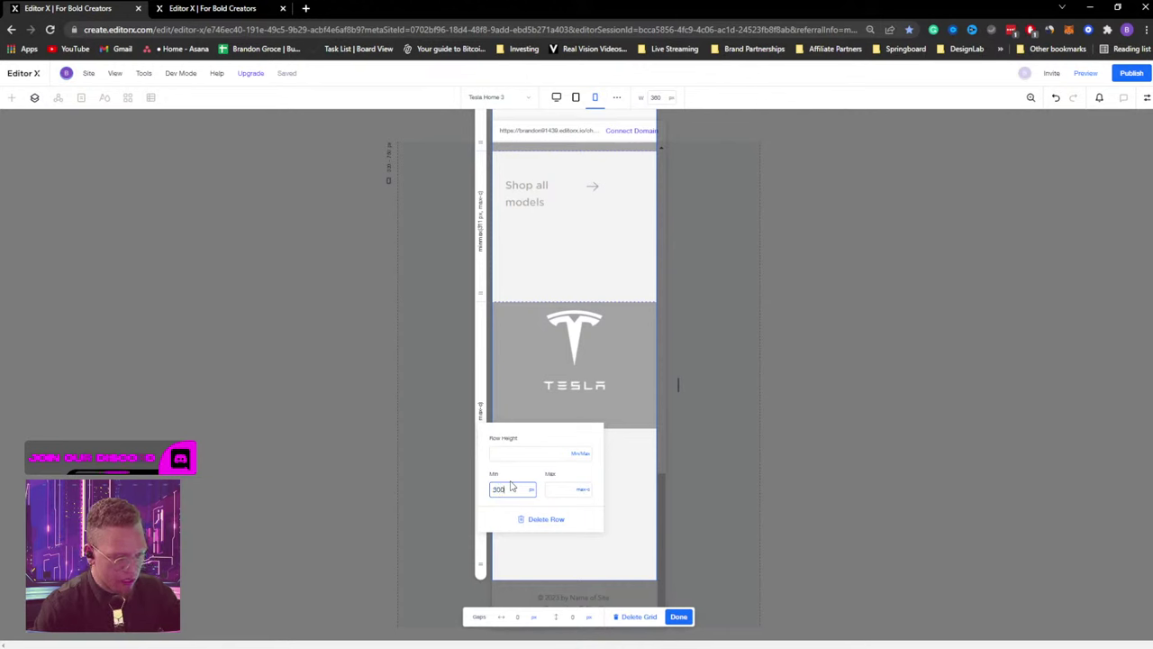
text(300)
key(Return)
click(511, 488)
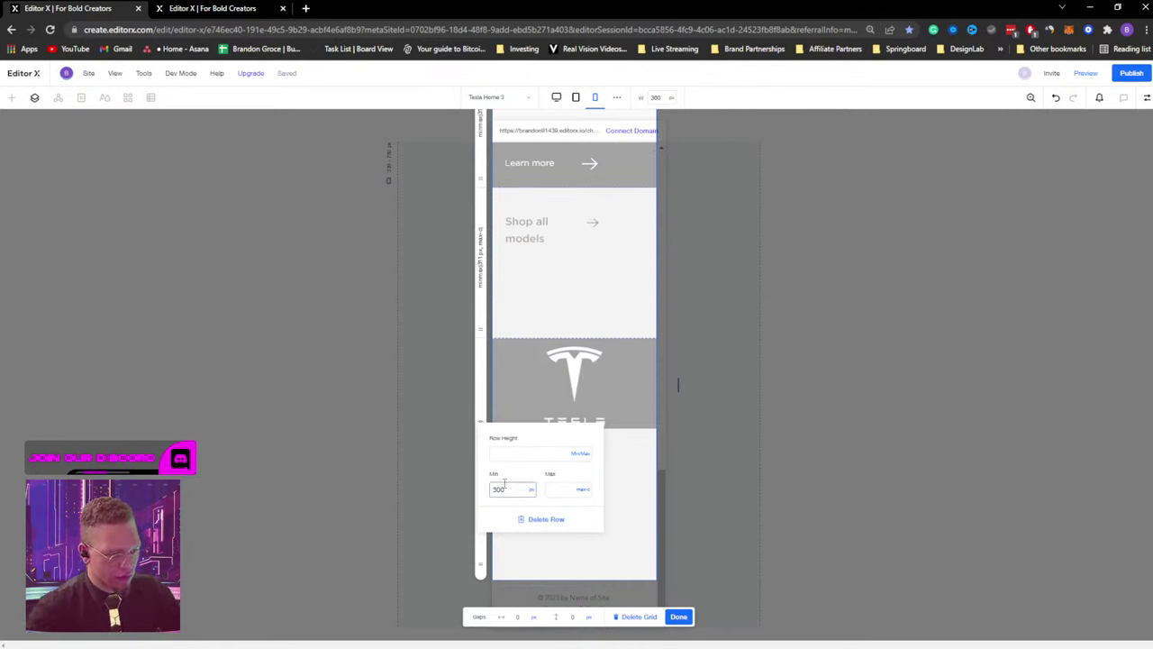
text(20)
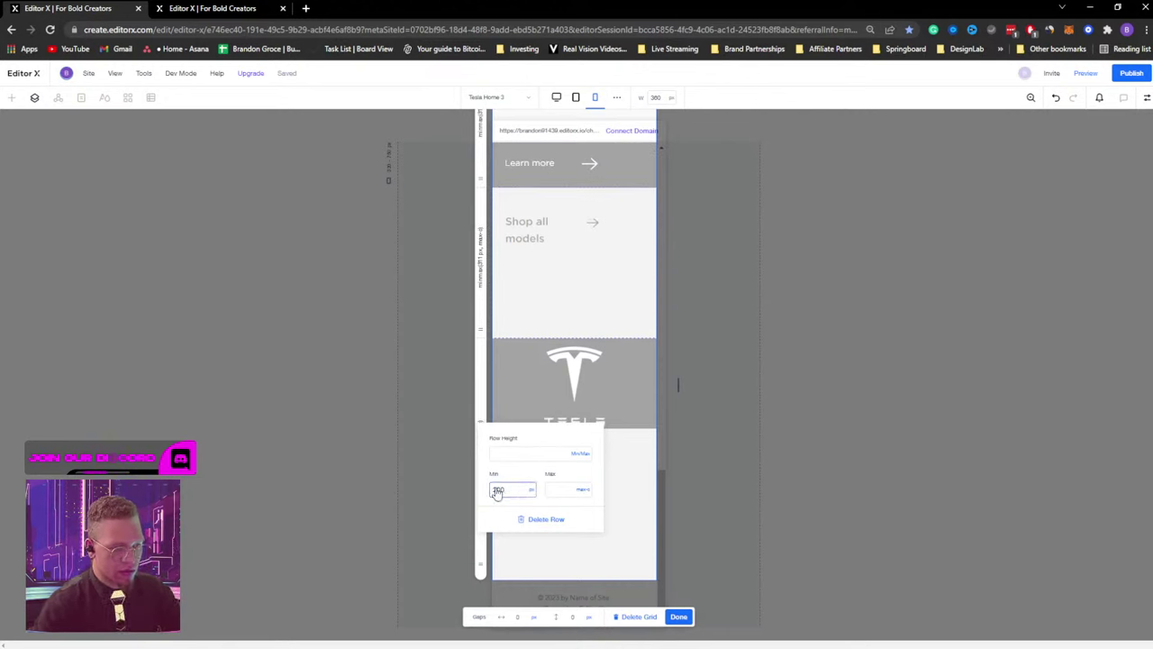
text(200)
key(Return)
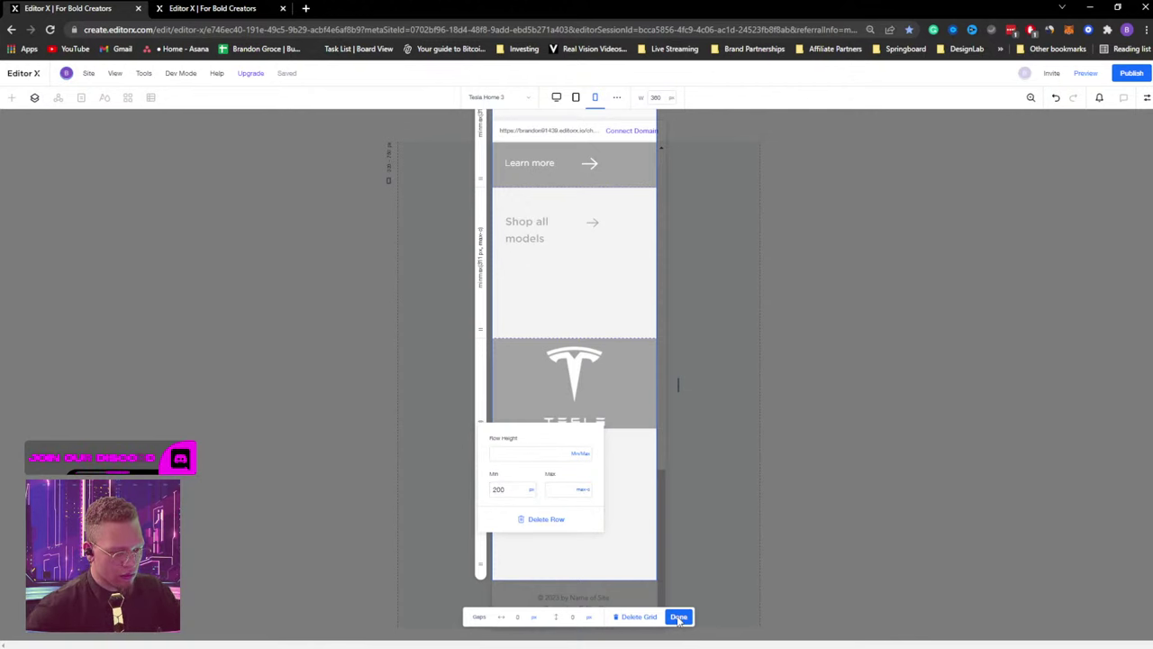
click(679, 617)
click(679, 617)
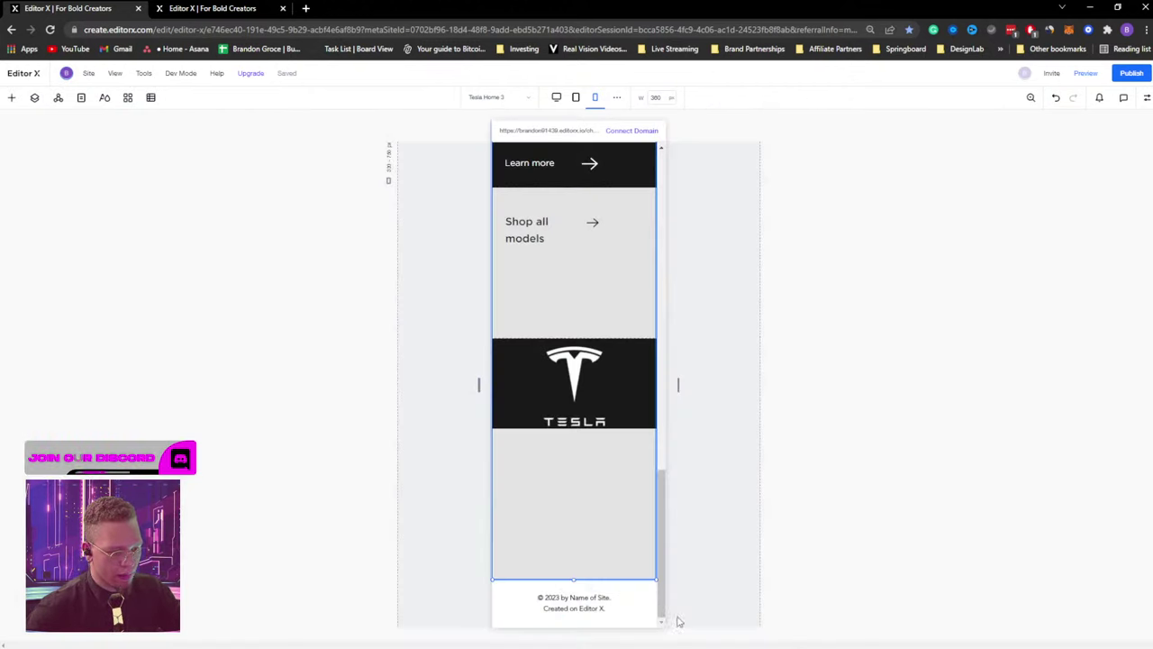
Remove the bottom docking from the Tesla logo container so it docks to the cell's upper edge and sides.
click(625, 399)
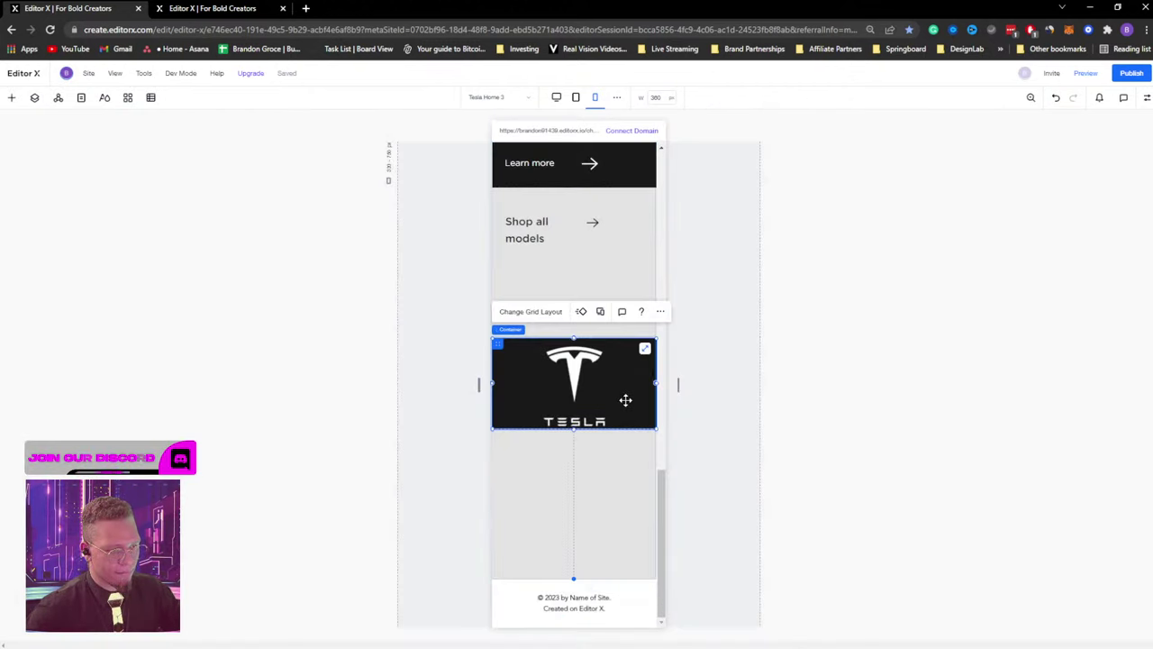
click(1147, 97)
click(1112, 492)
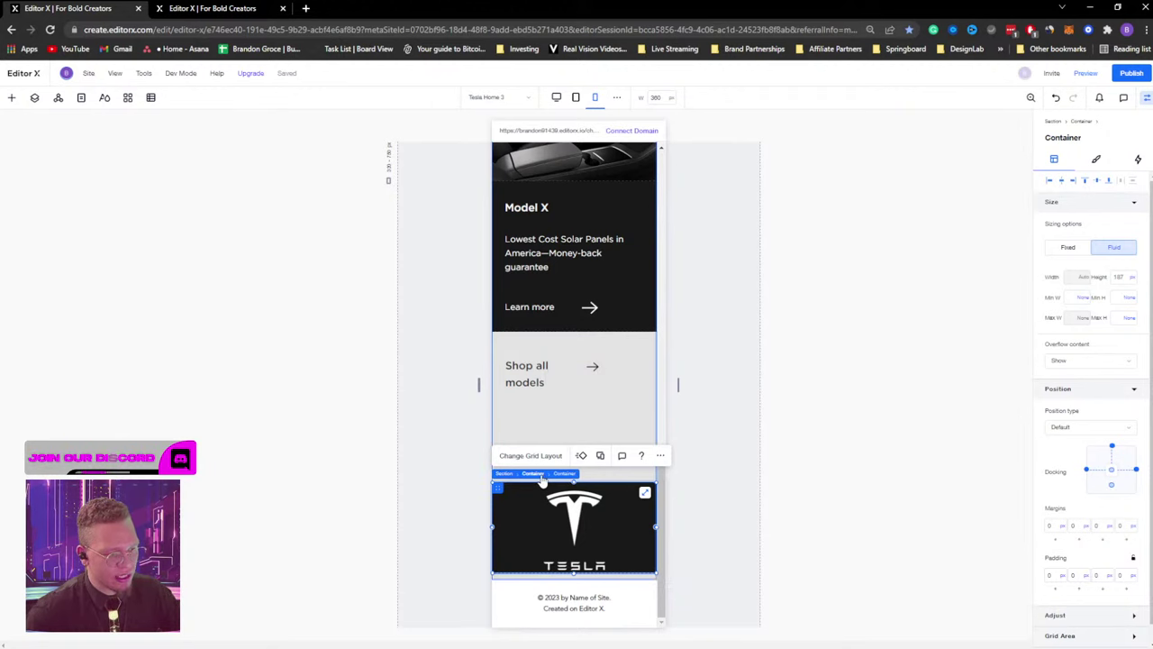
Set the minimum height of the last row in the main container's grid to 400 px and finish the grid editing.
click(542, 480)
click(538, 518)
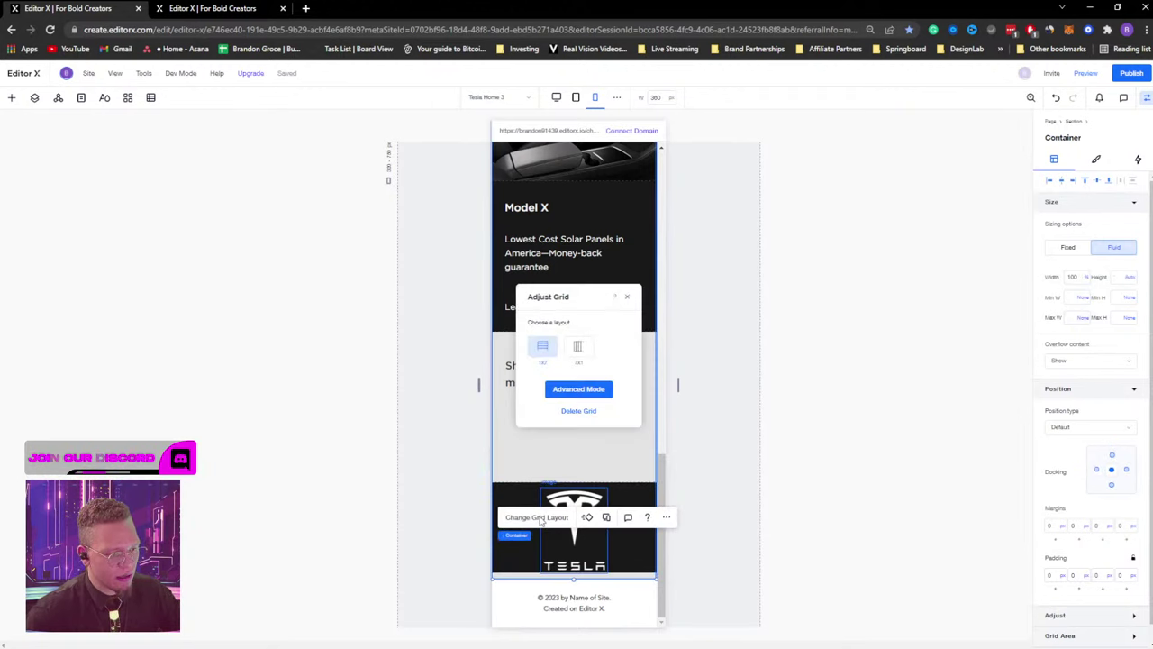
click(594, 393)
click(482, 529)
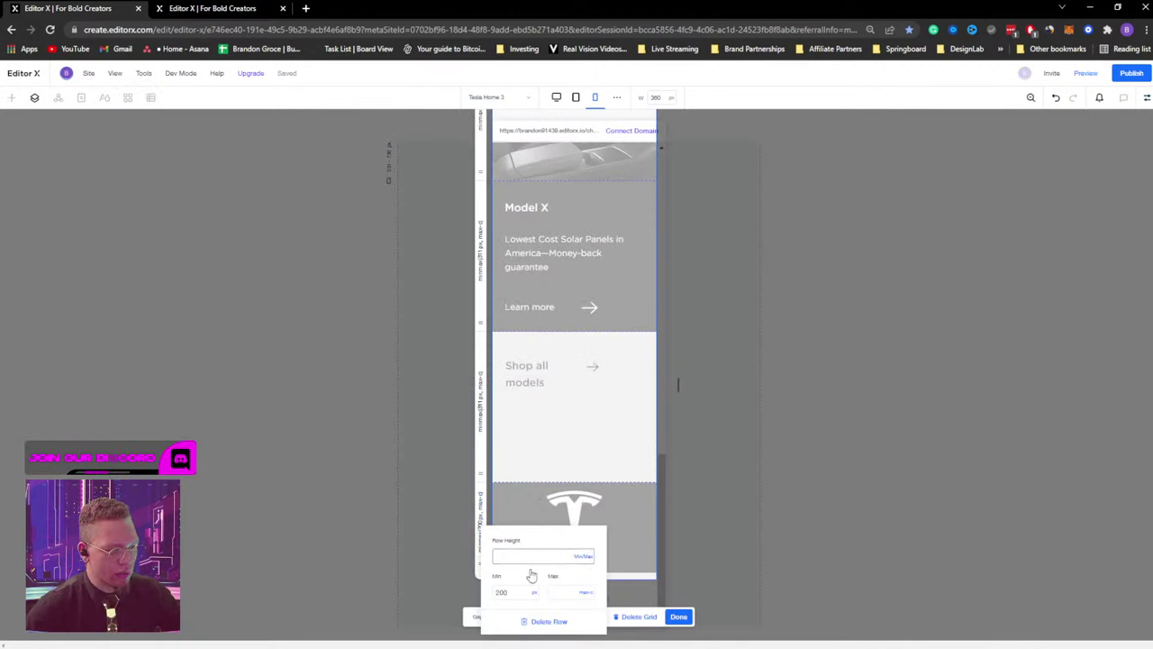
double_click(517, 588)
text(400)
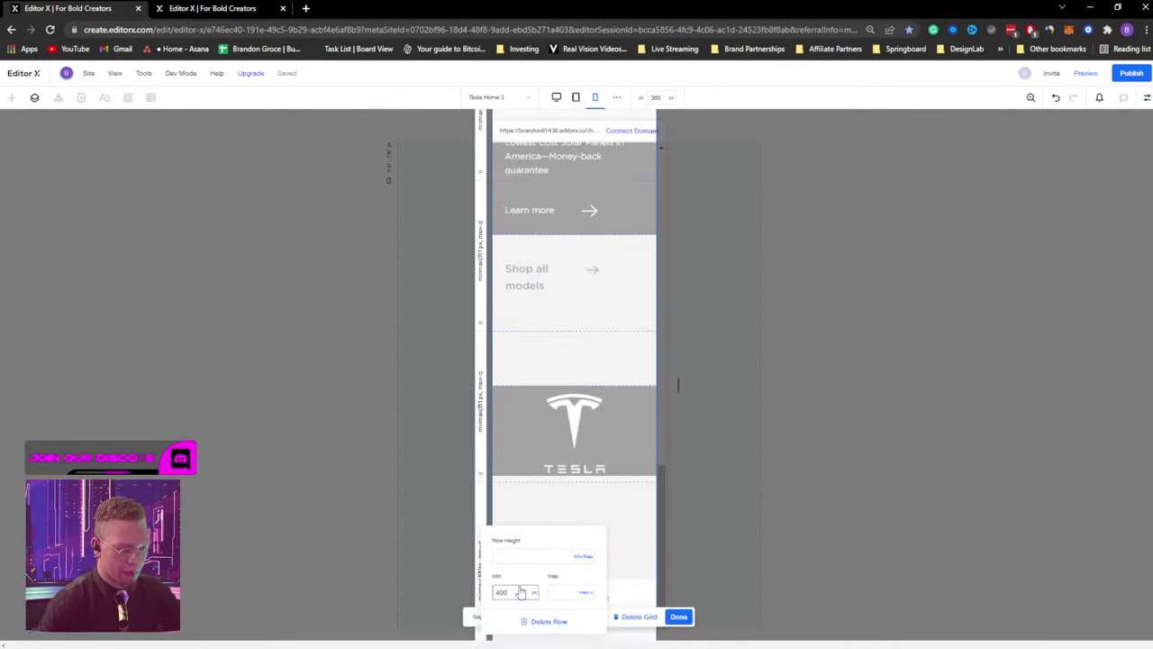
click(677, 617)
click(678, 617)
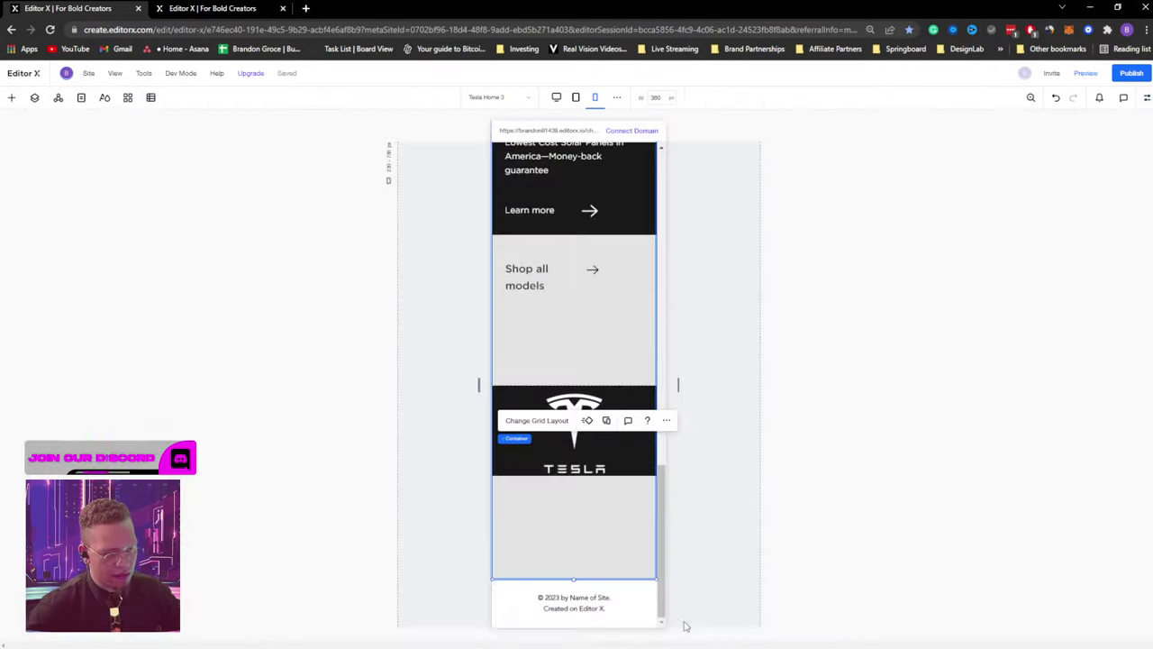
Stretch the Tesla logo container to fill the last grid row and select its logo image.
click(640, 453)
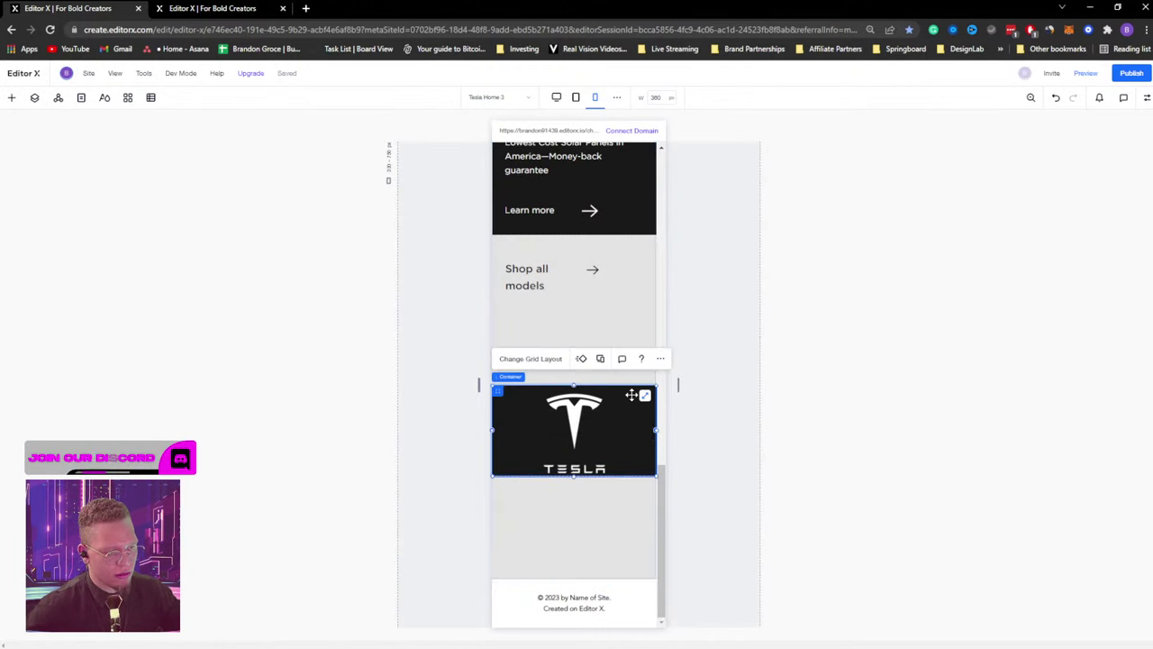
click(645, 402)
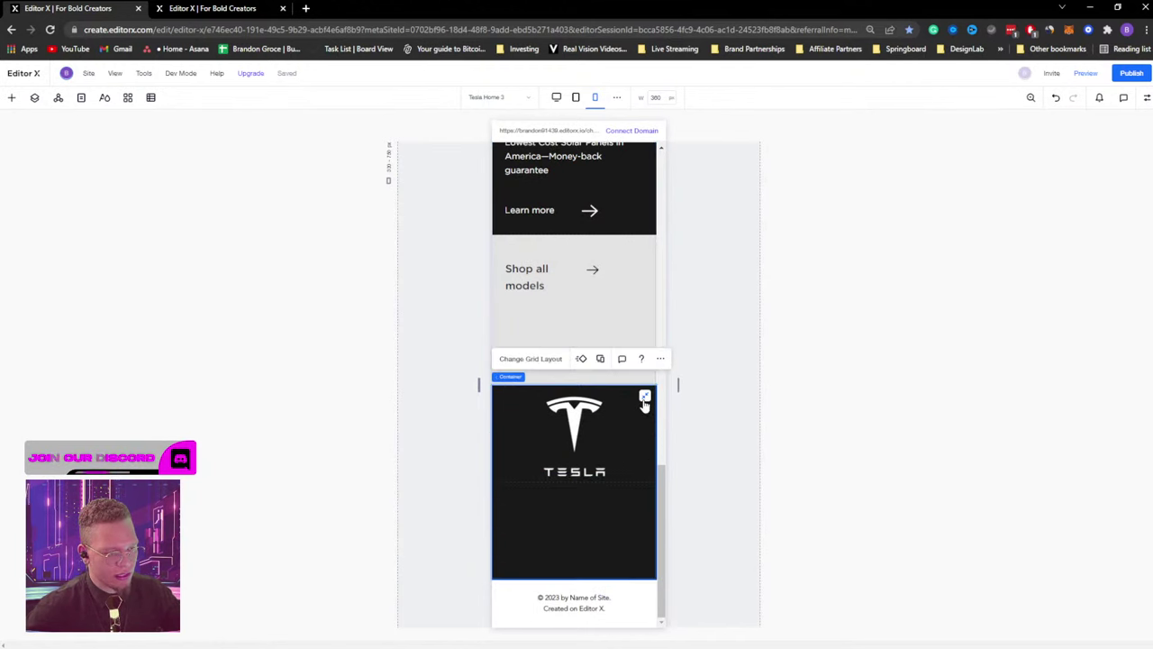
click(581, 431)
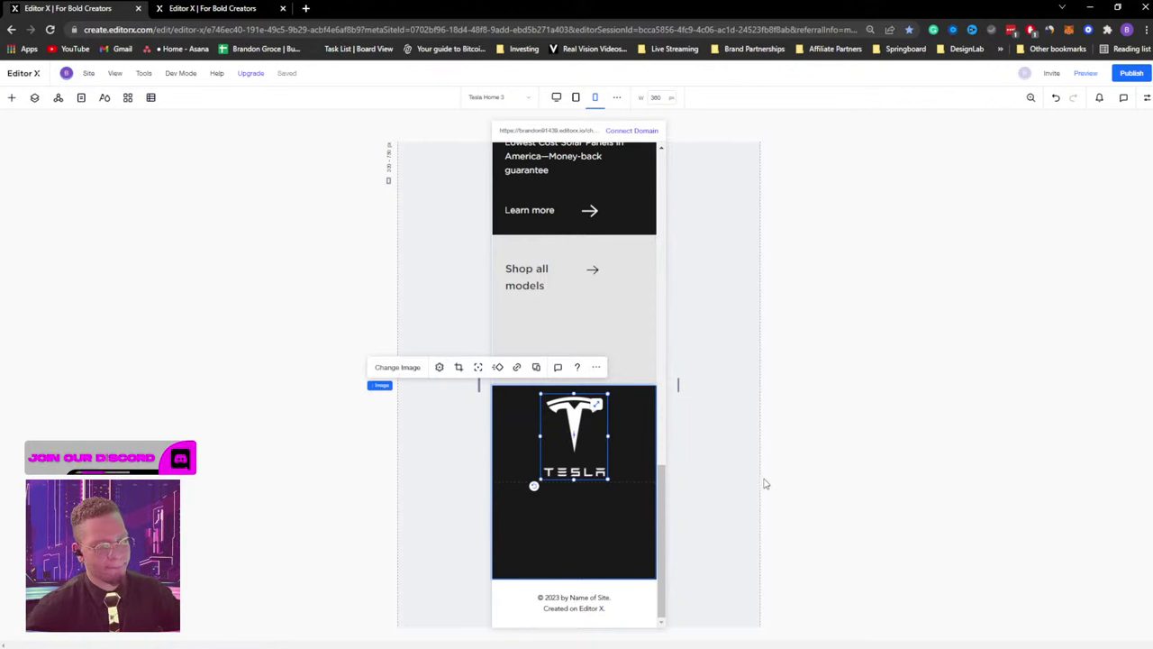
Review the mobile layout from the Model X hero section down to the Tesla logo container, checking order and spacing.
scroll(730, 496, up, 10)
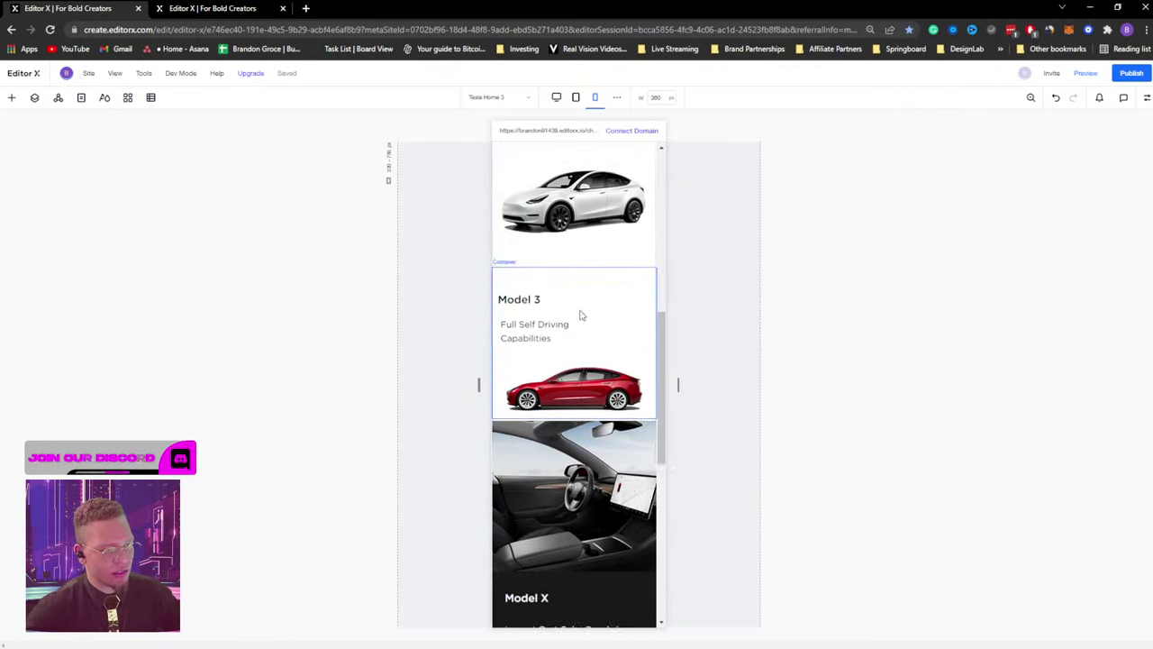
scroll(586, 324, up, 1)
scroll(590, 331, up, 3)
scroll(589, 333, down, 2)
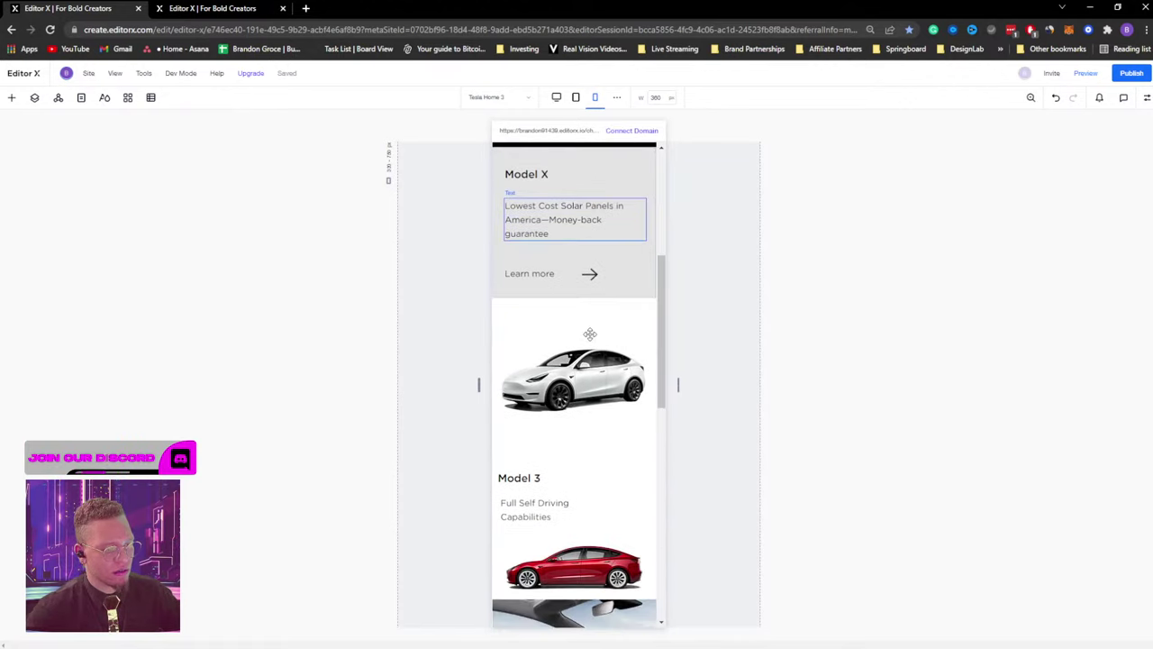
scroll(589, 334, up, 5)
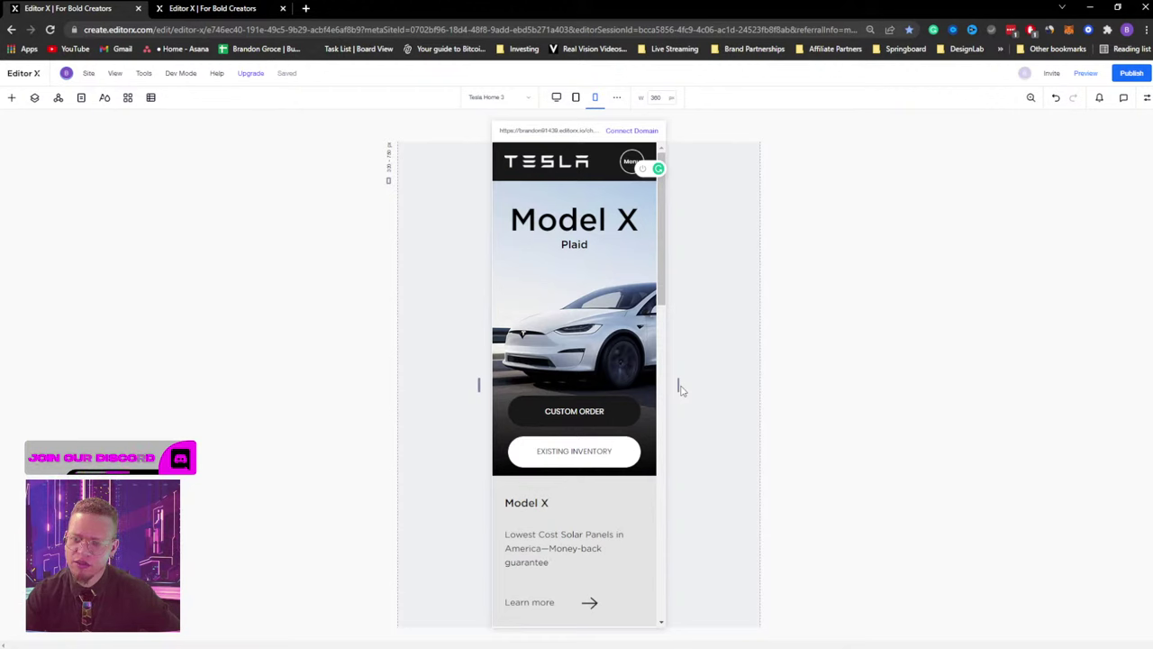
scroll(625, 435, down, 15)
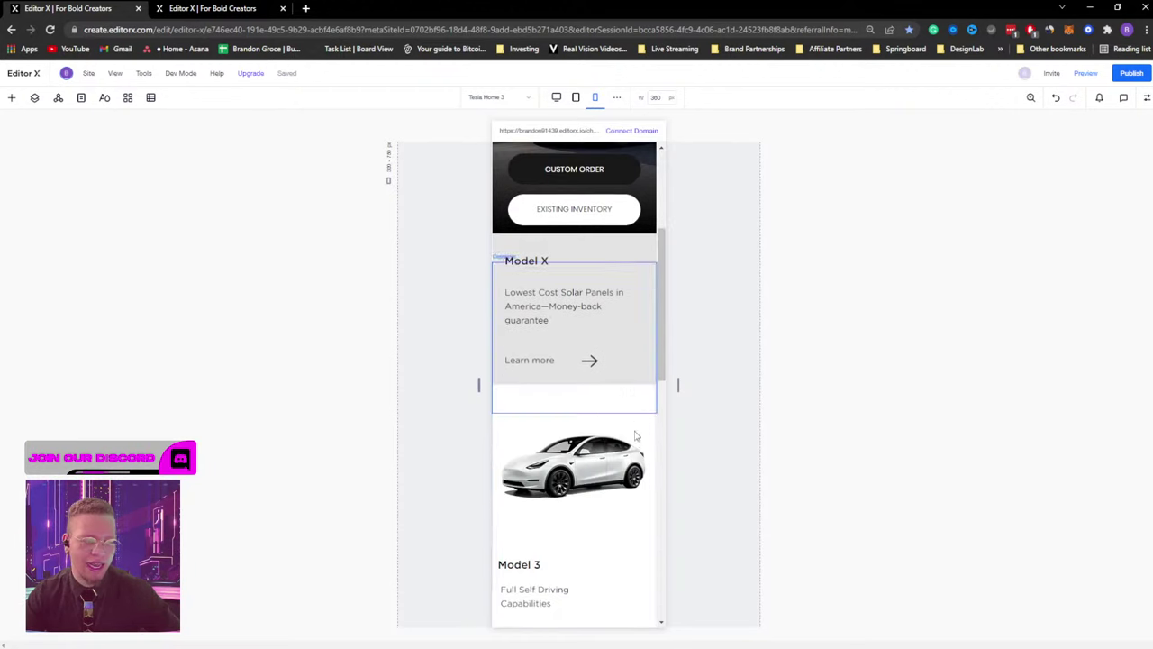
click(629, 467)
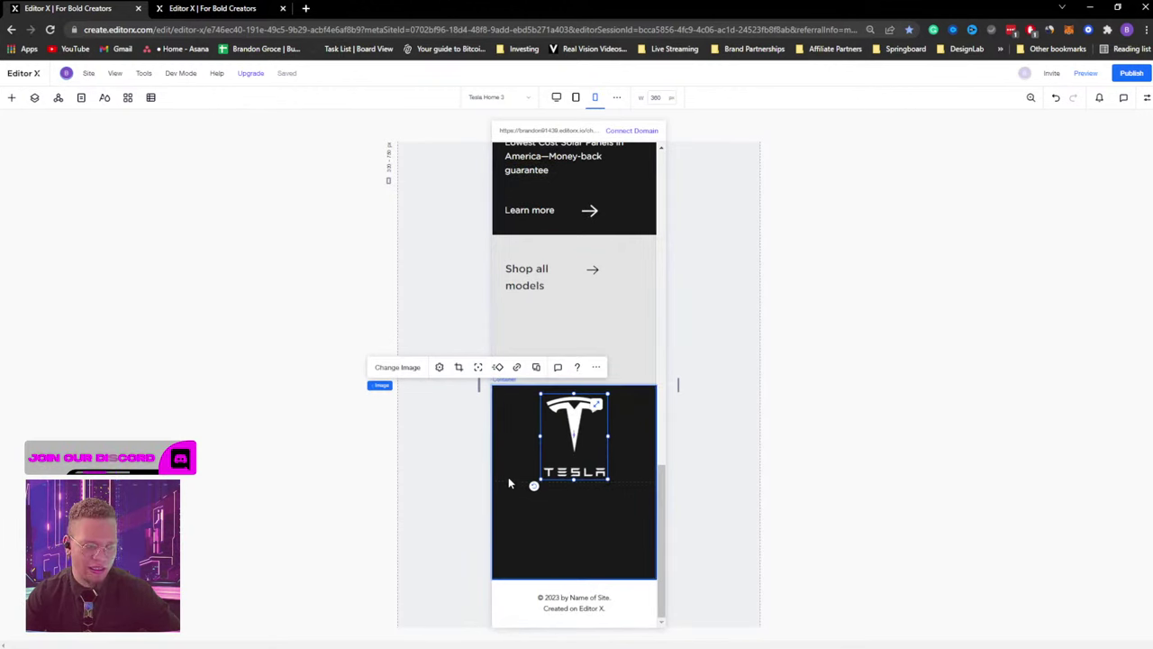
click(504, 513)
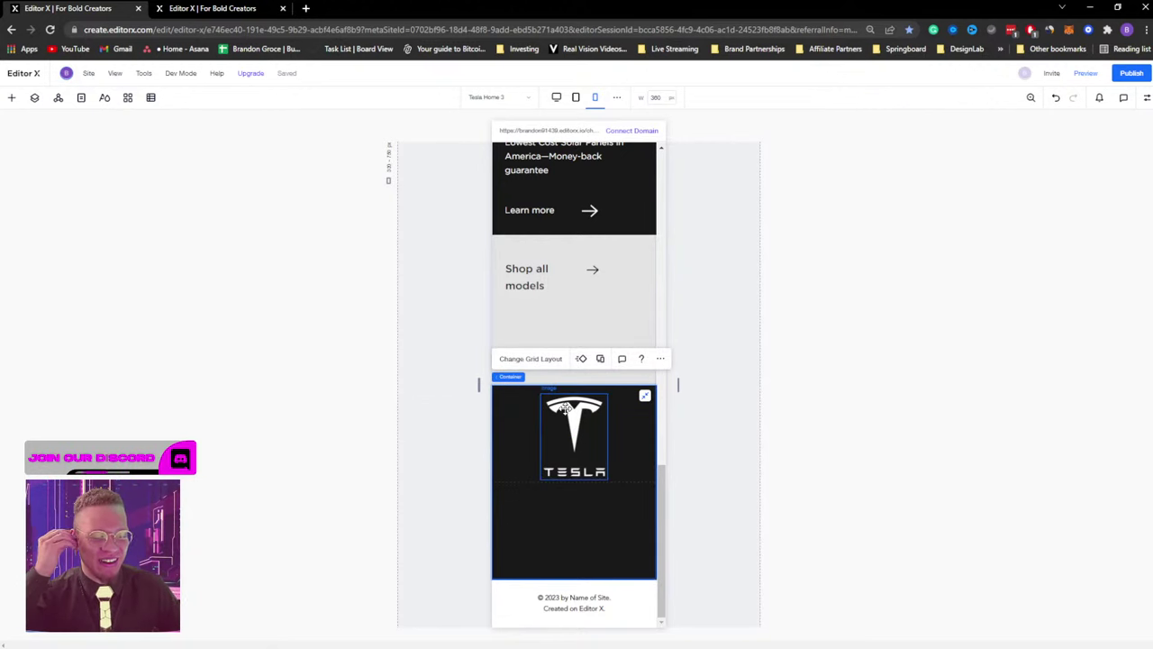
scroll(563, 414, up, 4)
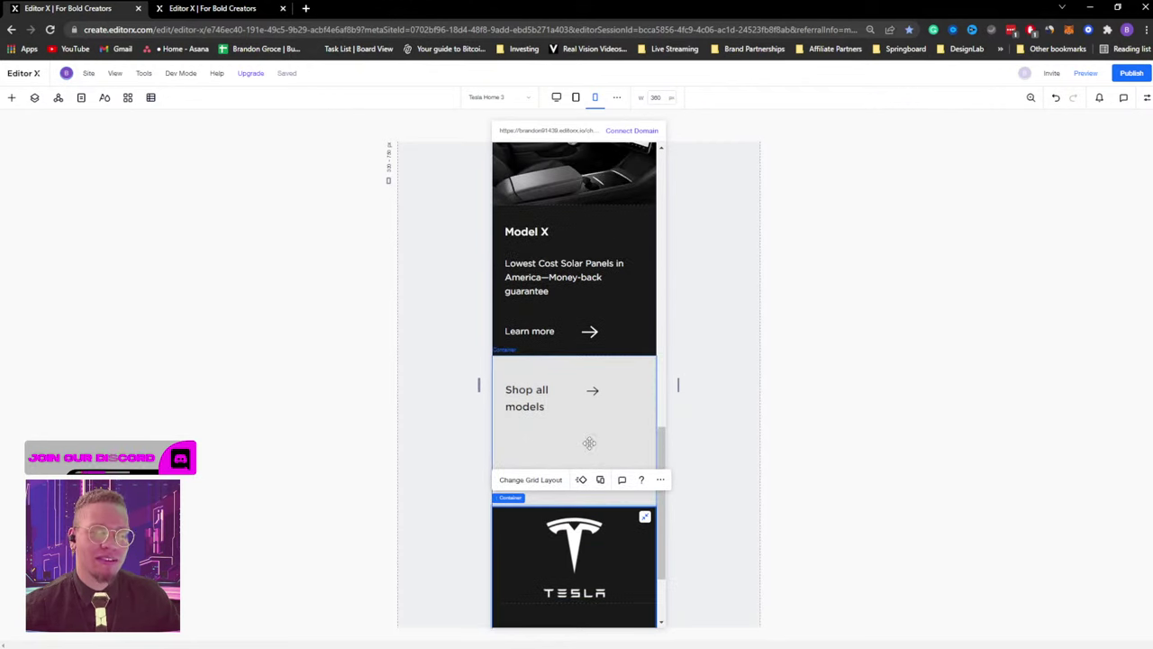
scroll(545, 464, up, 7)
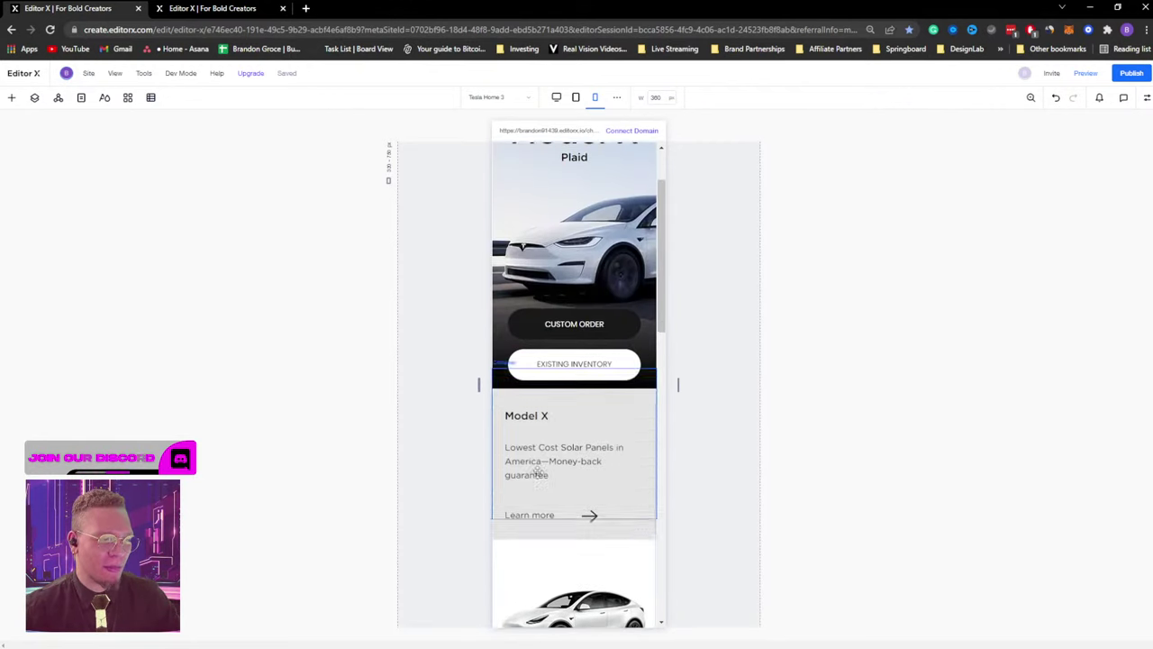
click(636, 159)
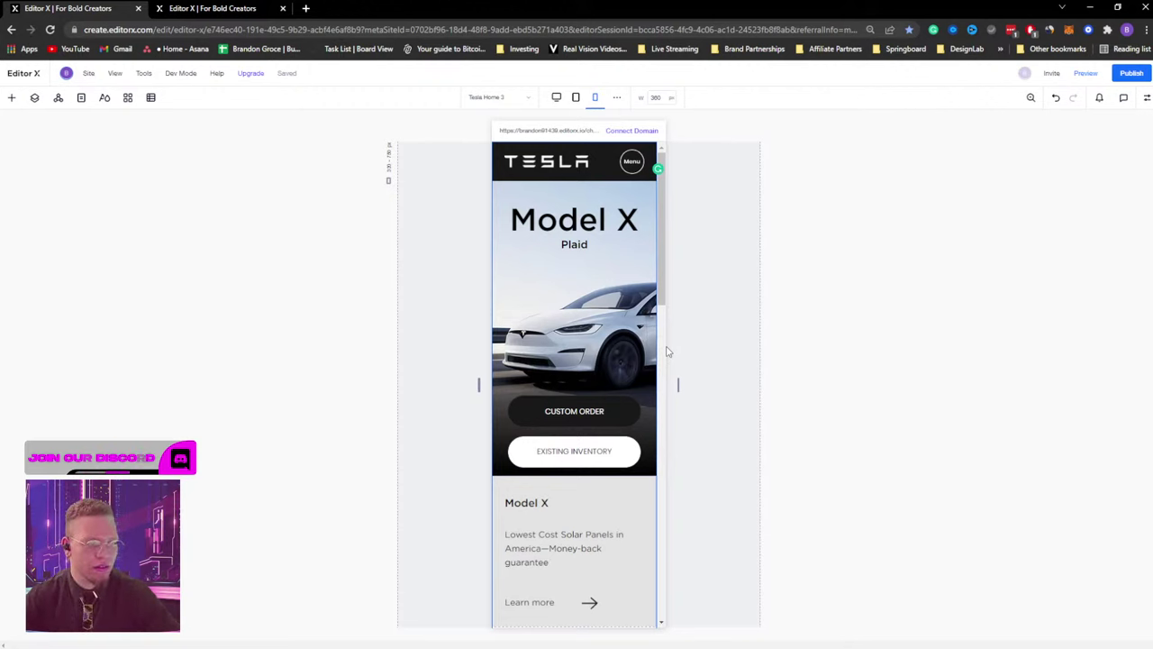
scroll(589, 276, down, 7)
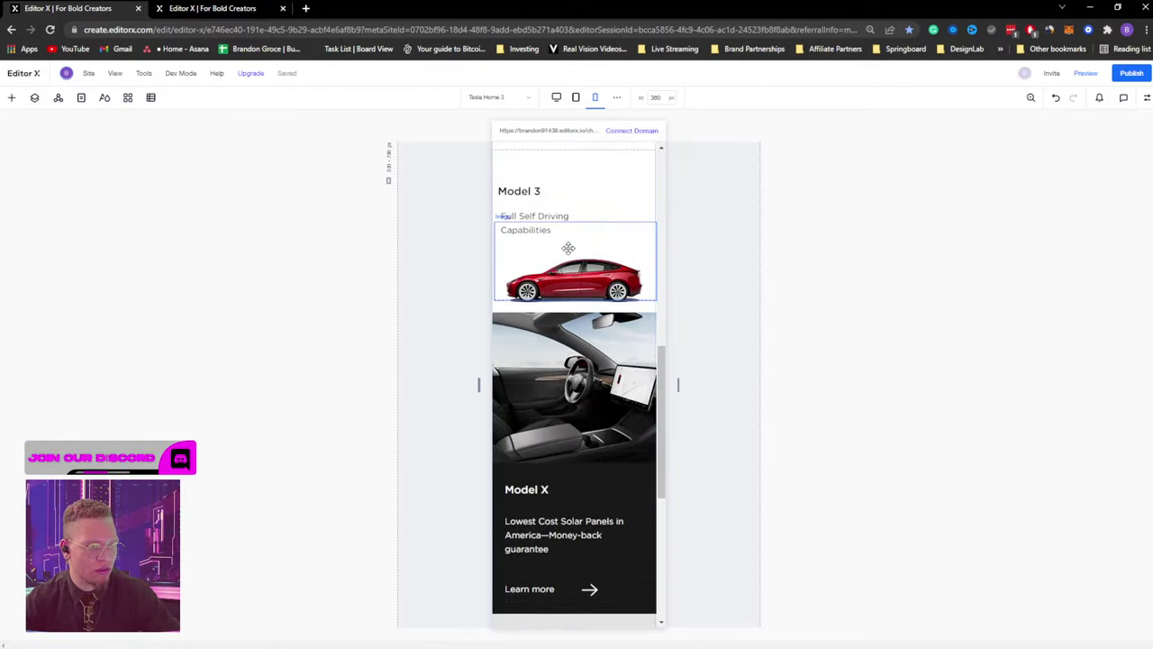
Try removing the red Model 3 car image on the mobile breakpoint and undo the deletion.
scroll(569, 247, up, 2)
click(585, 340)
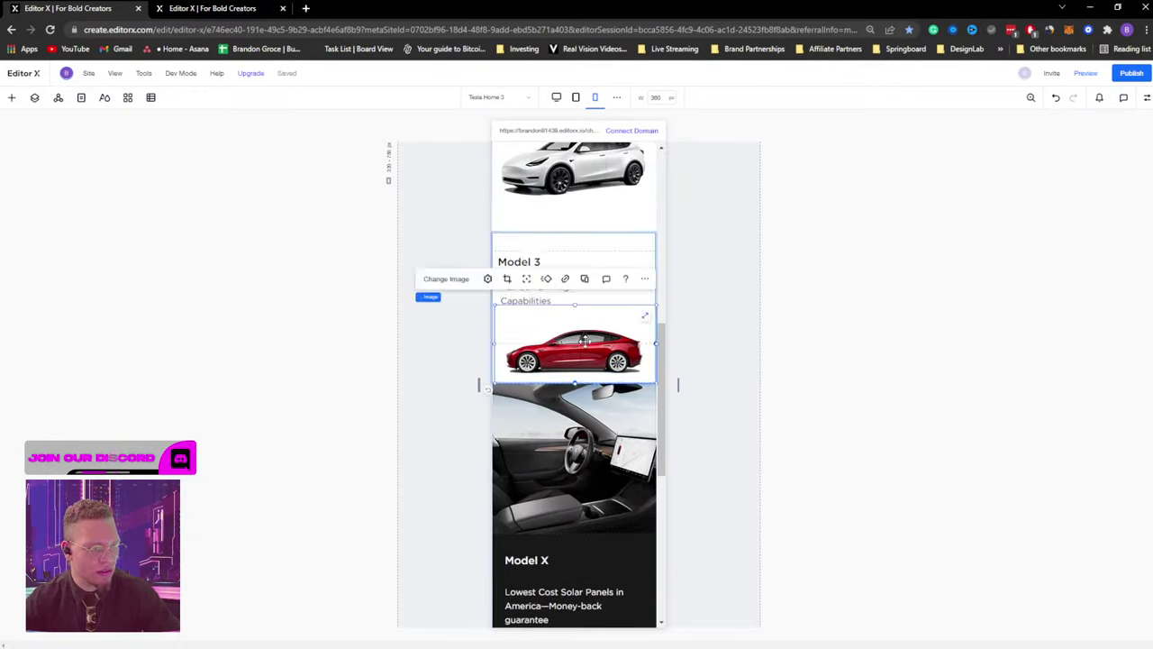
key(Delete)
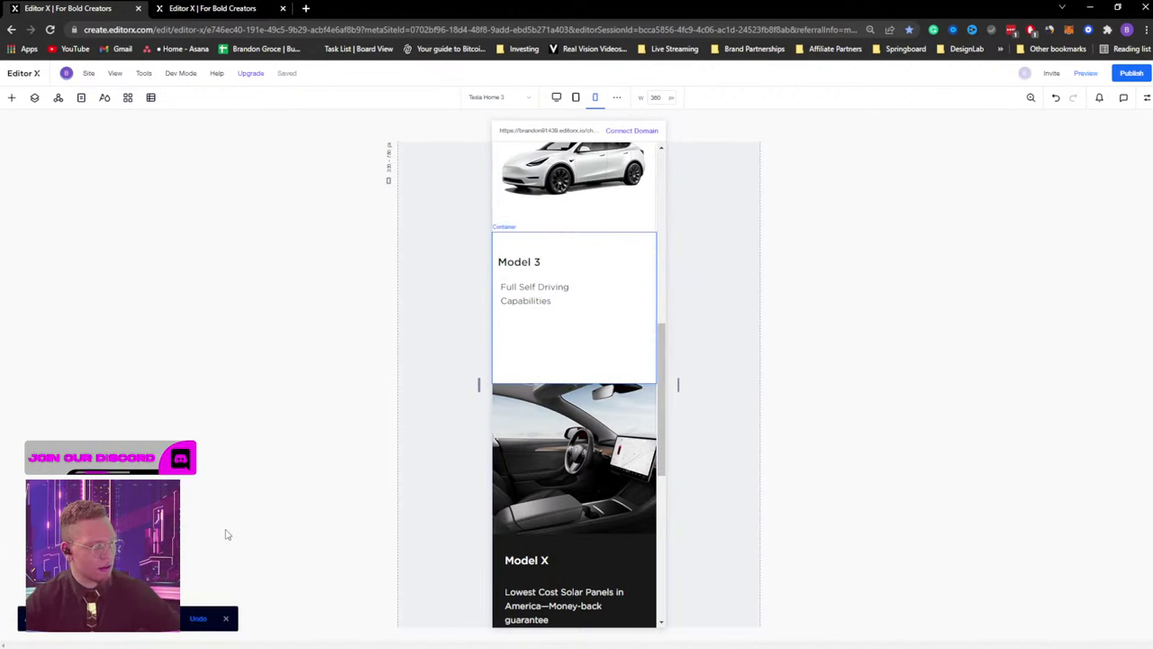
key(ctrl+z)
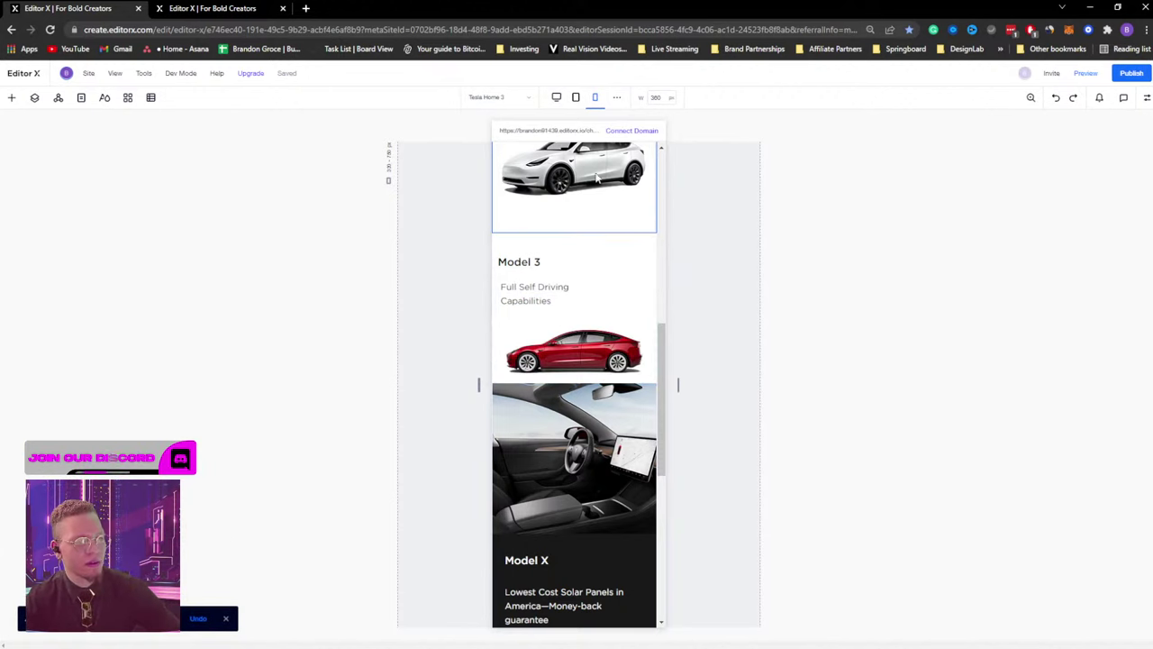
Switch to the desktop breakpoint and check how the layout responds as the canvas narrows to about 1352 px, including the page's breakpoint ranges.
click(556, 97)
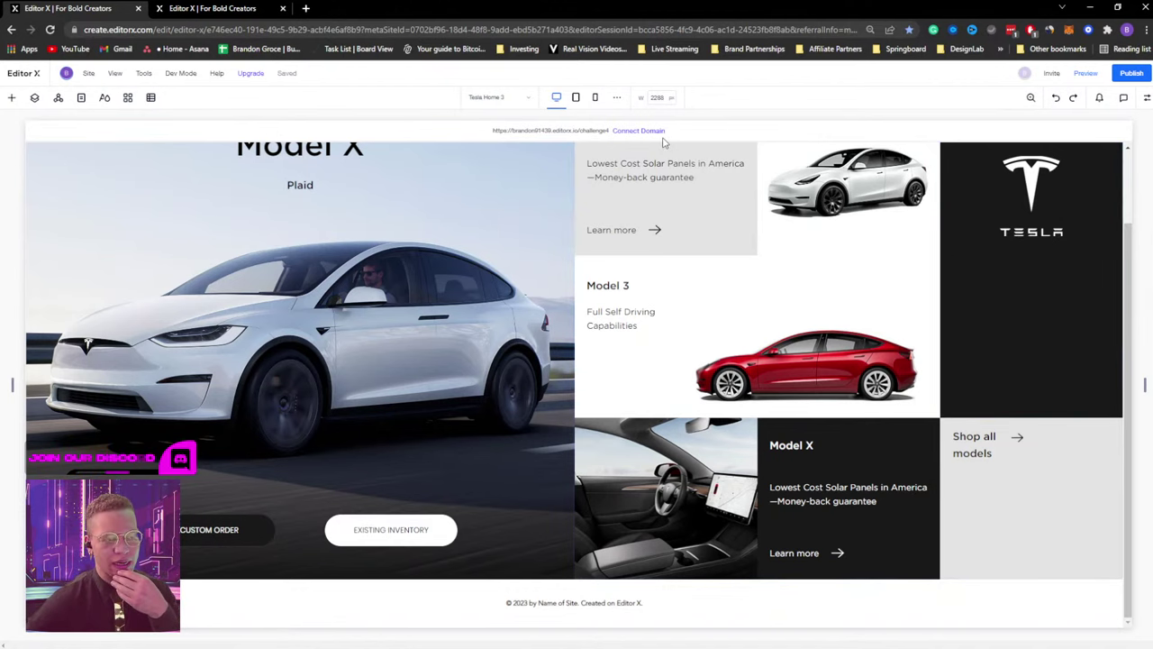
drag(1145, 385, 920, 367)
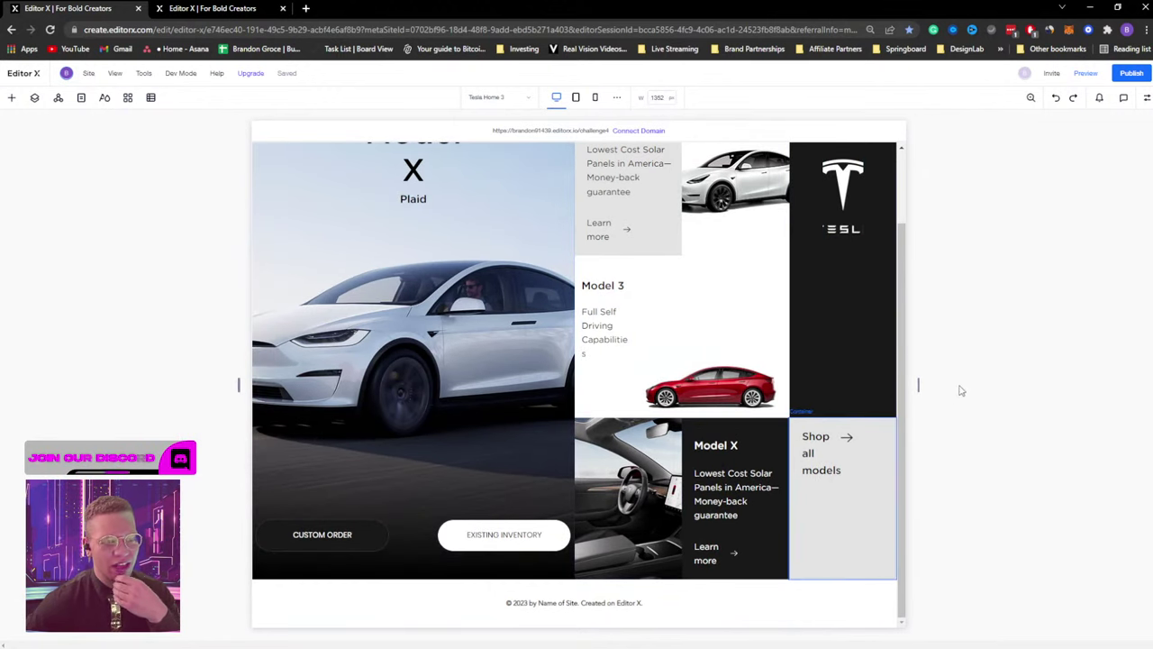
double_click(897, 385)
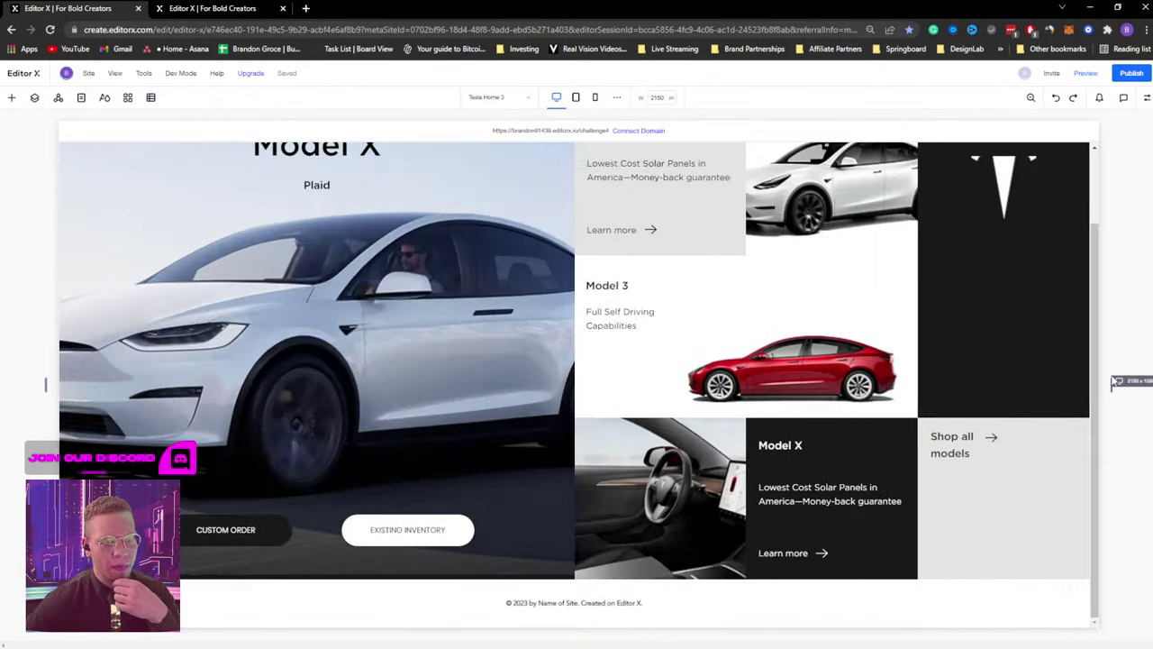
click(616, 99)
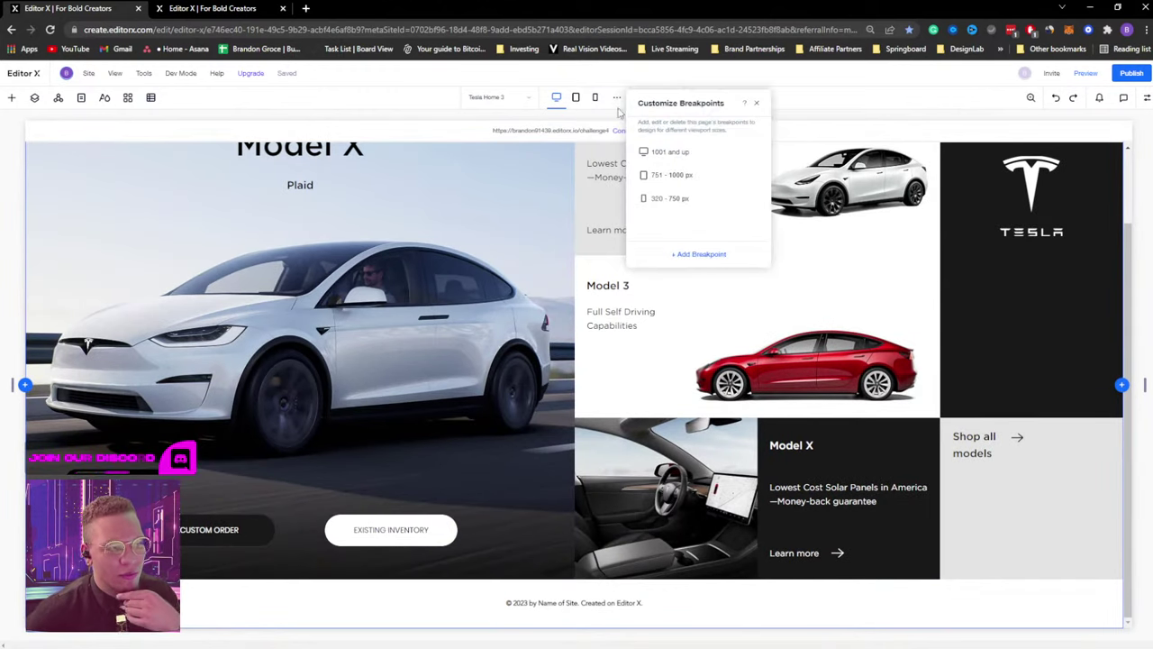
click(840, 108)
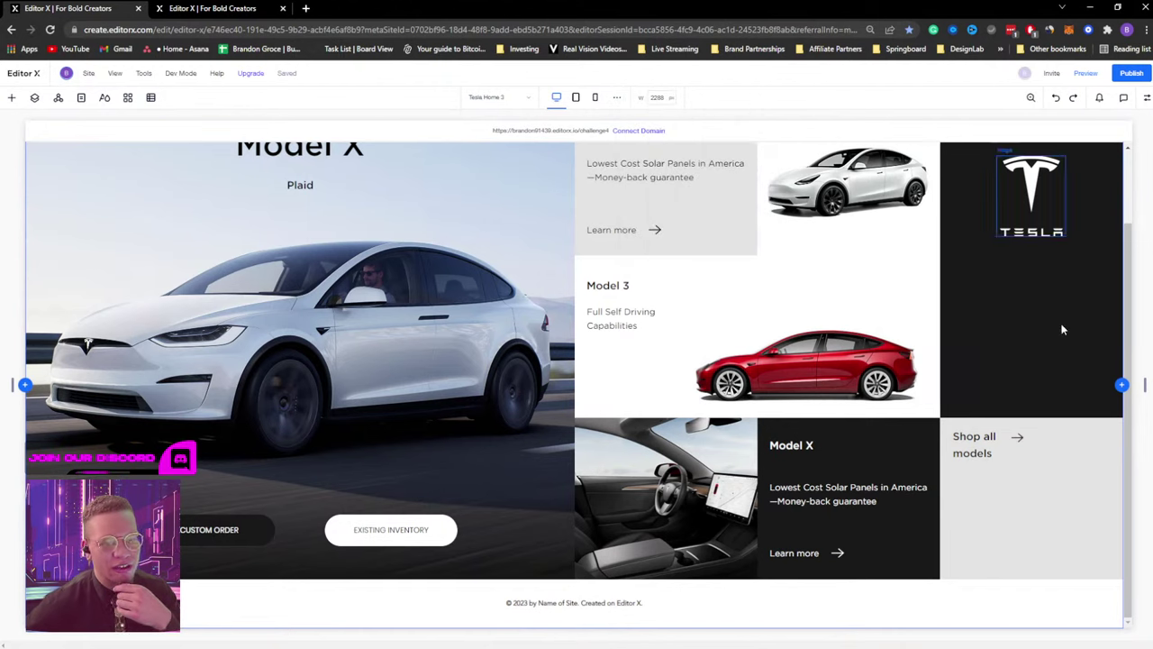
drag(1144, 387, 1138, 358)
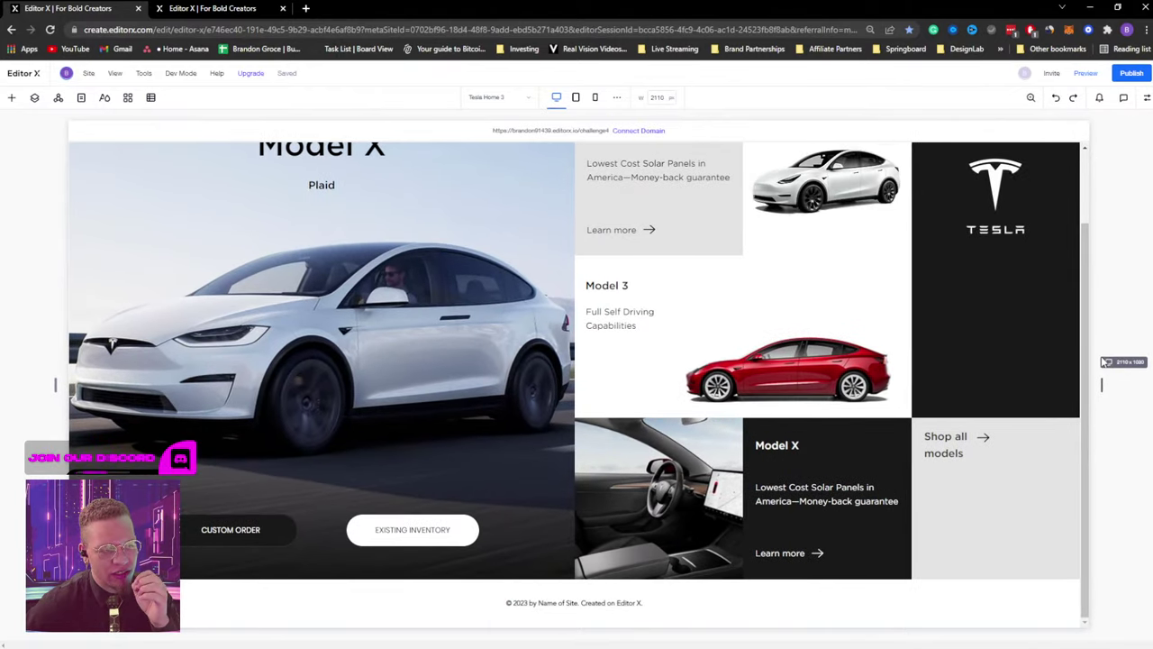
click(554, 98)
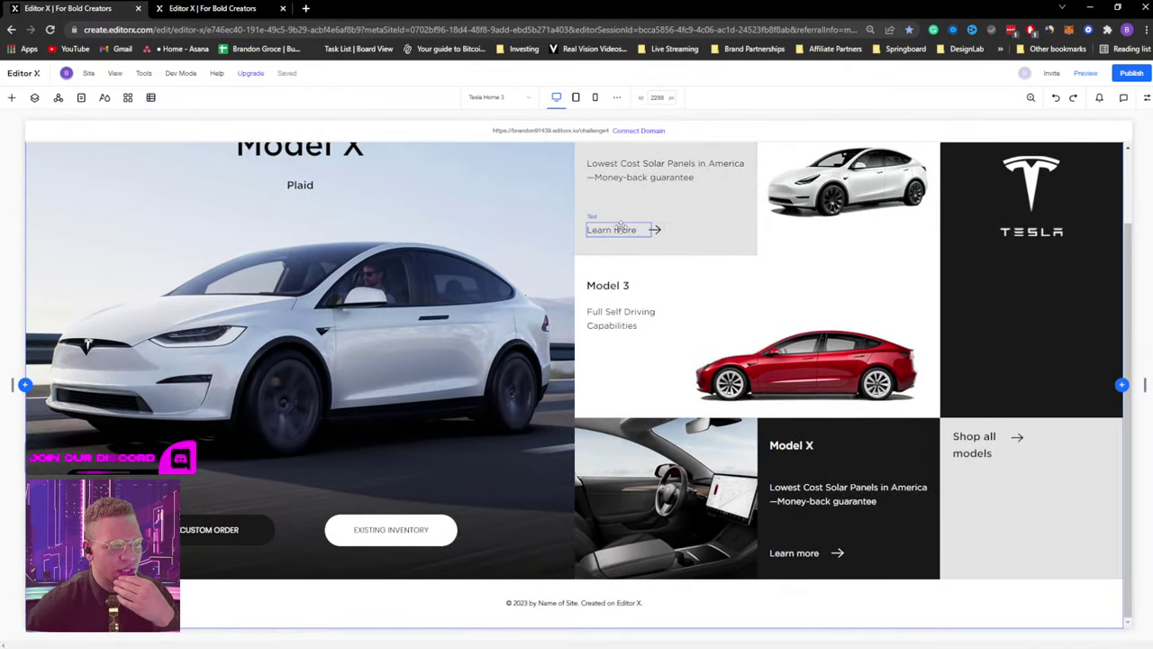
Set the sizing of the "Learn more" container in the light grey Model X cell to Fixed.
click(621, 230)
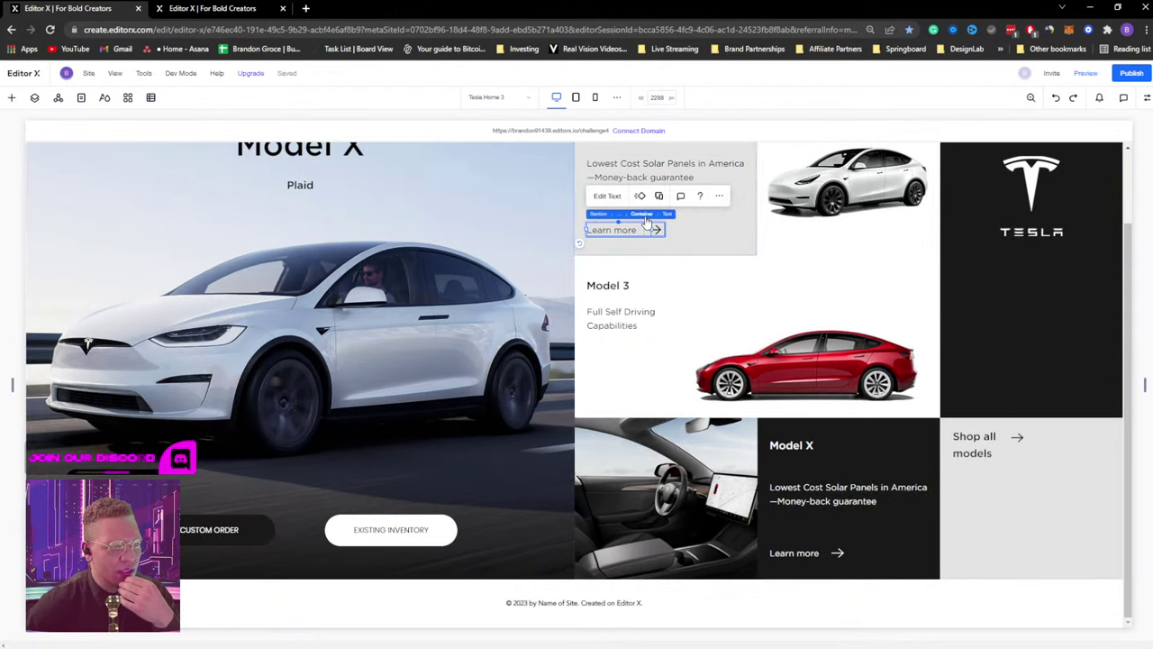
click(645, 216)
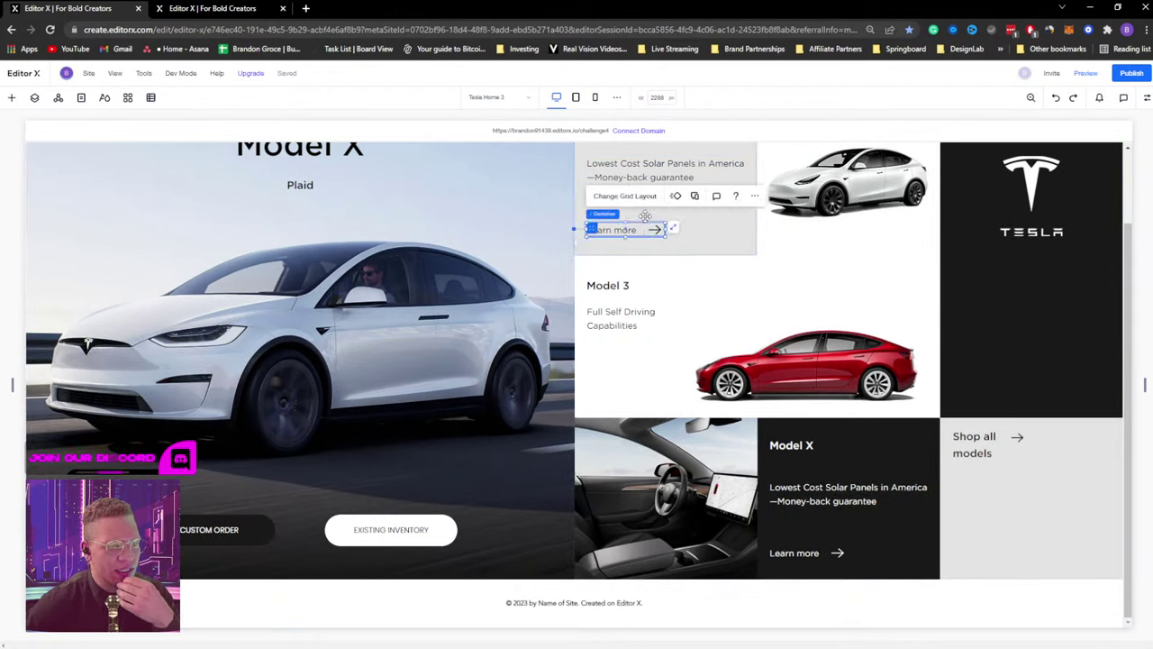
click(1146, 99)
click(1068, 247)
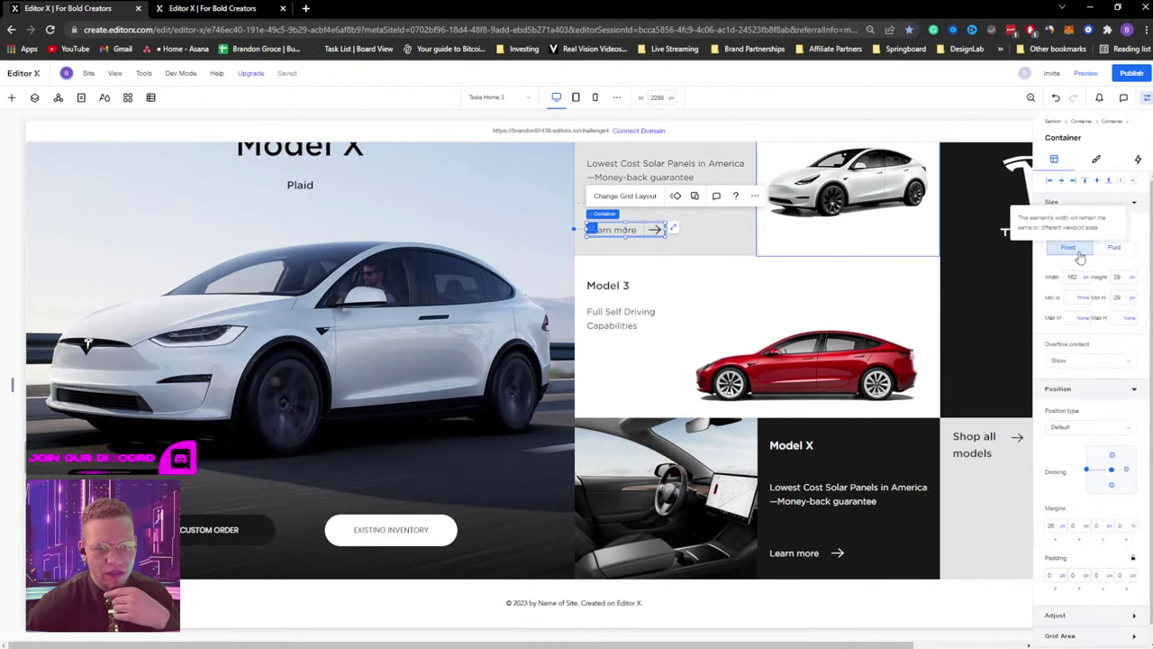
click(1147, 99)
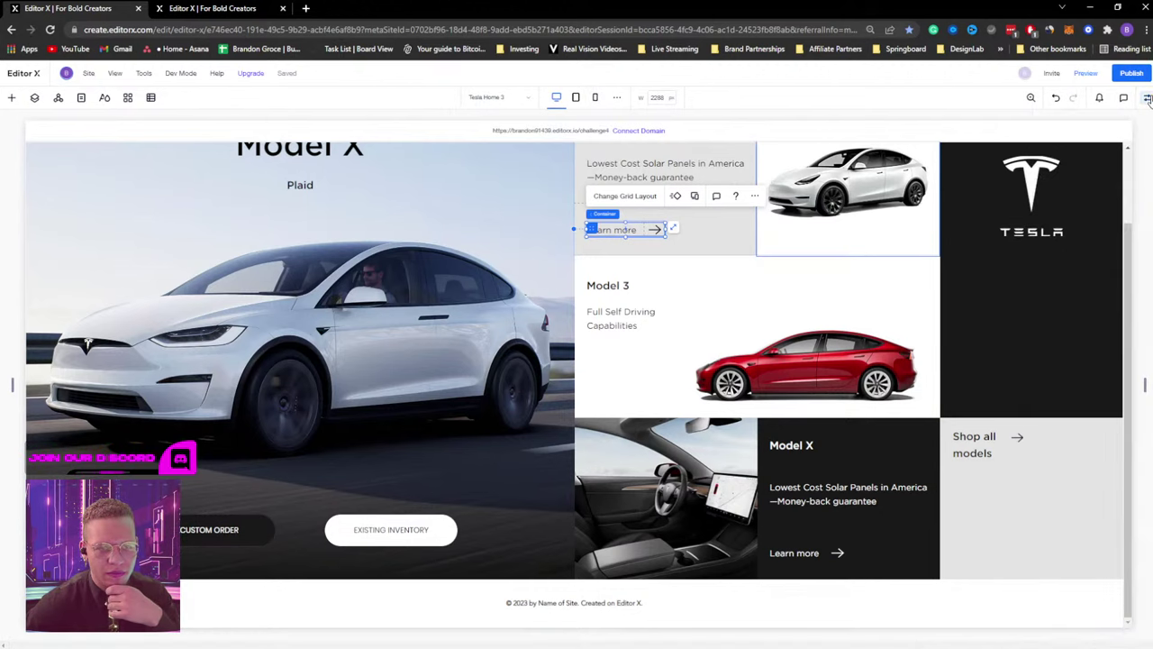
Set the sizing of the "Shop all models" text-and-arrow container to Fixed.
click(1009, 448)
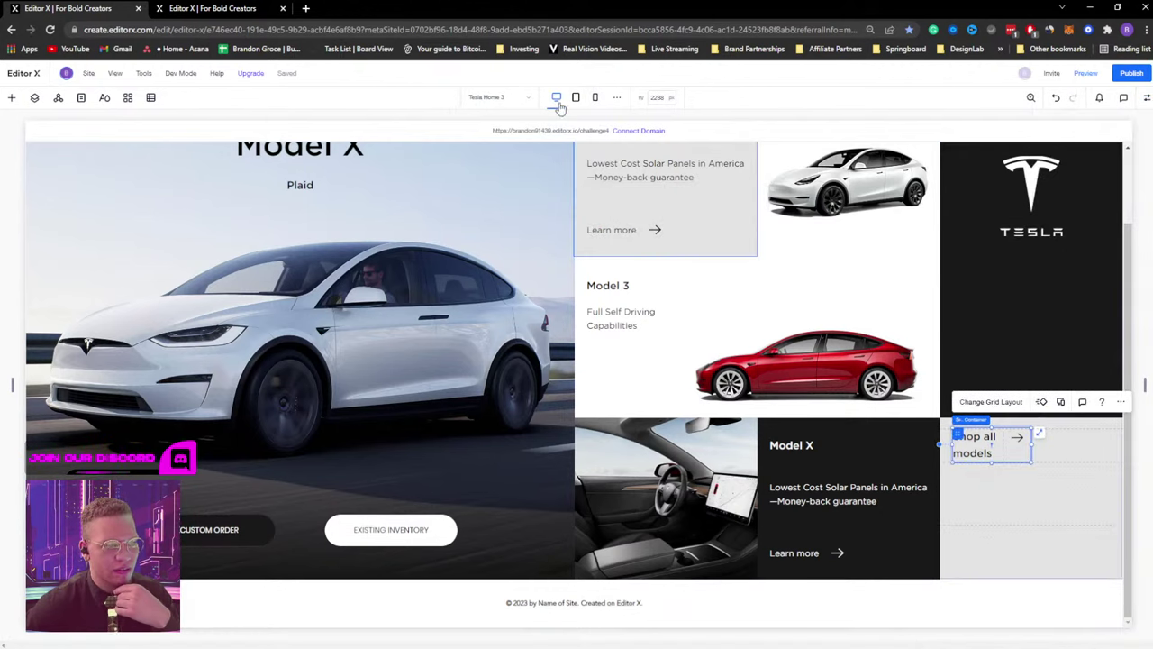
click(1147, 99)
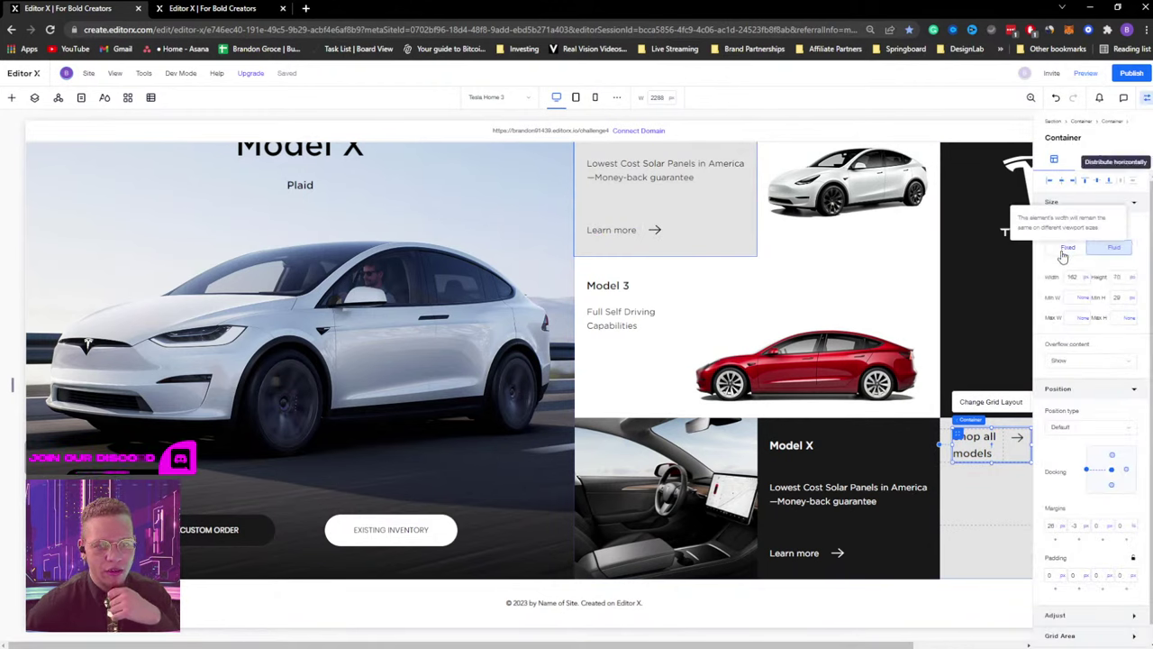
click(1146, 99)
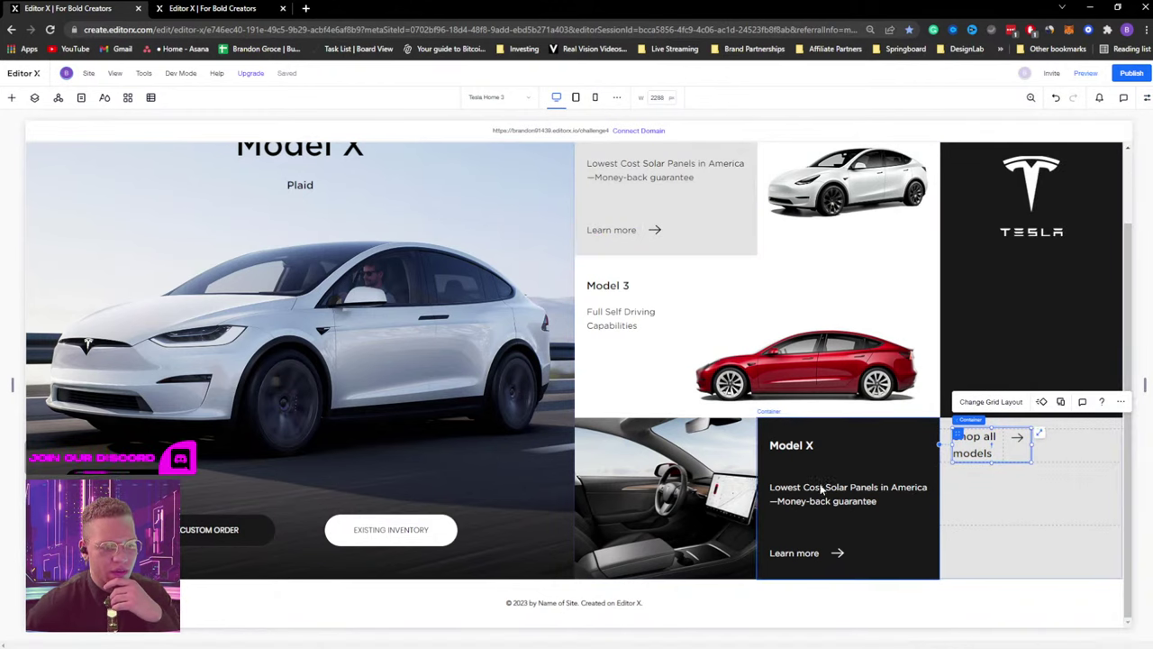
Set the sizing of the "Learn more" container in the dark Model X cell to Fixed.
click(818, 550)
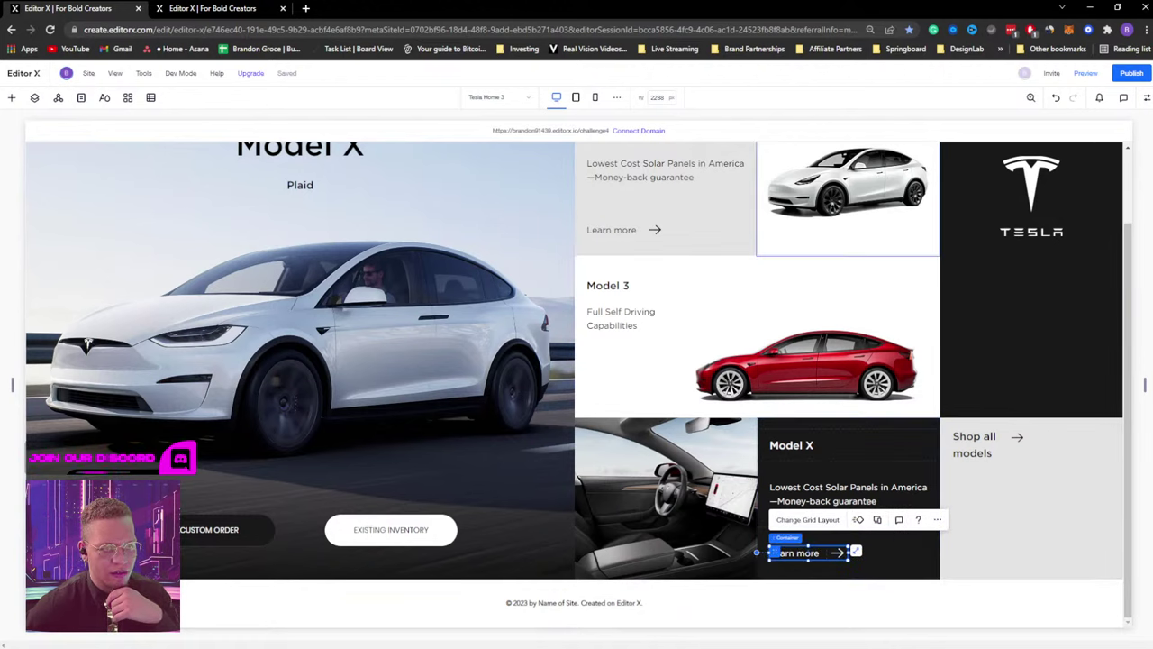
click(1146, 98)
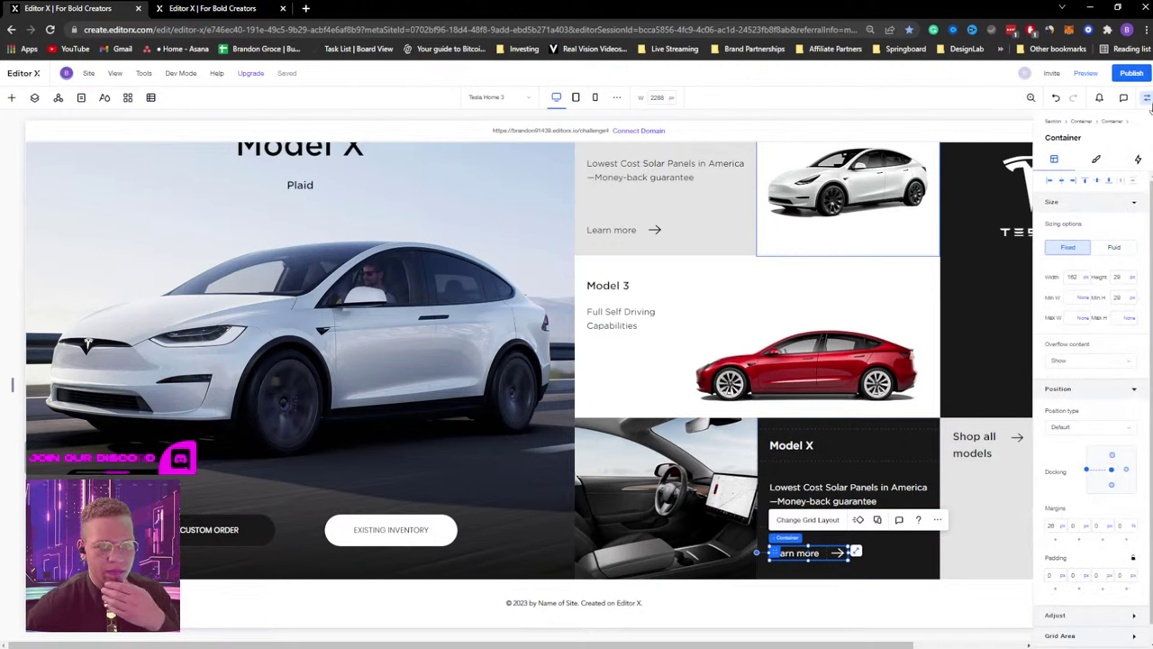
key(Escape)
Check the desktop layout at a canvas width of about 1652 px and set the Tesla logo image's sizing to Fixed.
click(1144, 389)
drag(1144, 389, 991, 386)
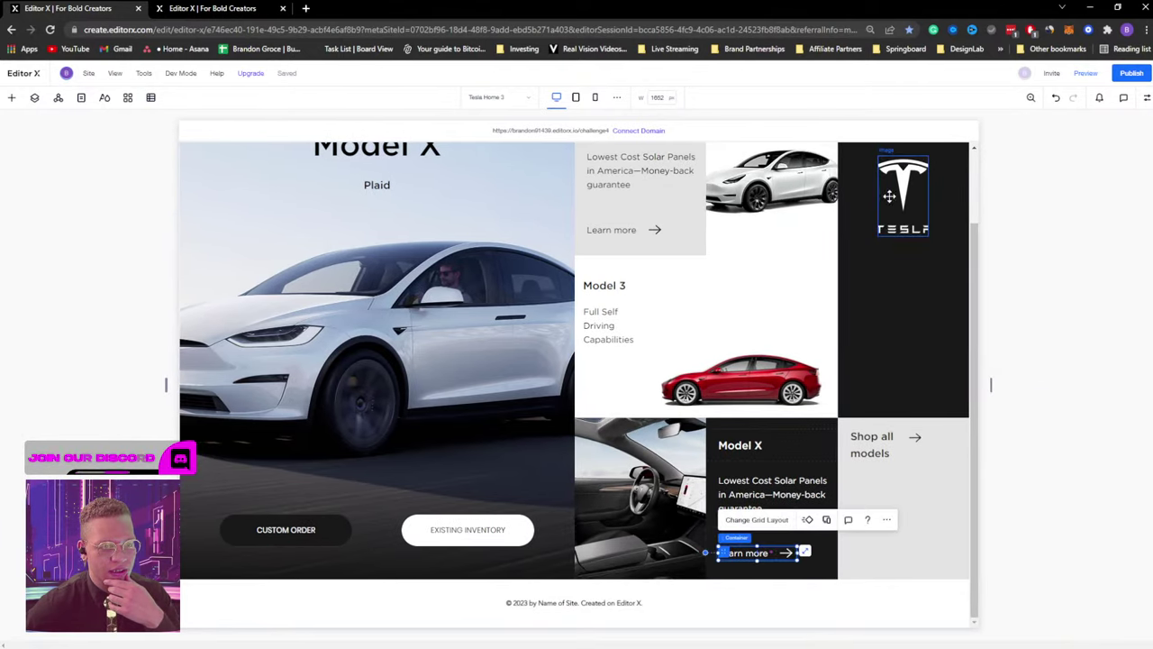
click(910, 207)
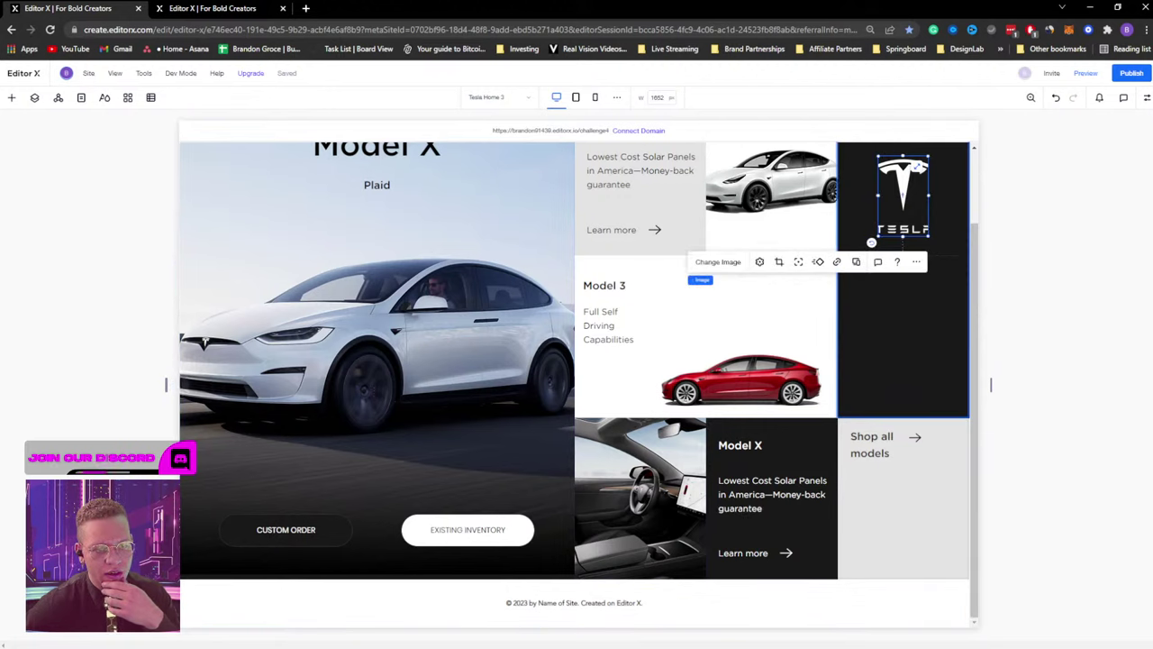
click(556, 98)
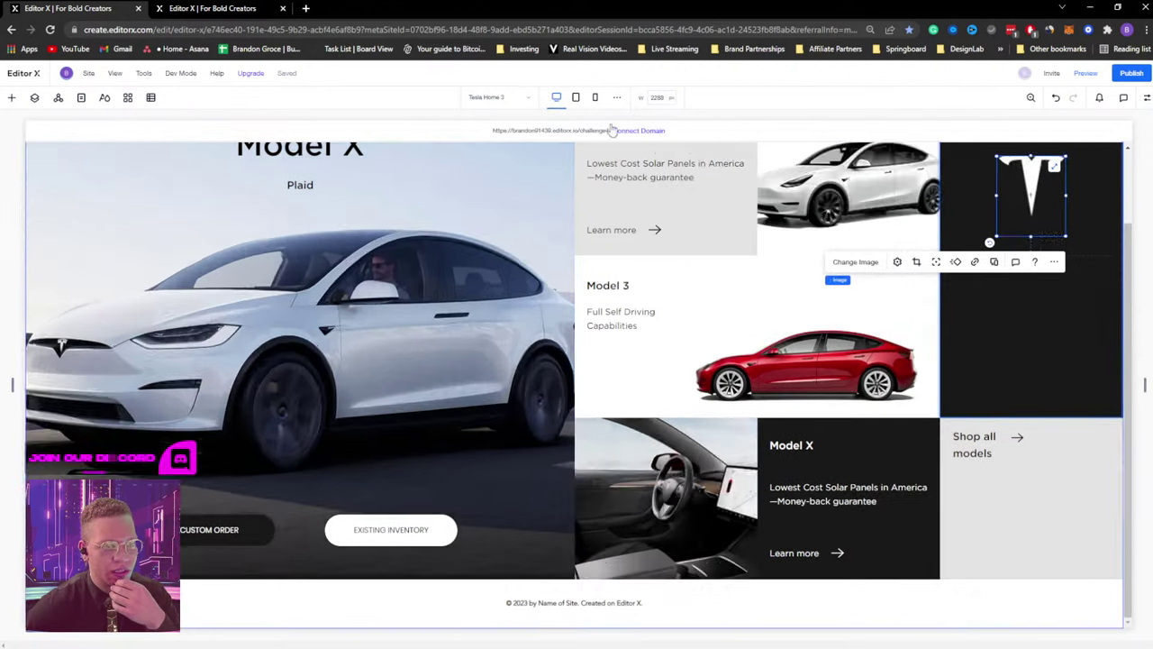
click(1145, 97)
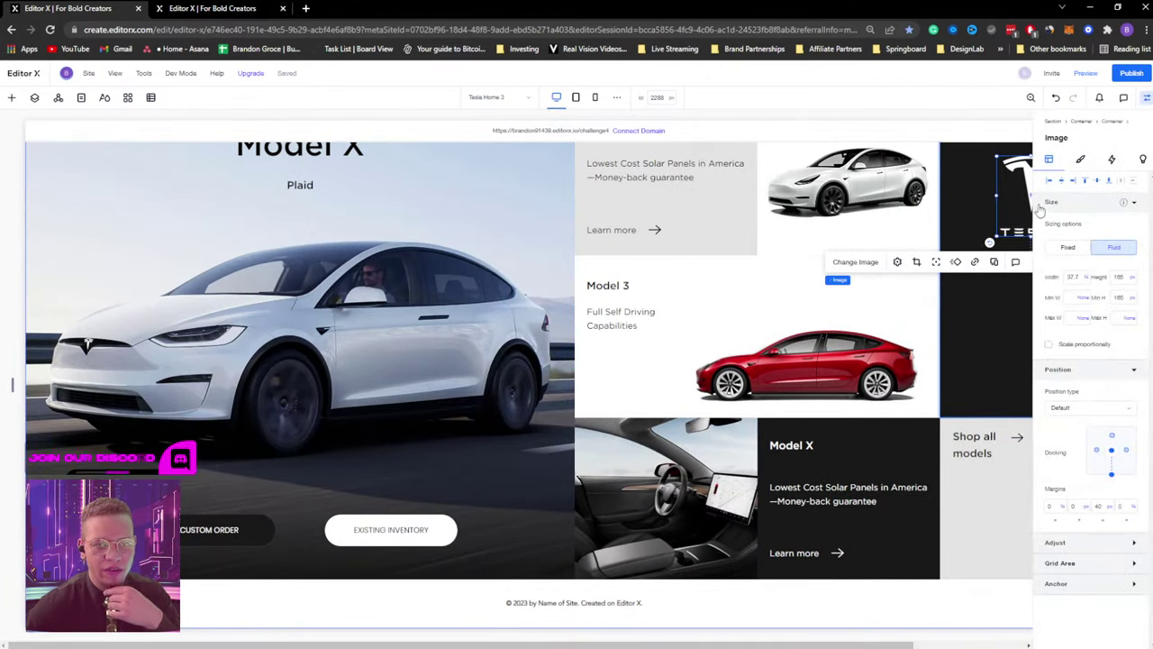
click(1068, 248)
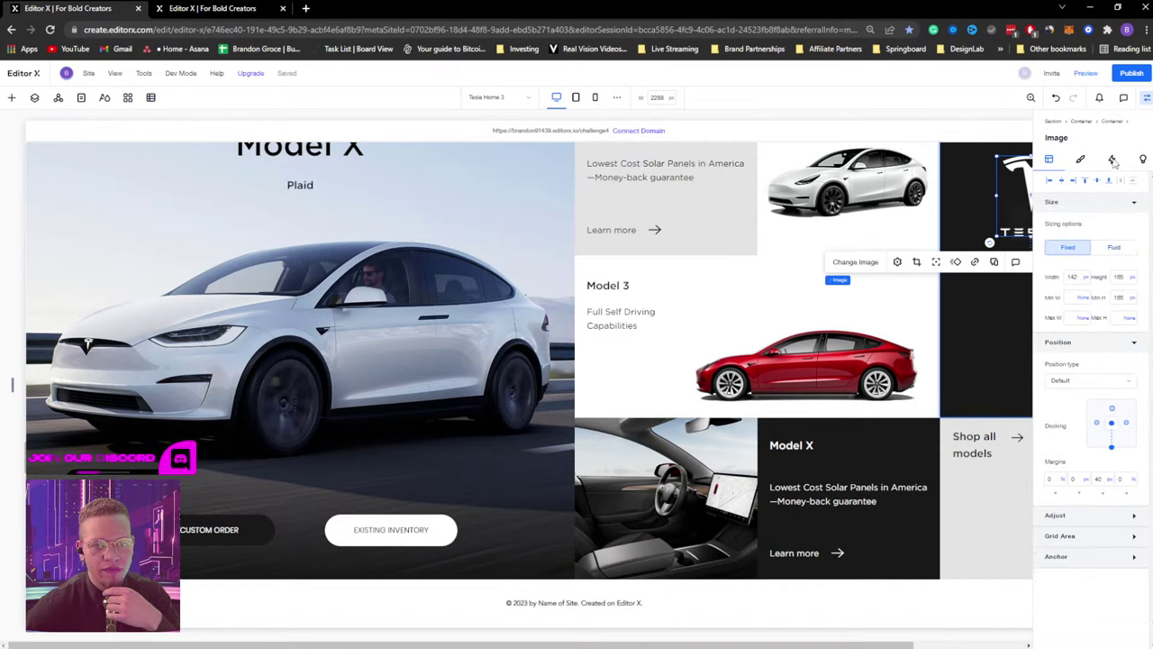
click(1147, 98)
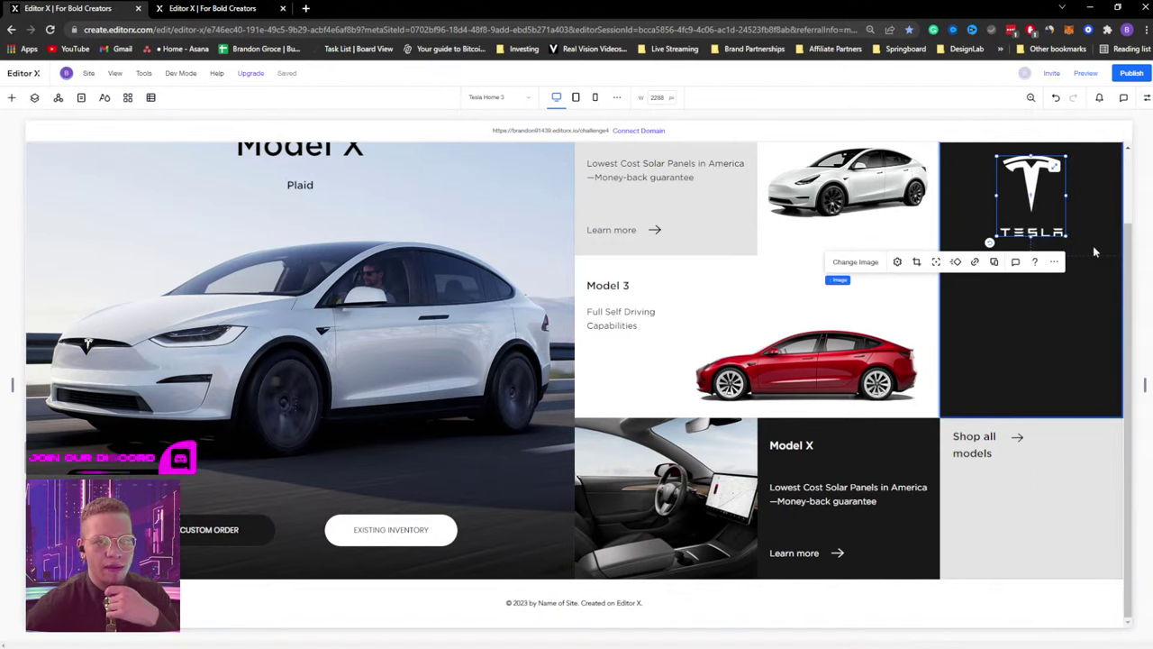
Check the hero heading at a canvas width of about 1402 px and widen the "Model X" heading's text box to about 64.1%.
drag(1144, 383, 918, 368)
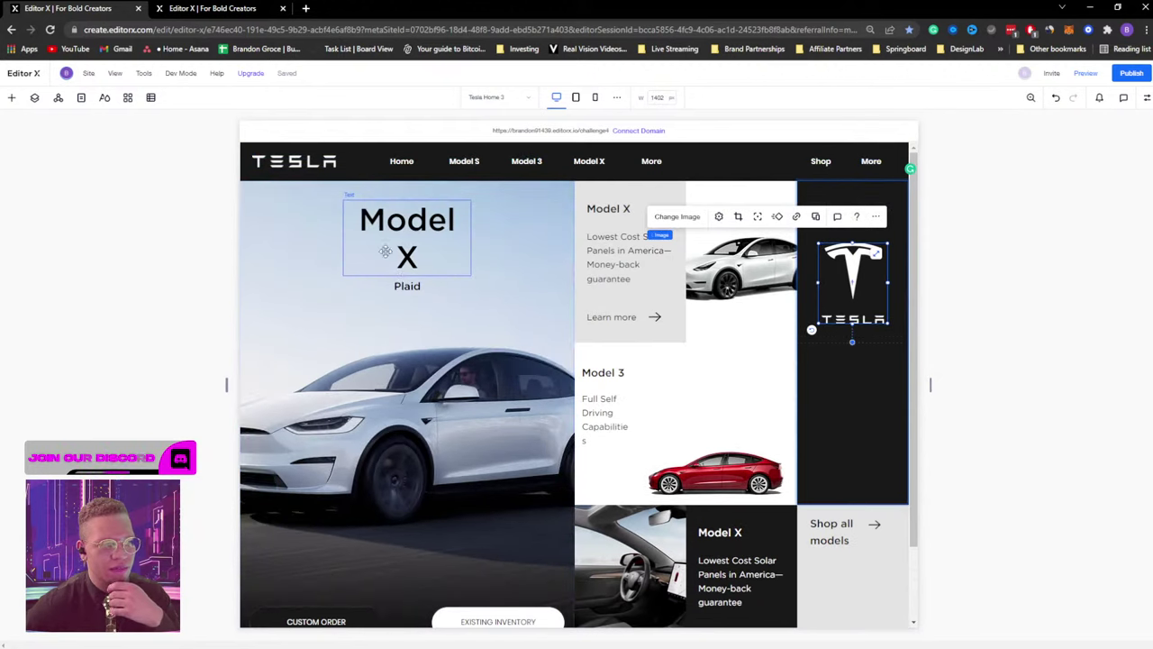
click(557, 98)
click(372, 239)
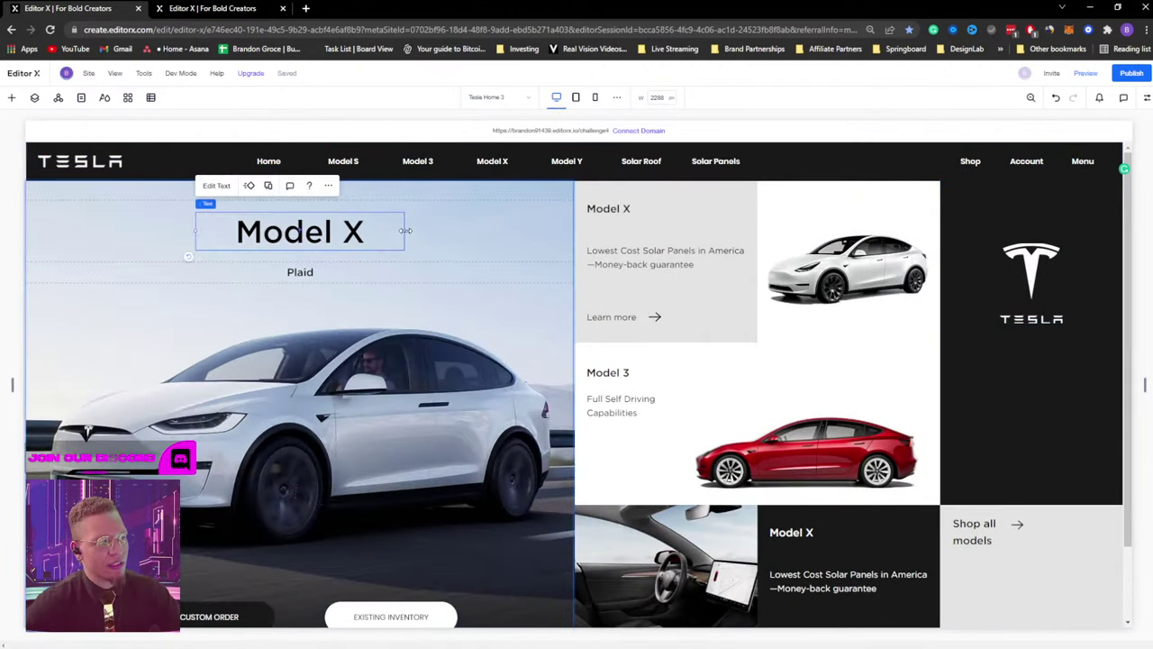
drag(406, 231, 547, 230)
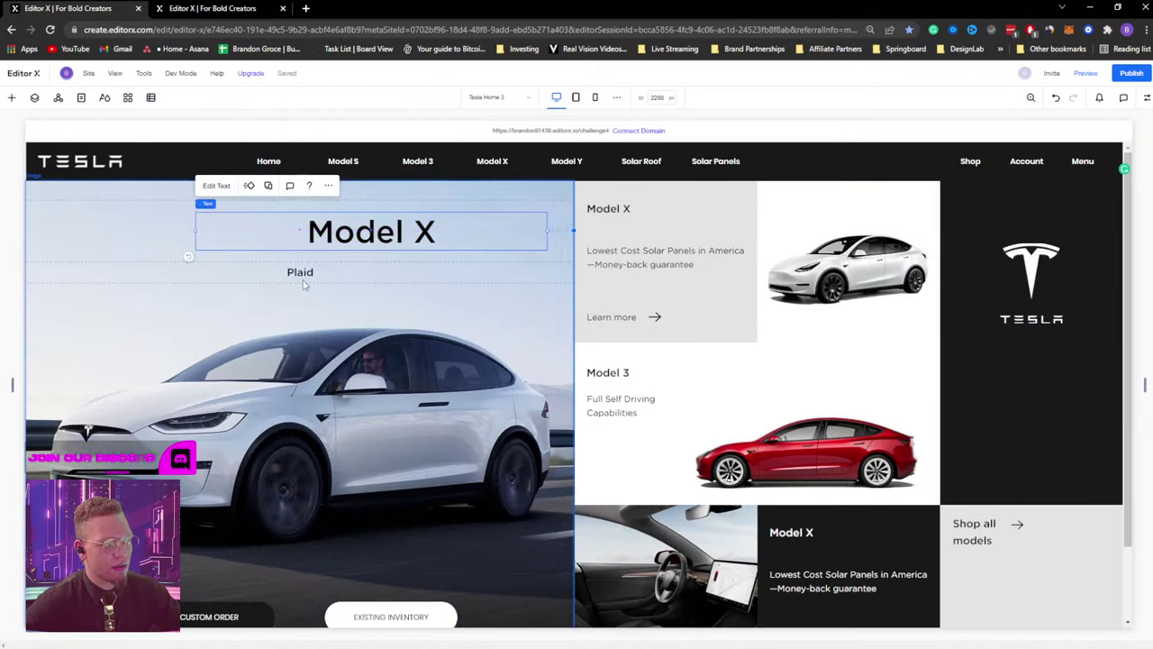
Try widening the "Plaid" subtitle's text box to about 56% and undo the change.
click(304, 275)
drag(407, 272, 503, 272)
click(1146, 97)
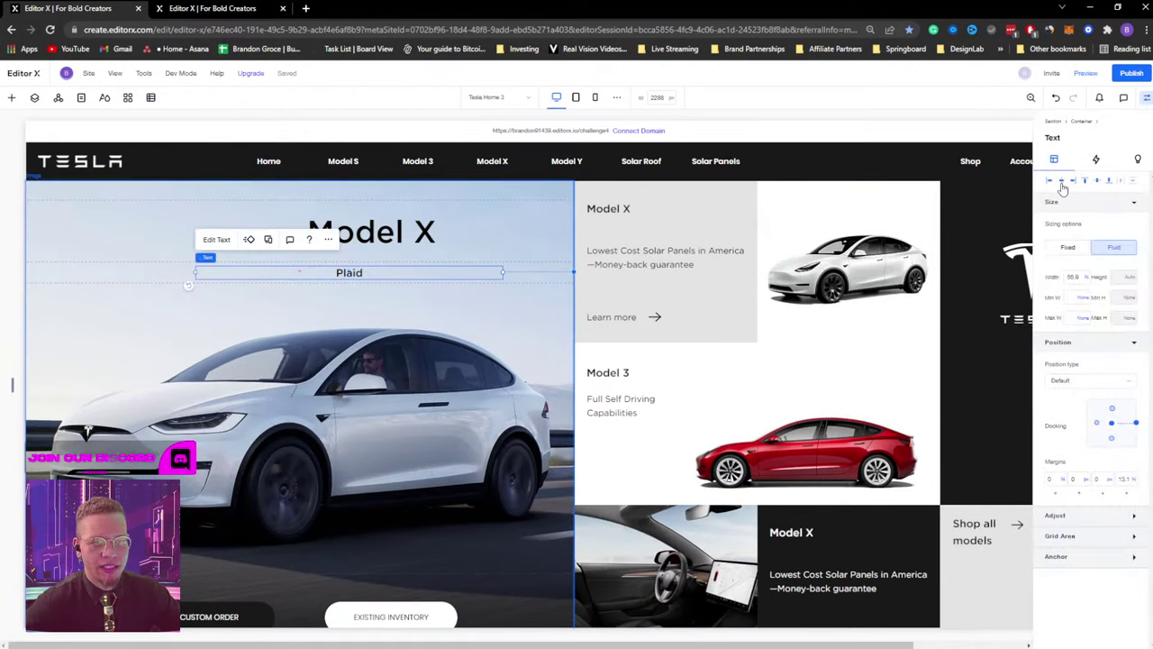
key(ctrl+z)
Center the widened "Model X" heading horizontally in the hero container.
click(432, 229)
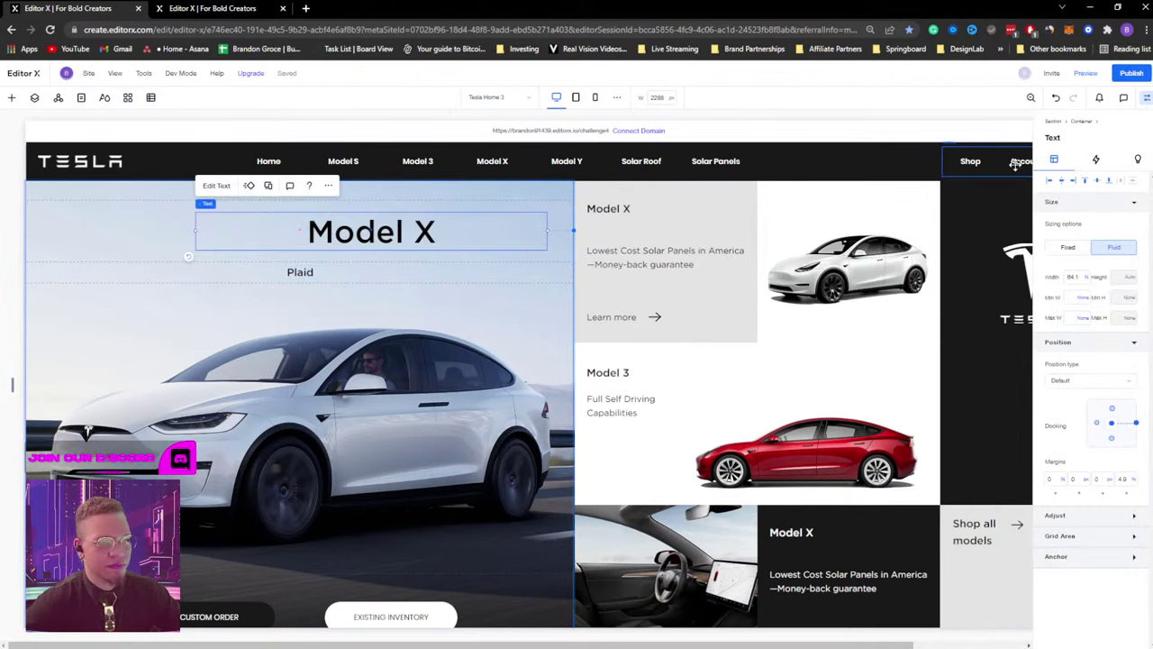
click(1071, 180)
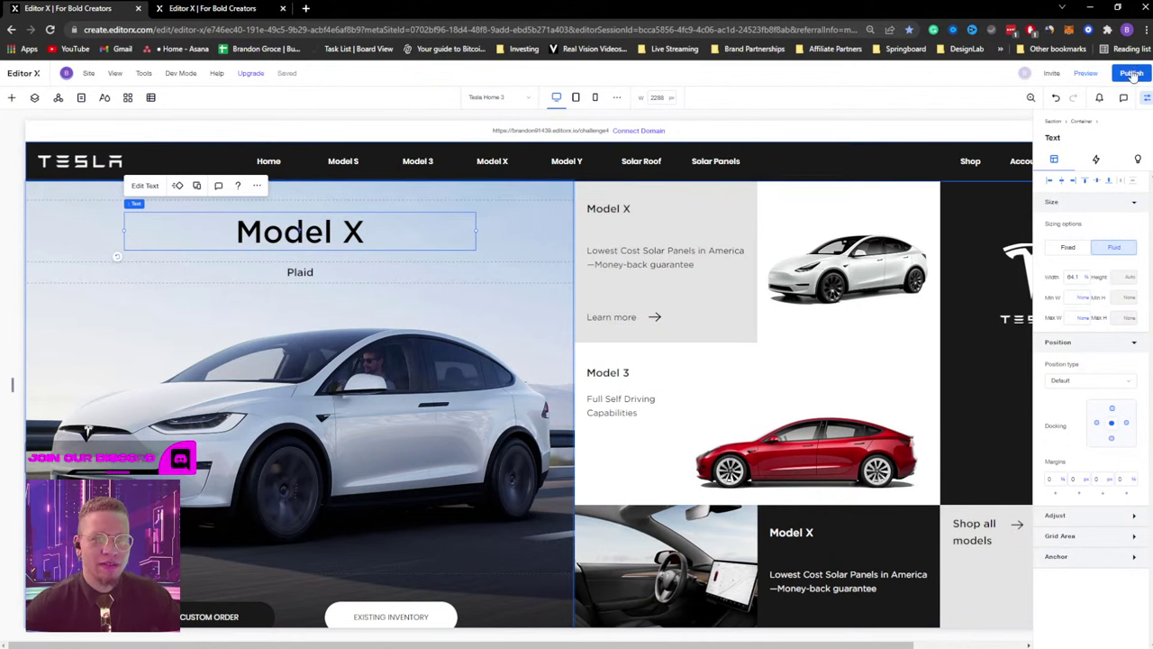
Check the desktop layout at about 1368 px, widen the "Full Self Driving Capabilities" text box, and recheck its wrapping at about 1414 px.
click(1147, 98)
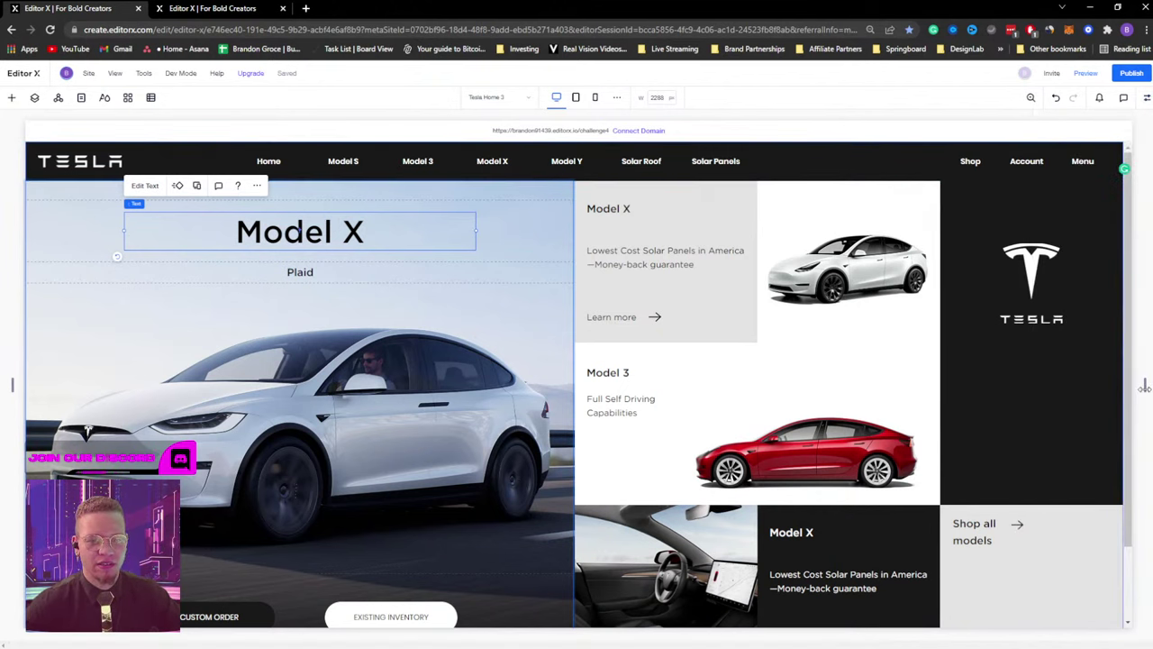
drag(1143, 386, 922, 385)
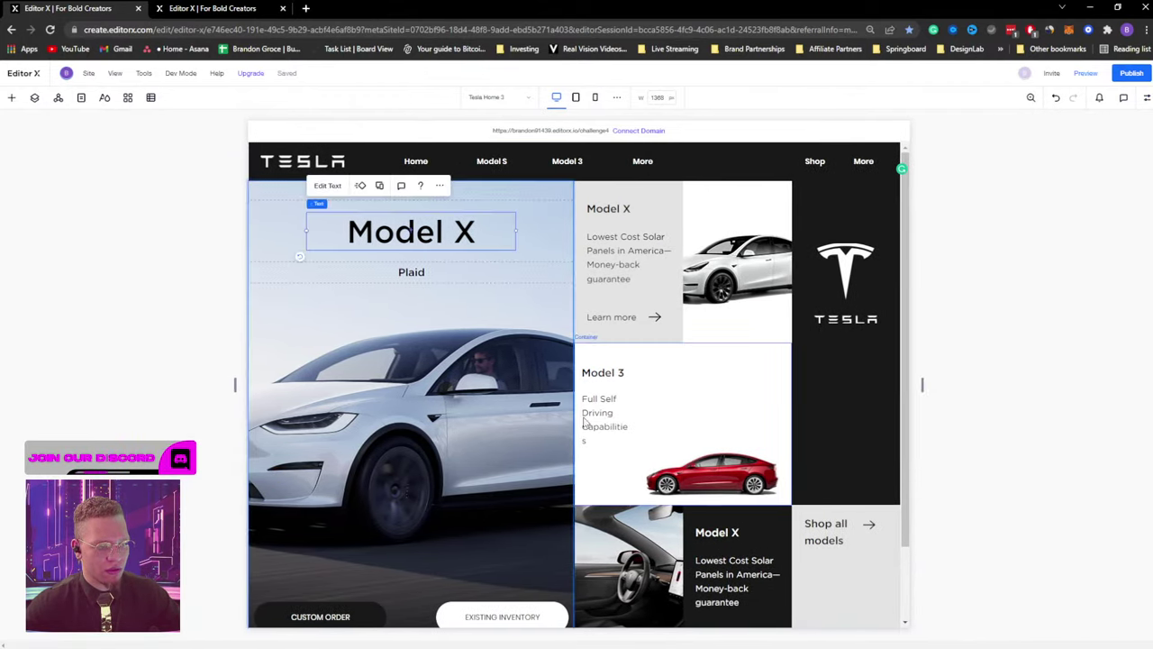
click(584, 420)
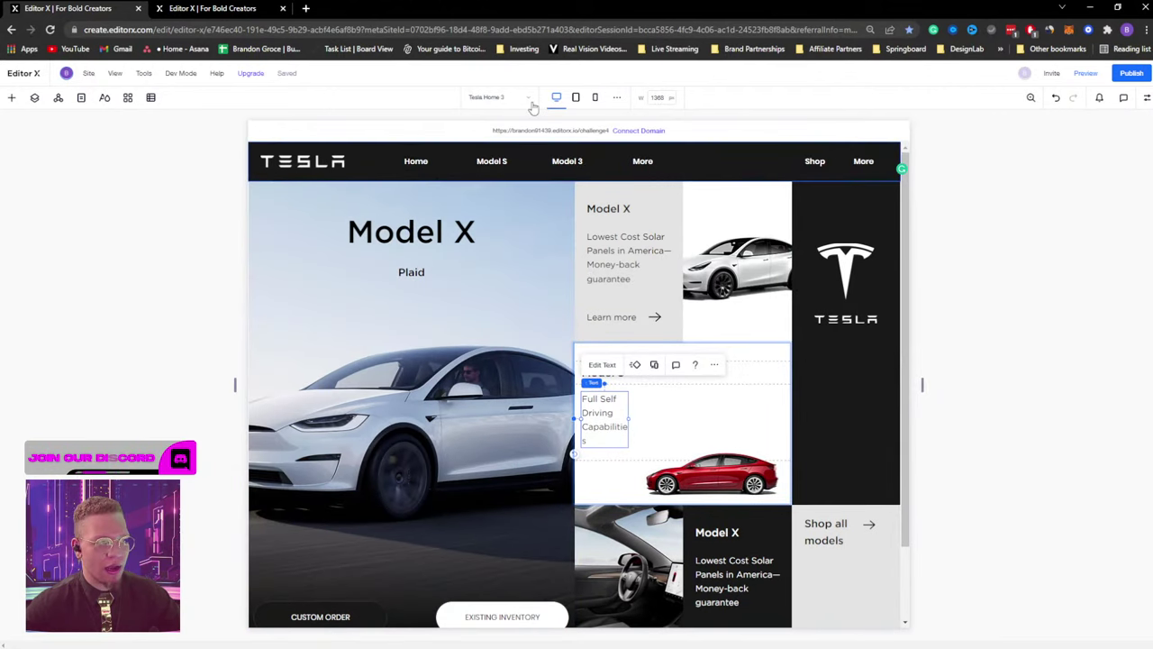
click(556, 99)
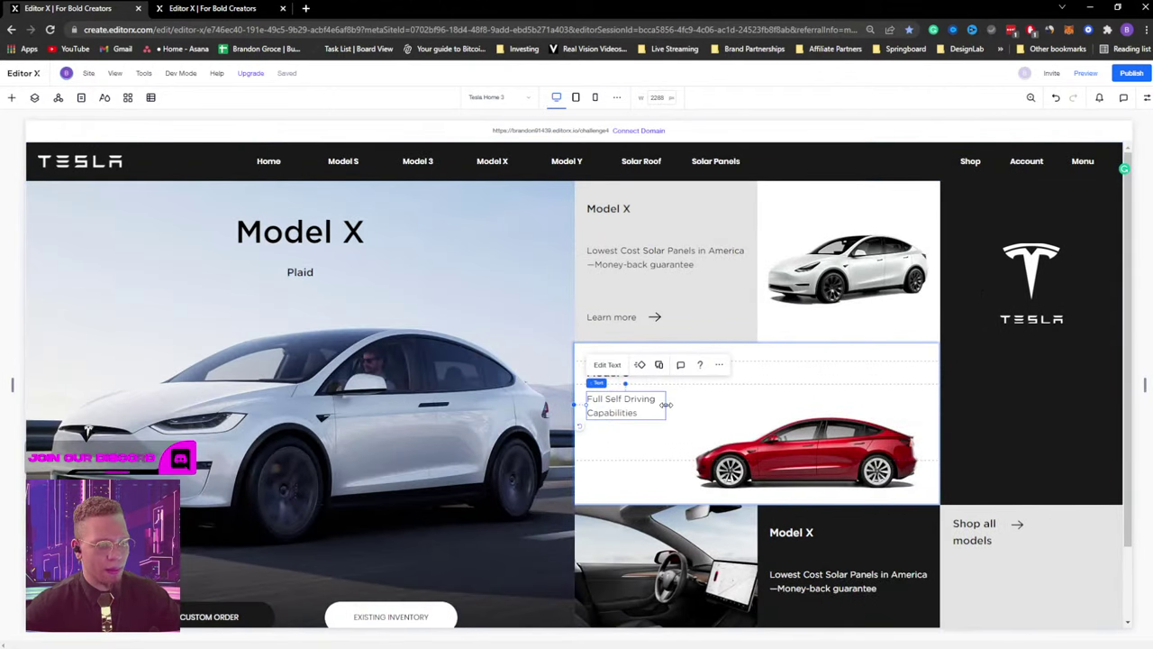
drag(667, 404, 700, 404)
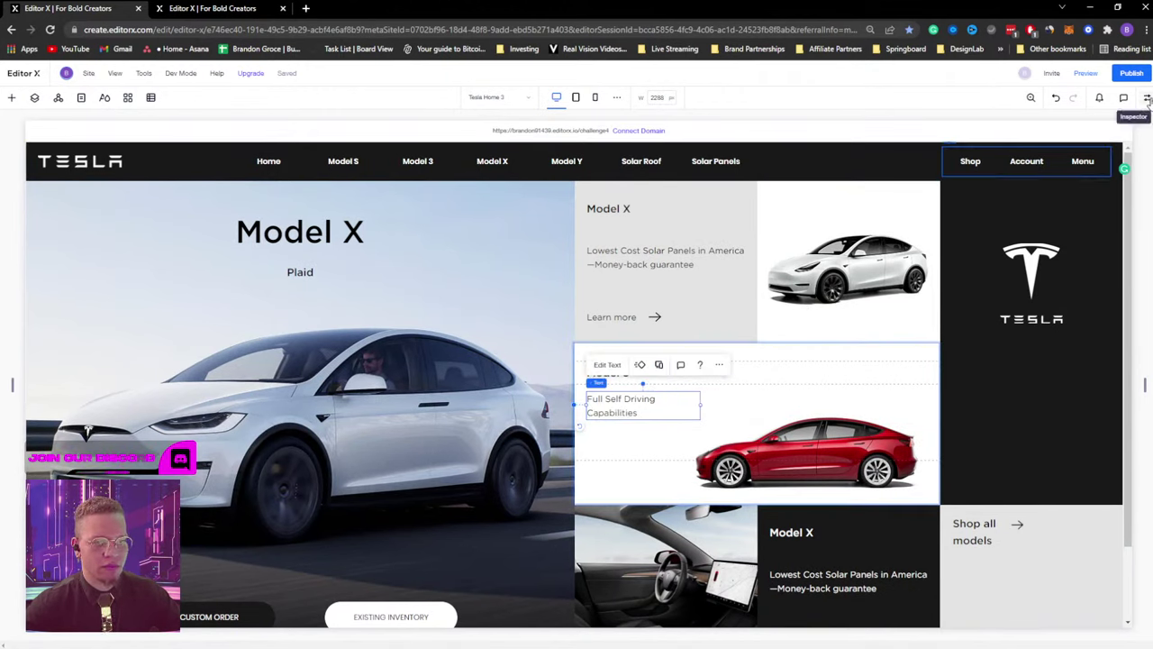
drag(1145, 387, 932, 390)
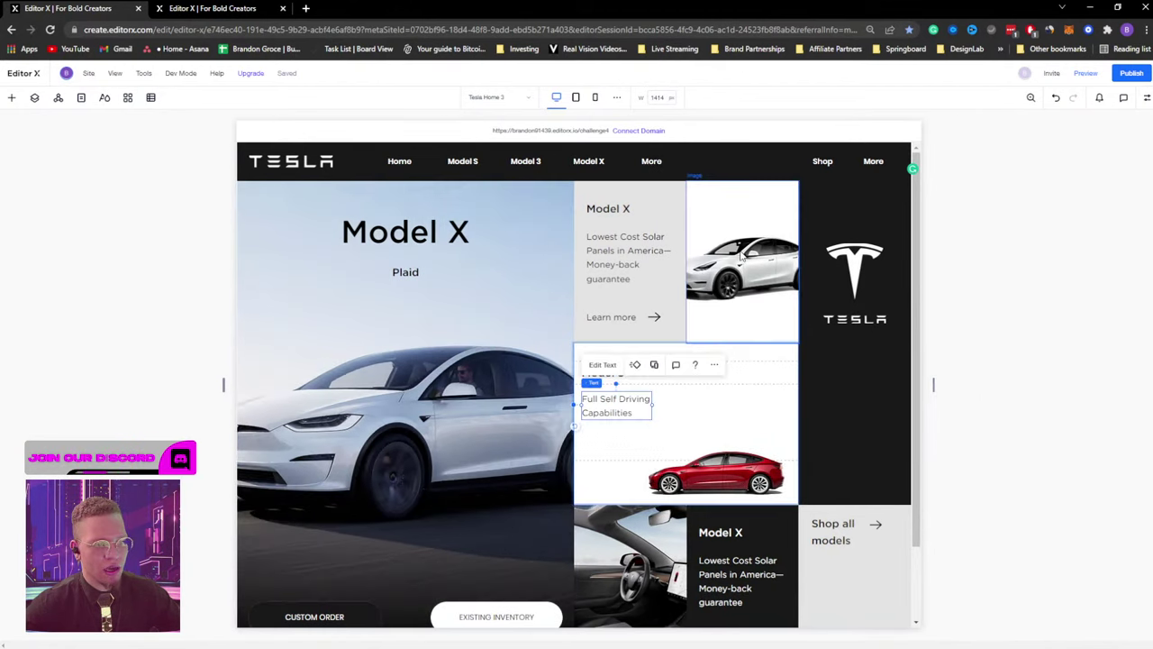
Remove the stretch from the white car image beside the grey Model X card and set it to Fluid sizing with 80% width.
click(748, 271)
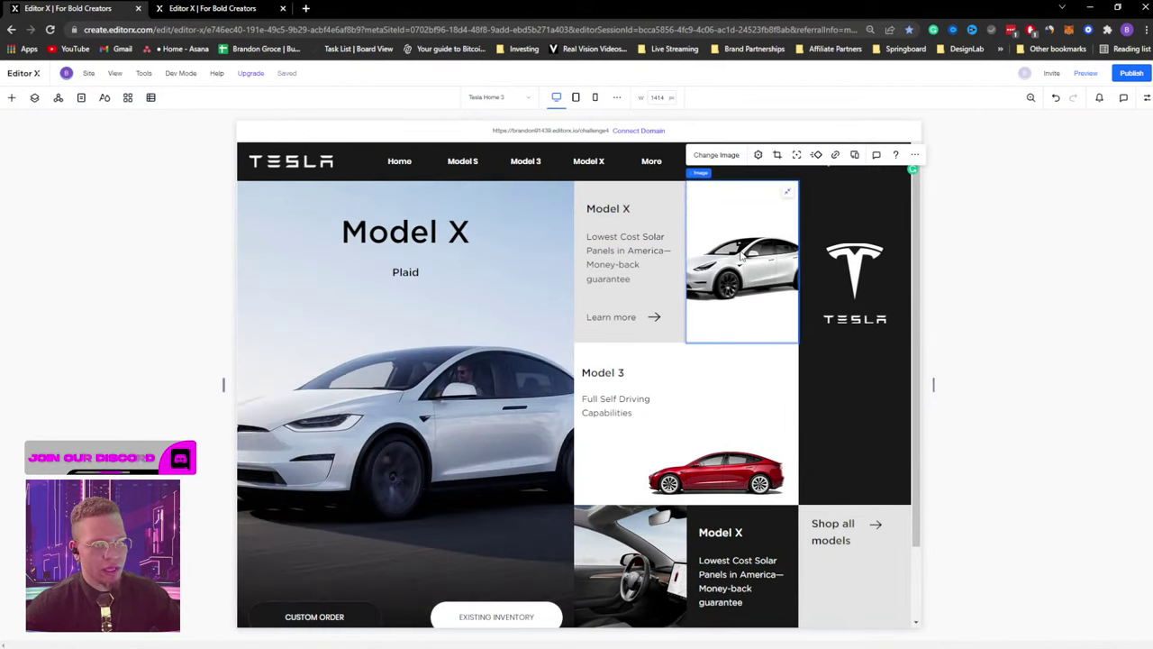
click(1145, 99)
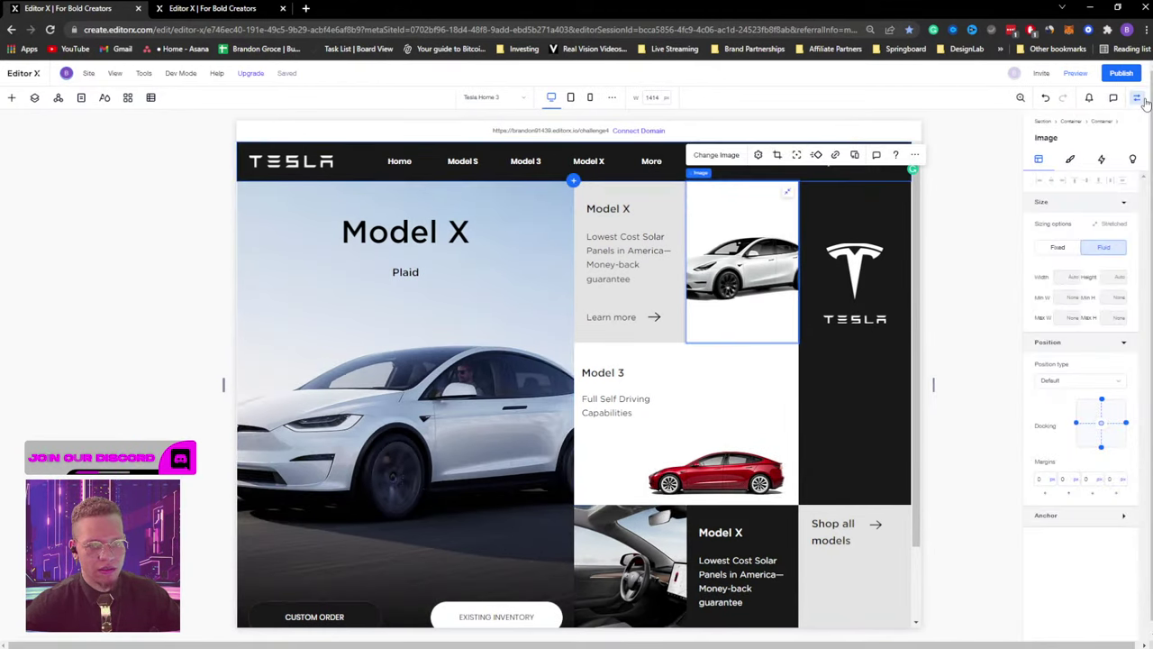
click(1104, 425)
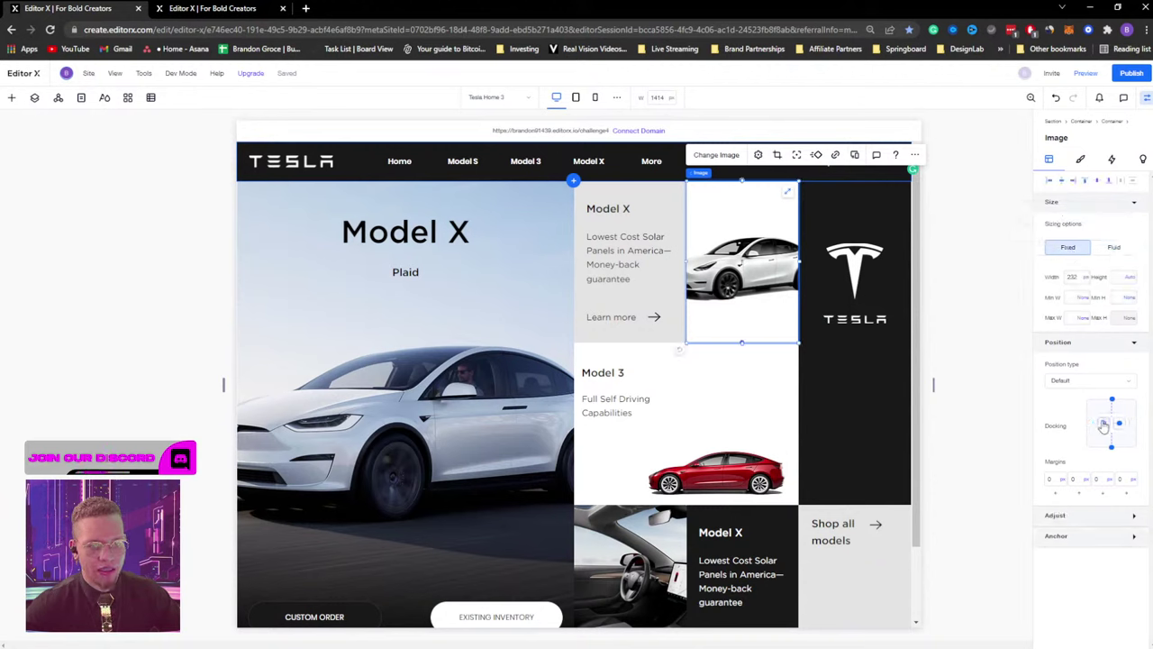
click(1114, 246)
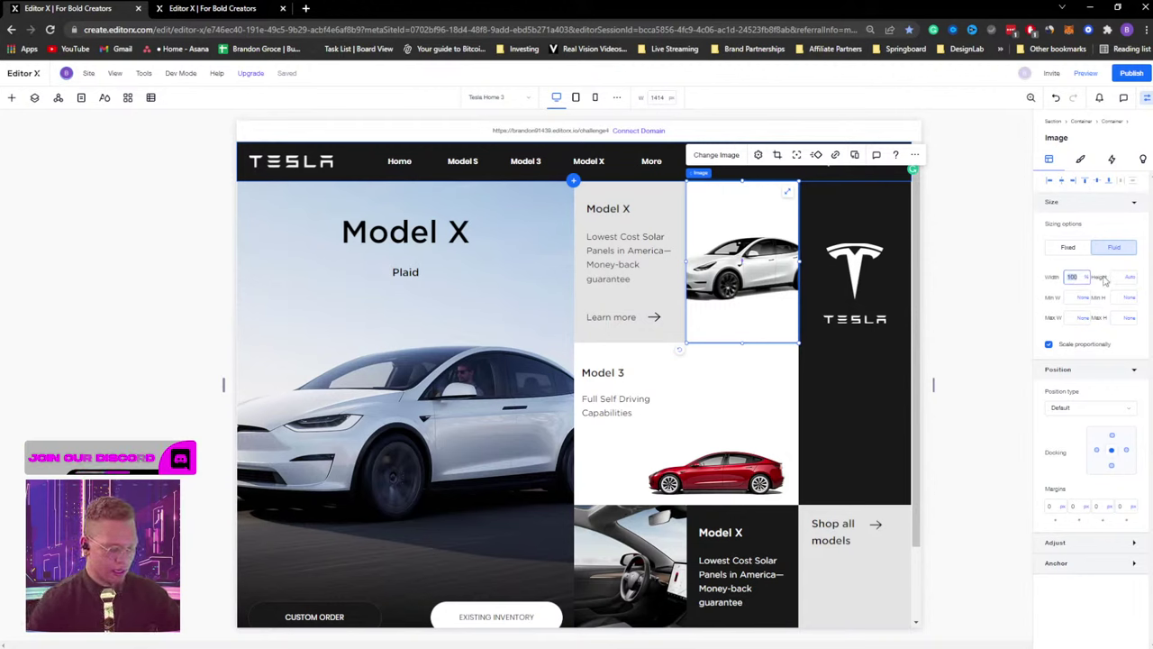
key(Return)
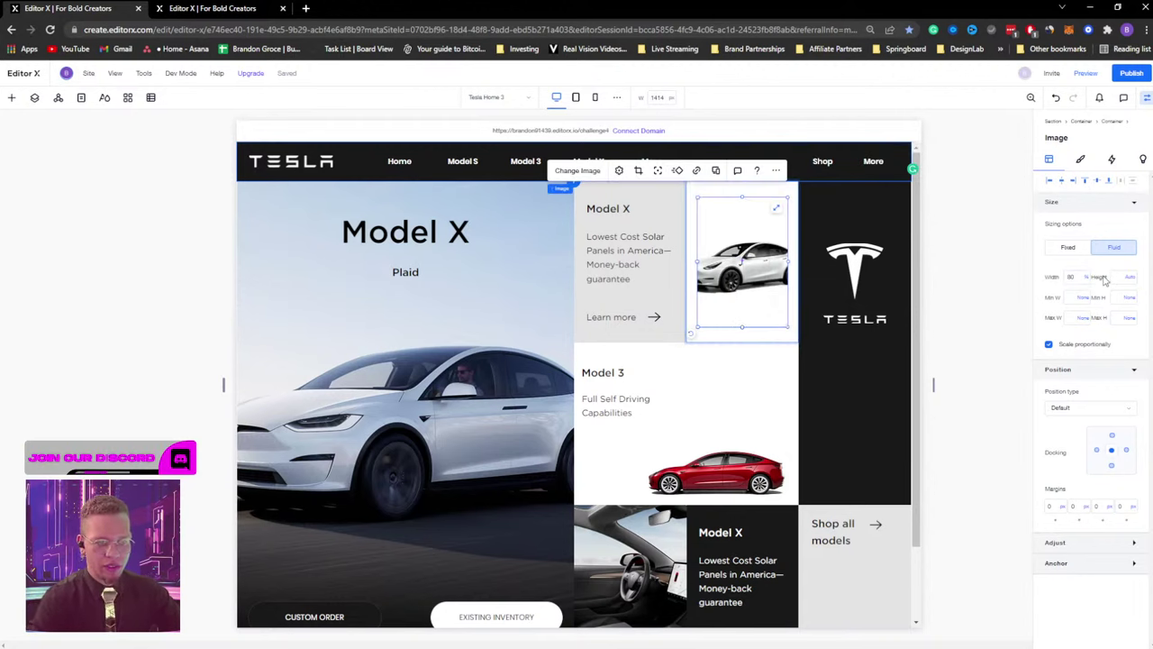
Reset the white car image from its image settings at the full desktop width and center it in its container.
click(555, 98)
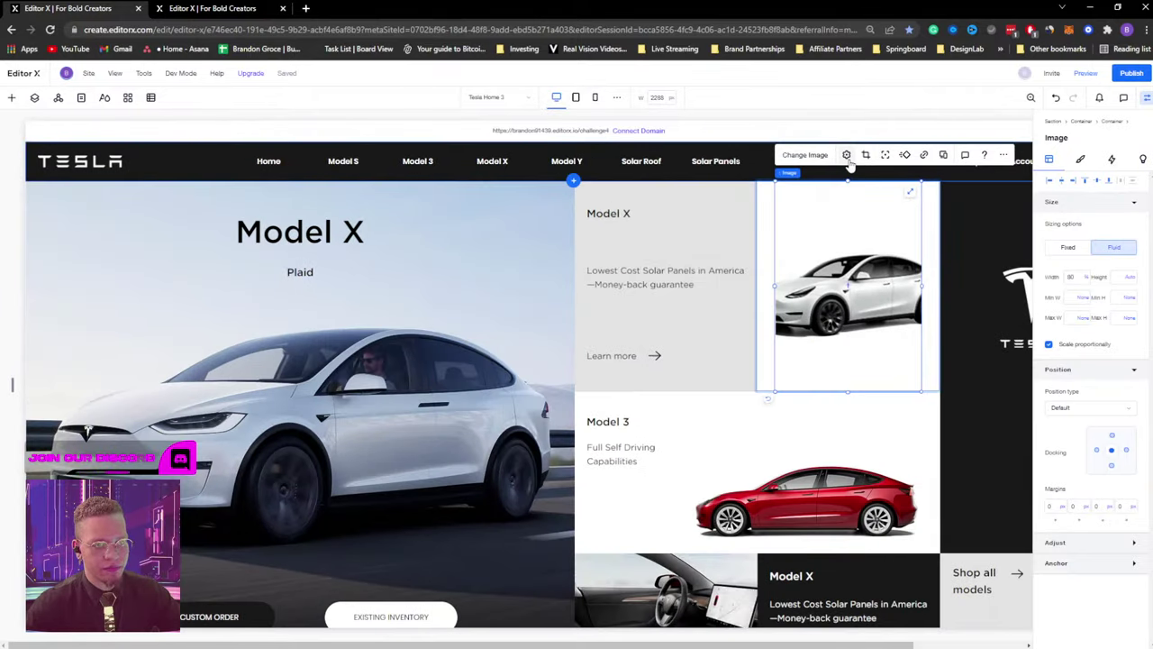
click(845, 154)
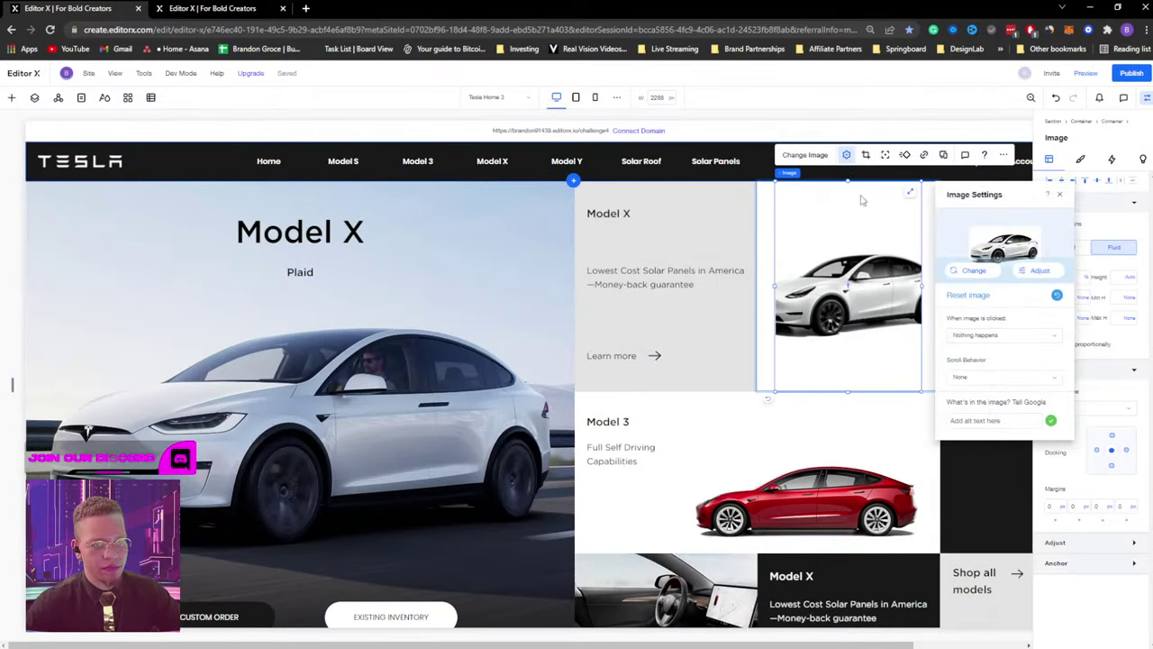
click(1058, 296)
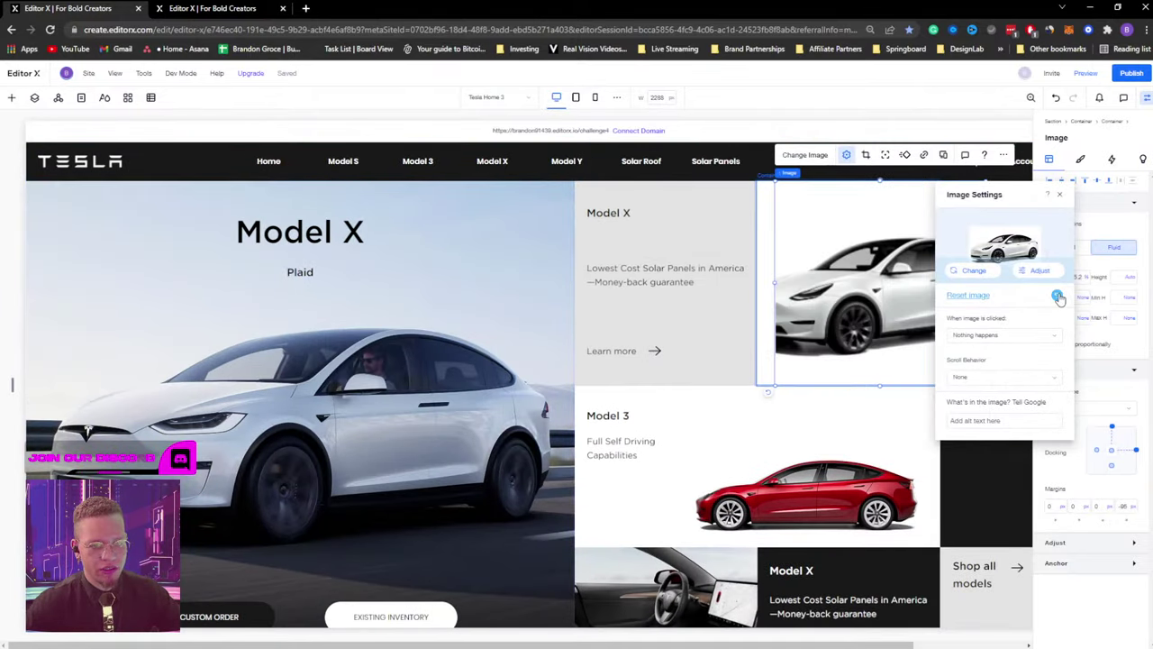
click(1062, 196)
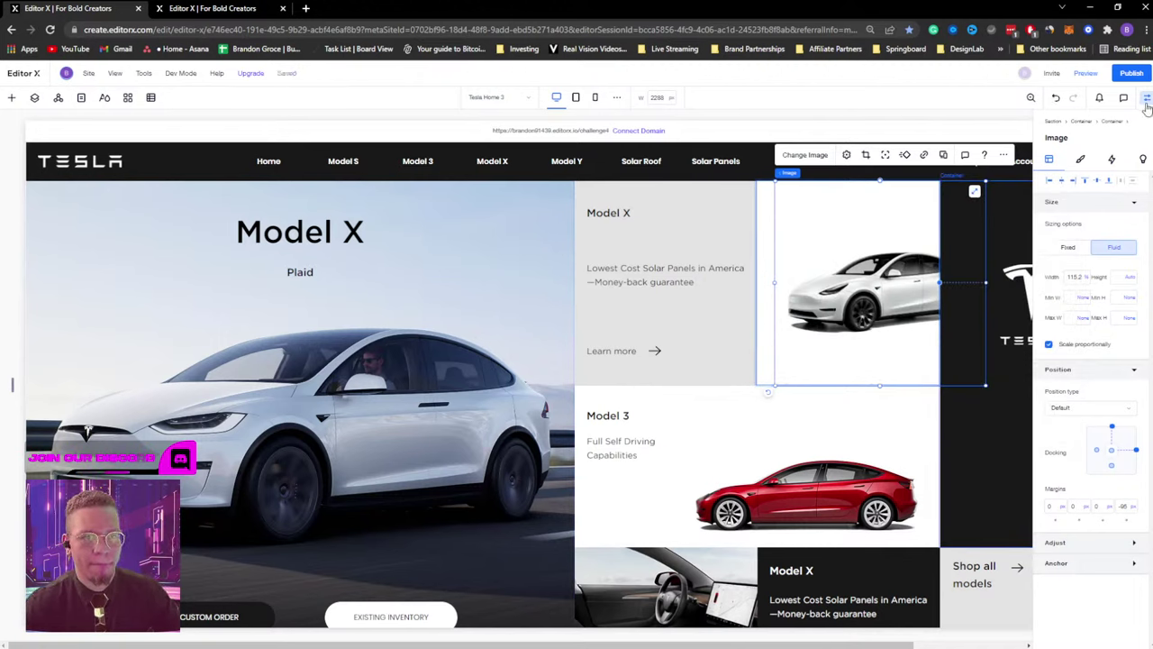
click(1100, 181)
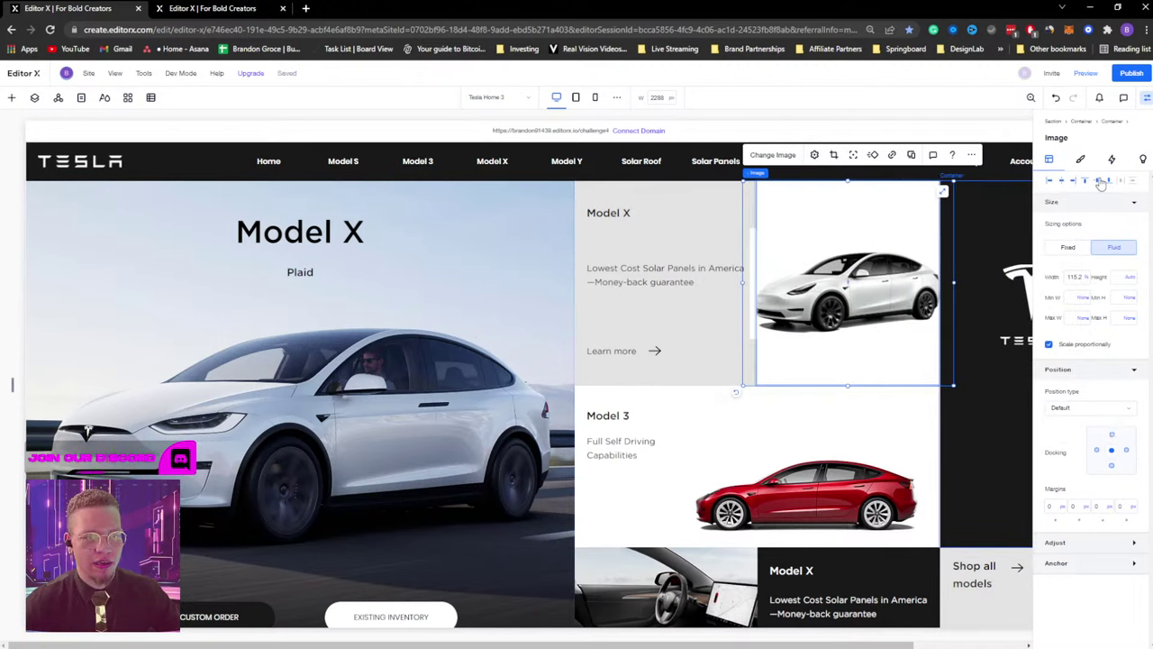
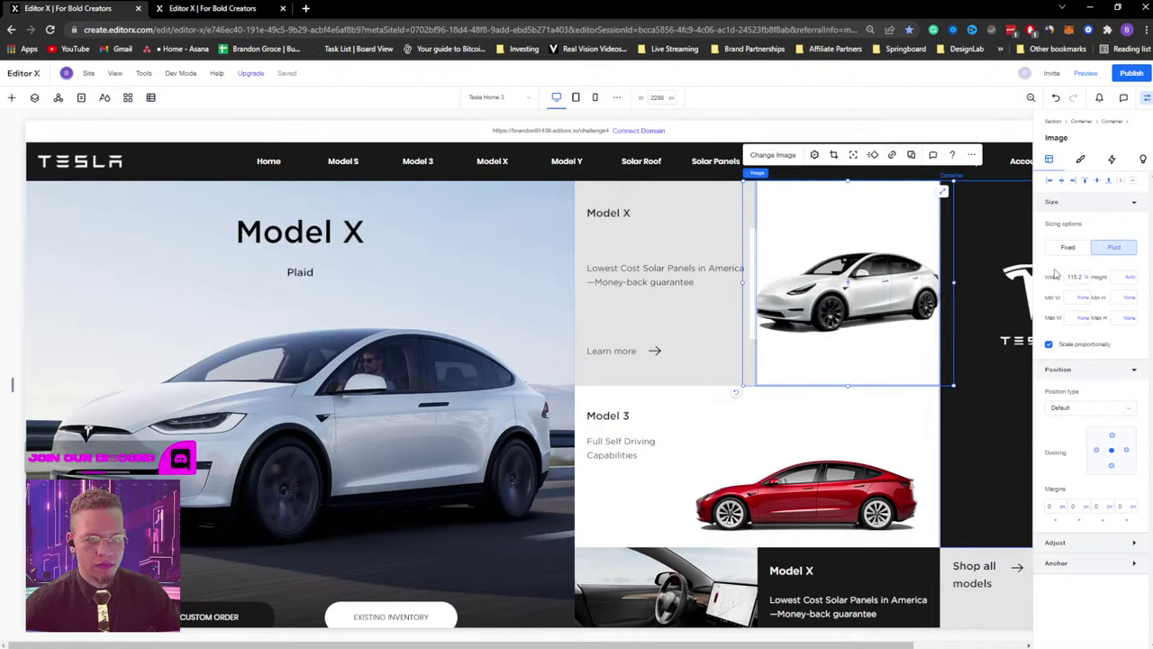
Scale the white car image down to a width of about 81.6% and center it within its container.
drag(951, 180, 834, 226)
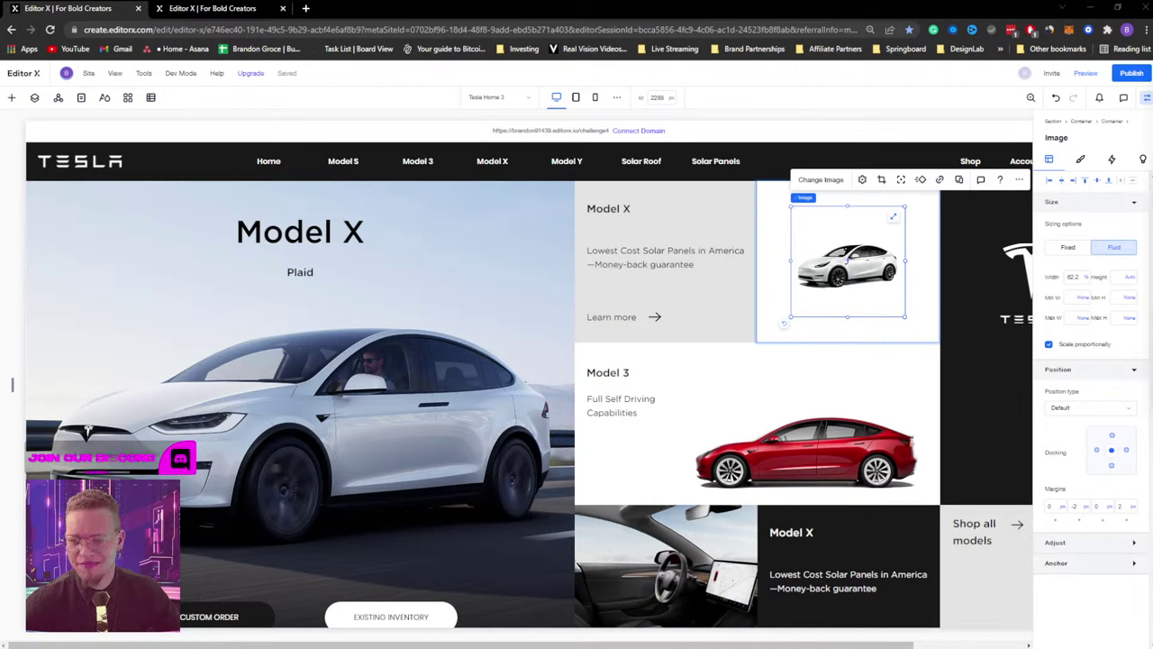
drag(840, 247, 839, 252)
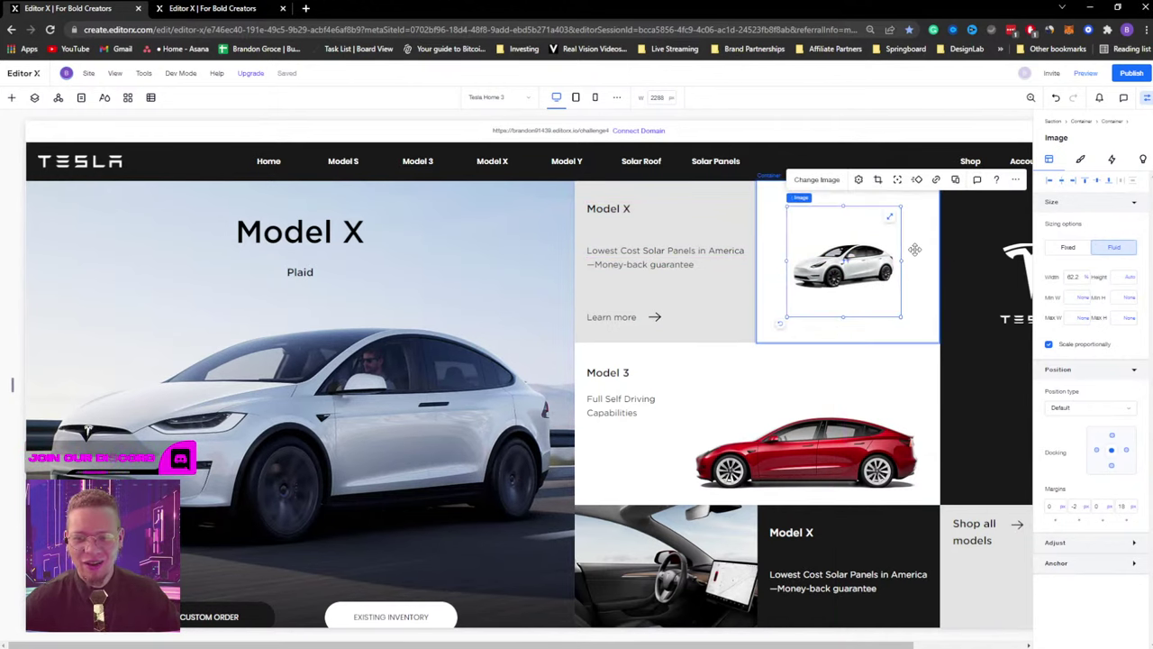
drag(890, 214, 900, 206)
drag(865, 241, 867, 245)
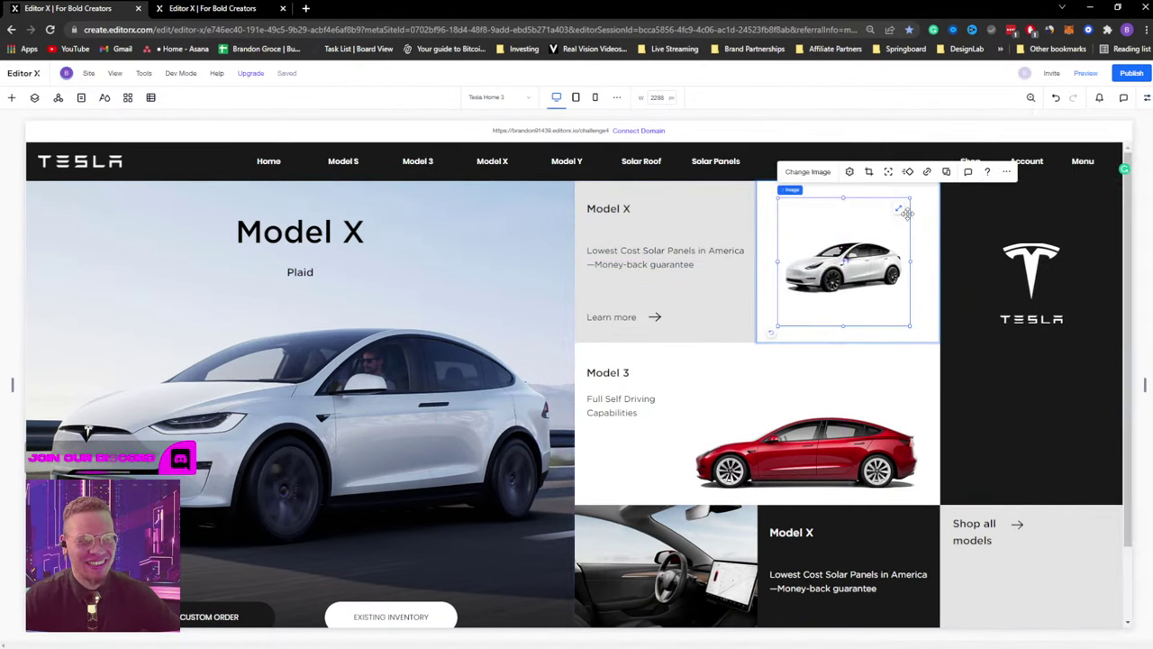
drag(913, 189, 921, 188)
drag(863, 248, 865, 256)
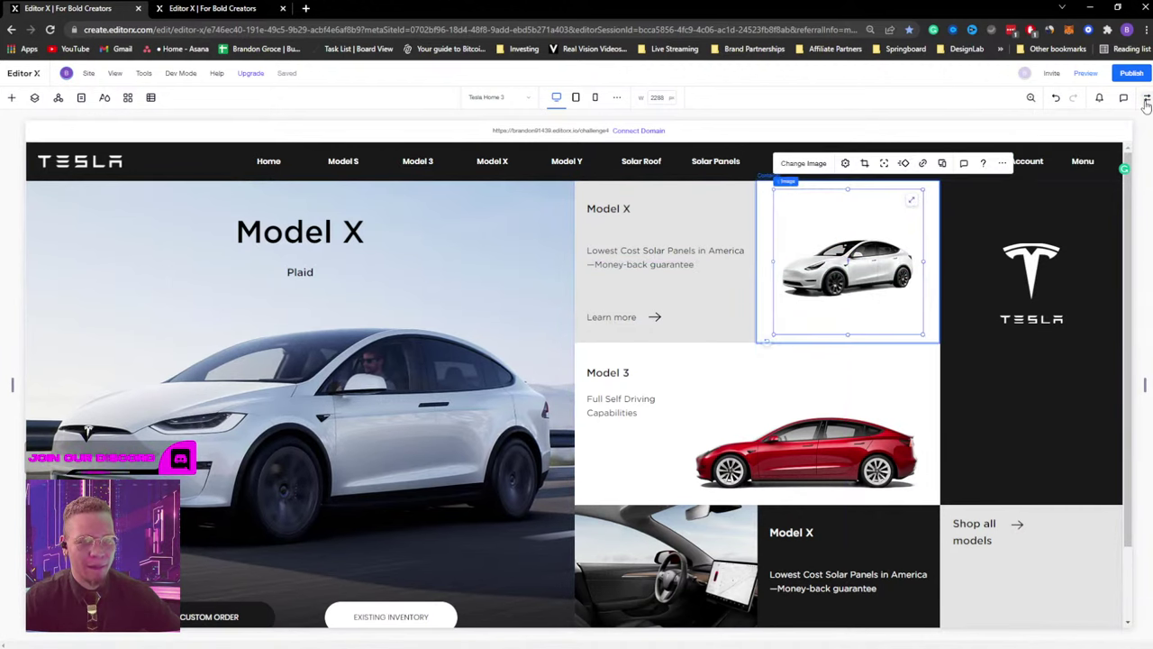
click(1136, 97)
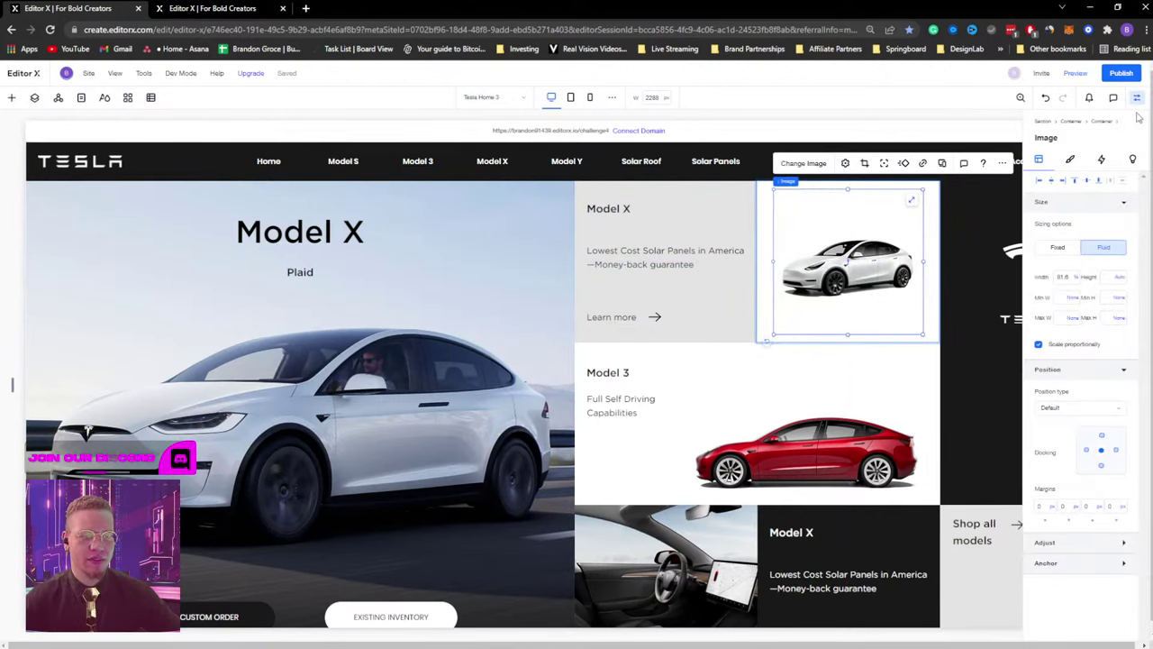
click(1138, 99)
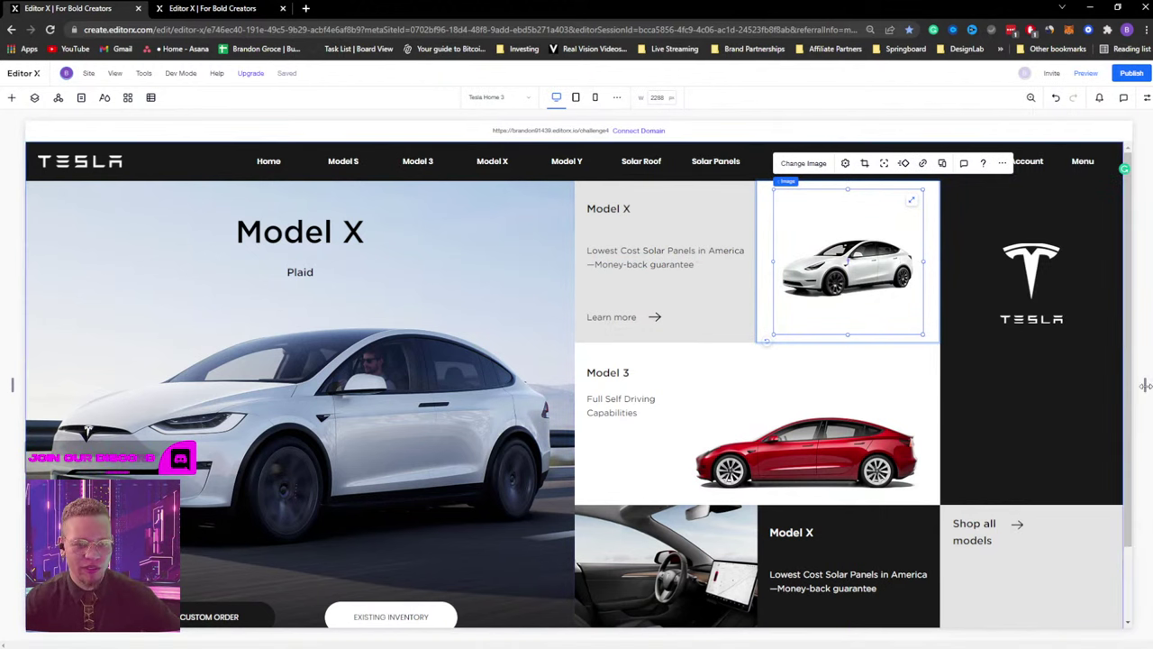
Check how the car image and desktop layout hold at canvas widths of about 2084, 1464 and 1580 px.
drag(1144, 385, 1094, 385)
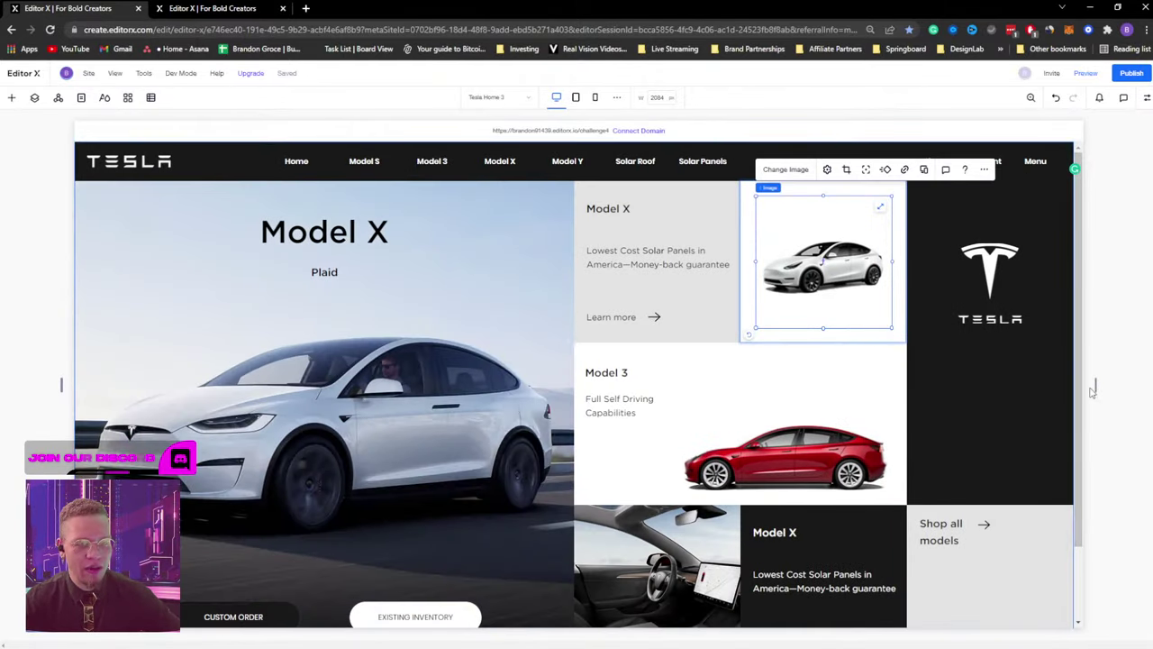
drag(1096, 385, 946, 387)
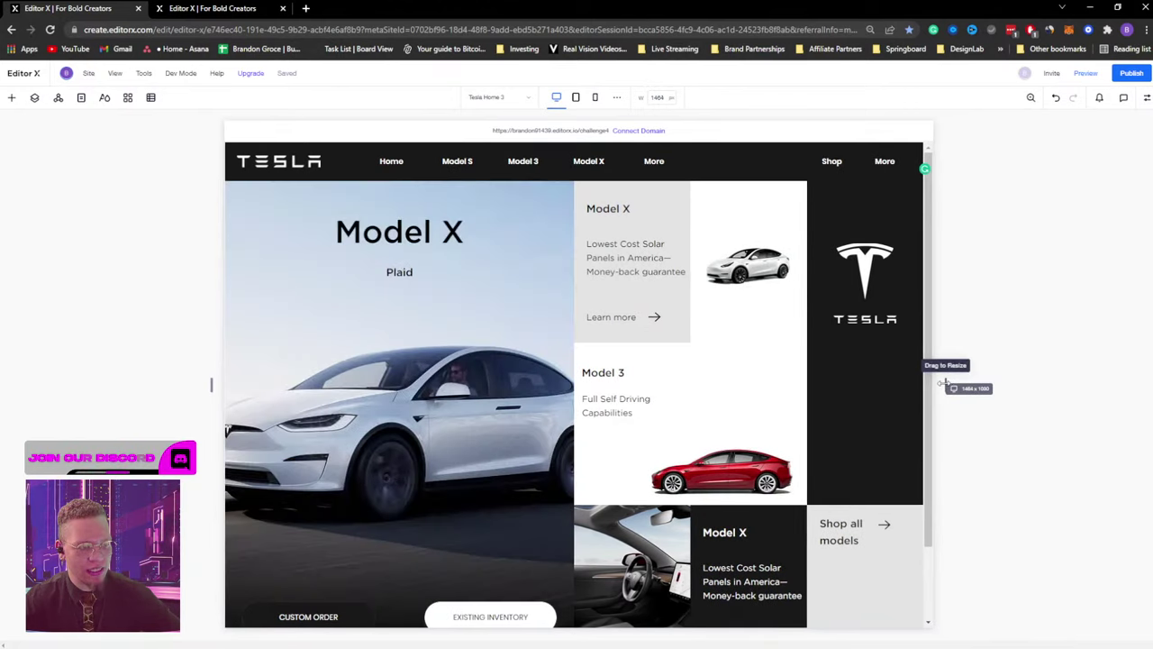
drag(943, 383, 978, 361)
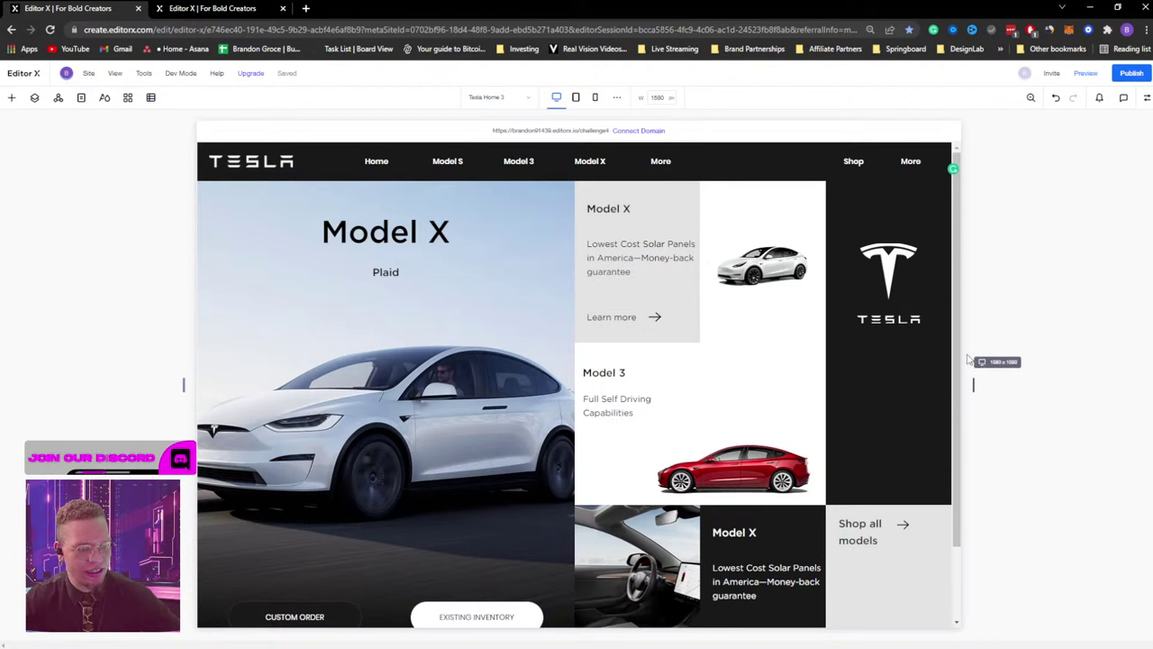
click(762, 266)
Try raising the upper limit of the 751–1000 px breakpoint to 1580 px.
click(617, 97)
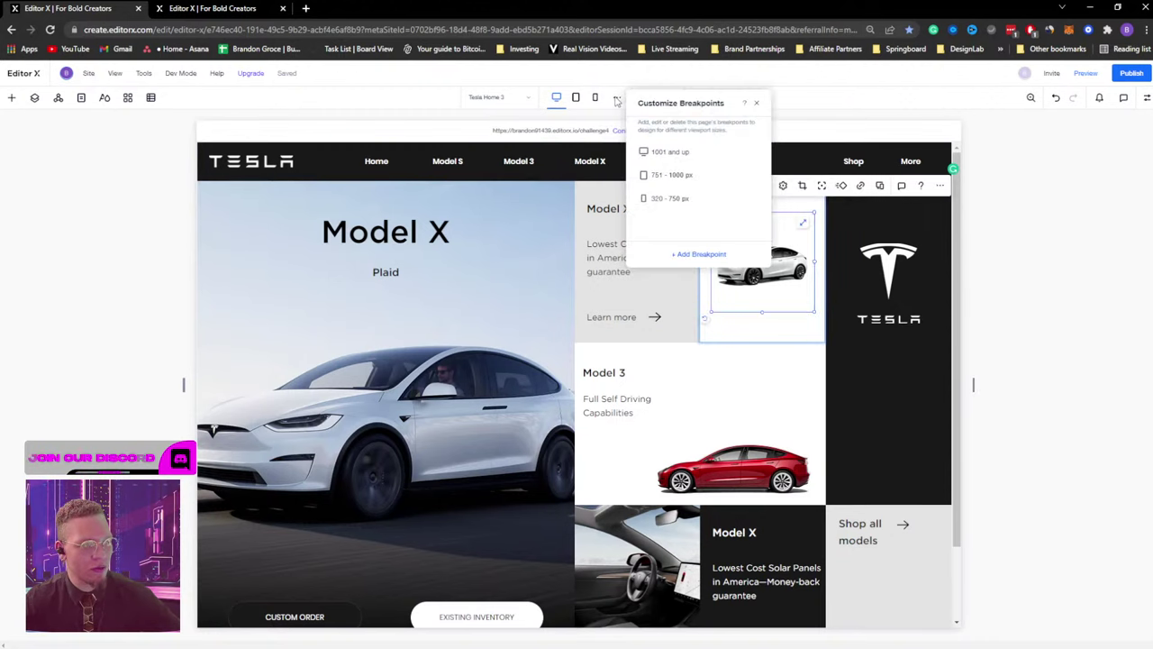
click(678, 177)
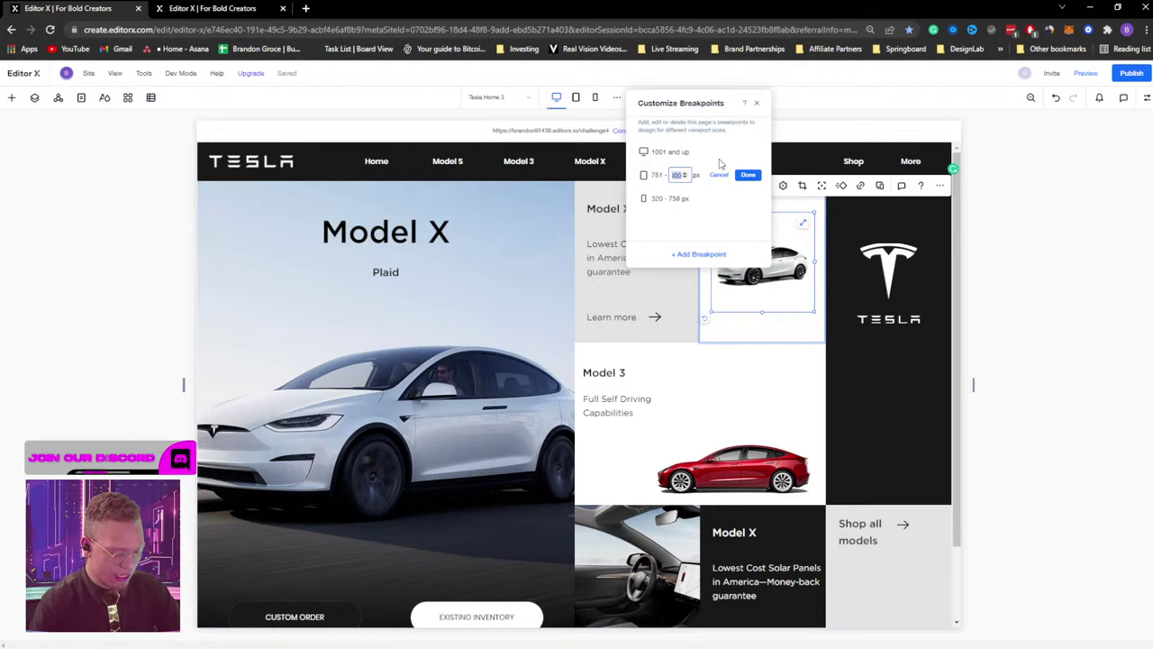
text(800)
key(Return)
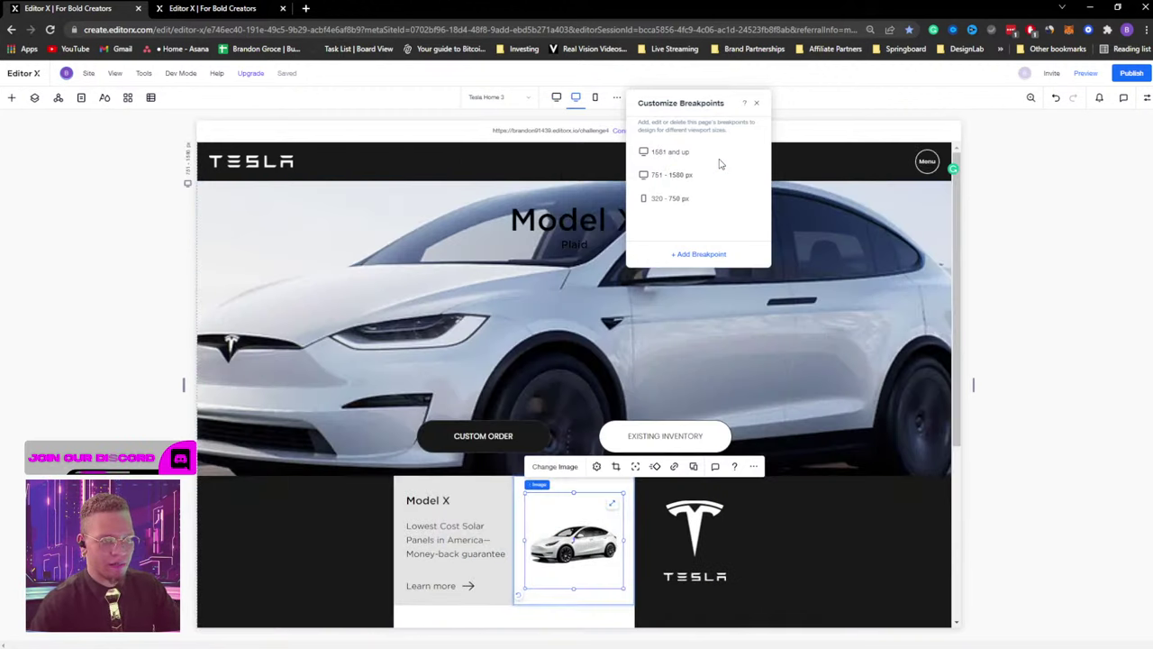
click(757, 104)
Review the page from hero to footer under the enlarged breakpoint and undo the breakpoint change.
scroll(808, 342, down, 2)
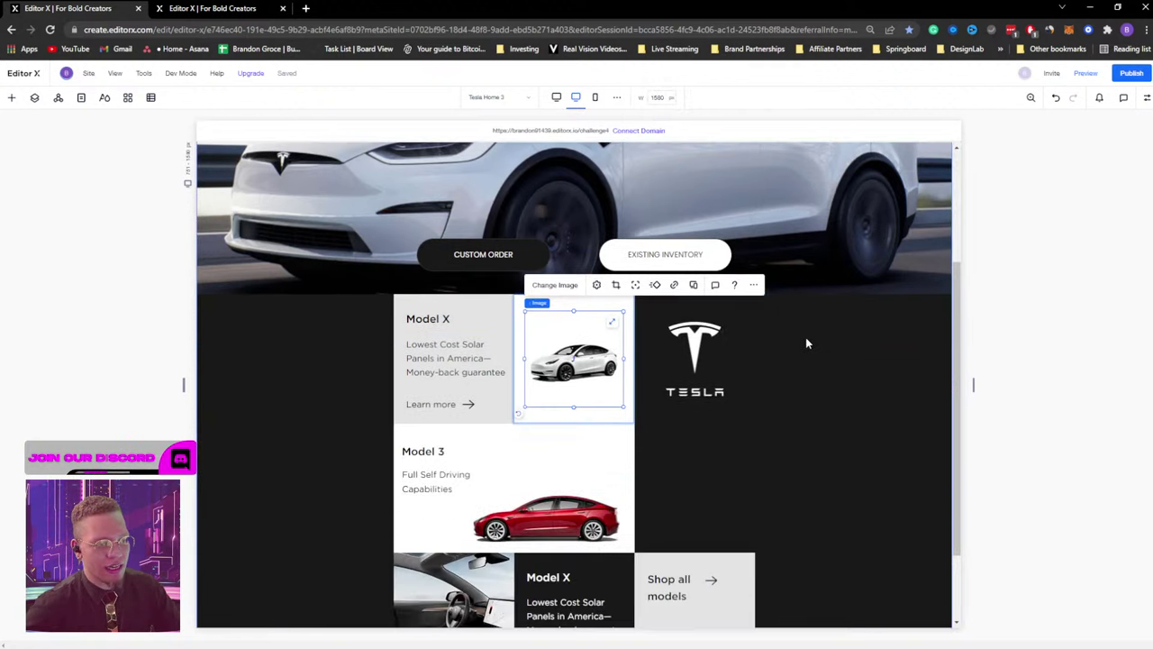
scroll(807, 343, up, 2)
scroll(816, 336, down, 4)
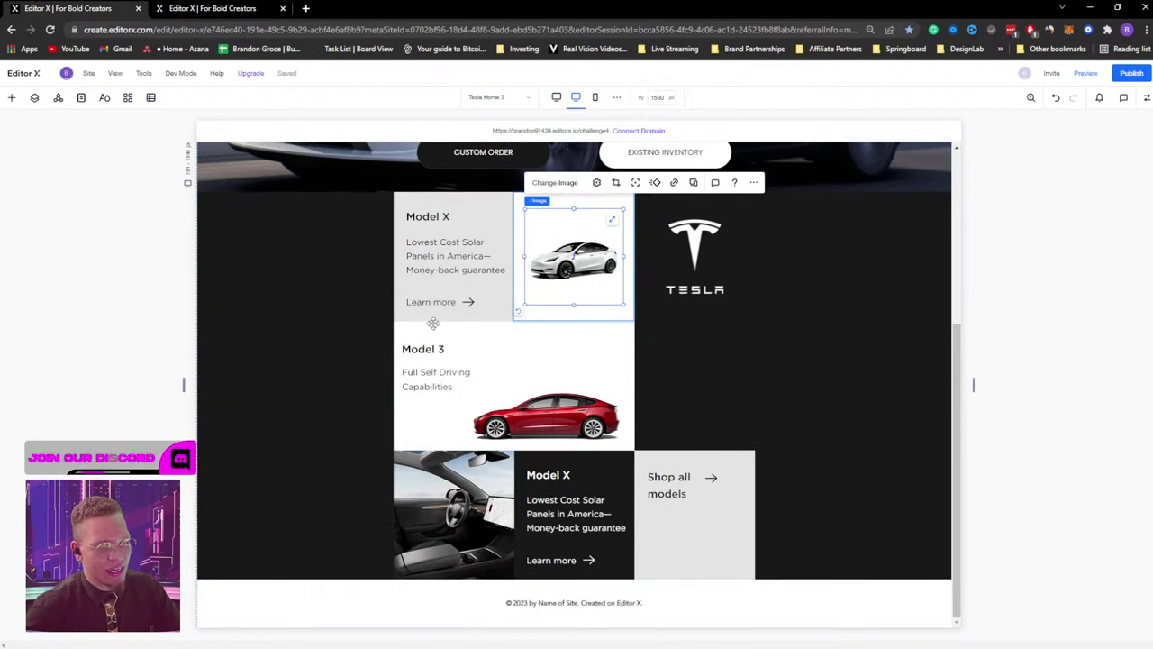
scroll(561, 333, up, 4)
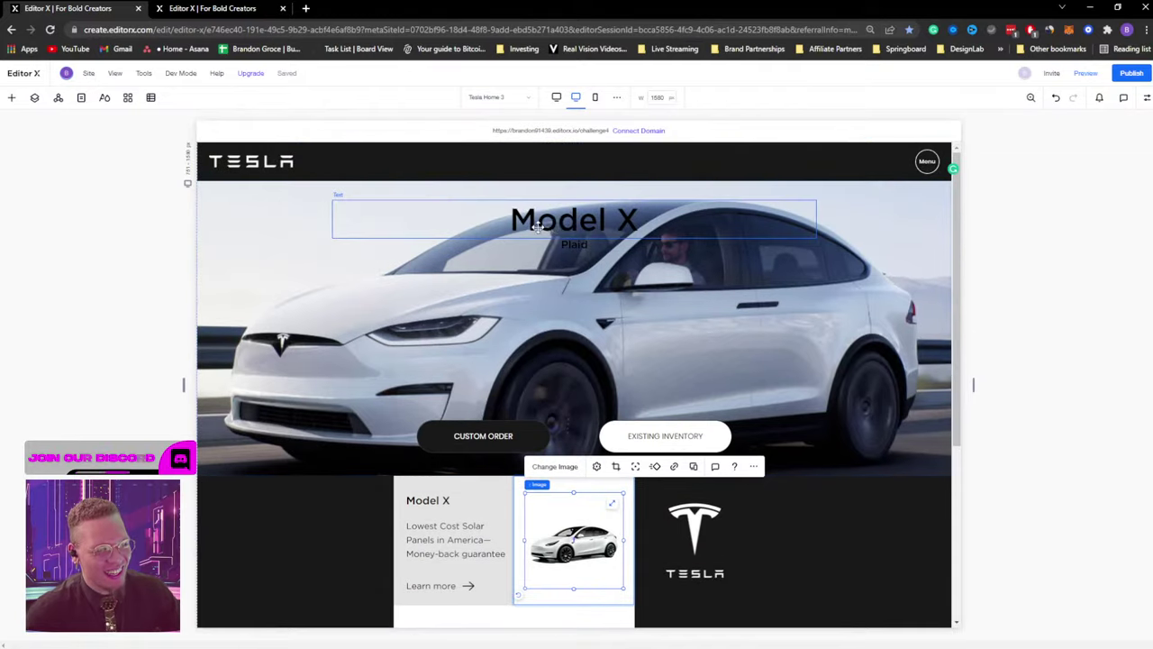
click(556, 96)
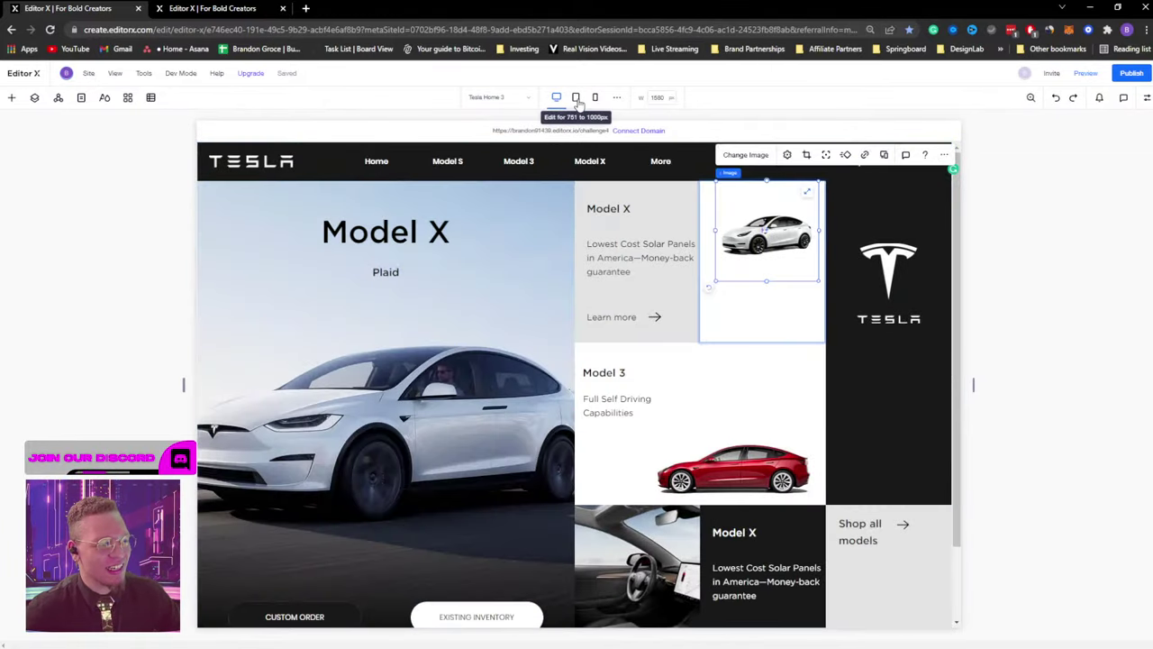
Check the tablet layout at a canvas width of about 910 px, from the hero buttons down to the footer.
drag(977, 392, 811, 383)
scroll(540, 414, down, 3)
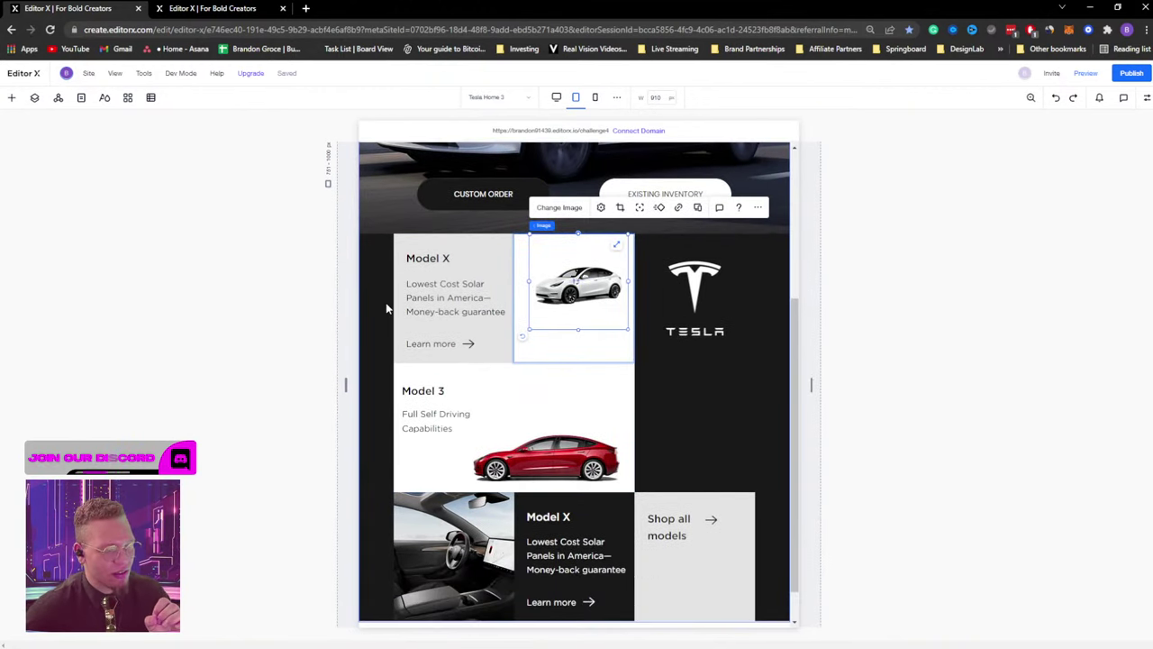
scroll(712, 431, down, 1)
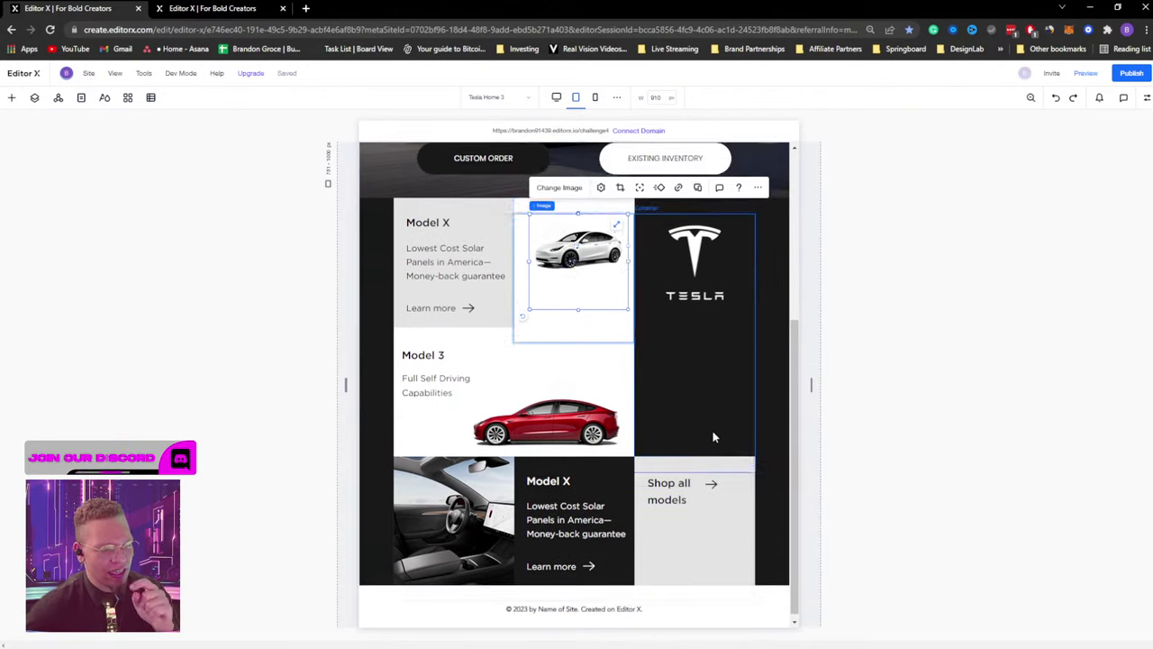
Make the Mini Containers grid fluid with a width of 100% in the tablet layout.
click(731, 384)
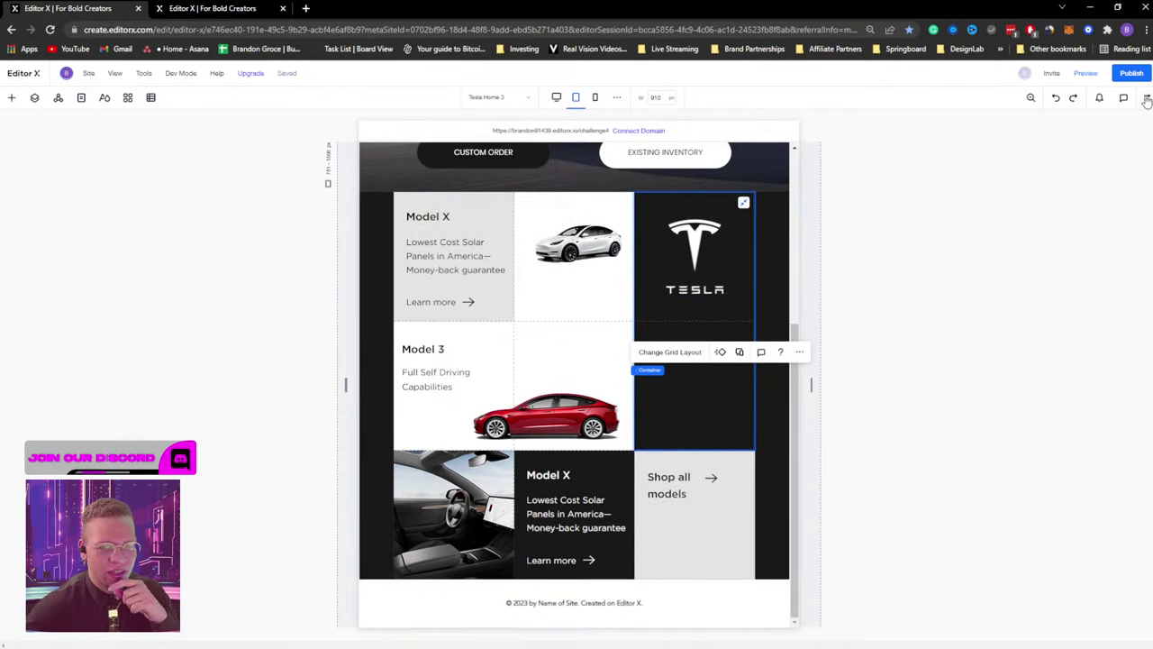
key(ctrl+shift+i)
click(35, 99)
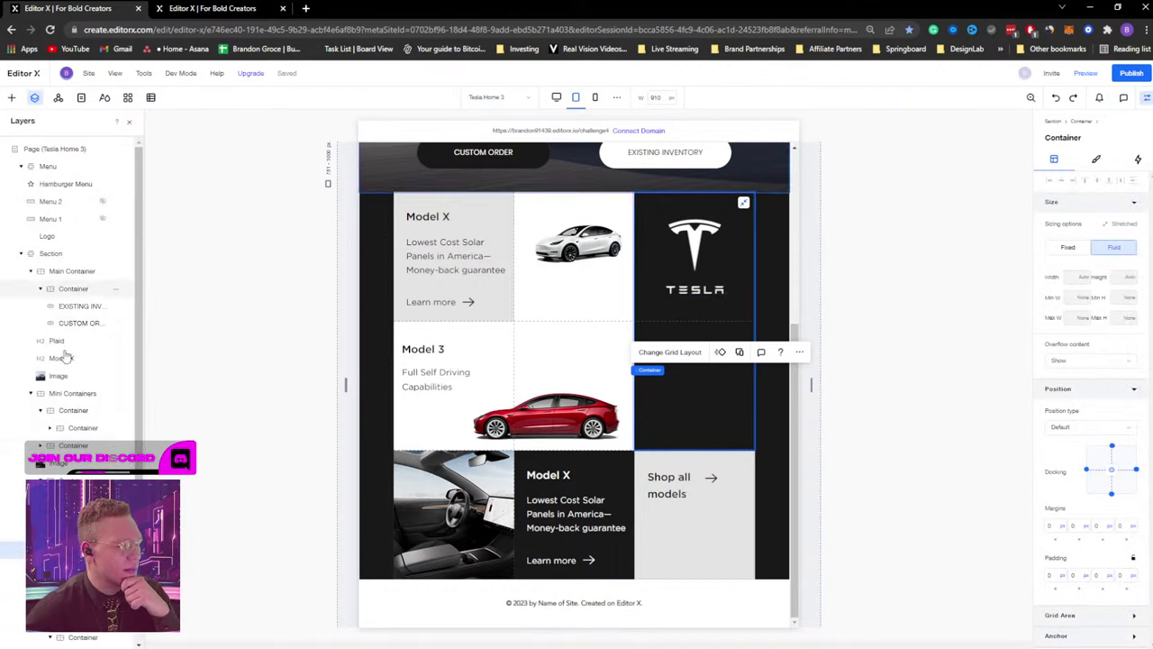
click(54, 393)
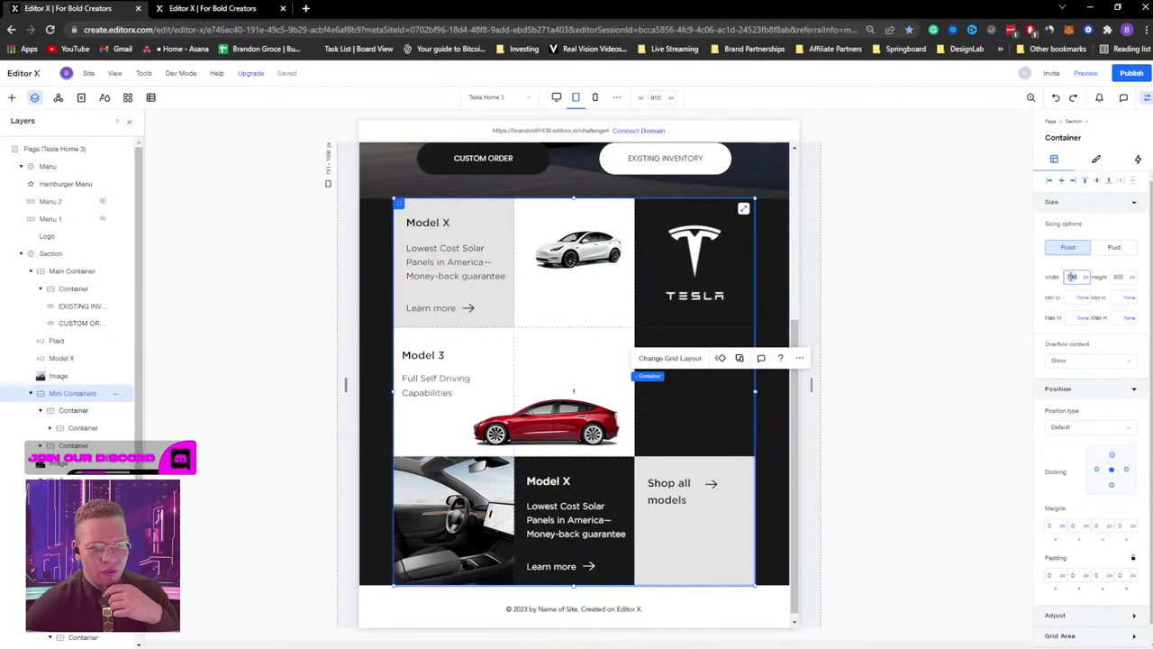
text(800)
click(1113, 247)
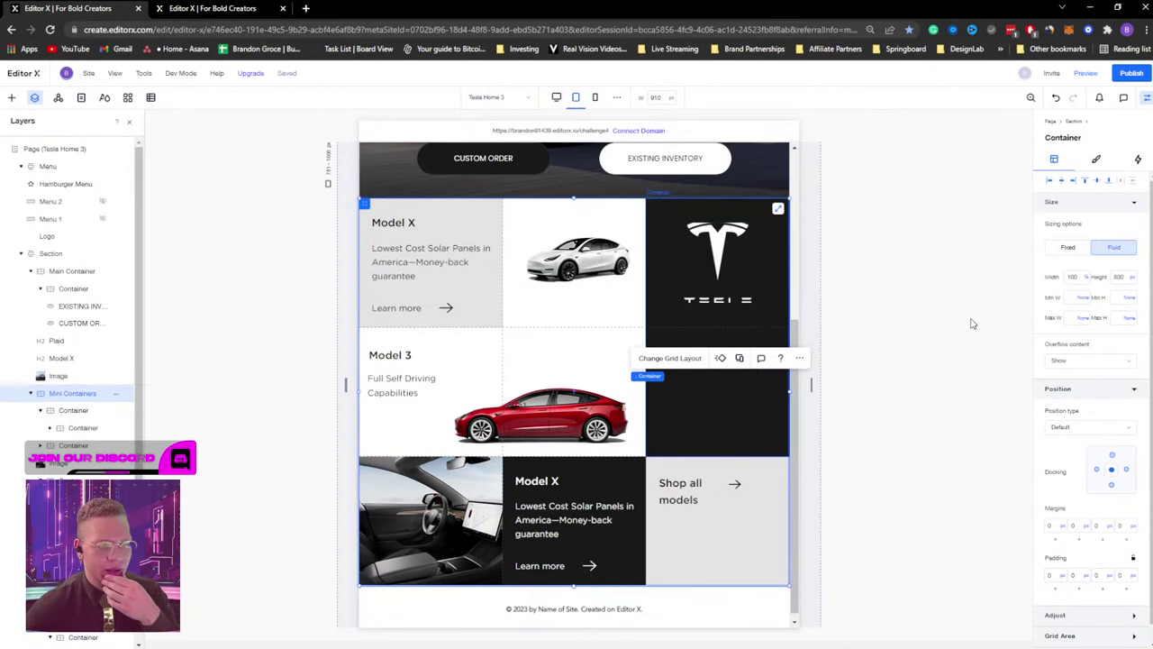
Reset the Tesla logo image to its original proportions and centre it horizontally in its dark container.
click(739, 283)
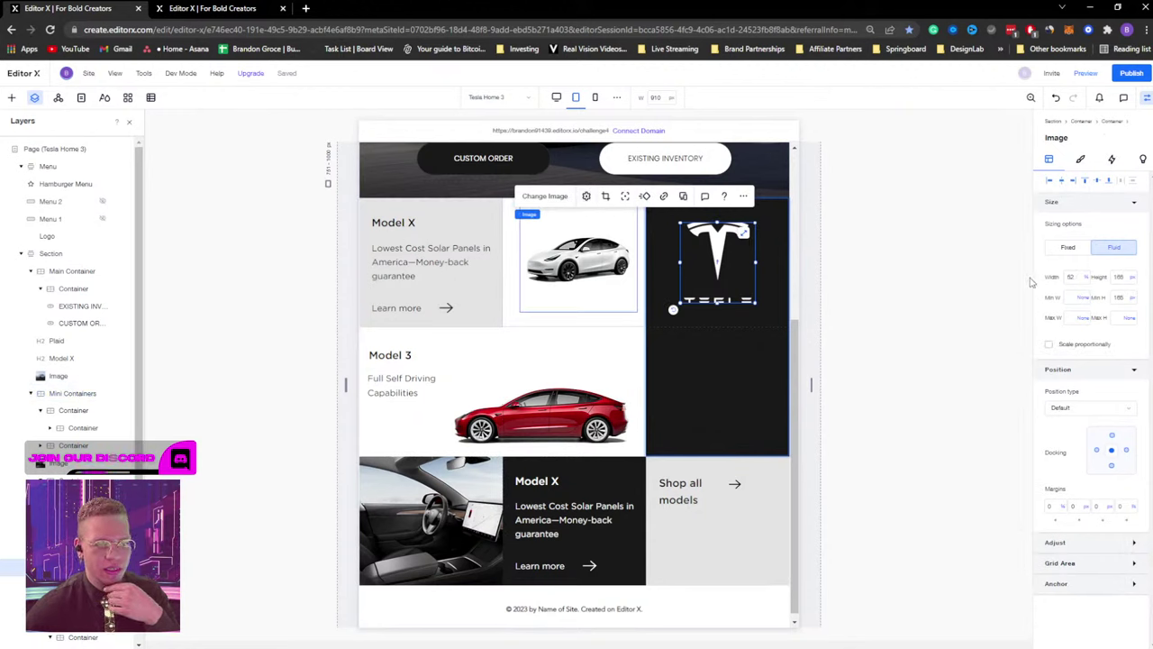
click(585, 196)
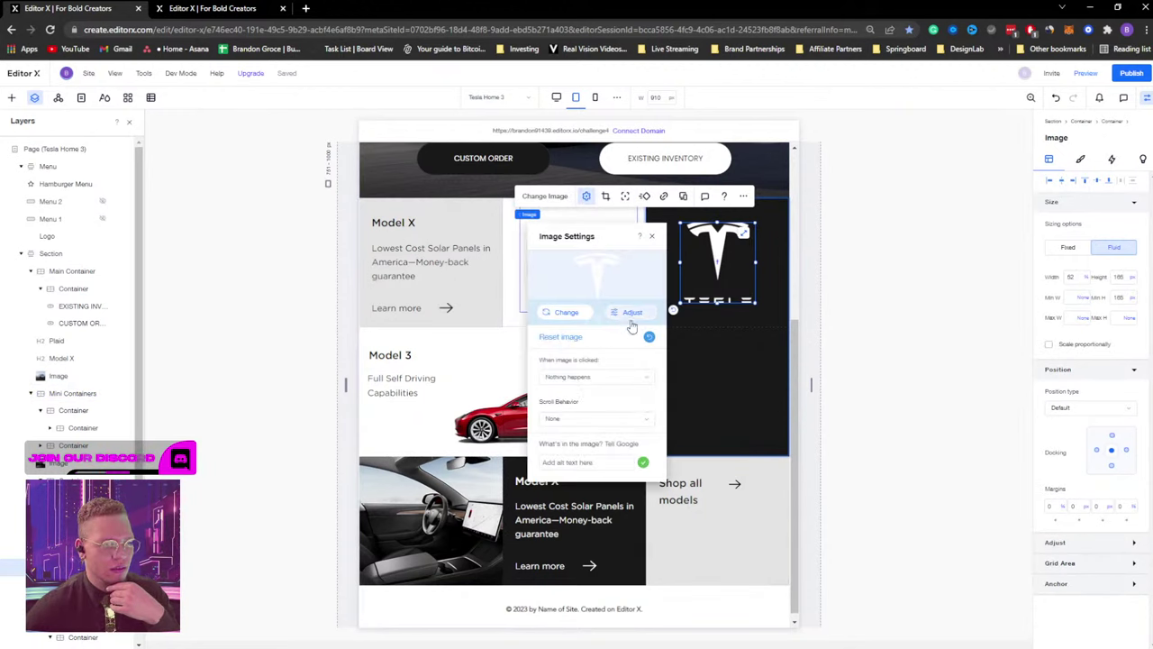
click(651, 341)
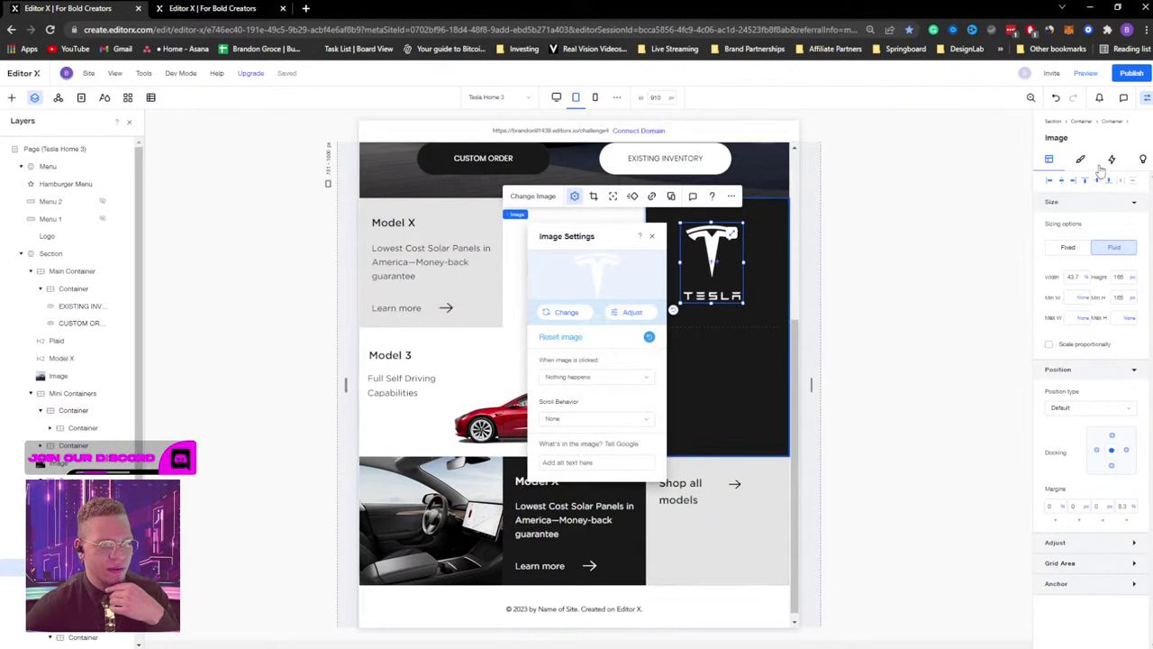
click(1062, 181)
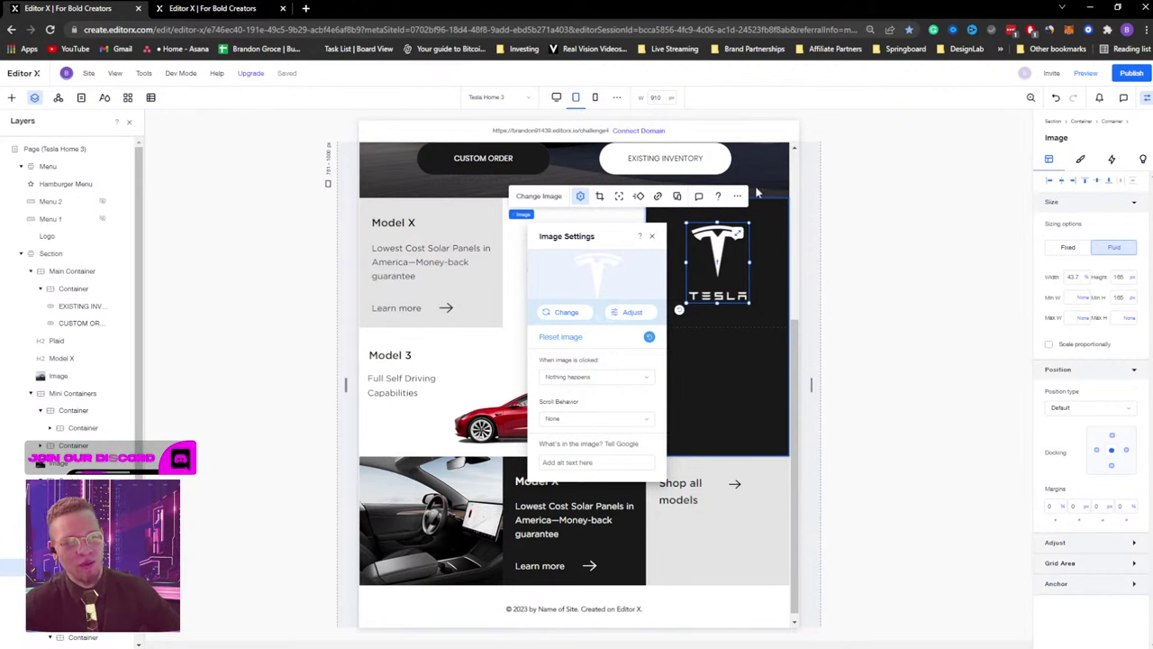
click(651, 235)
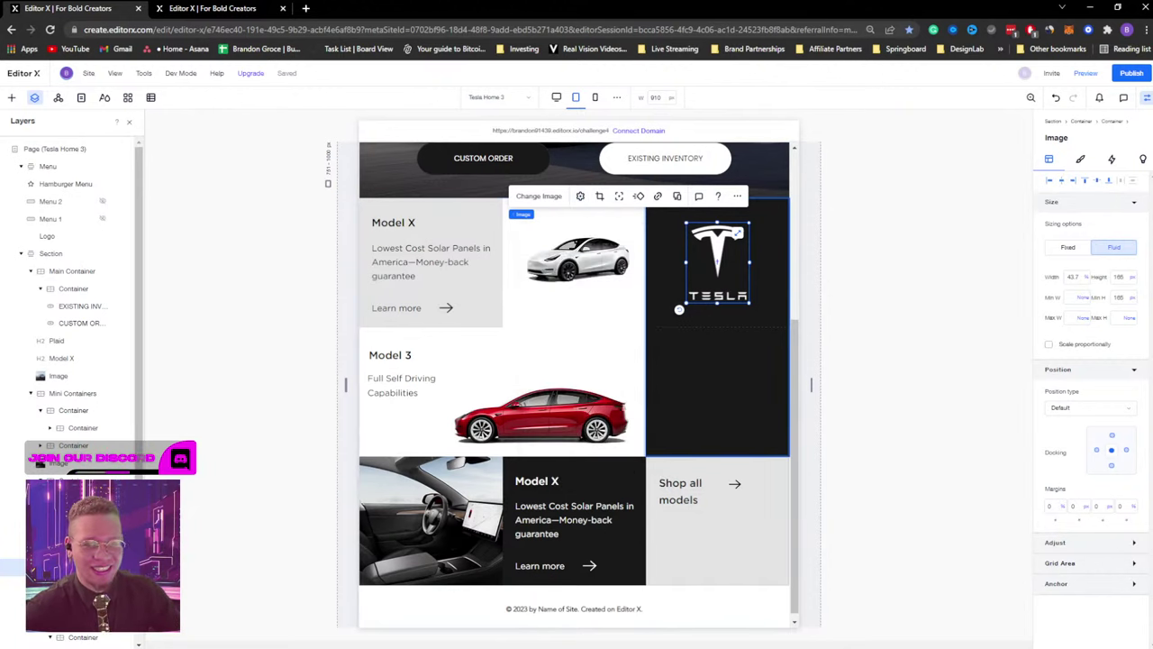
Raise the upper limit of the 751–1000 px breakpoint to 1580 px.
scroll(831, 291, up, 5)
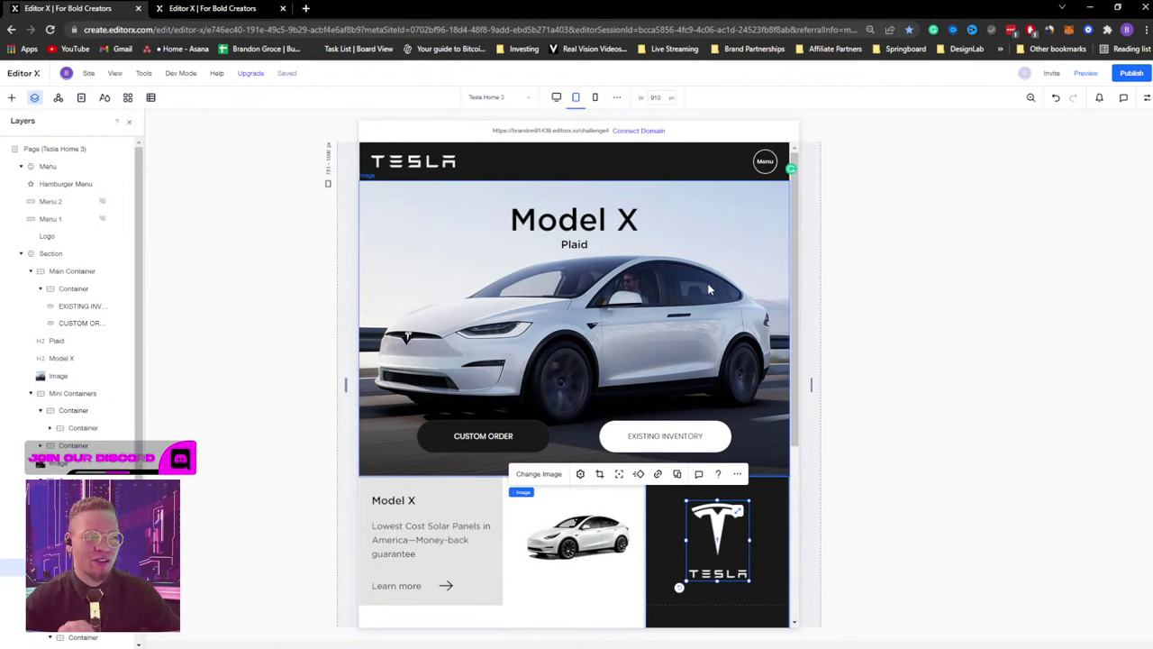
scroll(707, 283, down, 5)
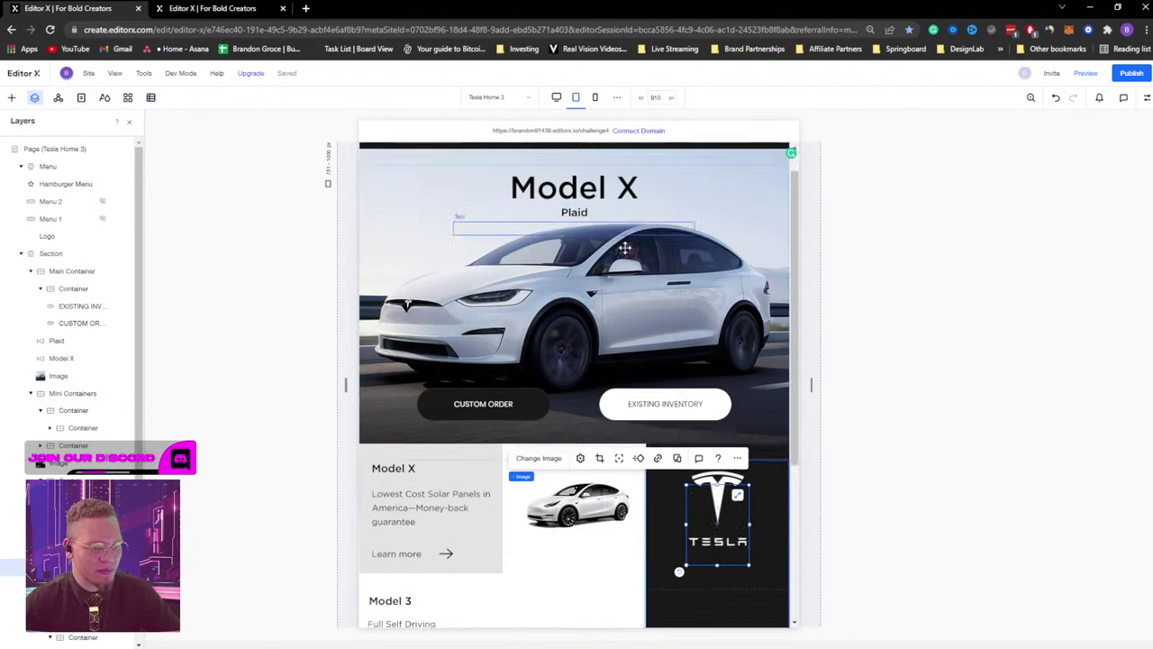
scroll(650, 307, up, 5)
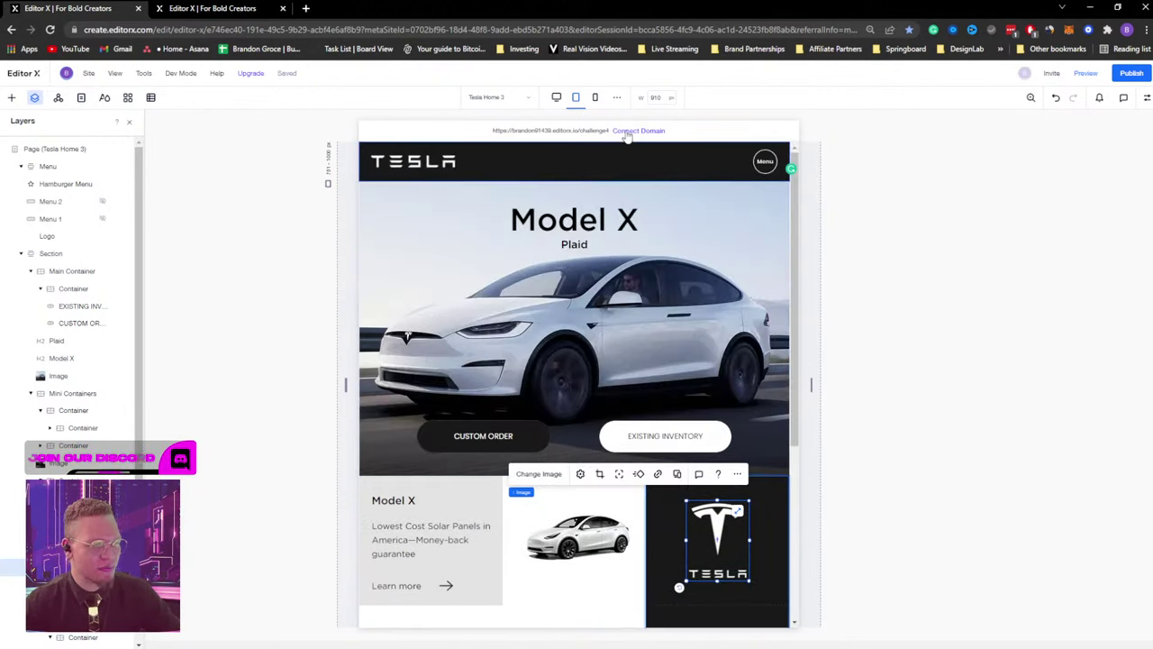
click(557, 97)
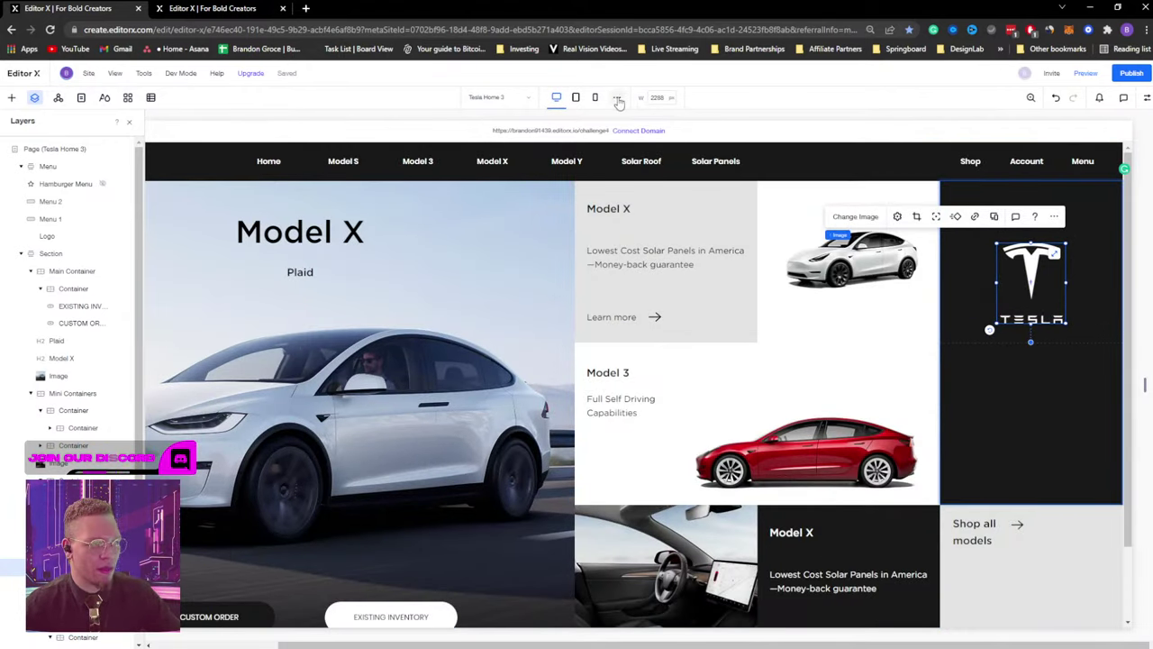
click(618, 97)
click(679, 175)
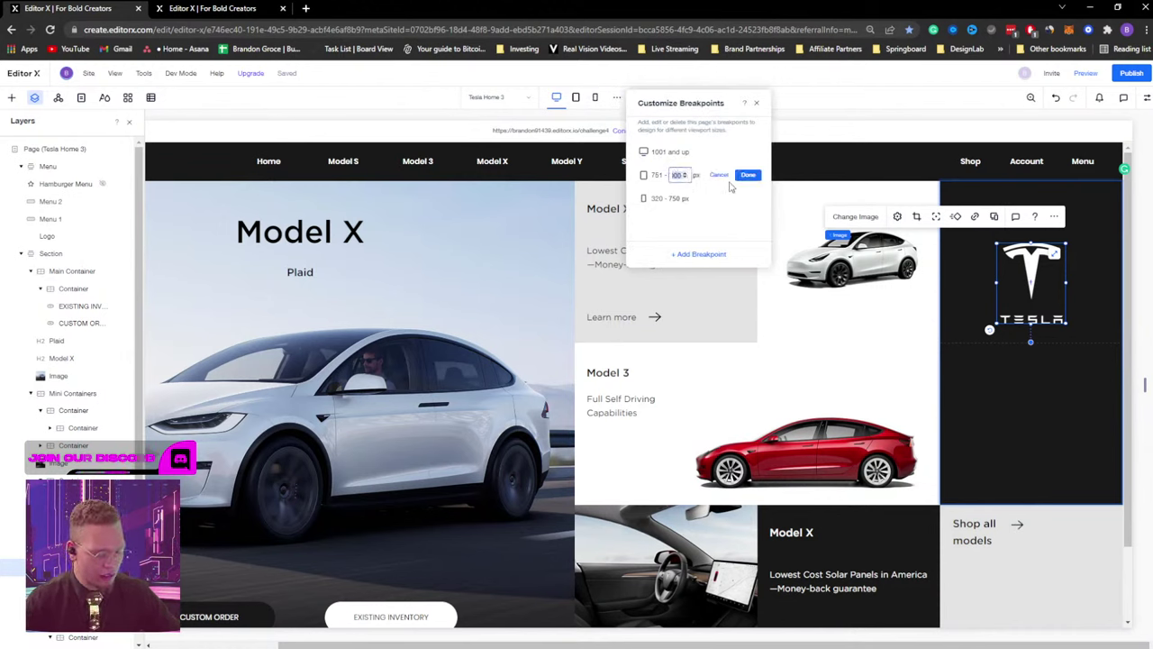
text(1)
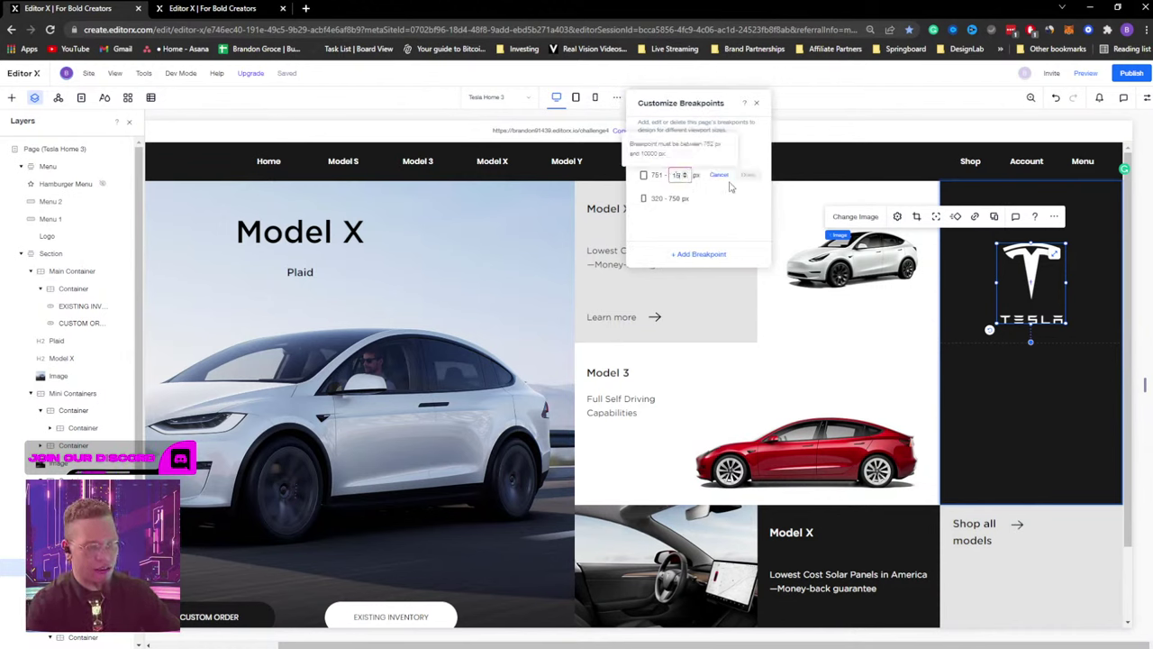
text(000)
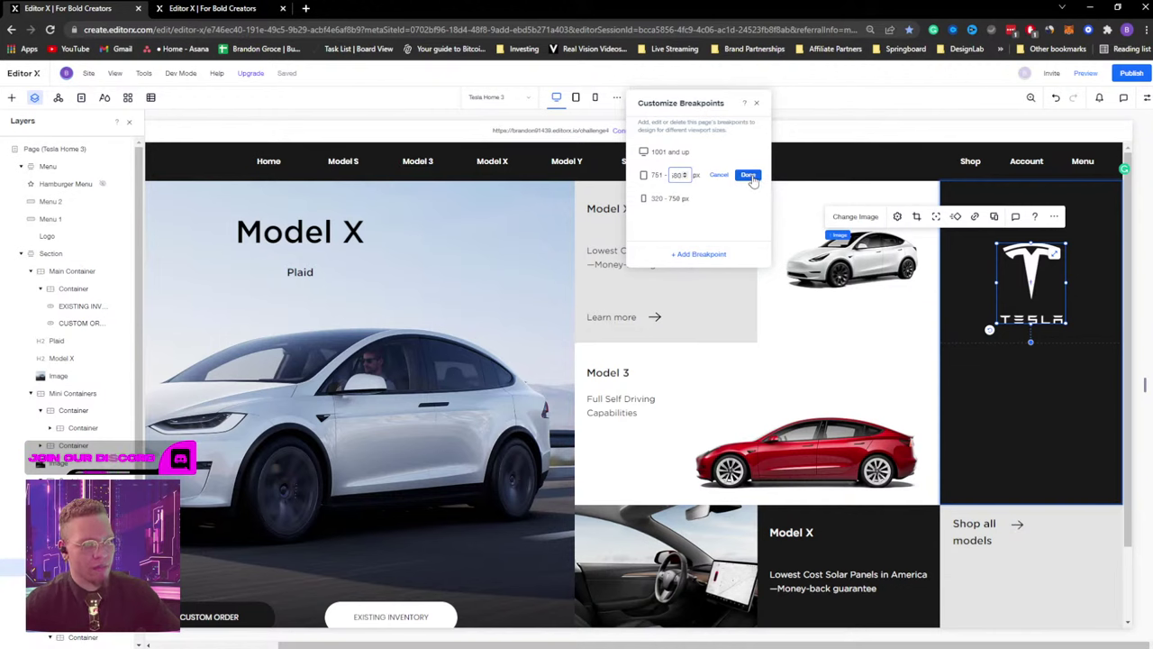
click(751, 176)
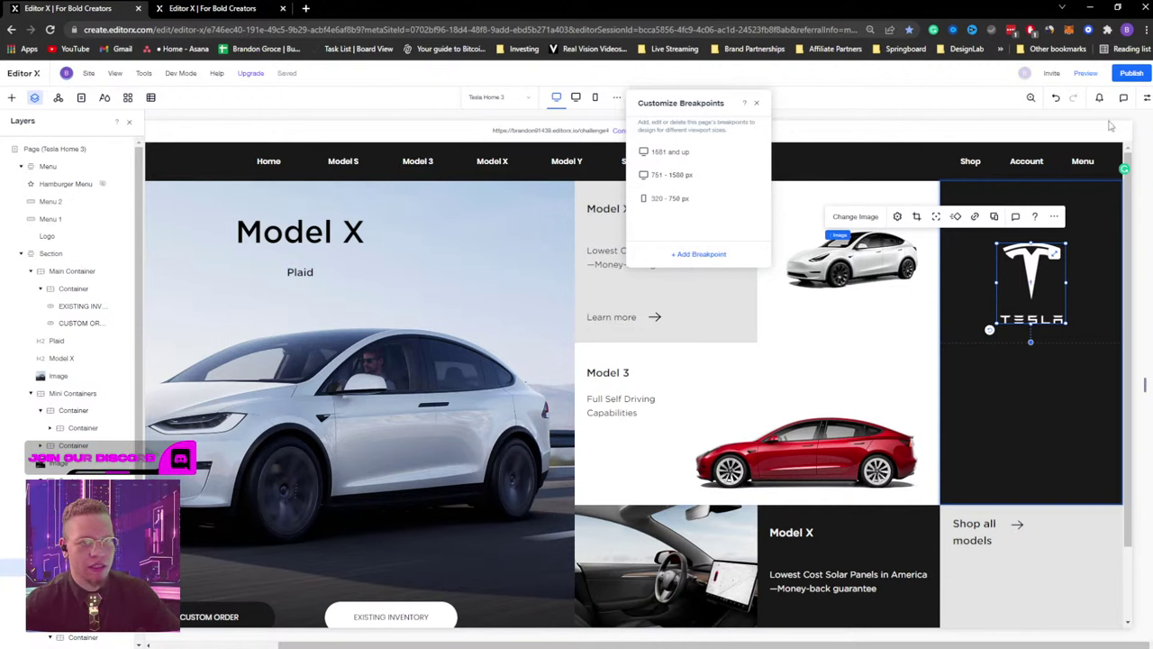
click(758, 105)
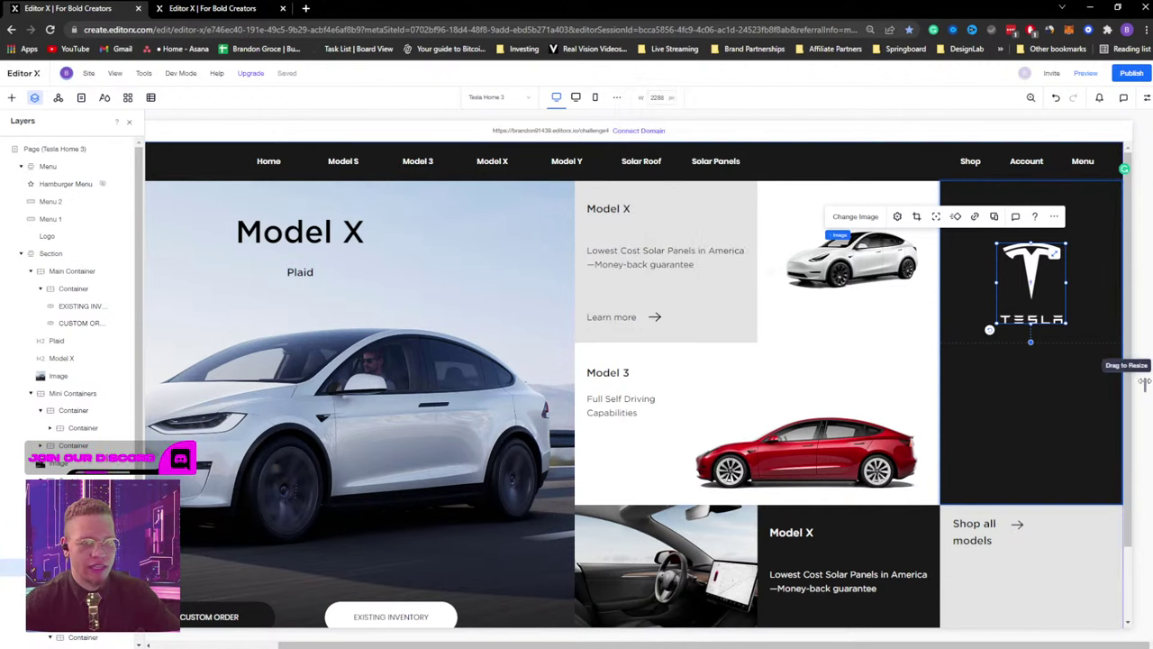
Check how the enlarged breakpoint's layout and card grid hold at canvas widths of about 1478 and 1448 px.
drag(1146, 385, 951, 378)
click(808, 545)
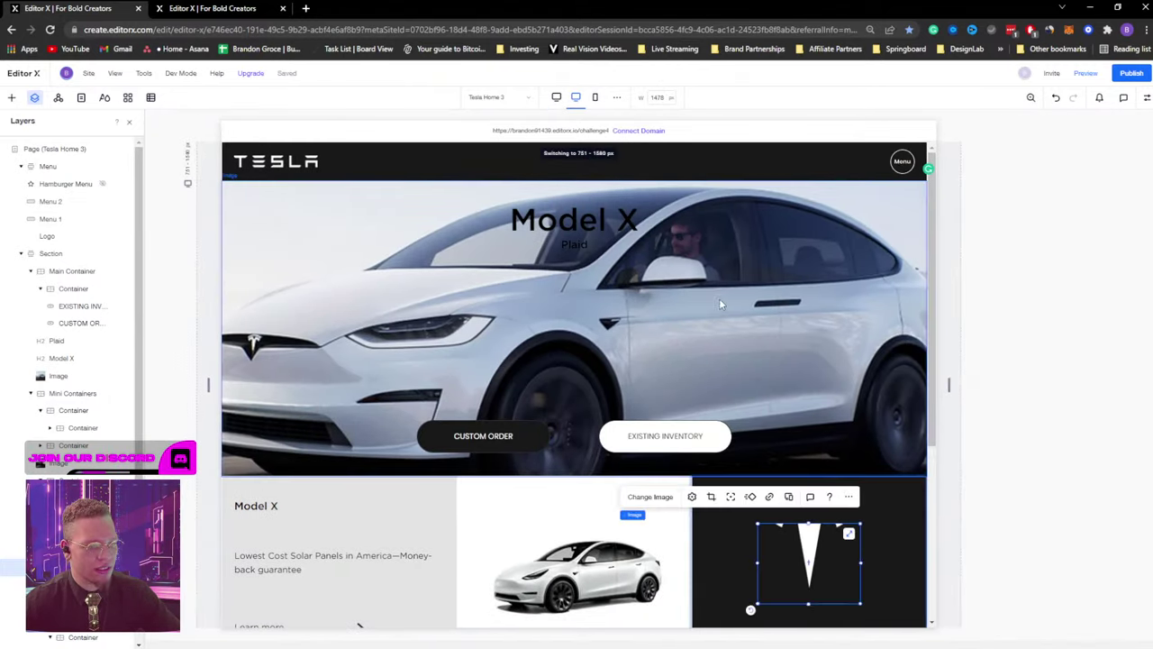
scroll(611, 297, down, 4)
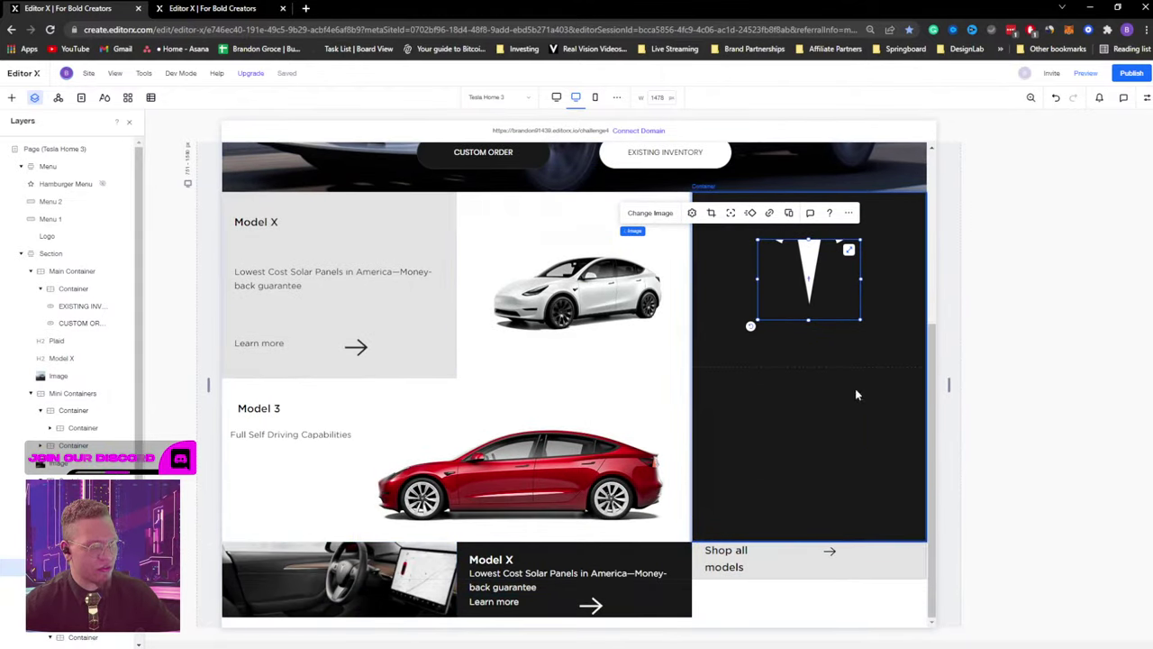
drag(948, 382, 975, 381)
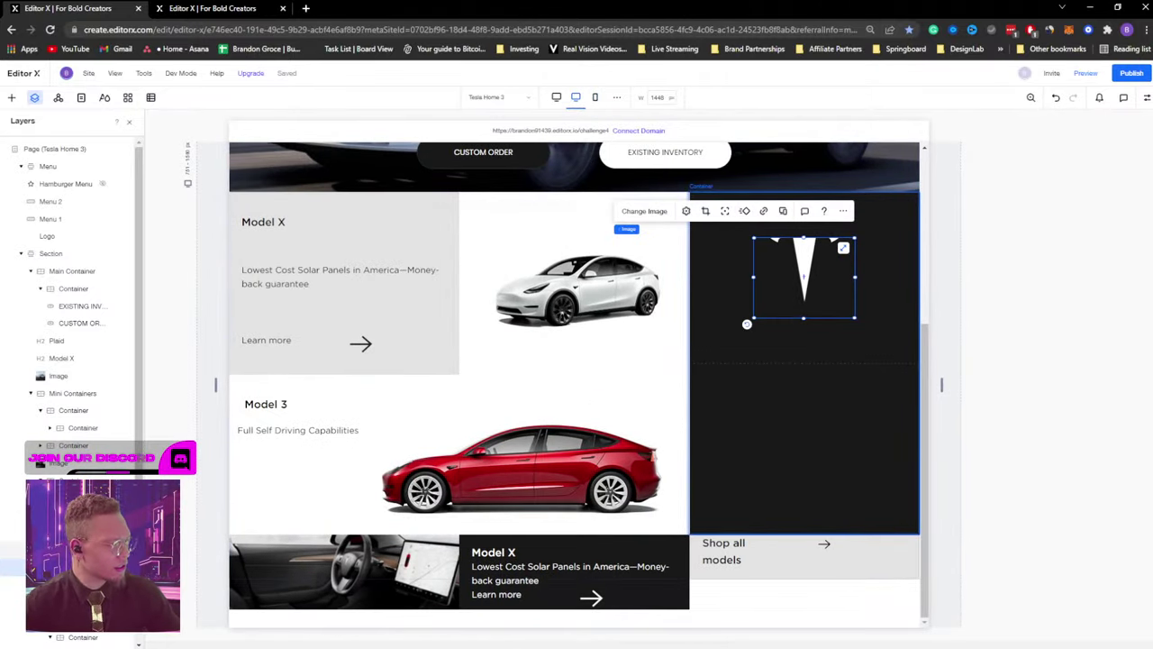
scroll(343, 274, up, 1)
Try an automatic height for the Mini Containers grid, and restore a fixed height of 800 px.
click(75, 393)
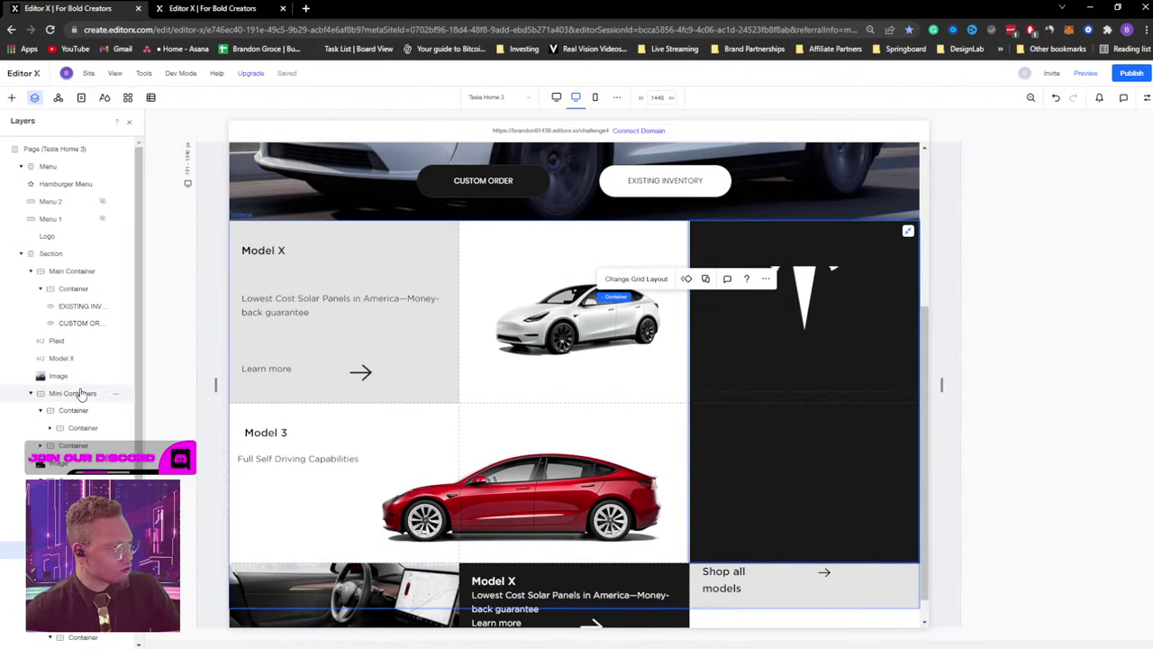
click(1147, 99)
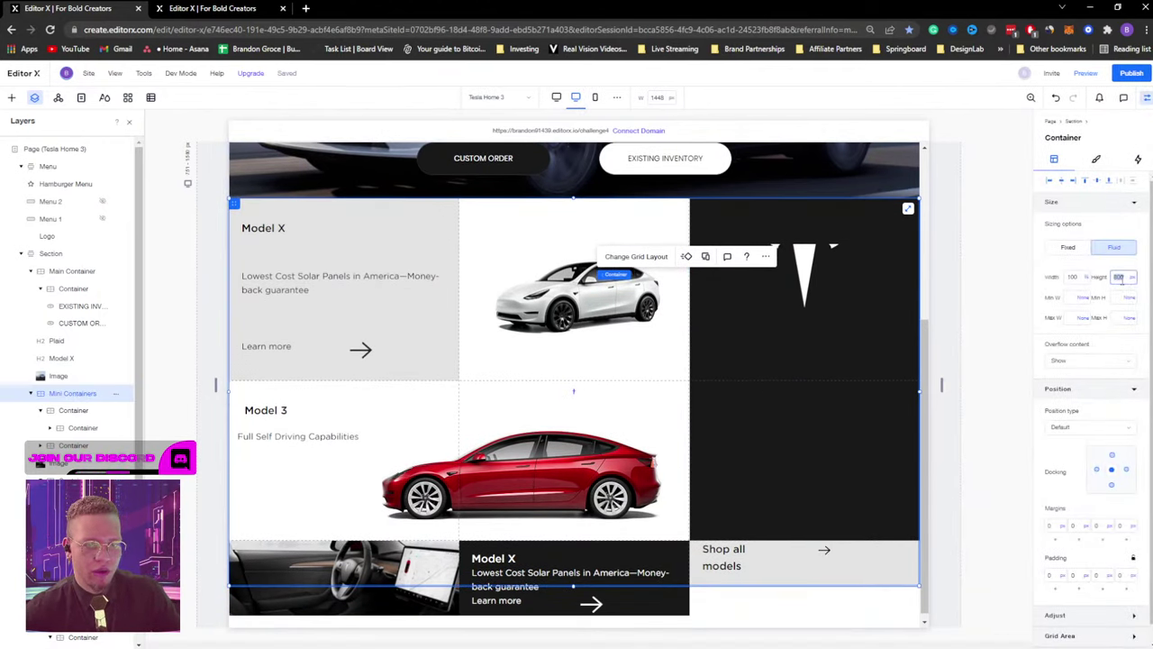
click(1117, 282)
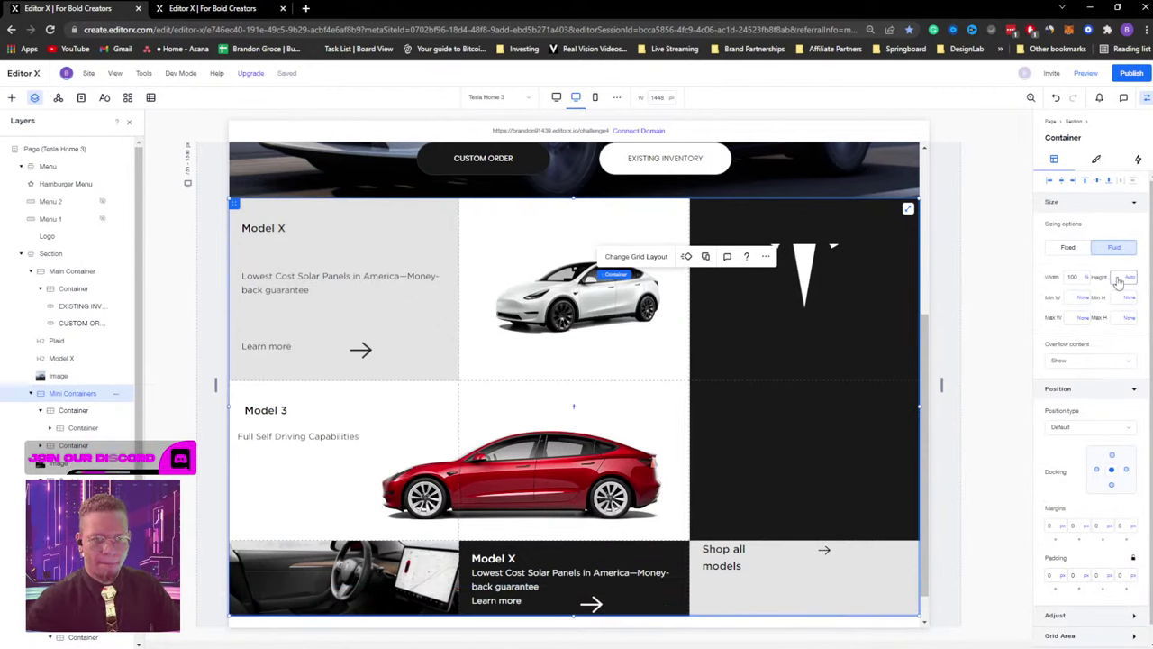
scroll(839, 506, down, 1)
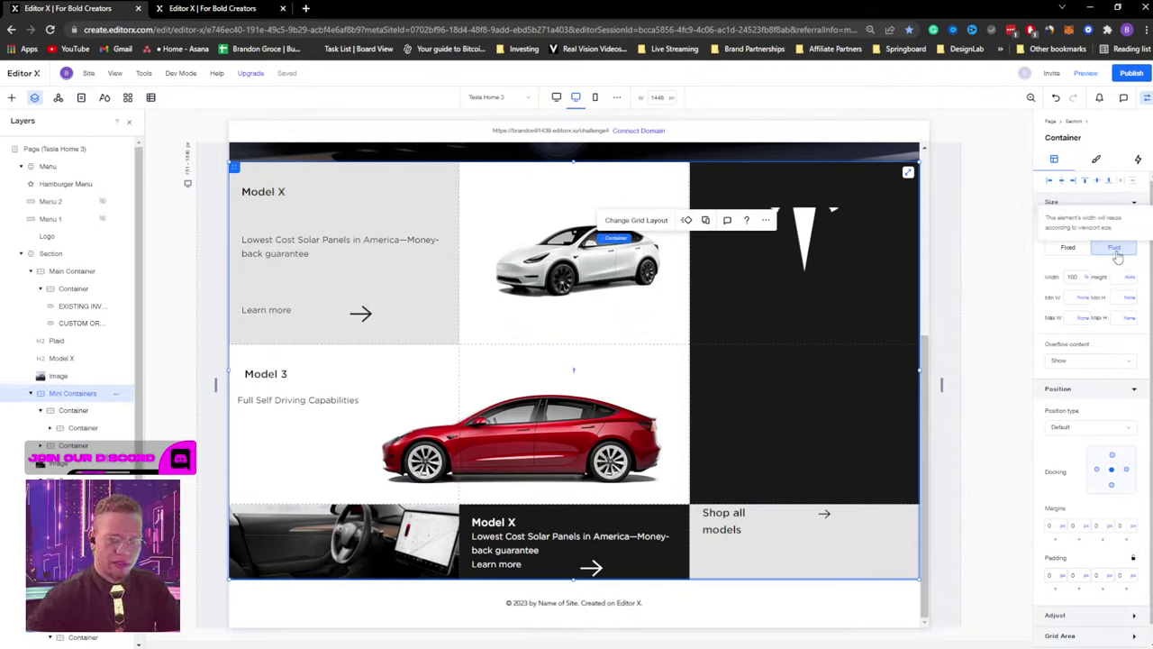
text(800)
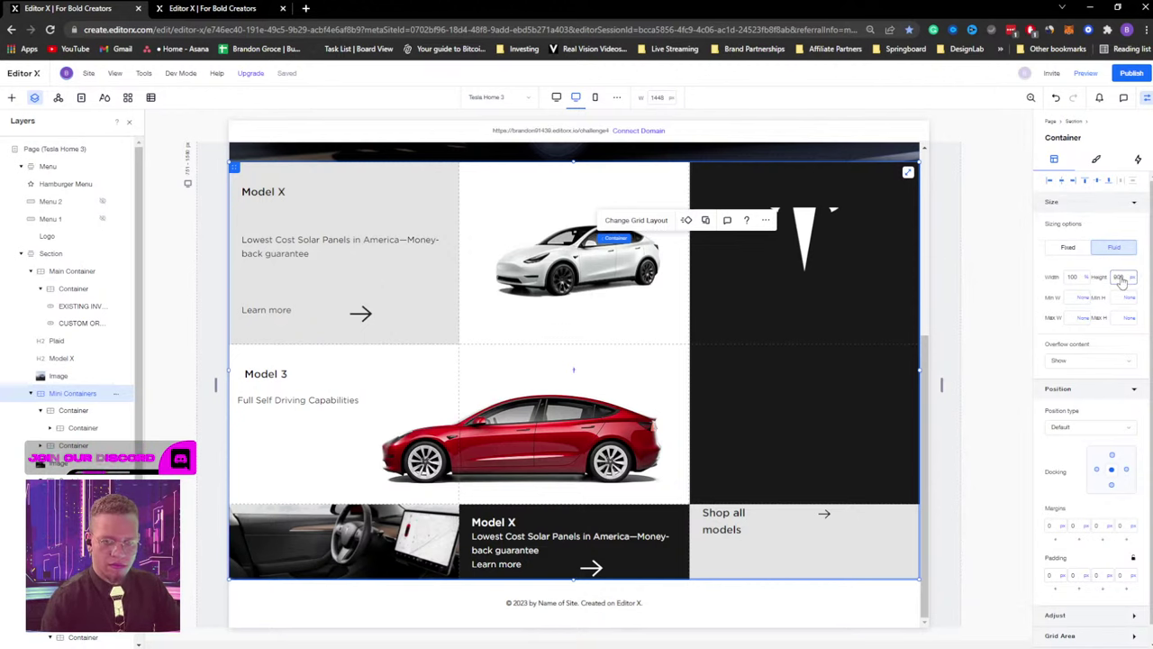
key(Return)
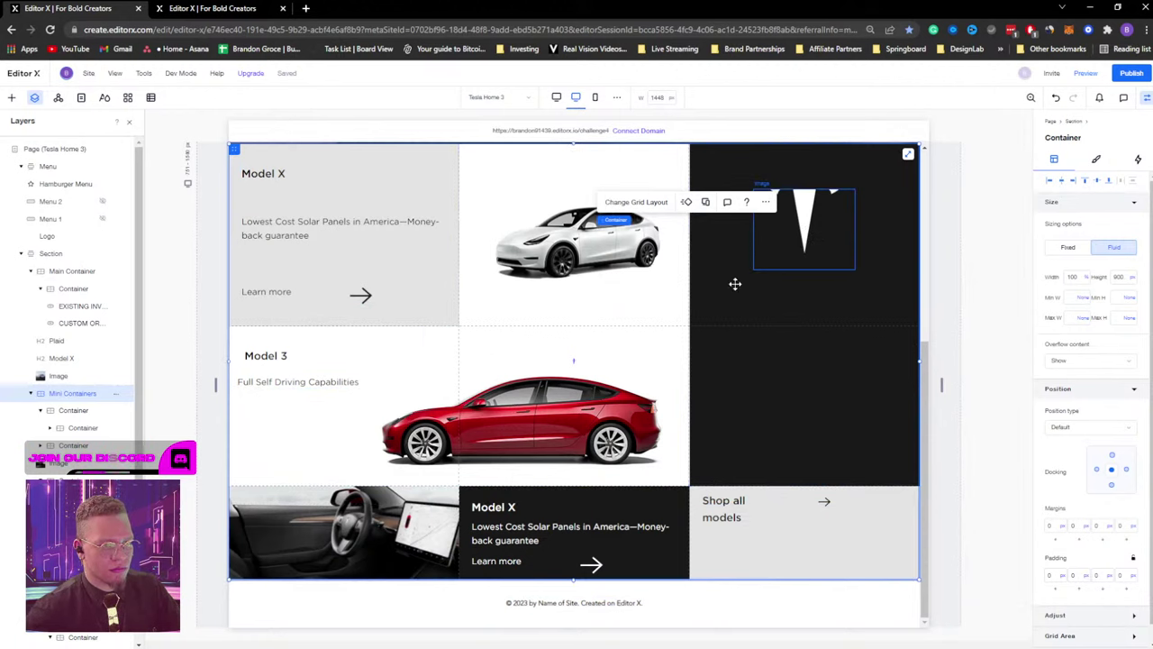
Set the Mini Containers grid's height to 1200 px and check its lower row of cards.
click(78, 413)
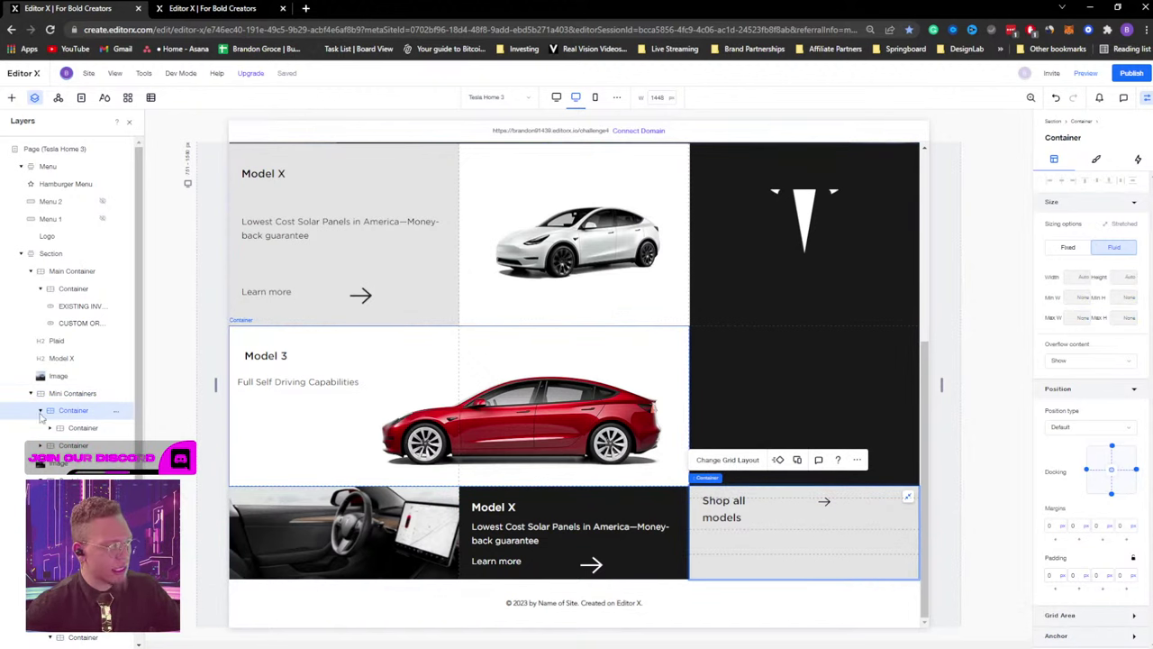
click(74, 393)
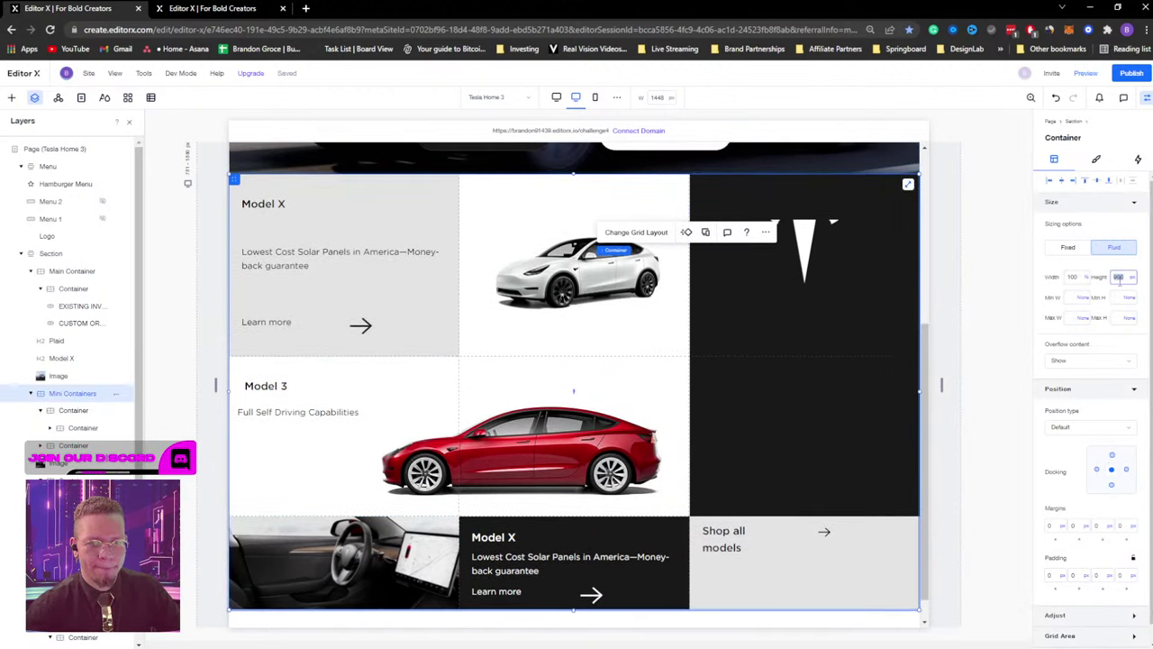
text(12)
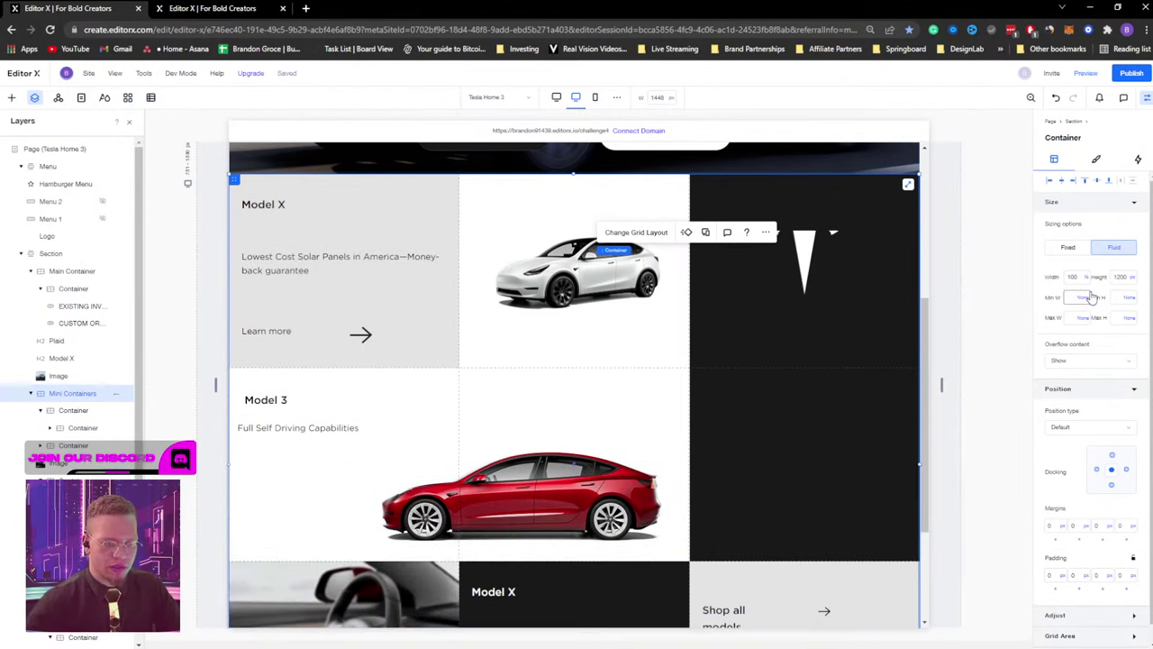
scroll(708, 391, down, 3)
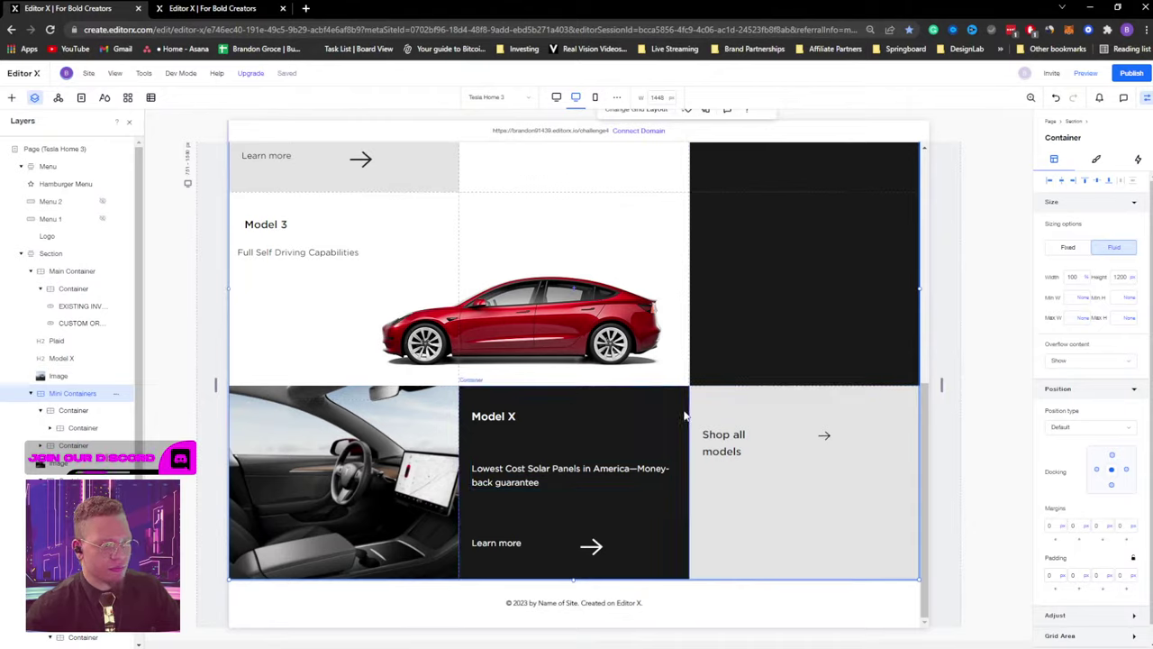
Reset the cropped Tesla logo image in the dark container and switch its sizing to Fixed.
scroll(712, 396, up, 3)
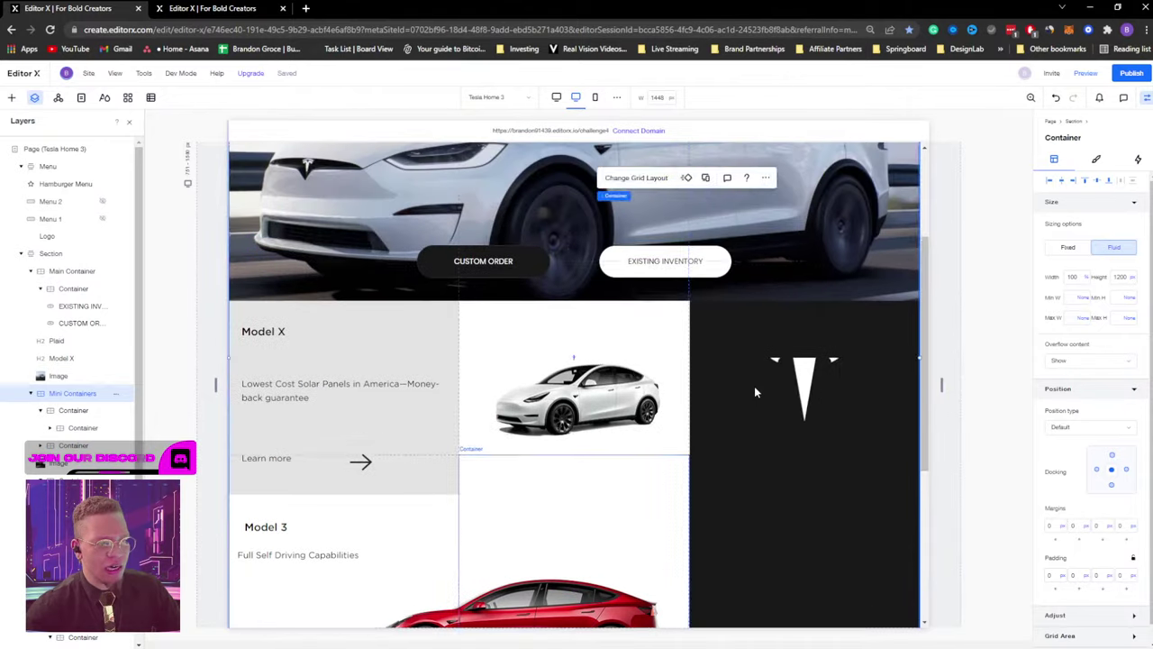
click(806, 377)
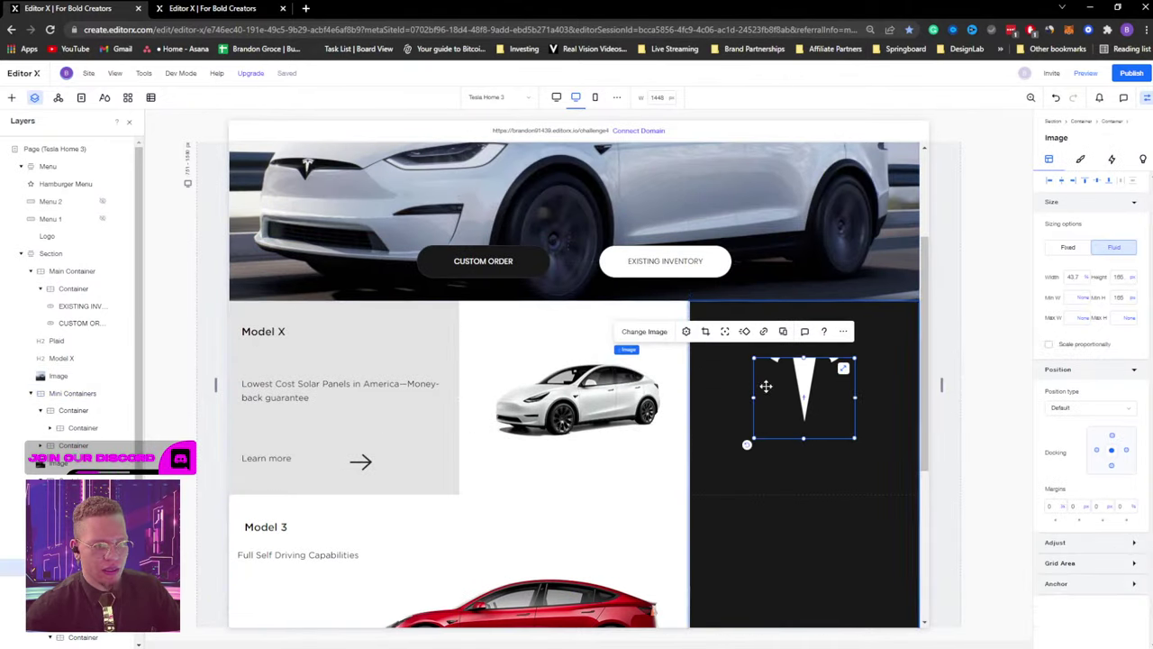
click(688, 333)
click(726, 474)
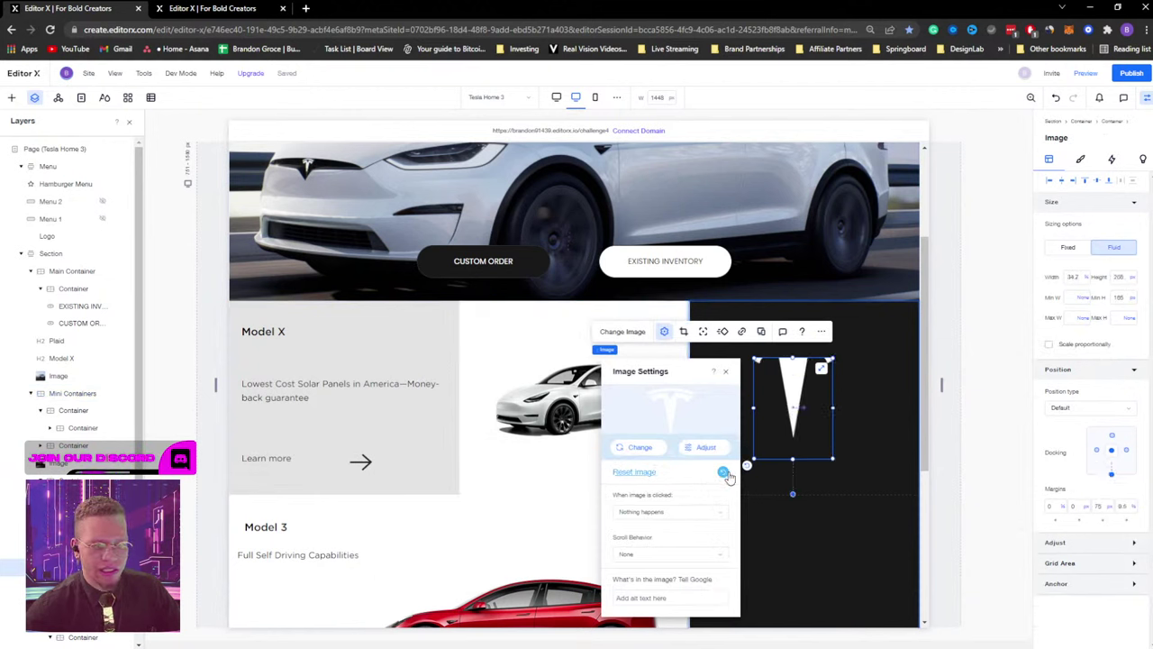
click(1071, 247)
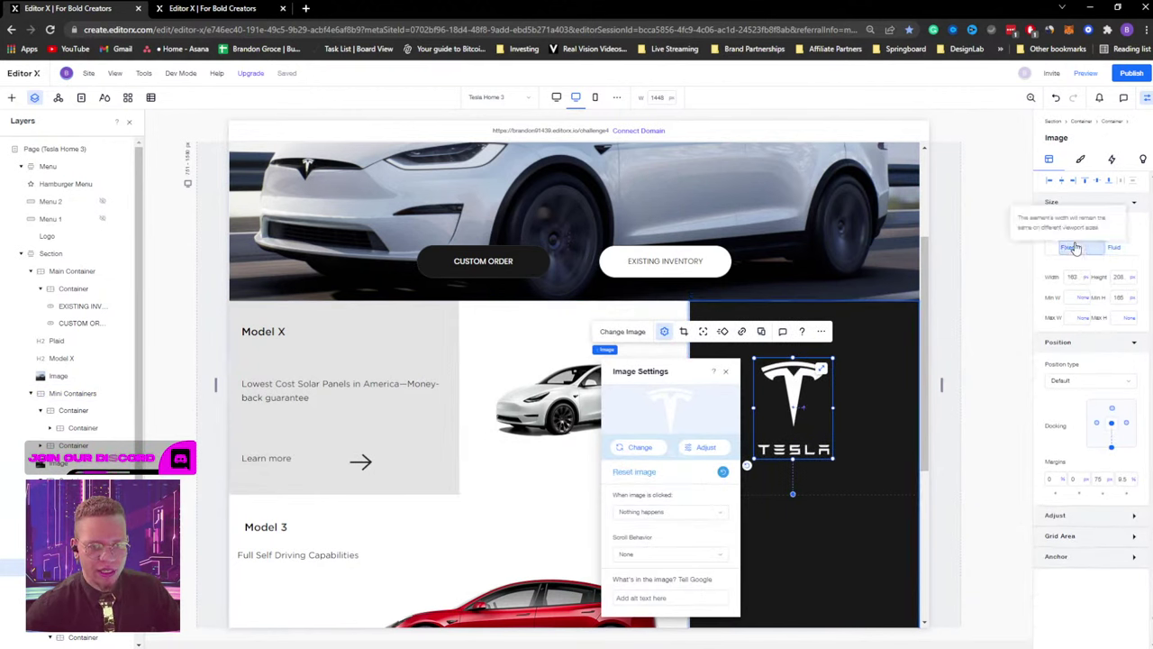
Centre the Tesla logo image within the dark container and close its image settings.
click(1073, 181)
click(727, 374)
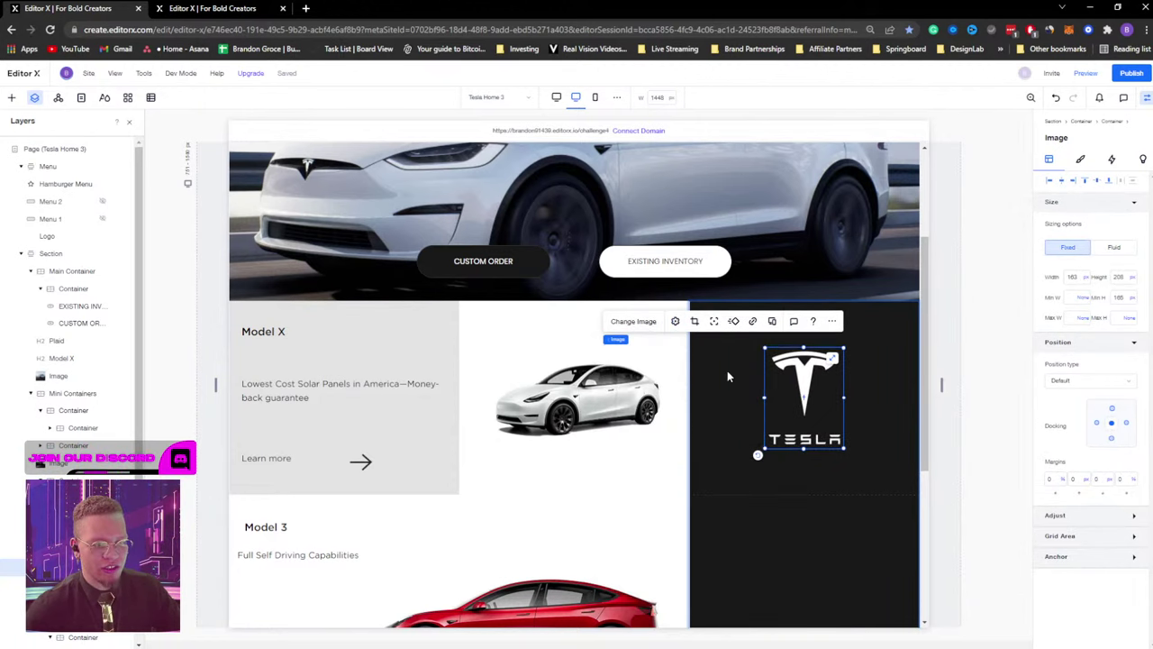
click(946, 385)
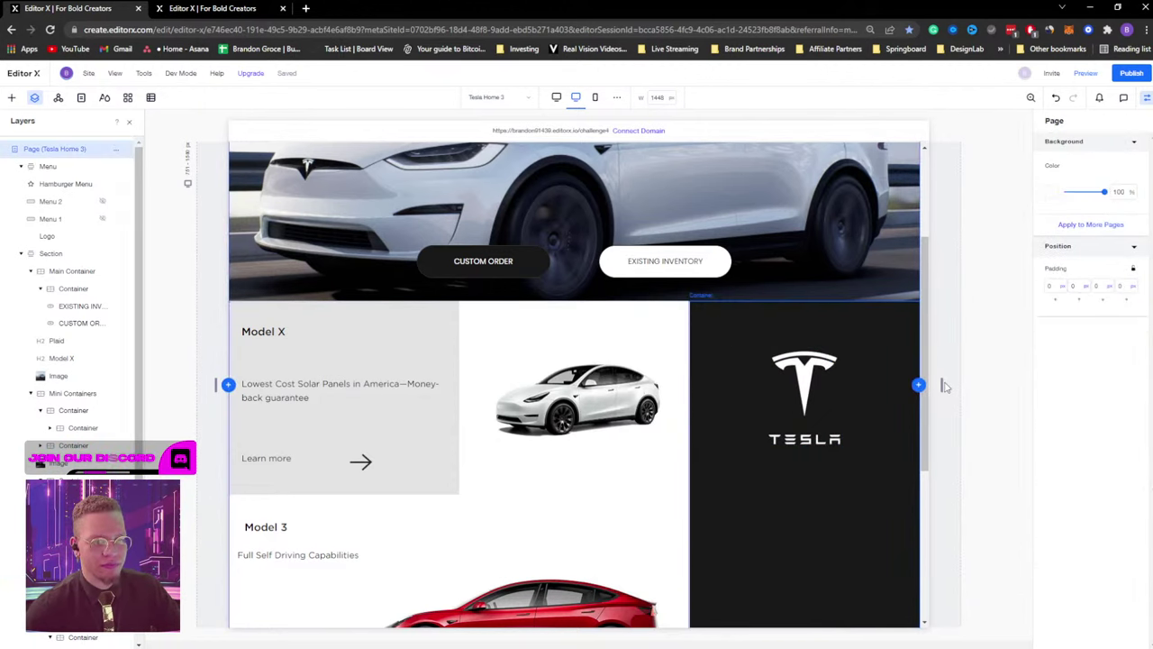
Check the hero and card grid of the middle breakpoint at canvas widths of about 944 and 756 px.
drag(940, 385, 818, 383)
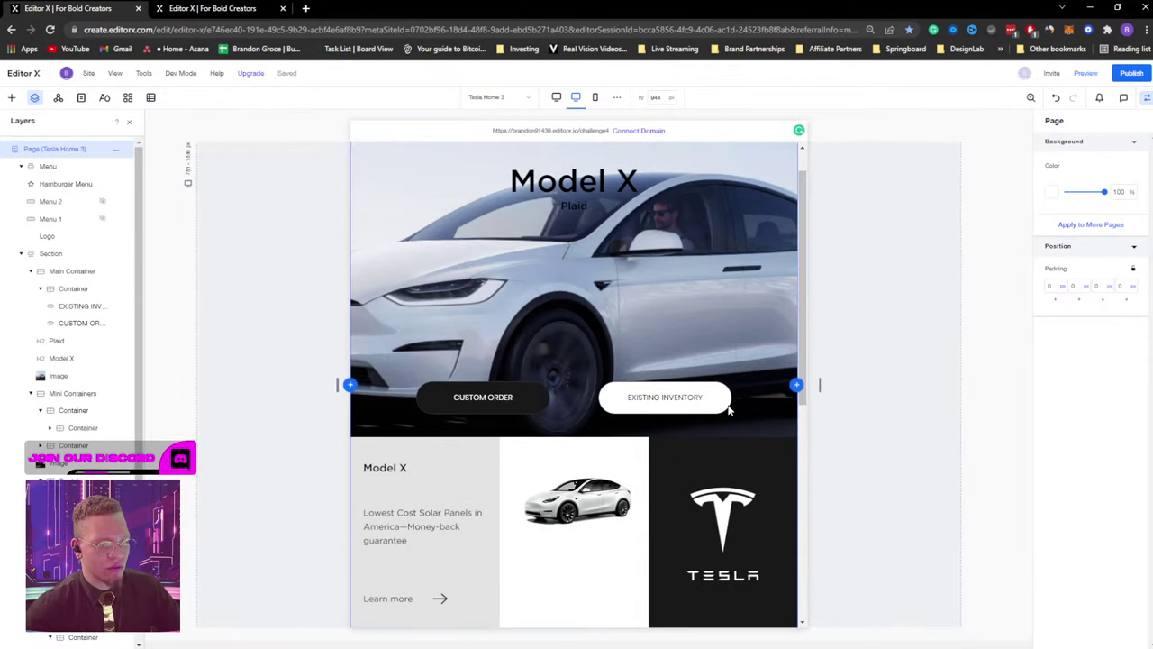
scroll(613, 351, down, 5)
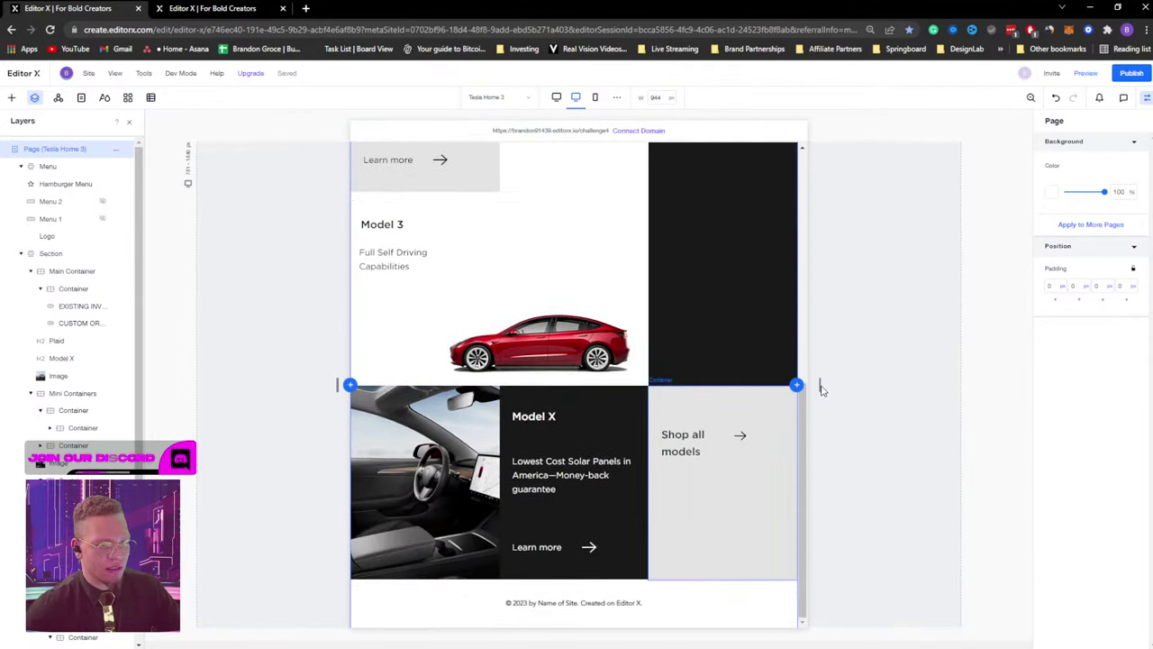
drag(819, 385, 774, 387)
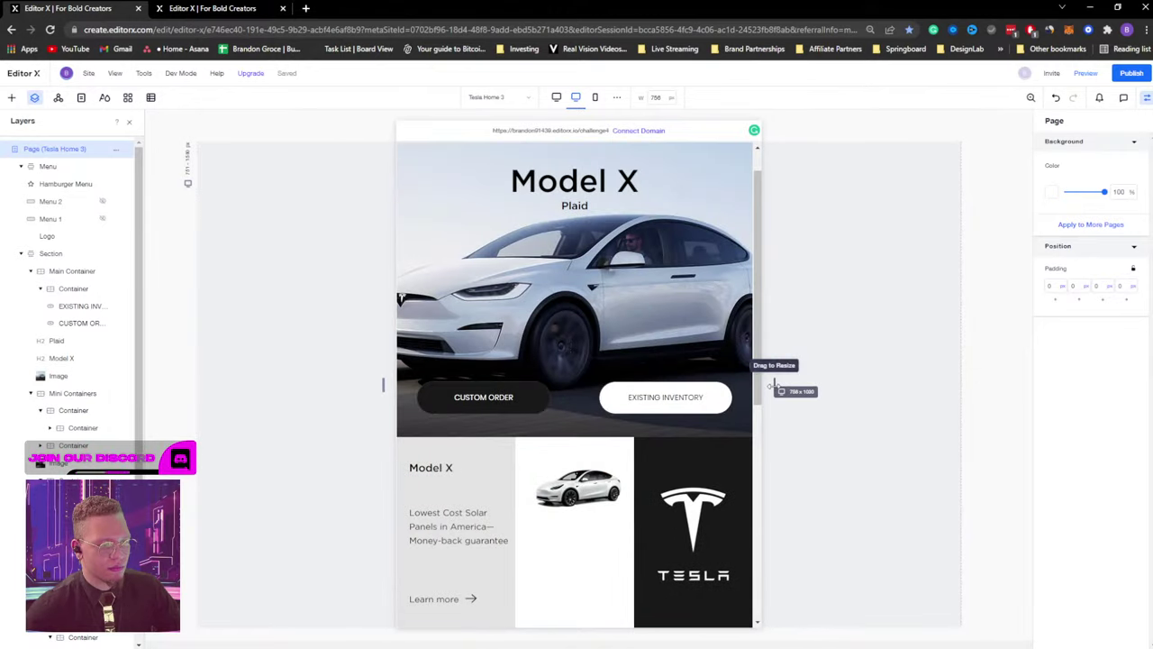
scroll(773, 388, down, 5)
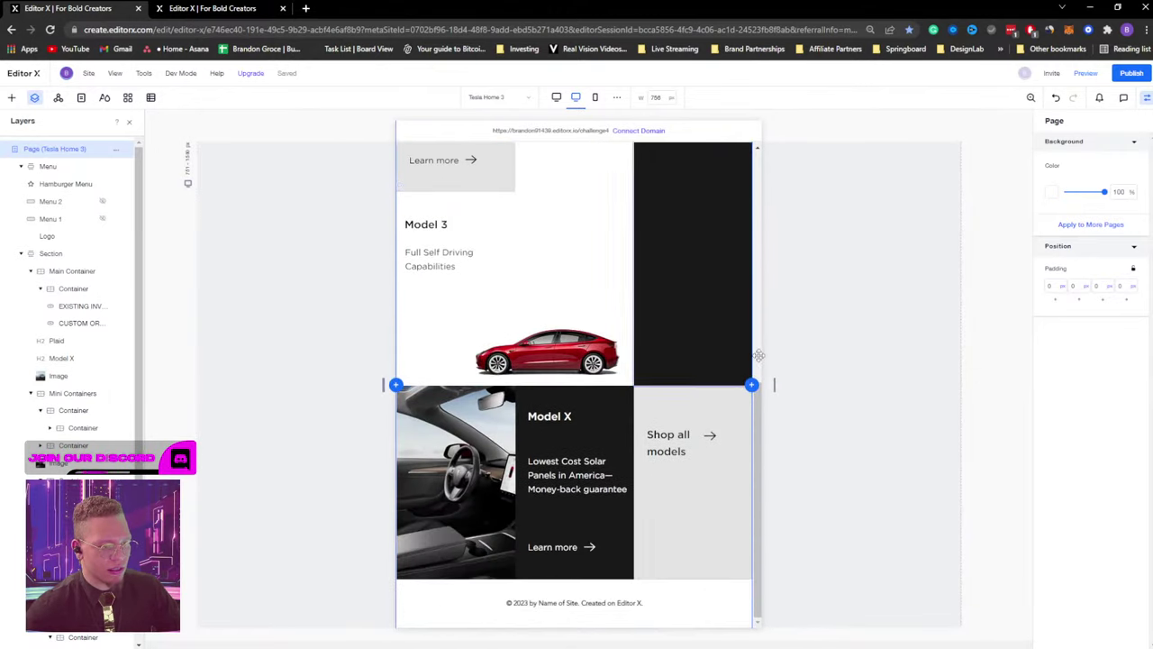
Narrow the canvas into the mobile breakpoint and check the stacked page layout at 320 px.
drag(773, 385, 659, 387)
scroll(567, 307, down, 2)
scroll(567, 306, up, 3)
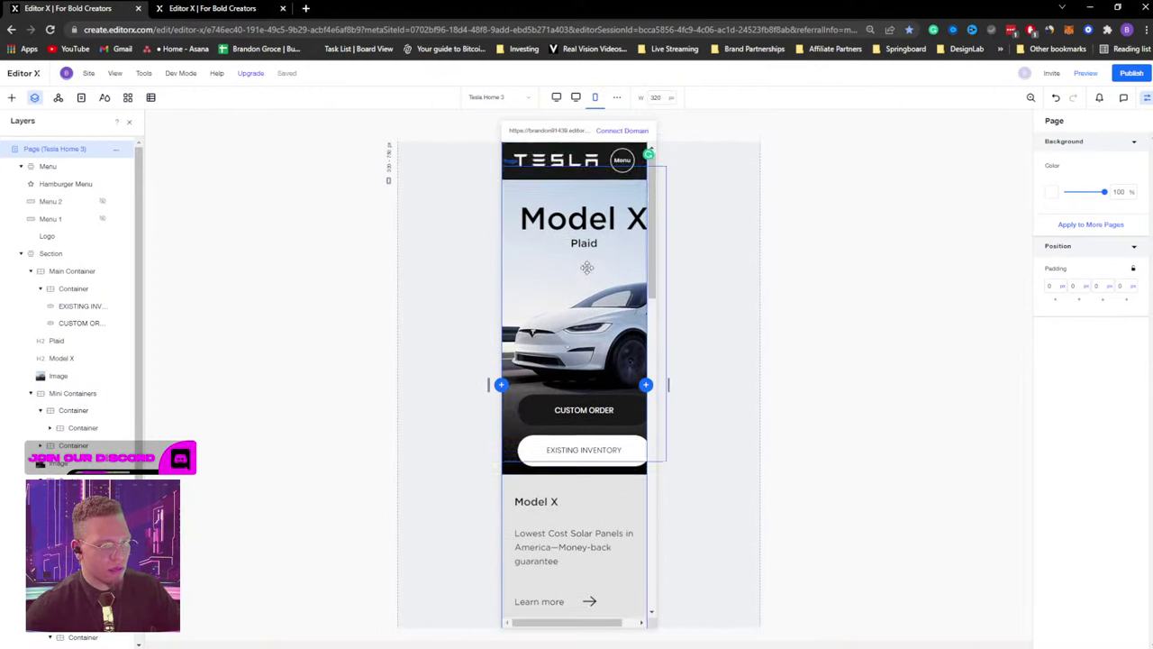
scroll(581, 310, down, 4)
scroll(586, 306, up, 4)
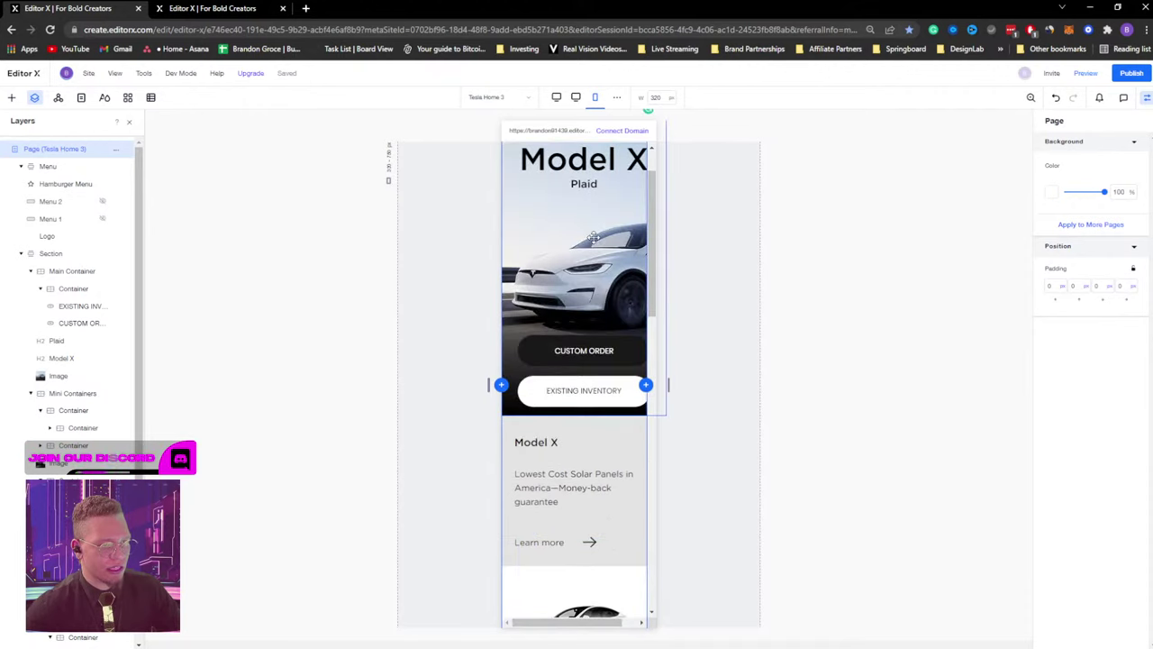
Compare the mobile hero at canvas widths of 360 and 320 px and examine its horizontal overflow.
click(589, 126)
click(594, 96)
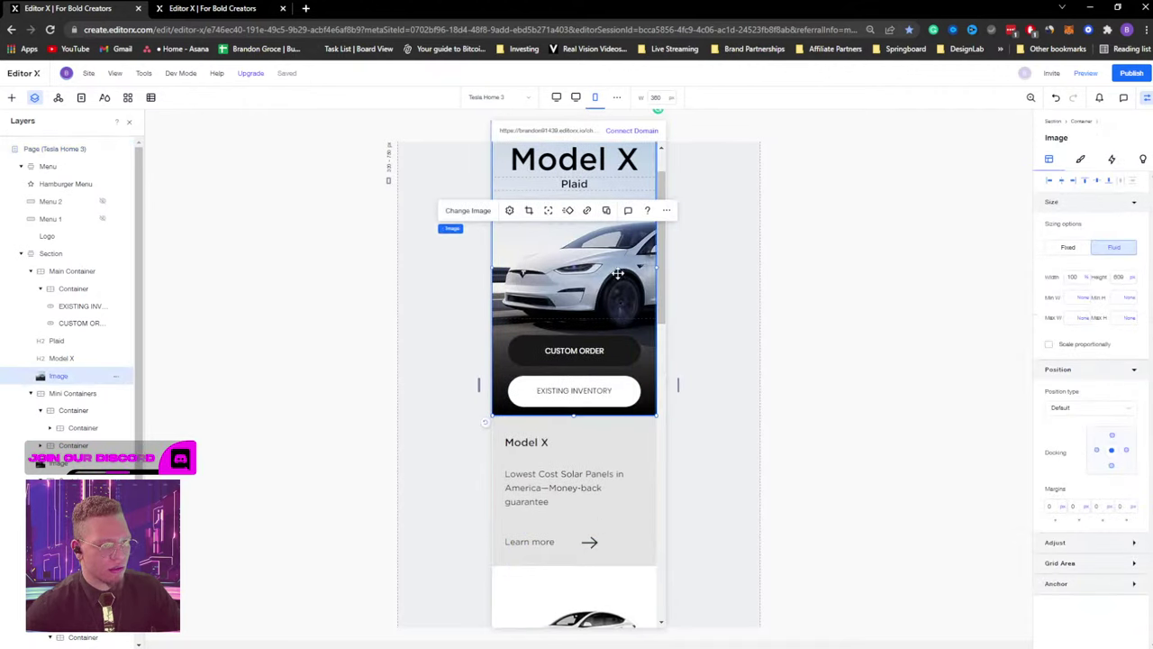
scroll(620, 272, up, 1)
click(594, 96)
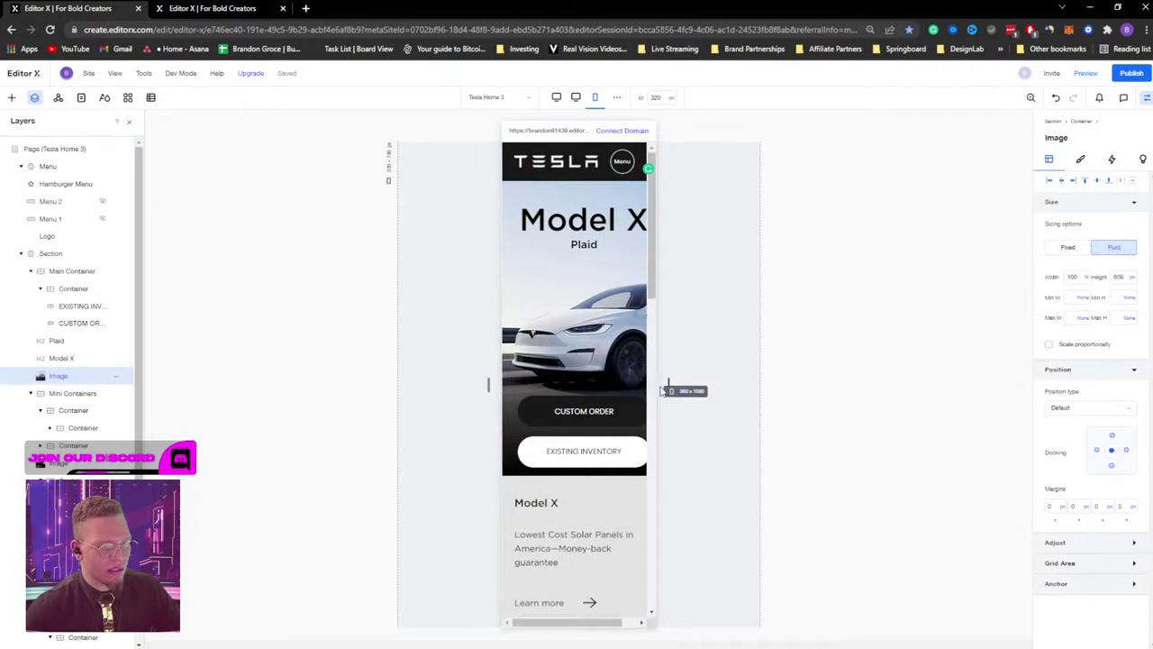
click(621, 370)
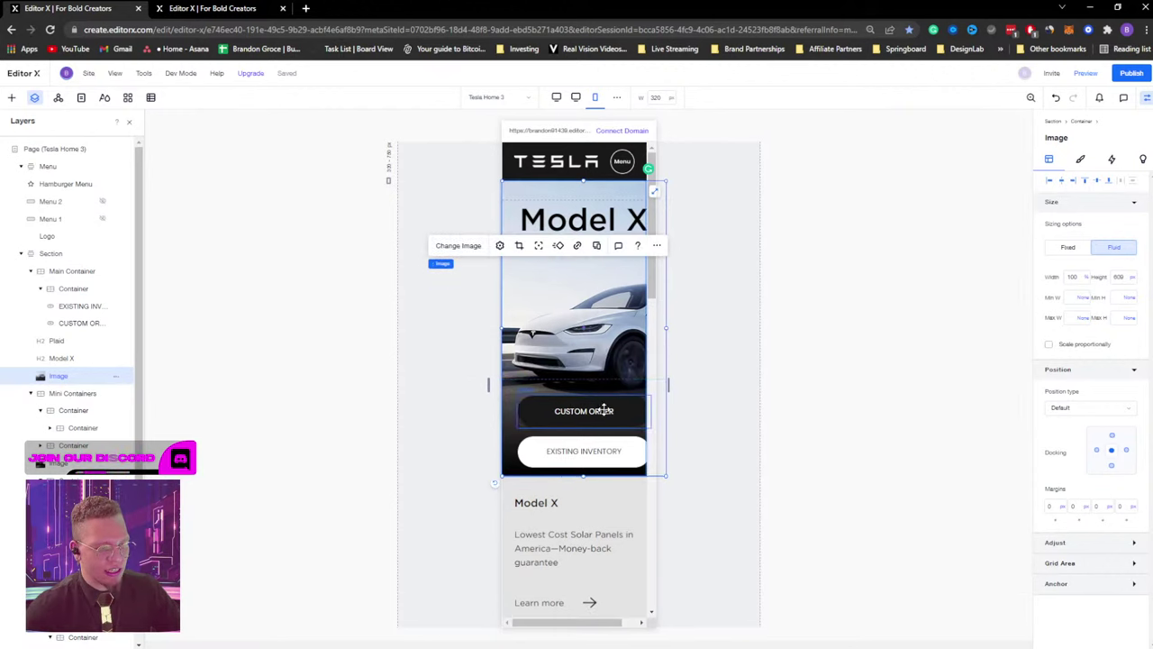
scroll(604, 397, right, 2)
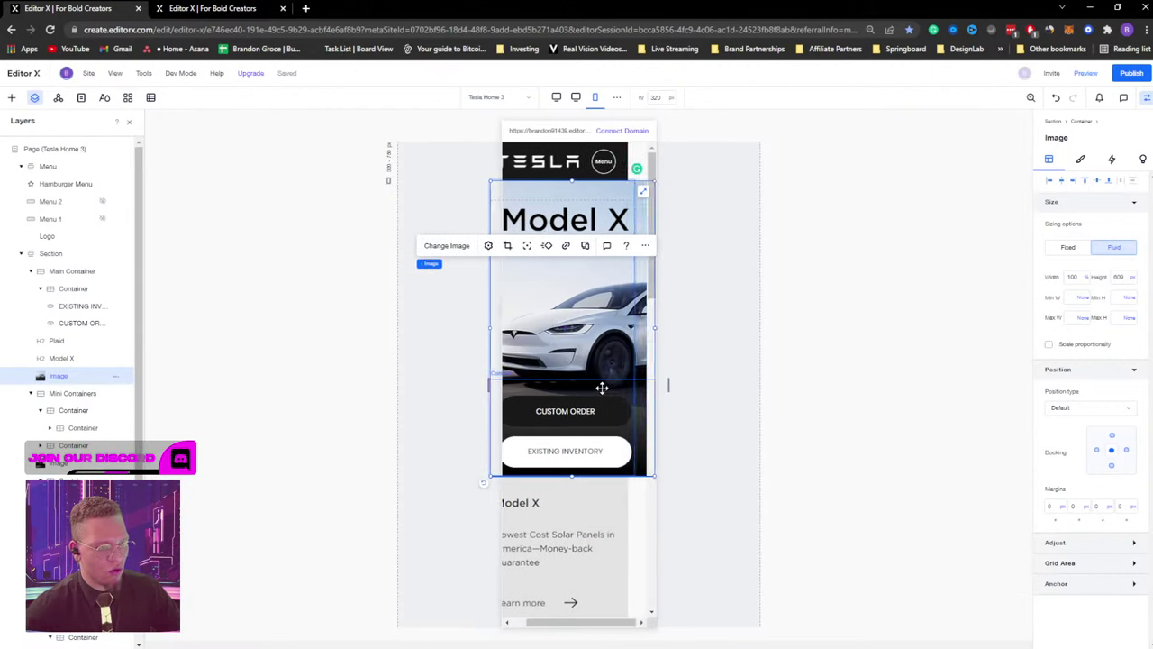
scroll(586, 340, left, 2)
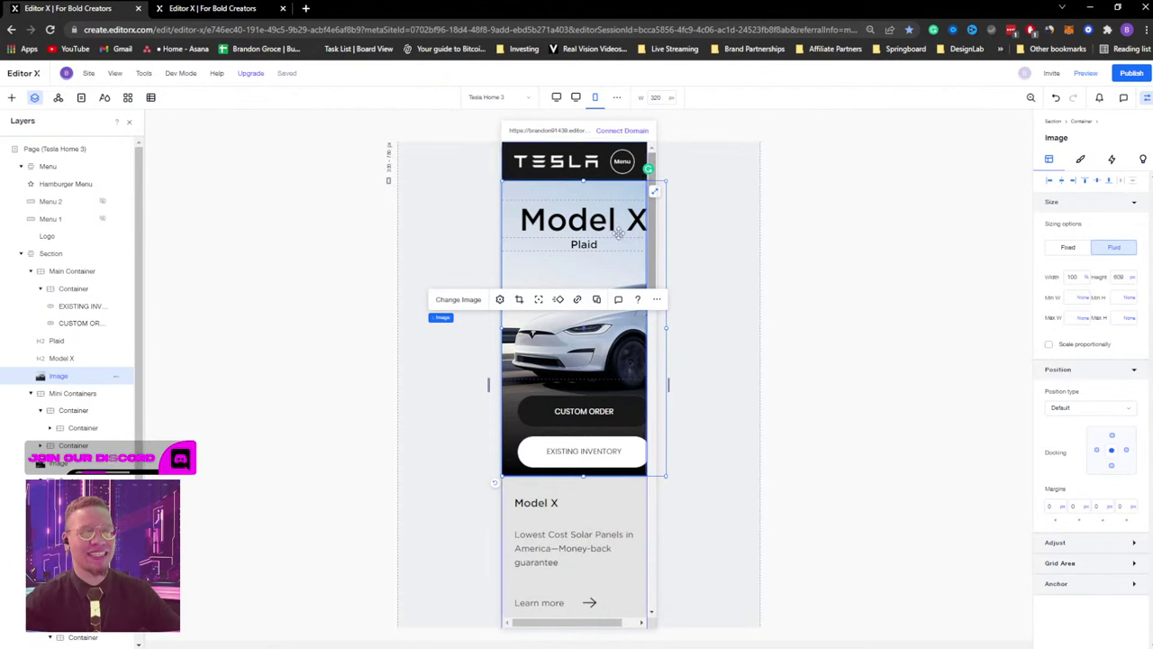
scroll(578, 225, right, 2)
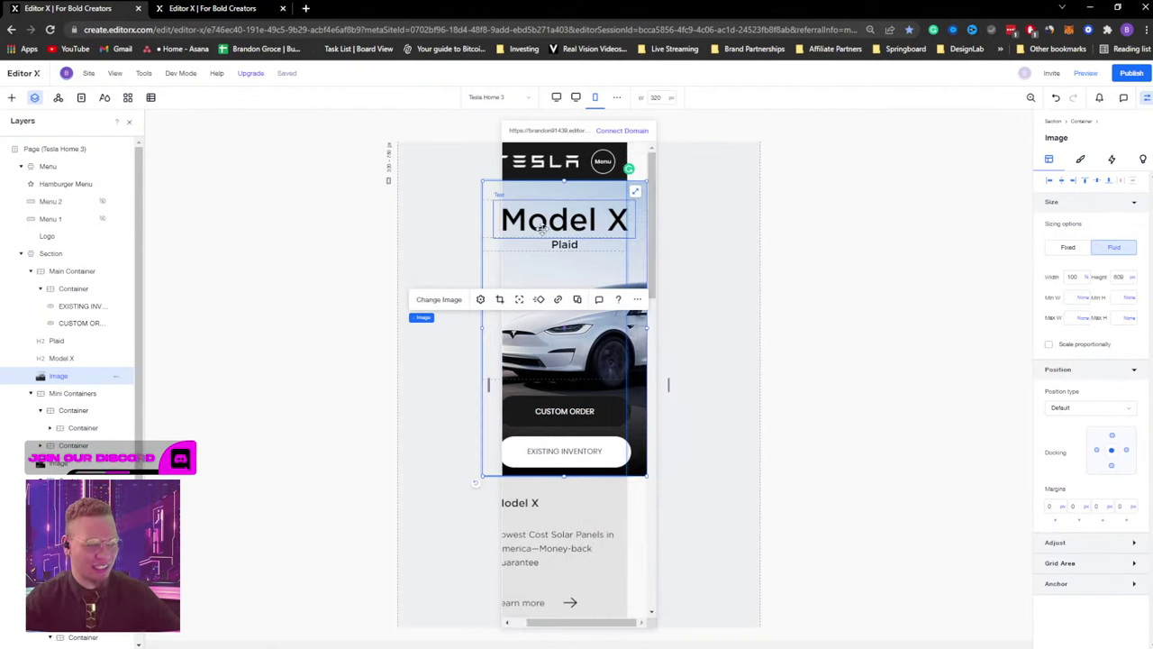
Try hiding the hero image at the mobile breakpoint to find the source of the overflow, and undo the change.
click(78, 395)
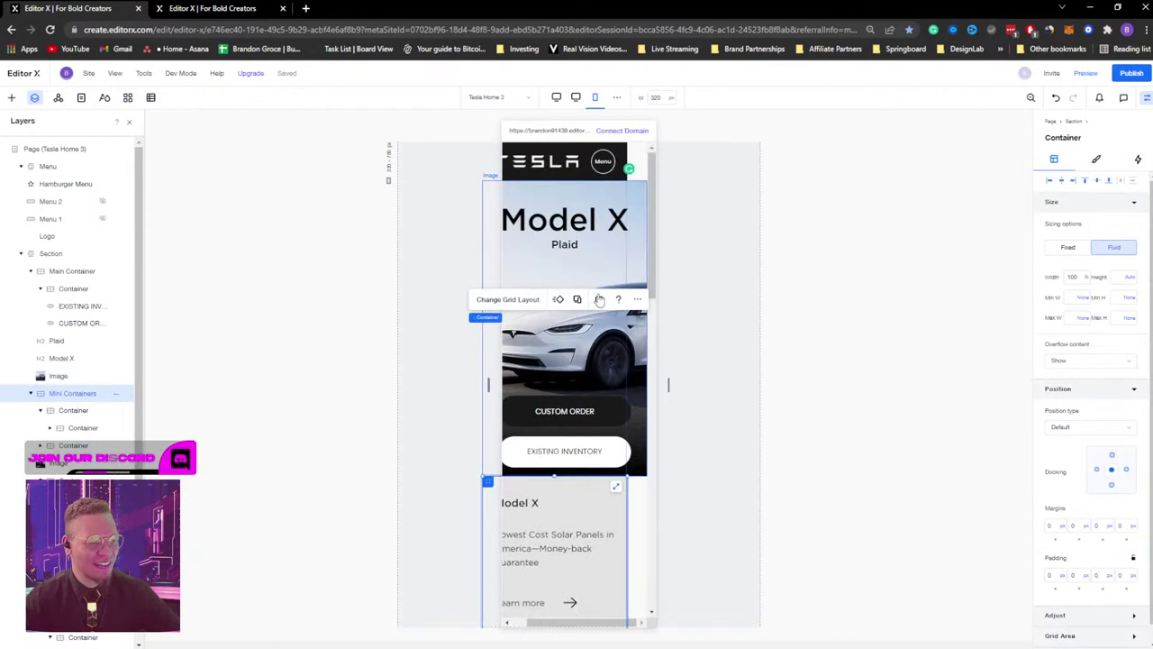
click(603, 271)
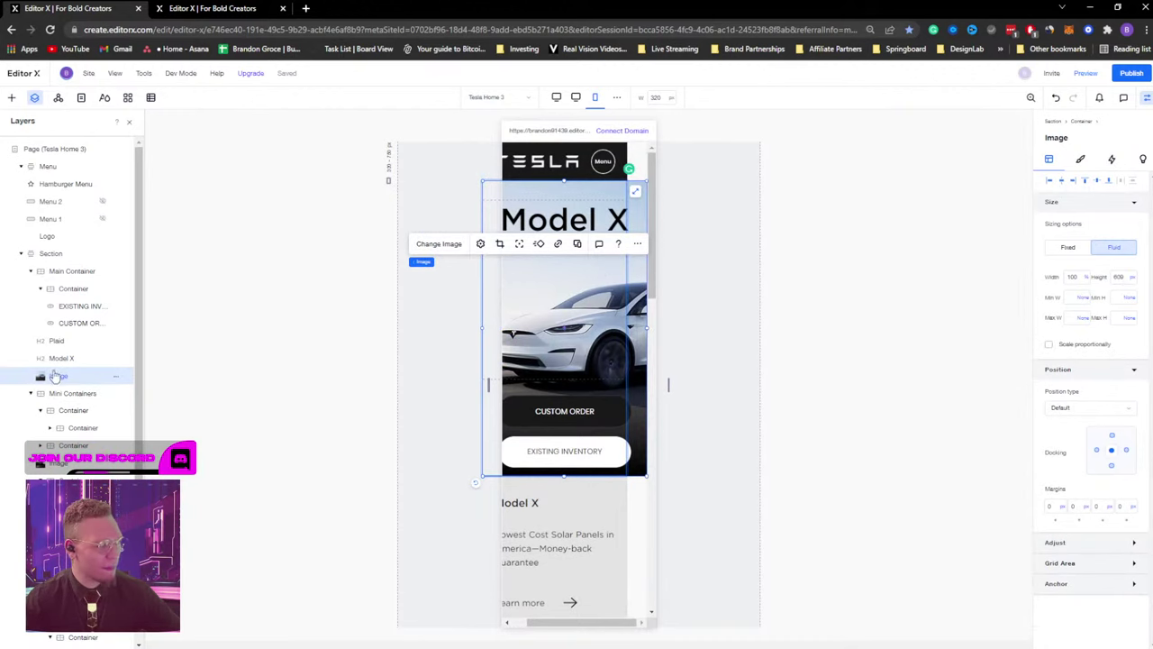
click(116, 376)
mouse_move(167, 326)
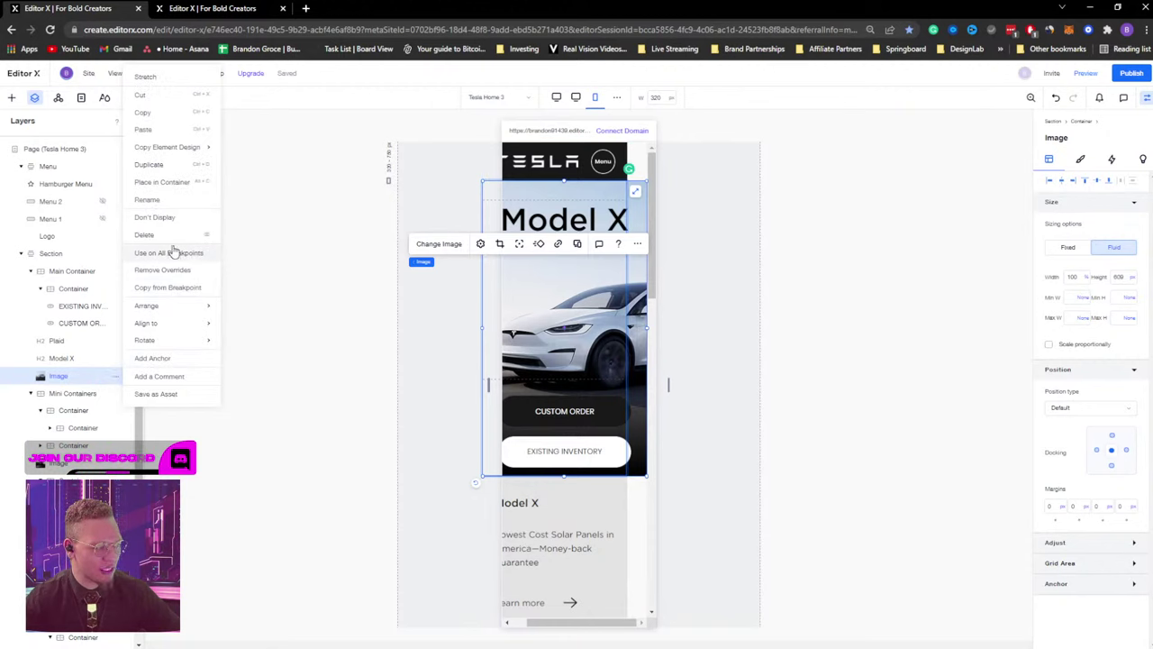
key(Escape)
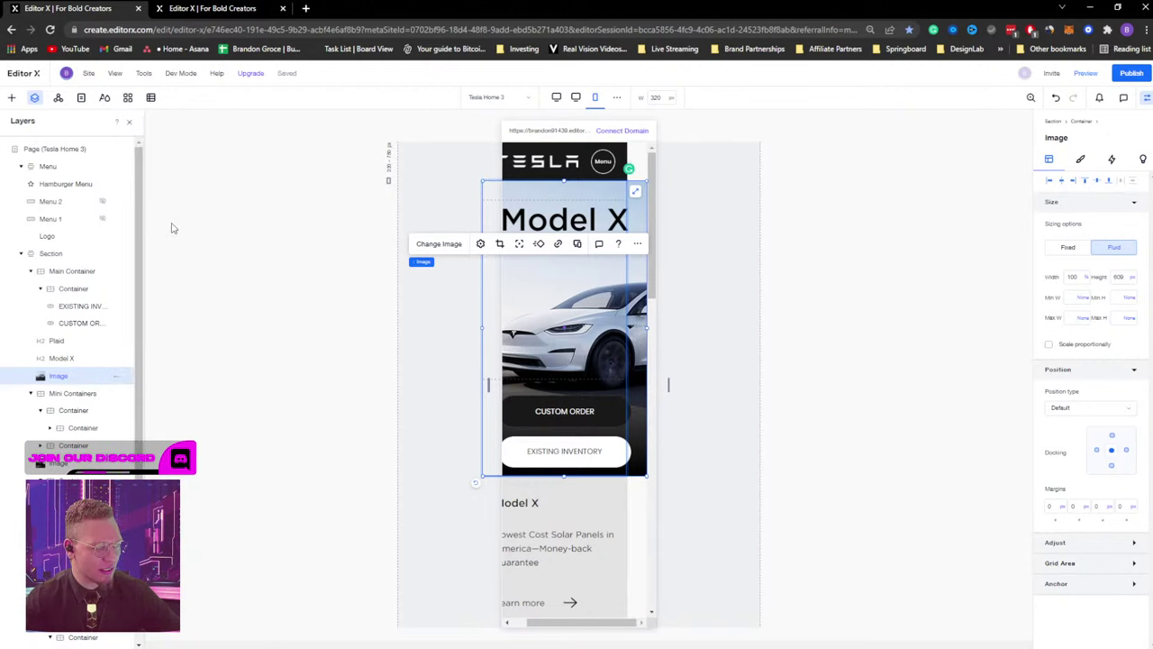
click(173, 228)
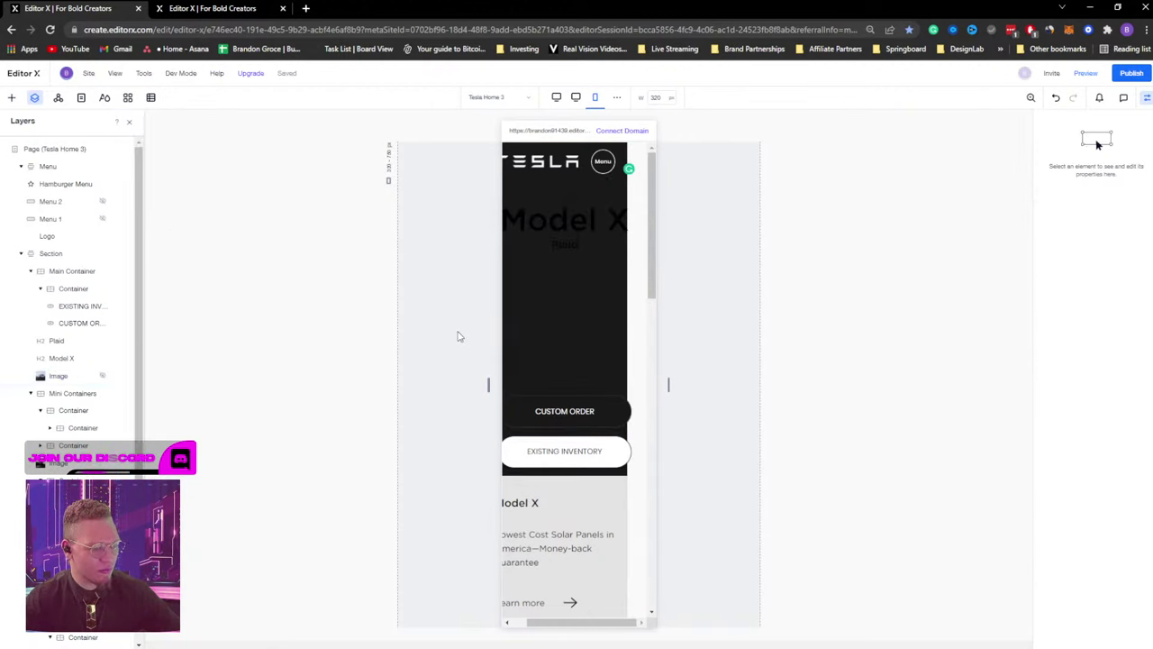
key(ctrl+z)
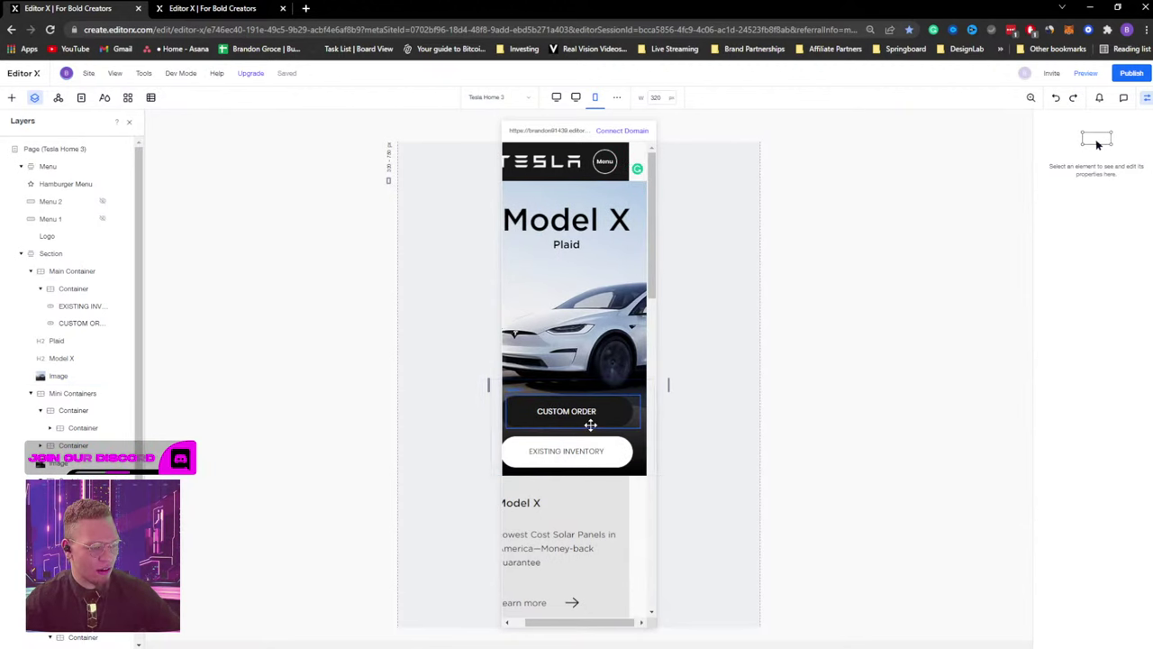
Switch the container holding the two hero buttons to Fluid sizing at the mobile breakpoint.
scroll(590, 425, left, 2)
click(510, 423)
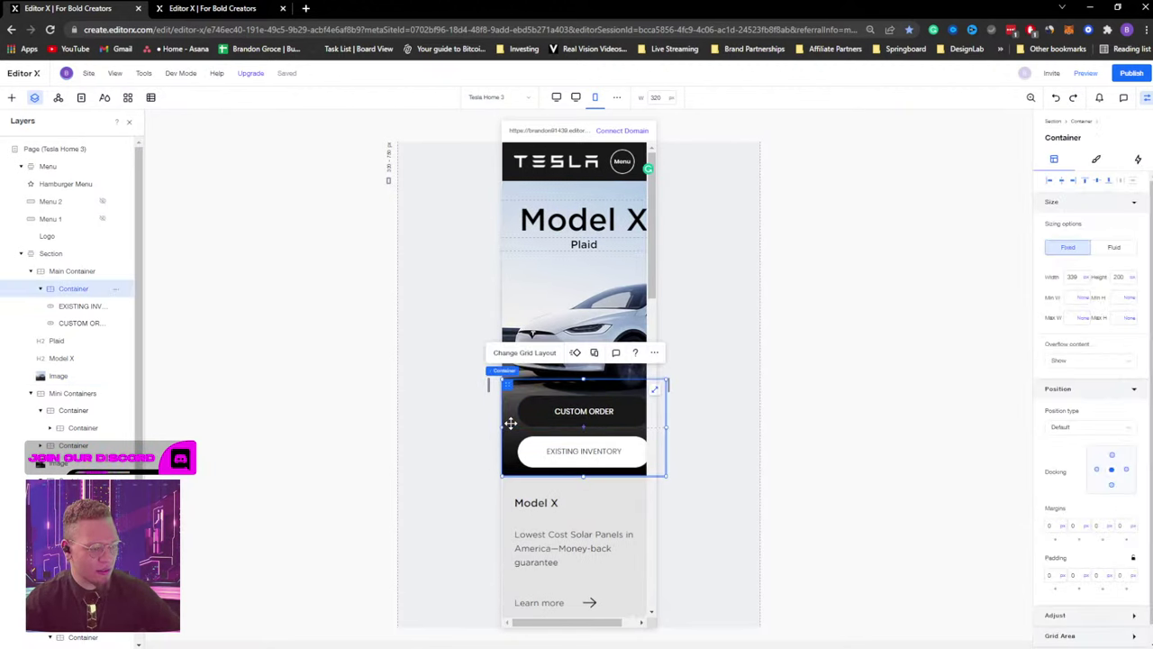
click(1074, 278)
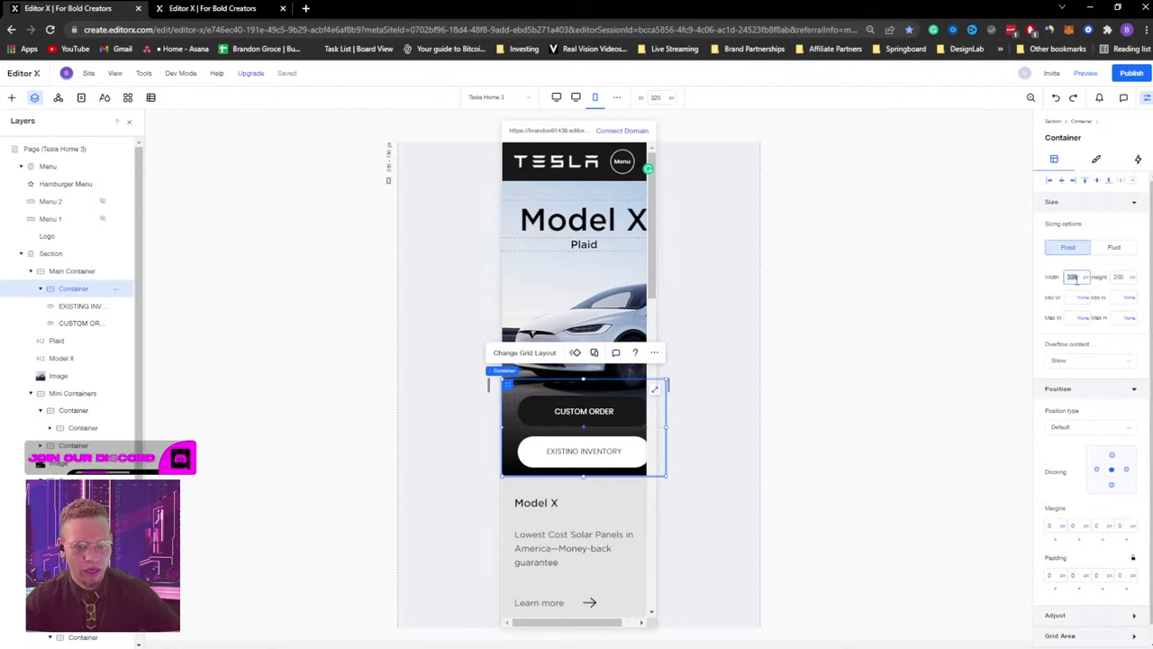
click(1114, 247)
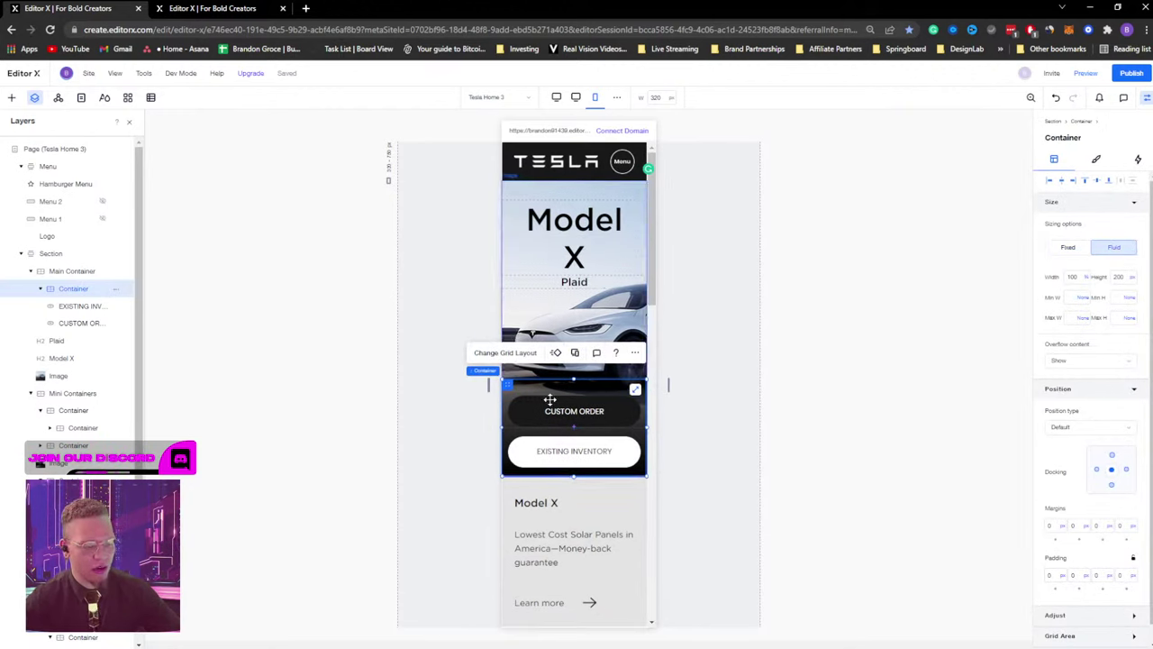
Set the font size of the hero's Model X heading to 60 at the mobile breakpoint.
click(576, 225)
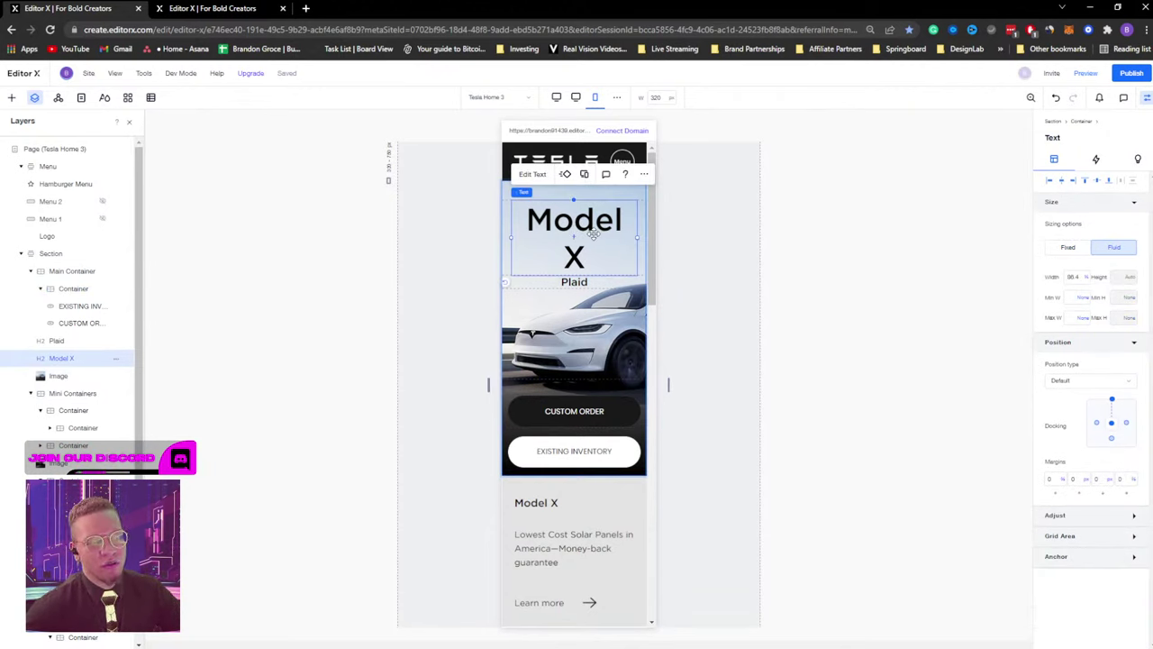
click(532, 175)
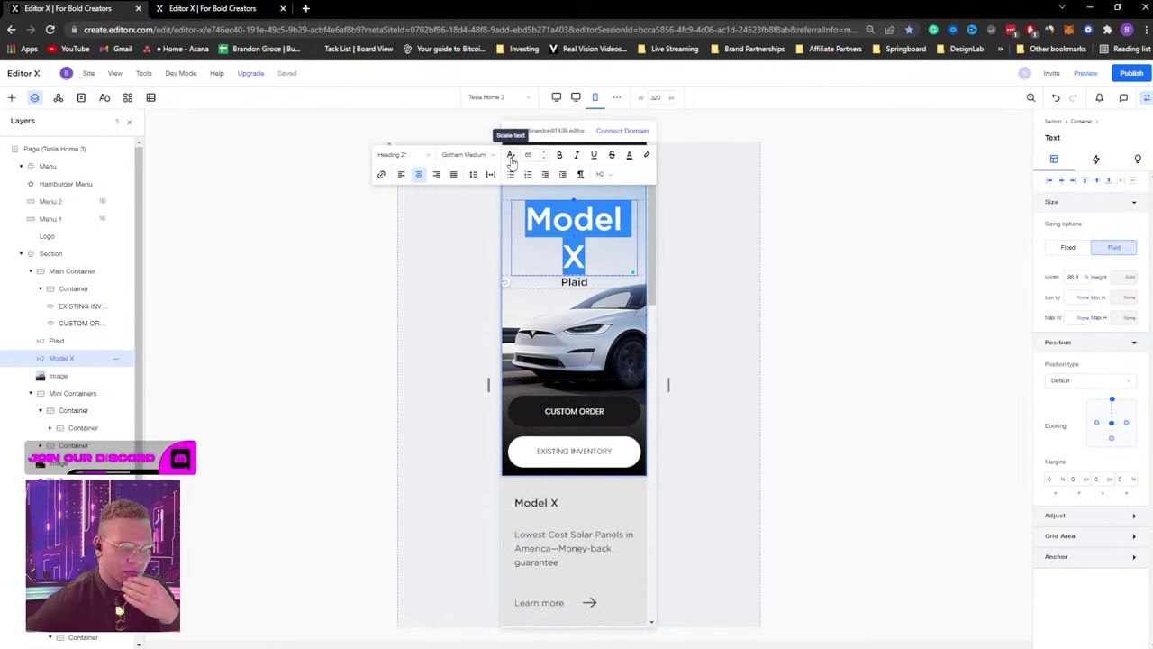
click(528, 154)
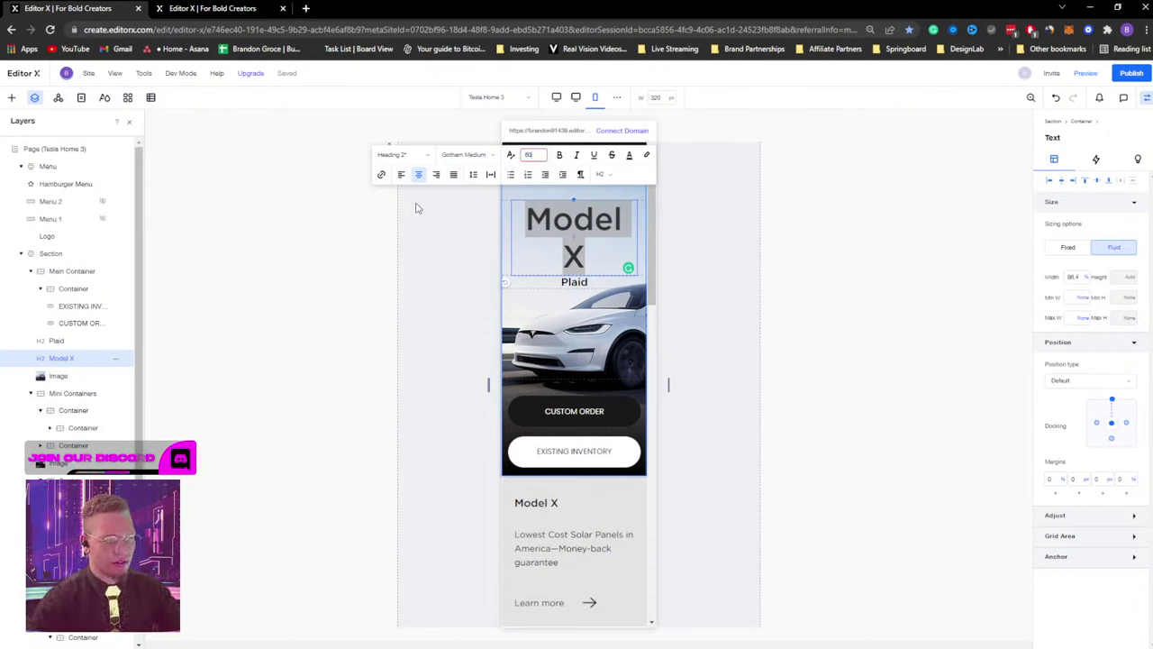
text(60)
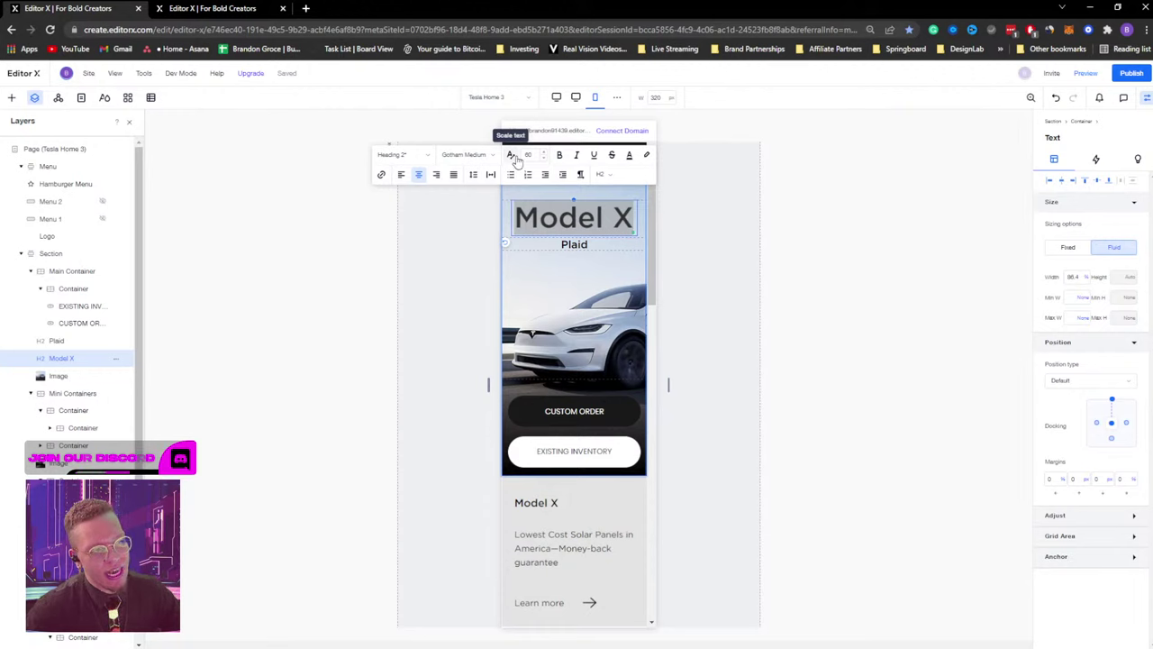
Turn on text scaling for the Model X heading and set its scale range with a minimum size of 55.
click(512, 156)
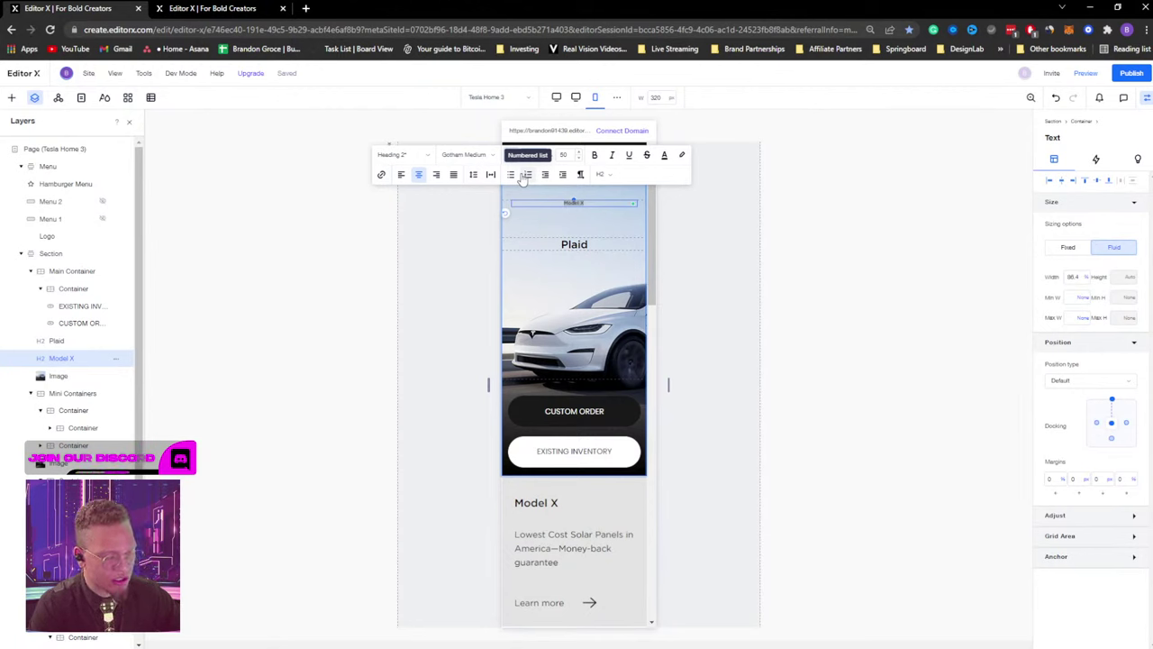
click(523, 177)
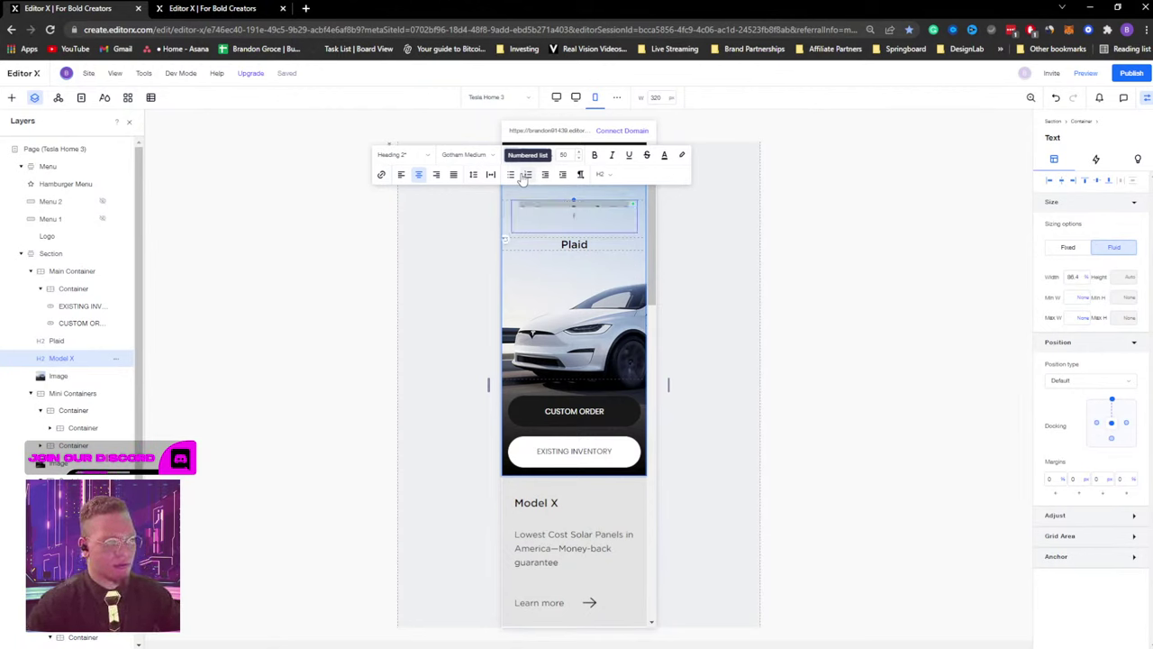
click(564, 155)
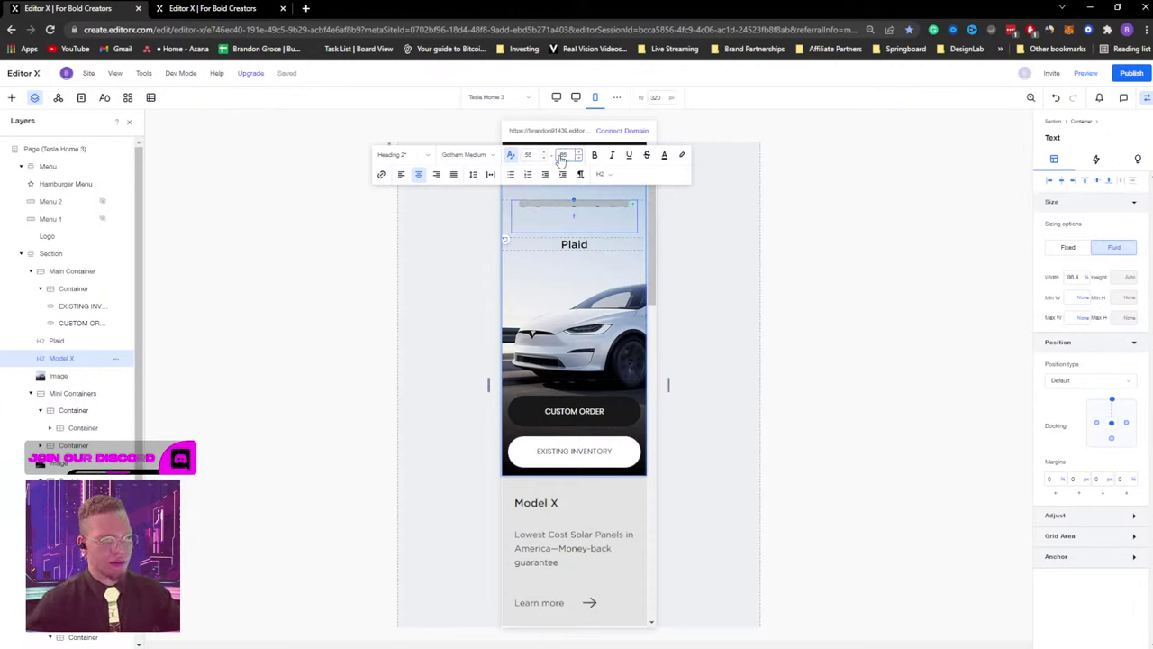
click(752, 242)
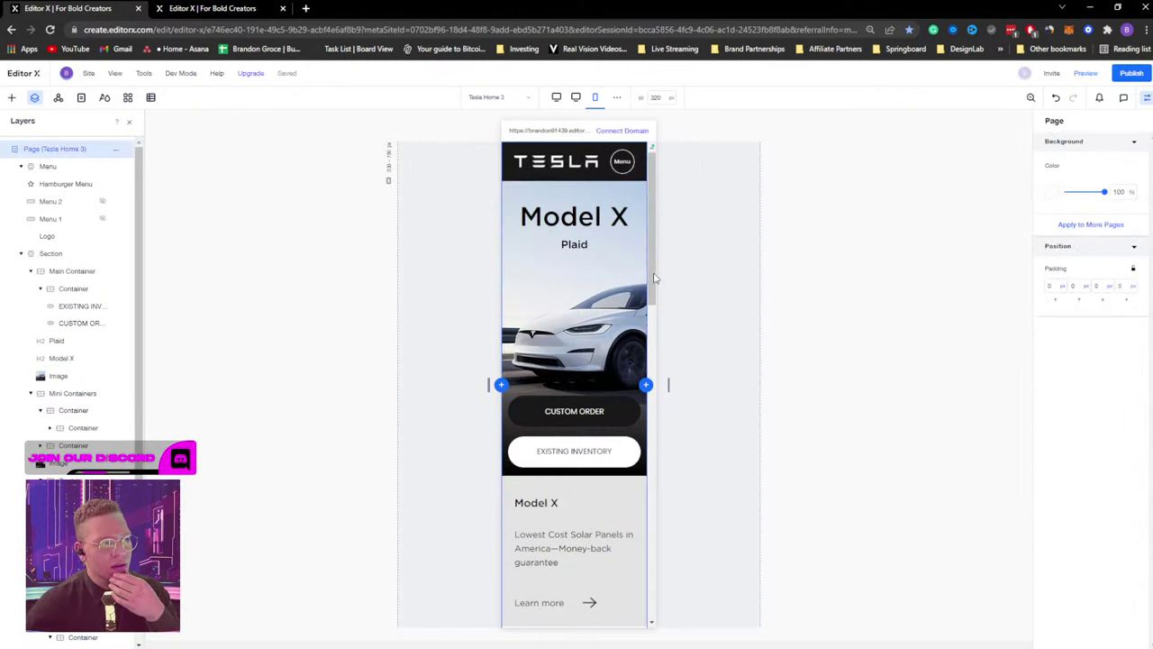
Widen the mobile preview to about 378 px and try a minimum scaled size of 30 for the hero's Model X heading.
drag(669, 385, 725, 369)
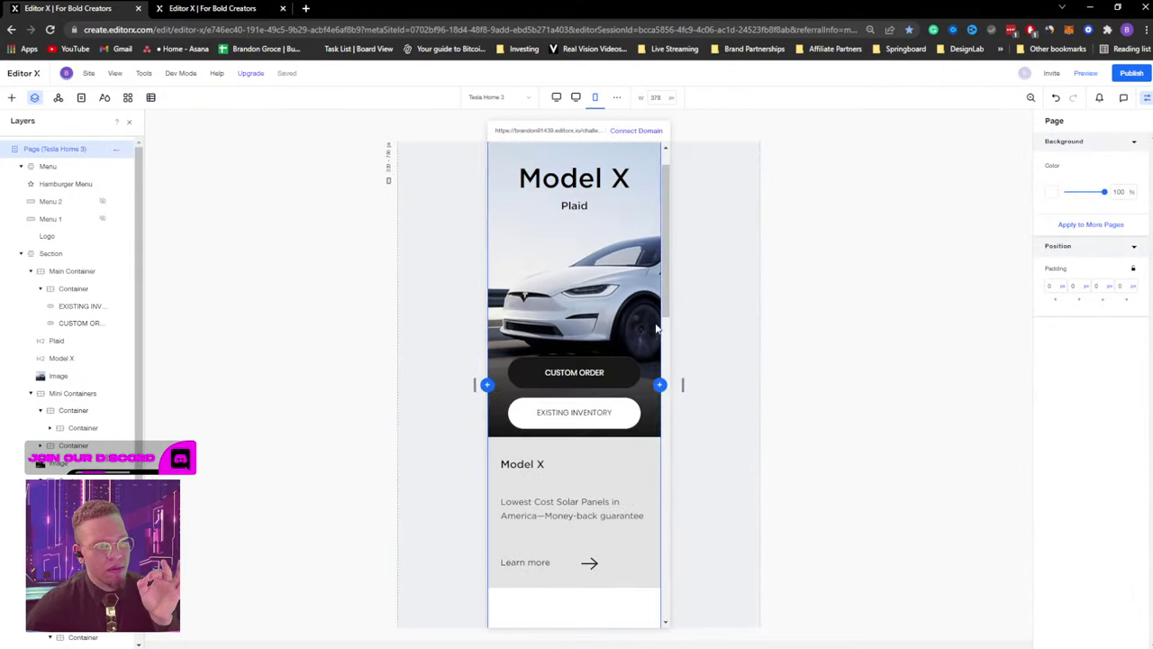
click(556, 179)
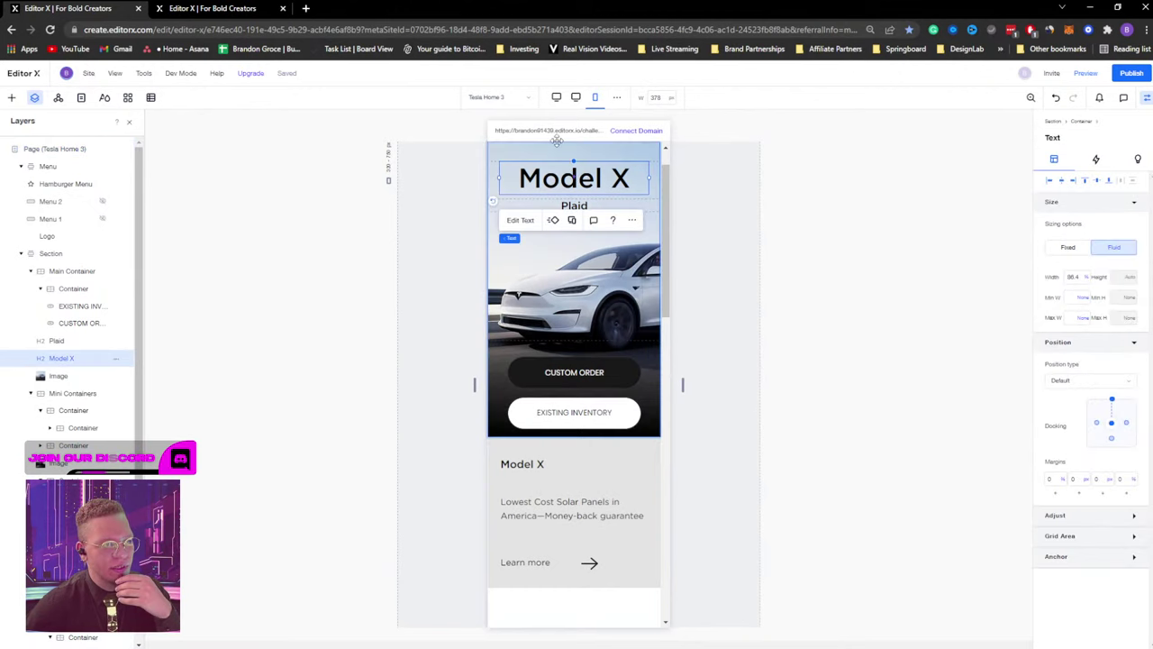
click(517, 220)
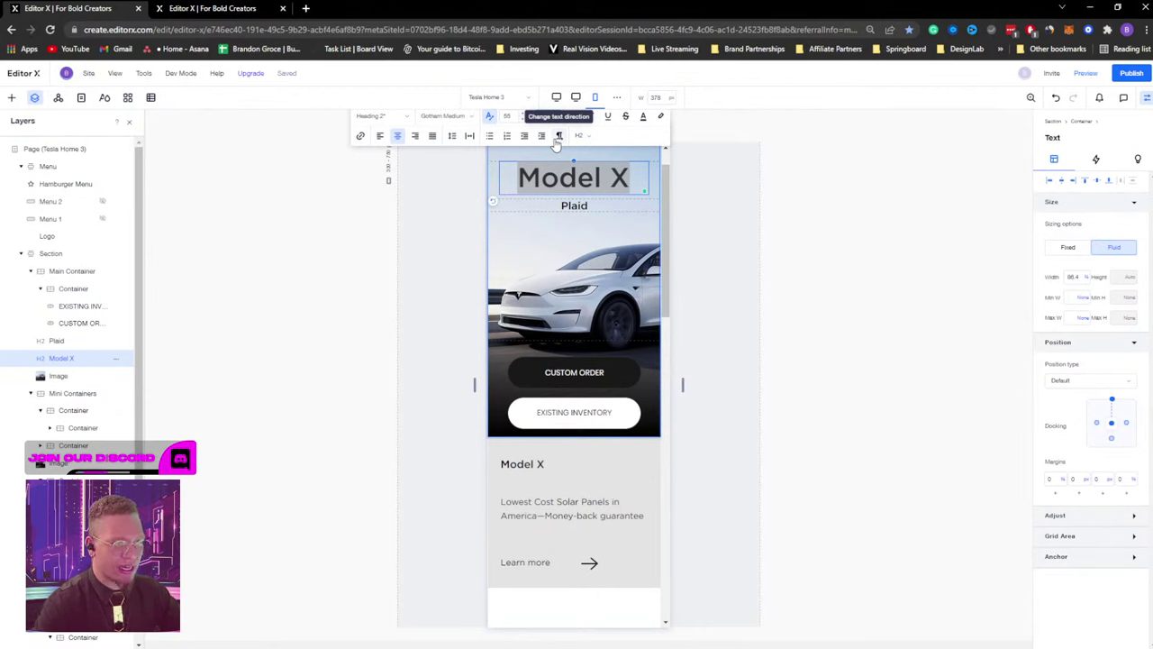
click(509, 115)
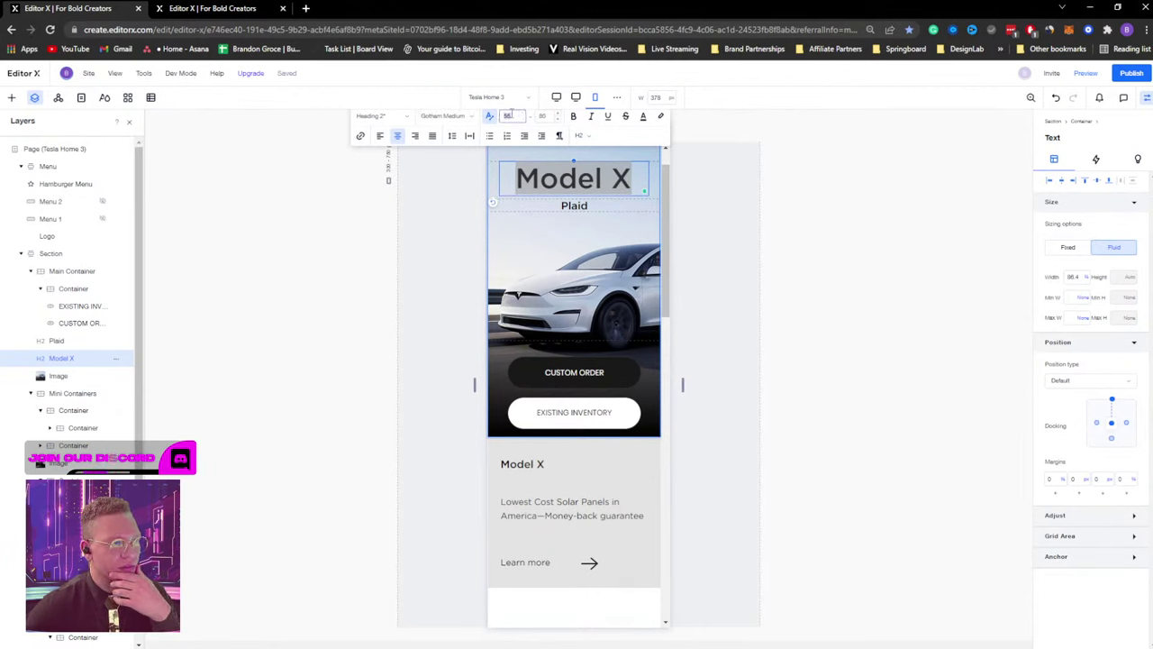
text(6)
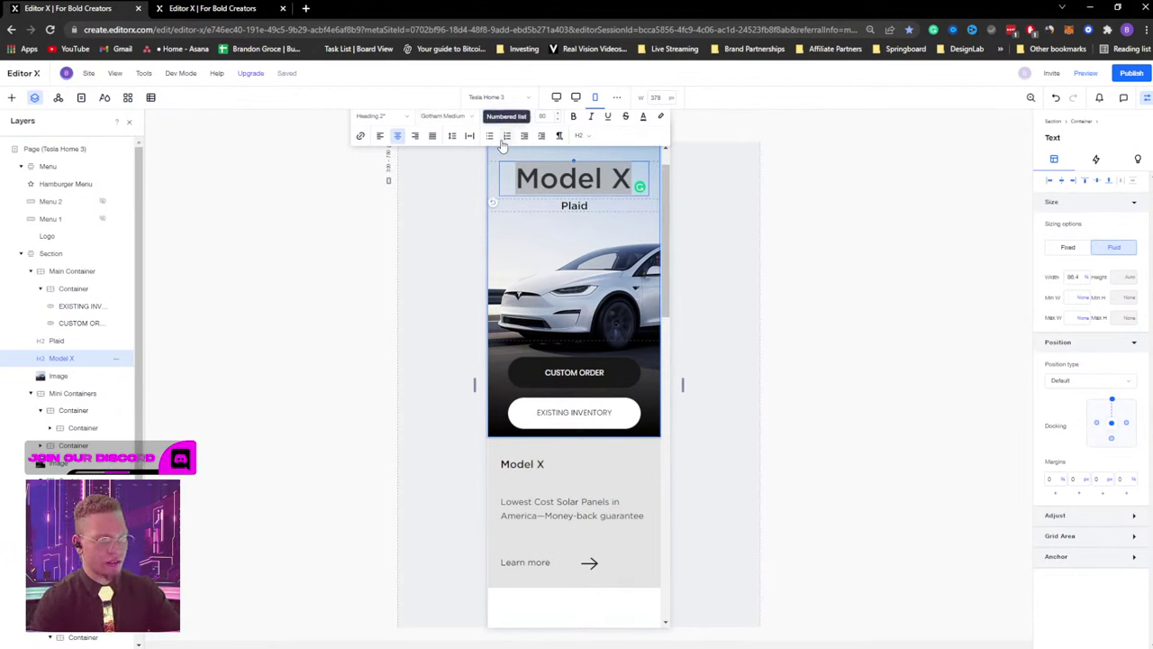
key(Return)
click(679, 371)
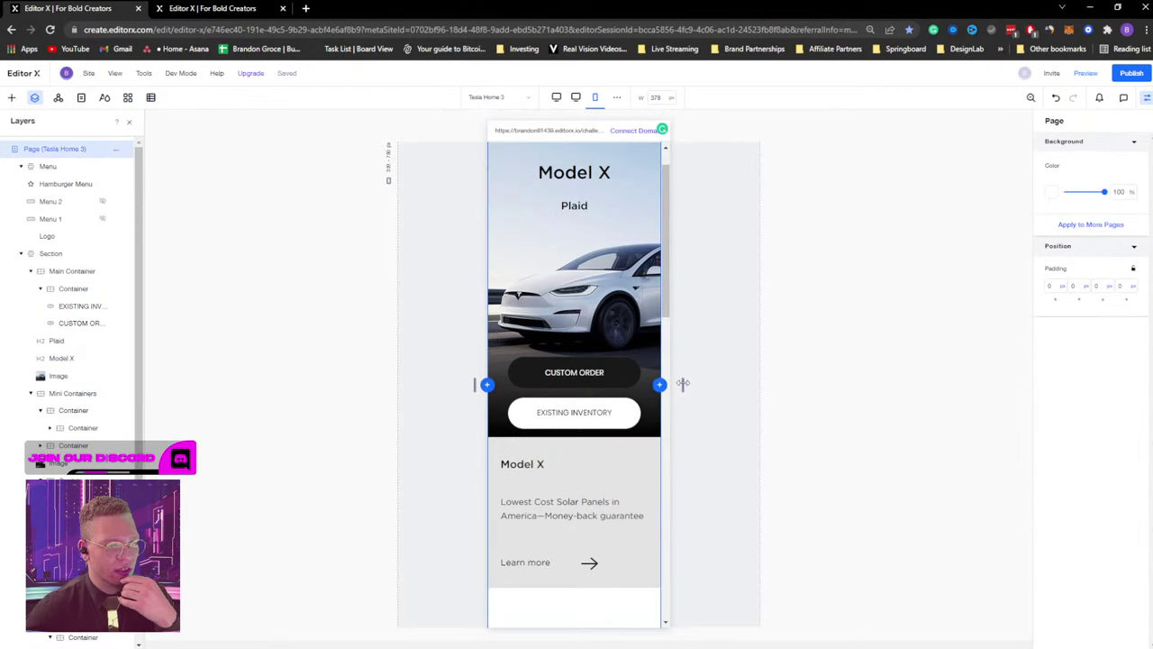
Widen the mobile preview to 480 px and set the Model X heading's text scale range to 55–65.
drag(664, 383, 727, 346)
click(614, 181)
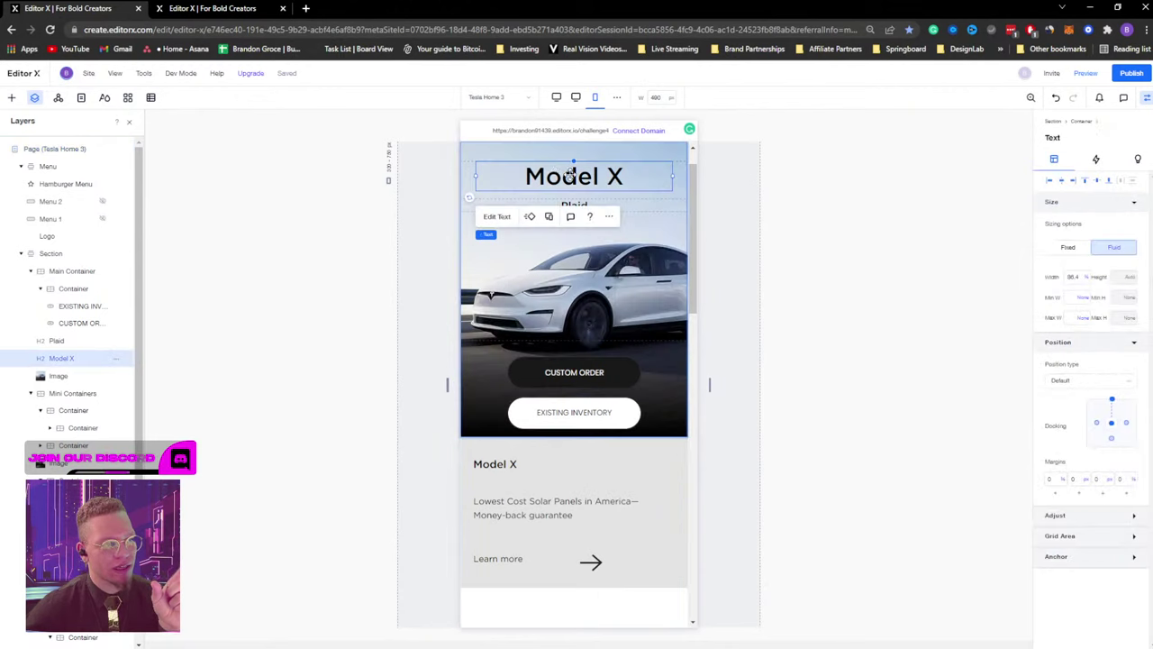
double_click(522, 172)
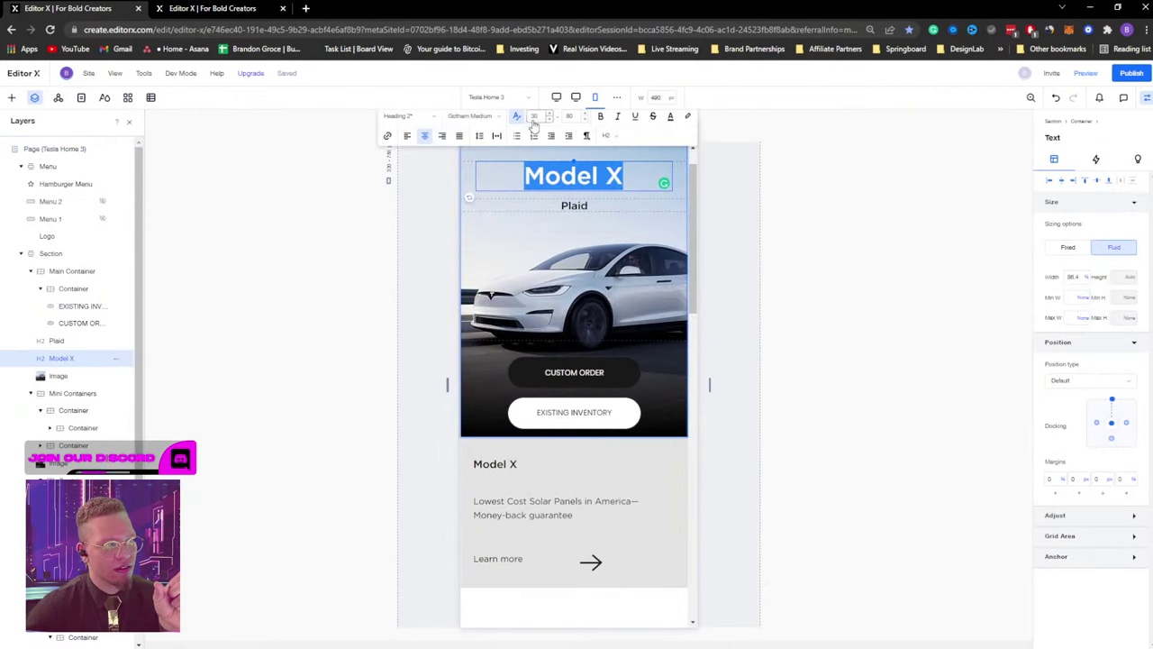
click(549, 115)
click(568, 115)
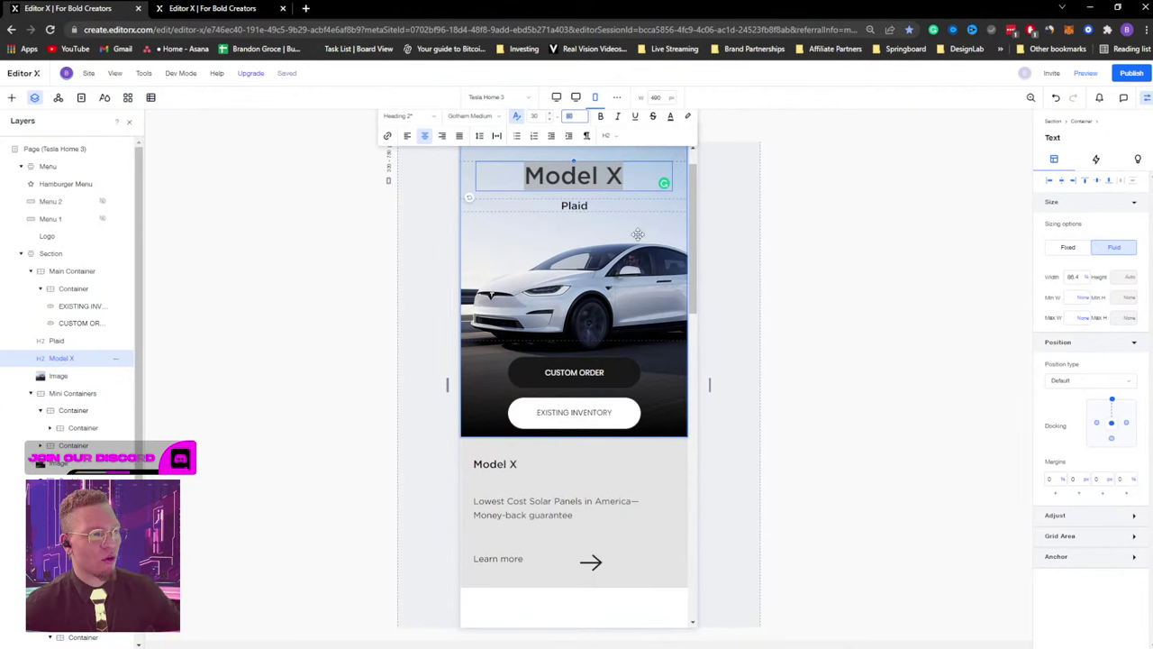
click(714, 266)
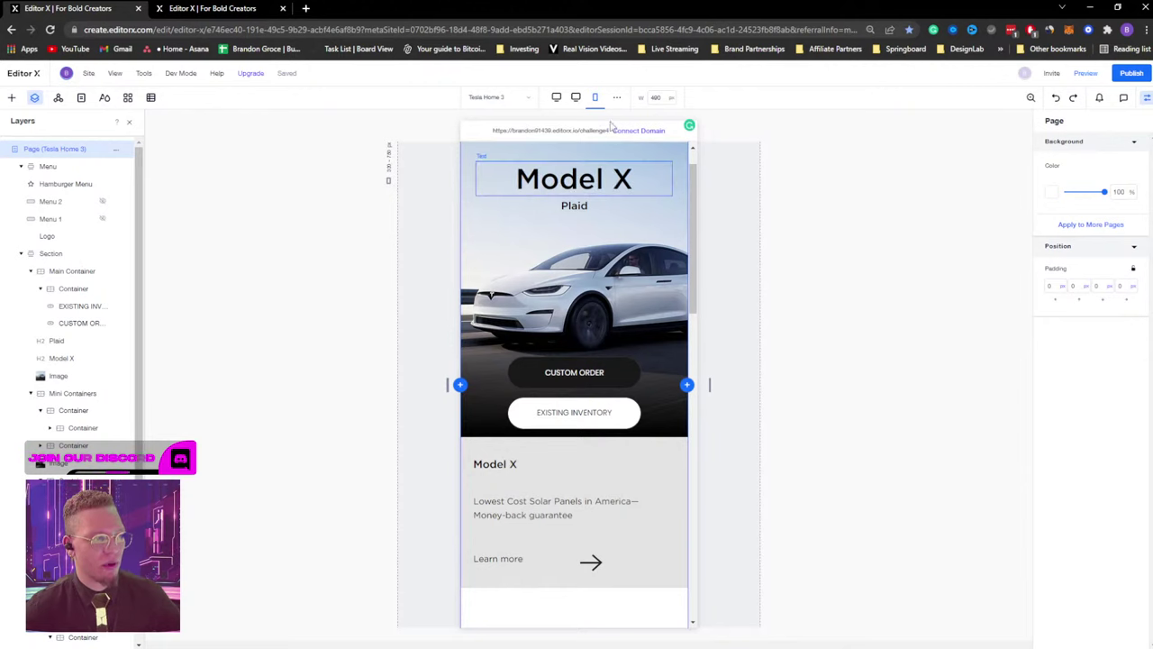
Try replacing the hero heading's text with "Shop all models" and undo the change.
click(562, 181)
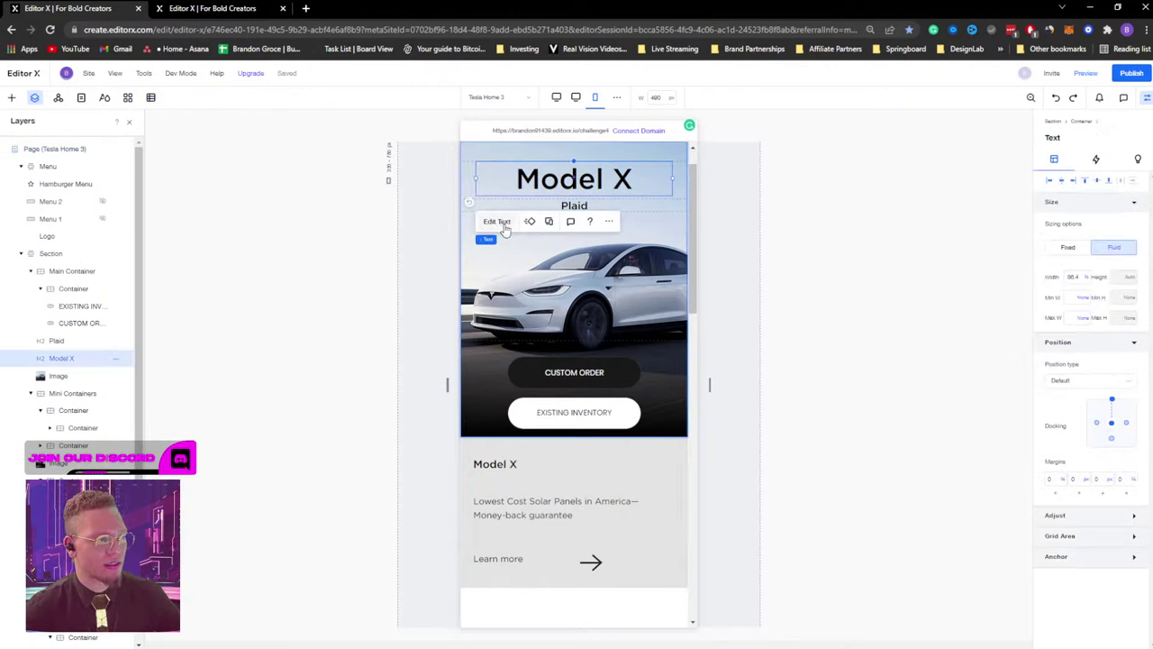
click(502, 223)
text(Shop all models)
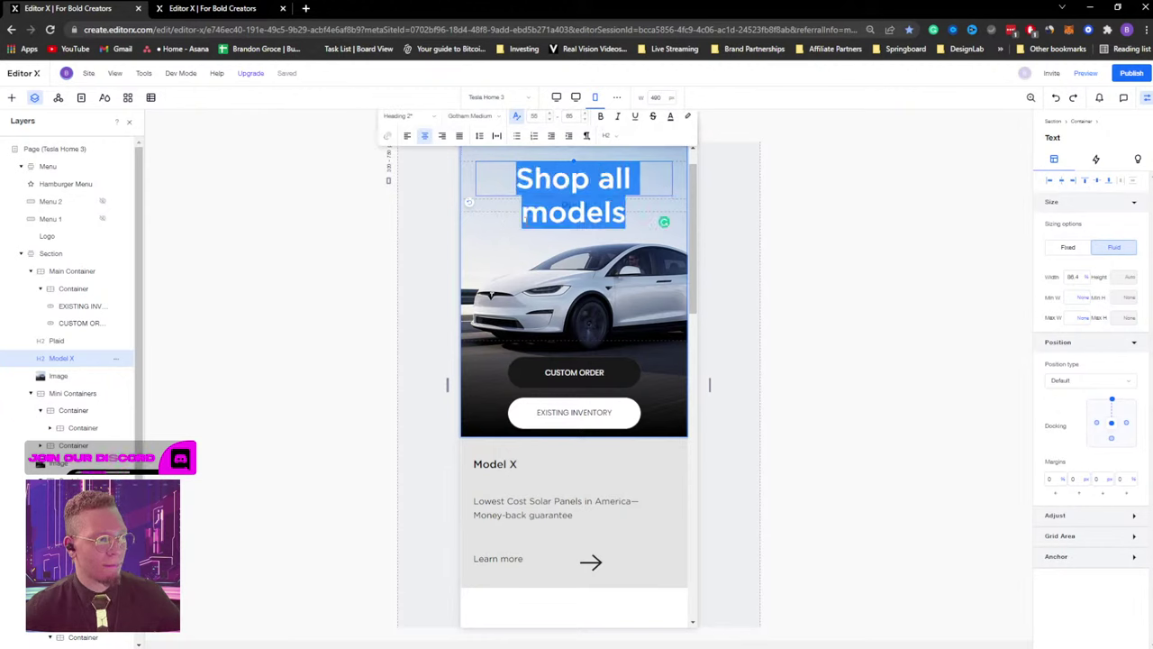
click(736, 209)
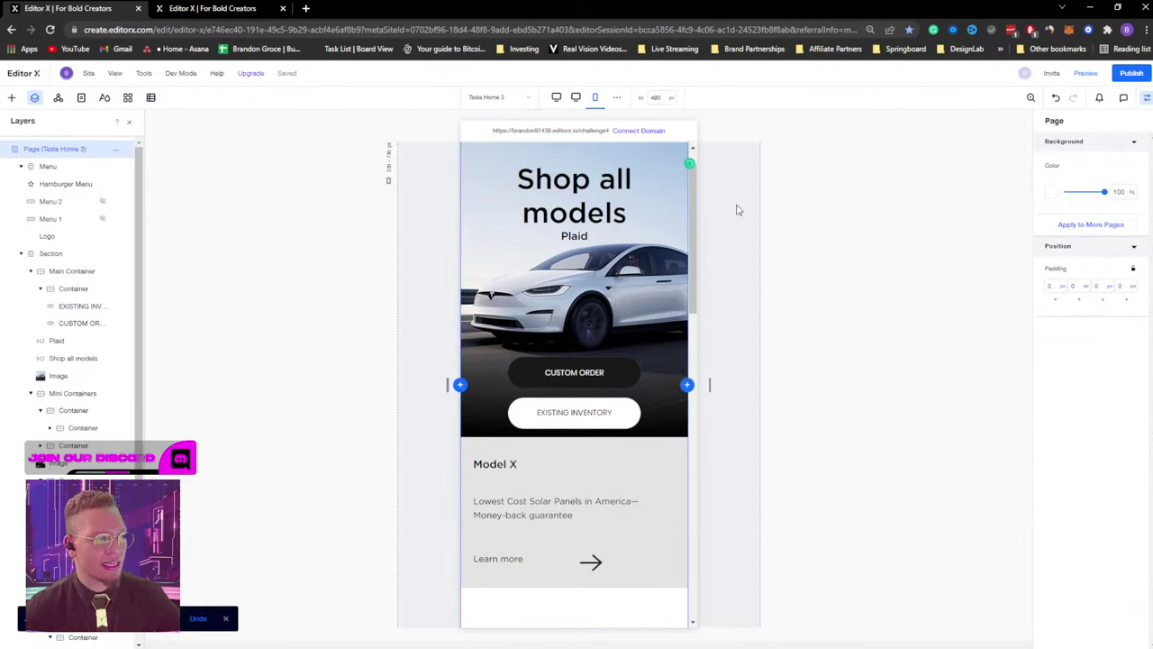
key(ctrl+z)
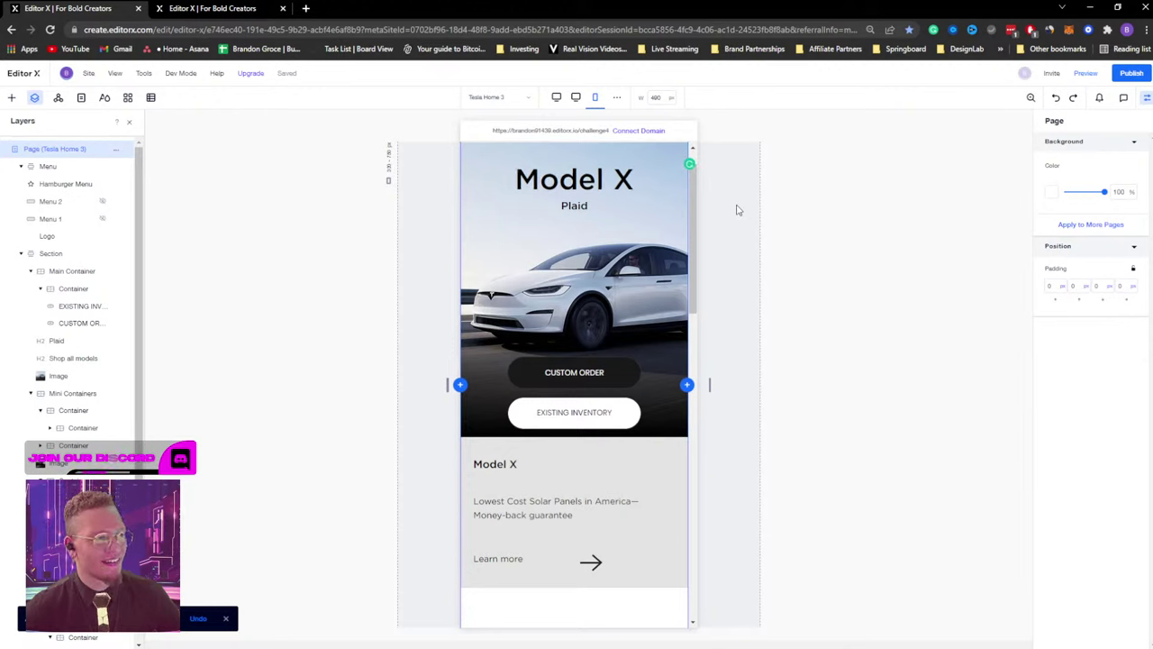
Turn off text scaling for the hero's Model X heading and give it a fixed font size of 65.
click(567, 174)
click(499, 224)
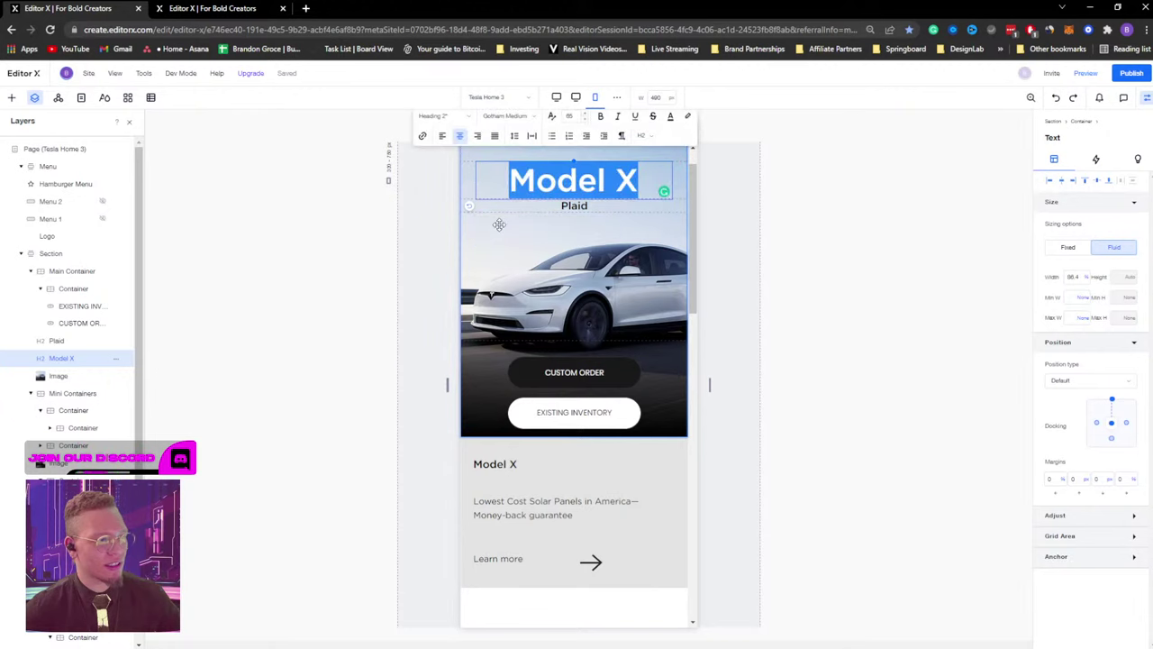
click(718, 168)
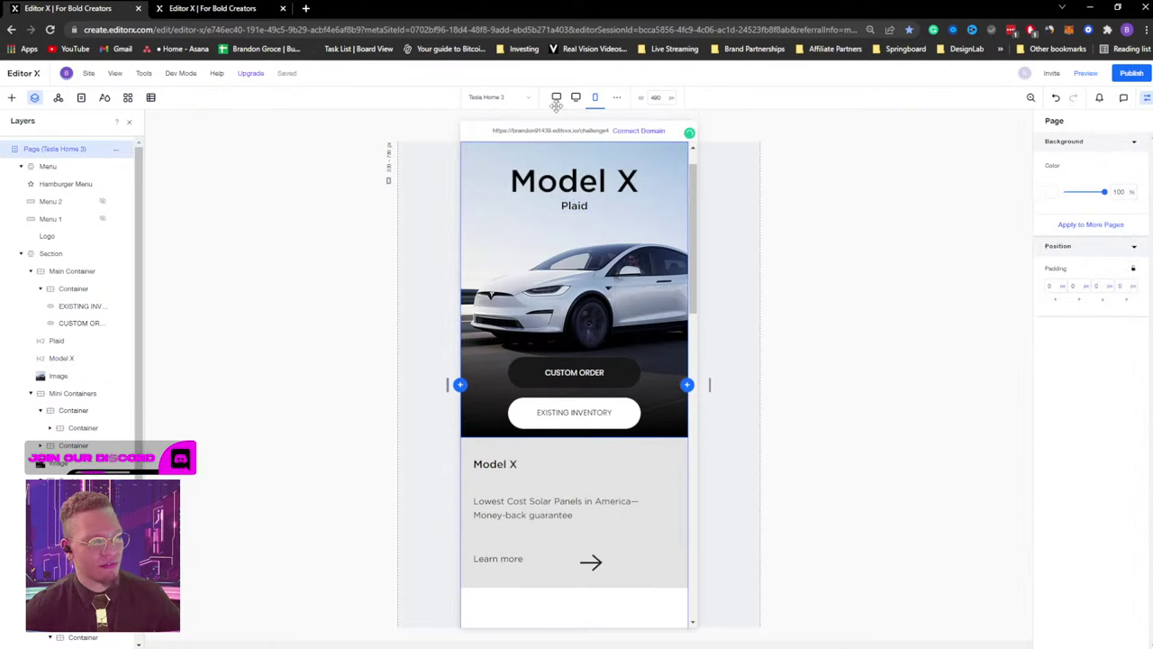
Return to the default 360 px mobile width and narrow the Shop all models container to about 40.6% wide.
click(595, 97)
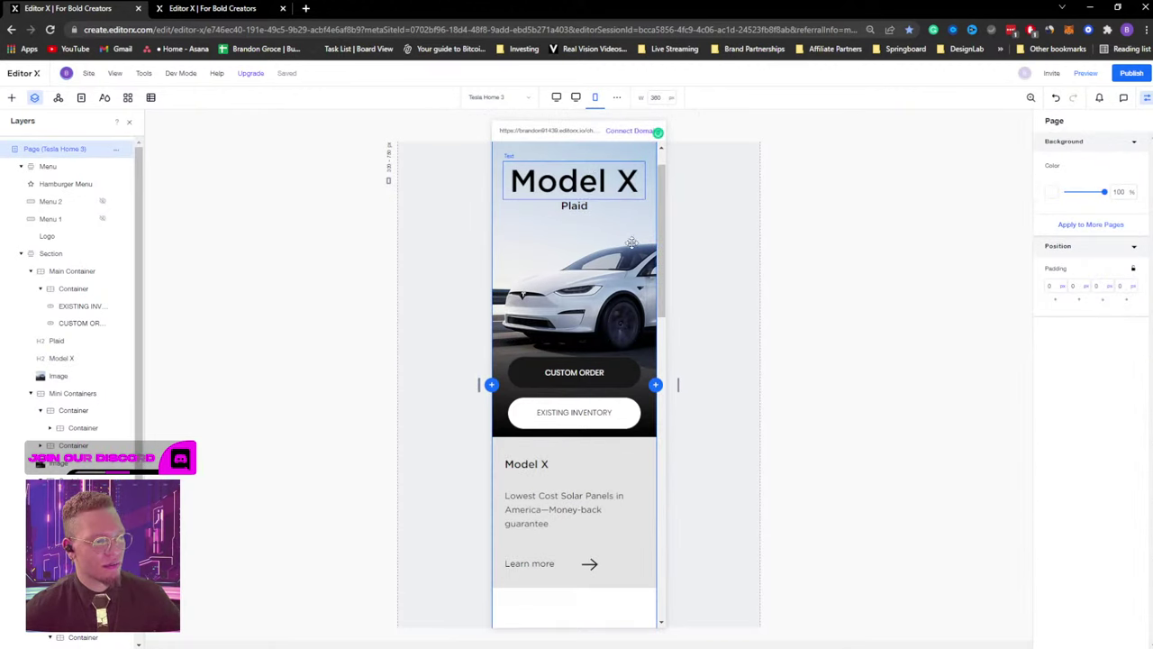
scroll(621, 317, down, 4)
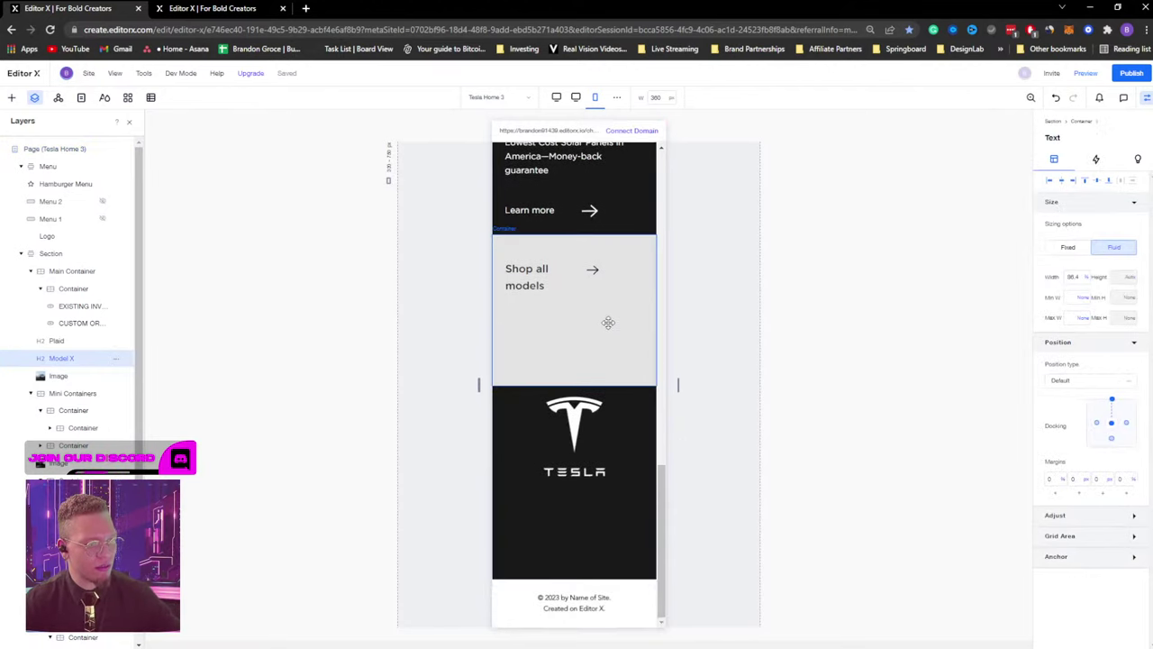
click(602, 279)
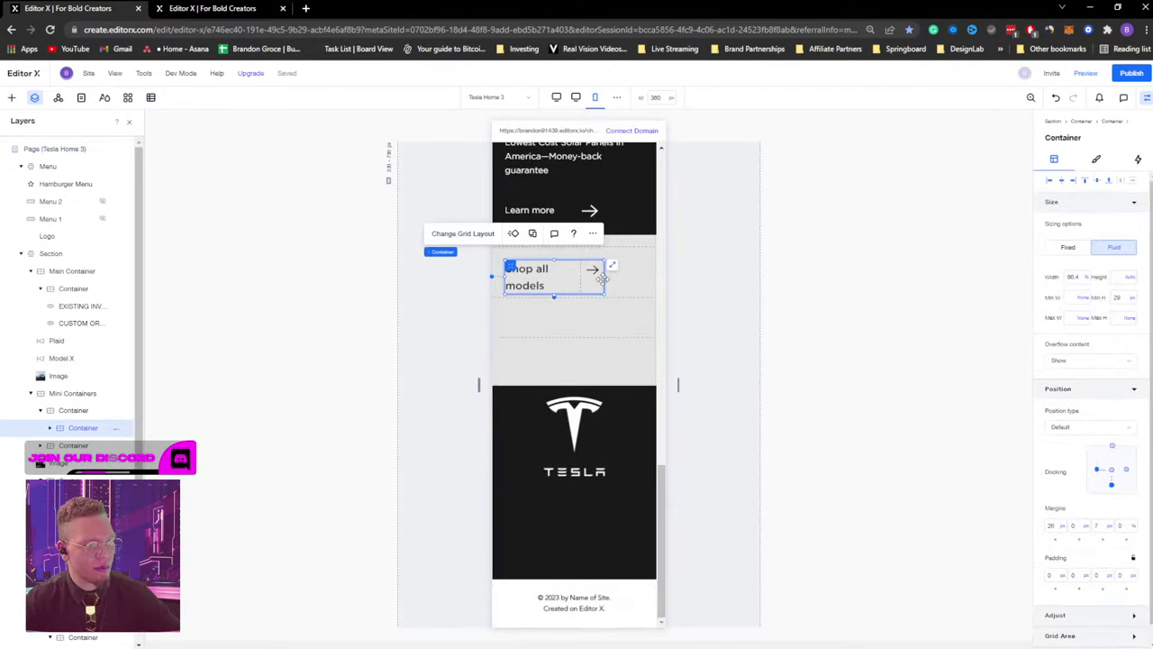
drag(603, 279, 574, 278)
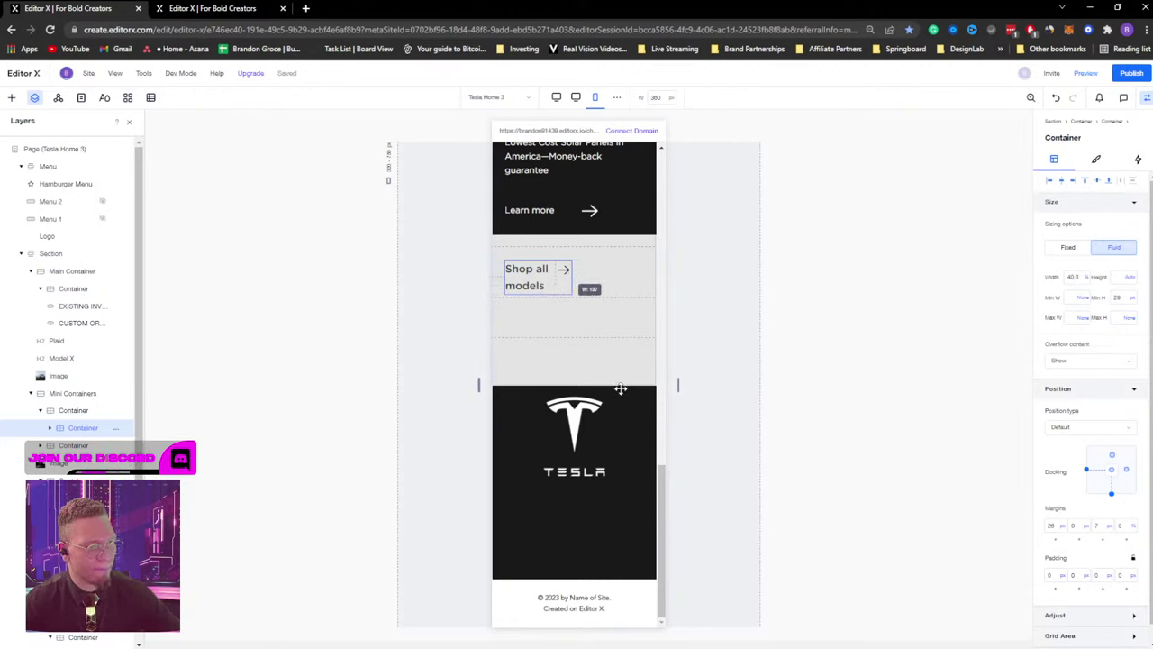
Narrow the Learn more container in the light Model X card to about 159 px and switch it to Fixed sizing.
scroll(576, 387, up, 3)
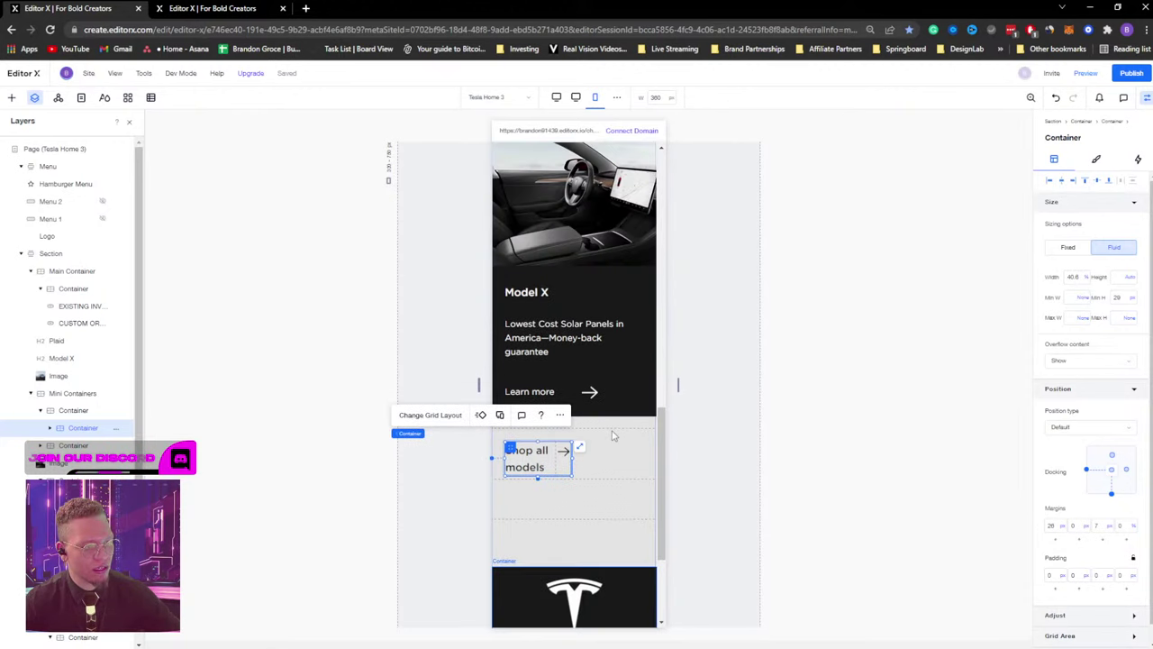
click(569, 400)
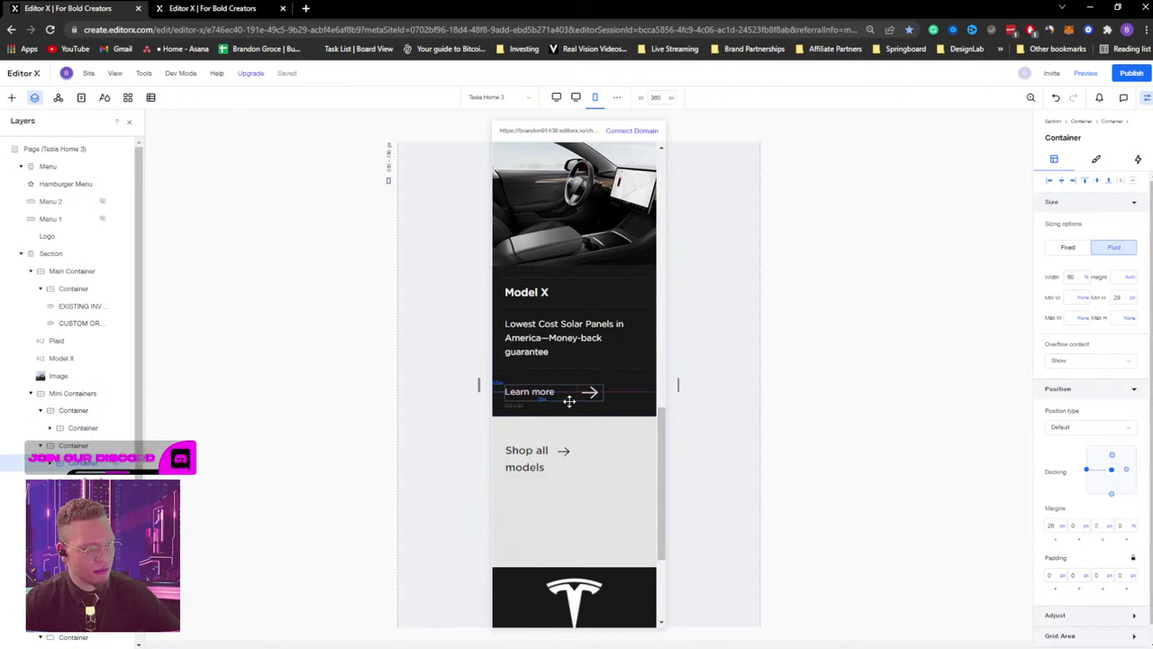
scroll(574, 393, up, 10)
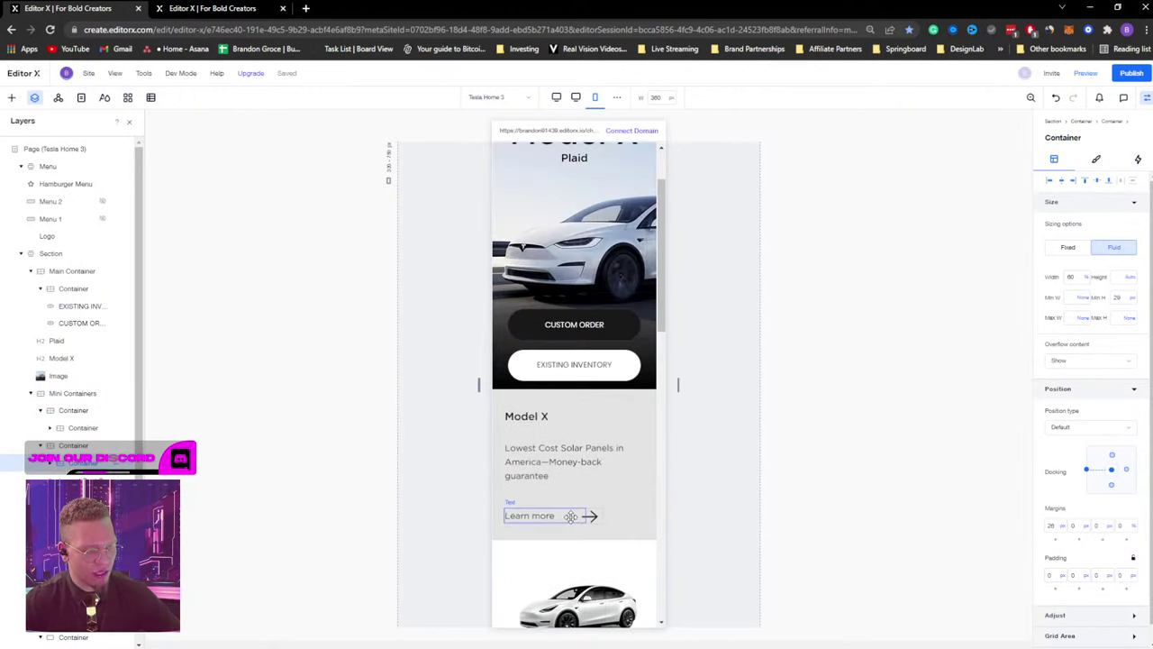
click(557, 511)
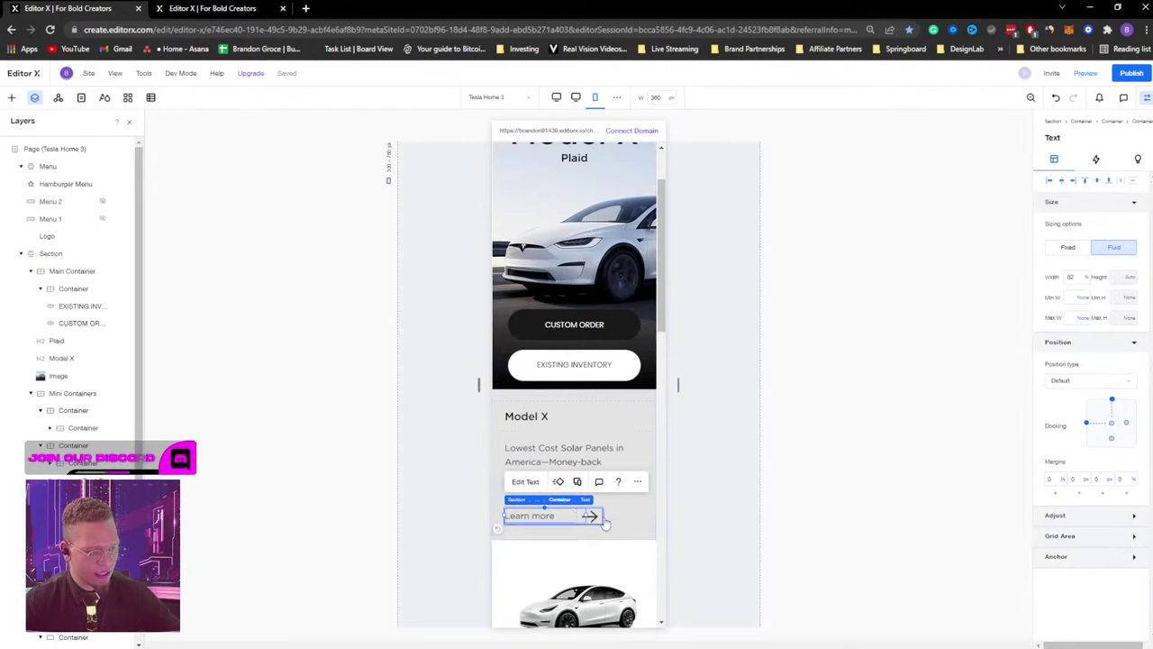
click(587, 516)
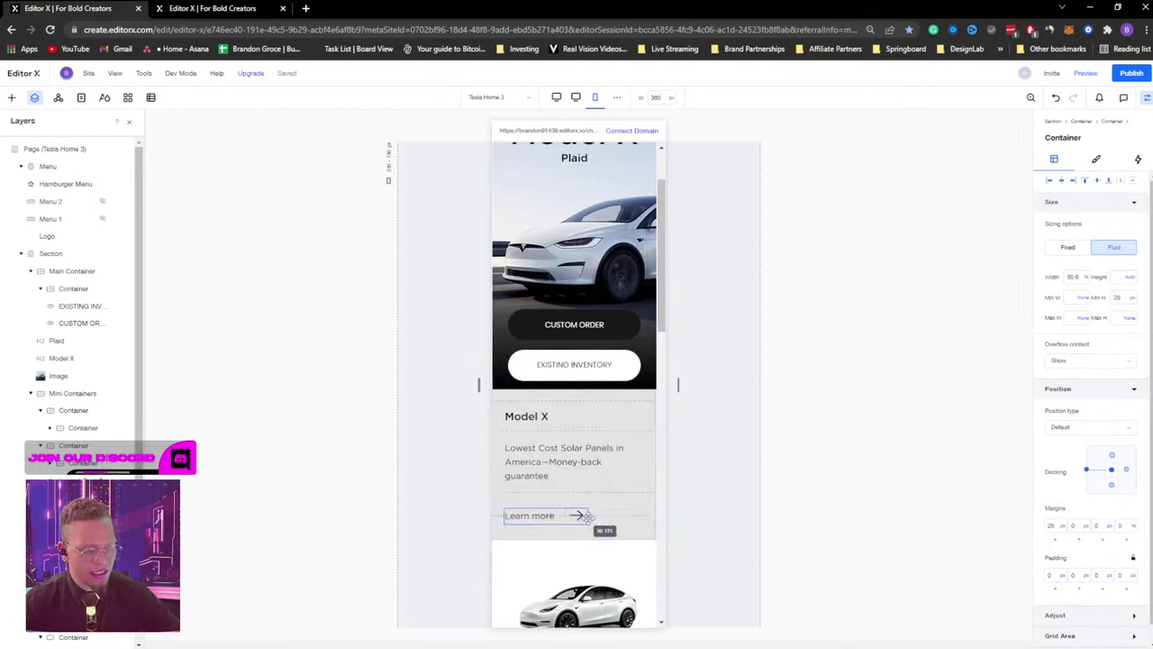
drag(586, 517, 581, 519)
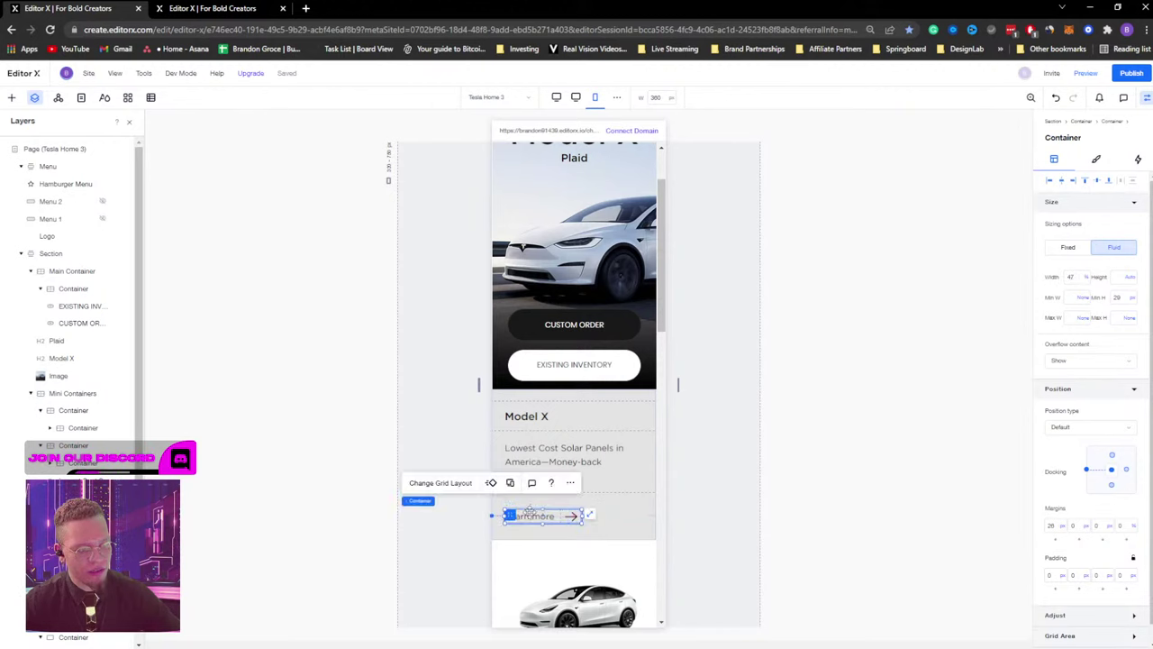
click(1070, 251)
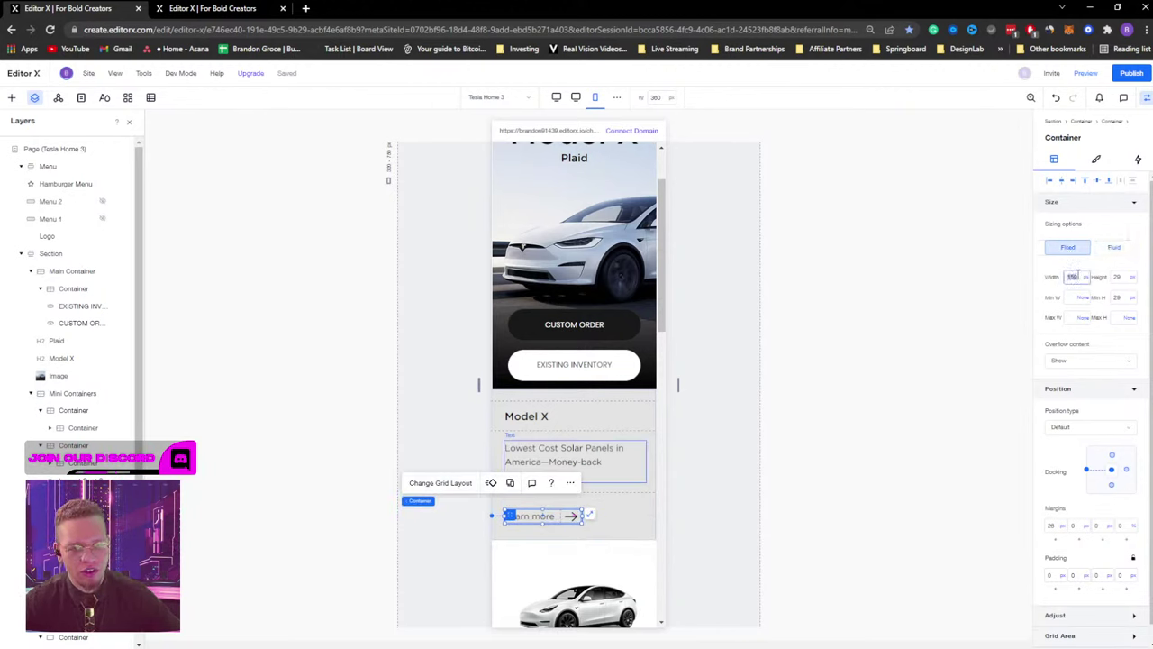
Set the width of the Learn more container in the dark Model X card to 159 px.
scroll(562, 383, down, 10)
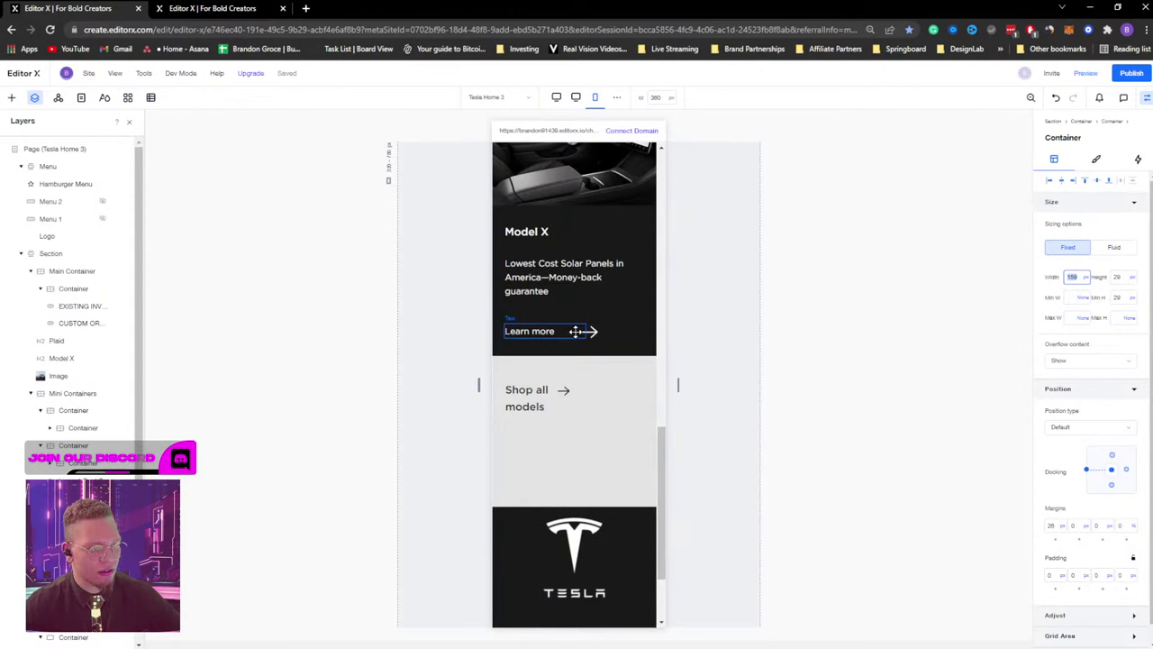
click(575, 330)
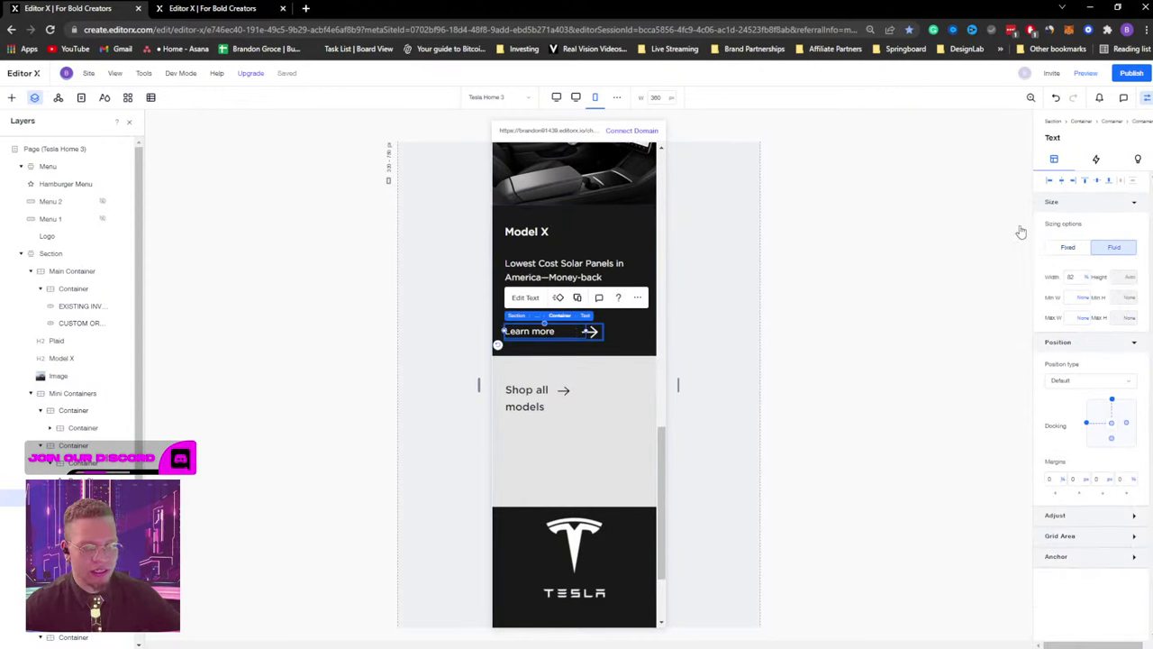
key(Escape)
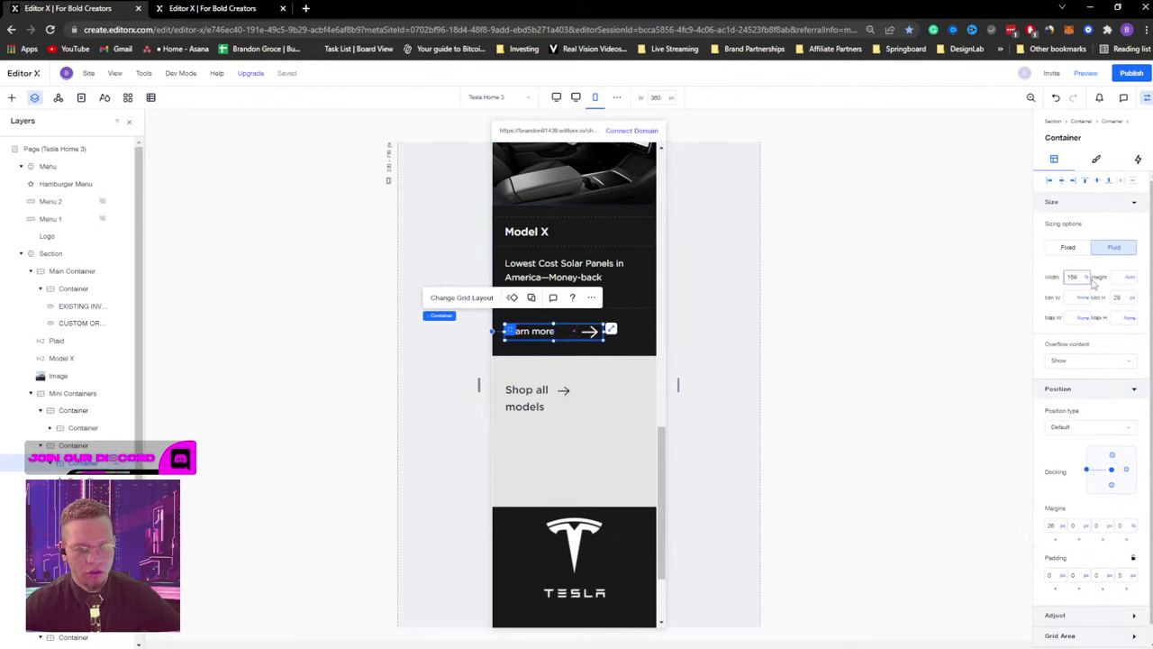
click(621, 407)
Delete the grid of the dark Tesla logo container on mobile and centre the logo vertically inside it.
scroll(605, 433, down, 2)
click(605, 433)
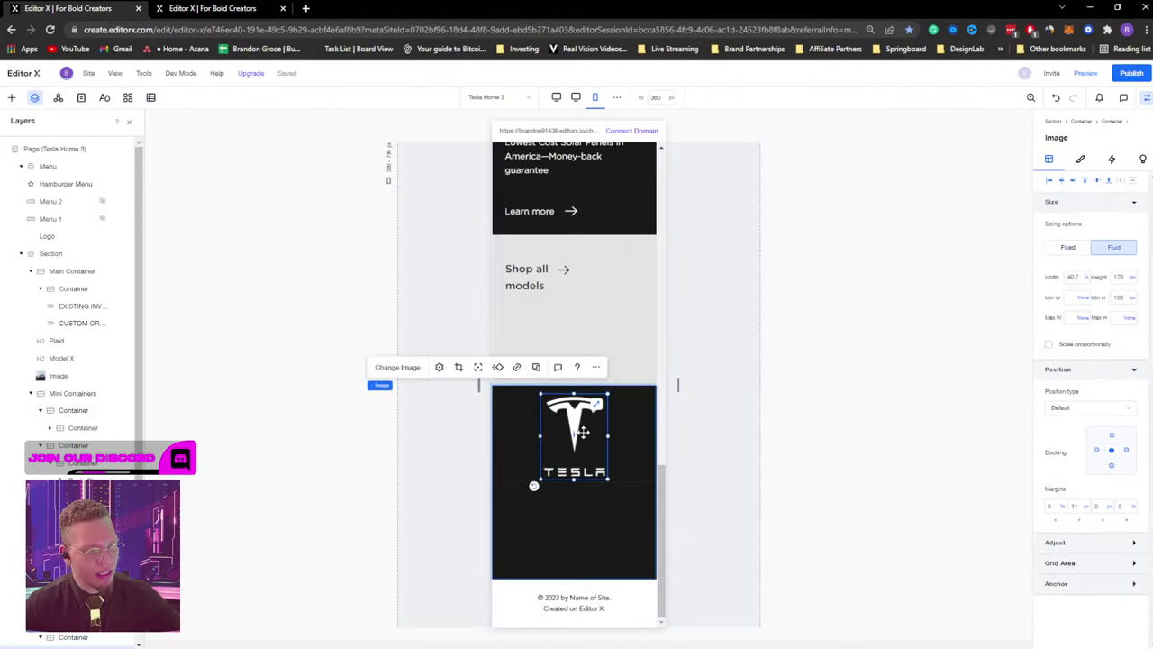
click(618, 520)
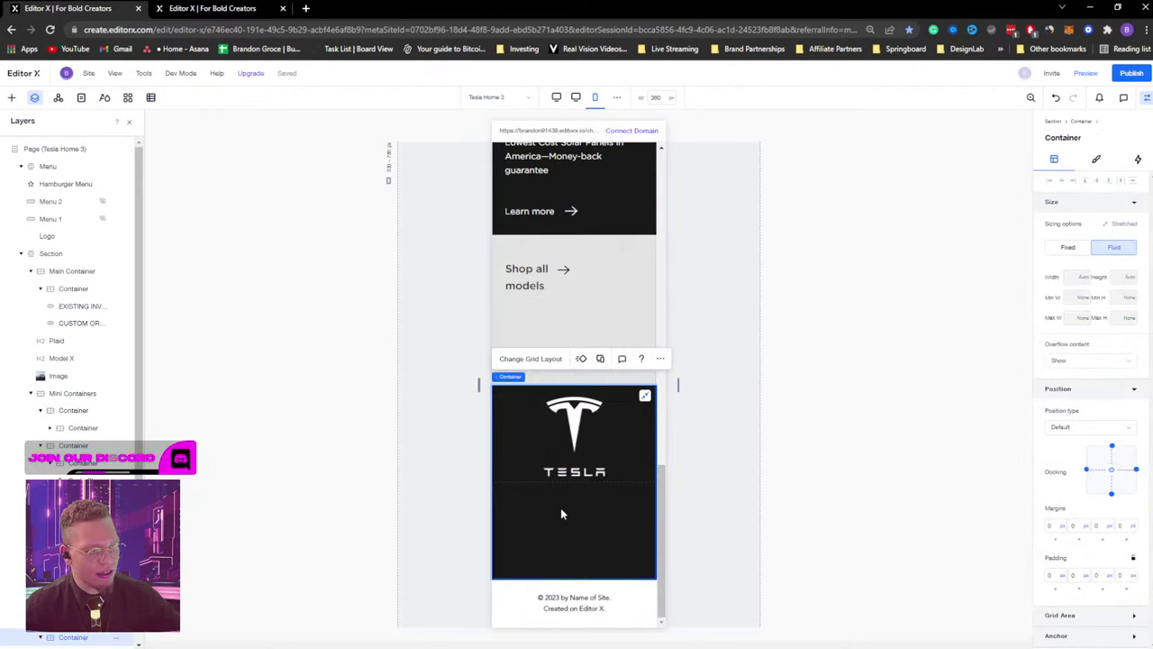
click(523, 360)
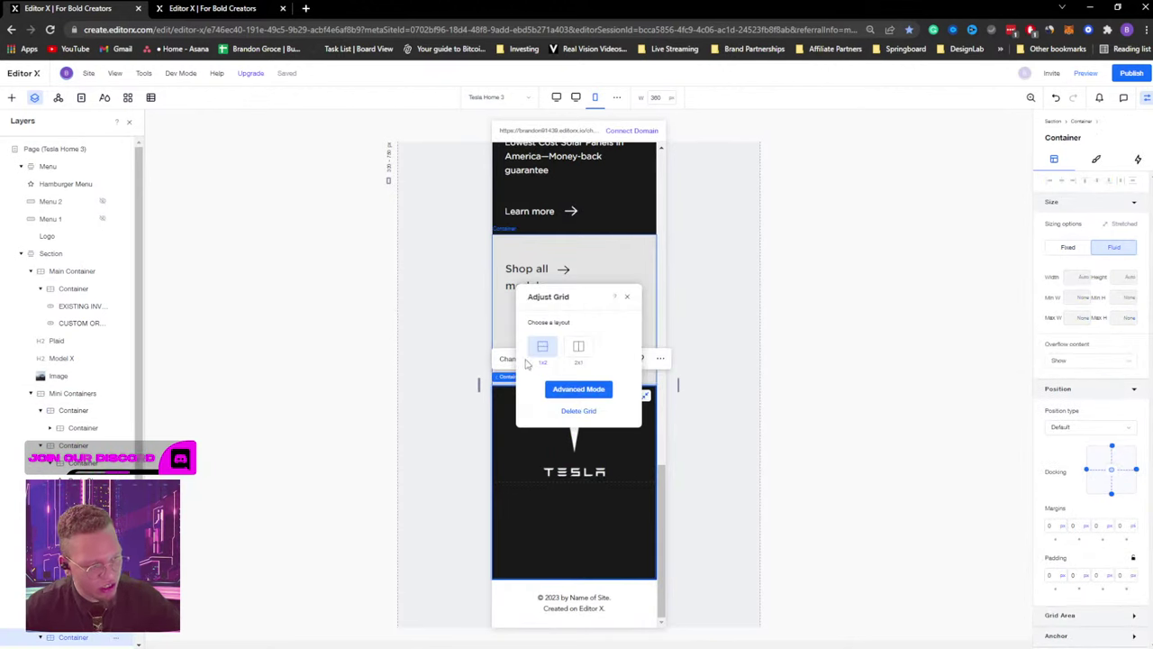
click(577, 411)
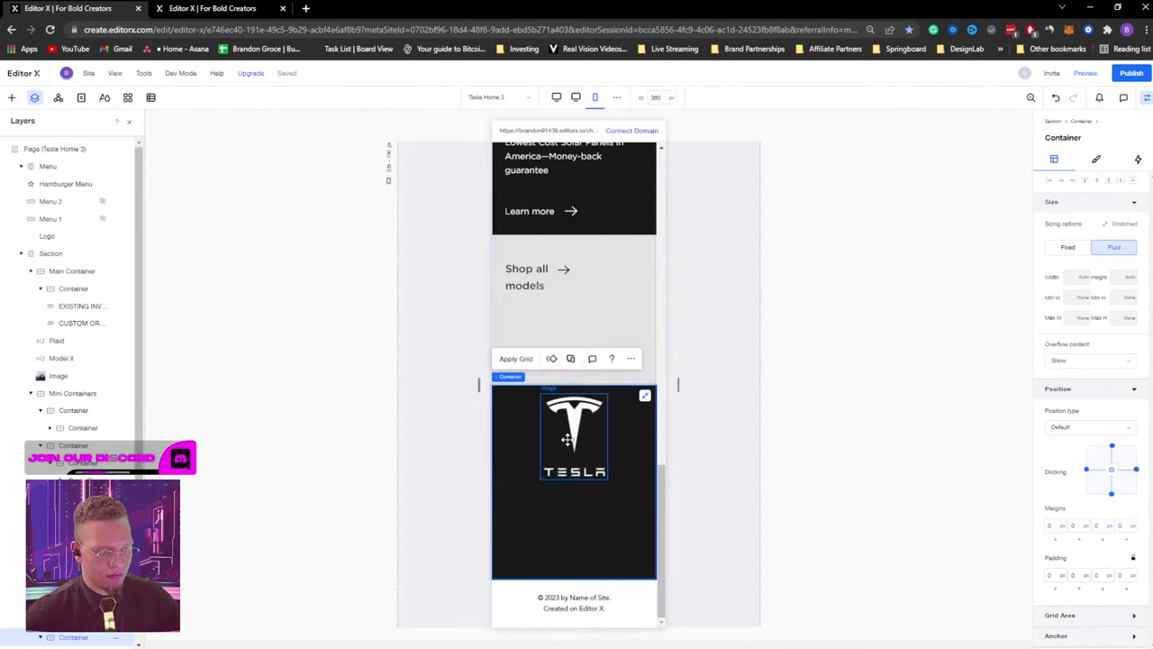
click(565, 431)
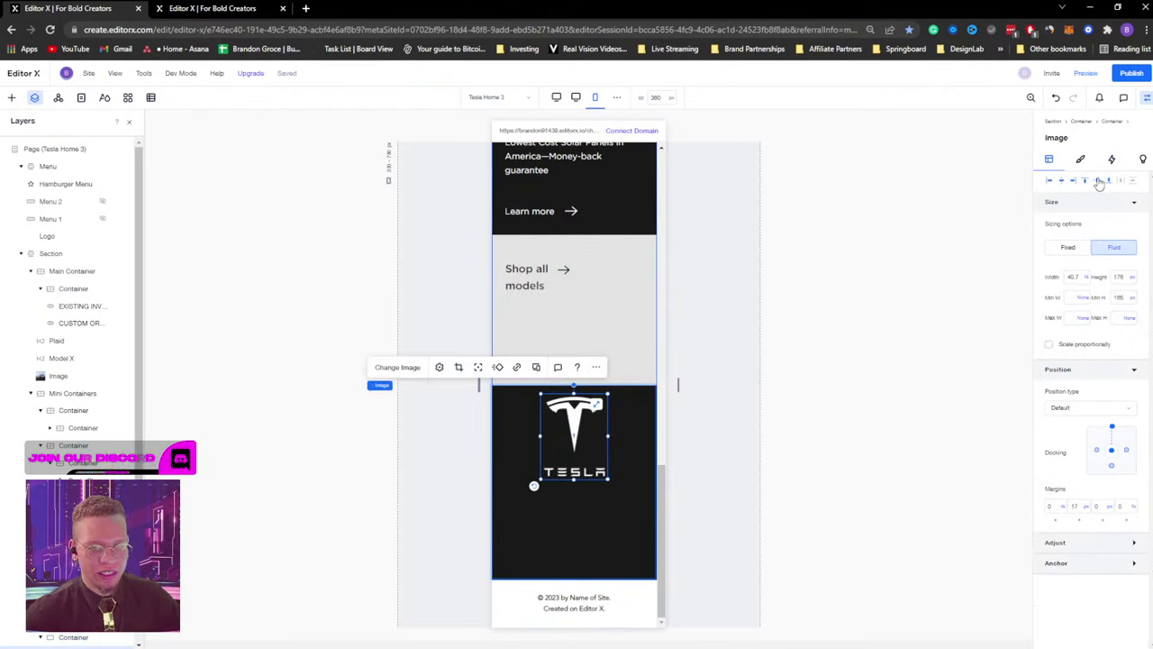
Check the Tesla logo at a wider mobile width and switch it to Fixed sizing at the default 360 px width.
scroll(618, 414, up, 5)
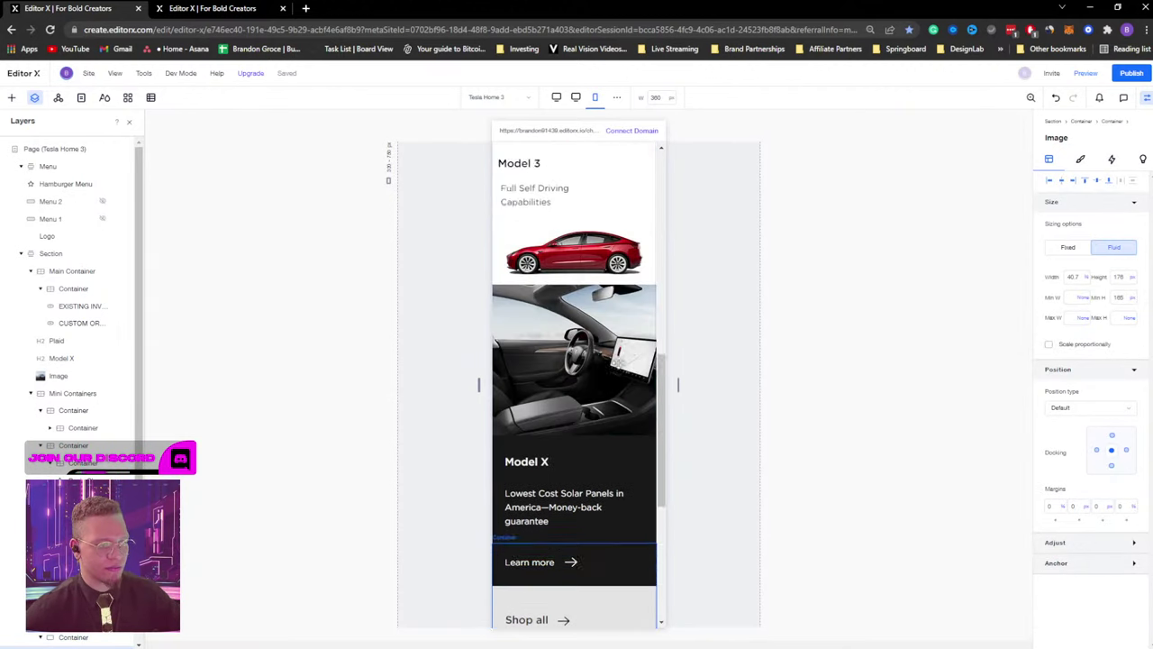
scroll(615, 377, up, 8)
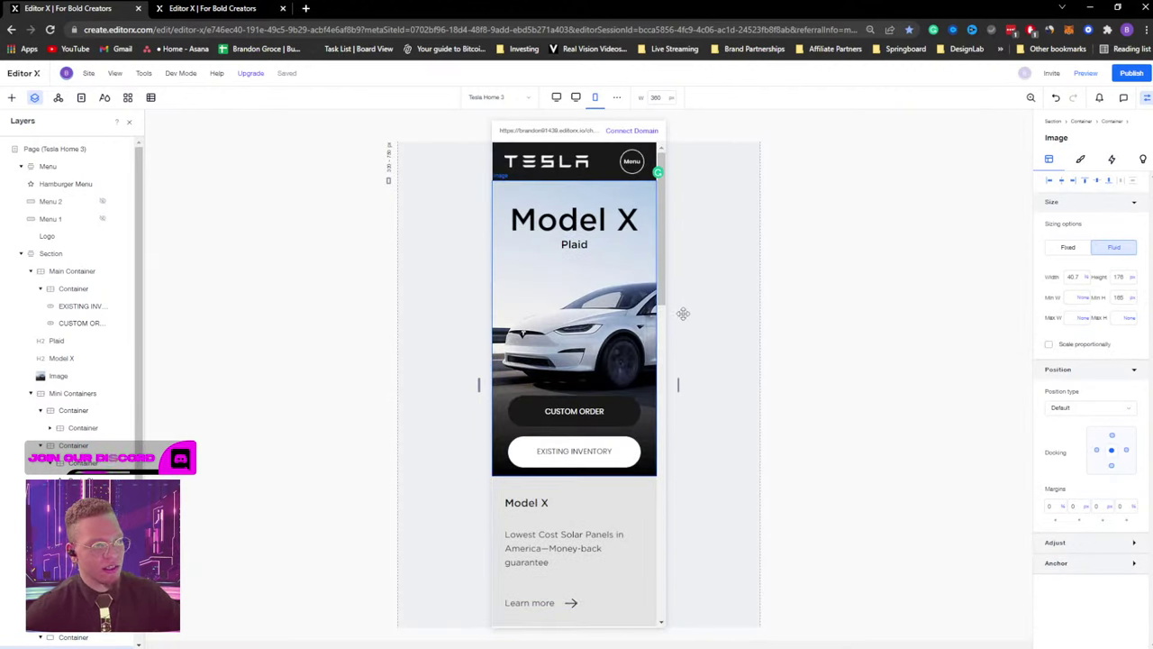
drag(679, 386, 738, 381)
click(554, 536)
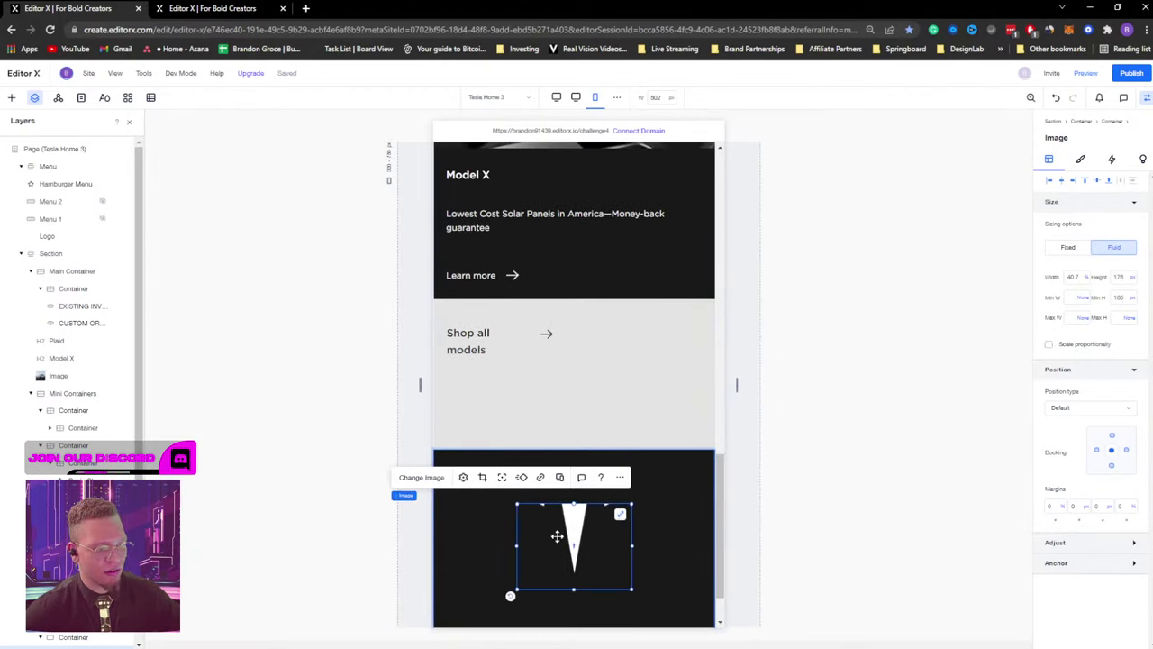
scroll(572, 466, down, 1)
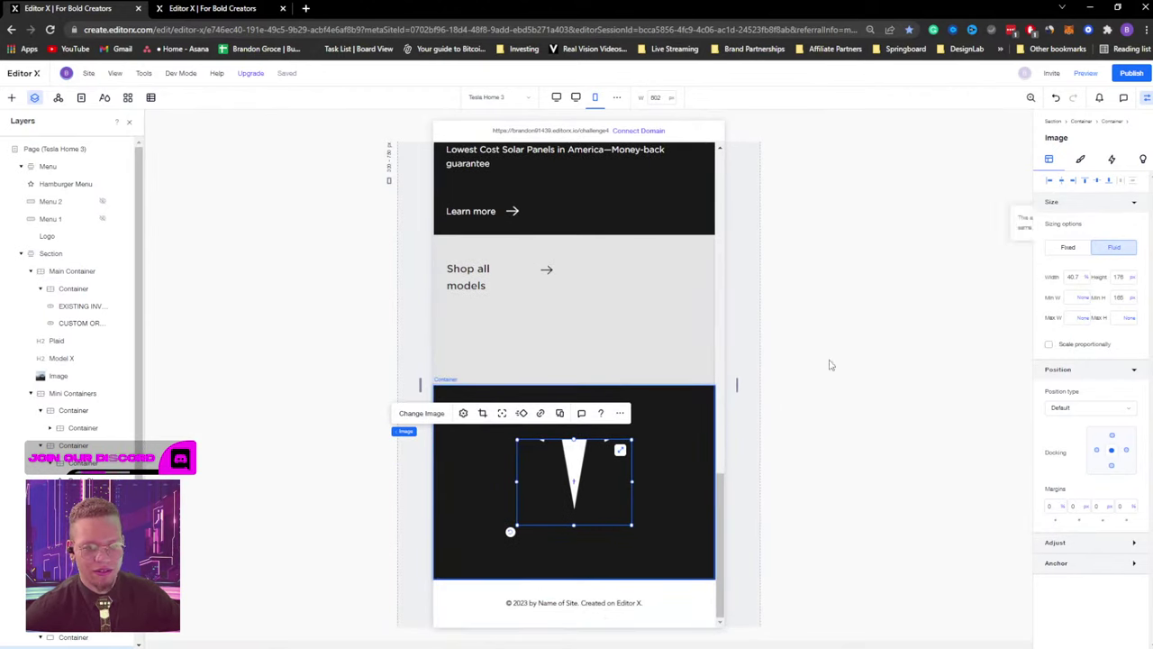
click(596, 99)
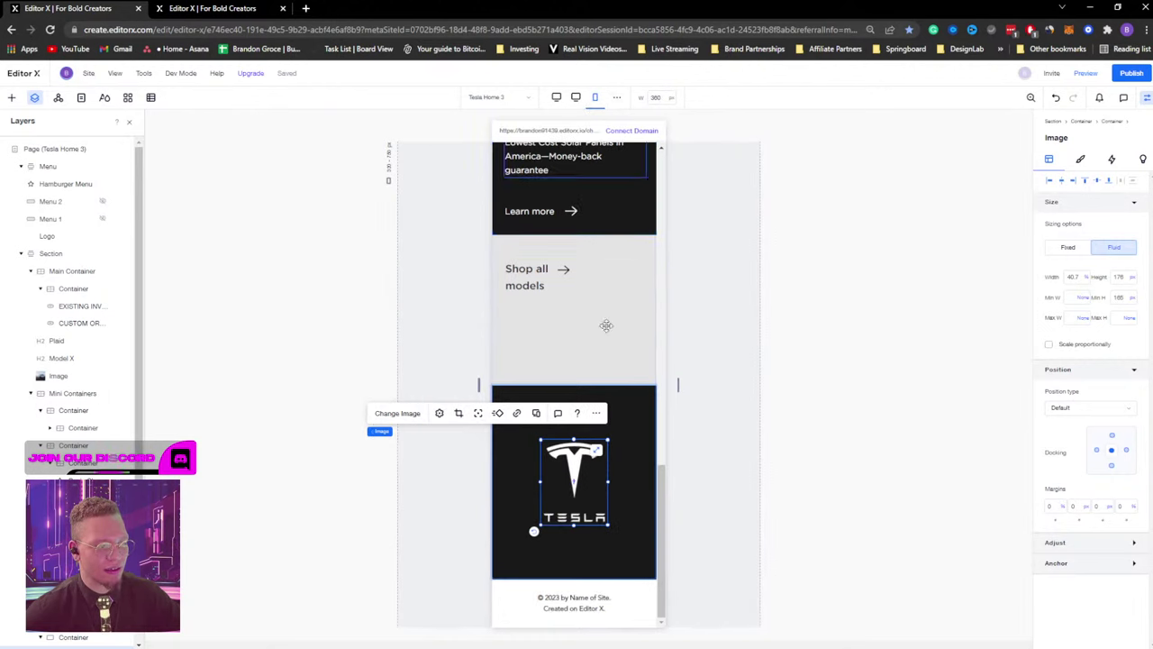
click(1067, 248)
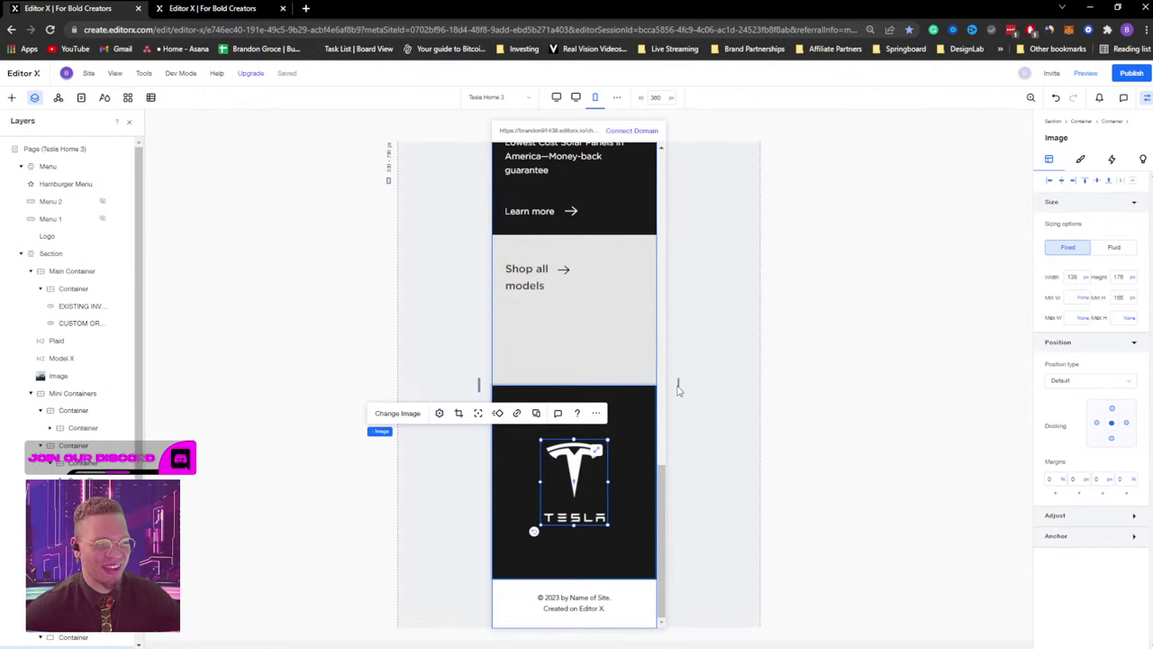
Examine the page layout at increasing canvas widths across the middle breakpoint and up to the desktop view.
drag(679, 384, 695, 389)
drag(725, 385, 808, 381)
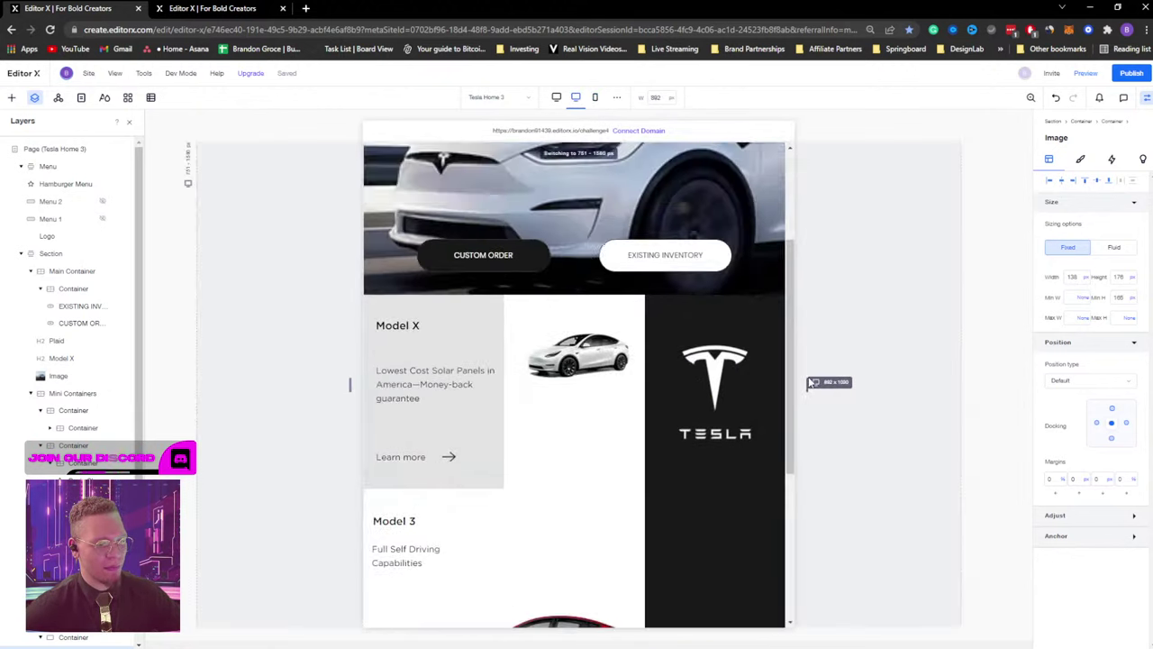
scroll(707, 391, down, 10)
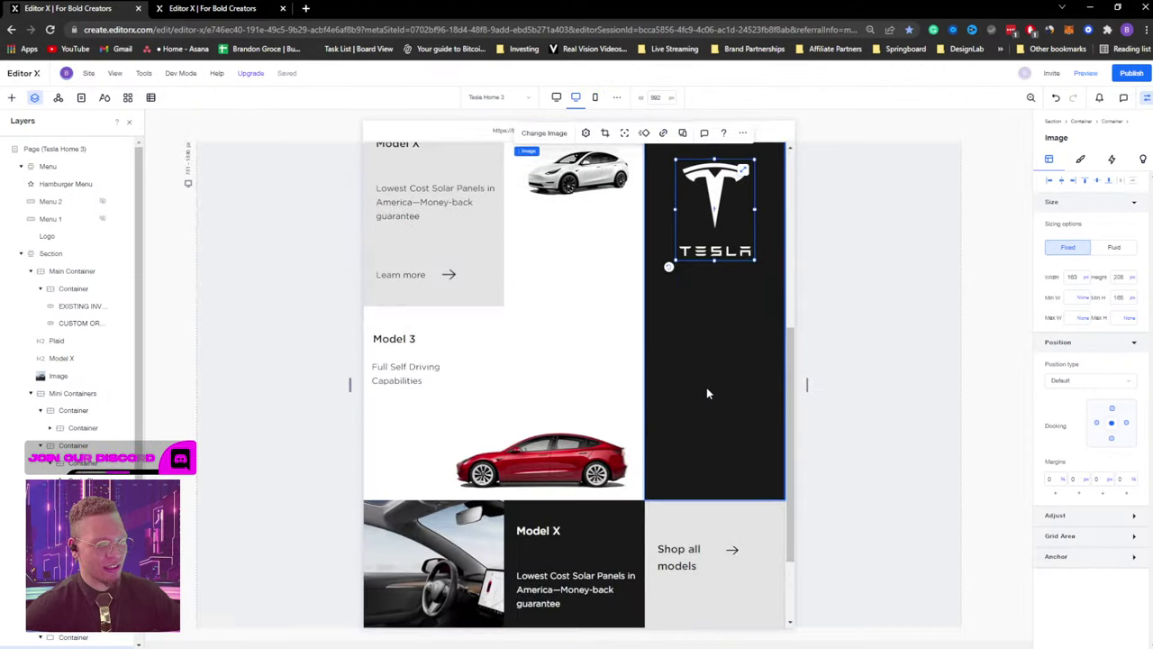
drag(808, 384, 922, 381)
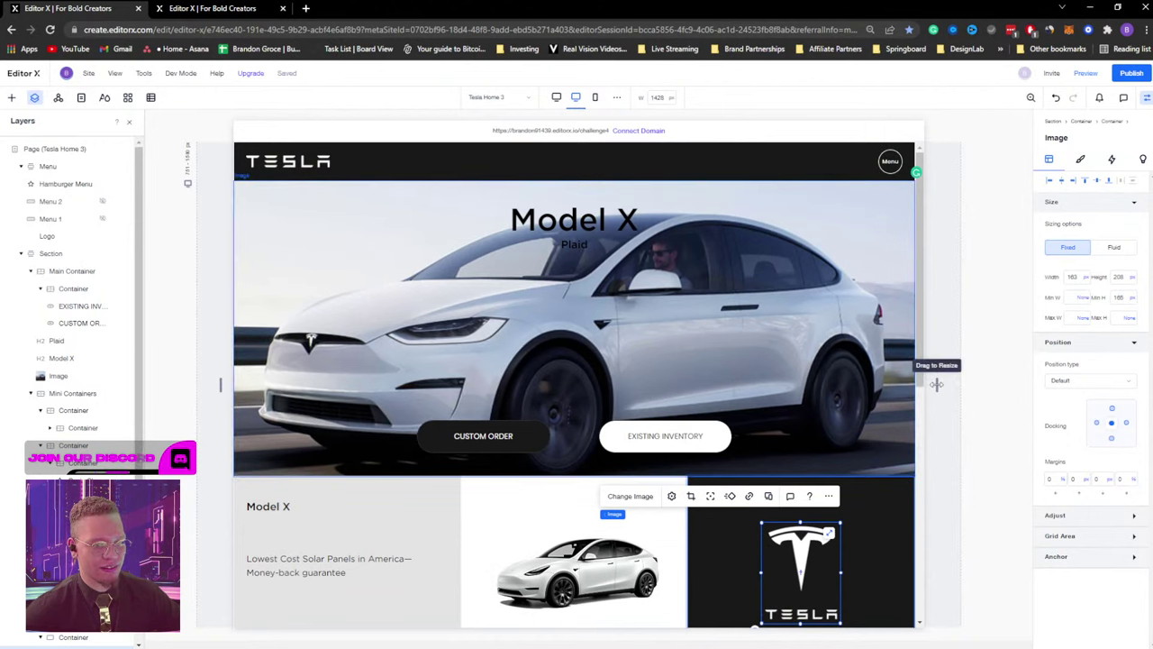
drag(936, 383, 1007, 385)
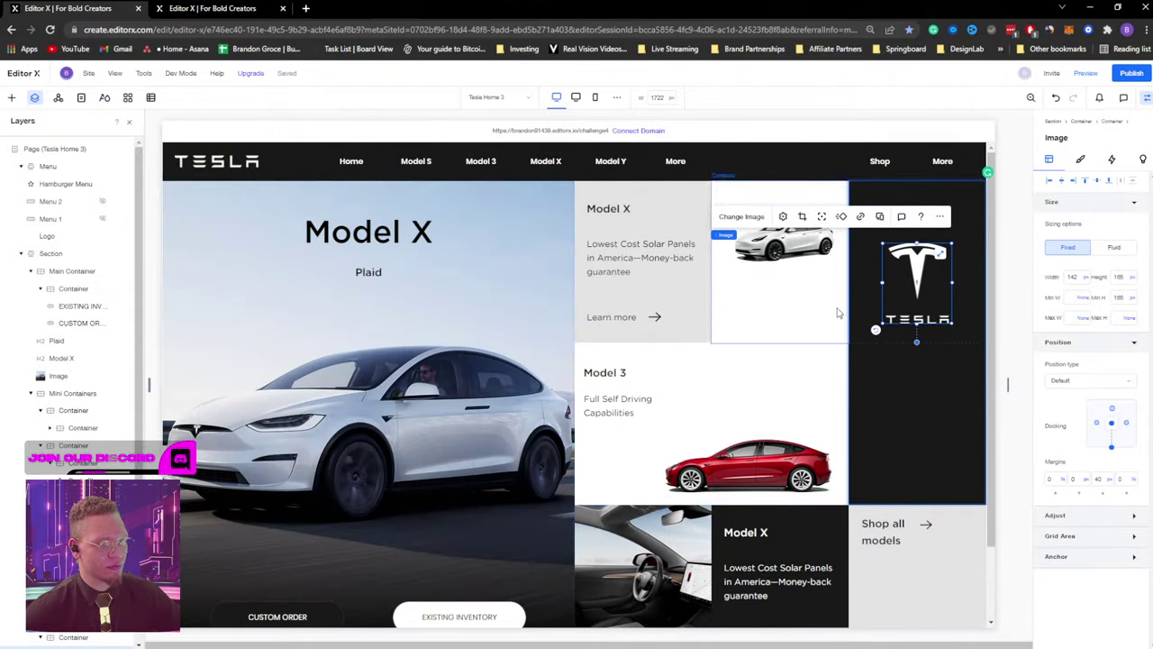
click(557, 99)
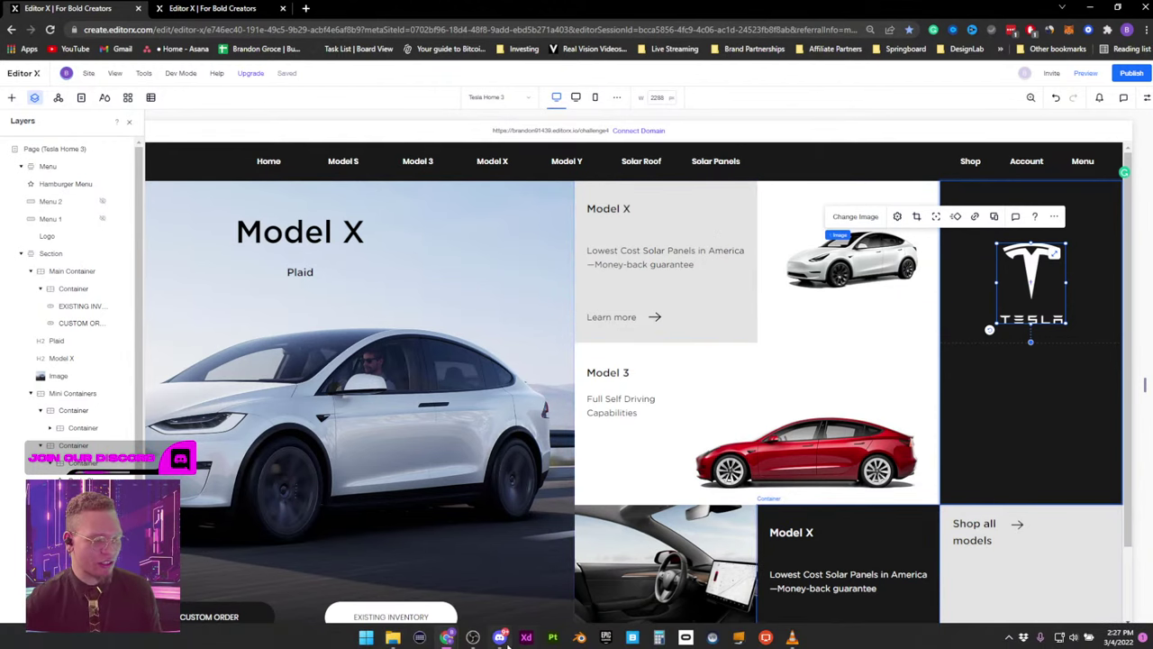
click(501, 638)
key(alt+Tab)
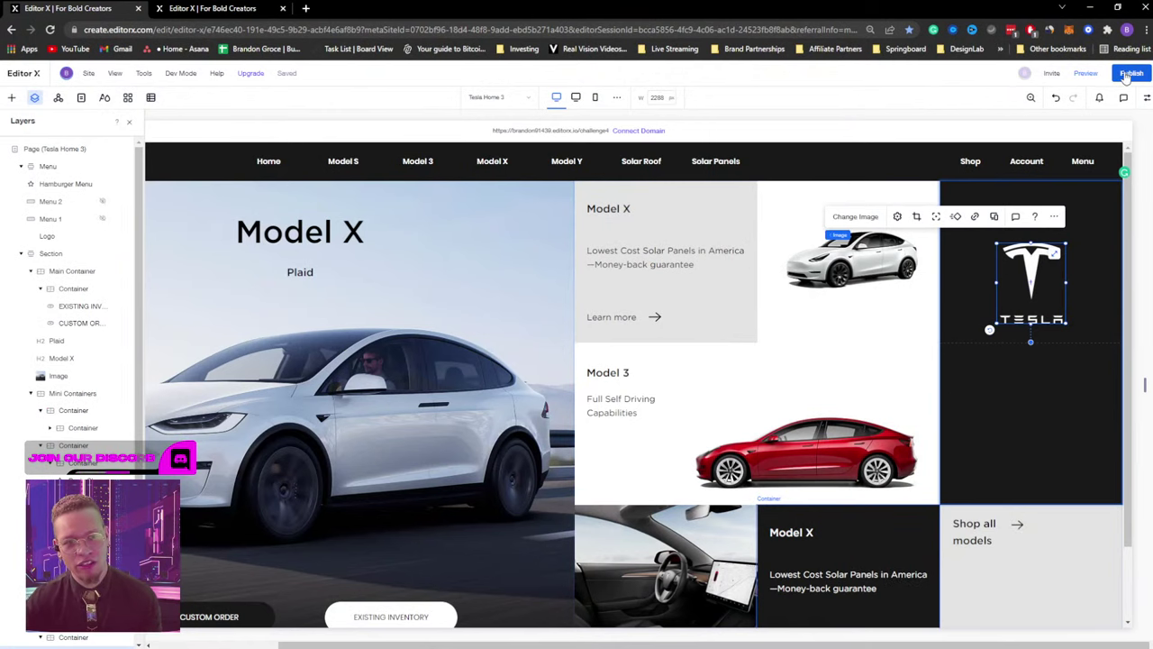
Publish the site and open its live version.
click(1130, 74)
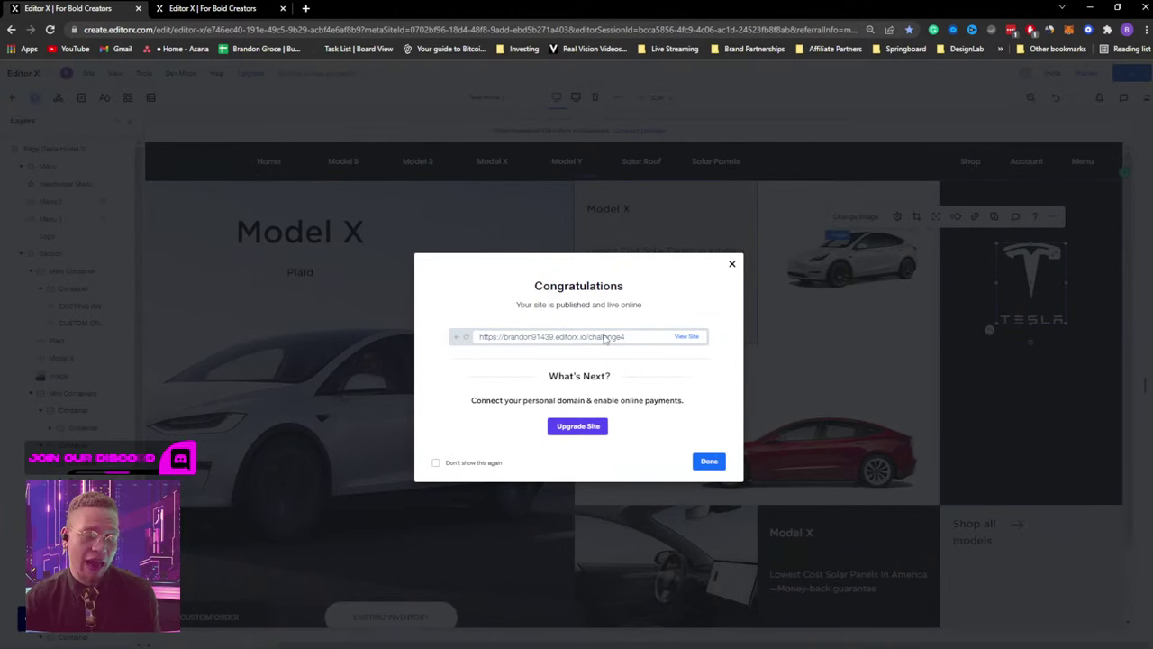
drag(590, 338, 660, 341)
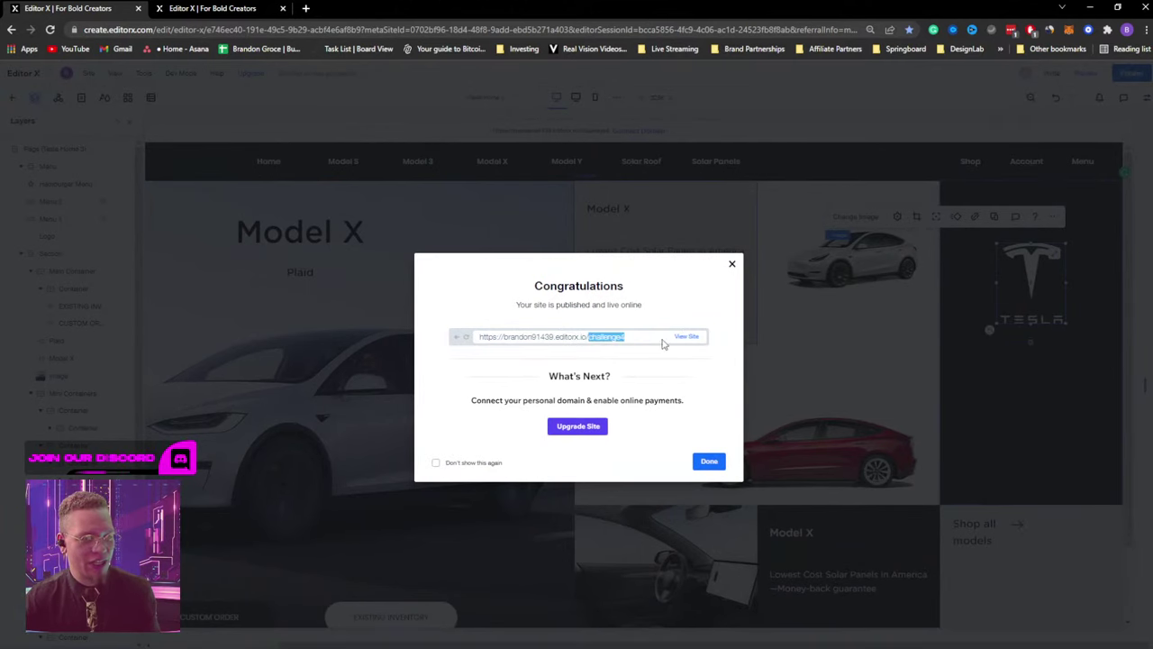
click(684, 338)
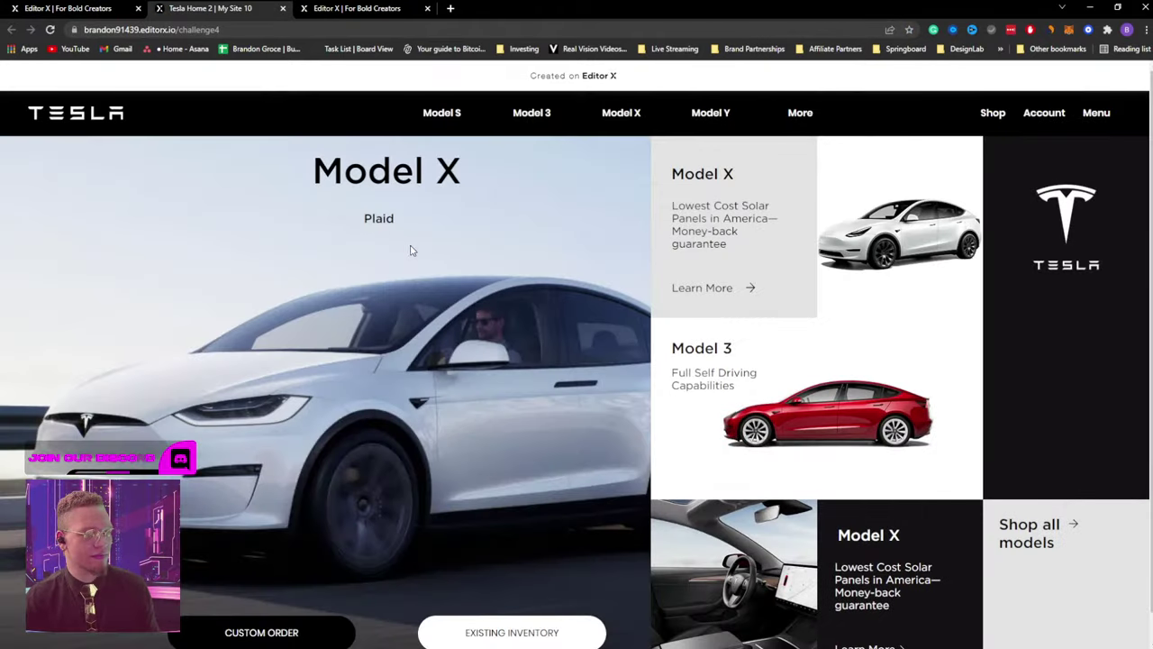
Examine the live page at full, medium and phone-sized browser widths, and restore the full window size.
scroll(547, 424, down, 1)
scroll(556, 405, up, 1)
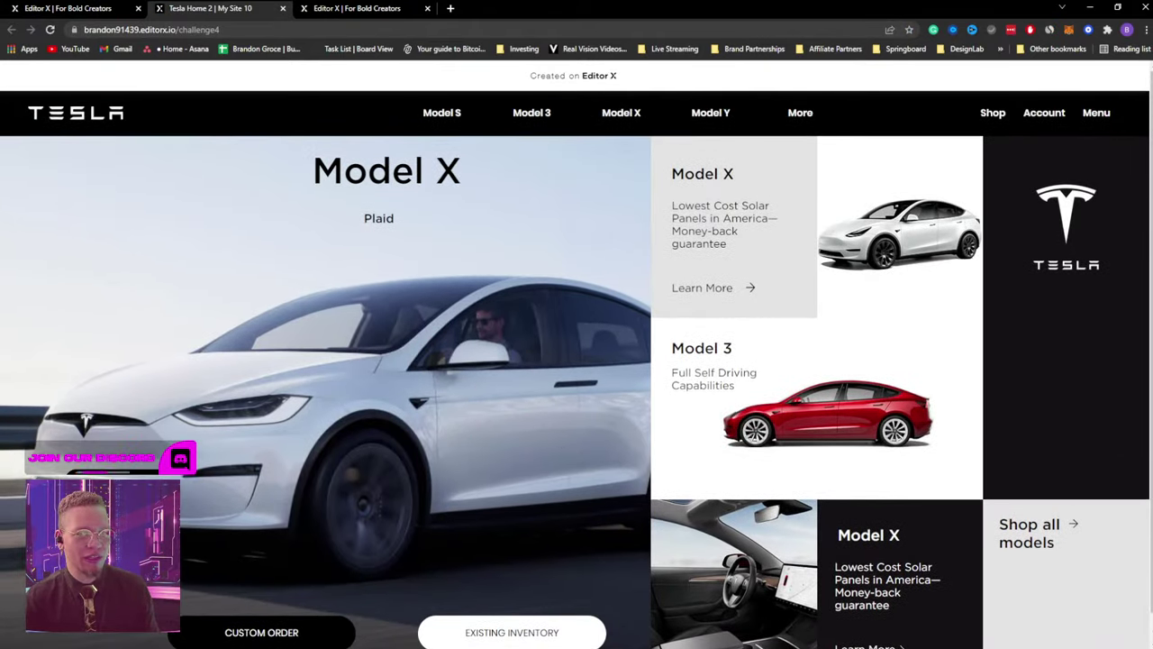
click(1117, 7)
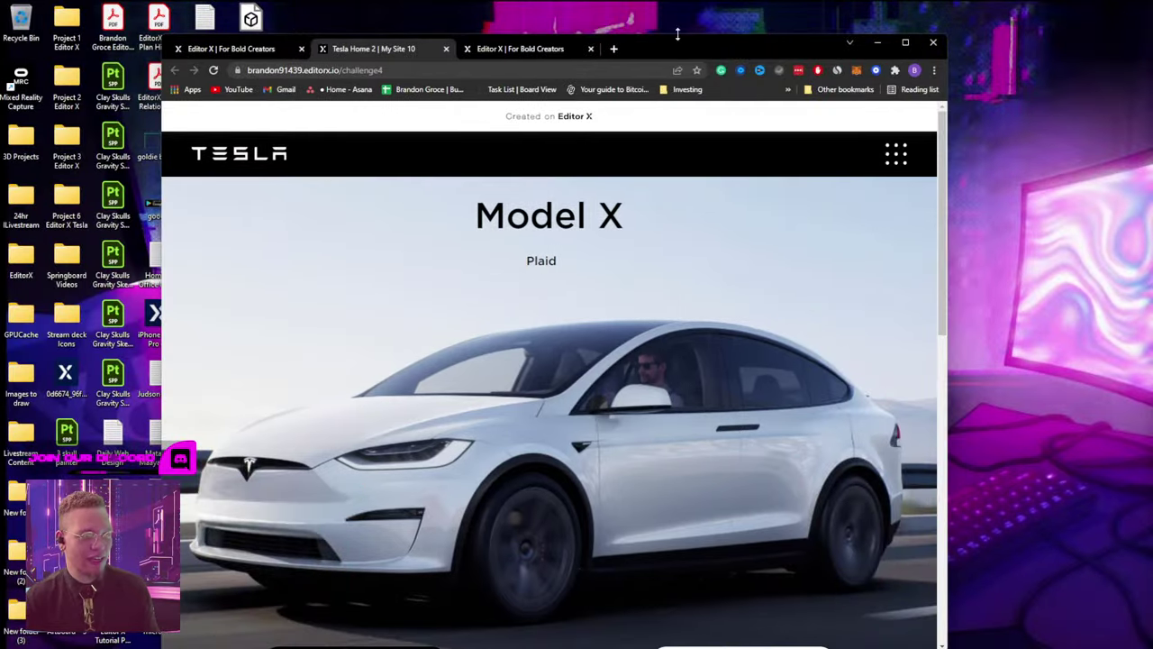
drag(704, 49, 714, 13)
scroll(689, 323, down, 10)
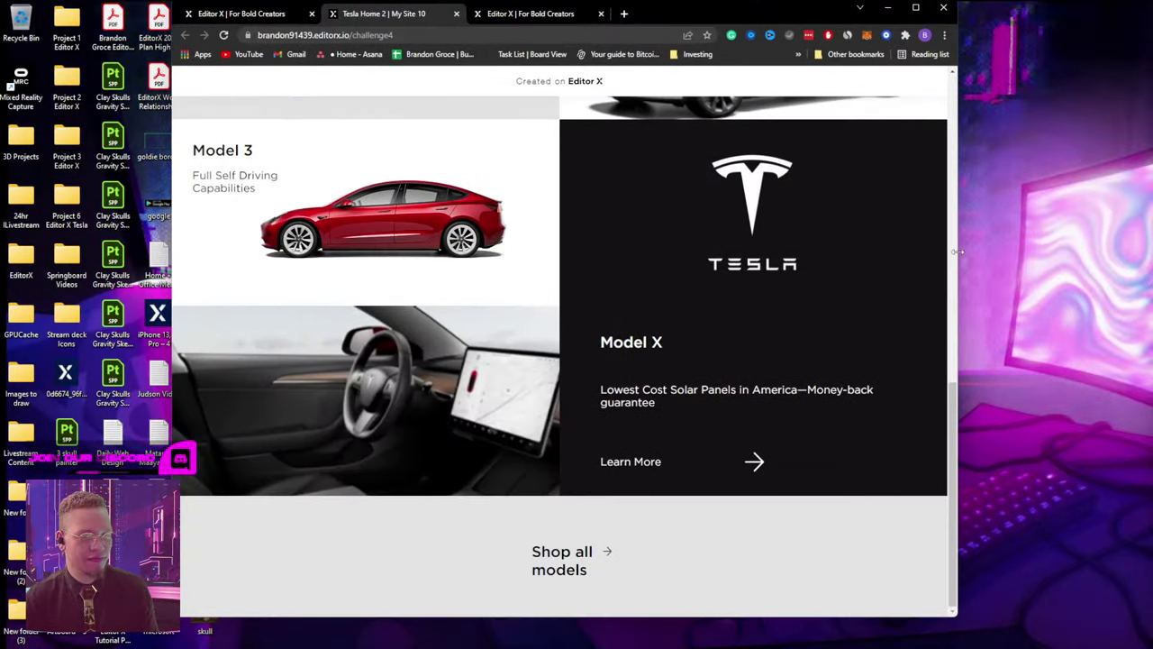
drag(958, 253, 472, 257)
scroll(364, 327, down, 3)
click(364, 327)
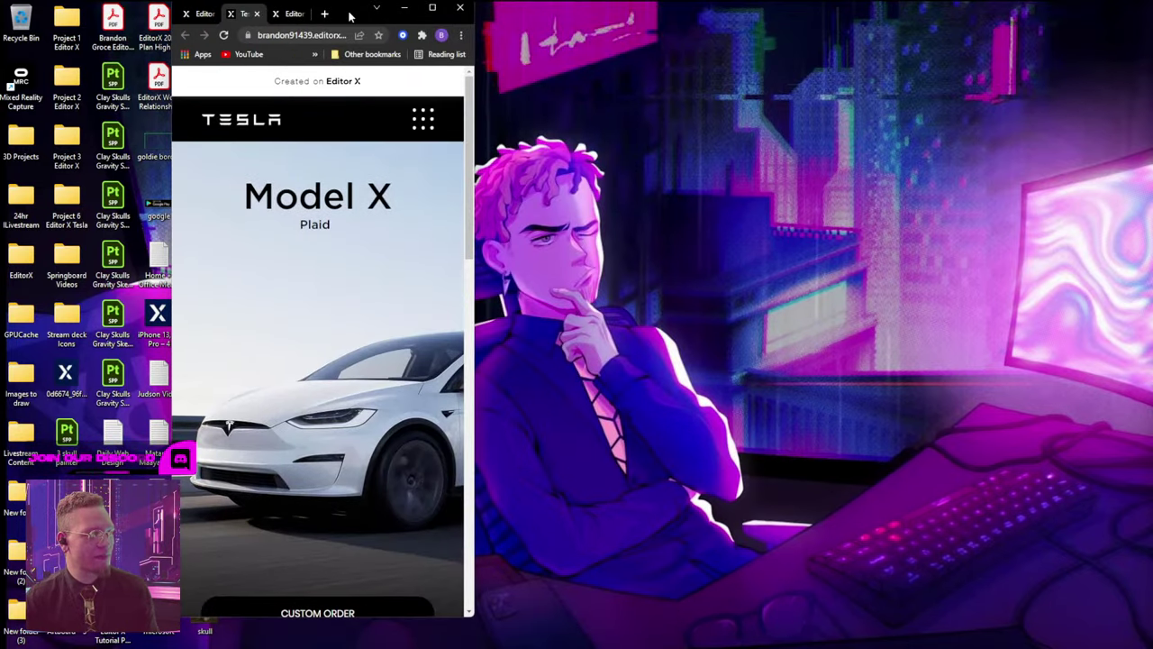
drag(350, 16, 521, 25)
scroll(548, 268, down, 8)
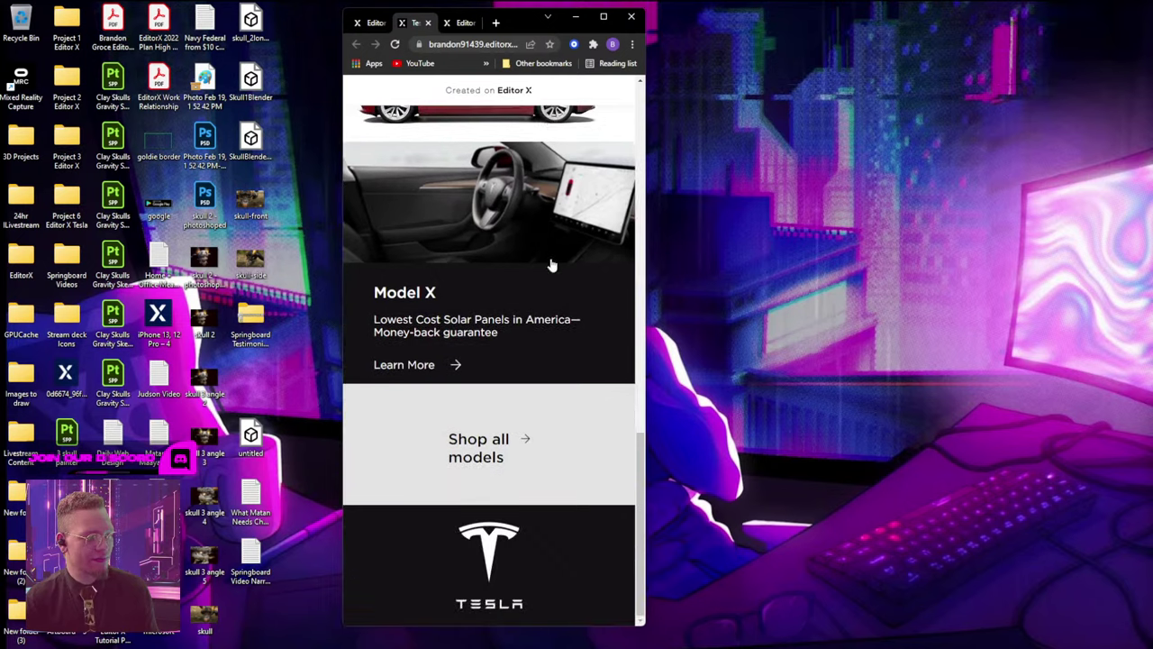
scroll(483, 441, up, 10)
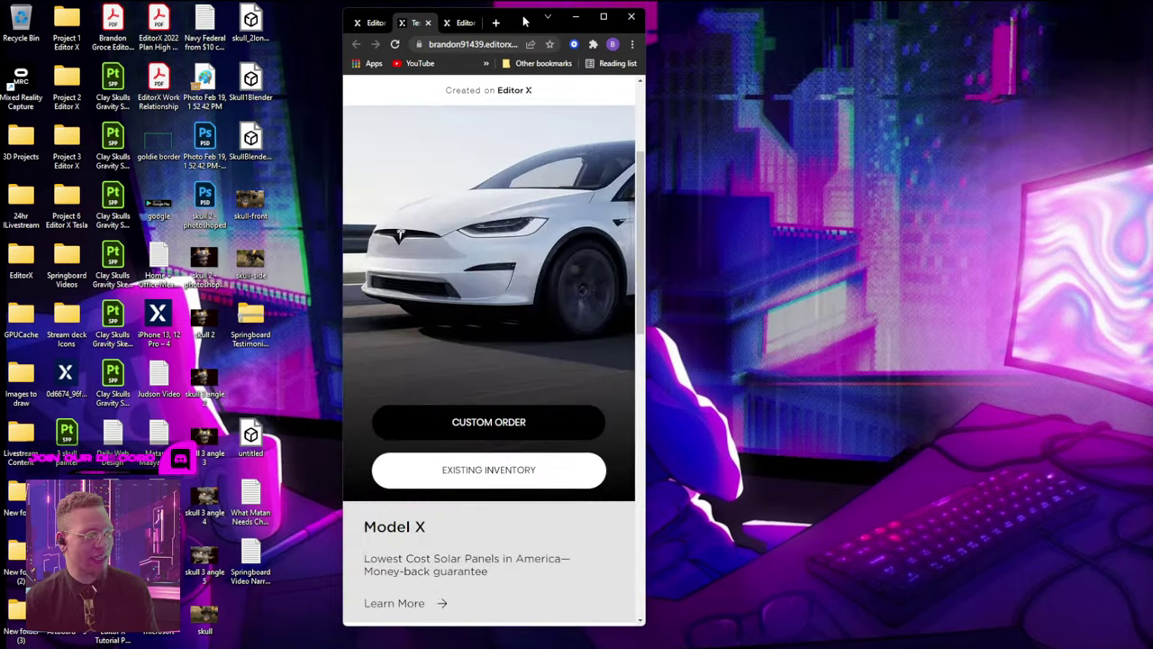
double_click(525, 19)
Return to the editor, dismiss the publish confirmation and set the Tesla Home 3 page as the site's homepage.
click(81, 8)
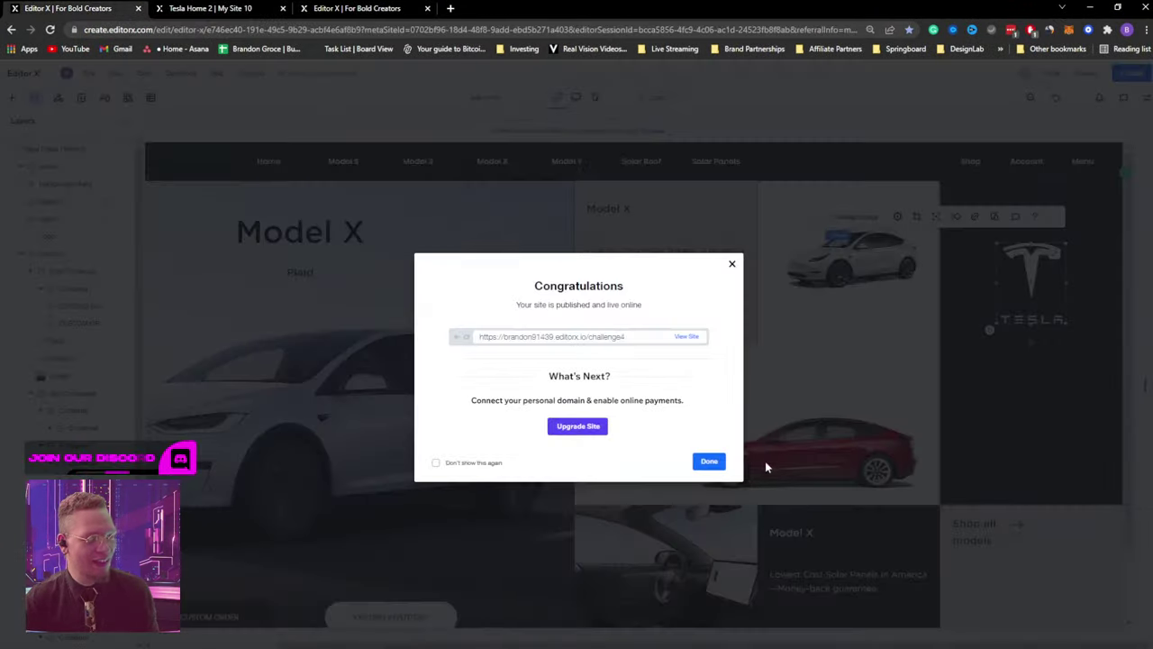
click(708, 461)
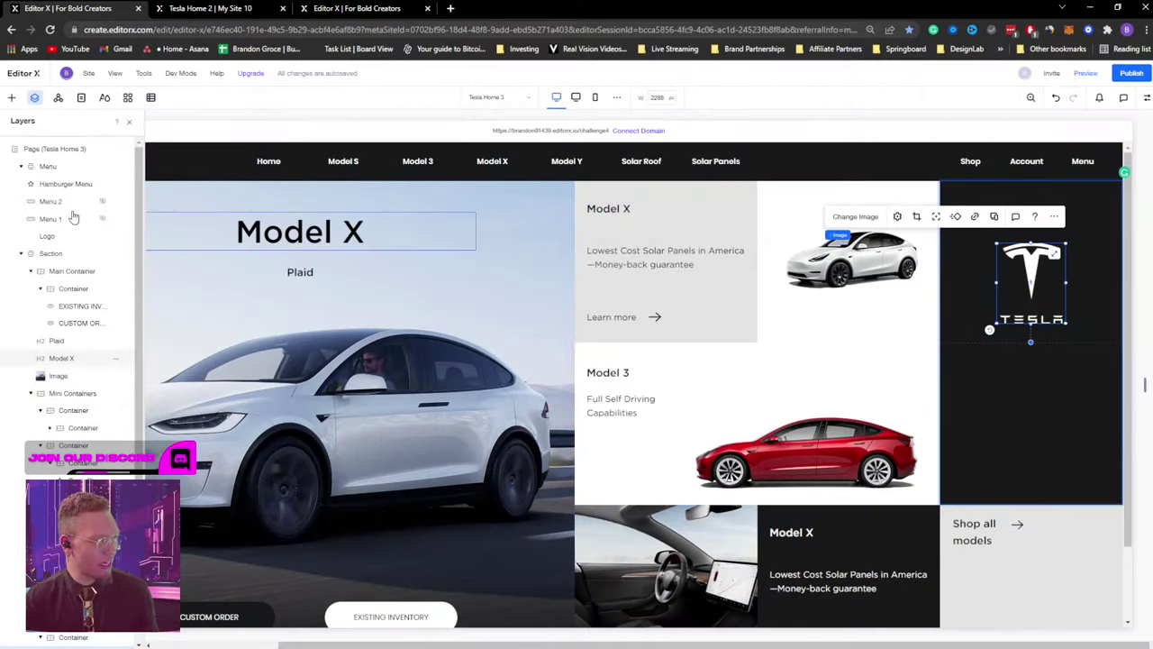
click(81, 98)
click(126, 358)
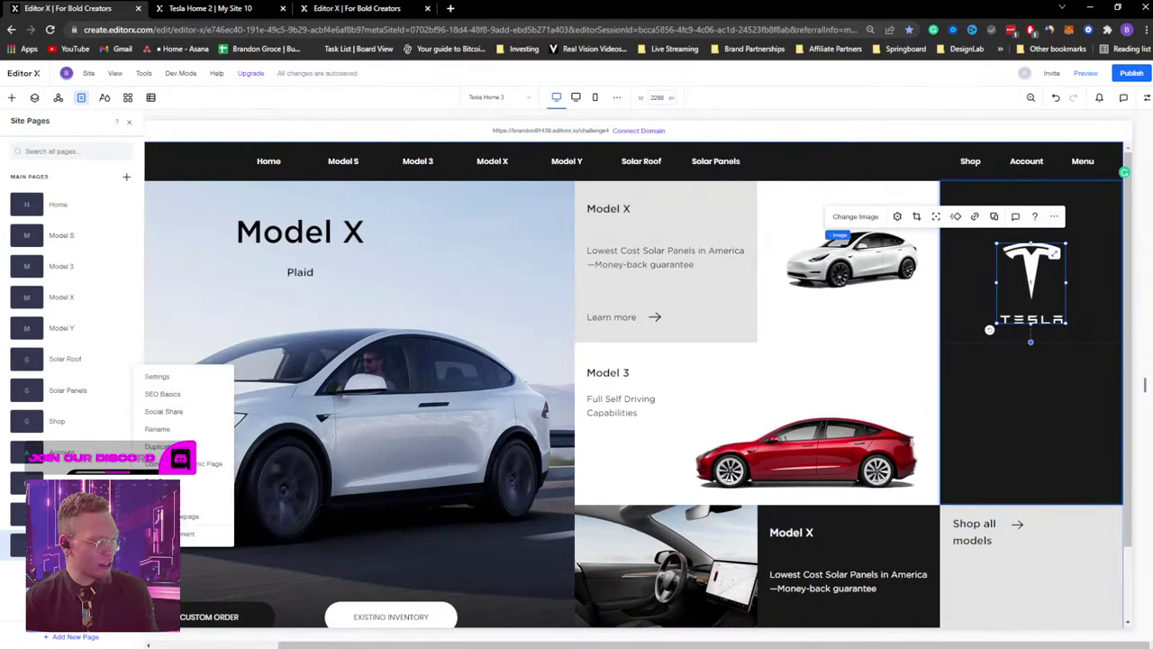
click(155, 377)
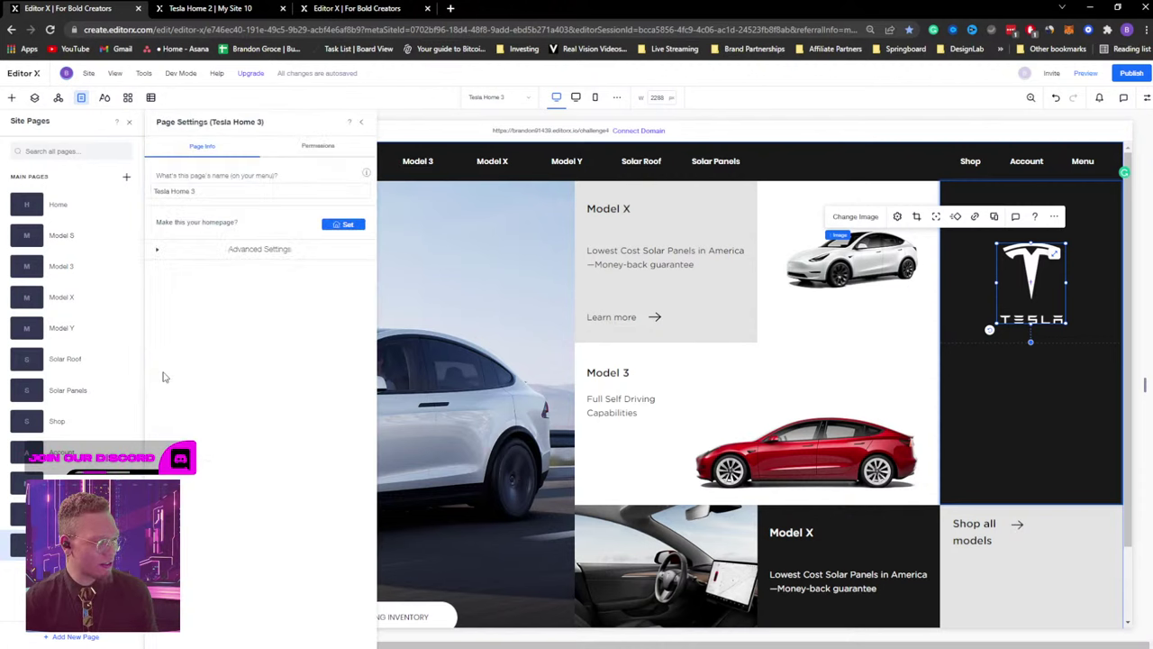
click(343, 225)
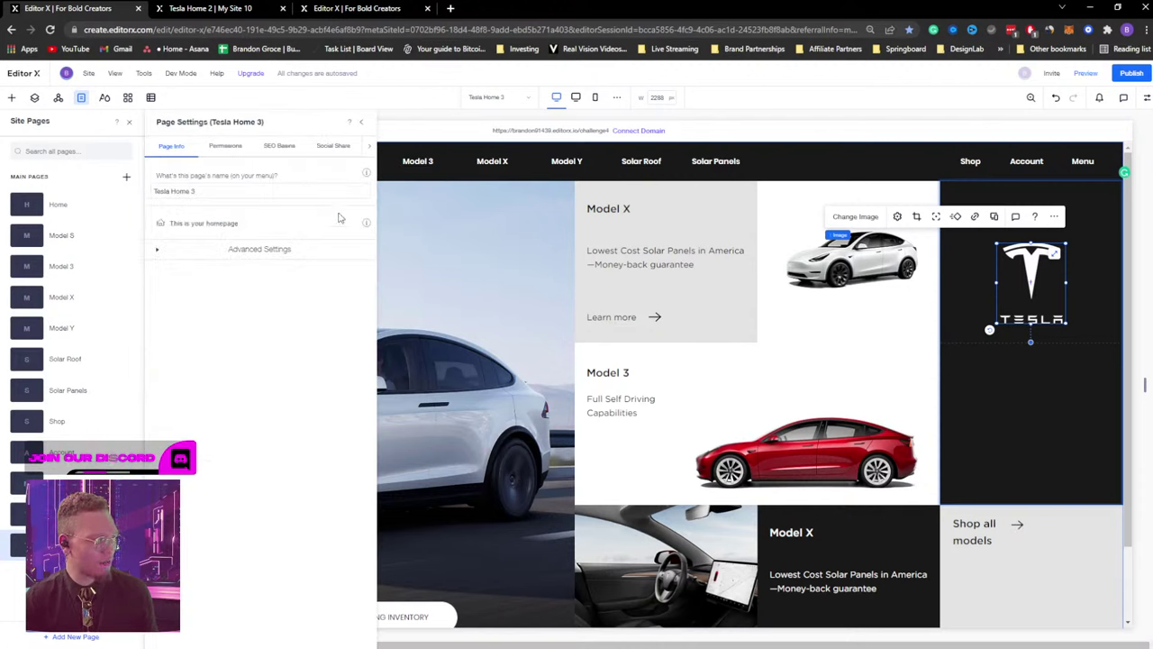
Close the page settings, publish the site again with the new homepage and view the live site.
click(364, 121)
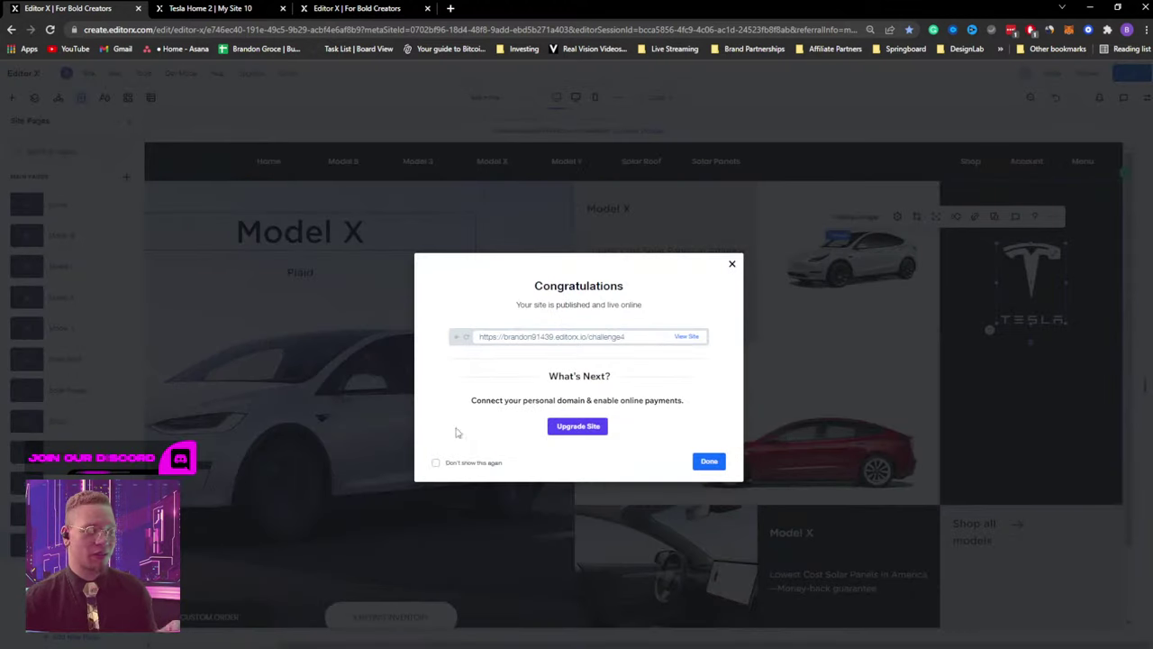
click(683, 336)
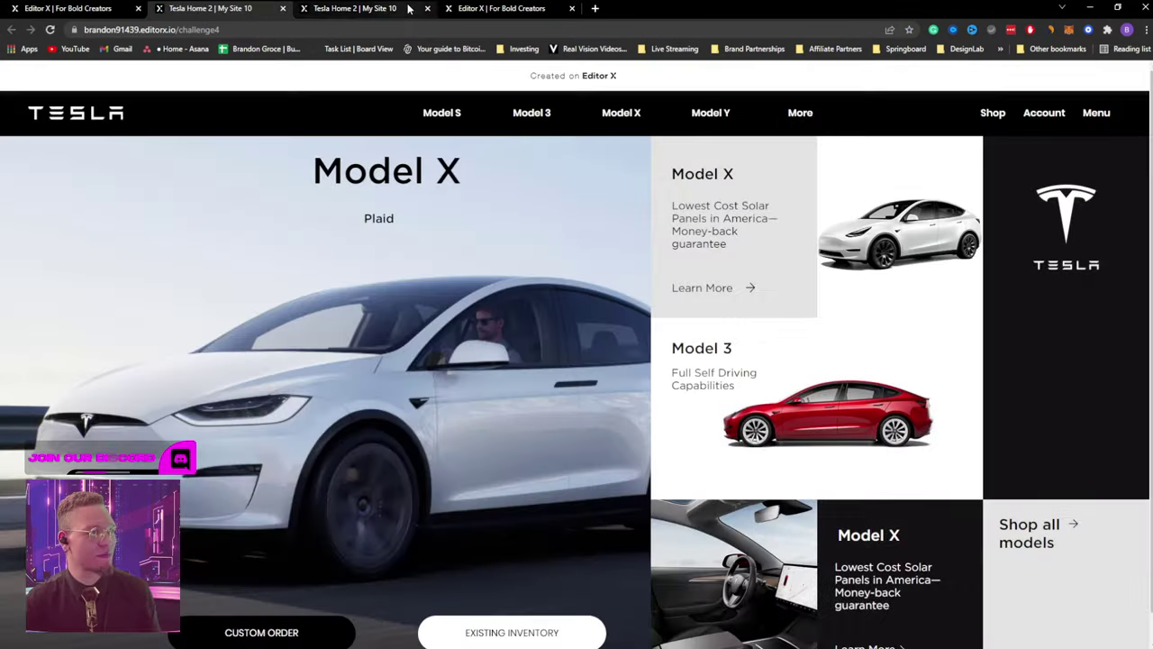
Check the live page's layout at full width and in a smaller browser window.
scroll(810, 270, down, 1)
scroll(1035, 162, up, 1)
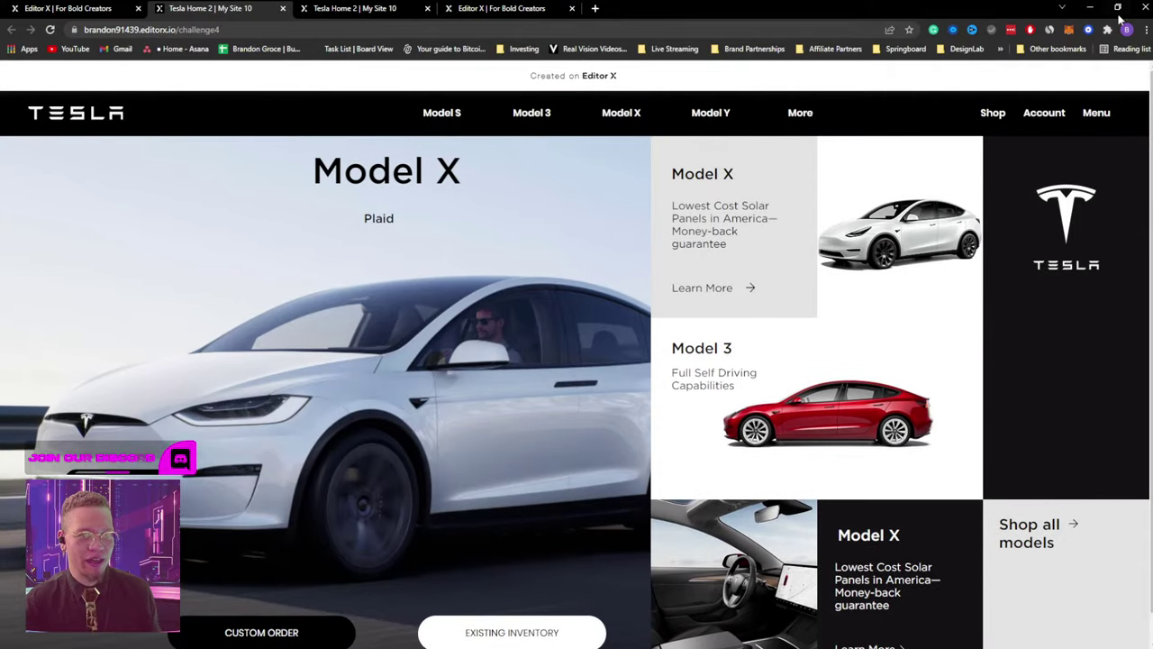
click(1117, 8)
scroll(535, 284, down, 2)
scroll(531, 278, up, 2)
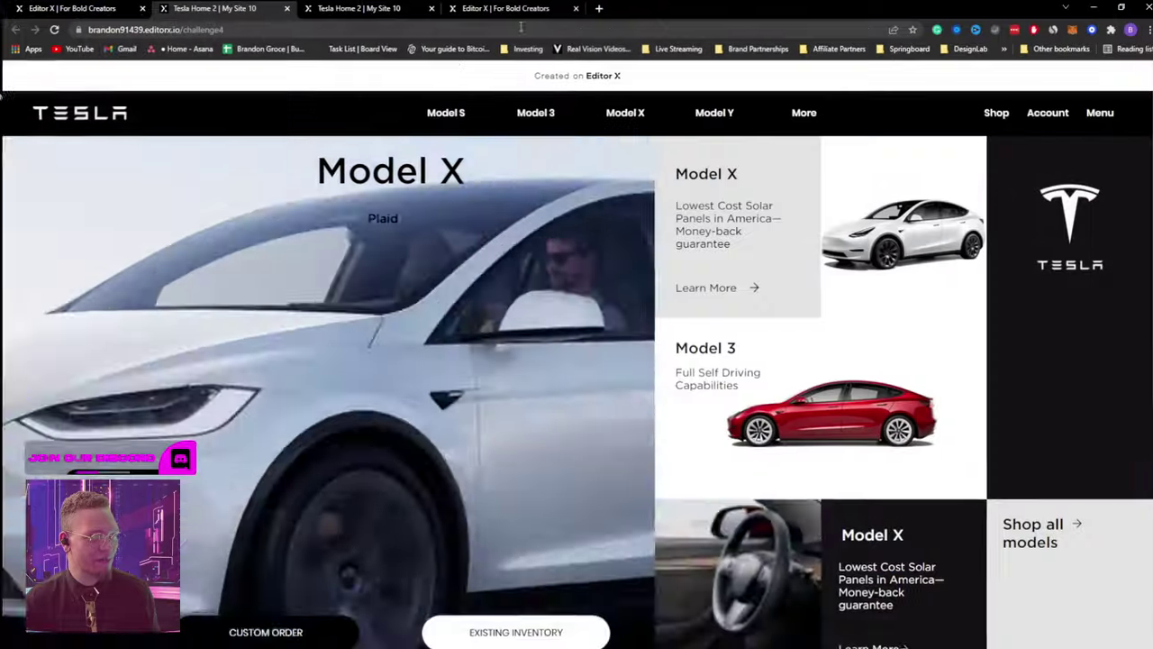
Return to the editor, dismiss the publish confirmation and open the live homepage from Tesla Home 3's SEO Basics settings.
double_click(533, 23)
click(72, 11)
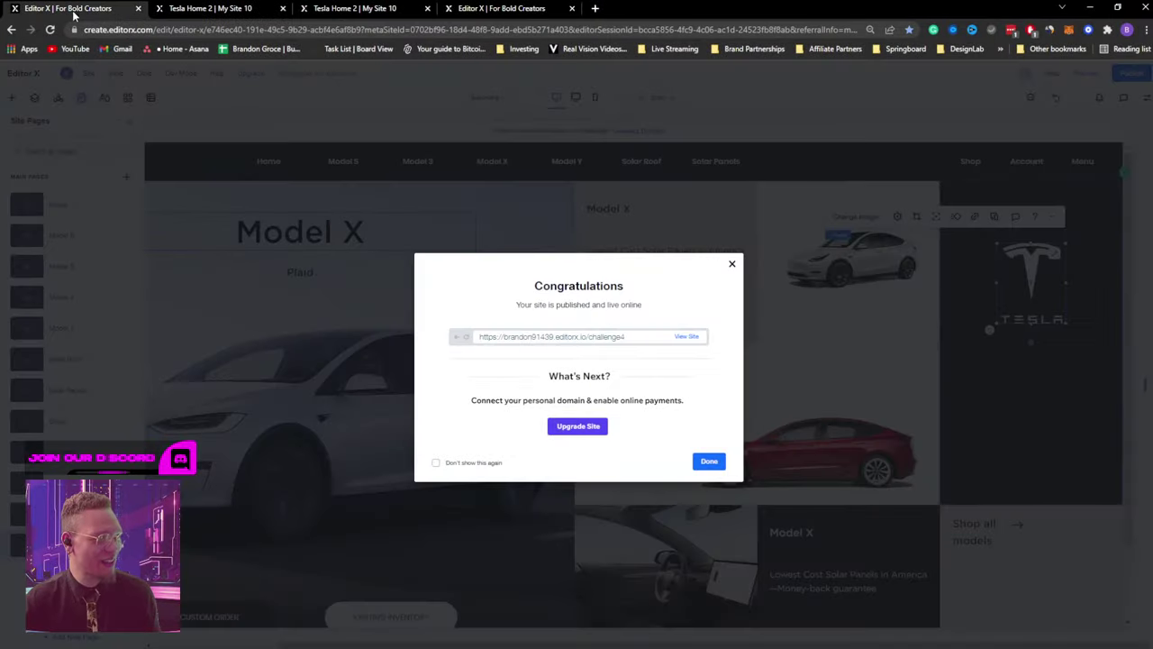
click(709, 462)
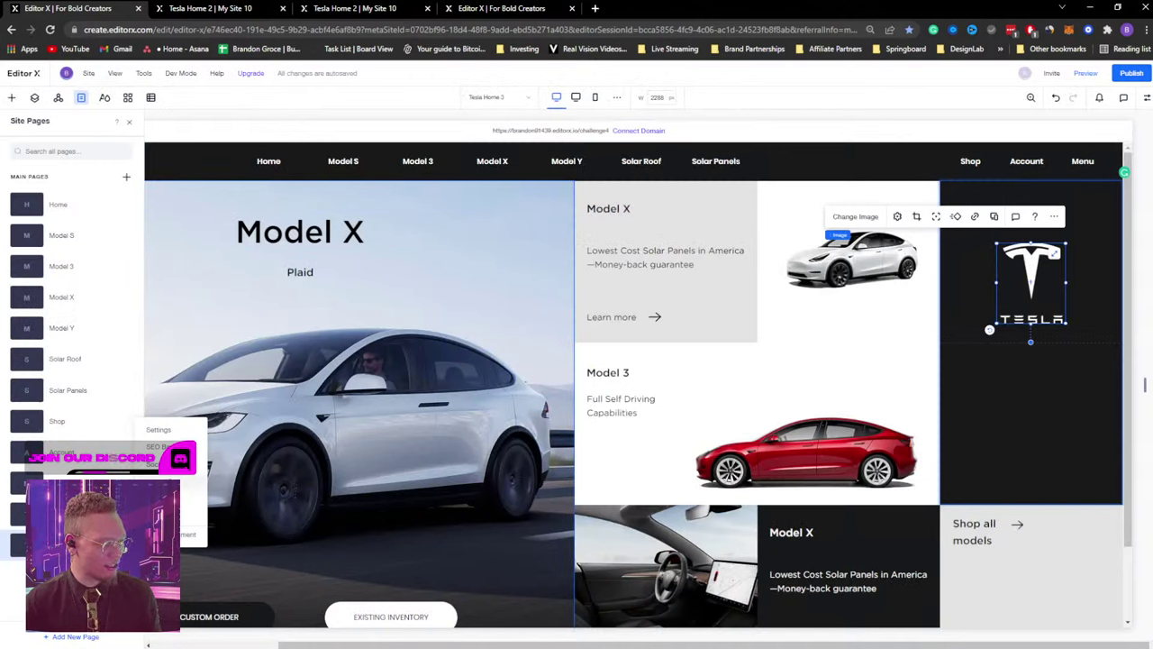
click(159, 430)
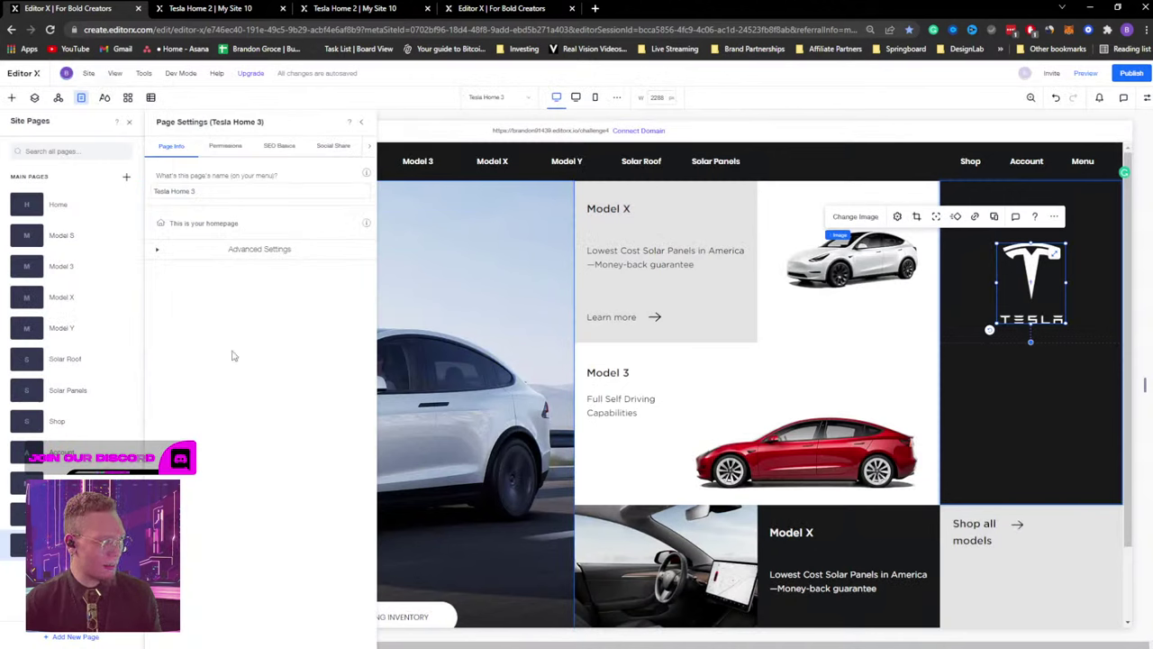
click(164, 443)
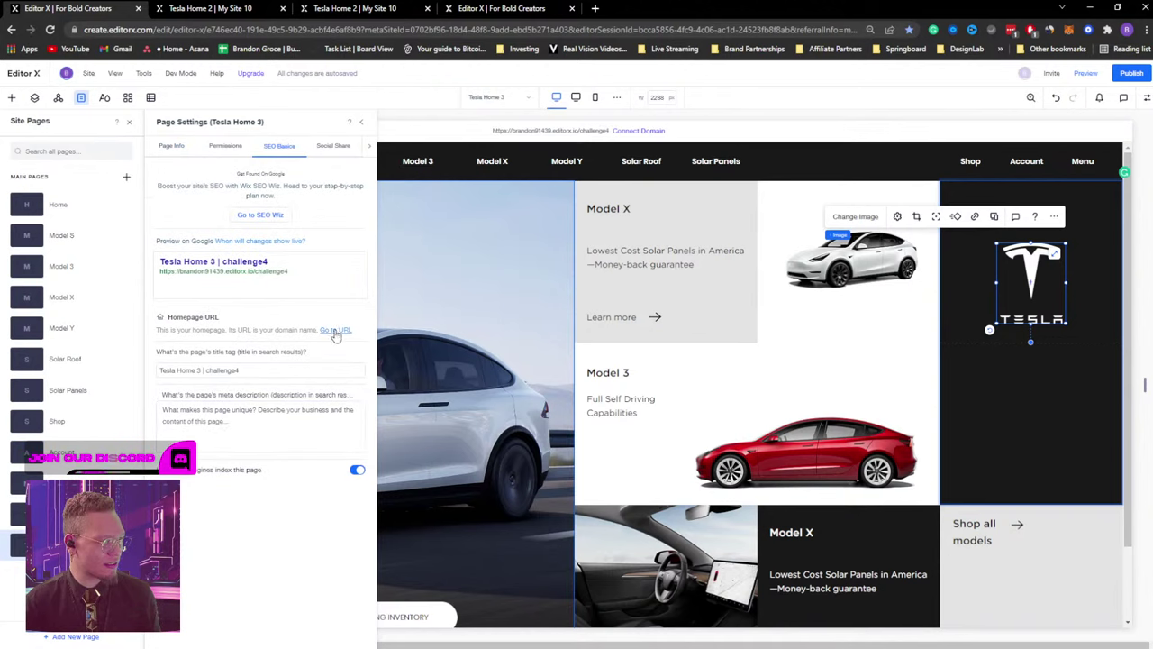
click(334, 330)
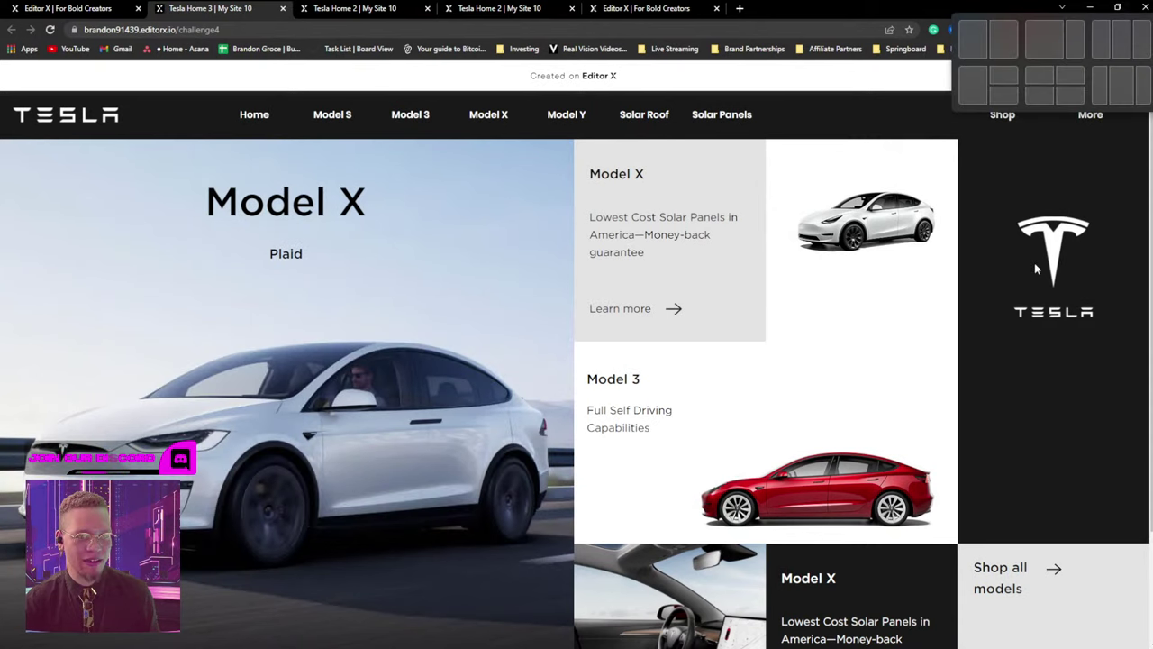
Examine the live Tesla Home 3 page at full, phone-sized and medium browser widths, and restore the full window size.
scroll(890, 351, down, 2)
scroll(890, 351, up, 3)
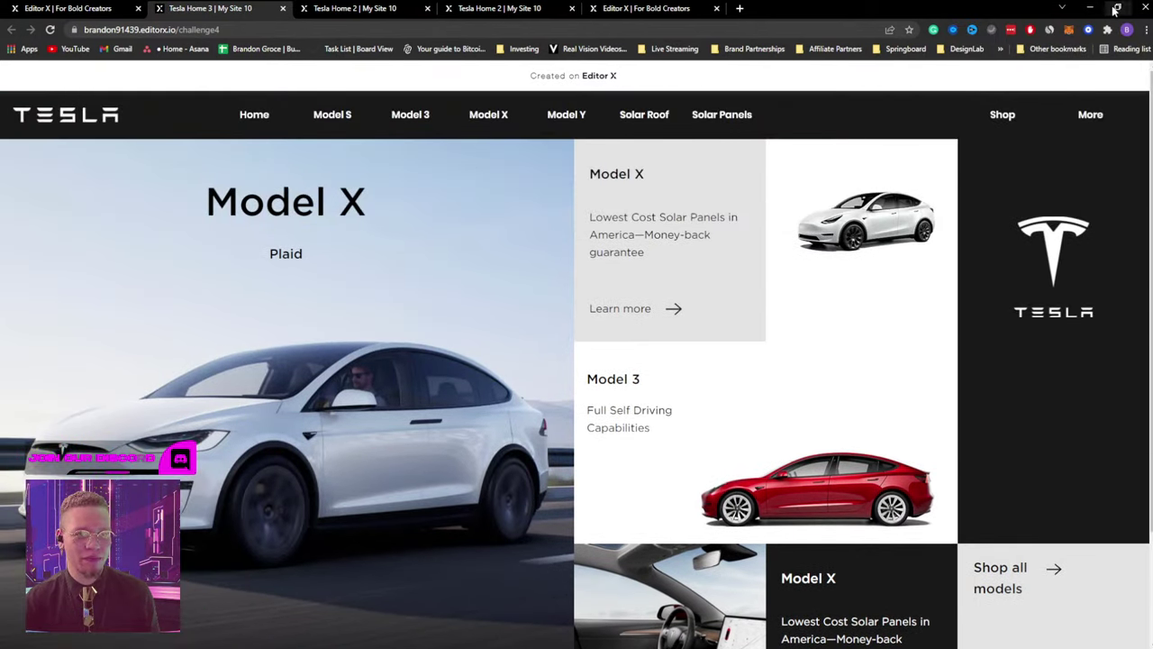
click(1117, 8)
scroll(540, 319, down, 10)
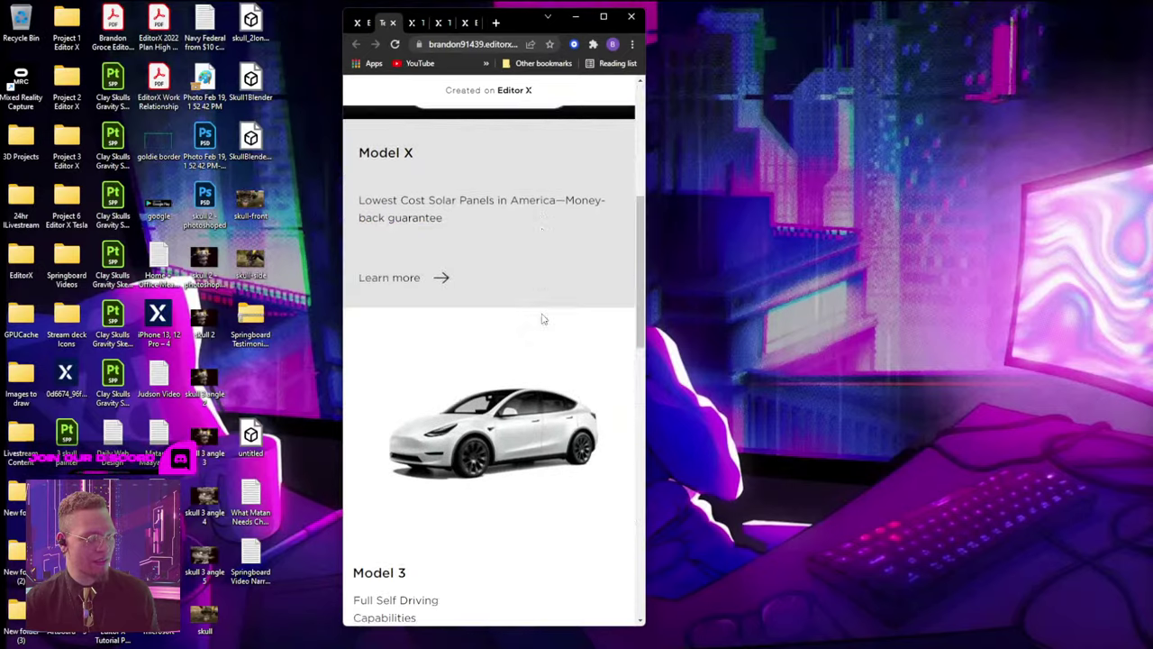
scroll(541, 317, down, 3)
scroll(541, 317, up, 6)
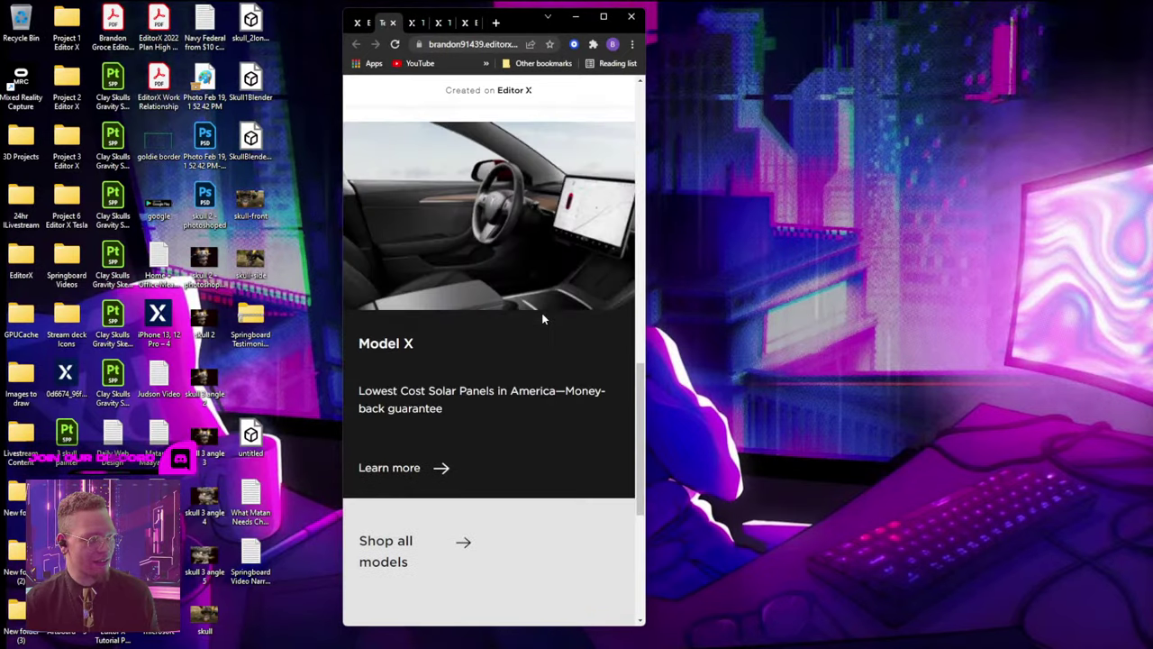
scroll(541, 317, down, 3)
scroll(544, 318, up, 2)
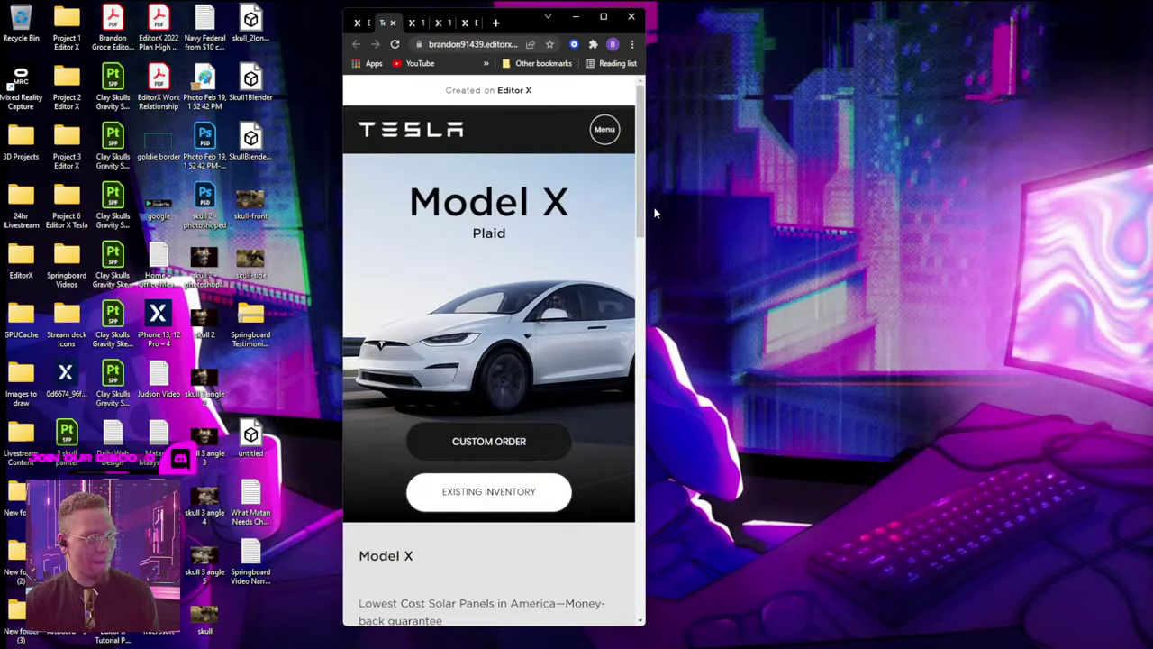
drag(655, 212, 997, 86)
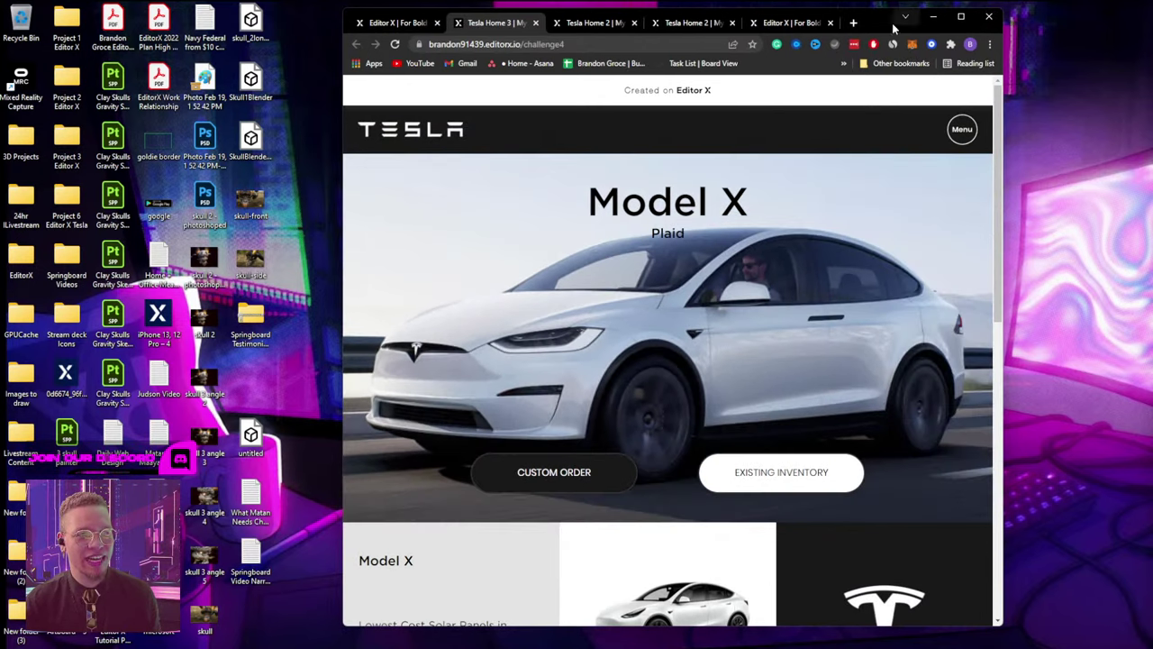
double_click(897, 13)
Switch to Discord and look through the submissions in the EditorX Community challenge channel.
click(96, 11)
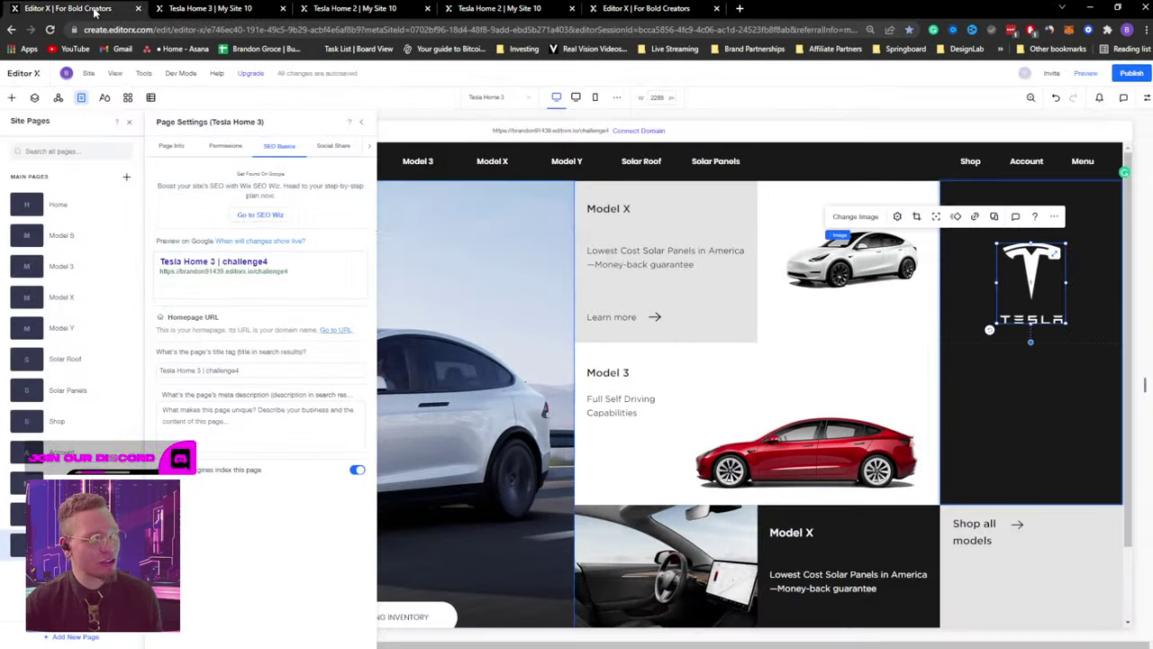
click(499, 636)
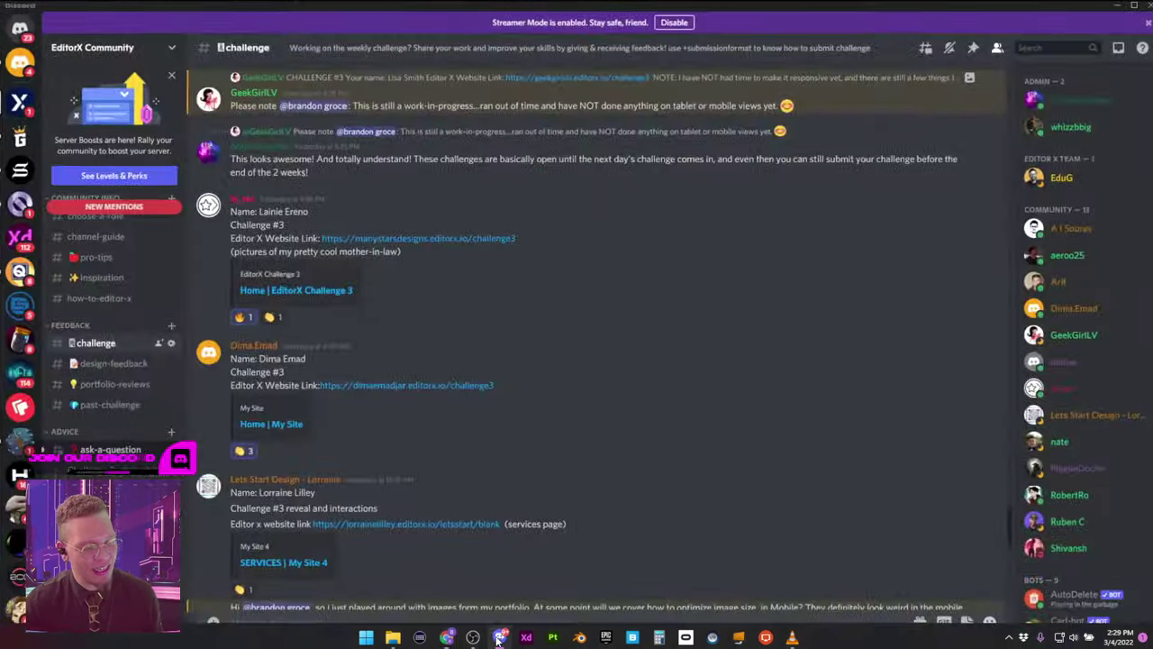
click(82, 345)
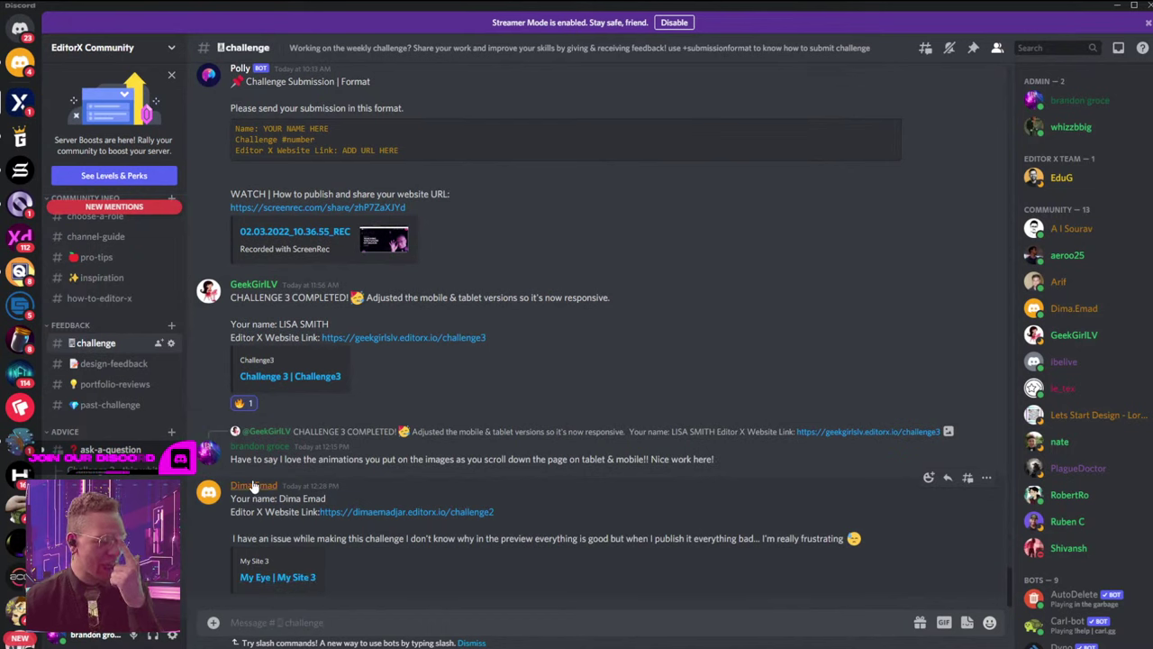
scroll(293, 315, up, 10)
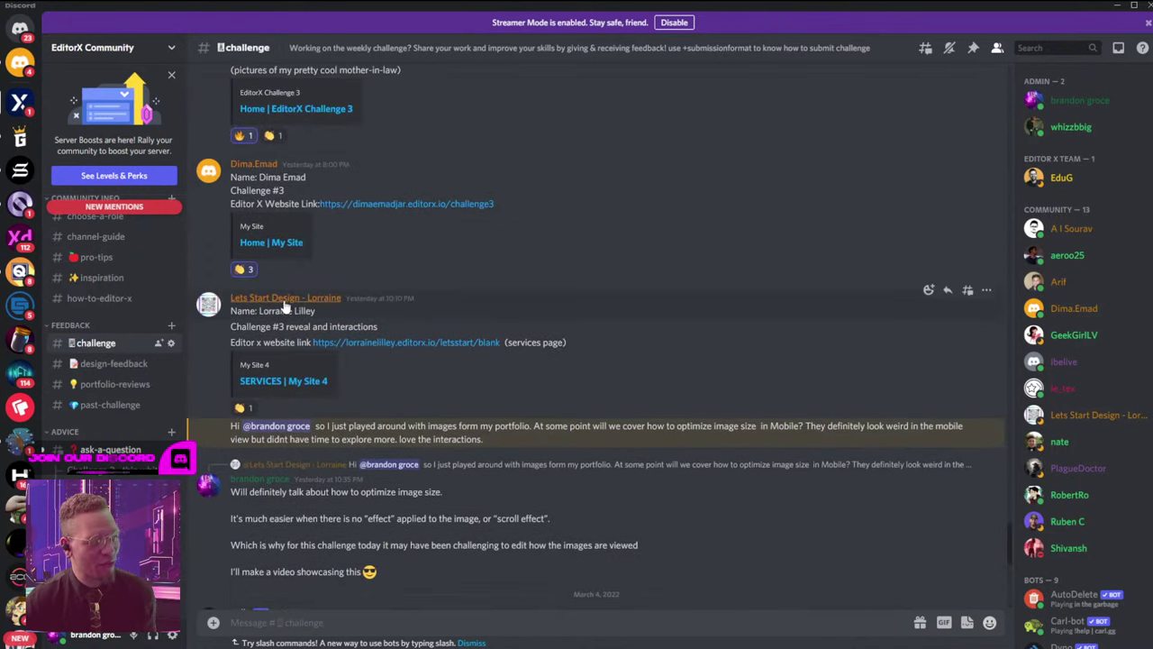
scroll(285, 306, up, 4)
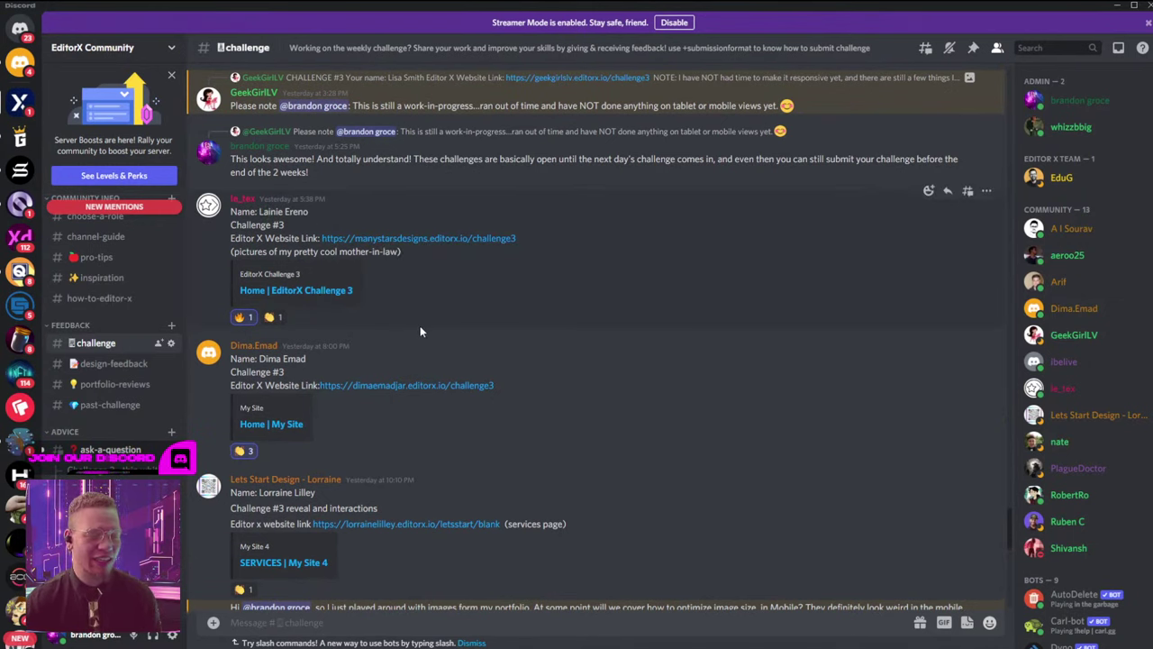
scroll(417, 323, down, 5)
scroll(414, 325, up, 3)
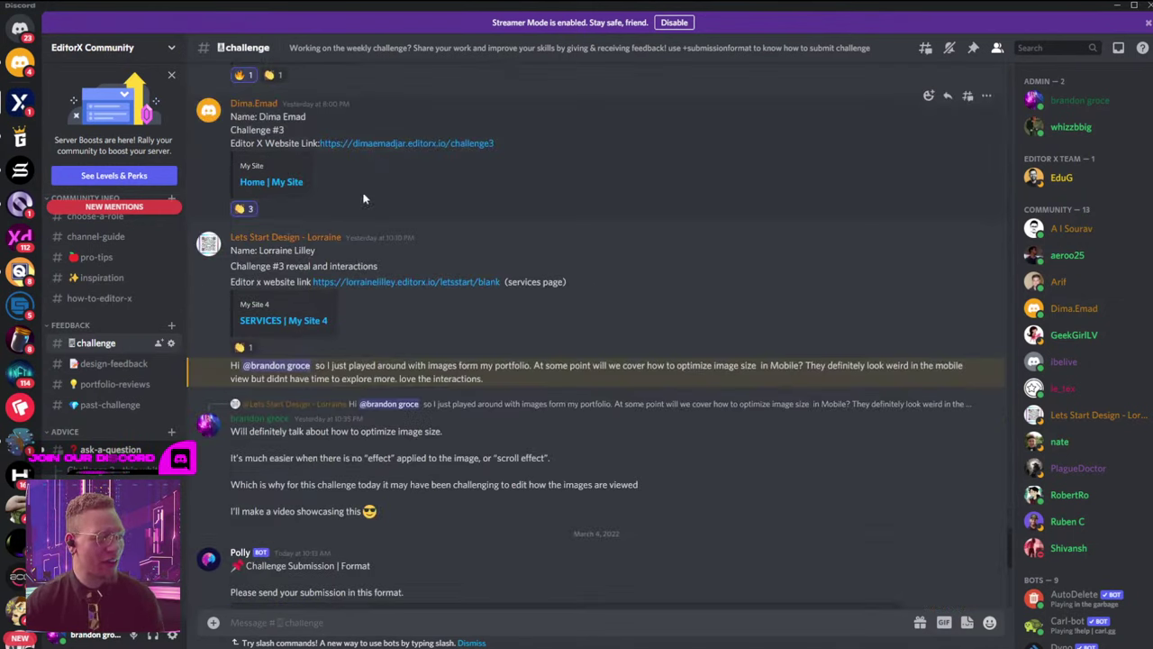
Open the websites of yesterday's last two Challenge #3 submissions in the browser, and return to the Discord channel.
click(371, 146)
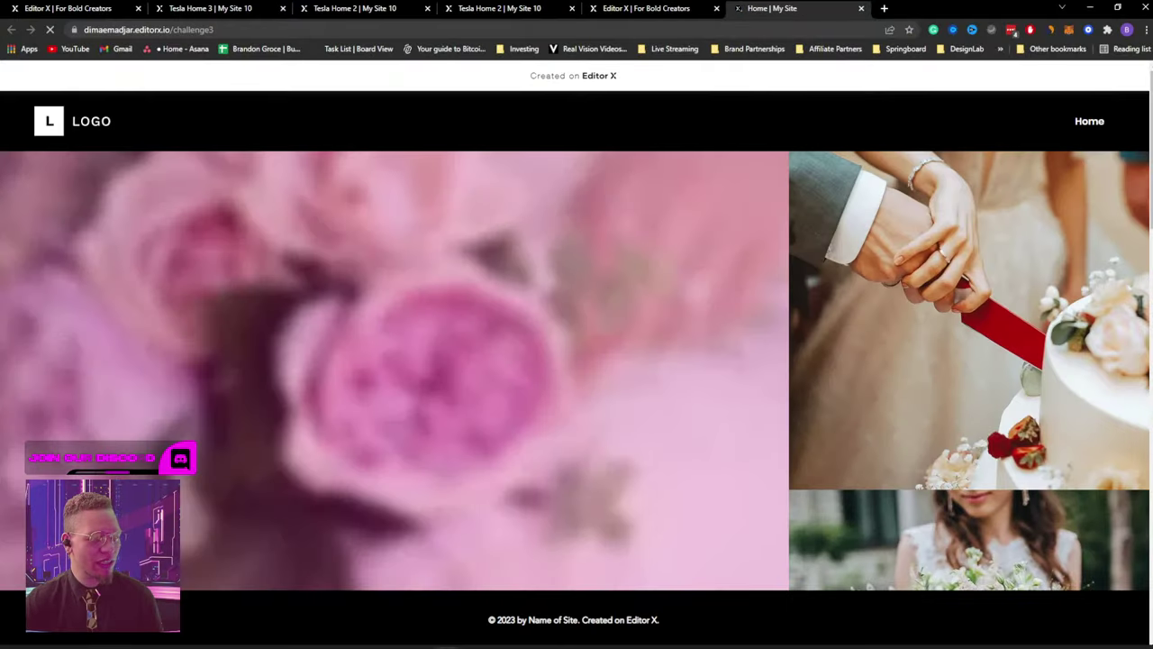
click(564, 634)
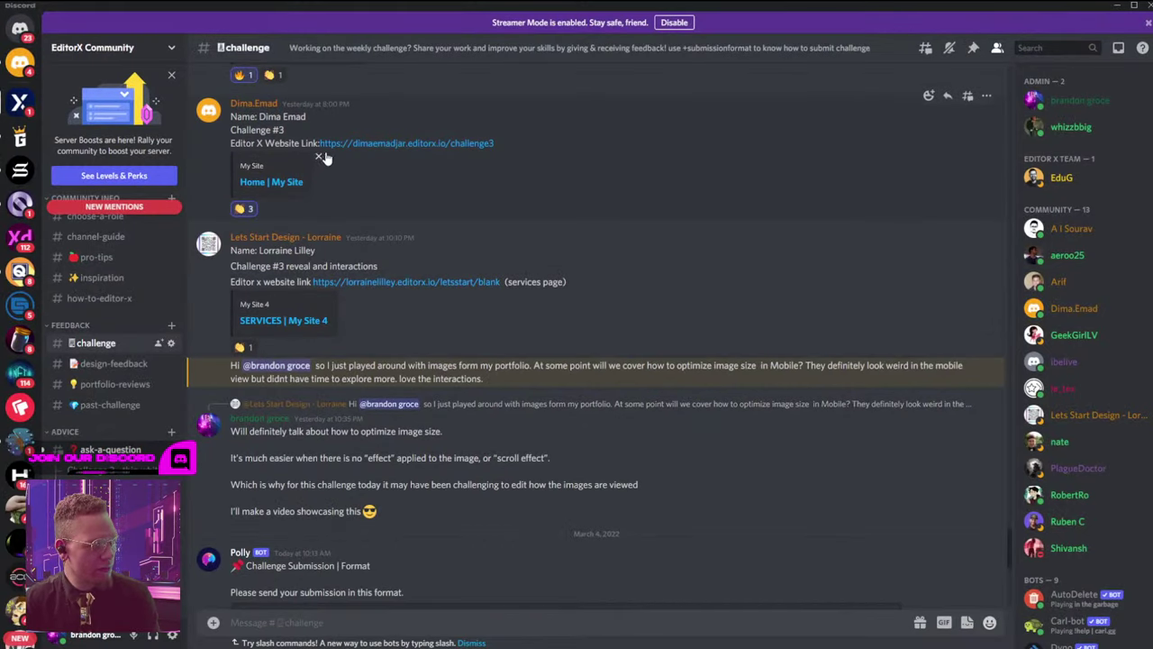
click(401, 282)
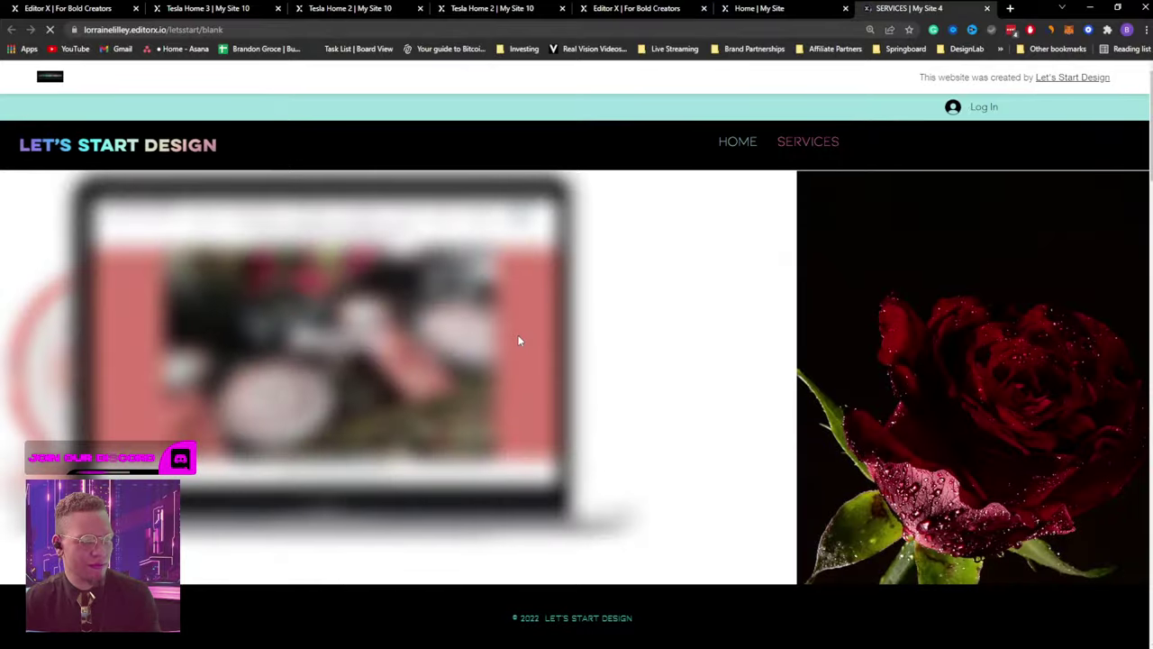
key(alt+Tab)
Open the websites of today's two submissions, Challenge 3 and My Eye, and switch to the browser.
scroll(461, 339, down, 5)
scroll(459, 345, down, 2)
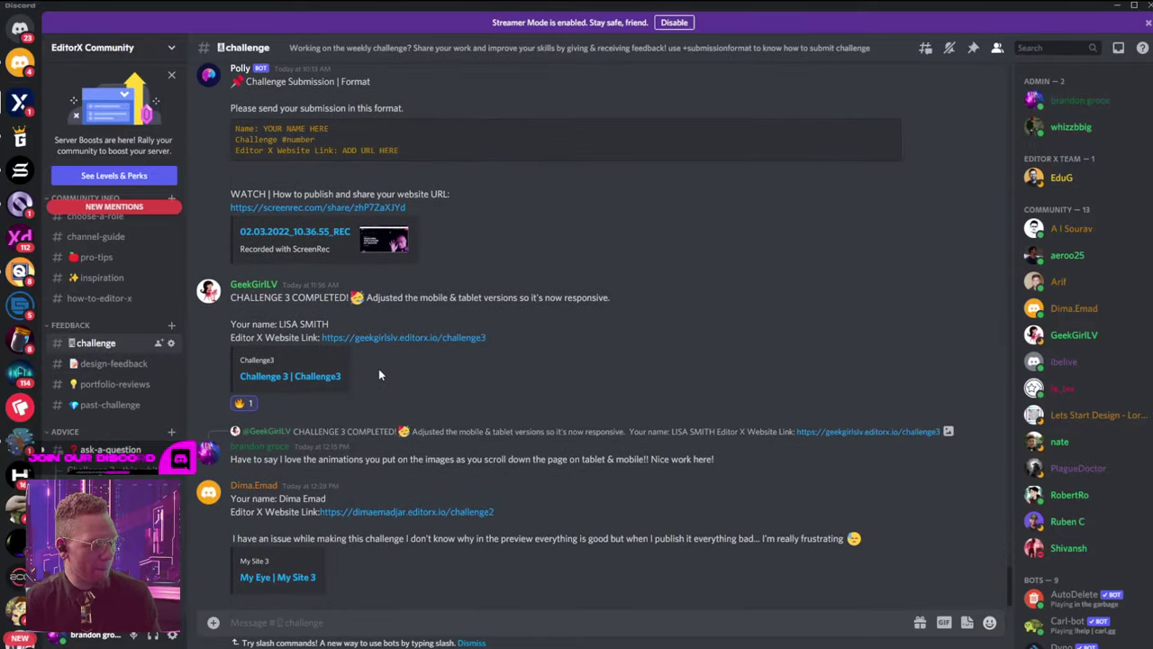
click(414, 339)
key(alt+Tab)
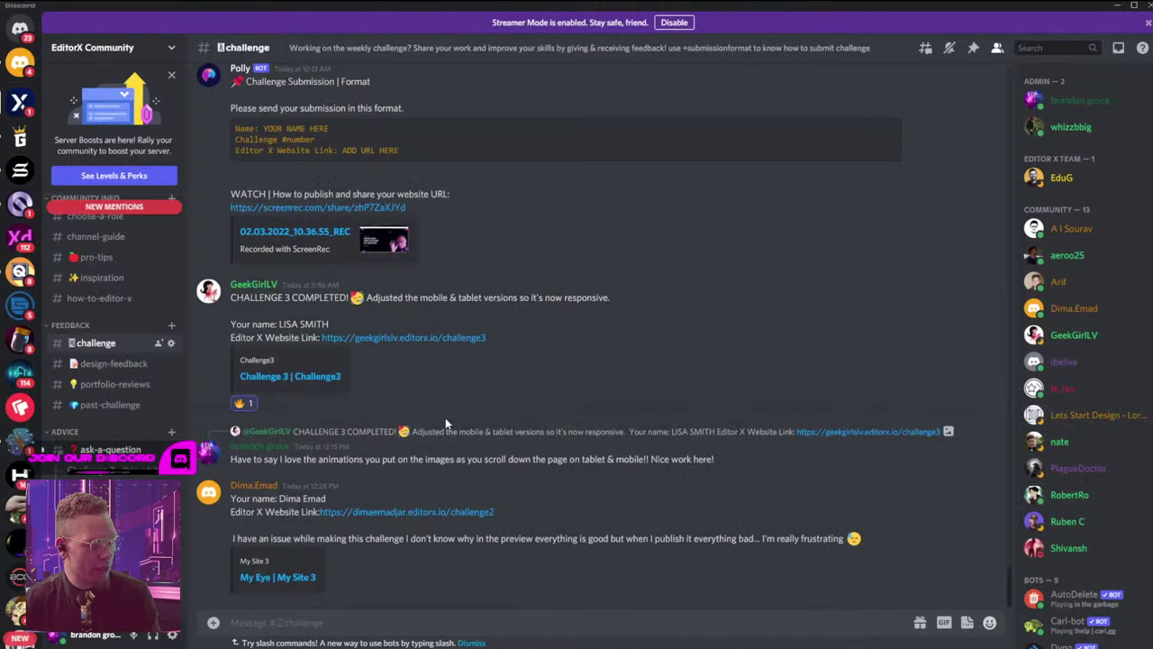
click(403, 512)
key(alt+Tab)
key(alt+Tab)
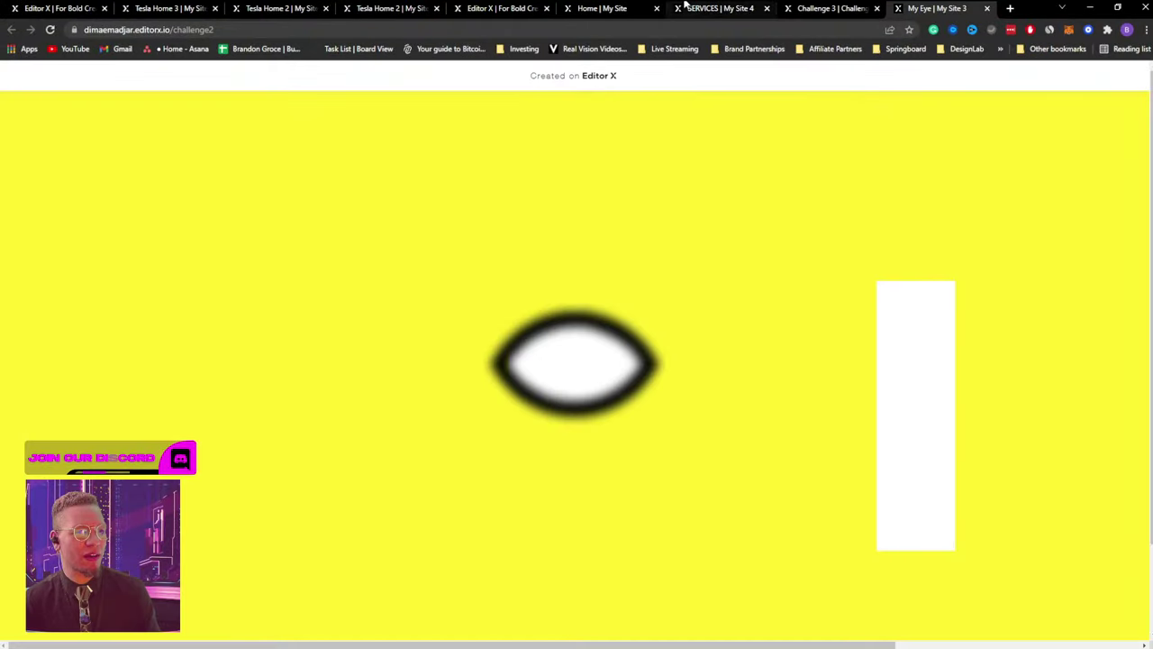
View the submitted wedding-themed Home page and the Let's Start Design Services page.
click(489, 11)
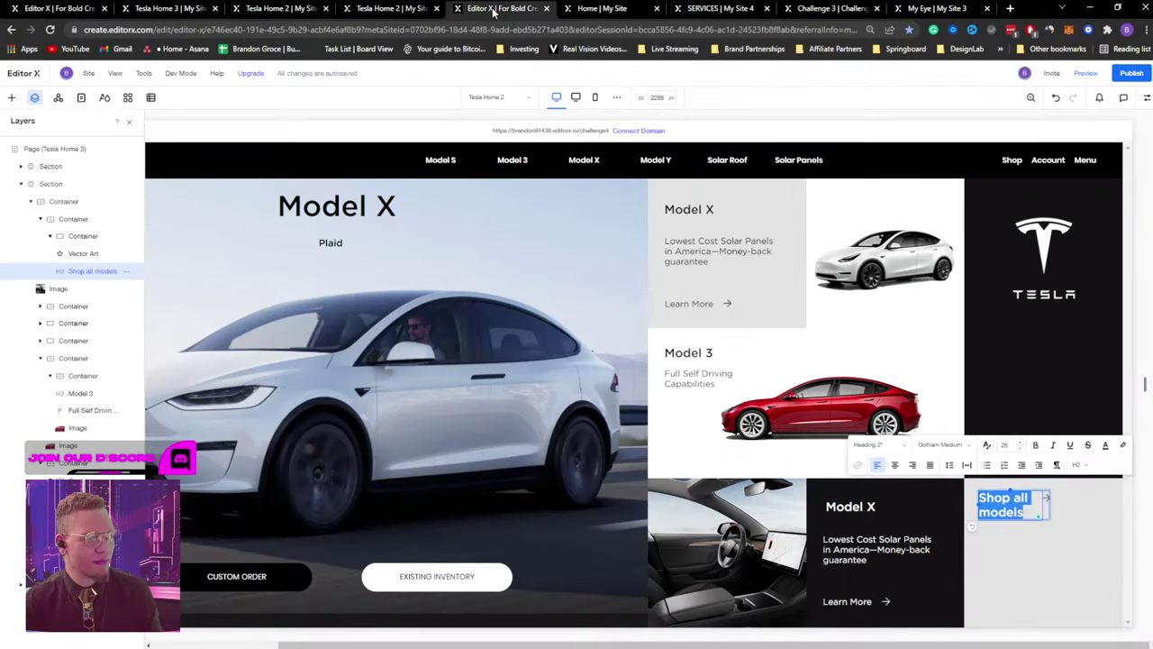
click(601, 8)
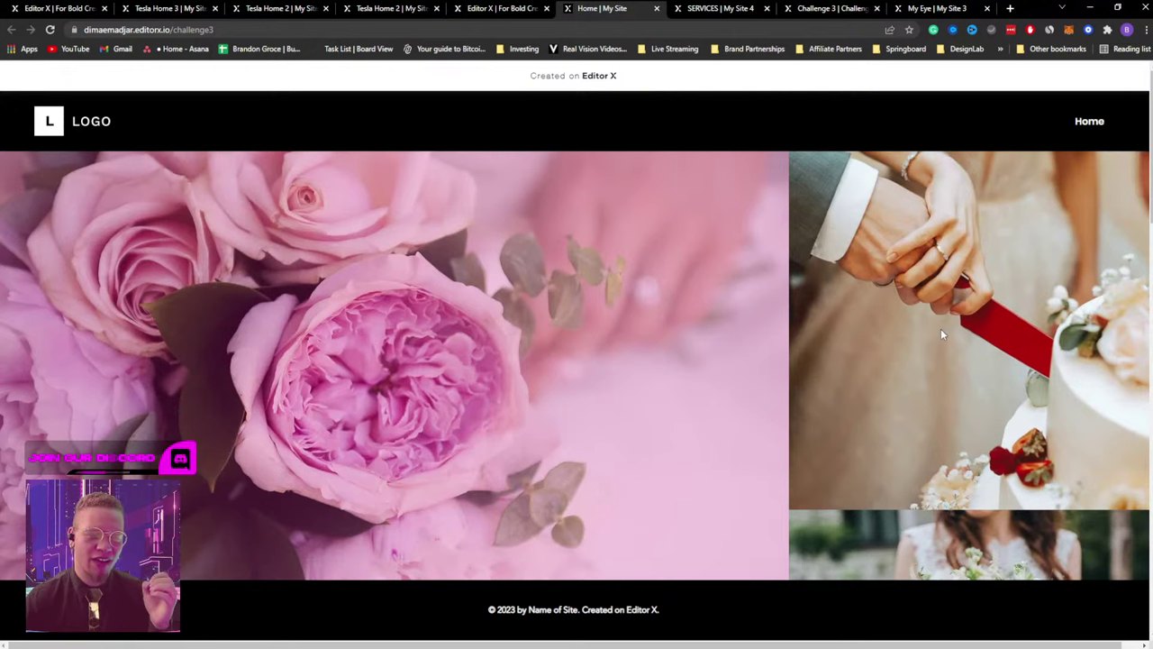
click(712, 8)
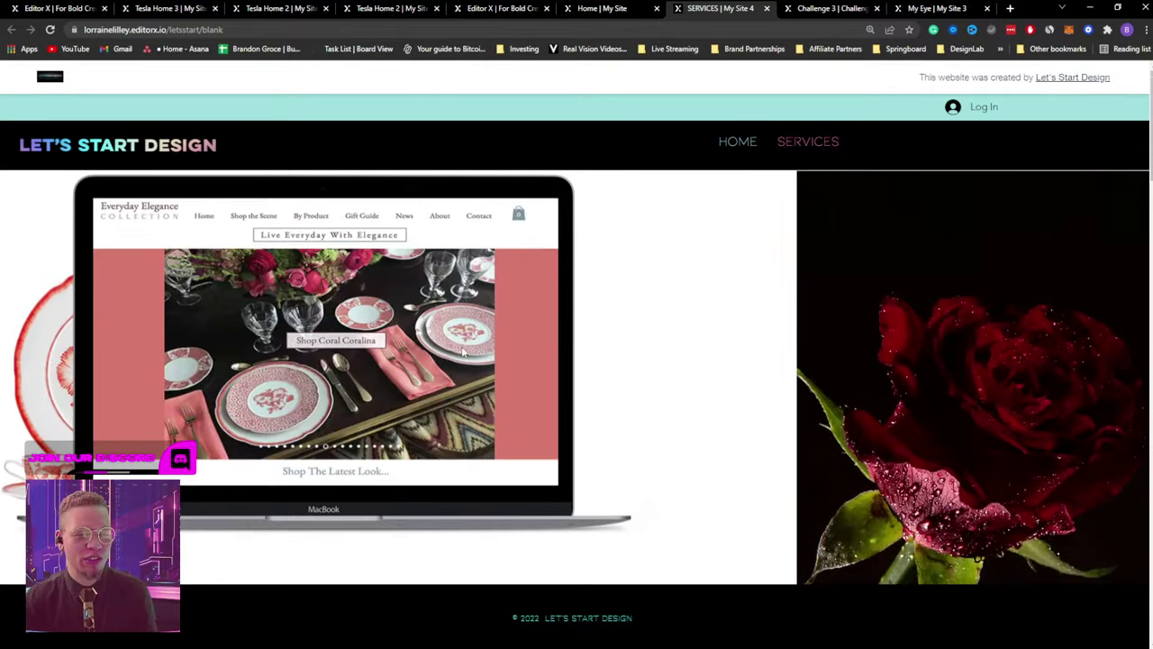
Examine the Challenge 3 site's scrolling day-to-night scene from start to end and back, and bring up the My Eye site.
click(842, 8)
scroll(1000, 315, down, 3)
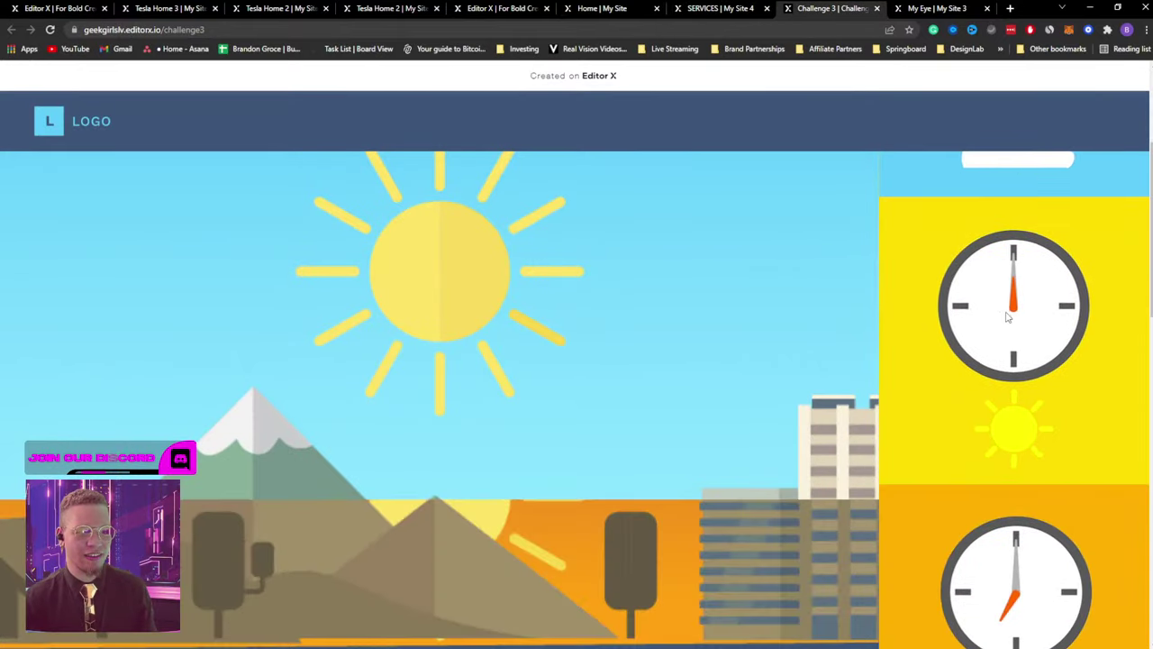
scroll(847, 324, down, 5)
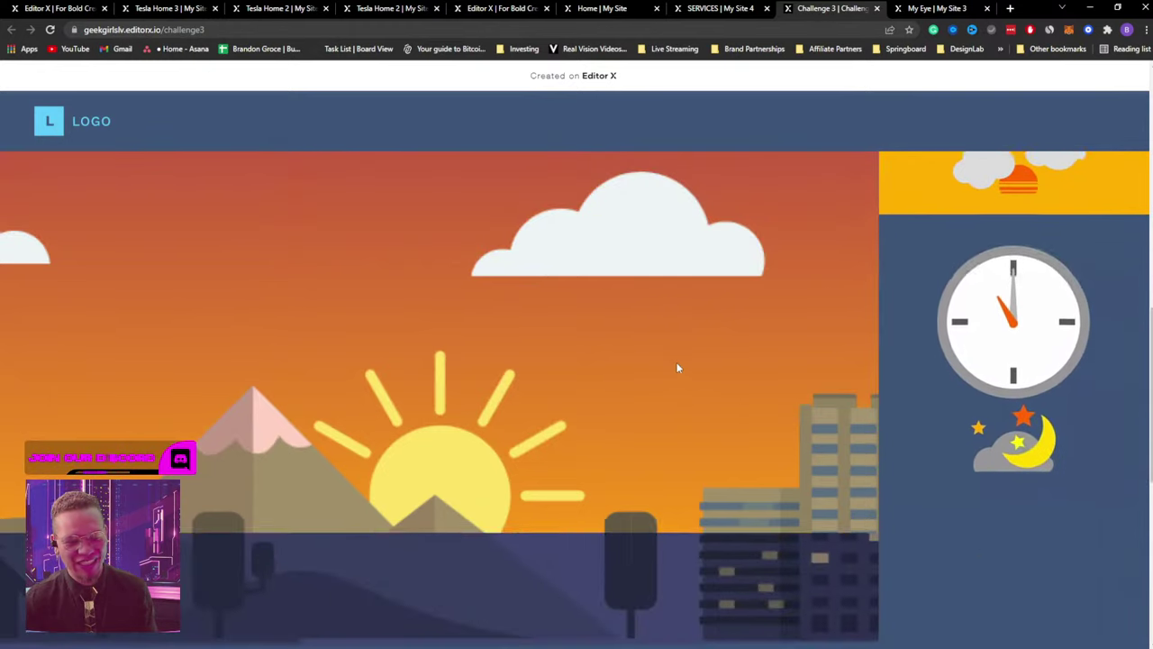
scroll(956, 376, down, 3)
scroll(968, 397, up, 3)
scroll(973, 401, up, 1)
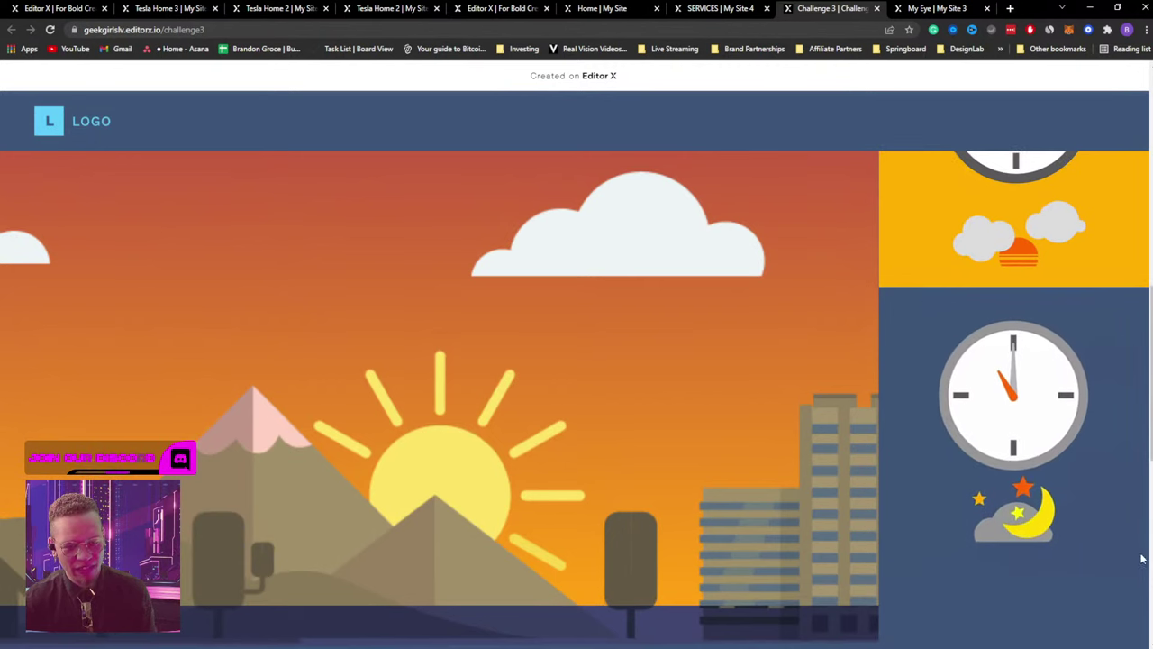
scroll(922, 351, up, 5)
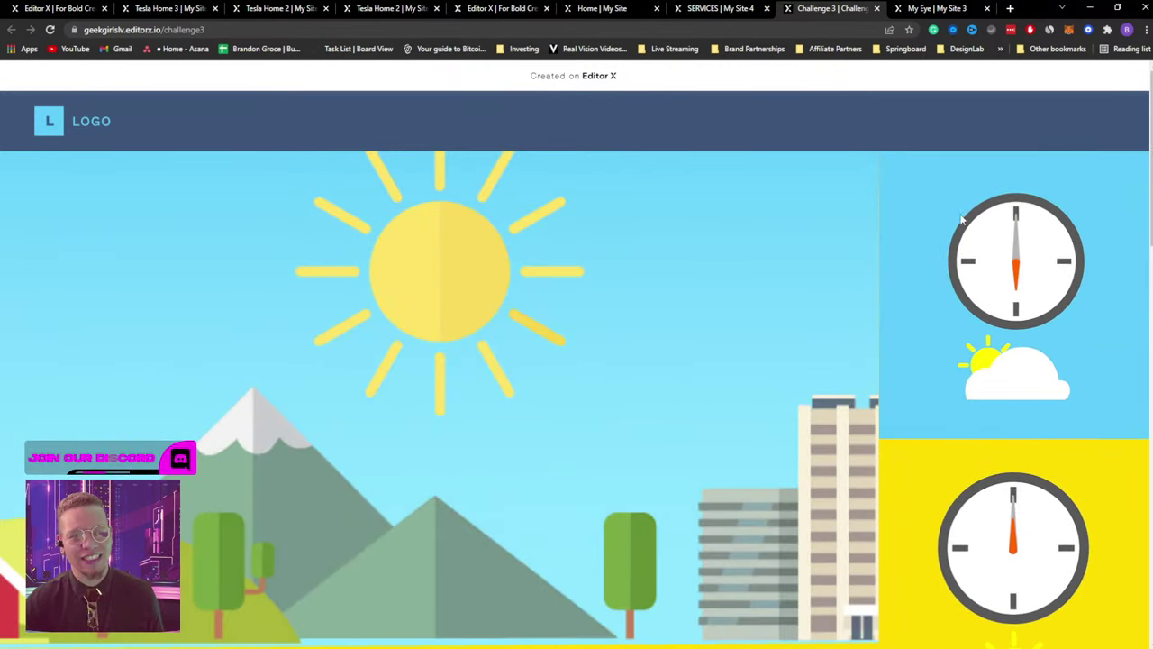
click(937, 8)
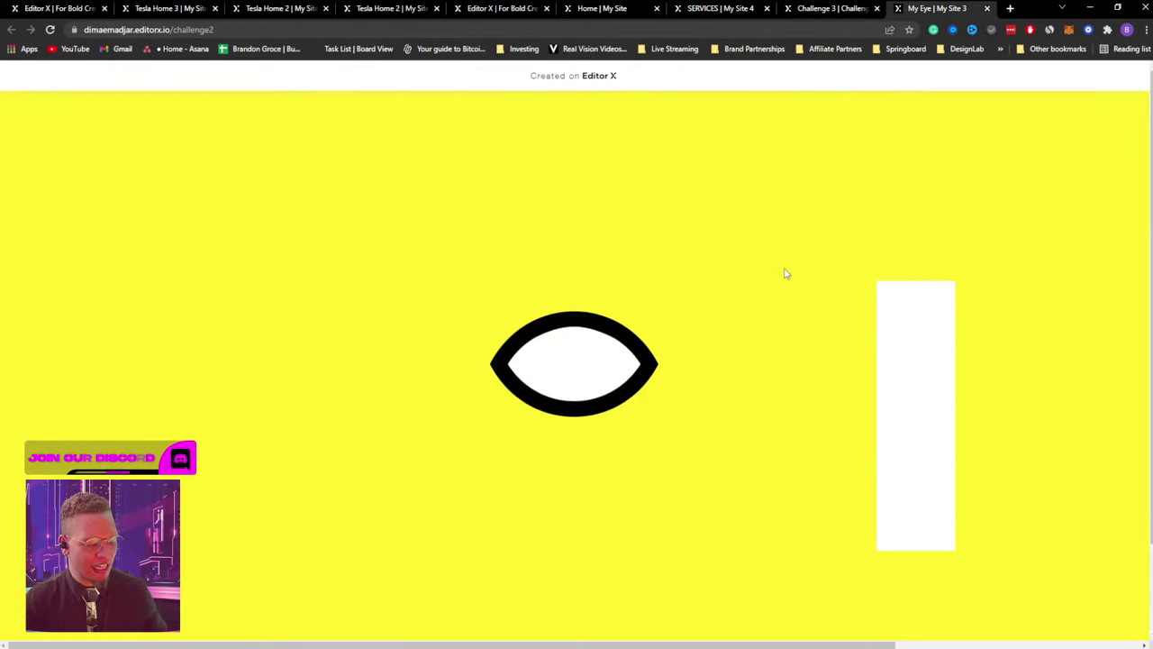